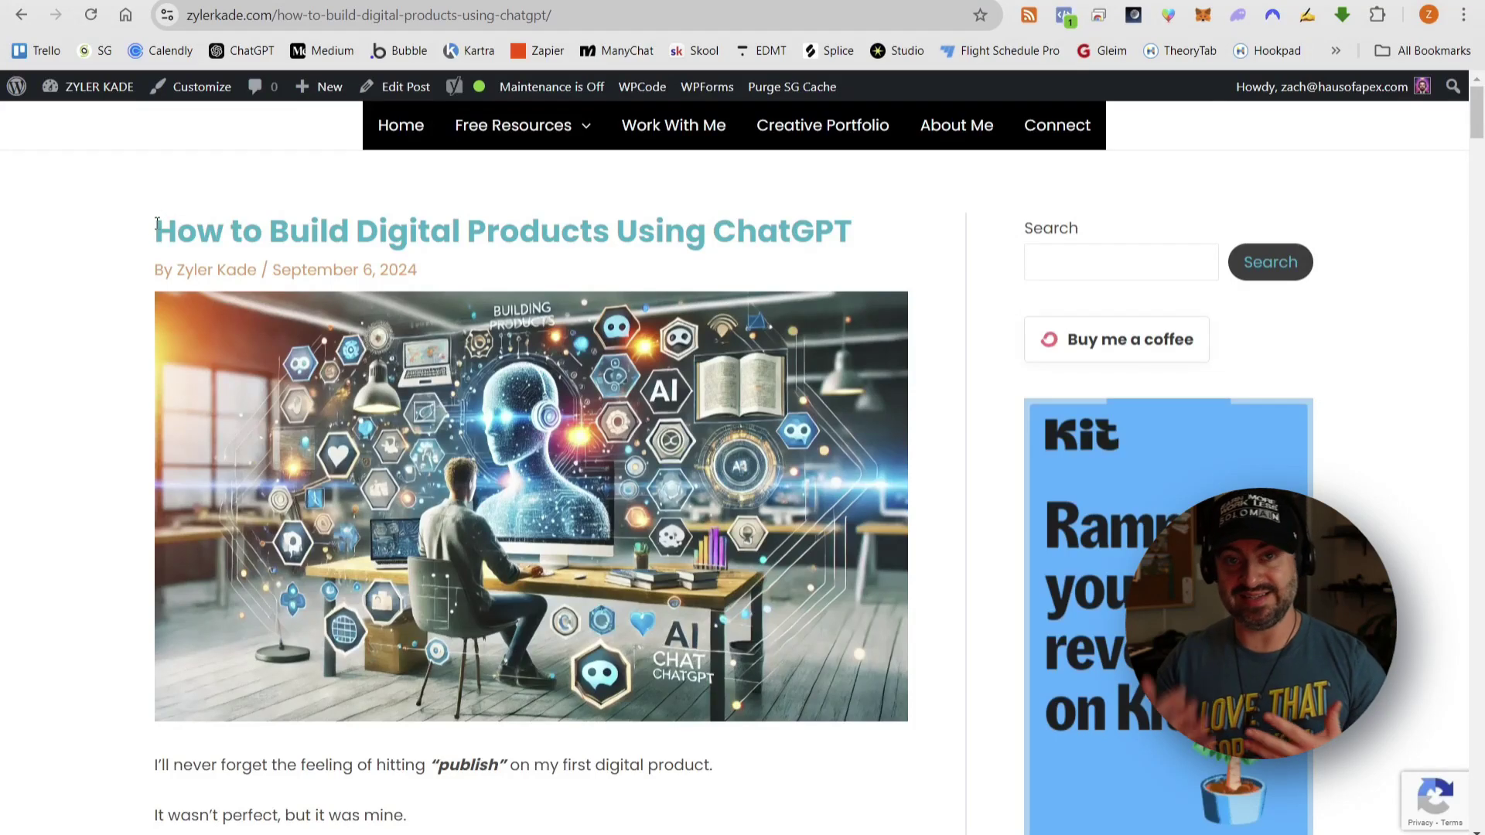
- Skim the 6-Step Digital Products framework checklist and select the document title
scroll(137, 234, "down", 3)
scroll(138, 234, "down", 15)
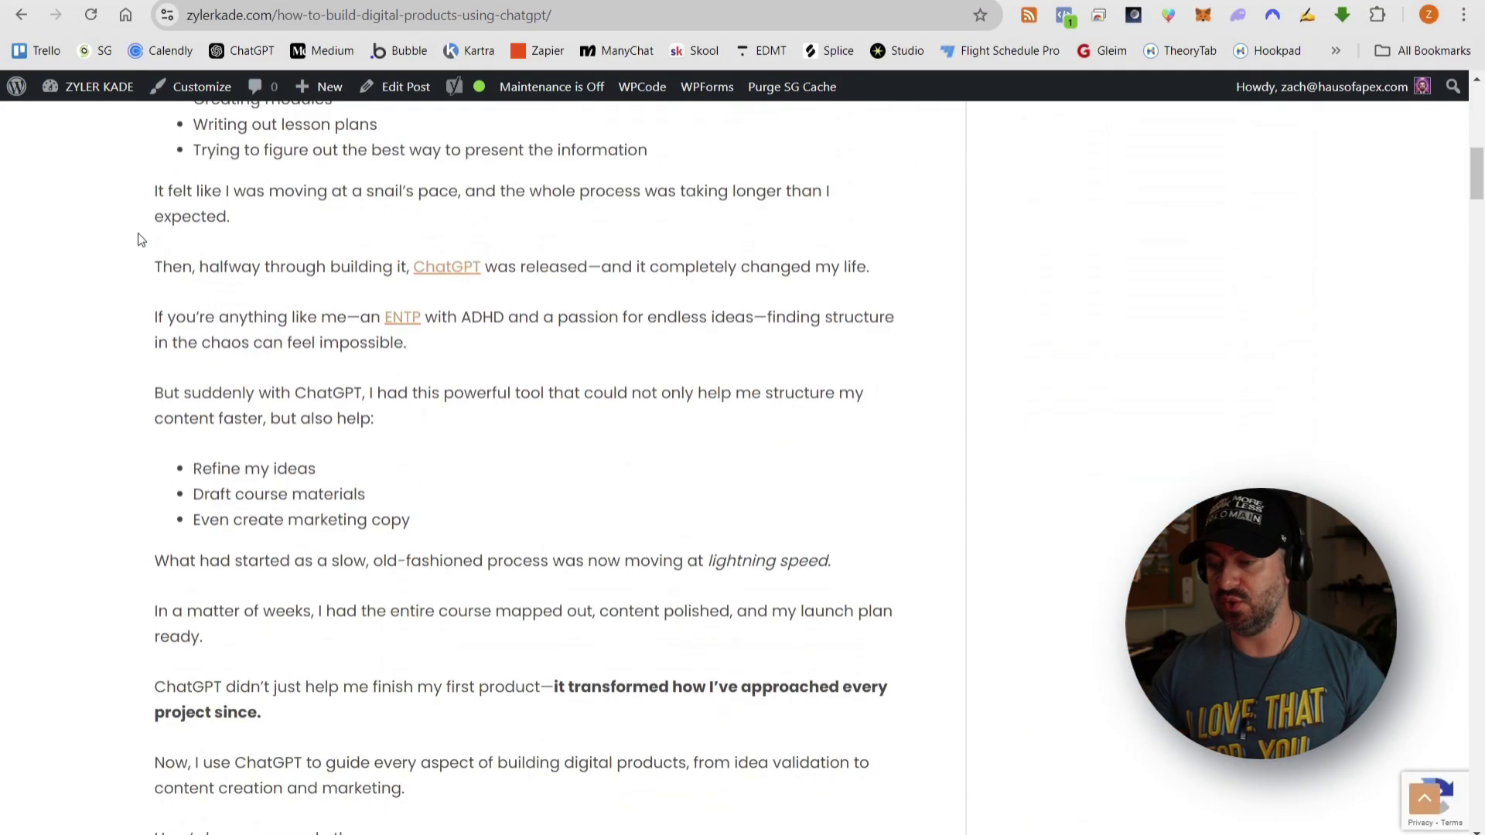
scroll(138, 234, "down", 20)
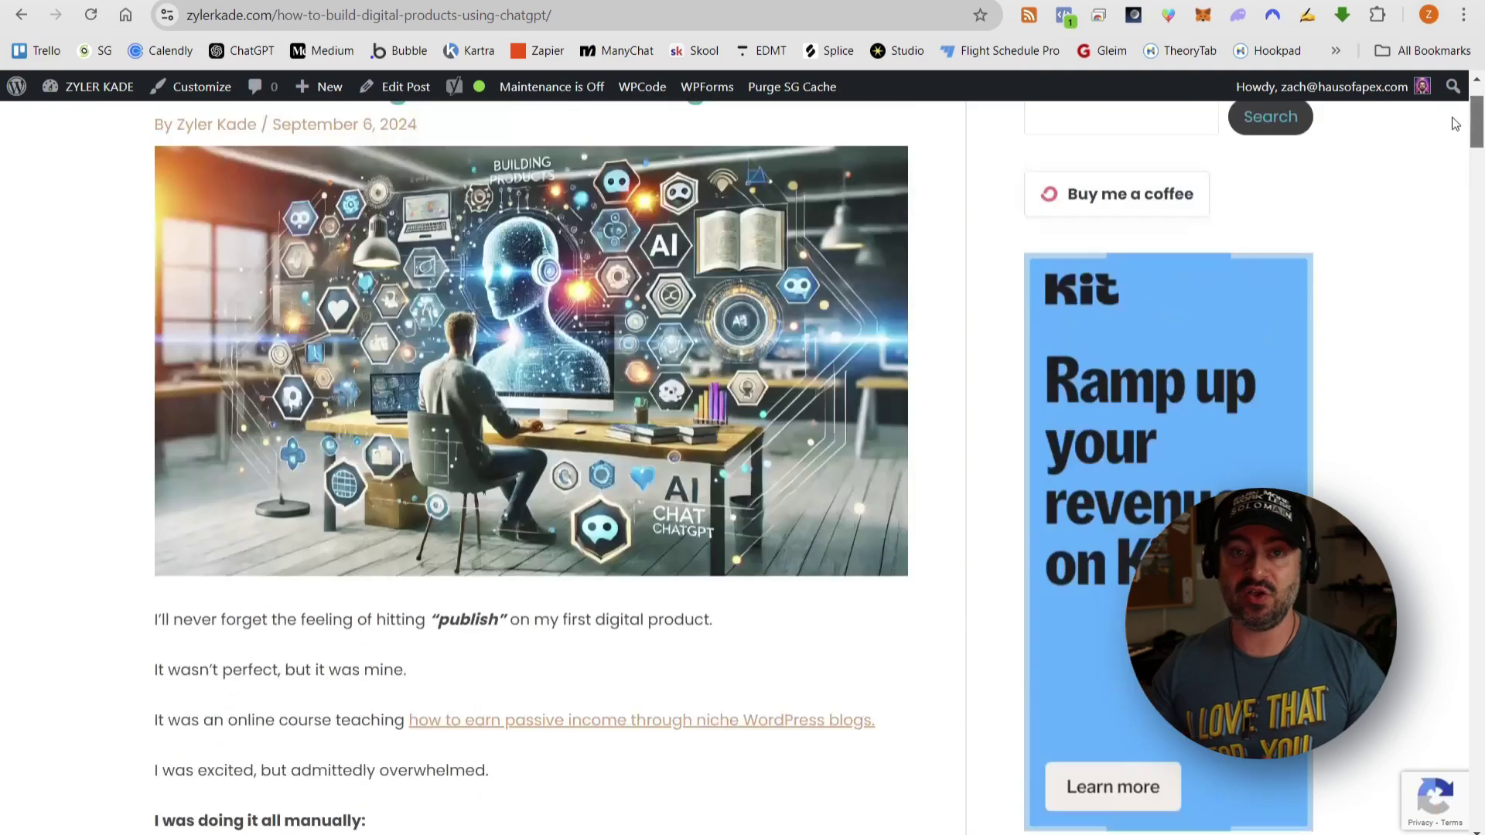
scroll(804, 335, "up", 3)
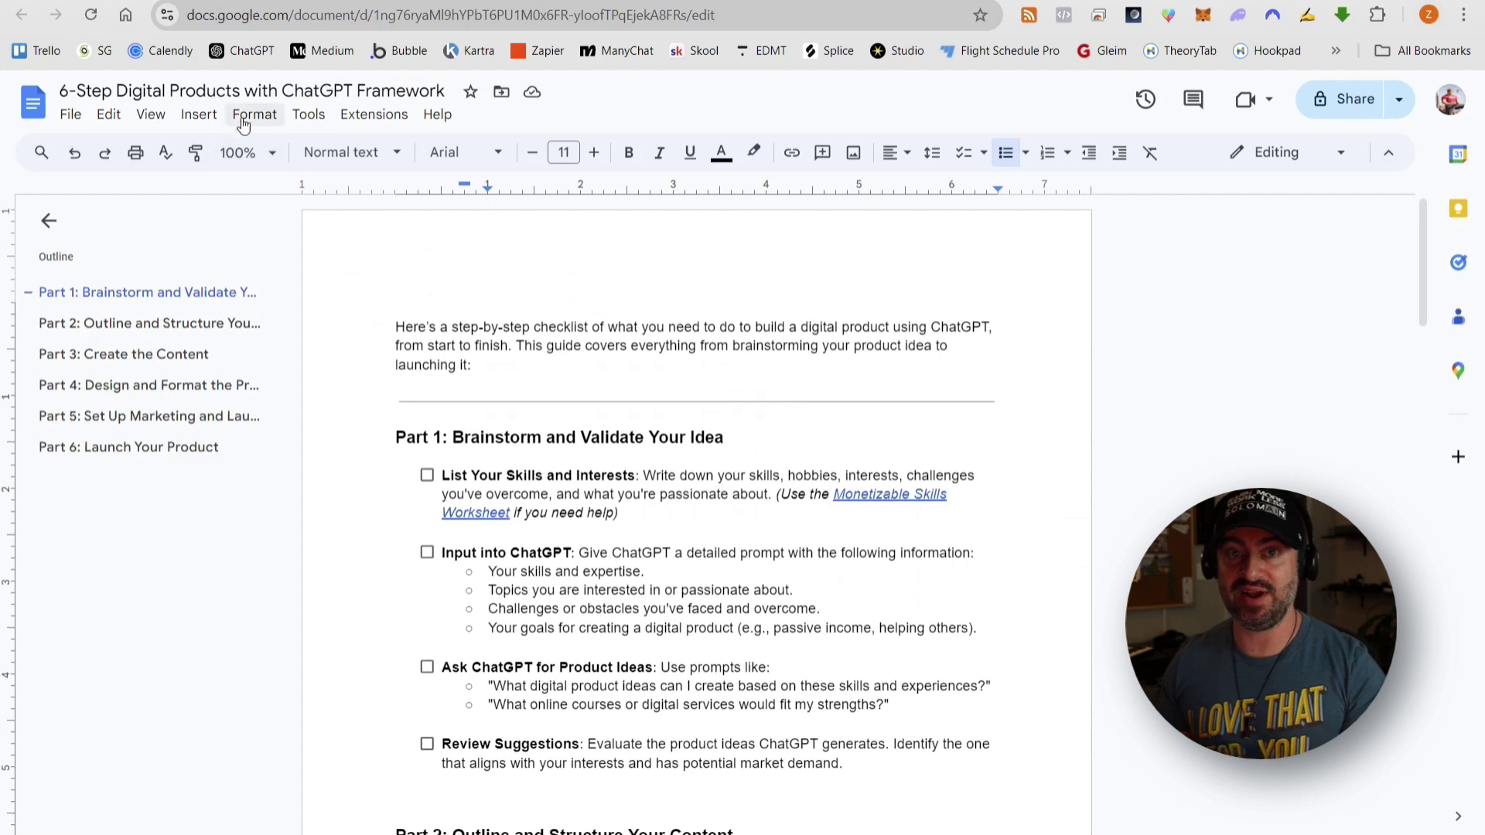
triple_click(235, 89)
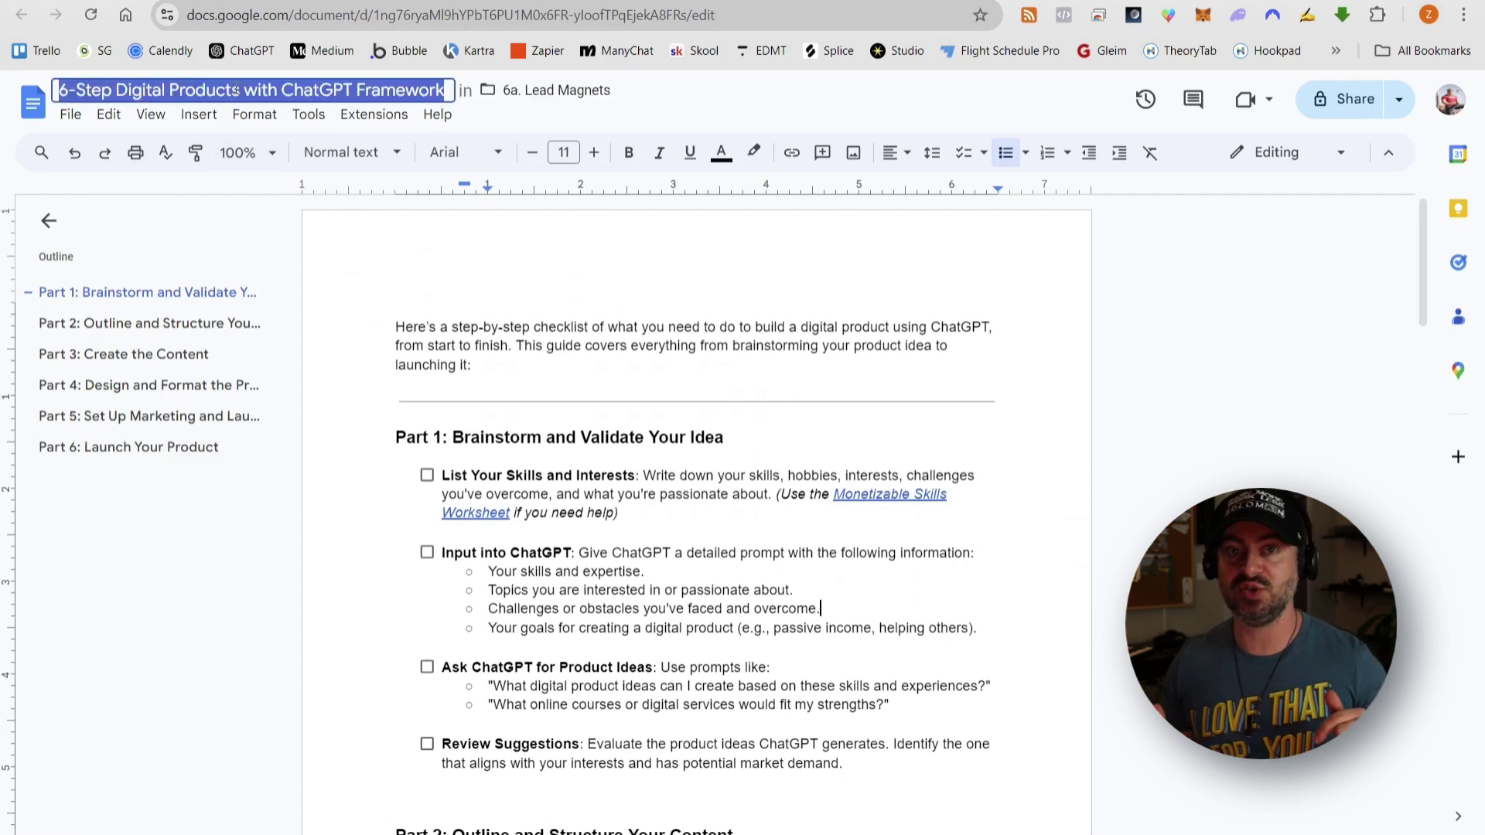
left_click(509, 358)
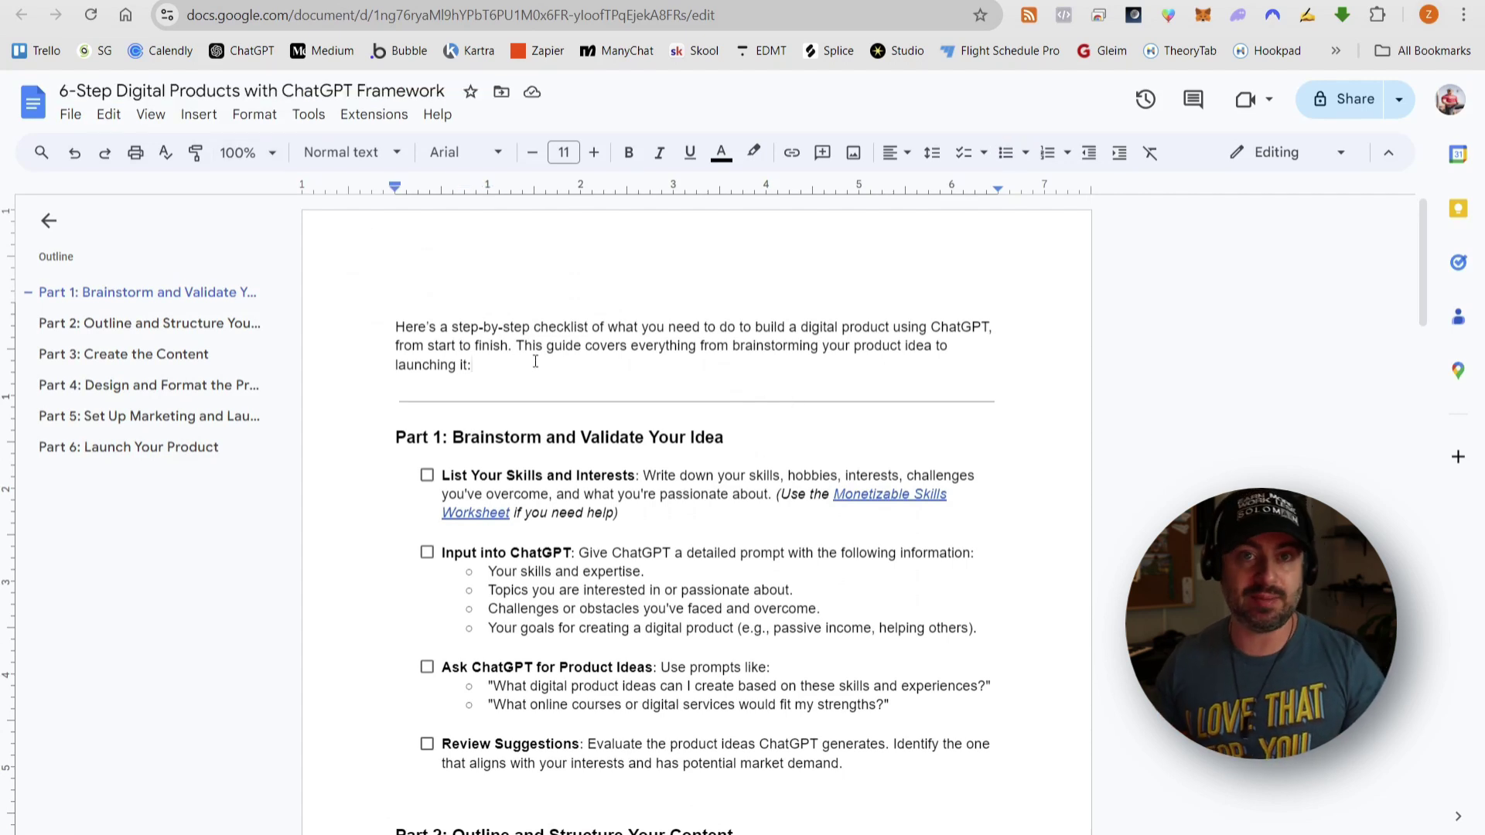
- Point out the Part 1 heading and highlight the List Your Skills and Interests description
scroll(679, 347, "down", 1)
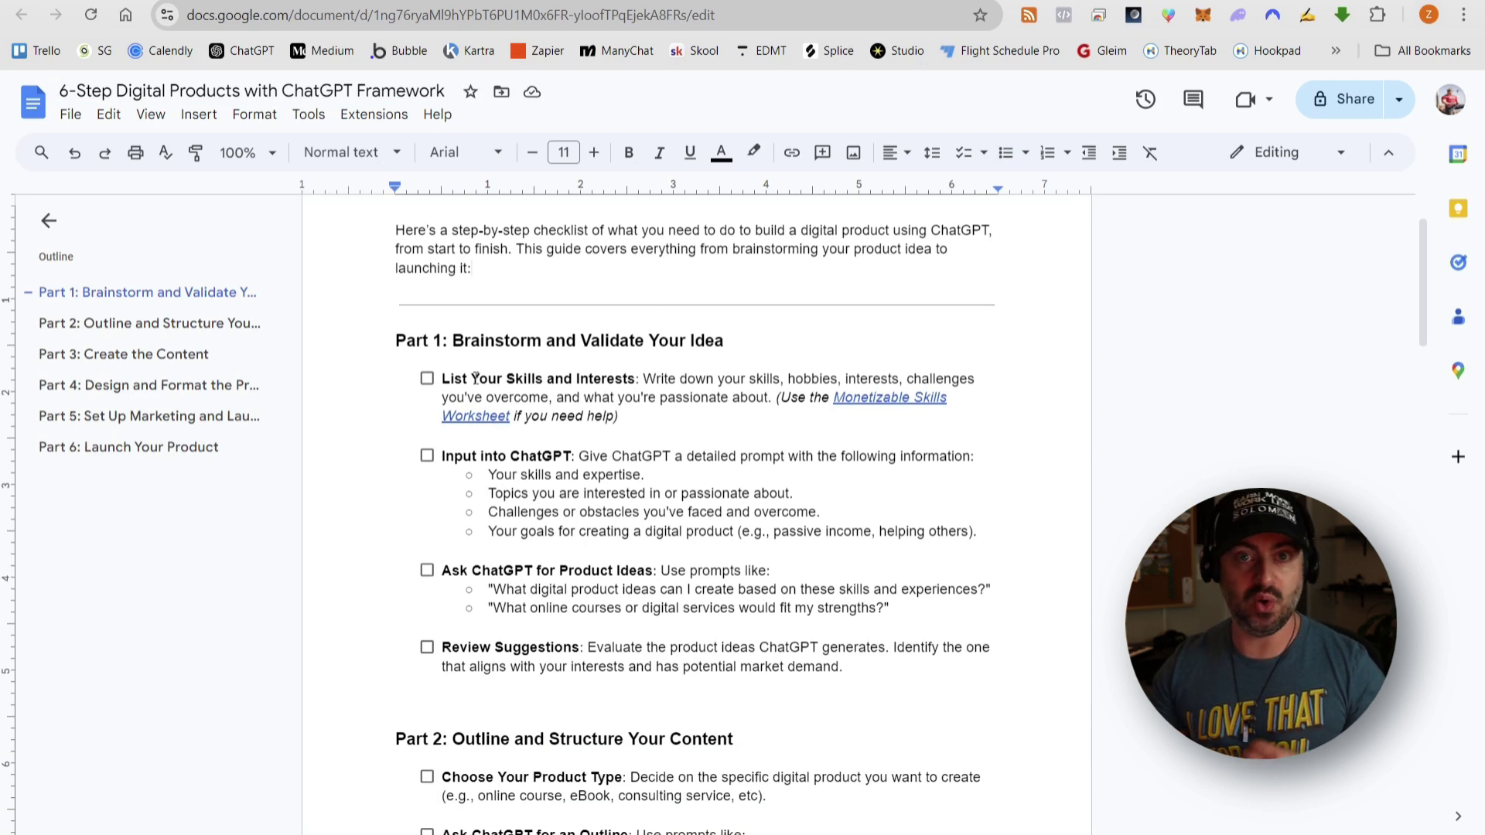
left_click(430, 341)
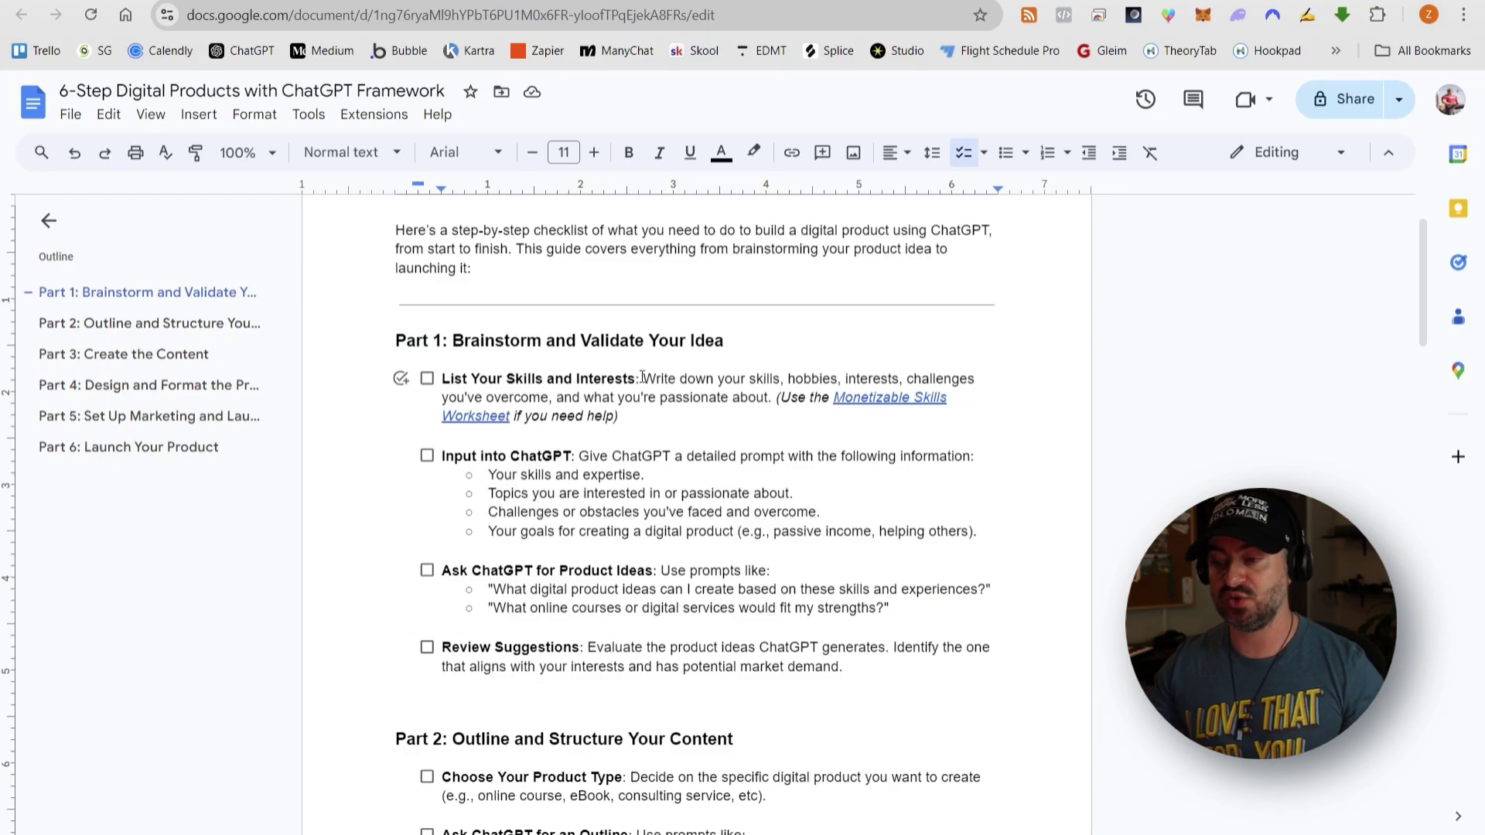
left_click_drag(645, 378, 769, 398)
left_click(767, 397)
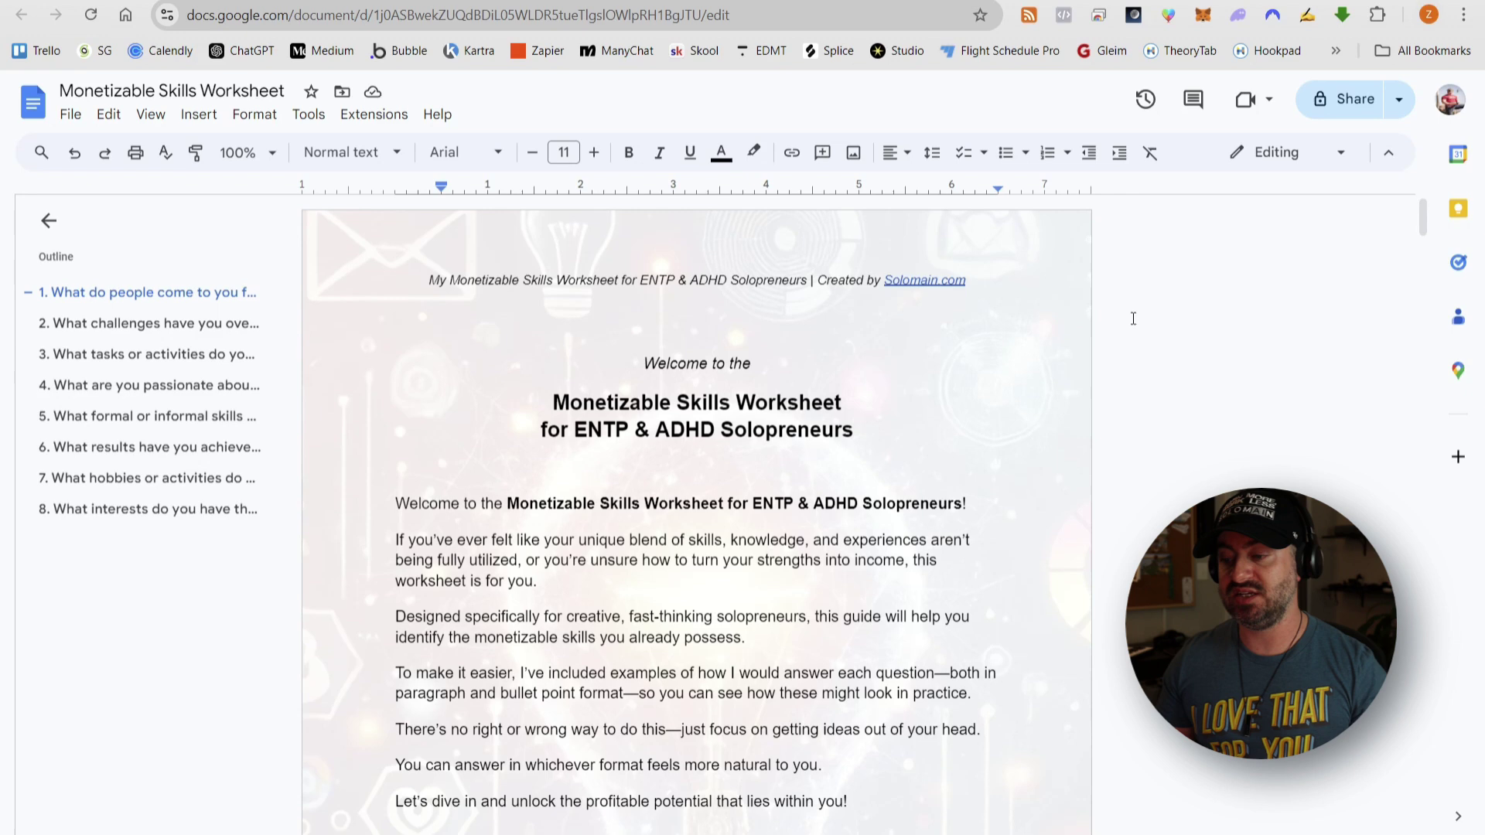
- Scroll the worksheet and launch Notepad via system search
scroll(1133, 319, "down", 13)
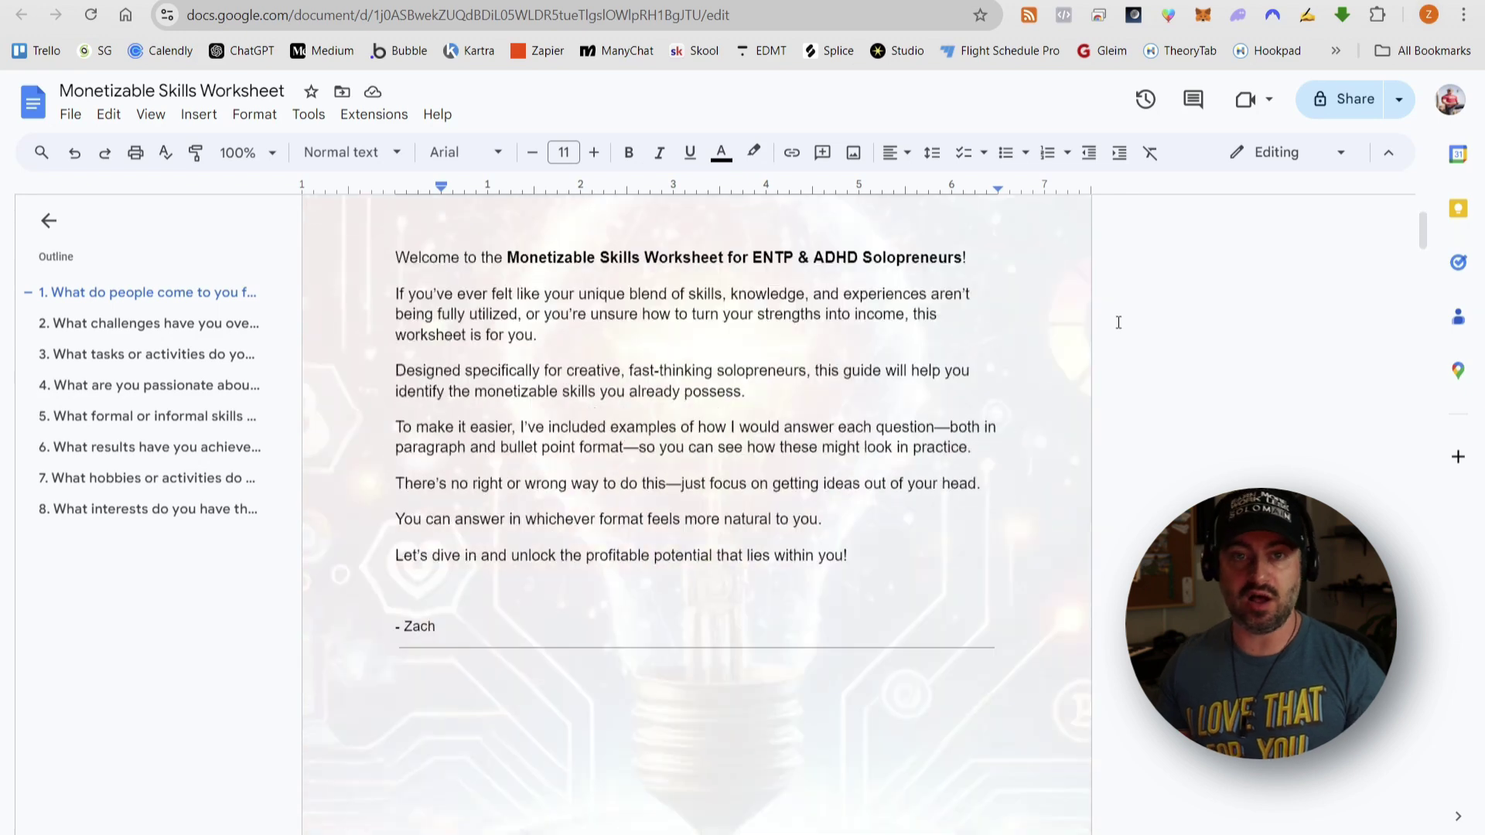
scroll(1104, 333, "down", 2)
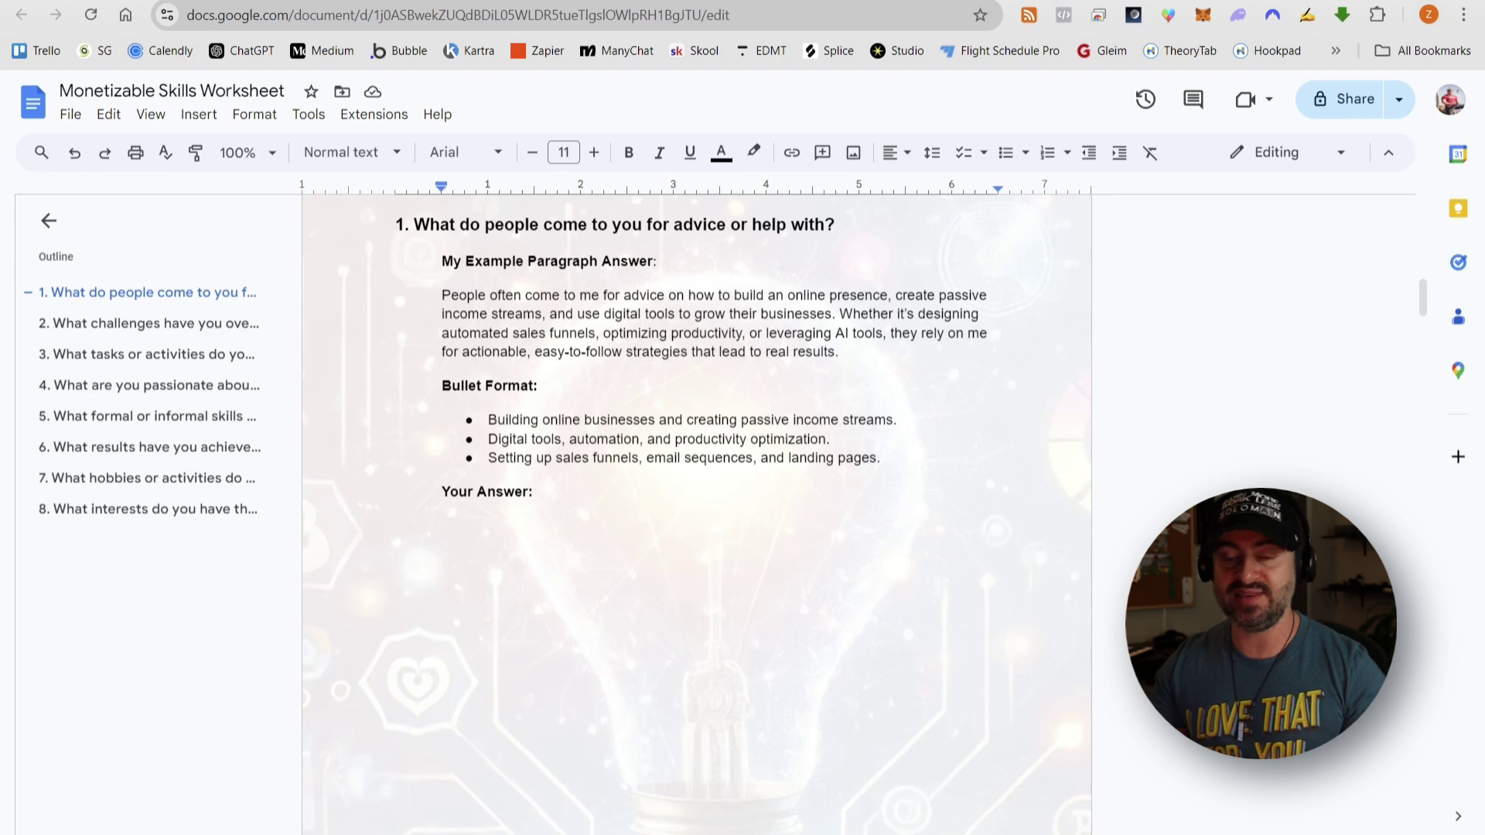
key("super")
type("not")
key("Return")
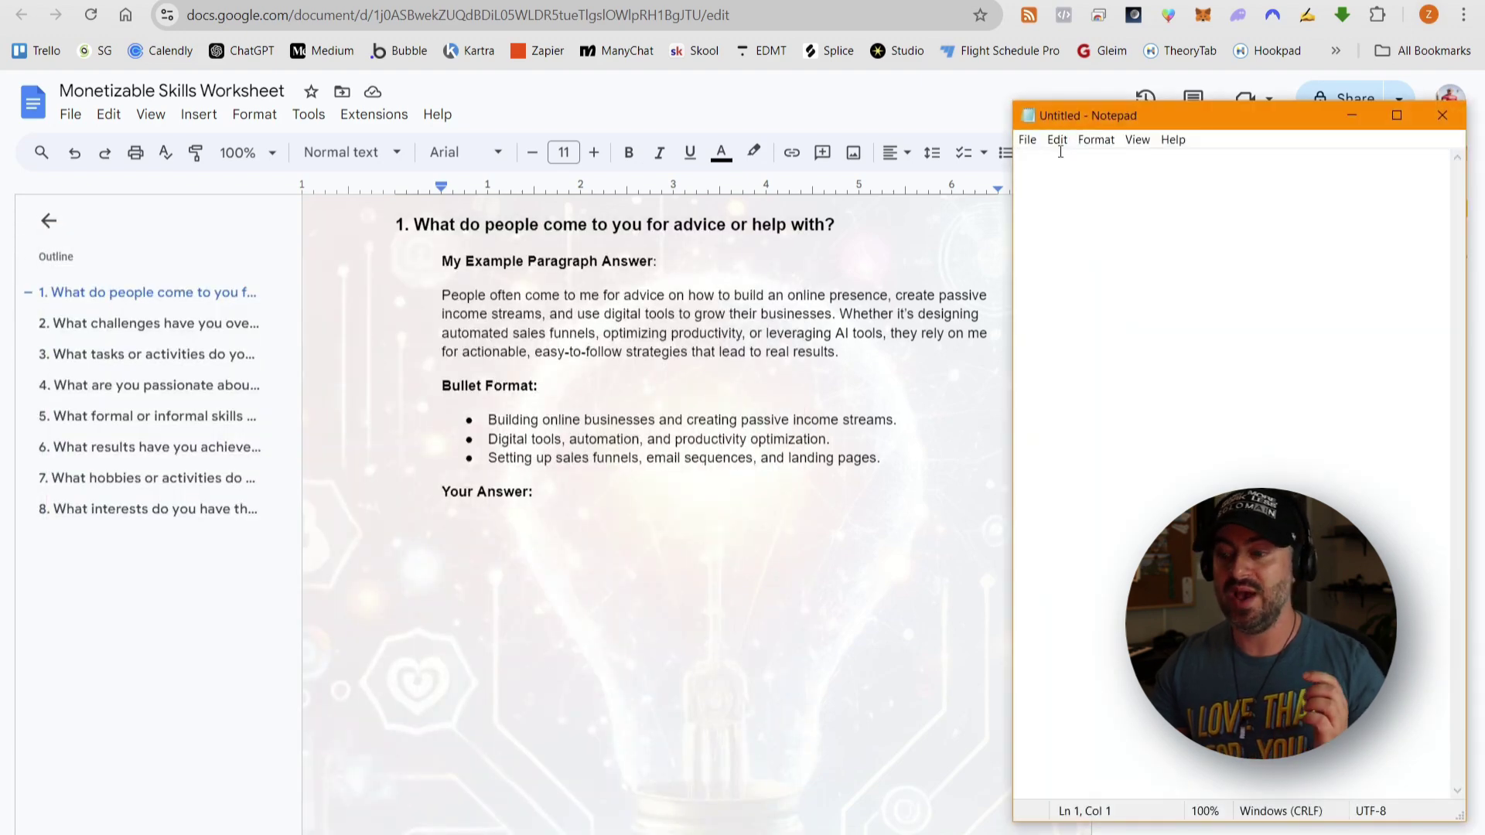
- Copy the example answers for questions 1 and 2 into Notepad
left_click(471, 317)
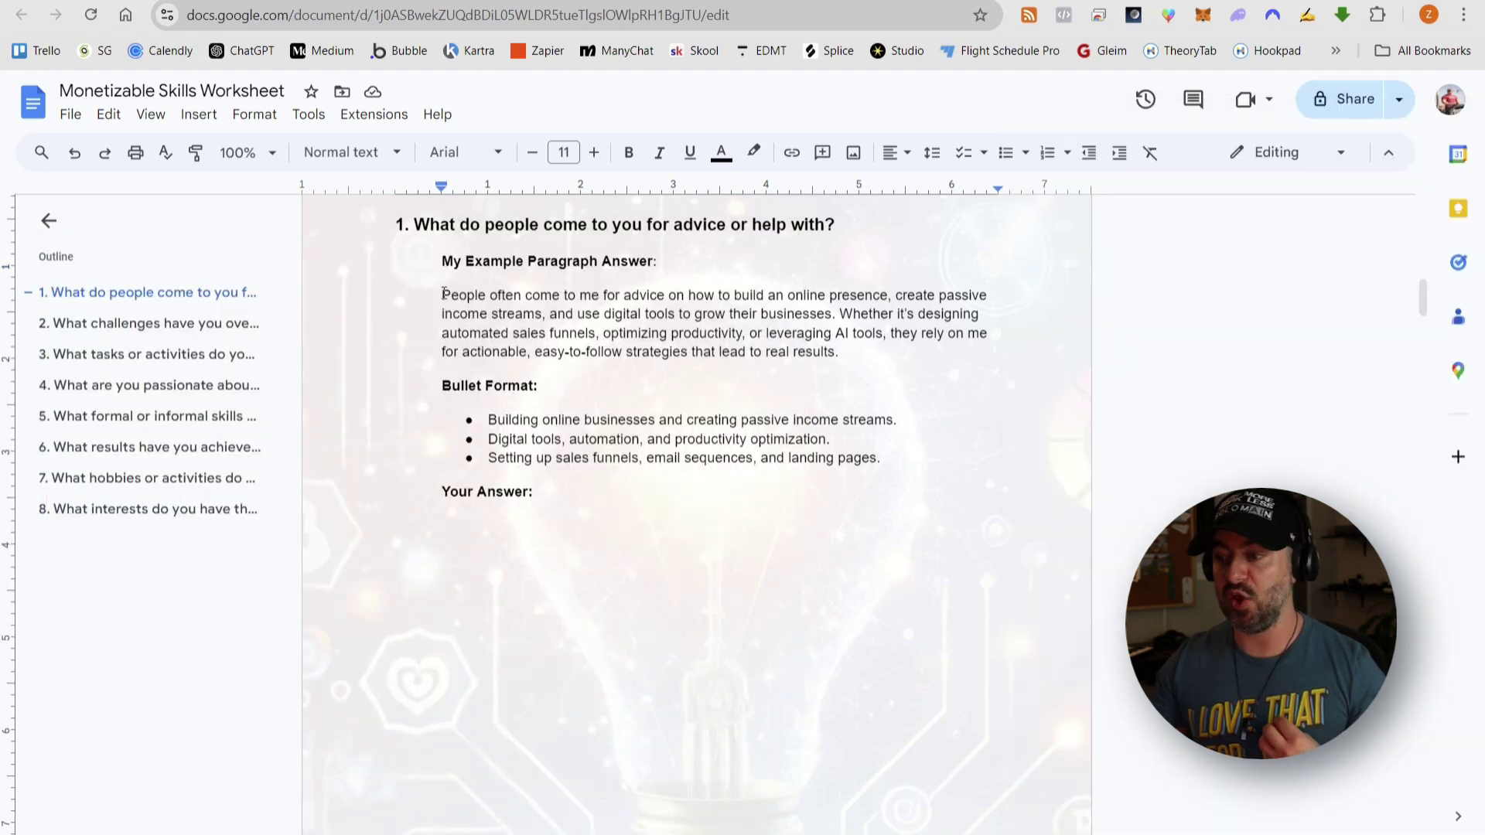
left_click_drag(443, 295, 837, 352)
key("ctrl+c")
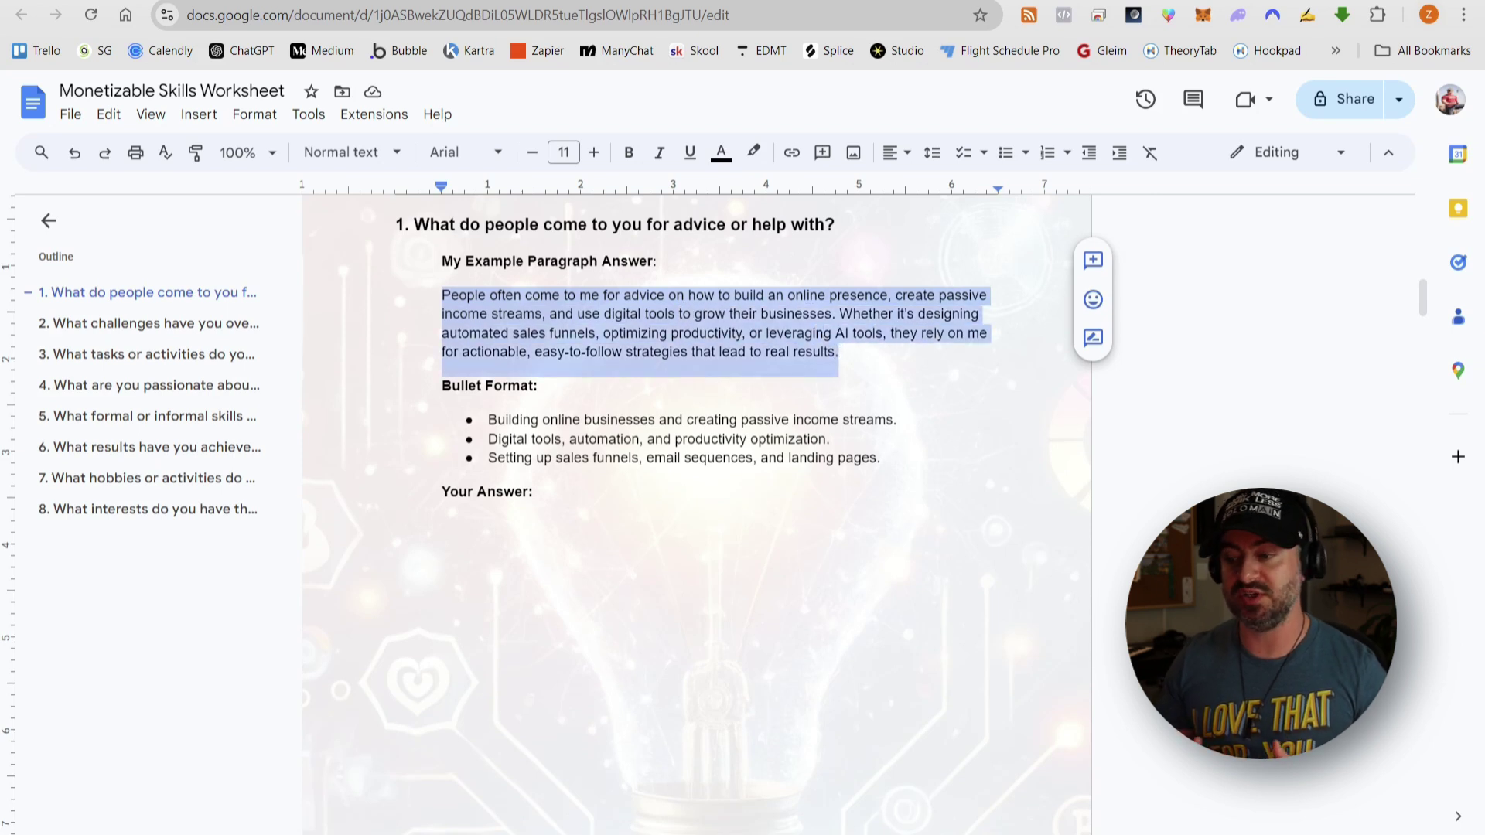
key("alt+Tab")
key("ctrl+v")
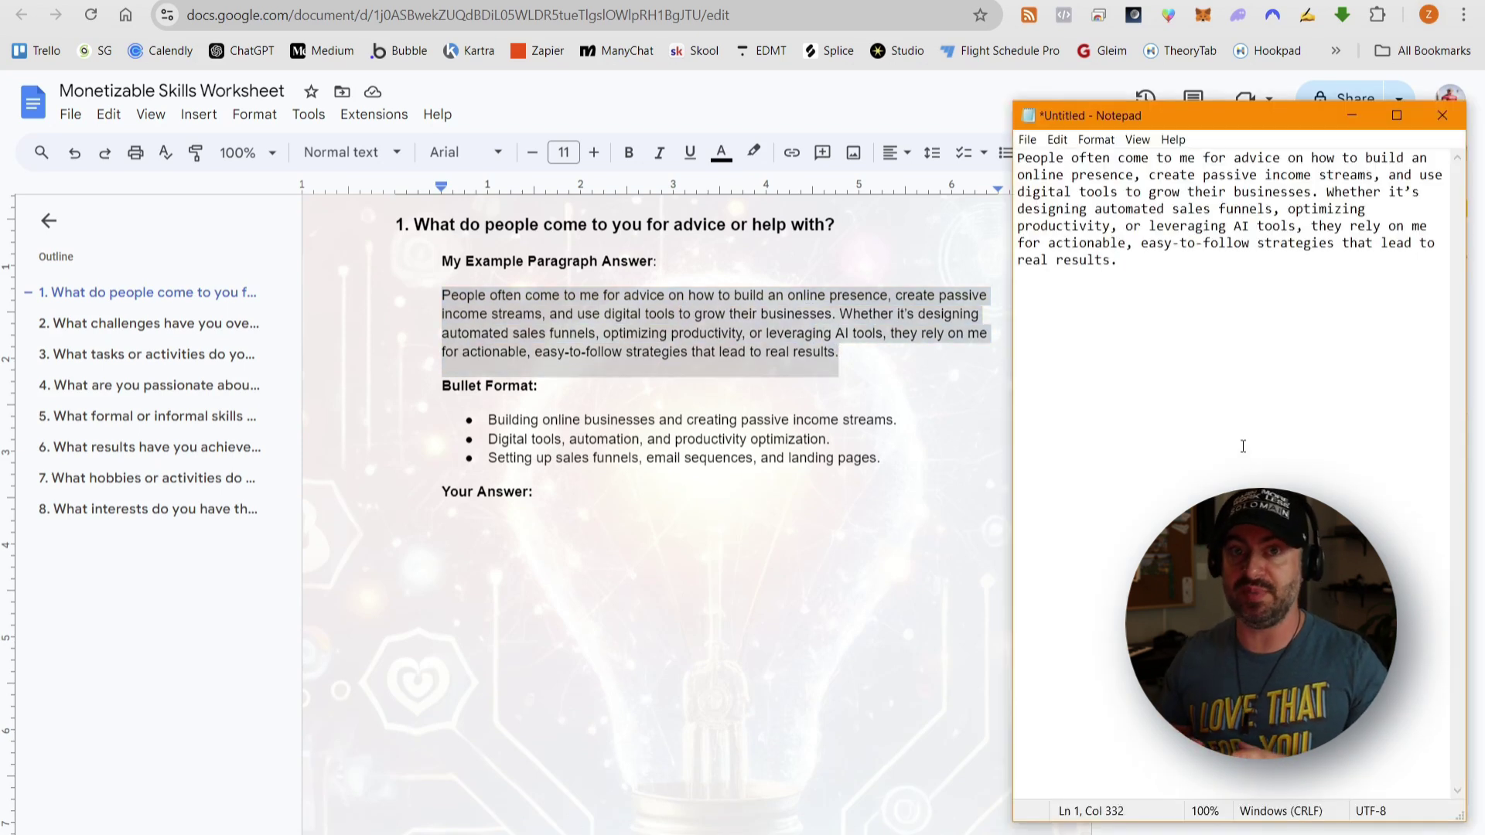
left_click(904, 378)
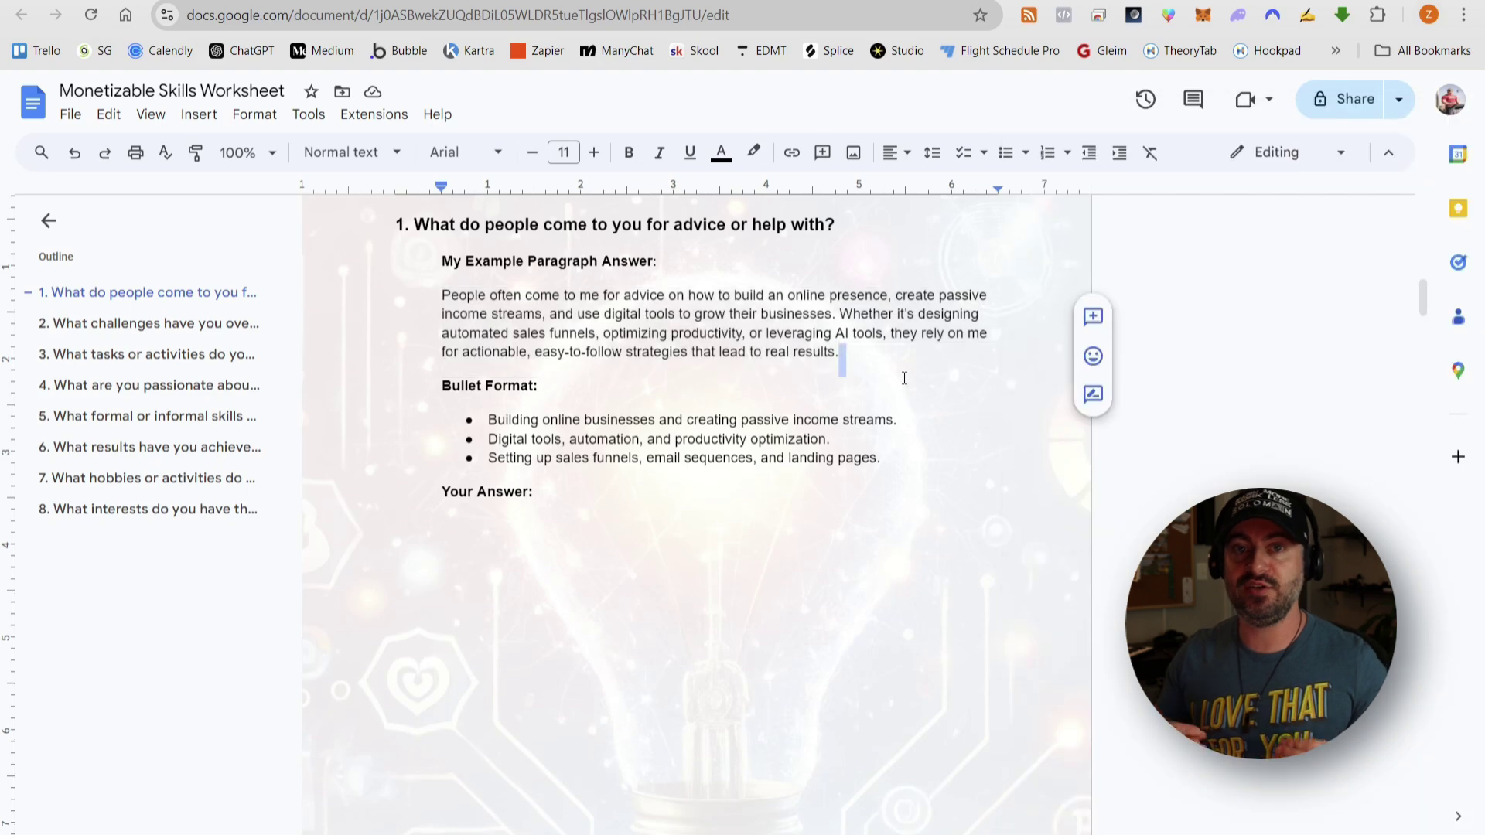
scroll(889, 360, "down", 12)
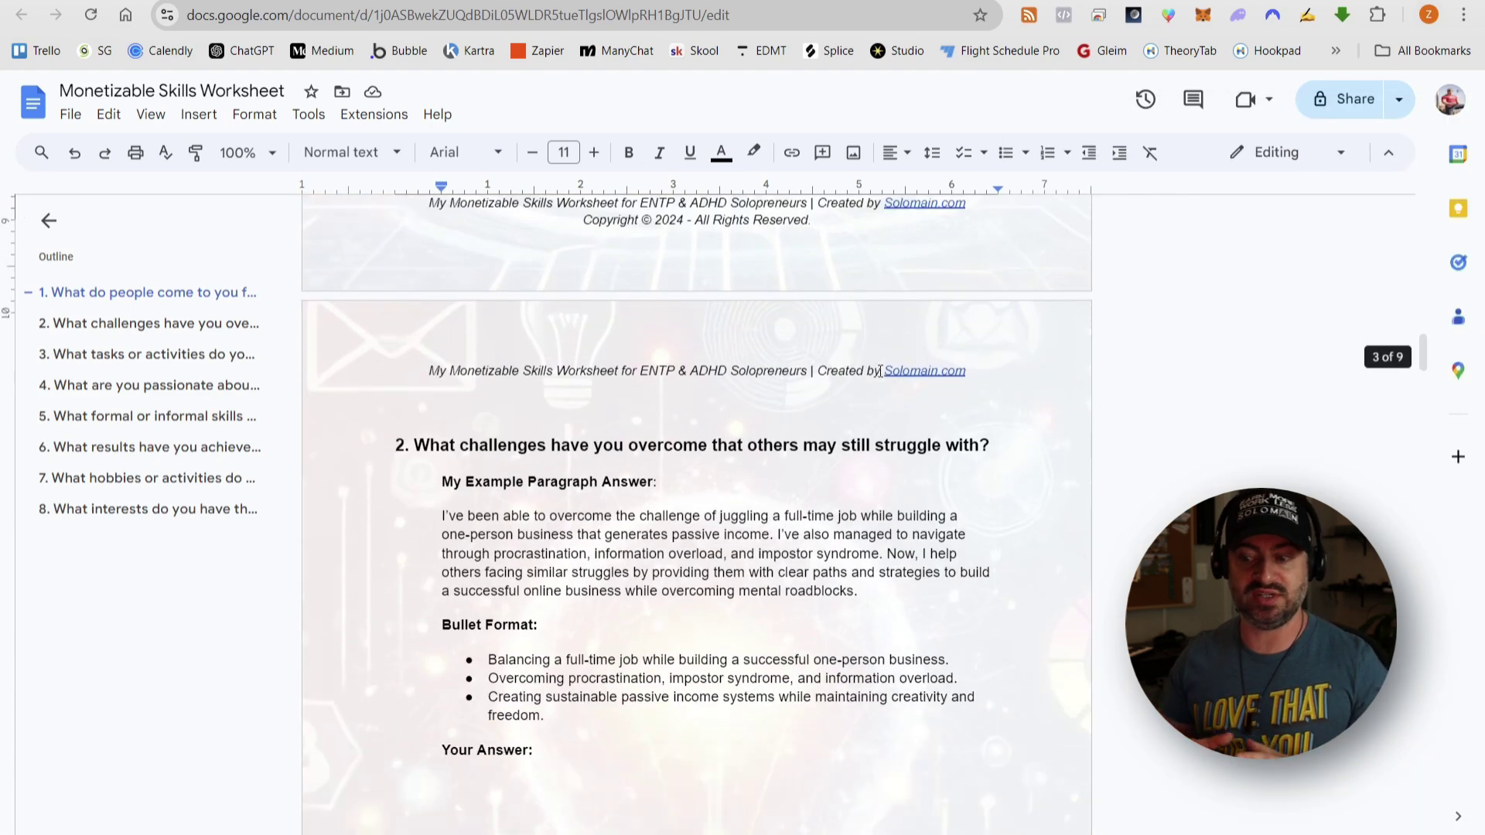
left_click_drag(443, 360, 860, 435)
key("ctrl+c")
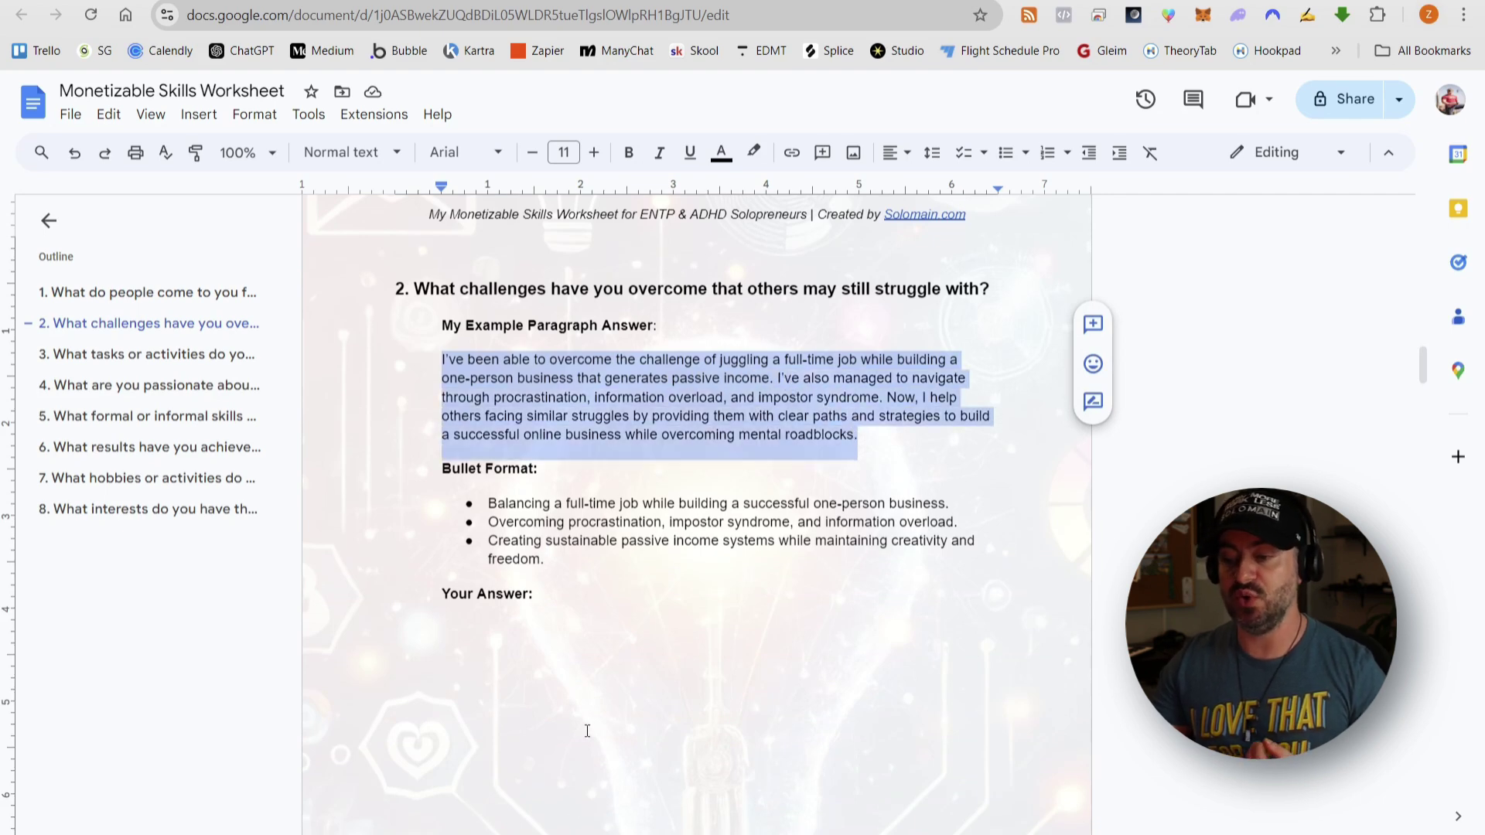
key("alt+Tab")
key("ctrl+v")
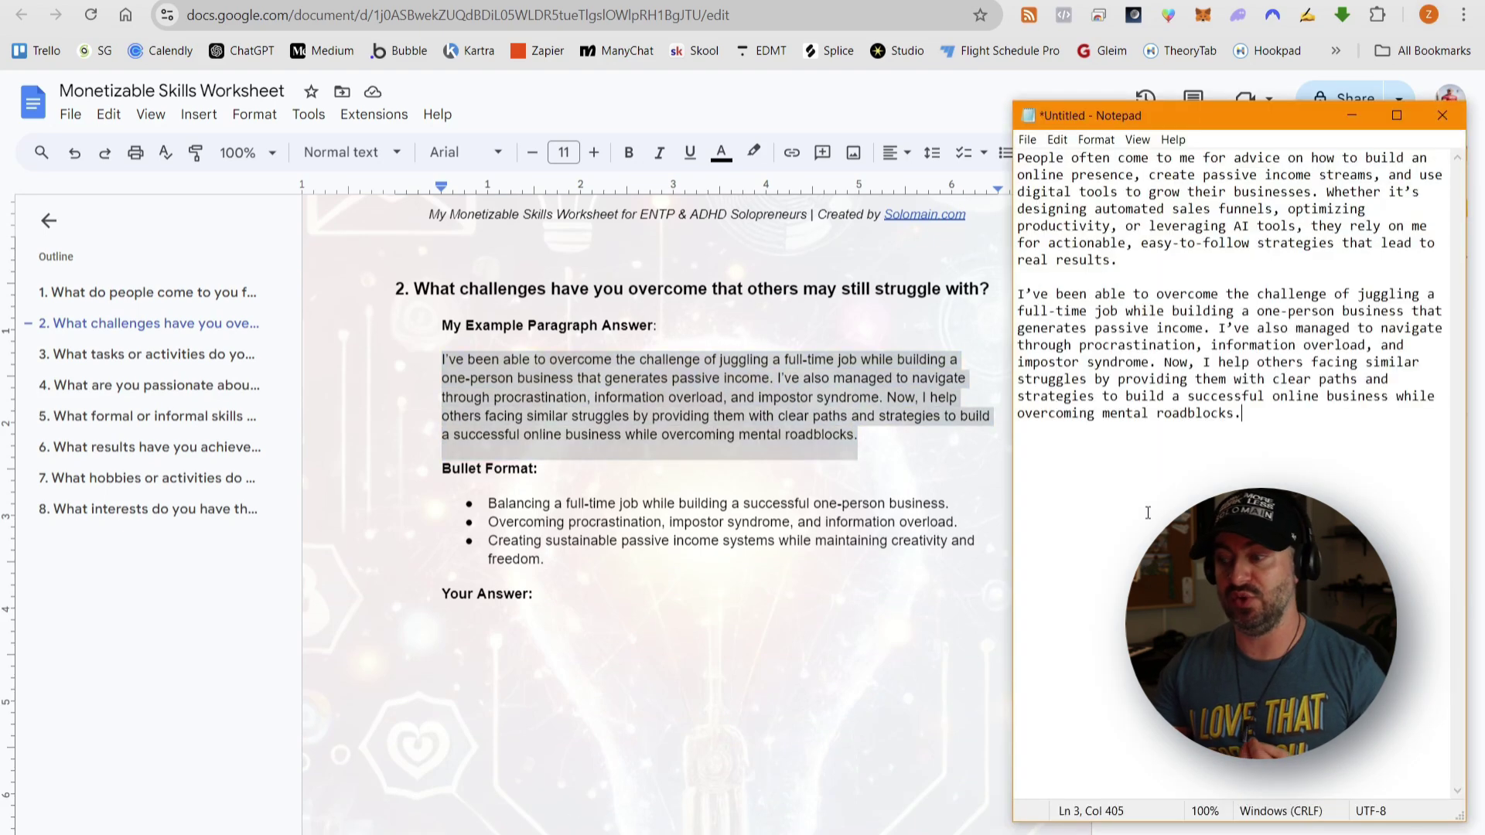
left_click(721, 341)
- Copy the question 3 and 4 example answers into Notepad, then check off List Your Skills and Interests
scroll(721, 380, "down", 15)
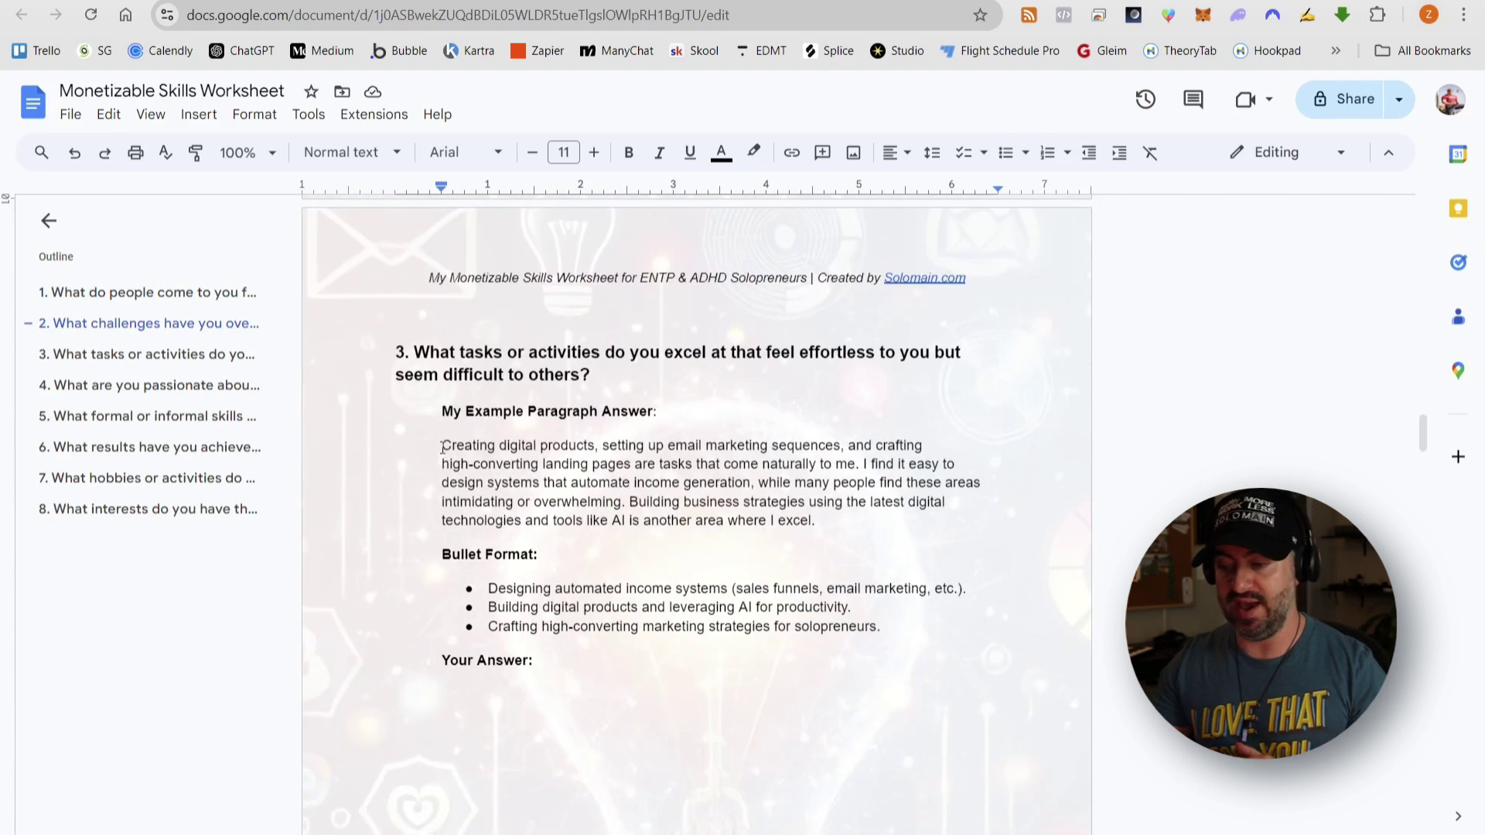
left_click_drag(442, 446, 824, 518)
key("ctrl+c")
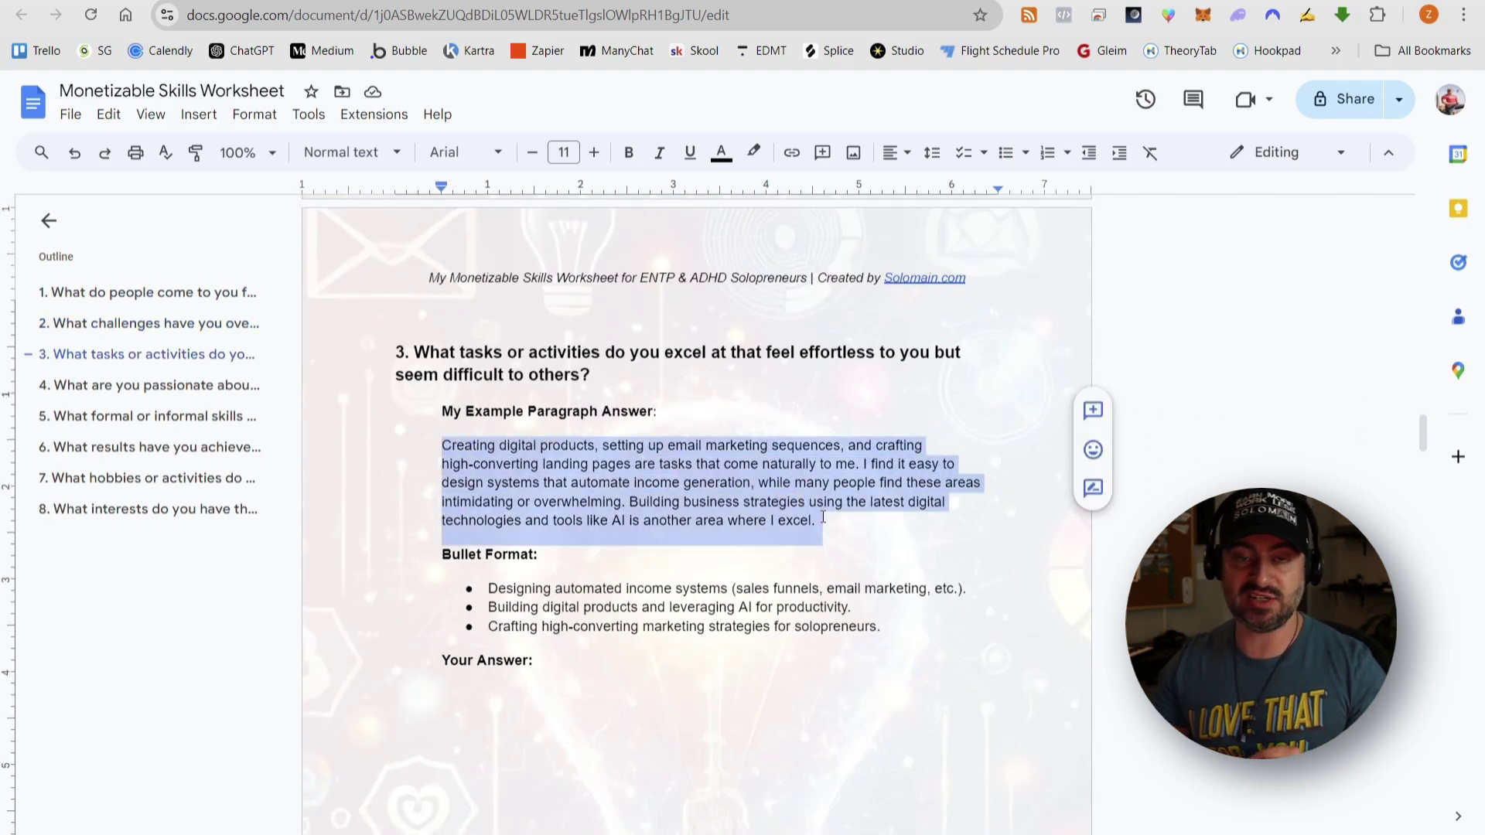
key("alt+Tab")
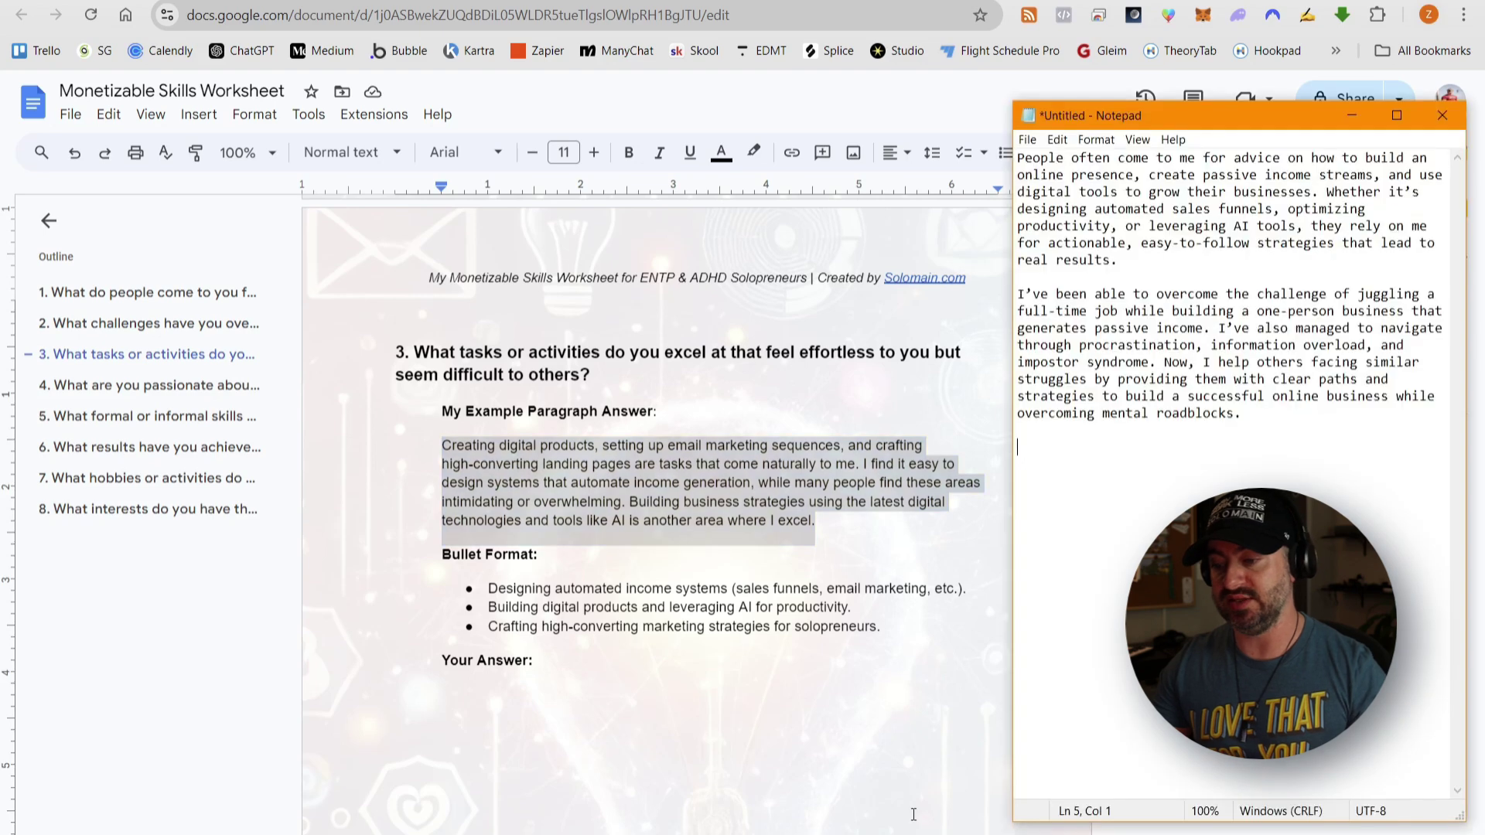
key("ctrl+v")
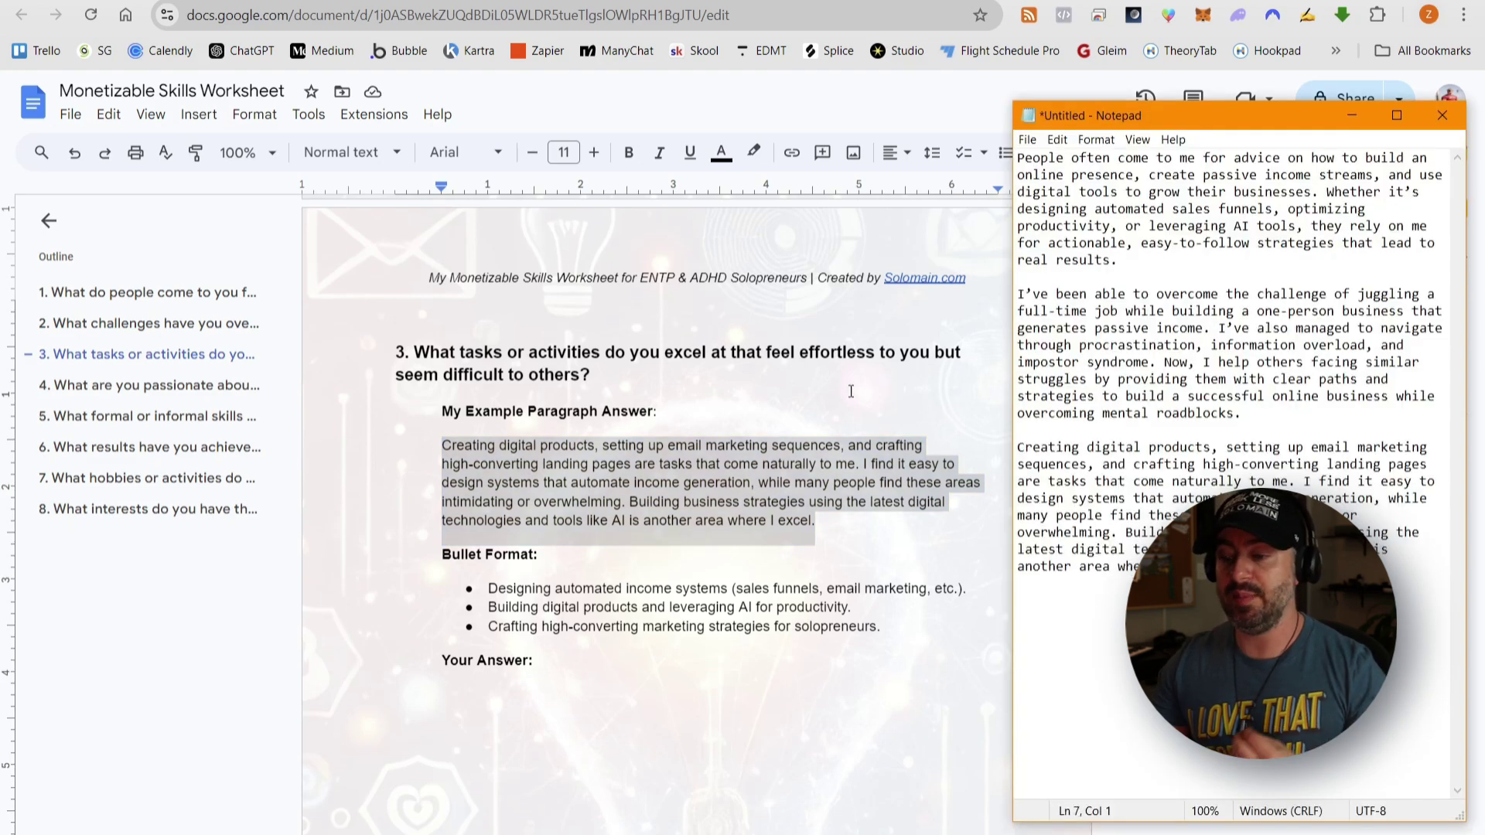
key("alt+Tab")
left_click(729, 428)
scroll(720, 464, "down", 12)
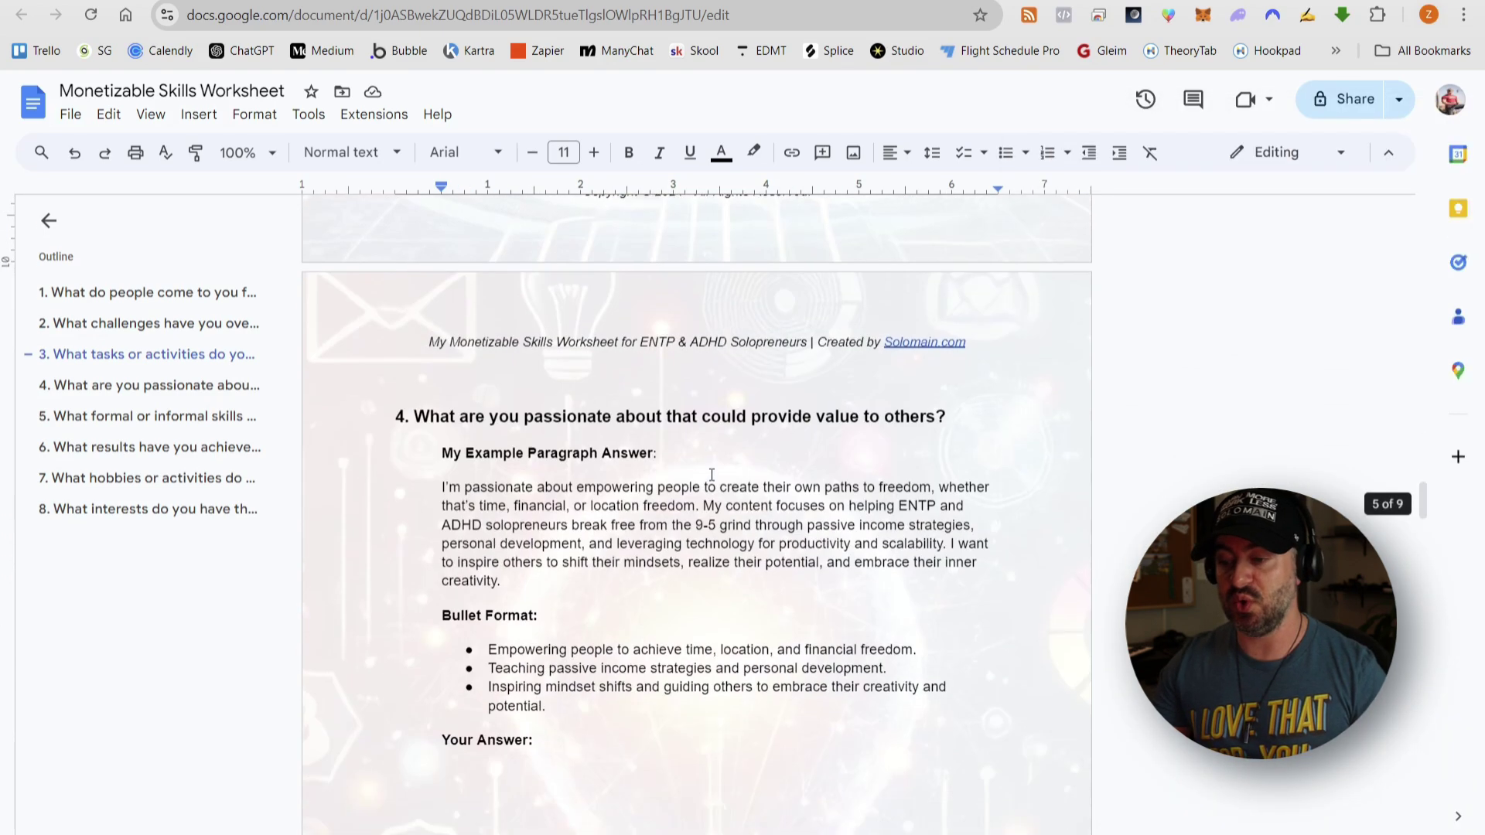
scroll(712, 474, "down", 3)
left_click_drag(442, 294, 505, 390)
key("ctrl+c")
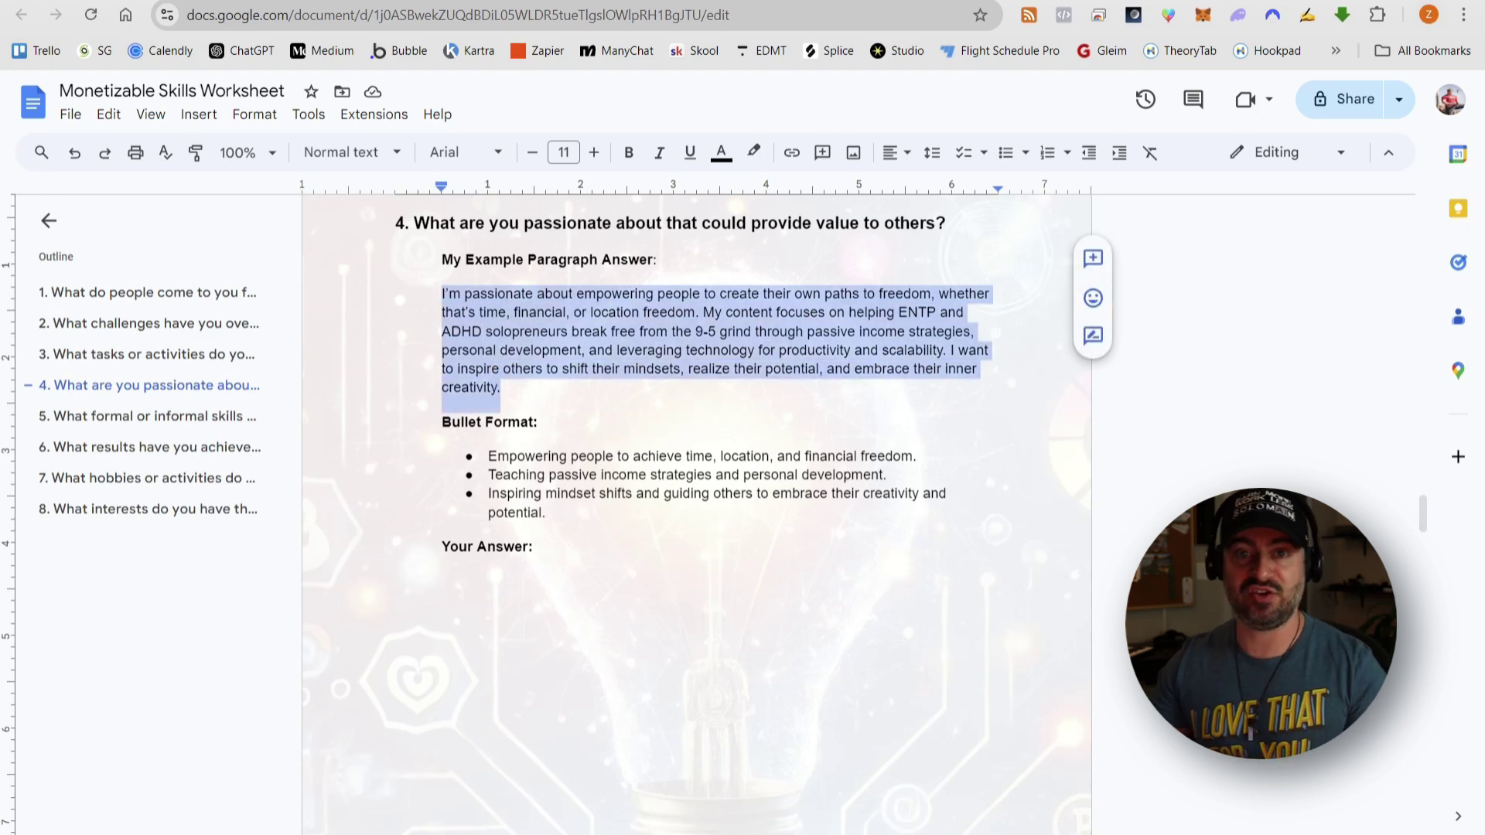
key("alt+Tab")
key("ctrl+v")
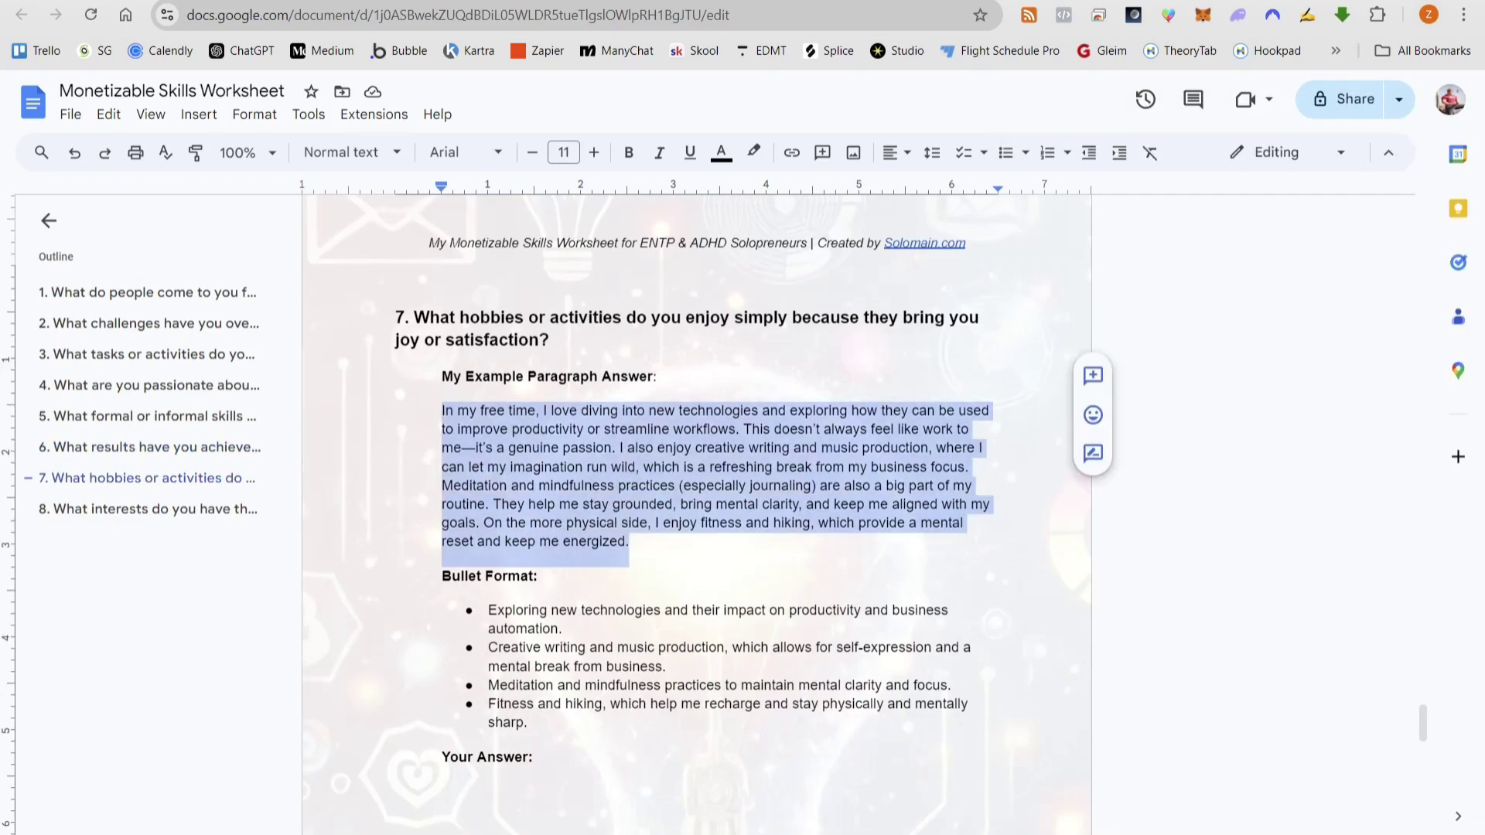
left_click(426, 380)
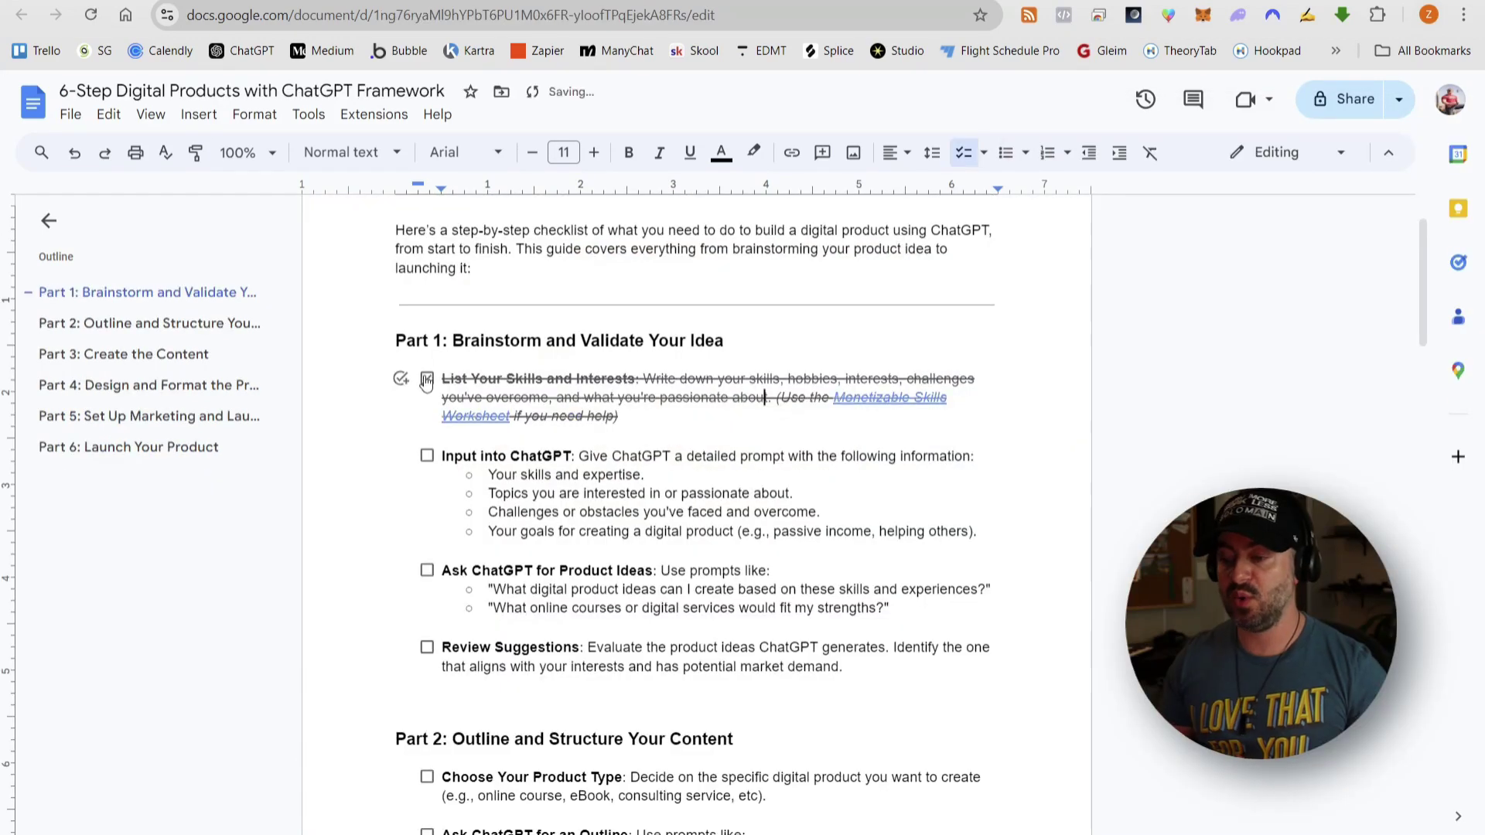
scroll(523, 422, "down", 1)
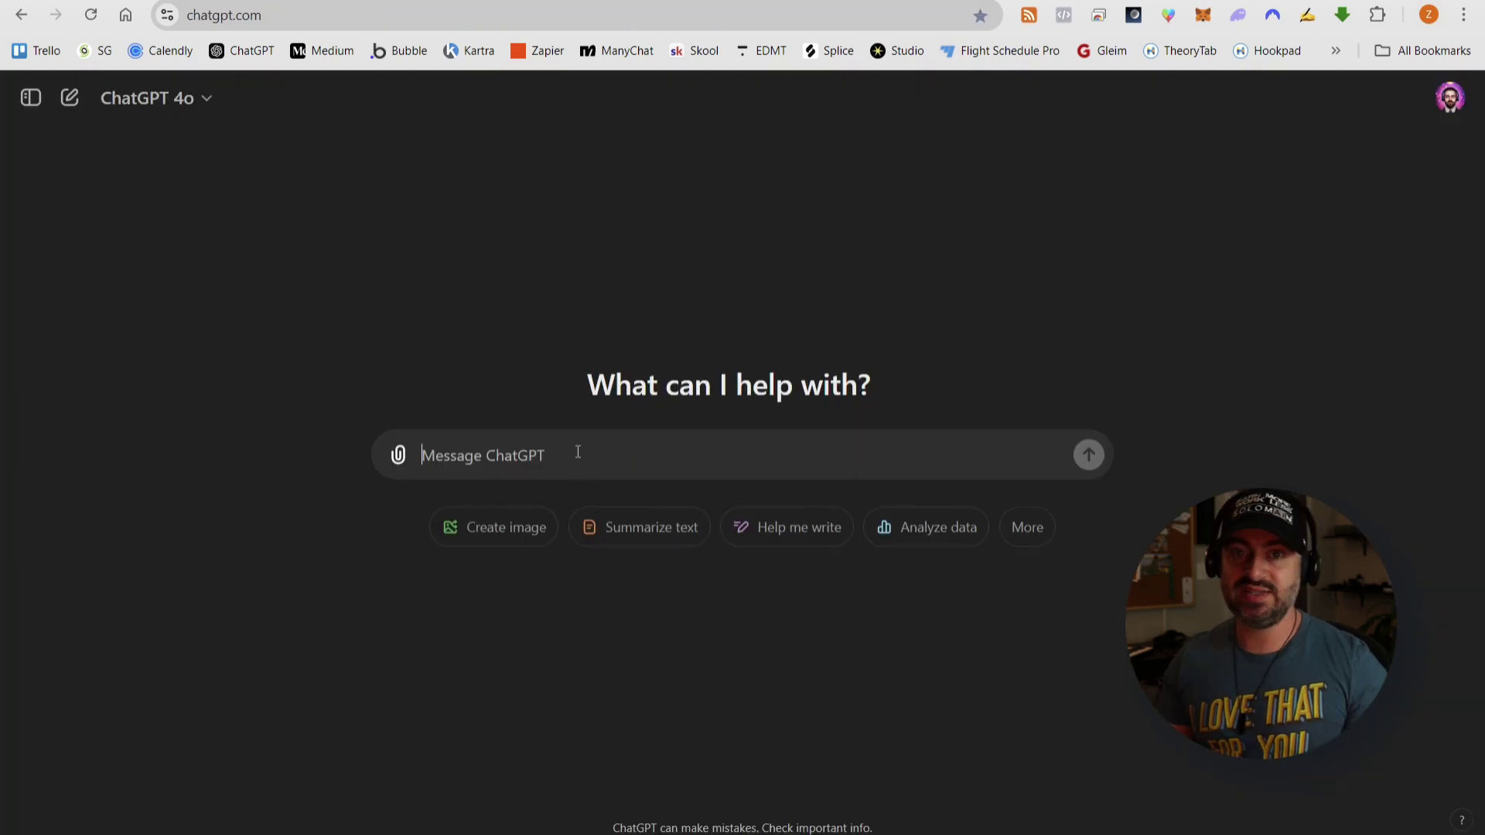
- Write the intro 'Before we get started, I'd like to give you some background information on me…' and copy the Notepad notes
type("Before we get started, ")
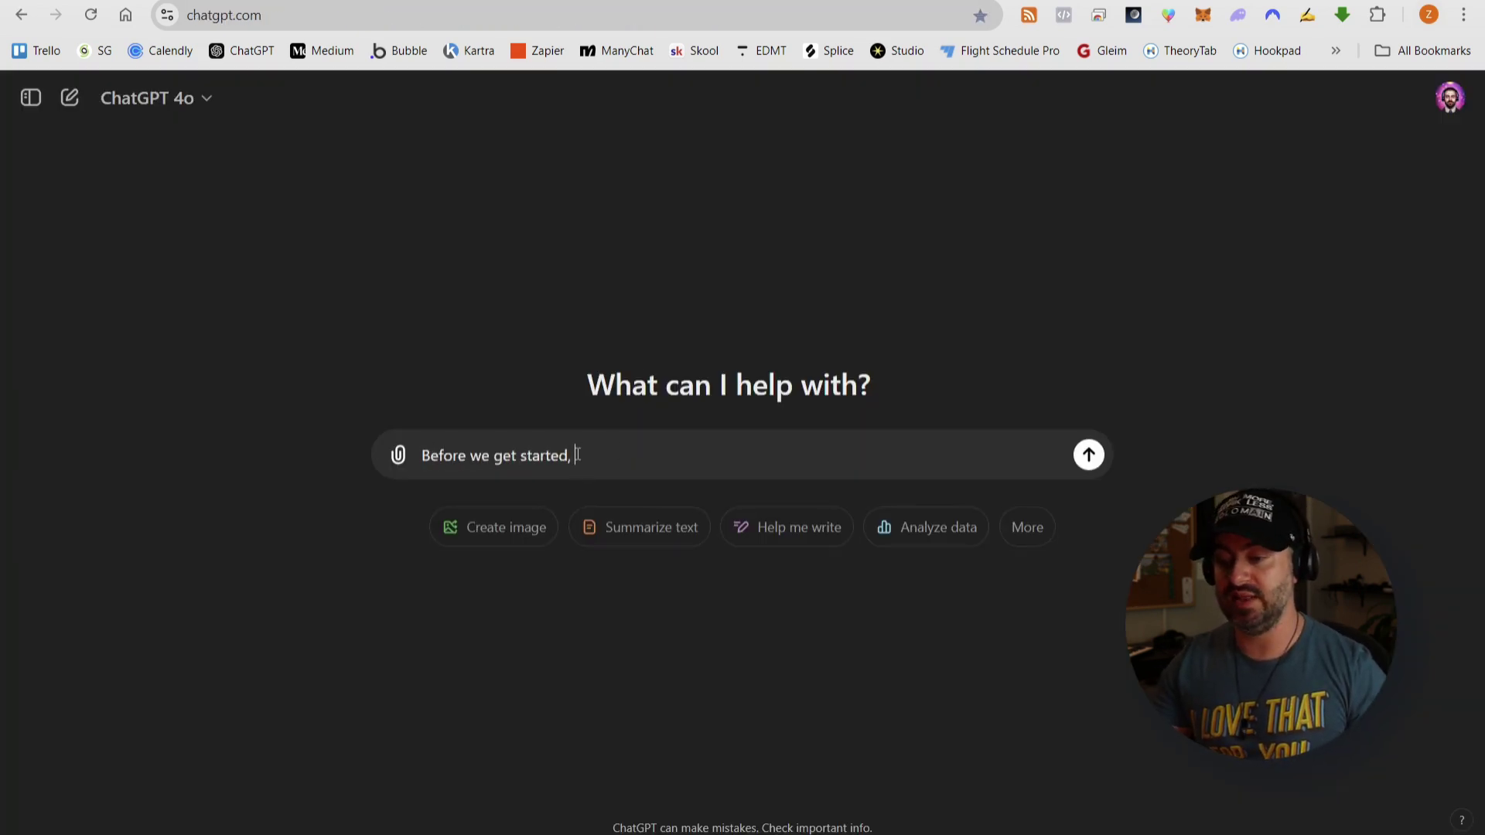
type("I'd like to give you some backgroun")
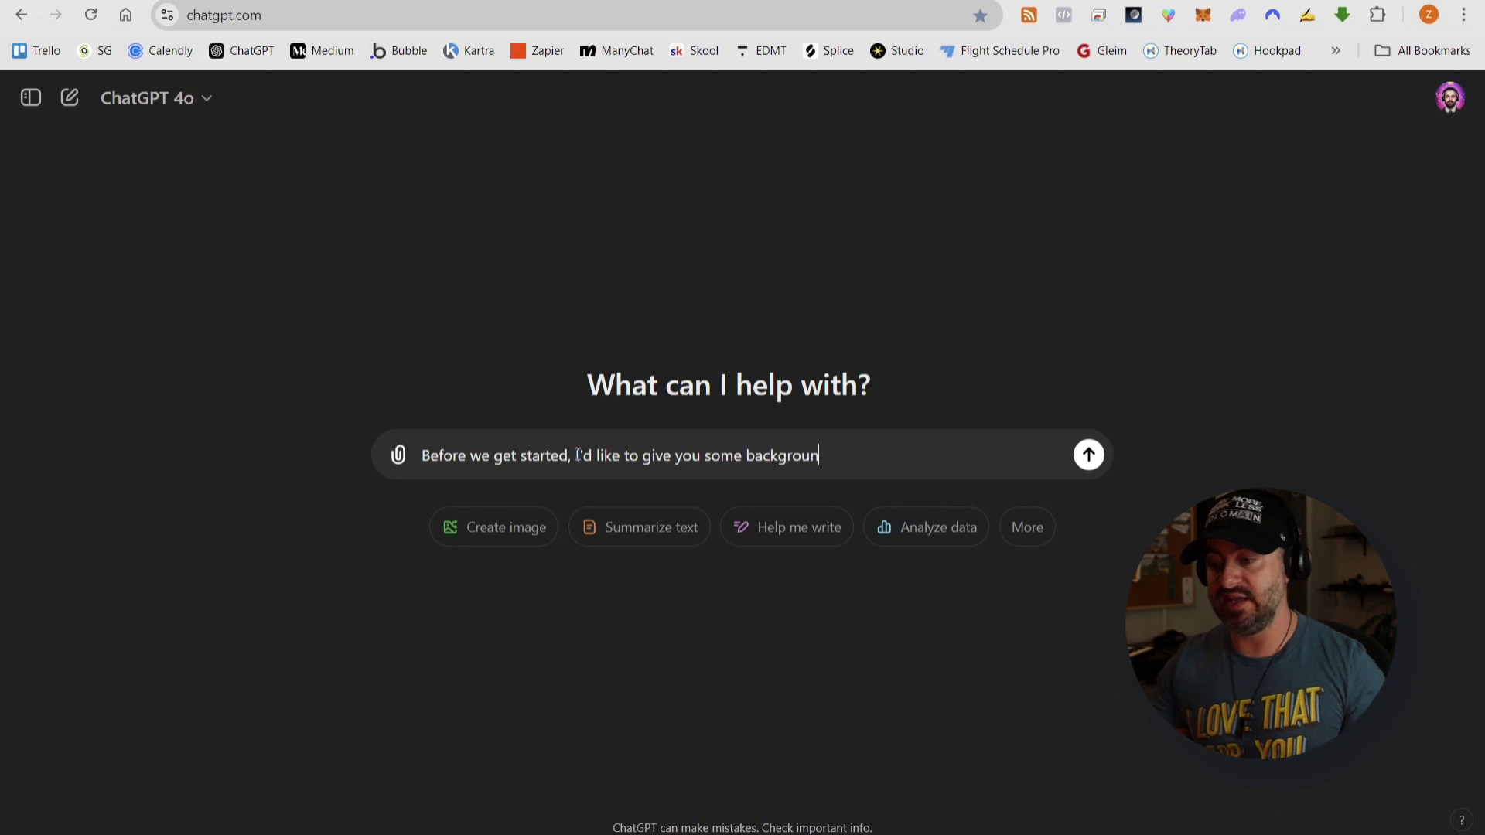
type("d information on me that we'")
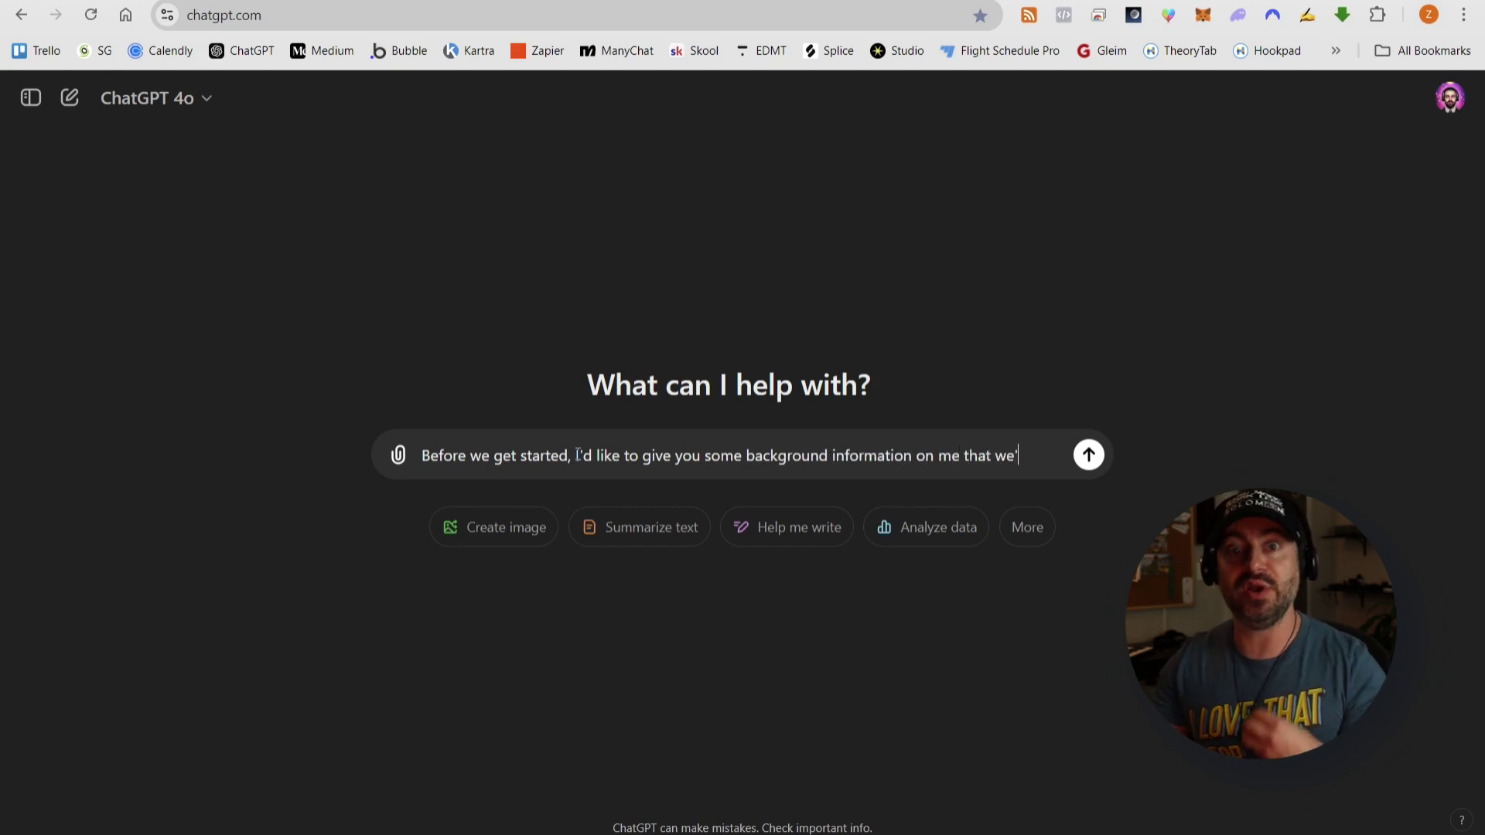
type("re going to use f")
type("or this conversat")
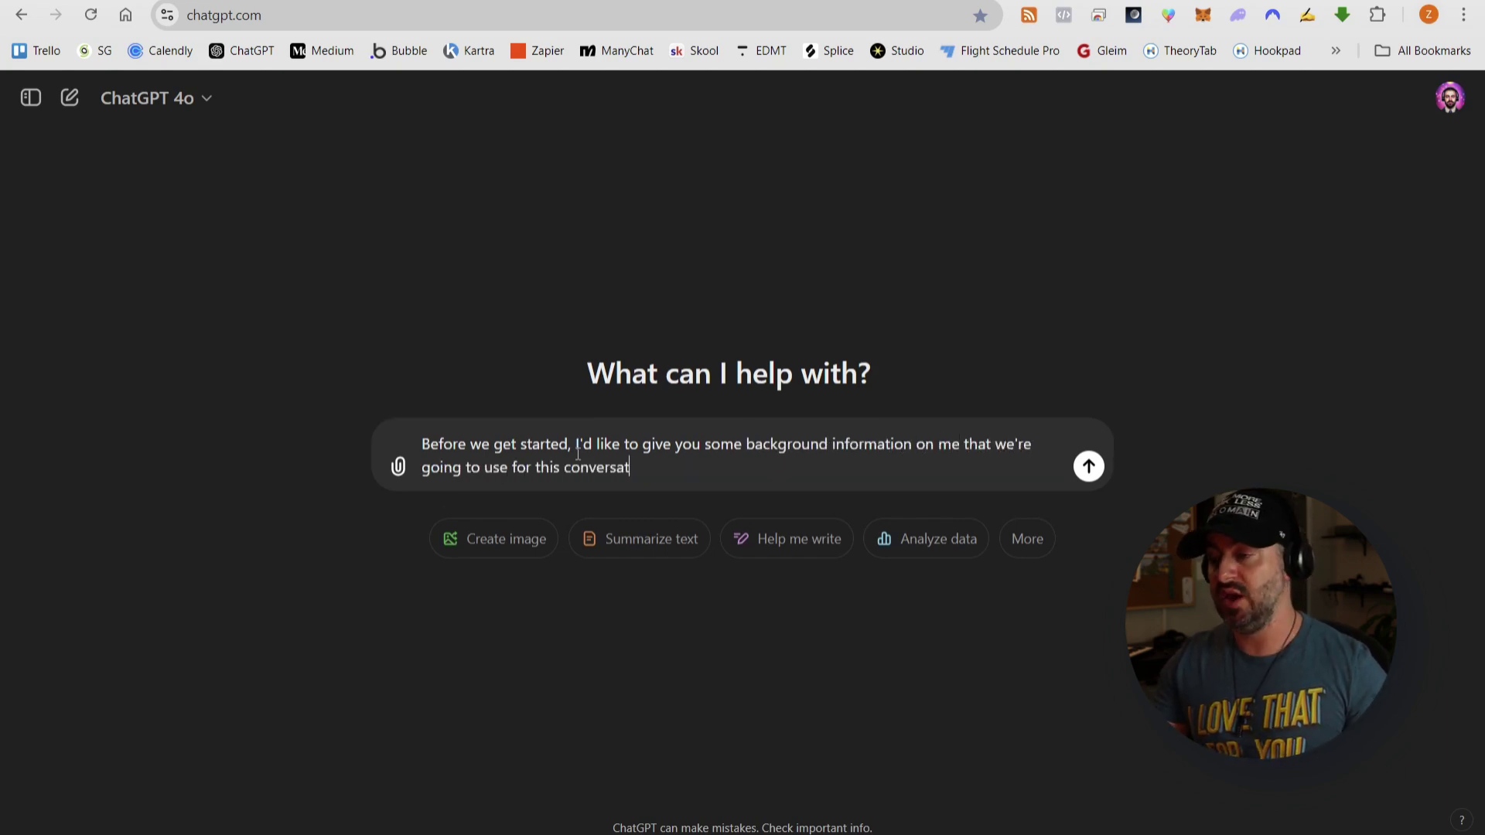
type("ion:")
key("shift+Return")
key("alt+Tab")
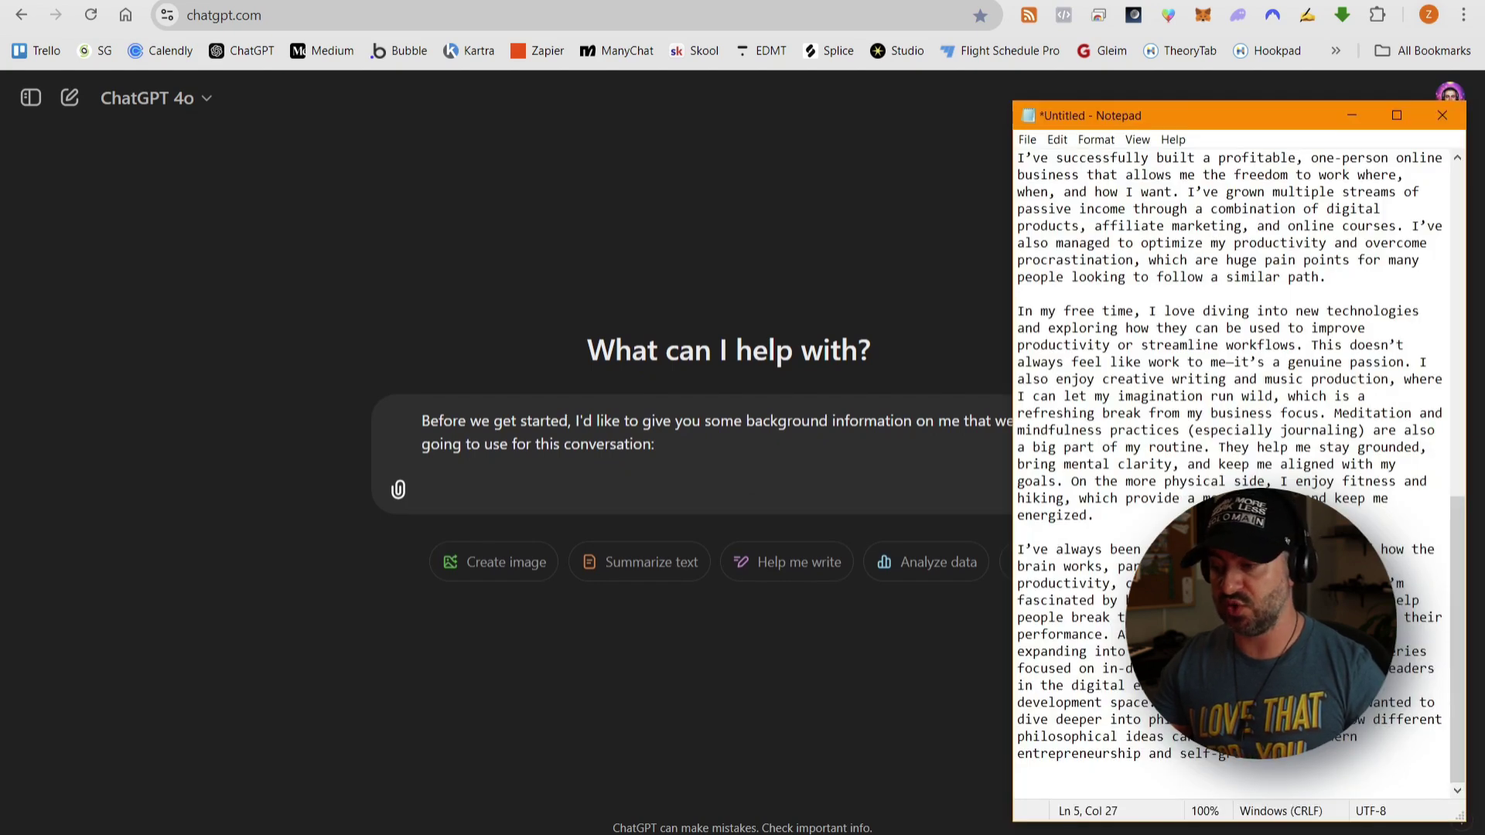
scroll(1230, 465, "up", 15)
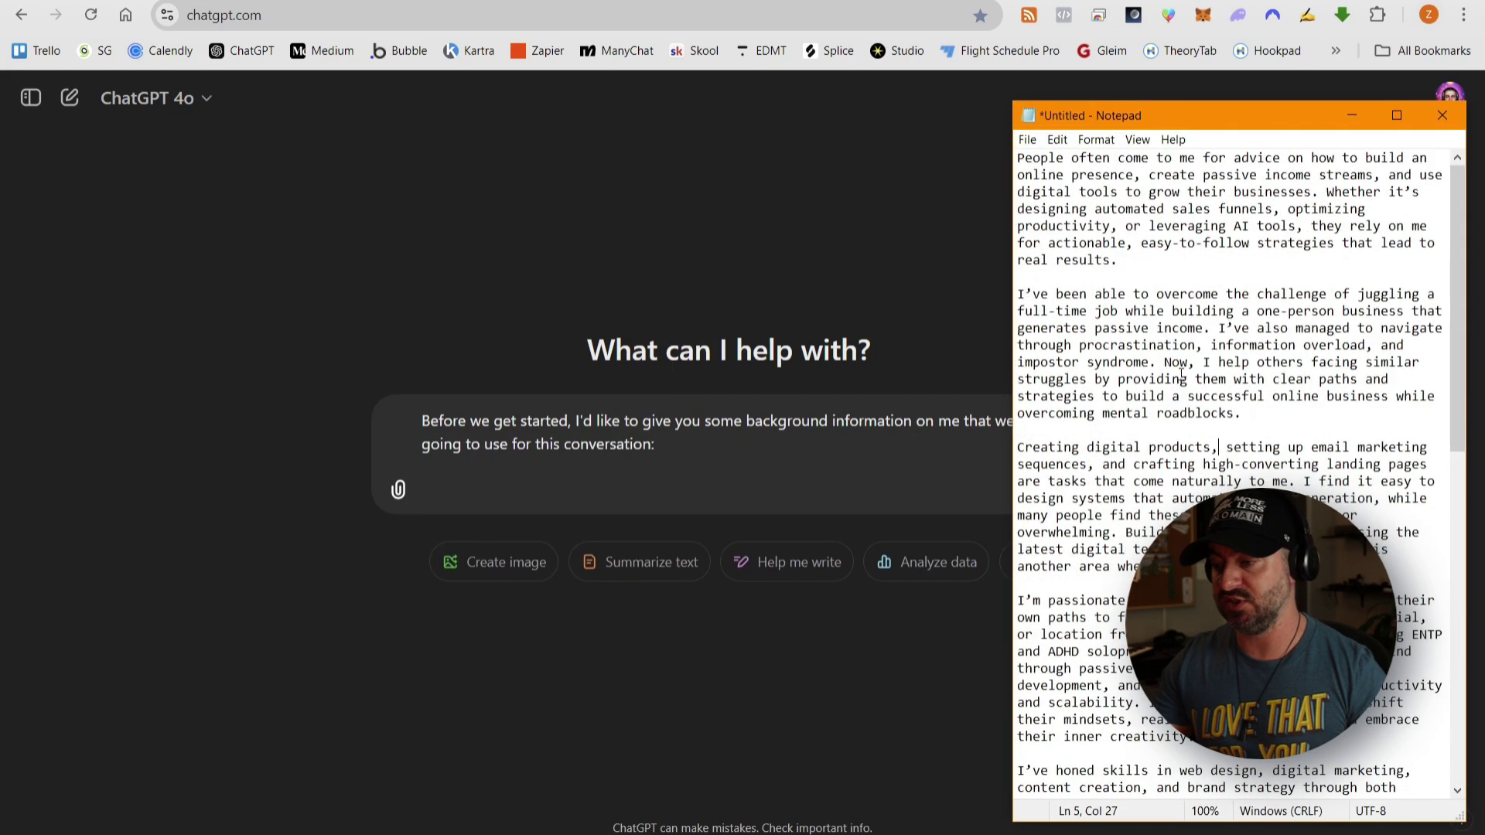
key("ctrl+a")
left_click(1125, 346)
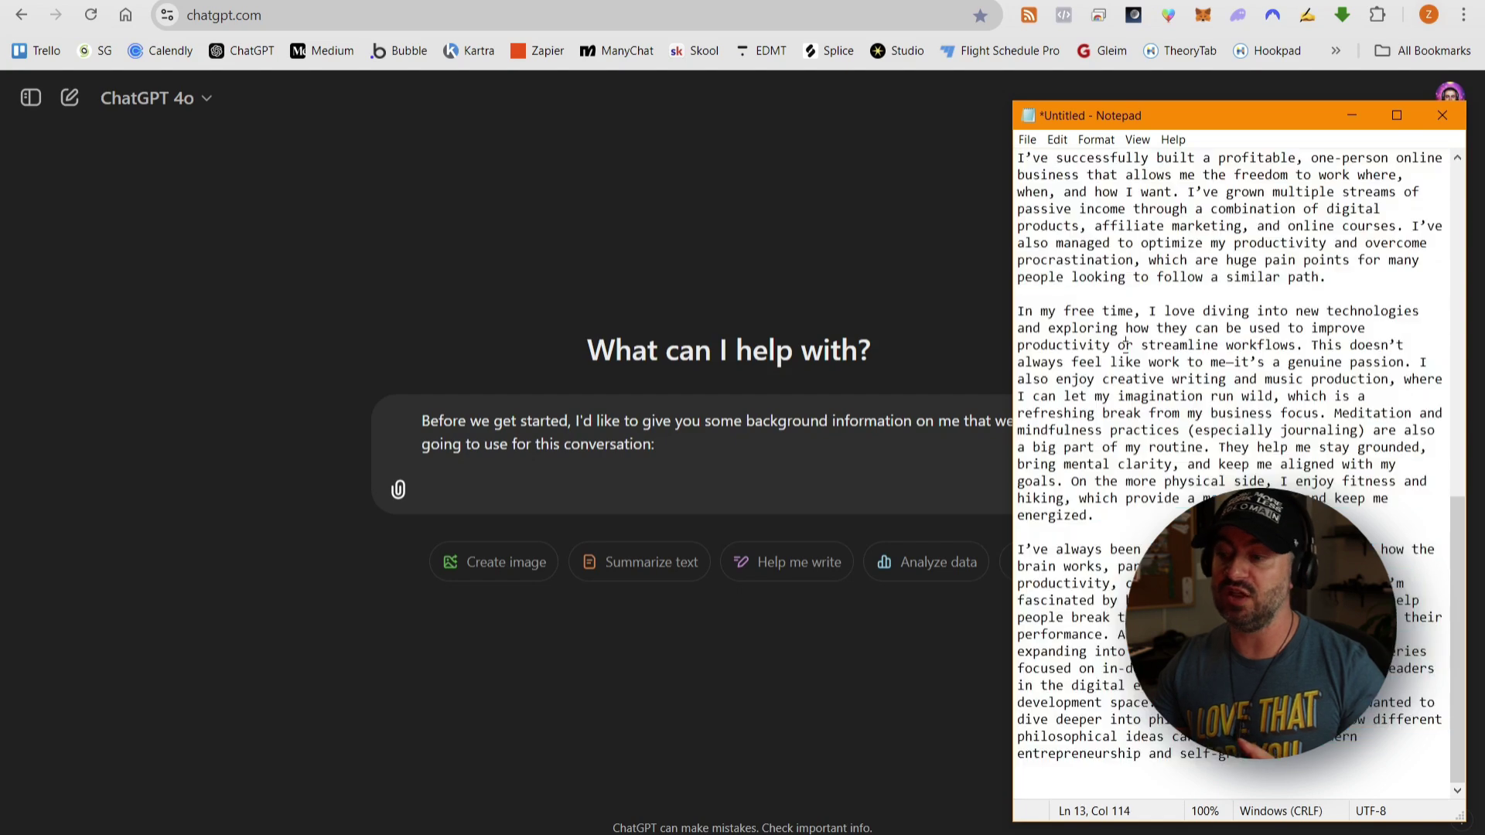
left_click(529, 496)
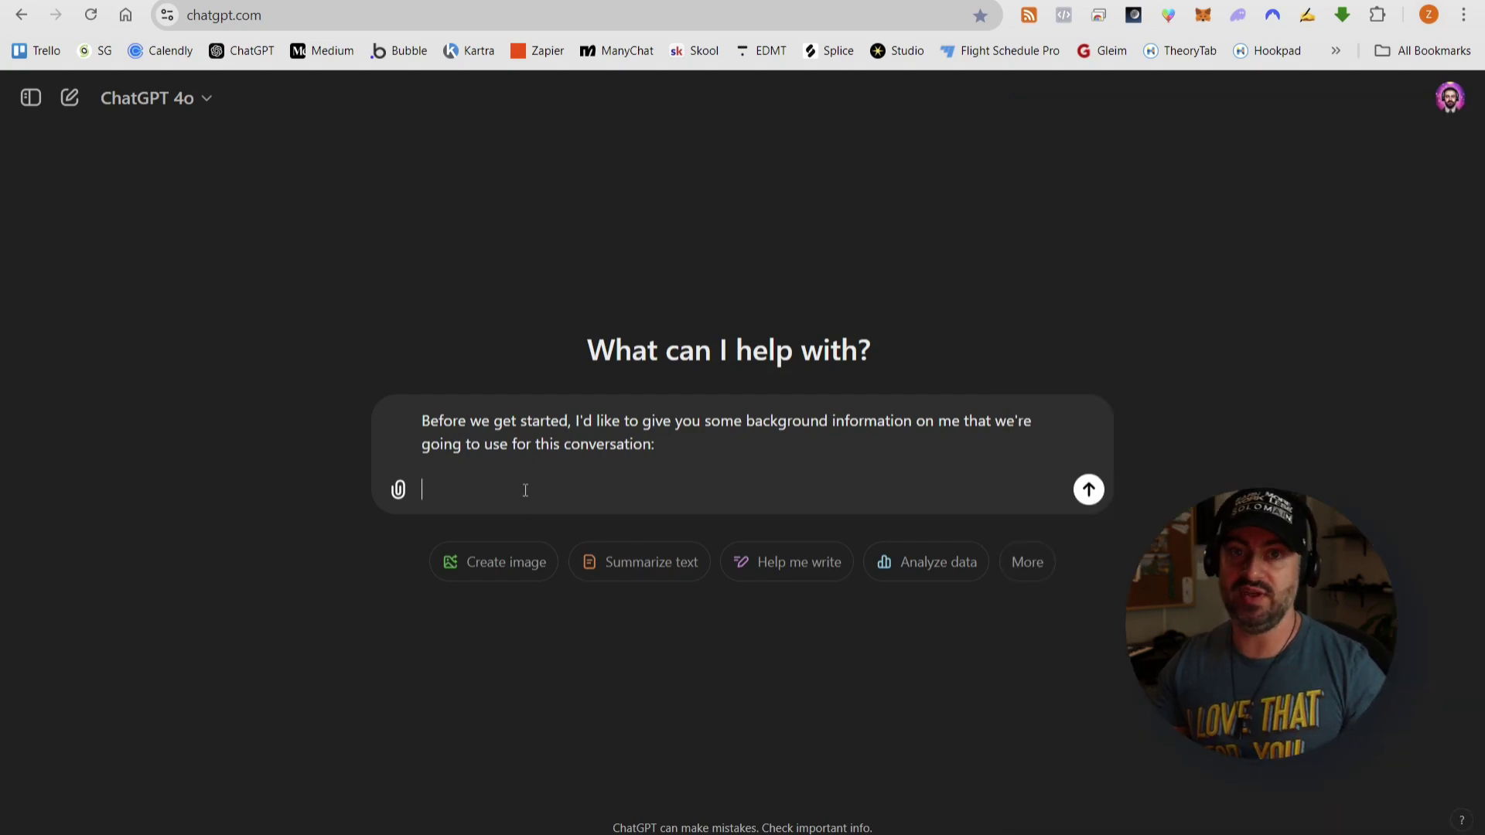
- Paste the background notes under the intro and add a blank line after the 'where I excel' paragraph
key("ctrl+v")
scroll(859, 501, "down", 10)
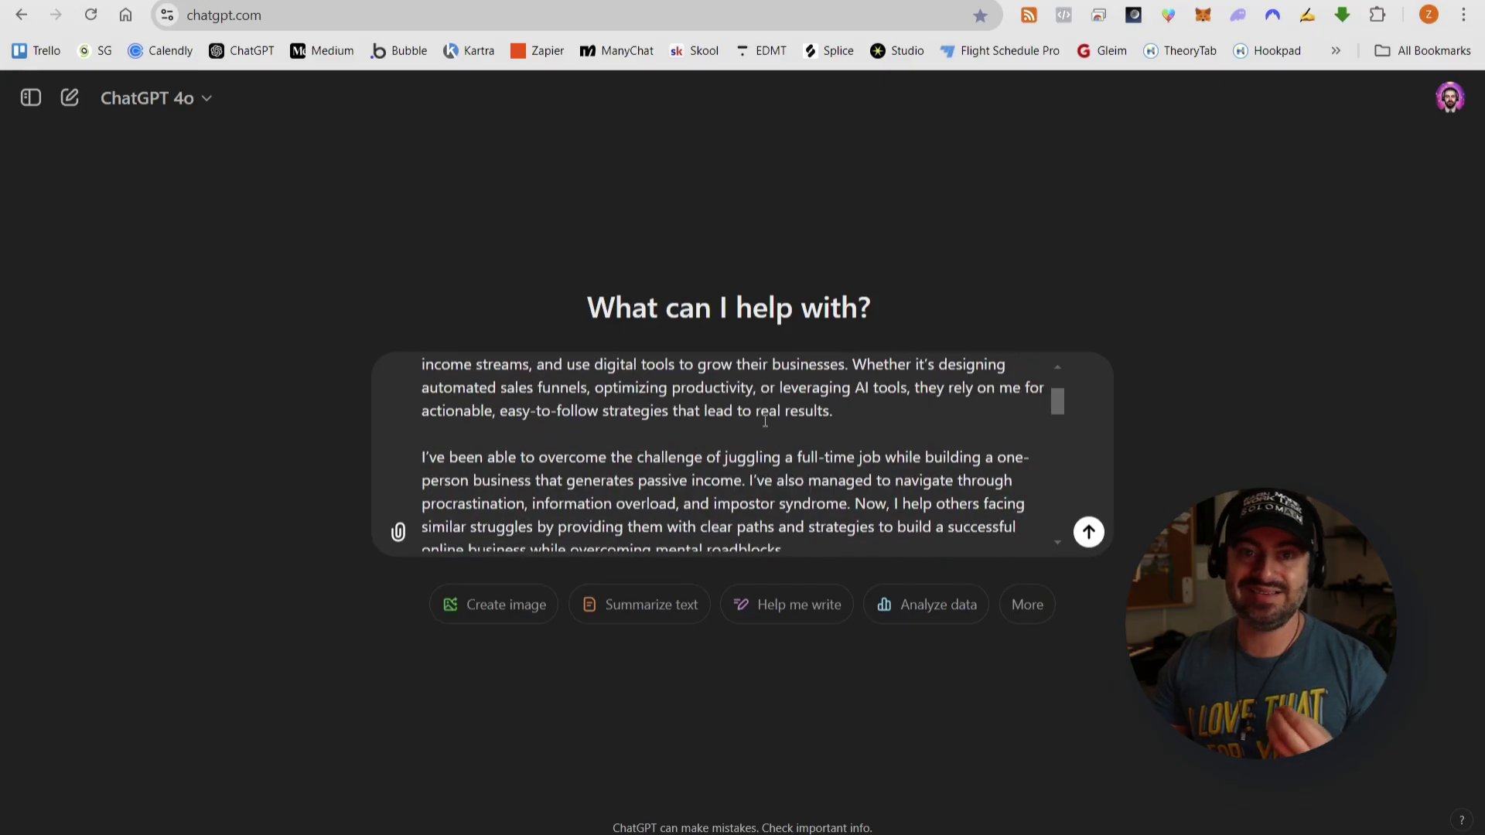
scroll(774, 398, "up", 2)
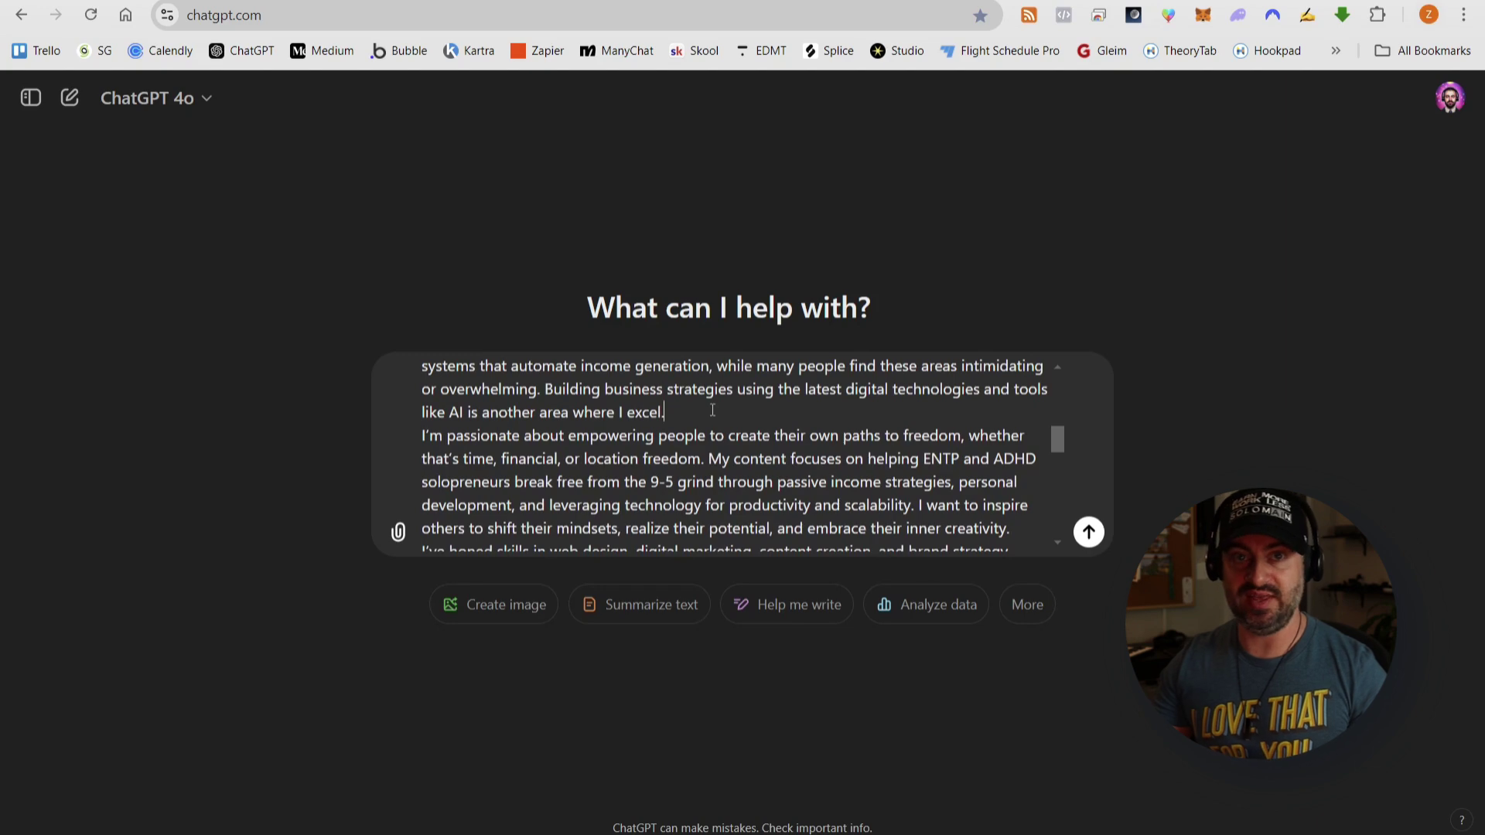
key("shift+Return")
scroll(729, 406, "down", 3)
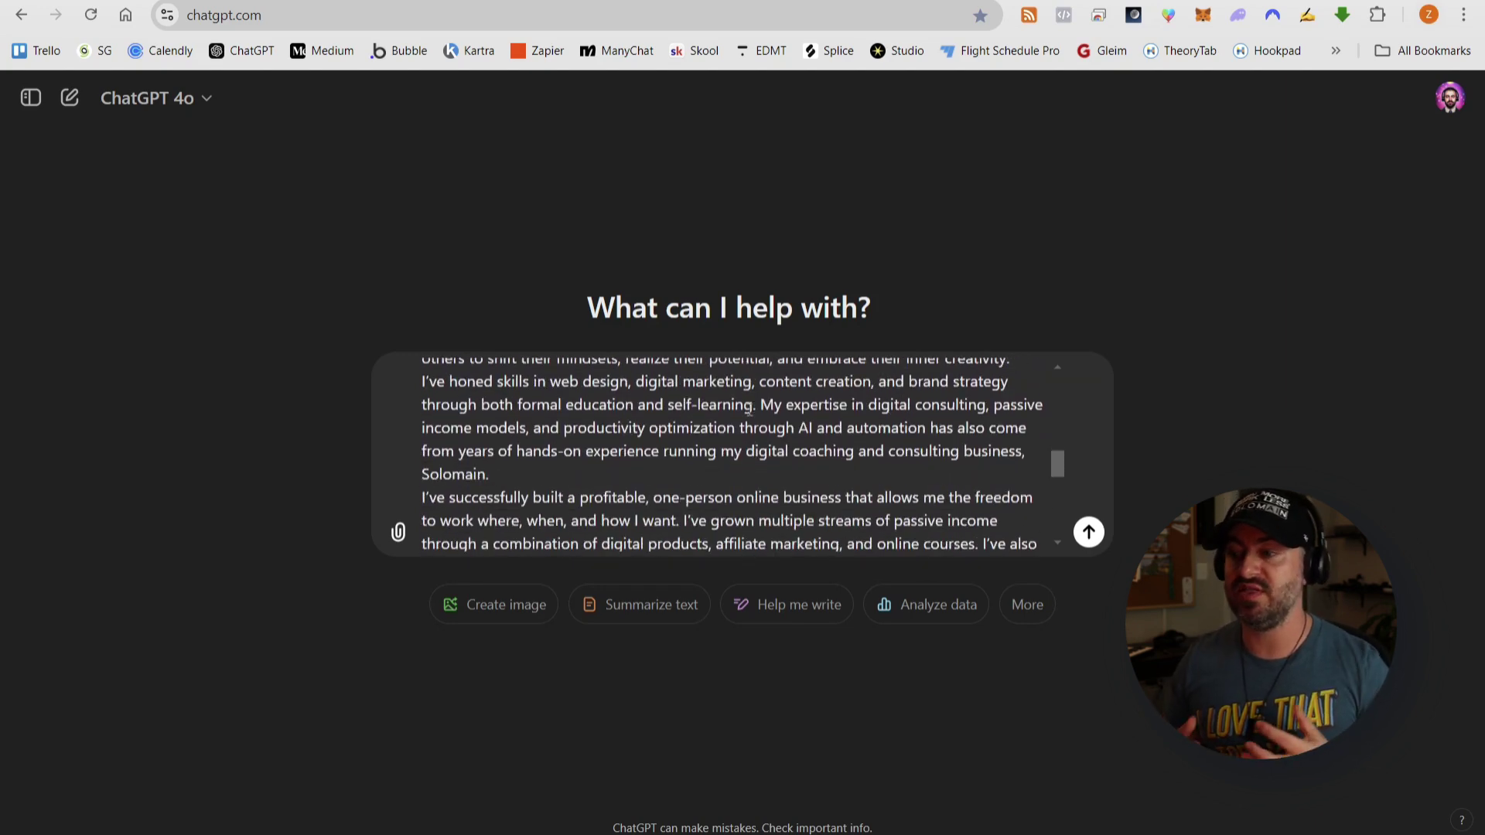
scroll(694, 476, "up", 3)
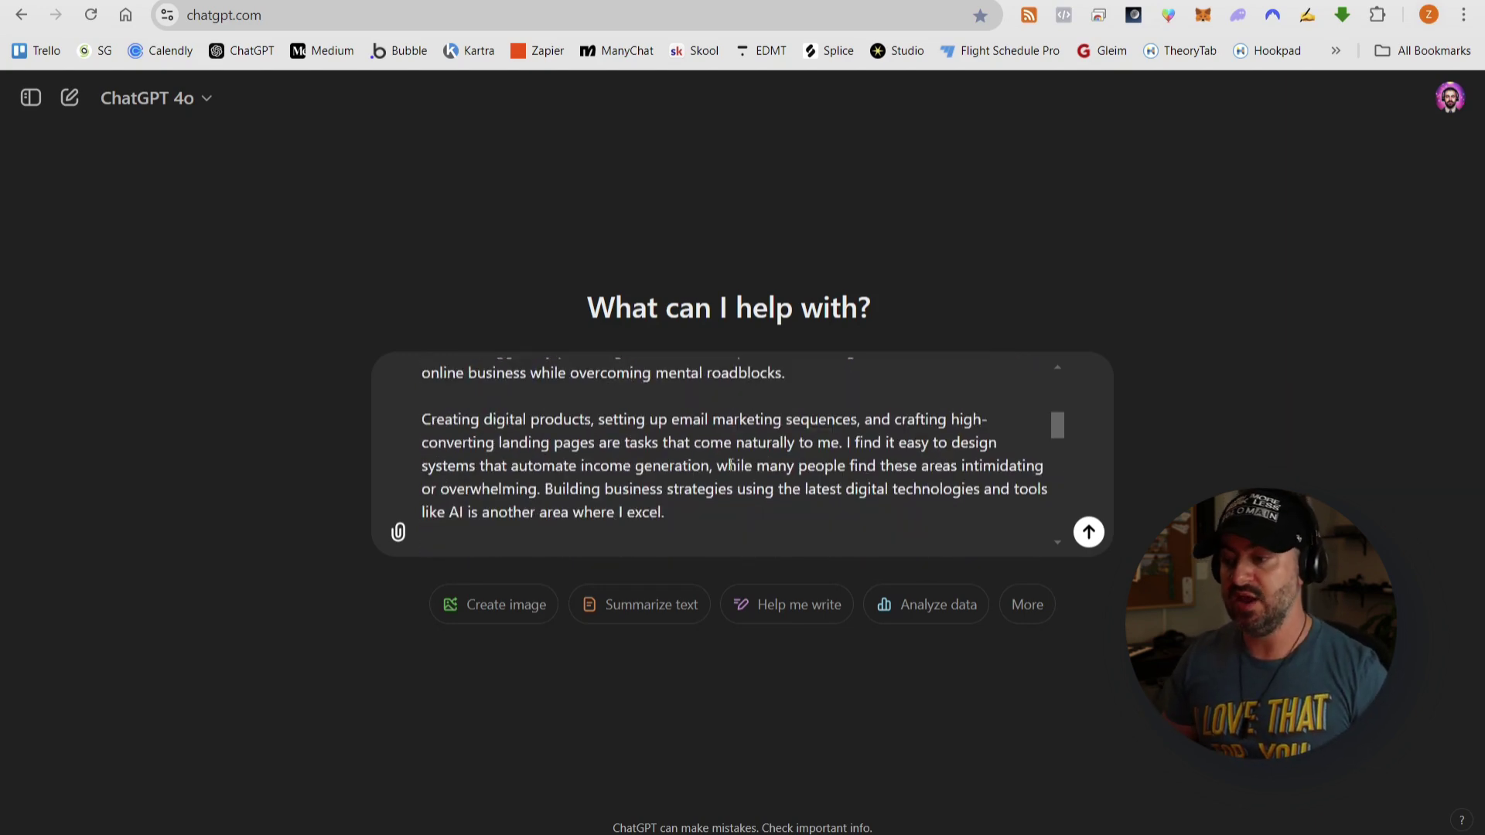
scroll(730, 464, "down", 5)
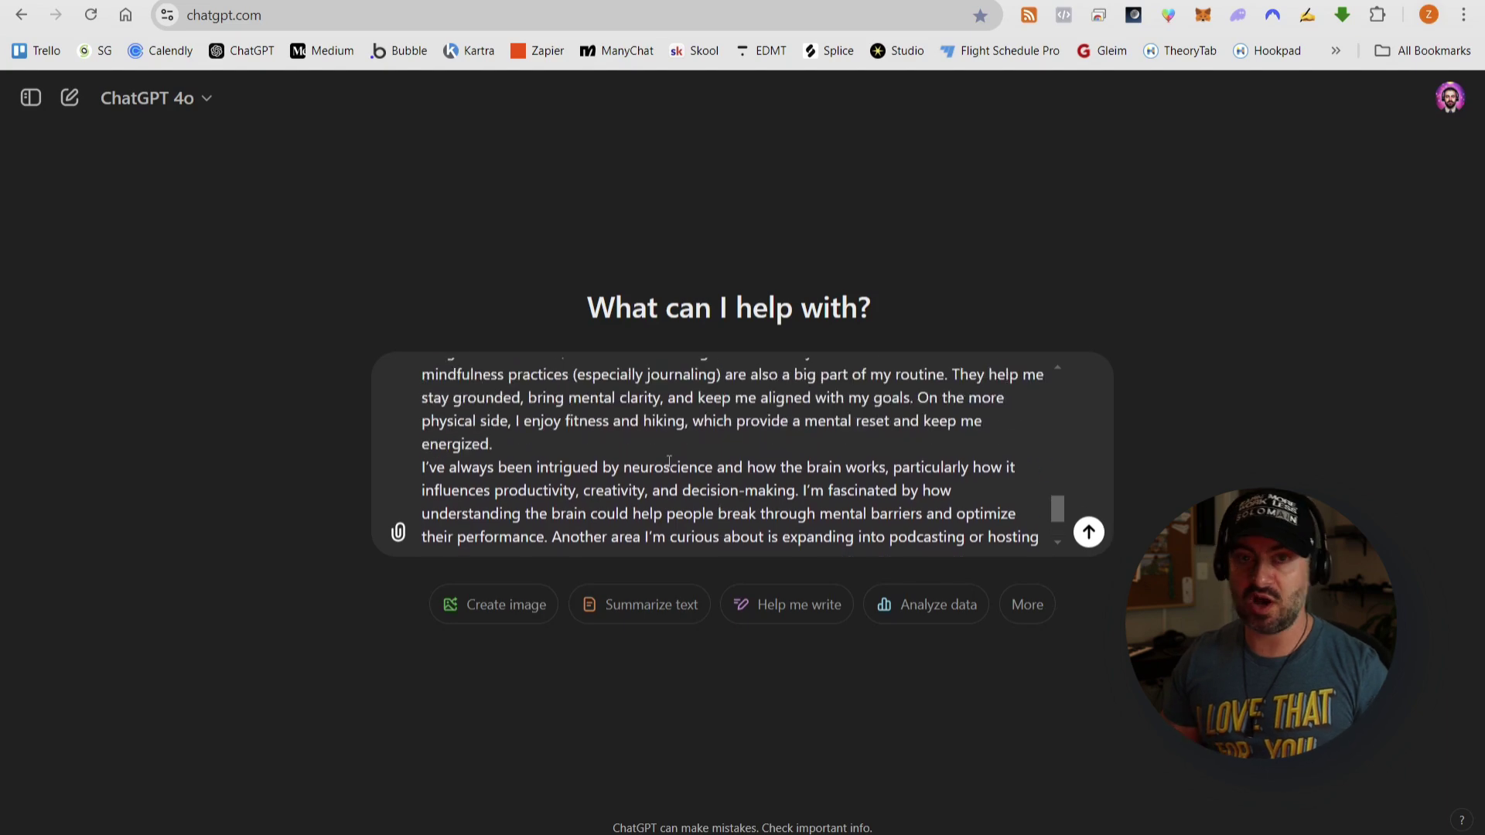
scroll(581, 444, "up", 3)
scroll(666, 472, "down", 5)
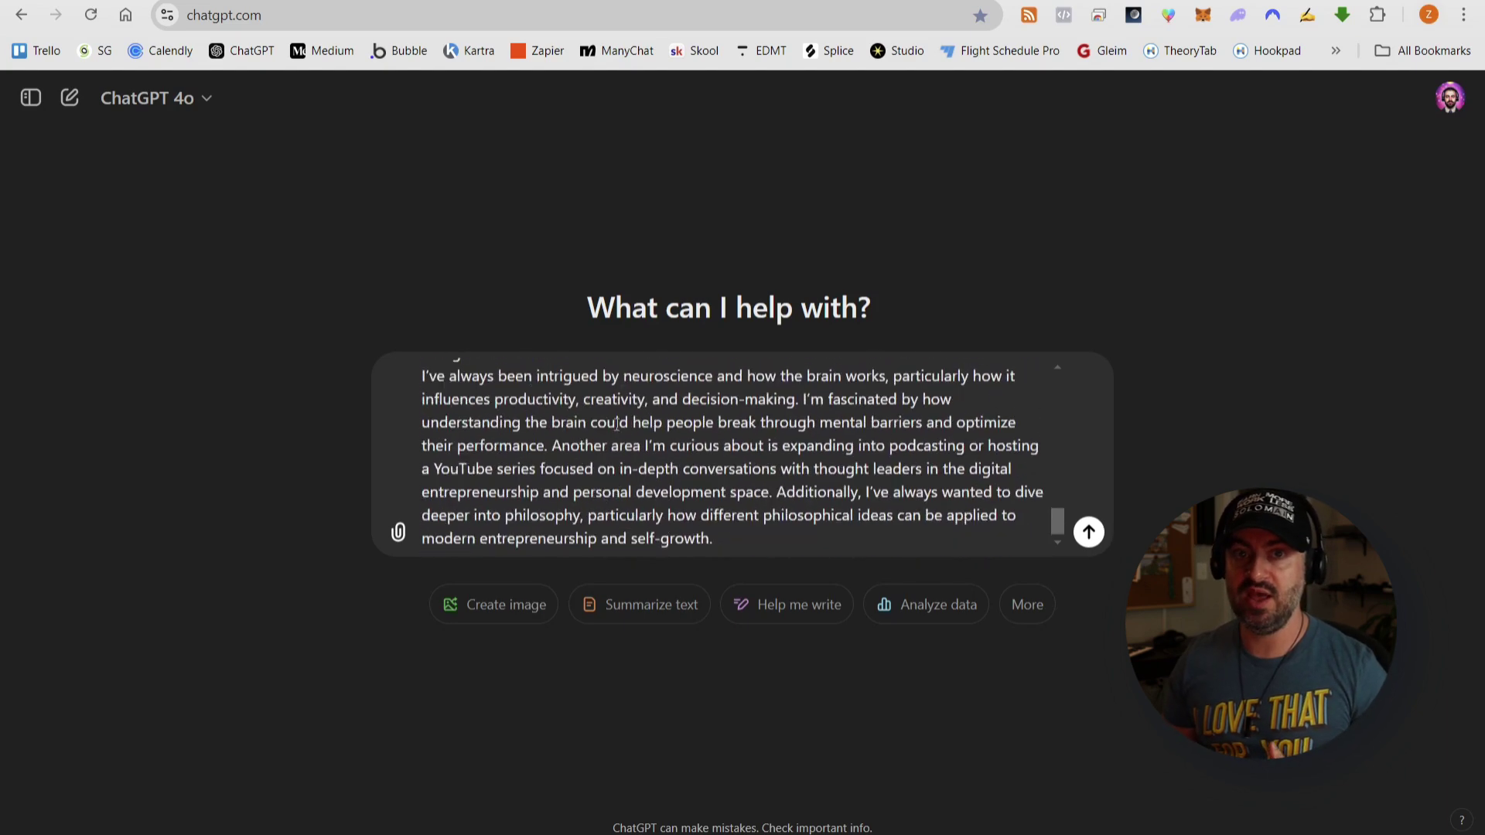
scroll(748, 499, "up", 1)
scroll(719, 495, "up", 5)
scroll(664, 484, "down", 3)
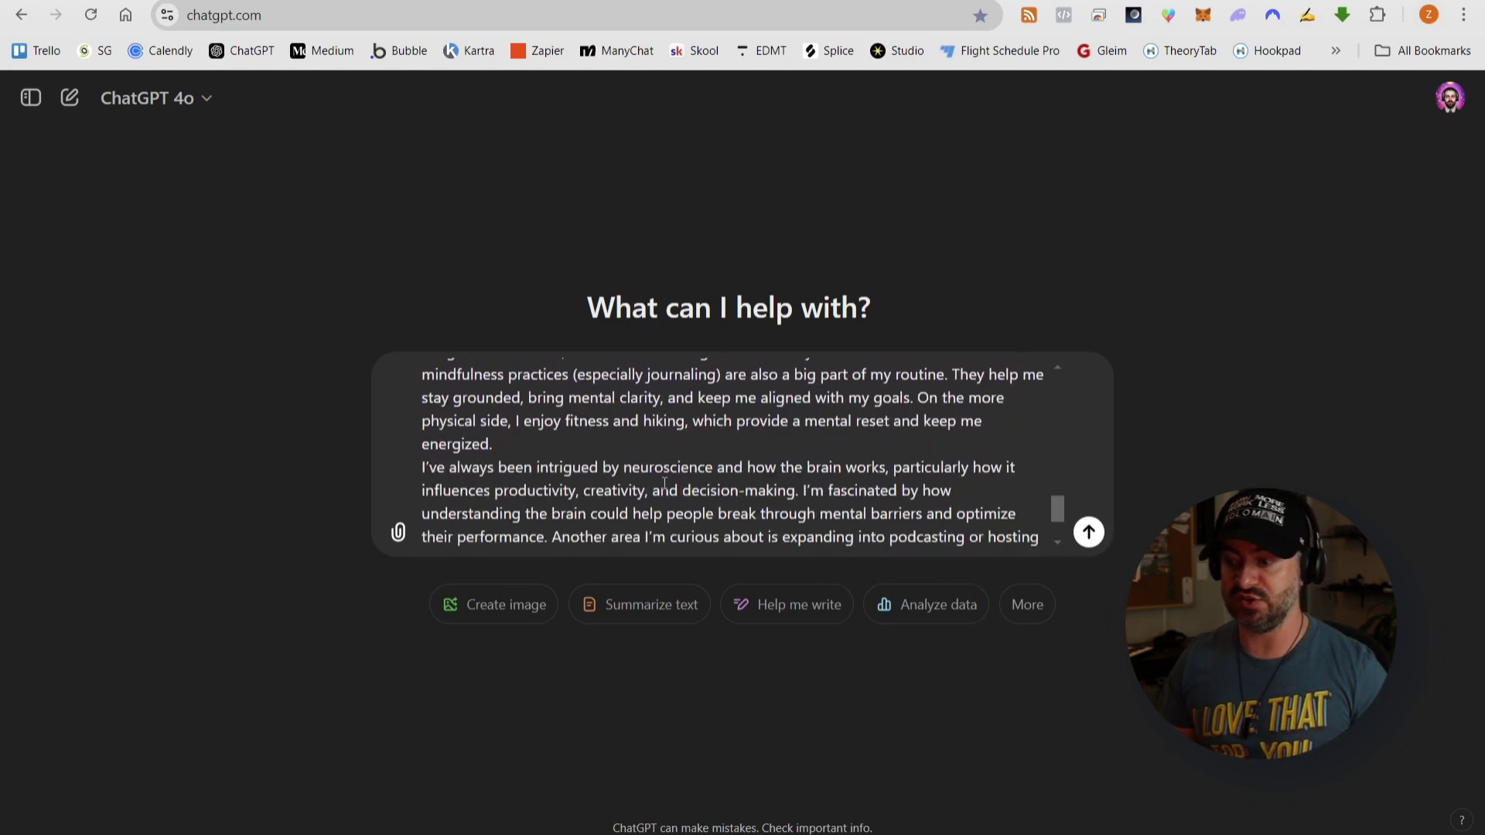
scroll(603, 434, "up", 3)
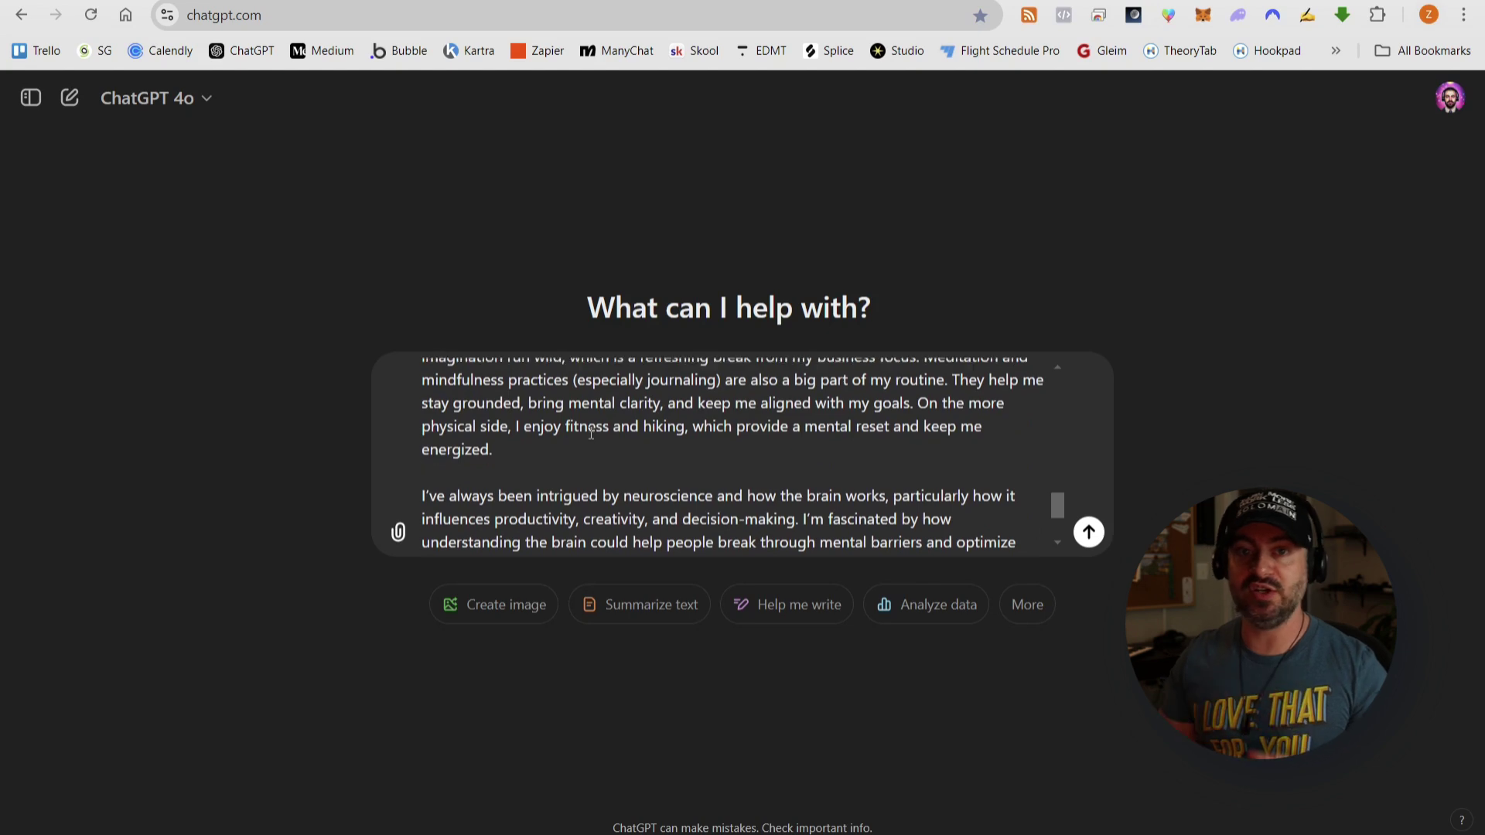
scroll(843, 449, "up", 10)
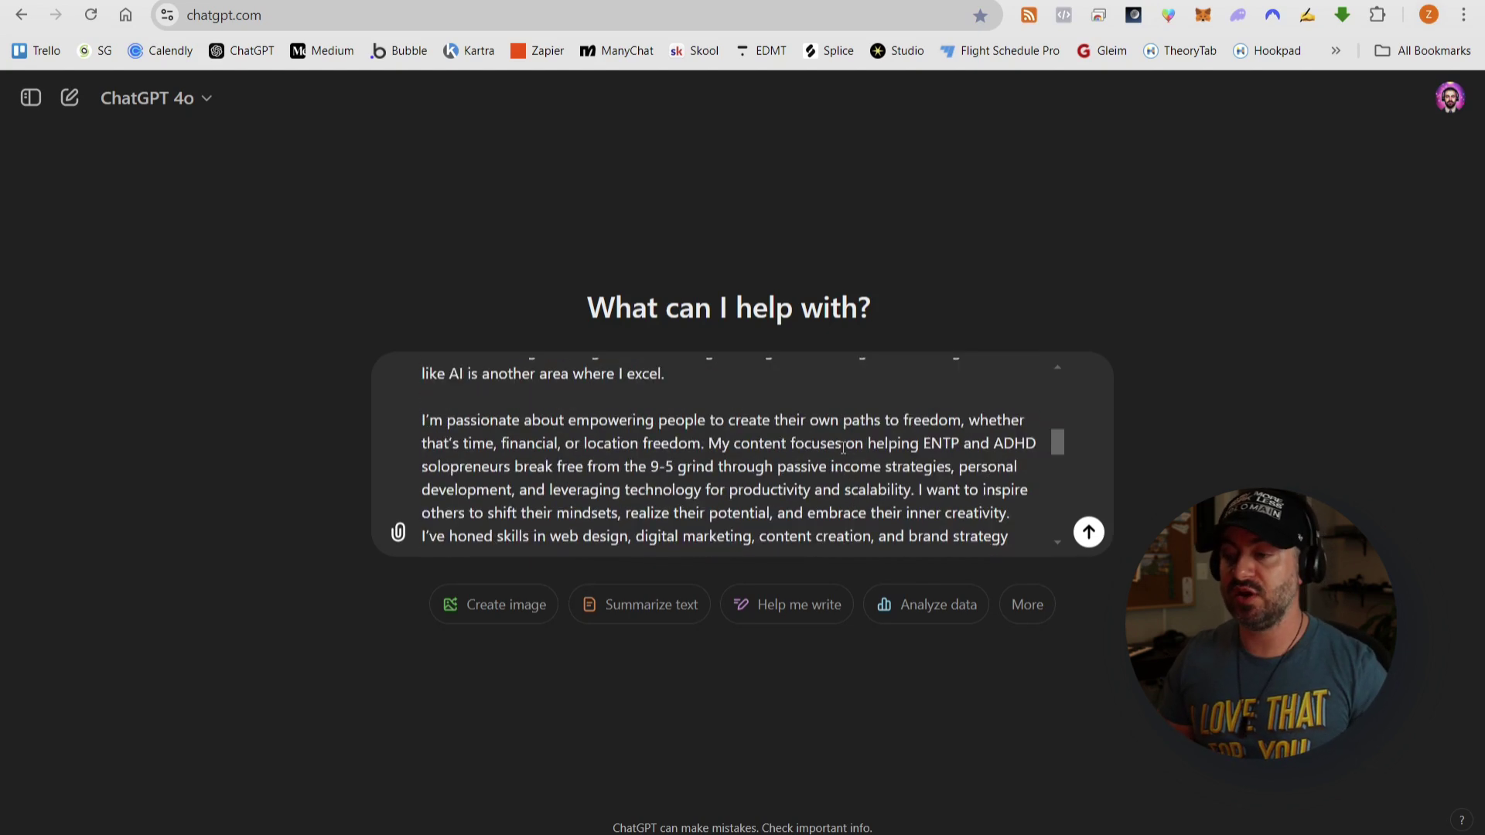
scroll(868, 437, "up", 1)
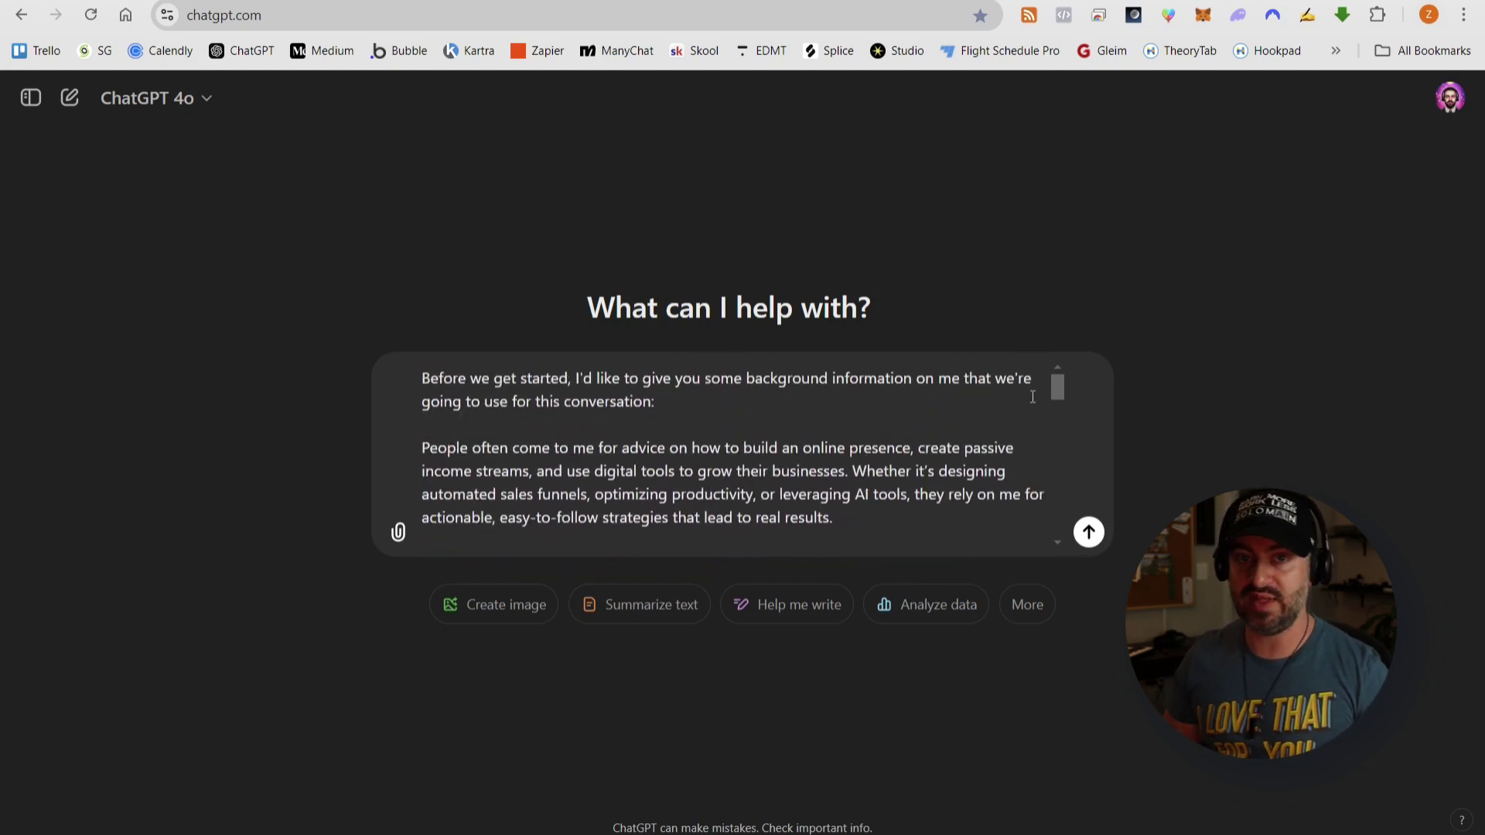
- Break the Solomain paragraph from the next one and add a blank line before 'In my free time'
left_click_drag(1061, 388, 1064, 467)
left_click(945, 455)
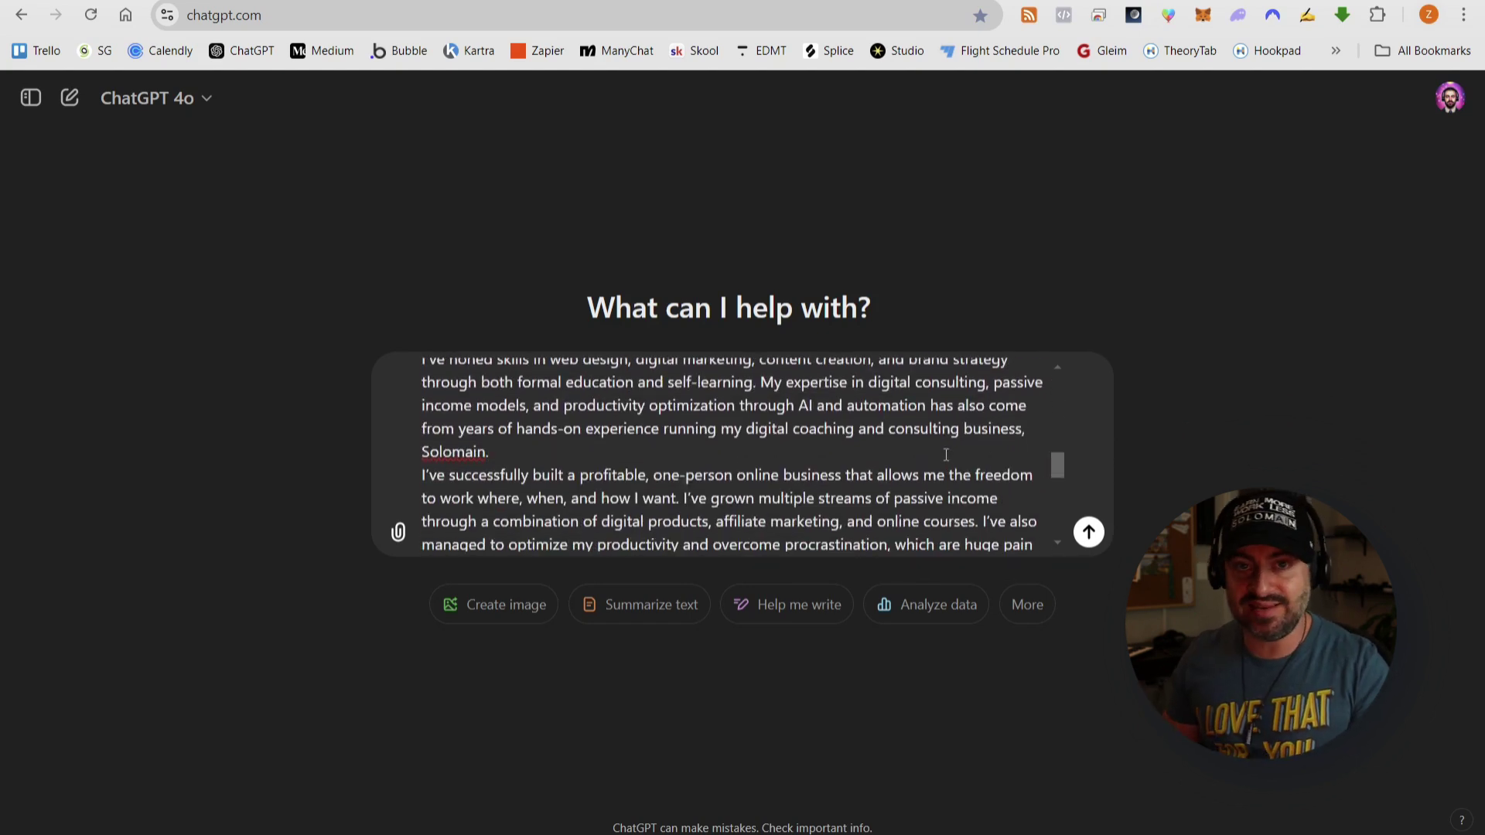
key("Return")
left_click_drag(1061, 462, 1059, 489)
left_click(899, 408)
key("shift+Return")
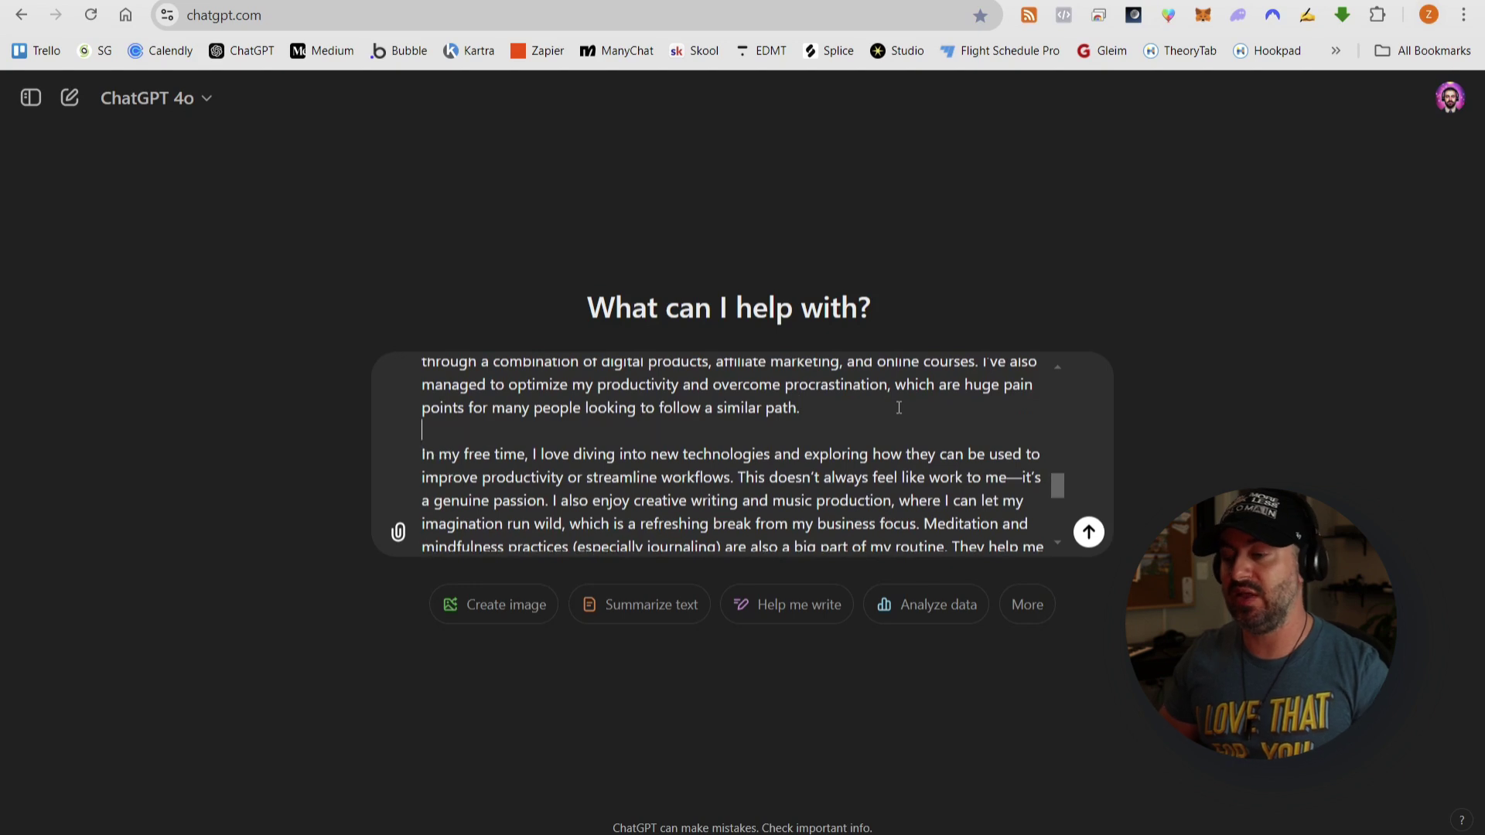
left_click_drag(1059, 484, 1084, 345)
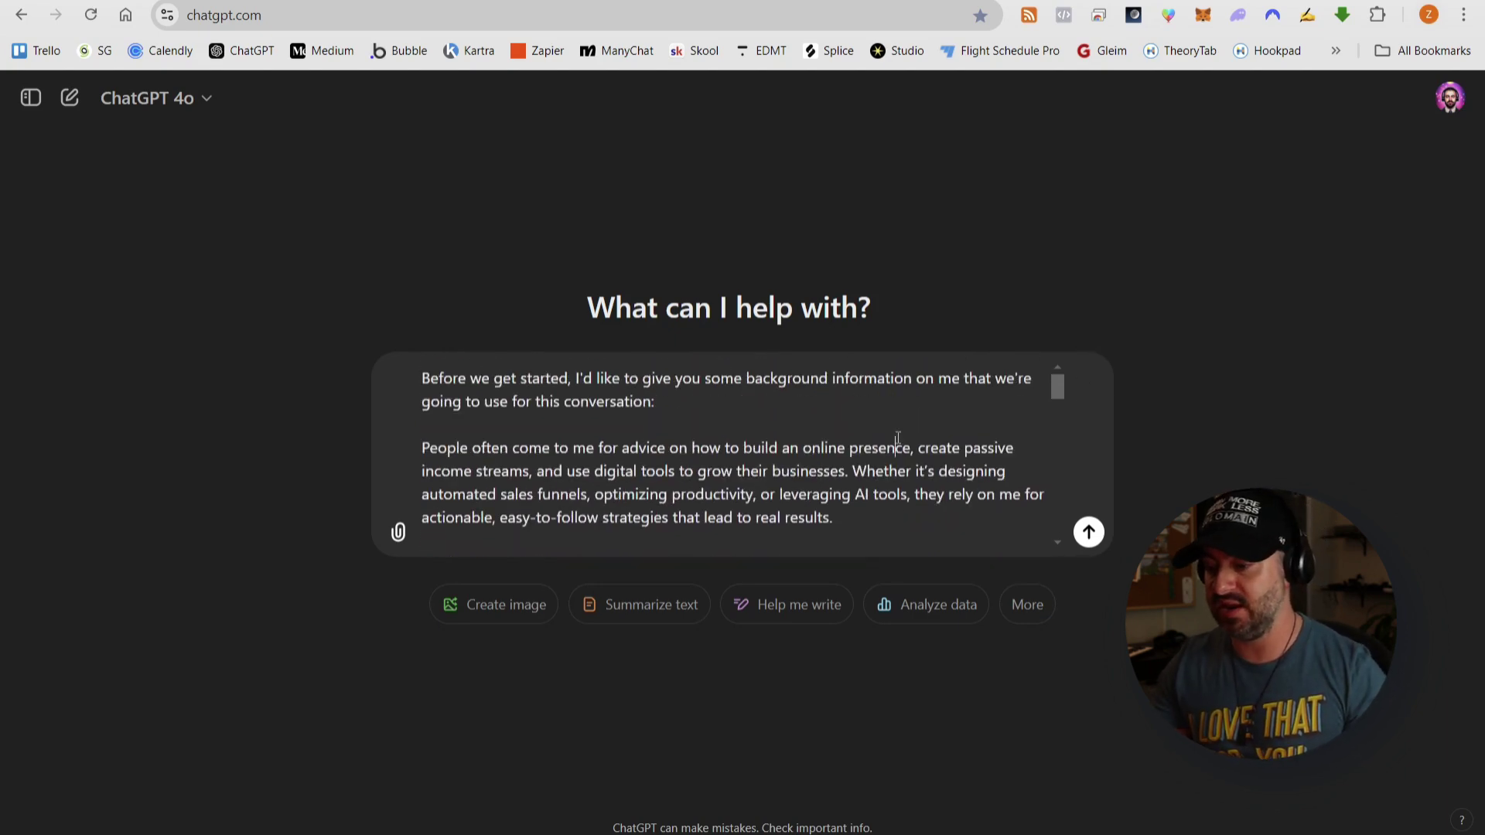
left_click(909, 532)
- Send the background message, close Notepad without saving, and return to the framework document
key("Return")
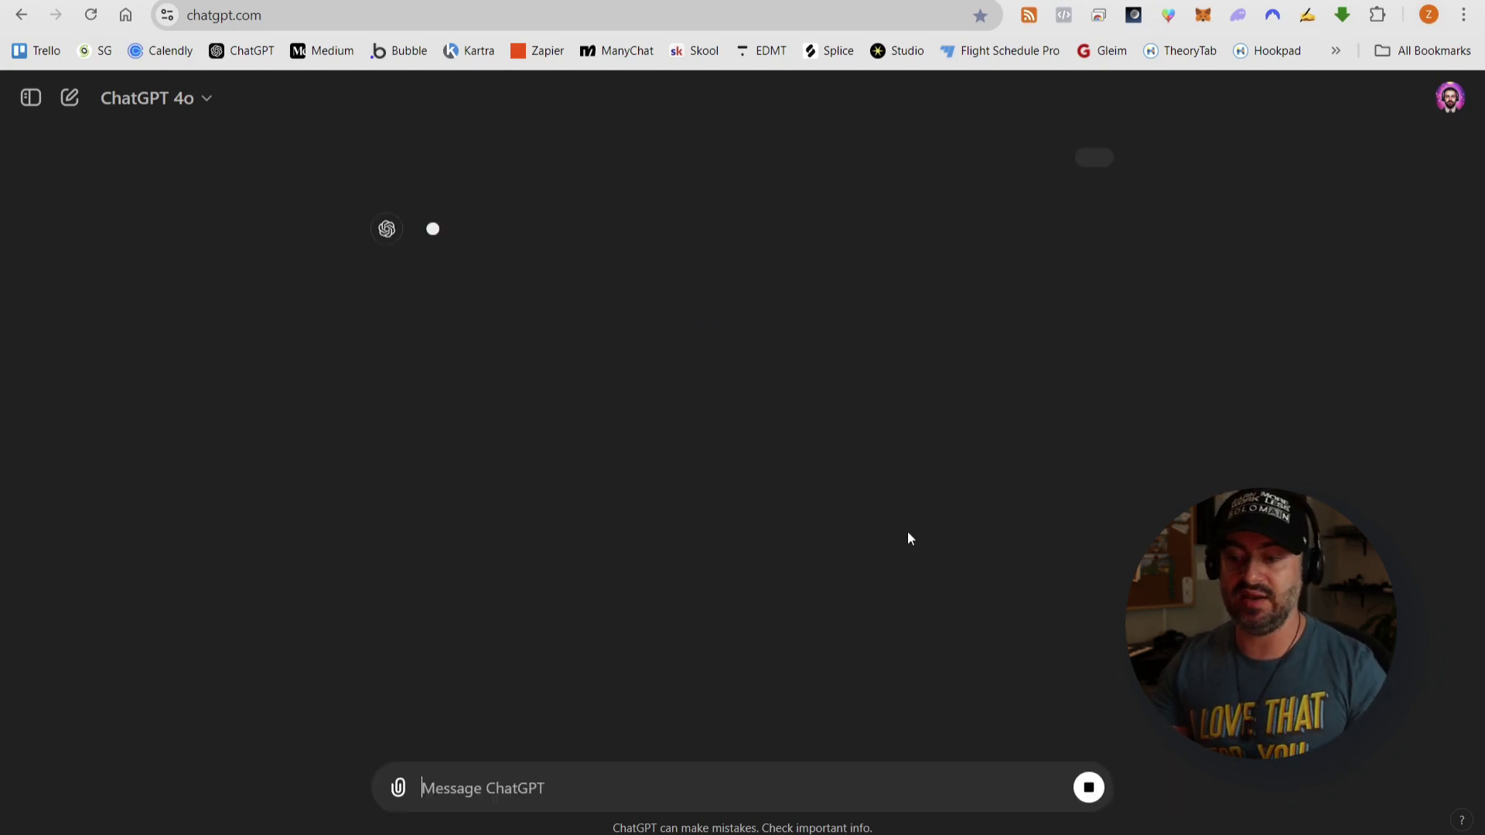
scroll(1211, 457, "down", 15)
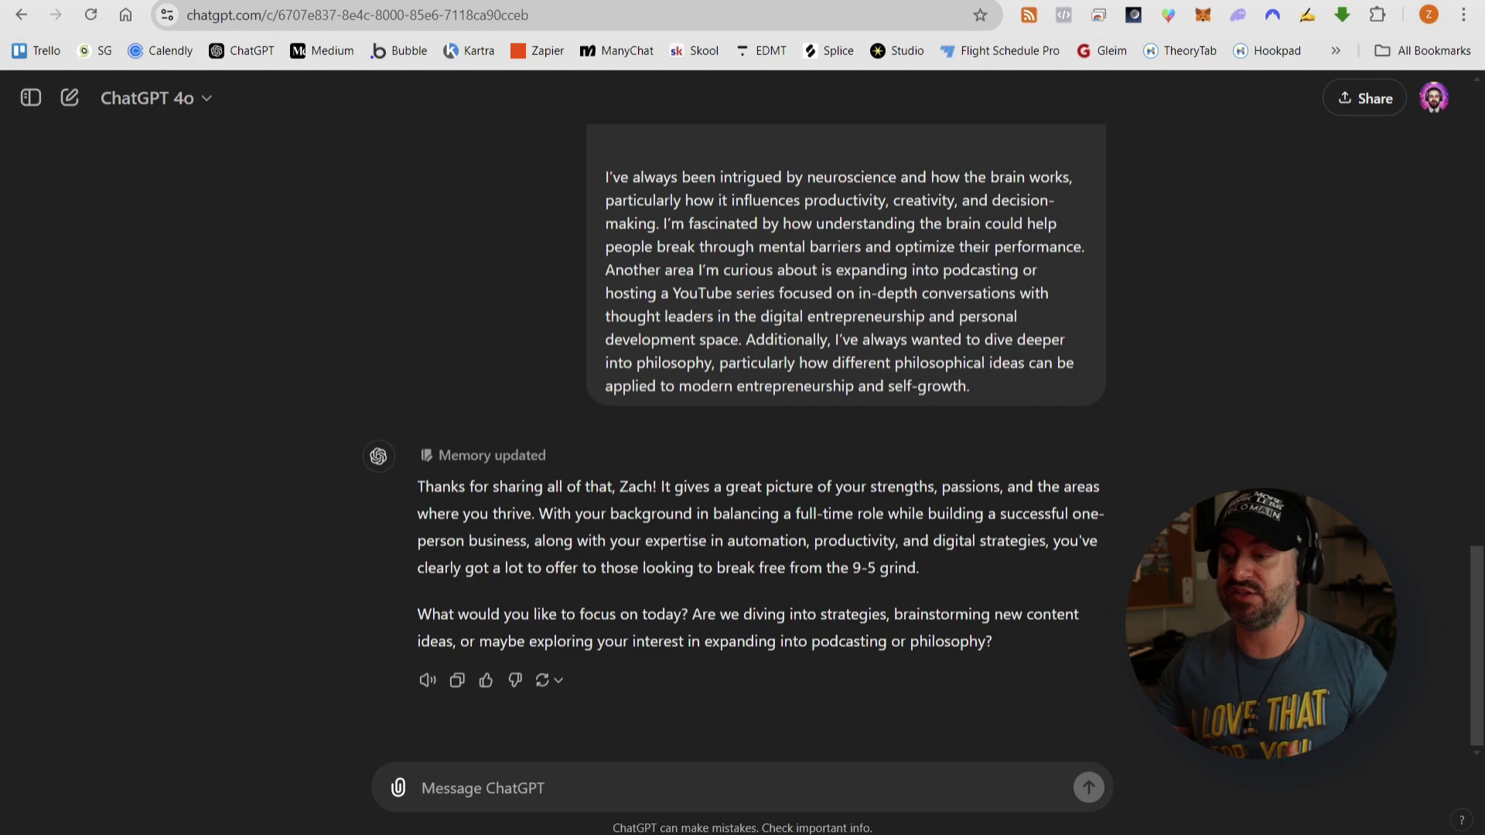
key("alt+Tab")
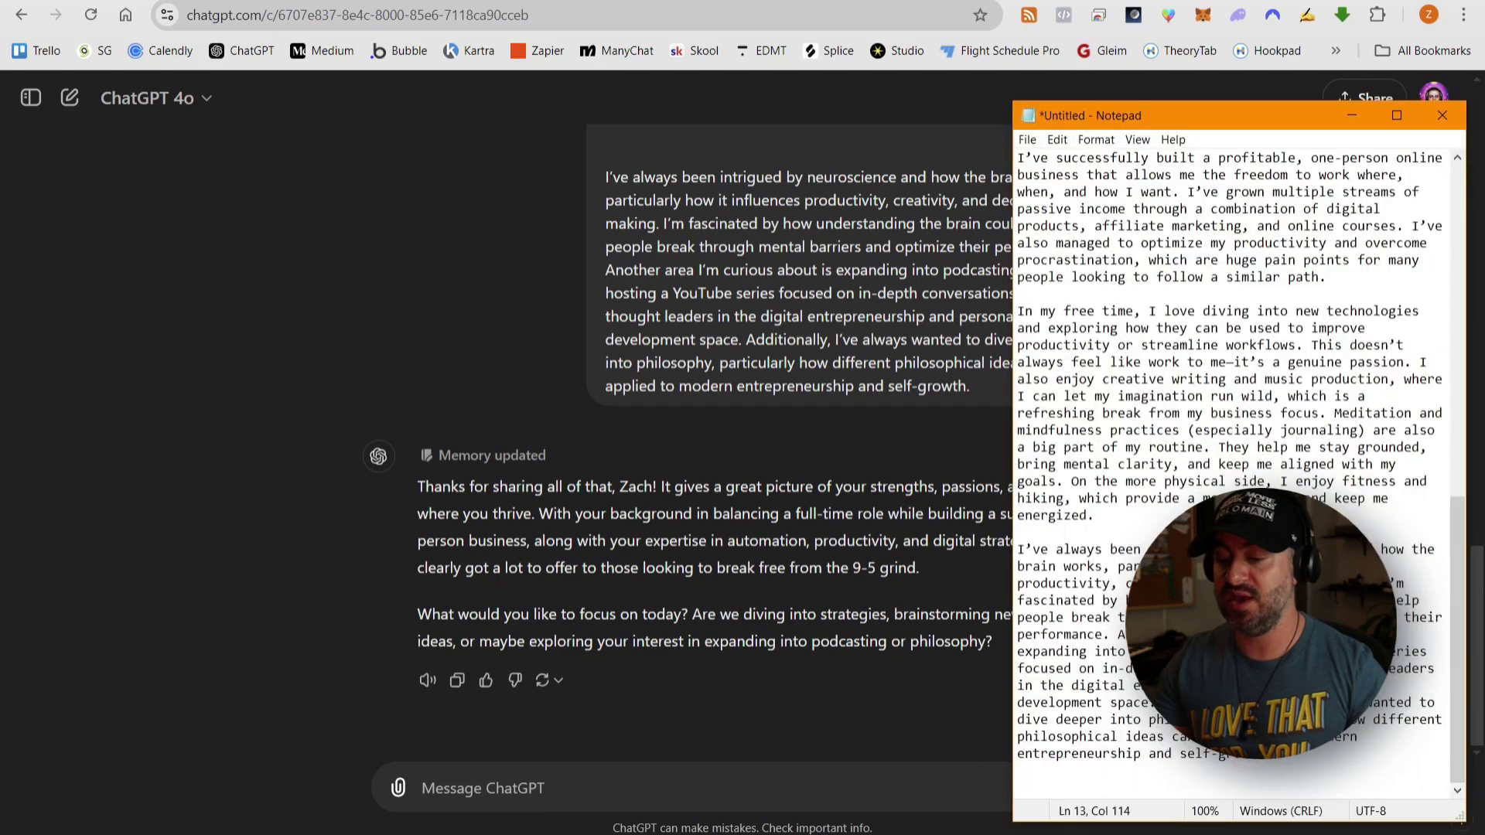
left_click(1095, 516)
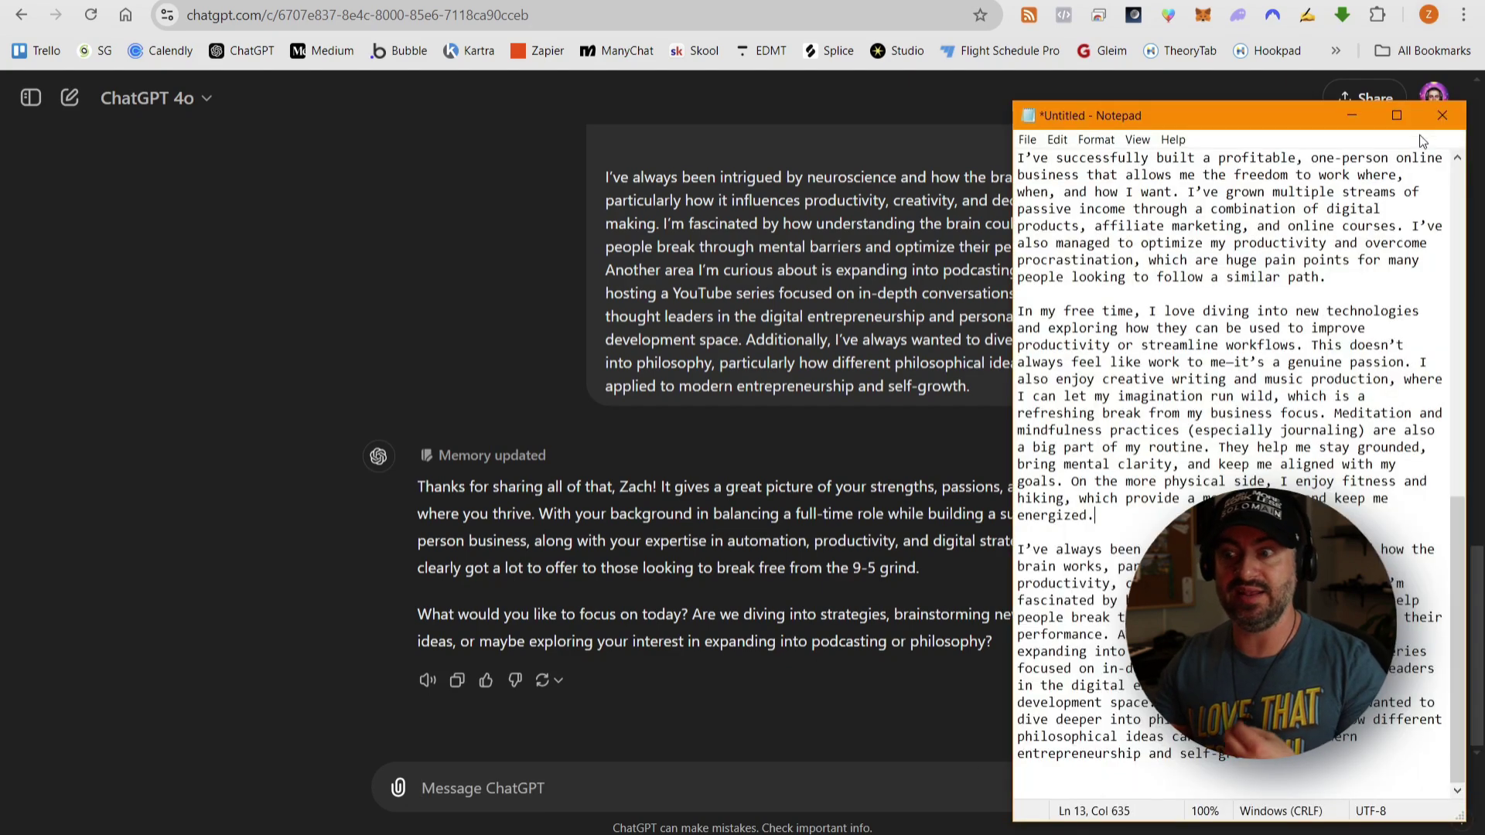
left_click(1450, 116)
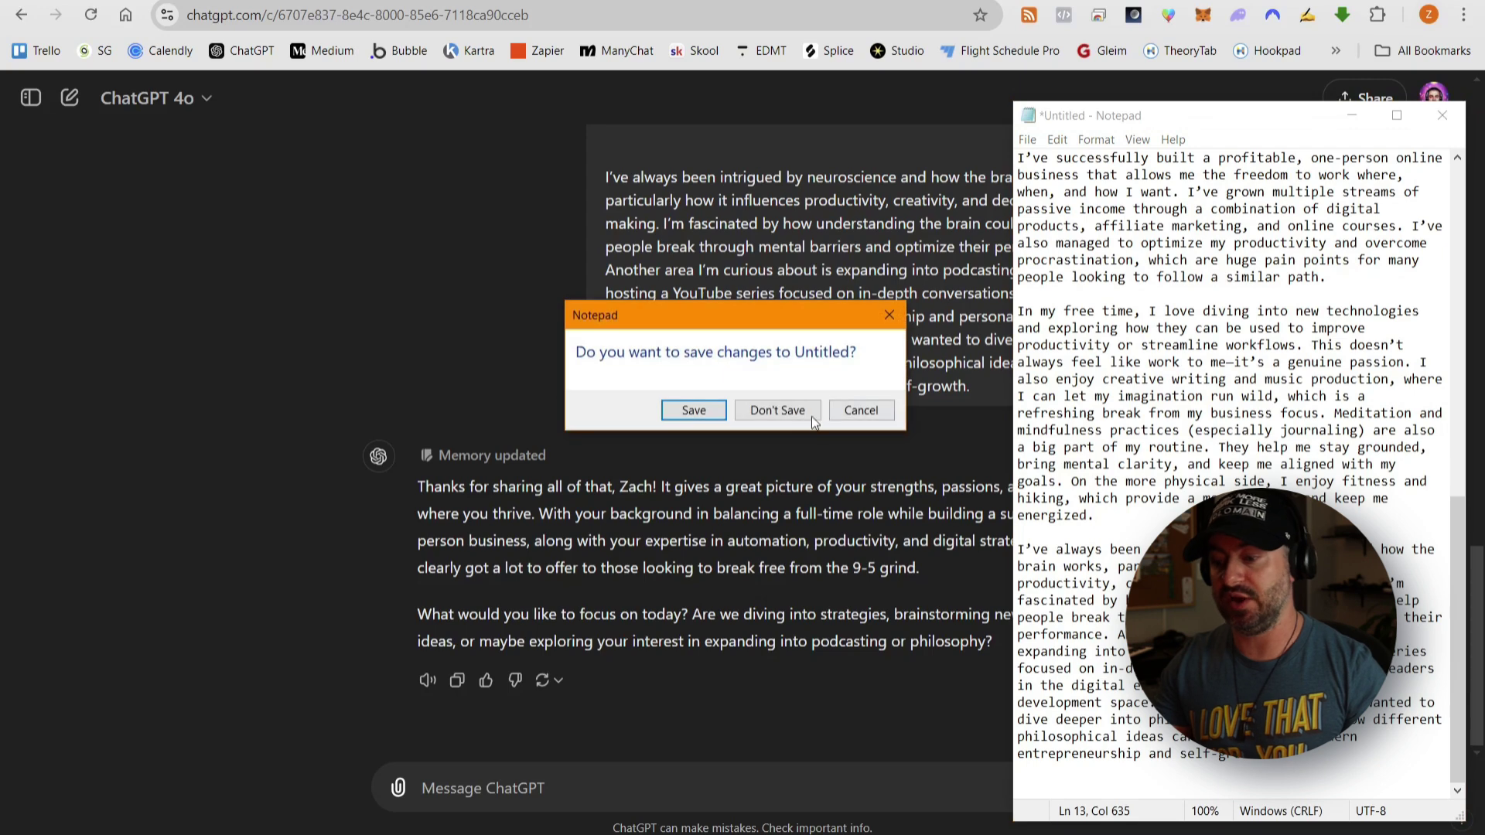
left_click(777, 411)
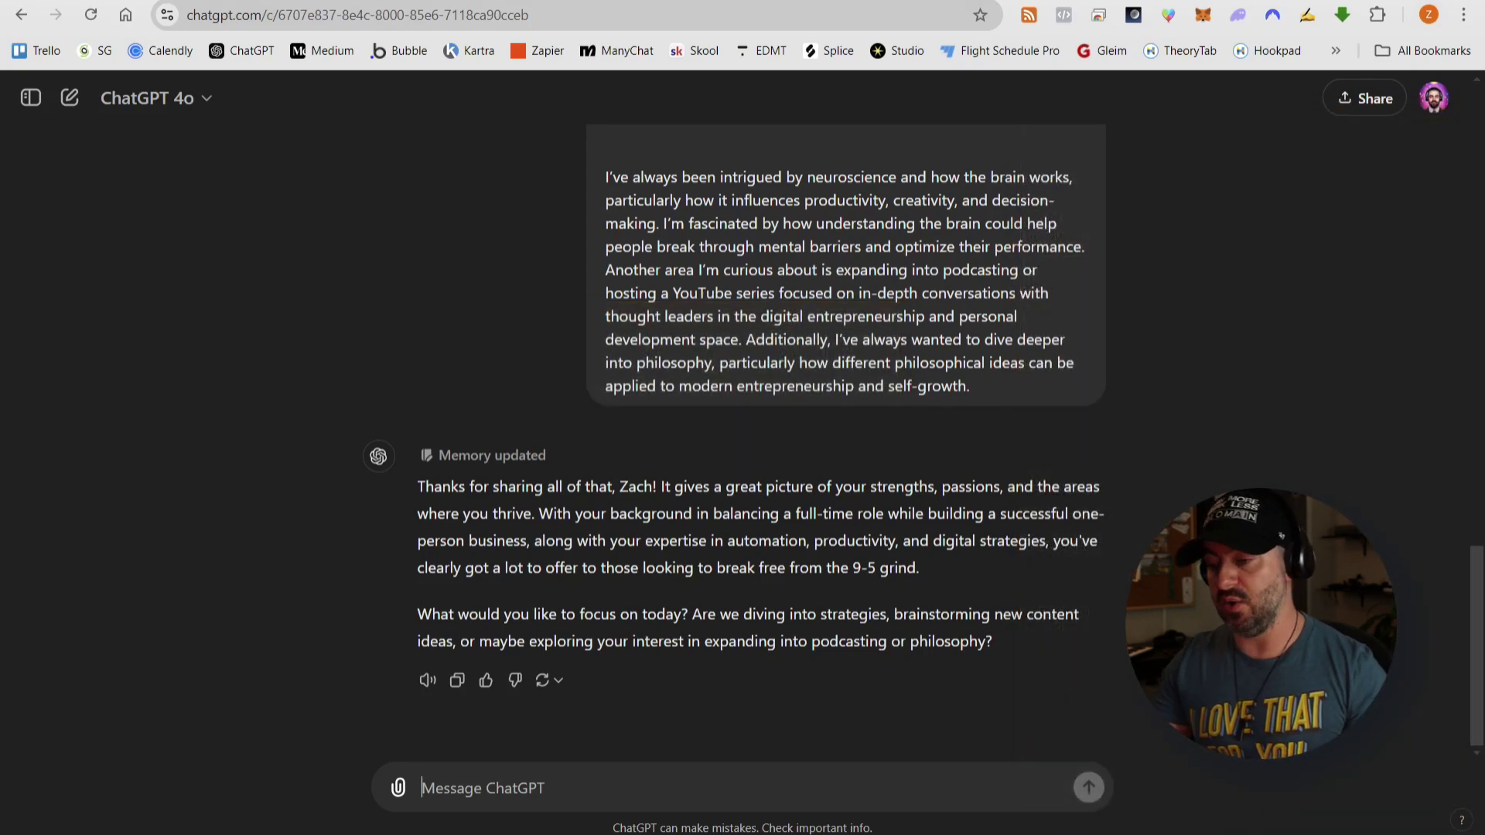
left_click(393, 1)
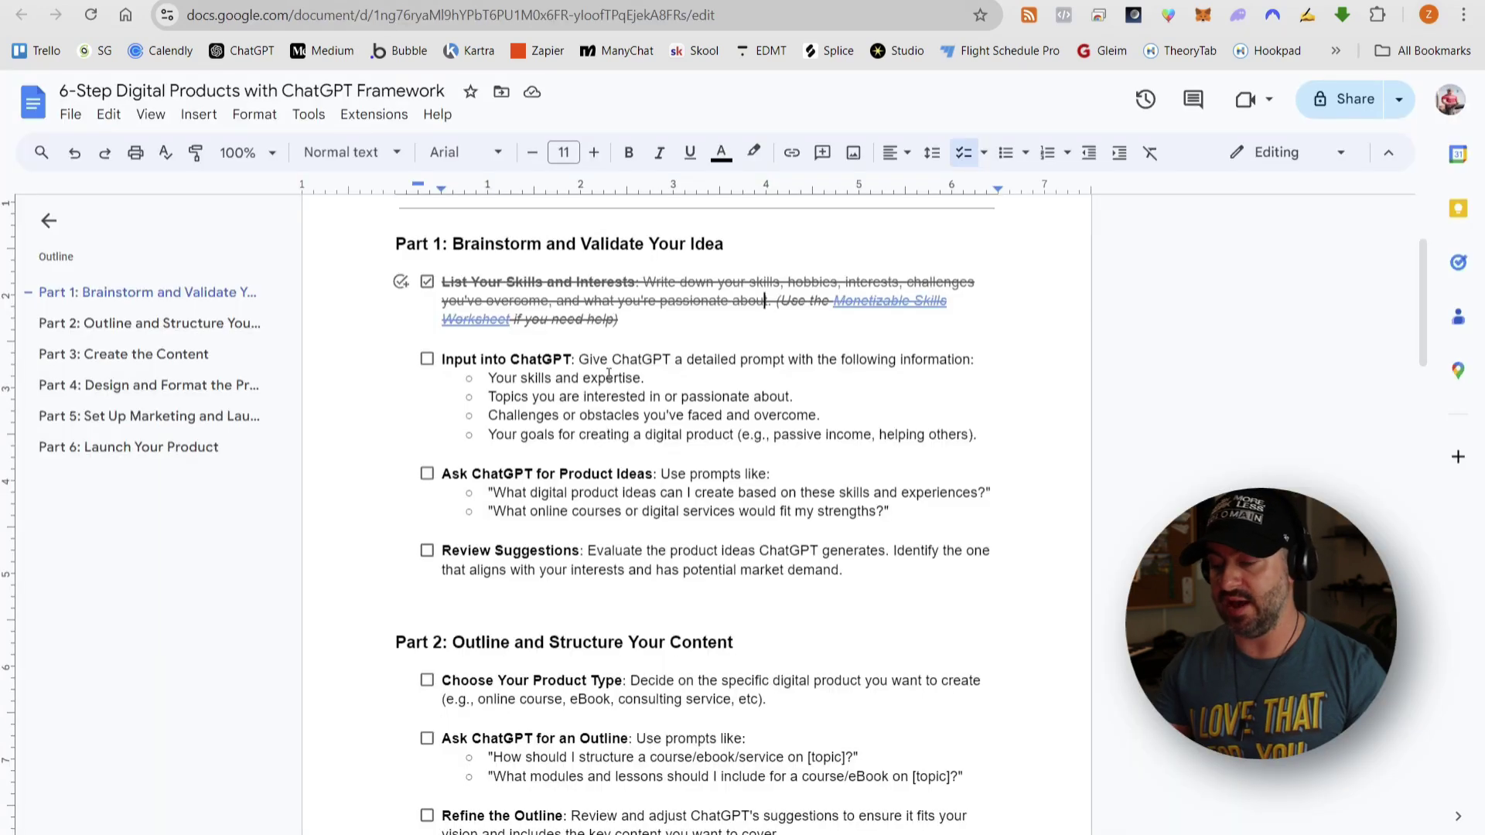
- Tick Input into ChatGPT as done and copy the first Ask ChatGPT for Product Ideas prompt
left_click(427, 361)
scroll(702, 489, "down", 2)
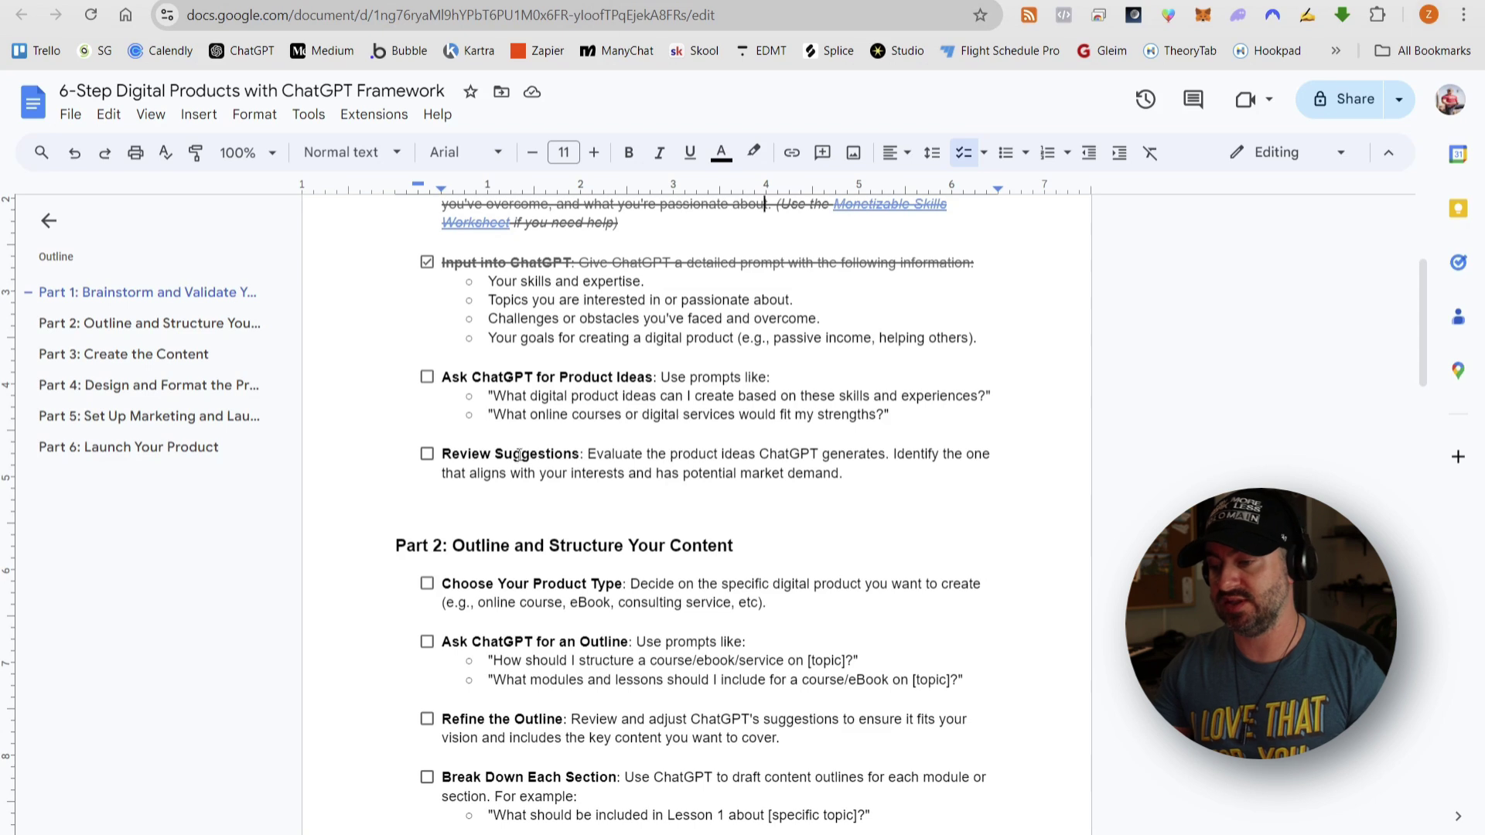
left_click_drag(497, 395, 988, 398)
key("ctrl+c")
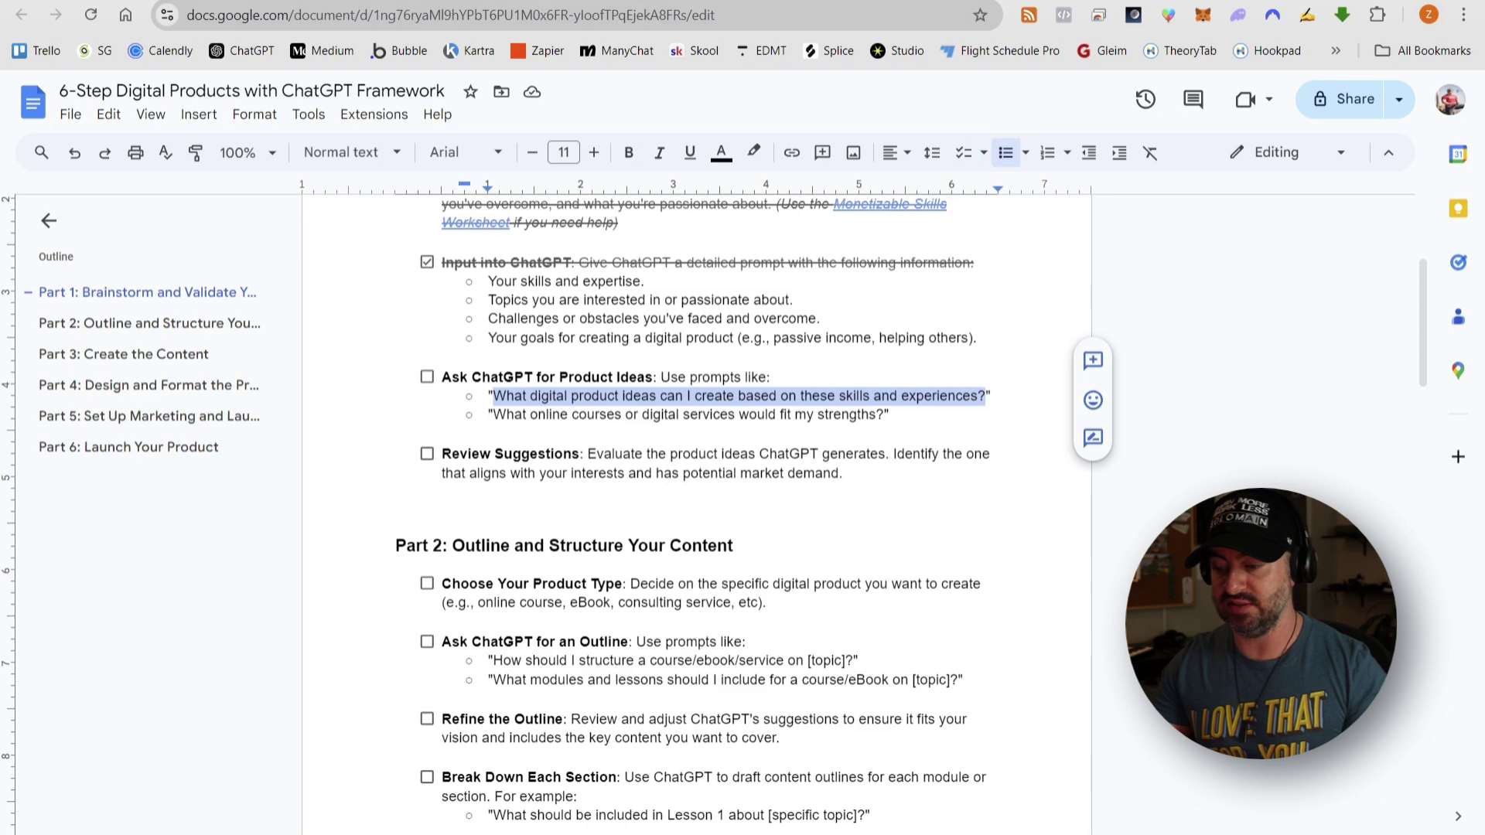
left_click(641, 1)
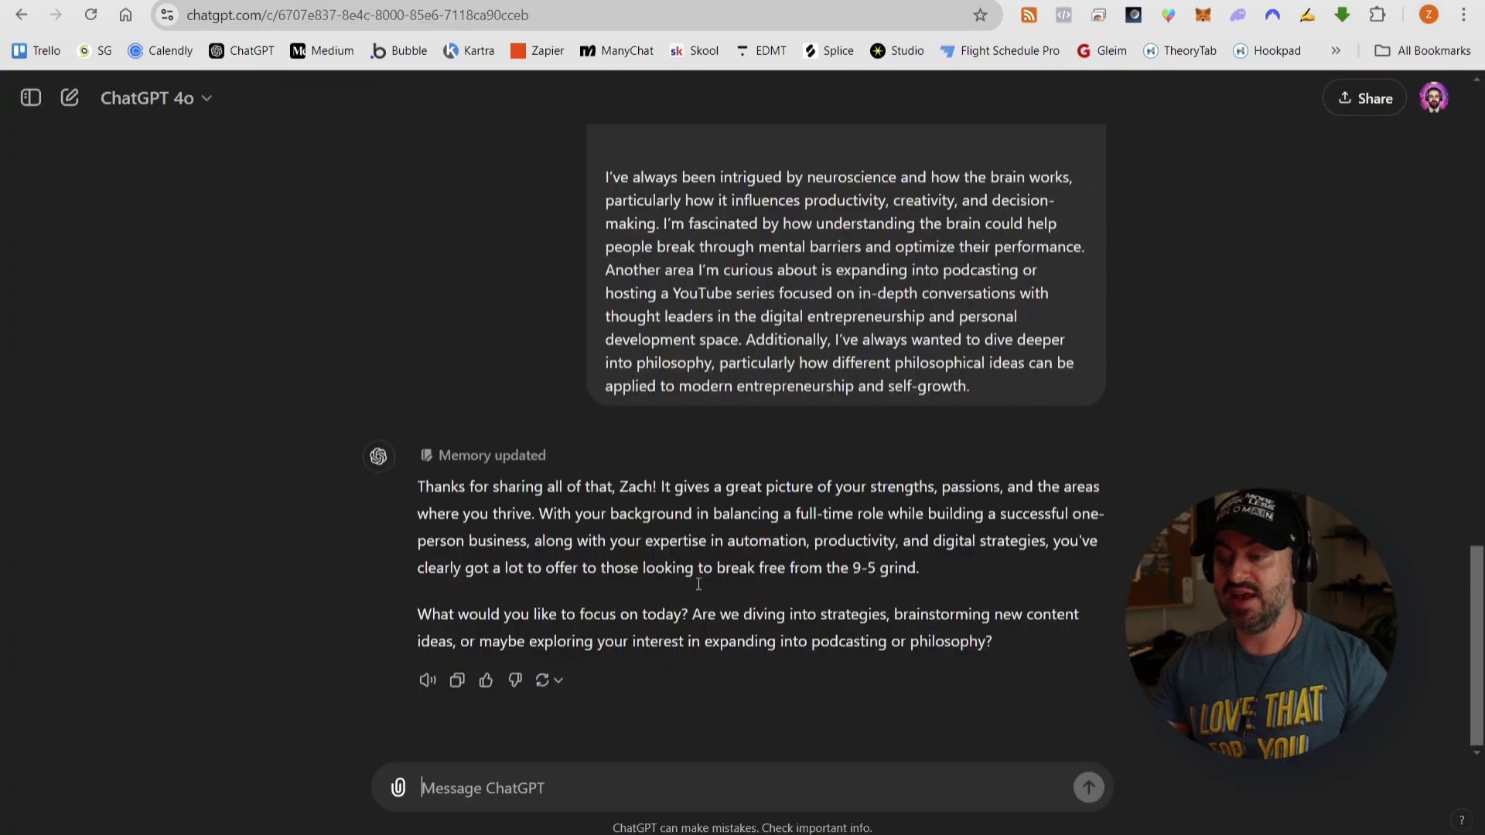
- Paste 'What digital product ideas can I create based on these skills and experiences?' and add the ENTP-with-ADHD note
left_click(647, 776)
key("ctrl+v")
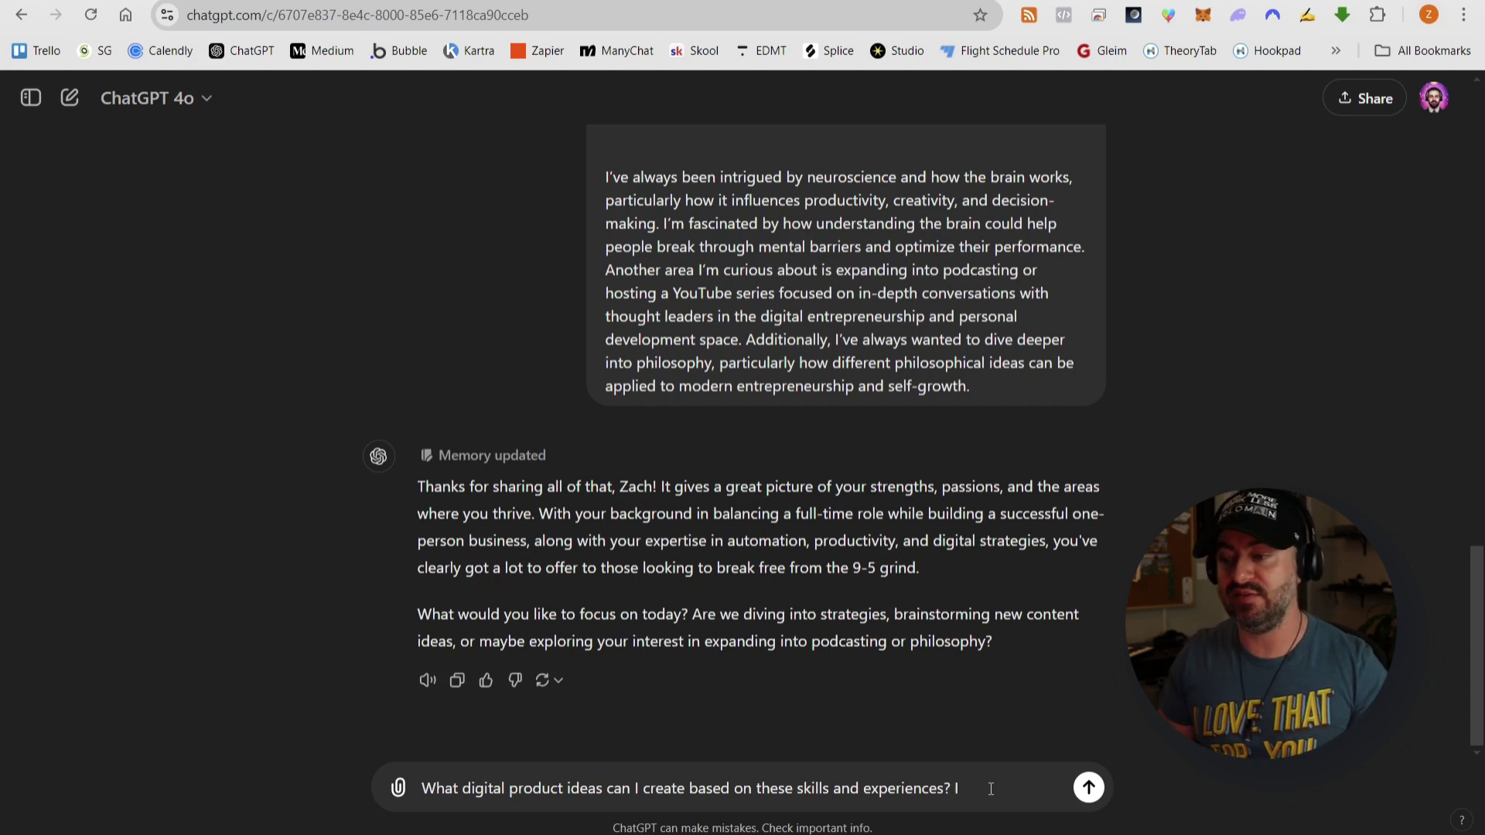
type("I am an ENTP pe")
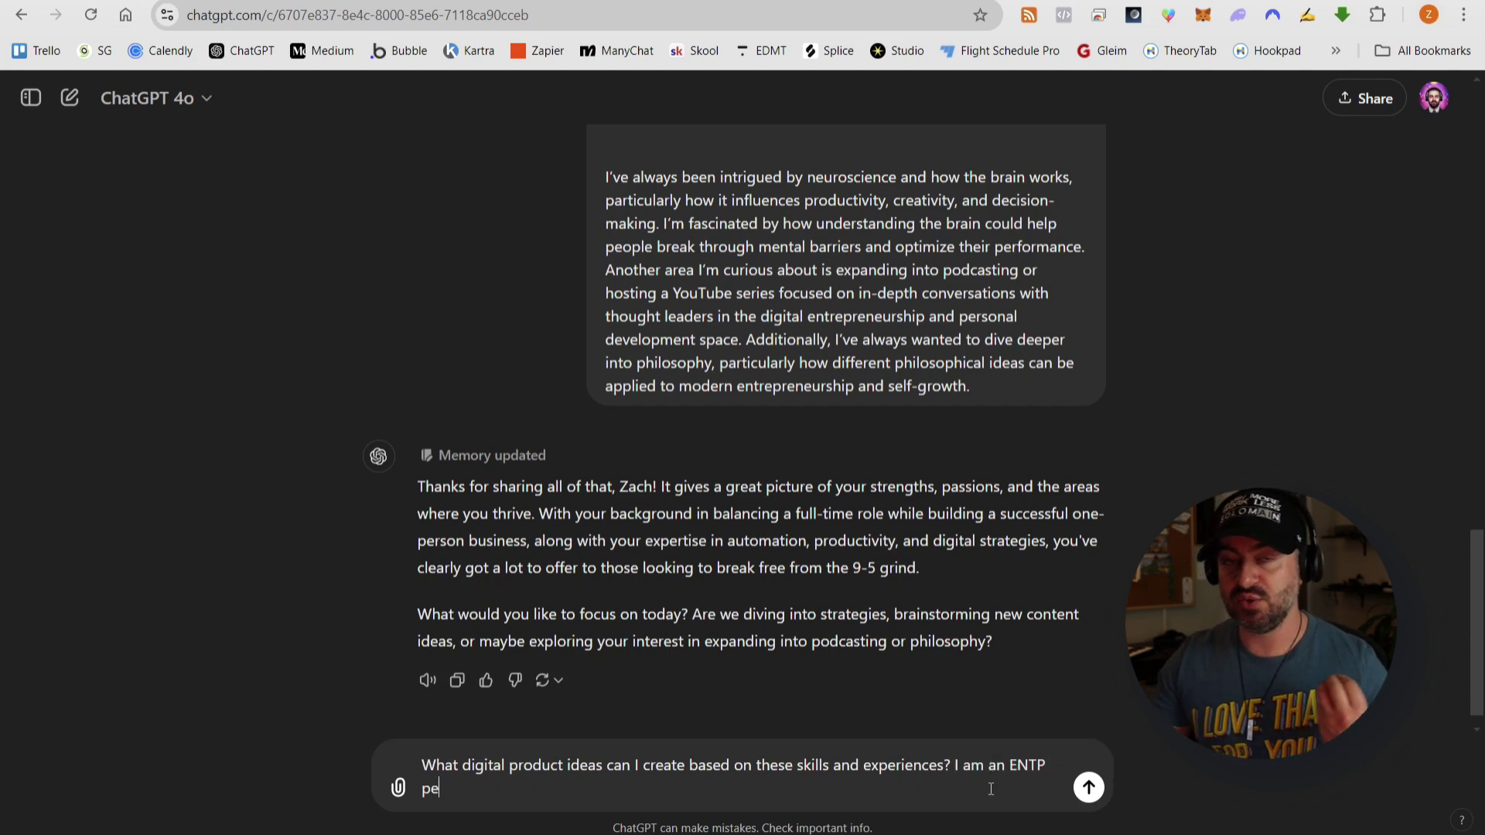
type("rsonality type")
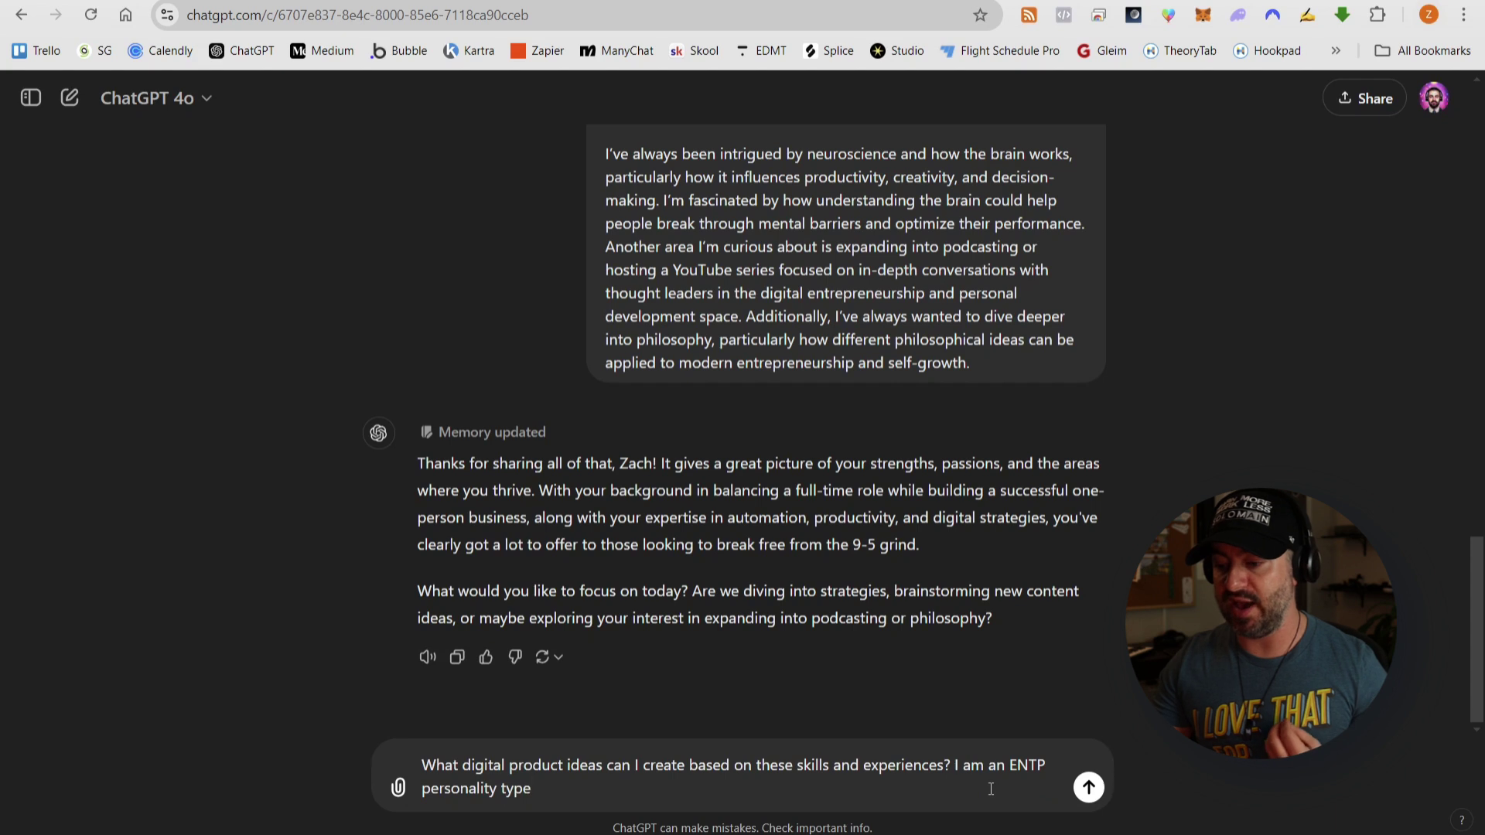
type(" with")
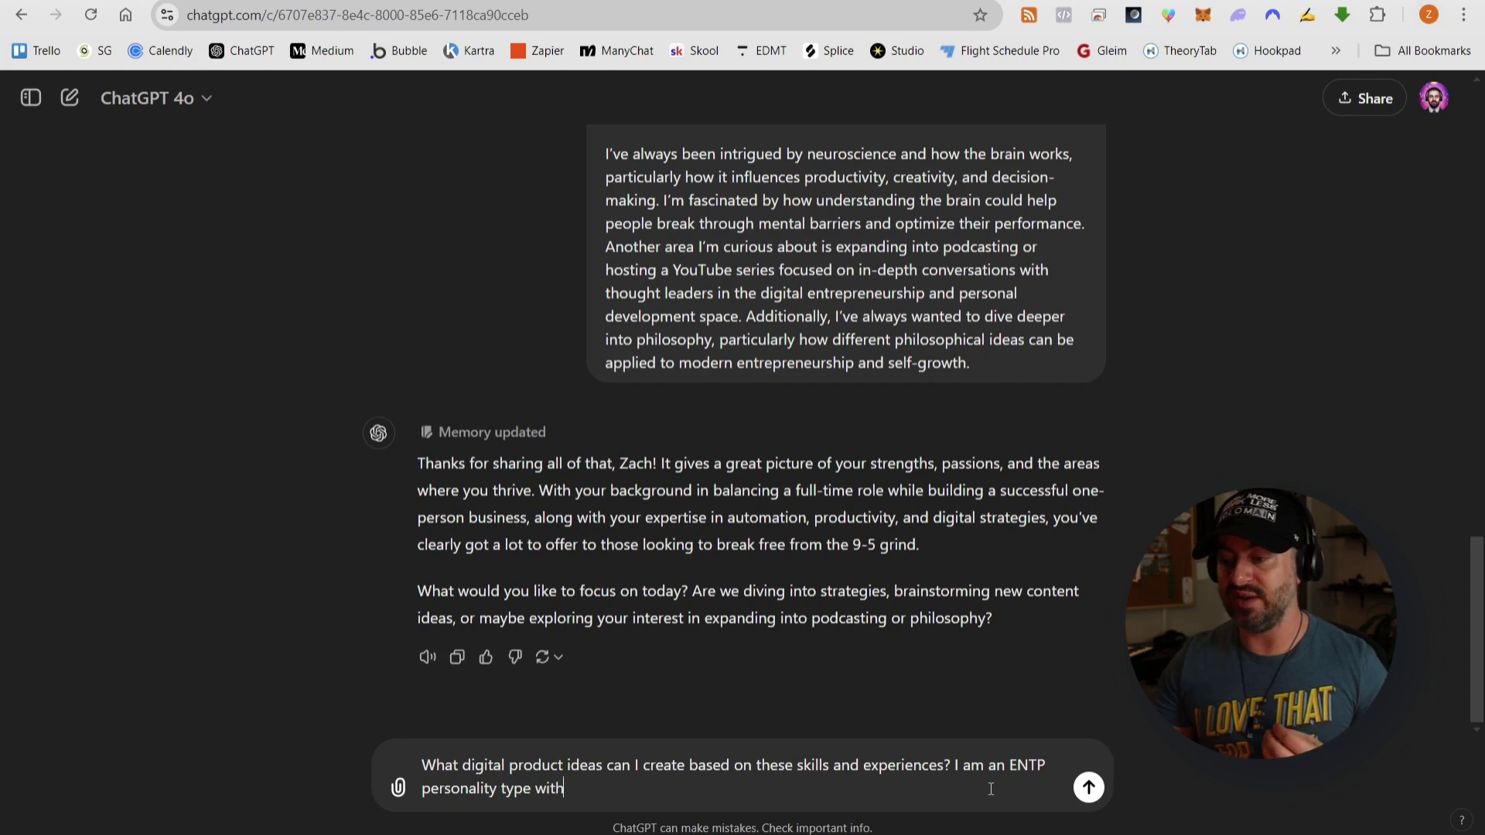
type(" ADHD, so")
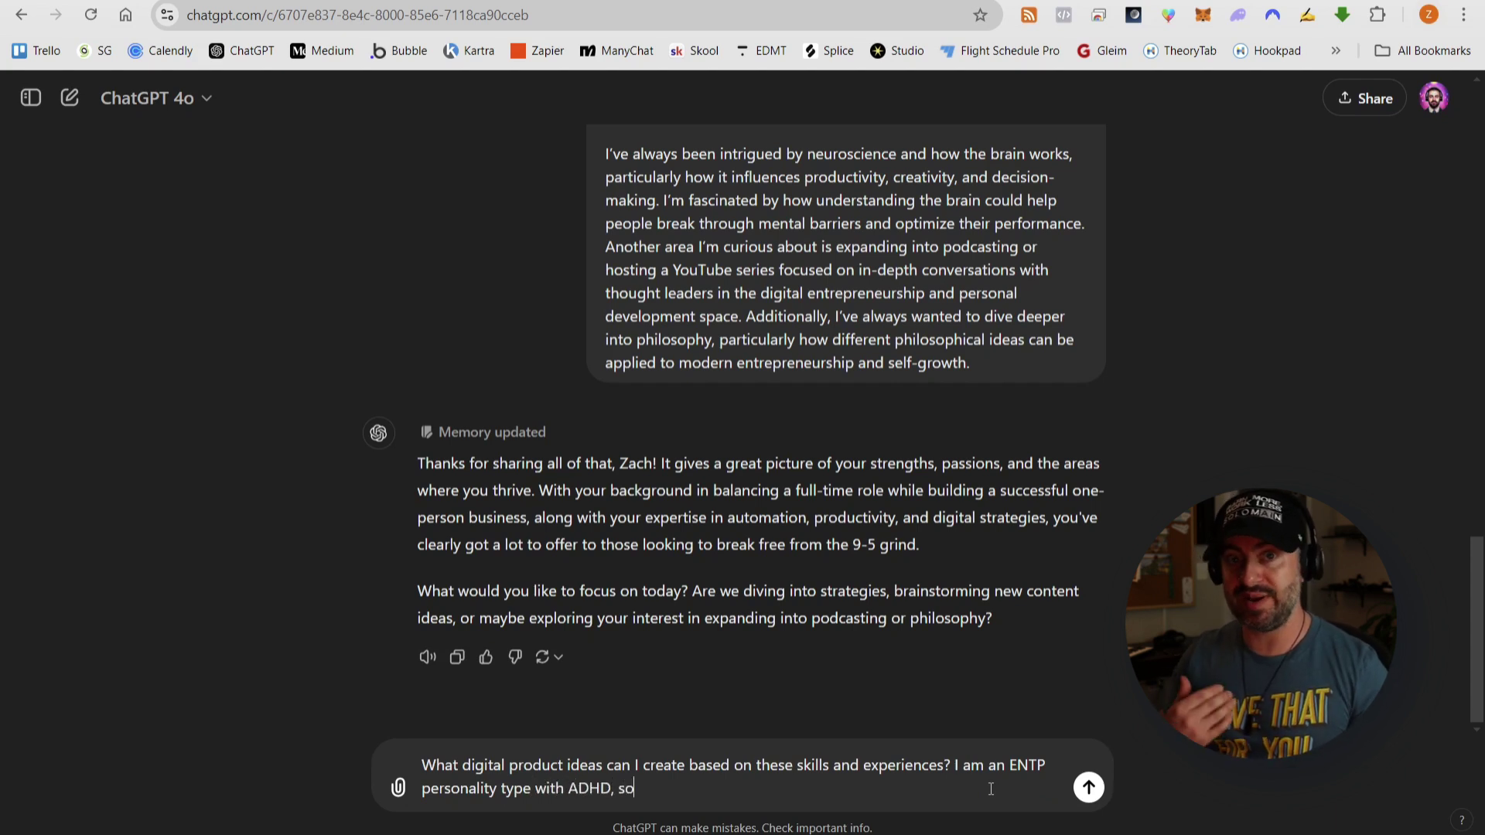
type(" when brainstorm")
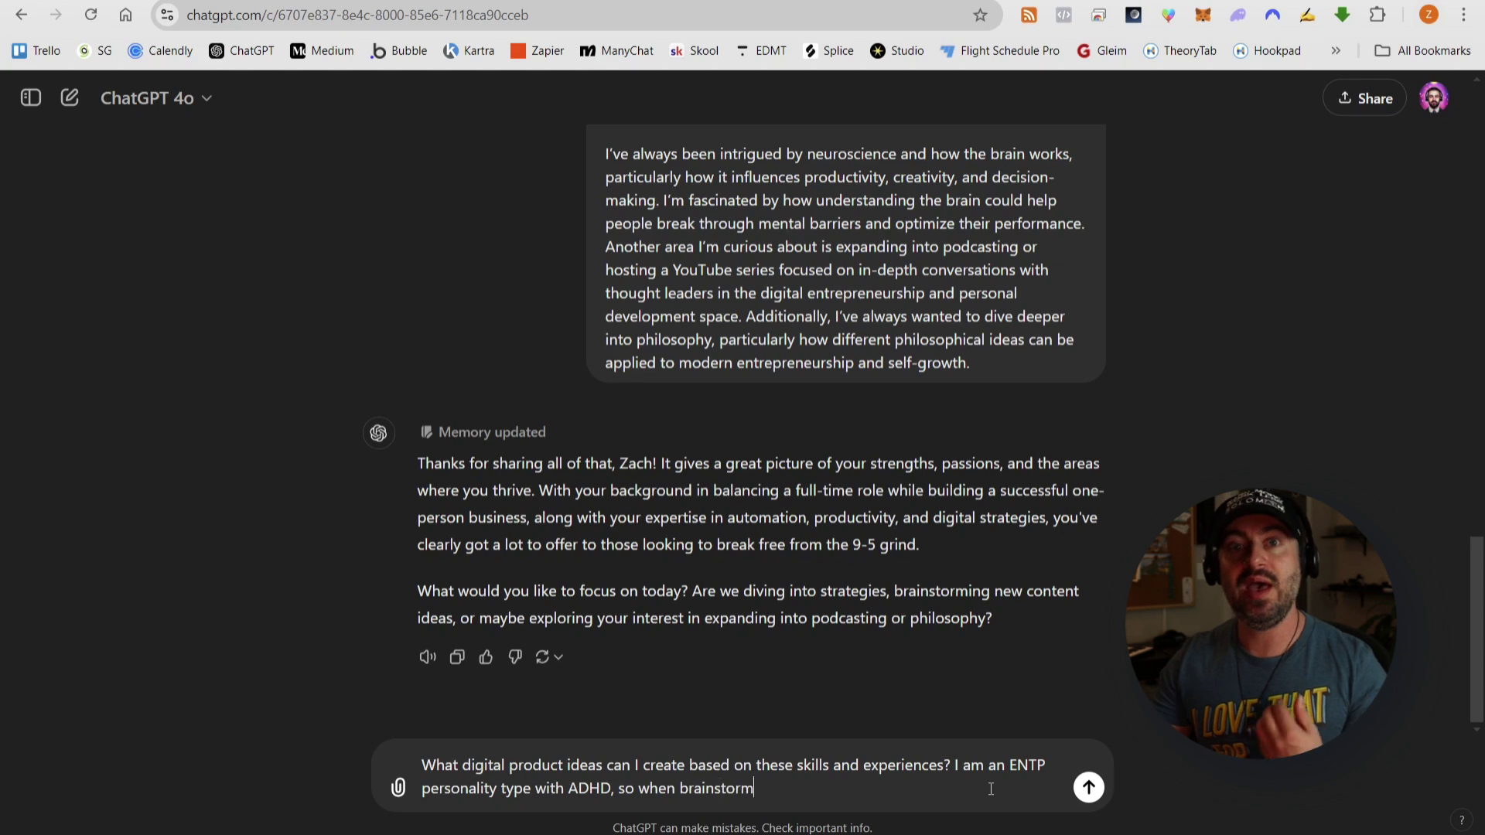
type("ing ideas, pleas")
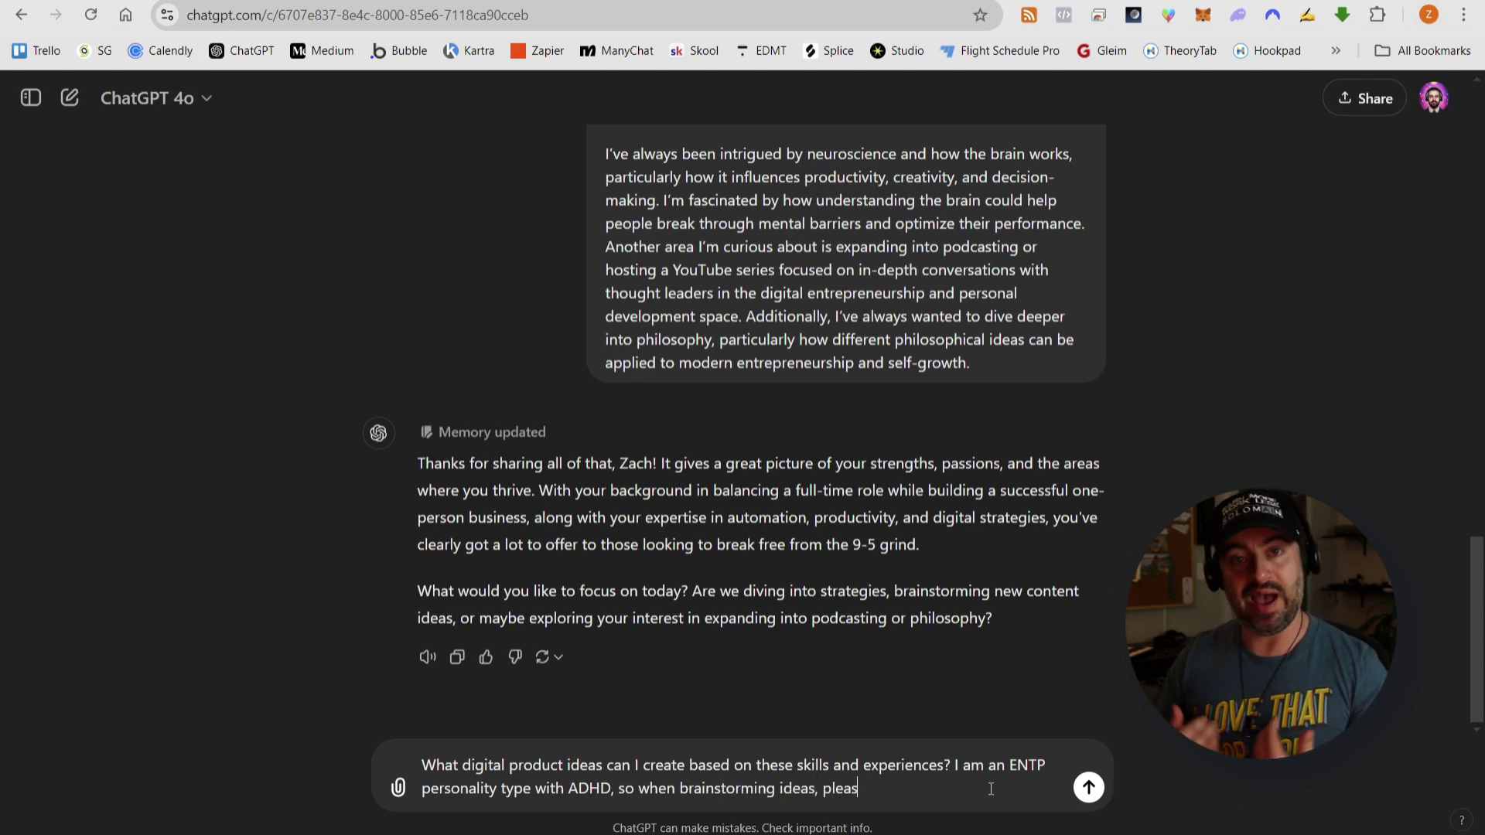
type("e also keep in mind")
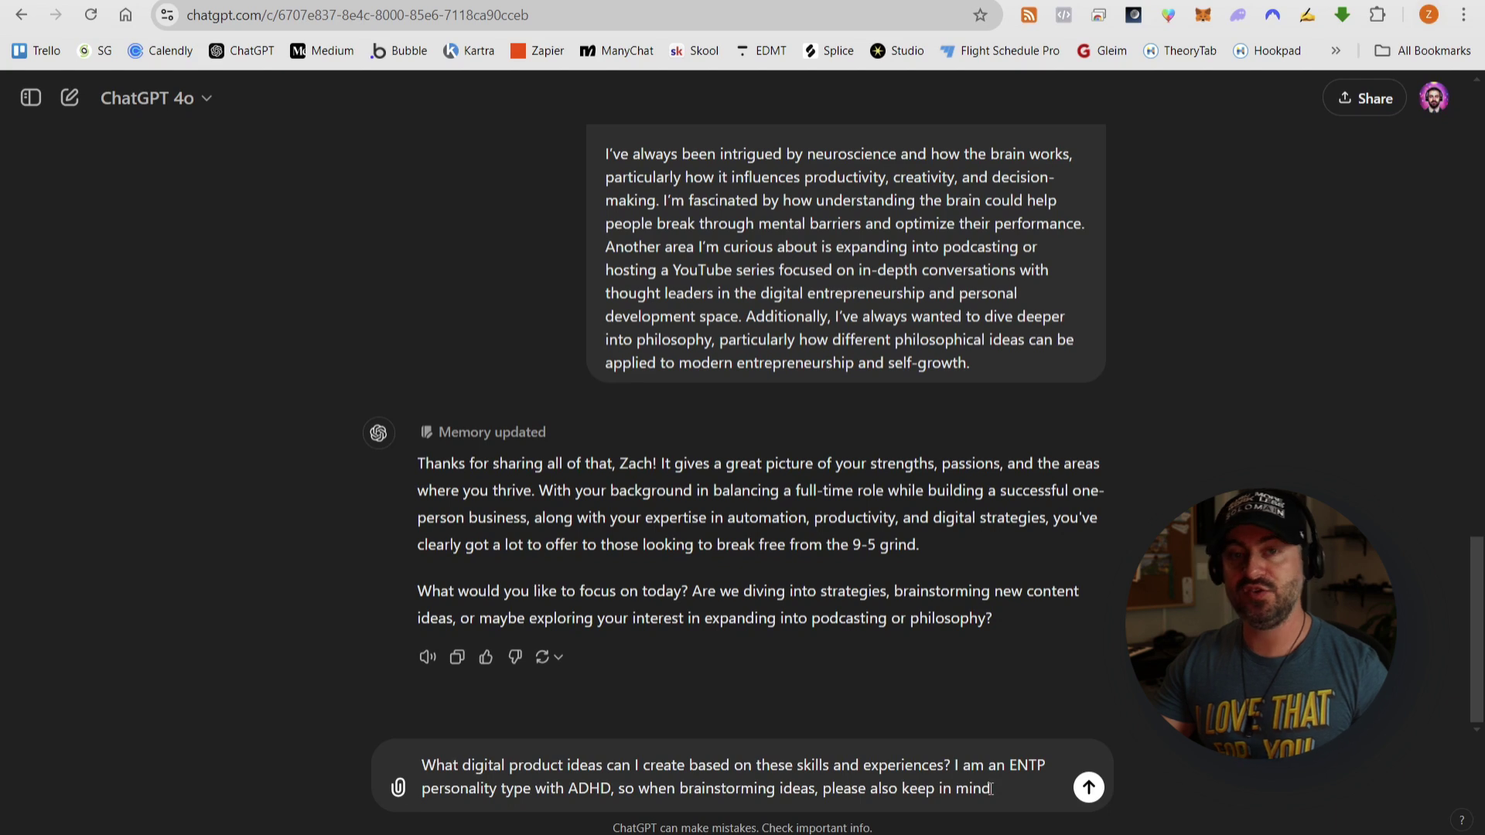
type(" the typical stre")
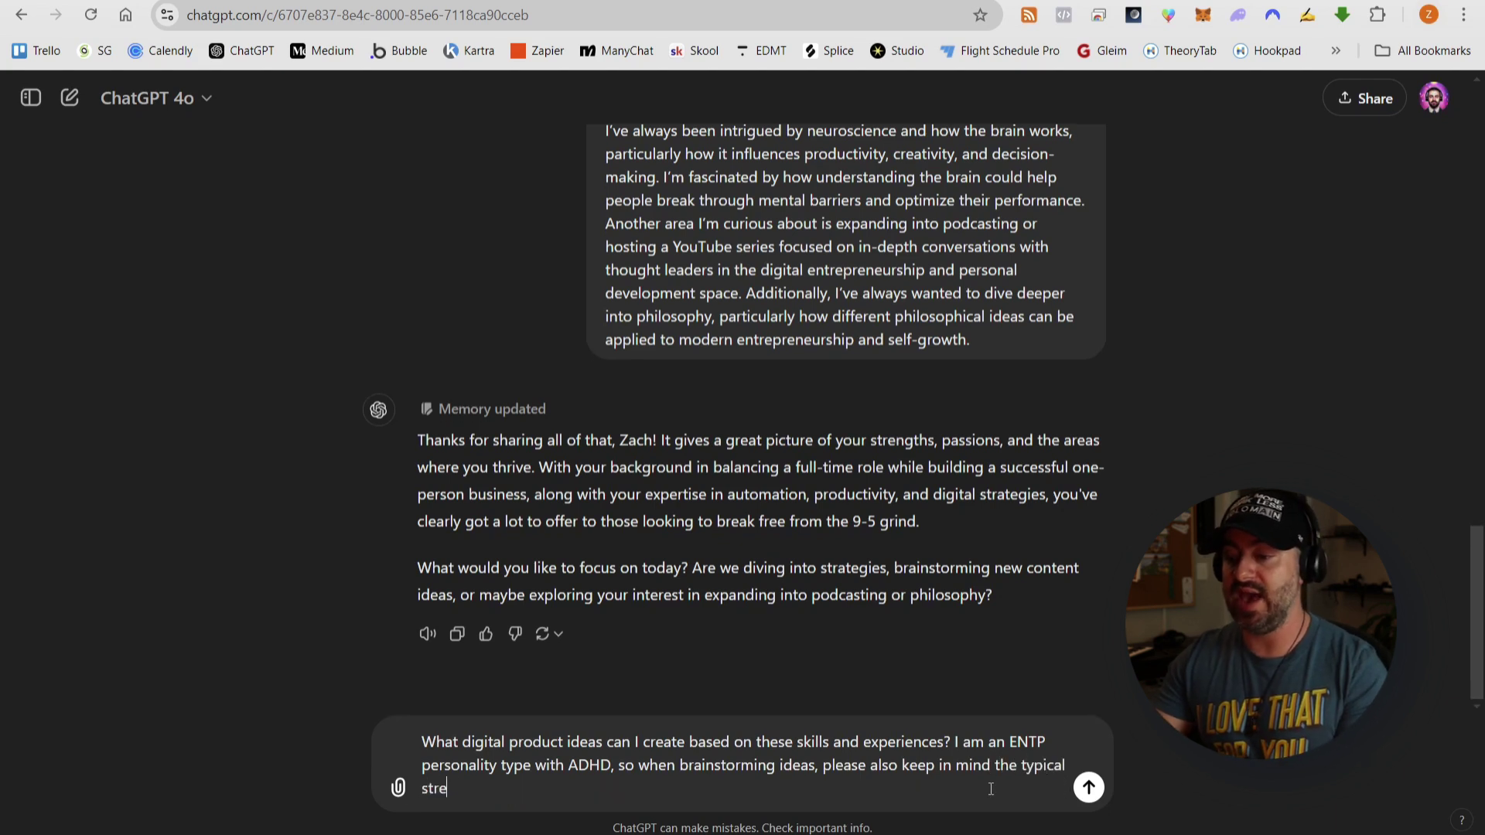
type("ngths and weakness")
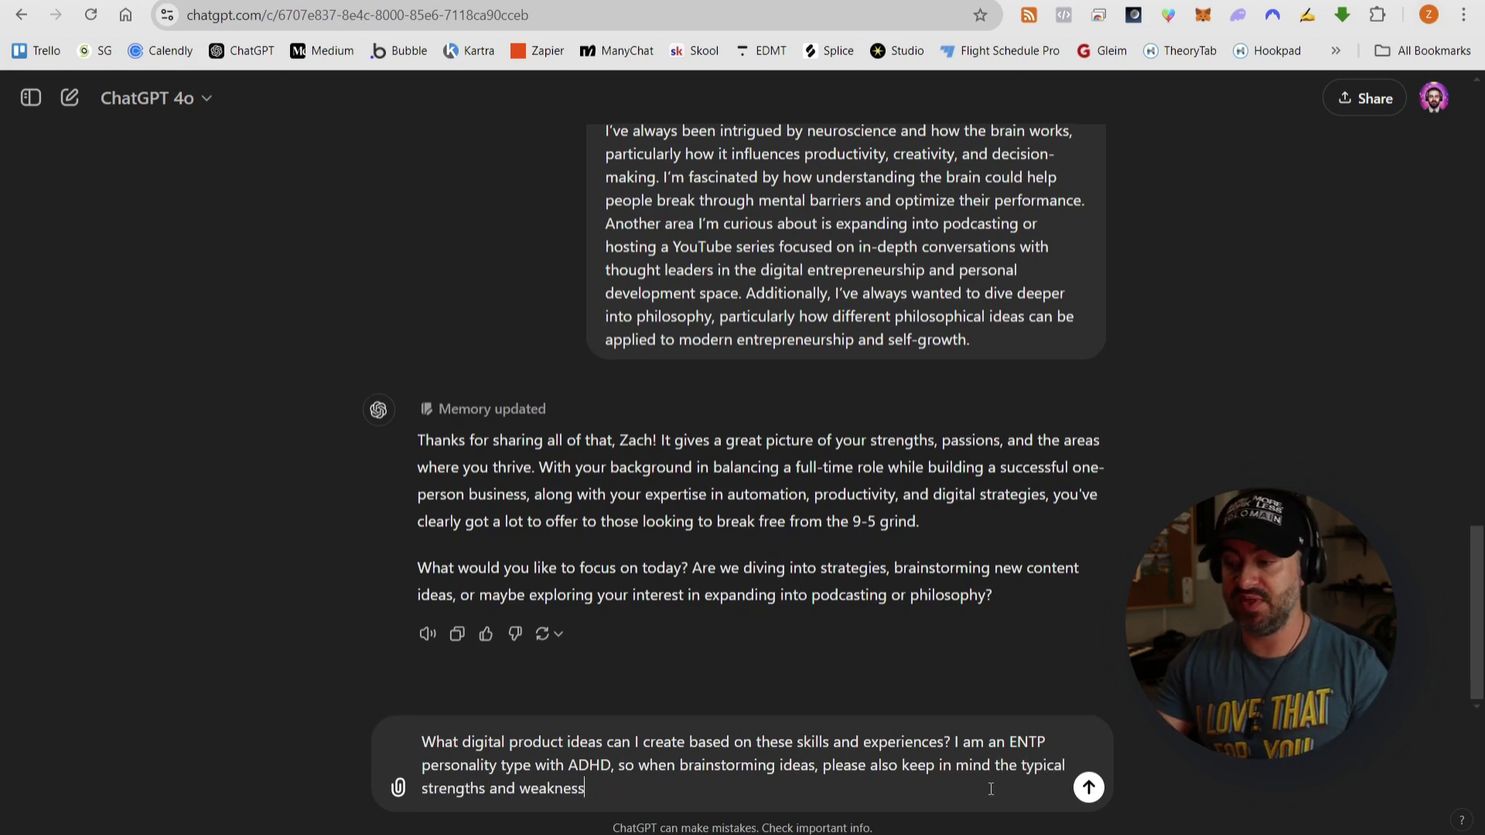
type("es of ENTP and")
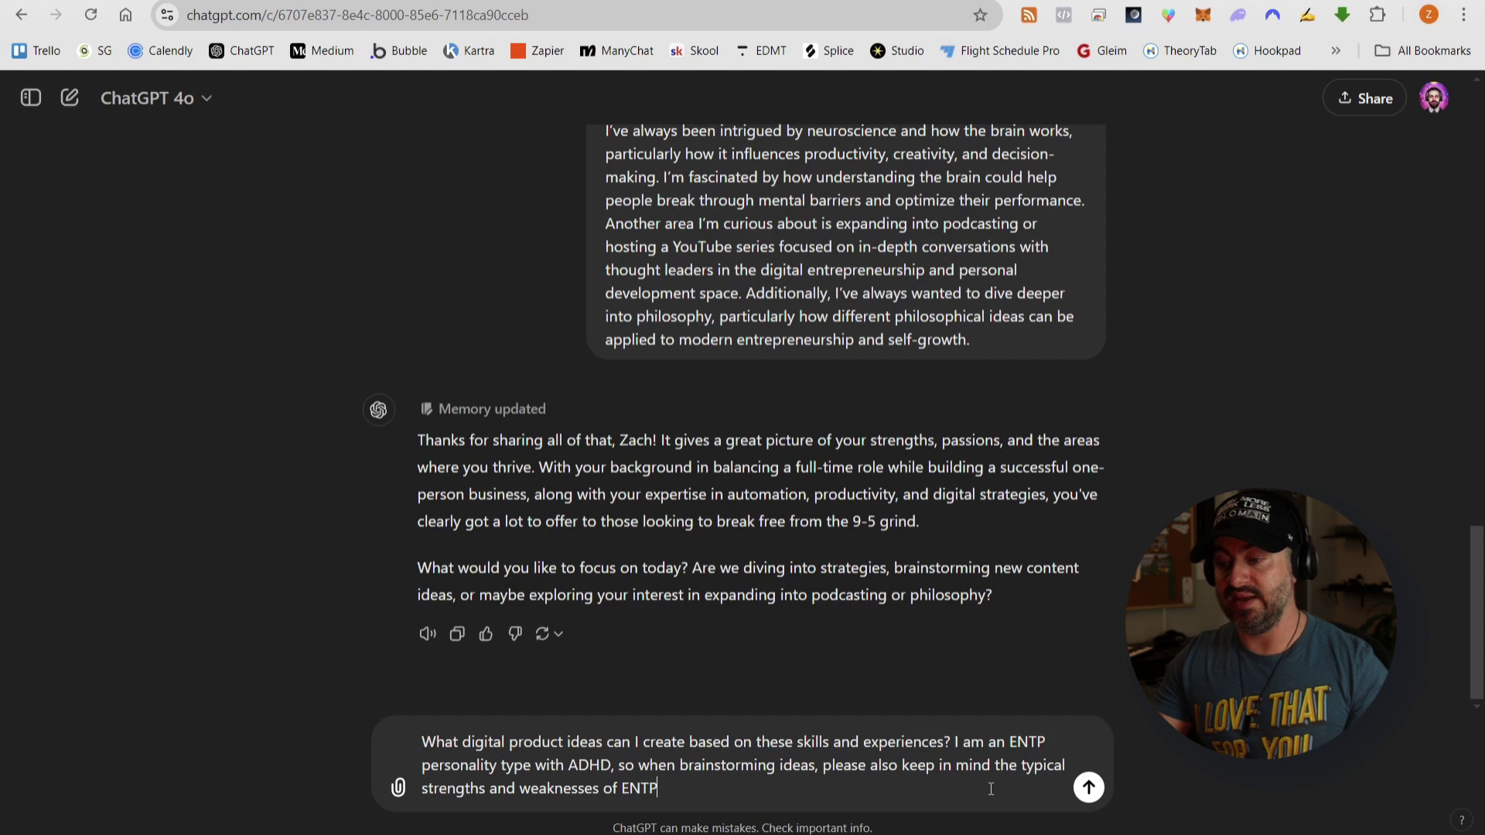
type(" ADHD people")
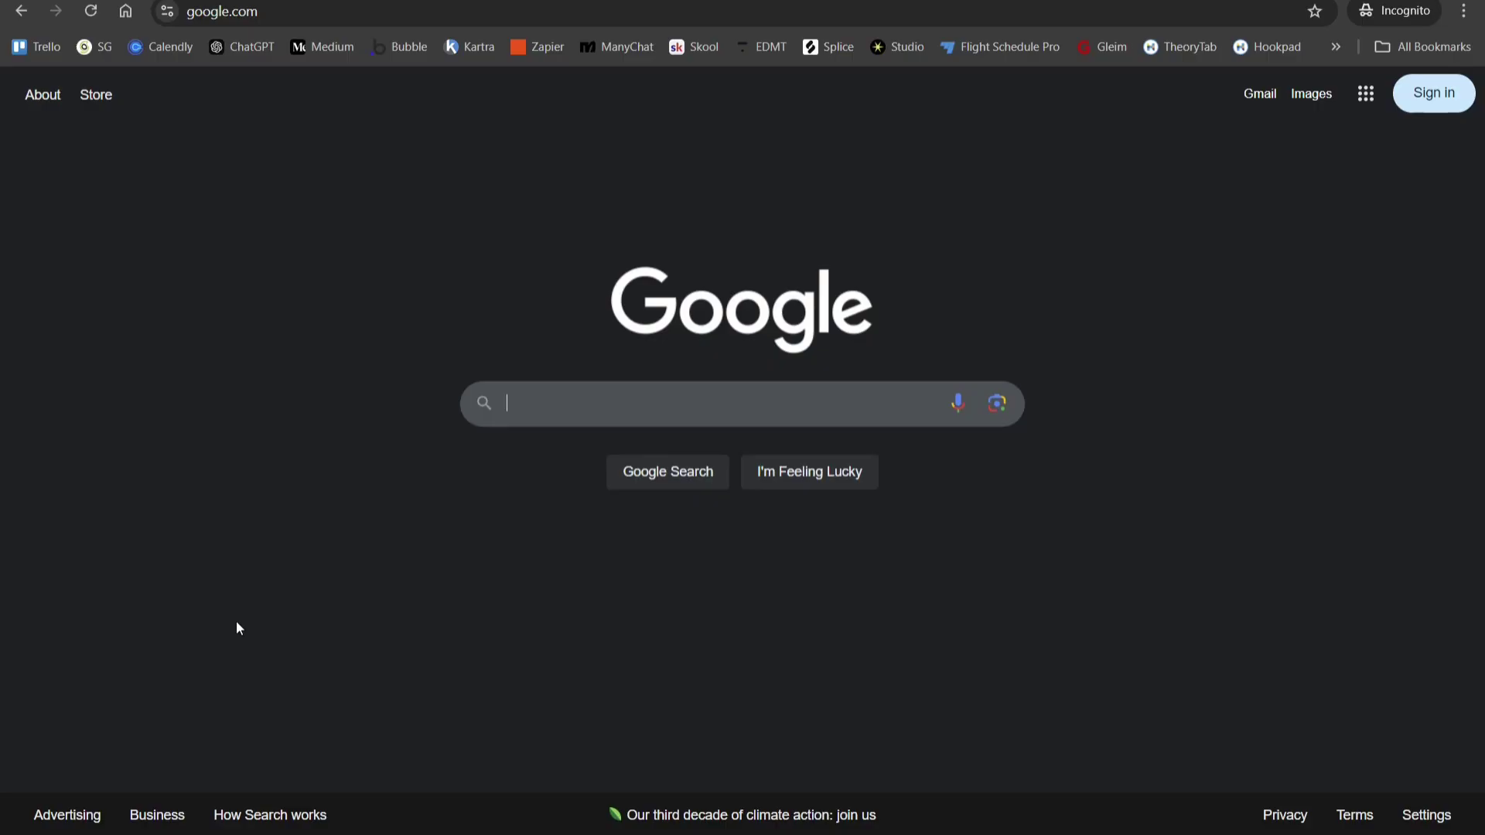
- Search 'free myers briggs test' and open the 16Personalities Free Personality Test result
type("free myers")
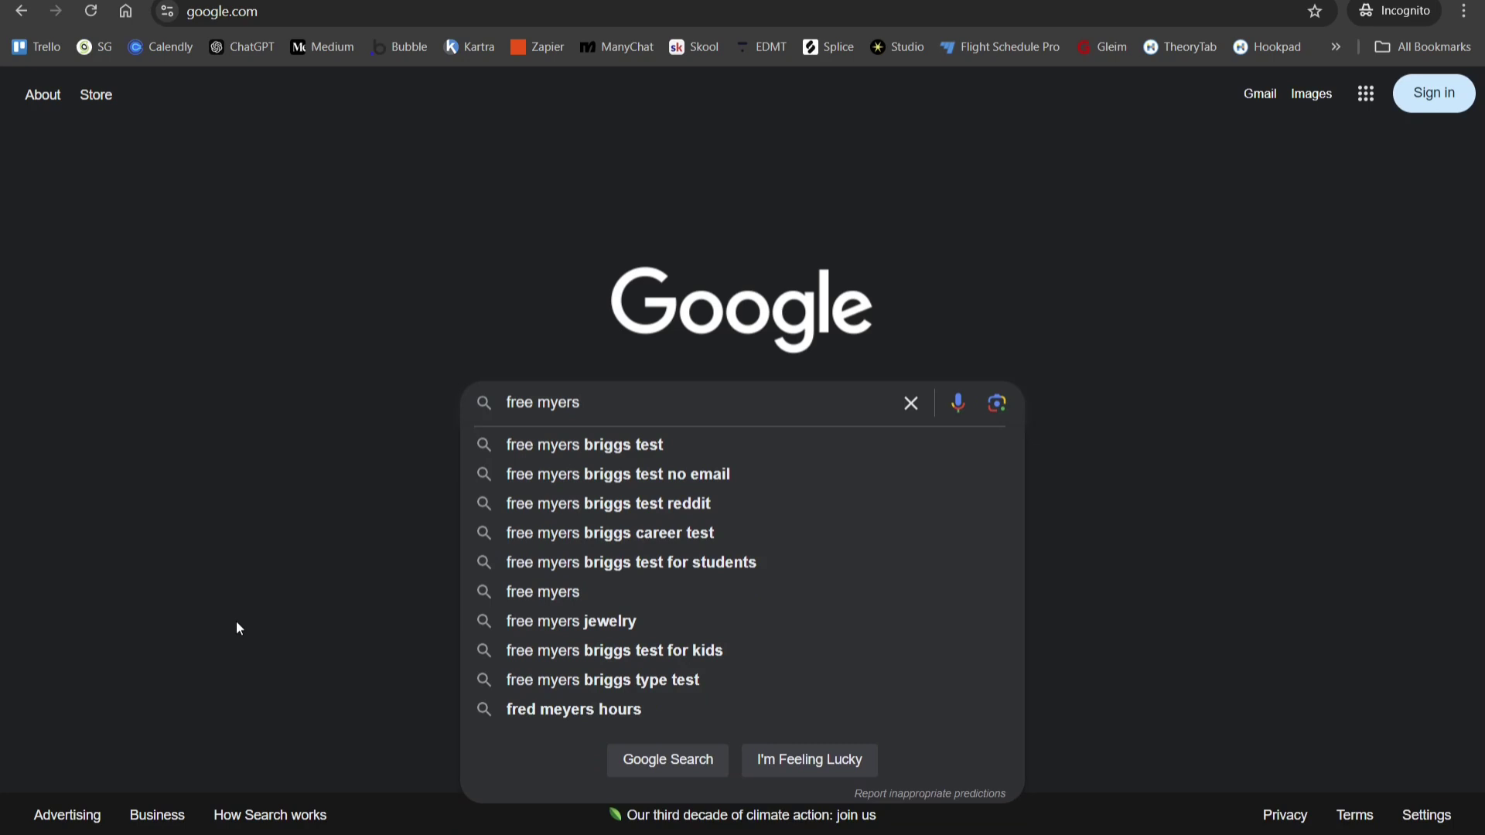
key("Down")
key("Return")
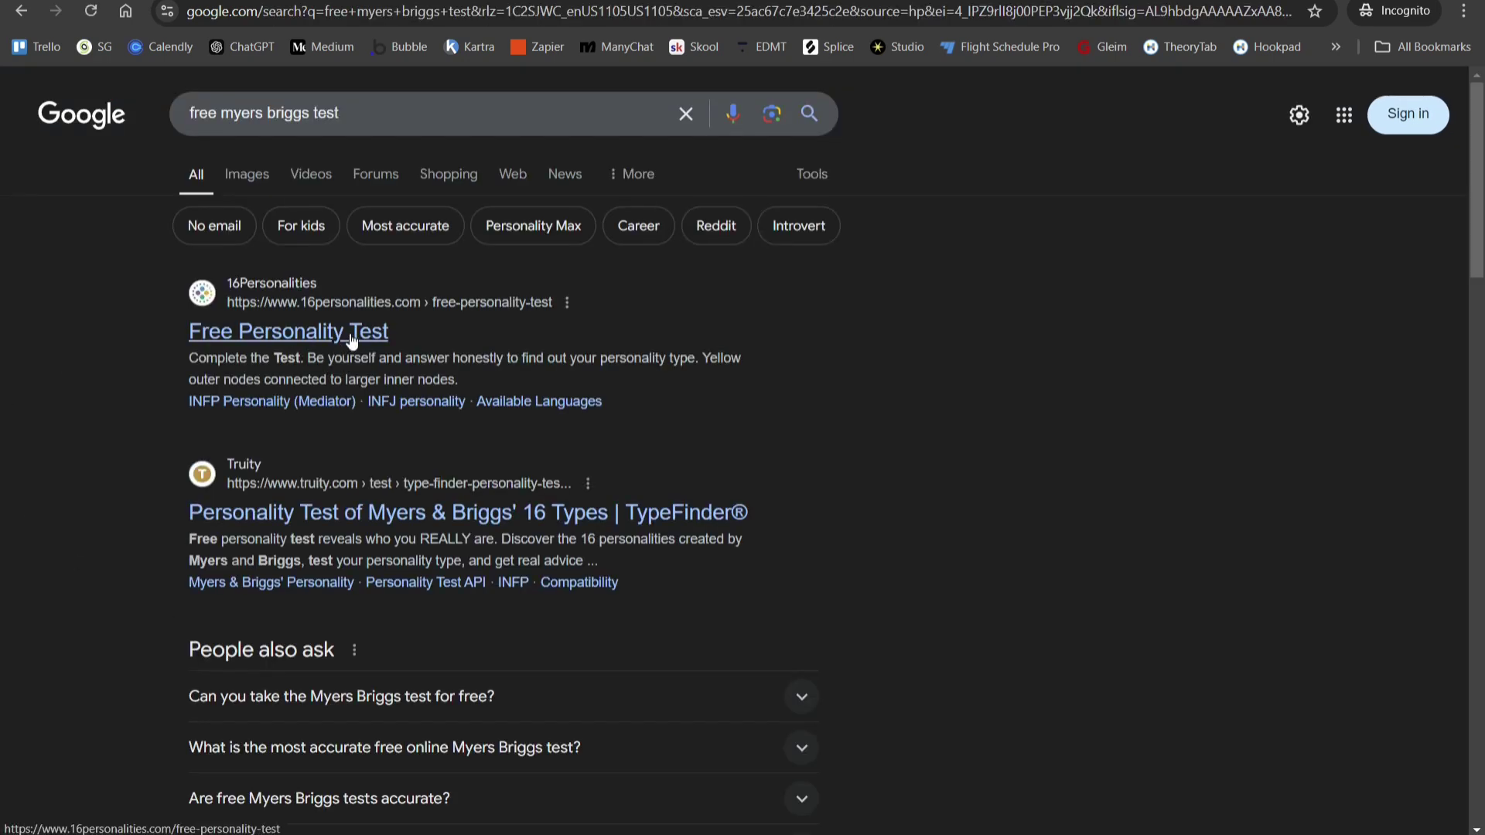
left_click(345, 333)
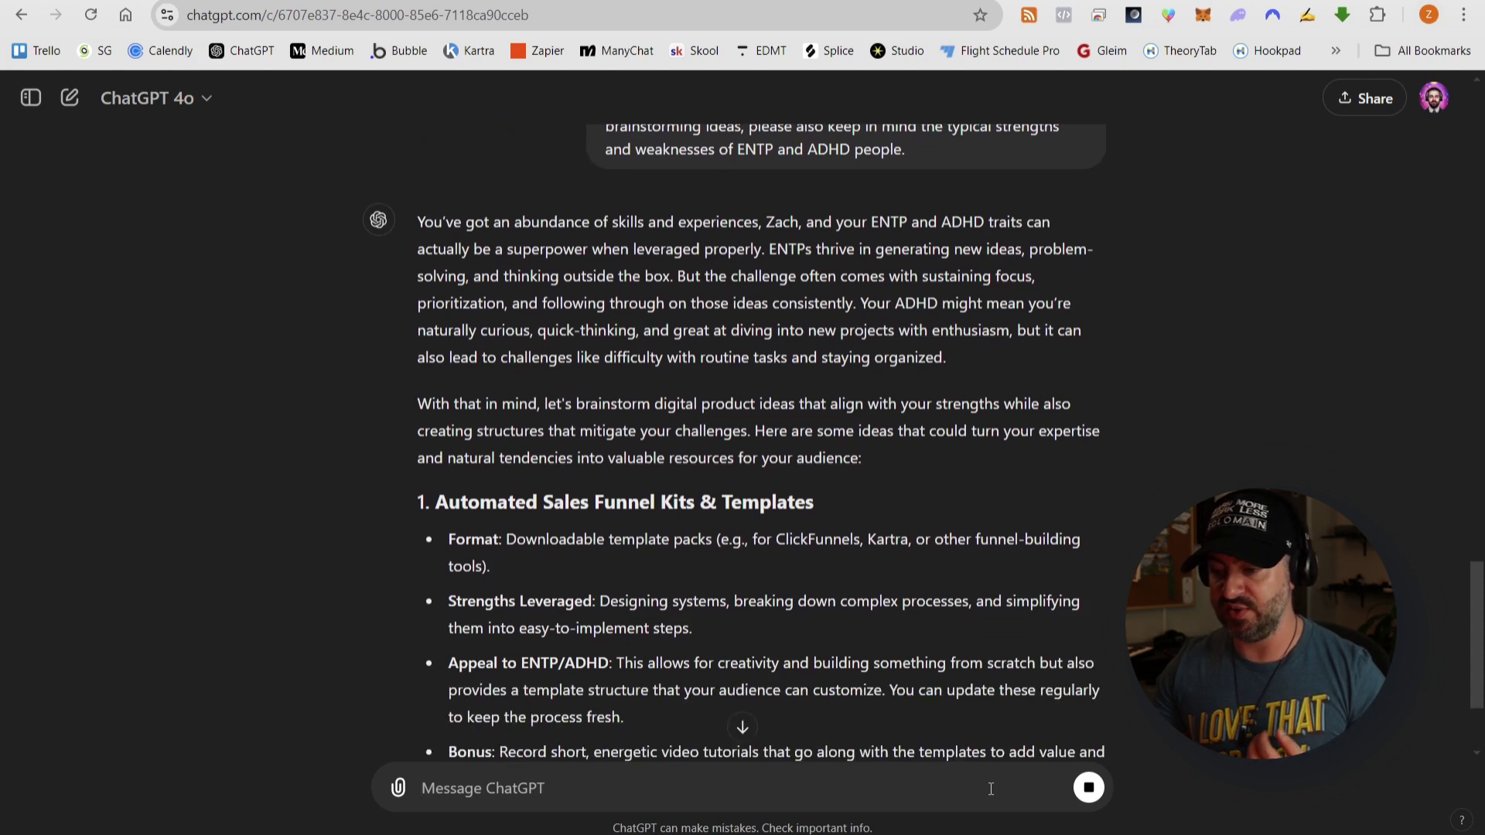
- Scroll through ChatGPT's reply from Automated Sales Funnel Kits & Templates through the third idea
scroll(606, 354, "down", 1)
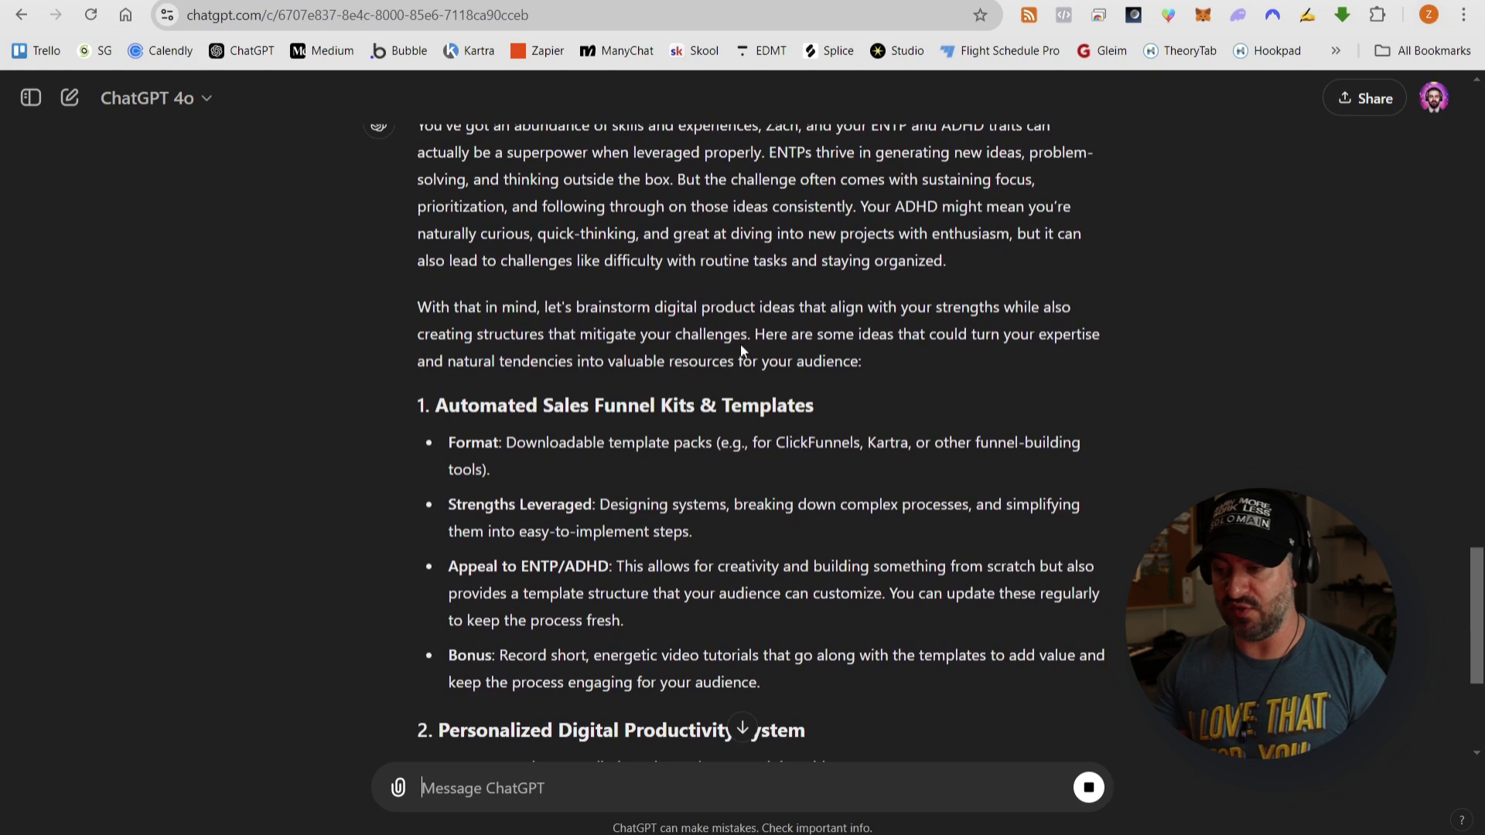
scroll(643, 359, "down", 1)
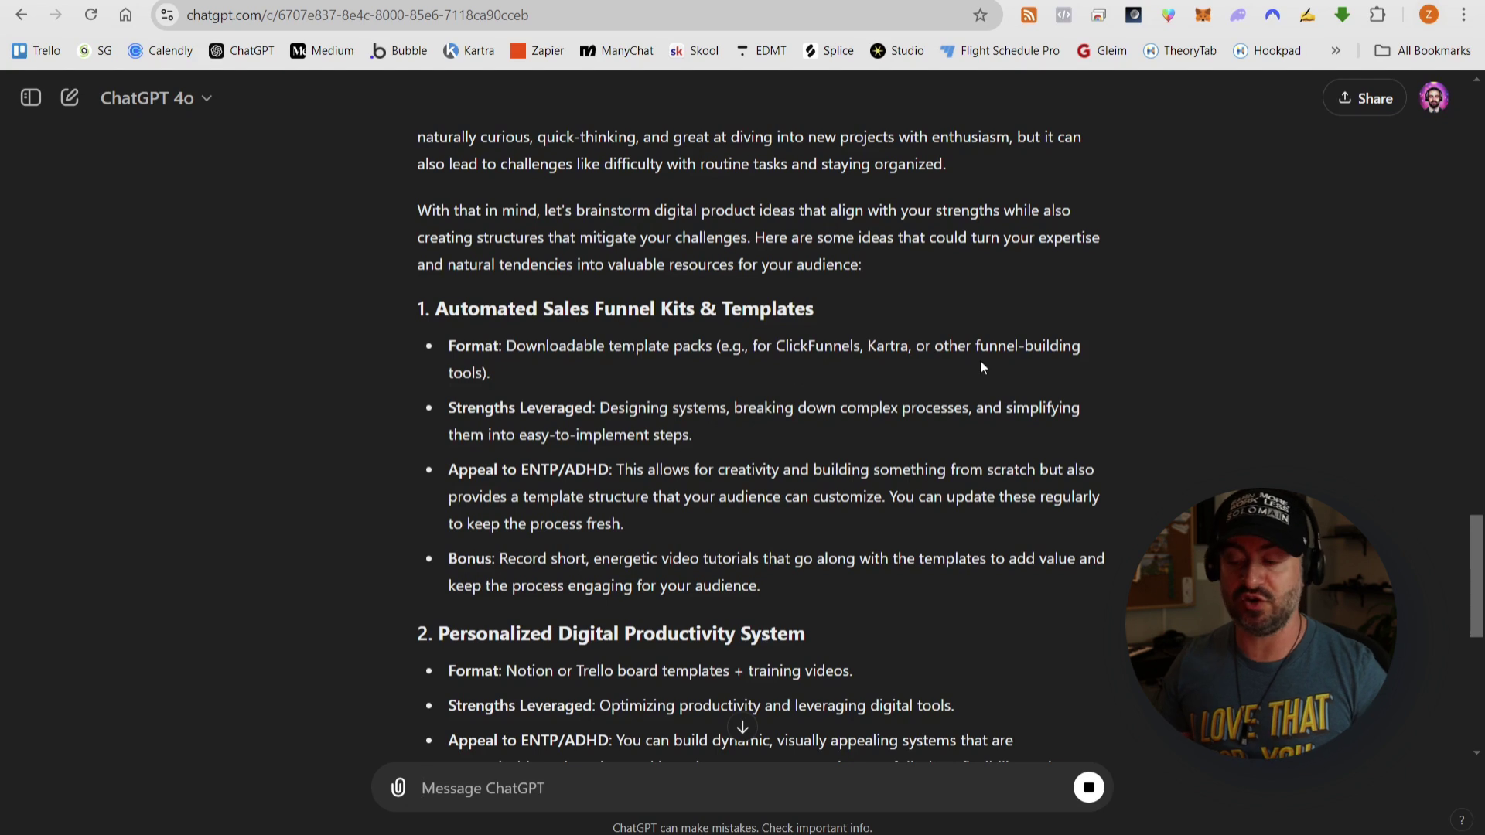
scroll(602, 414, "down", 1)
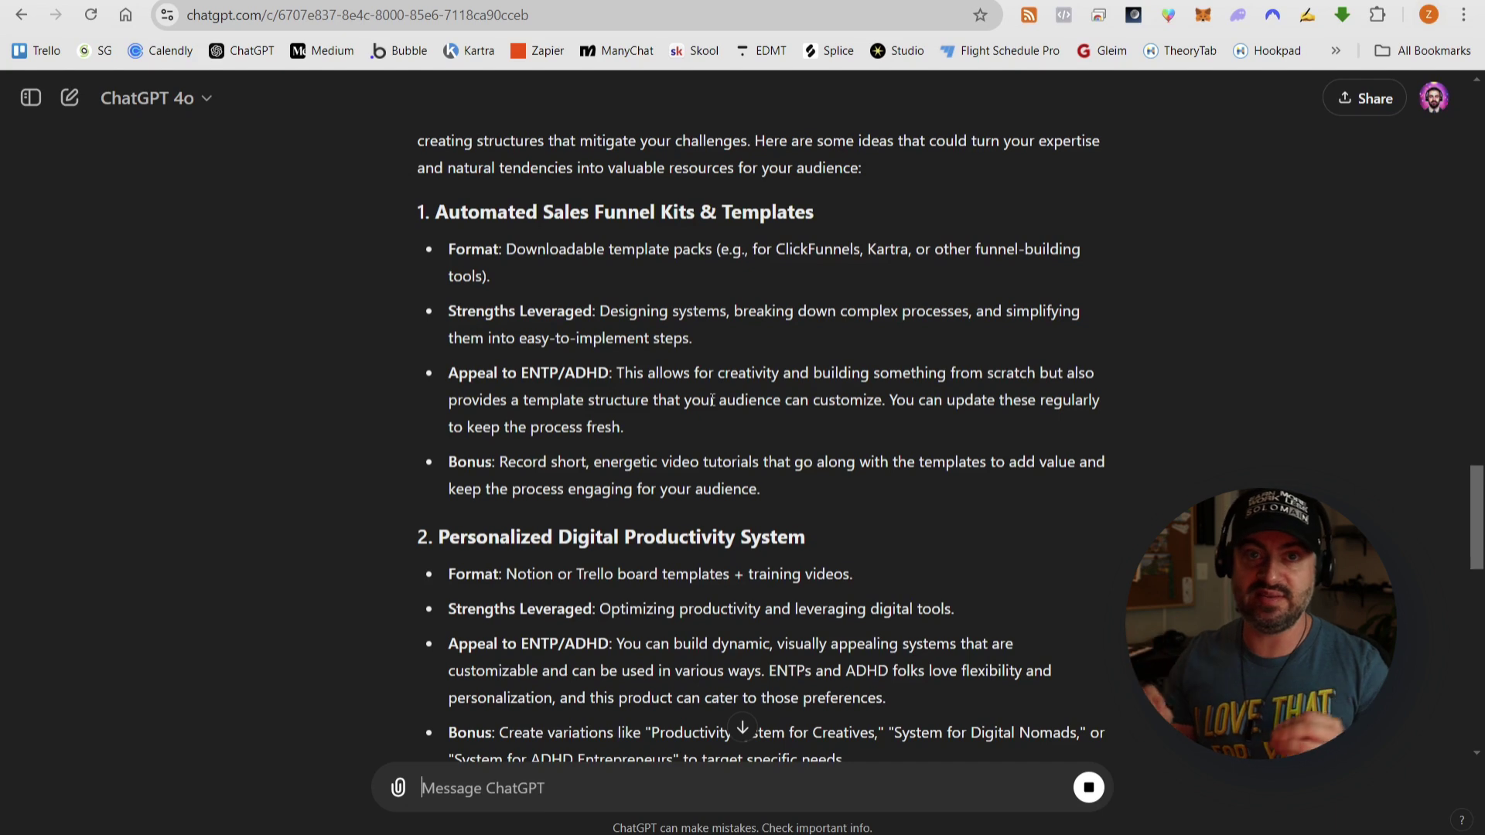
scroll(712, 399, "down", 1)
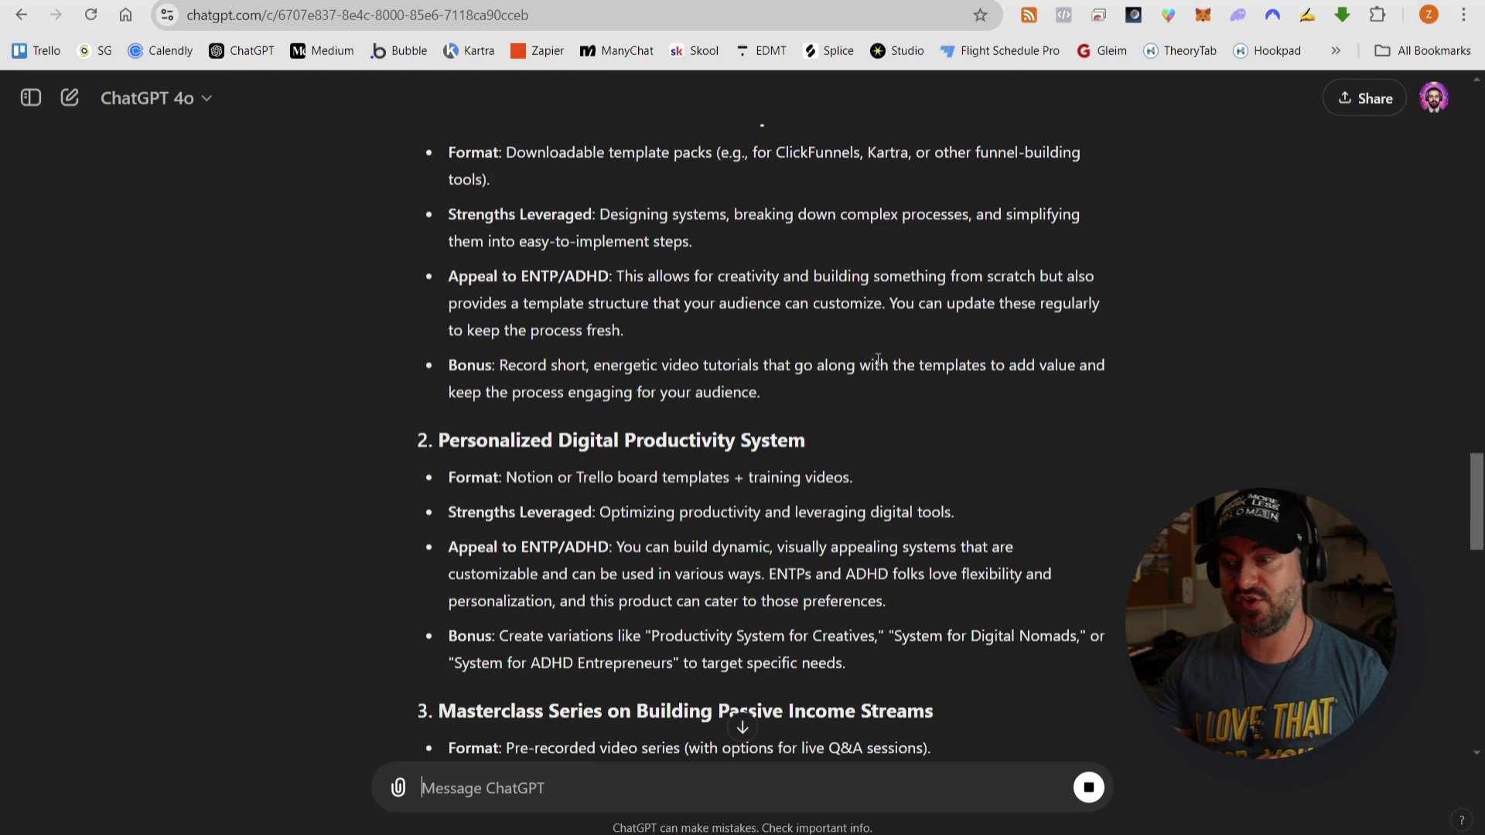
scroll(793, 355, "down", 2)
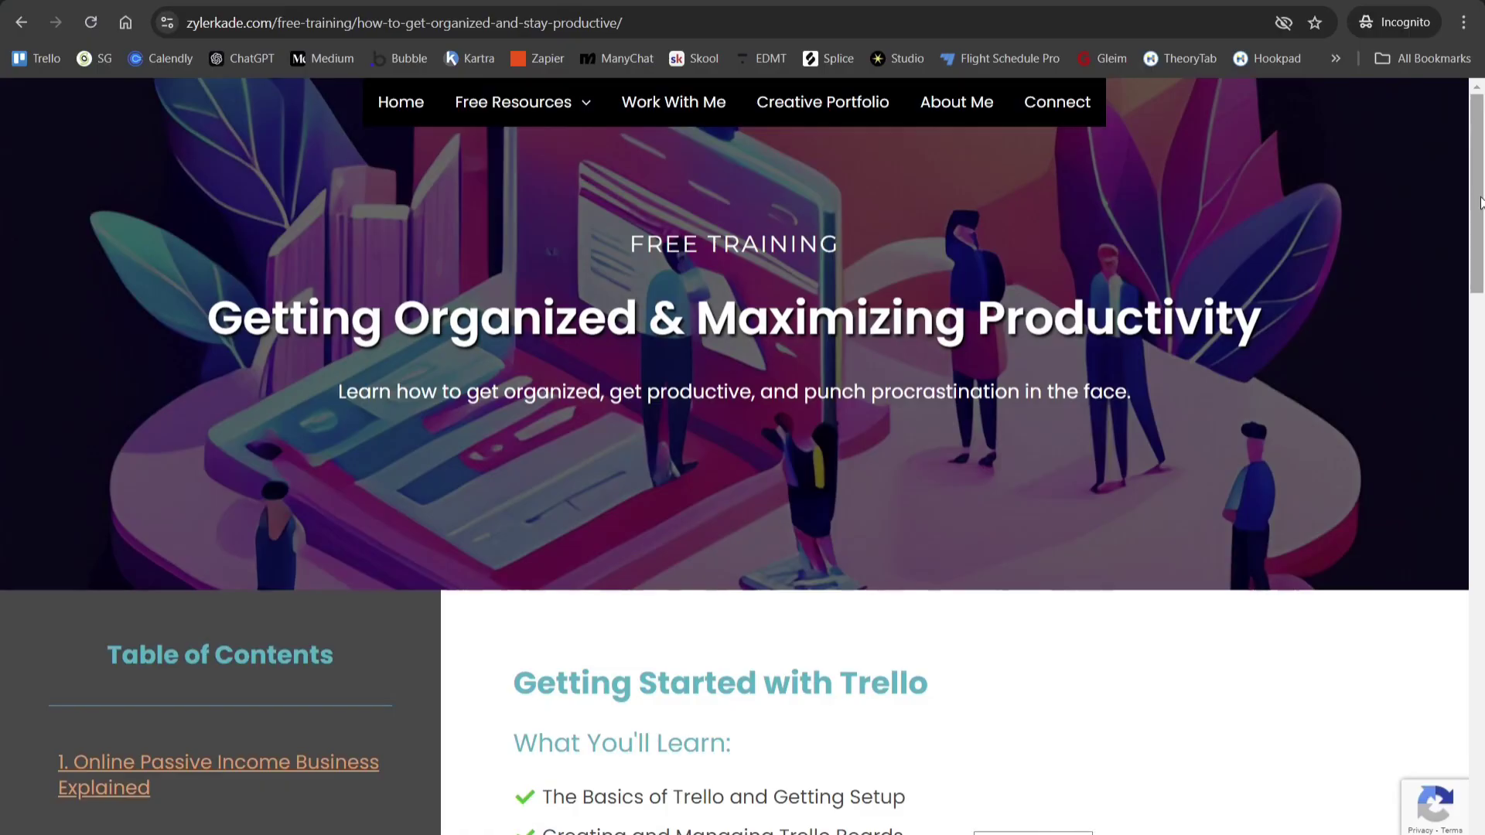
left_click_drag(1480, 203, 1482, 653)
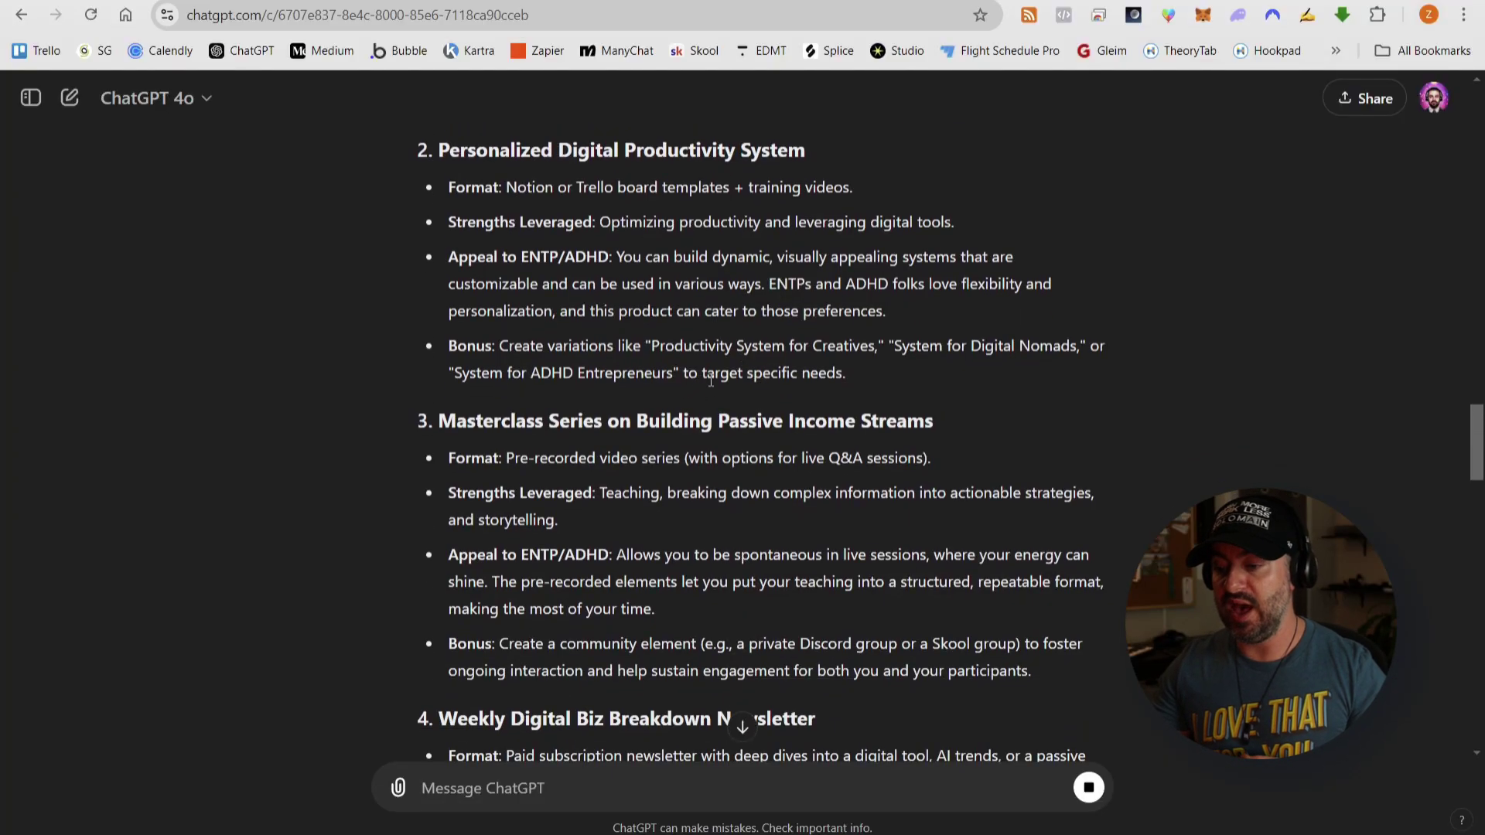
- Review product ideas 1–10 in ChatGPT's reply, highlighting one line near the end
scroll(857, 377, "down", 1)
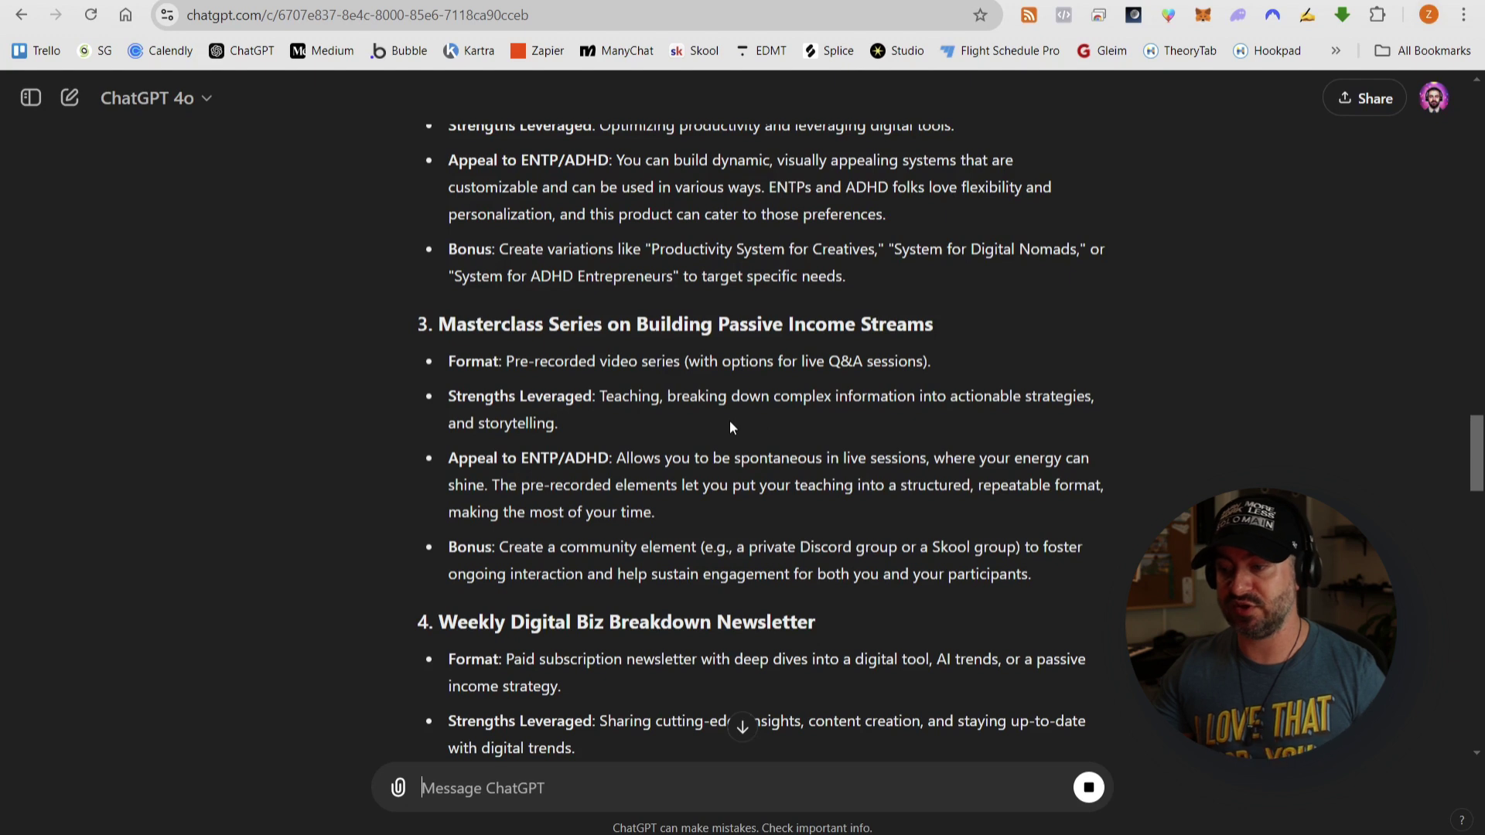
scroll(724, 424, "down", 1)
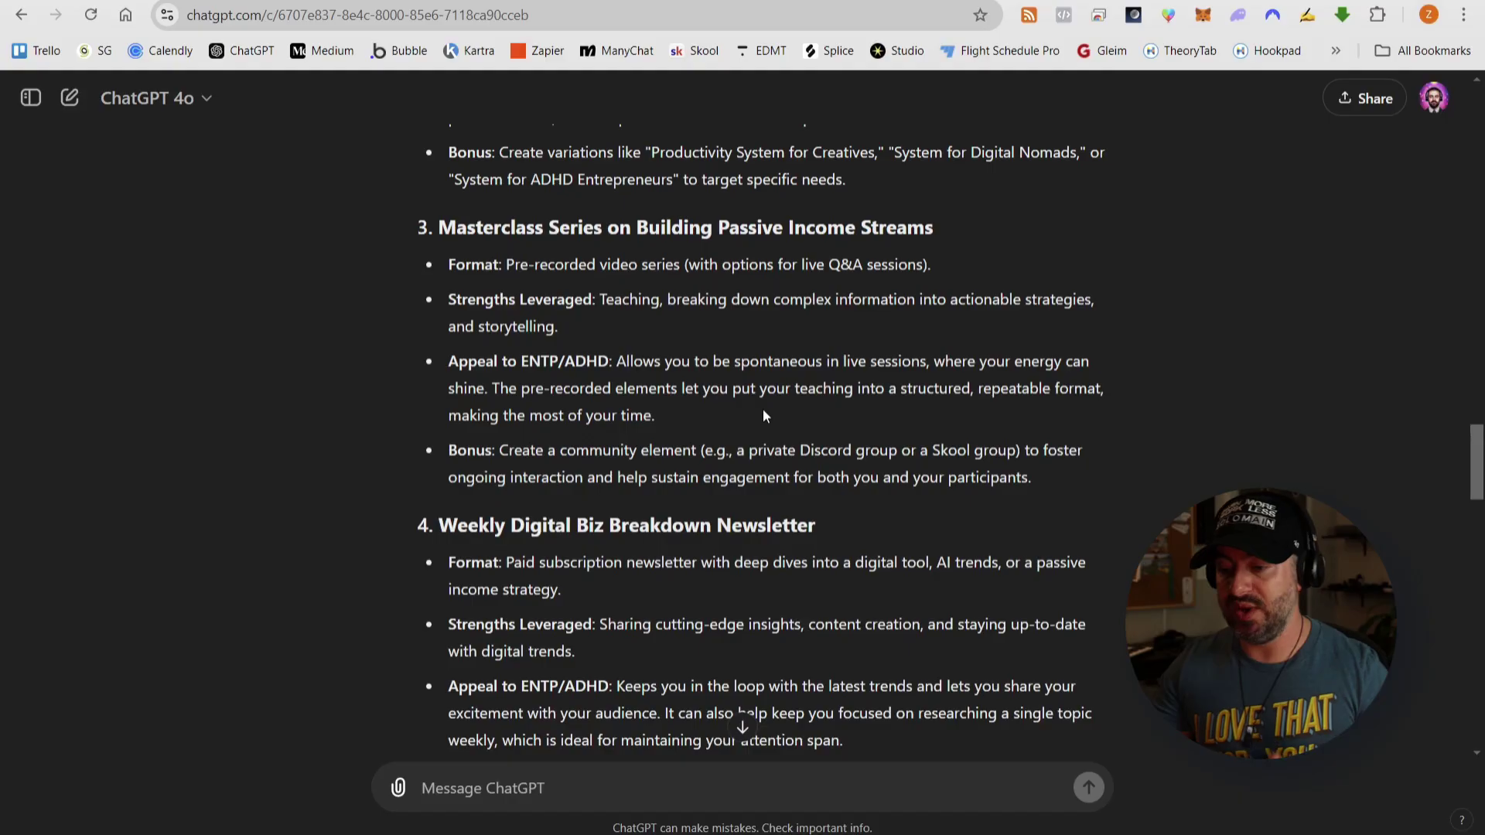
scroll(762, 408, "down", 3)
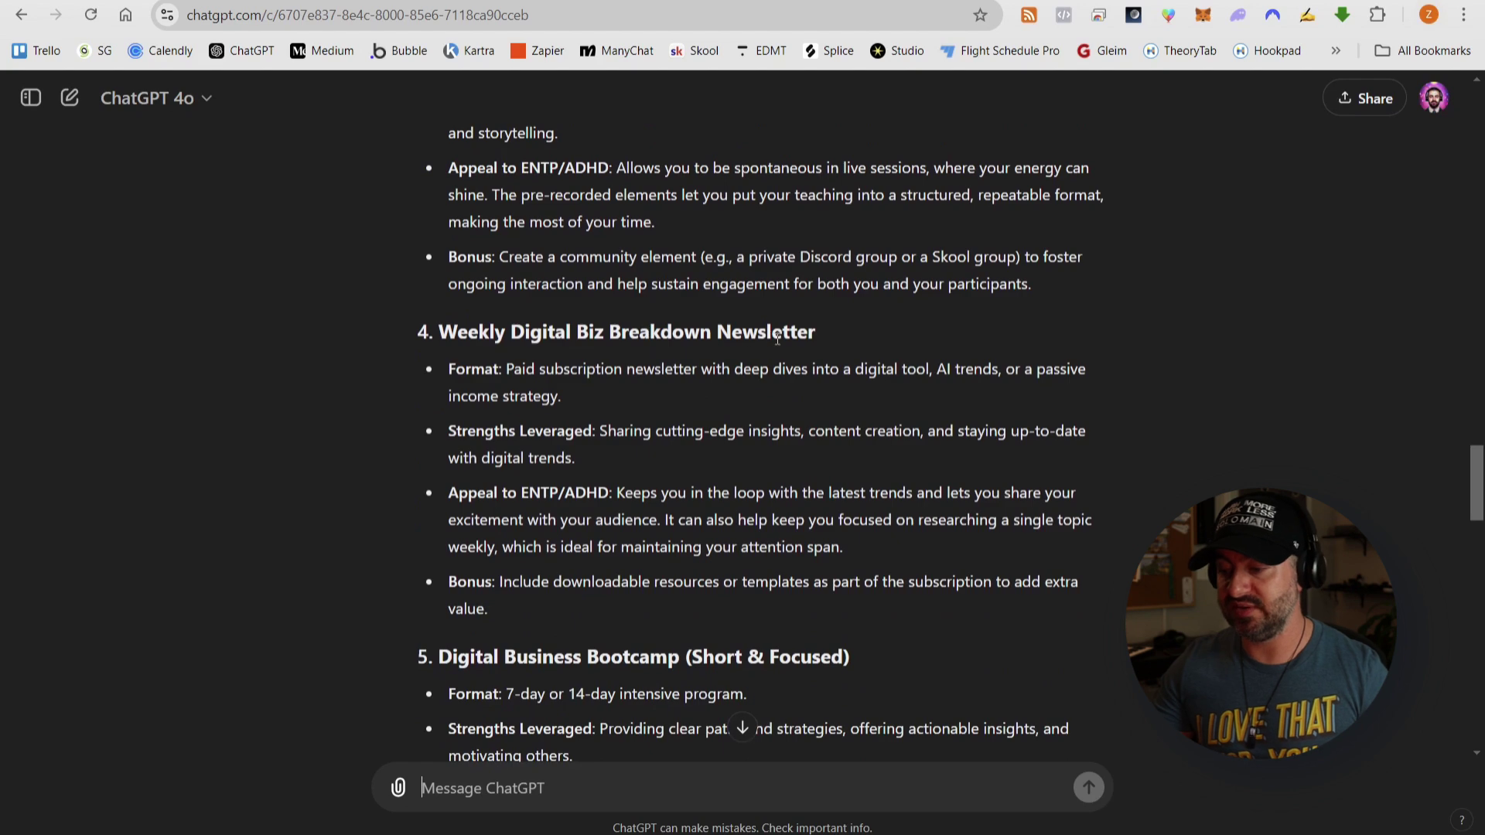
scroll(701, 375, "down", 1)
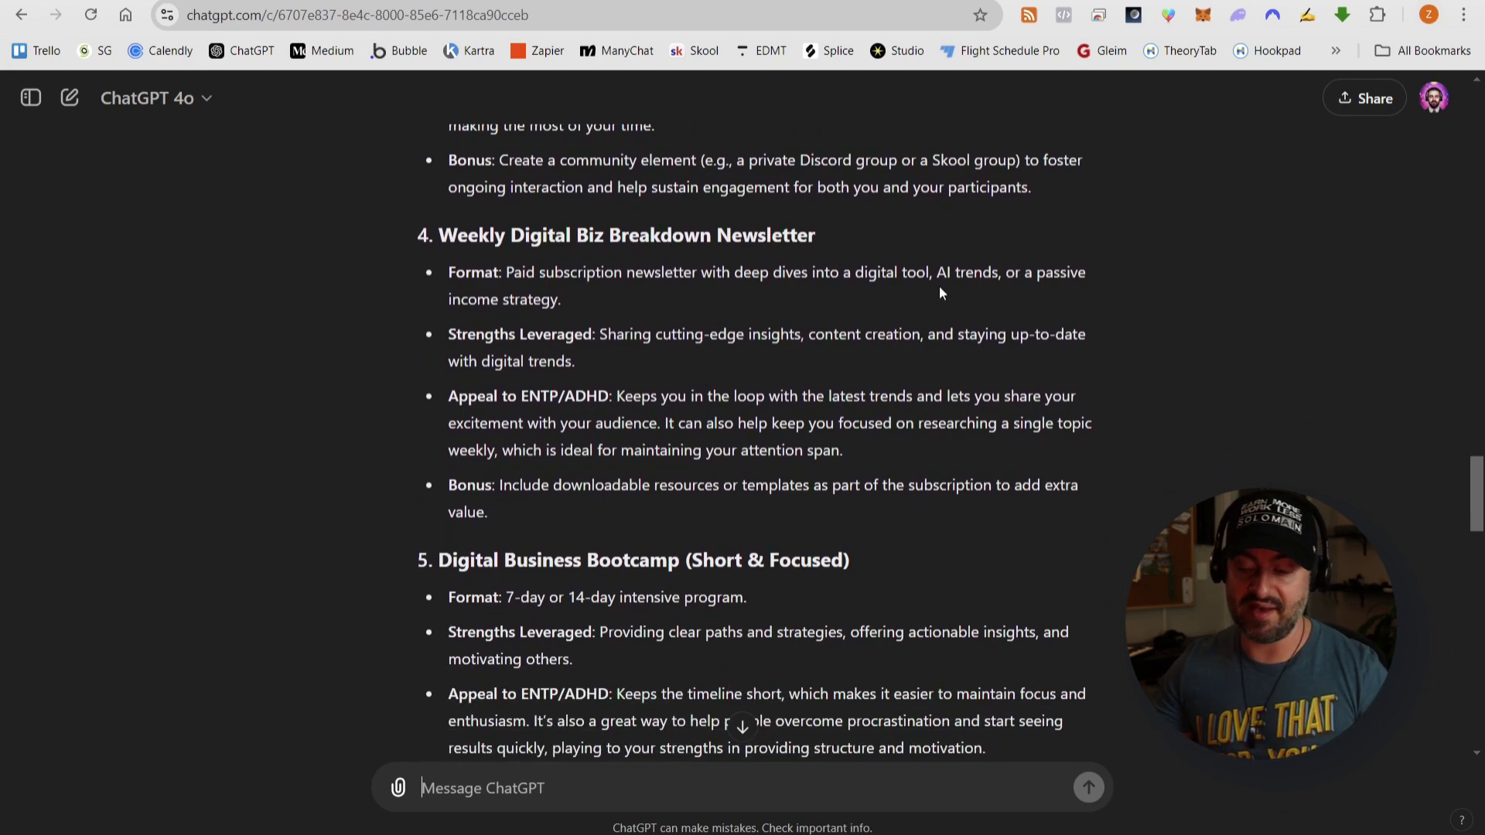
scroll(736, 311, "down", 3)
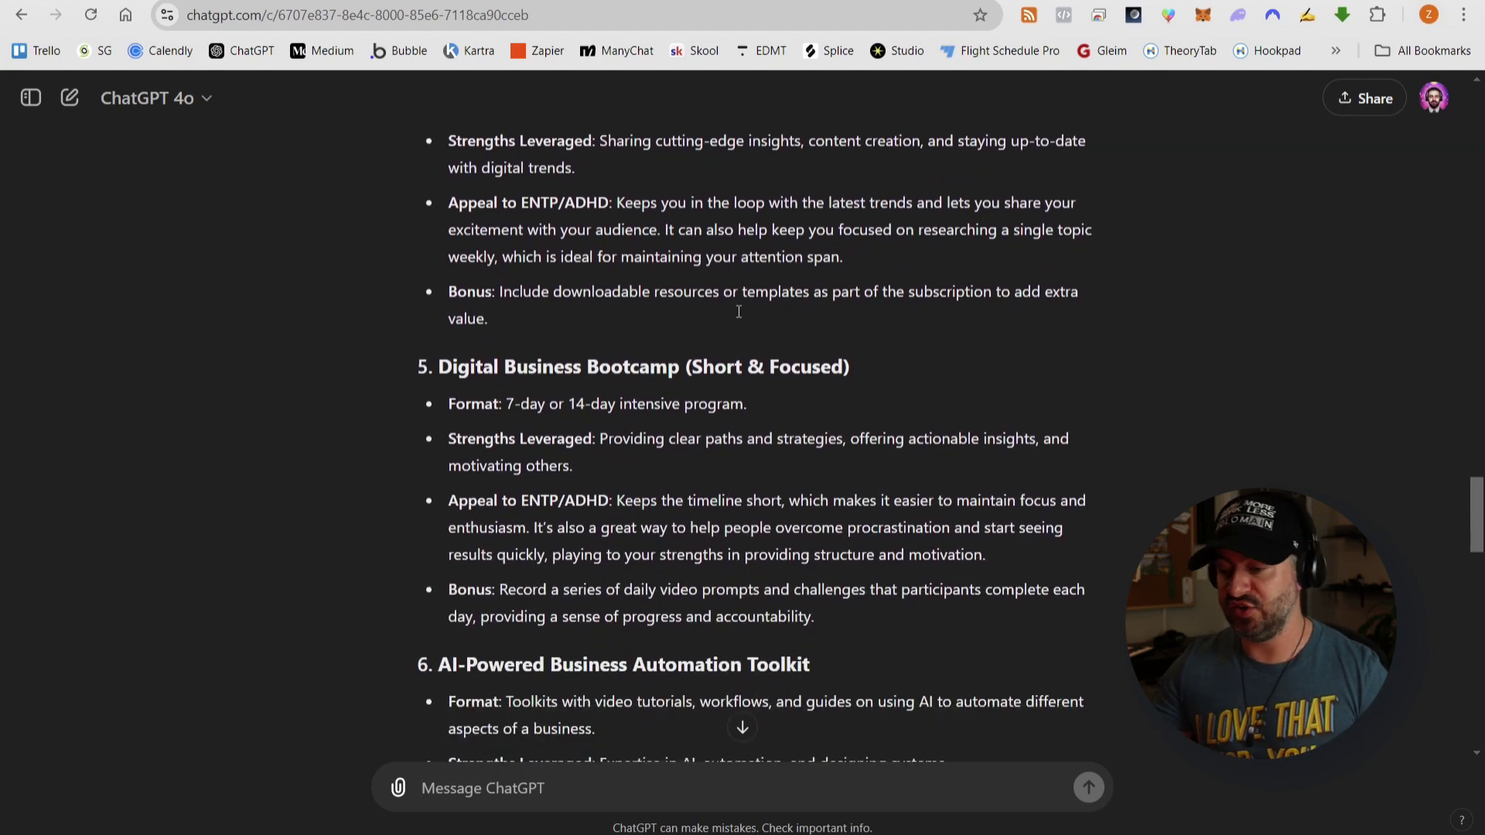
scroll(812, 374, "down", 1)
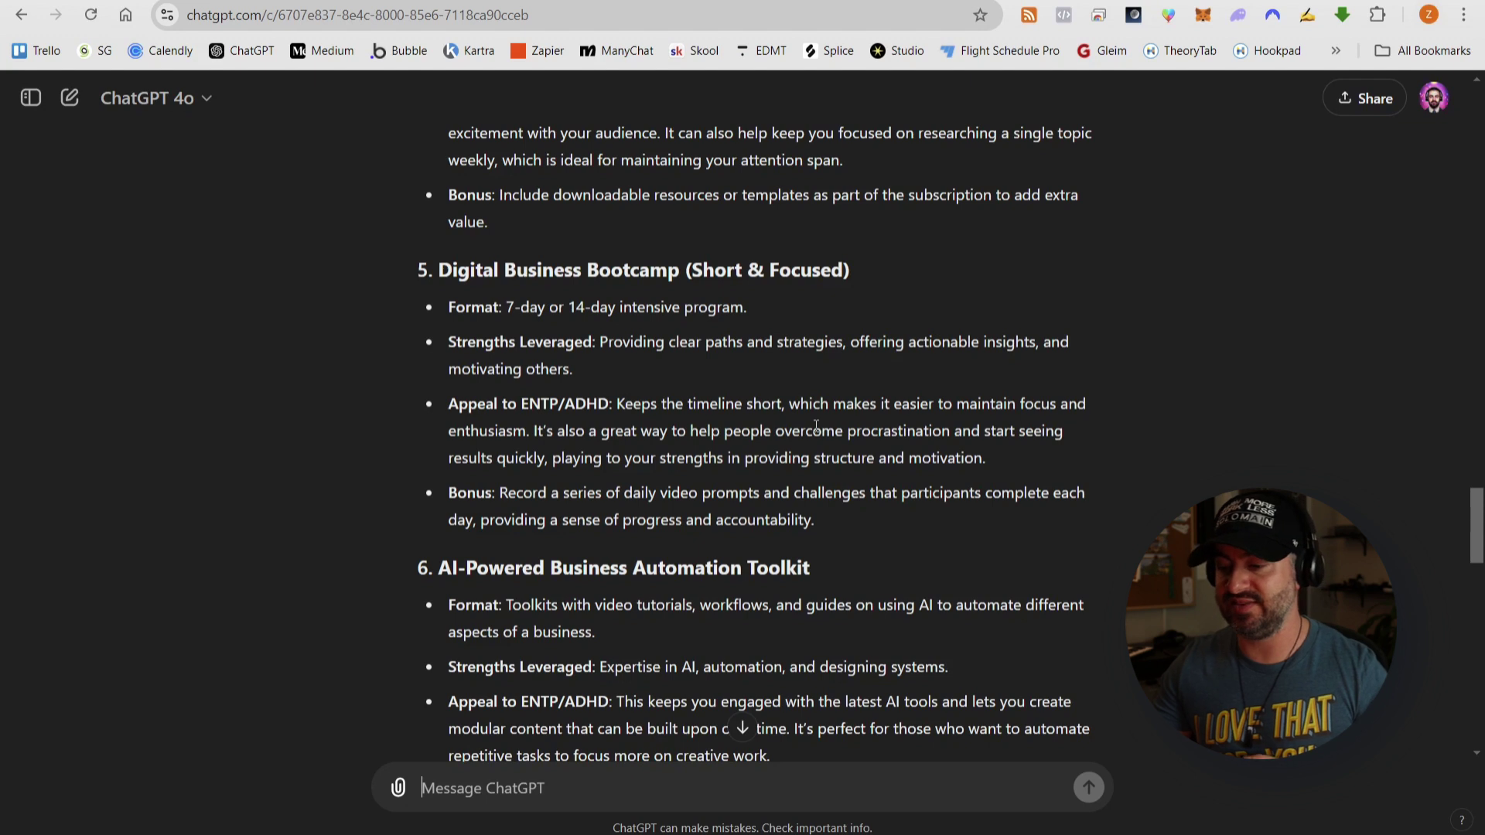
scroll(819, 427, "down", 1)
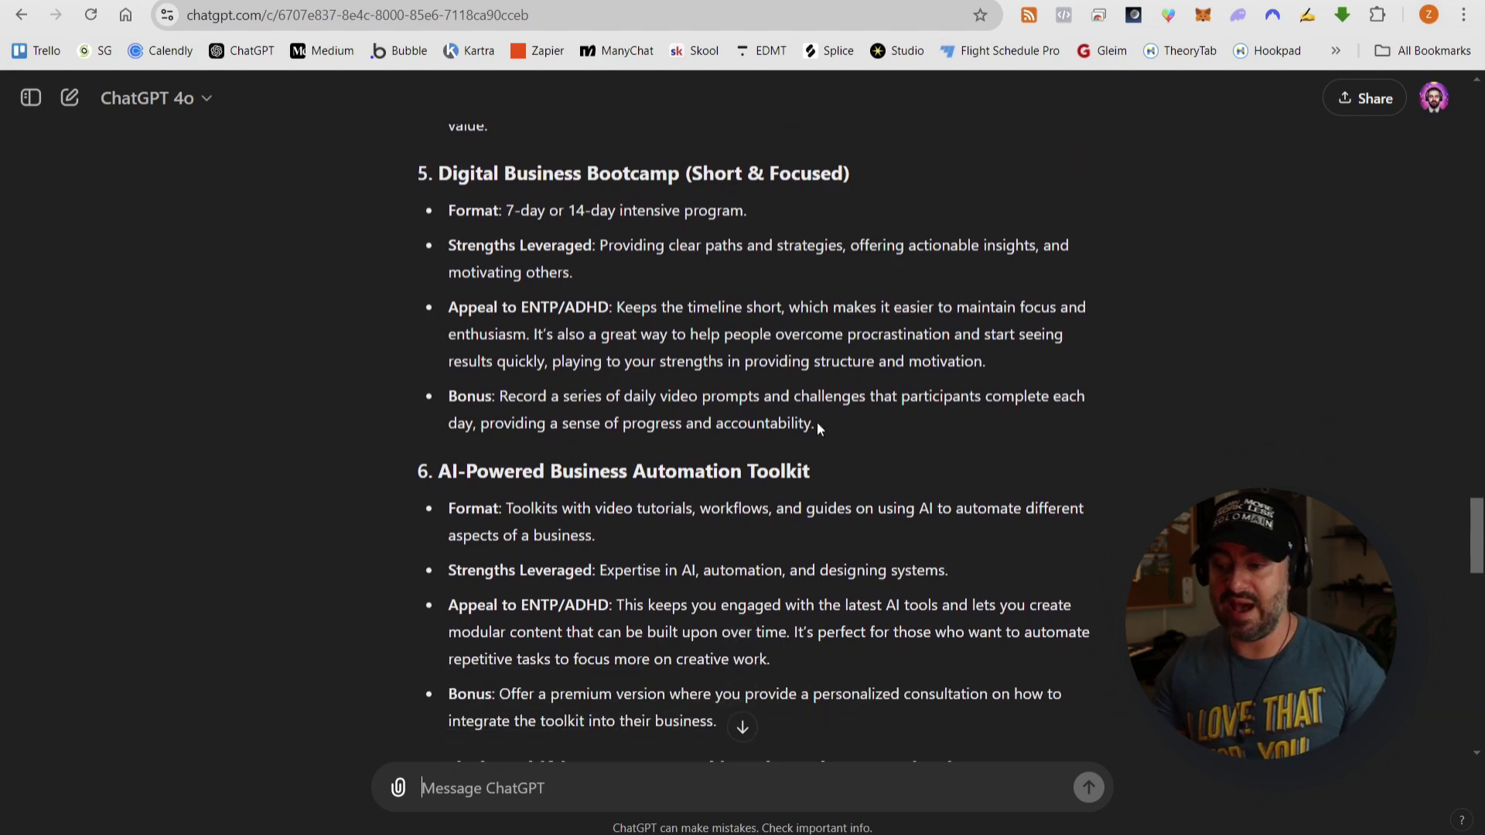
scroll(723, 410, "down", 1)
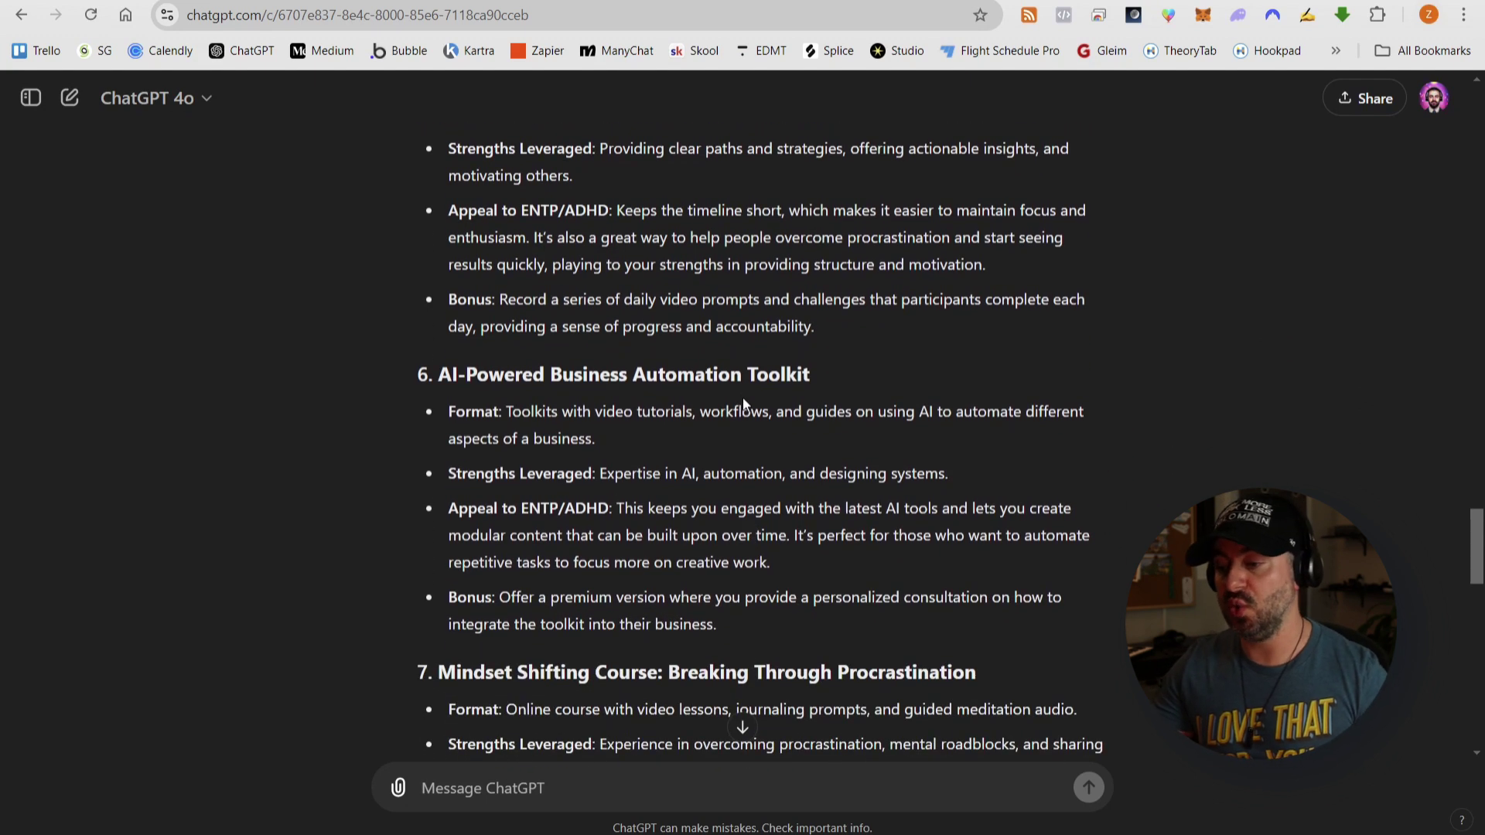
scroll(814, 408, "down", 4)
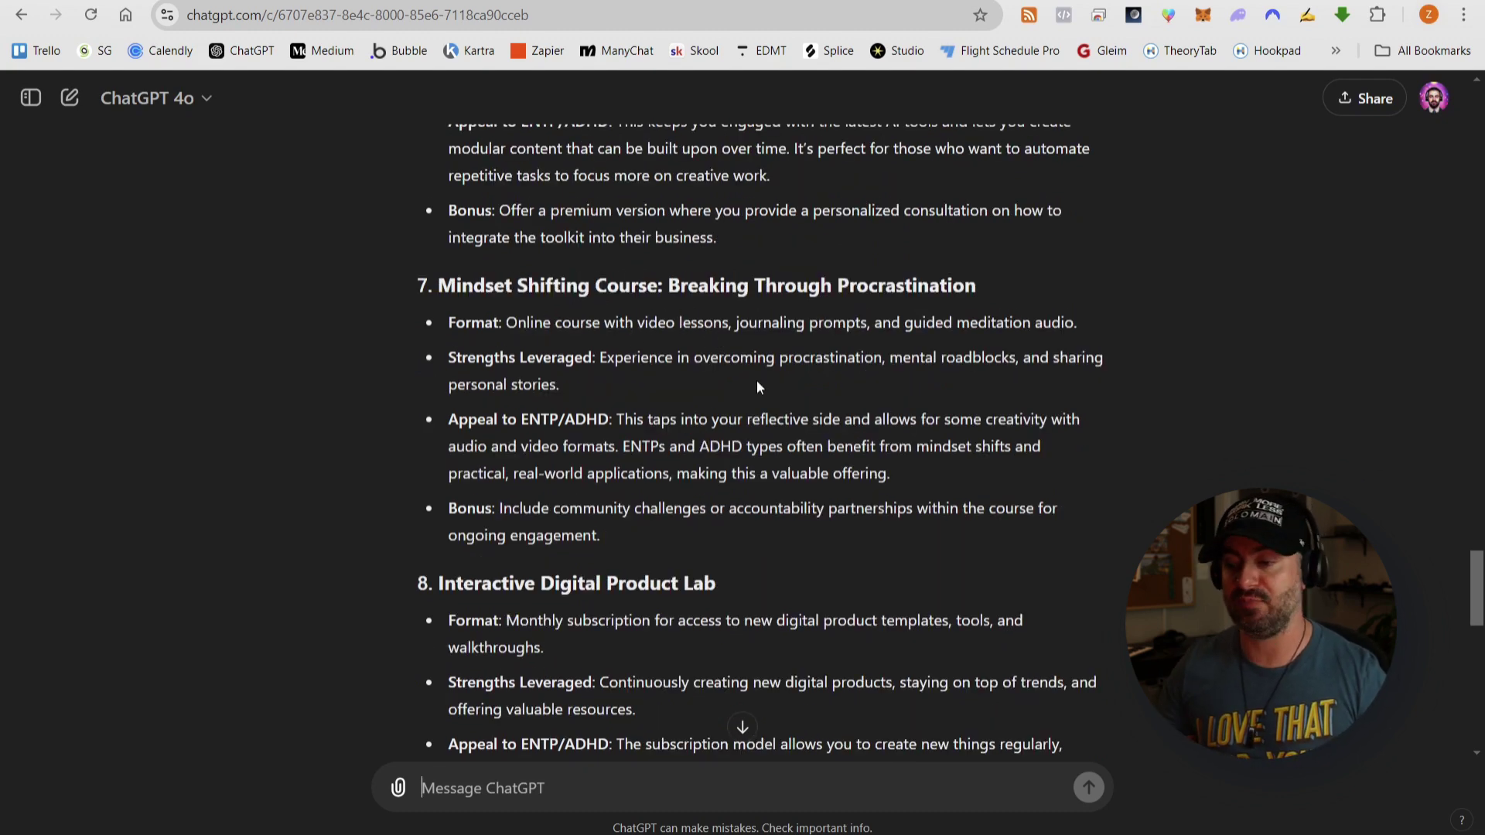
scroll(758, 387, "down", 2)
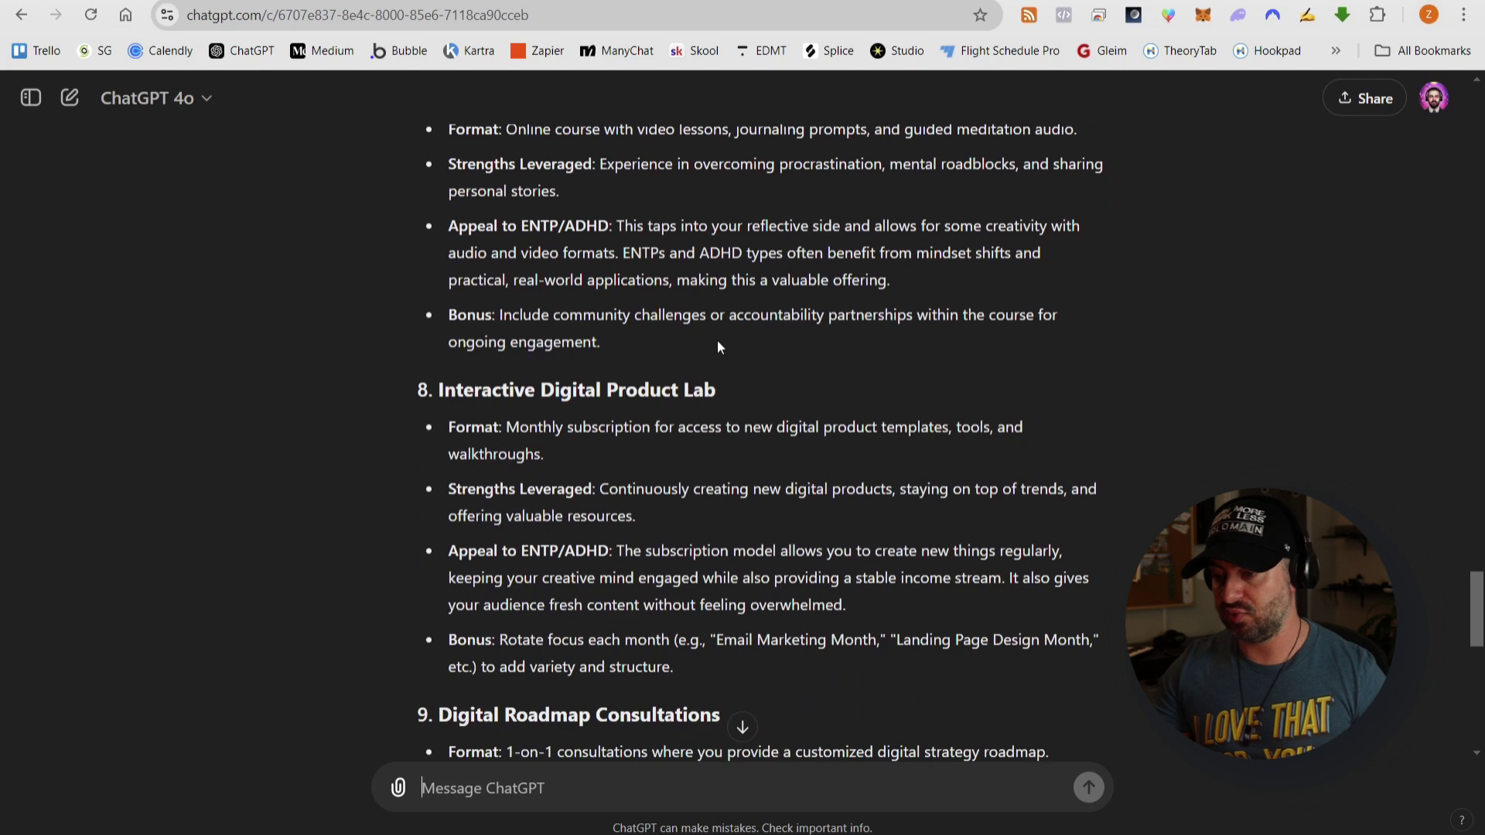
scroll(722, 352, "down", 5)
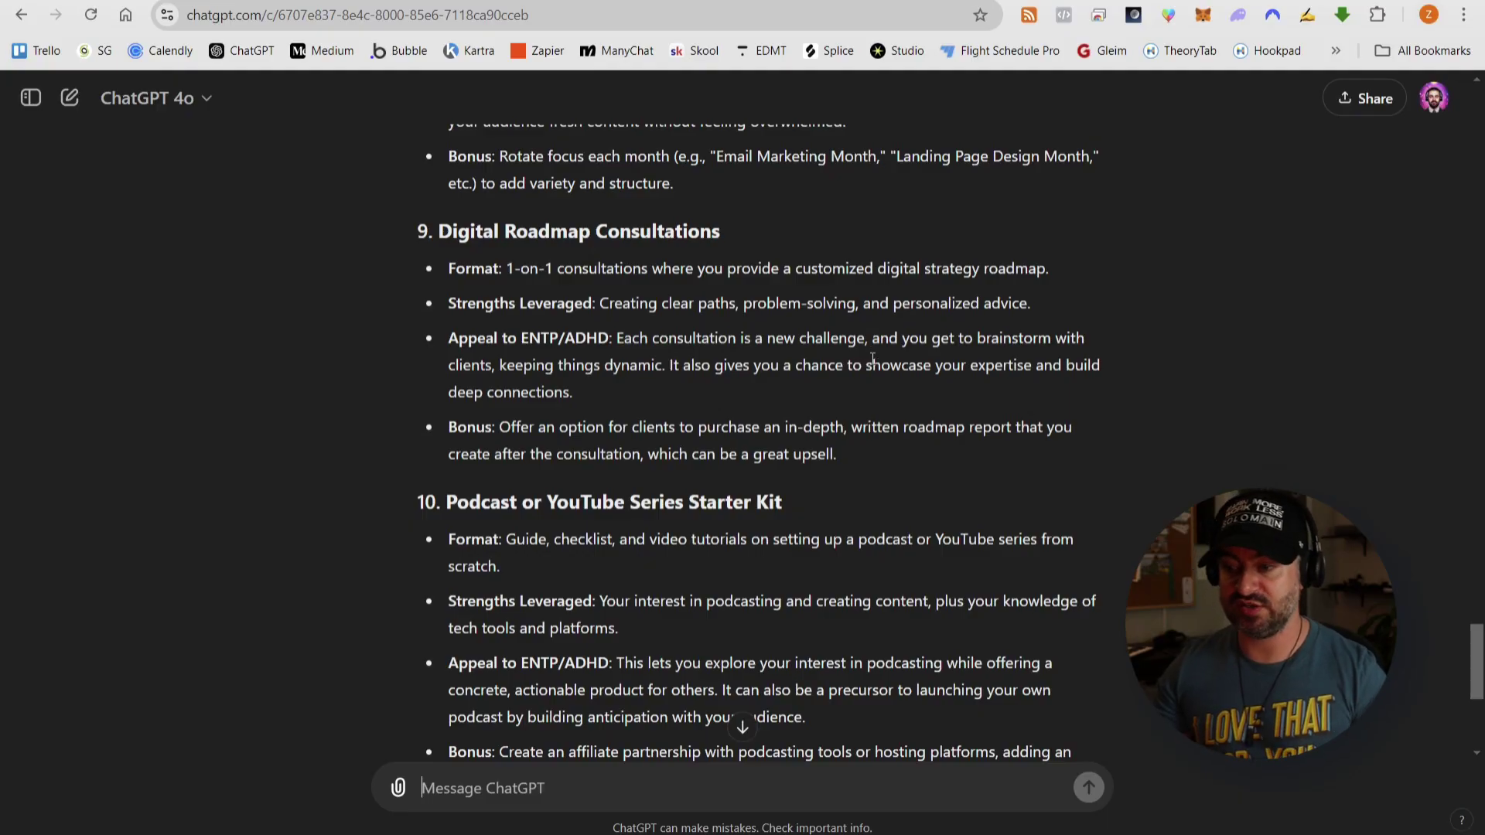
scroll(872, 358, "down", 3)
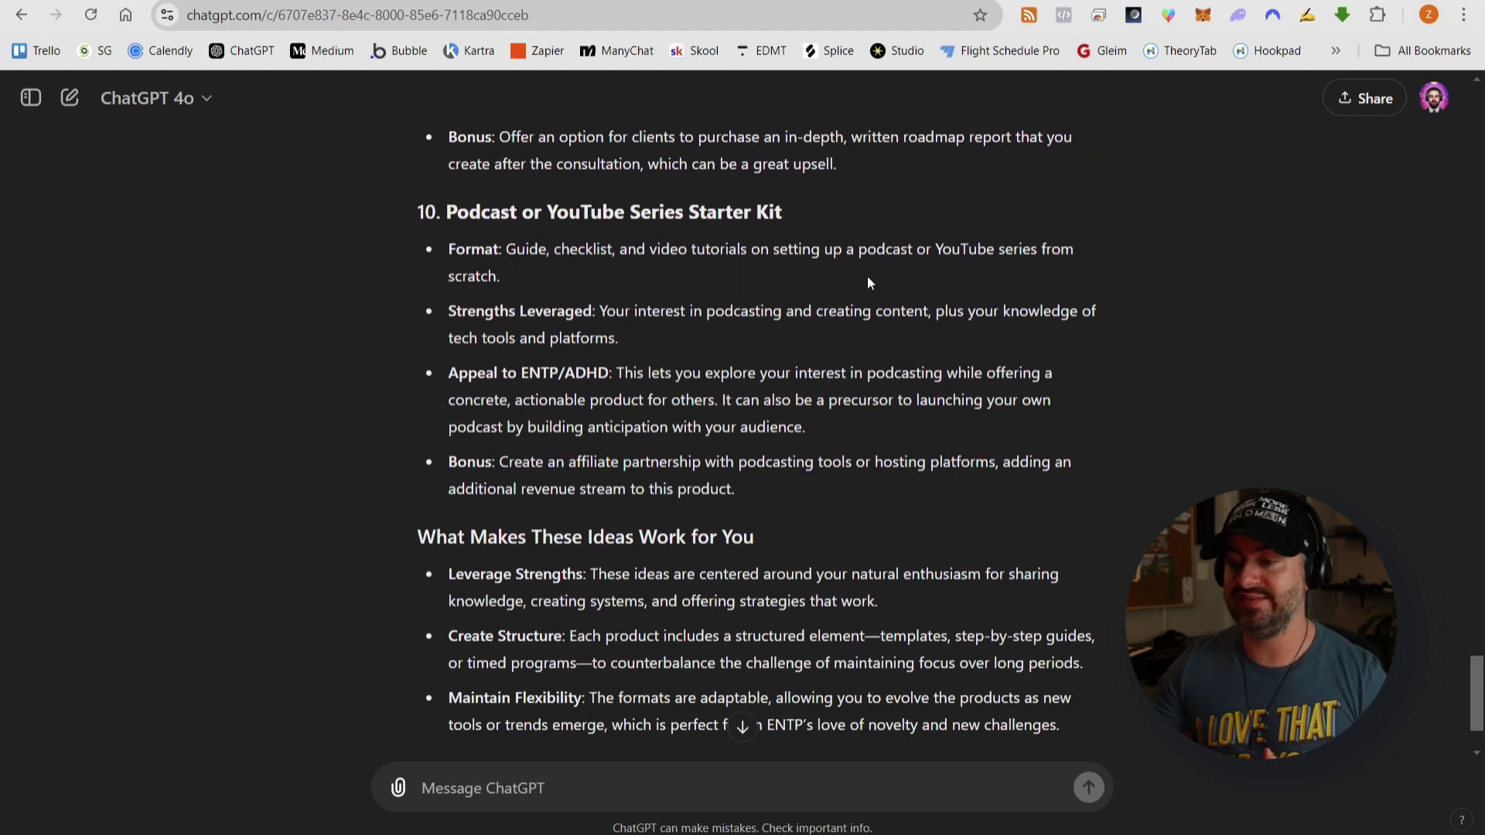
scroll(868, 277, "down", 2)
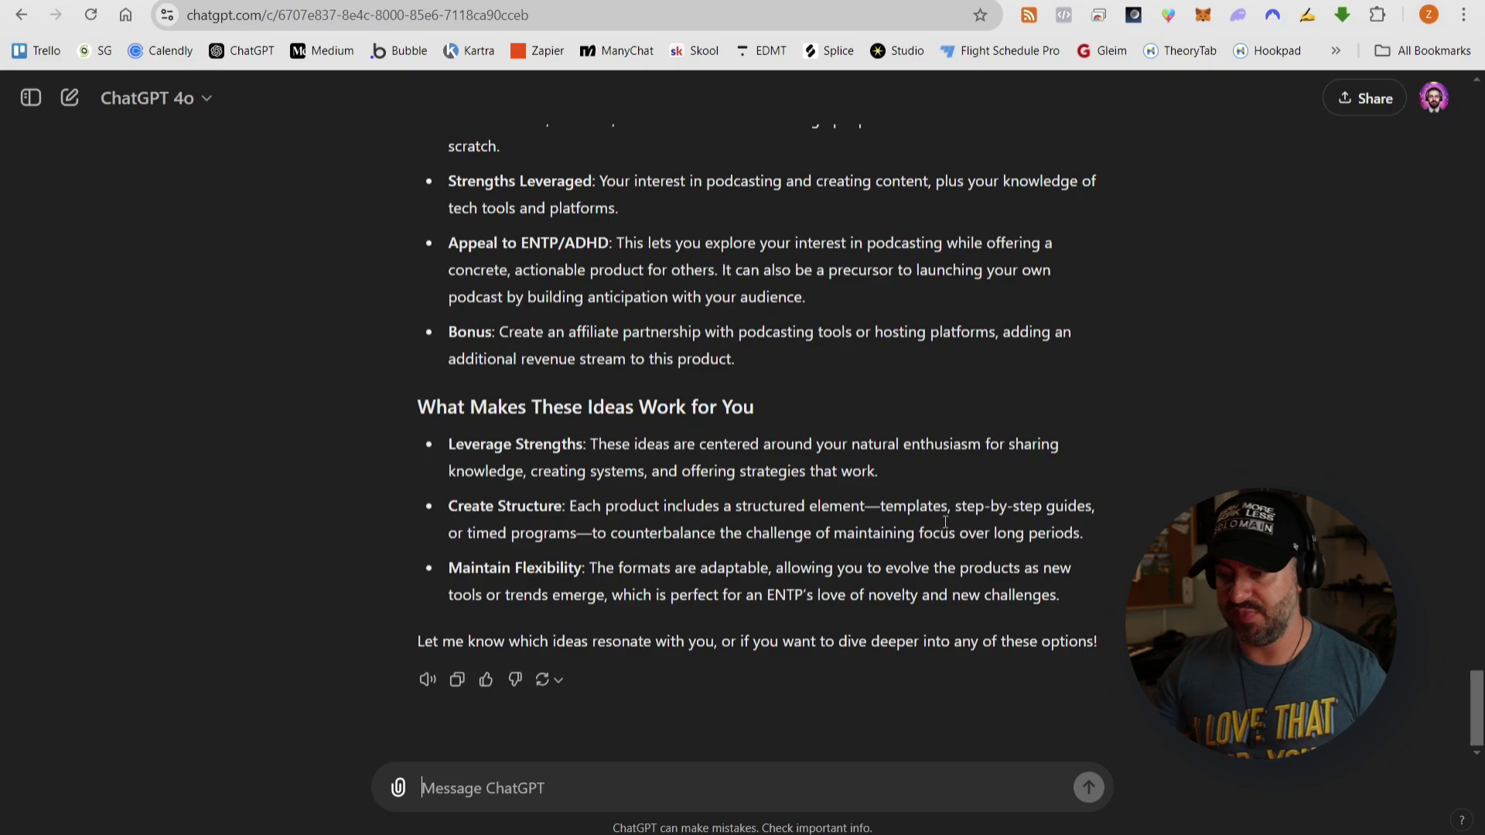
scroll(944, 522, "up", 20)
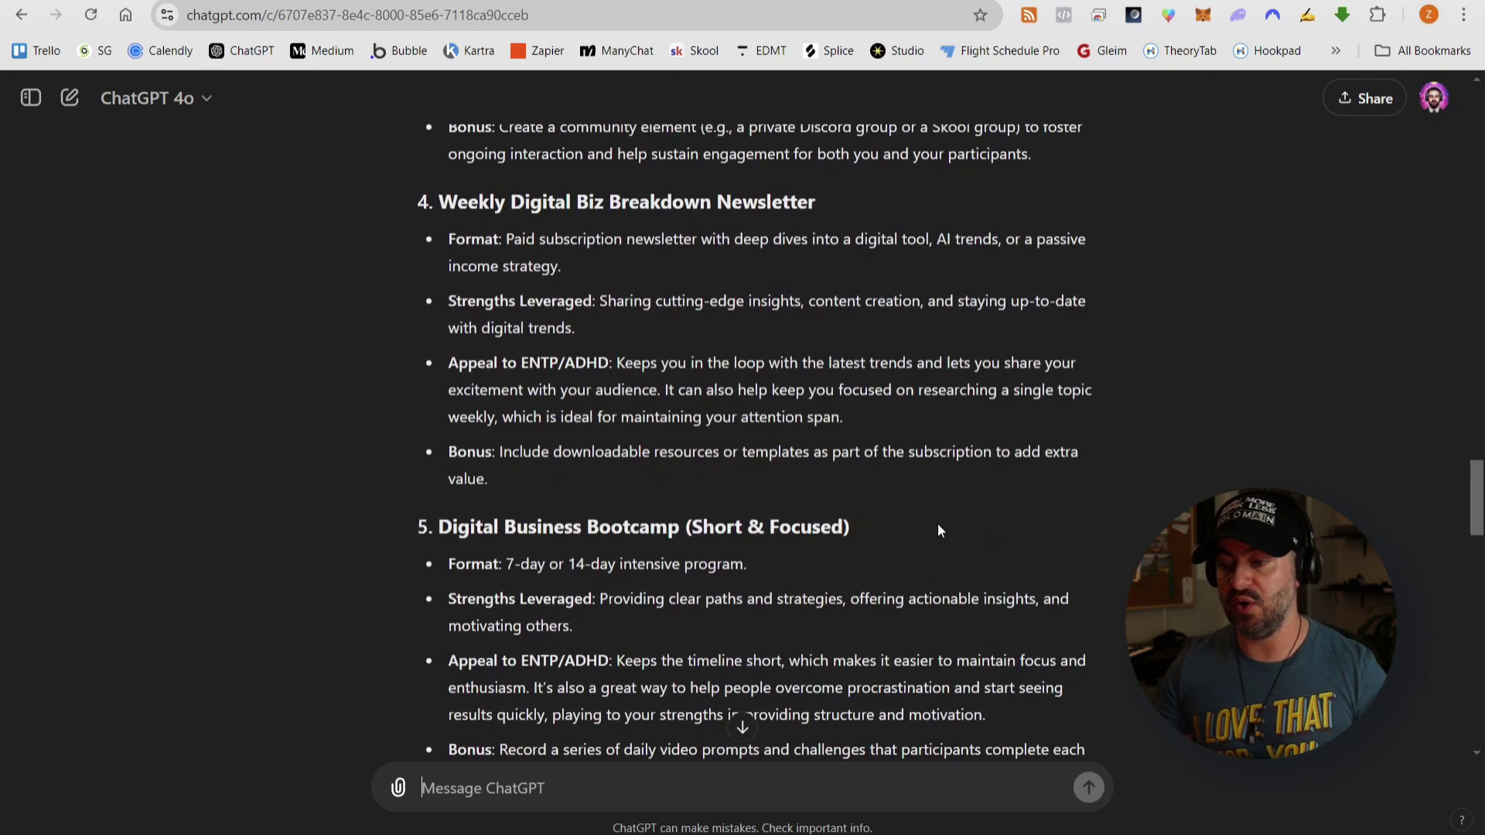
scroll(938, 523, "up", 15)
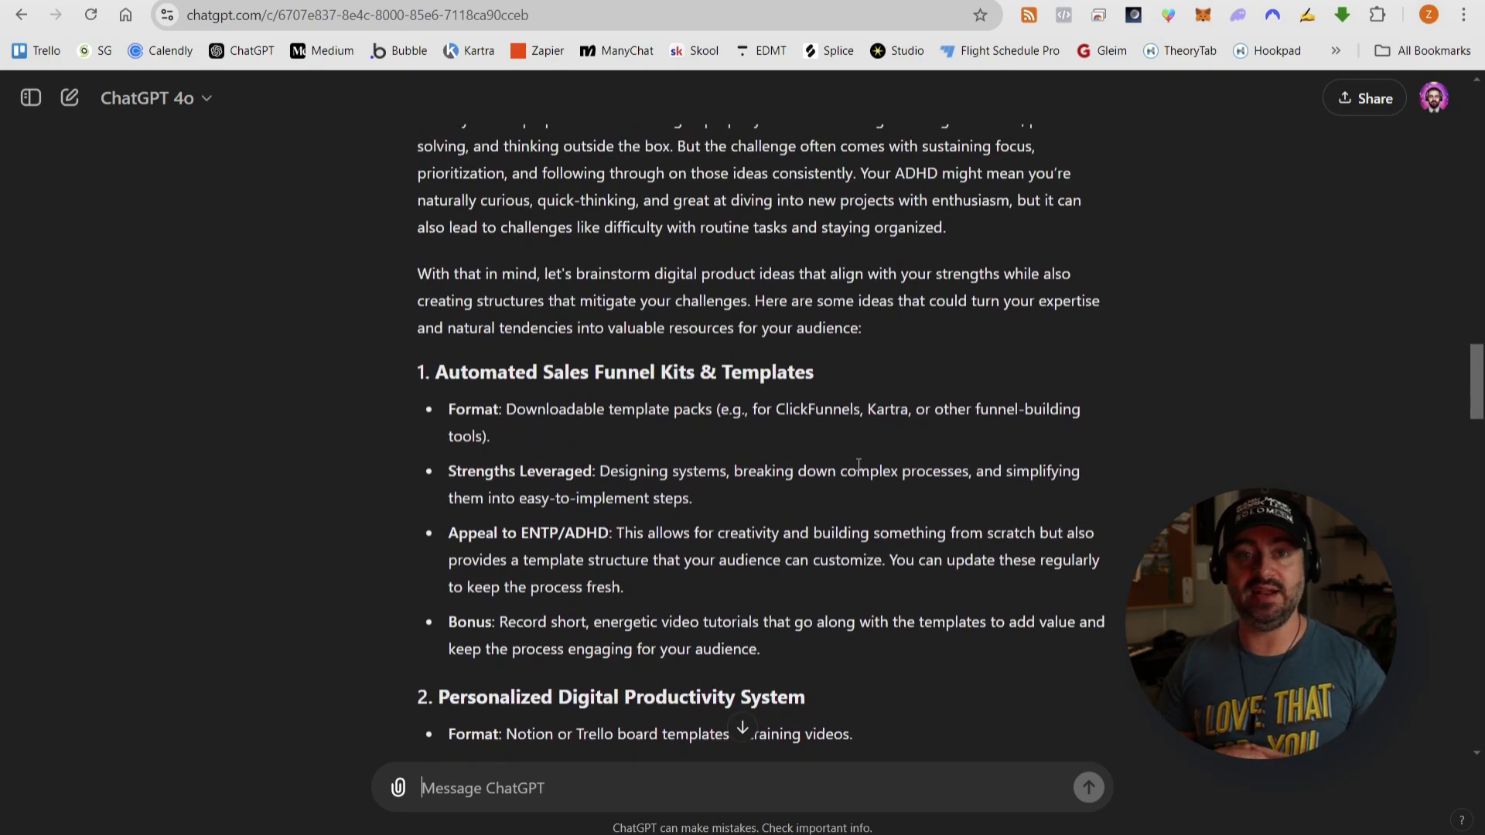
scroll(858, 464, "down", 1)
scroll(838, 466, "down", 1)
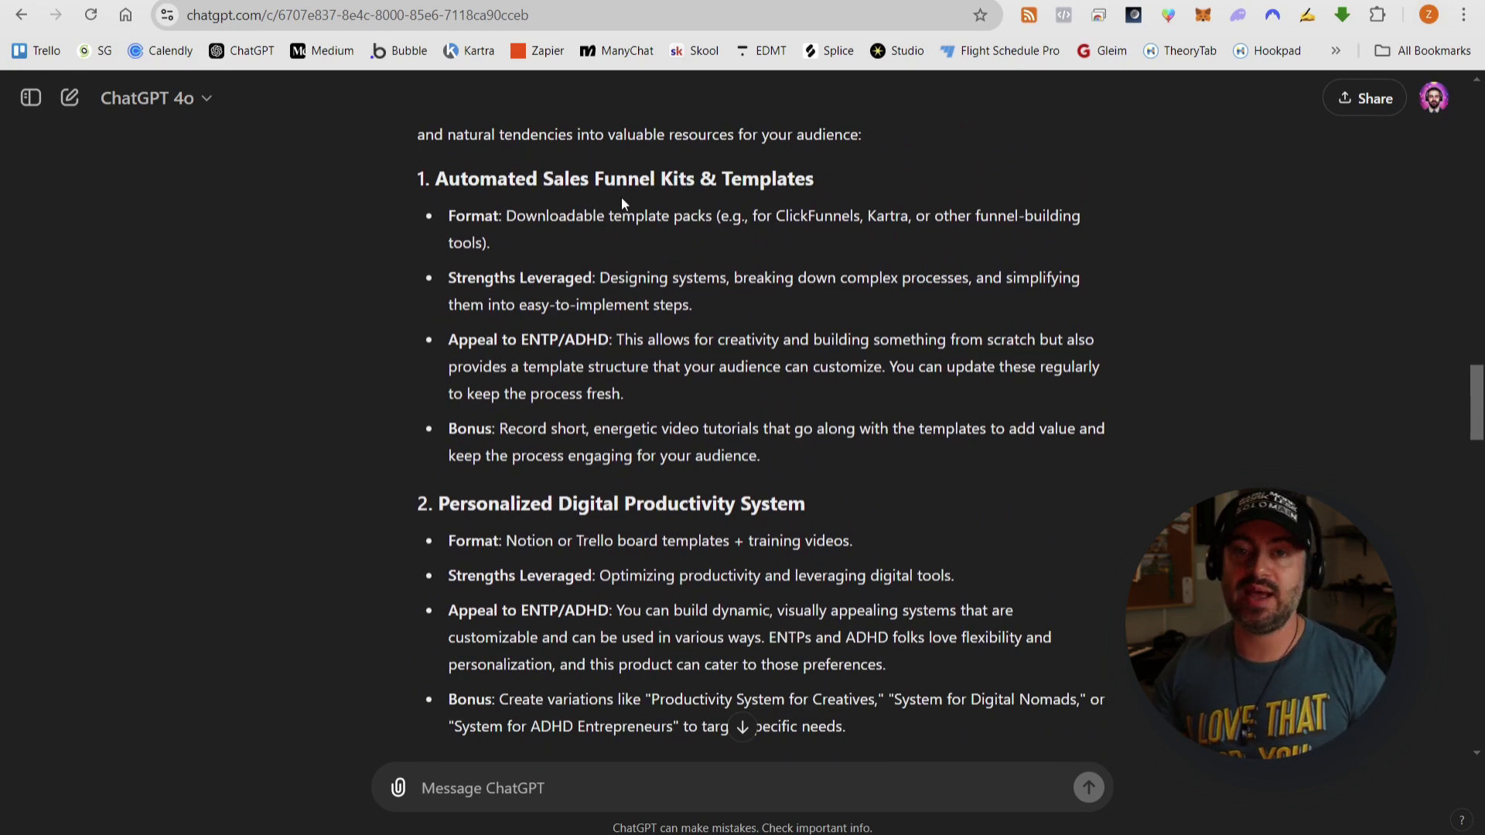
scroll(736, 218, "down", 2)
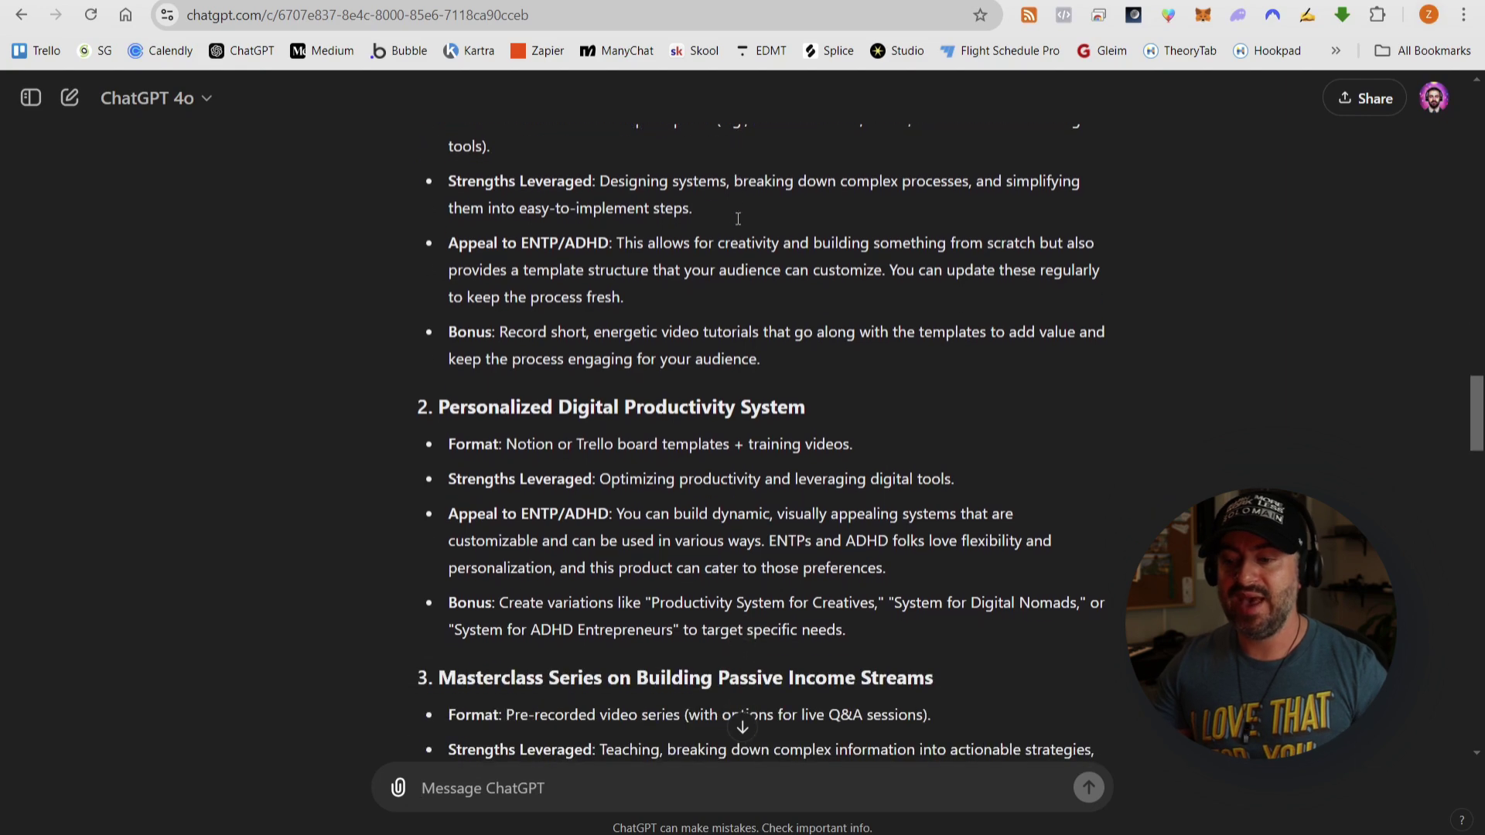
scroll(737, 217, "down", 1)
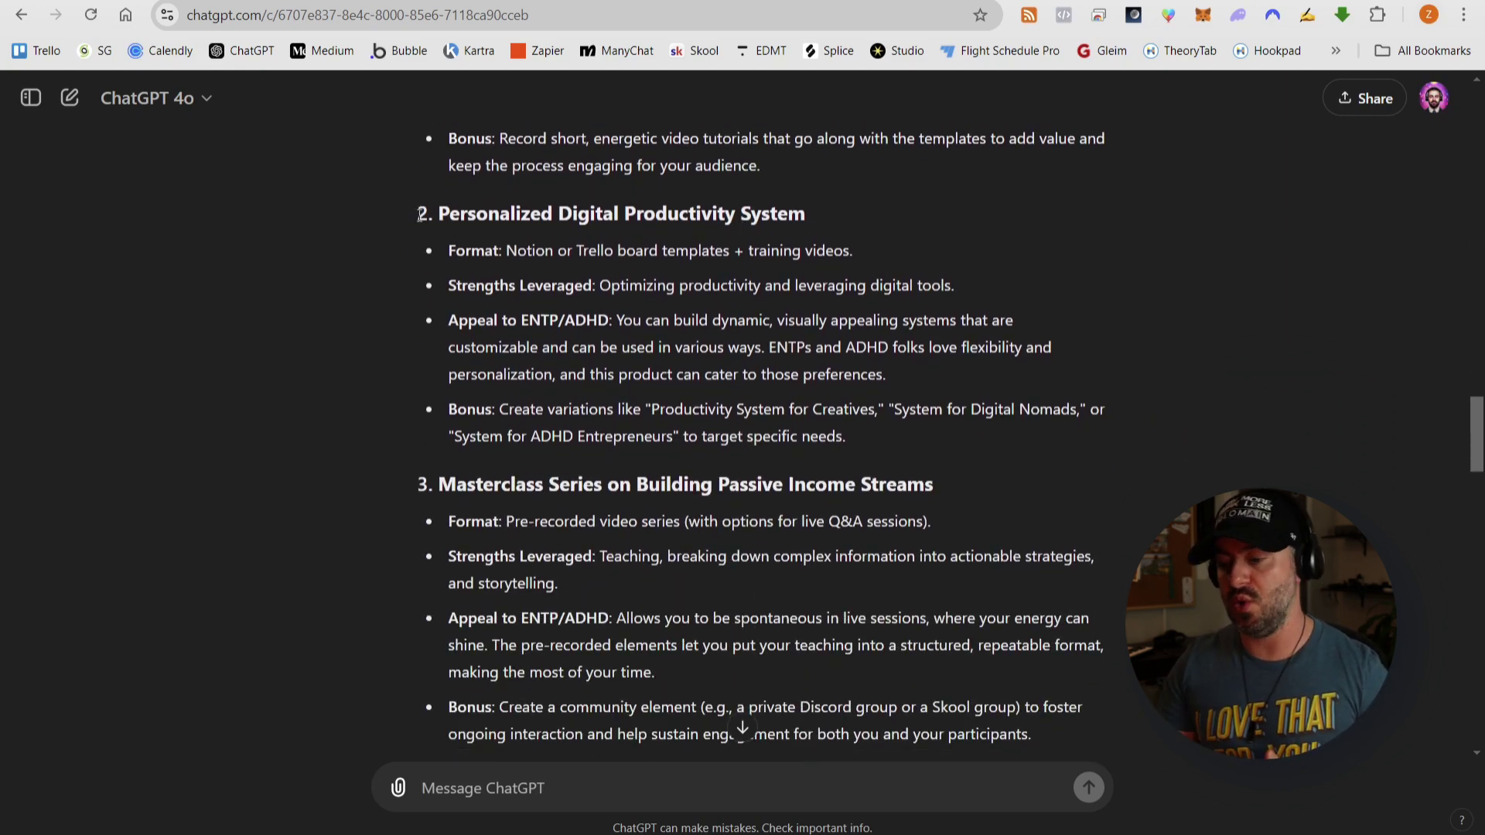
left_click_drag(419, 215, 813, 220)
scroll(813, 219, "down", 1)
- Begin a ChatGPT reply listing the chosen idea numbers '2, 3, 5, 9' while reviewing the ten ideas
left_click(502, 786)
type("2")
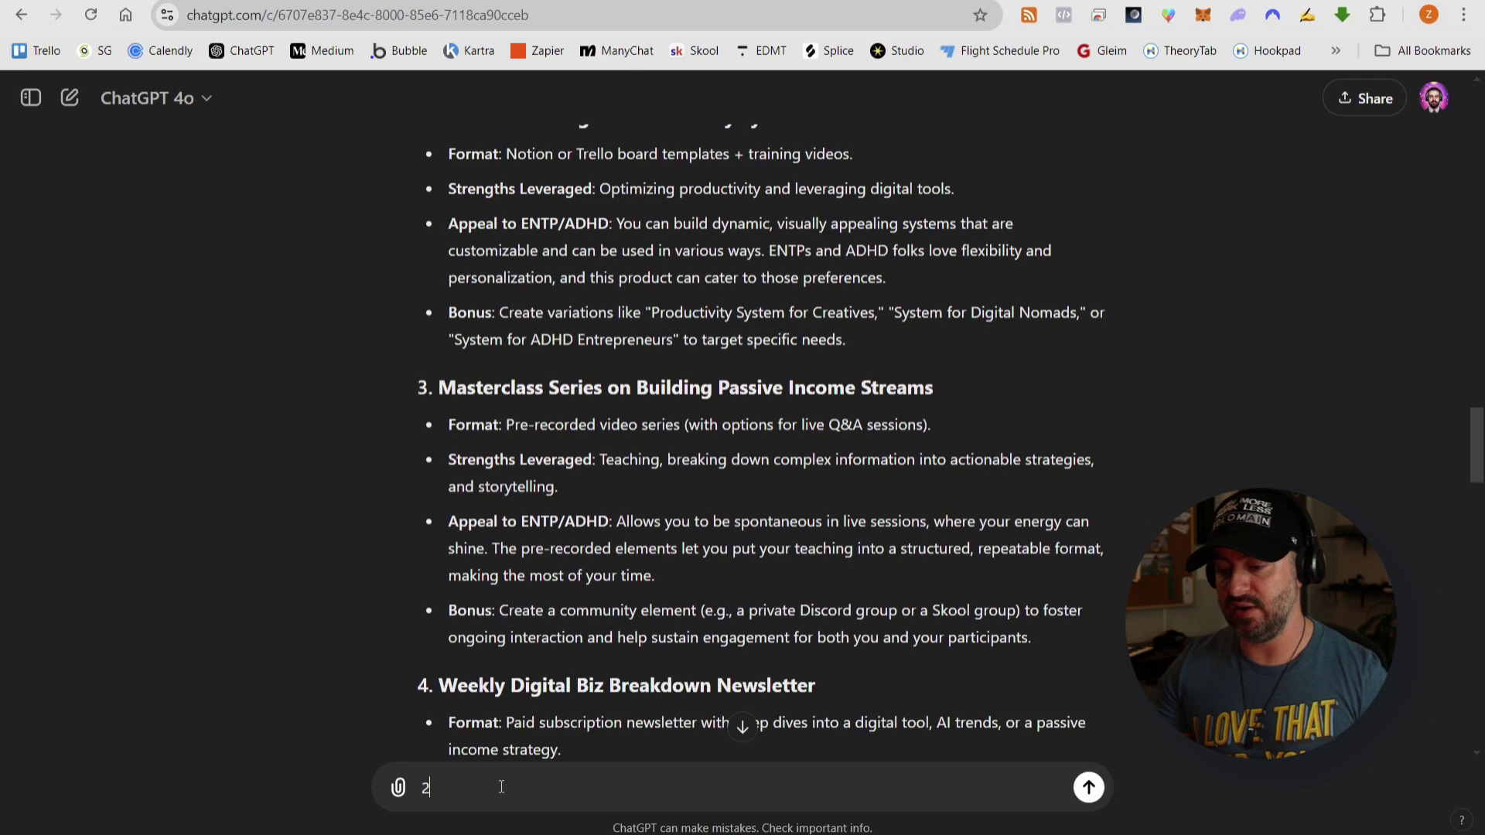
type(", 3, 5")
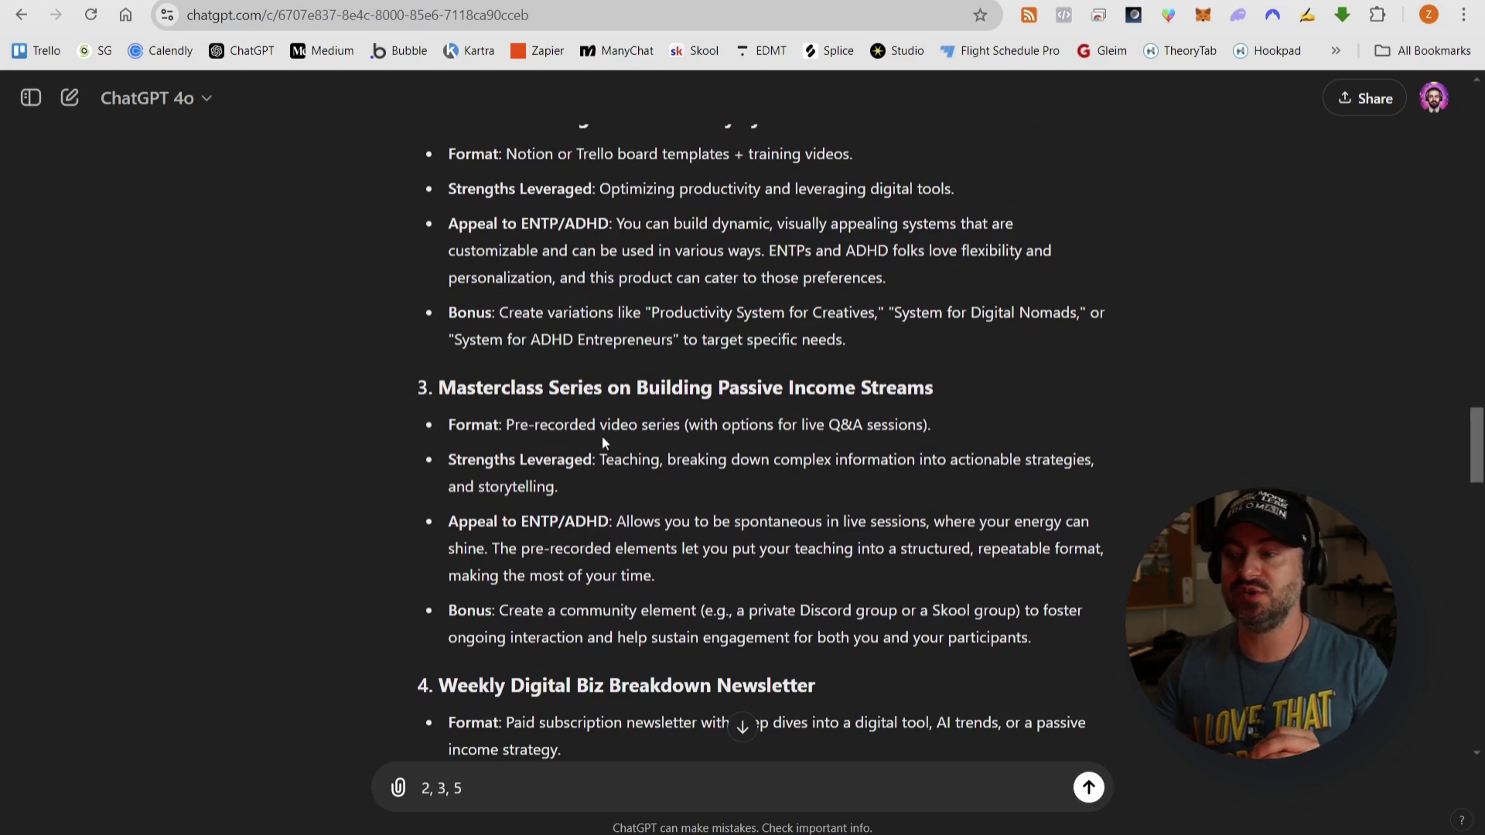
scroll(602, 435, "down", 10)
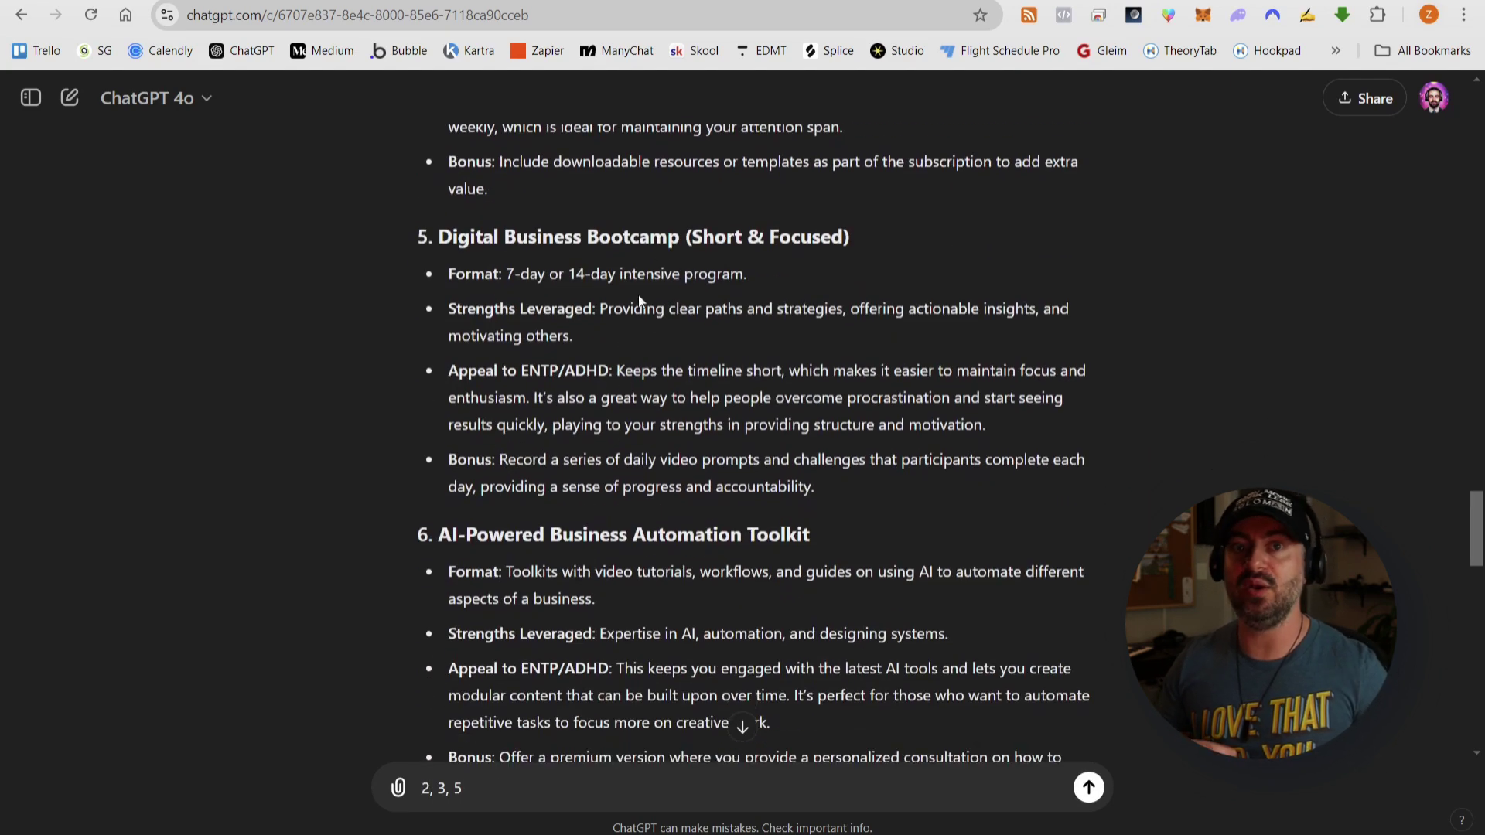
scroll(639, 300, "down", 4)
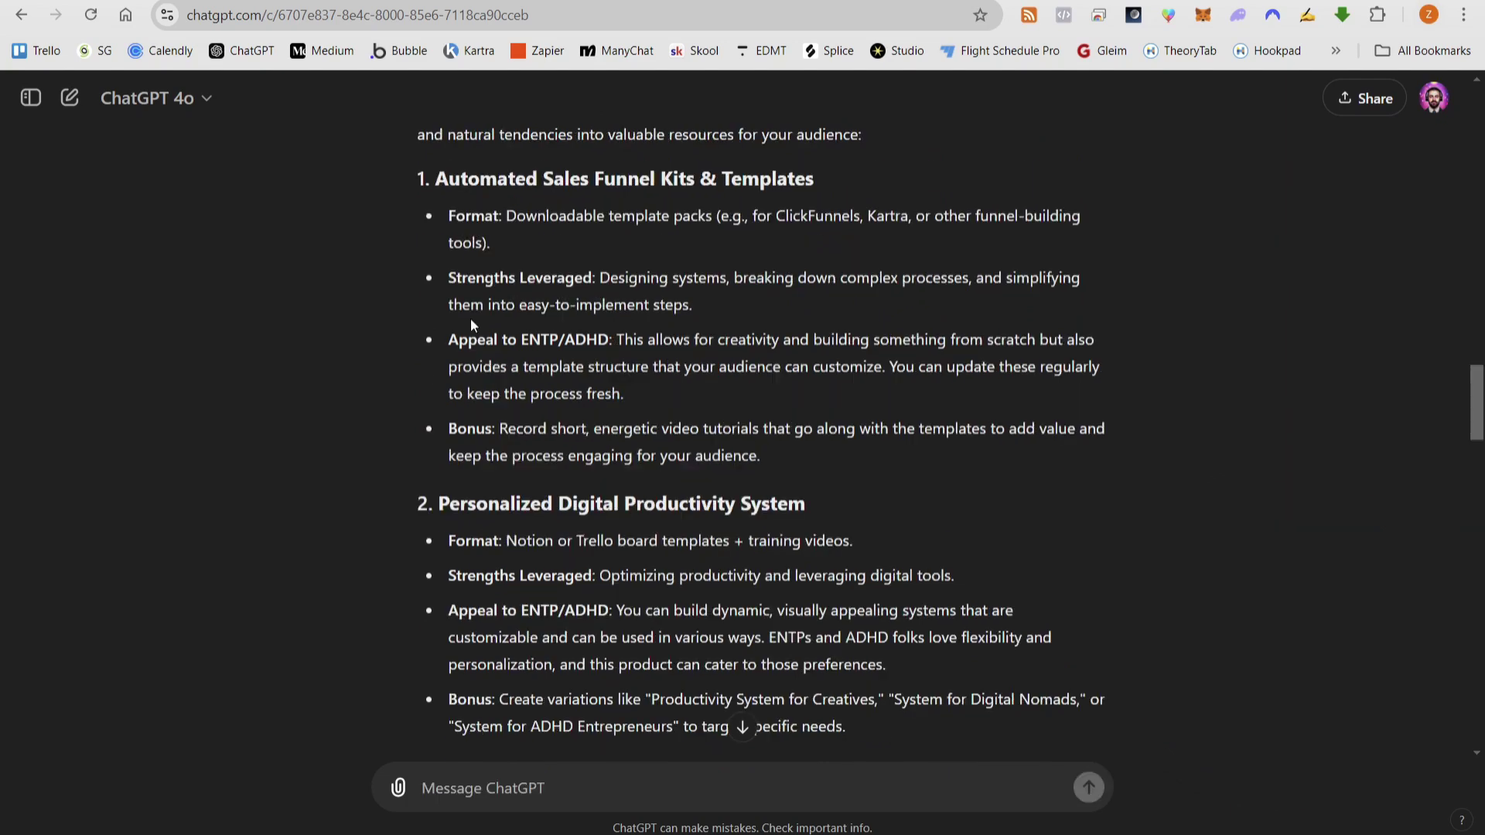
scroll(470, 318, "down", 4)
type("2, 3,")
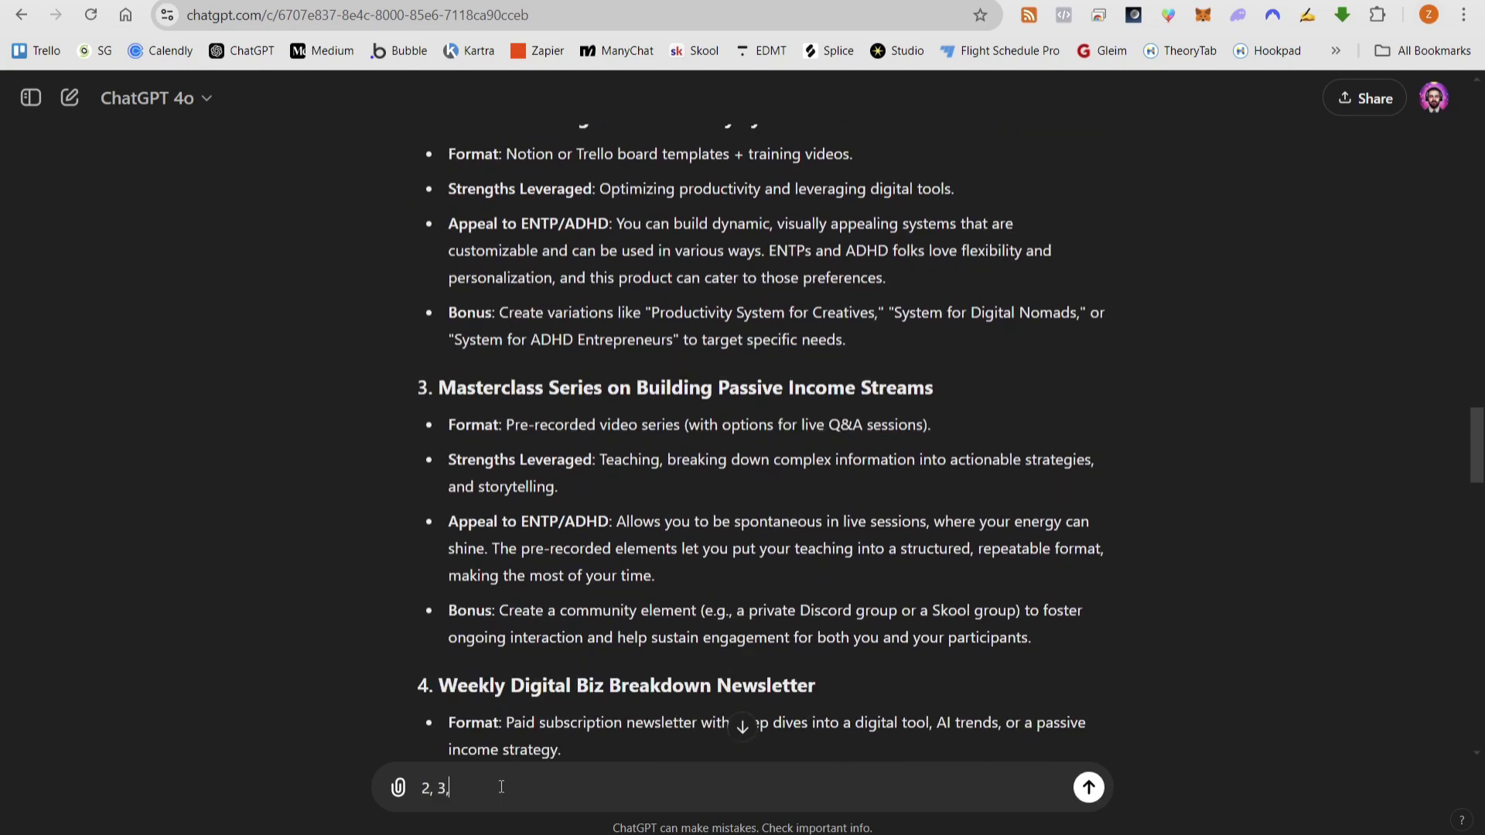
scroll(542, 756, "down", 13)
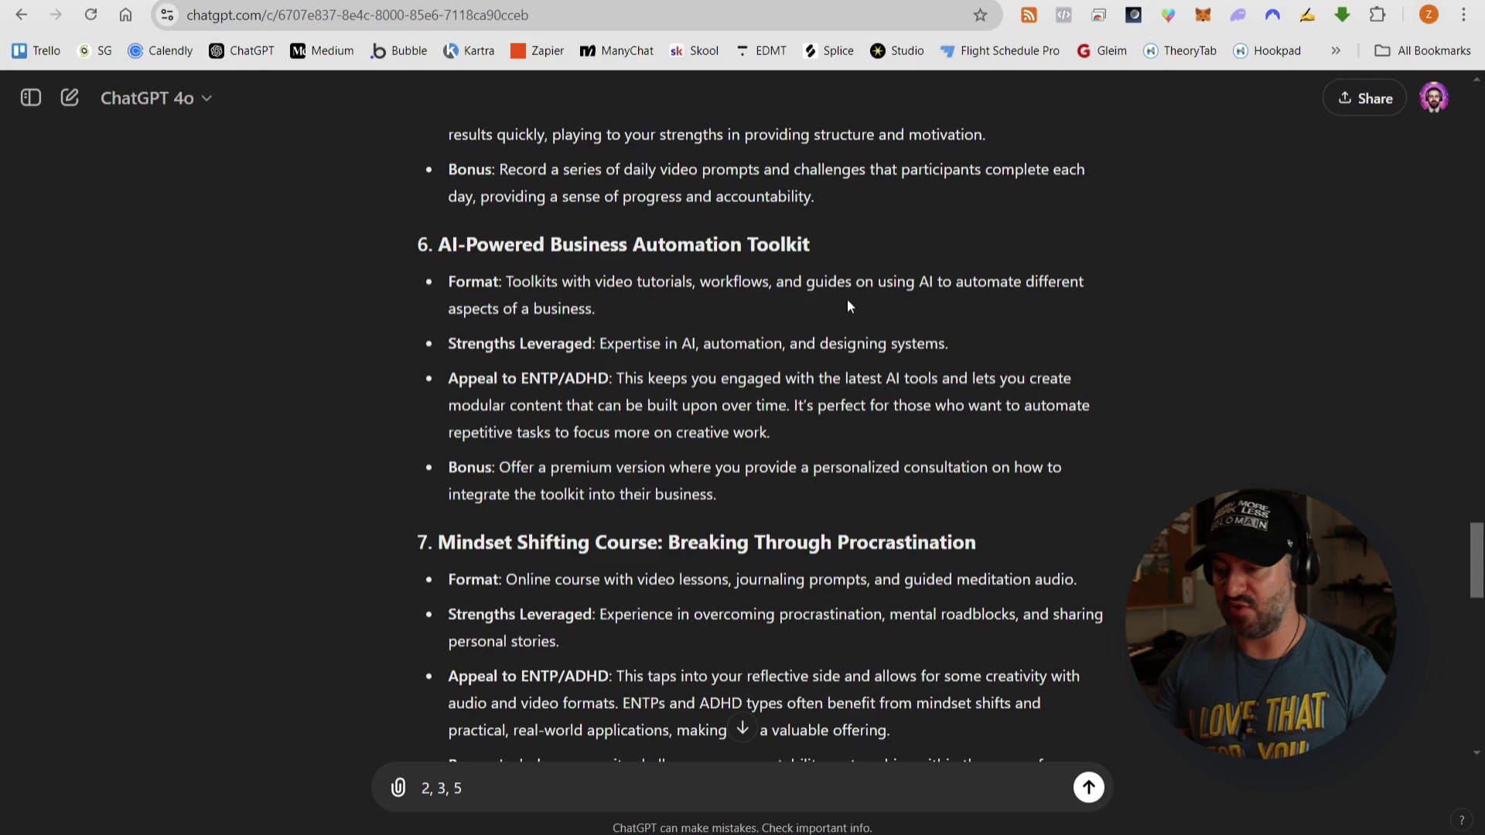
scroll(837, 350, "down", 1)
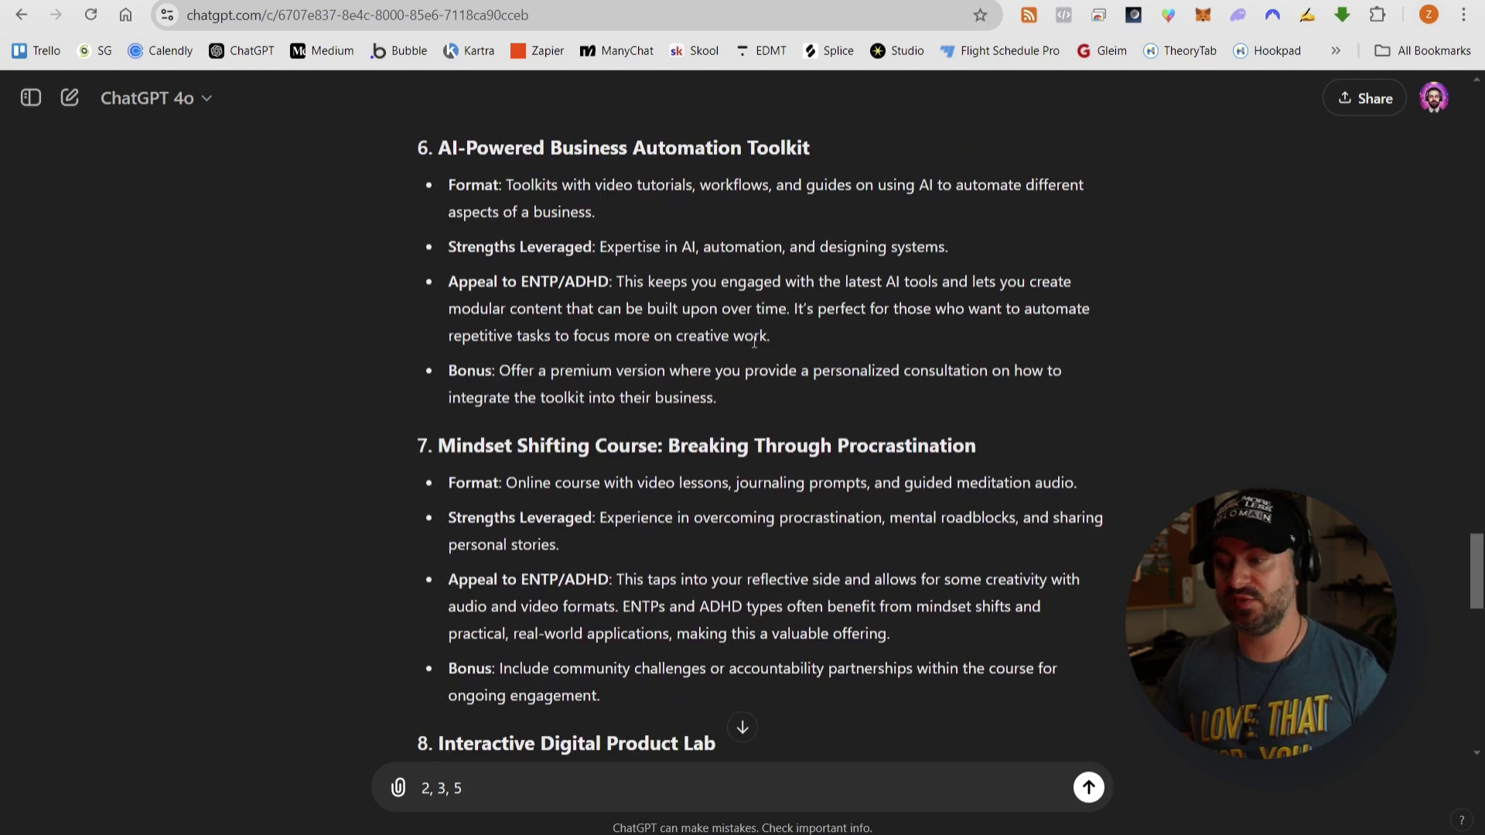
scroll(865, 223, "down", 9)
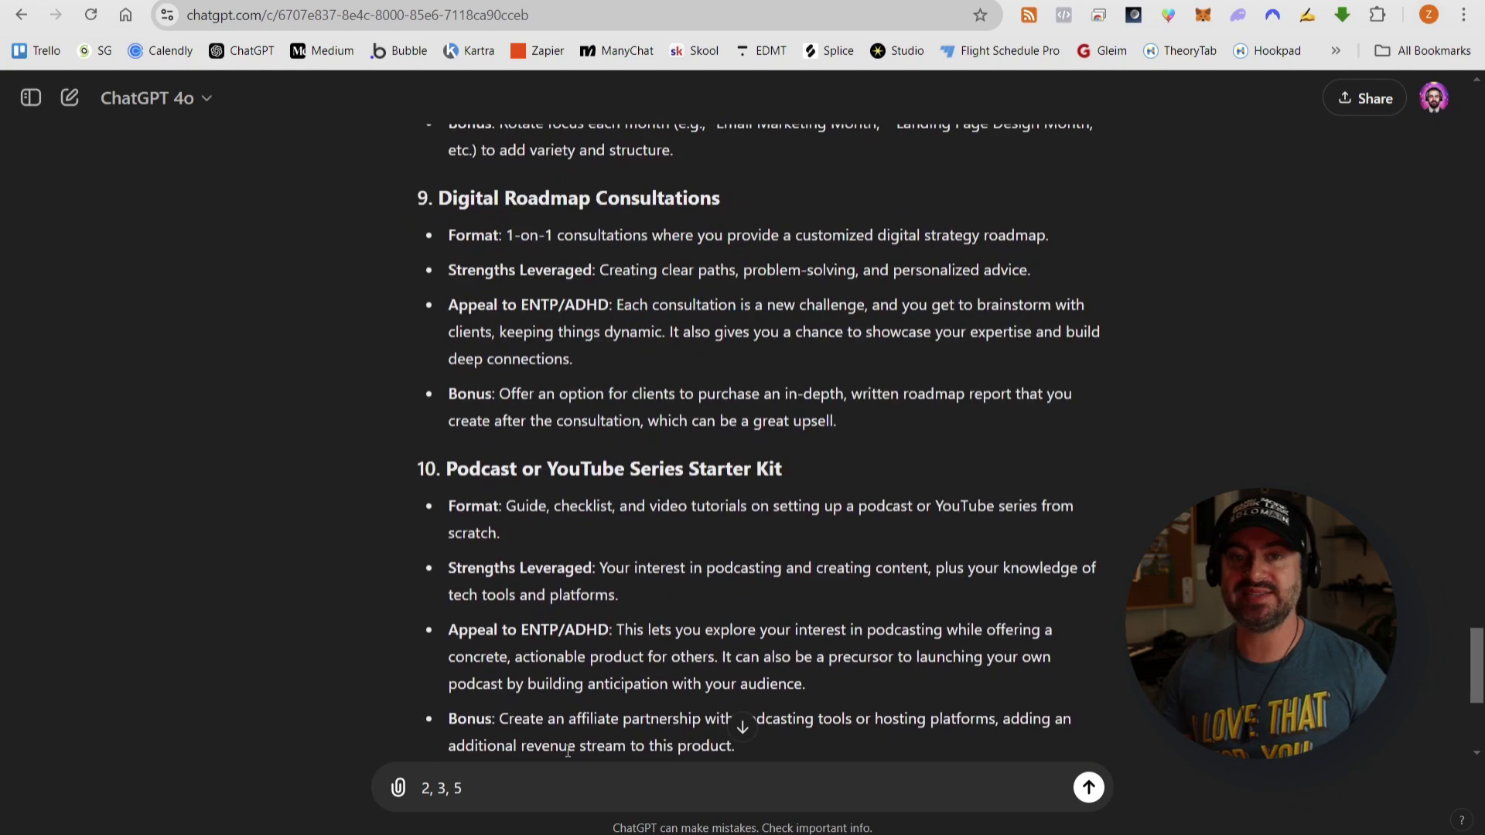
scroll(875, 415, "down", 5)
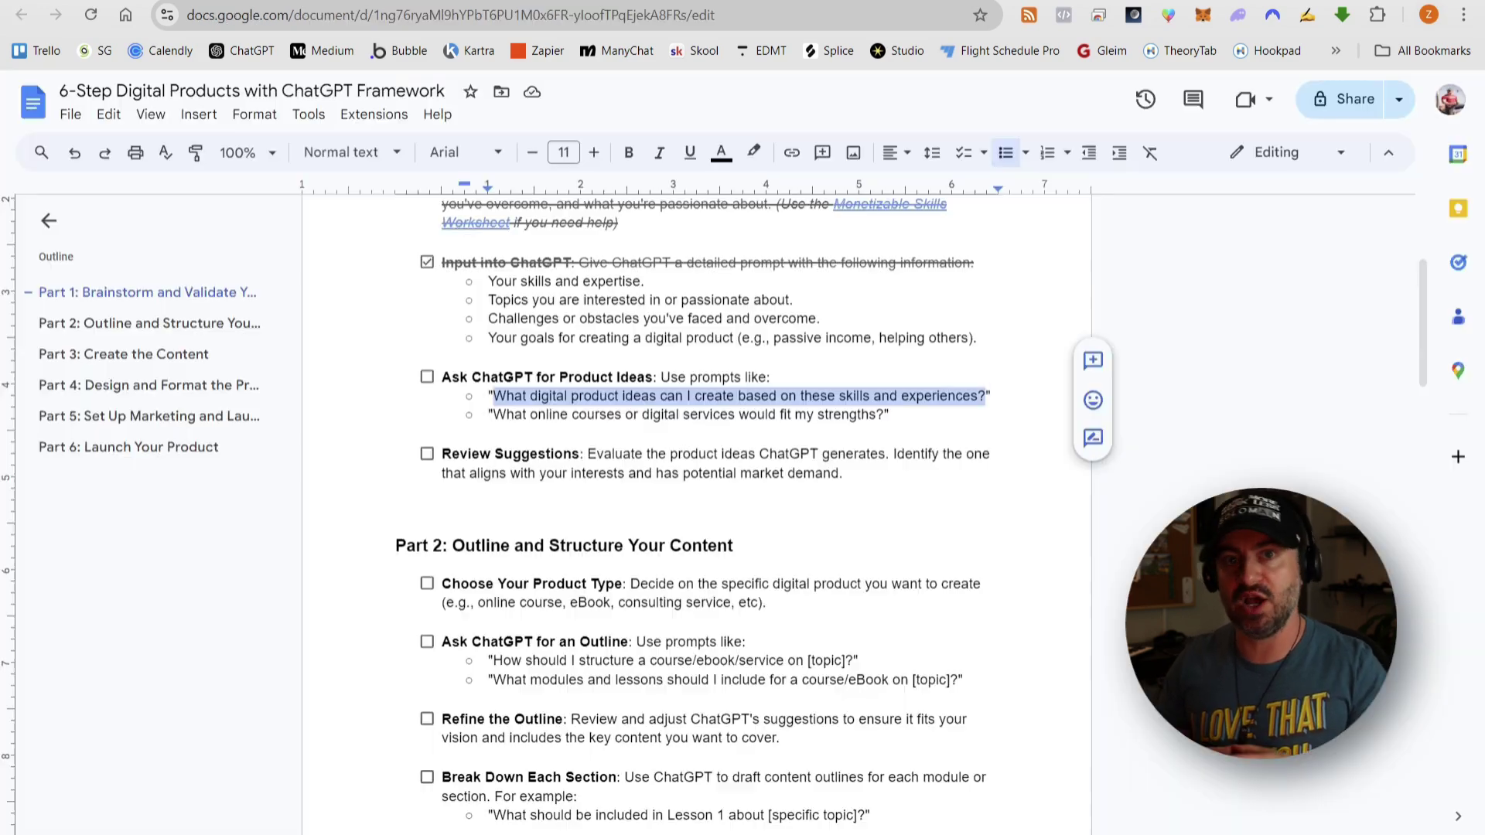
- Tick the 'Ask ChatGPT for Product Ideas' checkbox in the Google Doc checklist
left_click(557, 395)
left_click(427, 379)
scroll(660, 371, "down", 1)
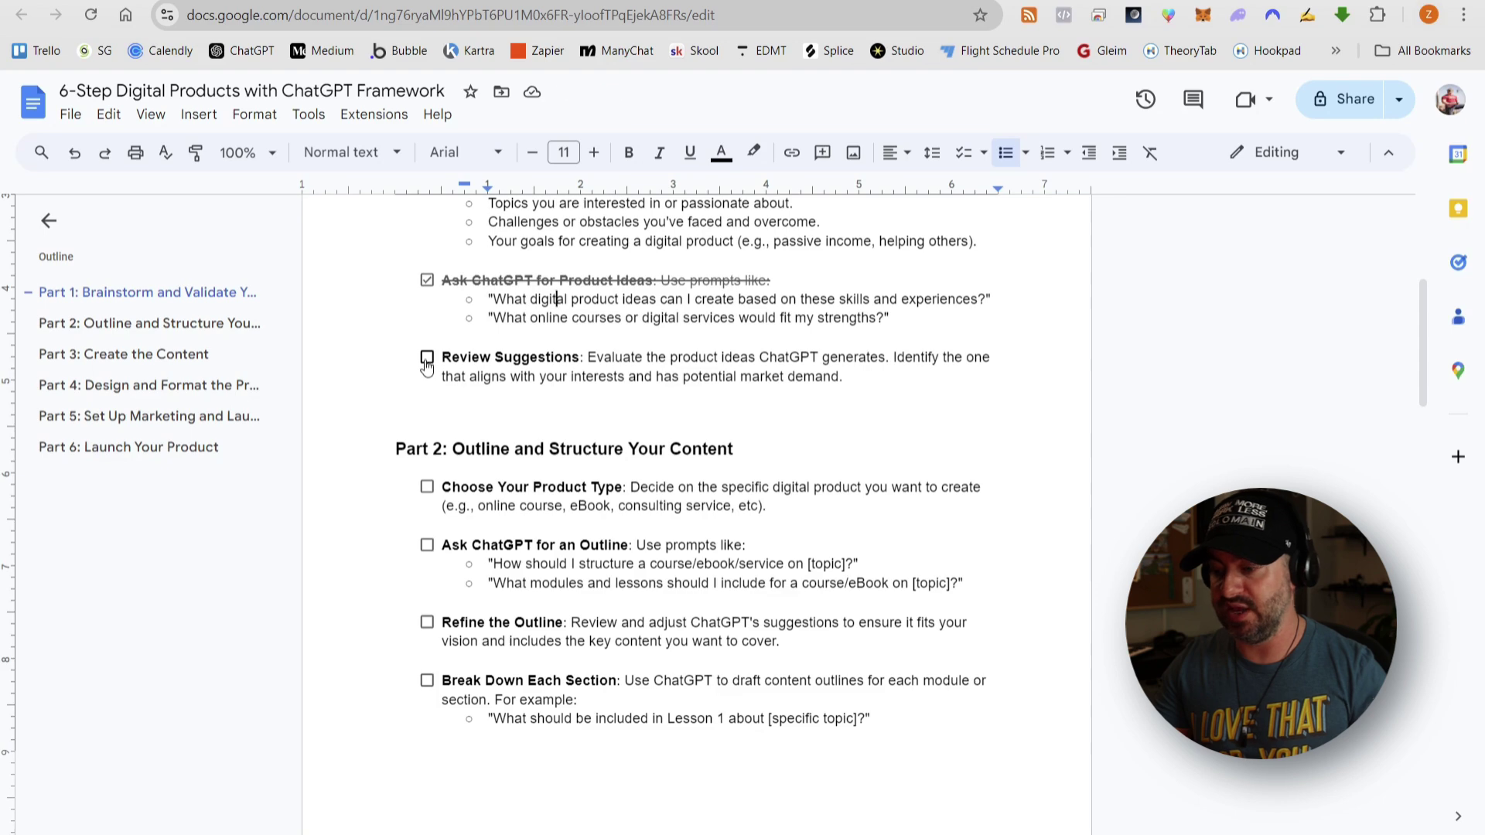
key("alt+Tab")
- Send 'I really like ideas 2, 3, 5, 9', asking for each one's deliverables, customer benefits, pros and cons
left_click(418, 787)
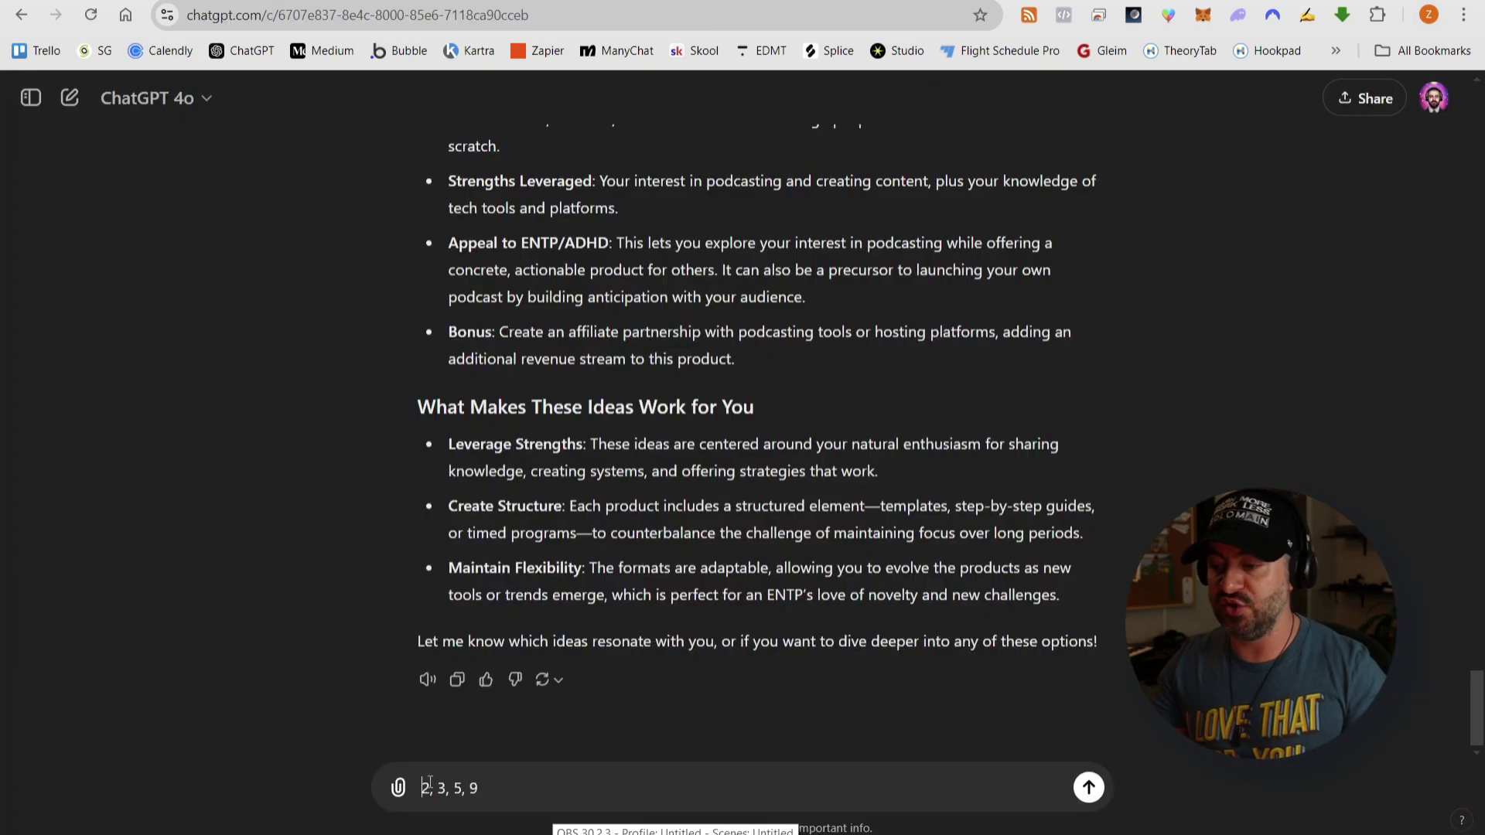
type("I really like ideas")
left_click(647, 787)
type(". Can we please dri")
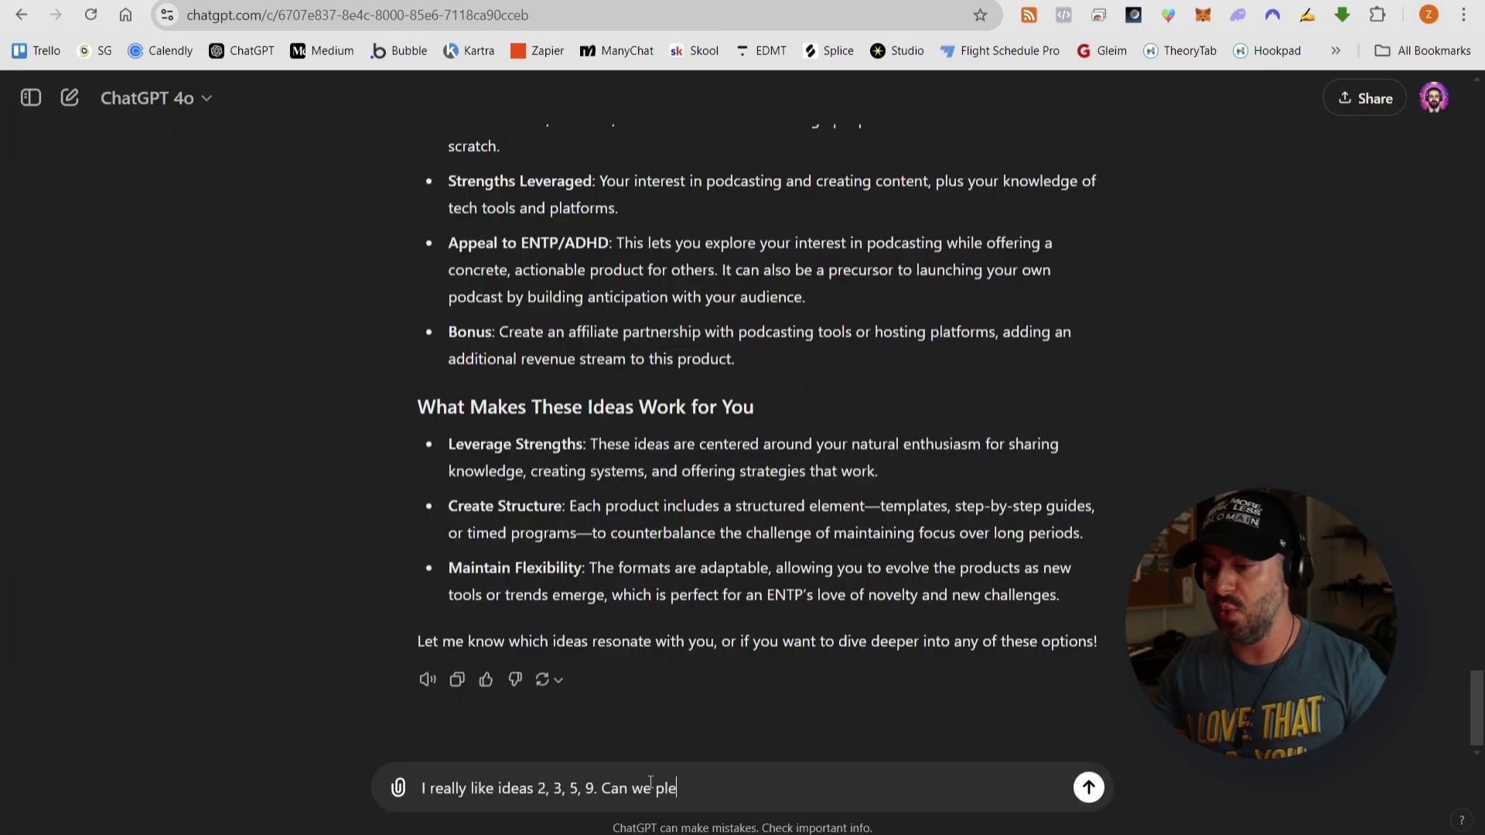
key("BackSpace")
key("BackSpace")
type("ive a bit deeper into those four")
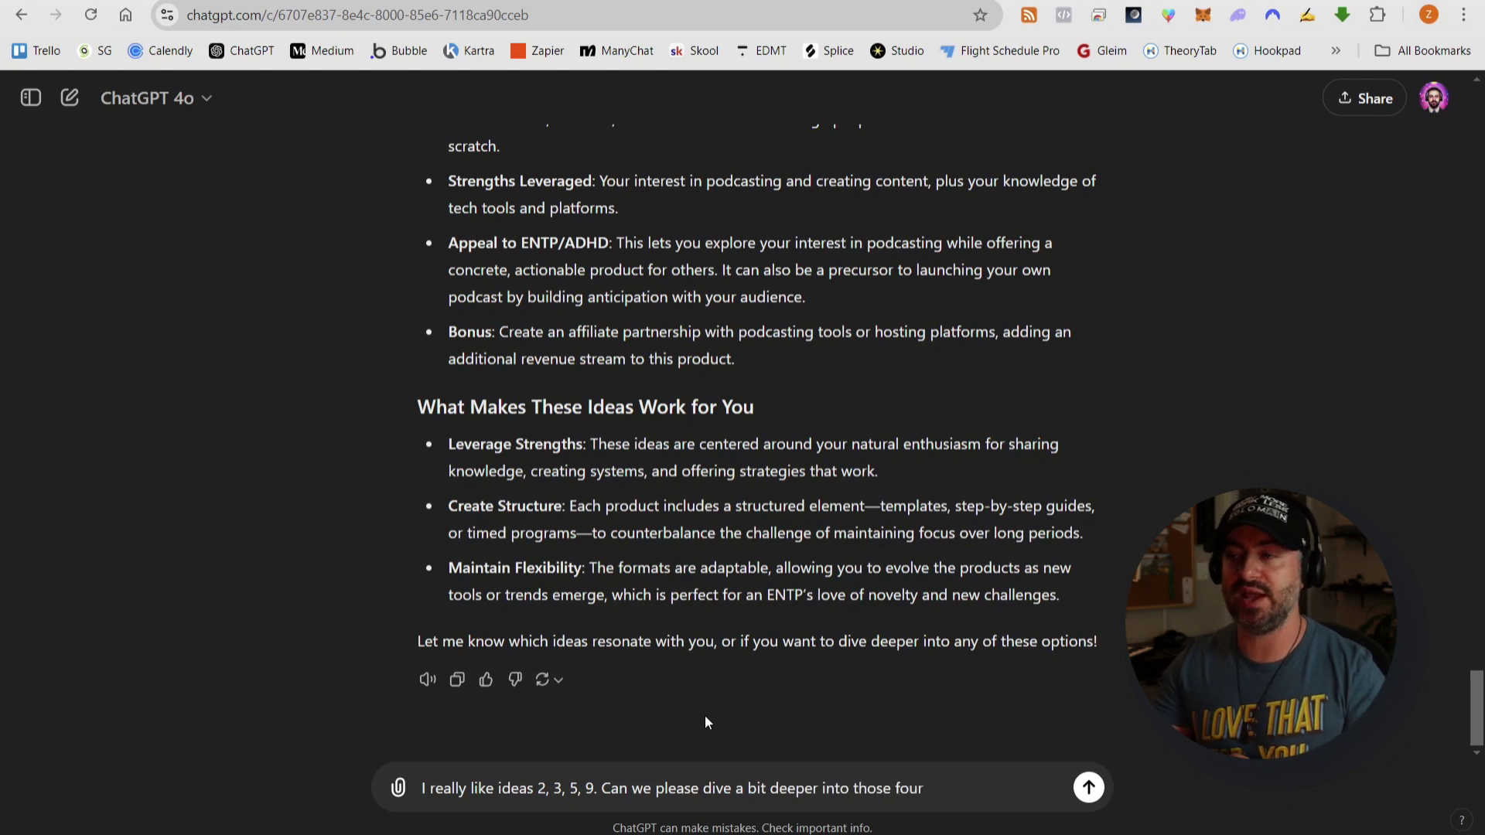
type(", where you go into a bit more detai")
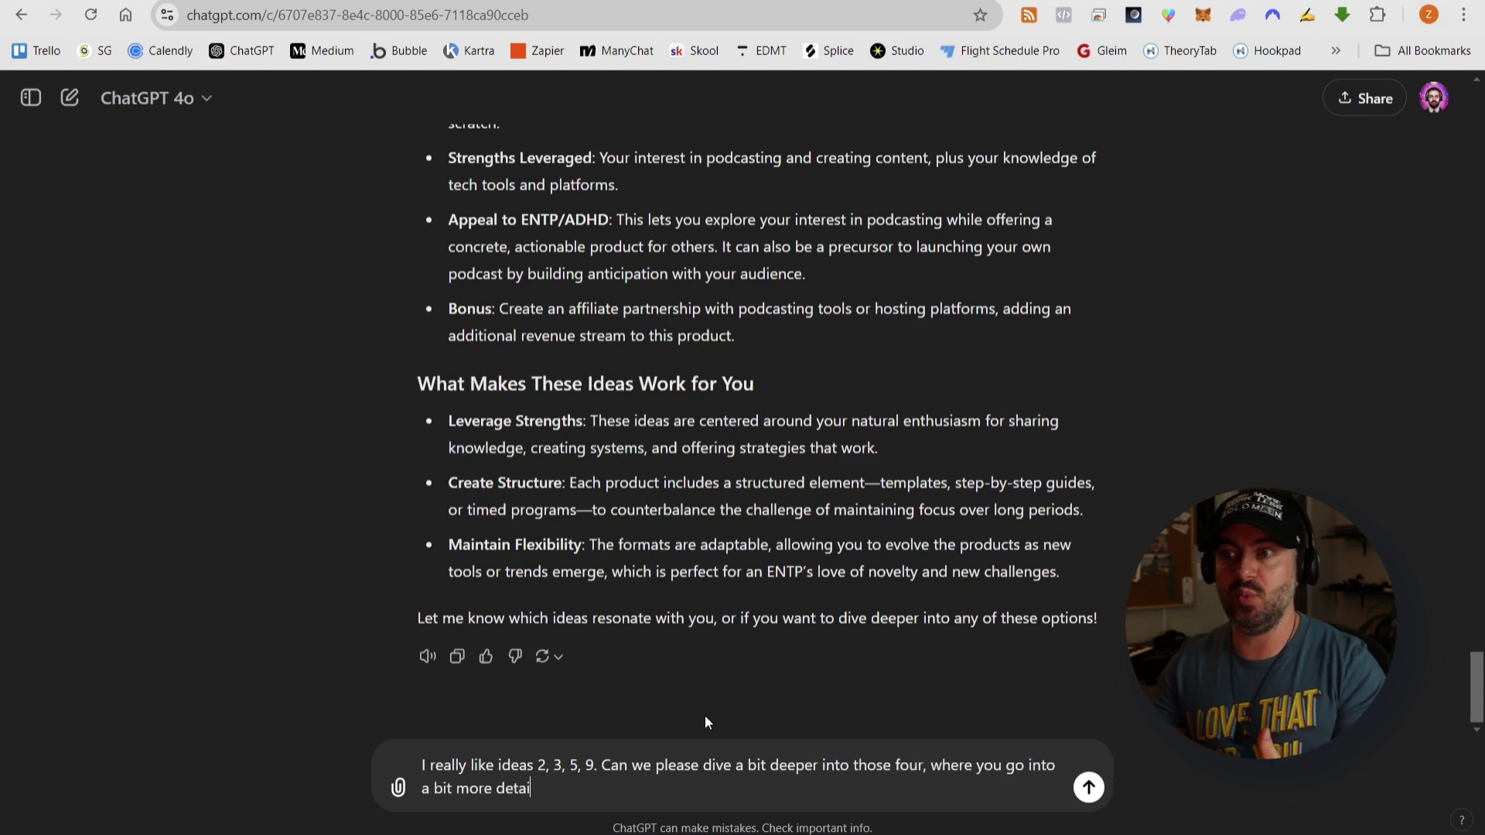
type("l on what ea")
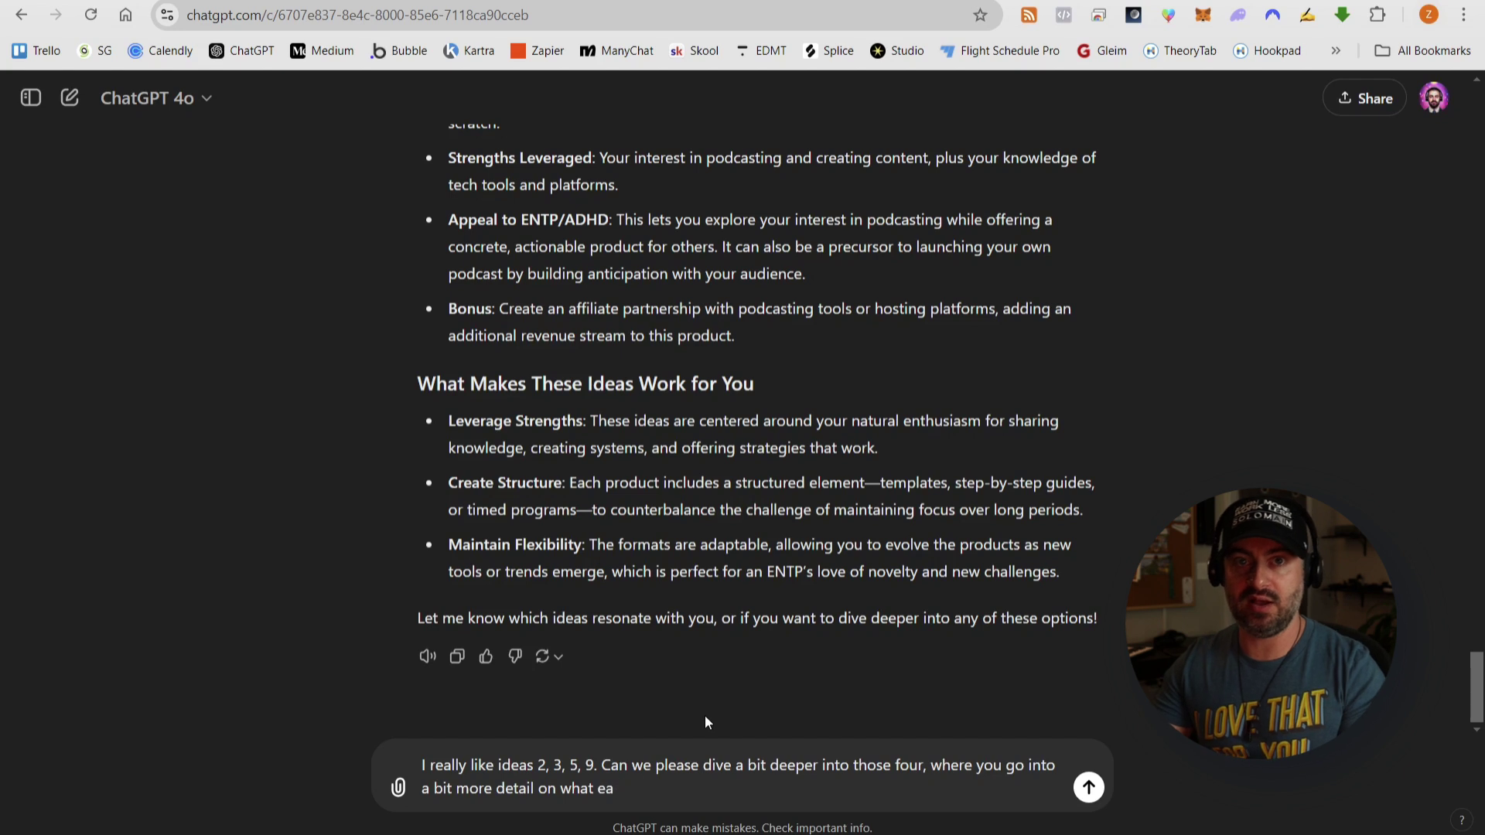
type("ch one would consist of from")
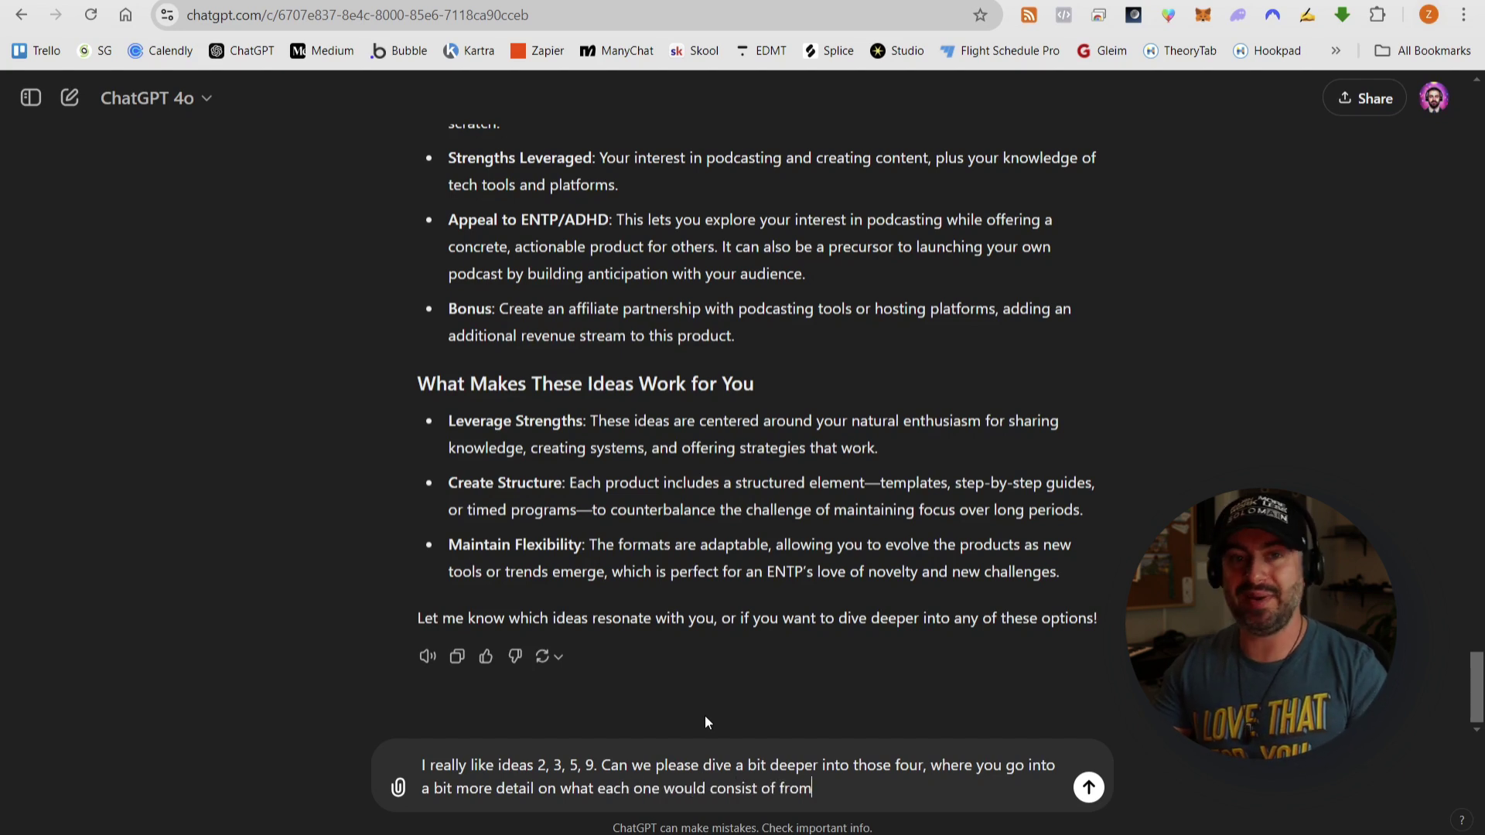
type(" a deliverables aspect,")
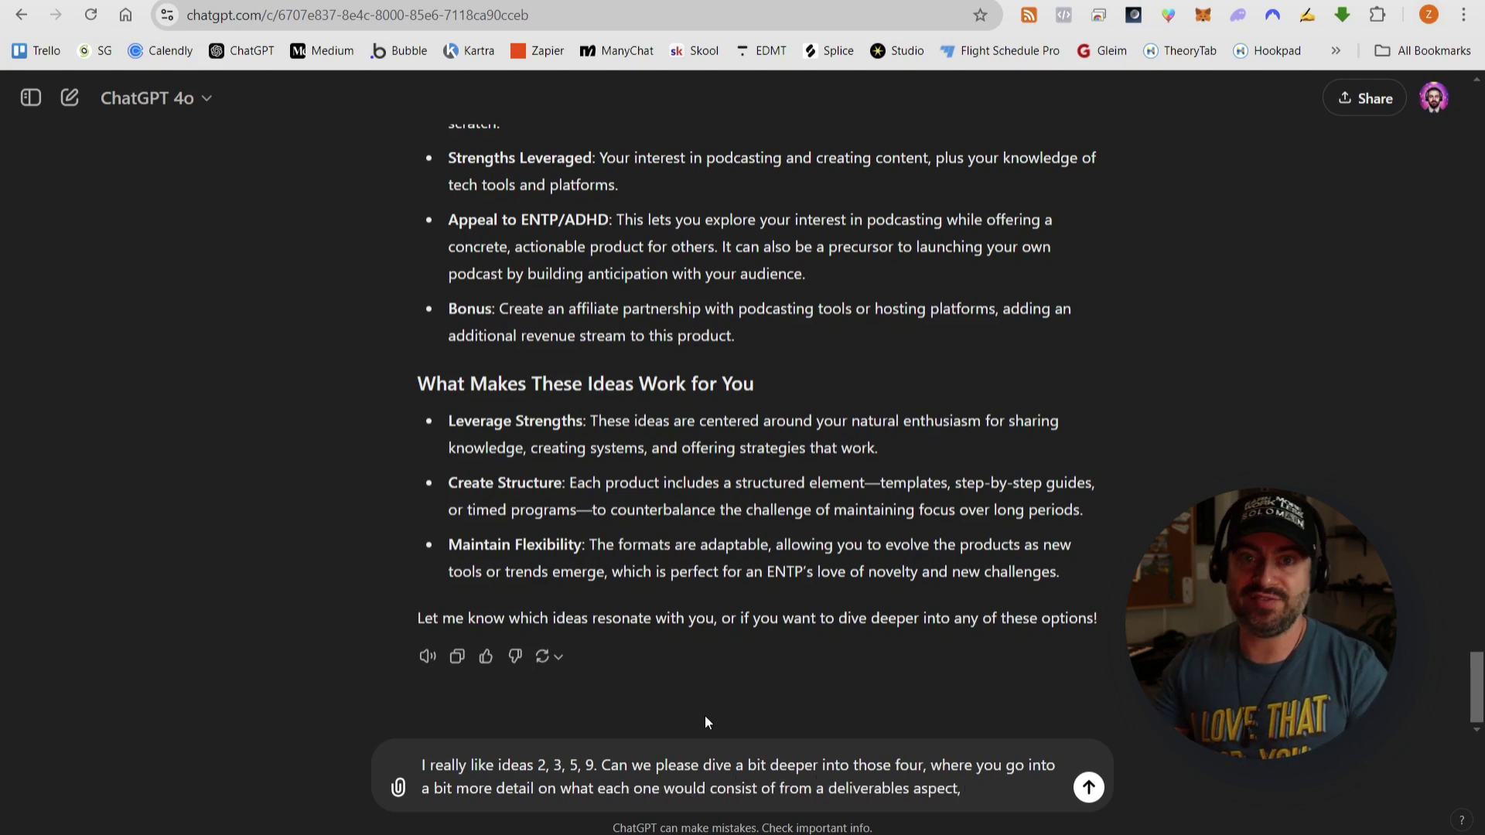
type(" what benefits the customer or client should expect to ge")
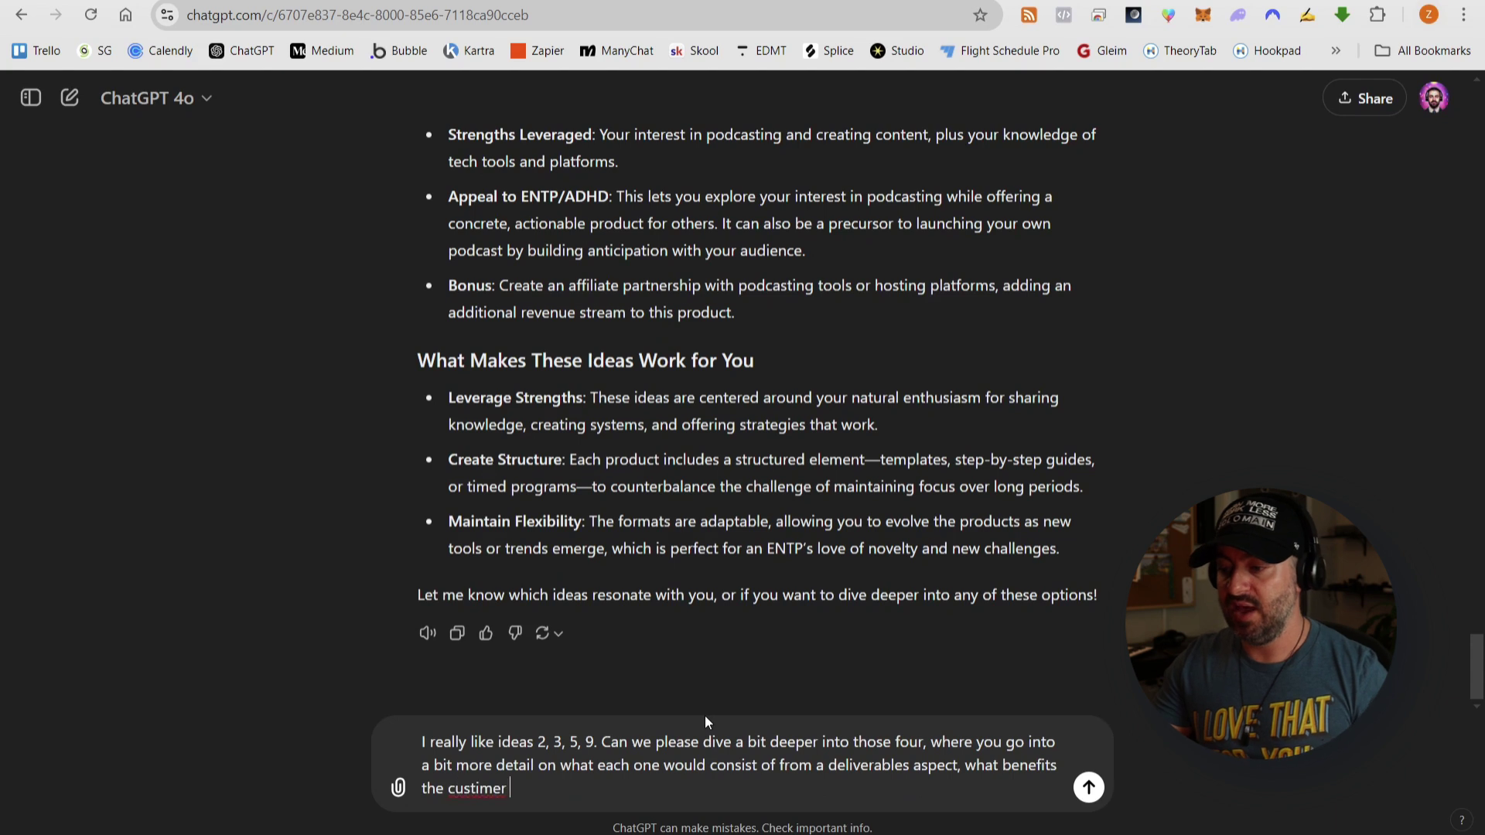
type("t as a re")
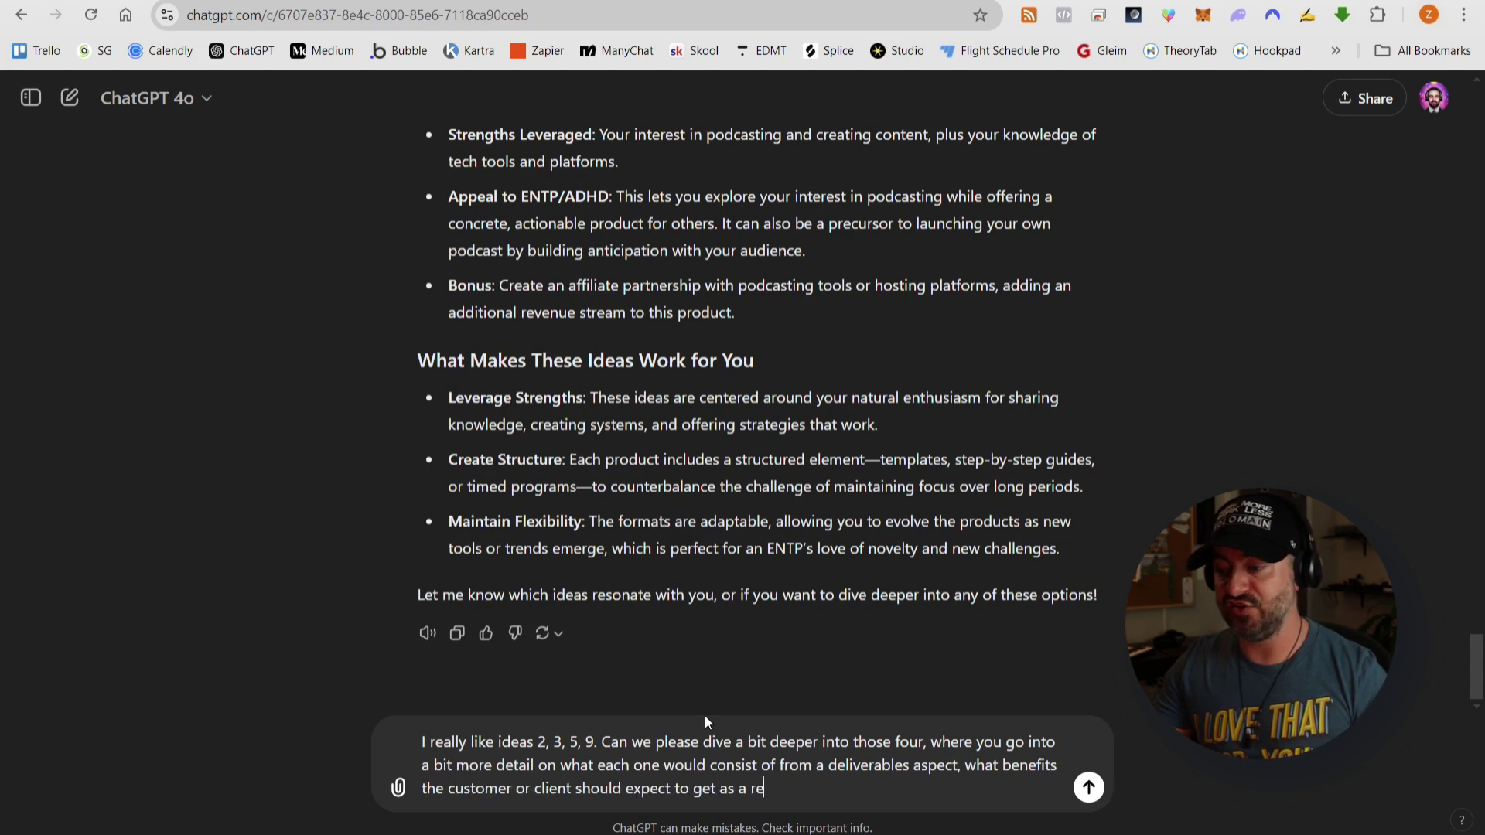
type("sult, and do a compa")
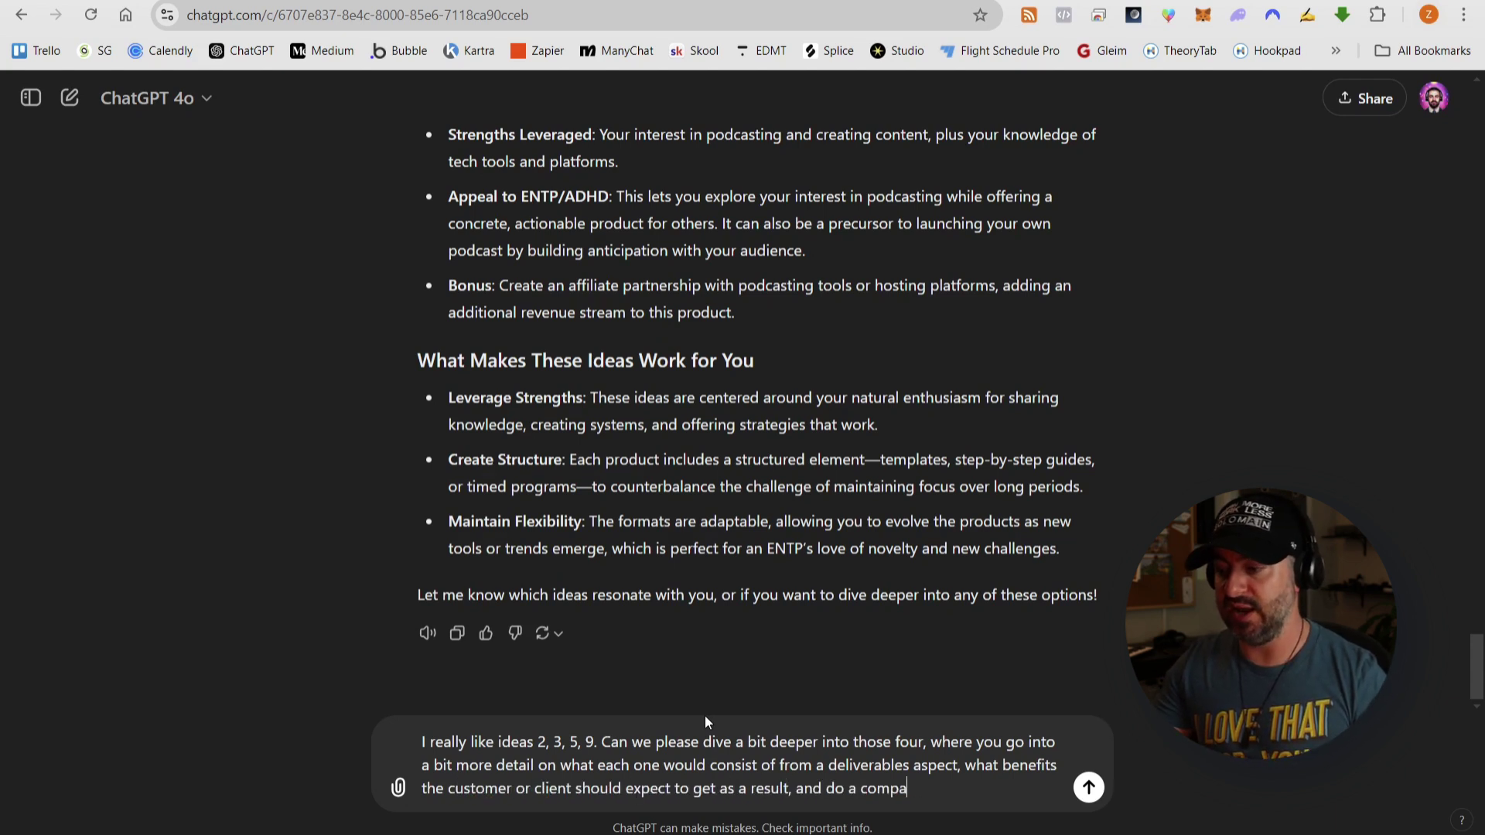
type("re and contrast to the pros and cons of ea")
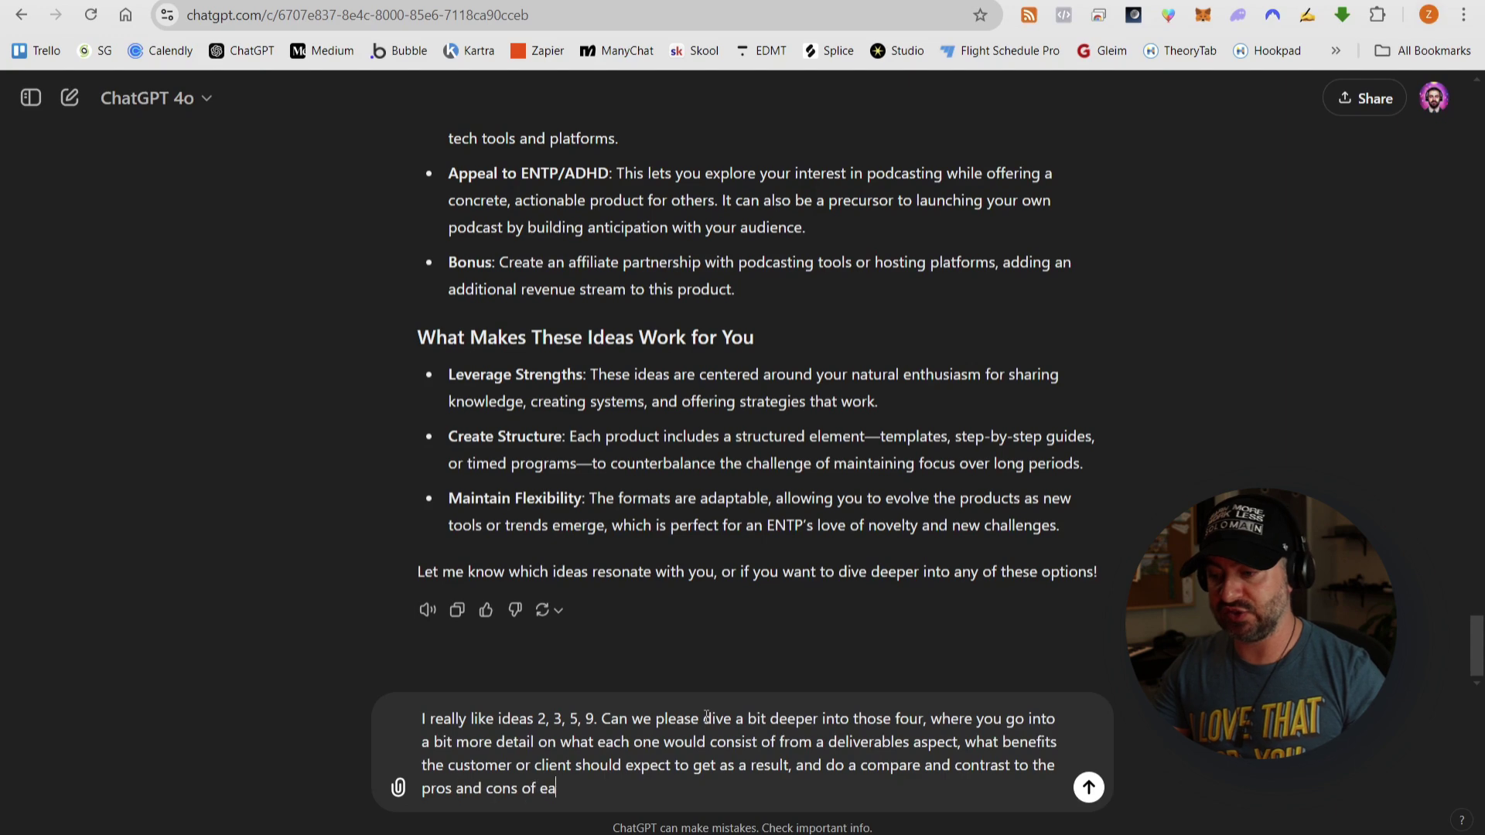
type("ch from a creation and")
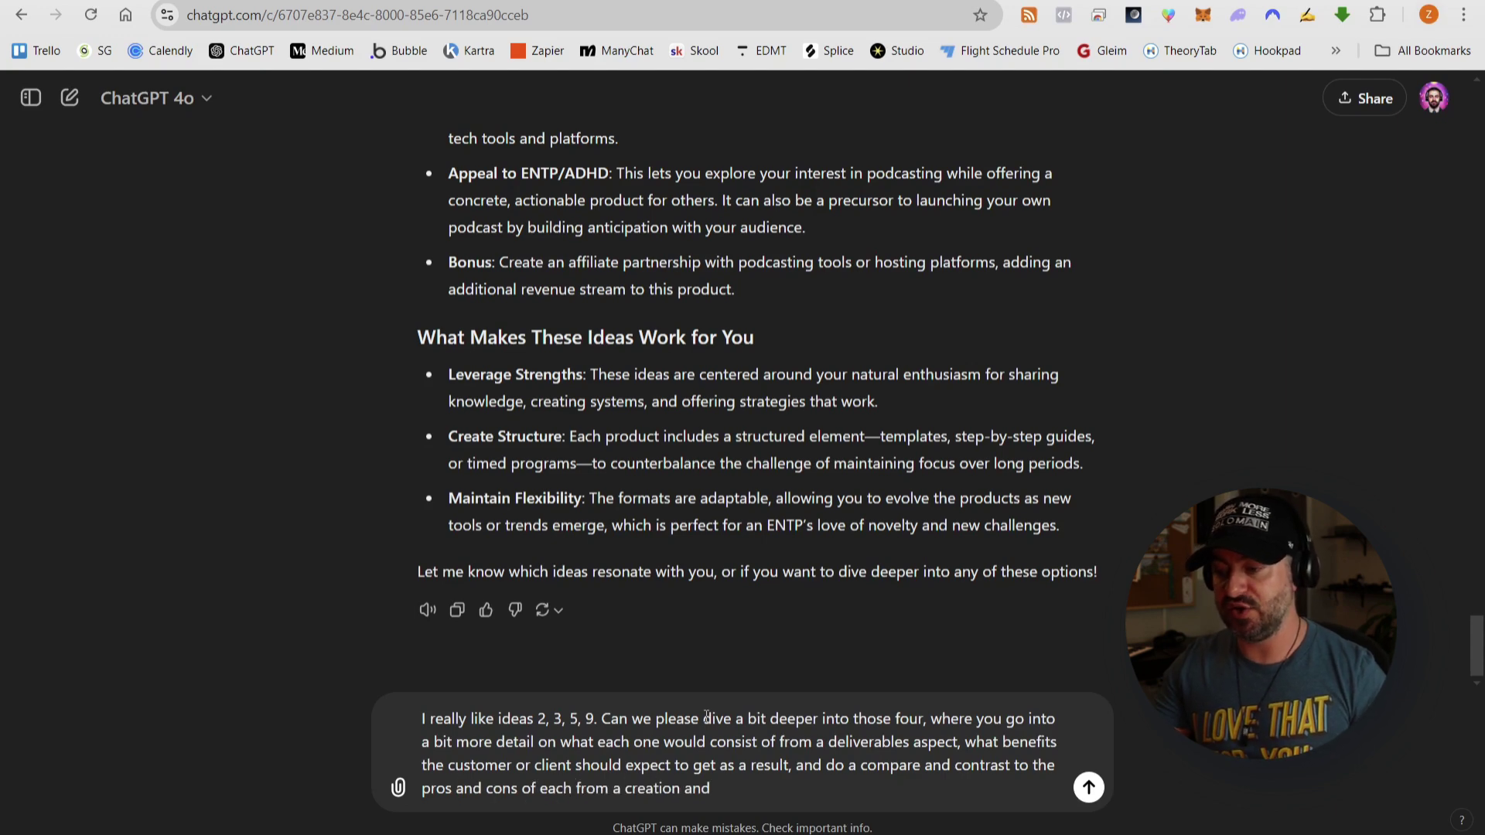
type(" long-term operation standpoint?")
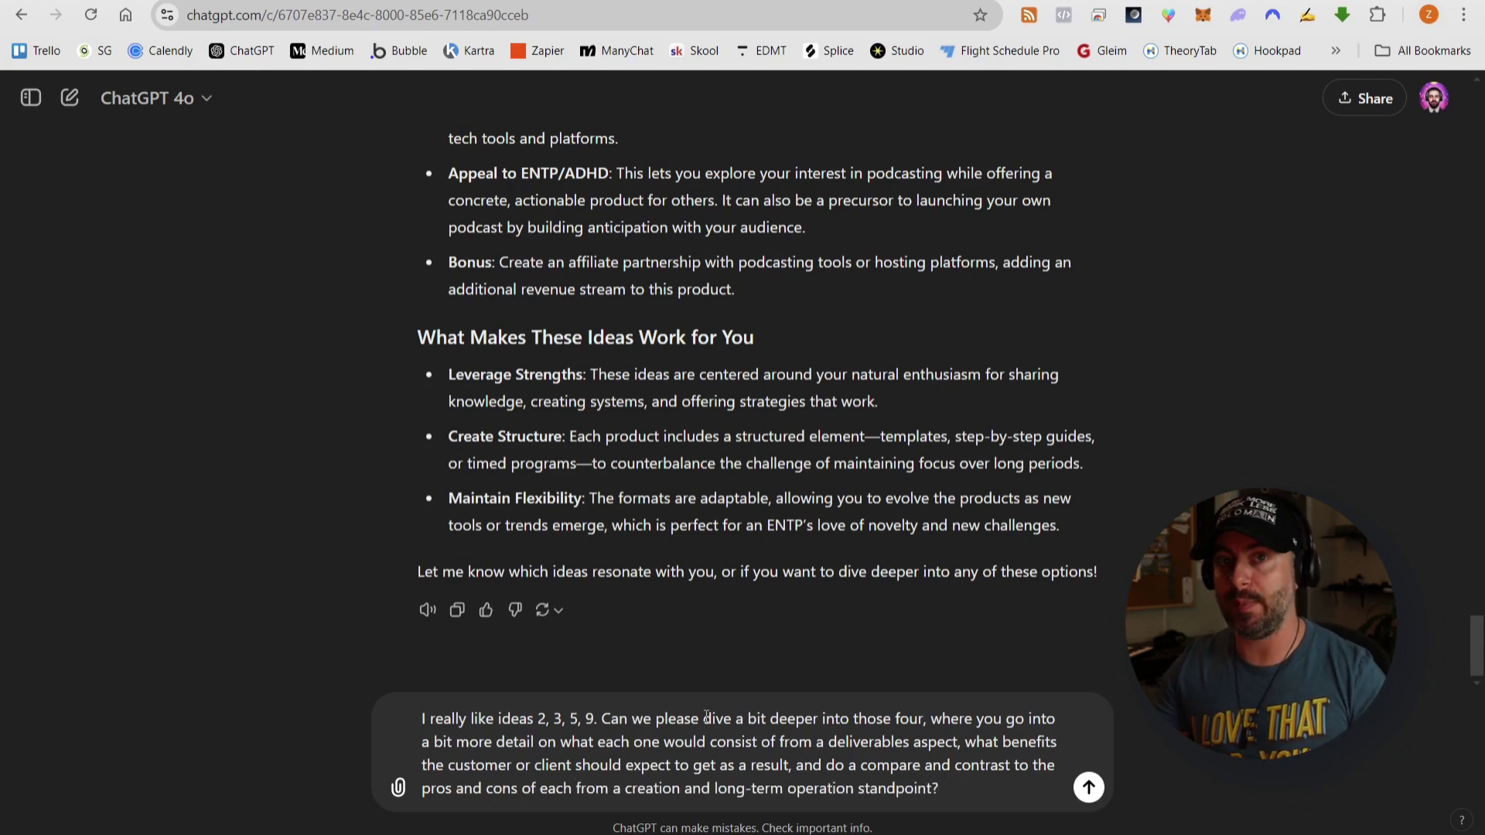
key("Return")
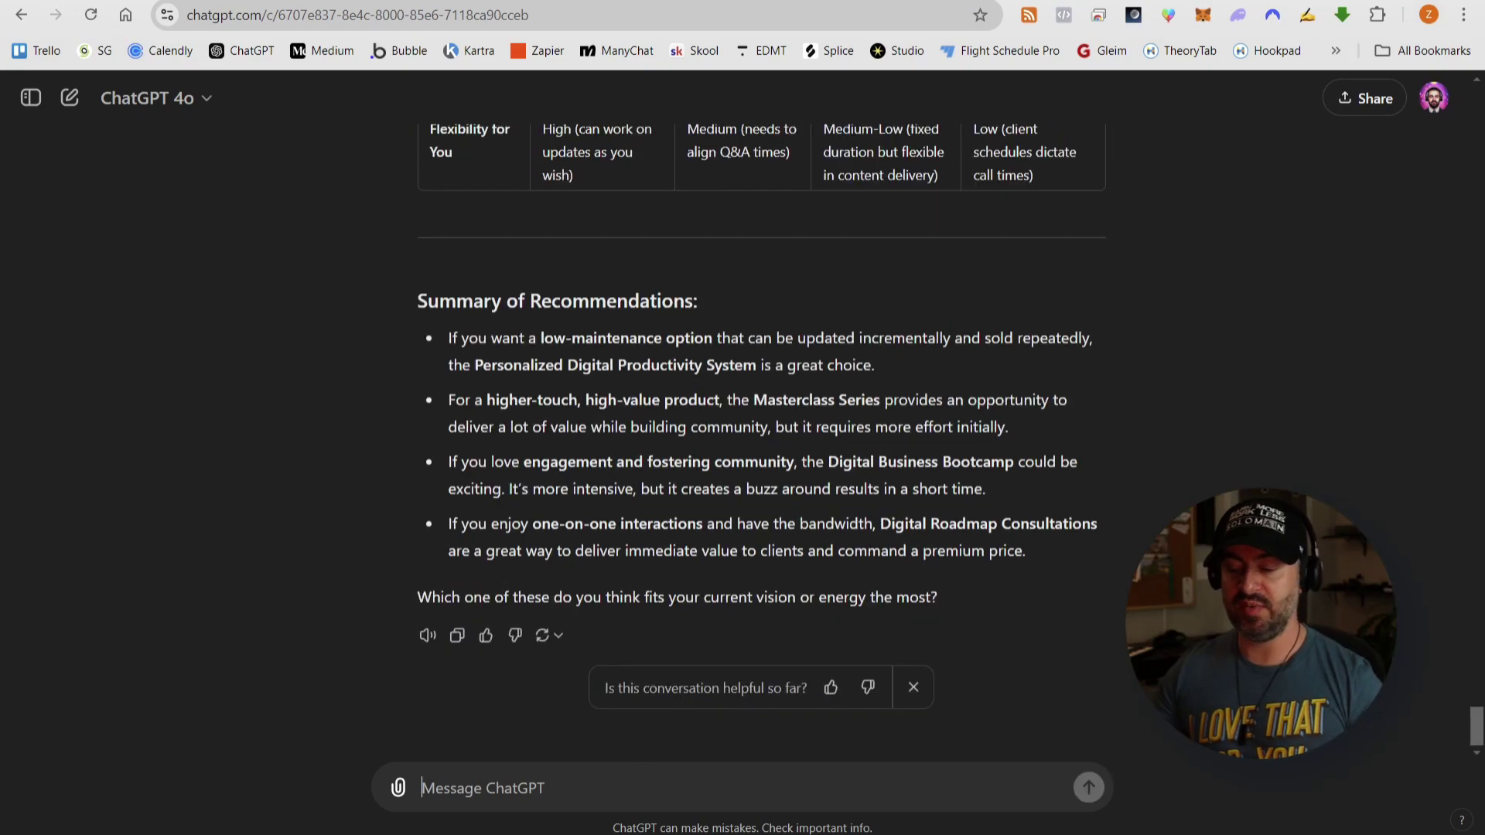
- Scroll through the reply to read the Personalized Digital Productivity System's deliverables, benefits, pros and cons
scroll(1250, 582, "up", 5)
scroll(1207, 498, "up", 20)
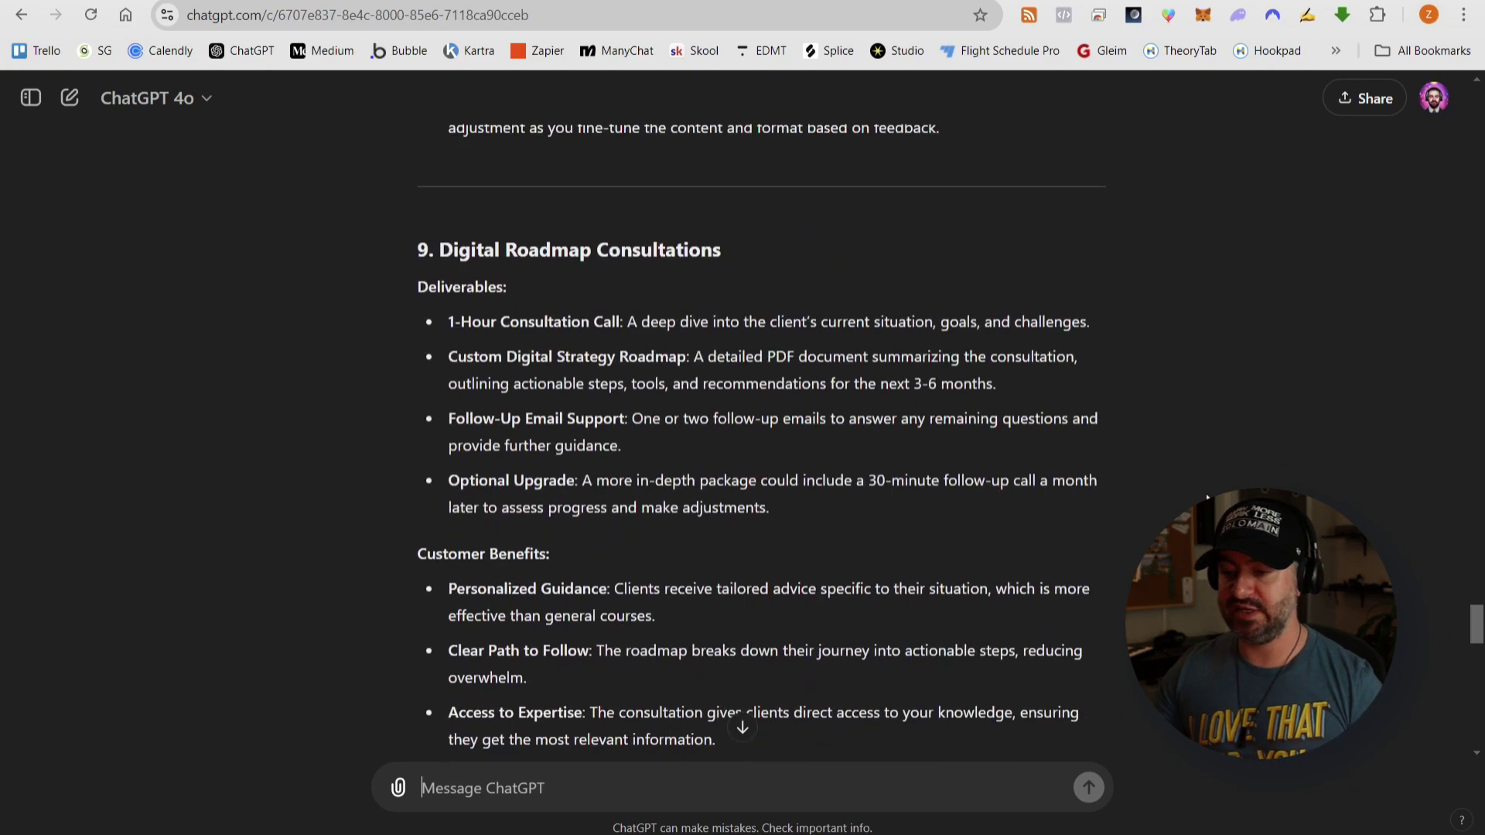
scroll(1208, 497, "up", 20)
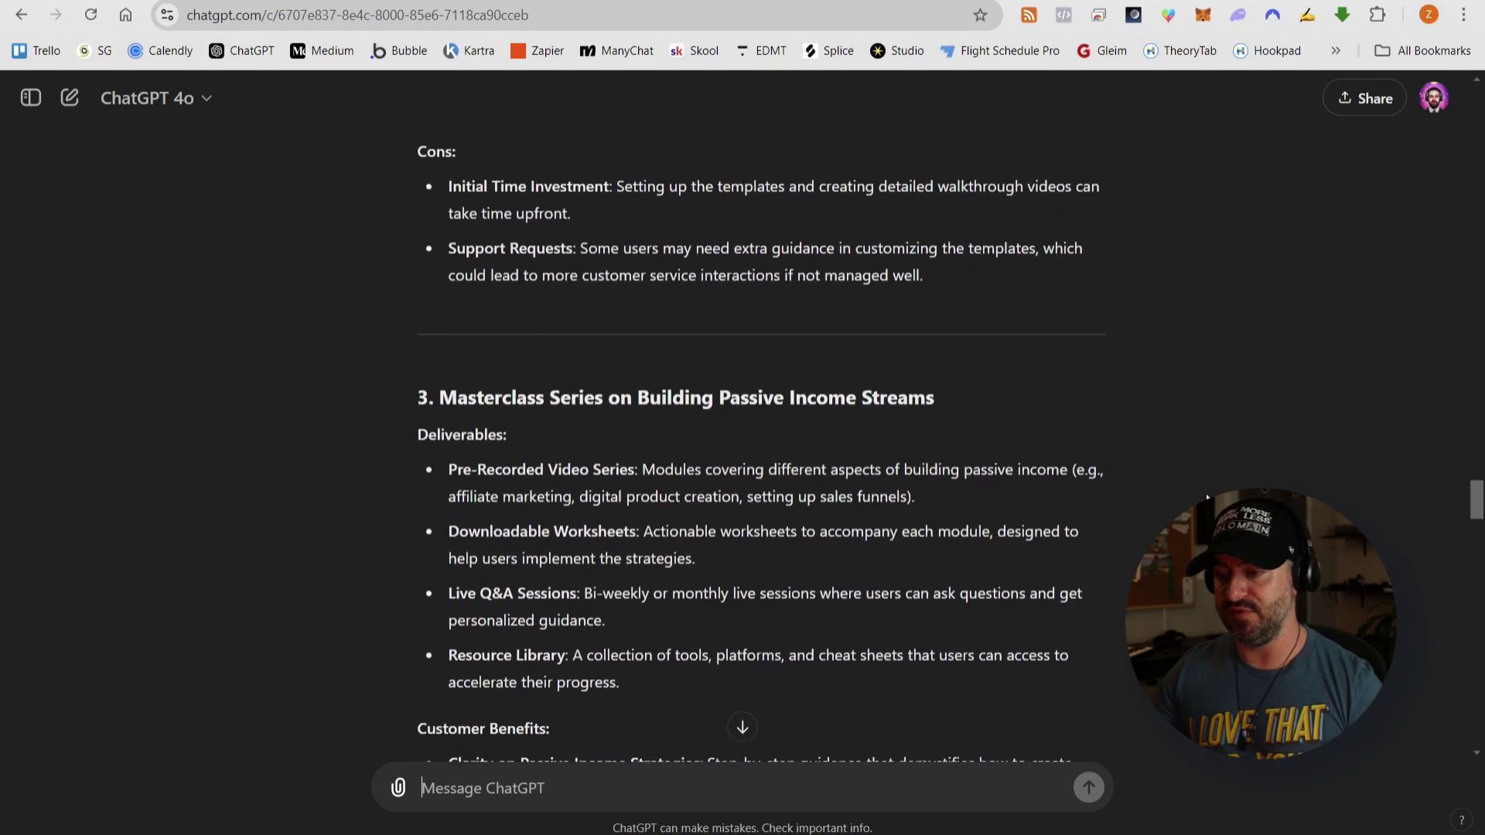
scroll(1207, 497, "down", 3)
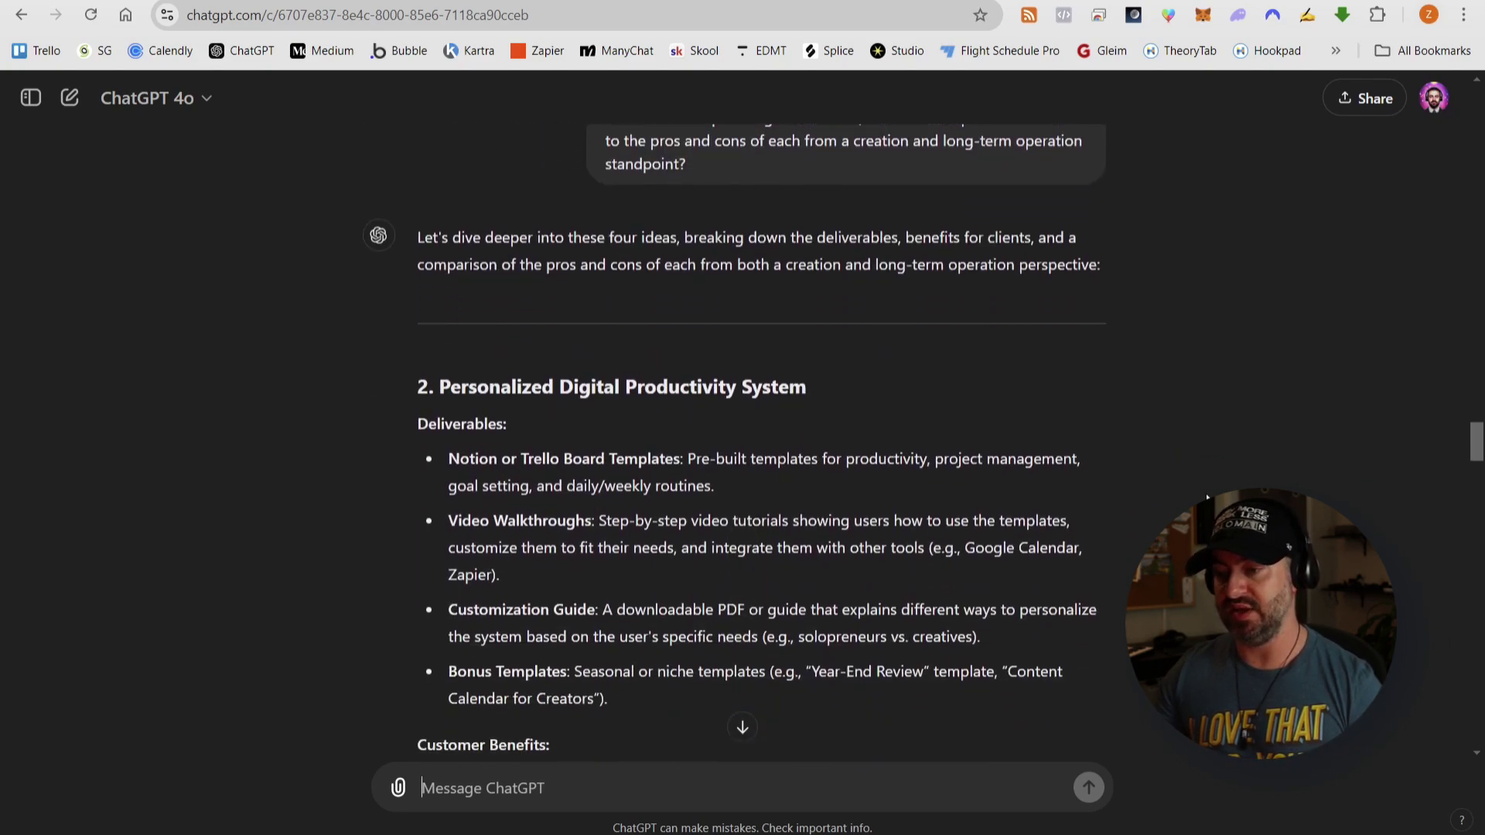
scroll(1213, 462, "down", 3)
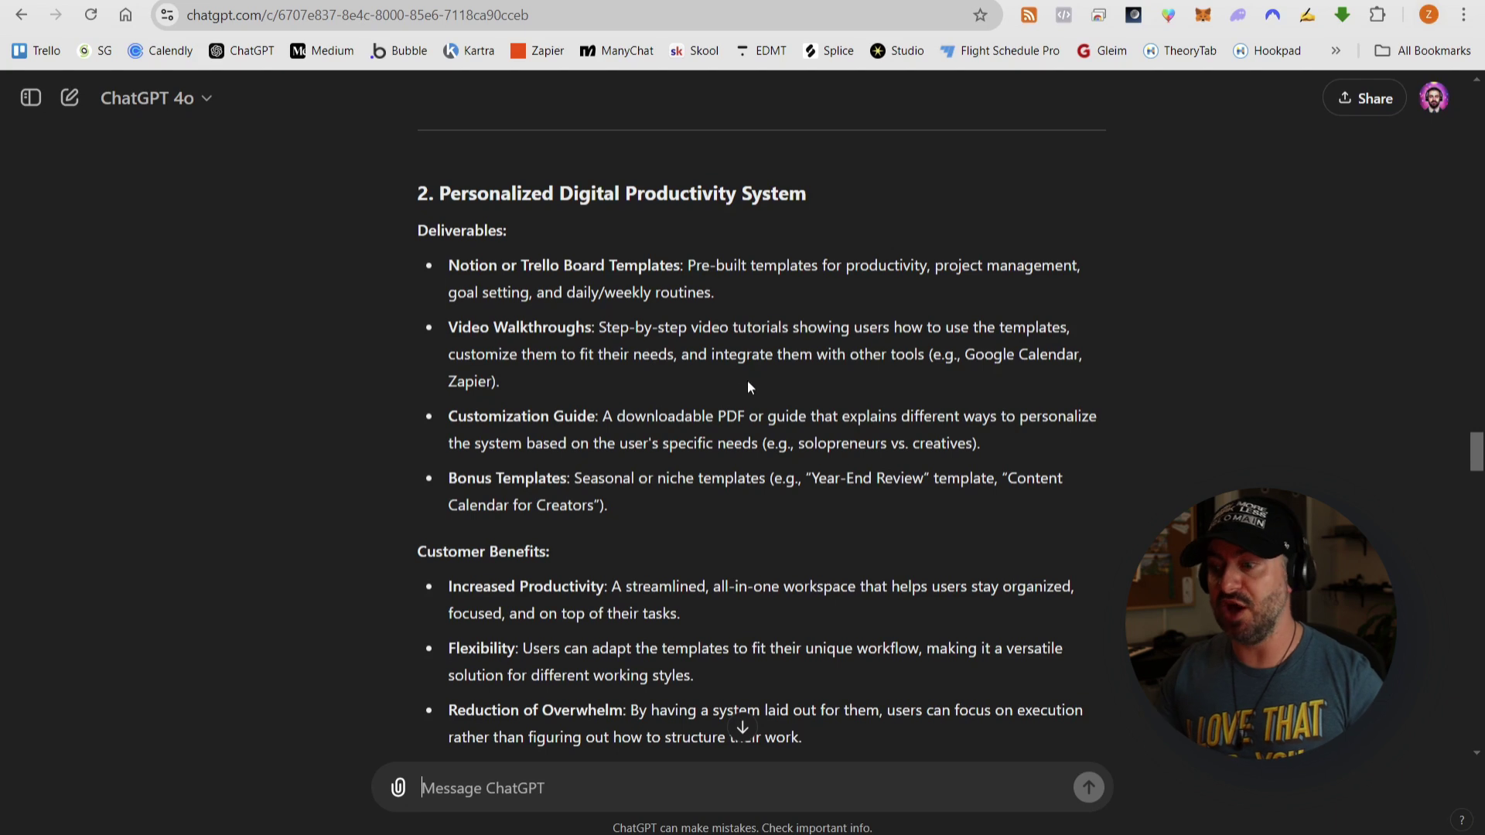
scroll(735, 383, "down", 1)
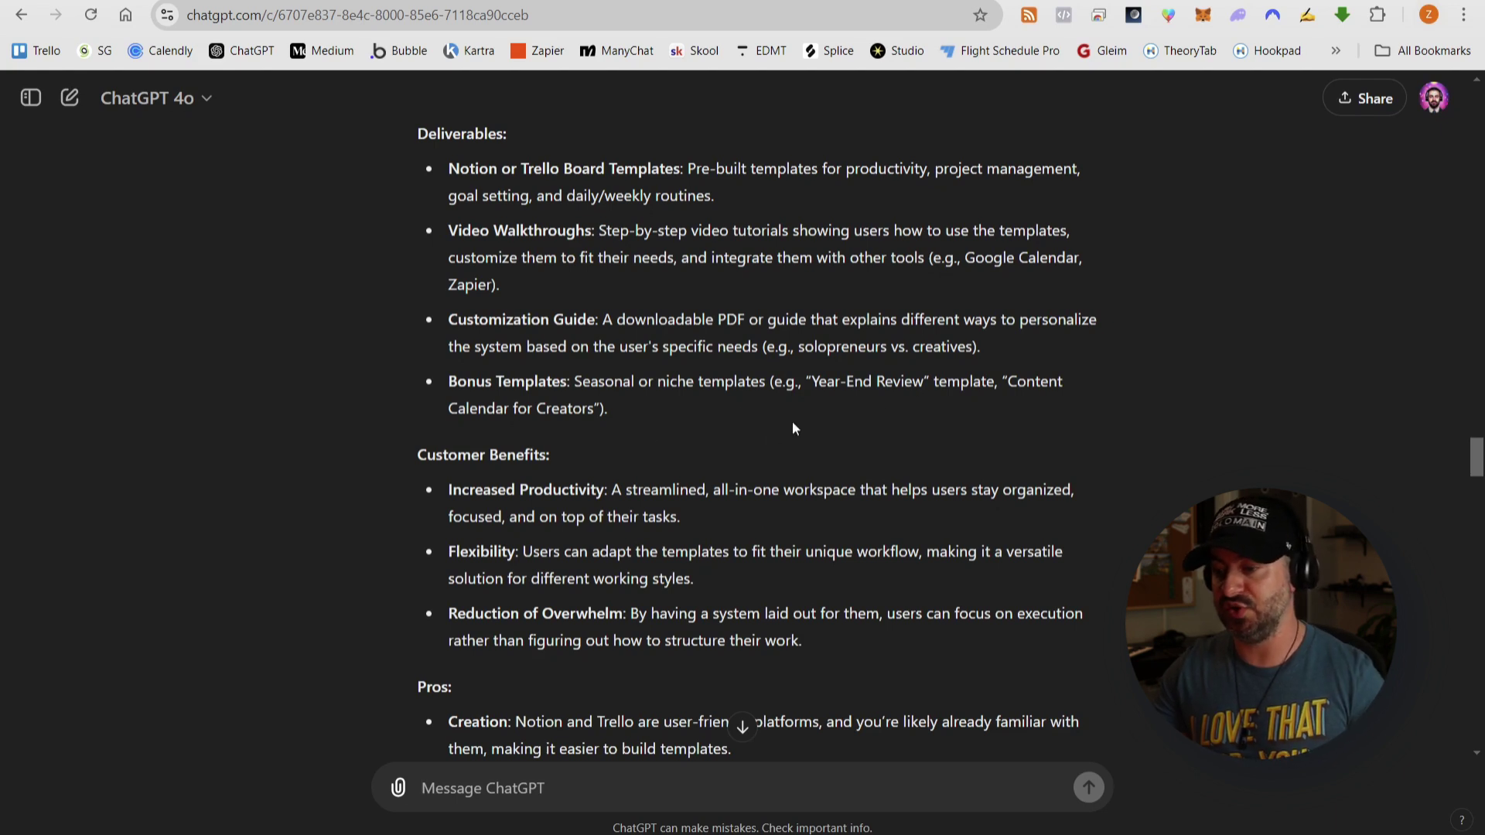
scroll(816, 416, "down", 2)
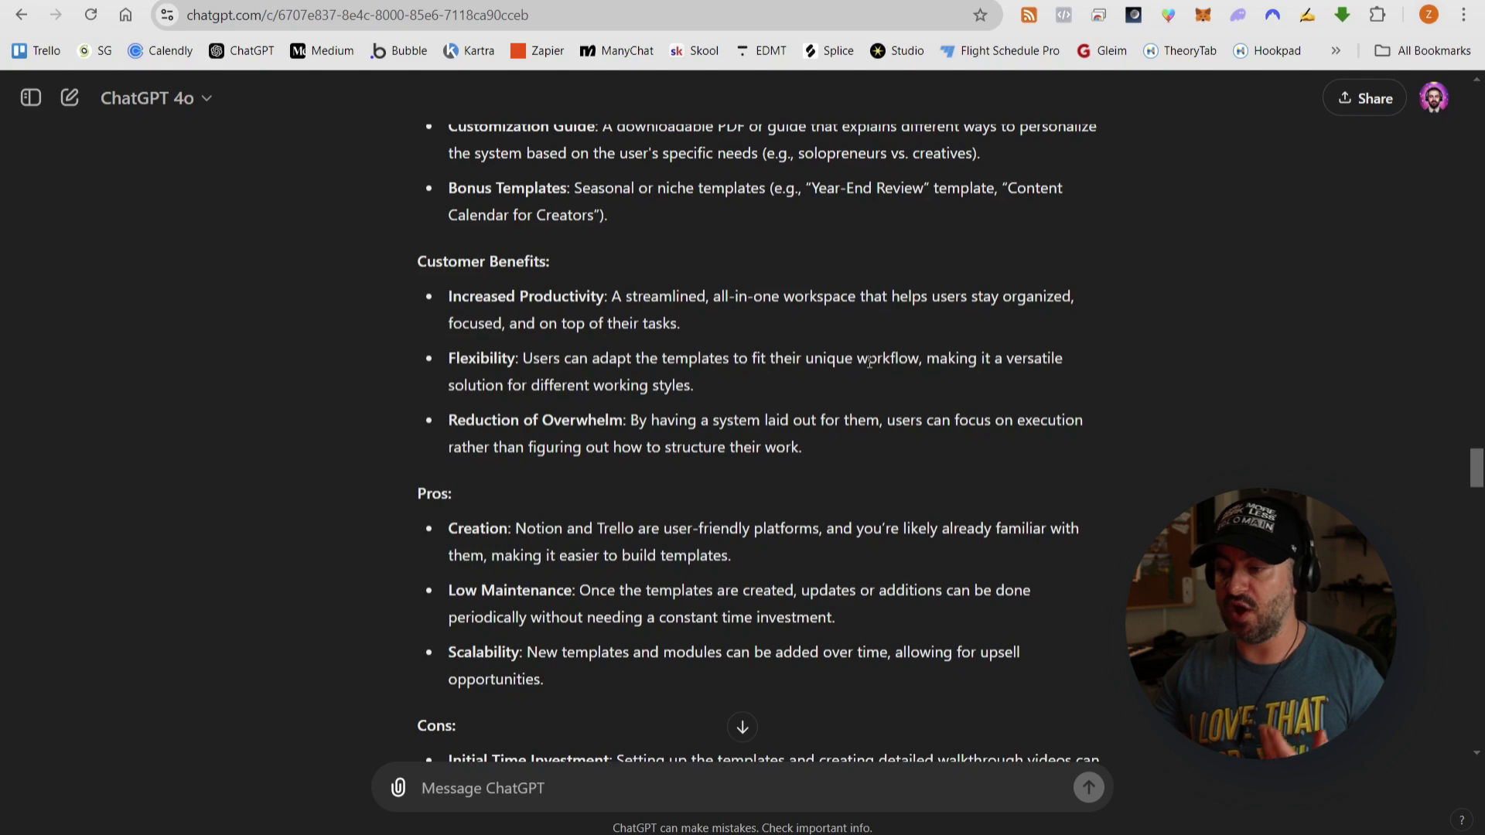
scroll(952, 379, "down", 2)
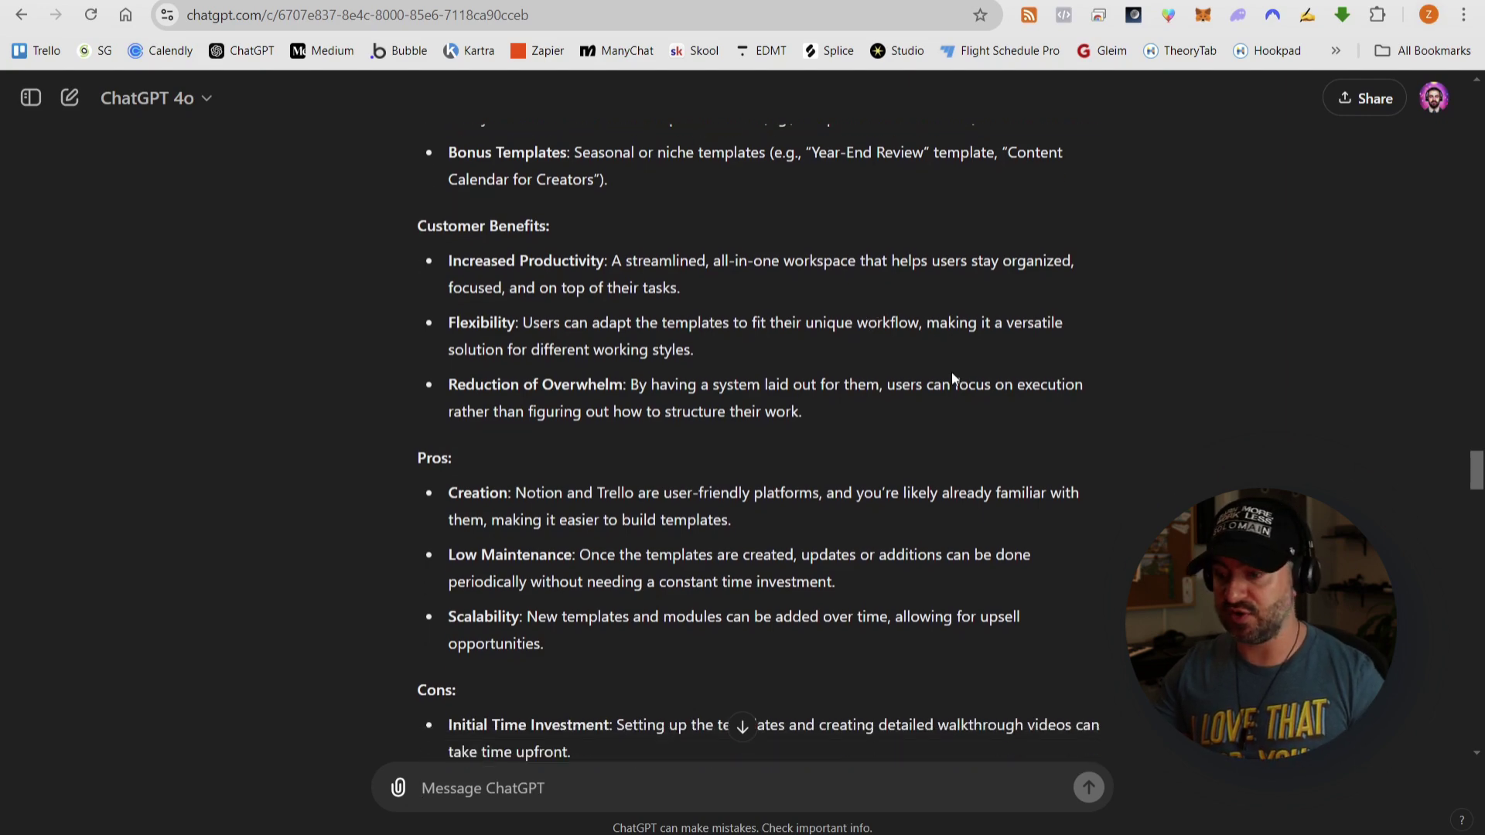
scroll(876, 340, "up", 2)
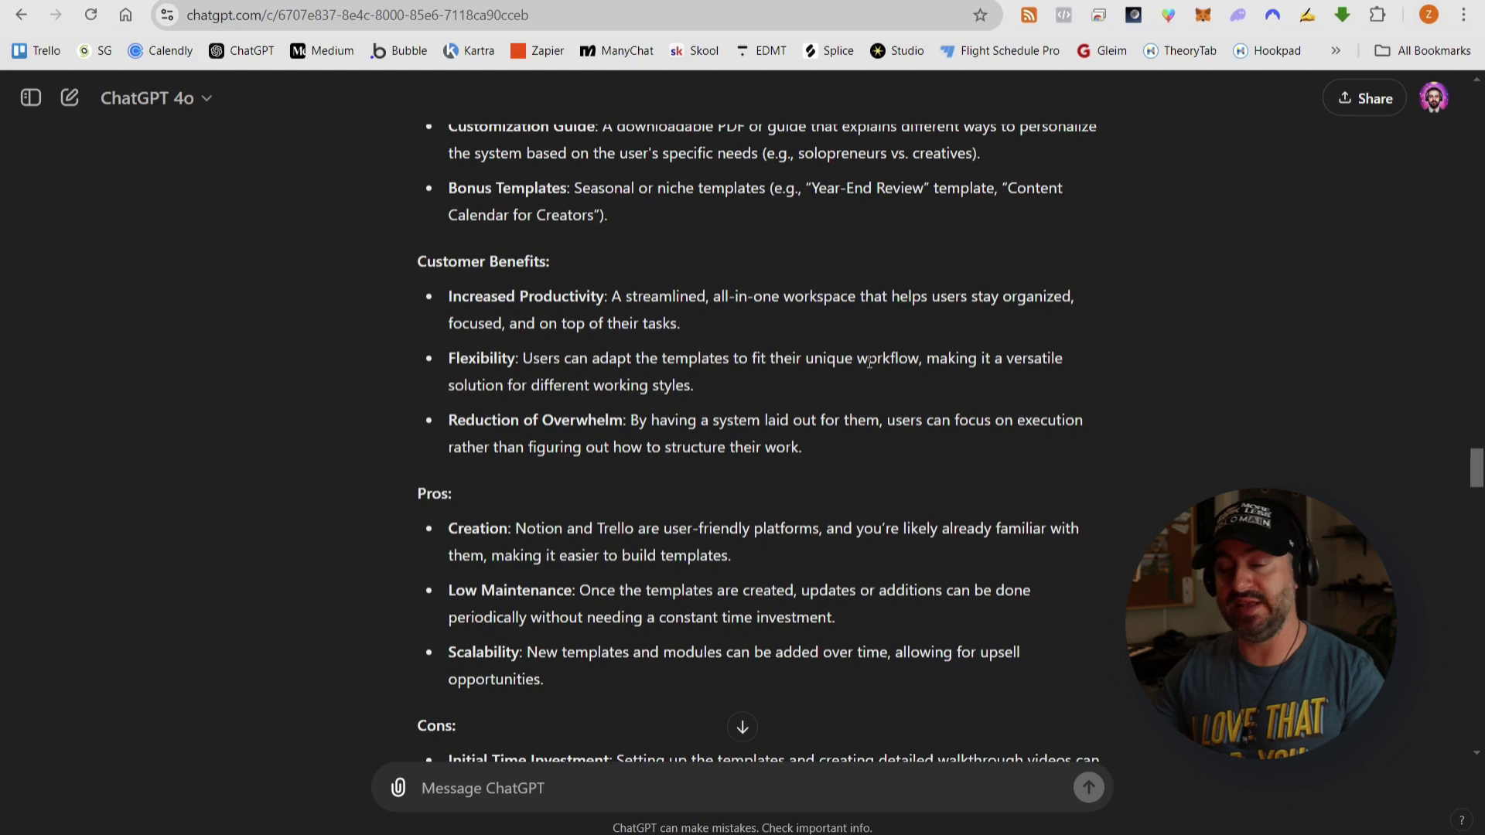
scroll(950, 372, "down", 3)
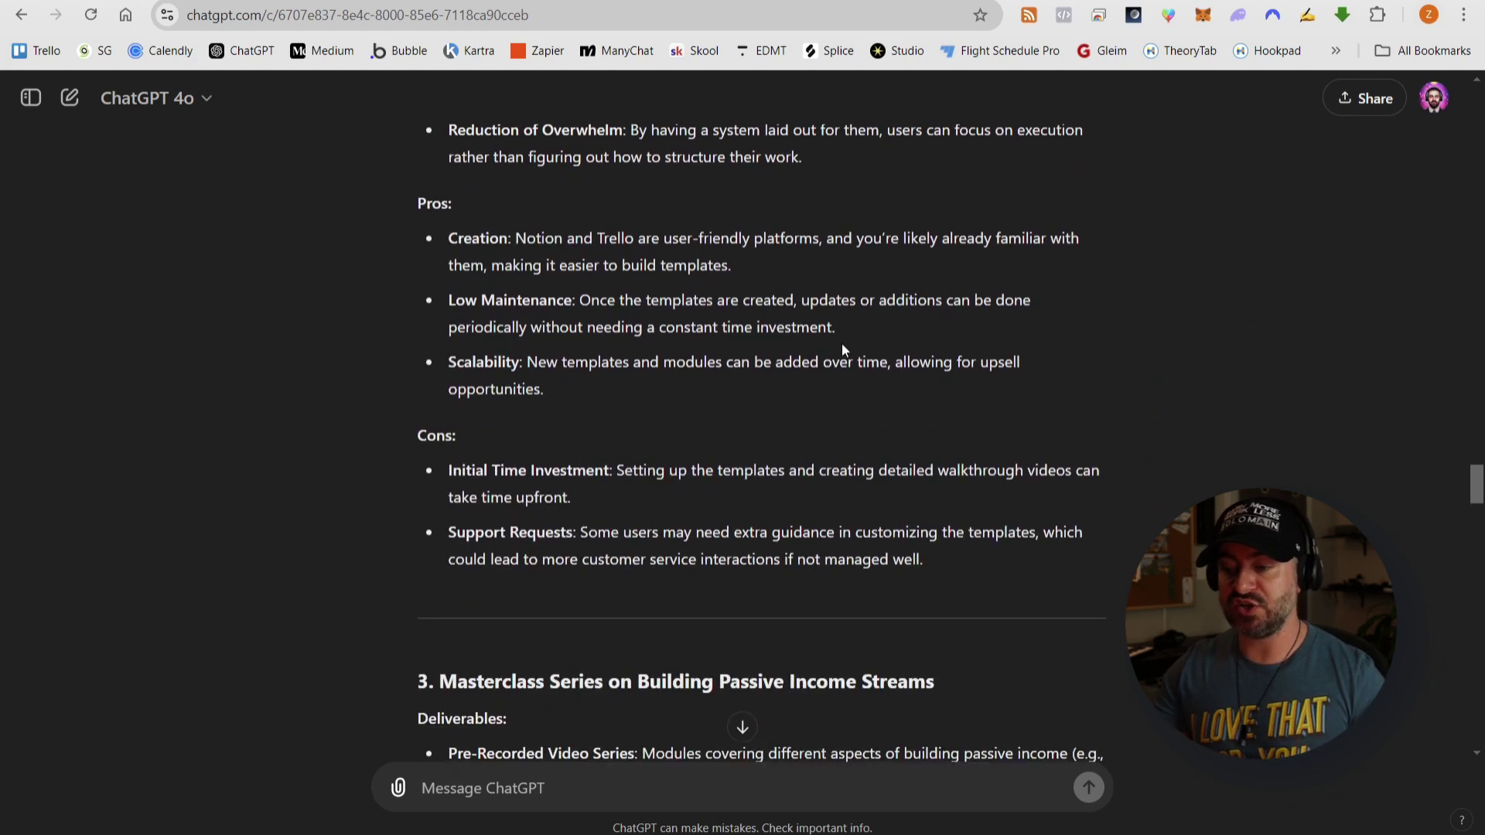
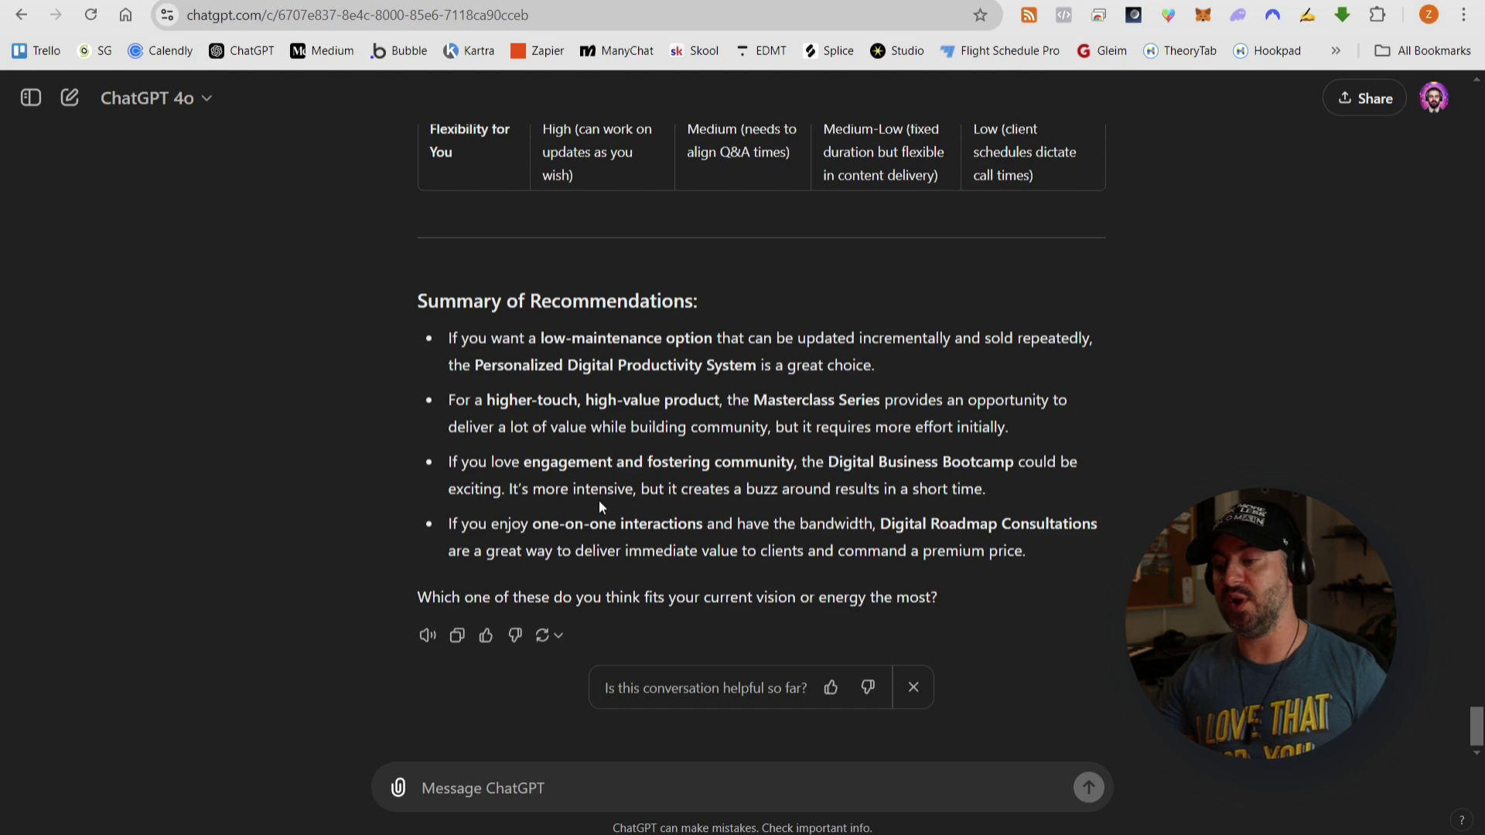
- Highlight key Summary of Recommendations phrases: more intensive, immediate value, command a premium price
left_click_drag(535, 494, 636, 488)
left_click(637, 526)
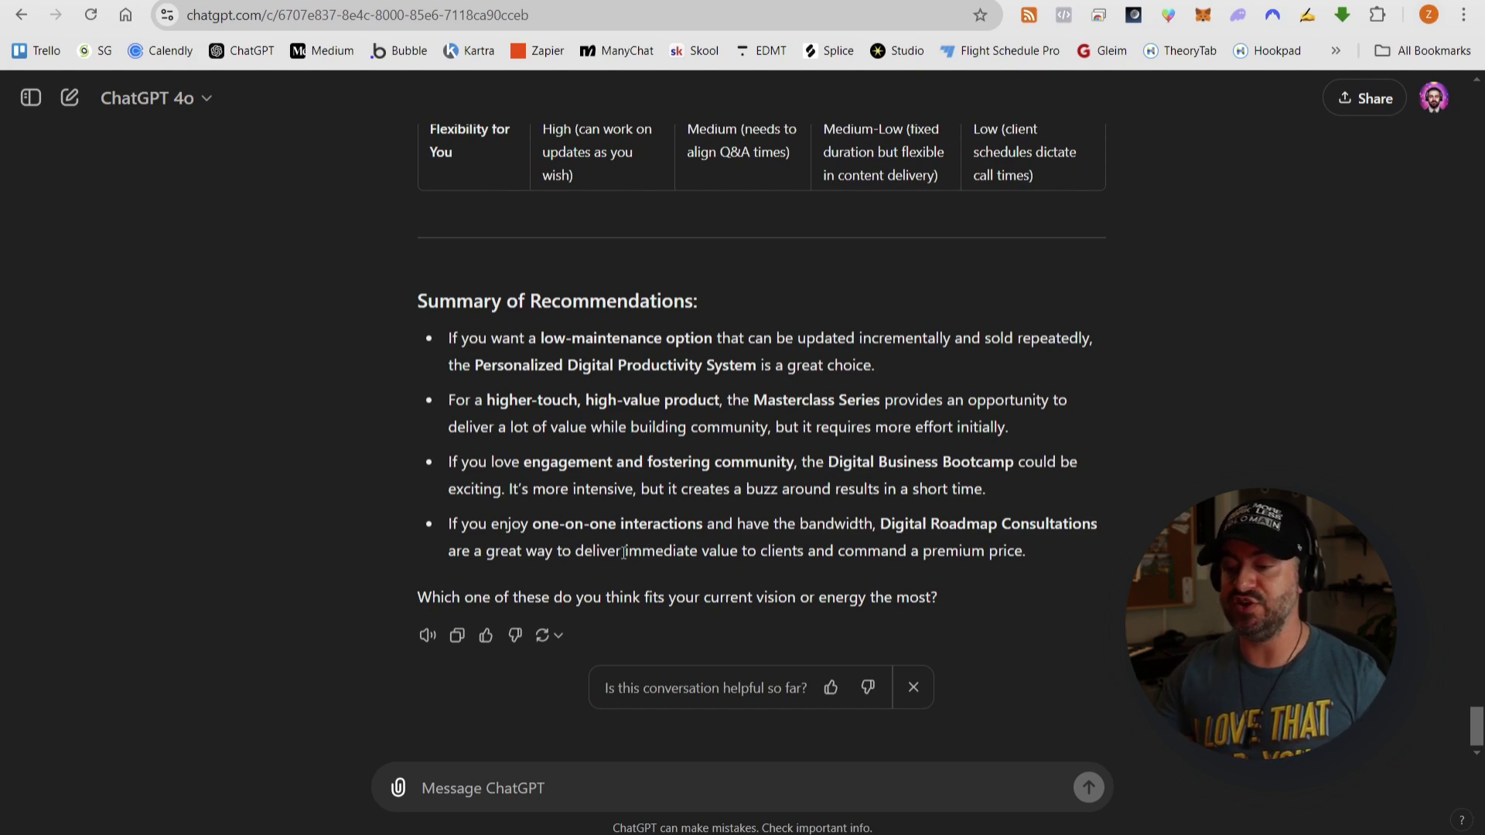
left_click_drag(624, 553, 748, 553)
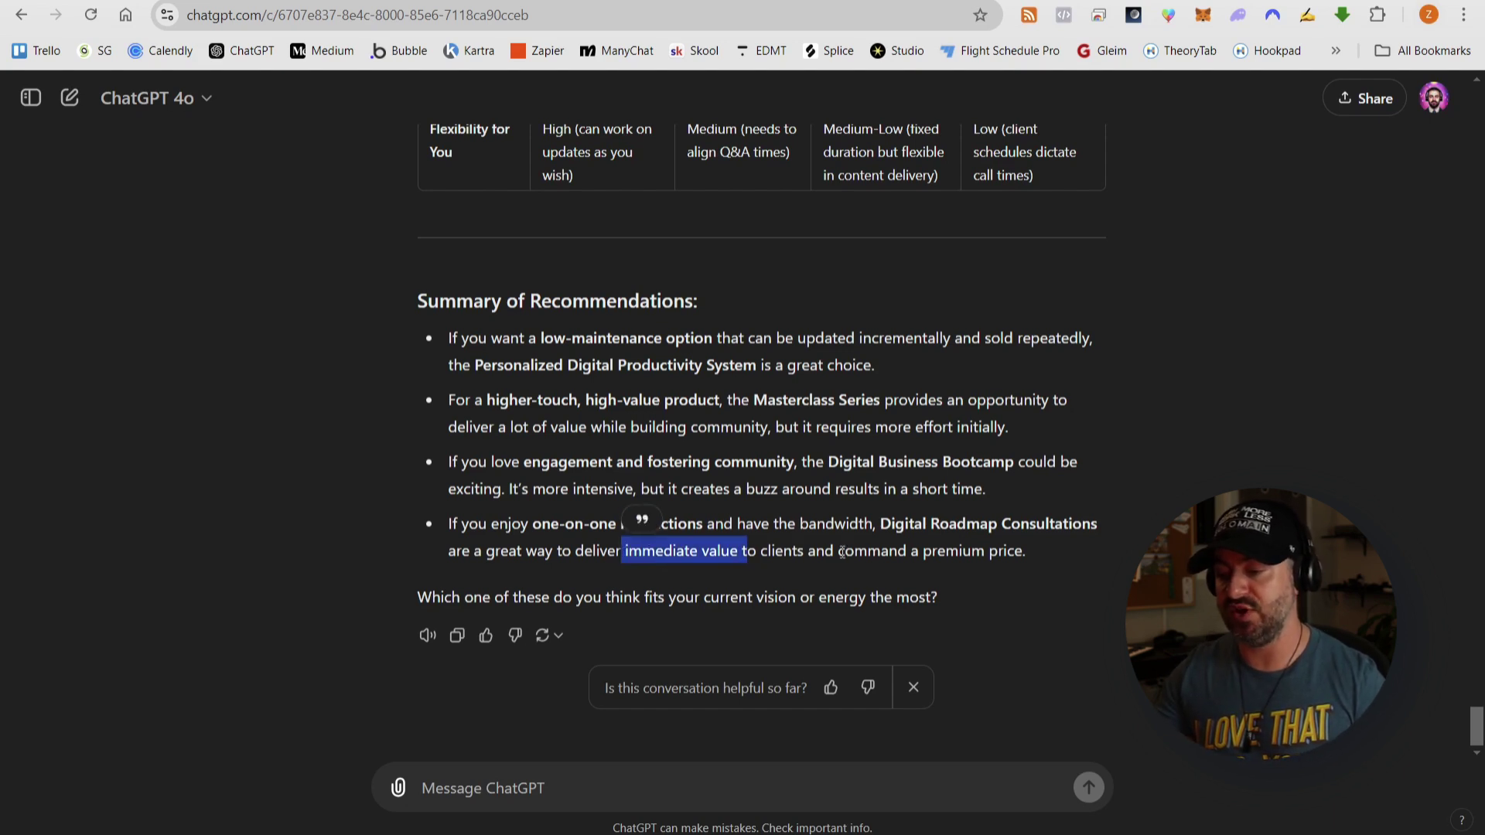
left_click_drag(841, 553, 1029, 557)
left_click(1033, 551)
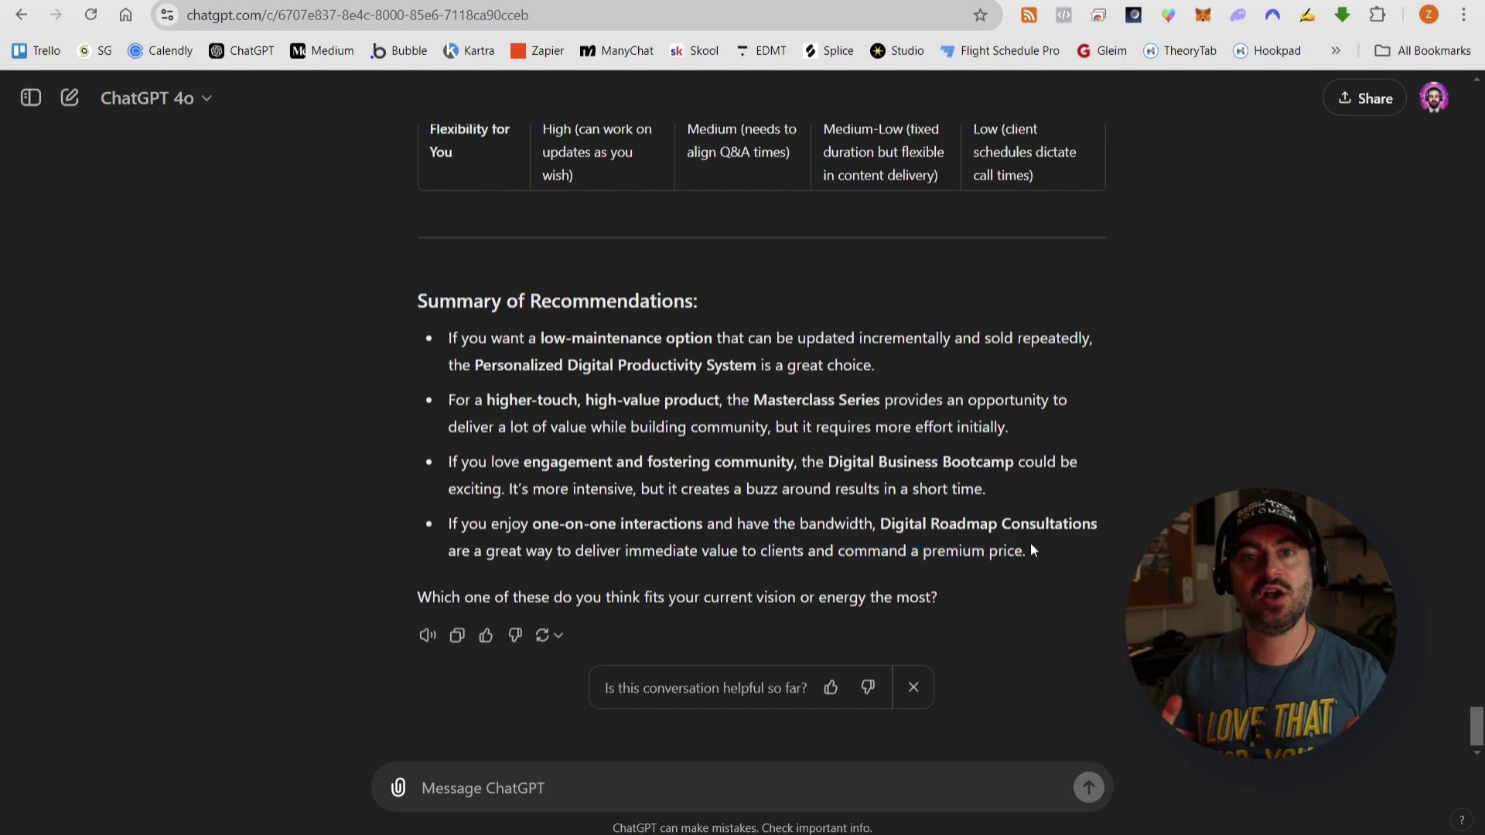
left_click(697, 785)
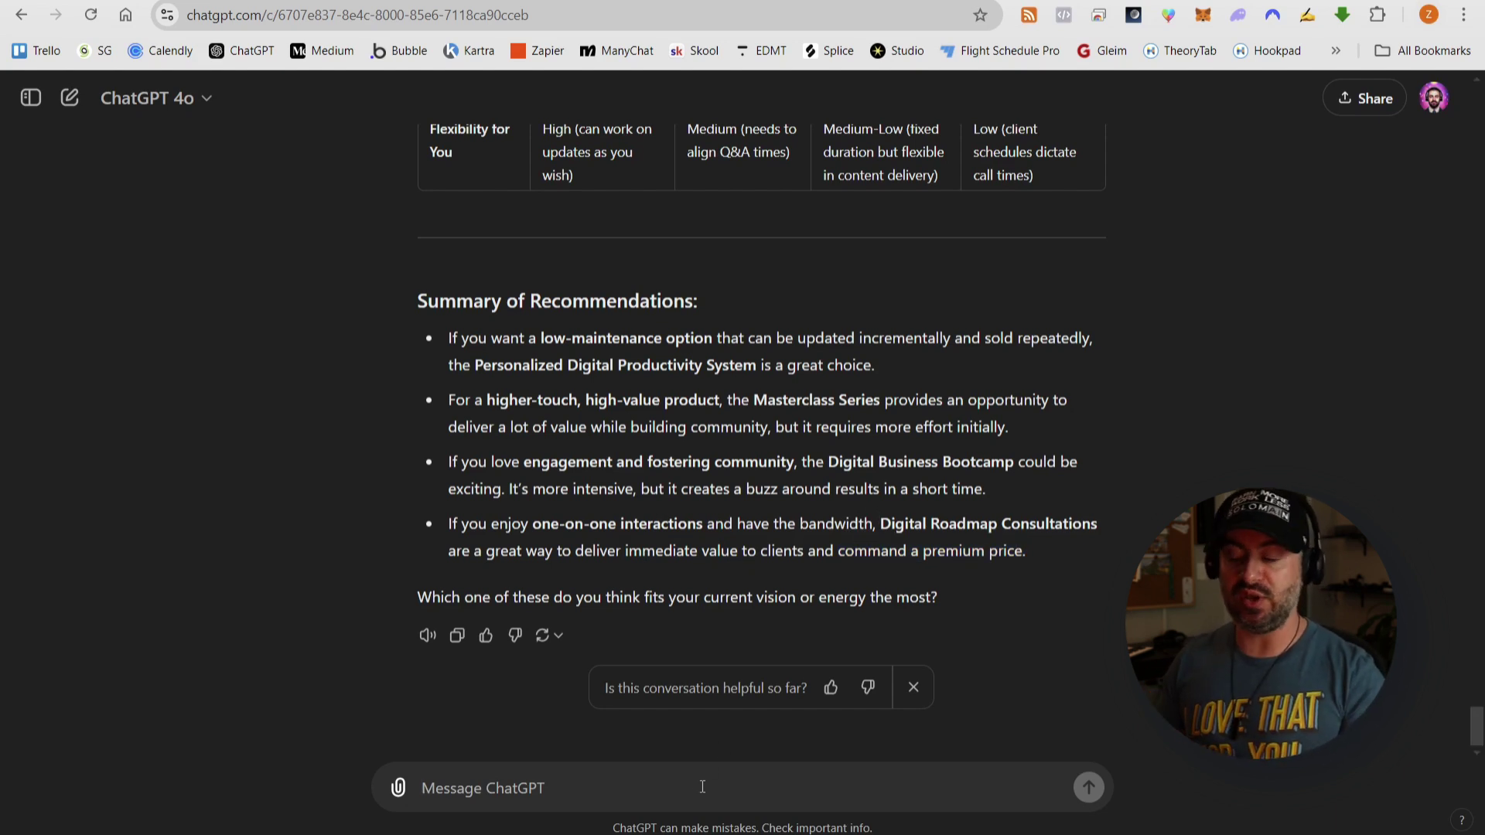
- Reply choosing the Personalized Digital Productivity System over Digital Roadmap Consultations, for quick, low-maintenance setup
type("While")
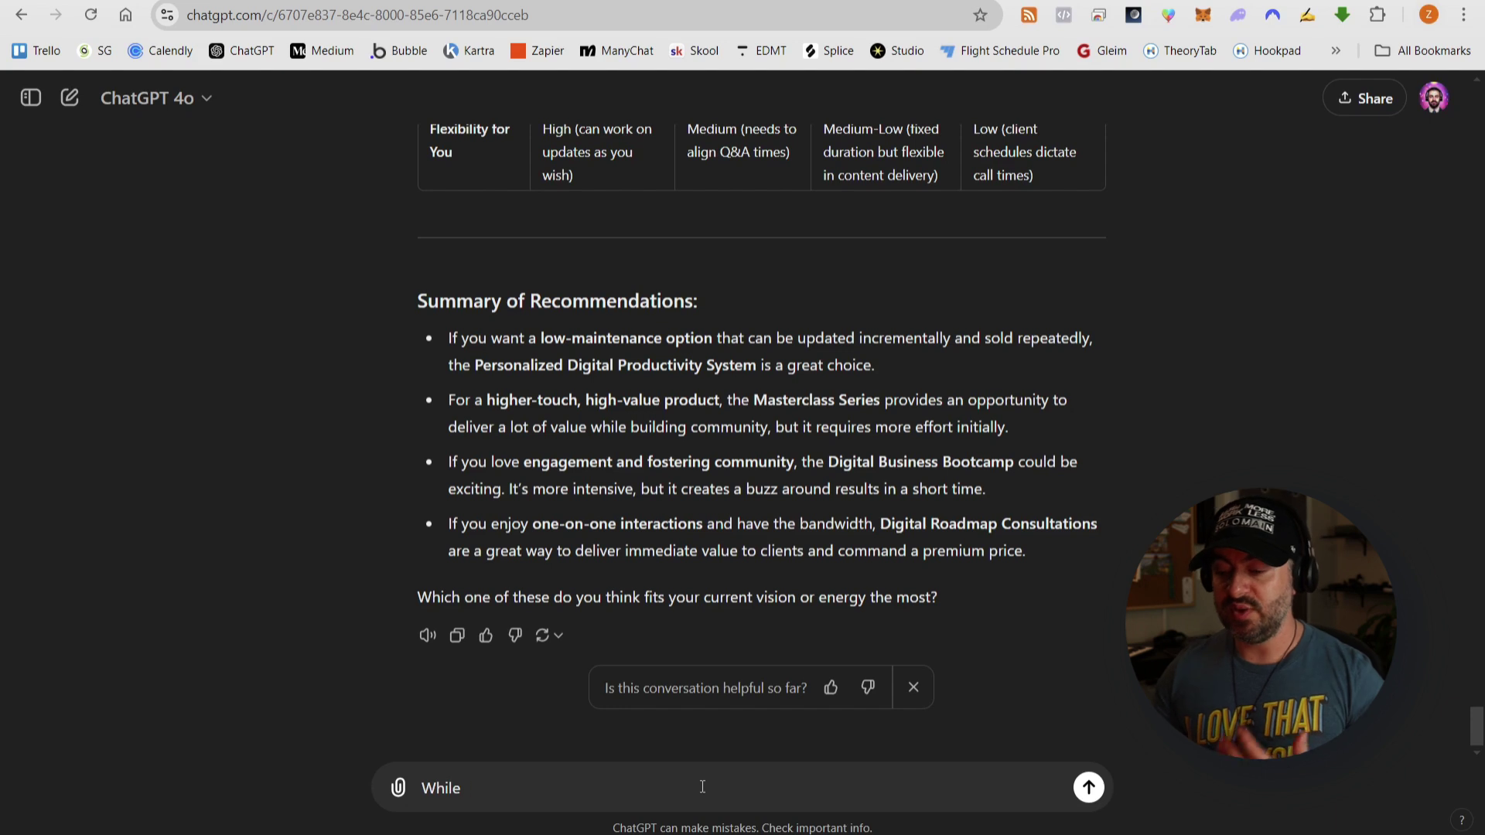
type(" I love the idea of the")
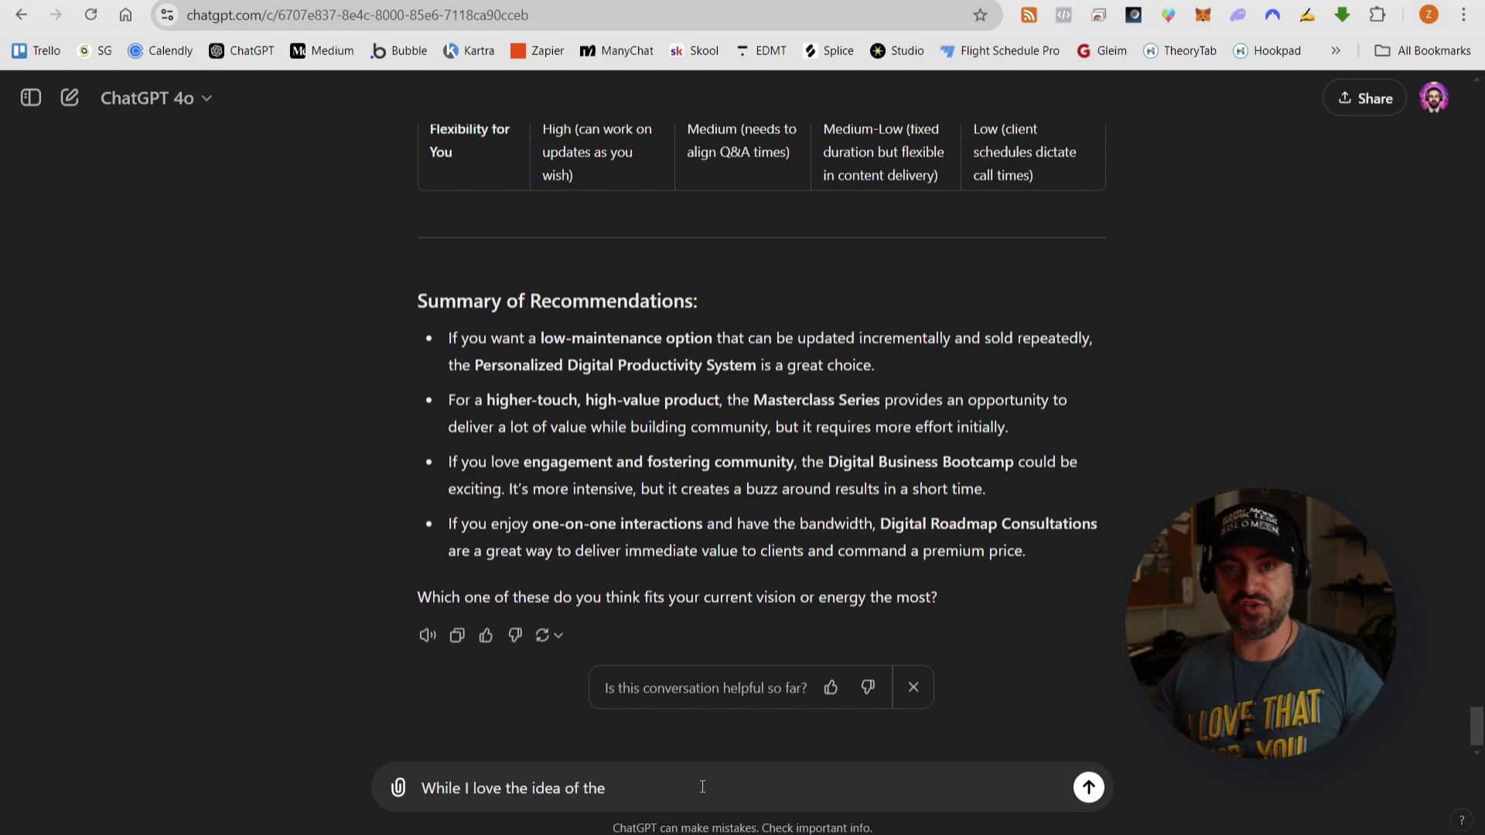
type(" Digital Roadmap Consu")
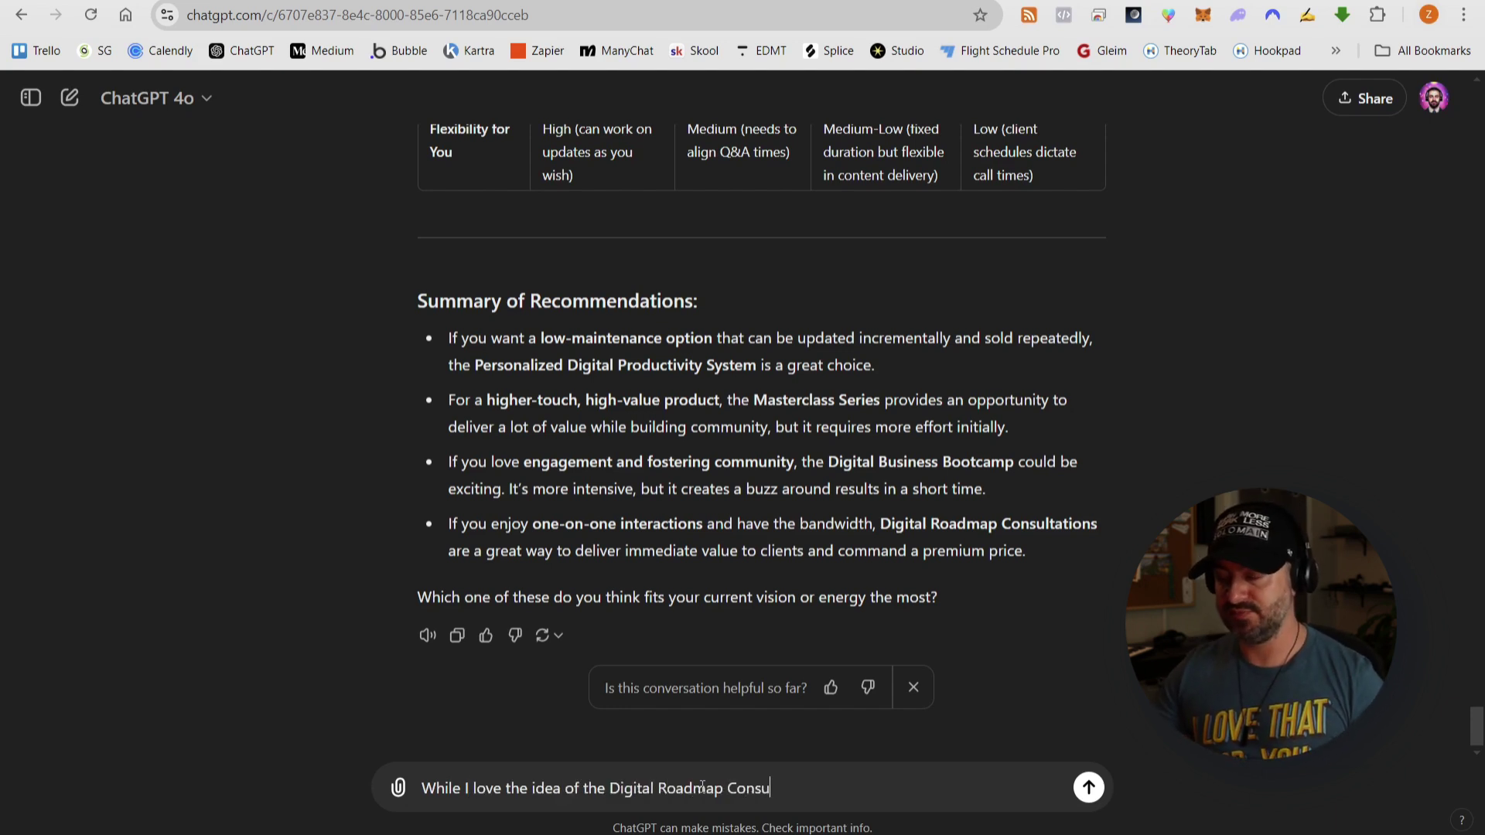
type("ltations, for this particular")
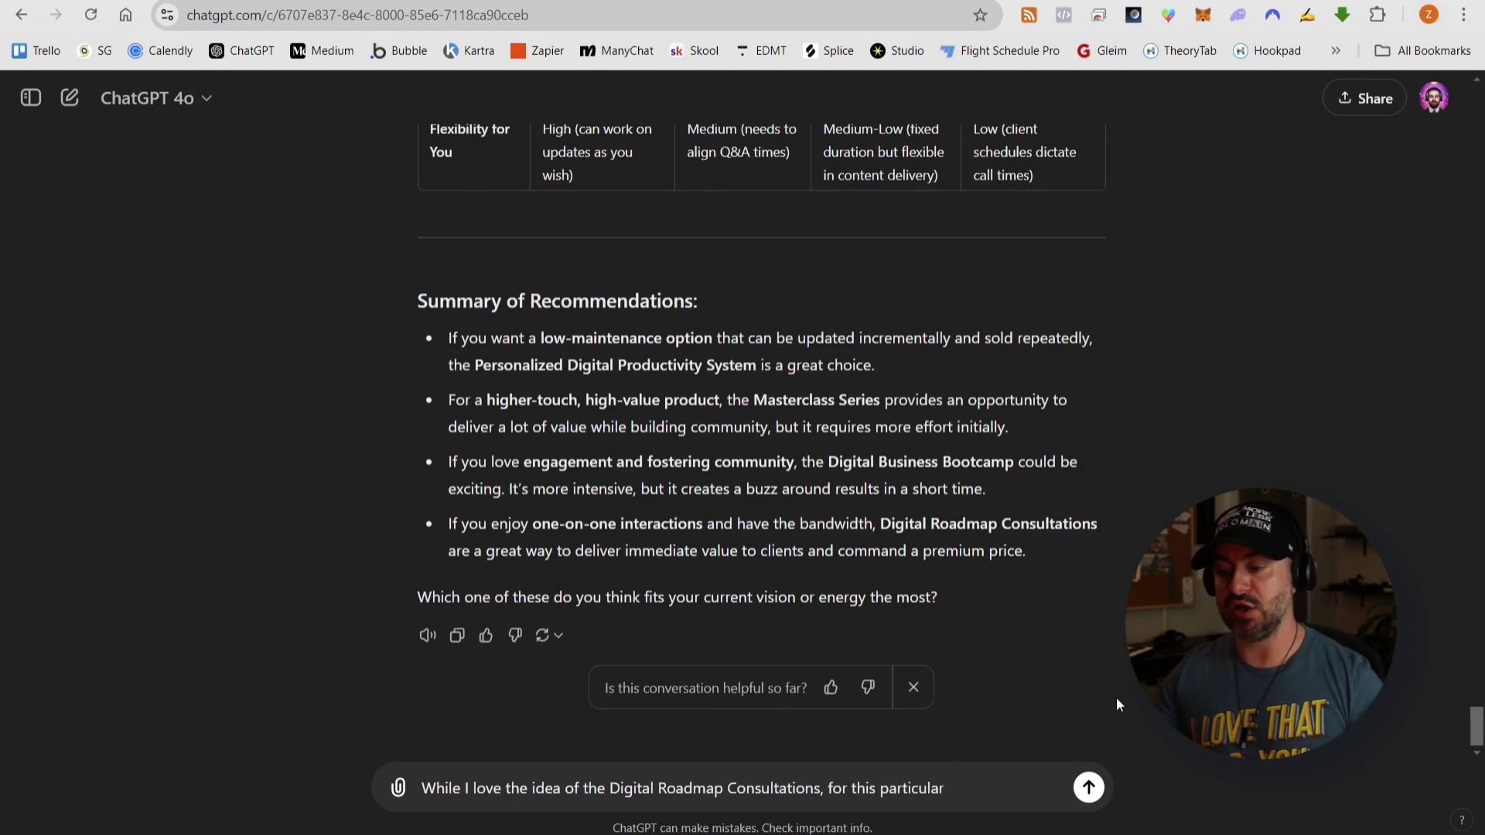
type(" project I want ")
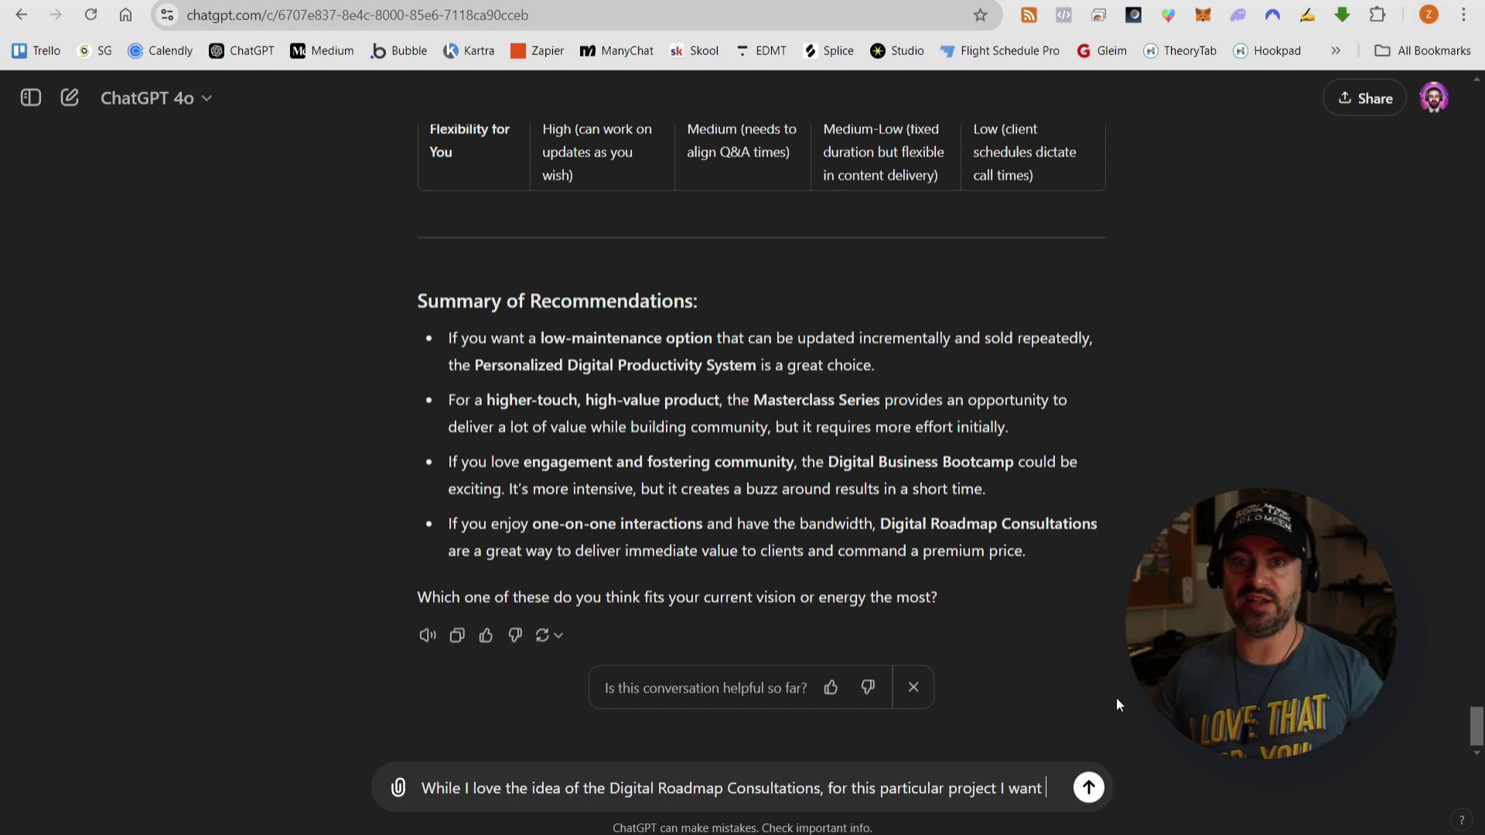
type("to focus more on something that wil")
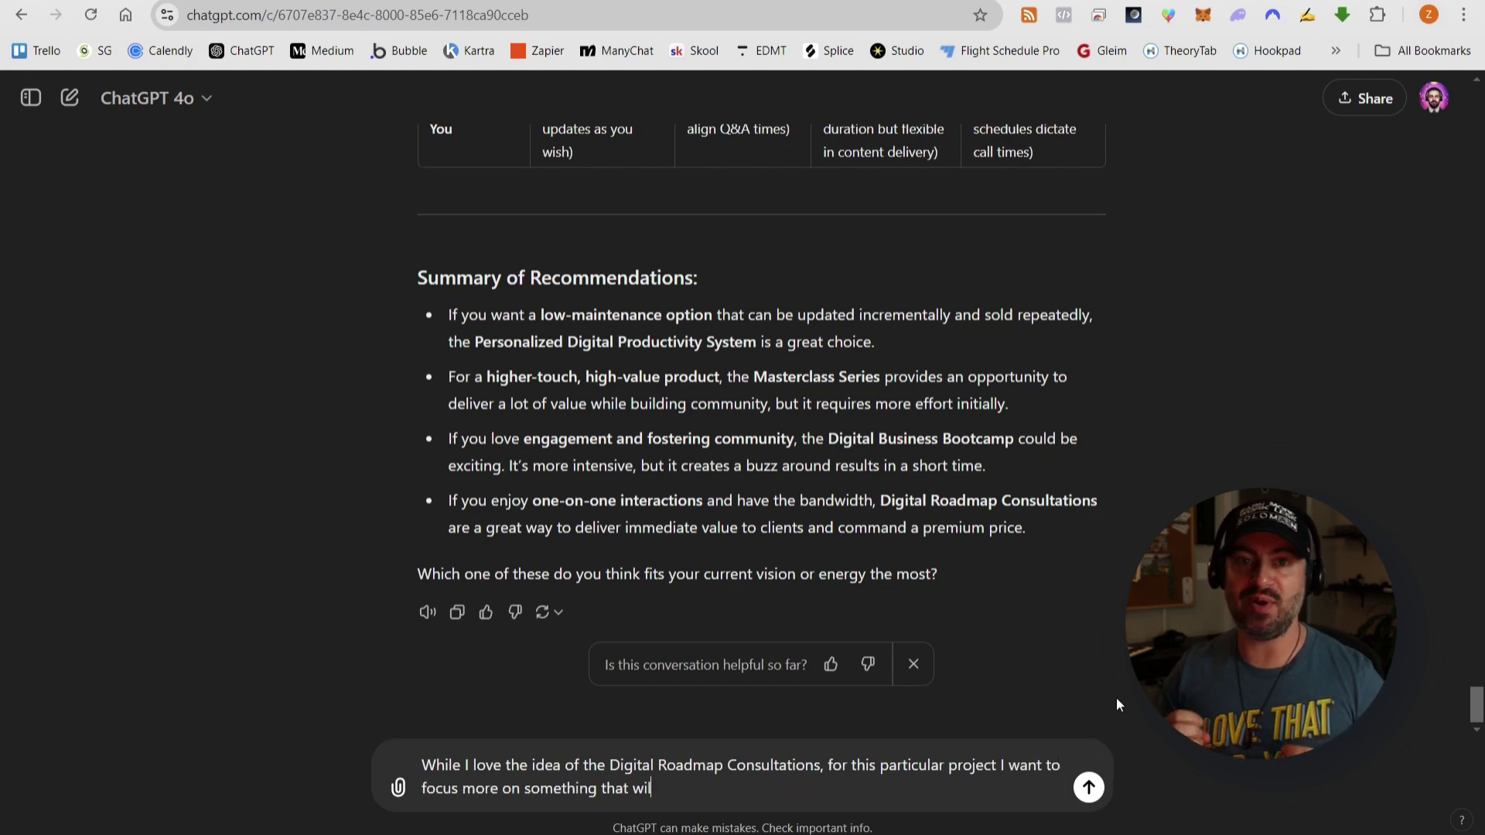
type("l be the quickest ")
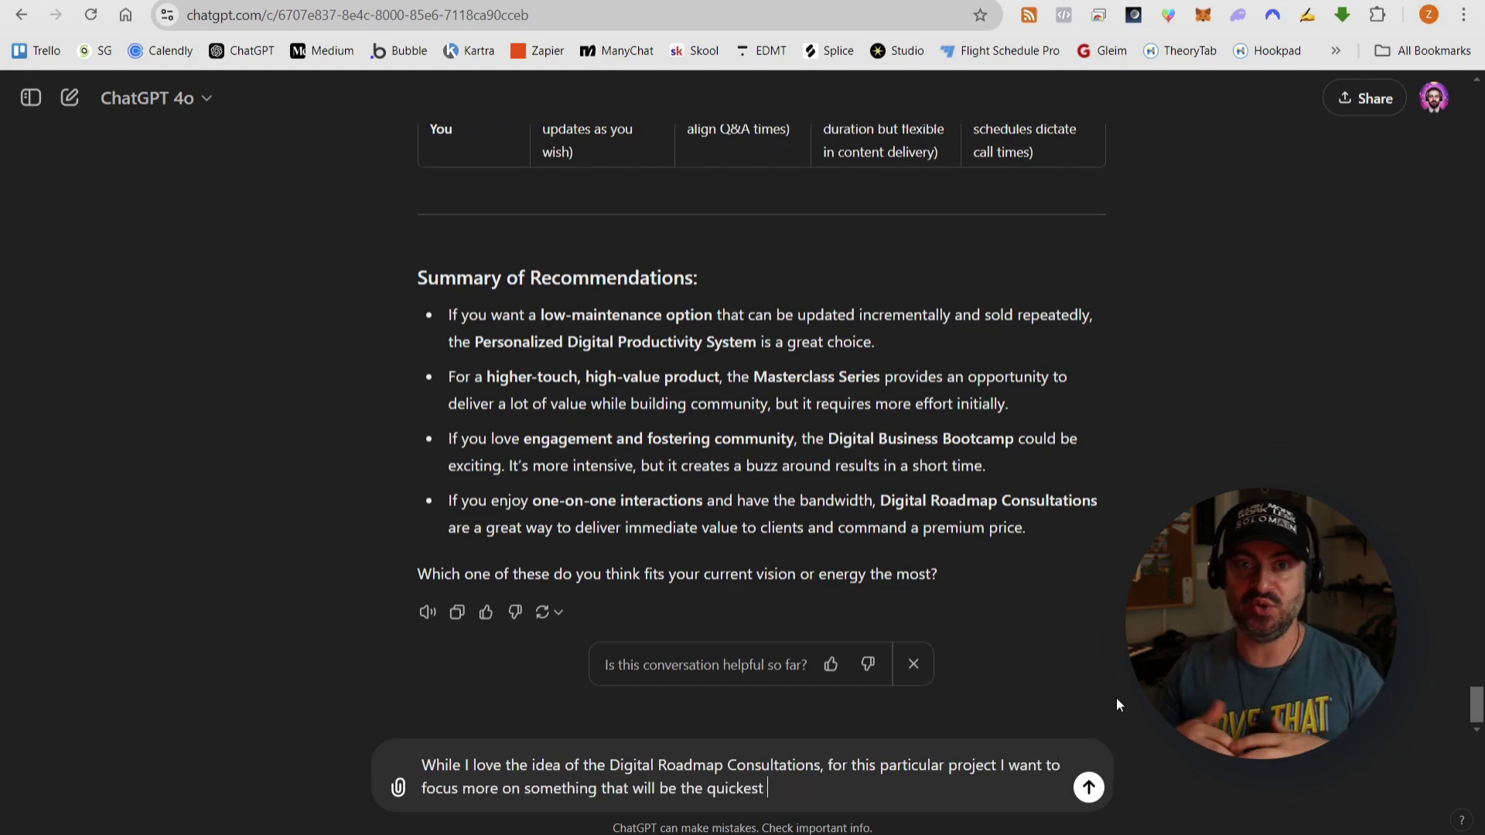
type("and easiest to set")
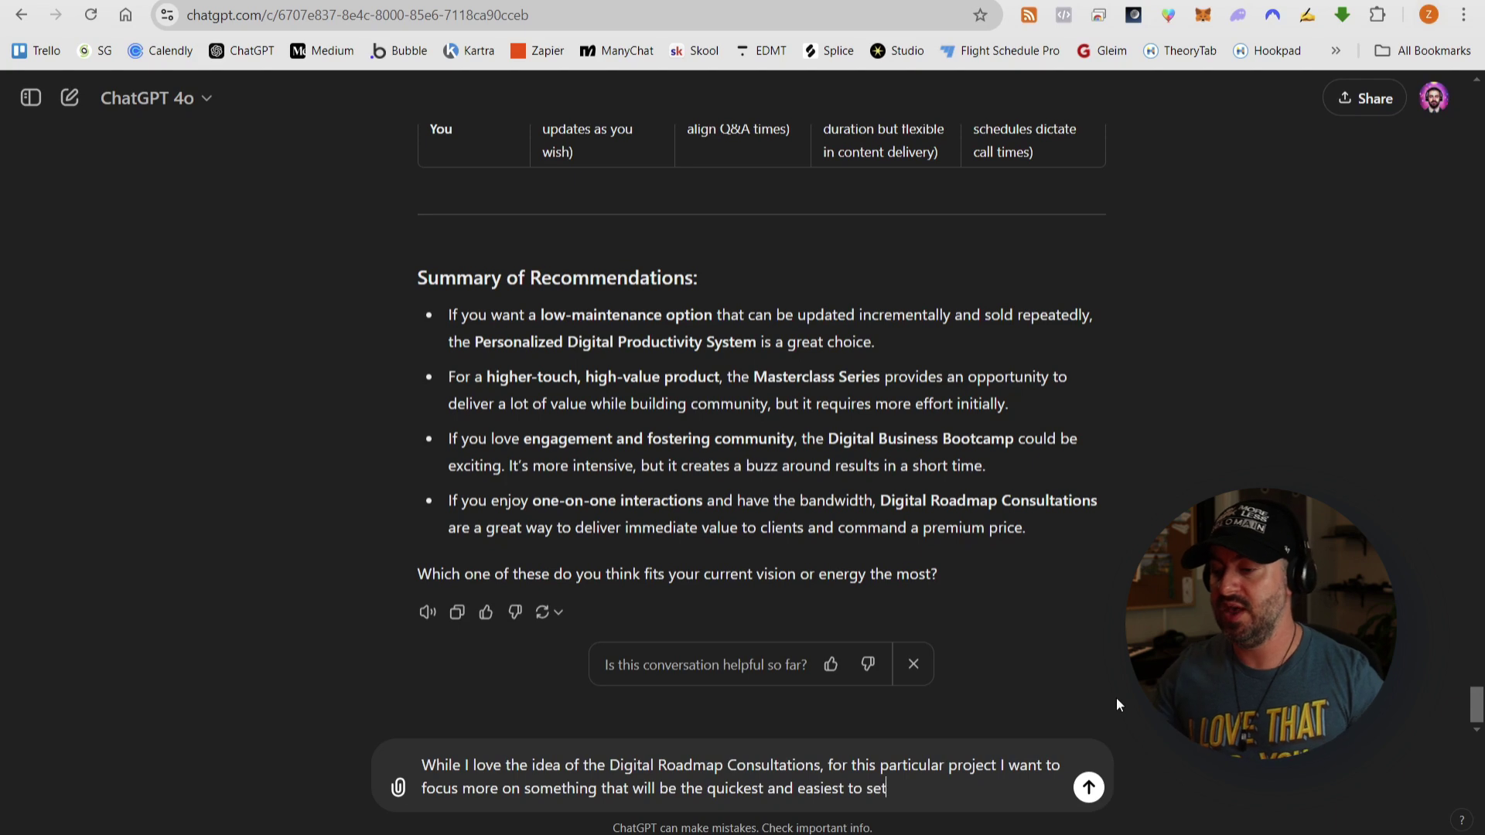
type(" up")
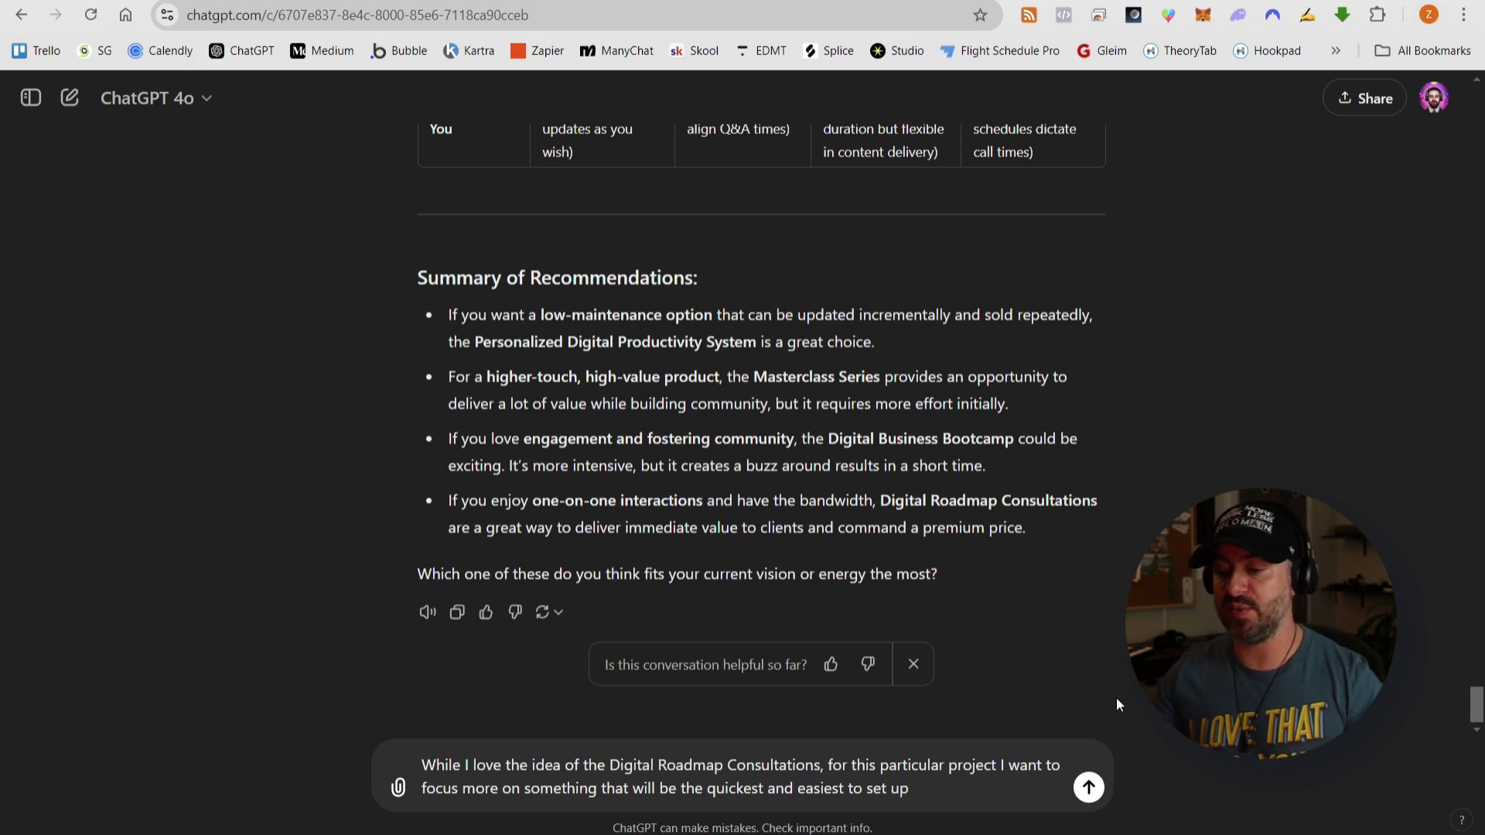
type(" with the lowest")
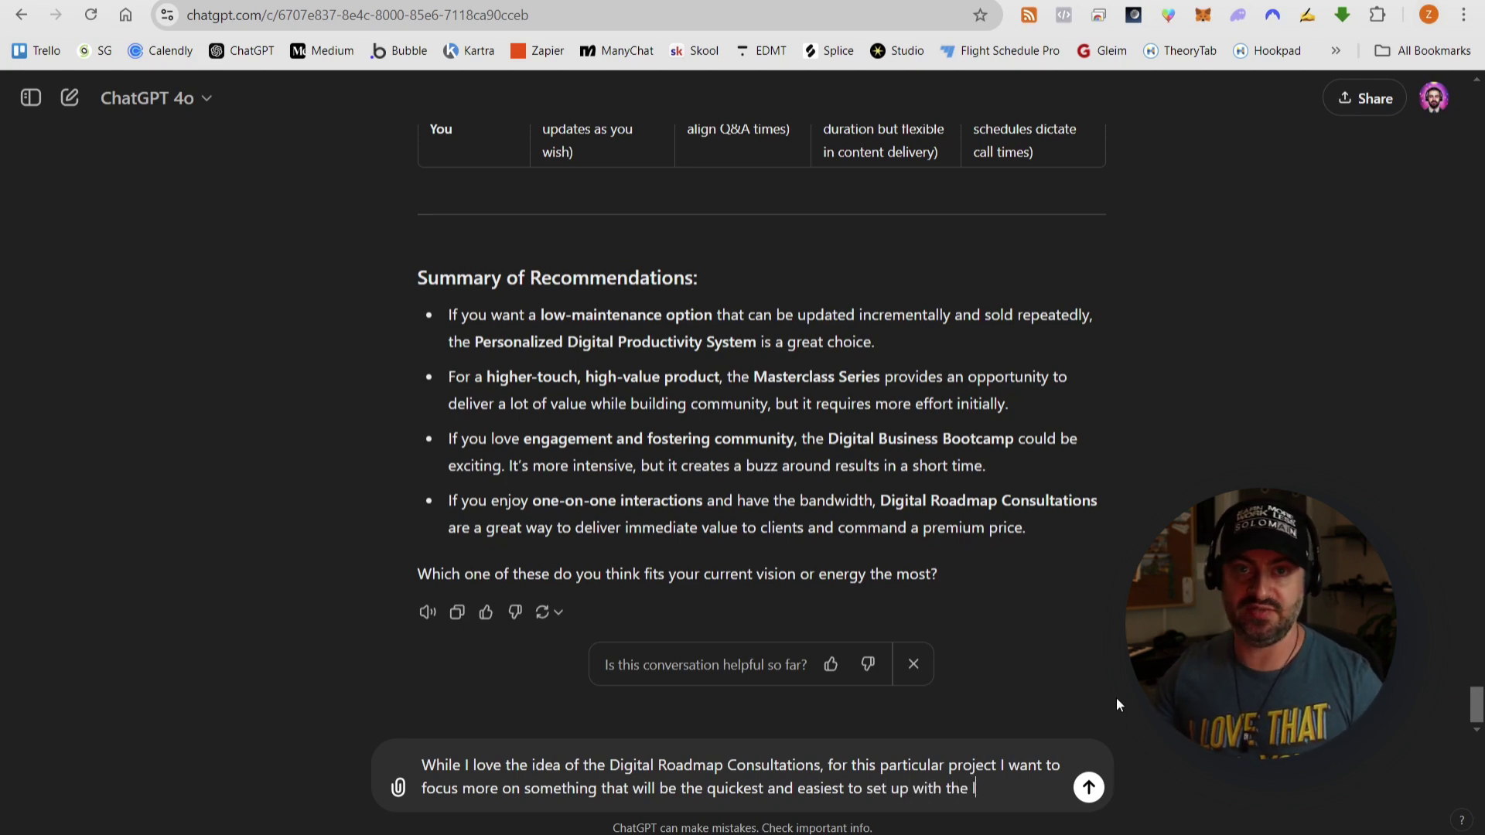
type(" long-term maintenanc")
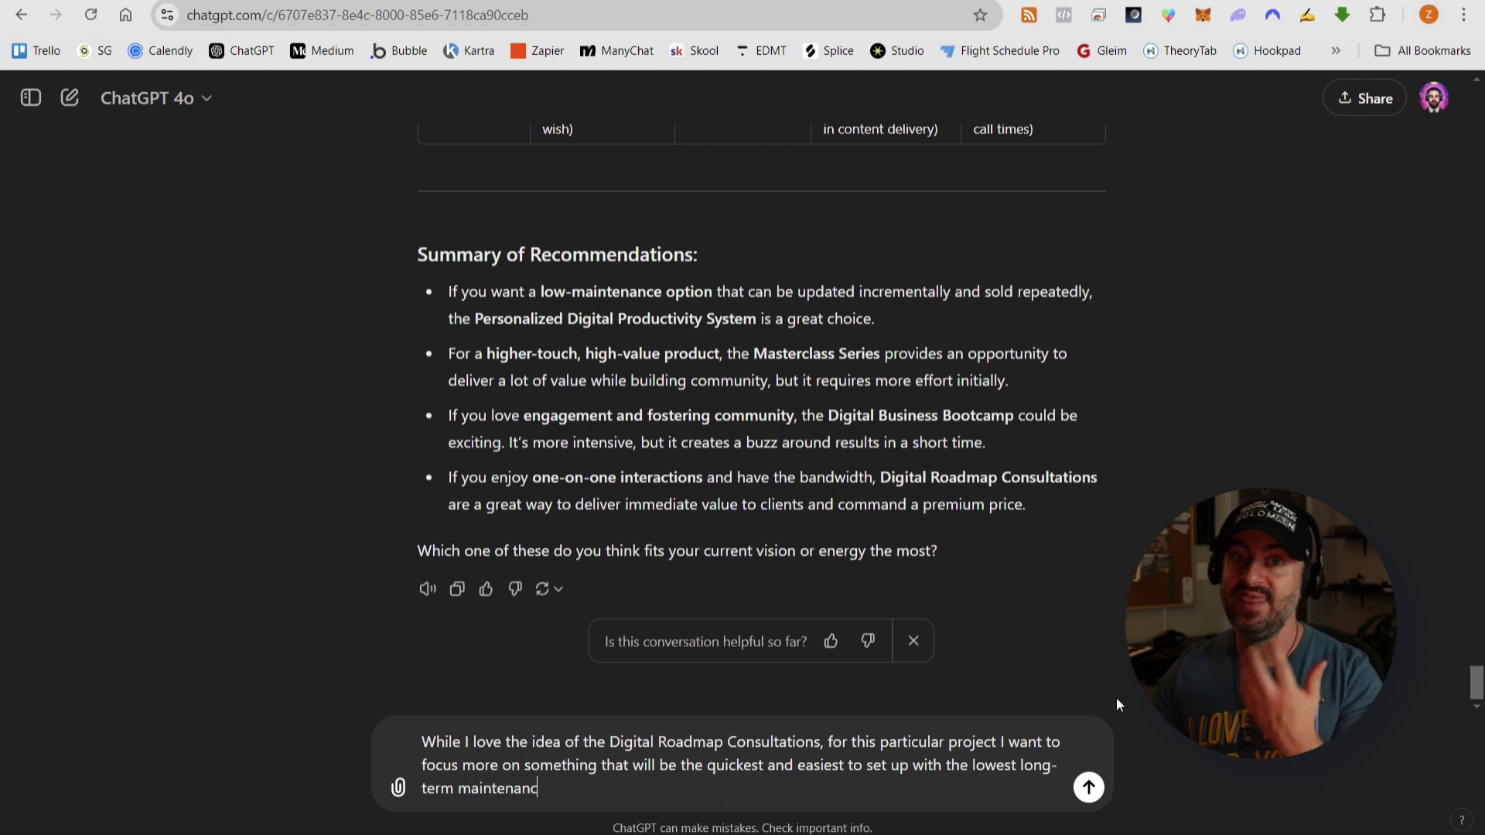
type("e requirements. With that in m")
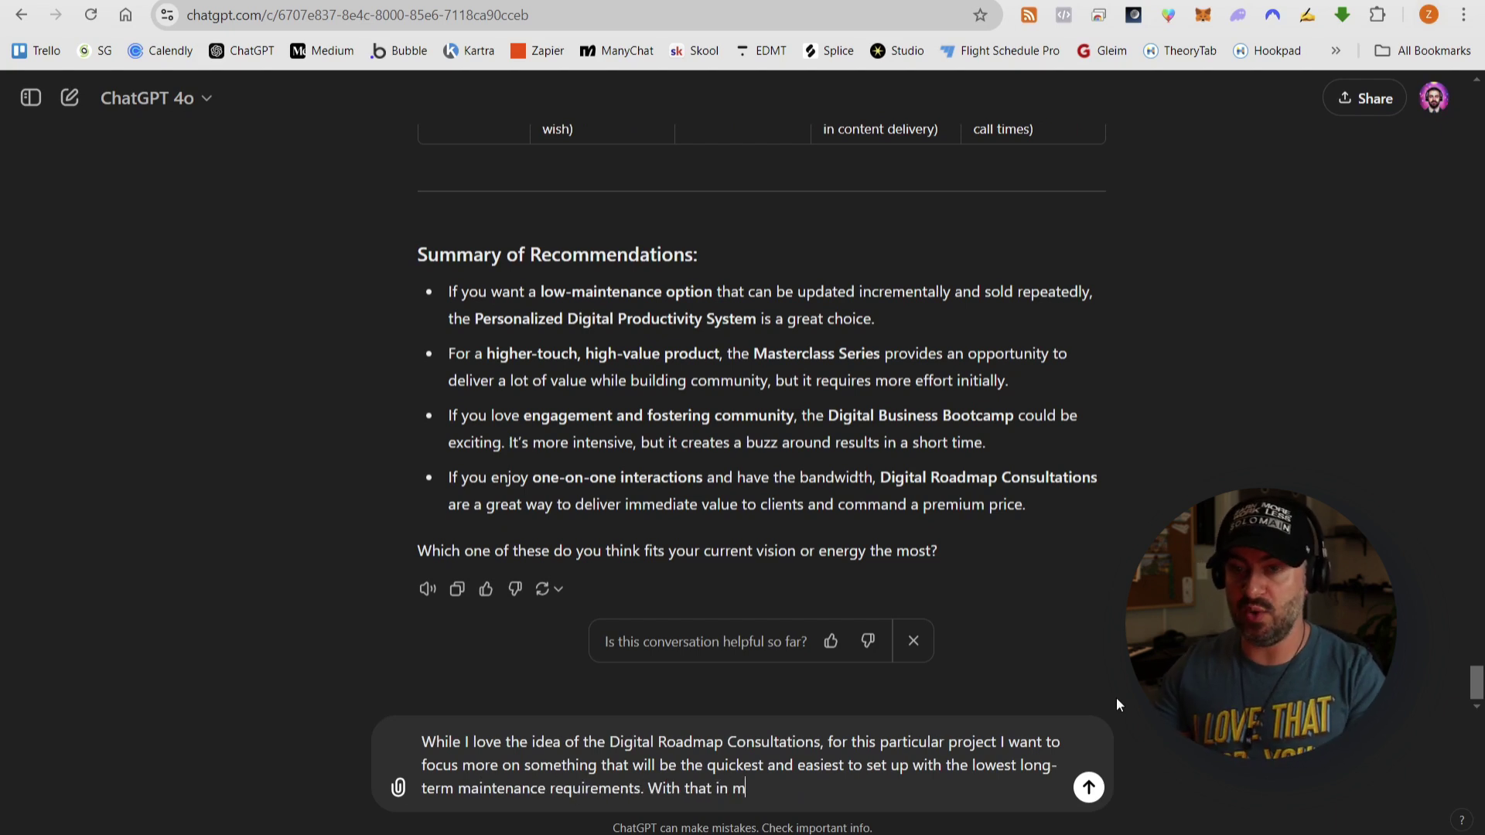
type("ind, I think I want to go wit")
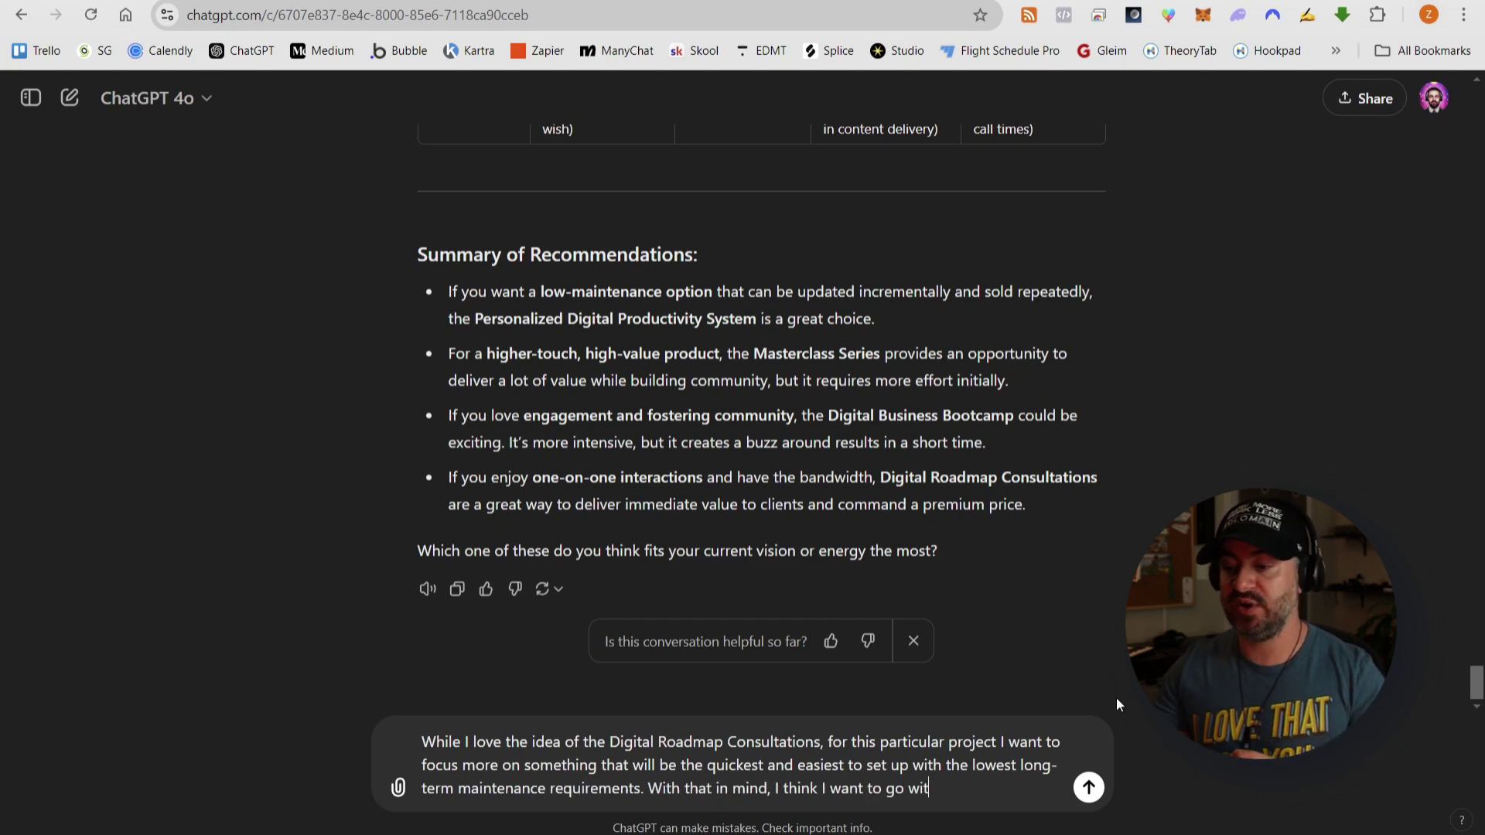
type("h the Personalized ")
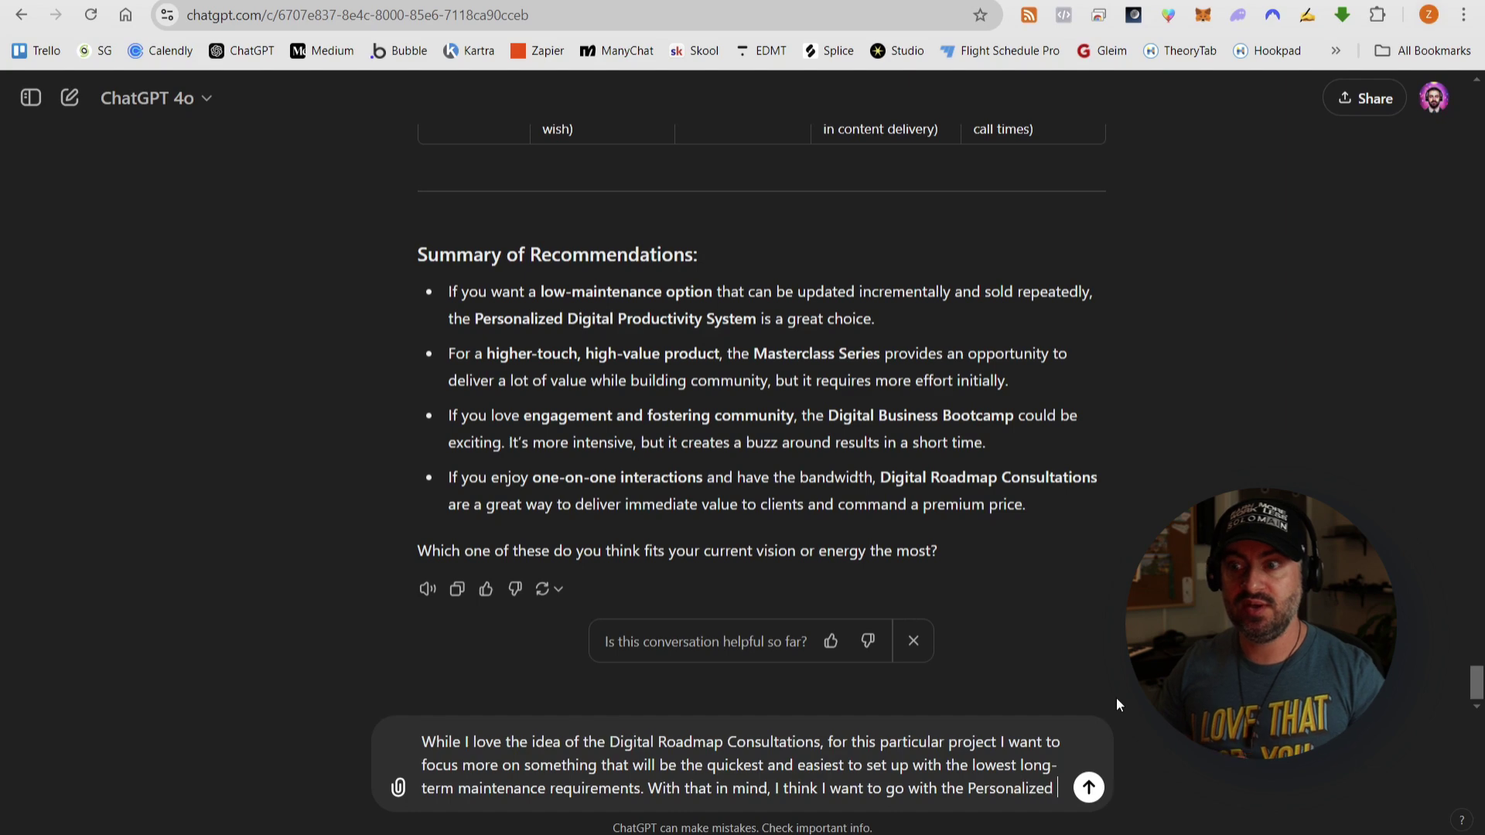
type("Digital Productivity System.")
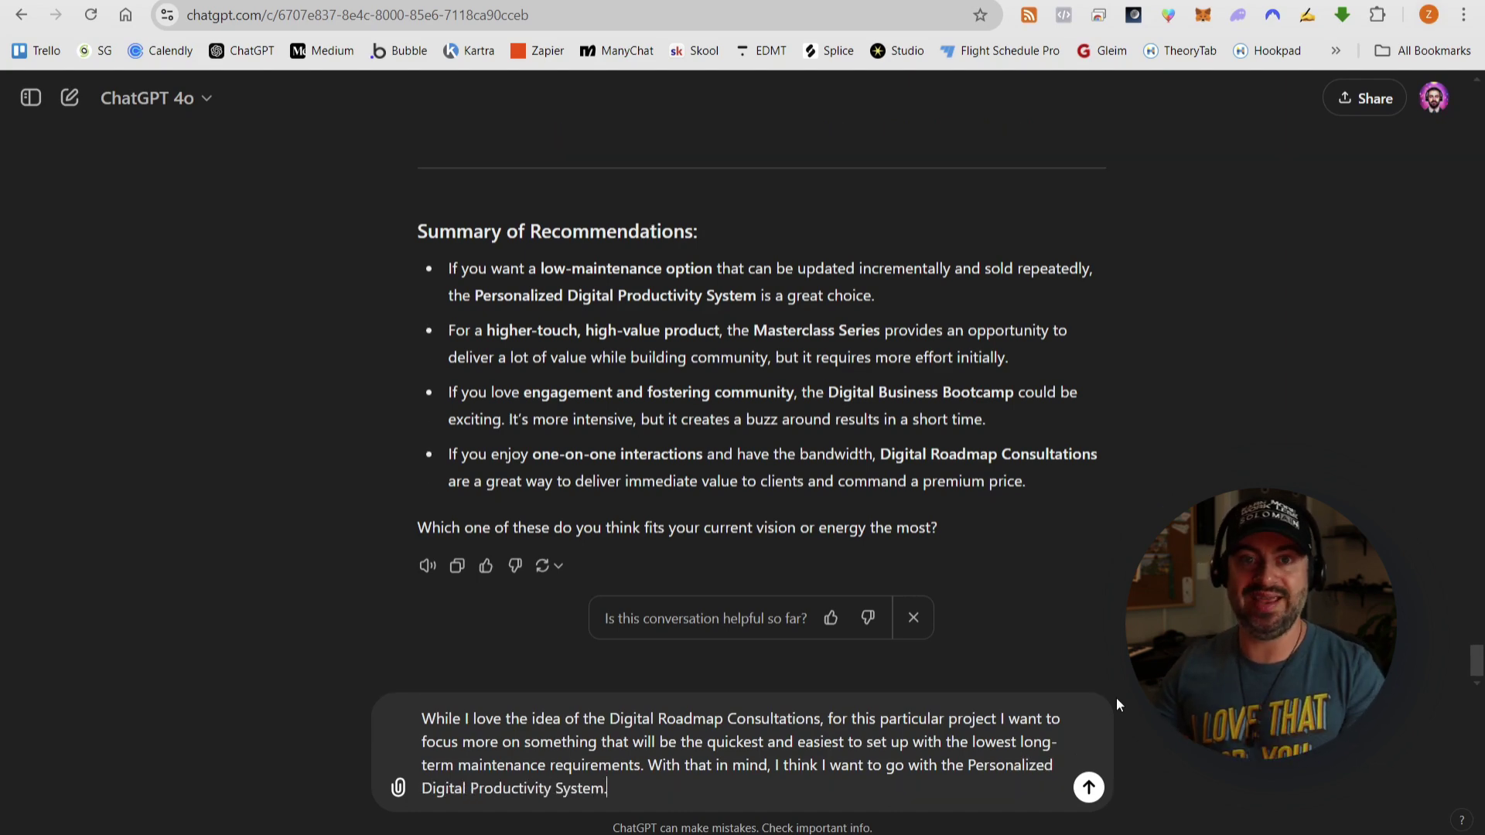
key("Return")
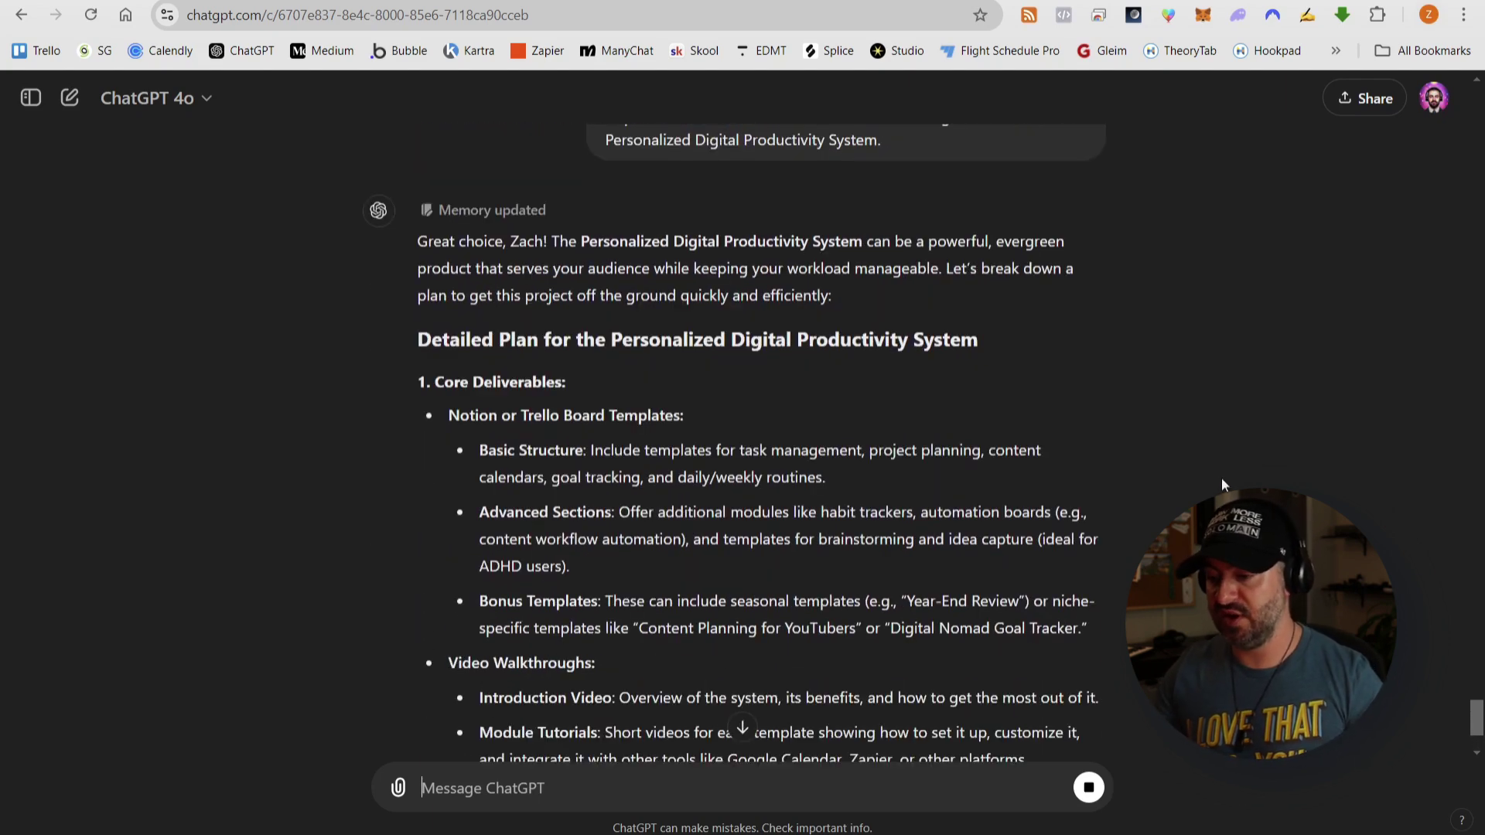
- Scroll through the finished plan's deliverables, pros-and-cons table and five launch phases
scroll(1092, 529, "down", 3)
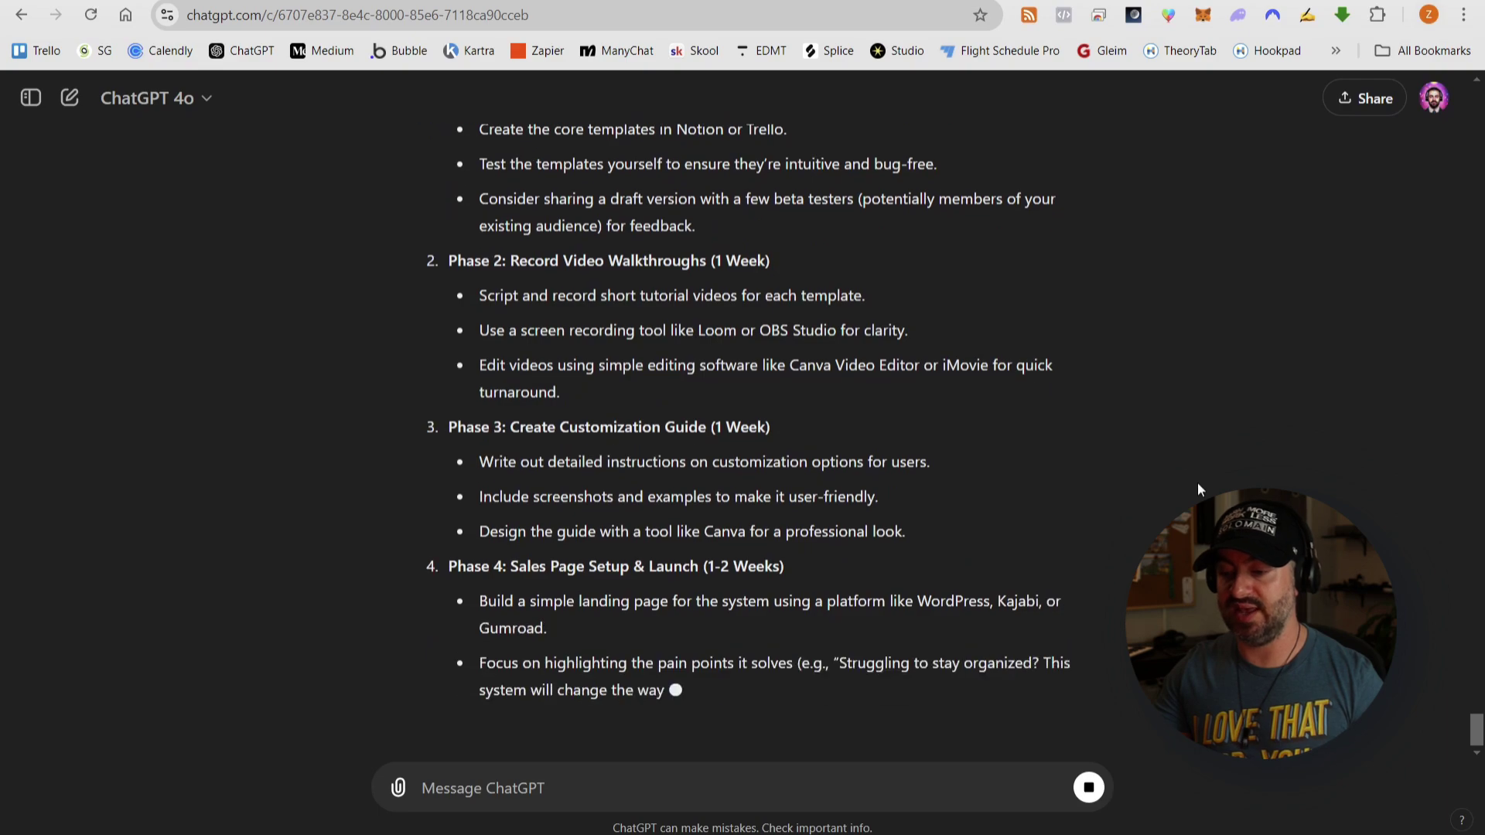
scroll(1199, 468, "up", 15)
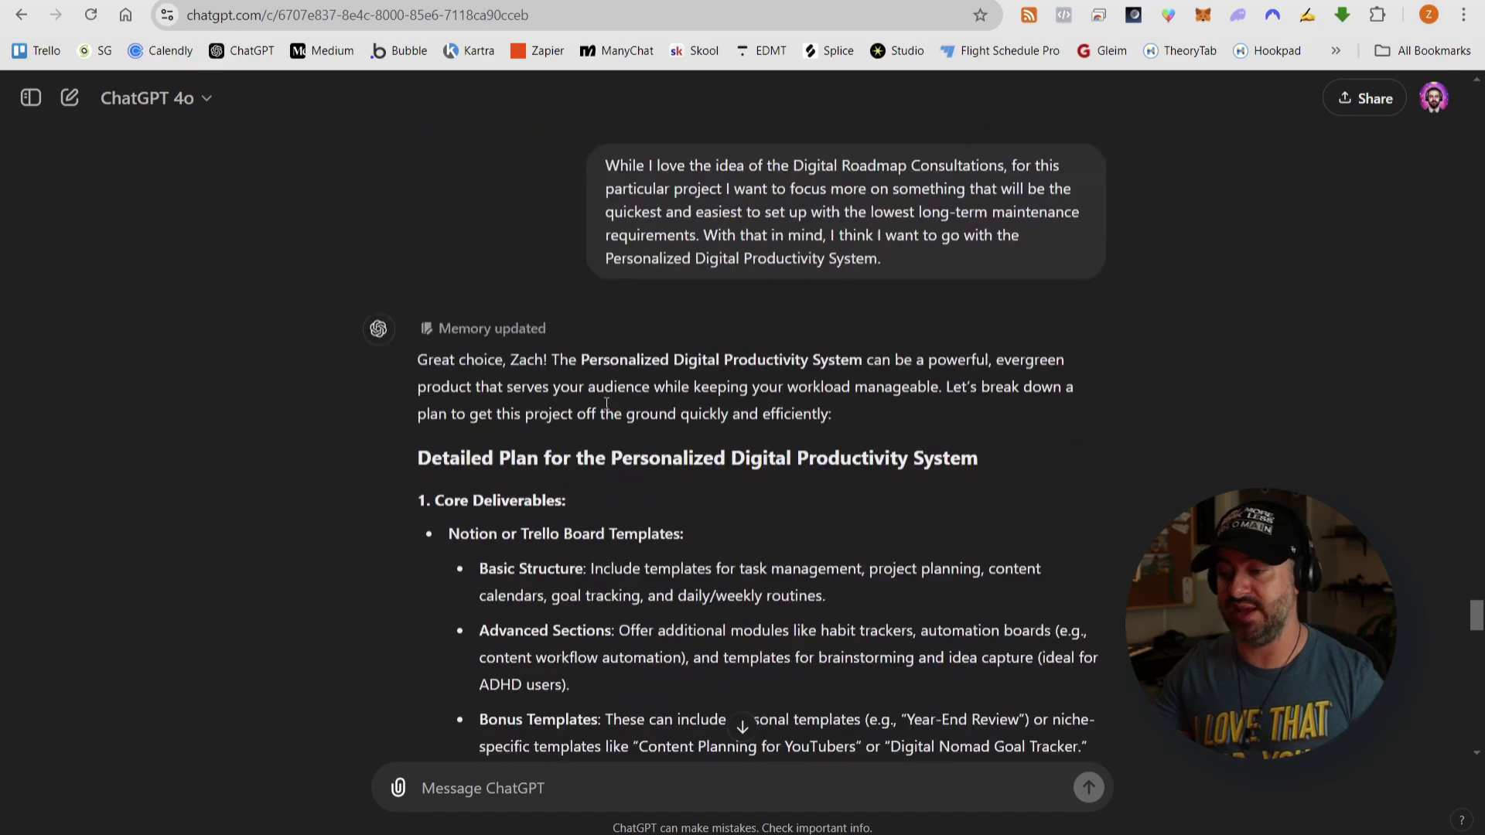
scroll(898, 294, "down", 1)
scroll(896, 295, "down", 1)
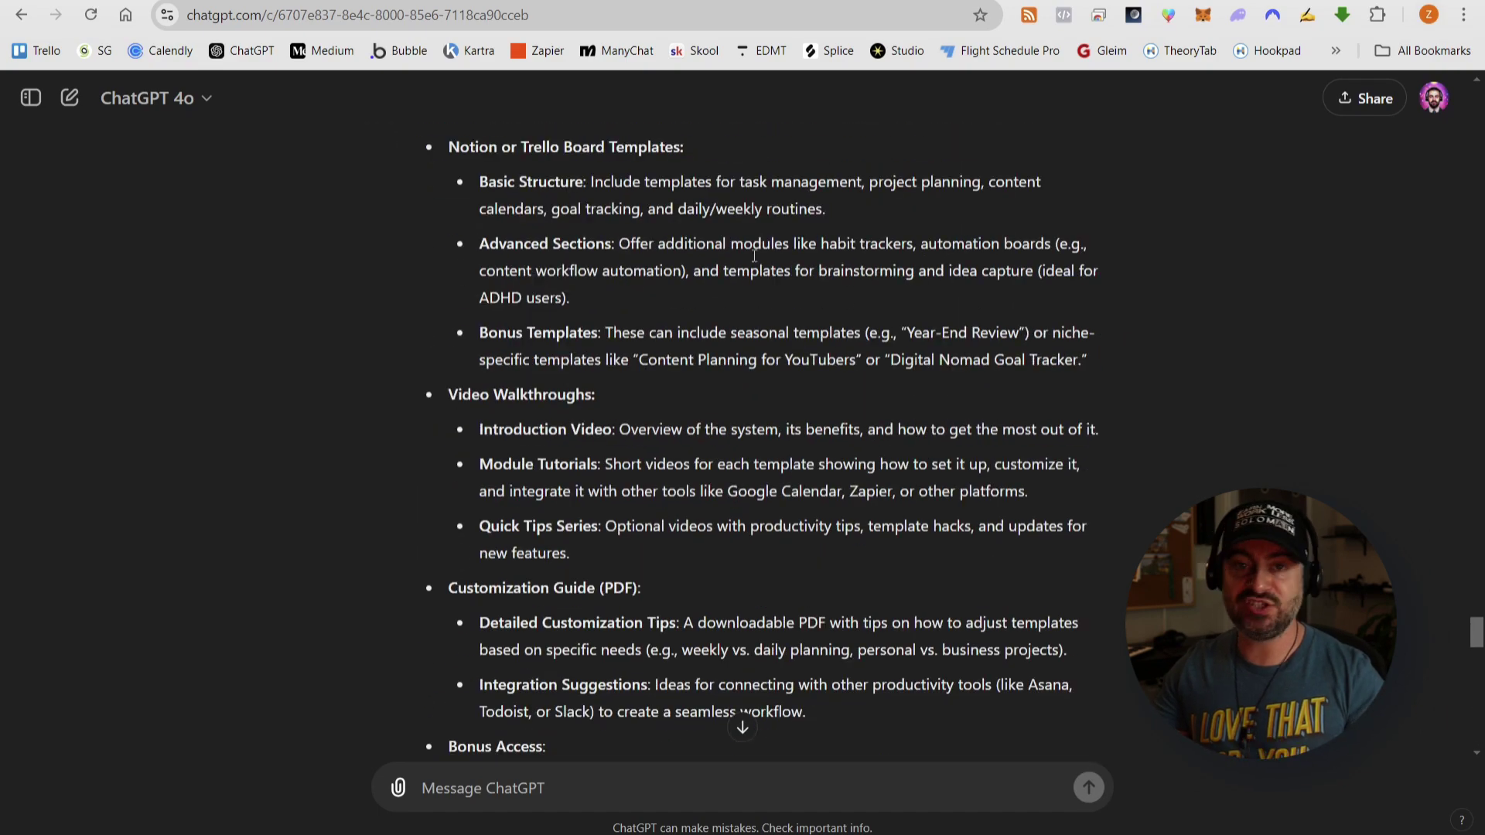
scroll(896, 295, "down", 2)
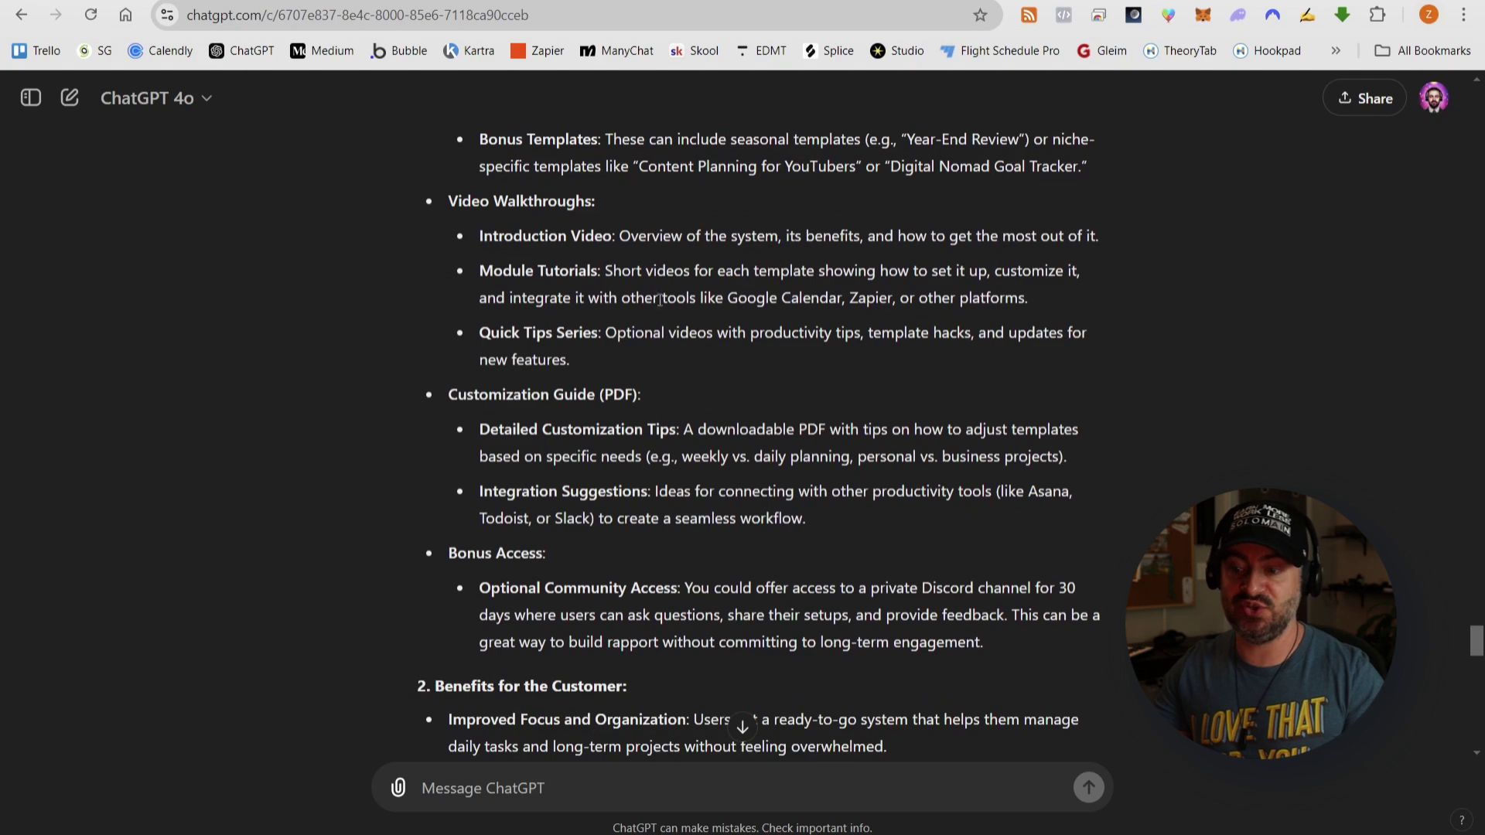
scroll(797, 365, "down", 4)
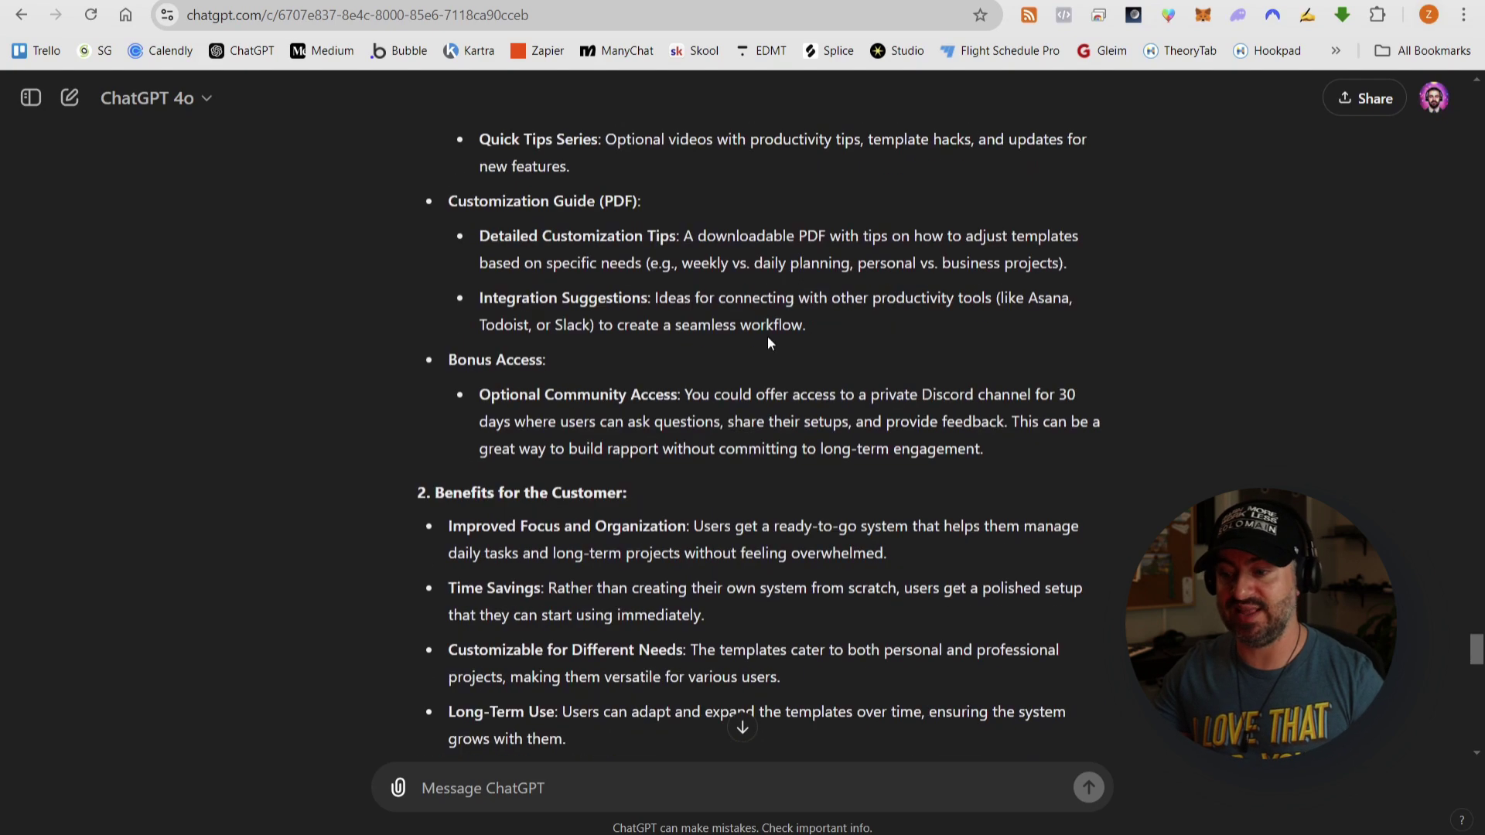
scroll(733, 331, "down", 1)
scroll(746, 317, "down", 3)
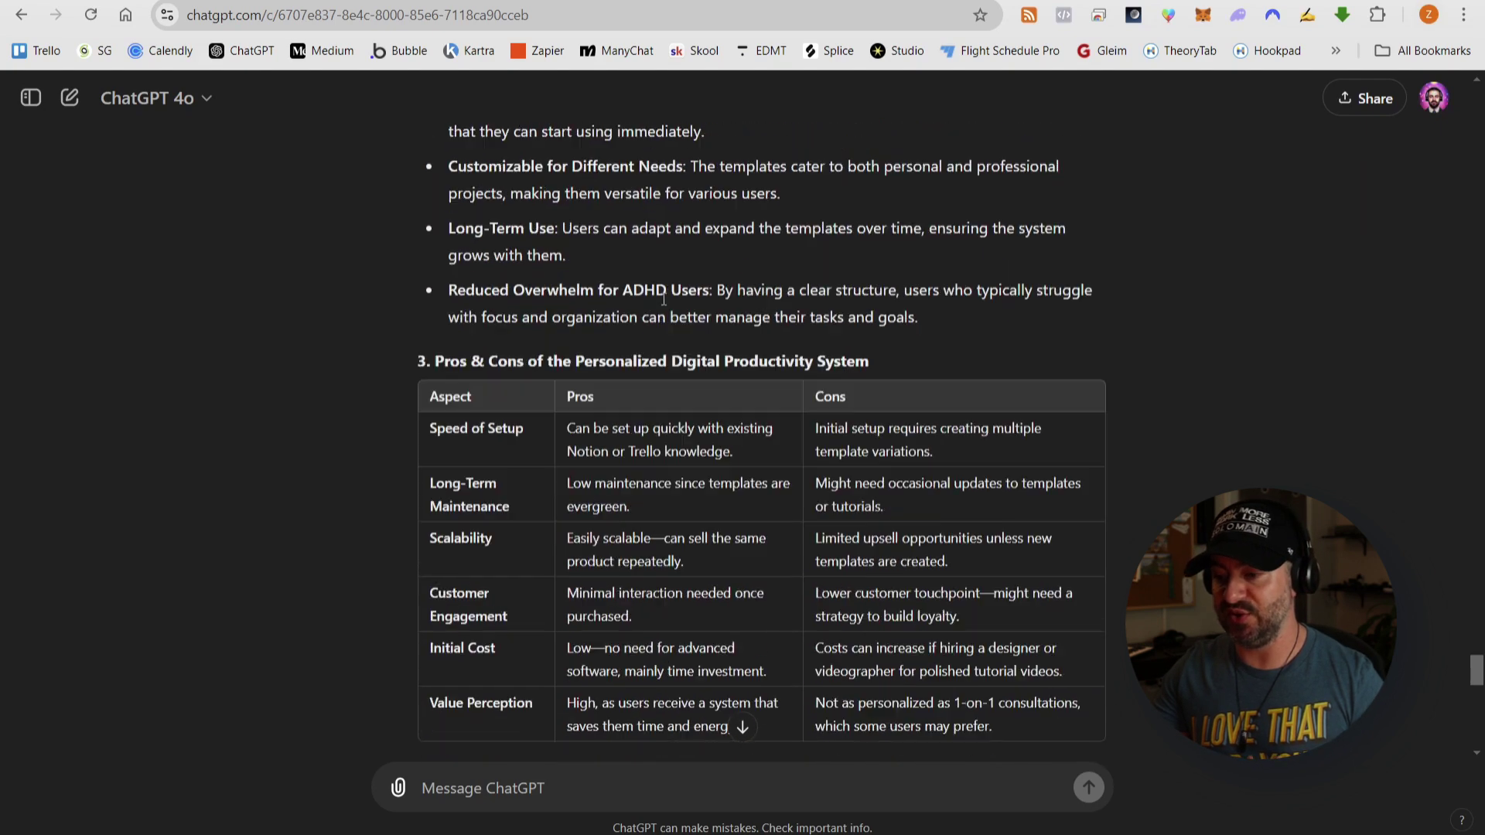
scroll(541, 310, "down", 6)
scroll(573, 406, "down", 1)
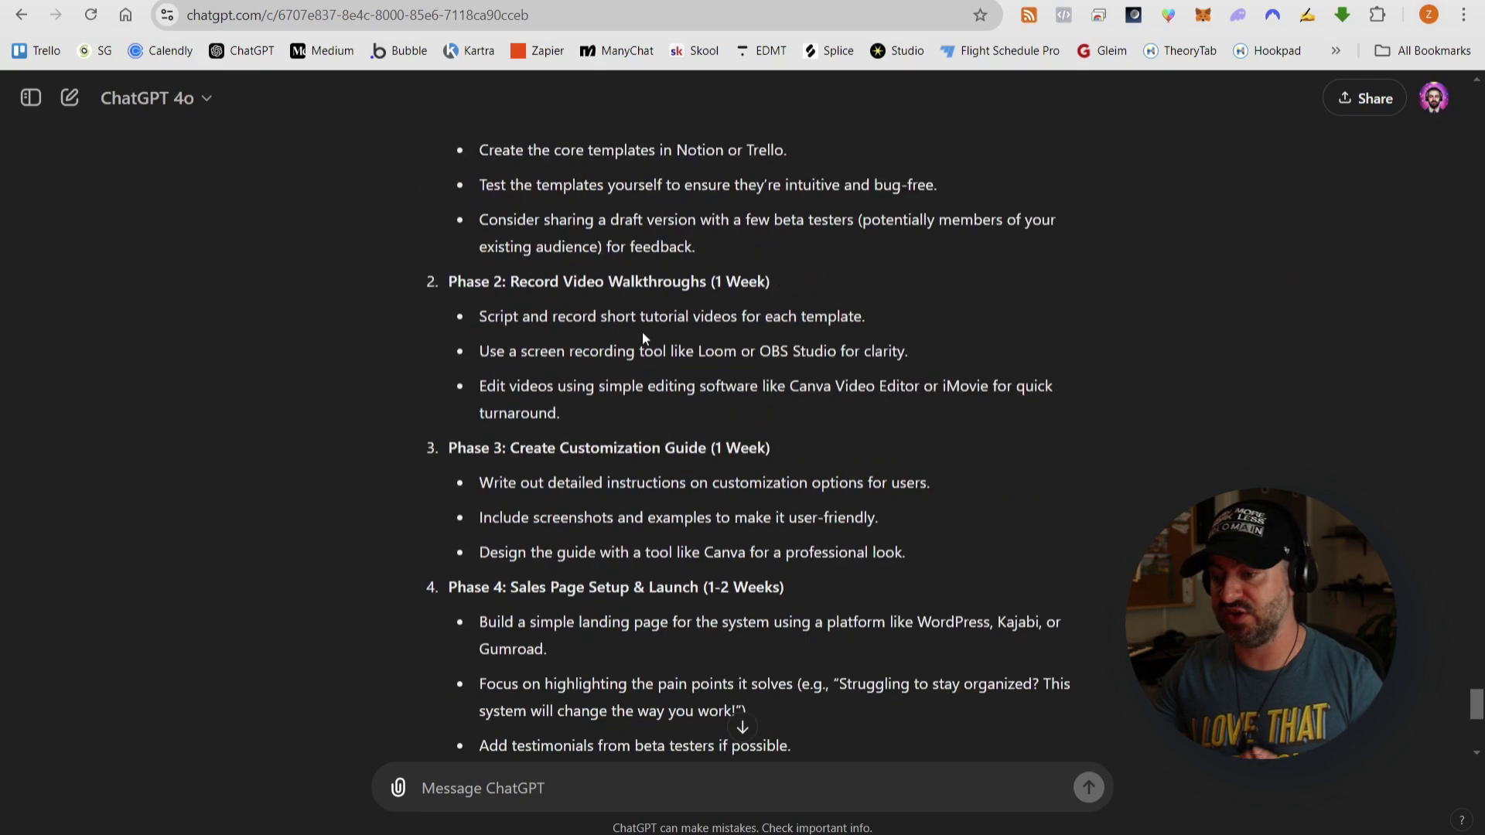
scroll(576, 402, "down", 2)
scroll(582, 317, "down", 1)
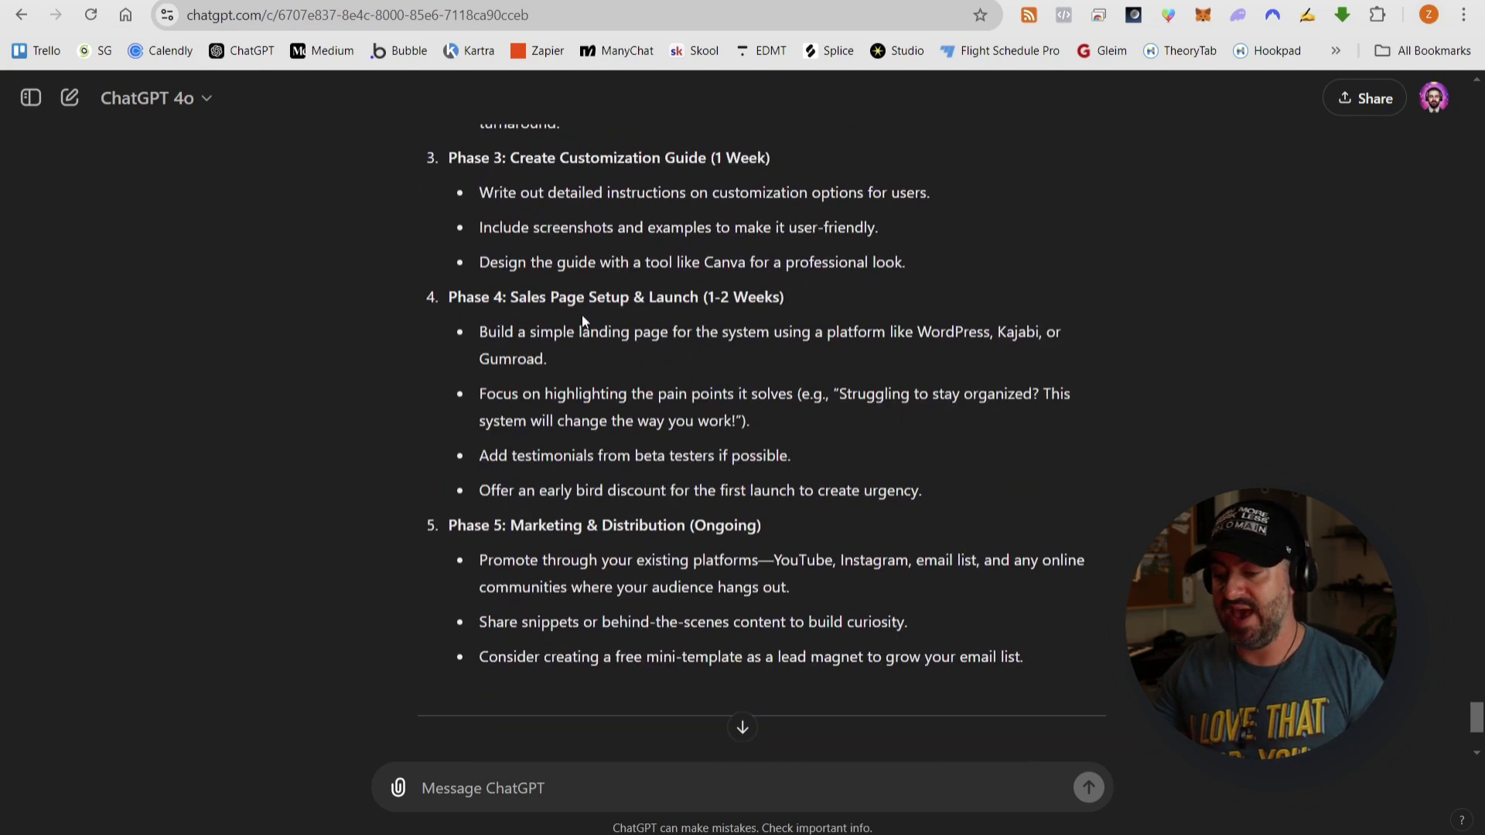
scroll(587, 393, "down", 3)
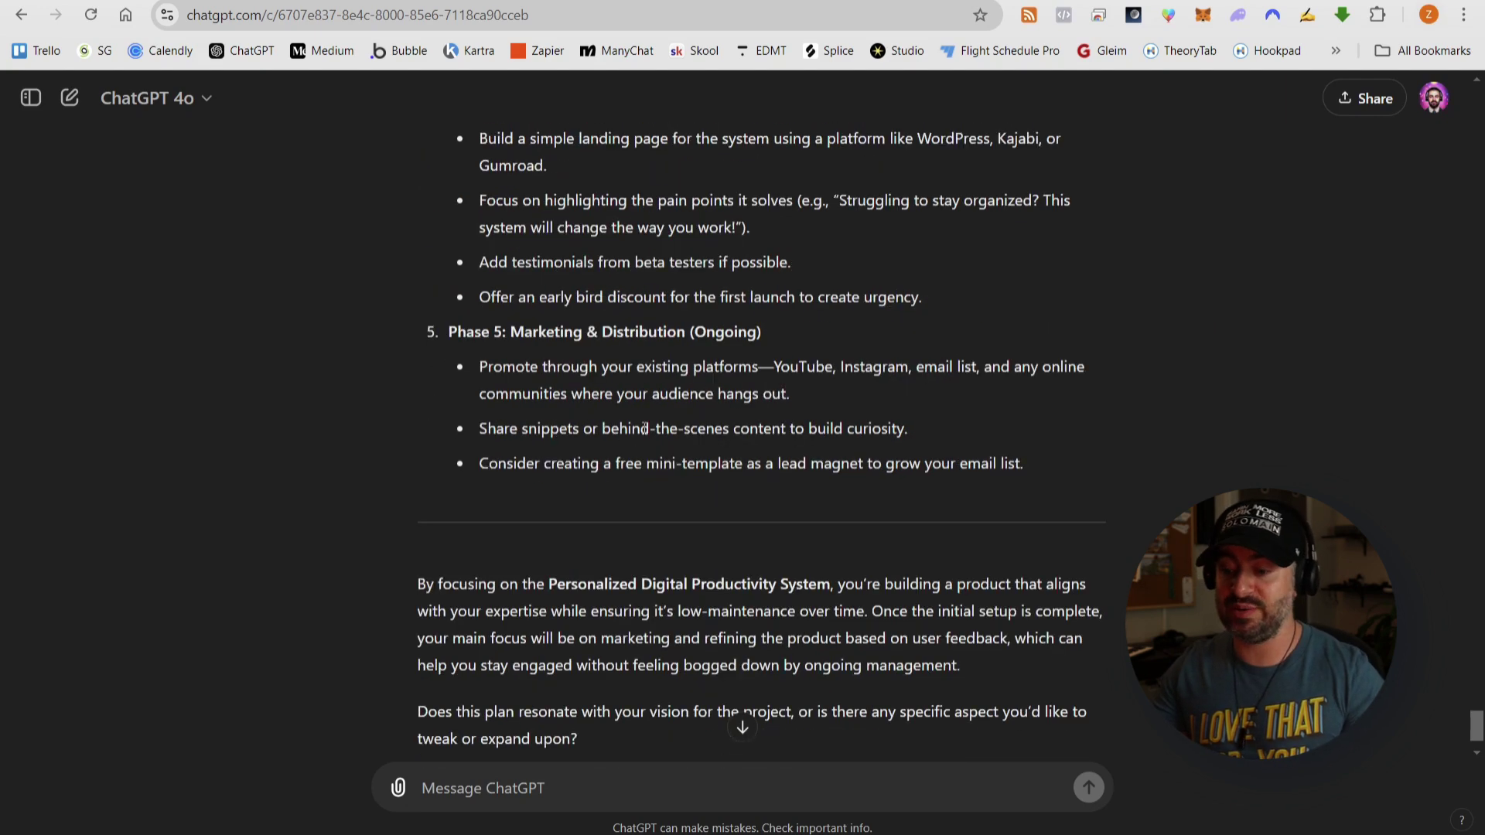
- Tick the Review Suggestions item in Part 1 of the framework checklist
left_click(484, 2)
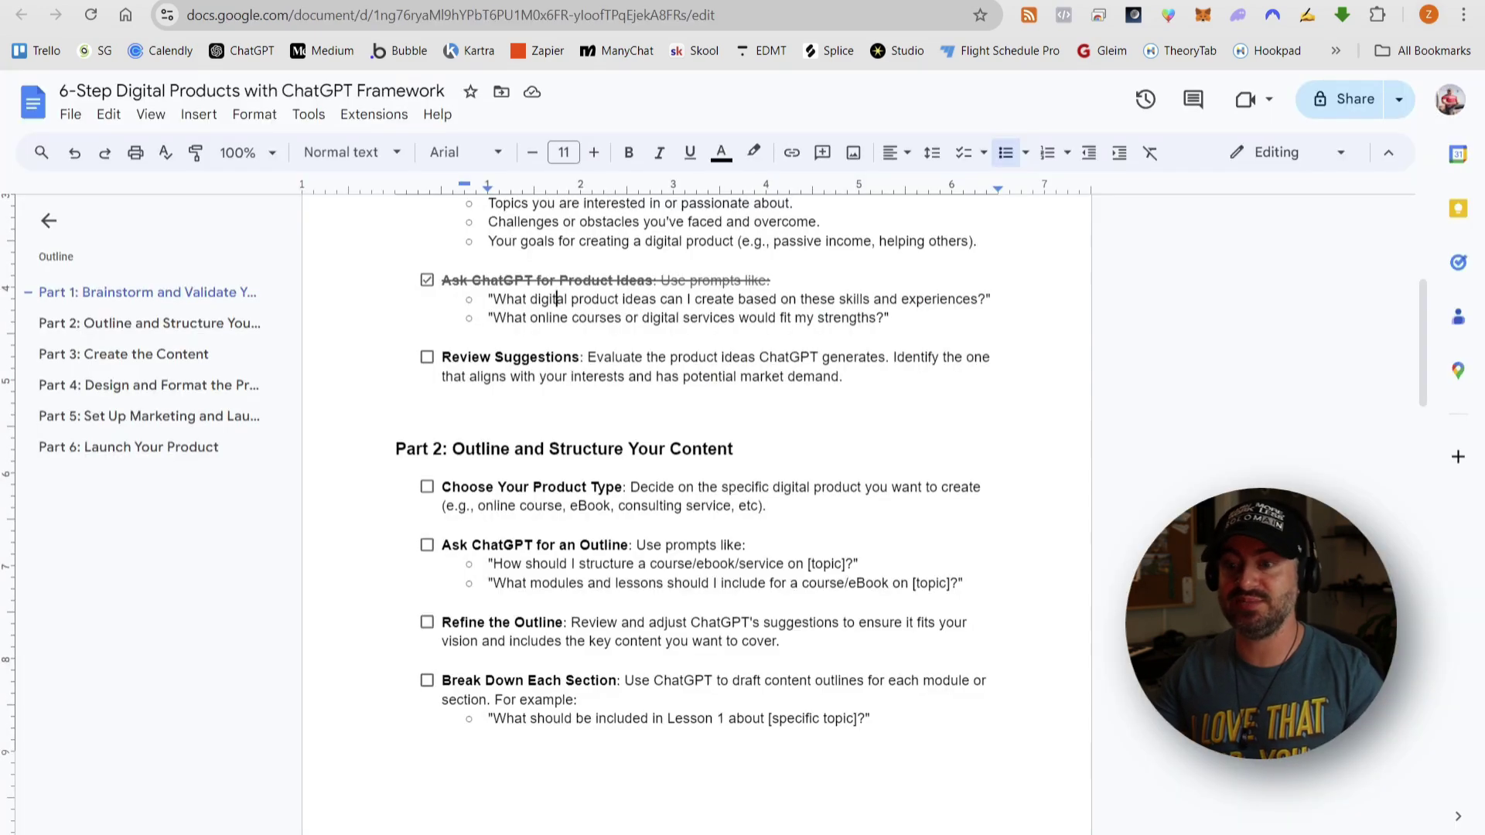
left_click(428, 358)
scroll(951, 370, "down", 1)
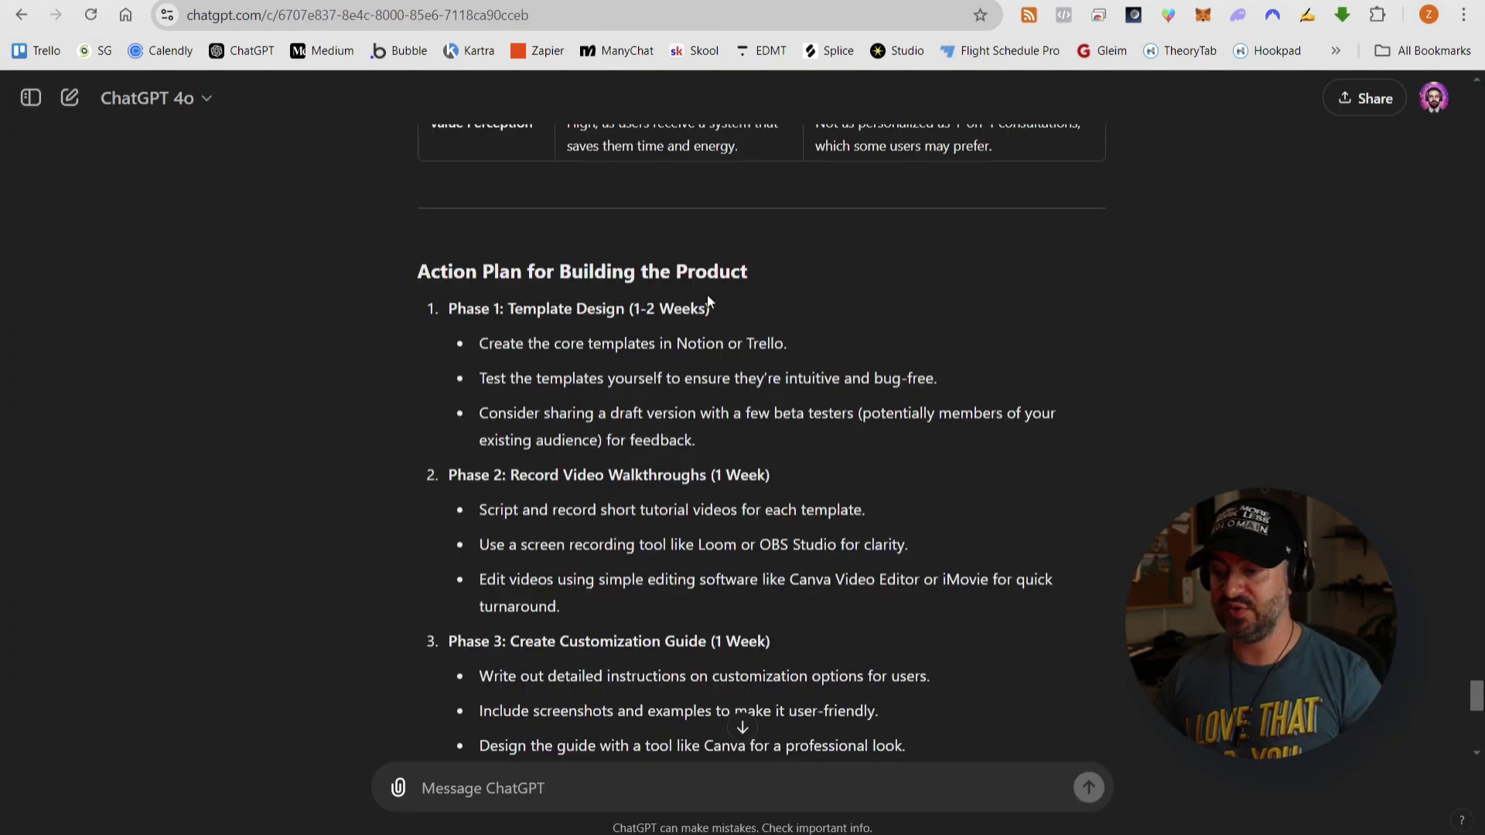
scroll(707, 298, "down", 1)
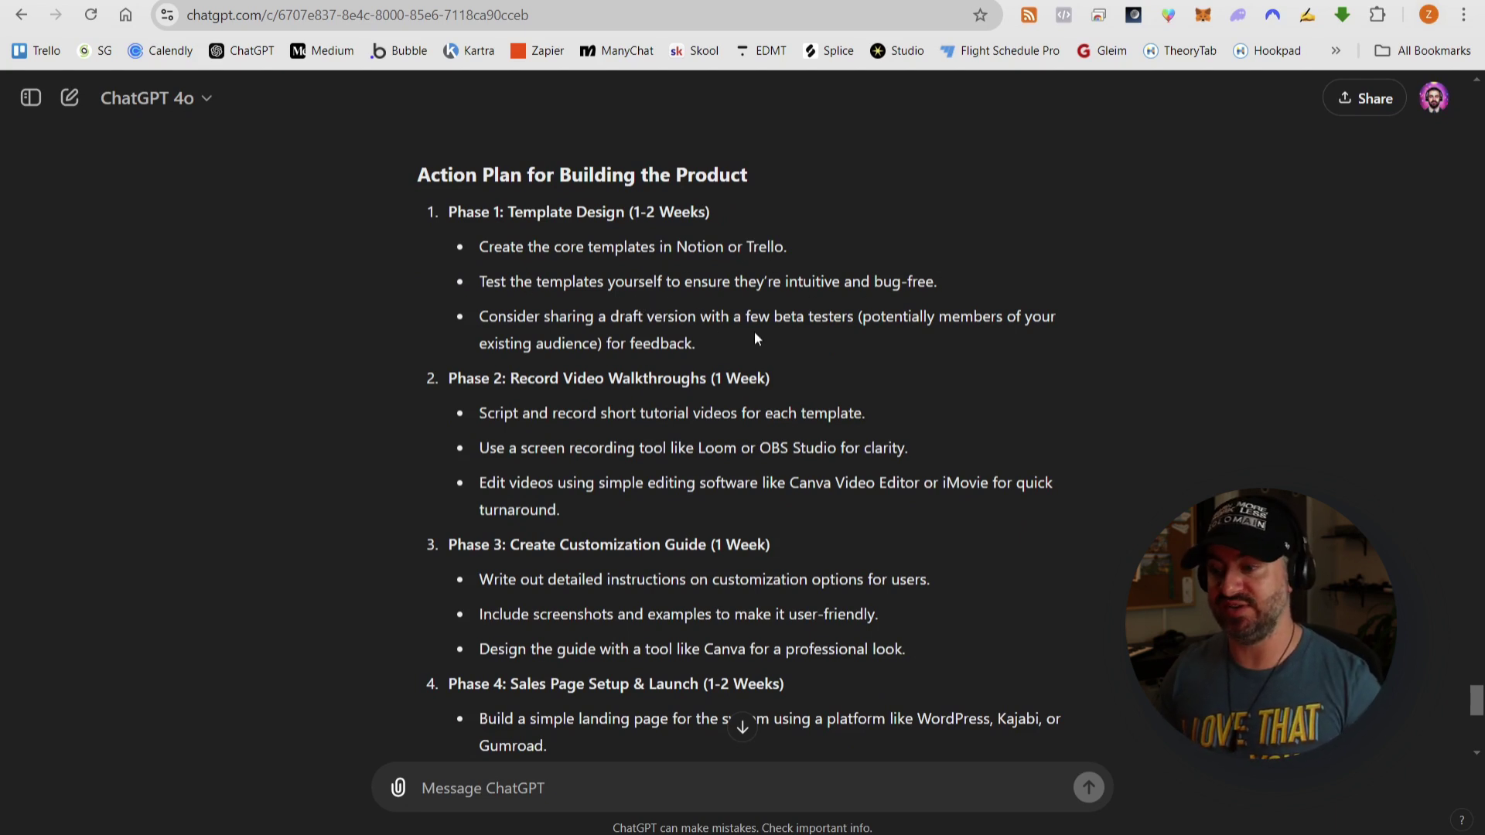
- Scroll through the ChatGPT Action Plan phases down to Phase 5
scroll(756, 338, "down", 1)
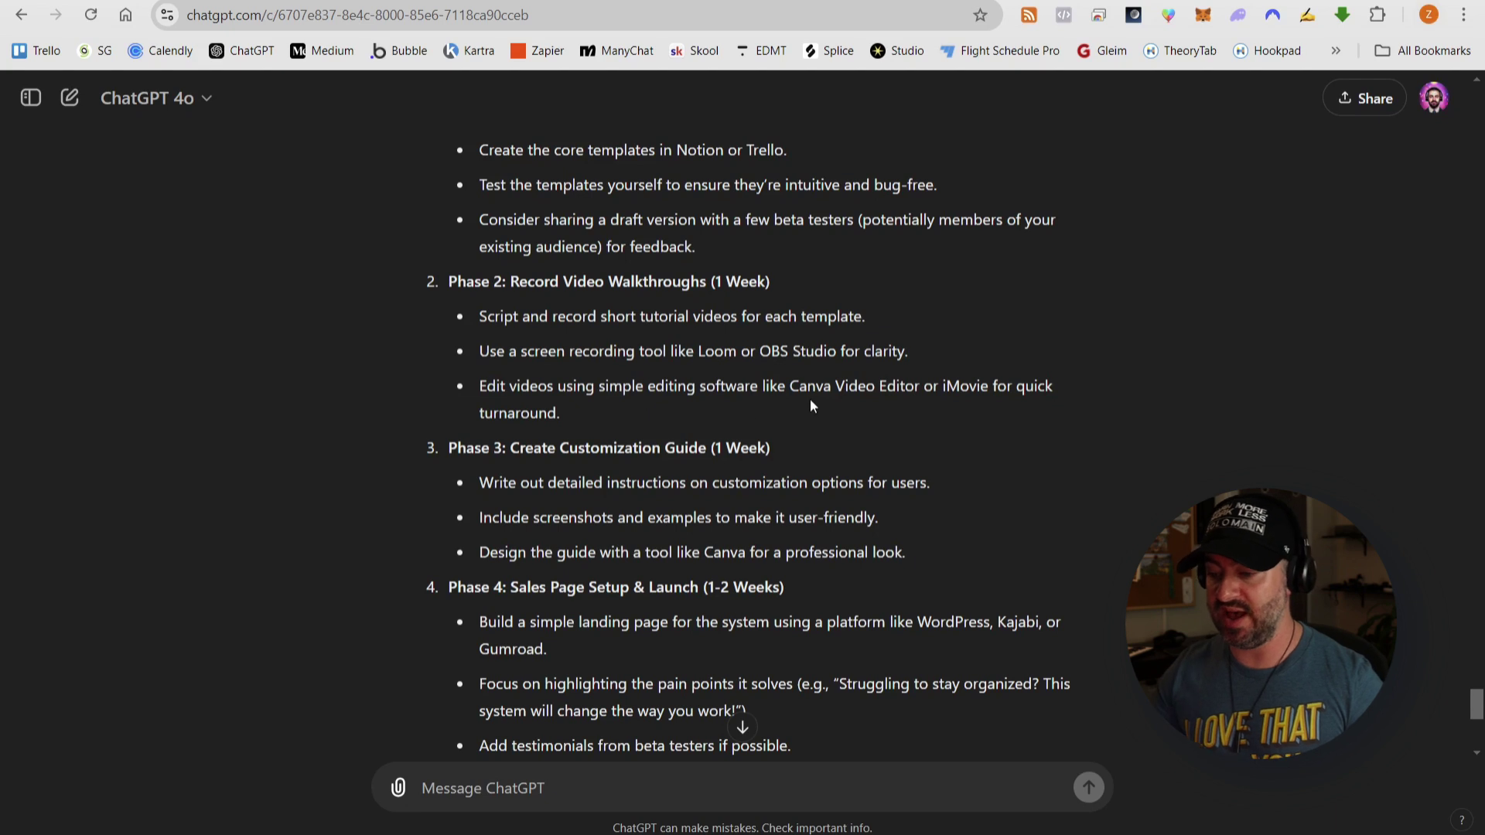
scroll(740, 418, "down", 1)
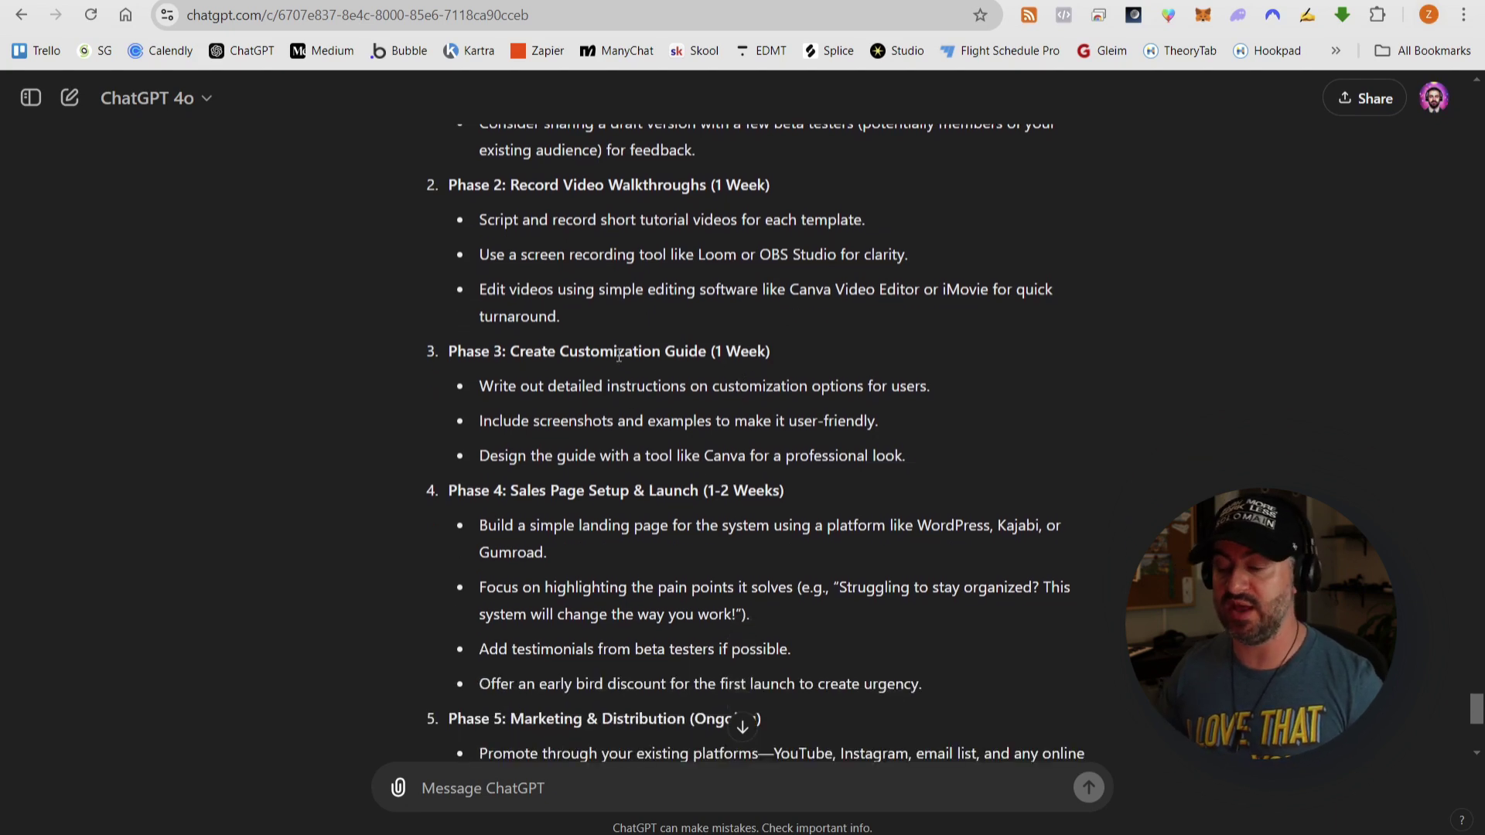
scroll(619, 355, "down", 1)
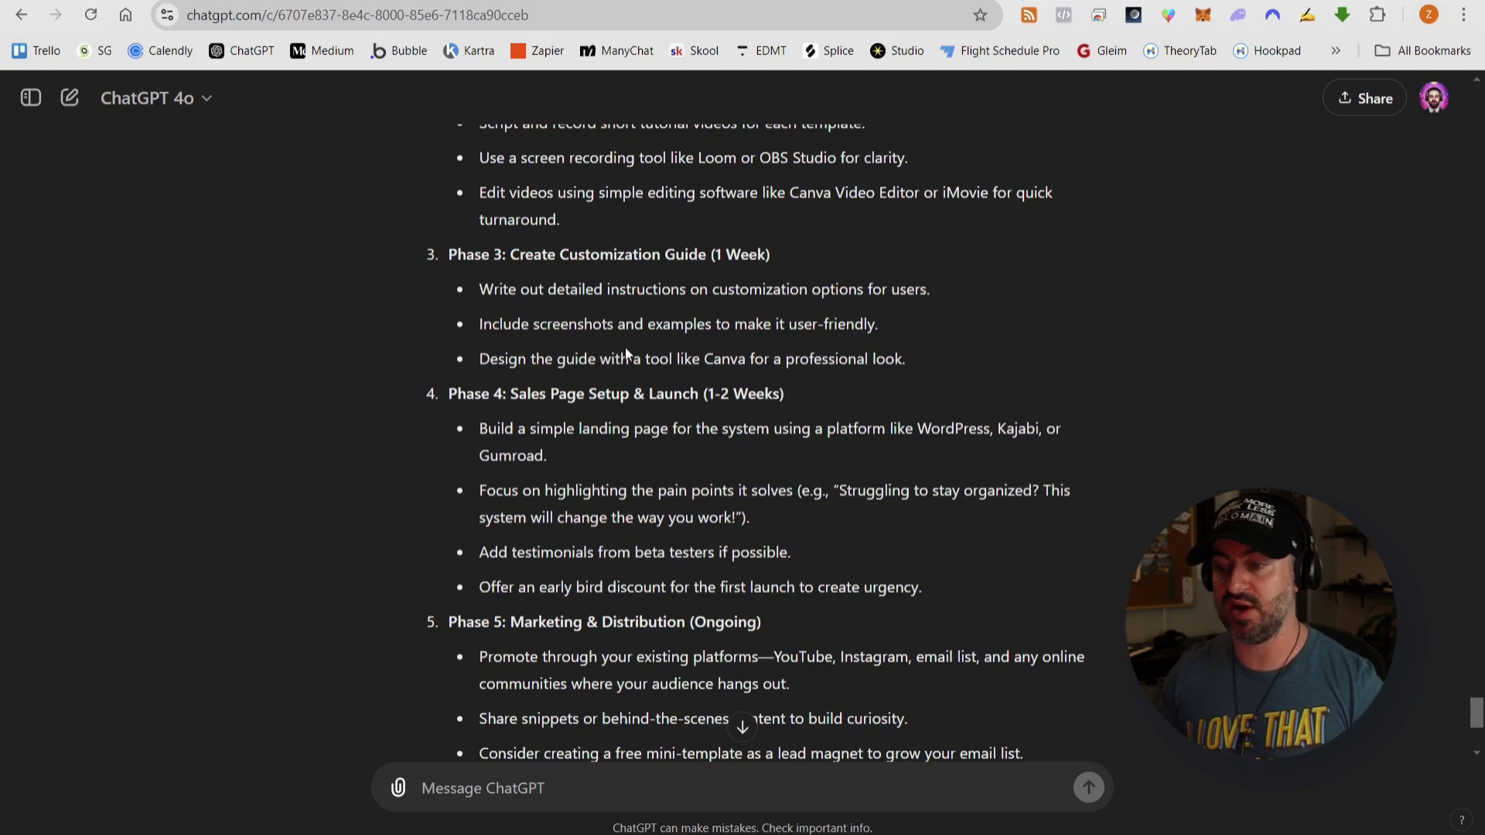
scroll(506, 422, "down", 1)
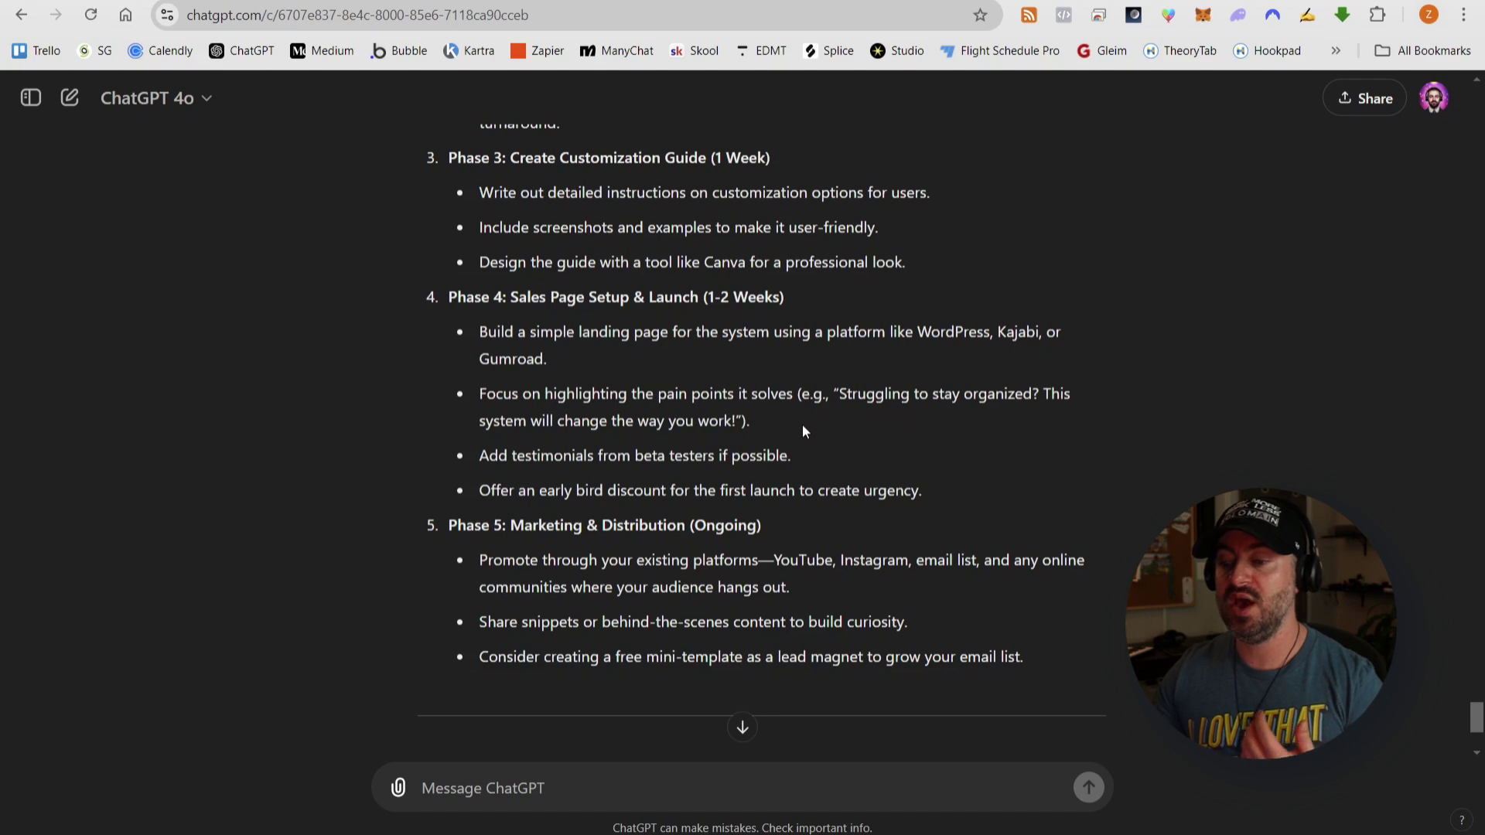
scroll(801, 424, "down", 4)
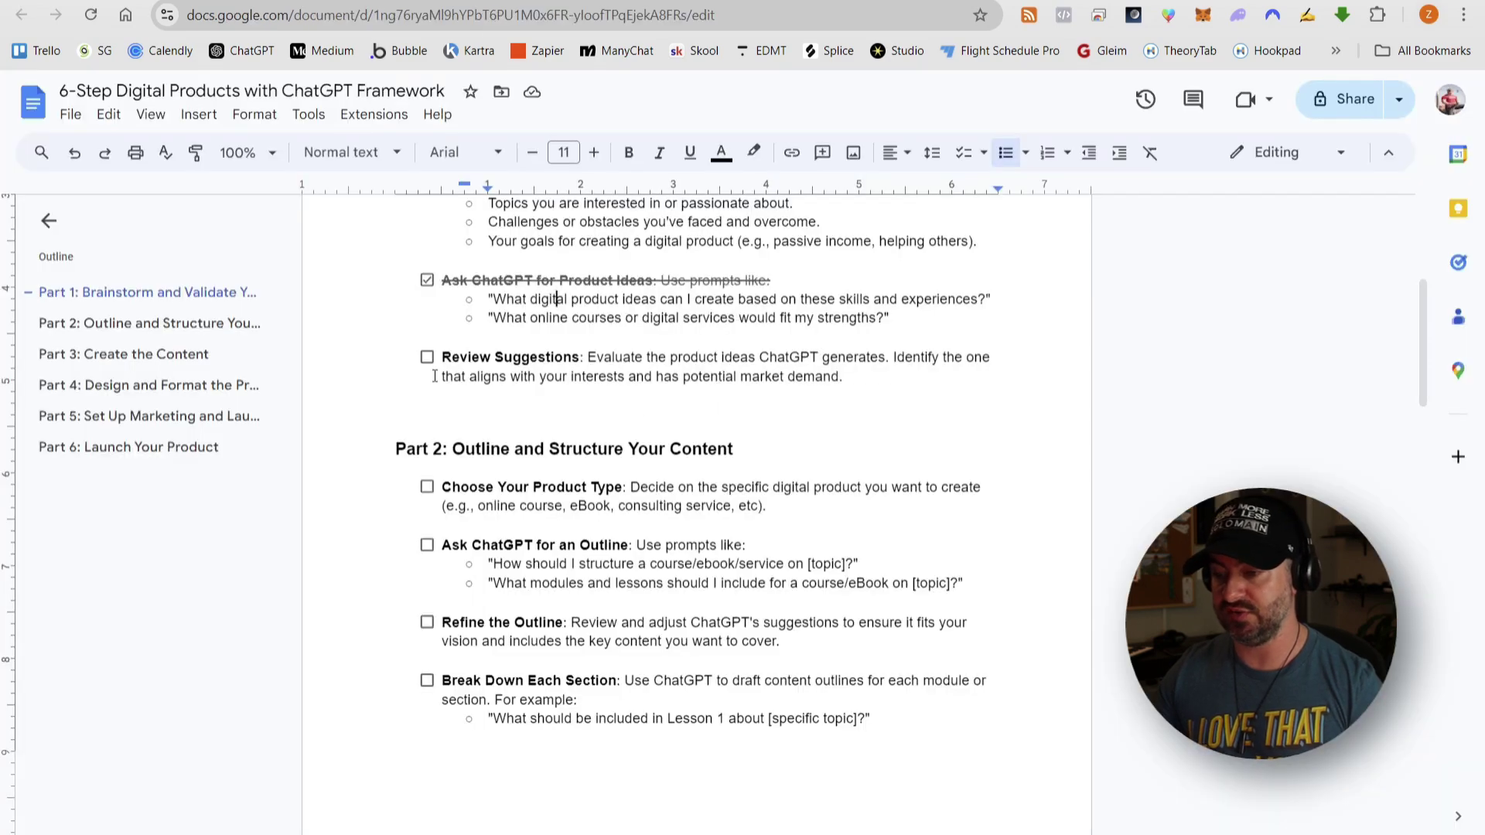
- Tick Review Suggestions and Choose Your Product Type in the framework checklist
left_click(427, 357)
scroll(950, 370, "down", 1)
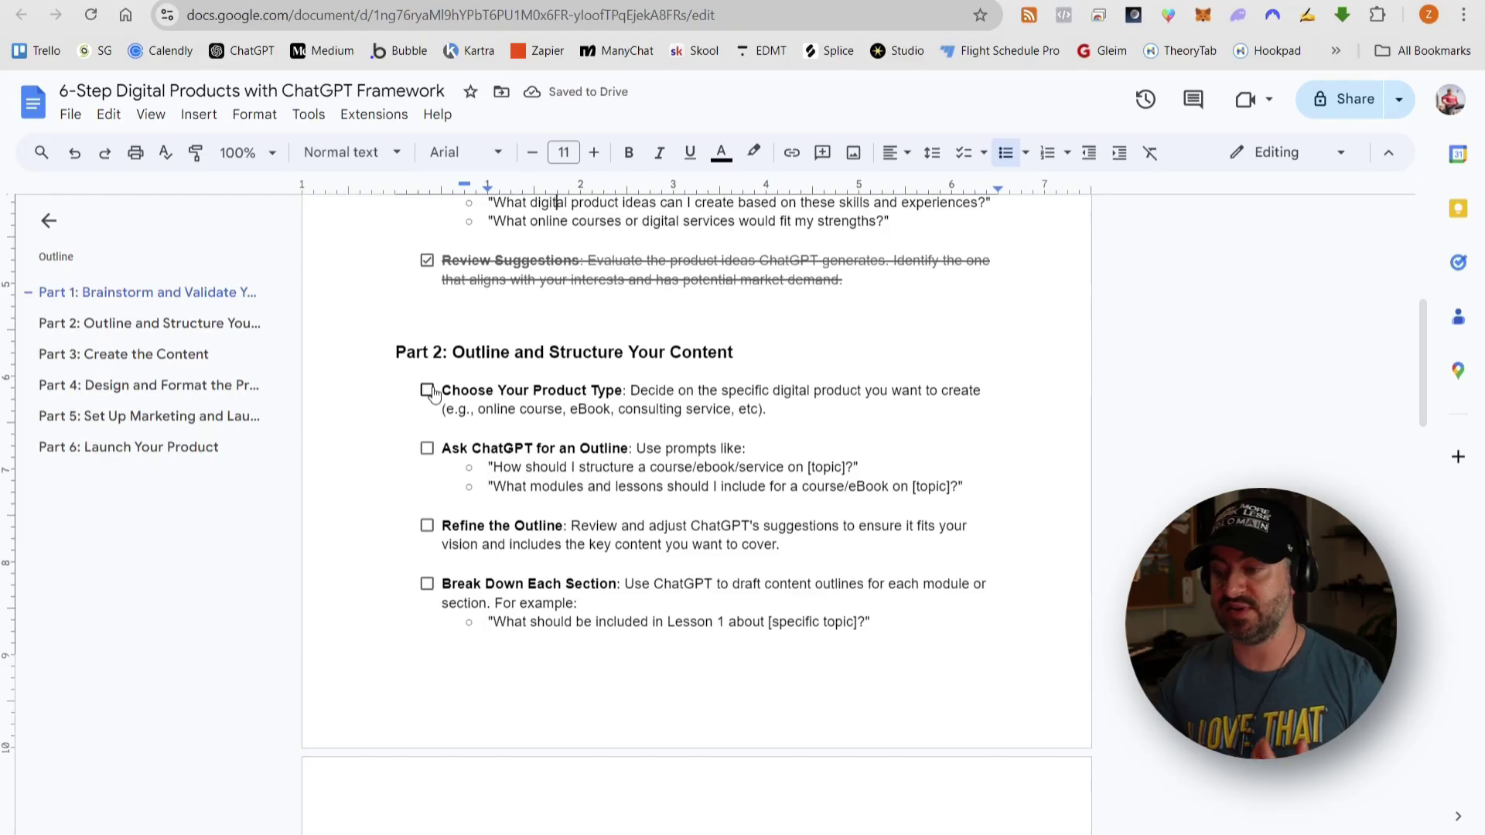
left_click(428, 390)
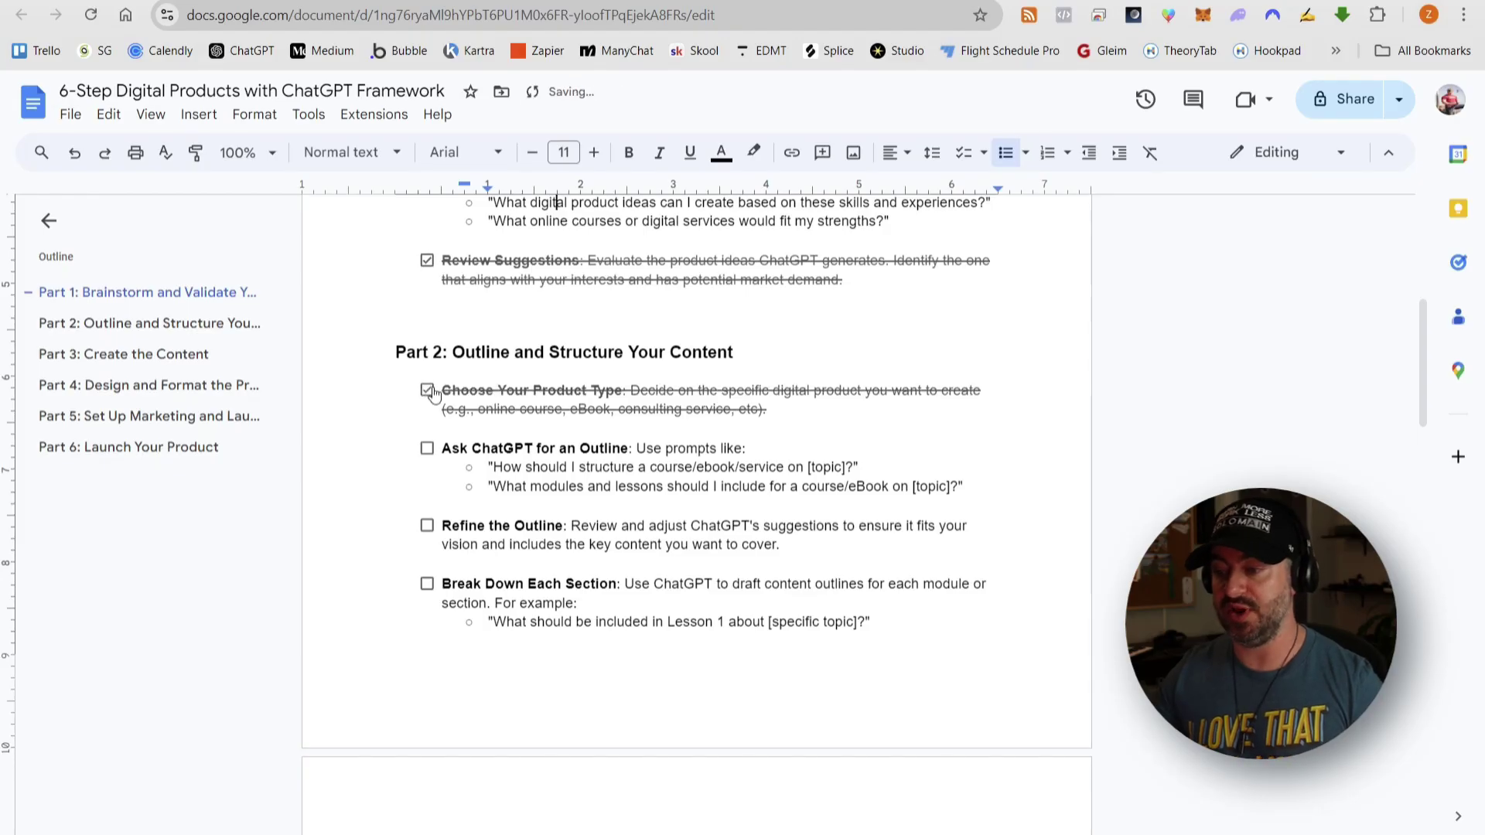
scroll(797, 396, "down", 1)
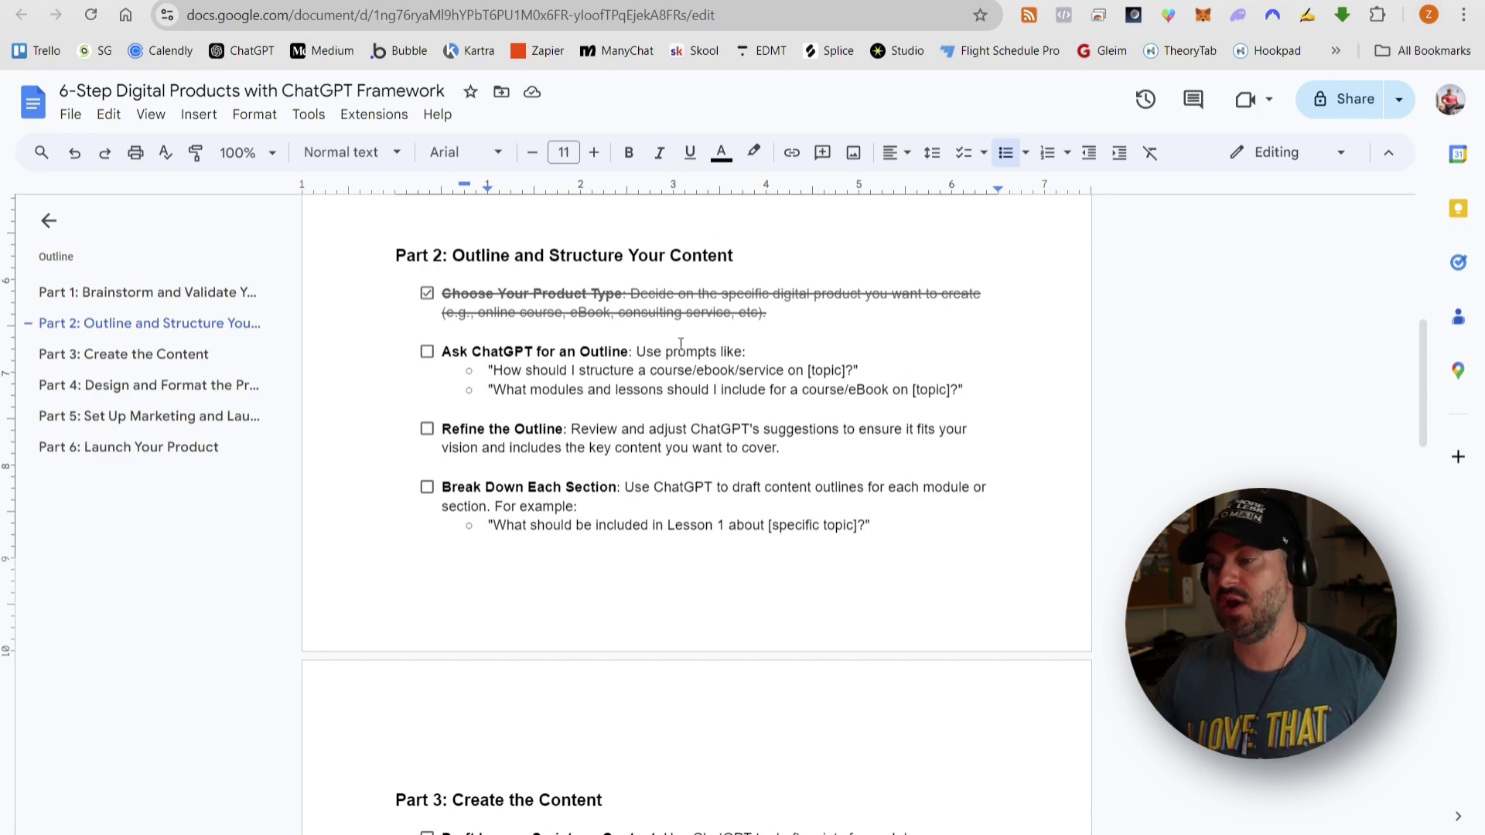
- Scroll back up to the first phases of ChatGPT's Action Plan
left_click(580, 2)
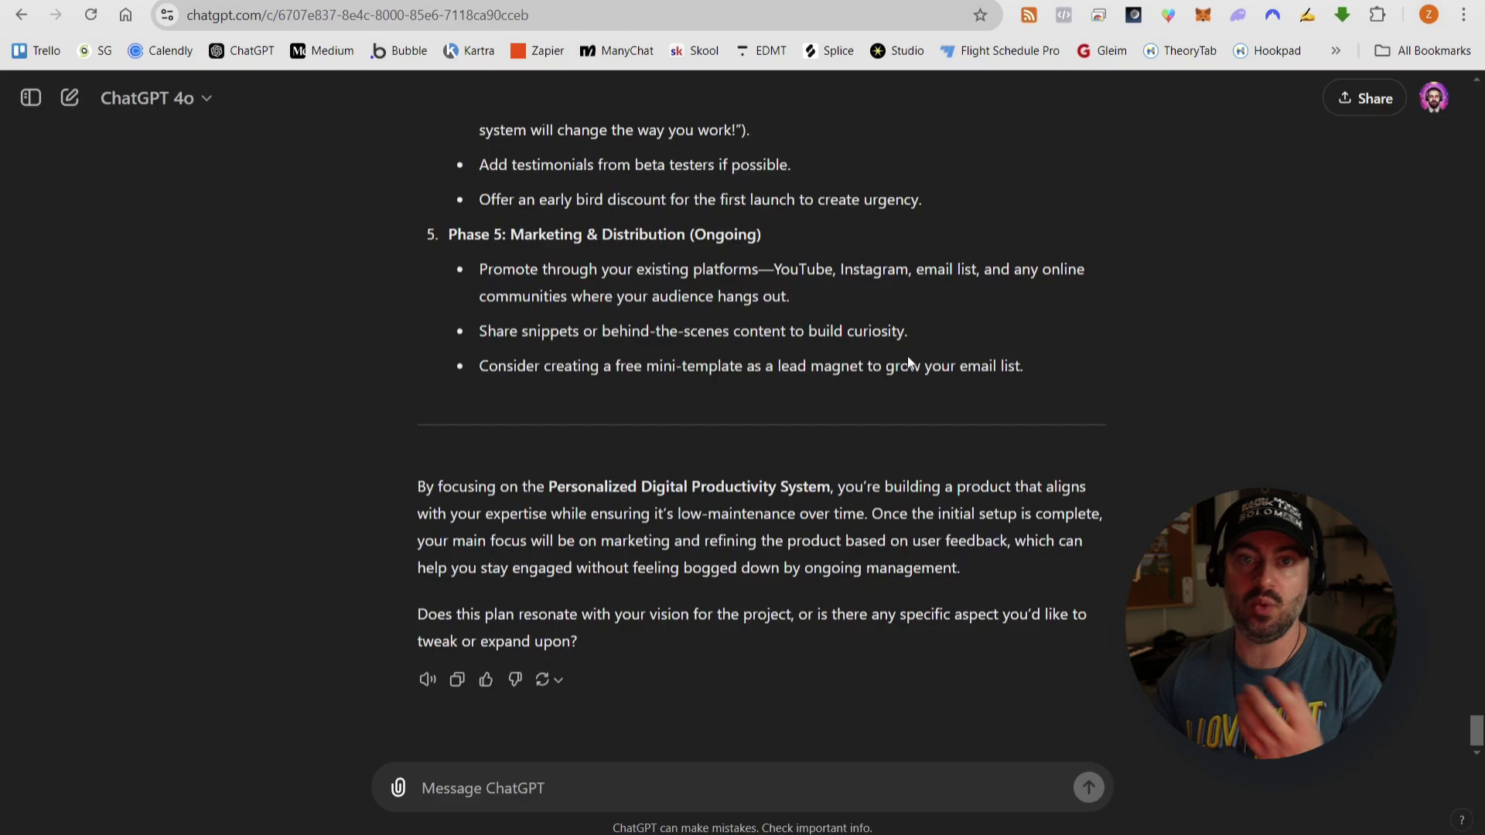
scroll(917, 363, "up", 7)
scroll(927, 370, "up", 6)
scroll(927, 370, "down", 3)
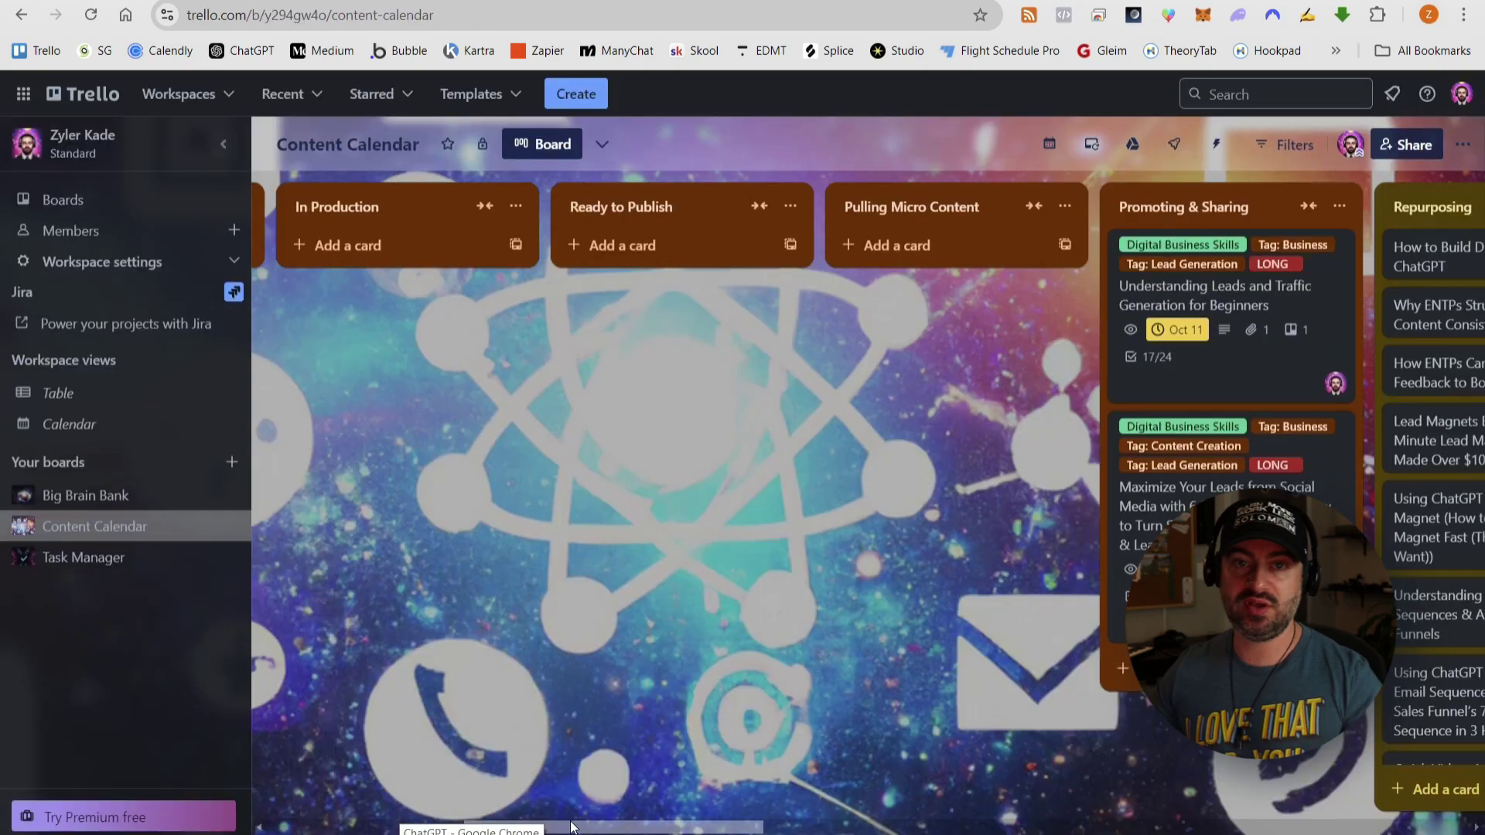
left_click_drag(561, 830, 116, 665)
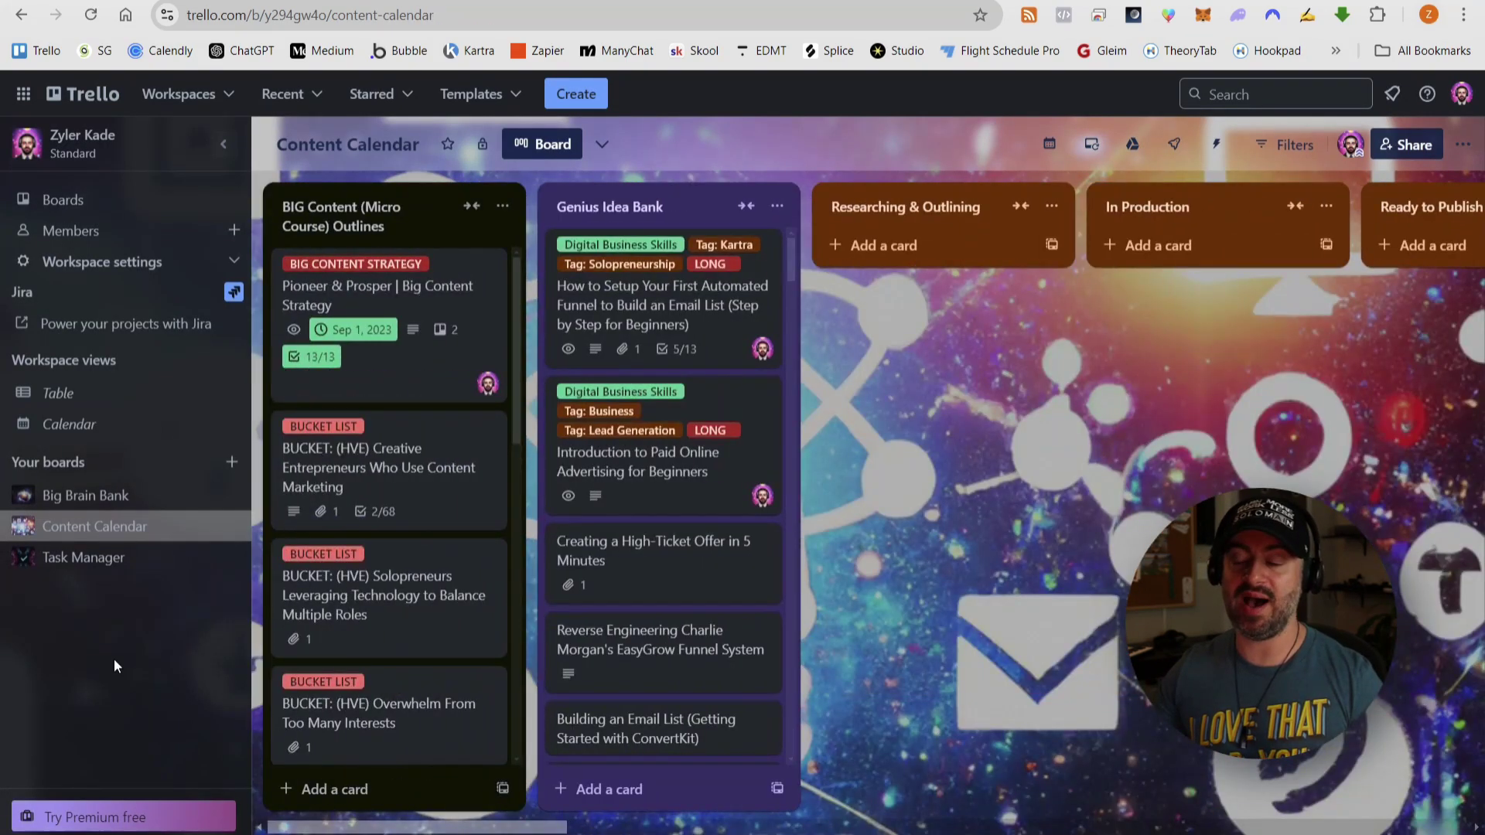
- View Trello's Task Manager board, then tick Ask ChatGPT for an Outline in the checklist
left_click(83, 557)
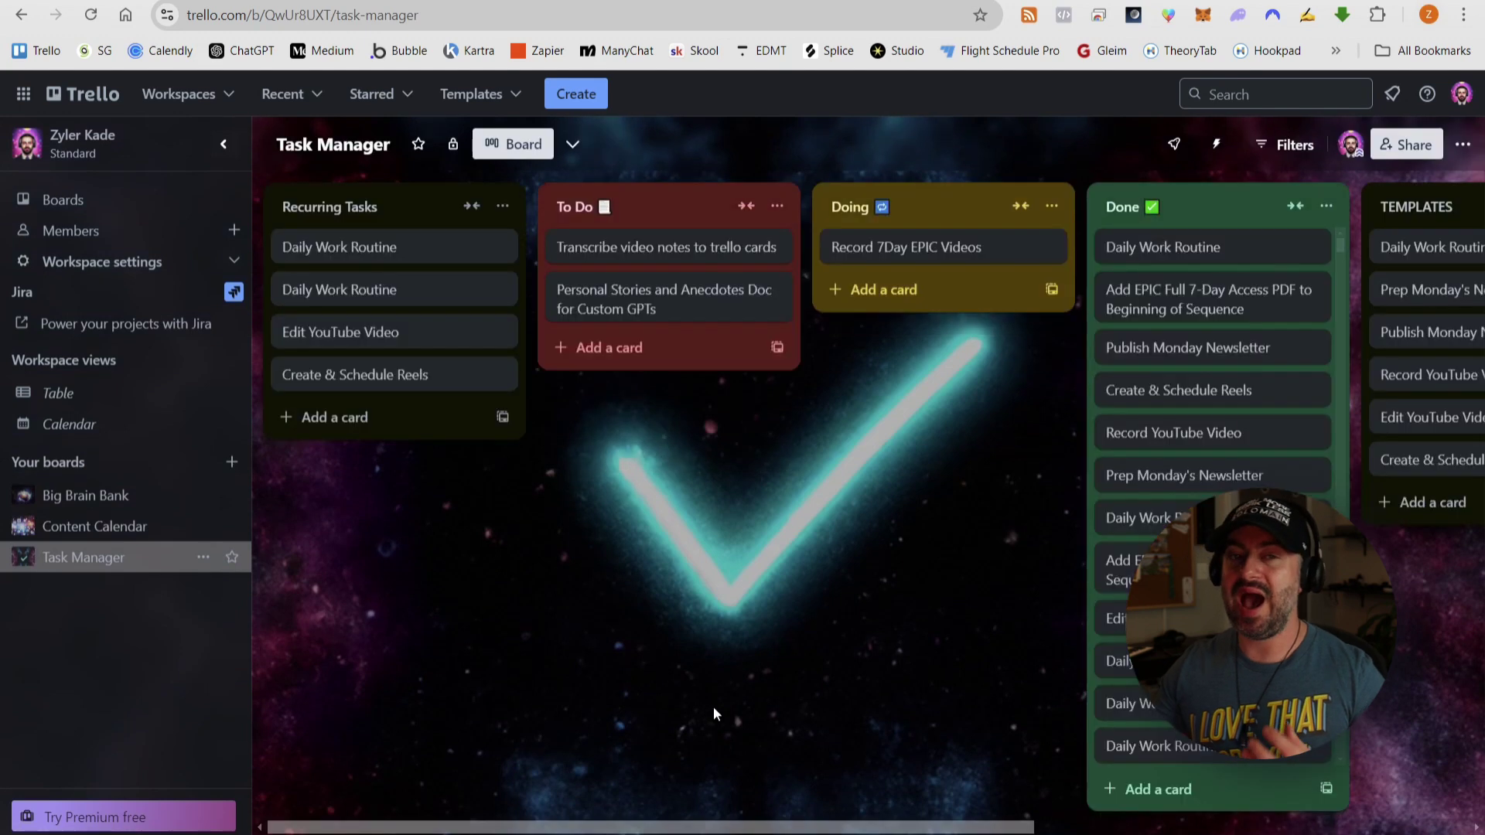
left_click_drag(659, 827, 432, 831)
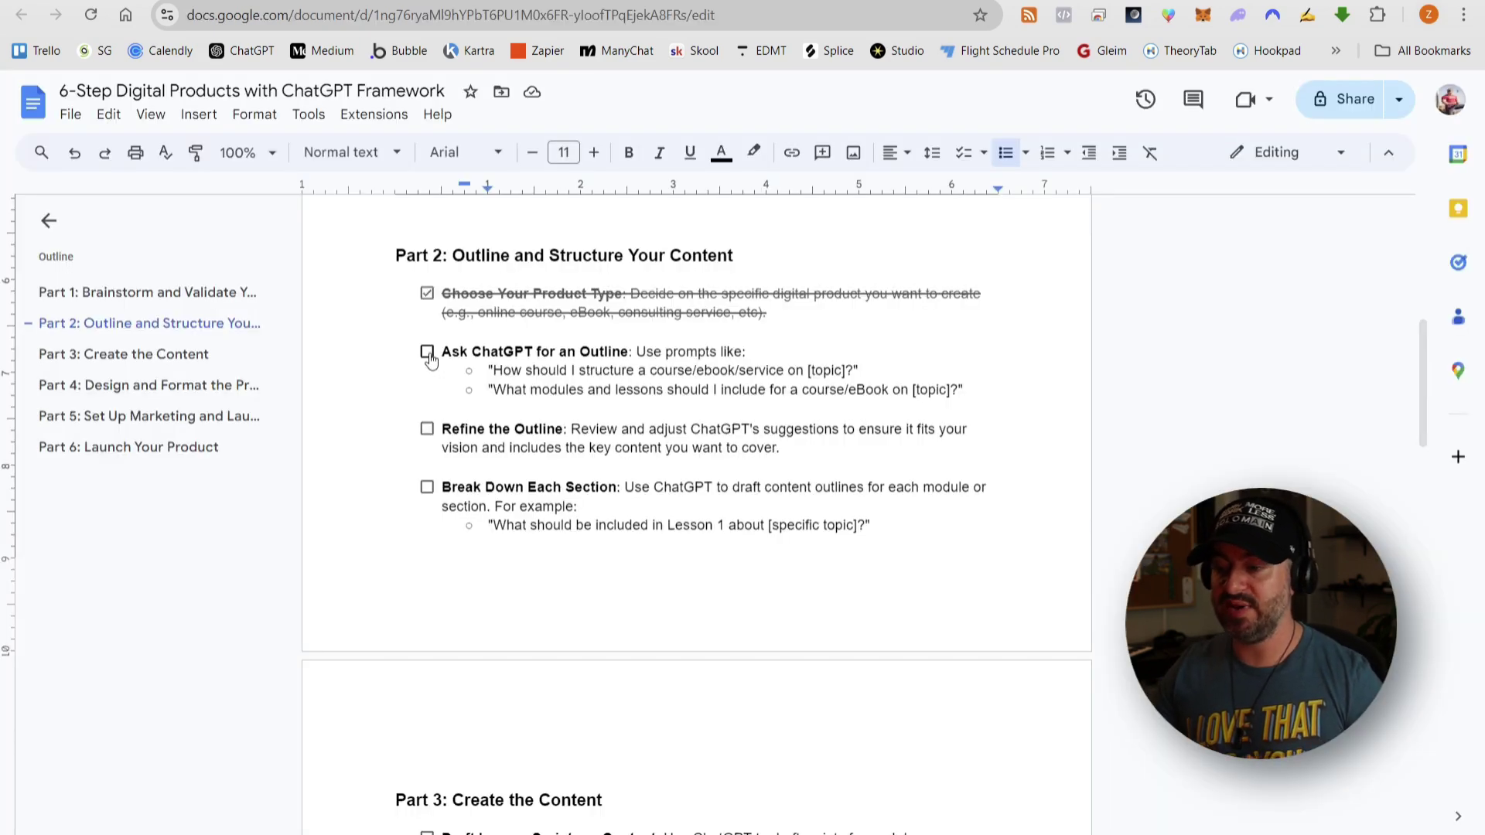
left_click(428, 353)
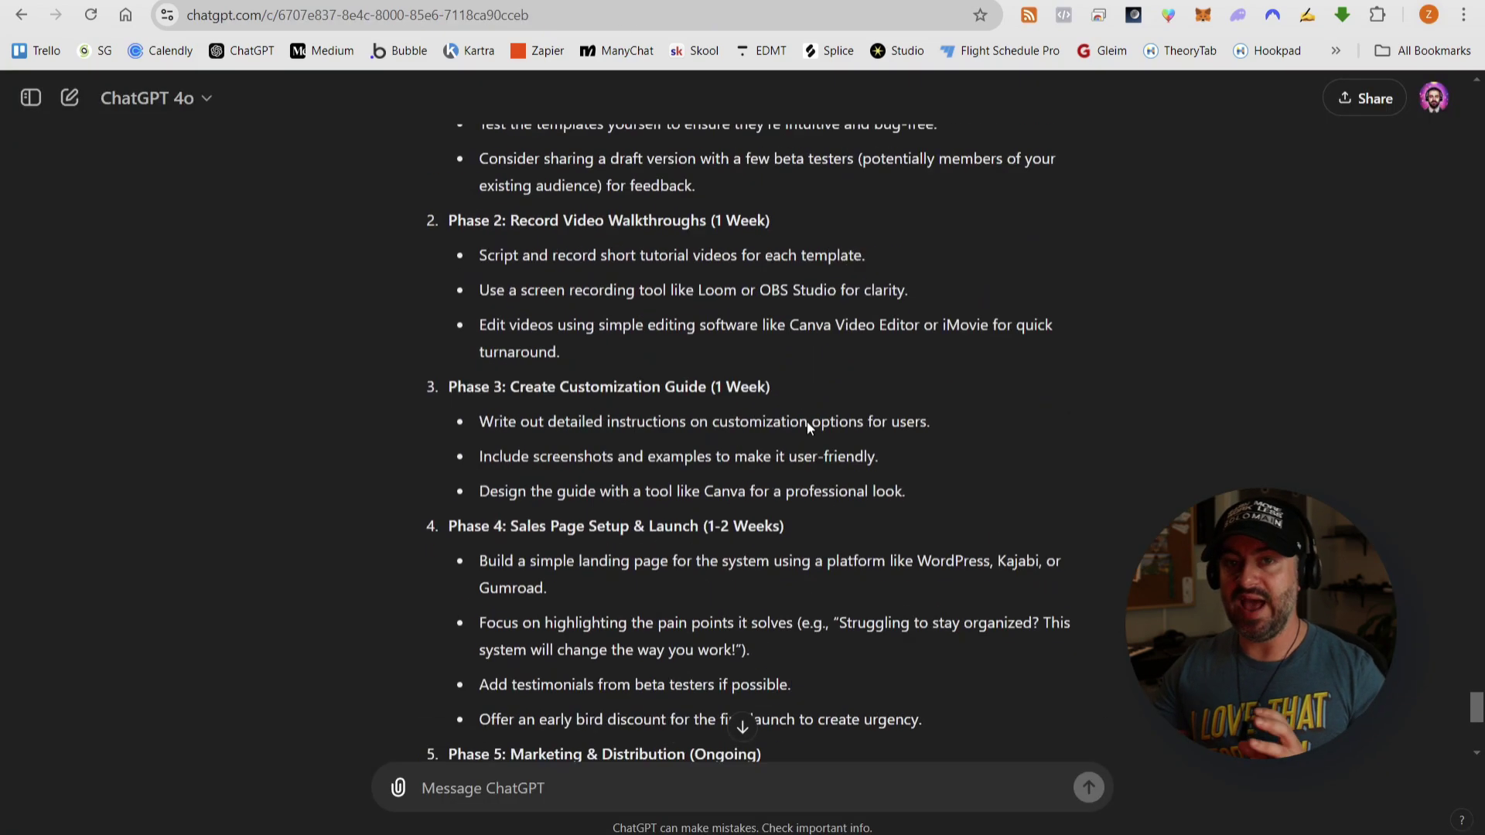
- Read the action plan's sales page and marketing phases, selecting the Phase 4 and 5 steps
scroll(809, 427, "up", 8)
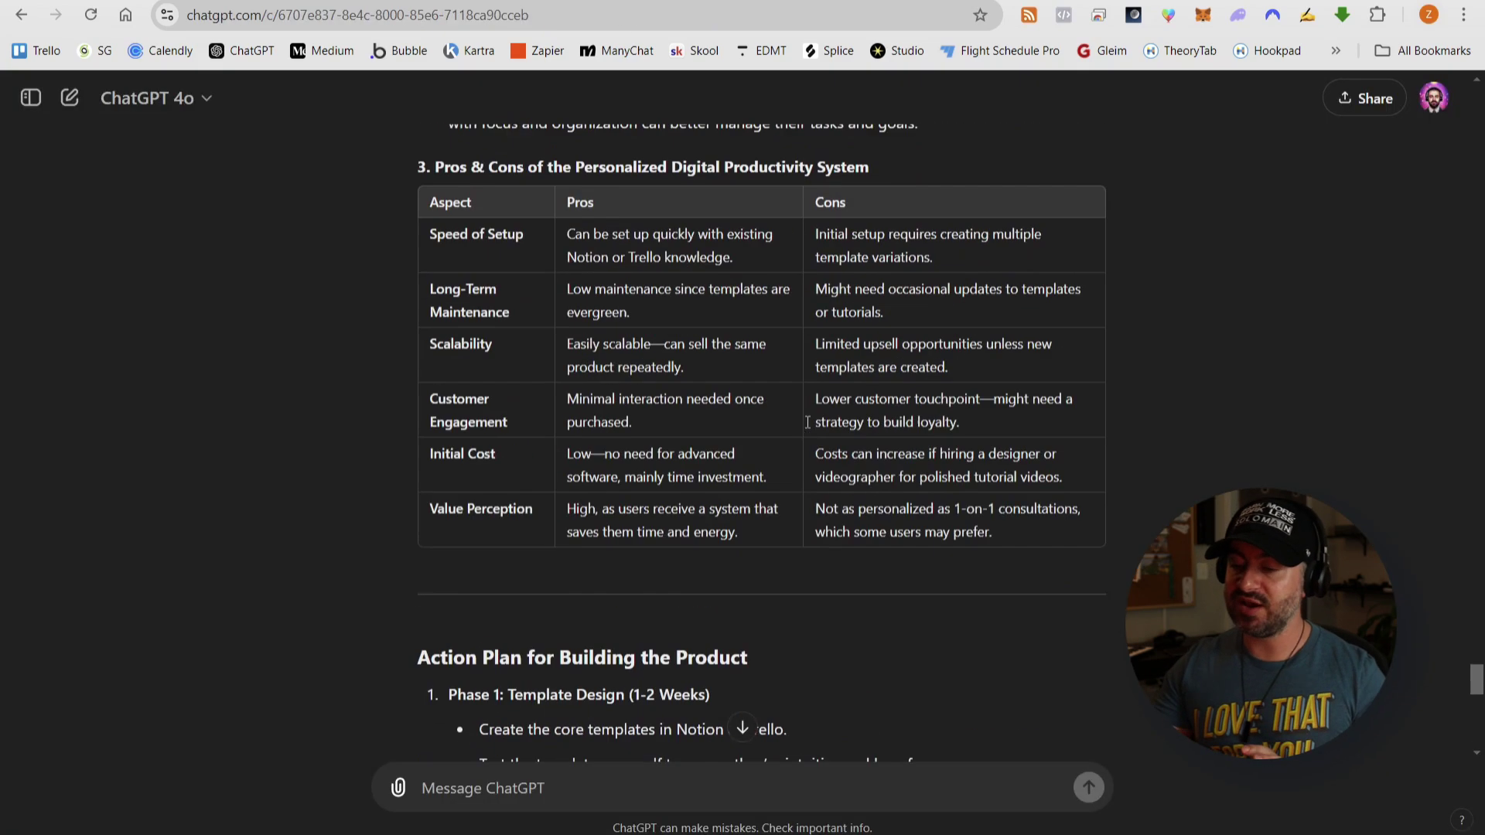
scroll(697, 387, "down", 7)
scroll(653, 369, "up", 1)
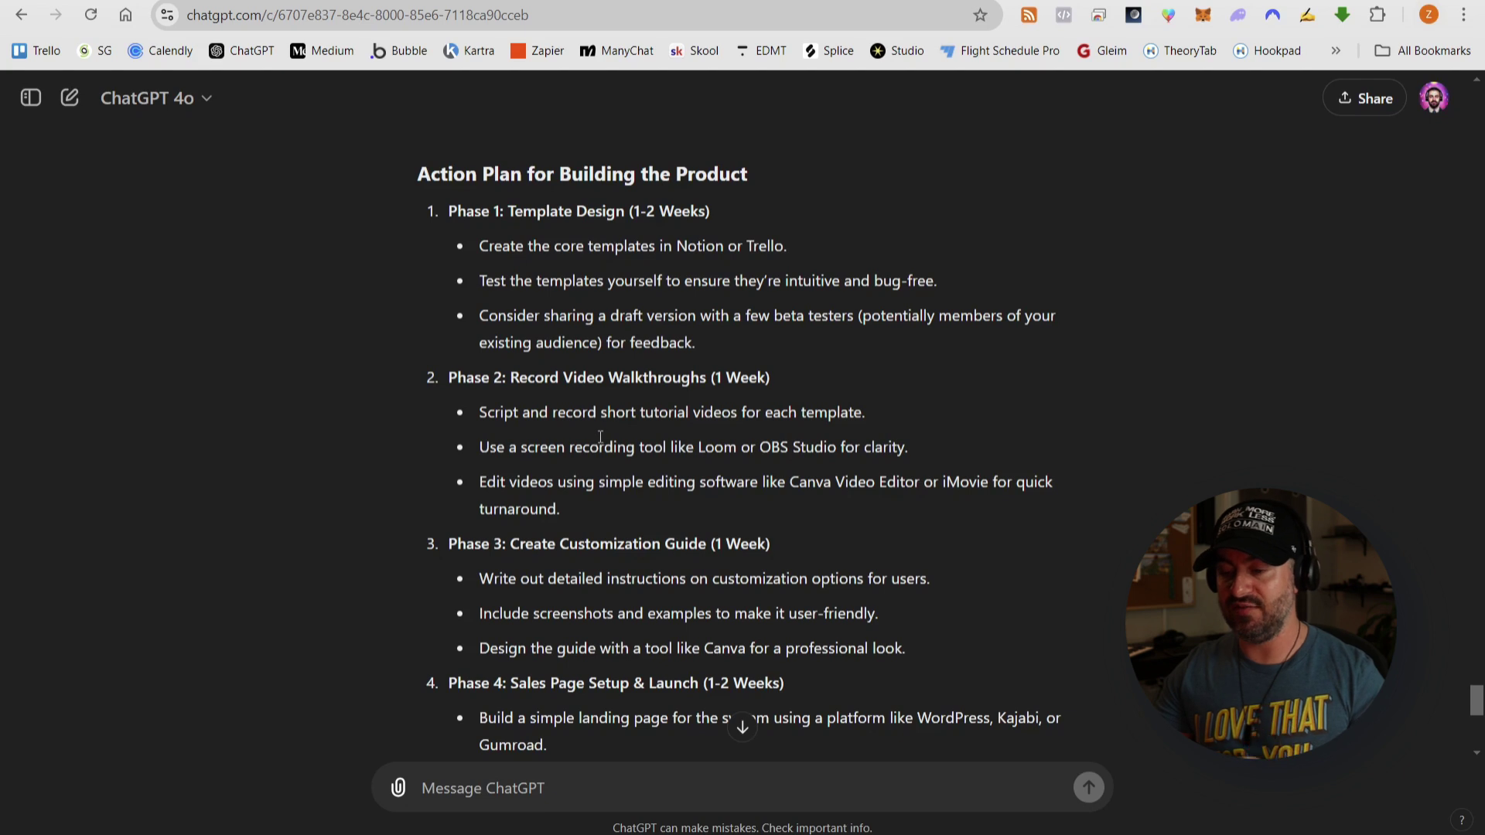
scroll(608, 406, "down", 3)
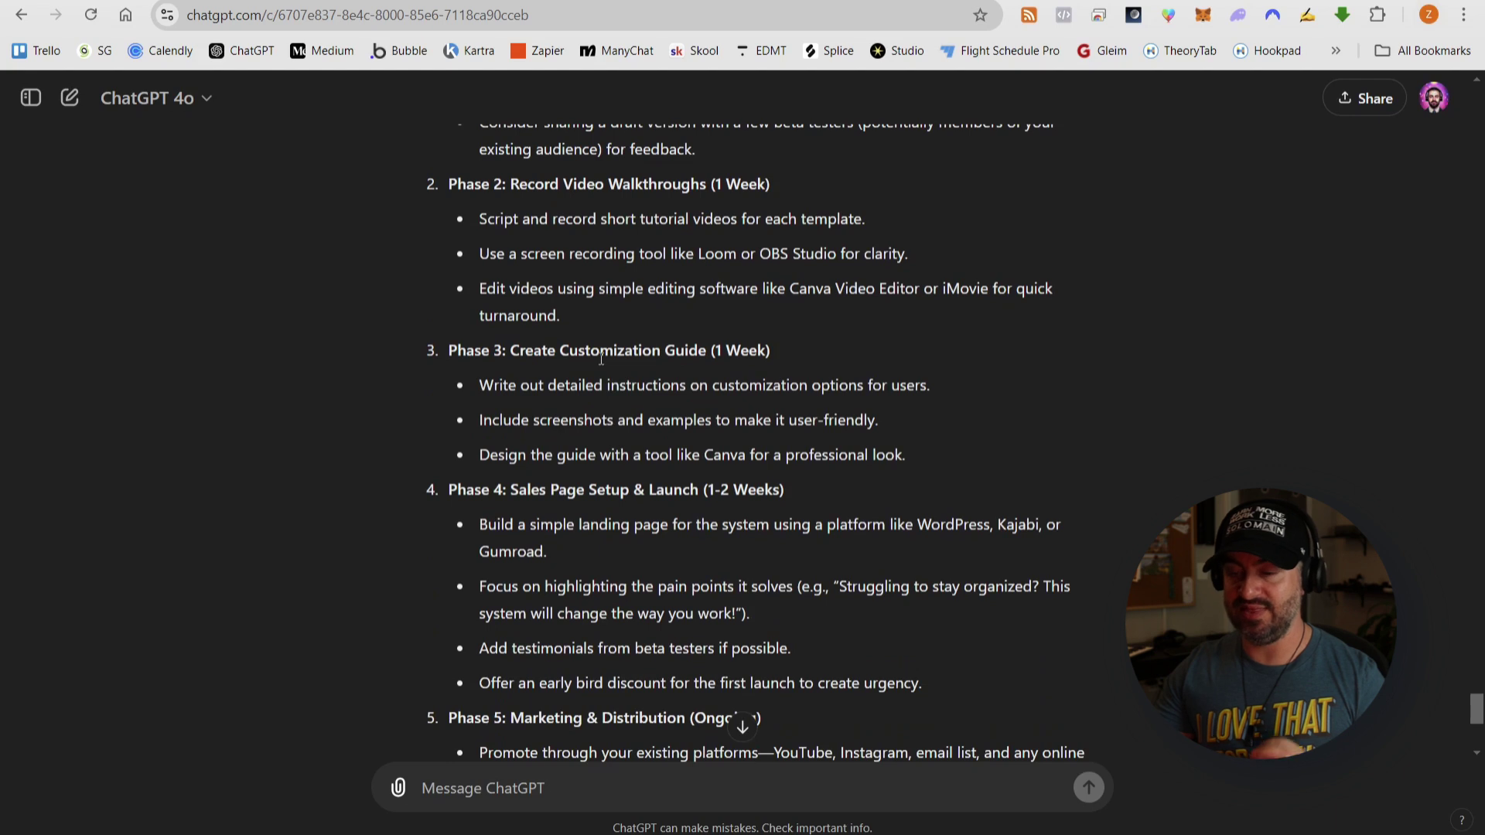
scroll(601, 358, "down", 1)
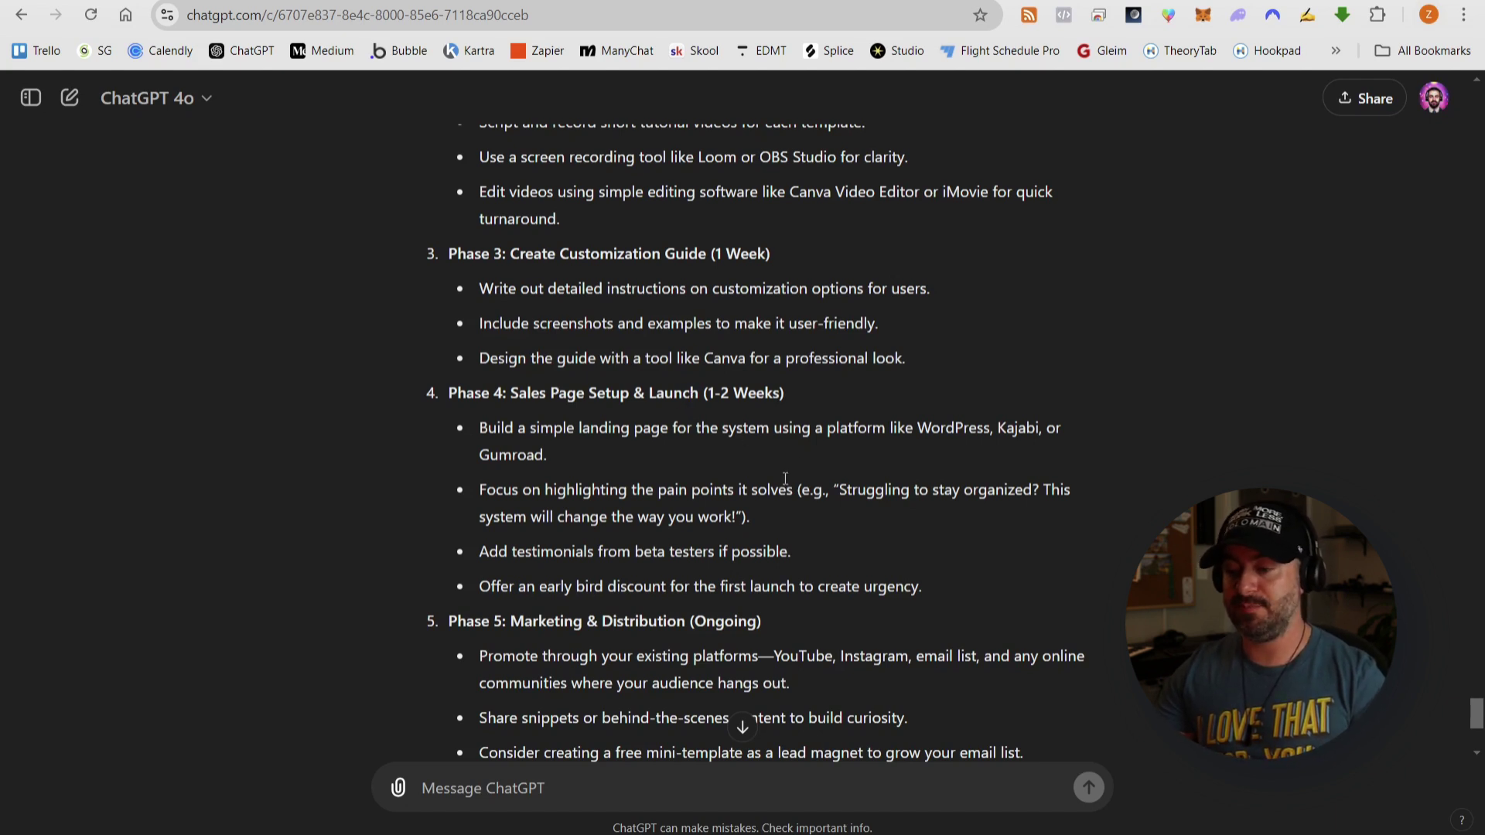
scroll(541, 320, "down", 1)
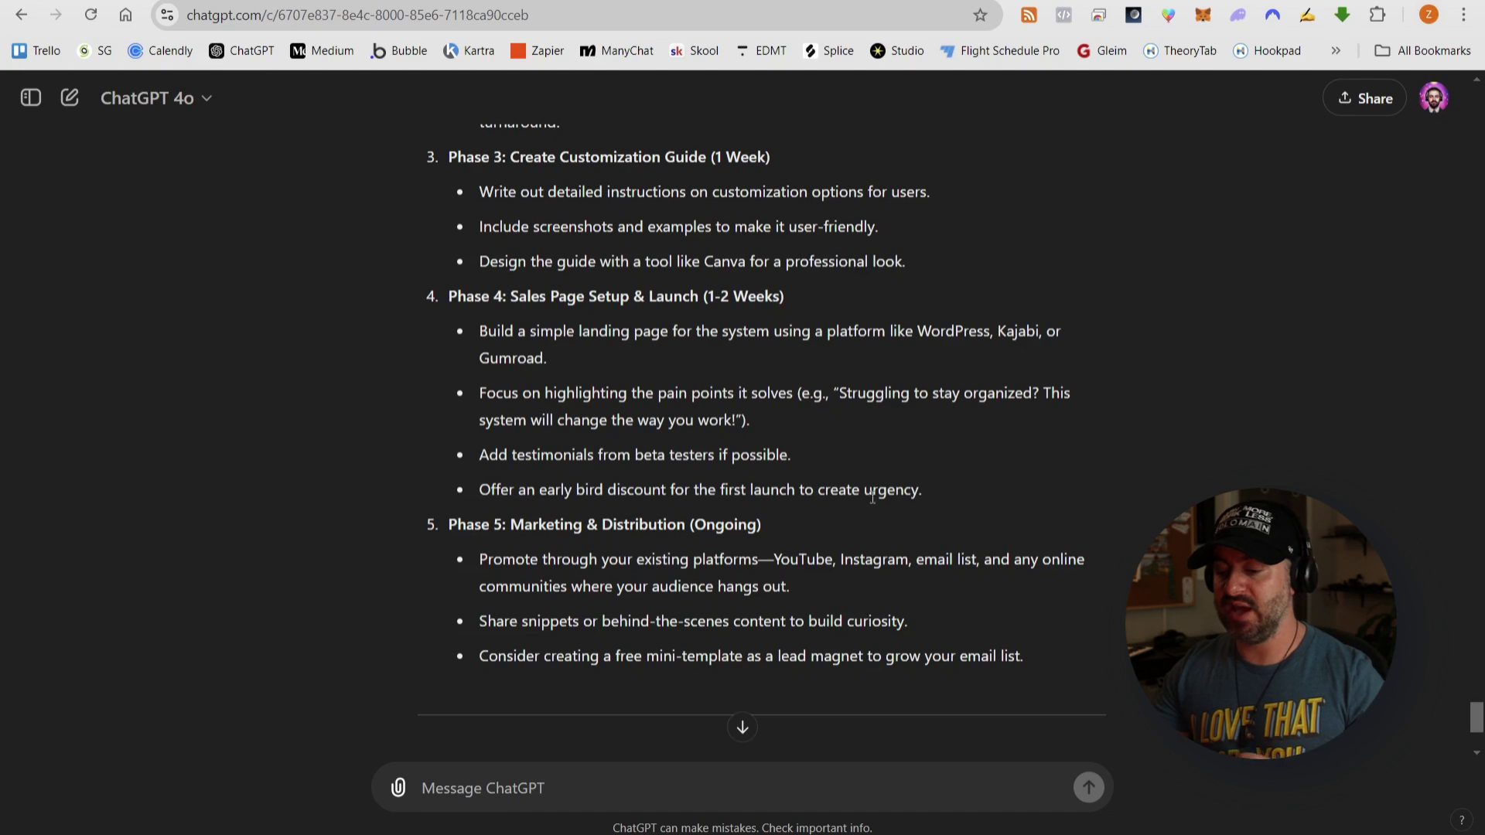
scroll(976, 484, "down", 1)
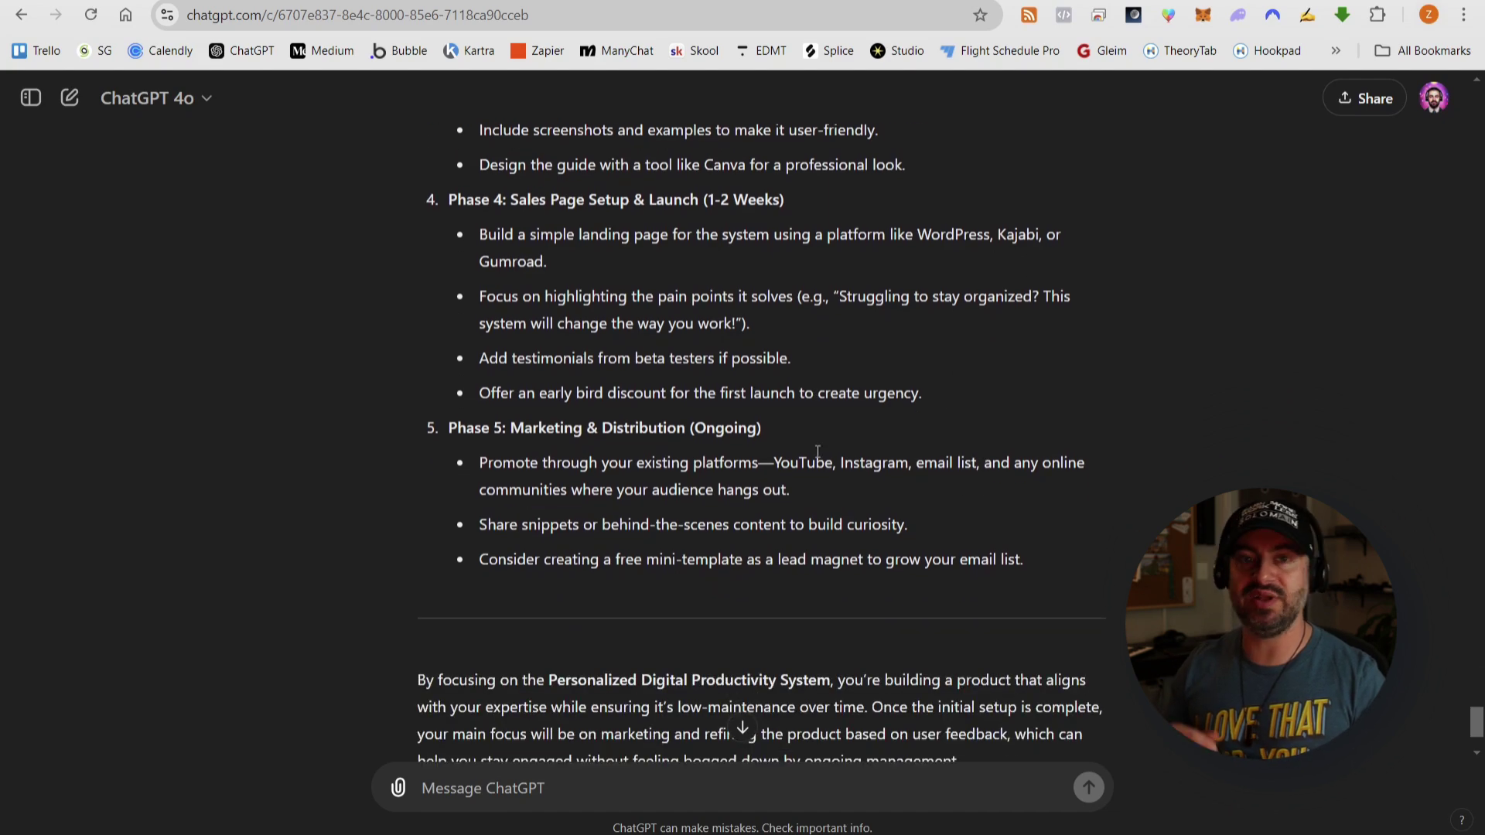
scroll(745, 435, "up", 1)
scroll(745, 435, "up", 5)
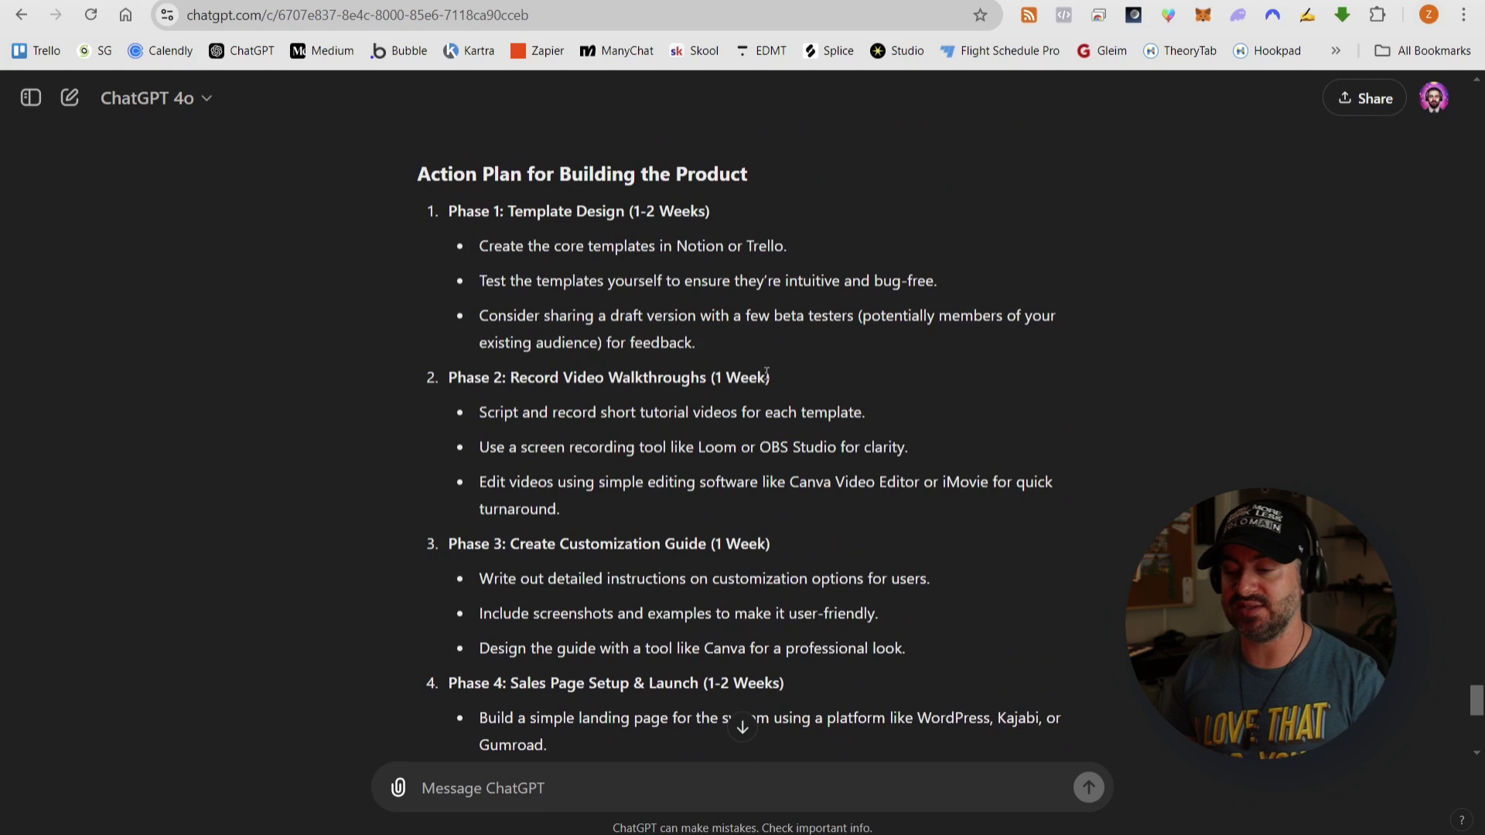
scroll(759, 386, "down", 3)
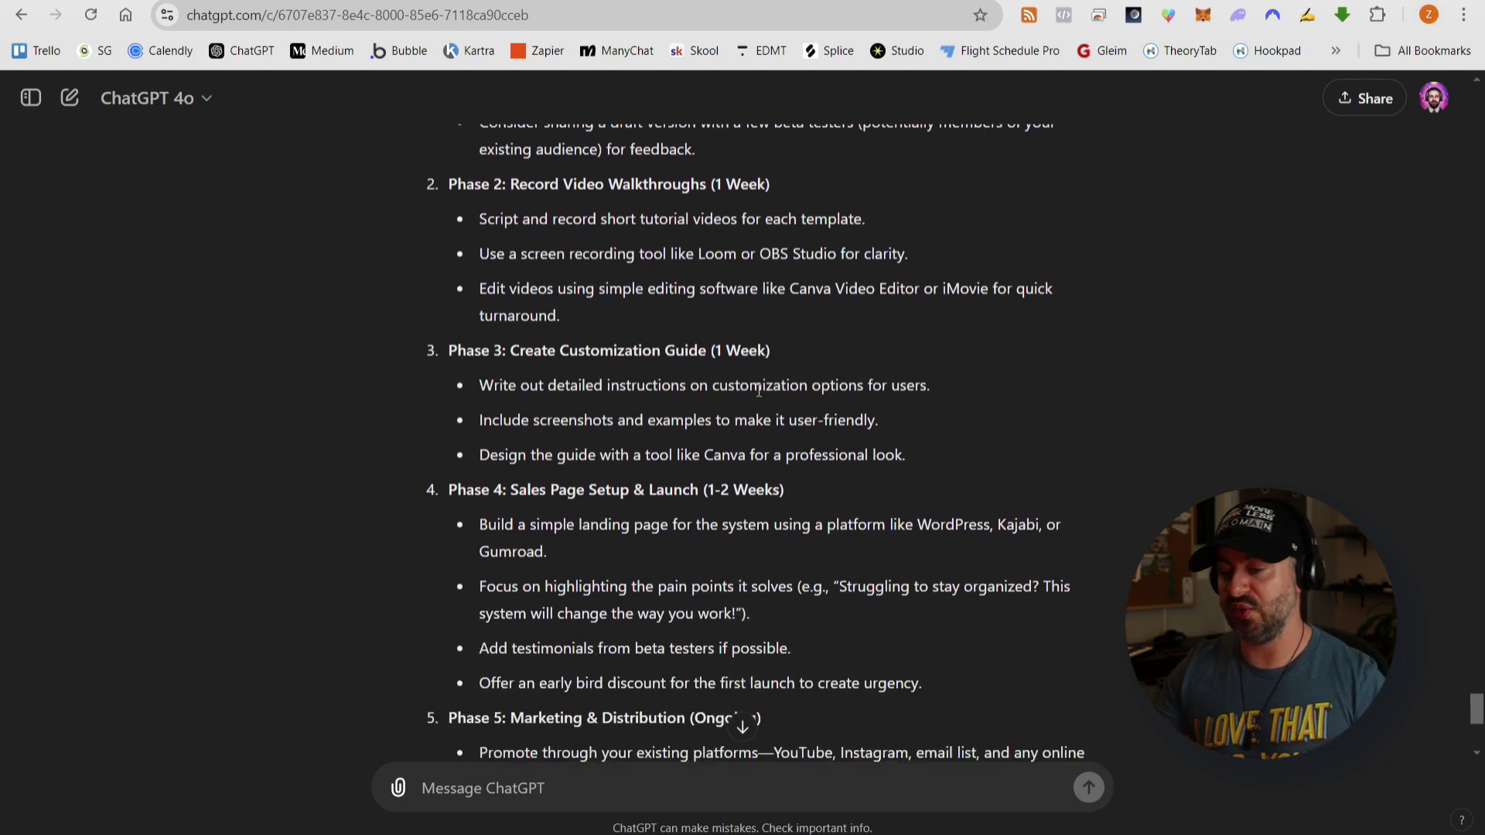
scroll(759, 390, "down", 3)
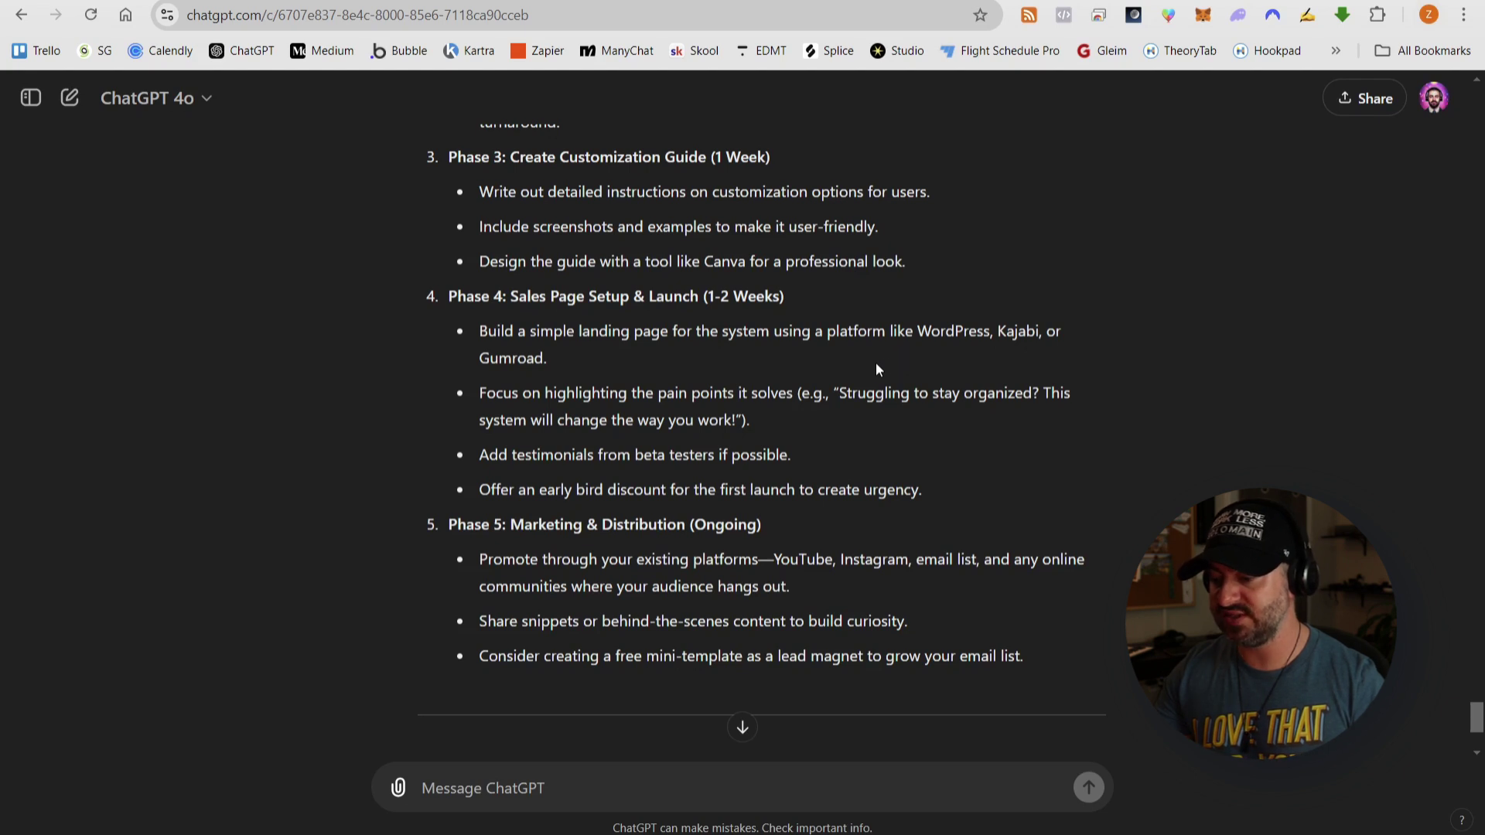
scroll(876, 364, "up", 1)
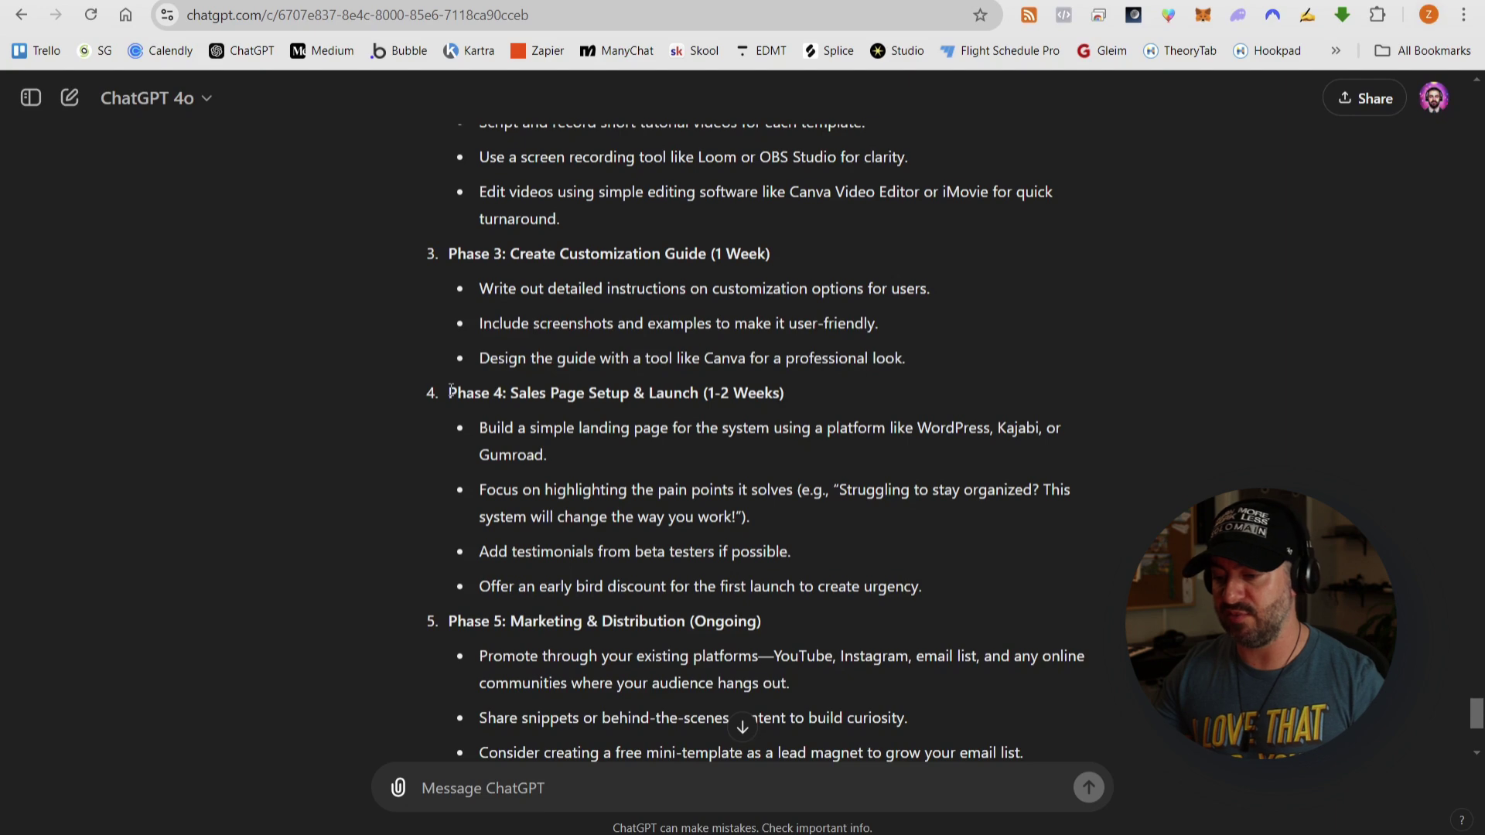
left_click_drag(450, 392, 1038, 730)
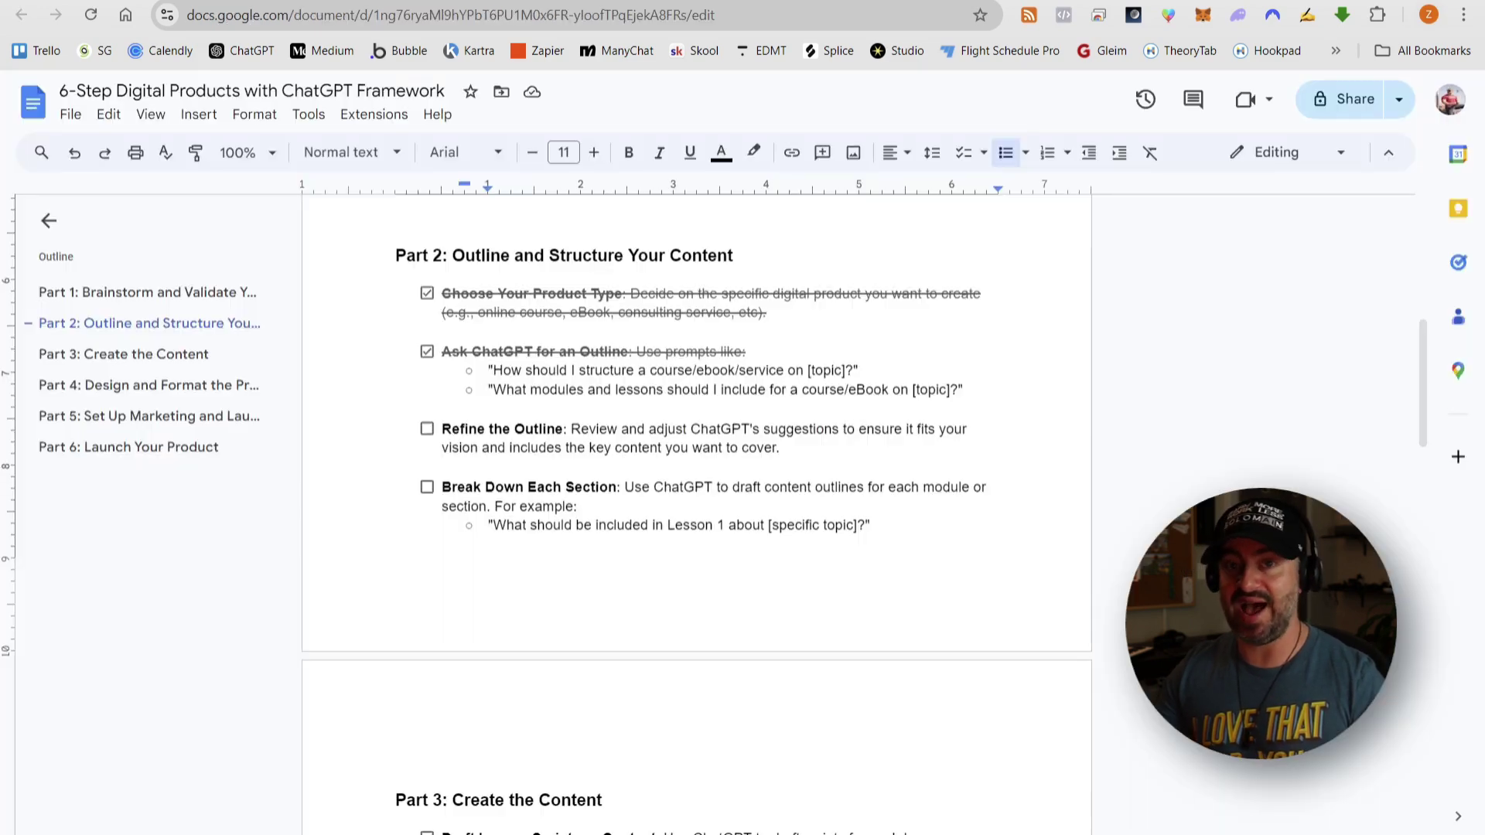
- Scroll through the checklist, briefly selecting and then deselecting the Part 5 section
scroll(743, 424, "down", 10)
scroll(742, 425, "down", 11)
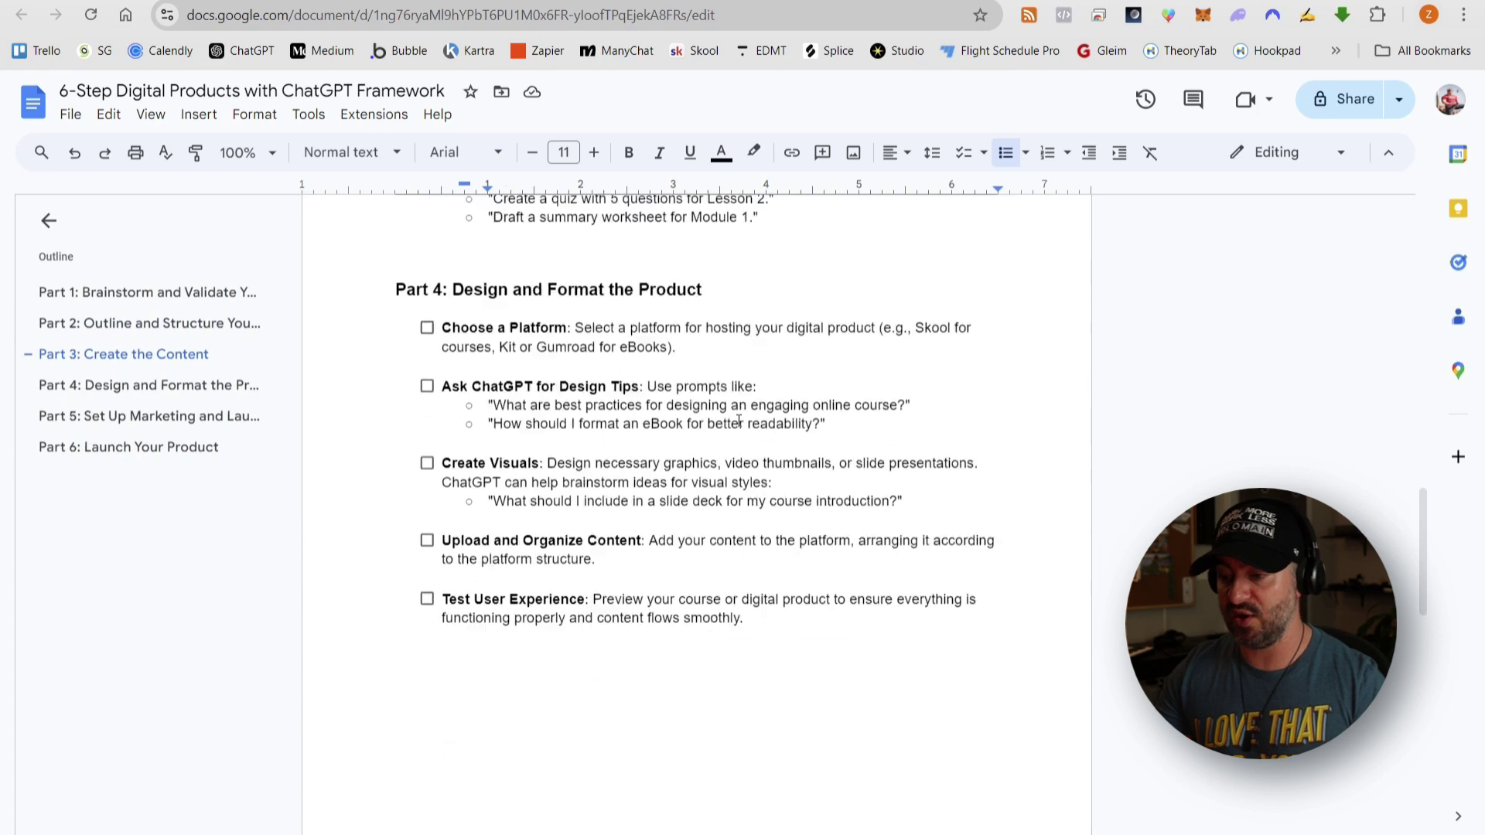
scroll(439, 390, "down", 3)
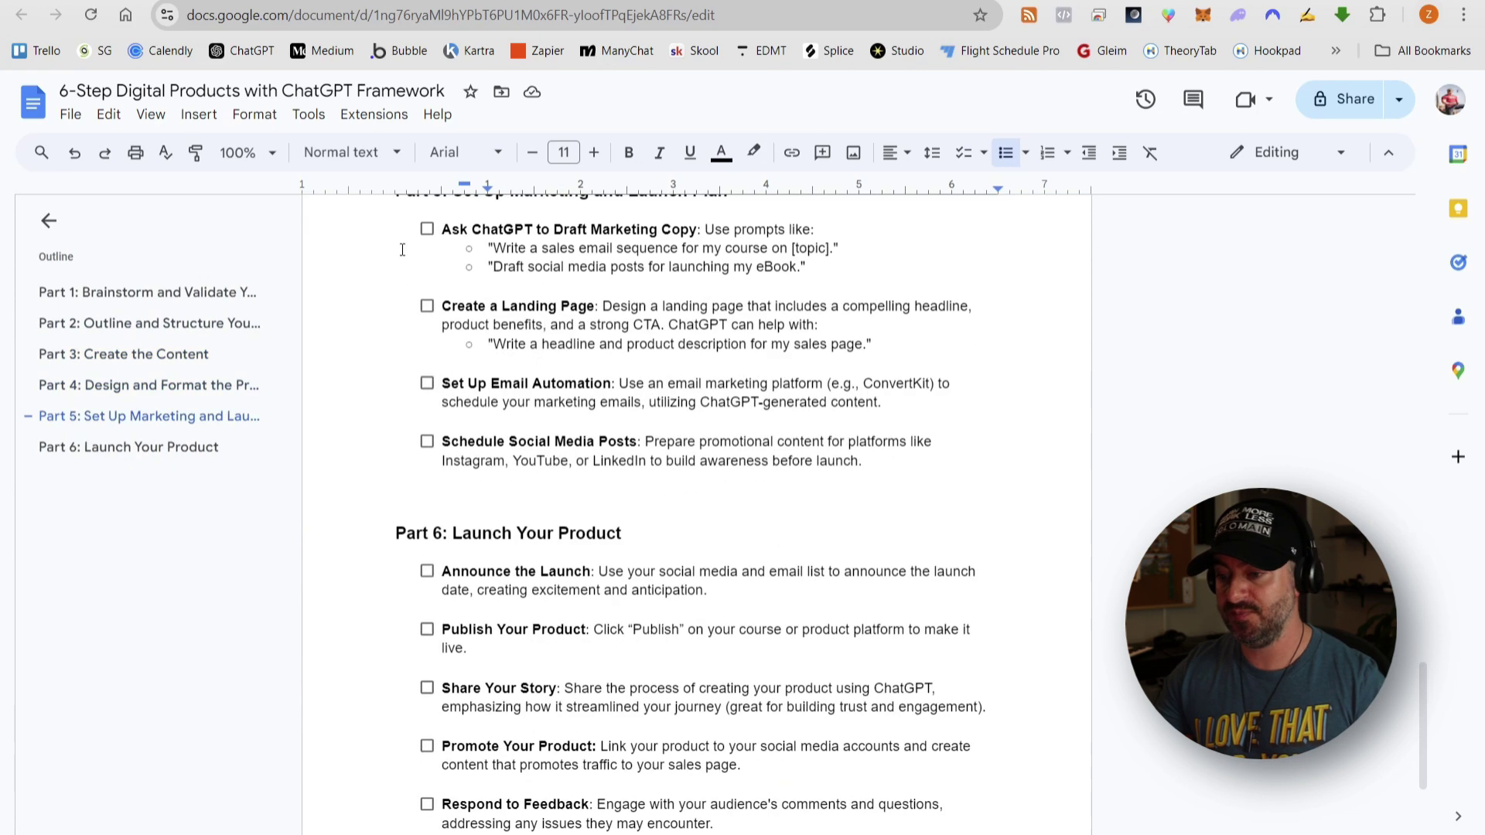
scroll(603, 588, "up", 12)
scroll(607, 586, "down", 9)
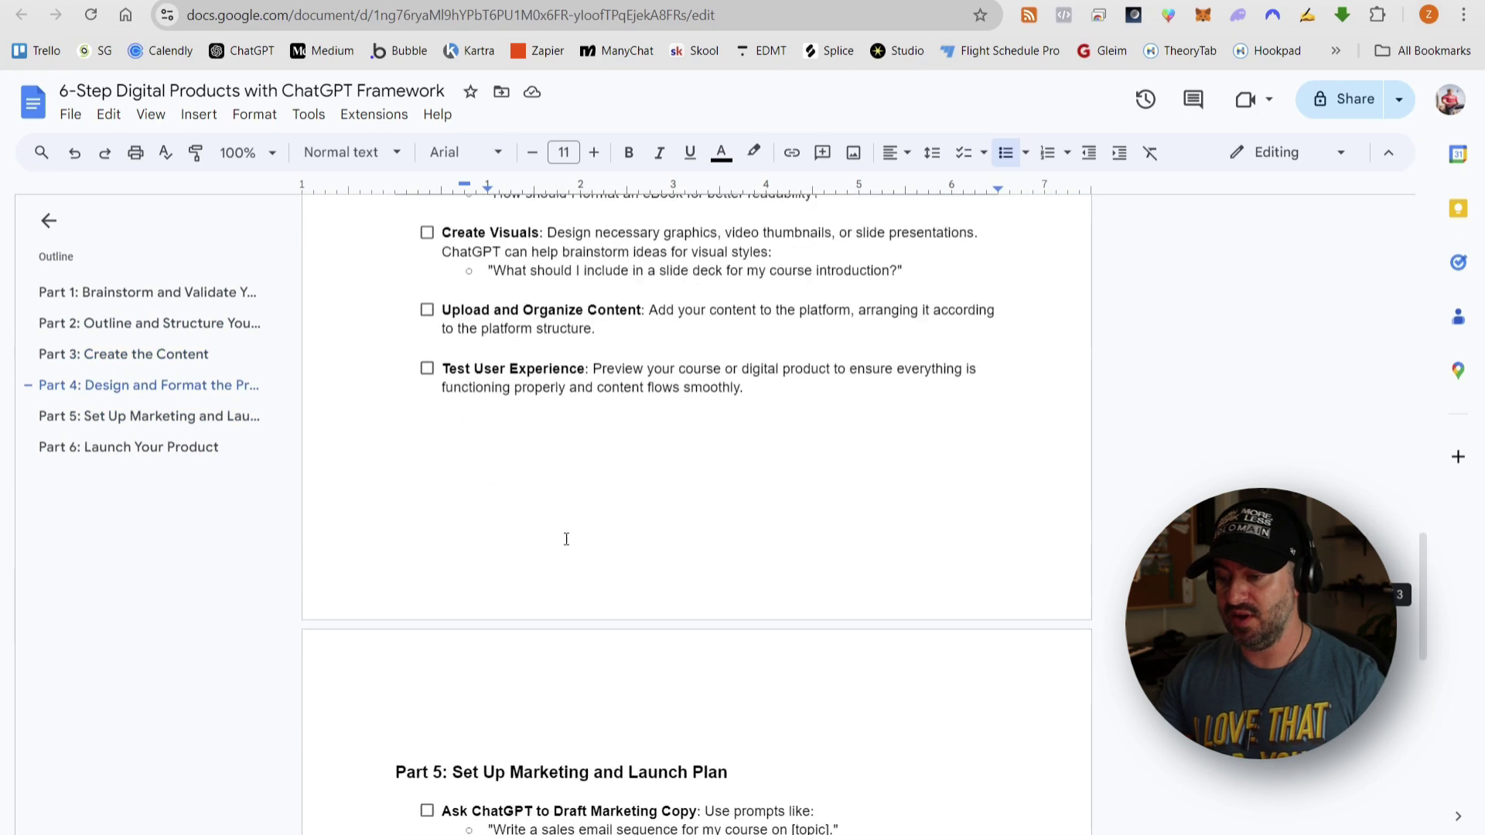
left_click_drag(395, 482, 398, 680)
left_click(766, 468)
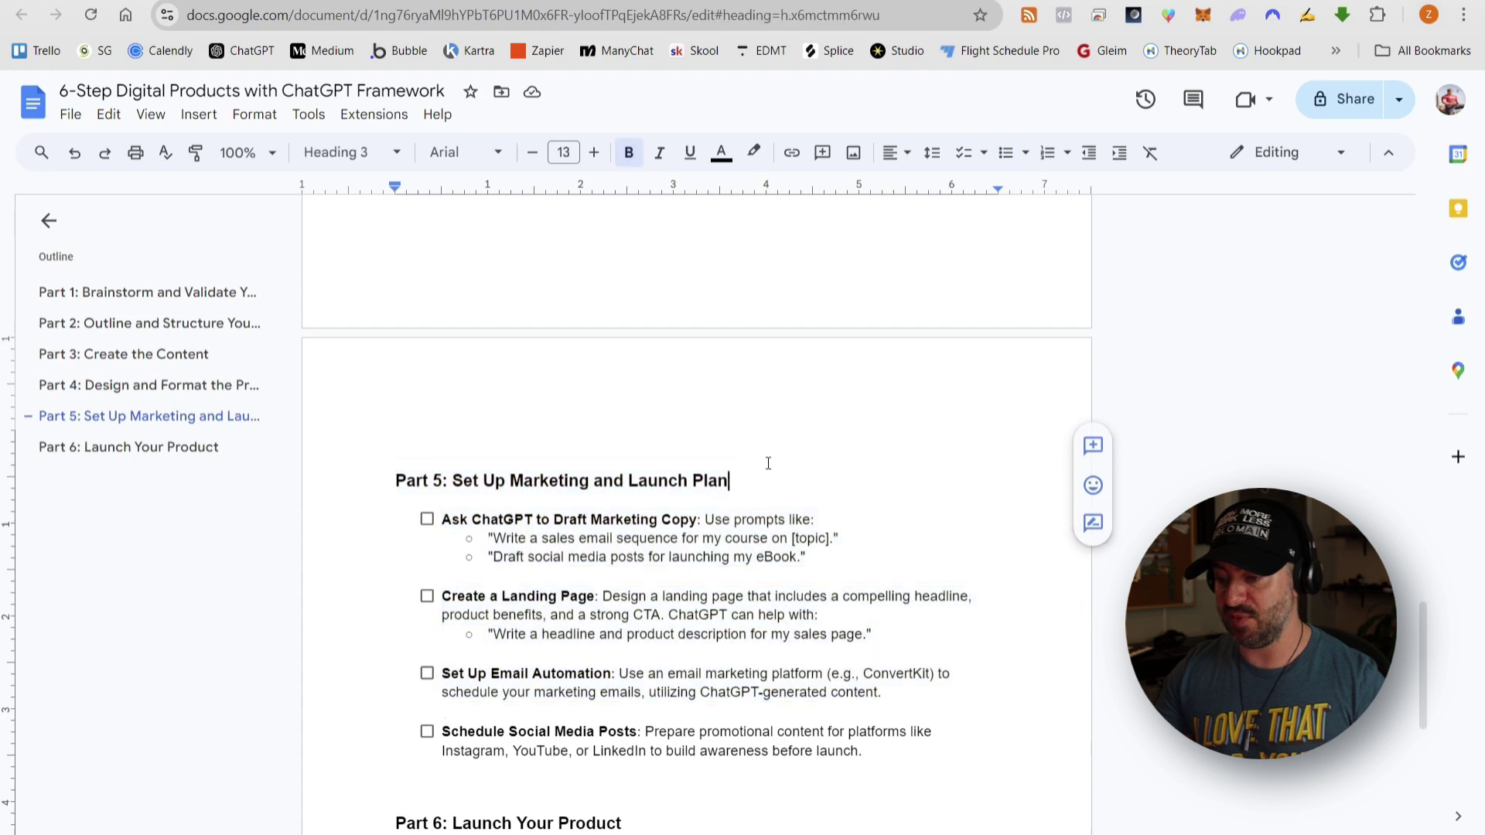
scroll(773, 450, "up", 12)
scroll(773, 451, "up", 12)
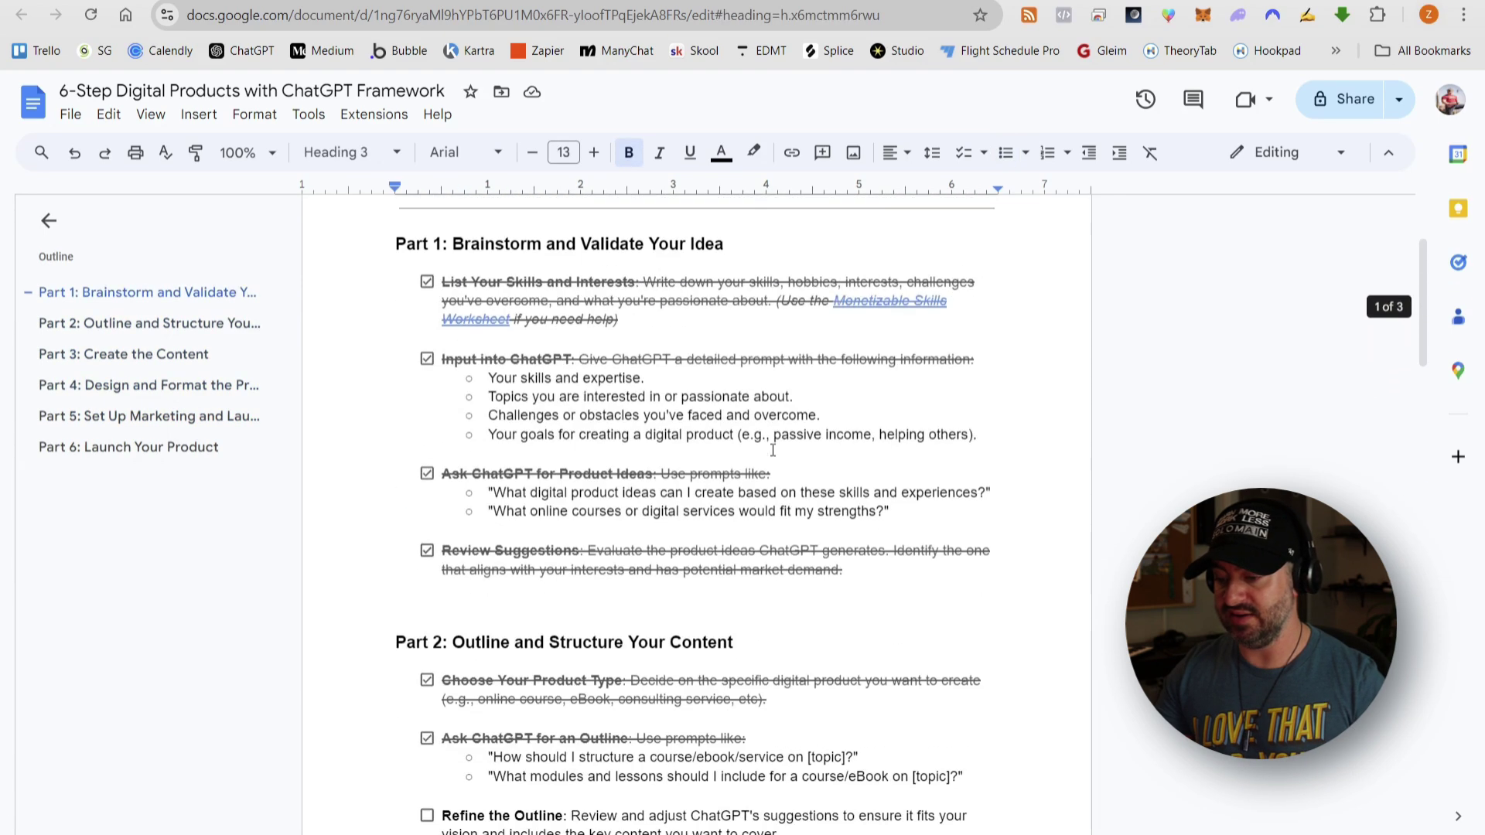
scroll(773, 449, "down", 10)
scroll(770, 445, "up", 4)
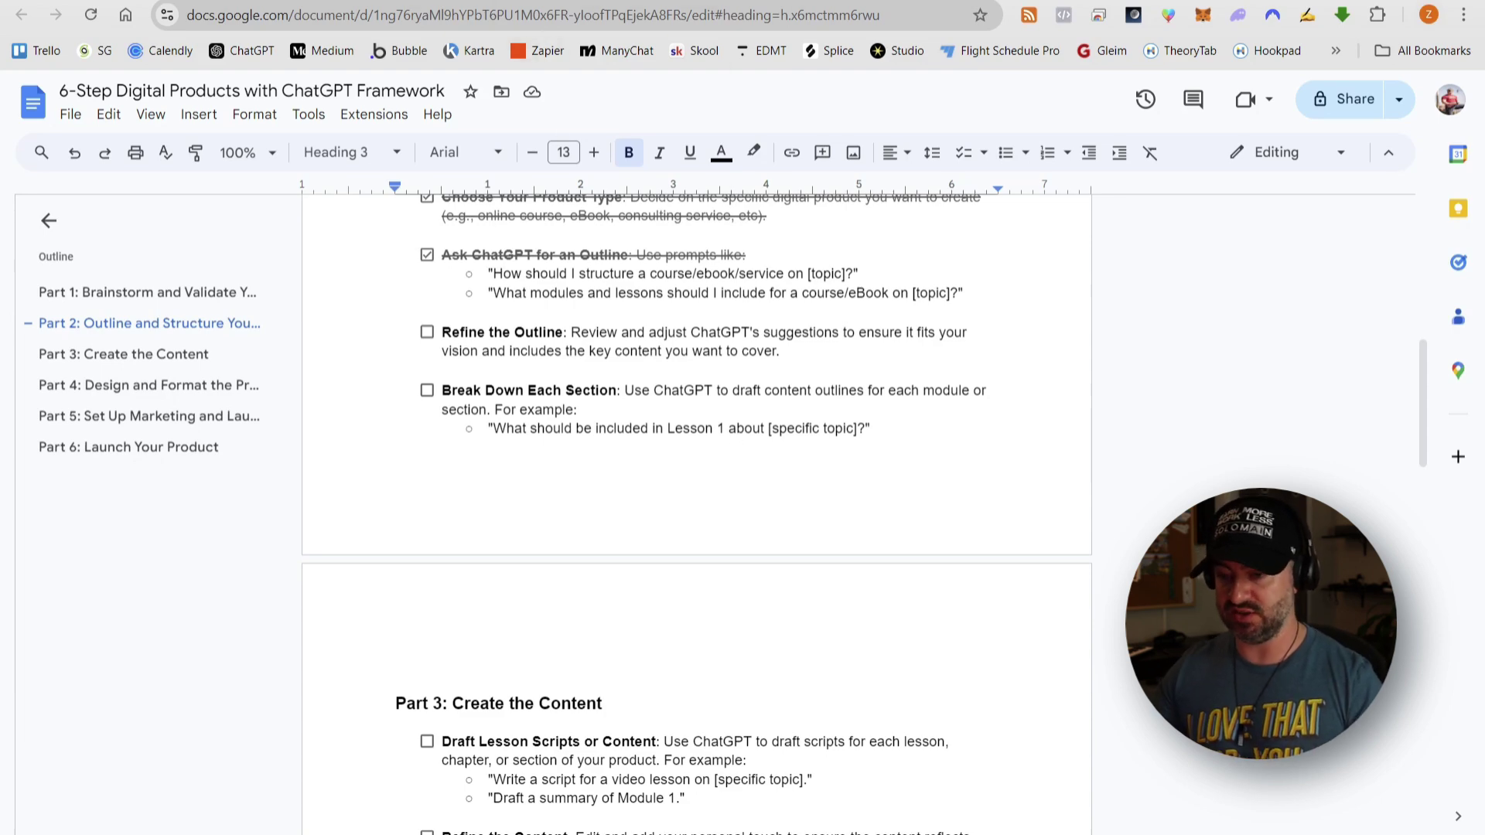
- Untick Ask ChatGPT for an Outline and Choose Your Product Type in Part 2
left_click(542, 2)
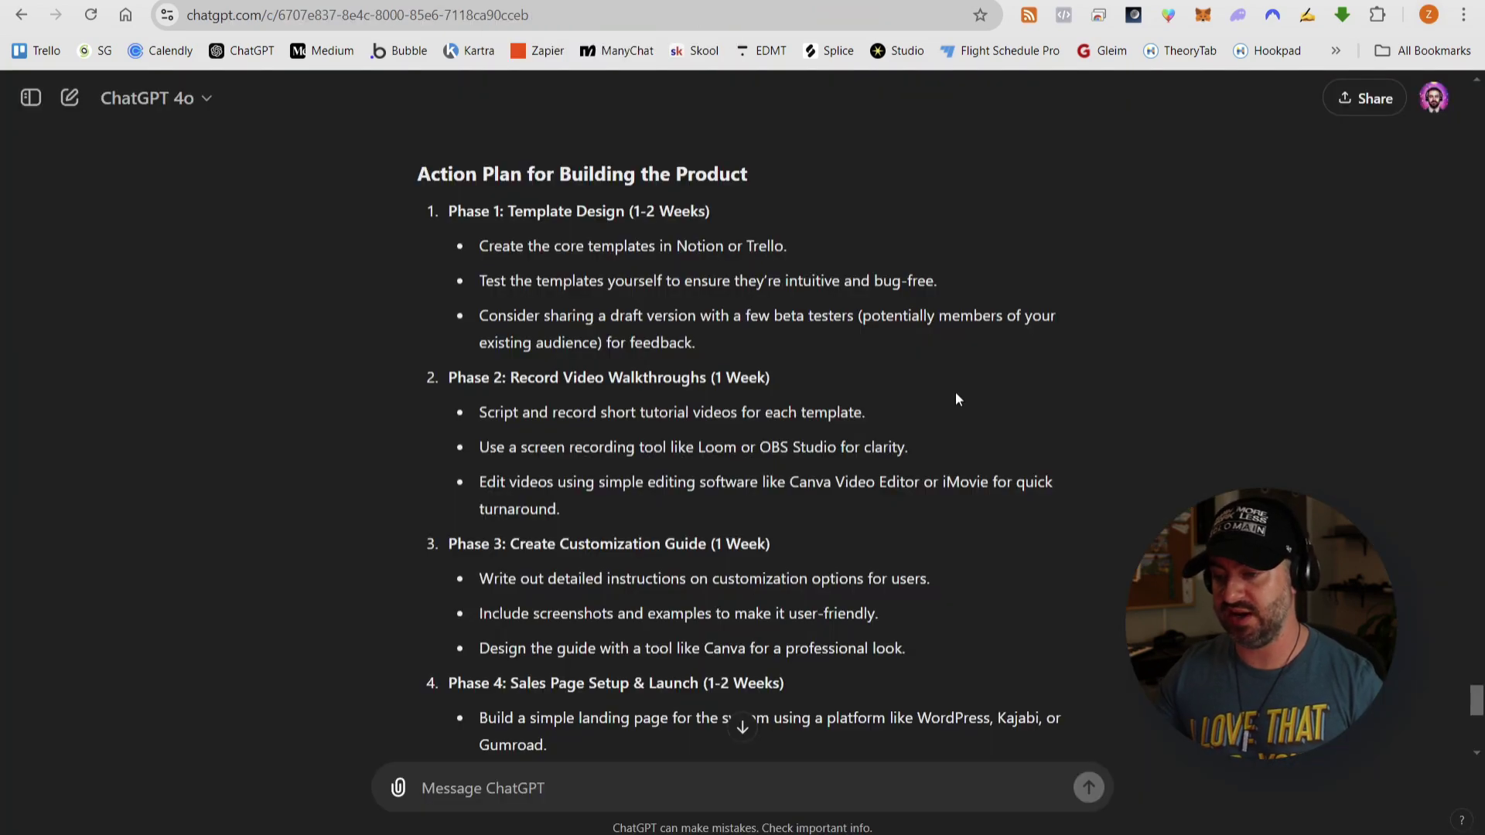
left_click(379, 4)
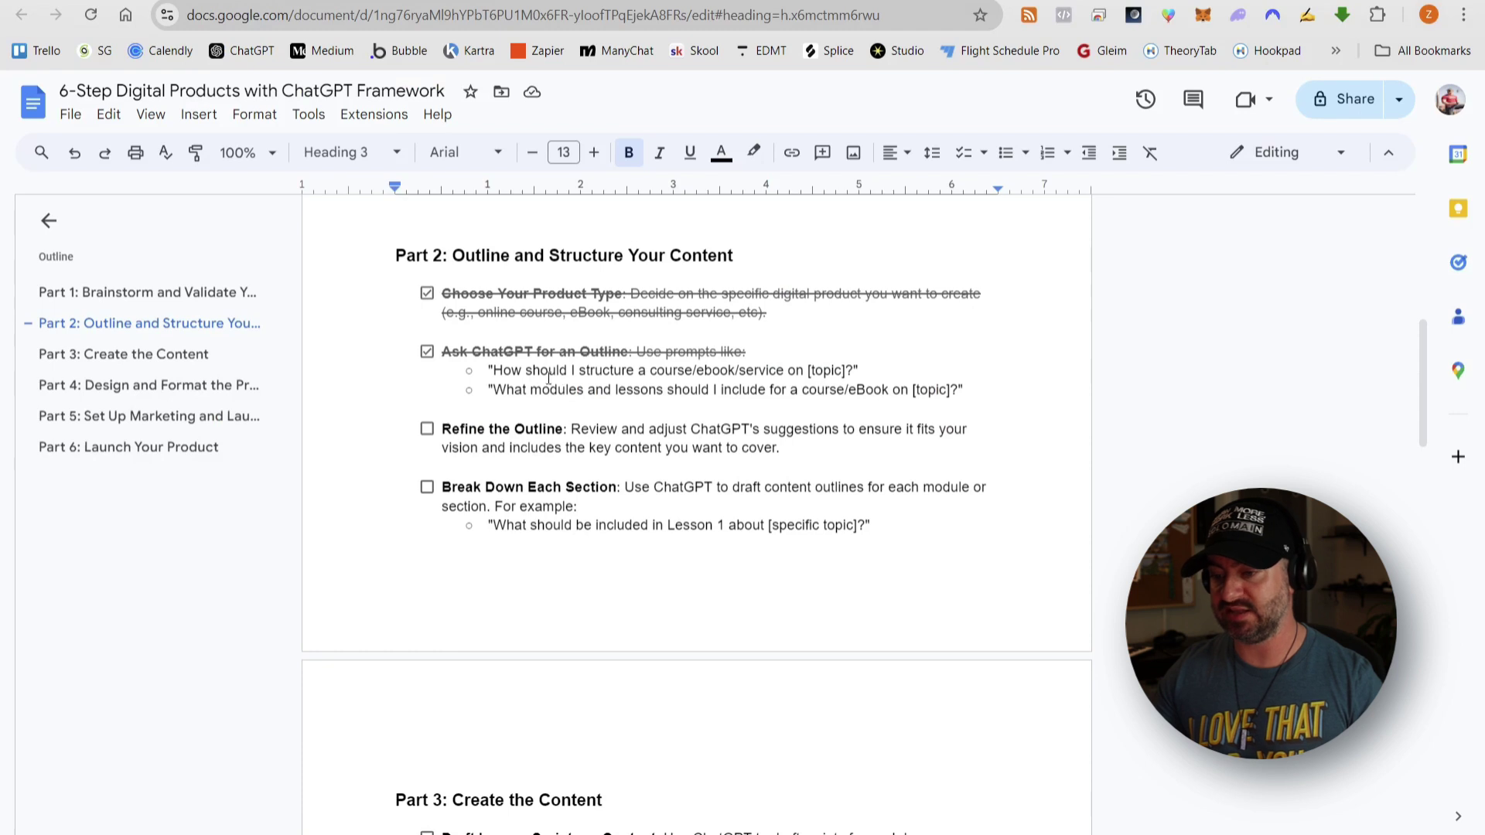
left_click(426, 348)
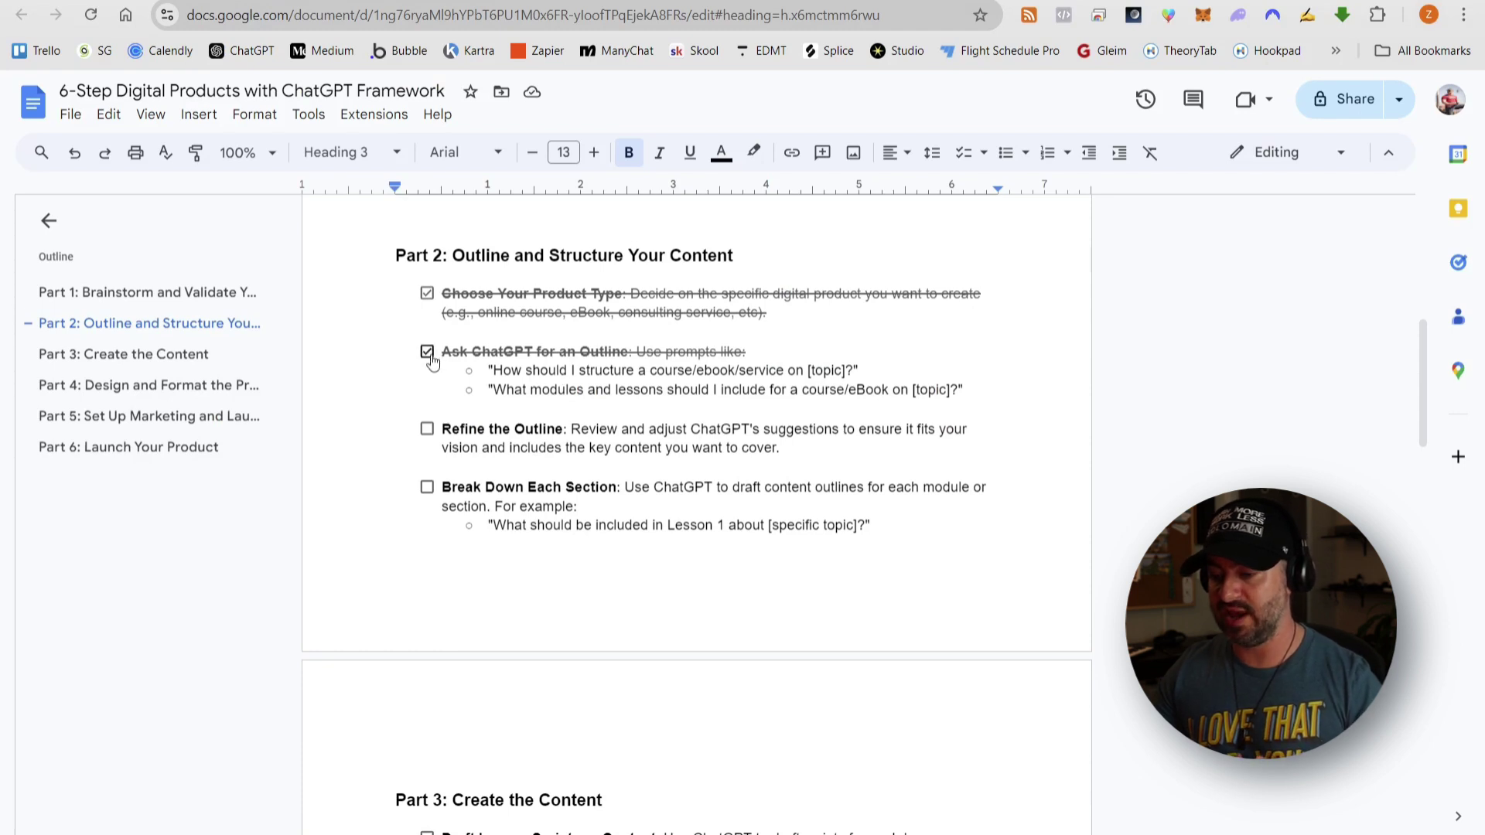
left_click(427, 293)
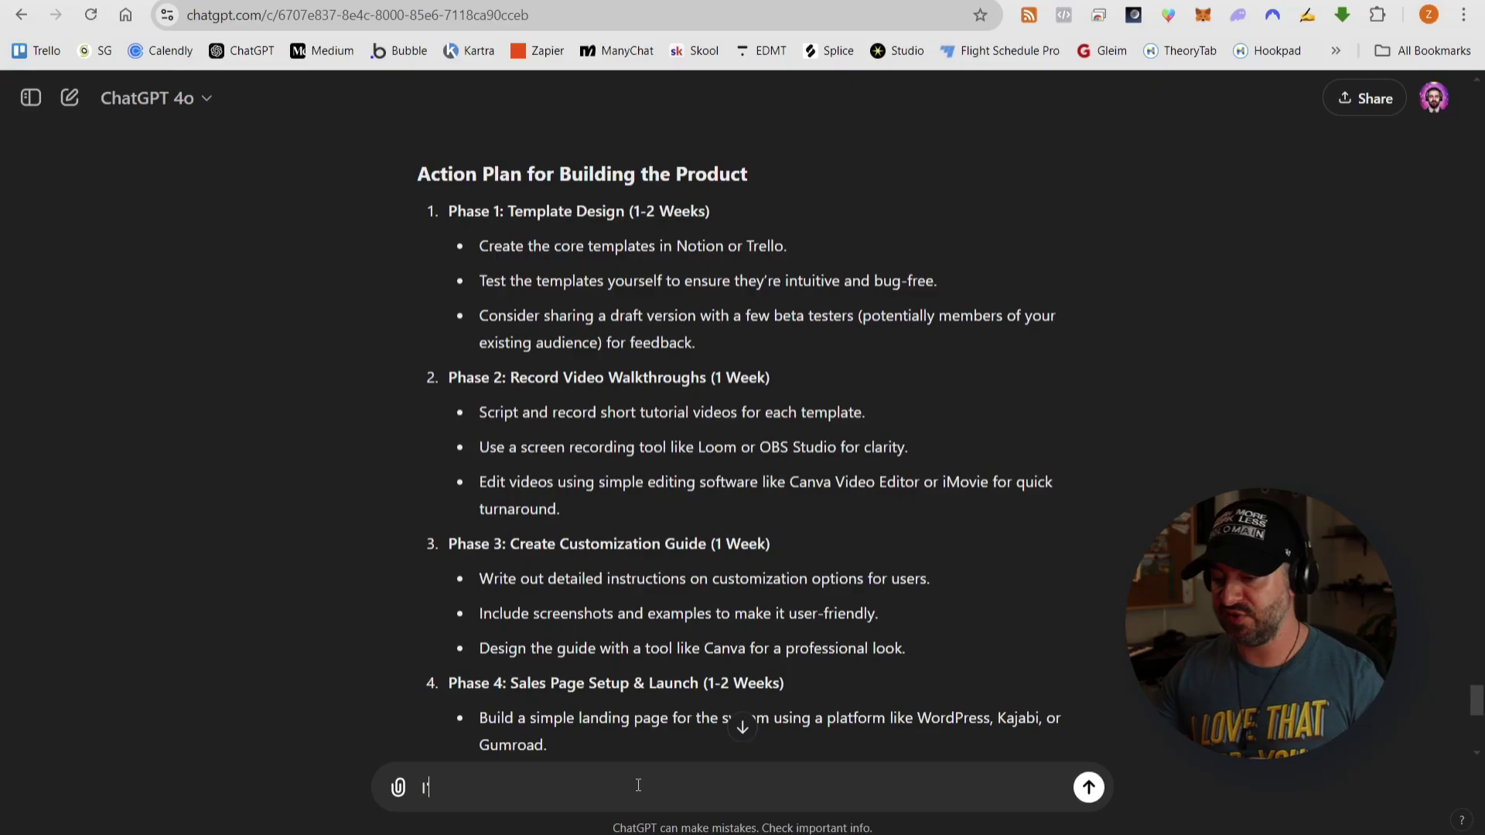
- Tell ChatGPT you've changed your mind and want to do the Digital Roadmap Consultations instead
type("ve actually changed my mind and think I want to do the")
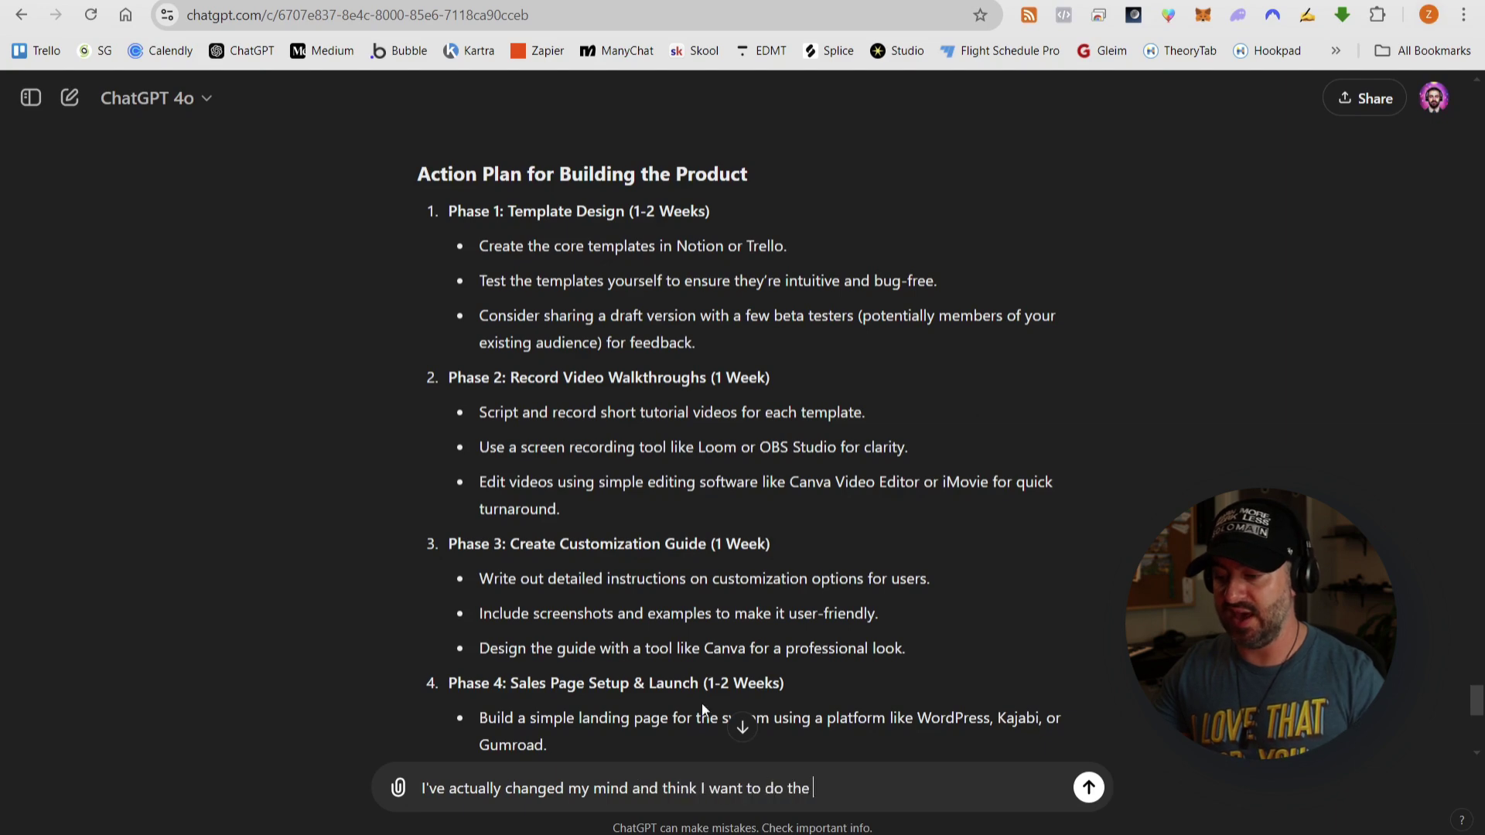
scroll(702, 704, "up", 15)
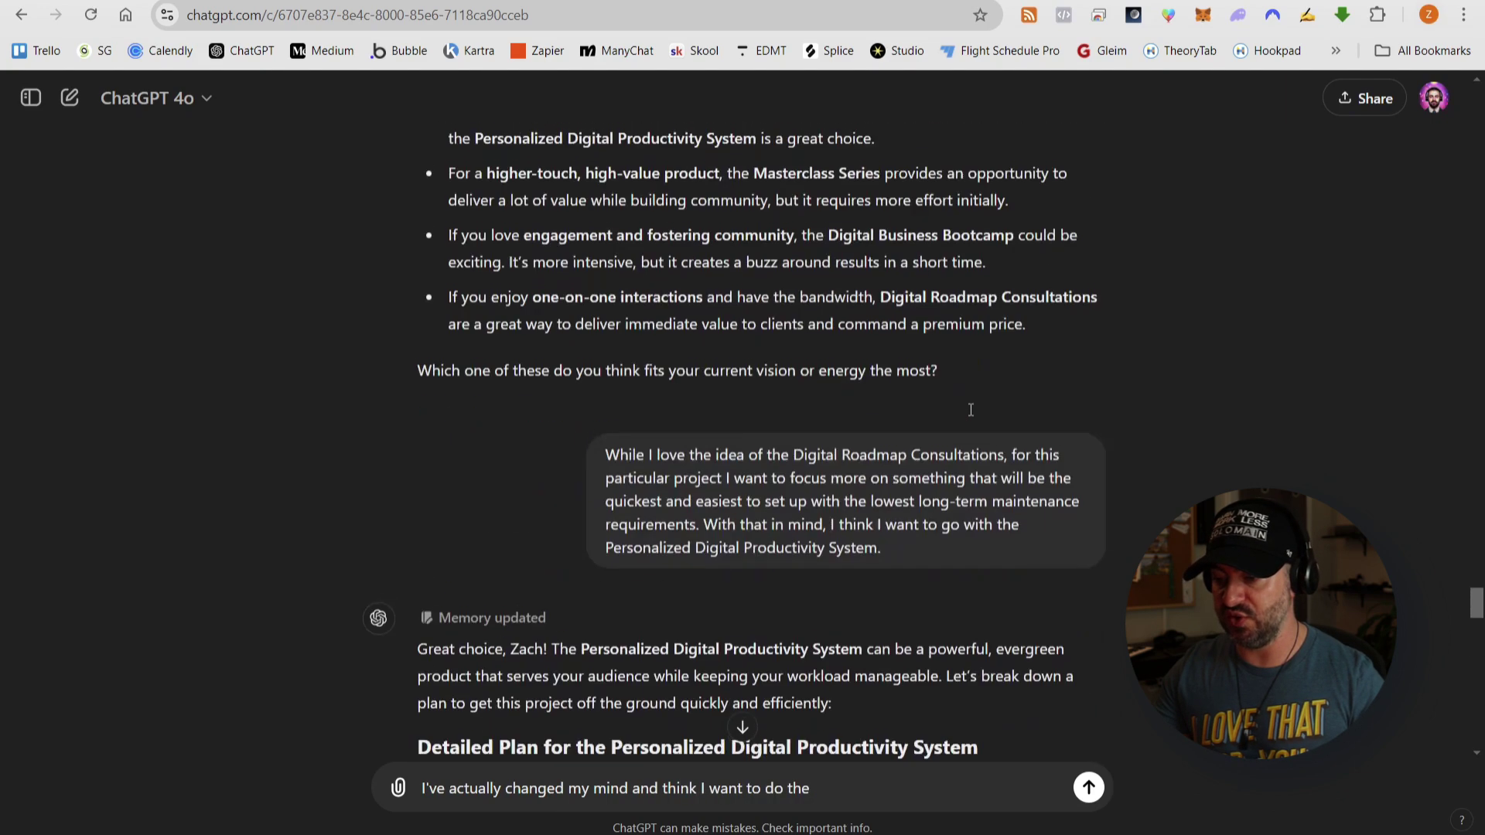
left_click_drag(797, 357, 1005, 358)
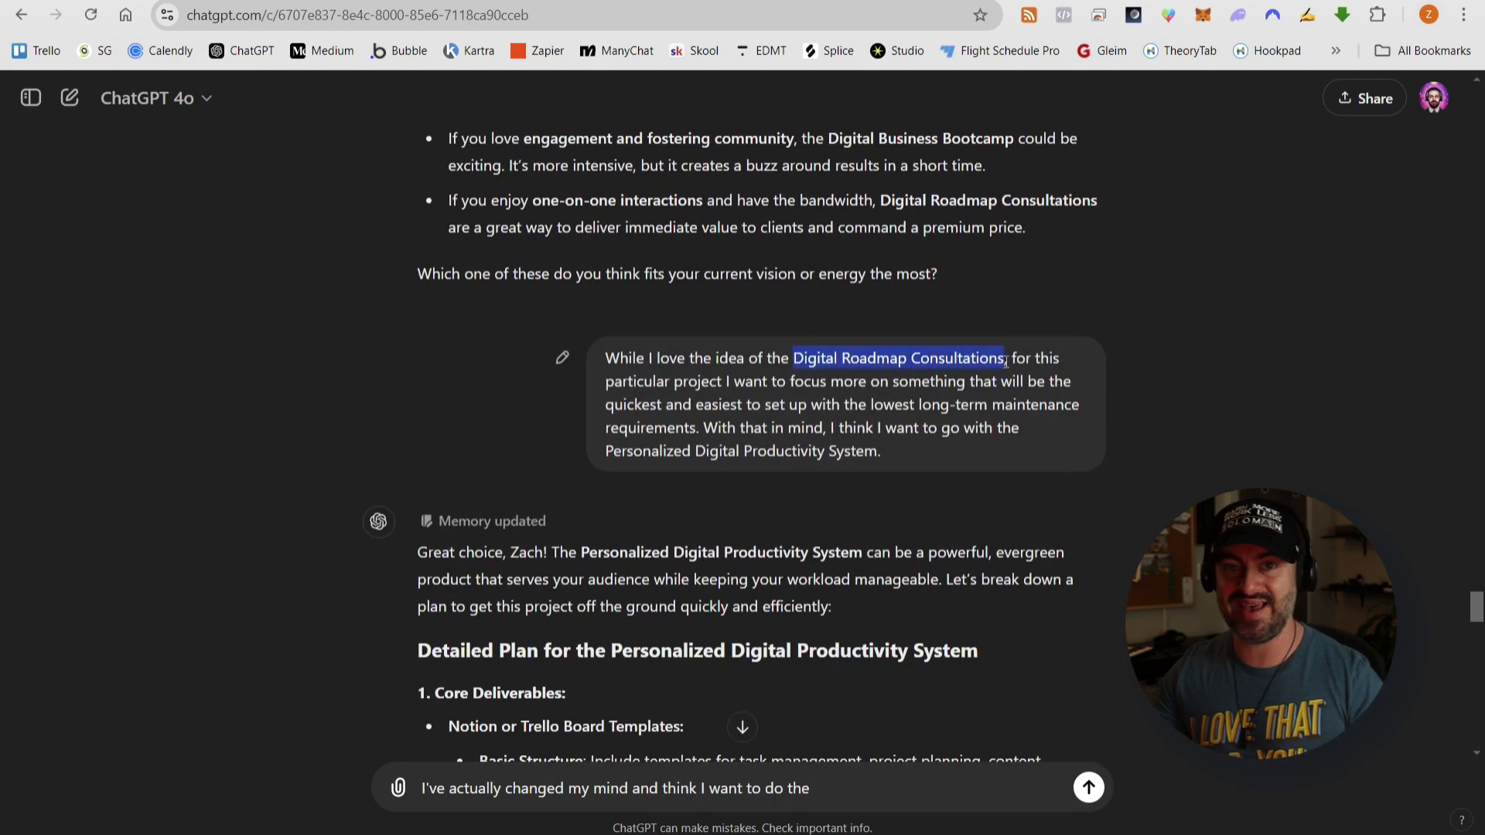
key("ctrl+c")
left_click(877, 794)
key("ctrl+v")
type("instead.")
key("Return")
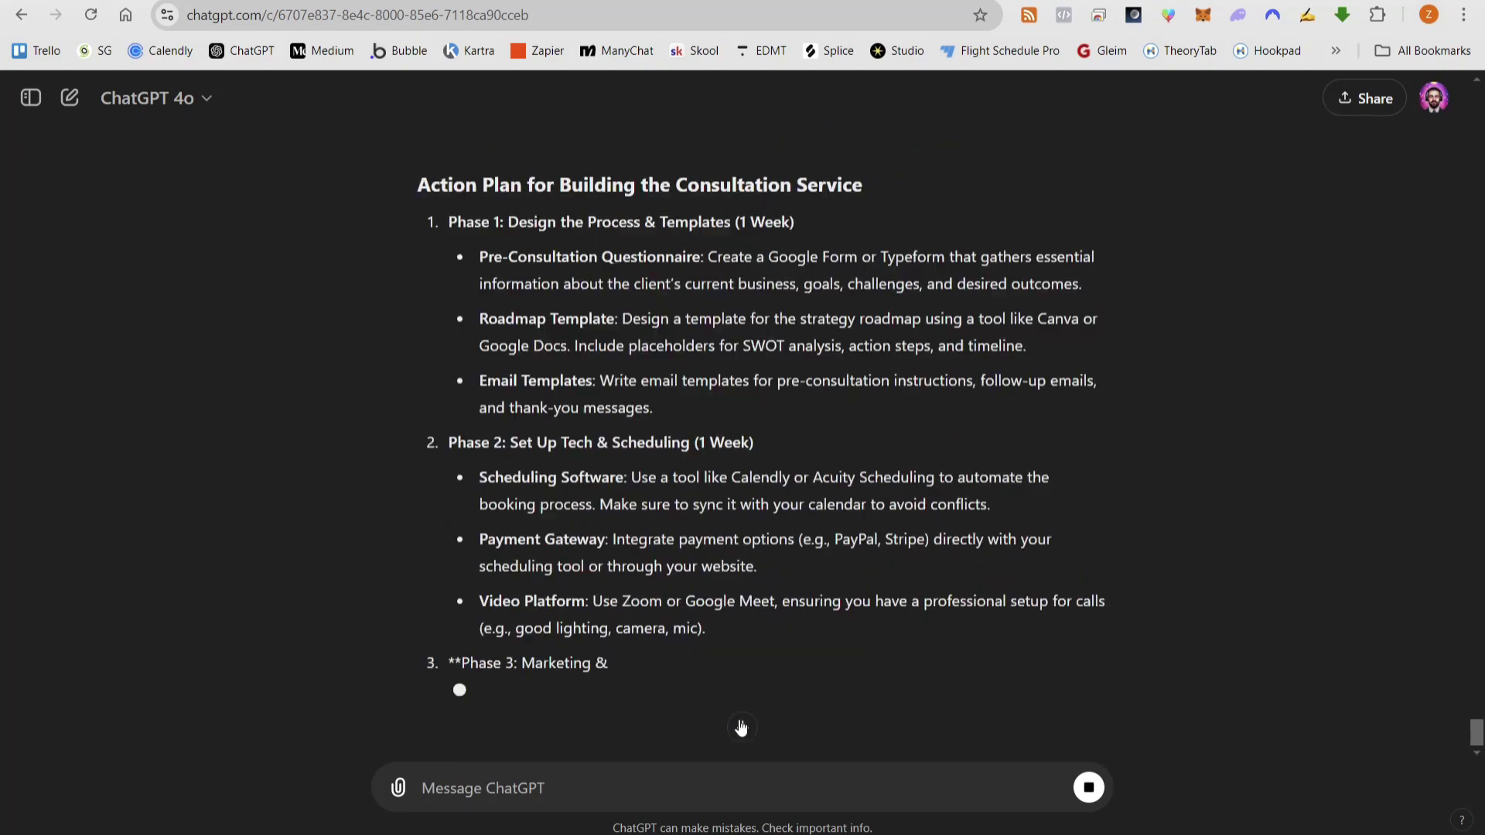
scroll(947, 257, "up", 20)
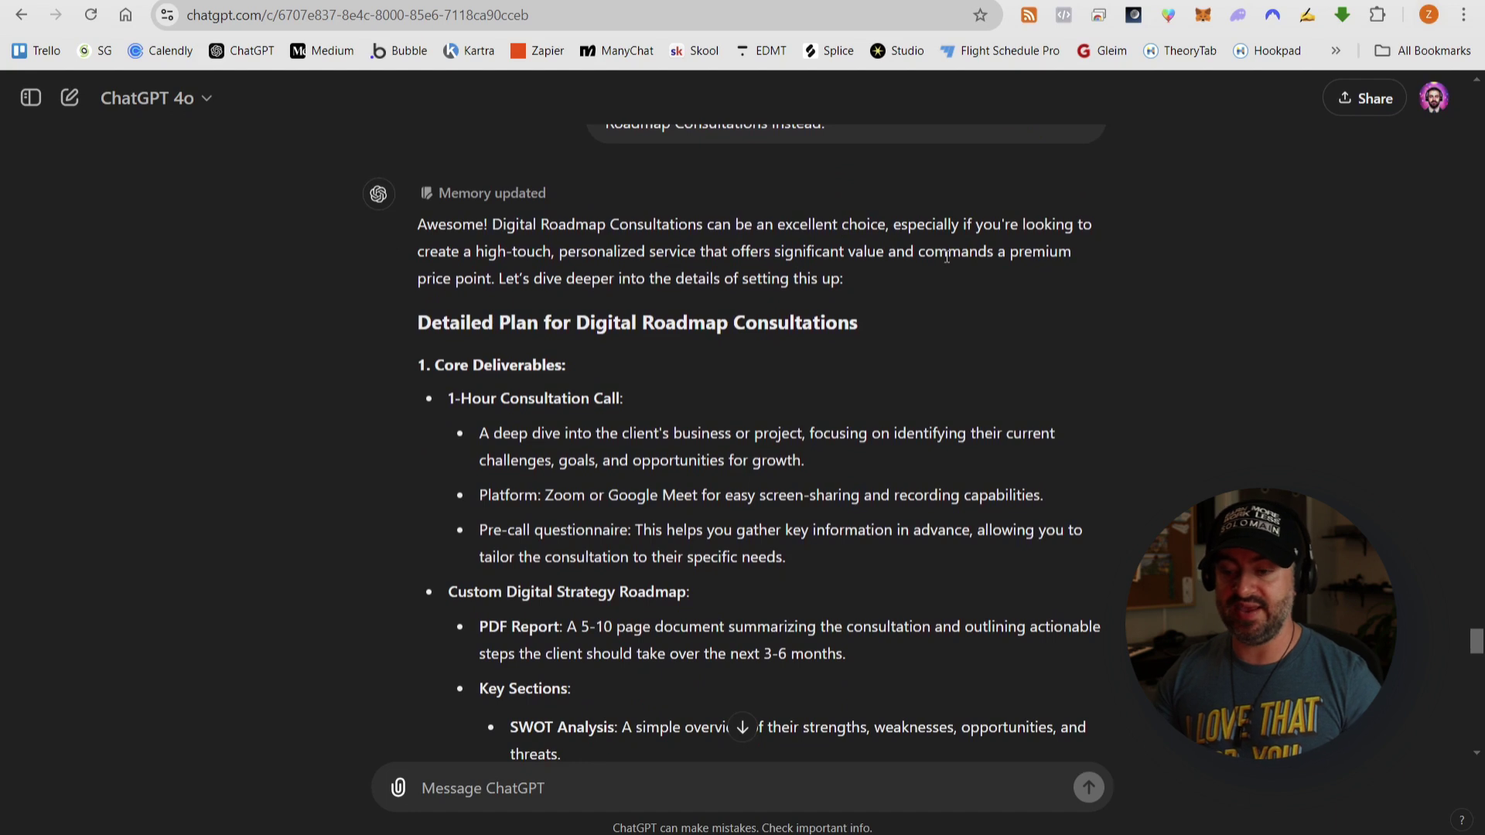
scroll(617, 207, "down", 3)
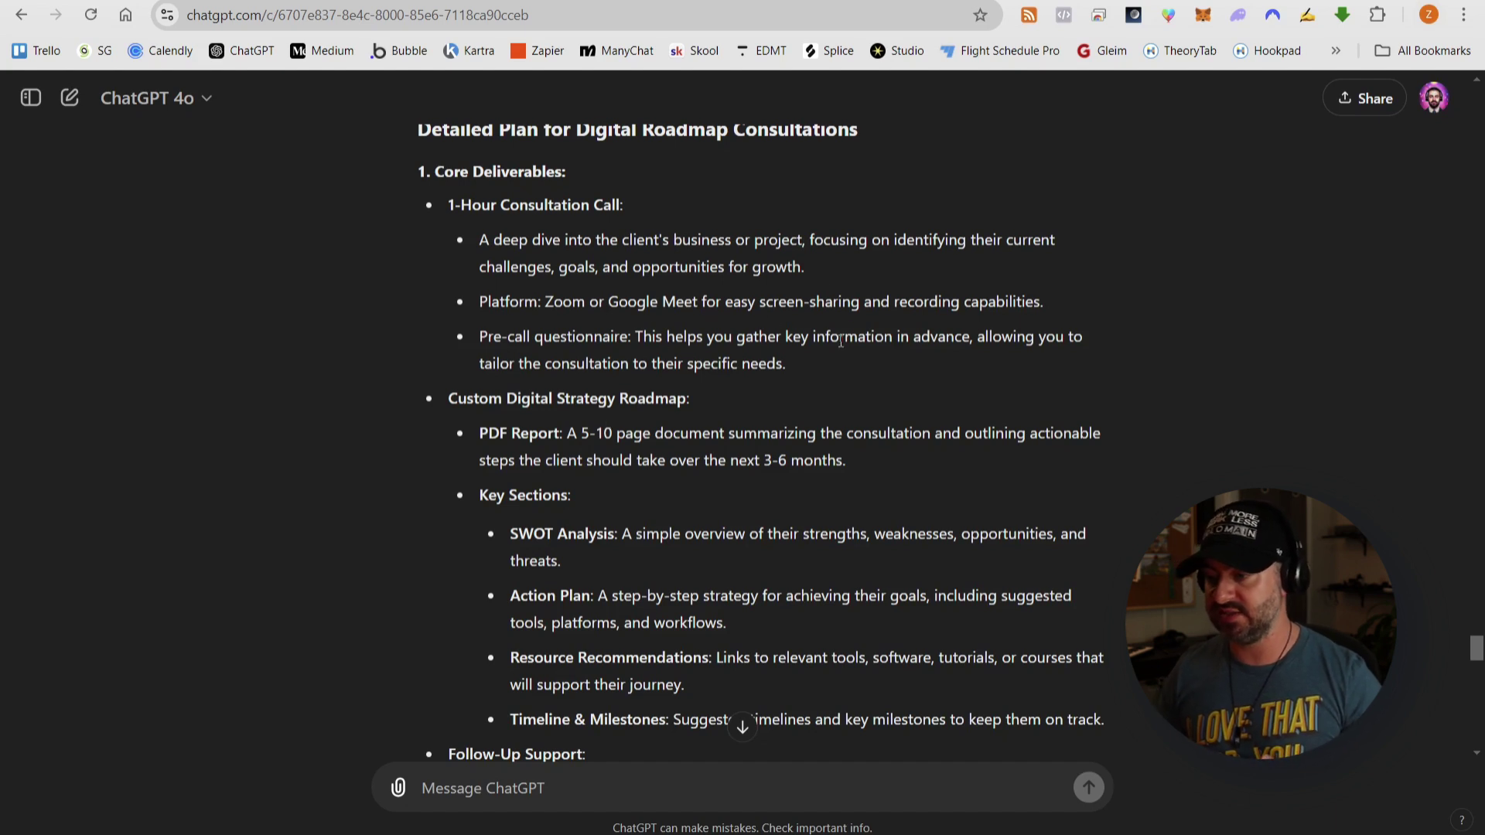
left_click_drag(483, 336, 827, 370)
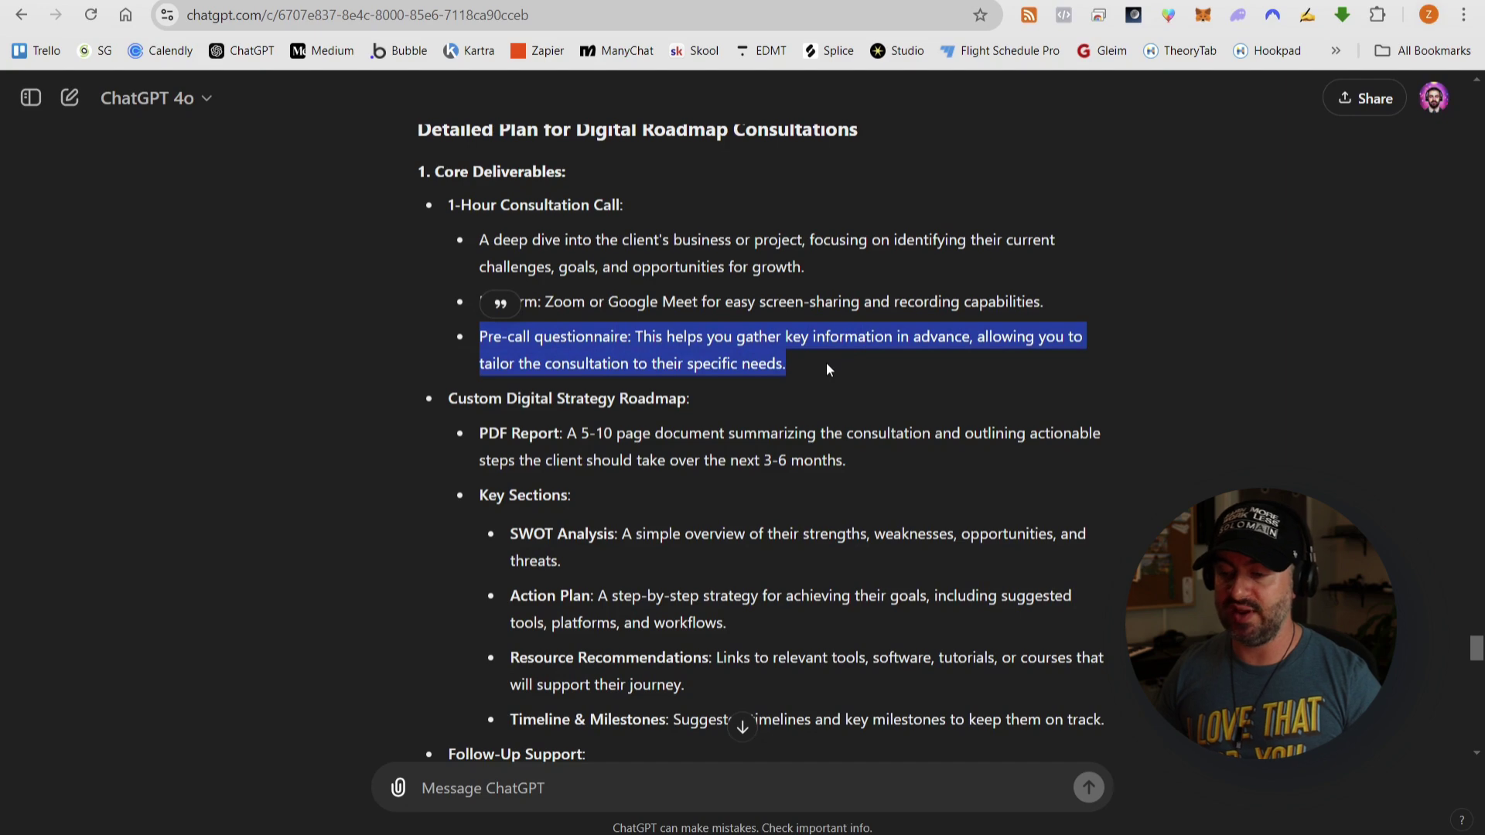
left_click(828, 371)
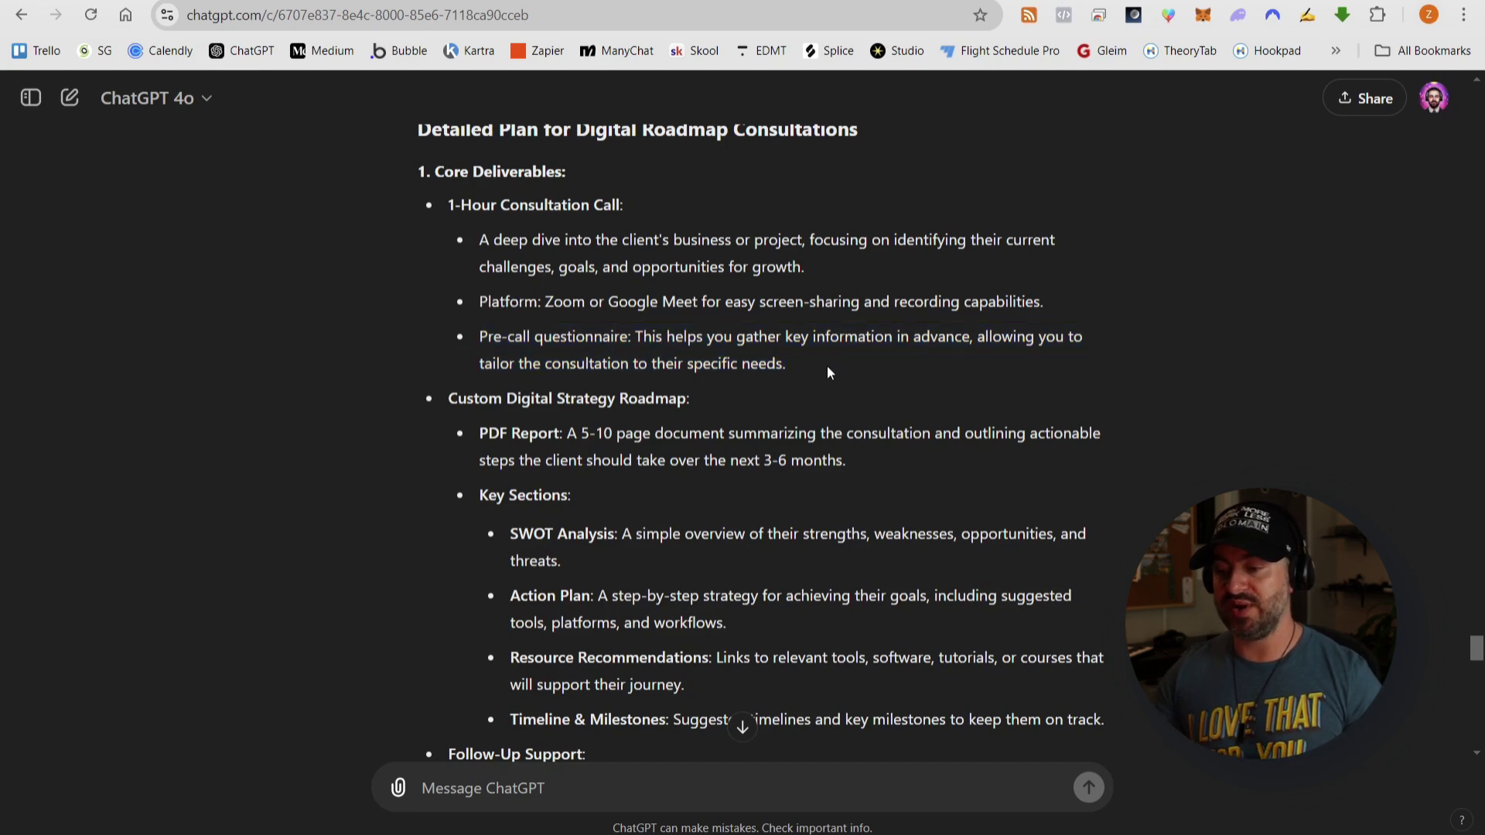
scroll(827, 367, "down", 3)
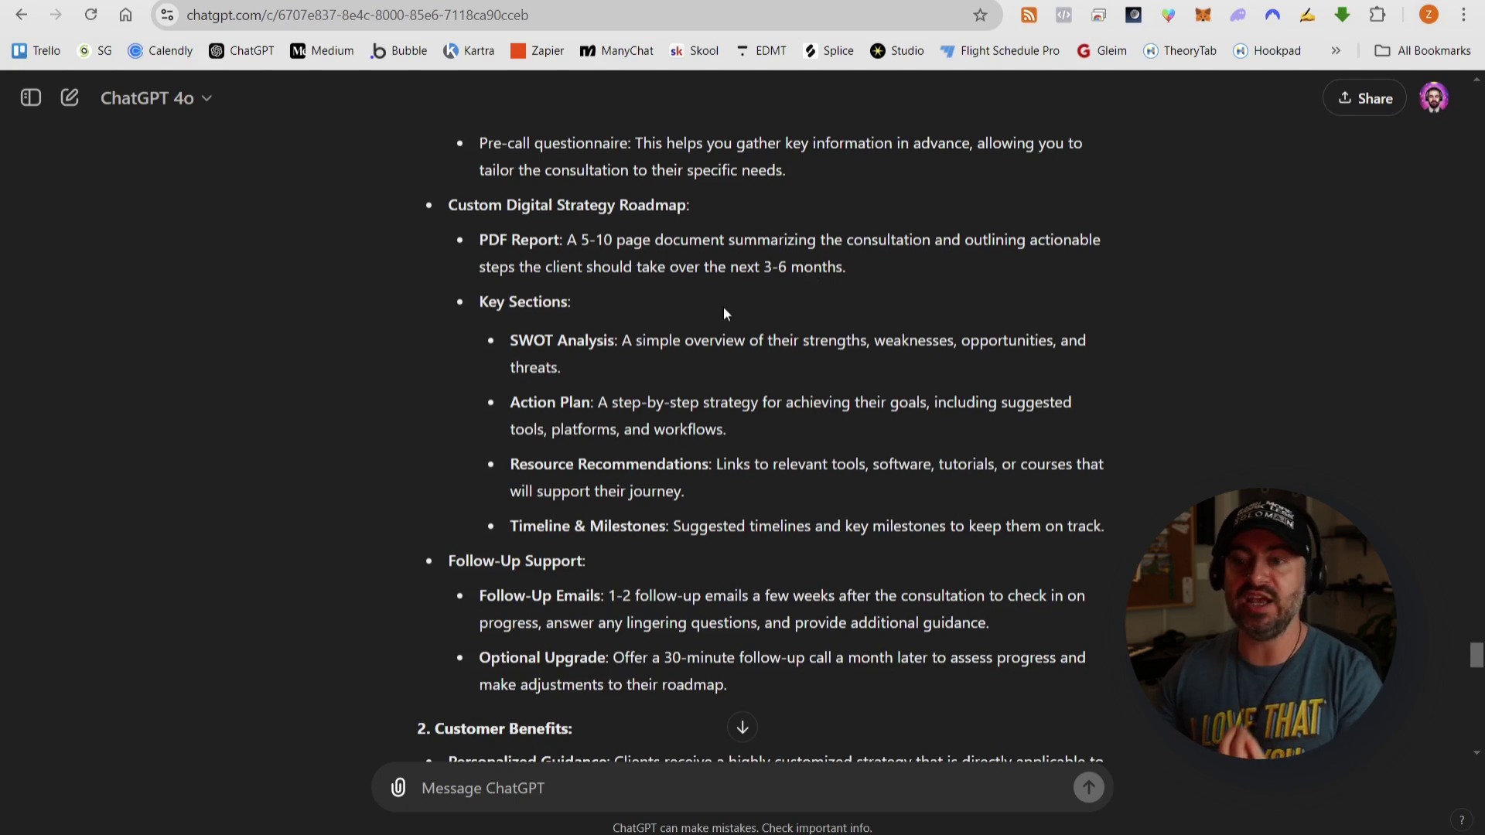
scroll(716, 314, "down", 1)
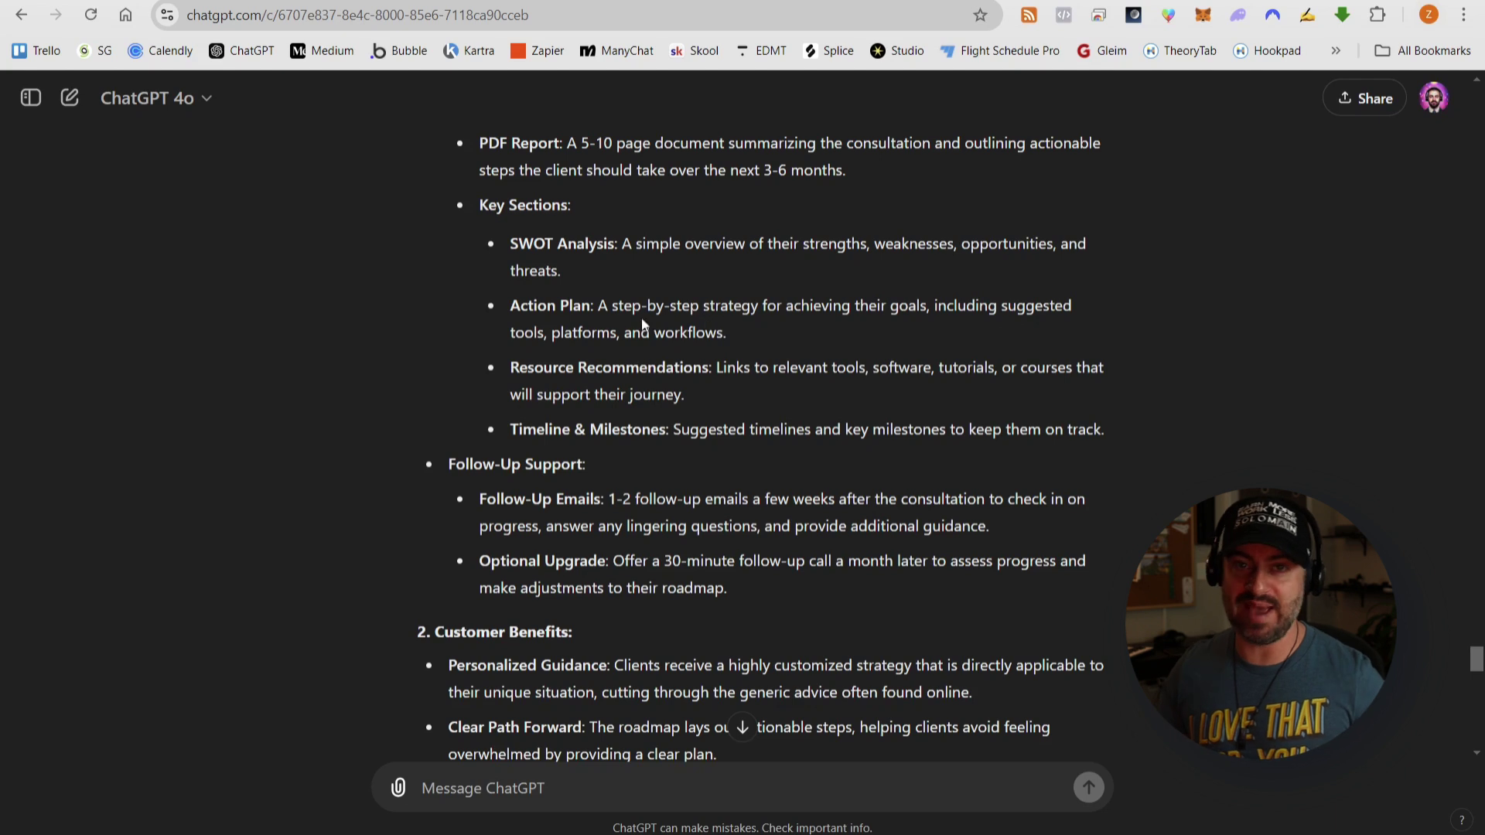
scroll(649, 328, "down", 1)
scroll(692, 284, "down", 1)
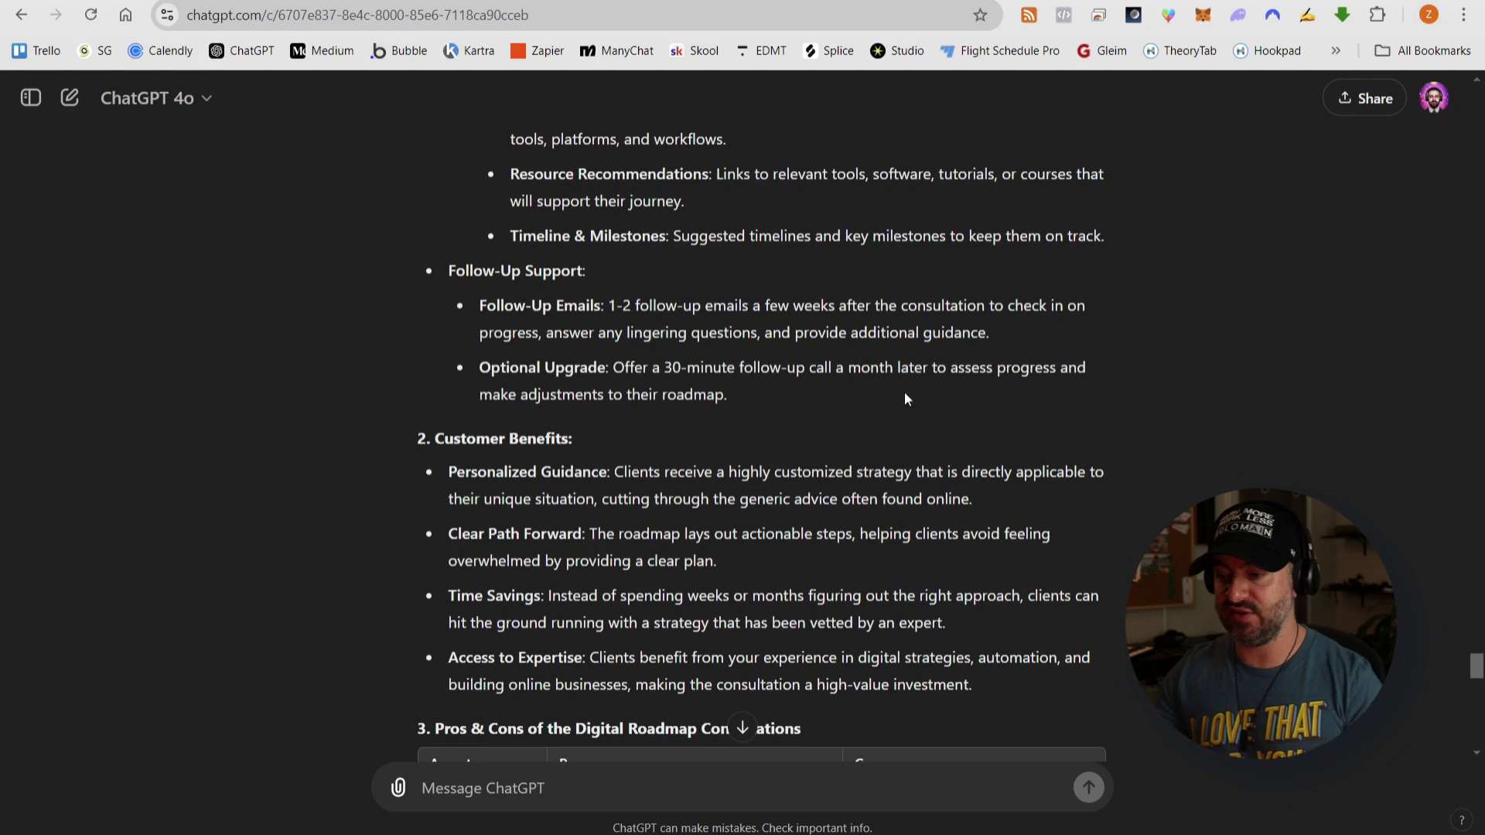
scroll(851, 391, "down", 2)
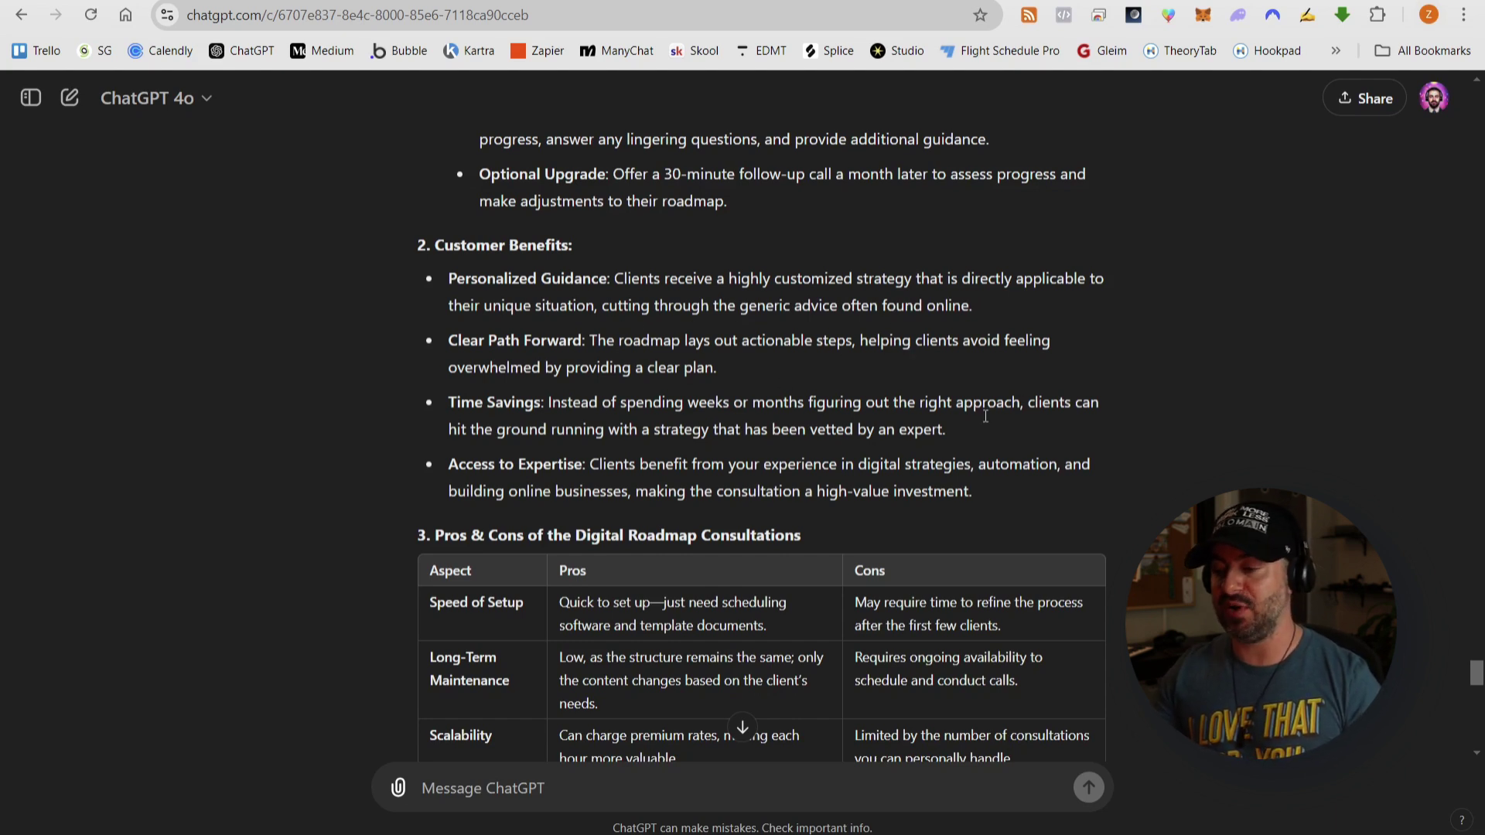
scroll(688, 424, "down", 1)
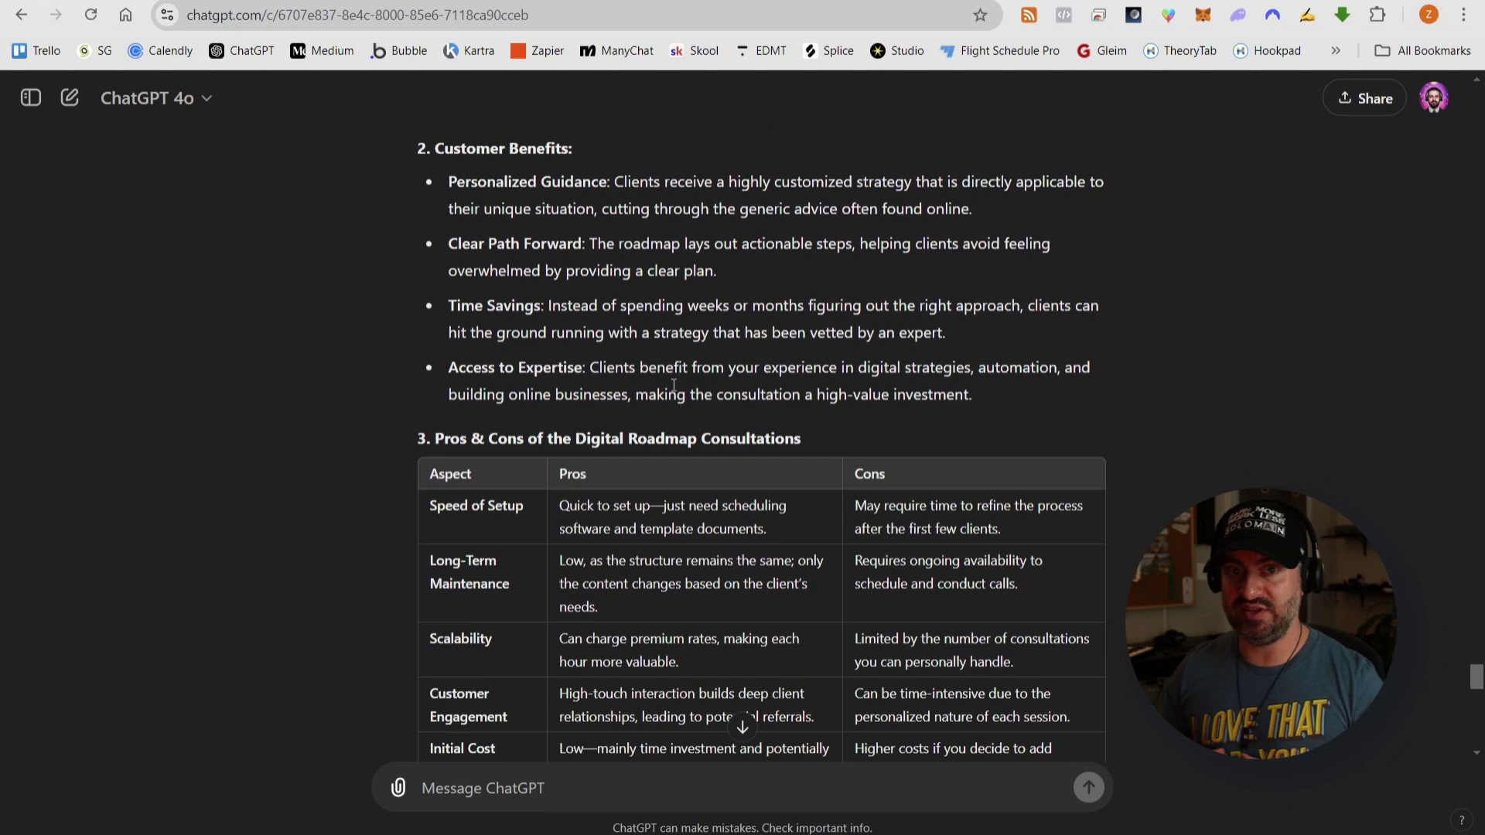
scroll(674, 384, "down", 2)
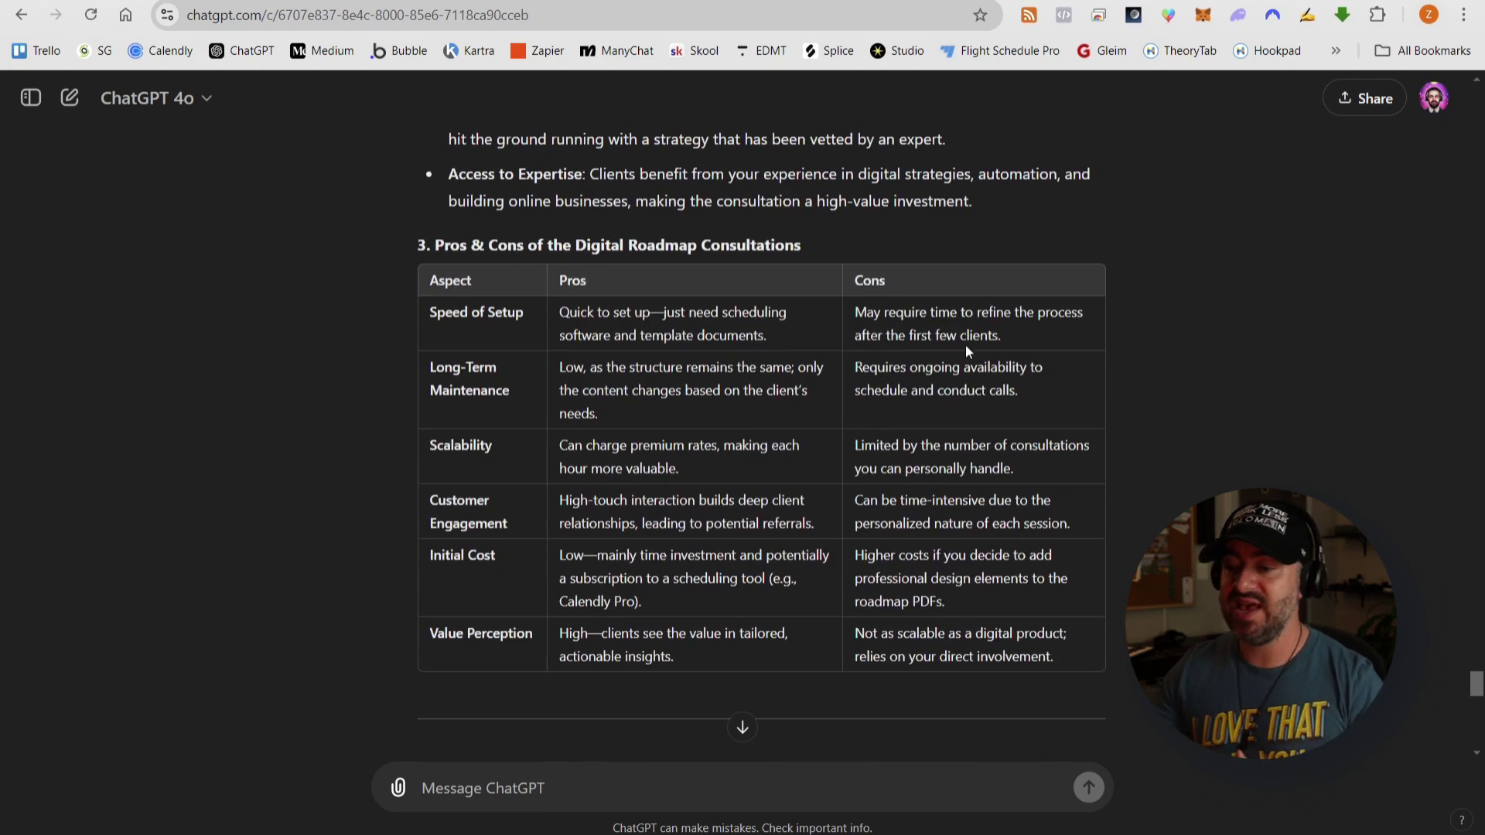
scroll(624, 333, "down", 1)
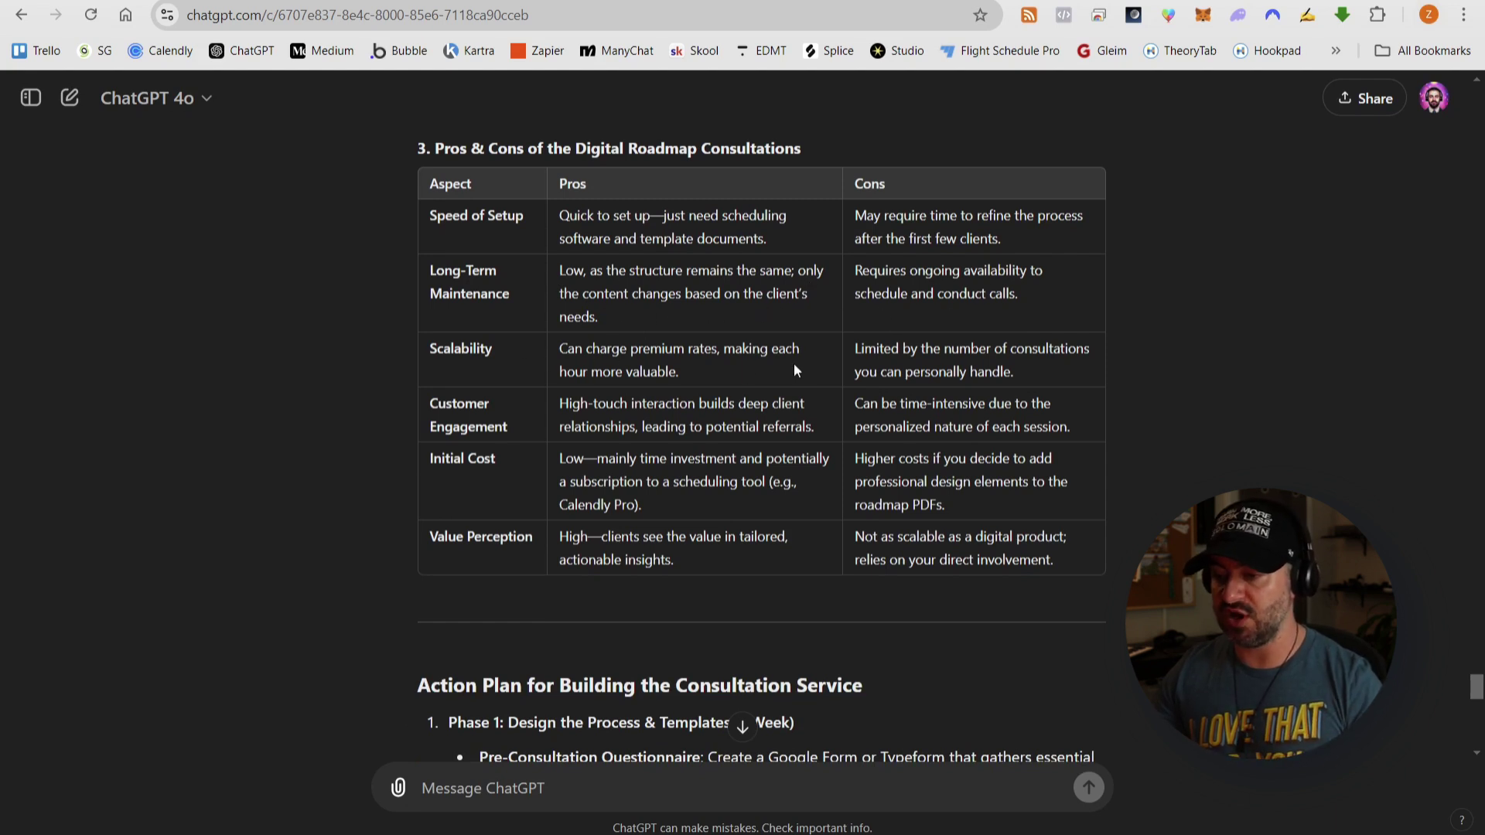
- Read the consultation Action Plan, noting its Pre-Consultation Questionnaire item, then return to the framework document
scroll(668, 321, "down", 1)
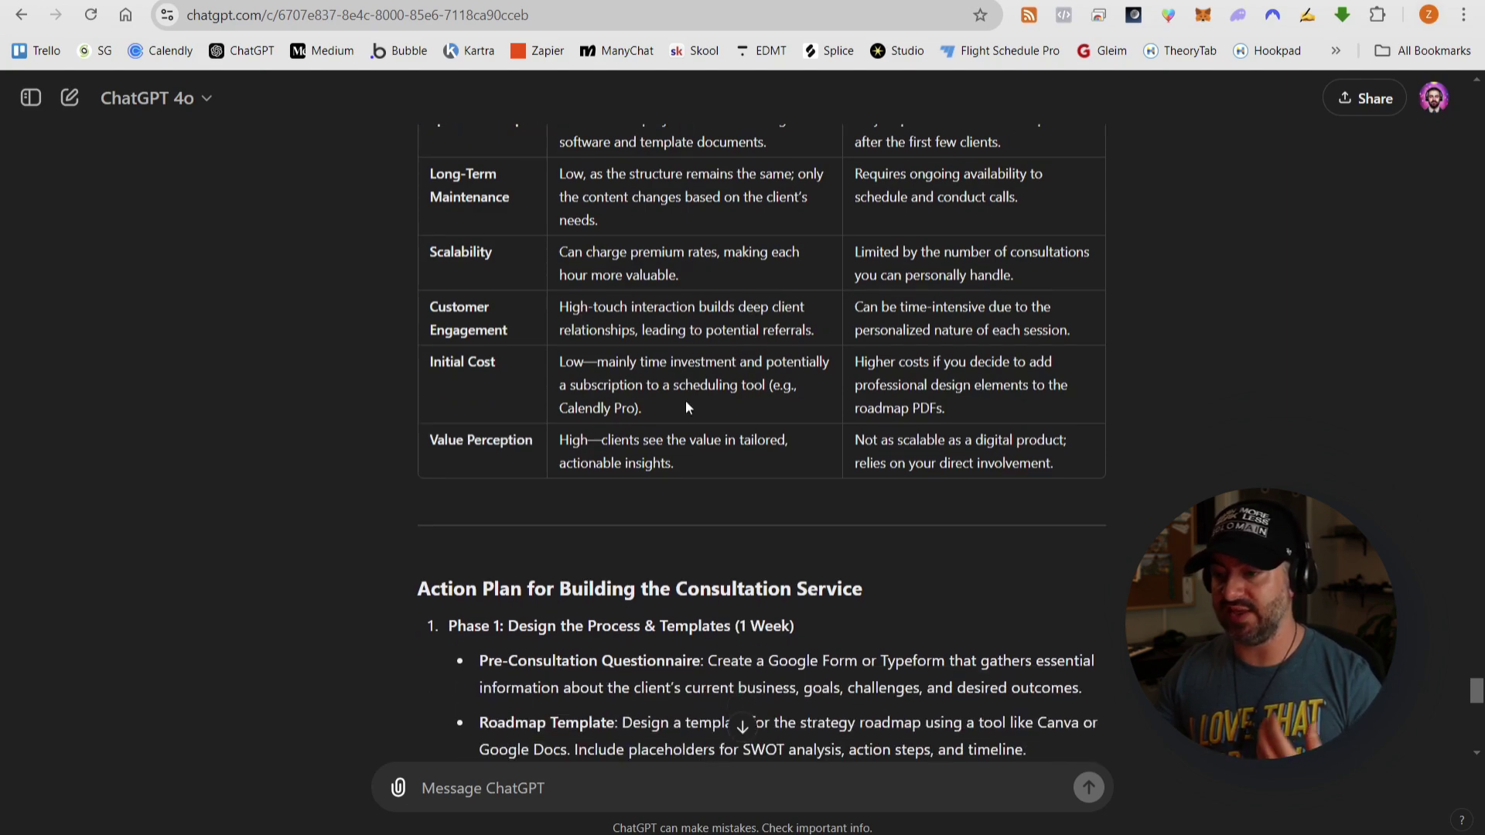
scroll(963, 370, "down", 4)
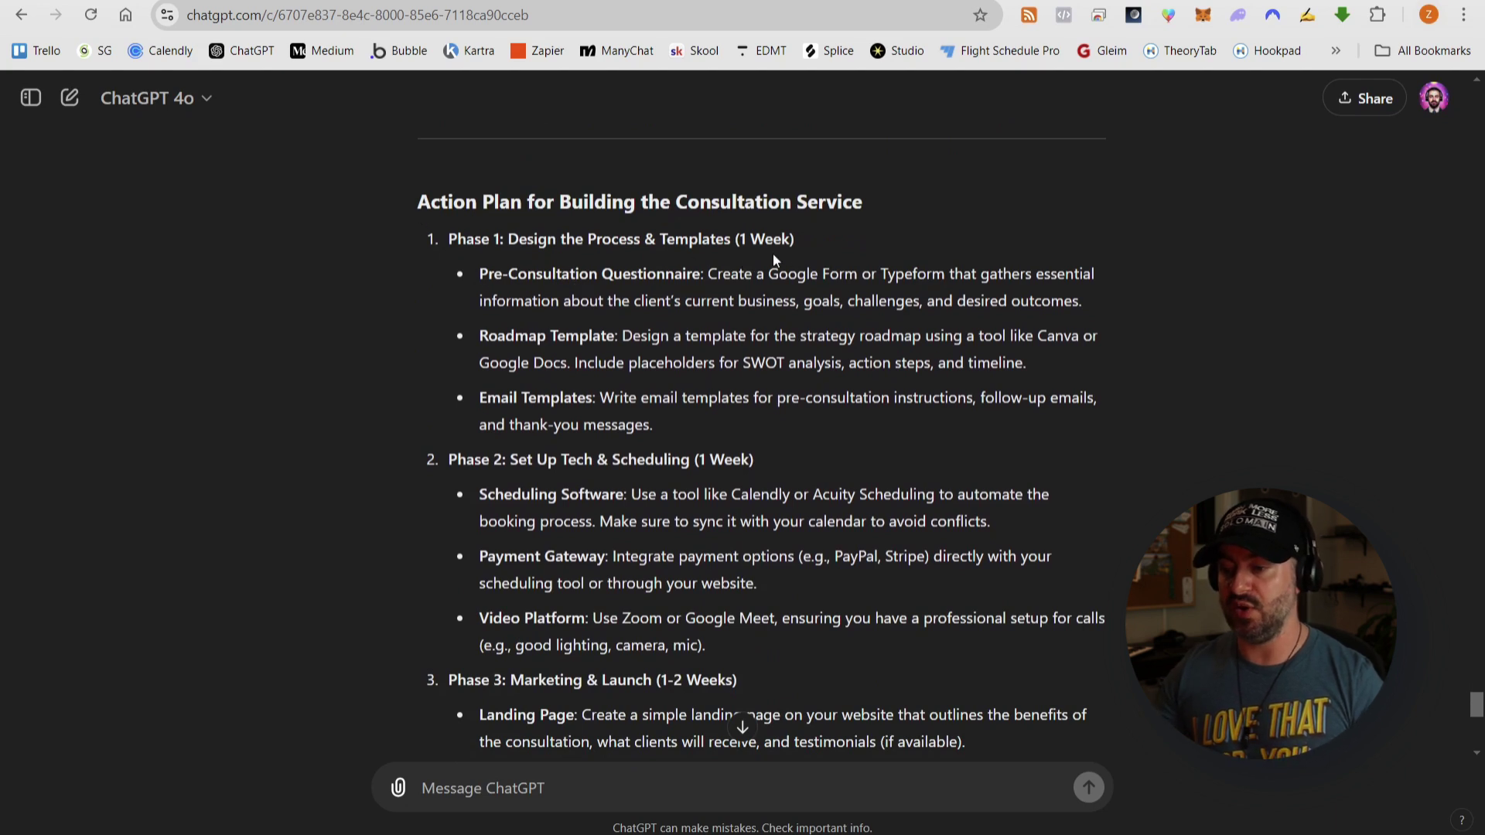
left_click_drag(480, 274, 1086, 301)
left_click(557, 341)
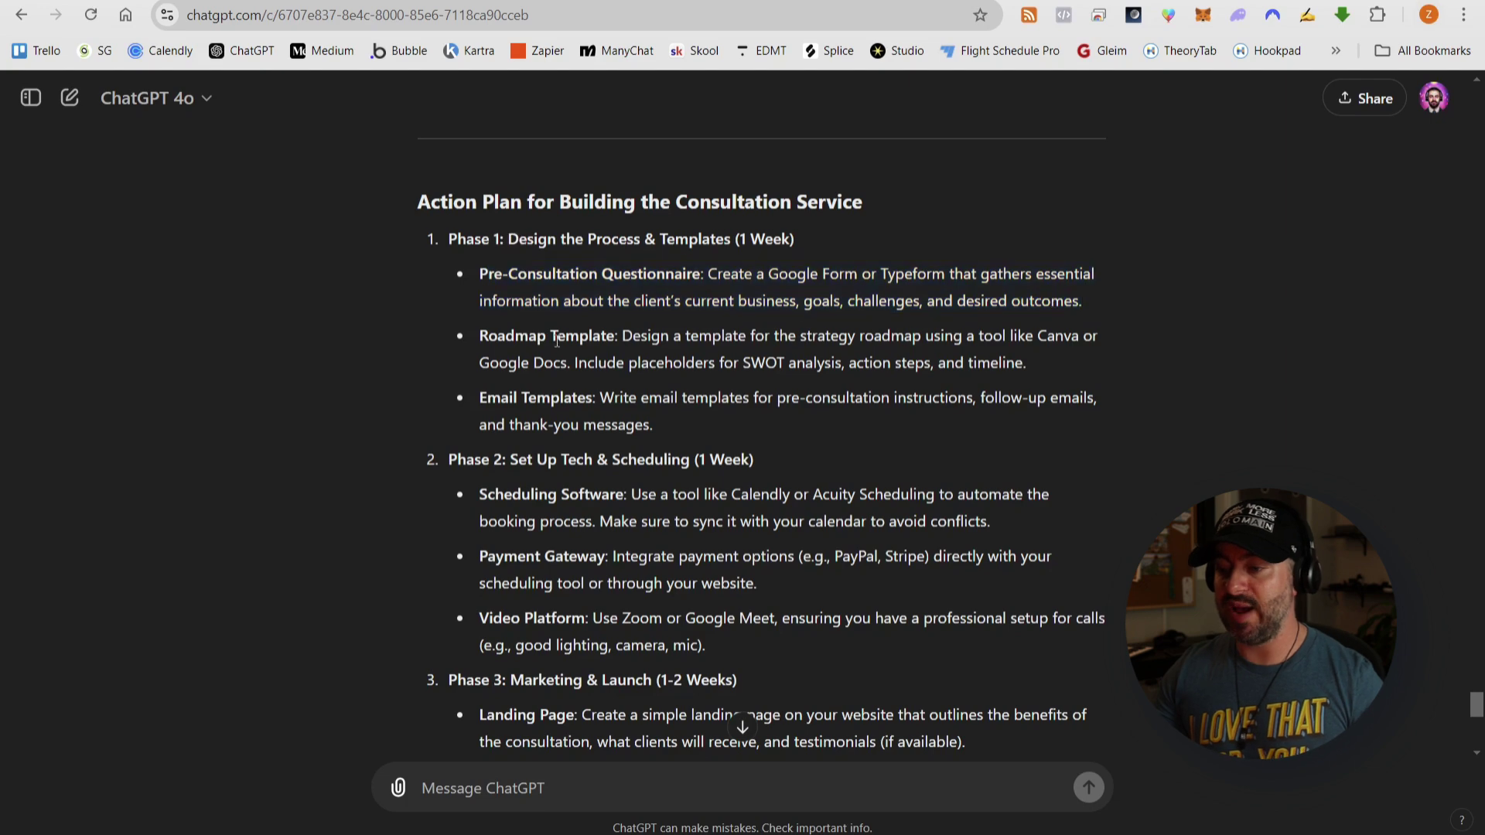
scroll(557, 341, "down", 1)
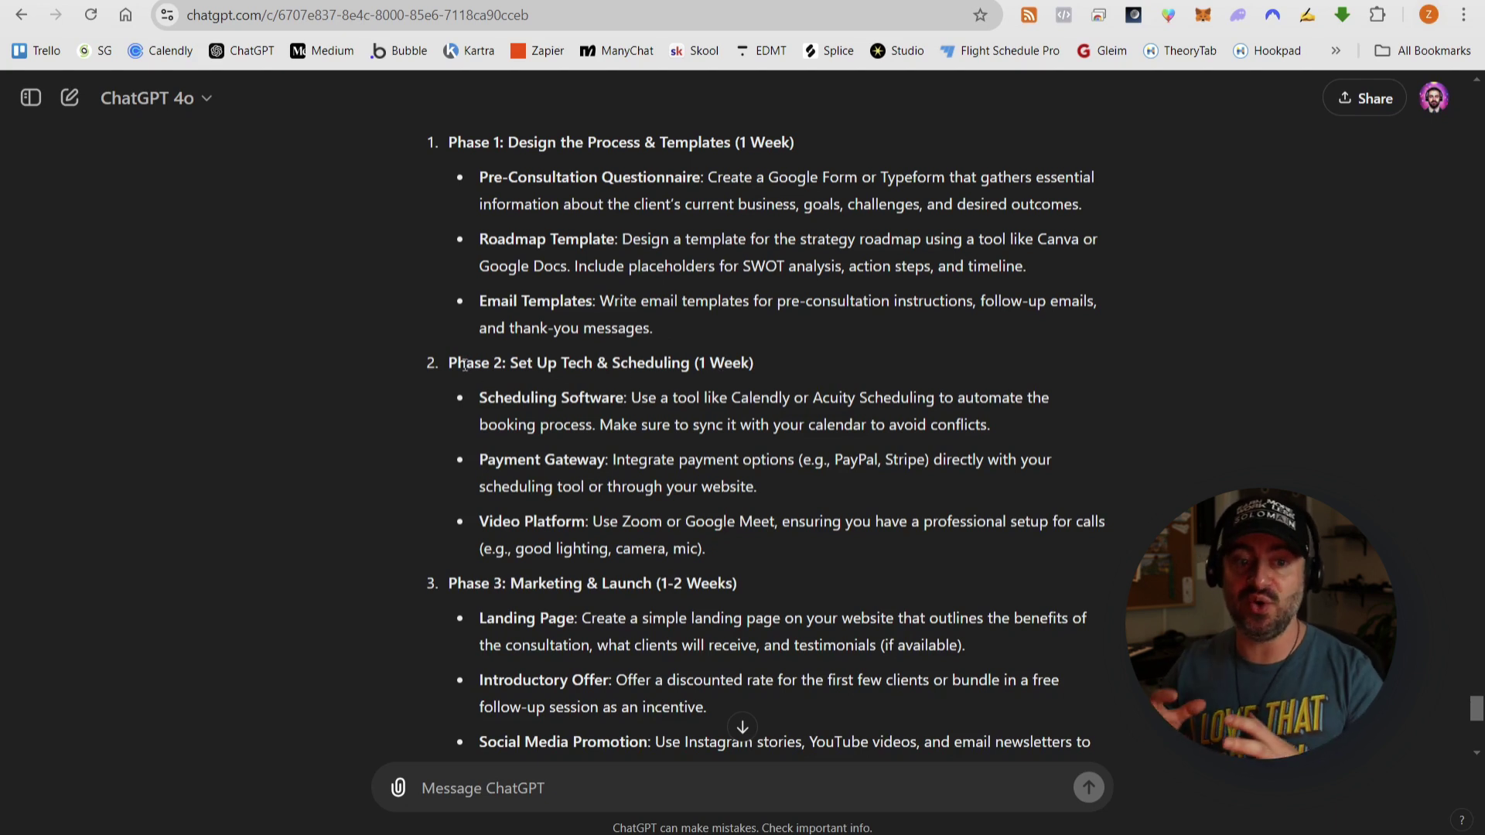
scroll(471, 373, "down", 1)
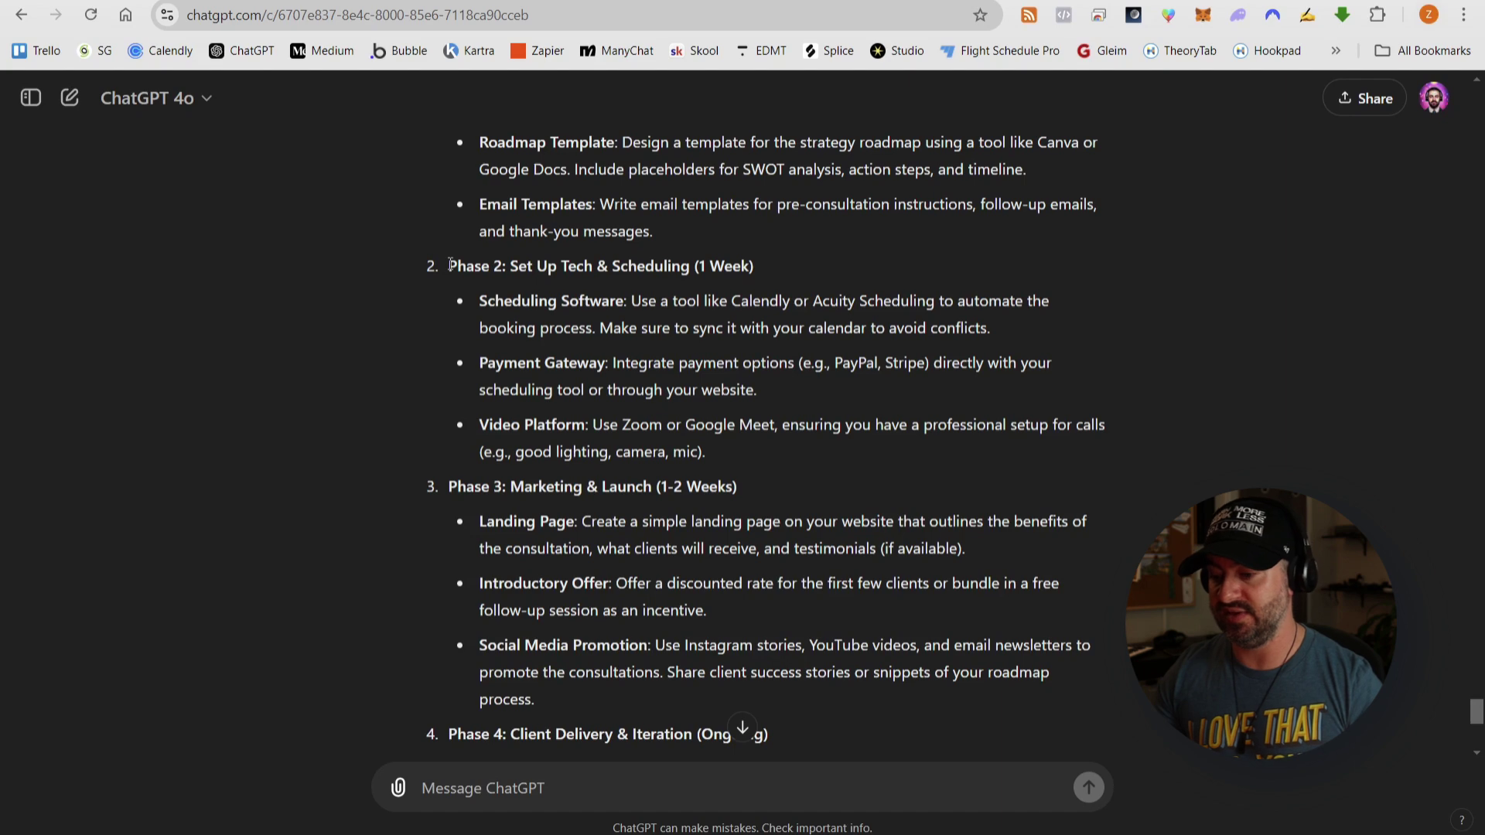
scroll(675, 352, "down", 6)
left_click(464, 2)
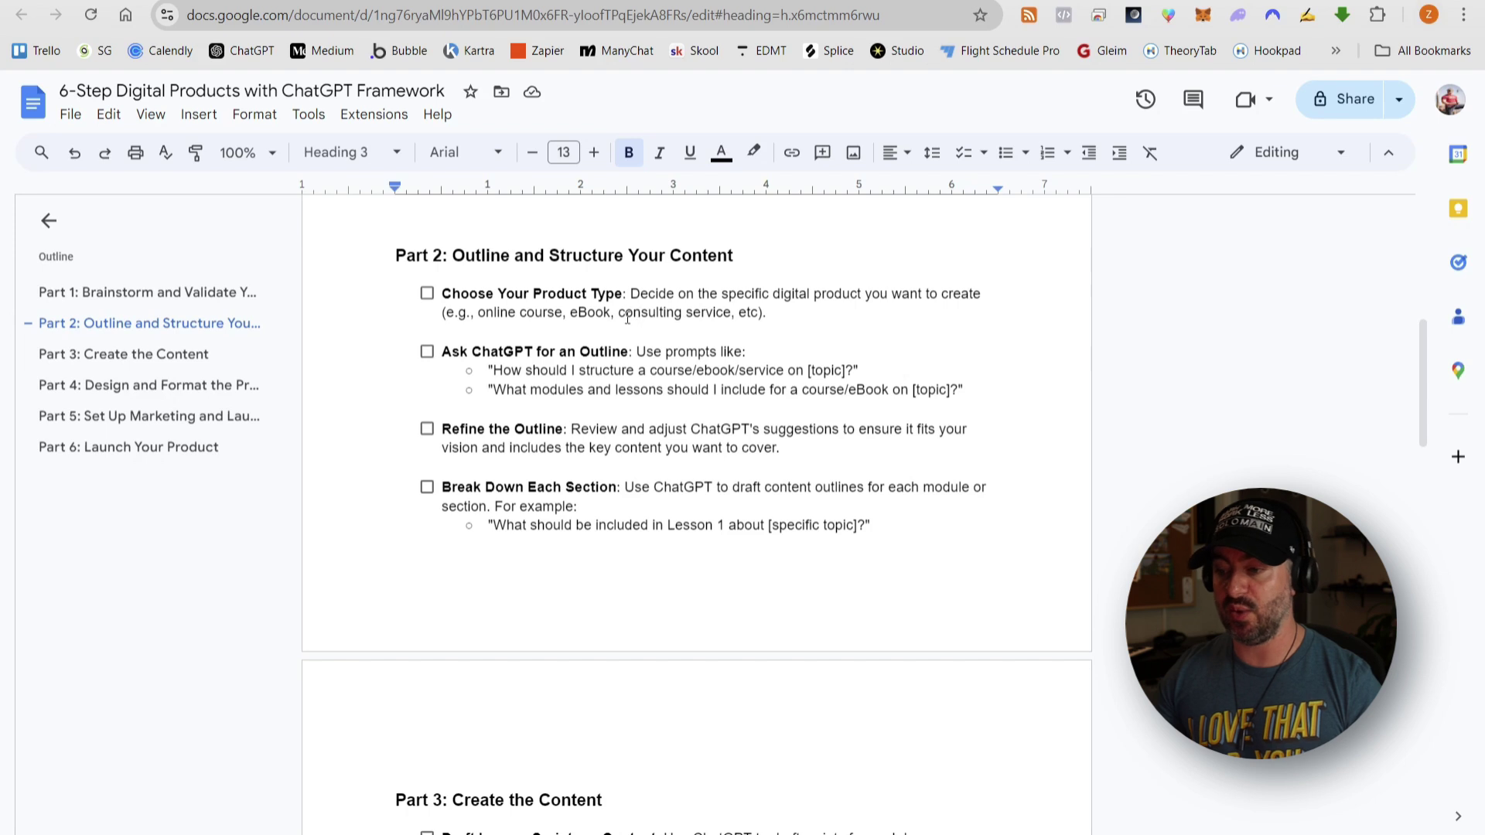
- Tick the Choose Your Product Type and Ask ChatGPT for an Outline checkboxes in Part 2
left_click(427, 294)
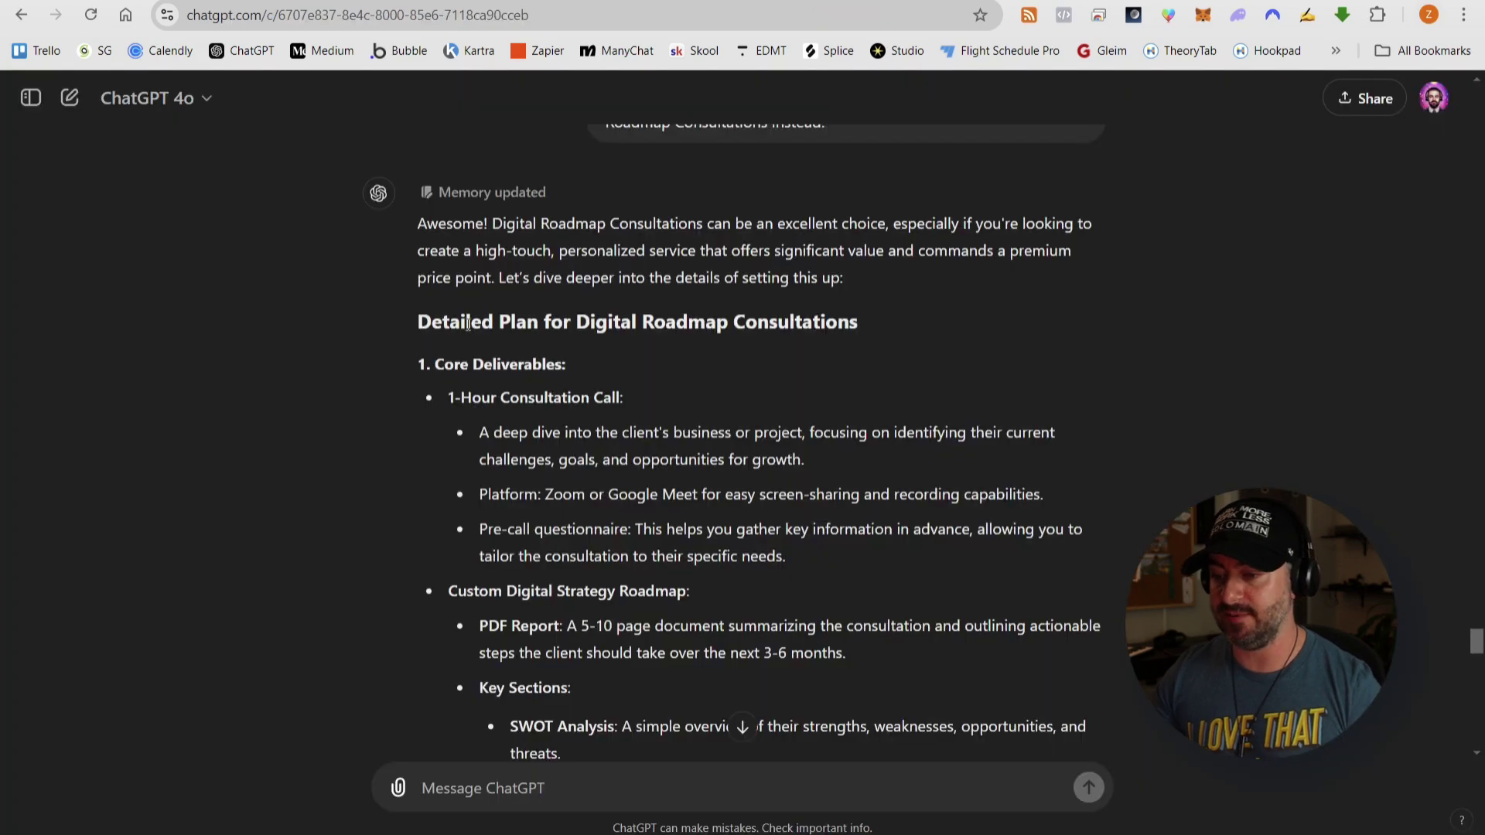
left_click_drag(418, 324, 535, 323)
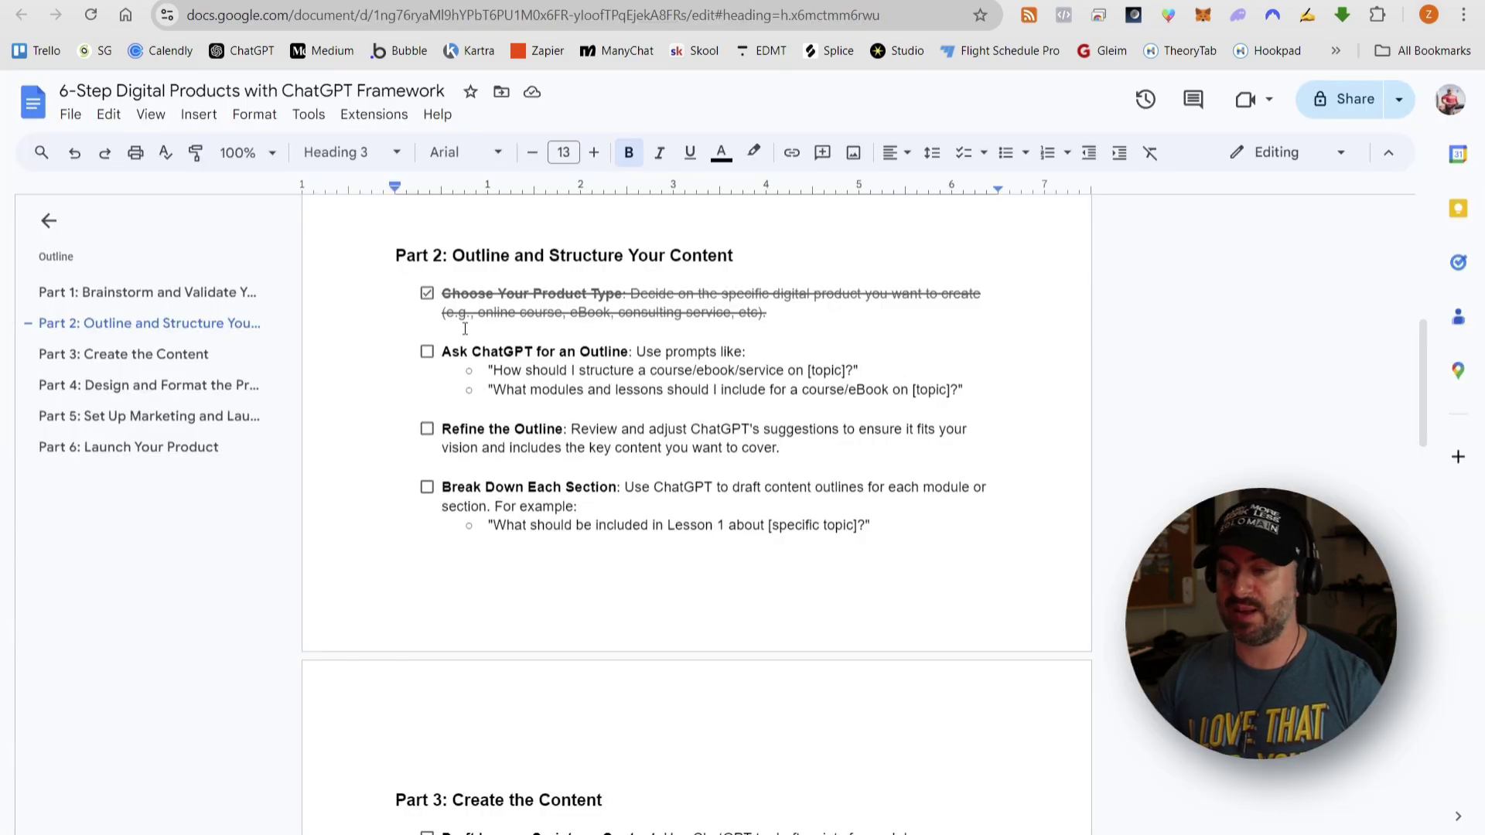
left_click(525, 351)
left_click(427, 351)
scroll(597, 340, "down", 1)
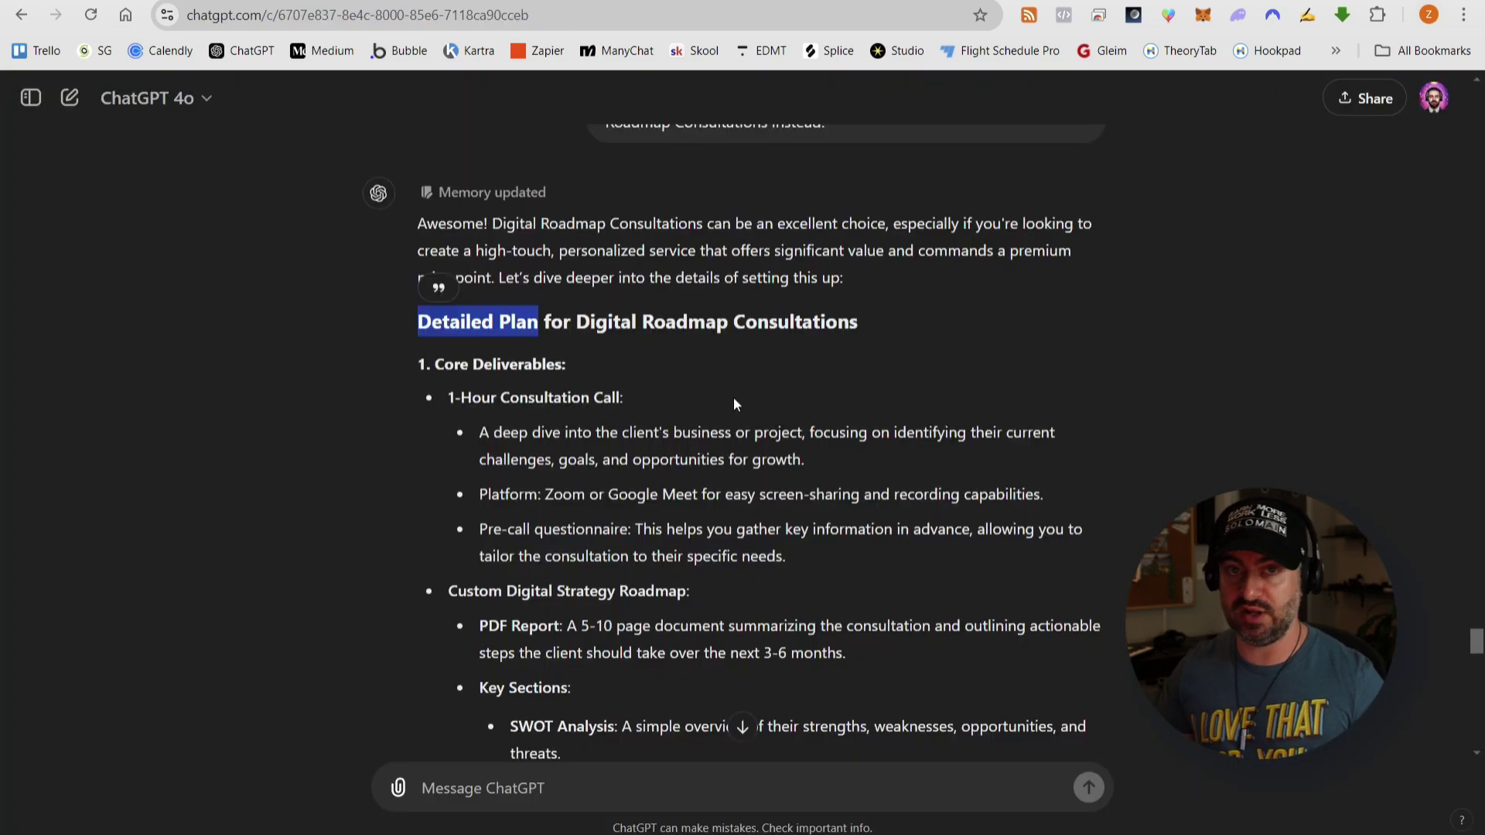
left_click(734, 397)
scroll(741, 402, "down", 5)
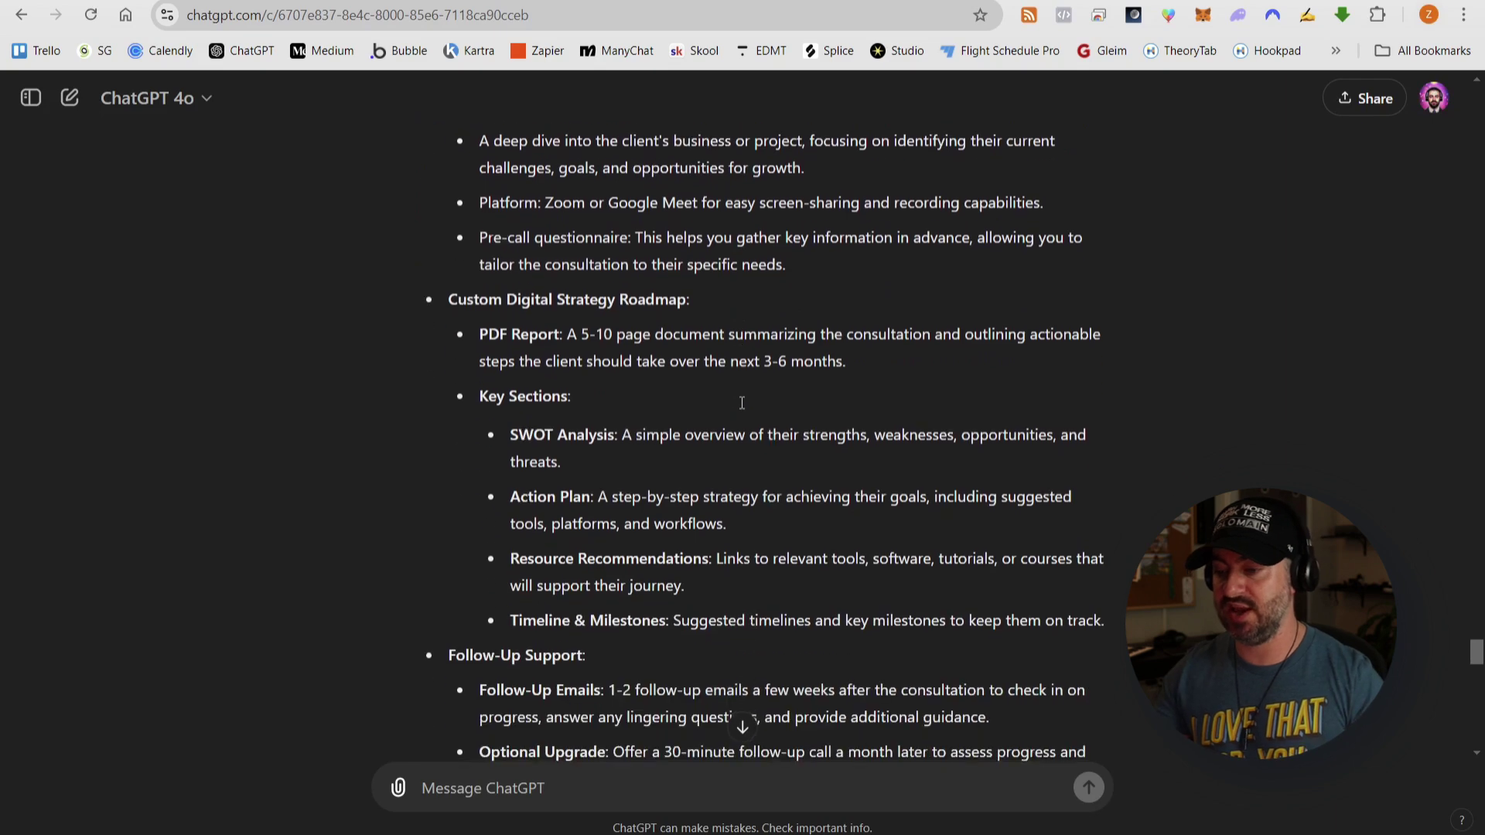
- Find the reply's Action Plan for Building the Consultation Service heading, then return to the framework document
scroll(742, 402, "down", 6)
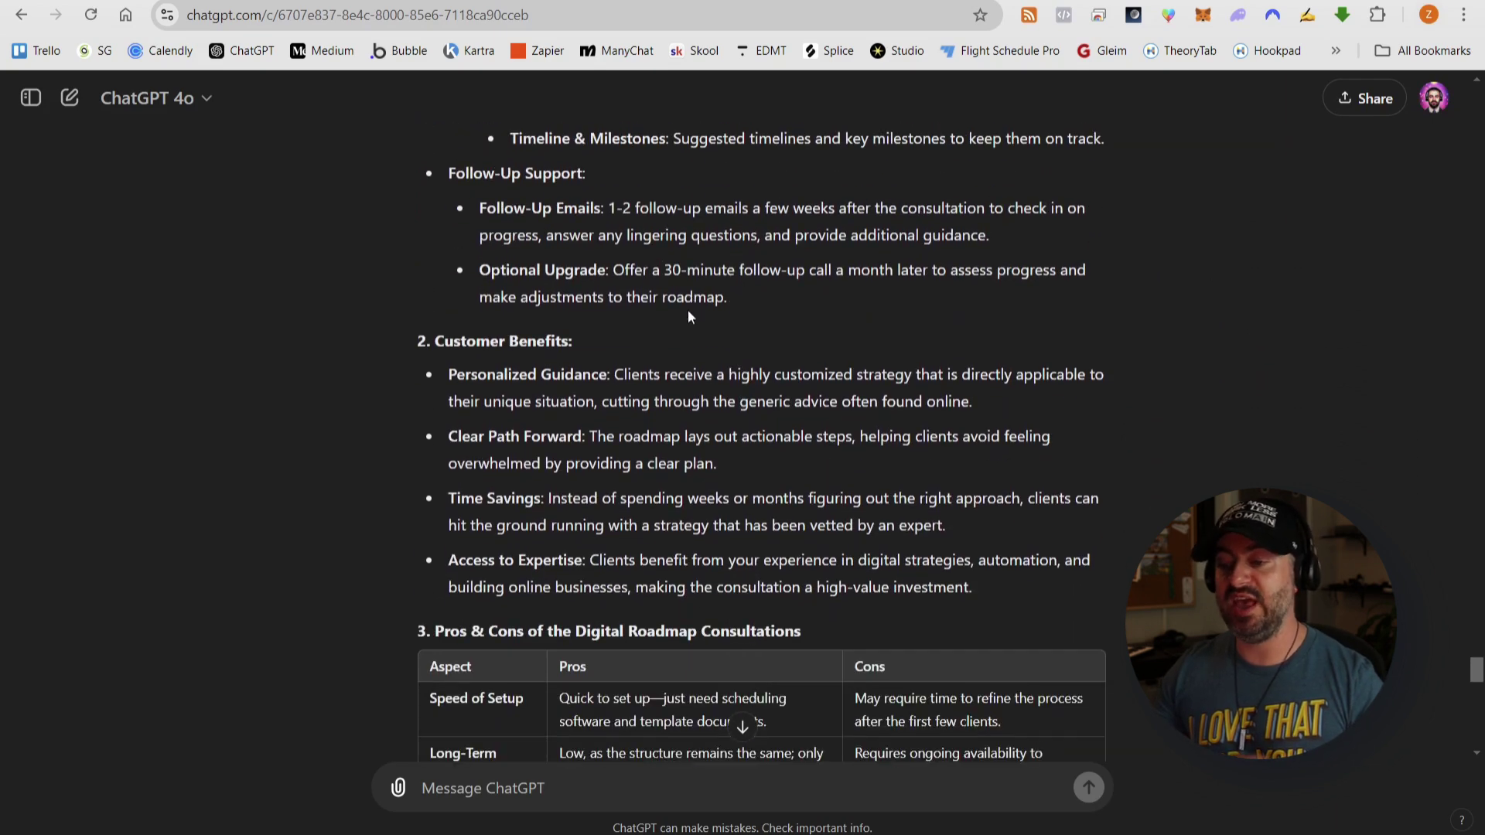
scroll(688, 315, "down", 3)
scroll(690, 311, "down", 7)
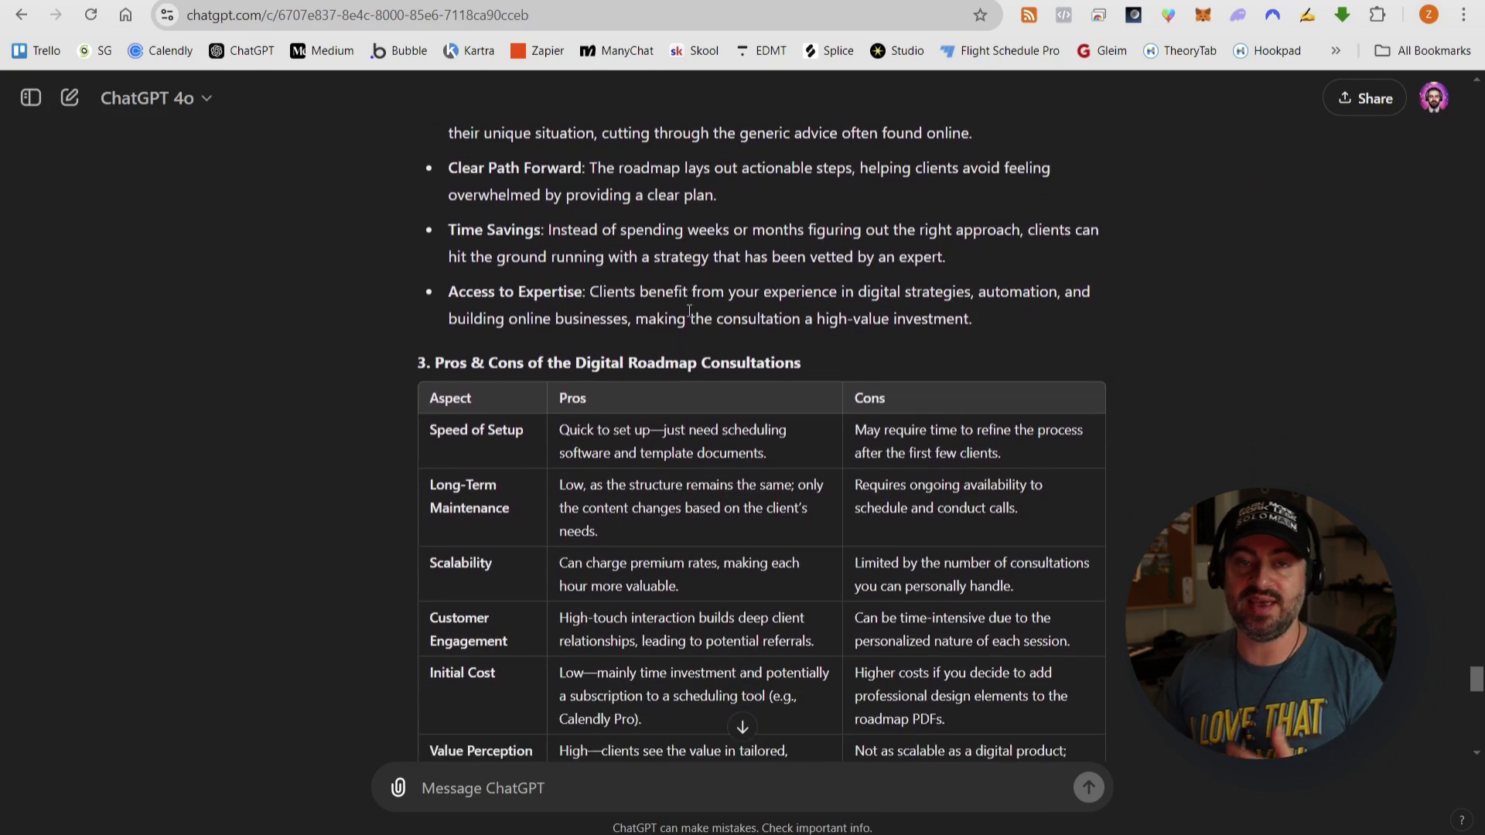
scroll(688, 313, "down", 2)
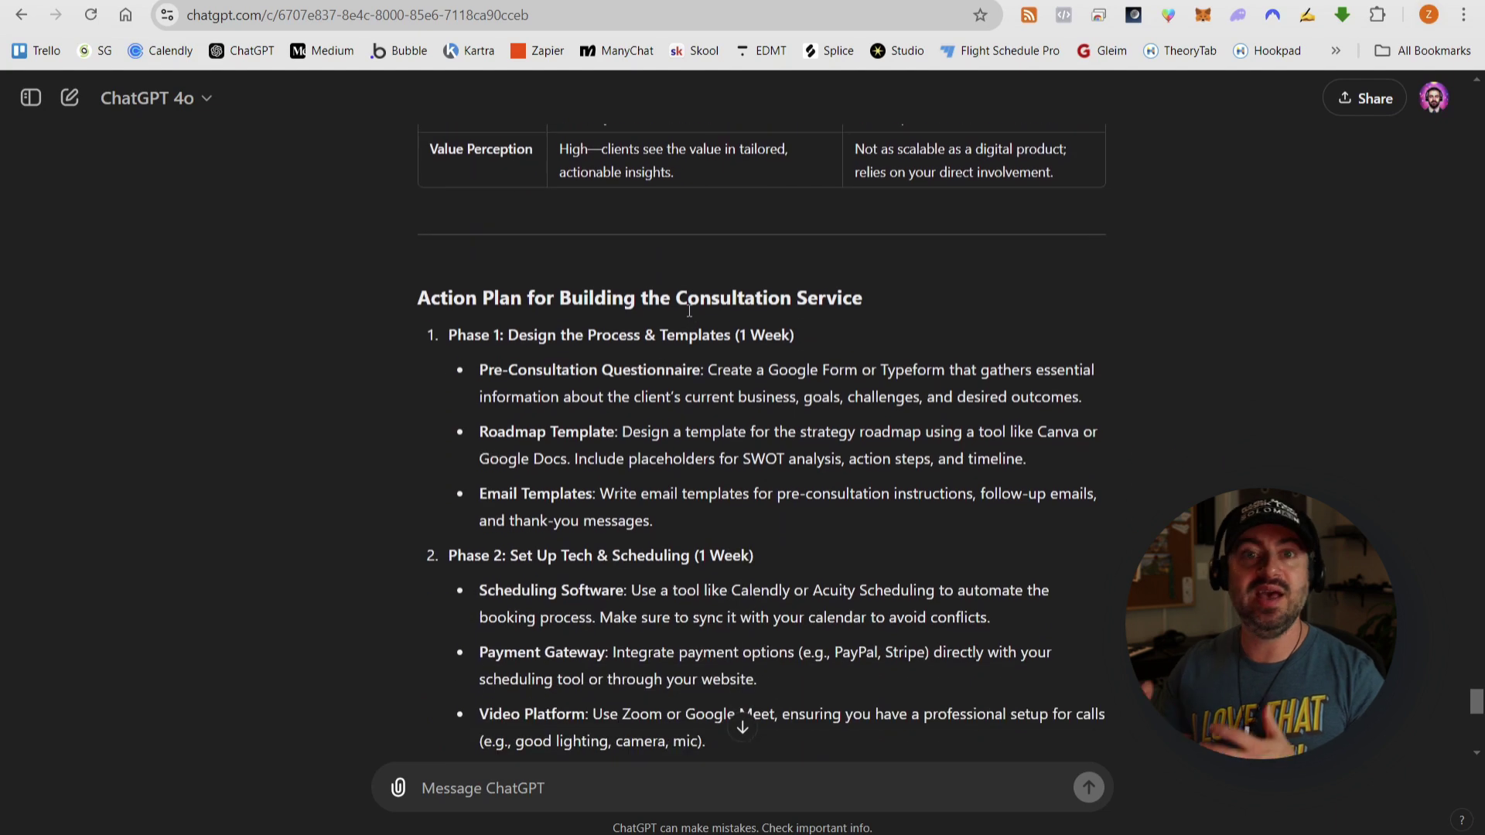
scroll(643, 328, "down", 3)
scroll(537, 263, "up", 1)
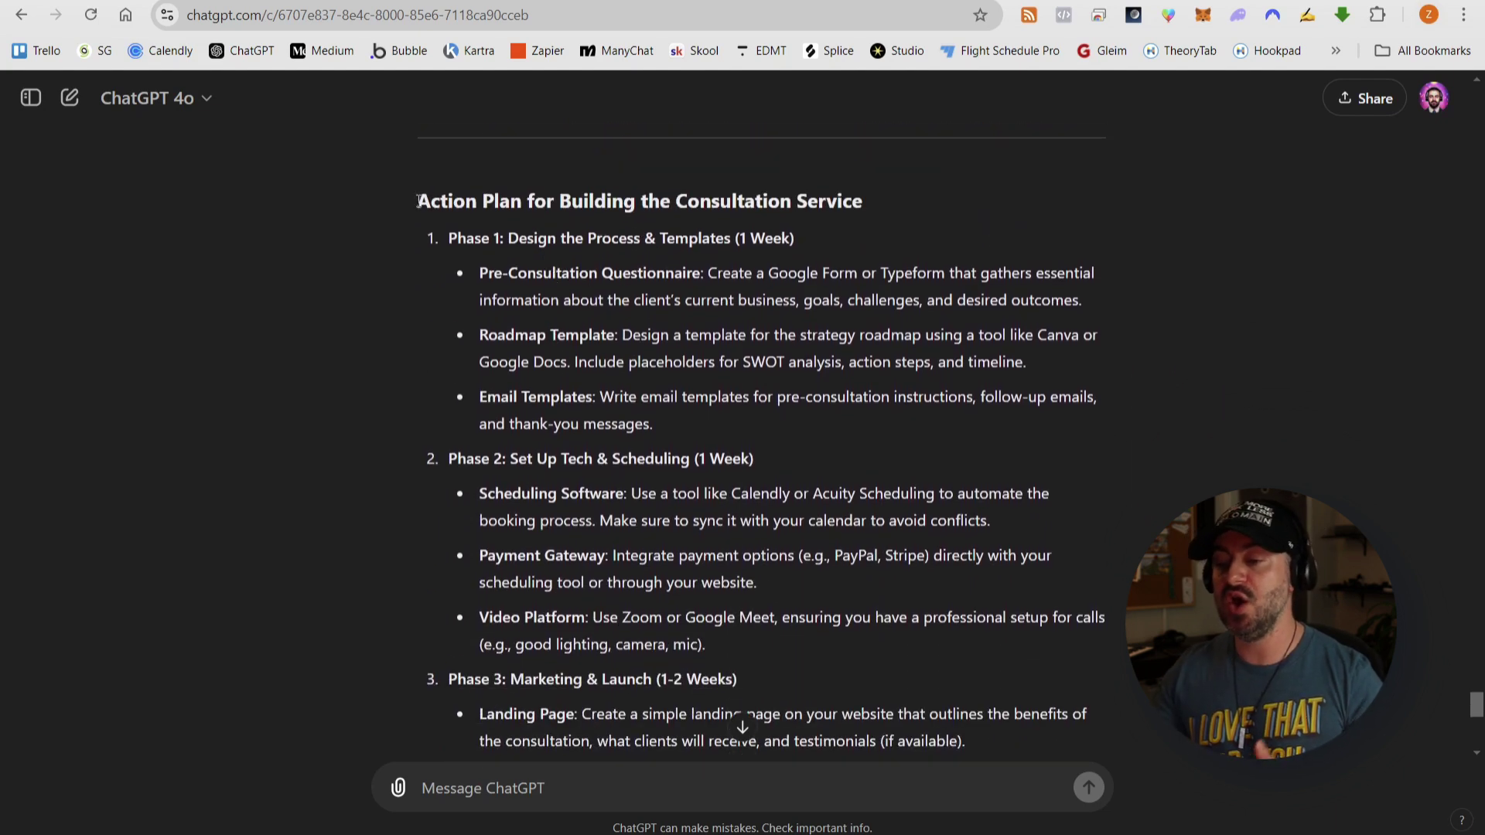
left_click_drag(417, 201, 846, 205)
left_click(874, 206)
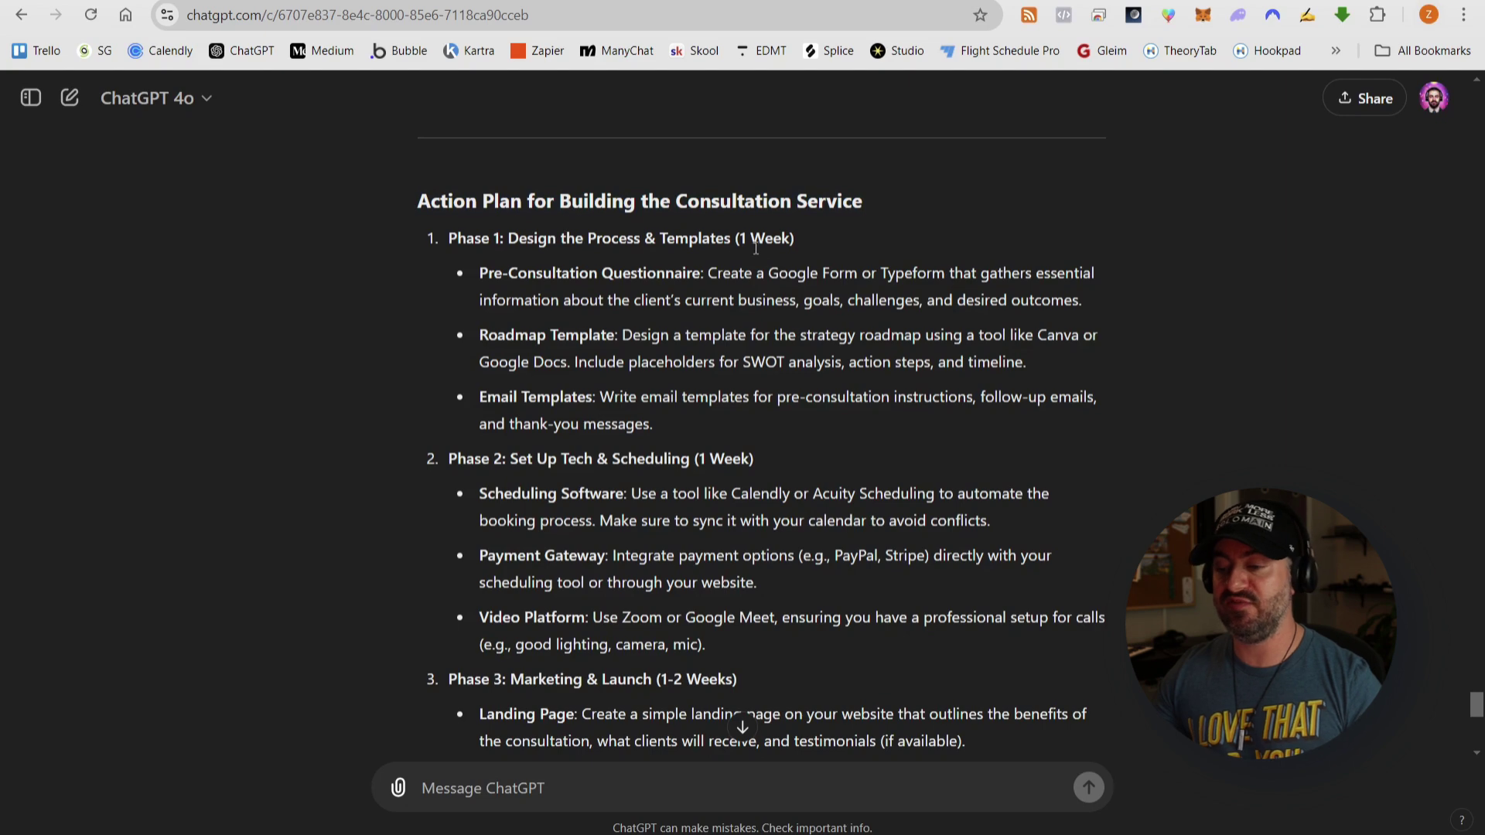
left_click(408, 2)
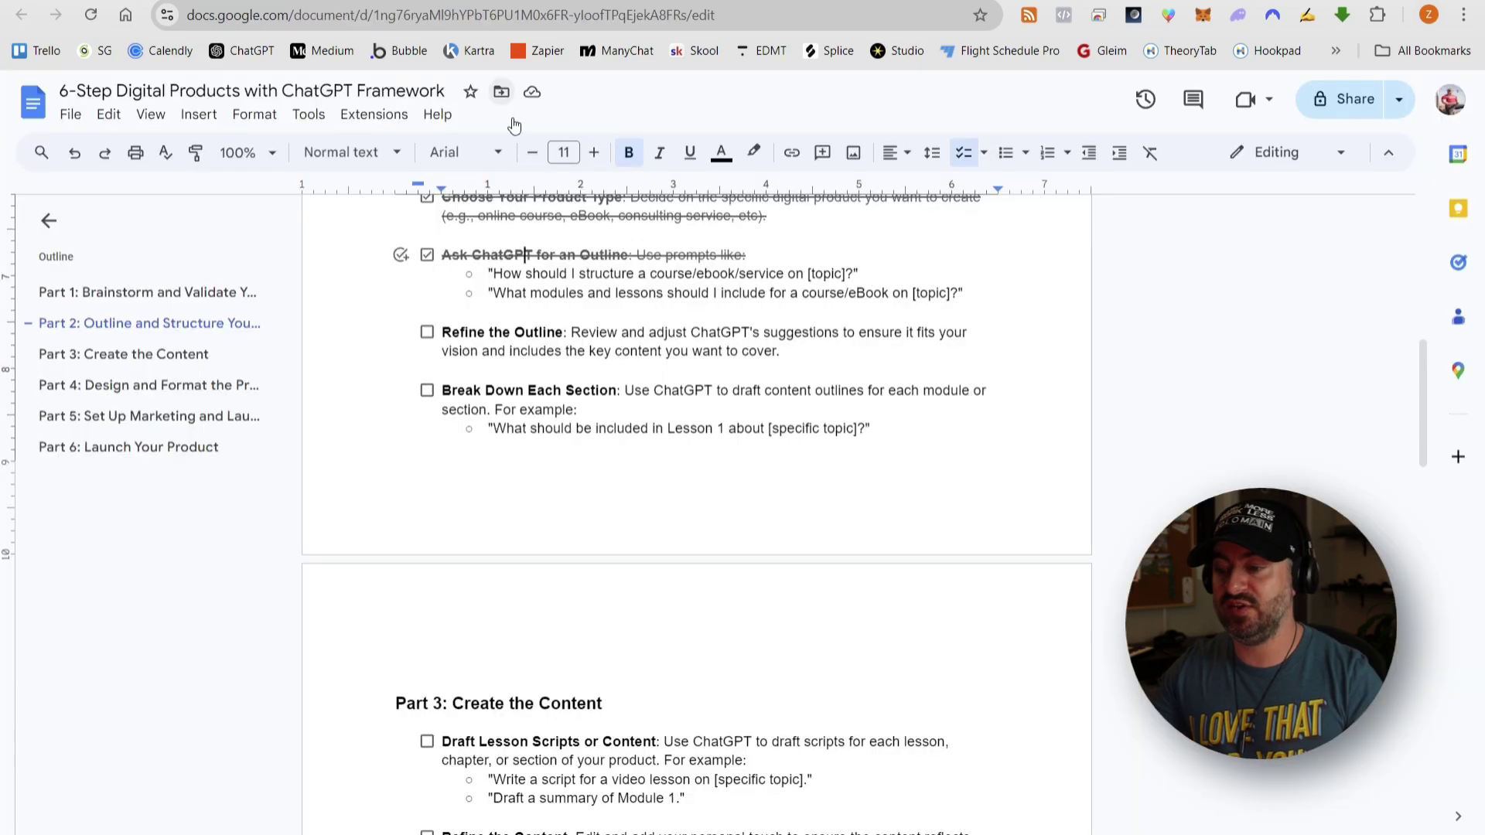
- Tick the Refine the Outline checkbox in the Part 2 checklist
left_click(427, 333)
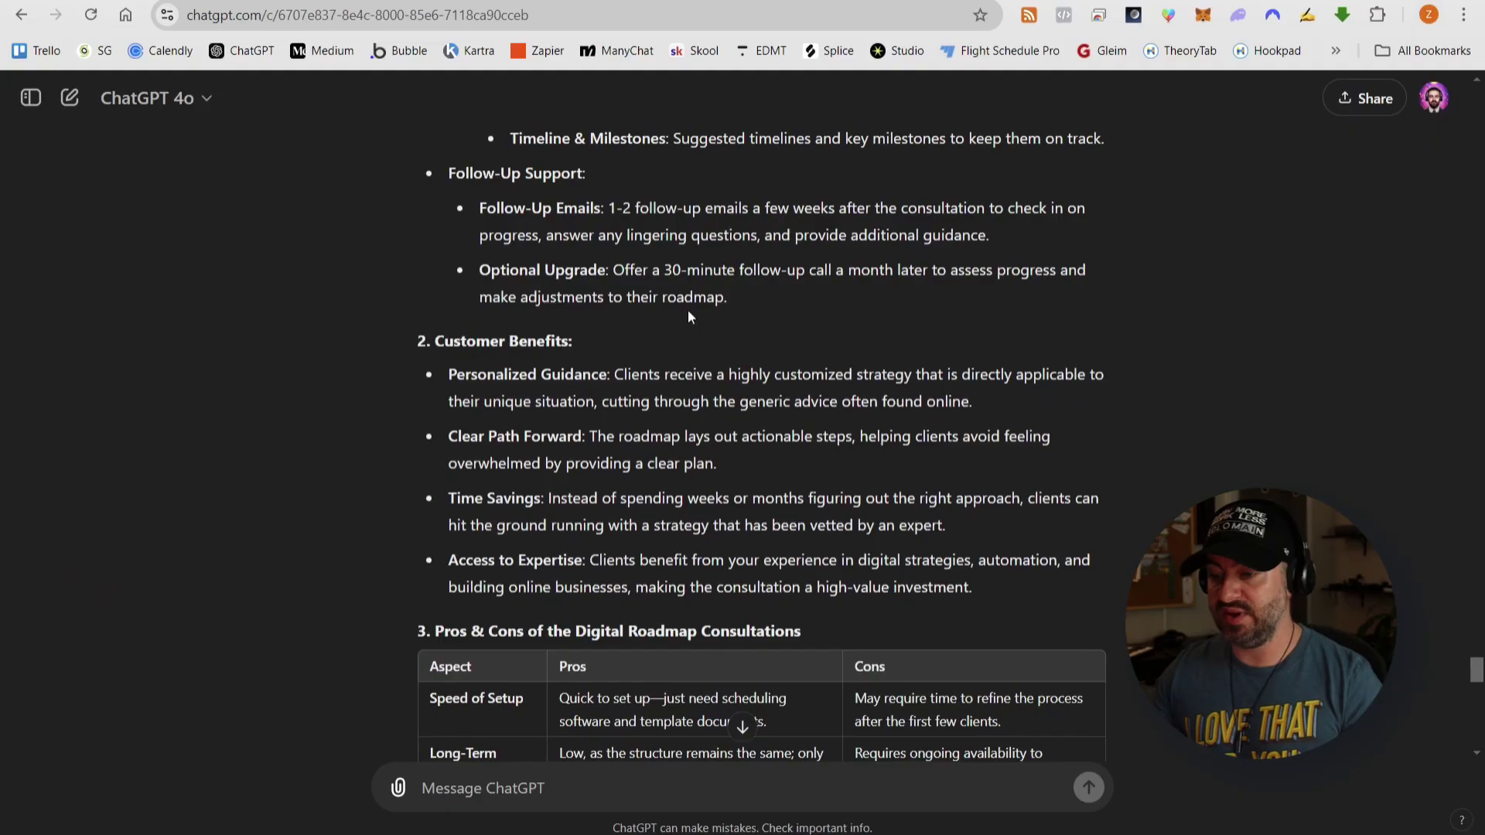
- Scroll ChatGPT's reply to the consultation Action Plan heading
scroll(689, 309, "down", 3)
scroll(688, 309, "down", 8)
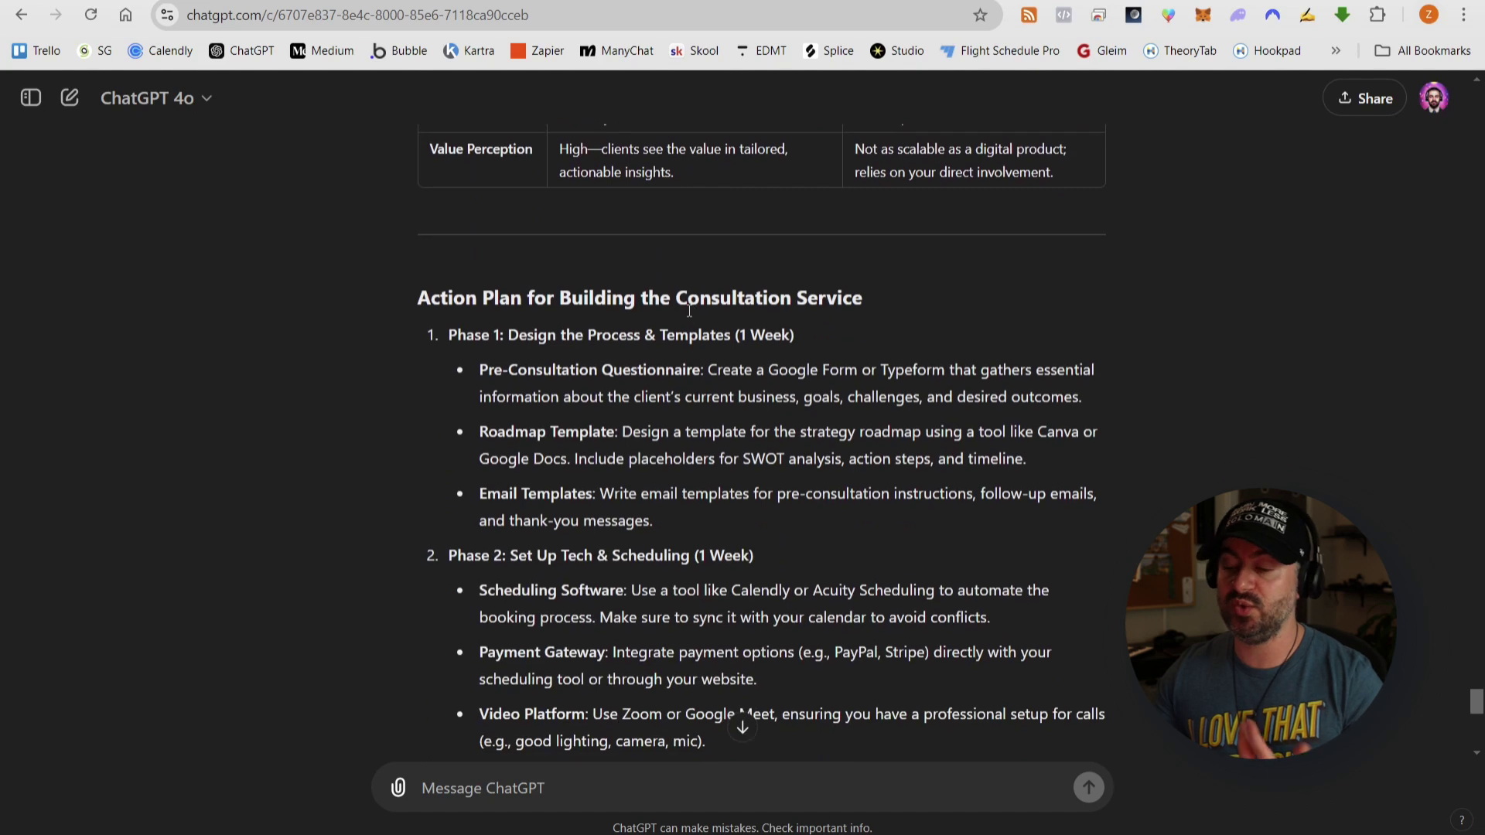
scroll(688, 310, "down", 3)
scroll(475, 232, "up", 2)
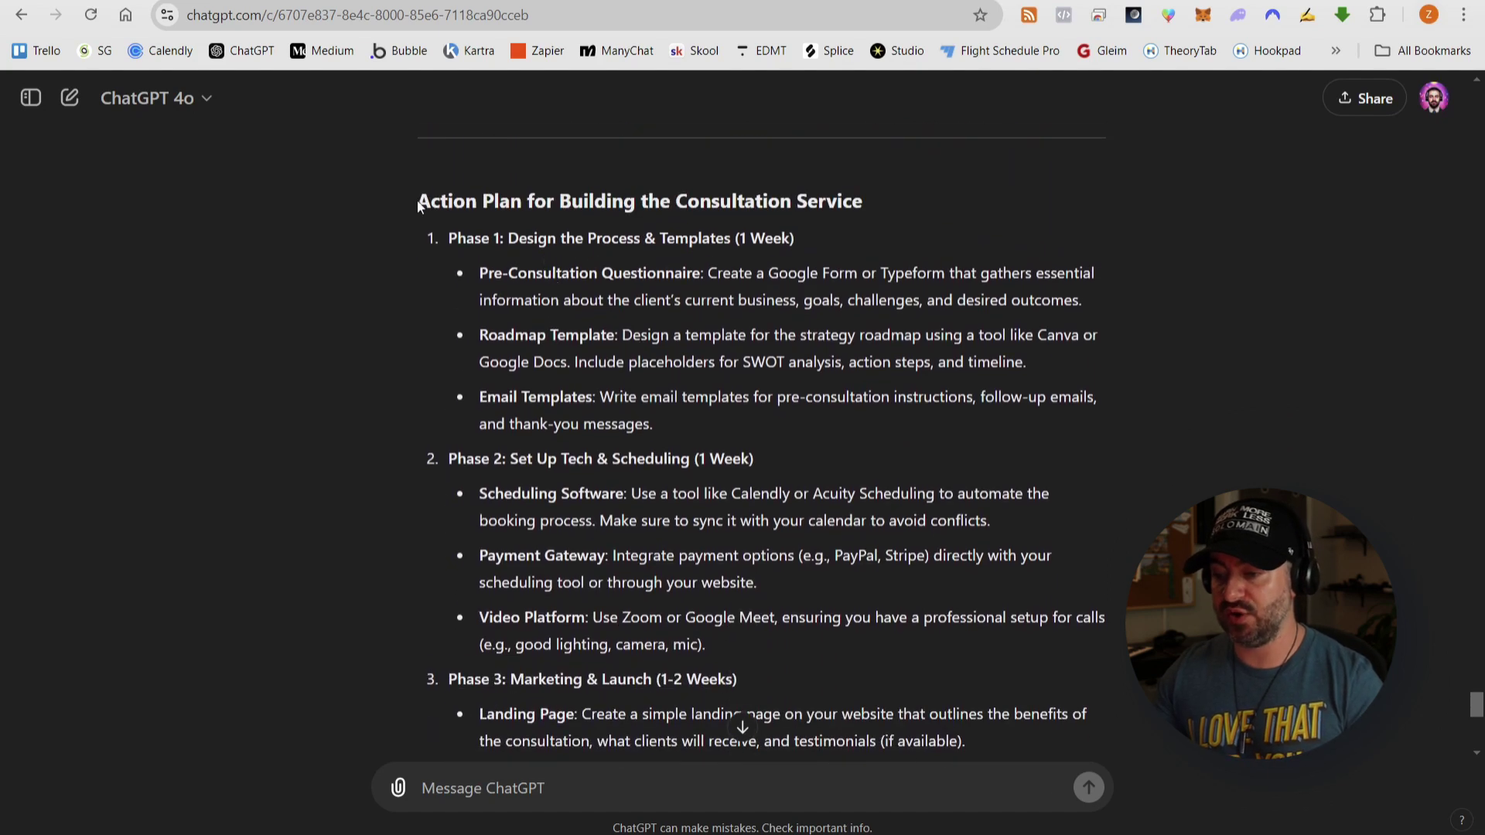
left_click_drag(416, 201, 871, 204)
left_click(874, 206)
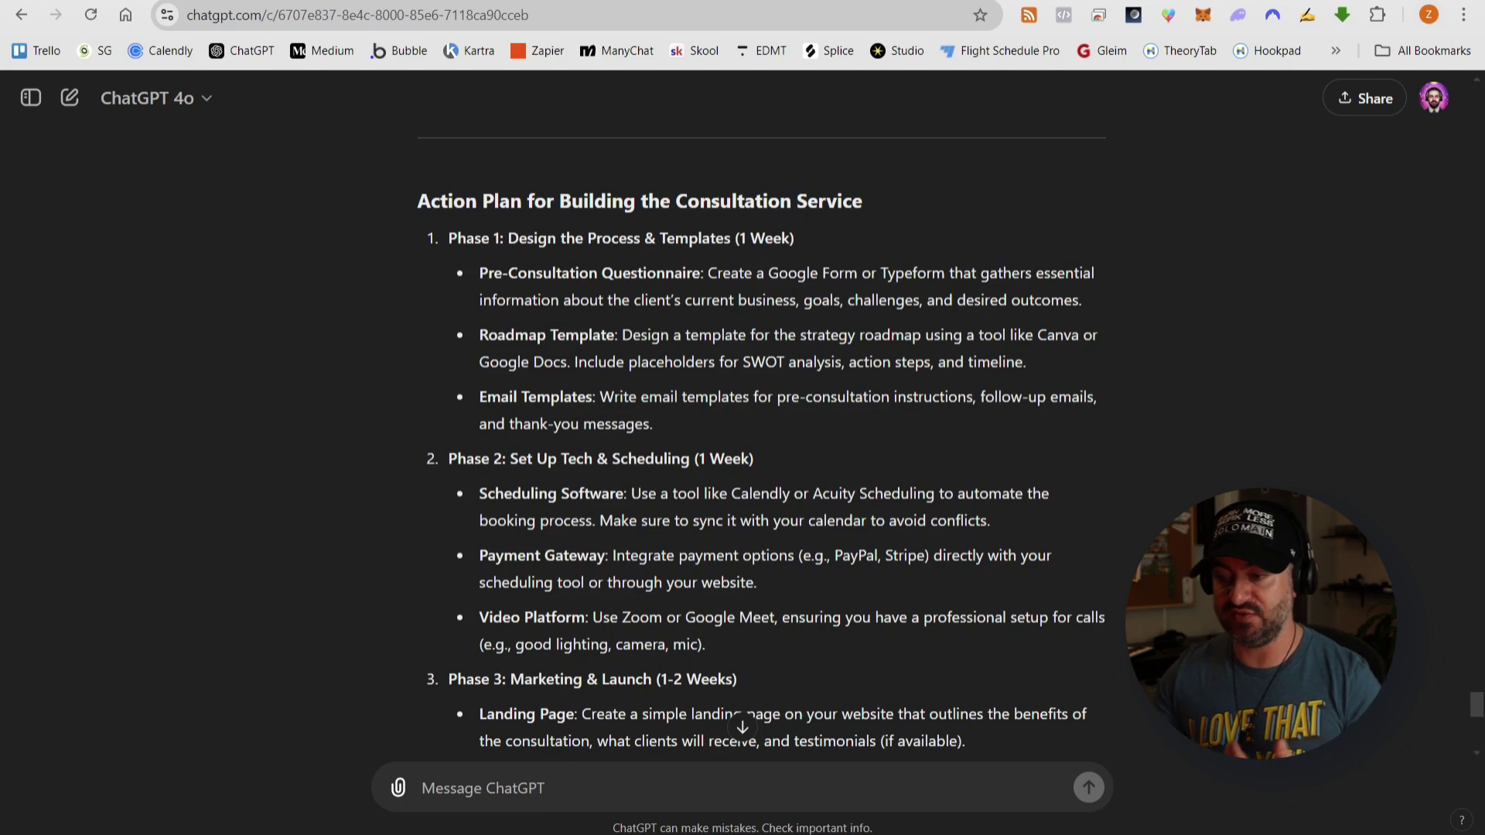
- Review the Phase 1 through Phase 4 headings, then go back to the framework document
left_click_drag(448, 238, 798, 241)
left_click_drag(448, 459, 765, 467)
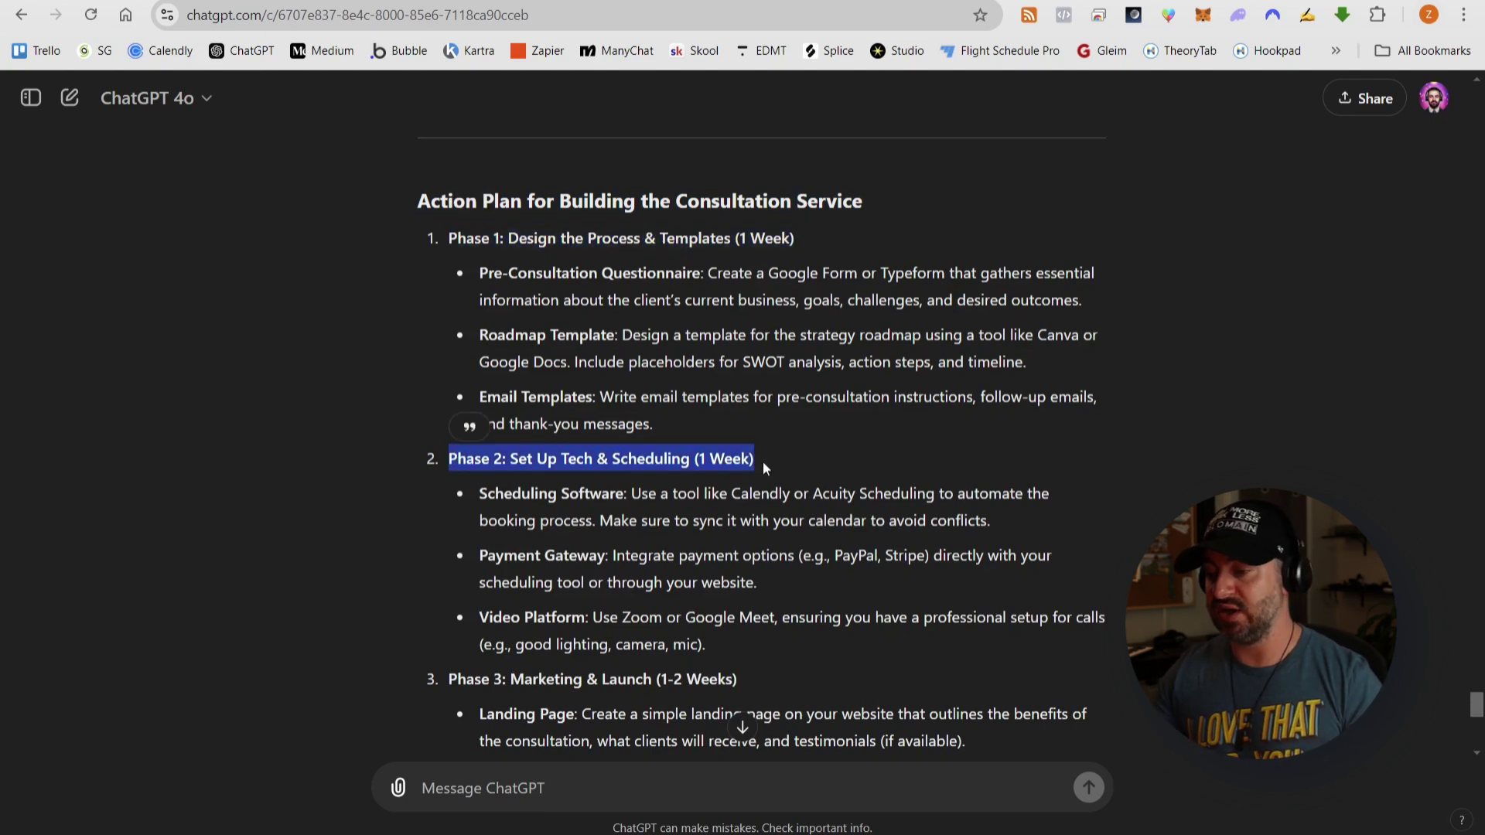
scroll(605, 449, "down", 3)
left_click_drag(451, 391, 739, 391)
scroll(742, 390, "down", 3)
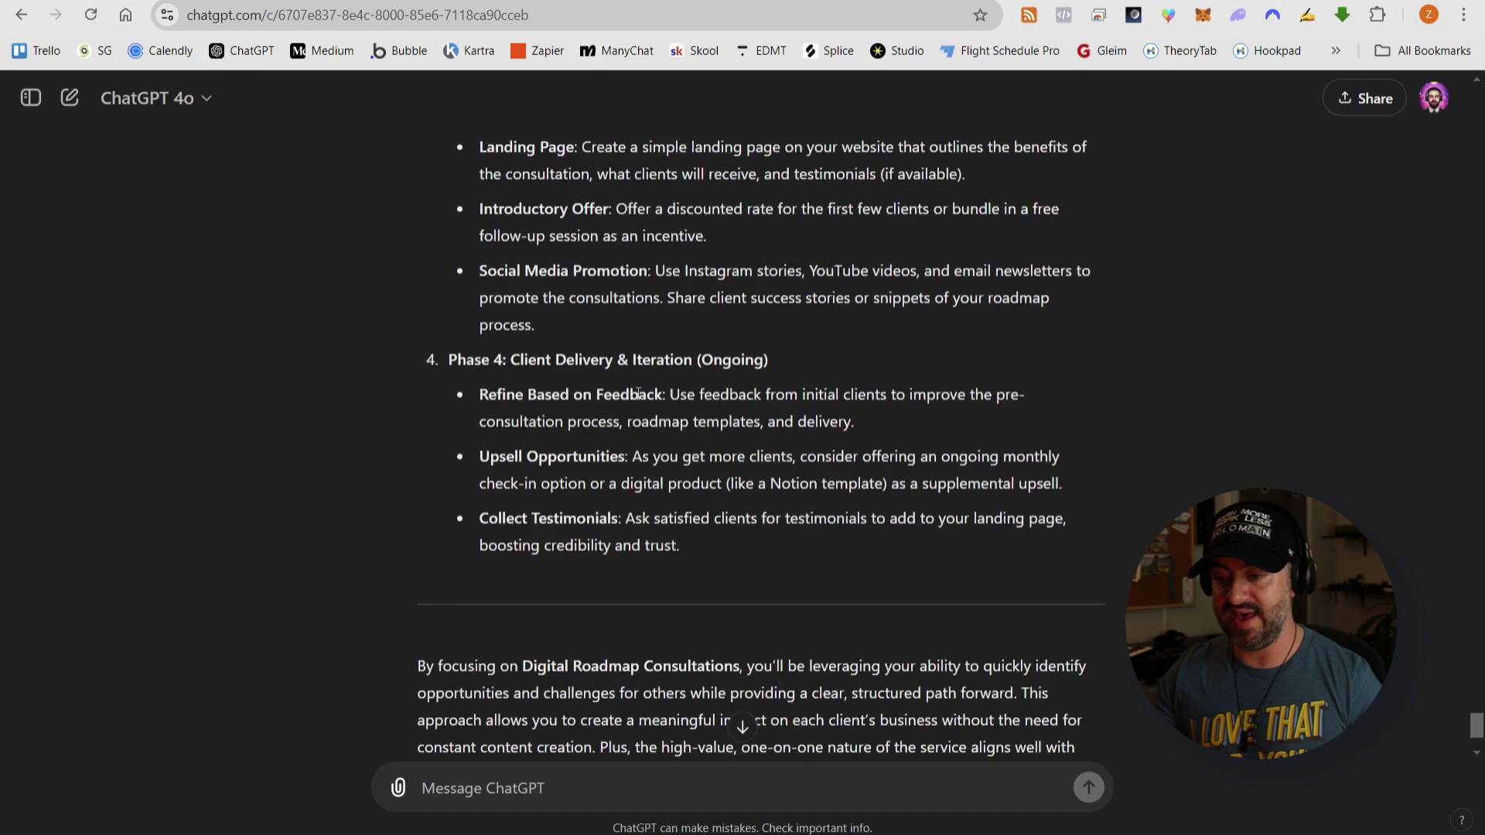
left_click_drag(457, 346, 800, 363)
left_click(805, 360)
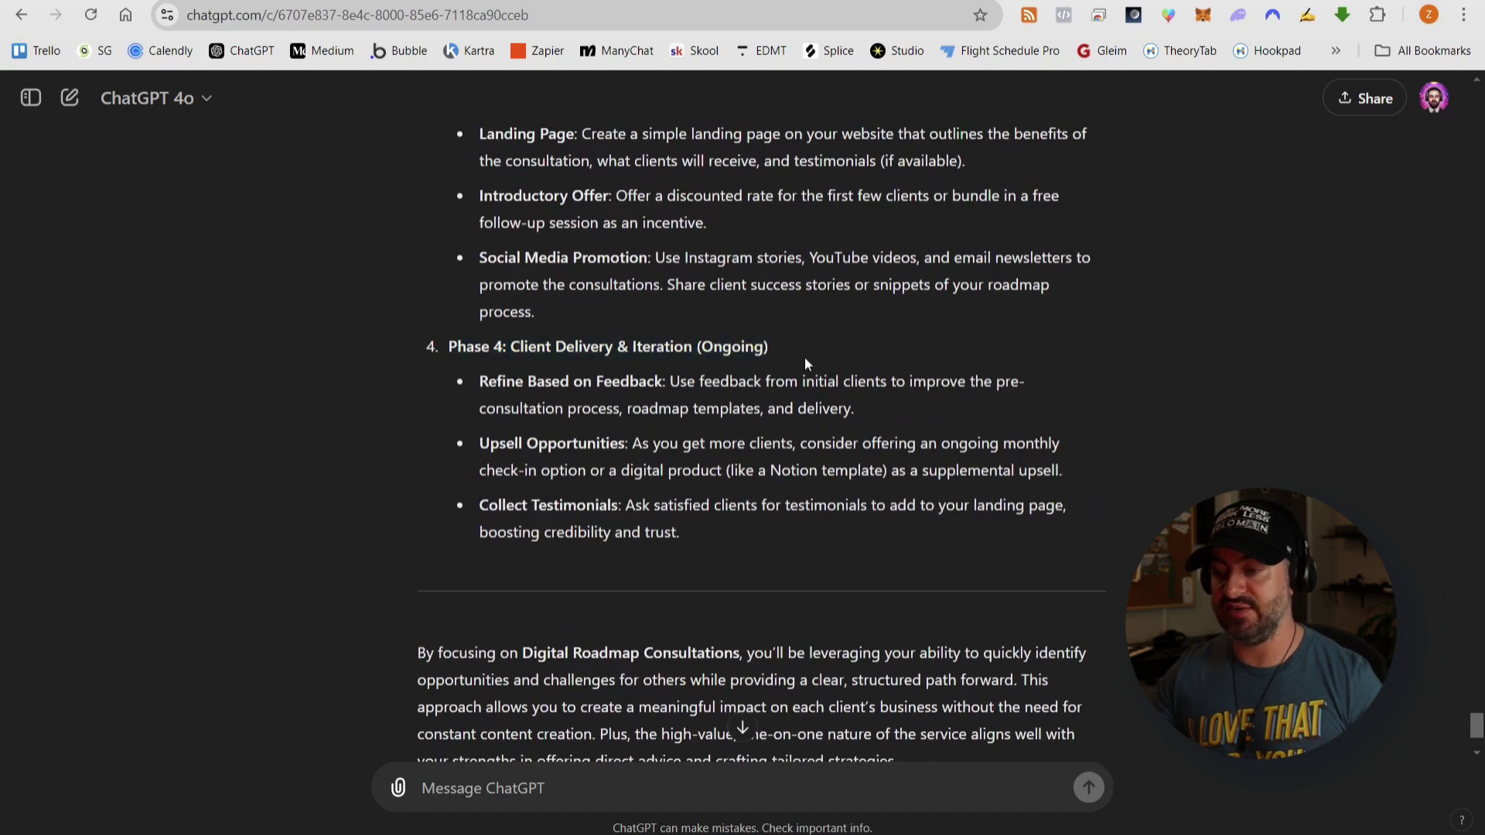
left_click(419, 6)
- Tick Break Down Each Section, look at Part 3's Draft Lesson Scripts item, and return to ChatGPT
left_click(427, 294)
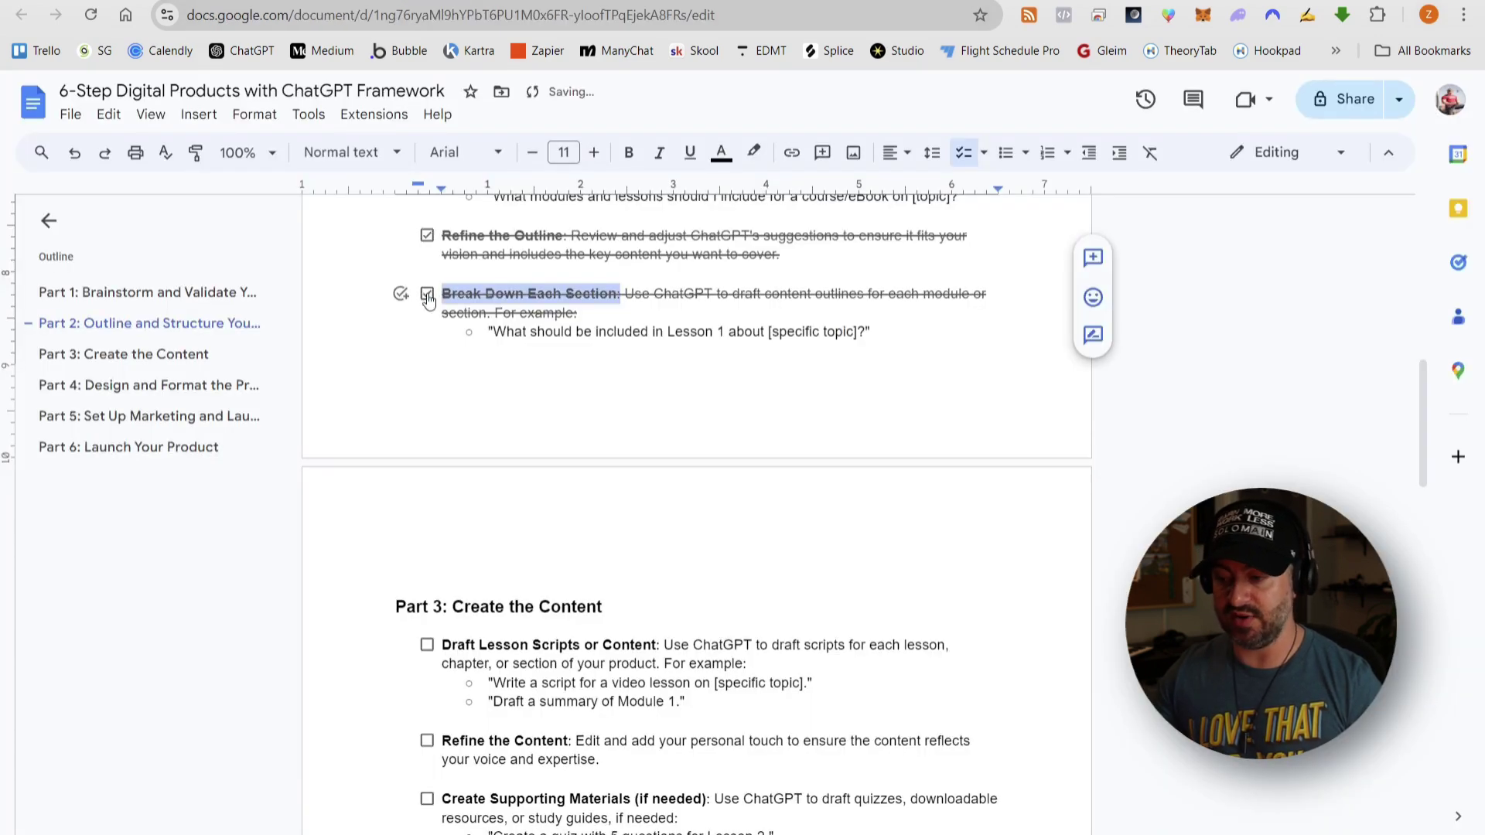
scroll(704, 318, "down", 4)
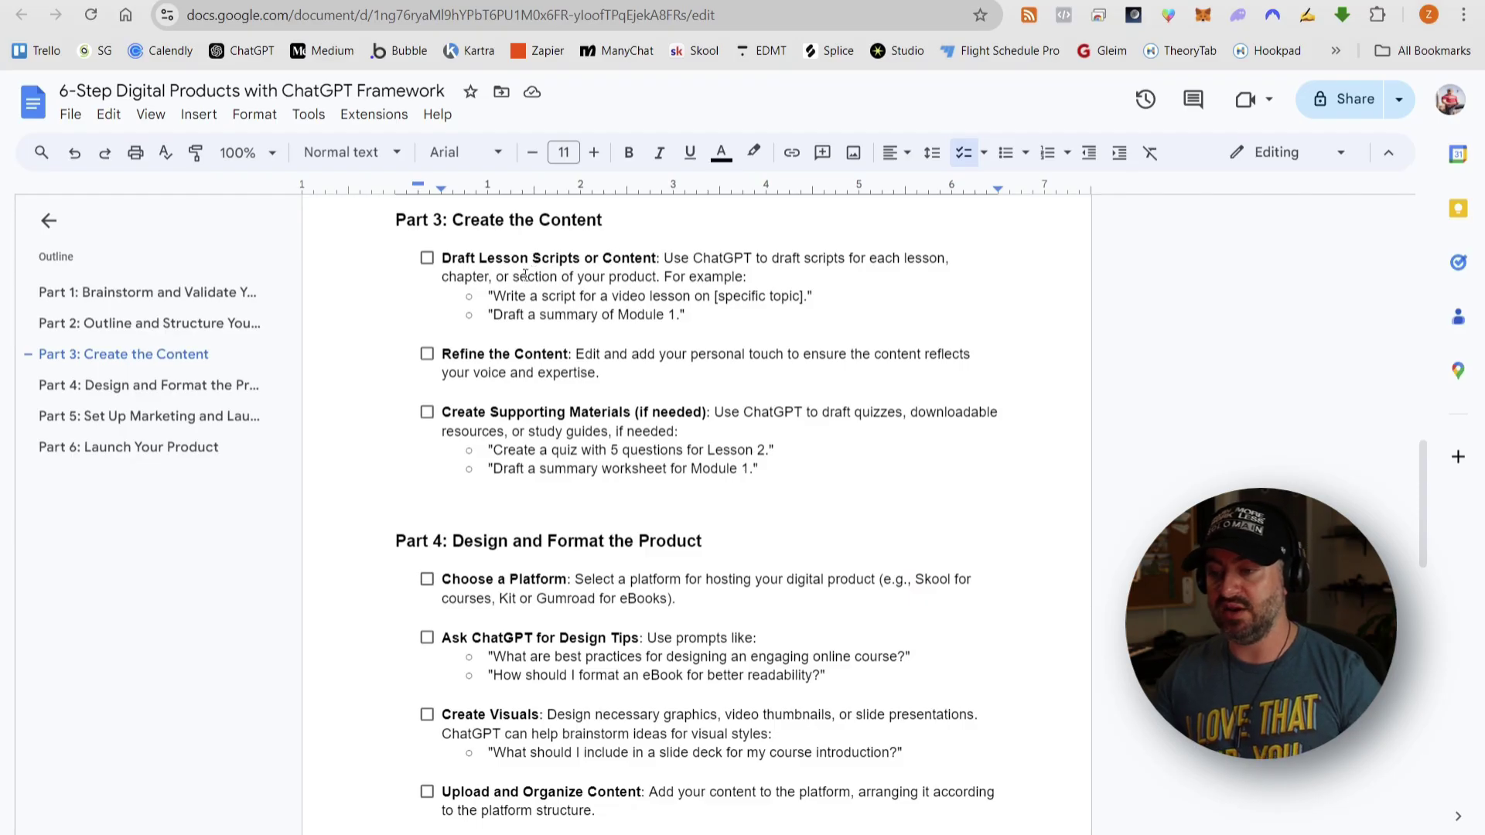
left_click_drag(442, 259, 657, 258)
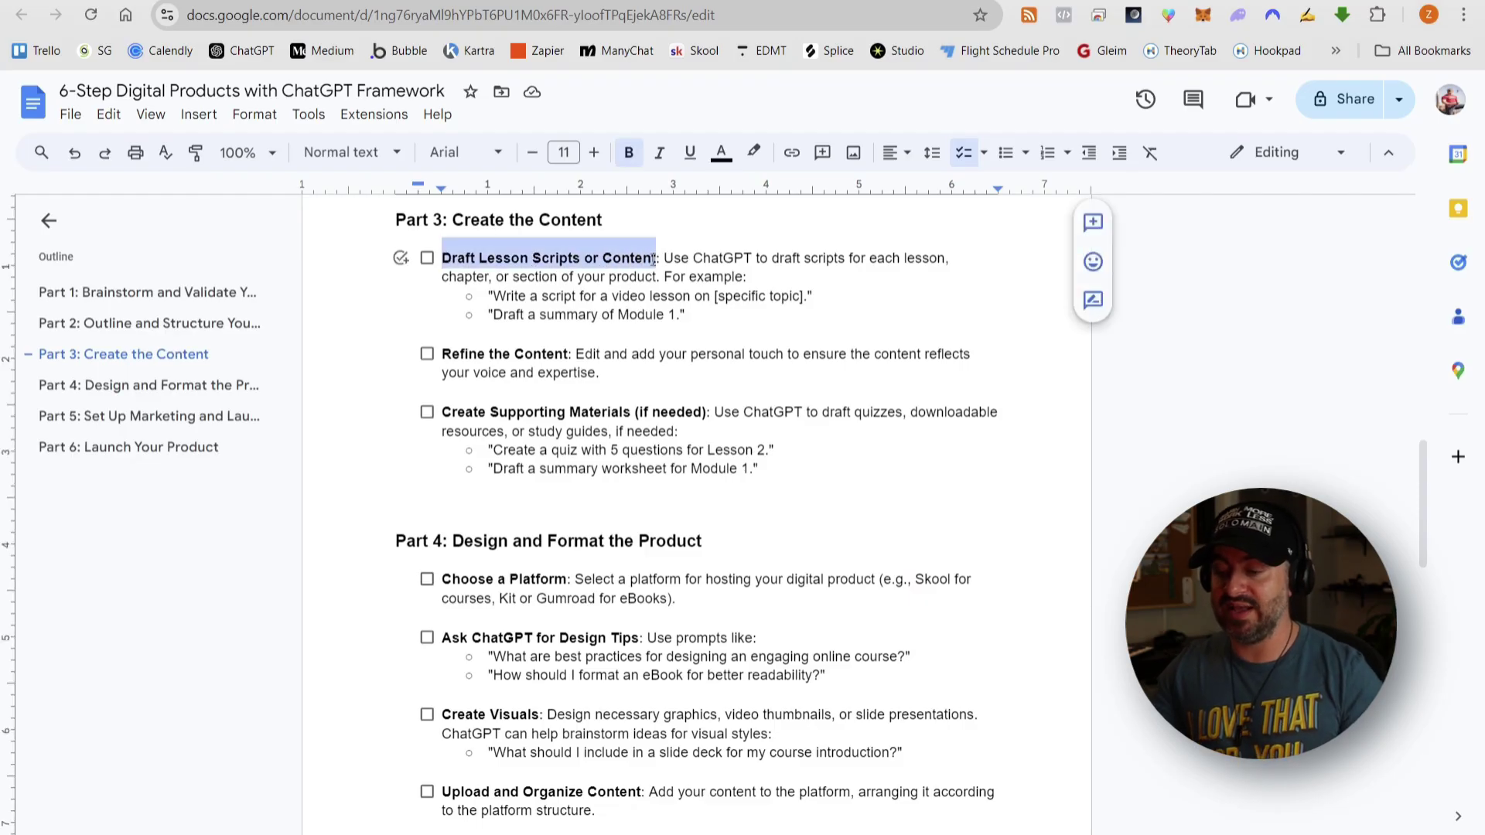
left_click(657, 259)
left_click(636, 1)
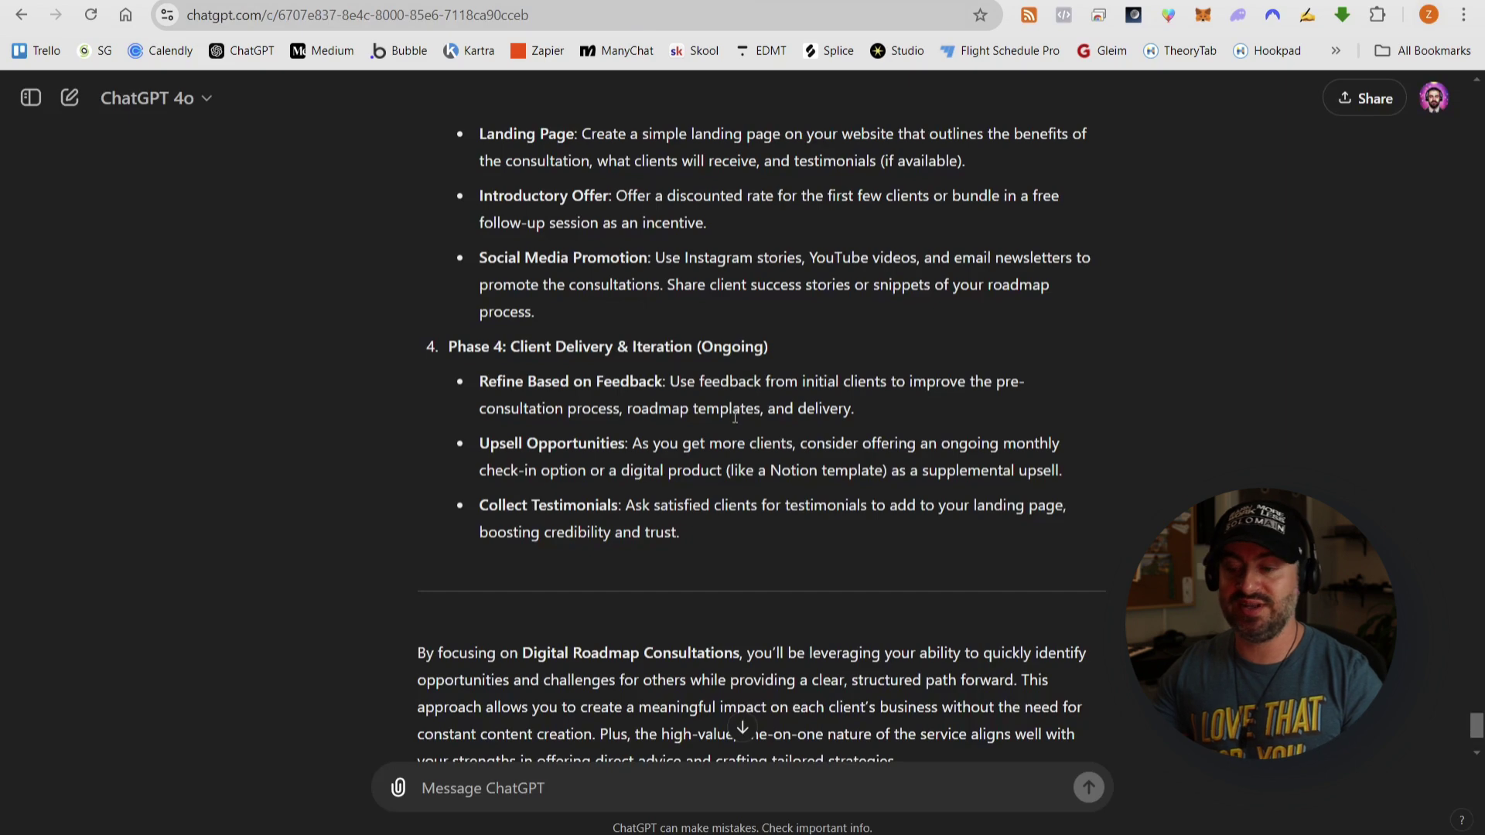
- Draft 'Please create a pre-consultation questionnaire', delete it, and switch to the Write Ups folder in Drive
scroll(733, 421, "up", 7)
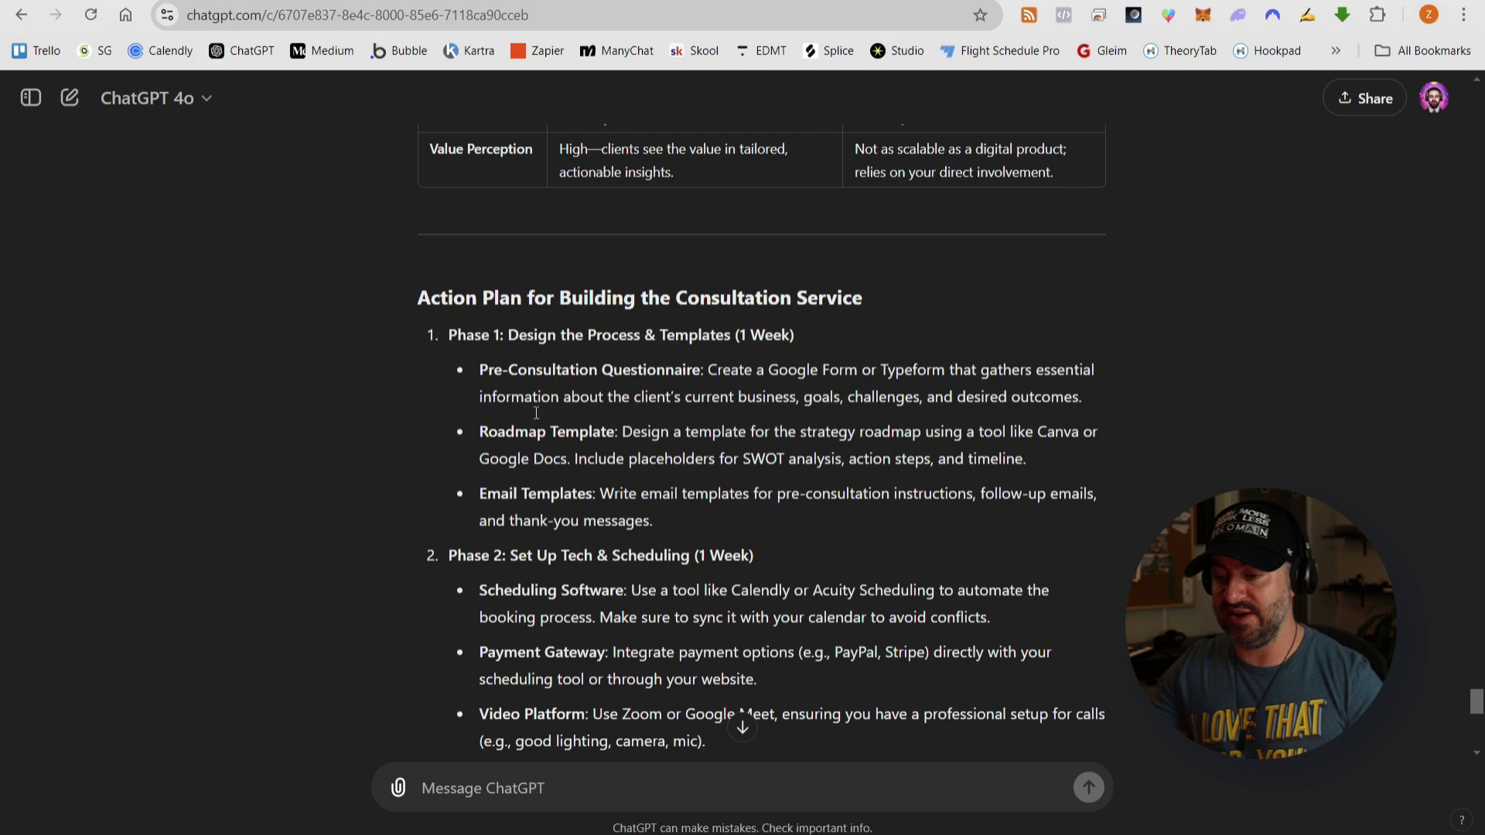
left_click(474, 785)
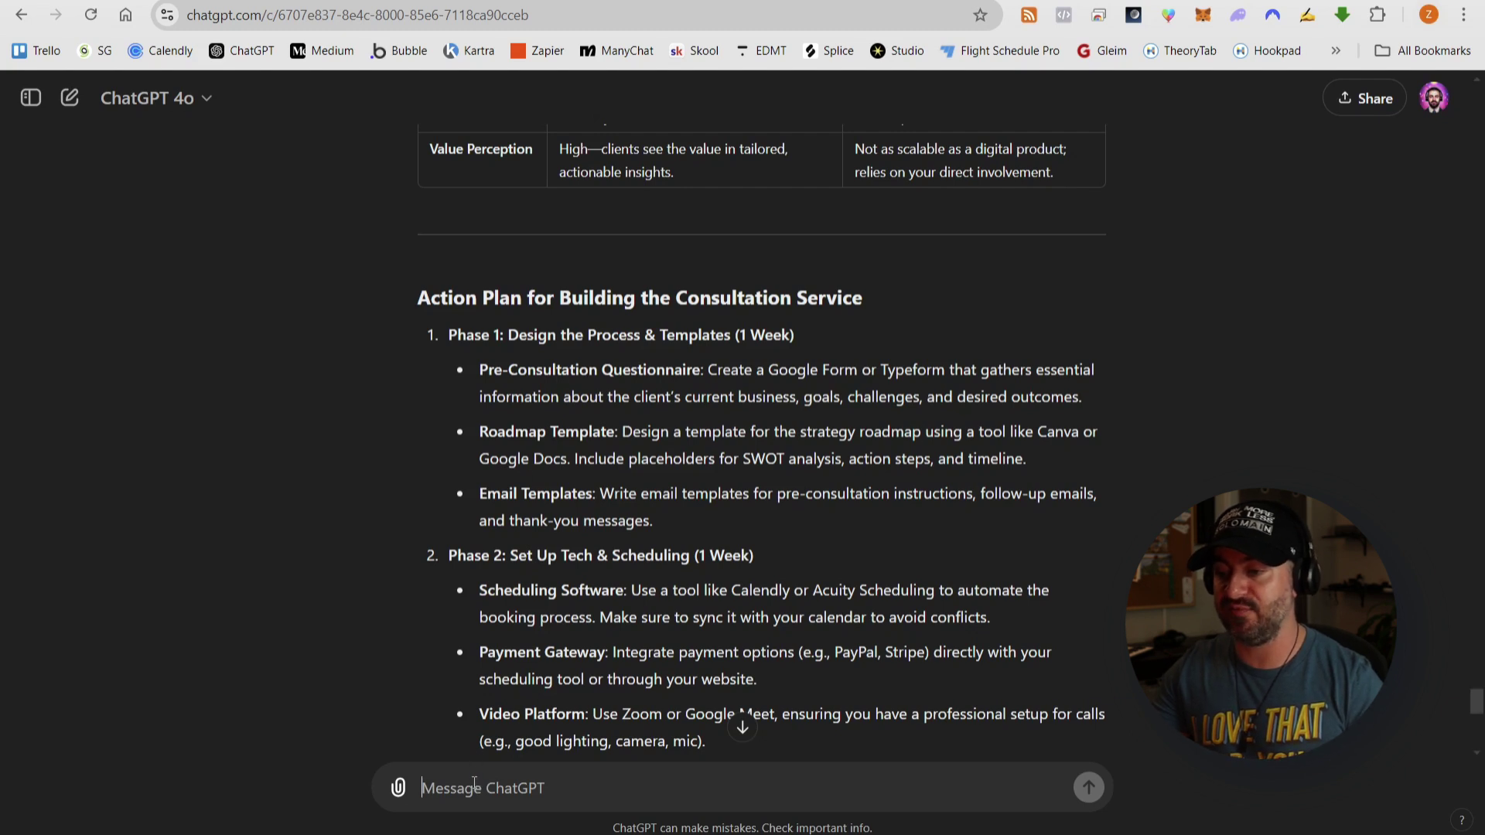
scroll(1186, 502, "down", 1)
type("P")
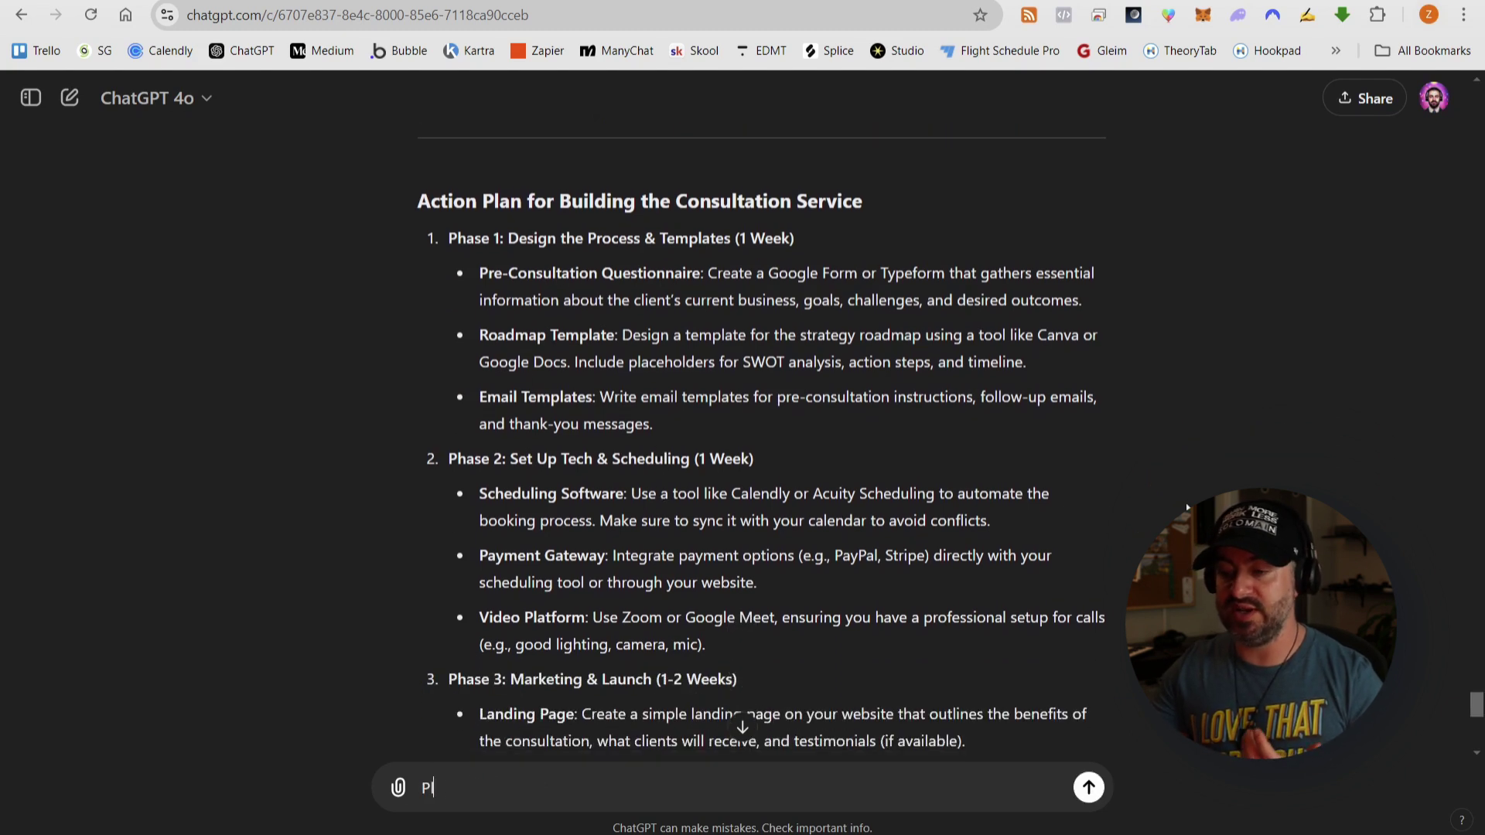
type("lease create")
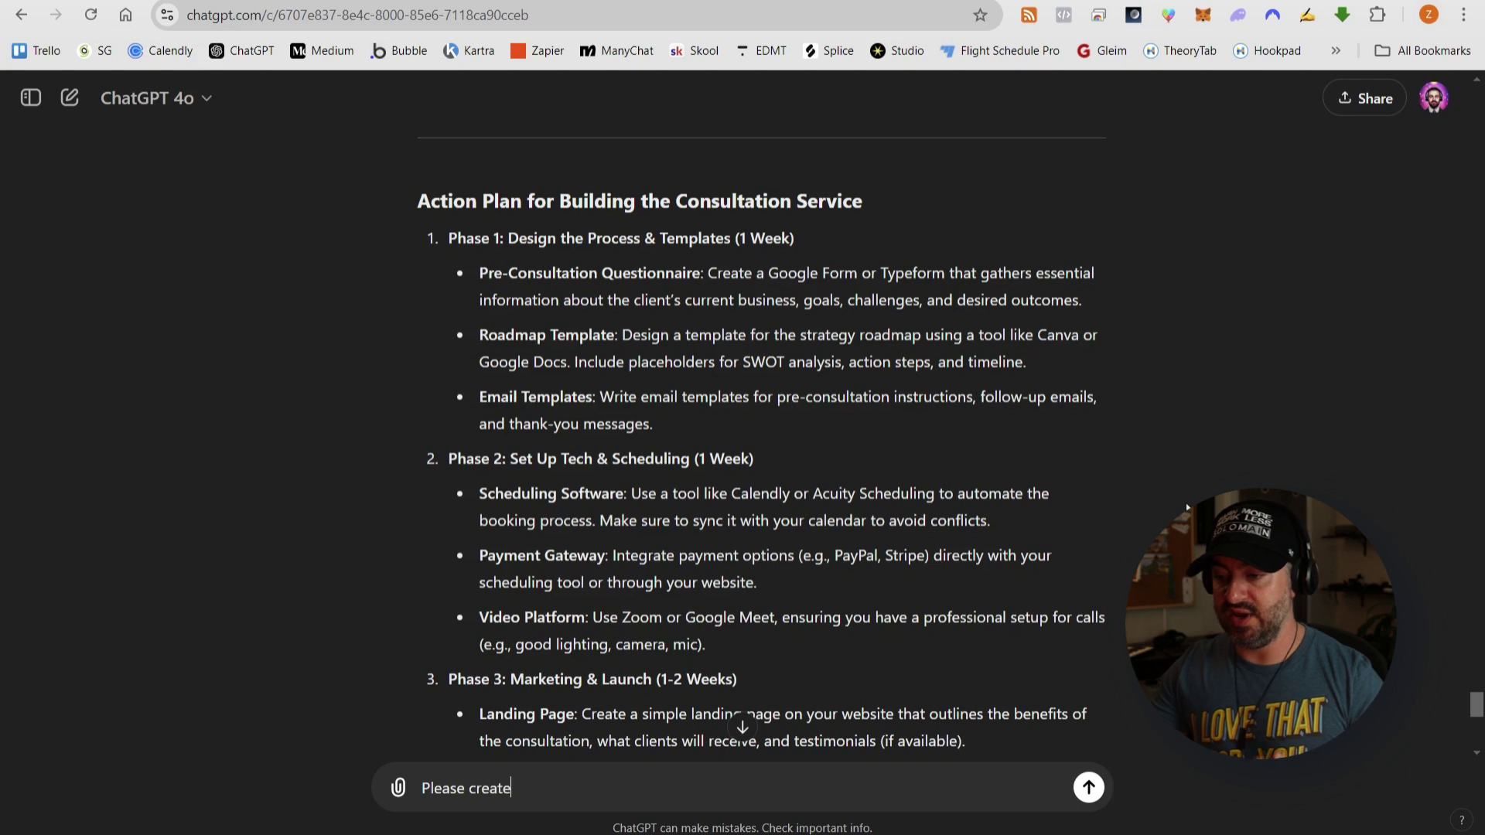
type(" a pre-co")
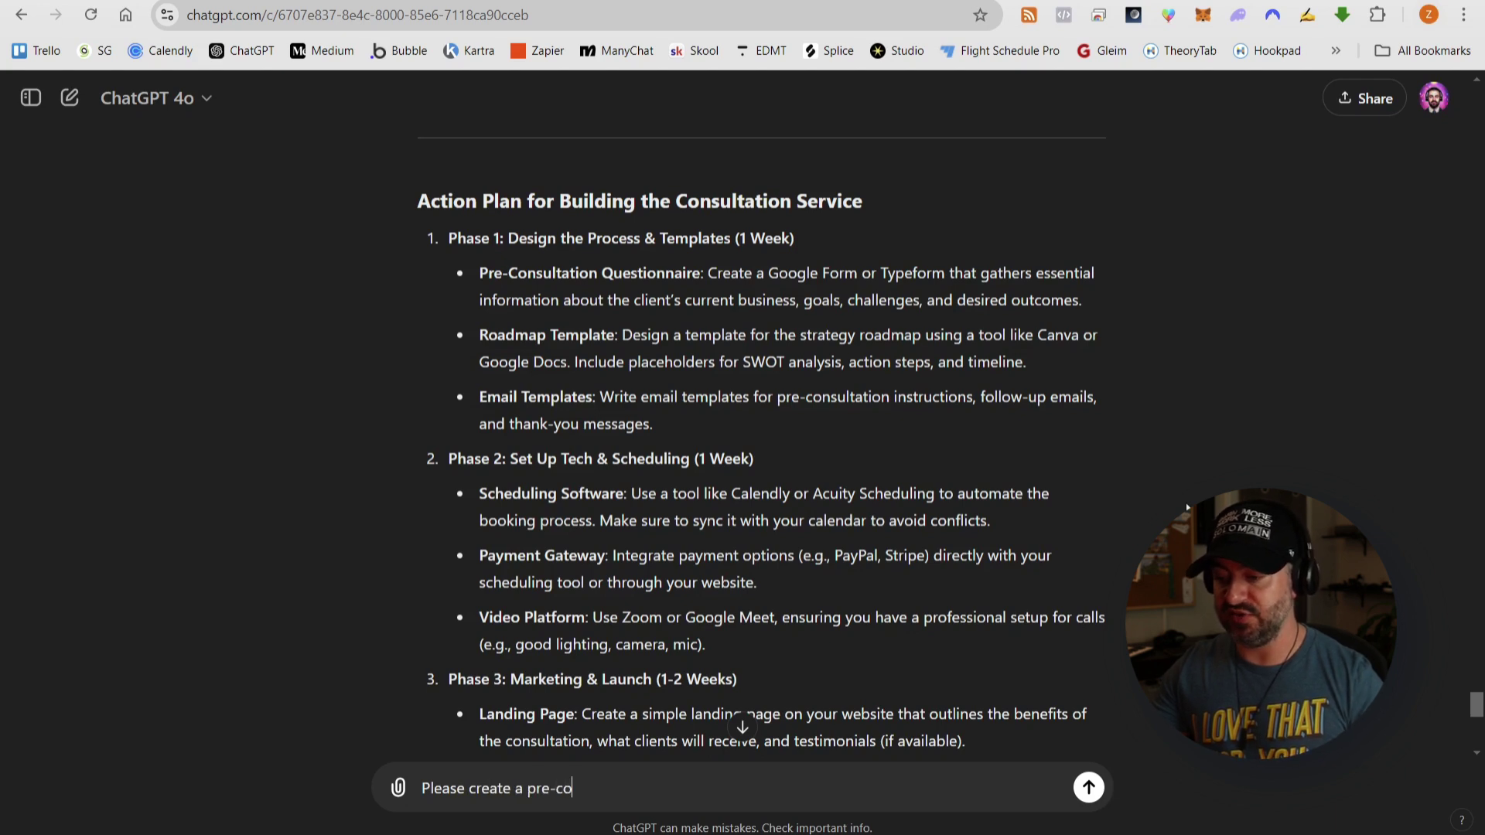
type("nsultation ")
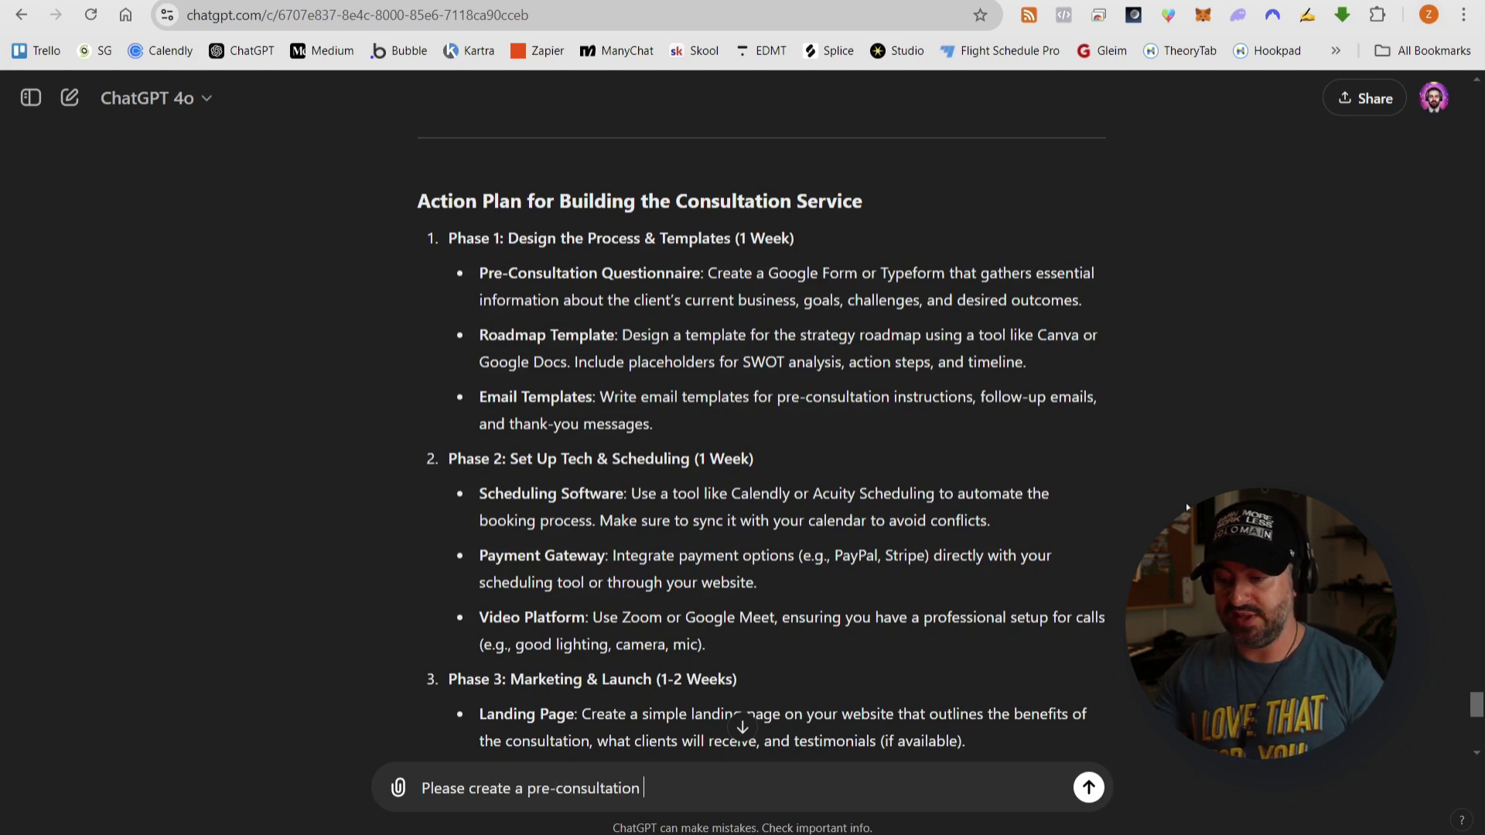
type("questionnaire")
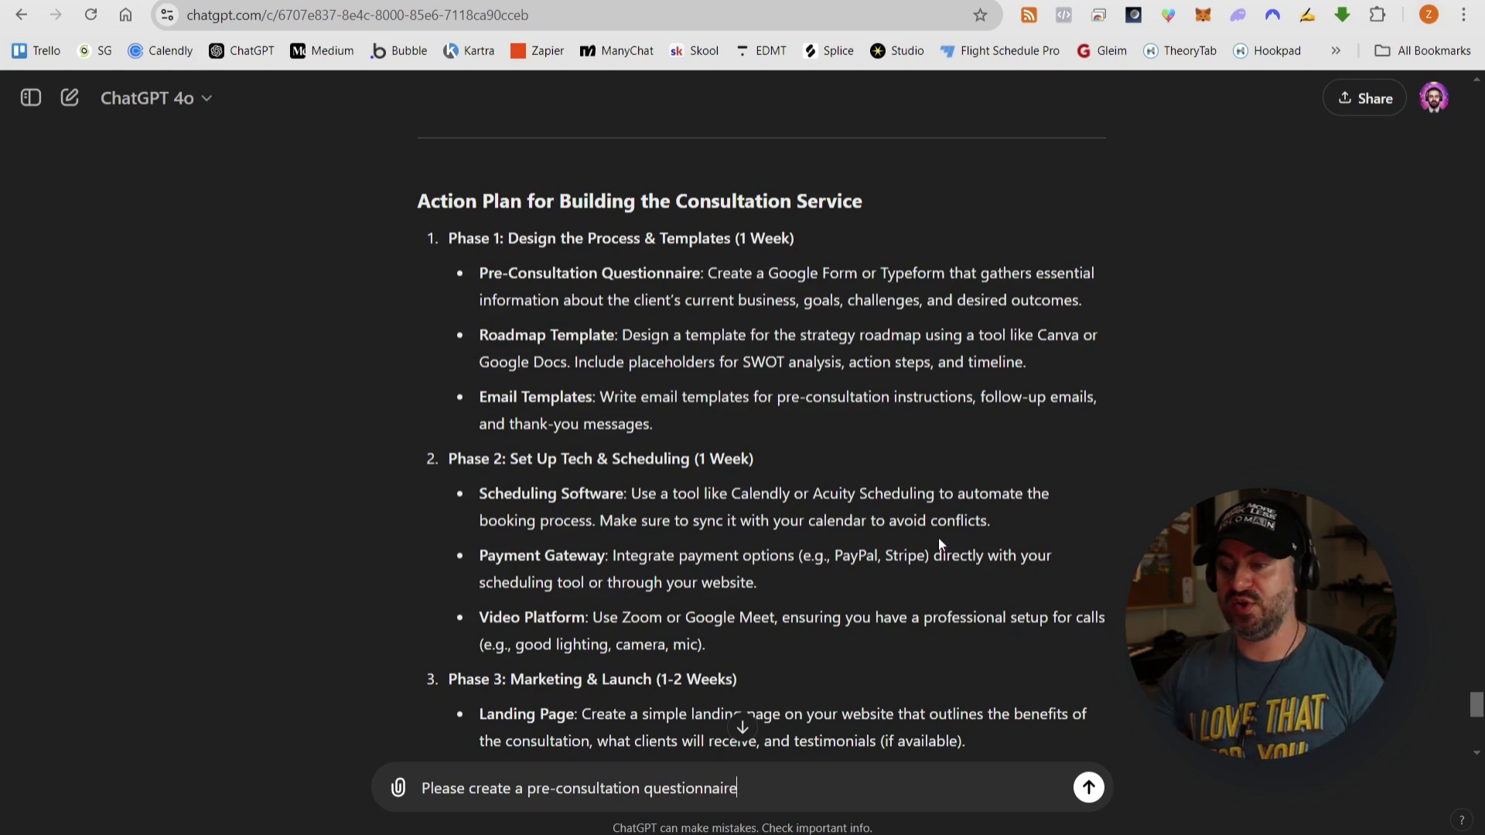
key("ctrl+a")
key("BackSpace")
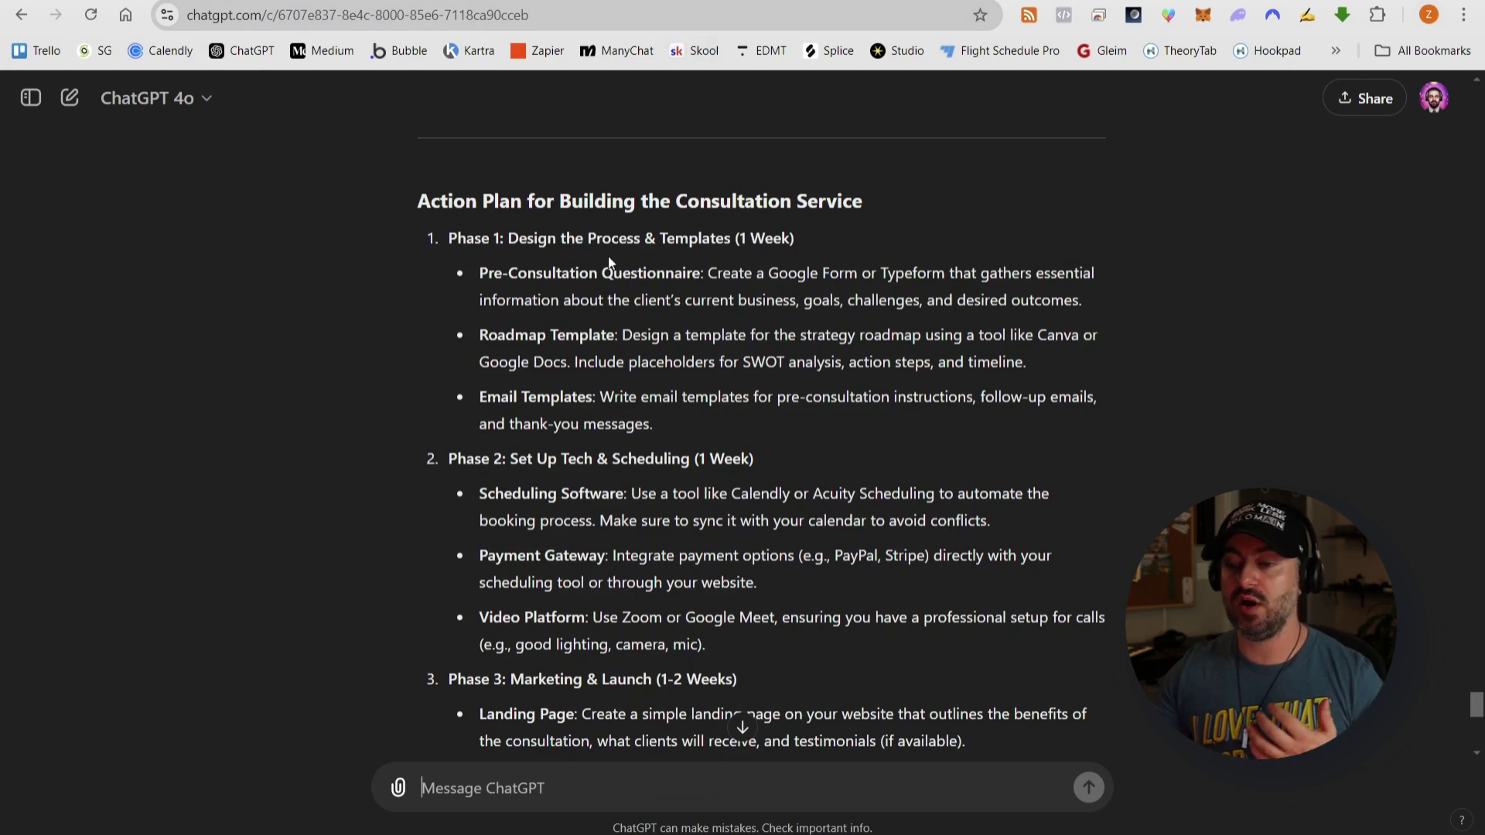
key("ctrl+Tab")
- In 6. Digital Products, create folder 'Example Product - Digital Roadmap Consultations' and a blank Google Doc inside
left_click(416, 679)
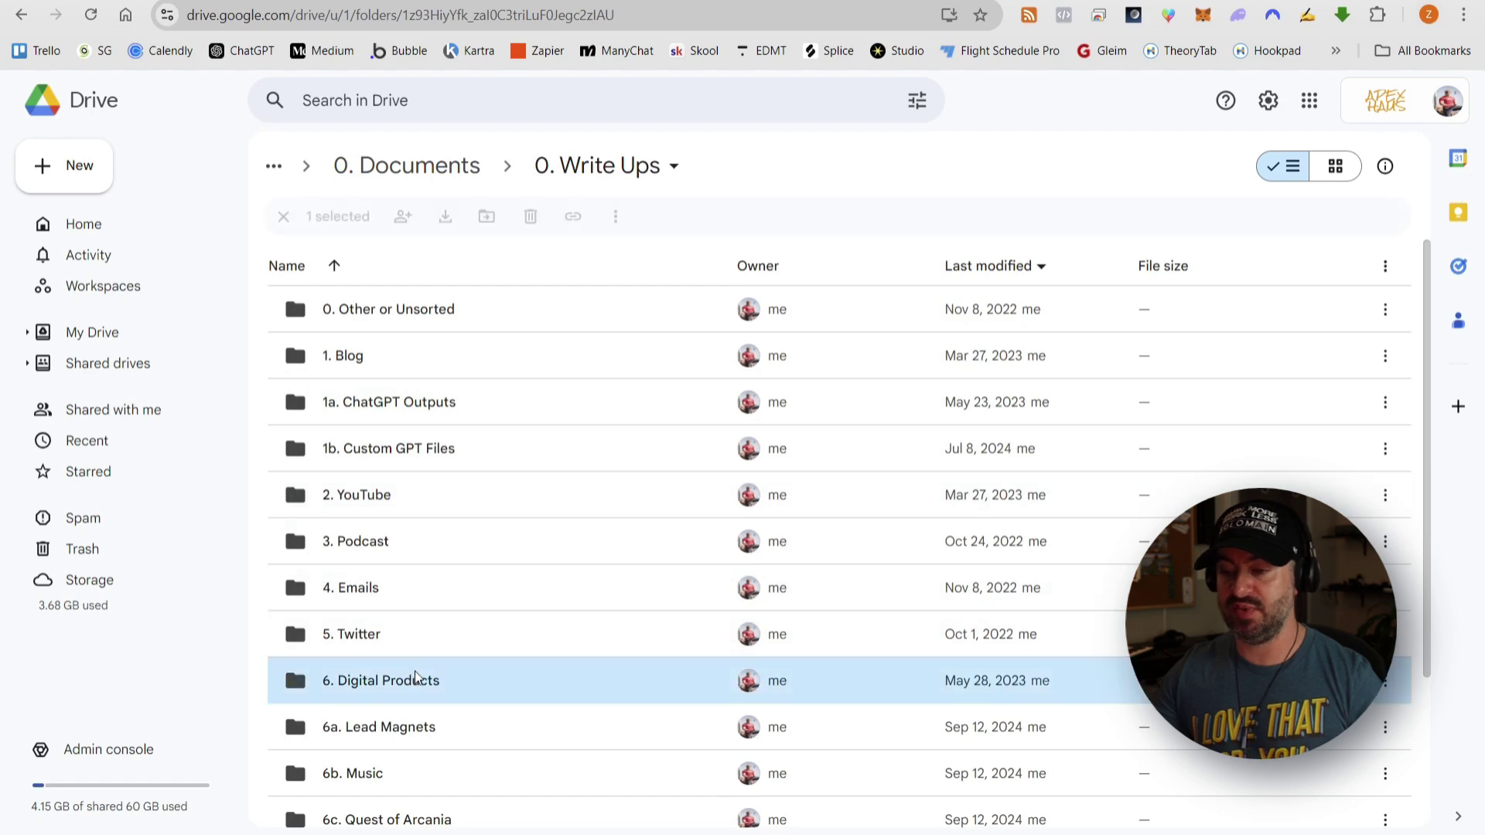
double_click(415, 678)
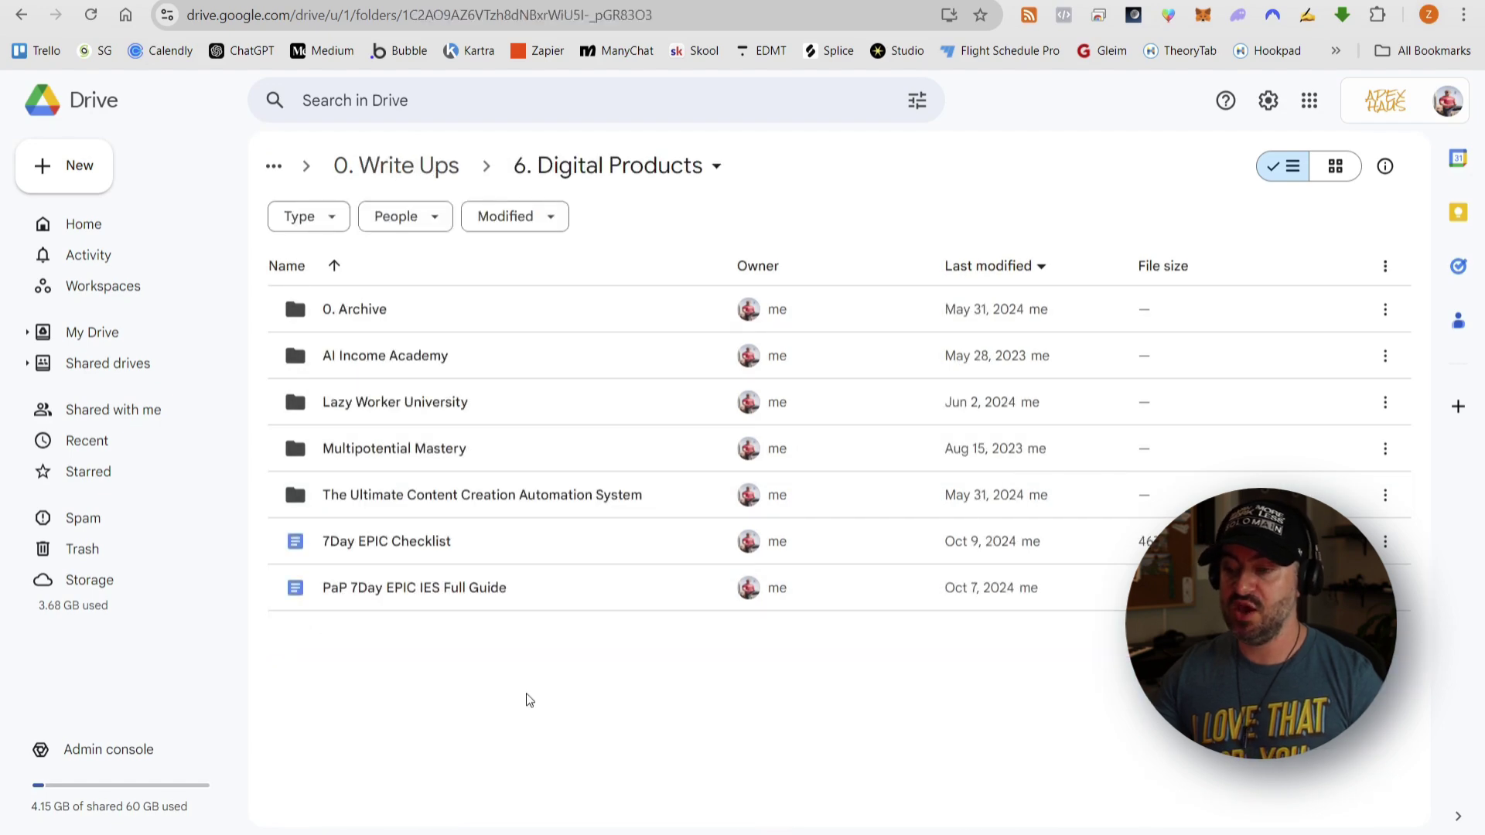
left_click(85, 177)
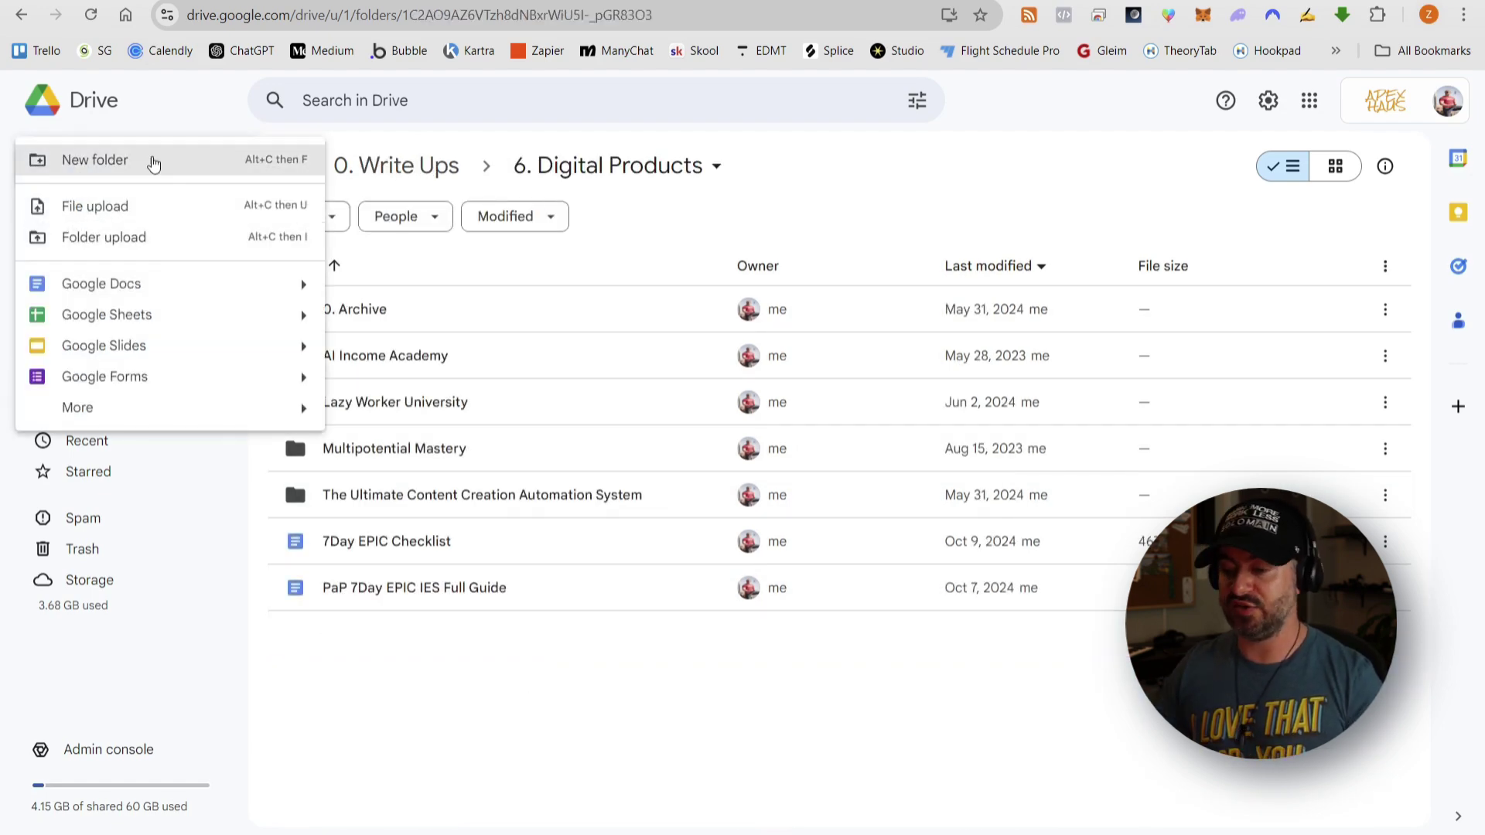
left_click(154, 161)
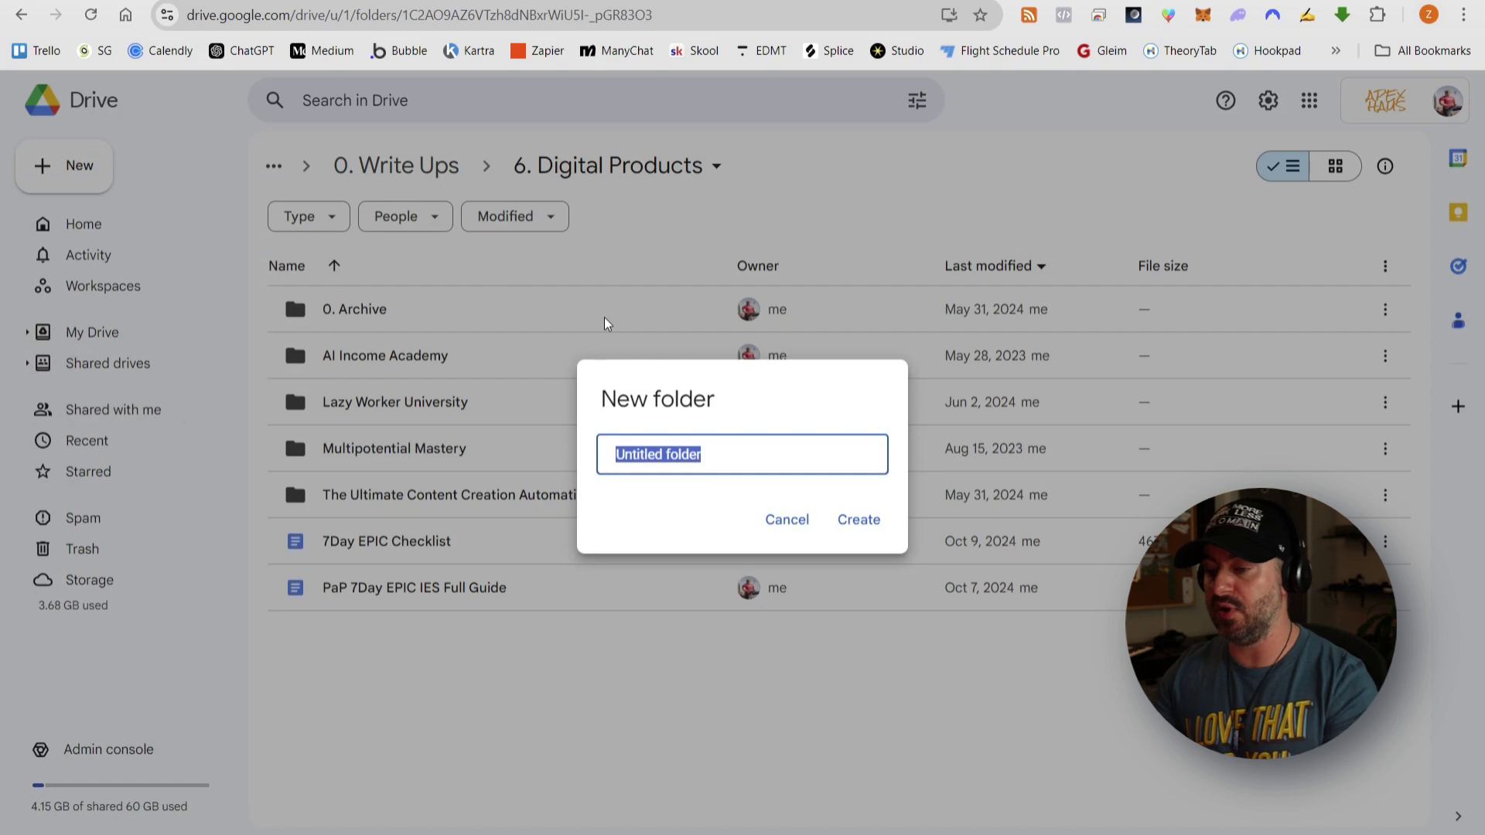
type("Example Product -")
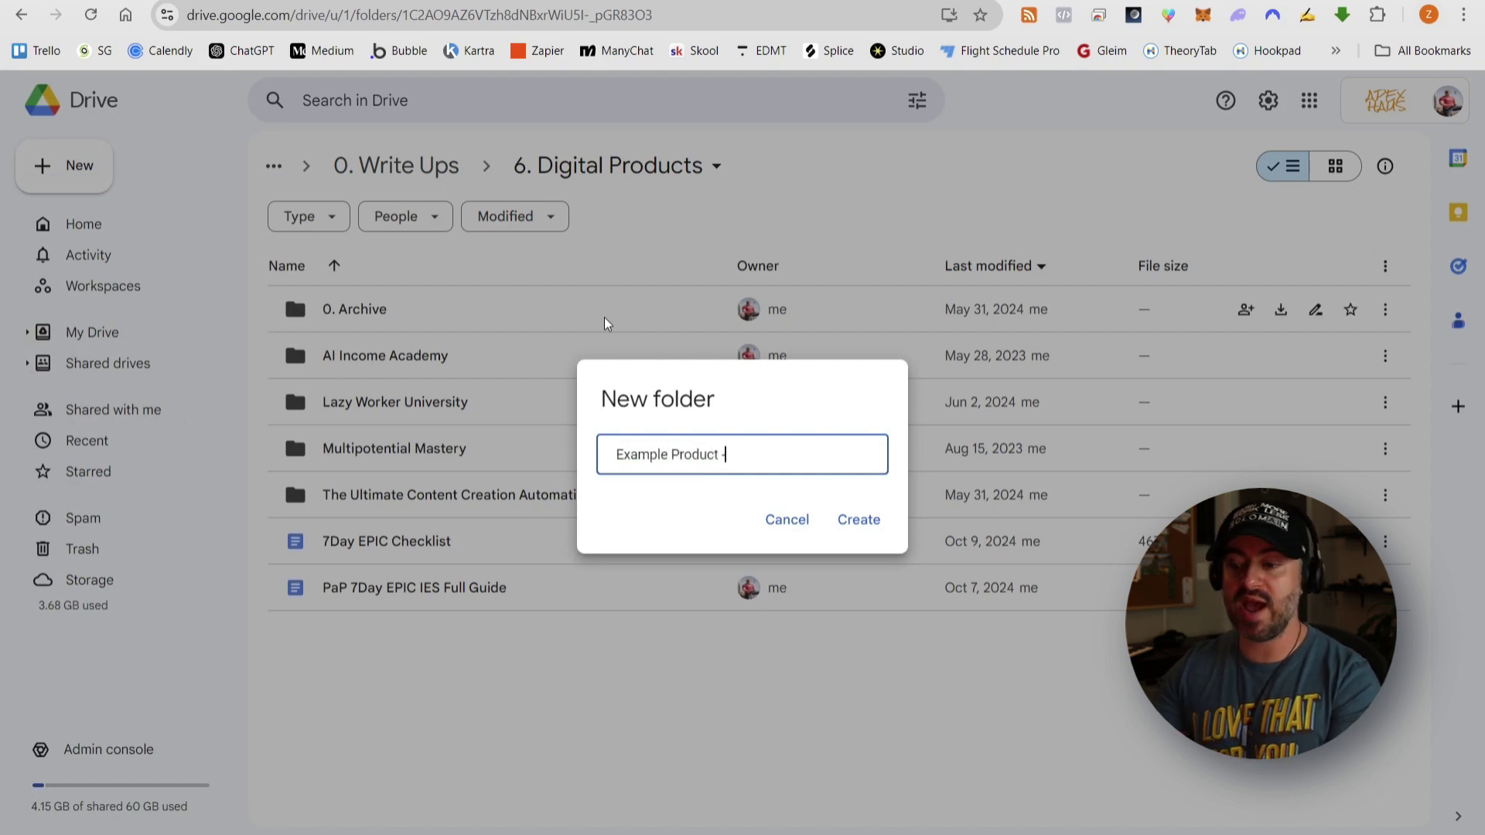
left_click(422, 834)
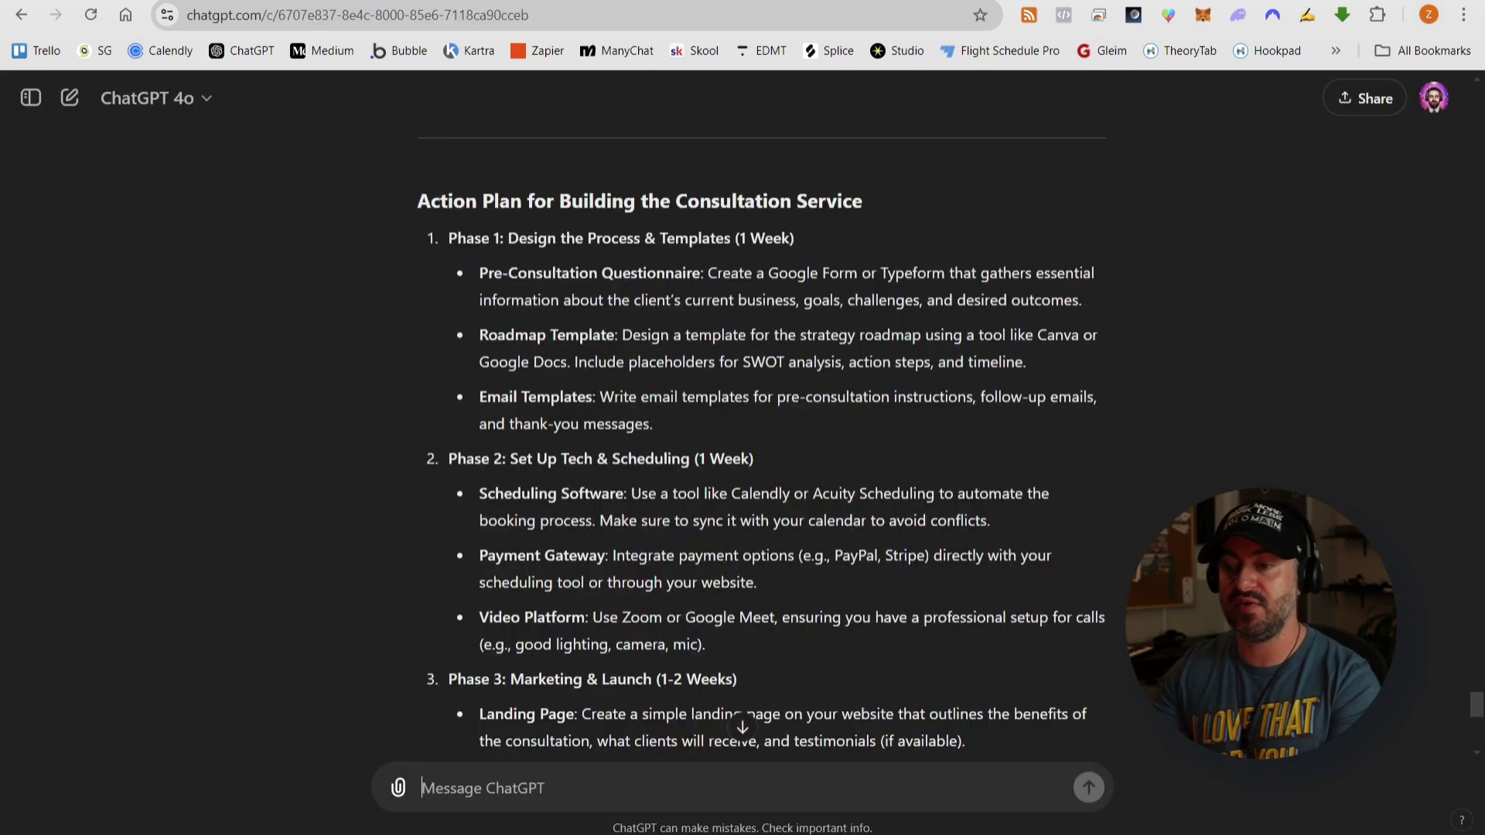
scroll(723, 612, "up", 15)
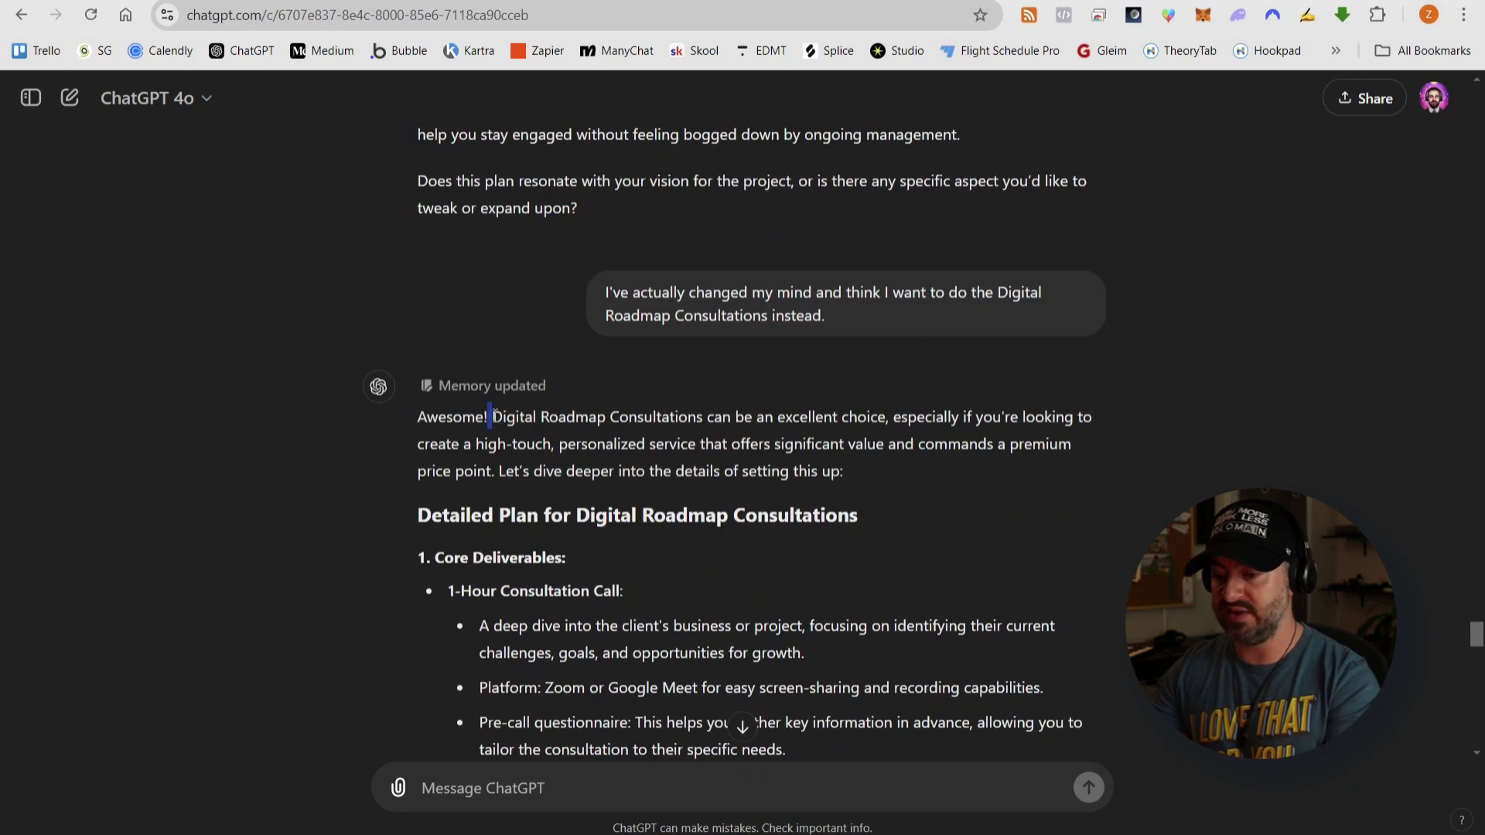
left_click_drag(495, 418, 684, 411)
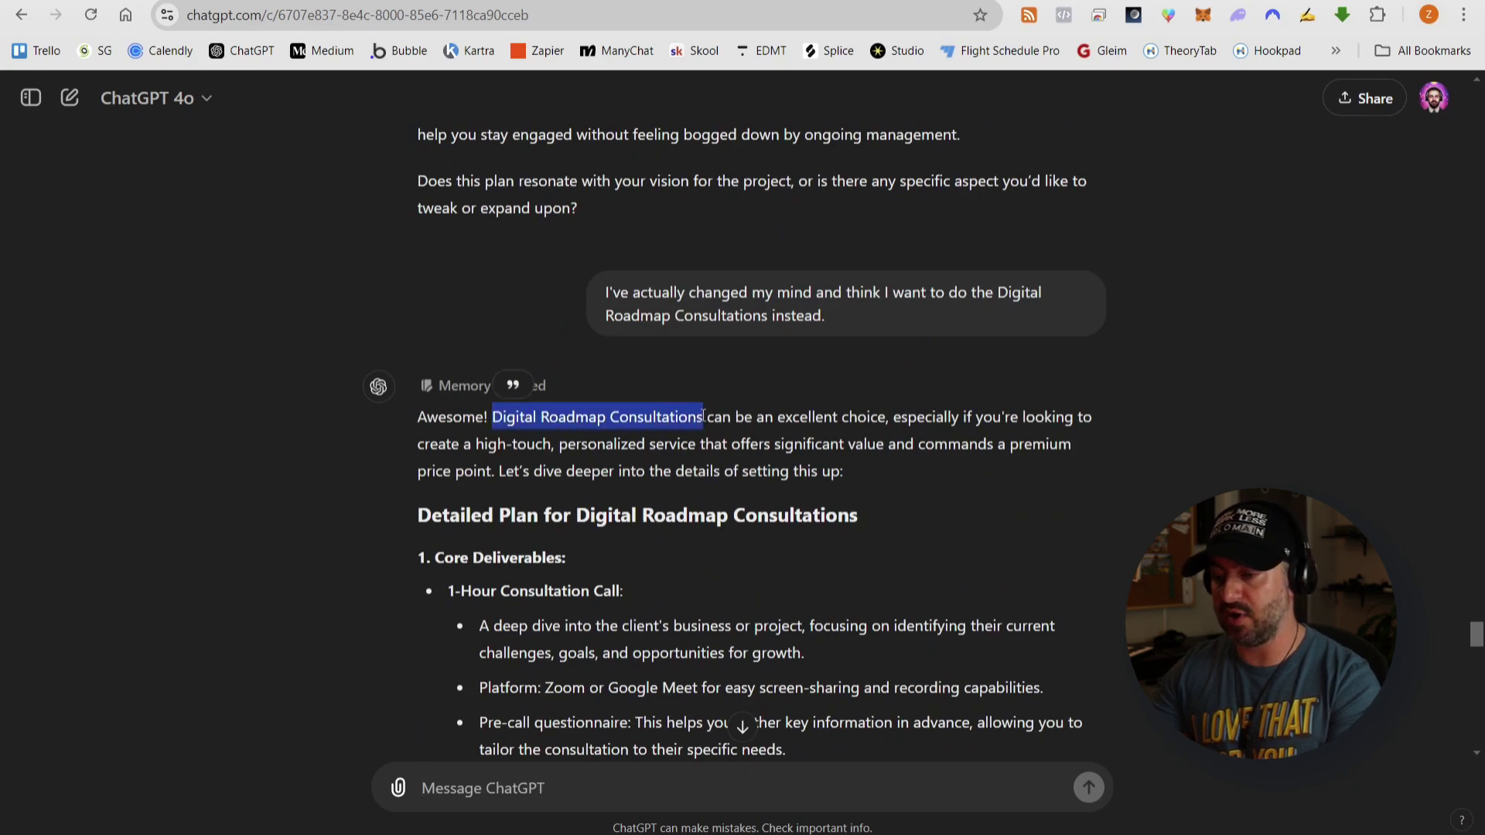
left_click(333, 834)
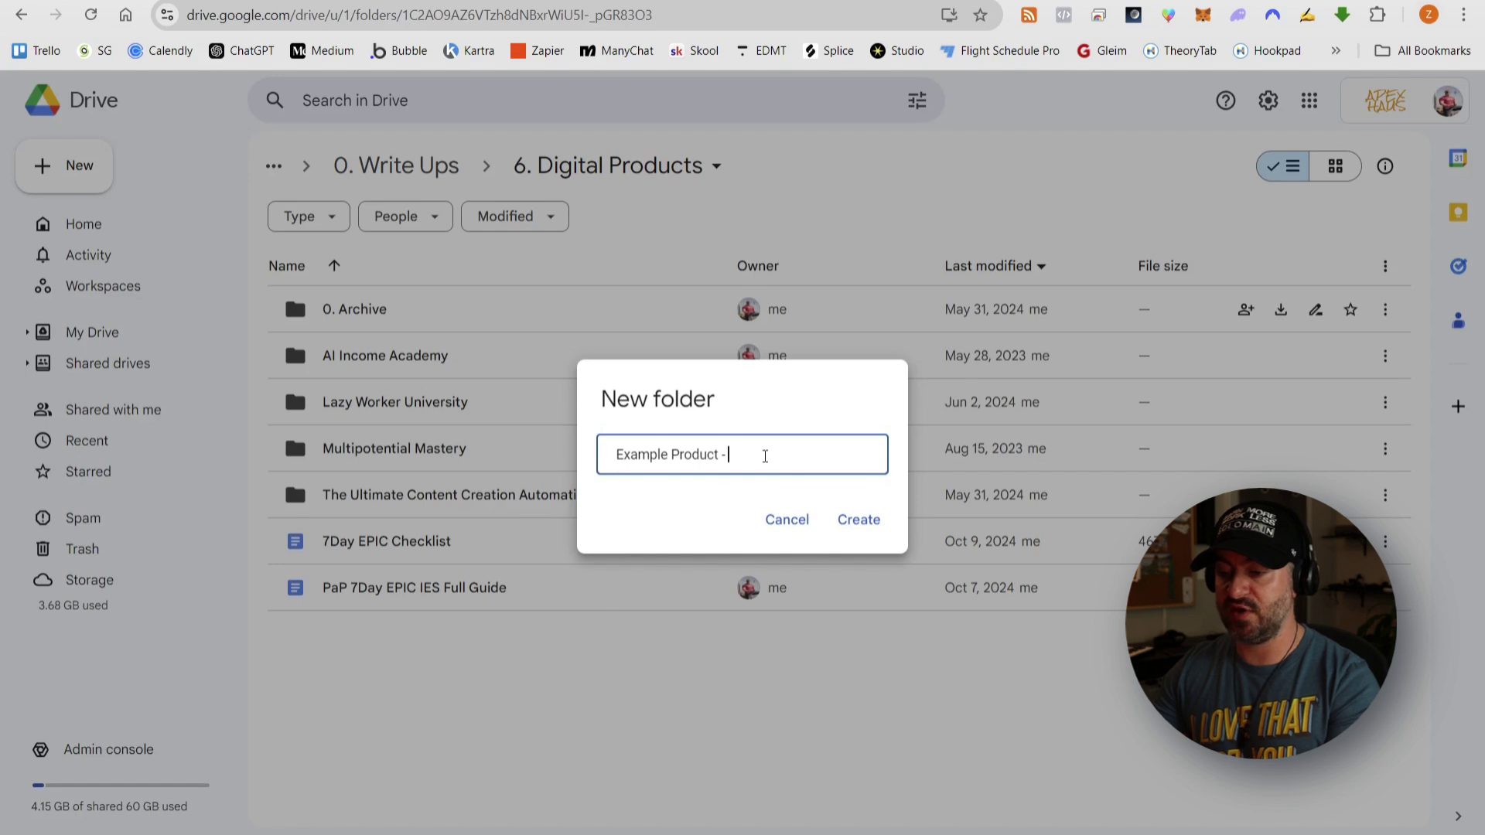
type("Digital Roadmap Consultations")
left_click(868, 518)
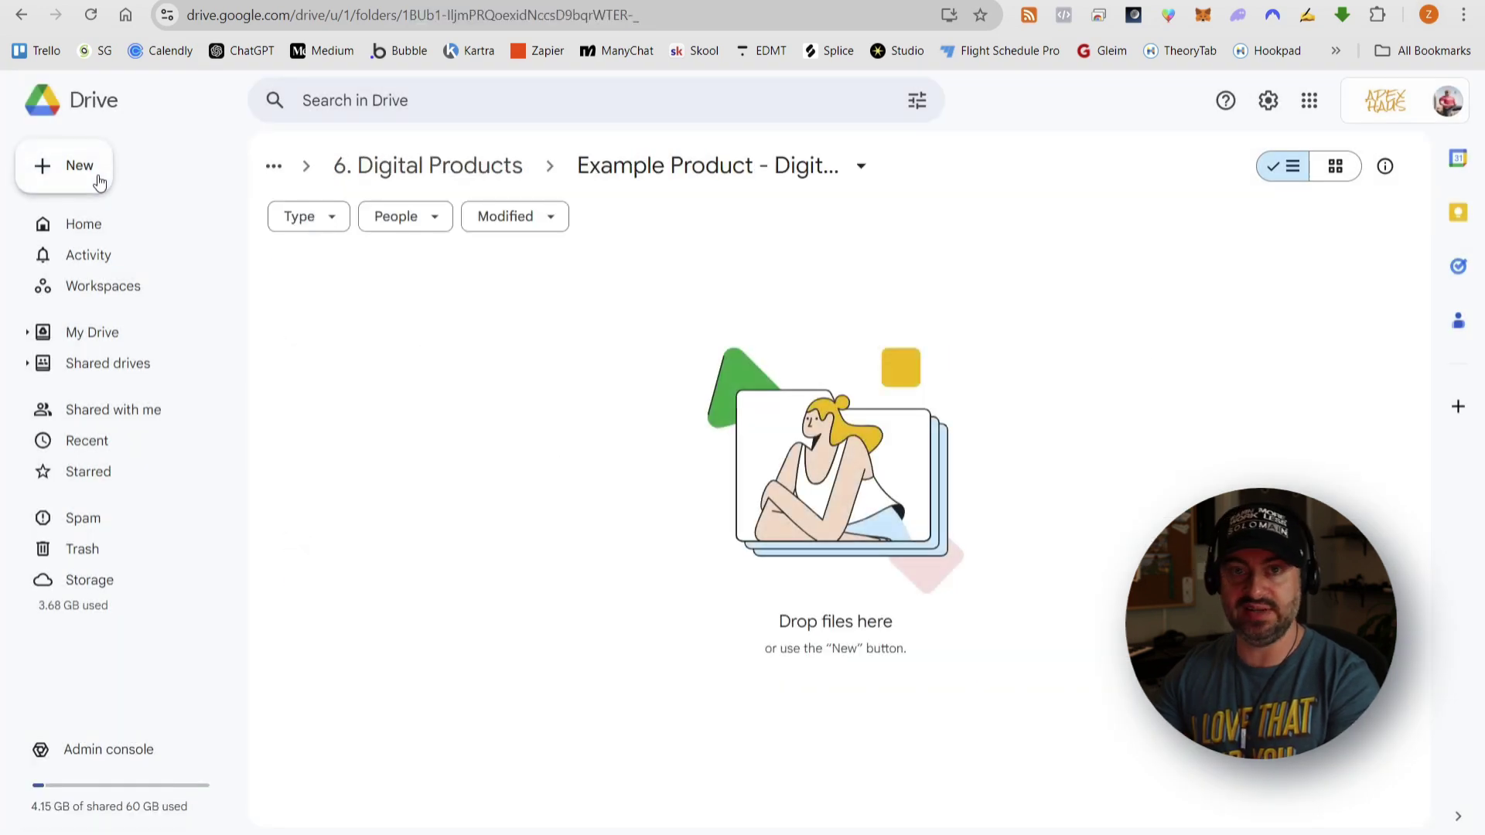
left_click(96, 177)
left_click(116, 271)
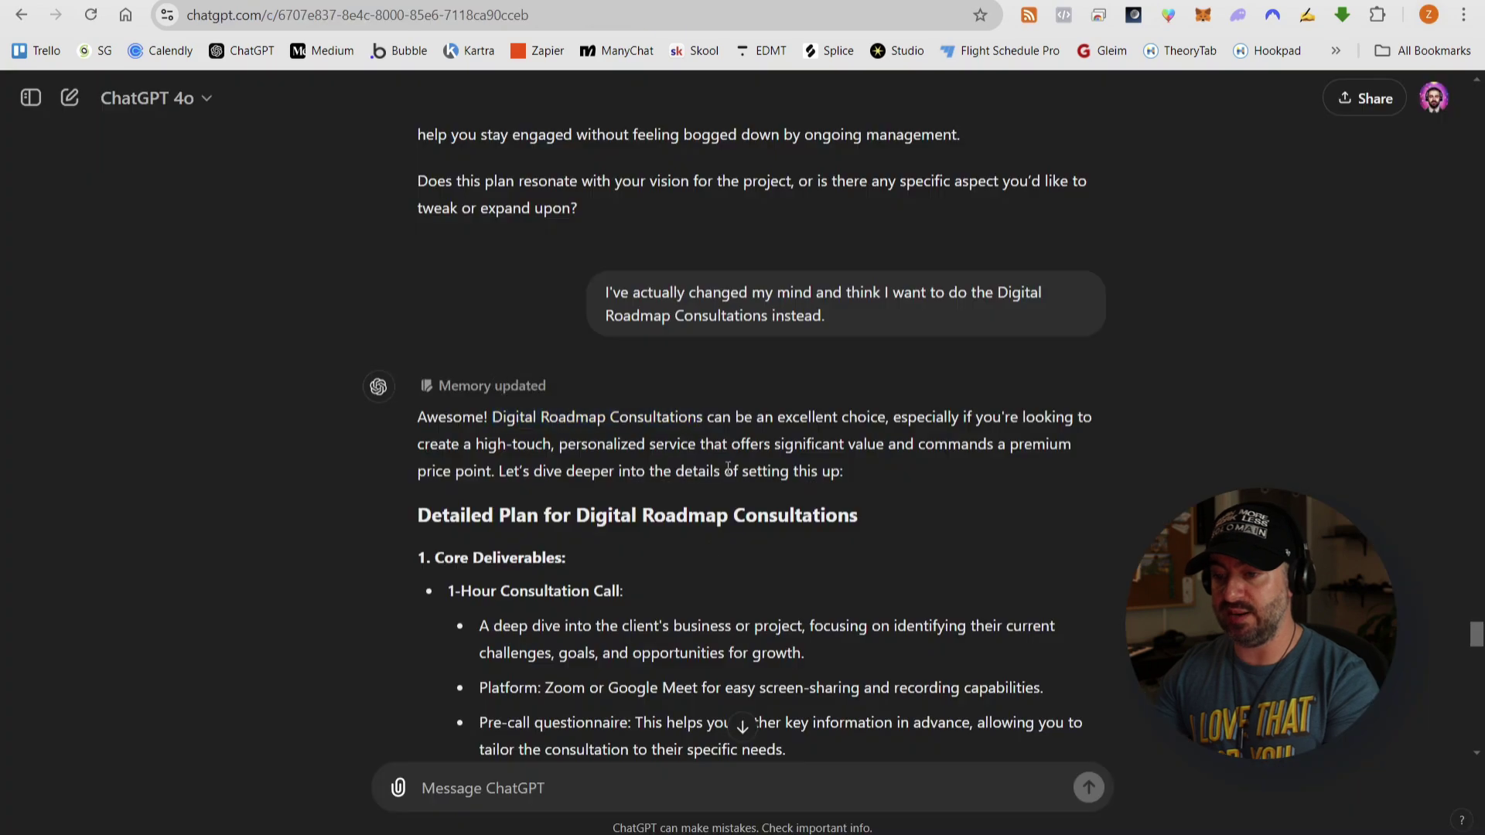
- Title the doc 'Detailed Action Plan for Digital Roadmap Consultations' and copy ChatGPT's whole plan reply
scroll(854, 323, "down", 3)
left_click_drag(418, 321, 854, 324)
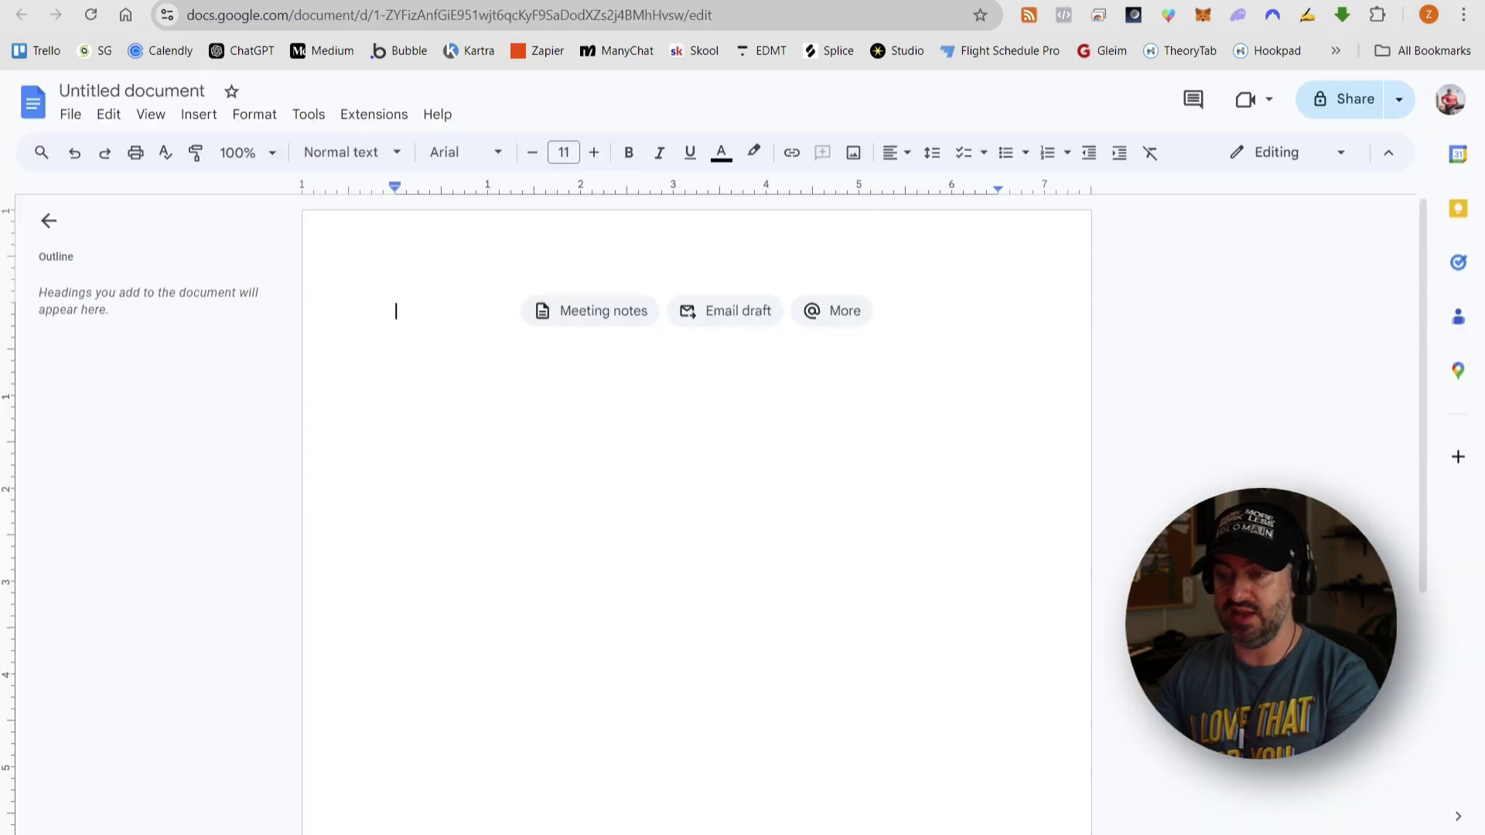
left_click(131, 90)
type("Detailed Plan for Digital Roadmap Consultations")
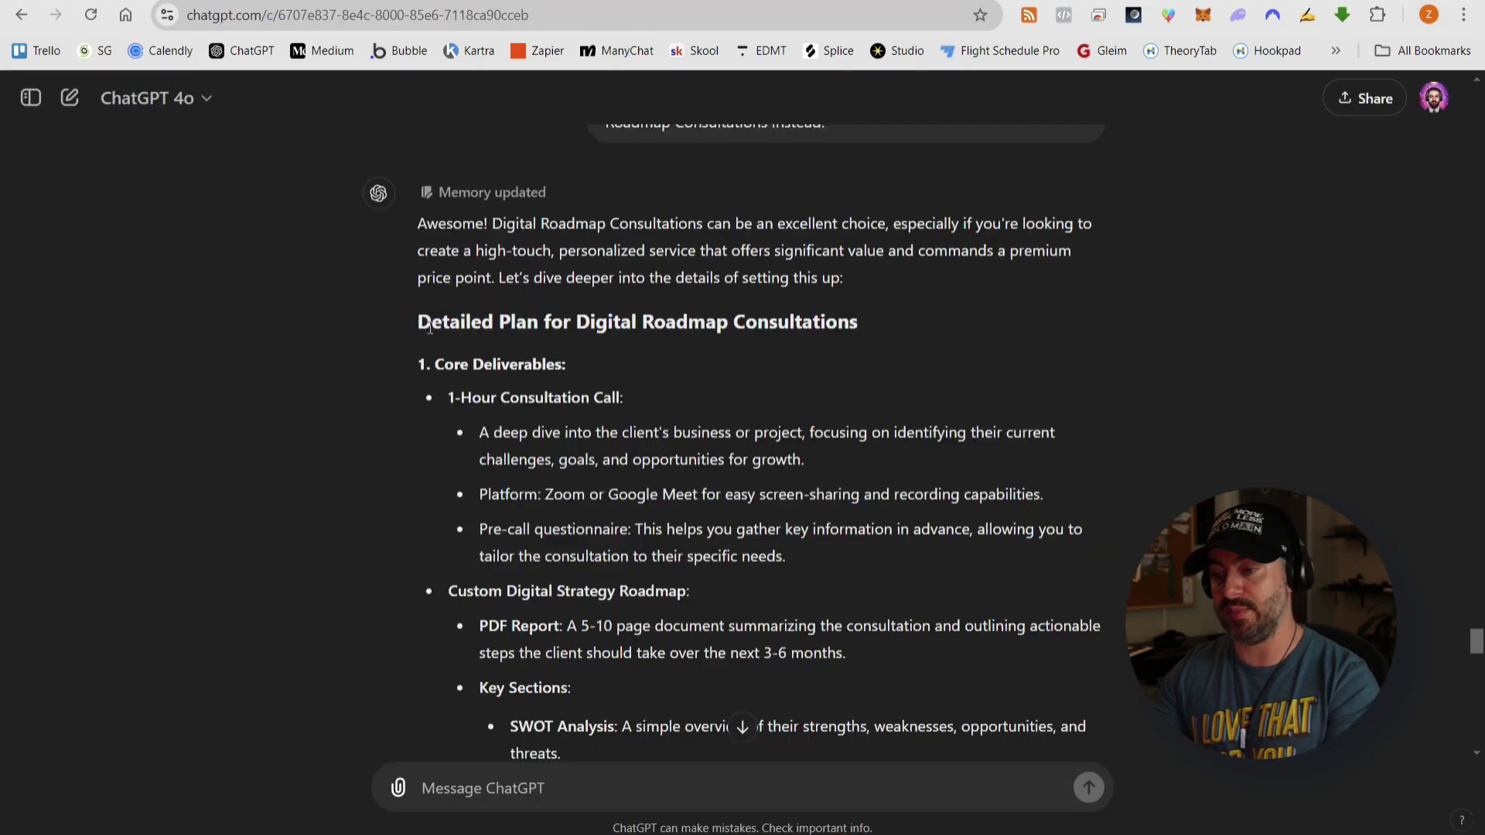
left_click_drag(418, 224, 991, 523)
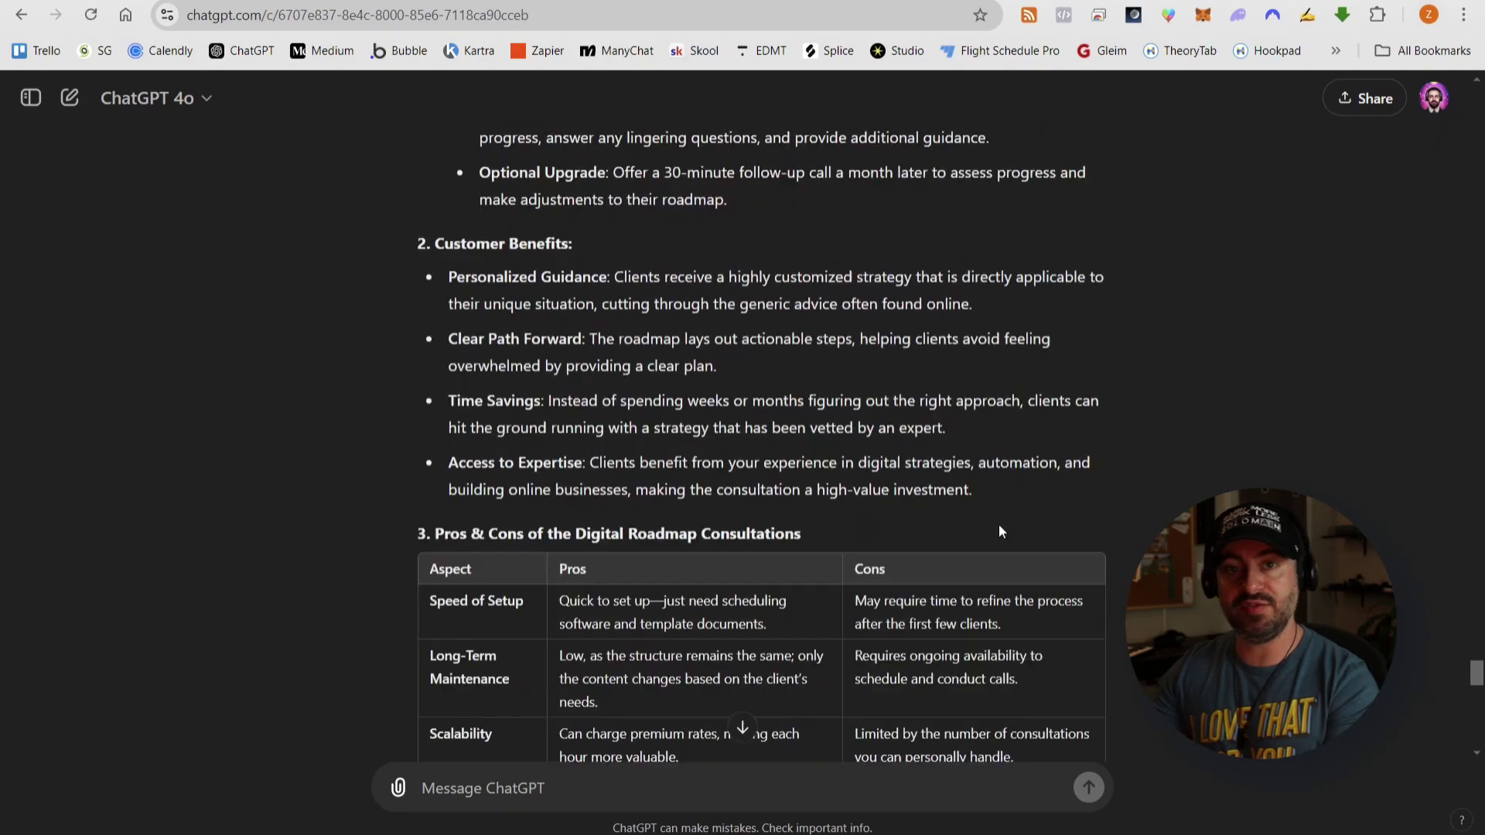
scroll(466, 436, "up", 15)
scroll(467, 436, "down", 20)
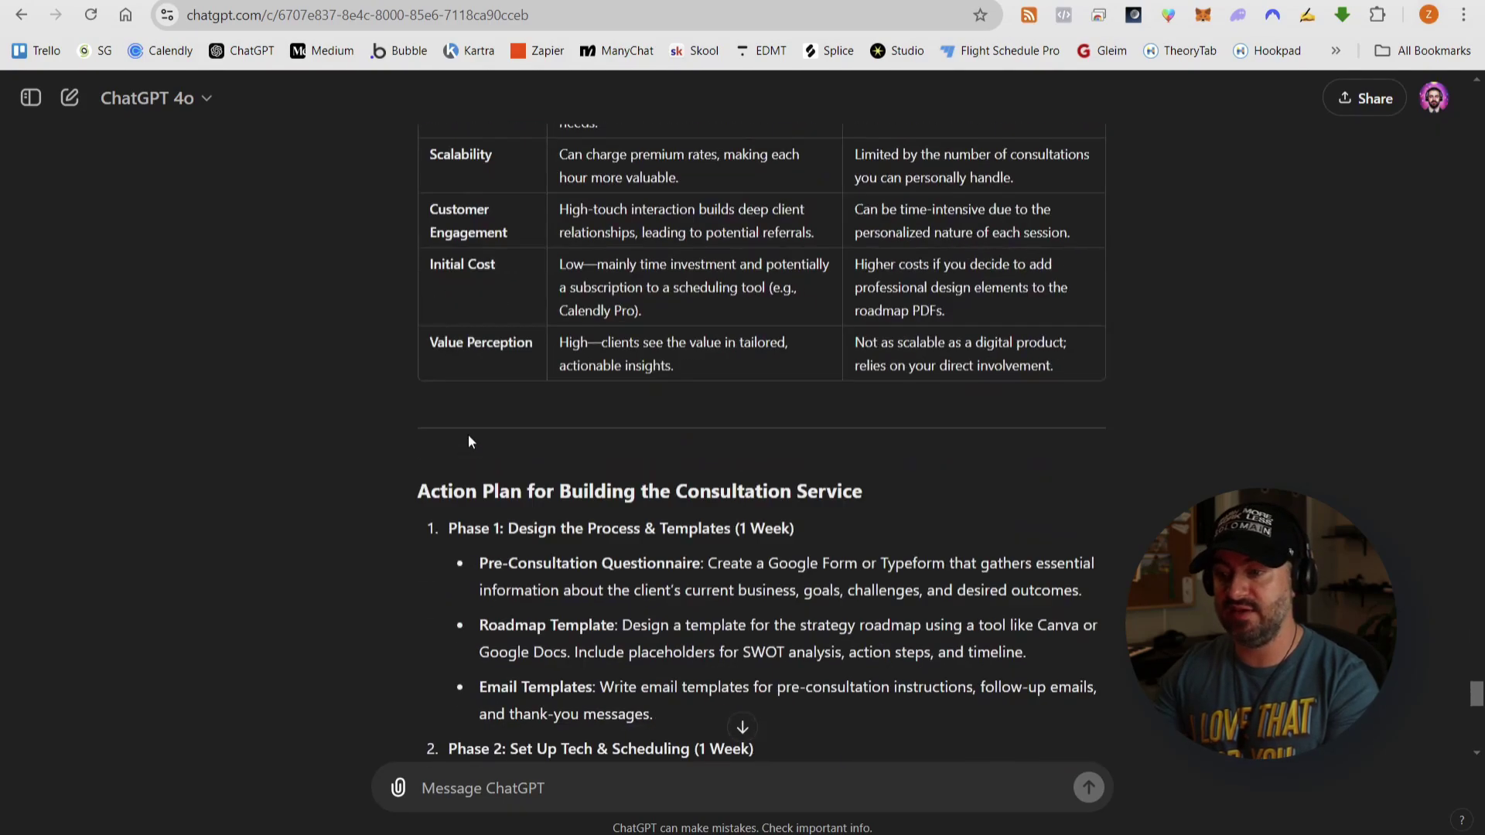
scroll(467, 437, "up", 20)
scroll(466, 436, "down", 3)
left_click_drag(435, 358, 901, 570)
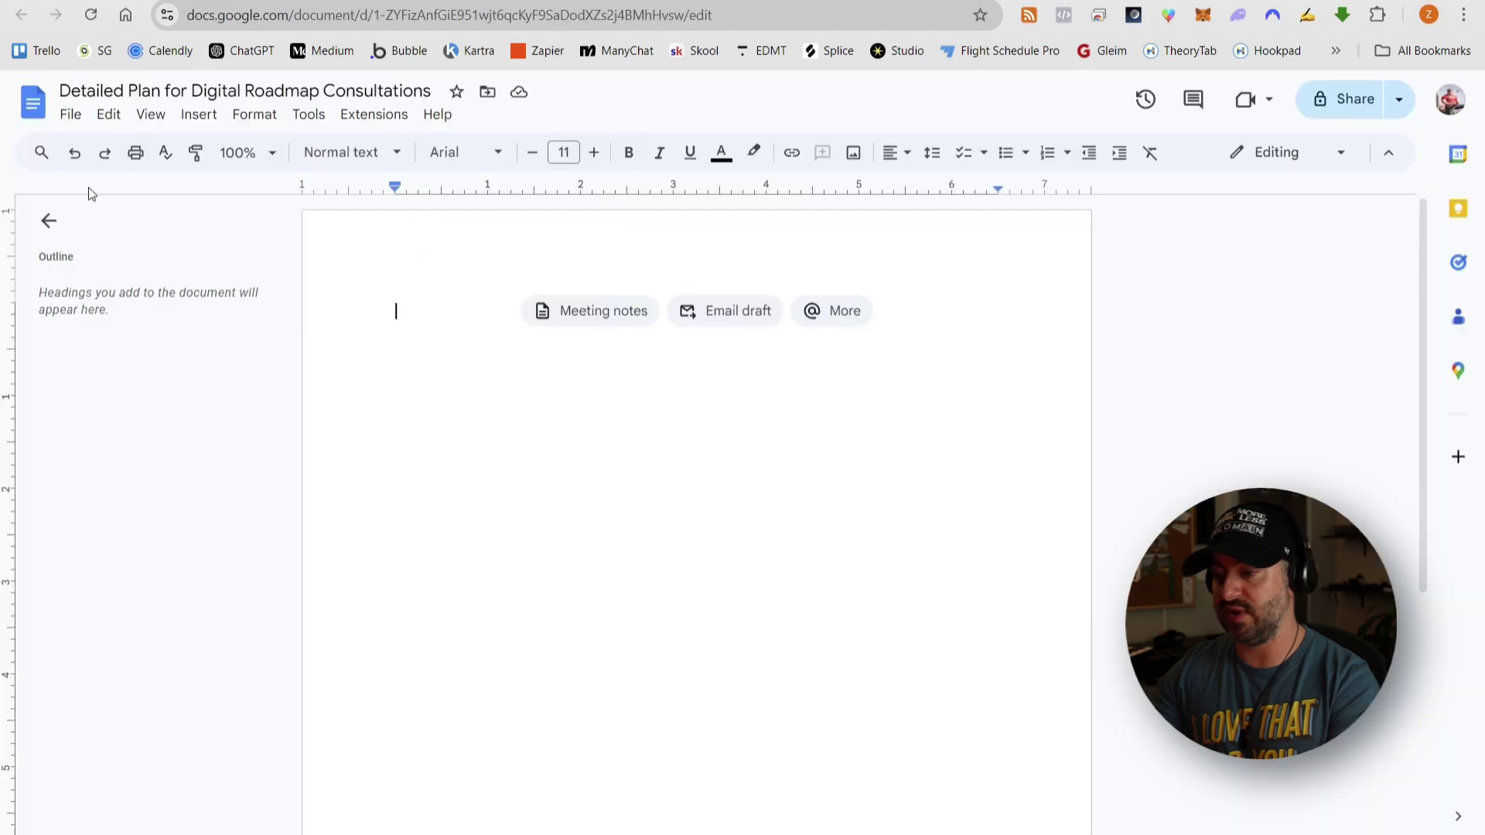
type("Action")
key("Return")
- Paste the plan into the document and add blank lines between its phases
key("ctrl+v")
scroll(743, 318, "down", 6)
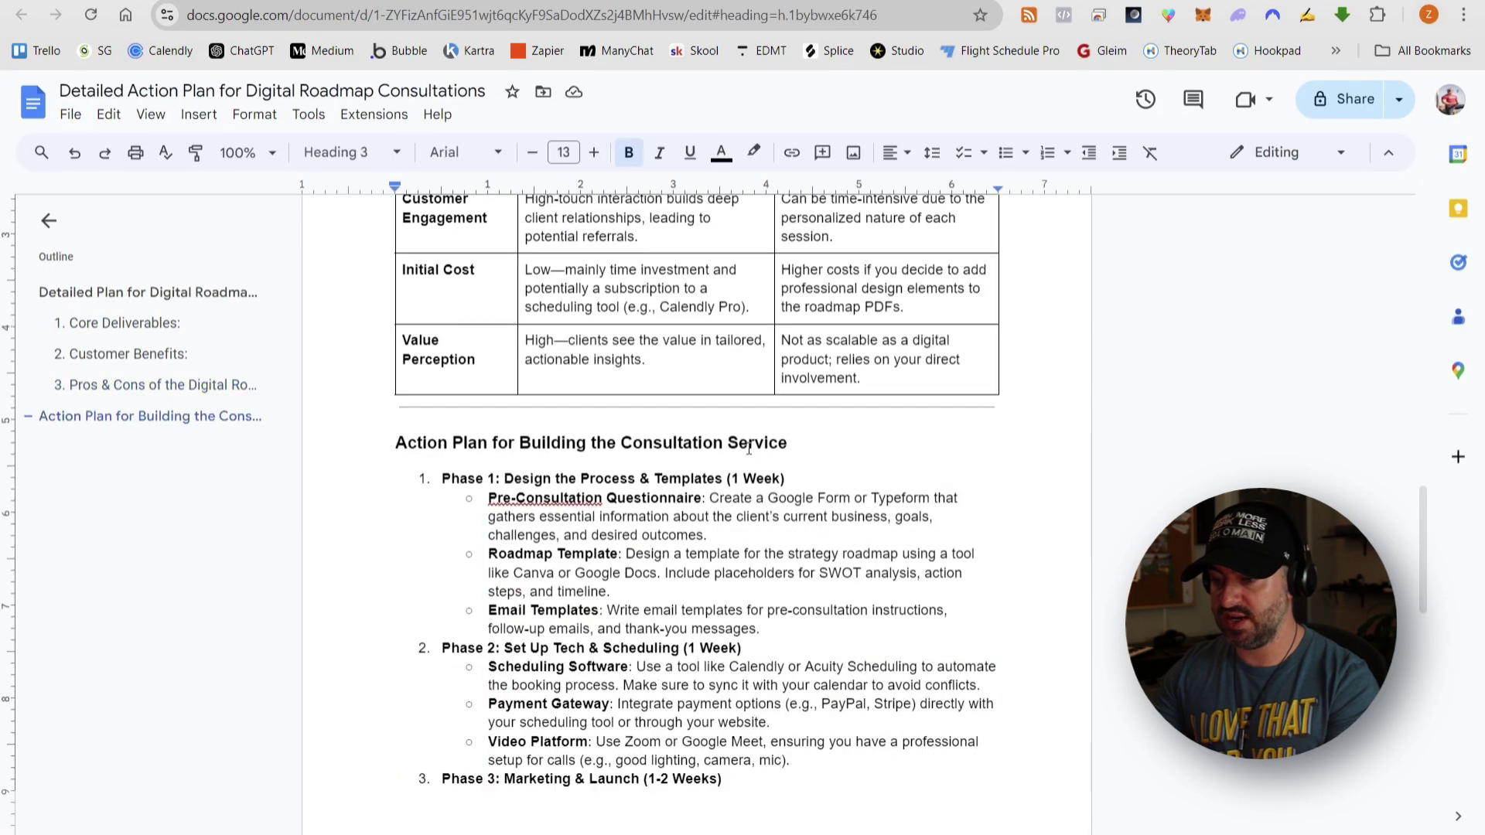
left_click(773, 485)
key("Return")
key("Return")
key("Return")
scroll(819, 531, "down", 1)
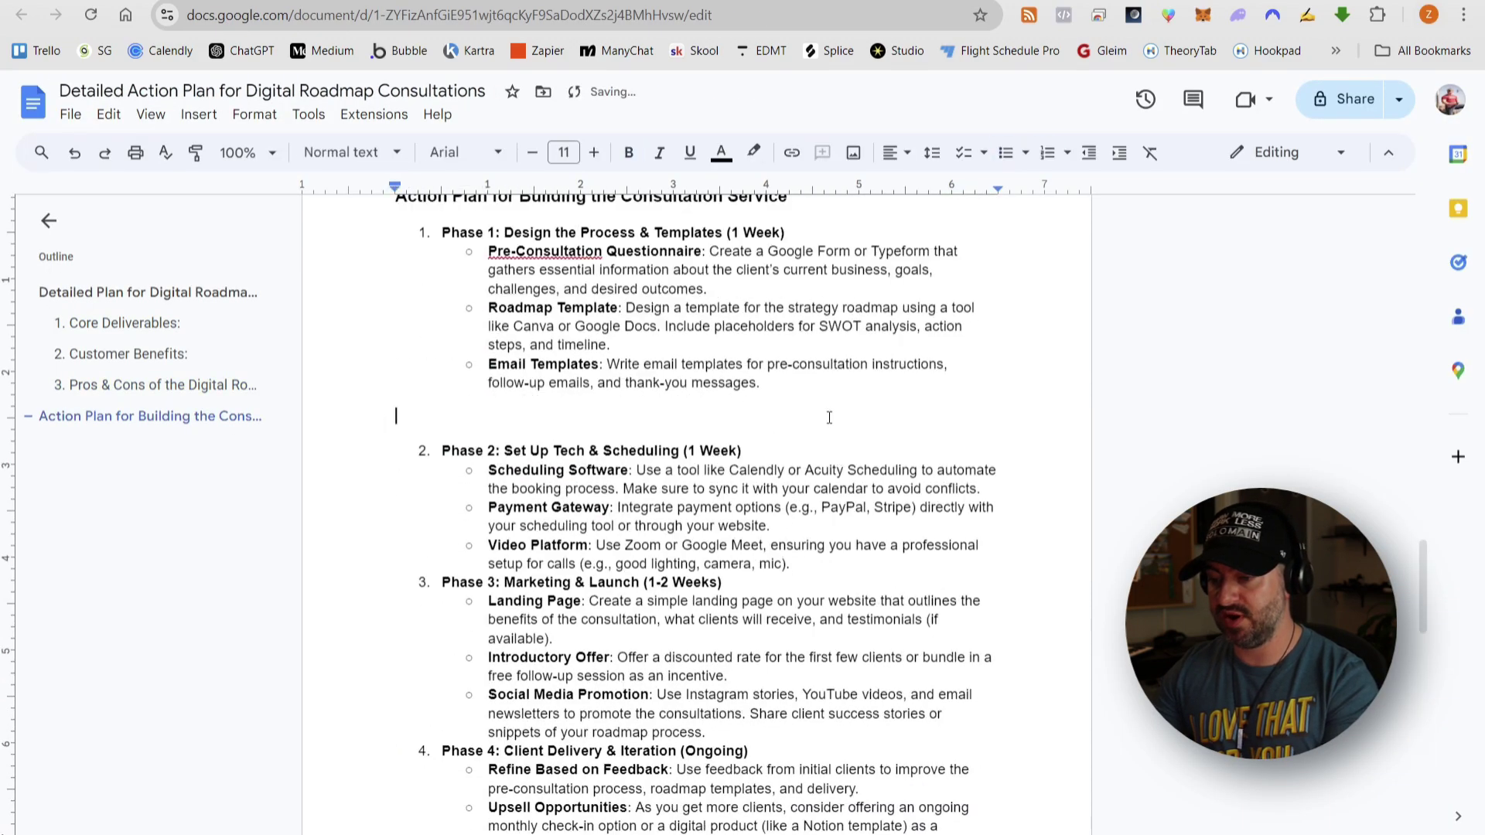
left_click(816, 595)
key("Return")
key("Return")
key("Return")
scroll(774, 572, "down", 2)
left_click(753, 584)
key("Return")
key("Return")
key("Return")
scroll(773, 473, "up", 10)
scroll(772, 473, "down", 8)
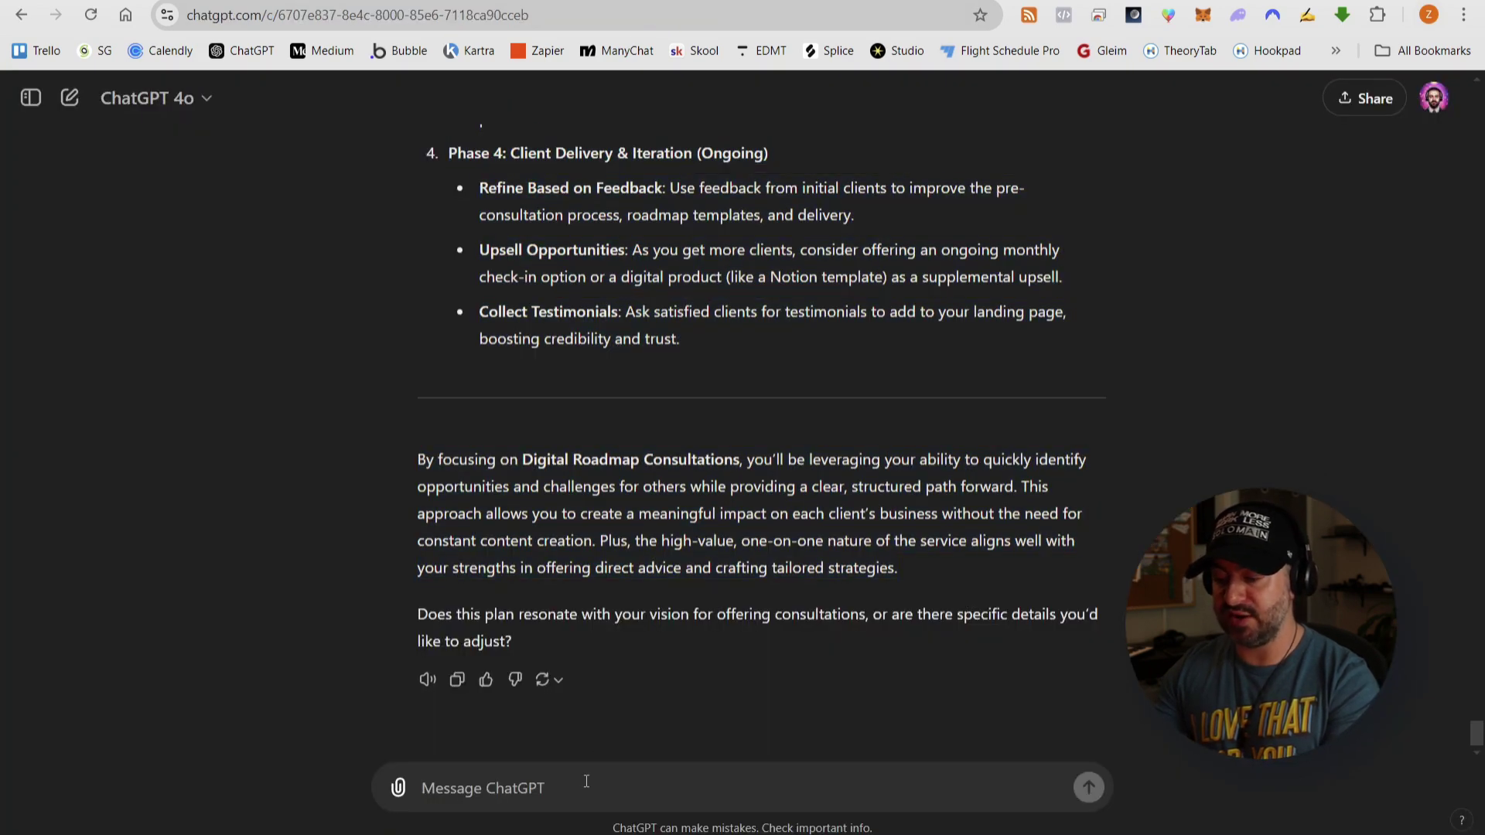
- Ask for a pre-consultation questionnaire, pasting the plan's purpose sentence about business, goals, challenges and outcomes
type("This plan is great, thanks! Let's get started with")
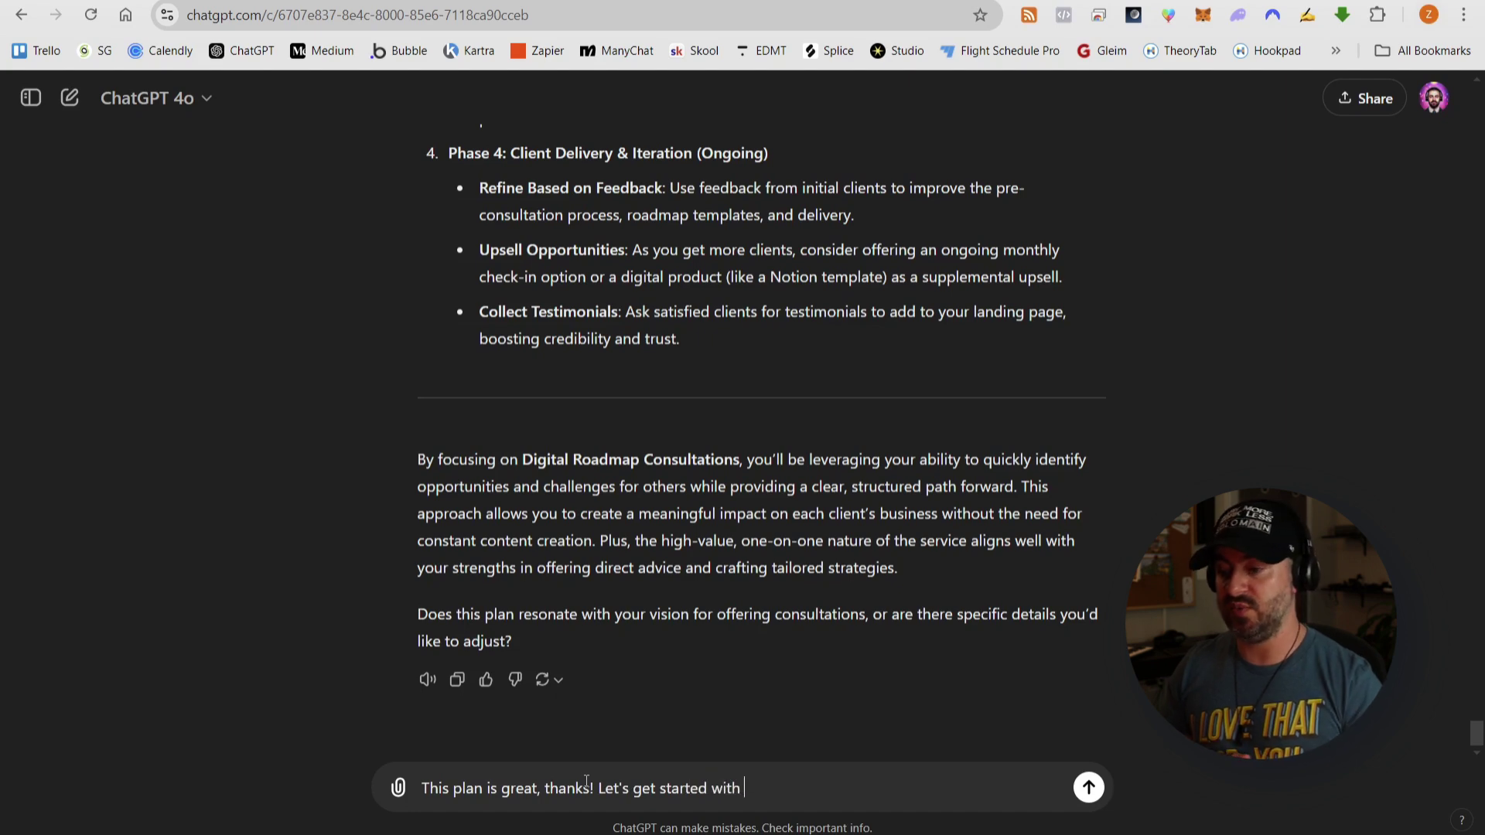
scroll(949, 456, "up", 12)
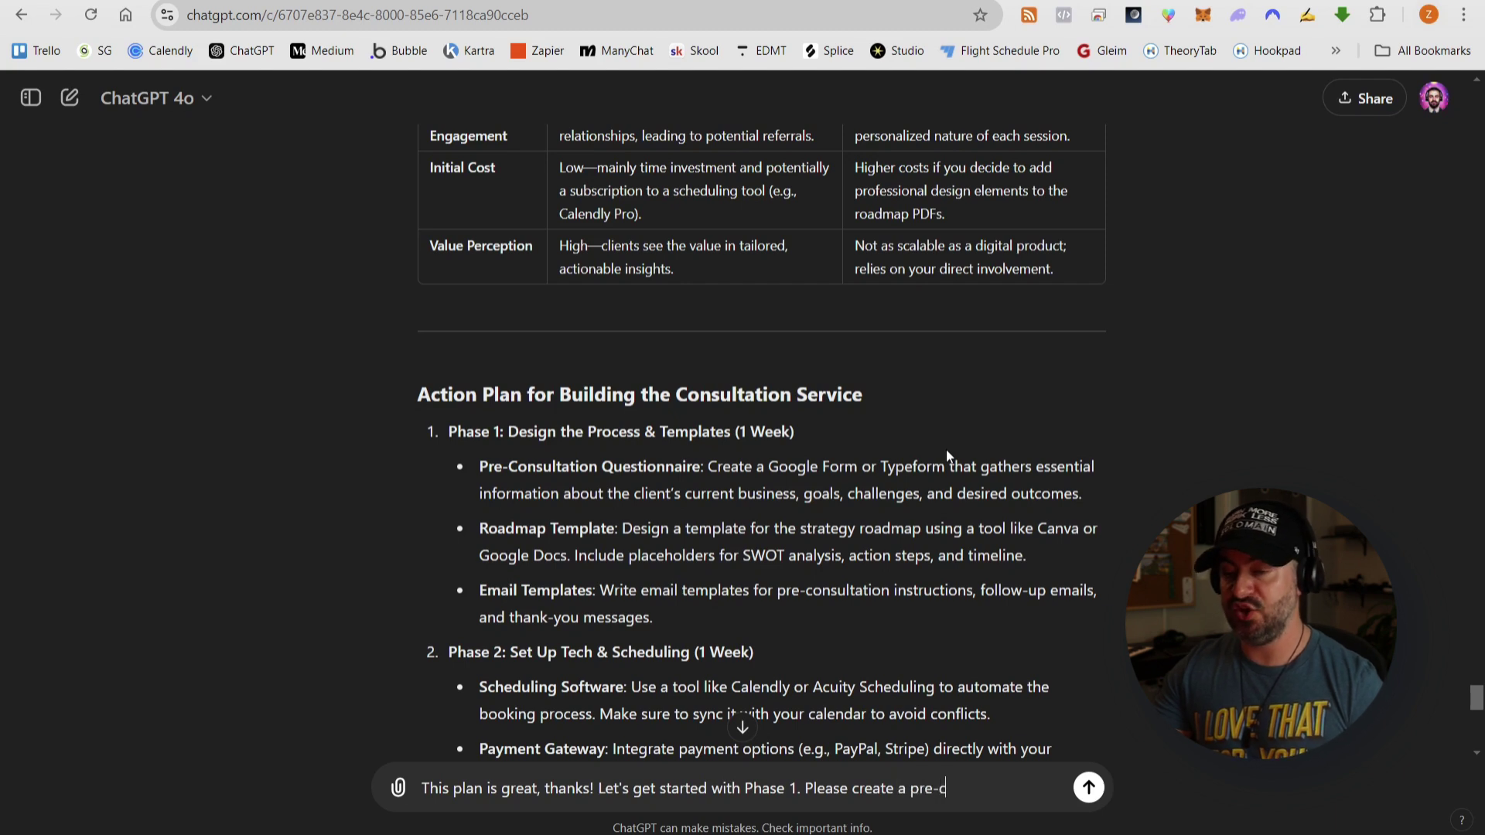
type("sultation")
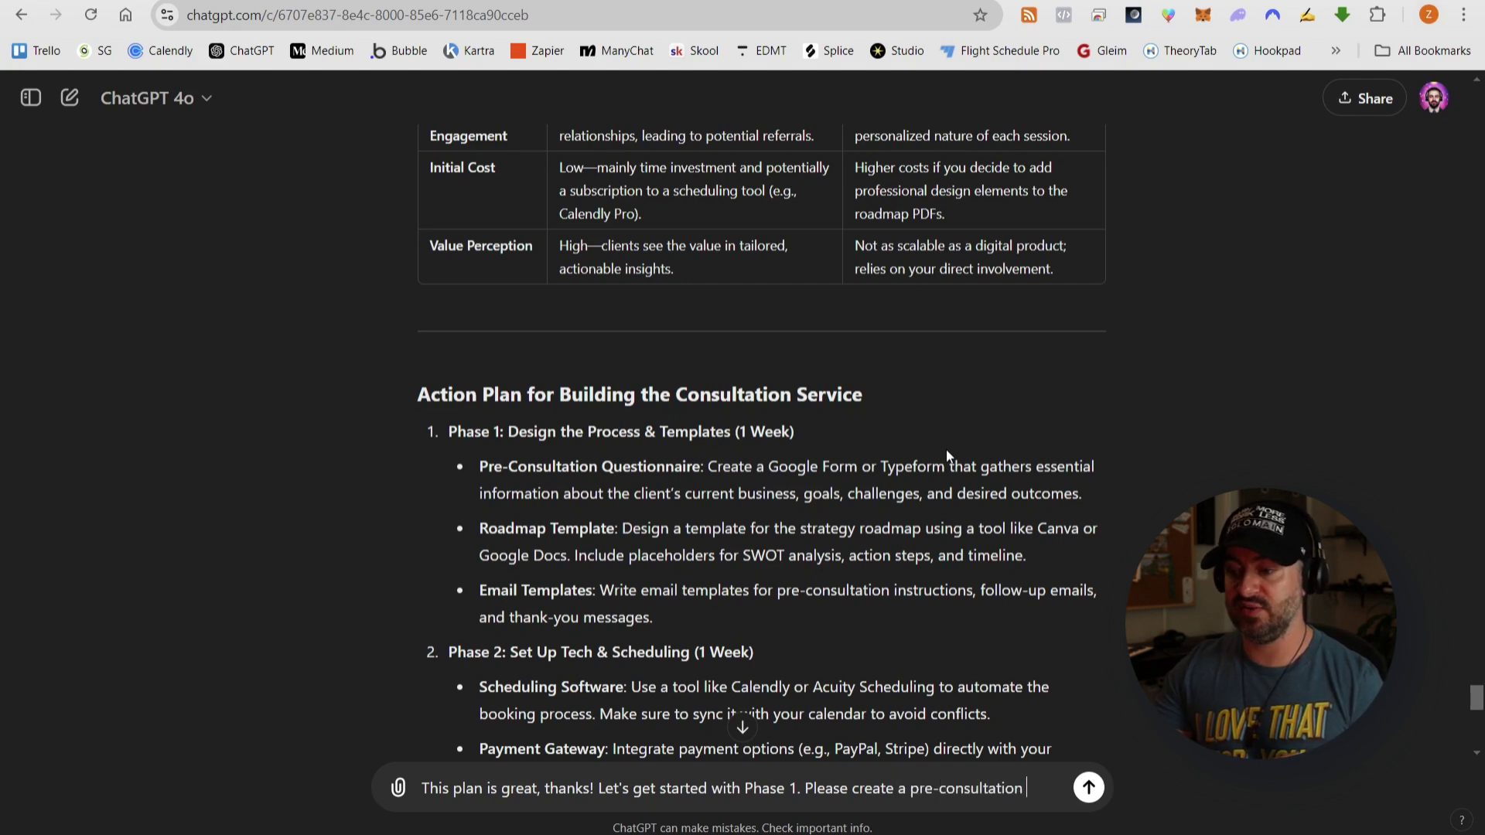
type(" questi")
type("onna")
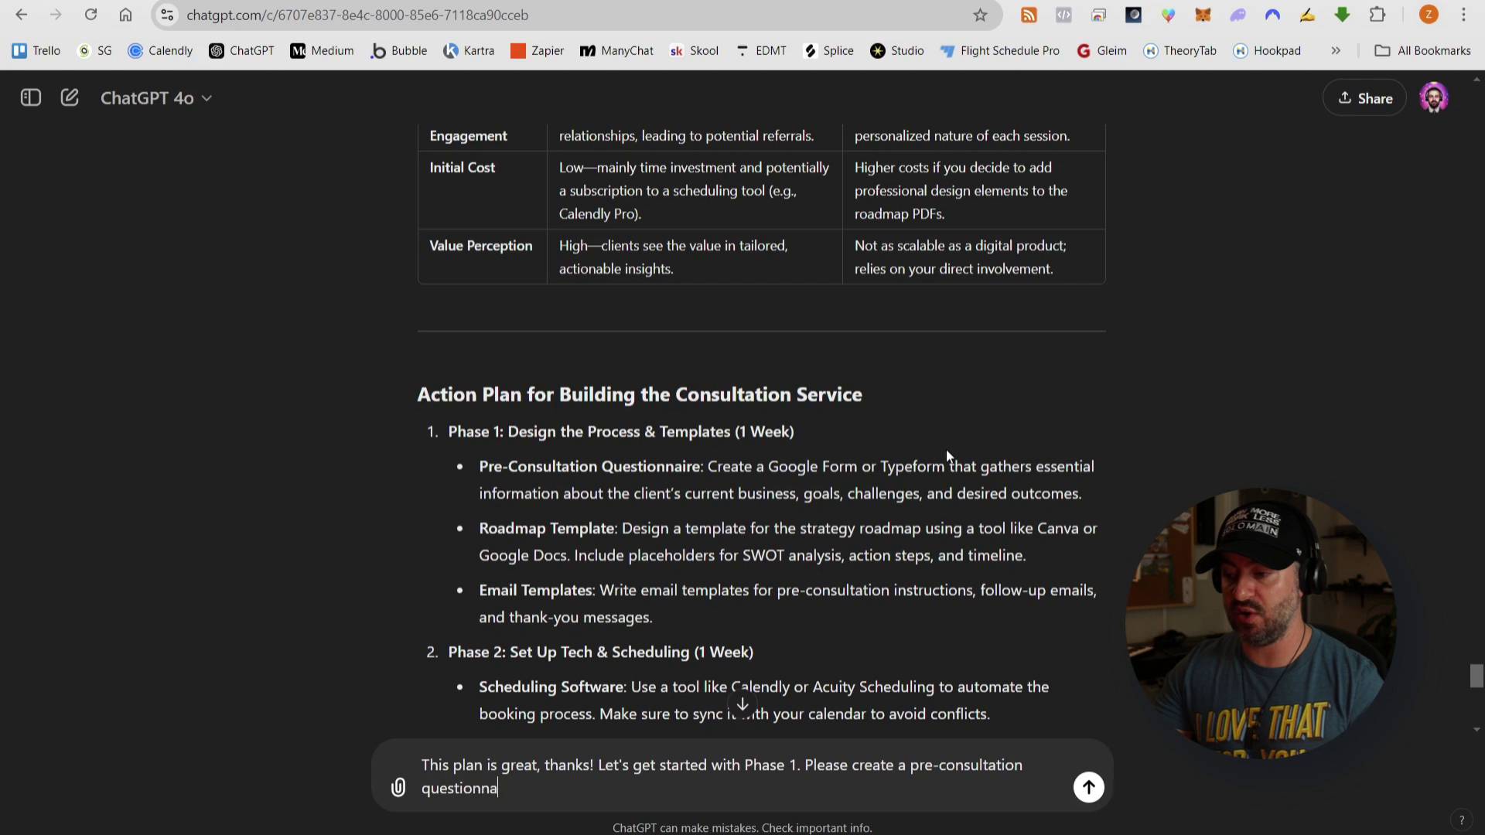
type("ire to")
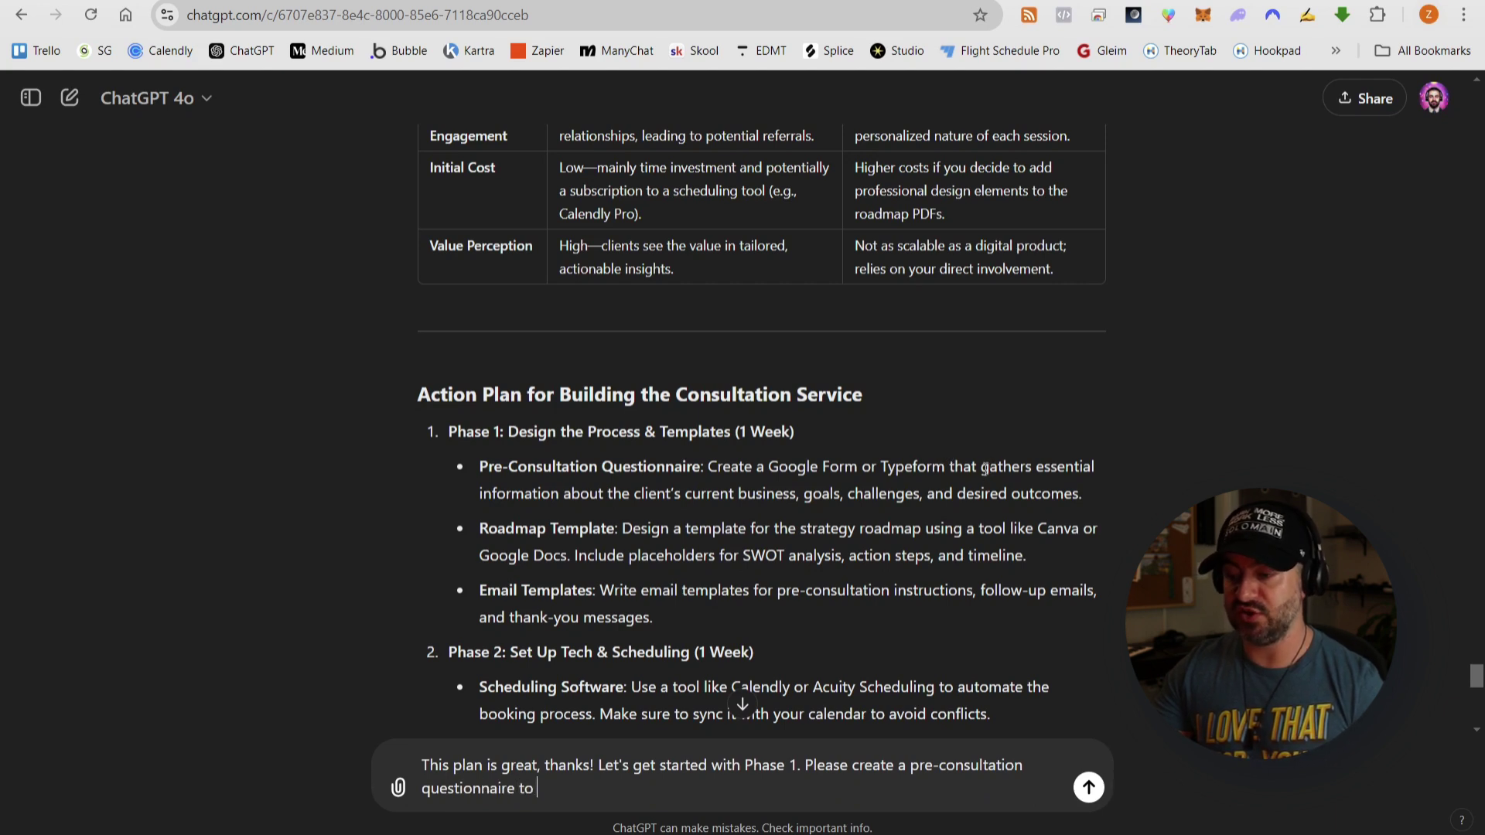
left_click_drag(981, 467, 1083, 501)
key("ctrl+c")
left_click(590, 788)
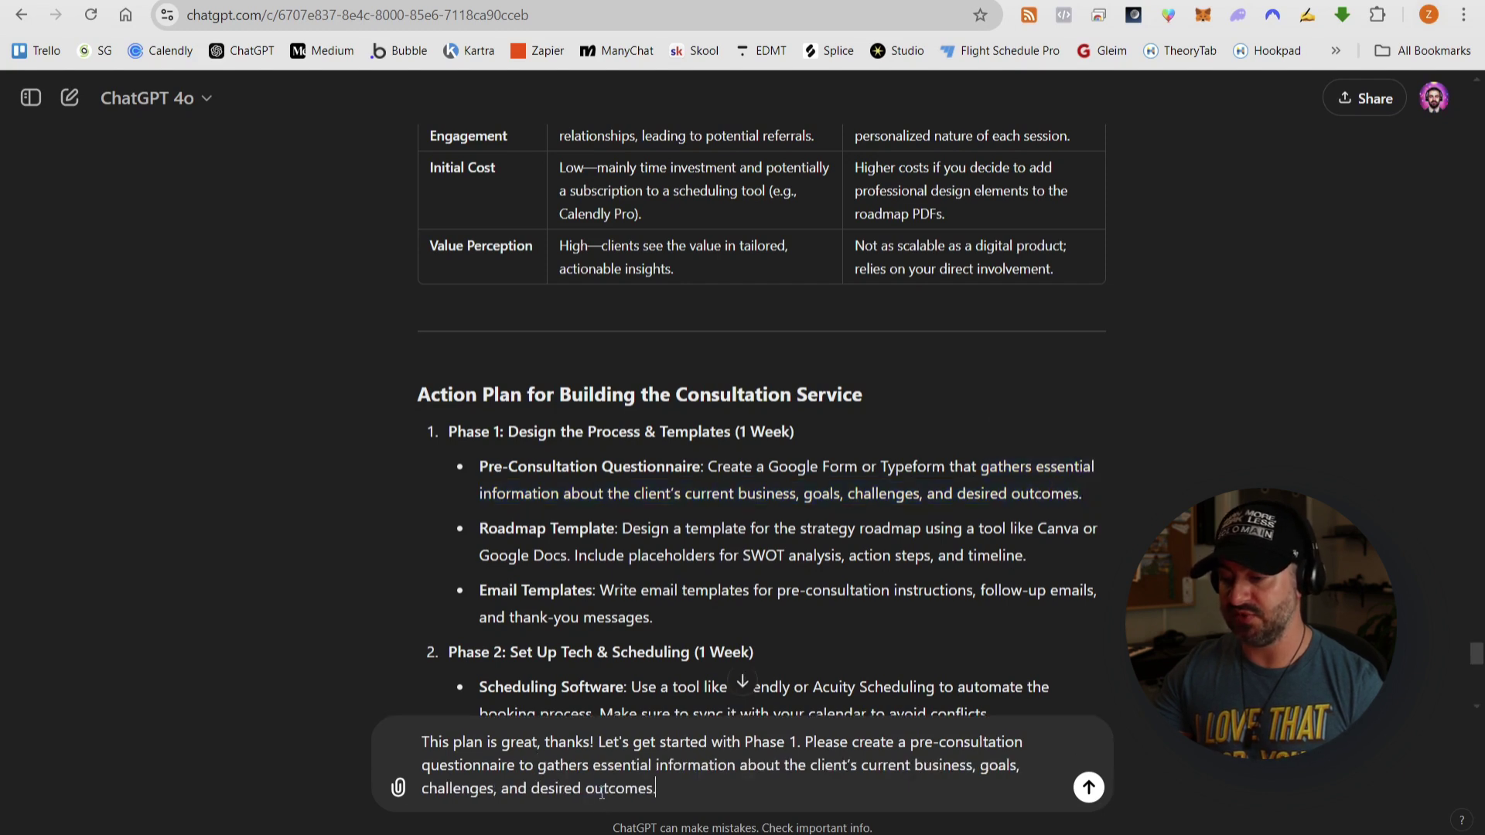
key("ctrl+v")
key("BackSpace")
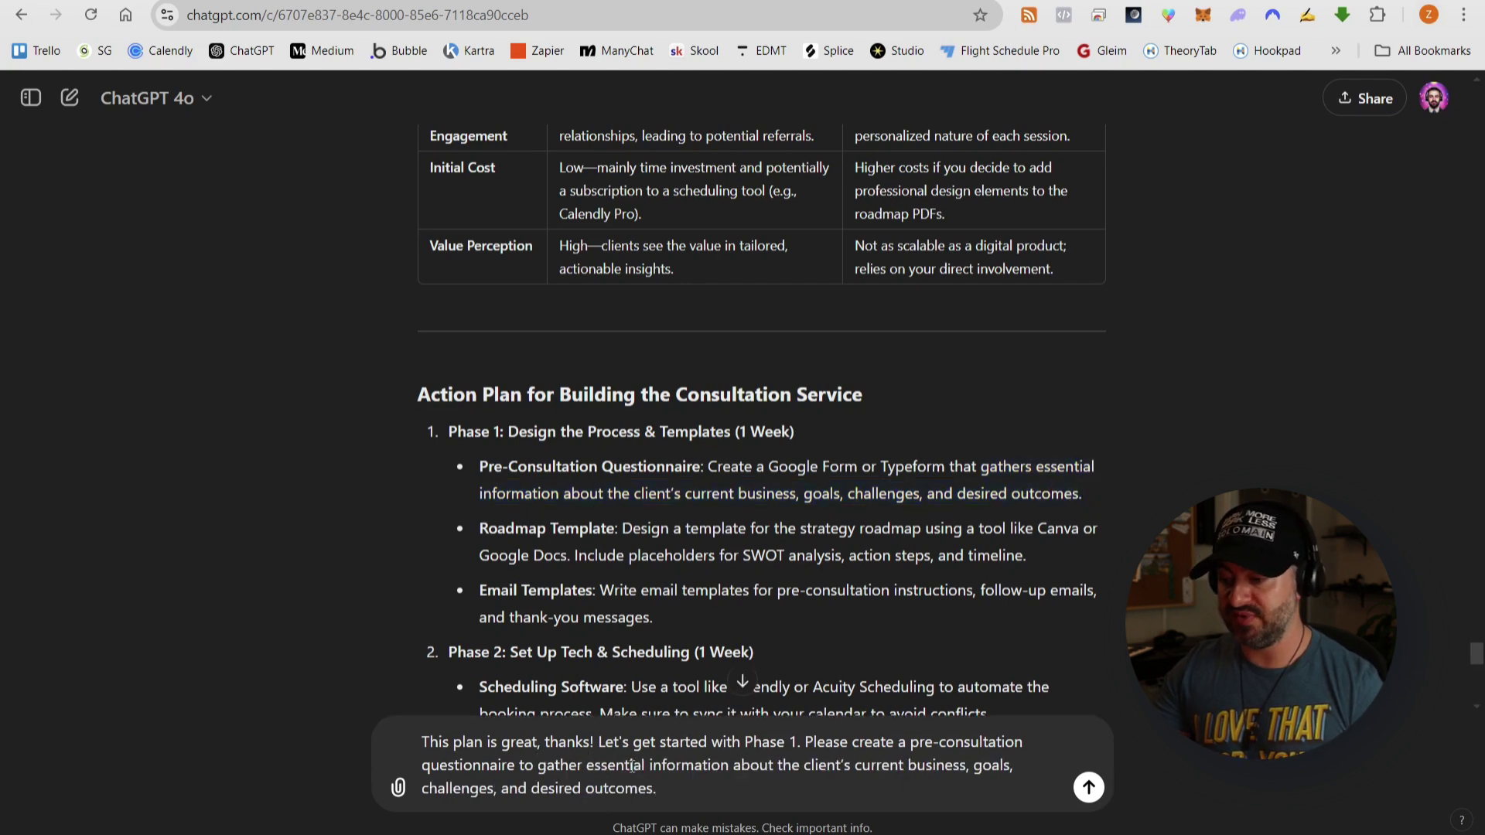
key("Return")
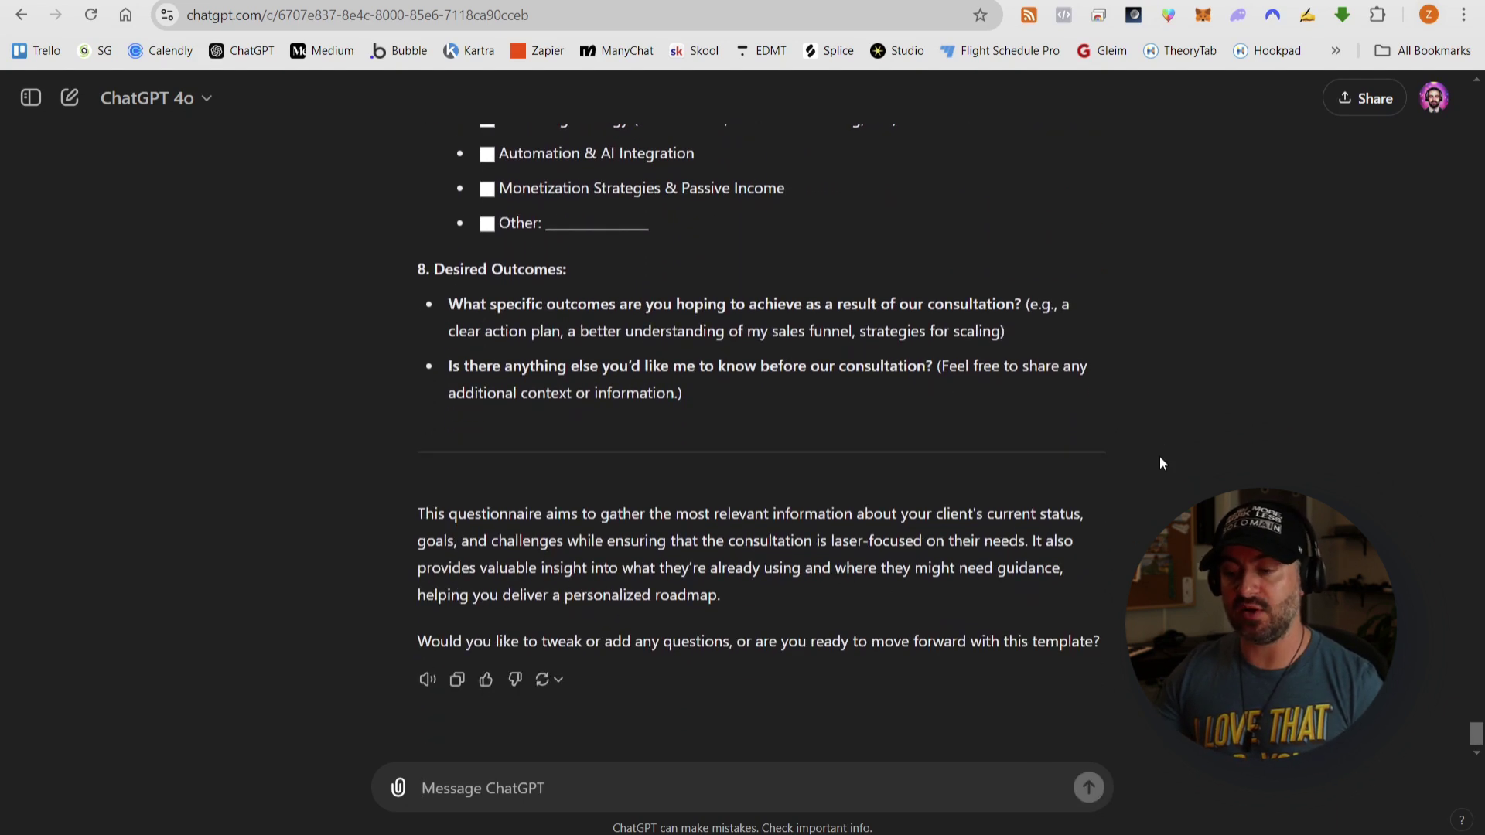
- Select the Pre-Consultation Questionnaire reply from its title downward, discarding an accidental reply quote
scroll(1160, 441, "up", 15)
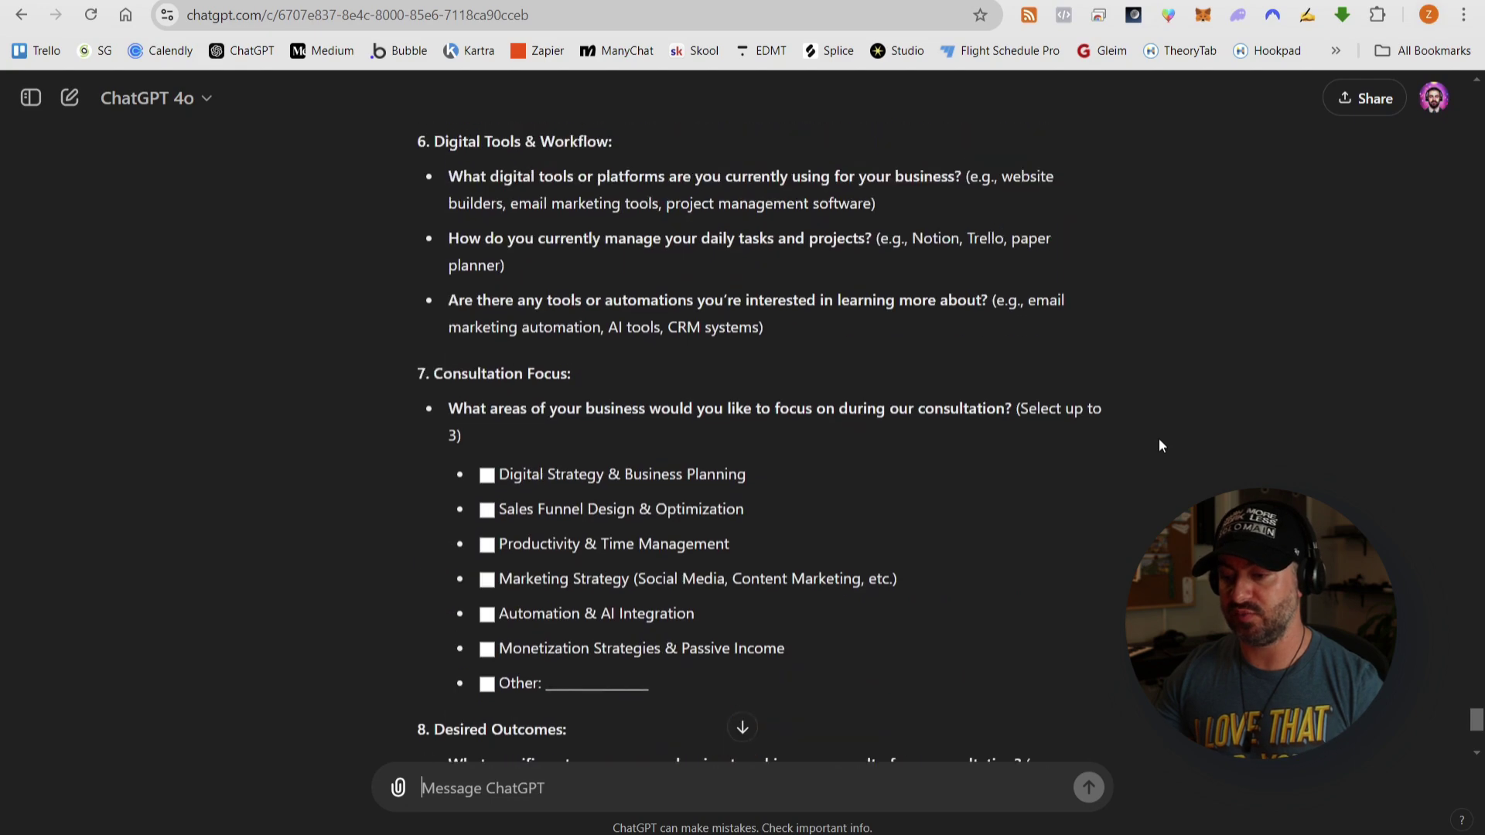
scroll(1159, 436, "up", 4)
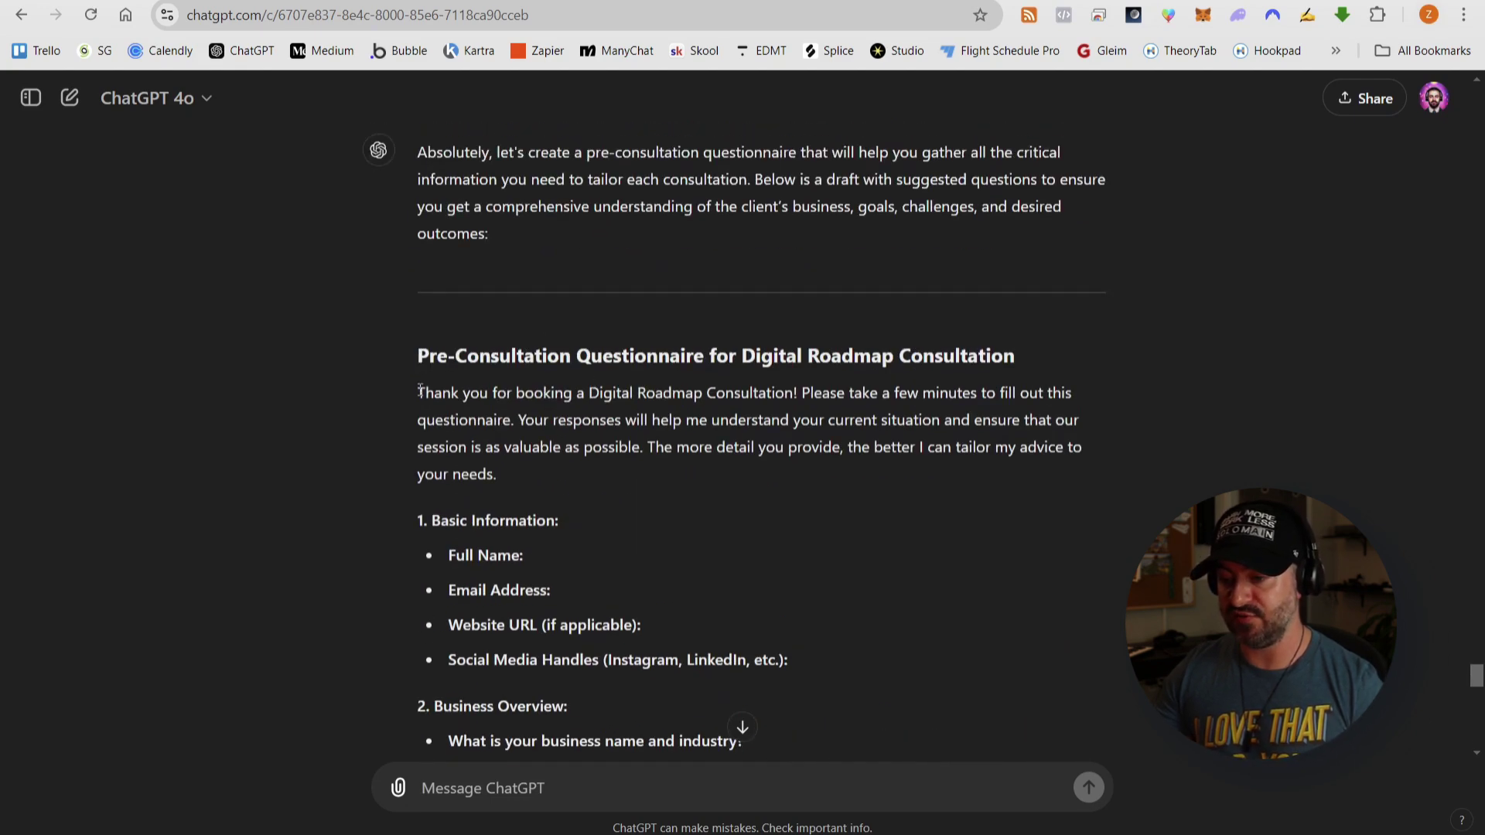
left_click_drag(420, 391, 475, 394)
left_click(426, 361)
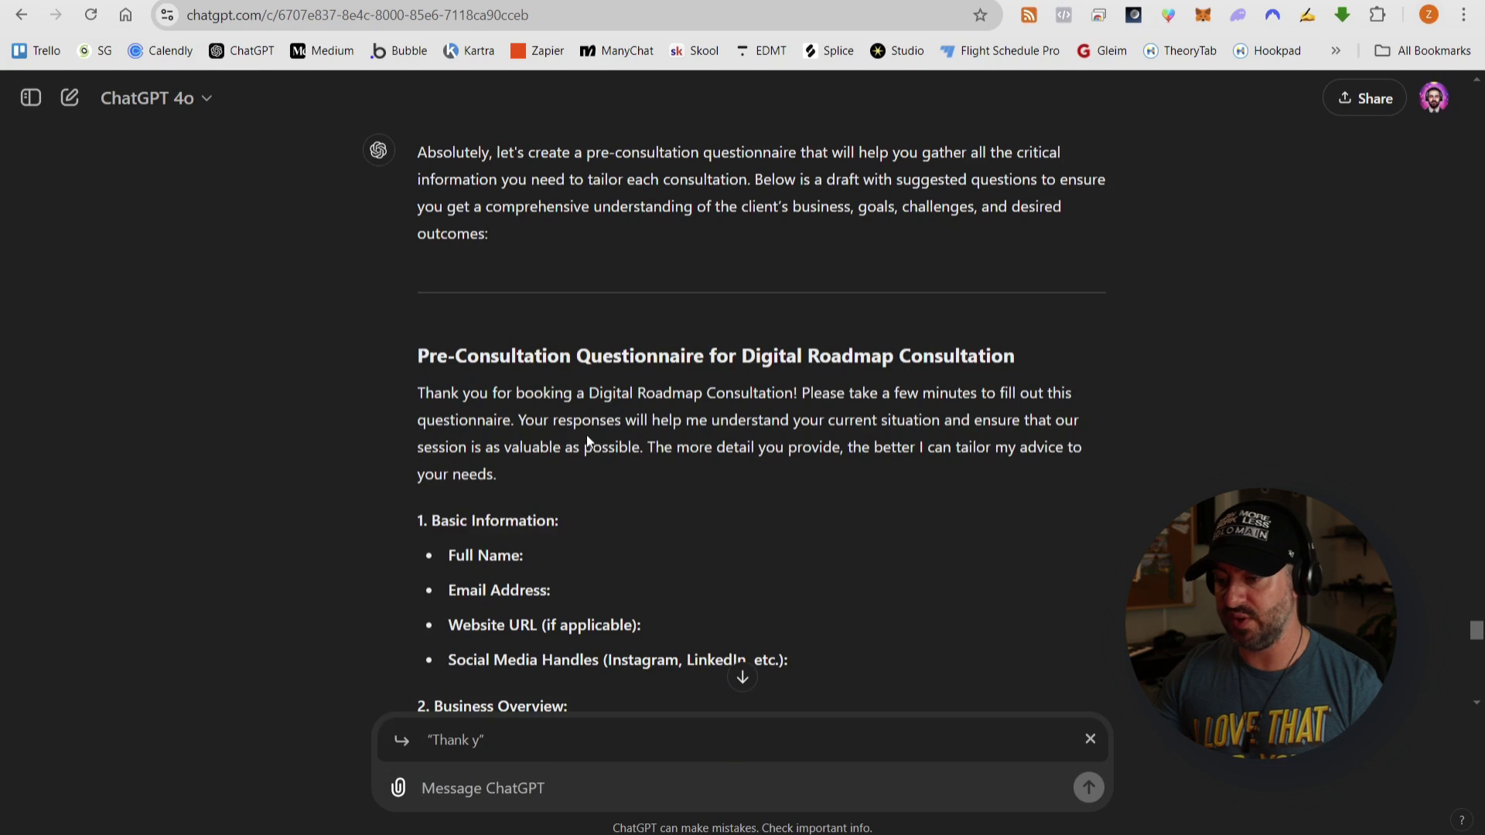
left_click(1090, 741)
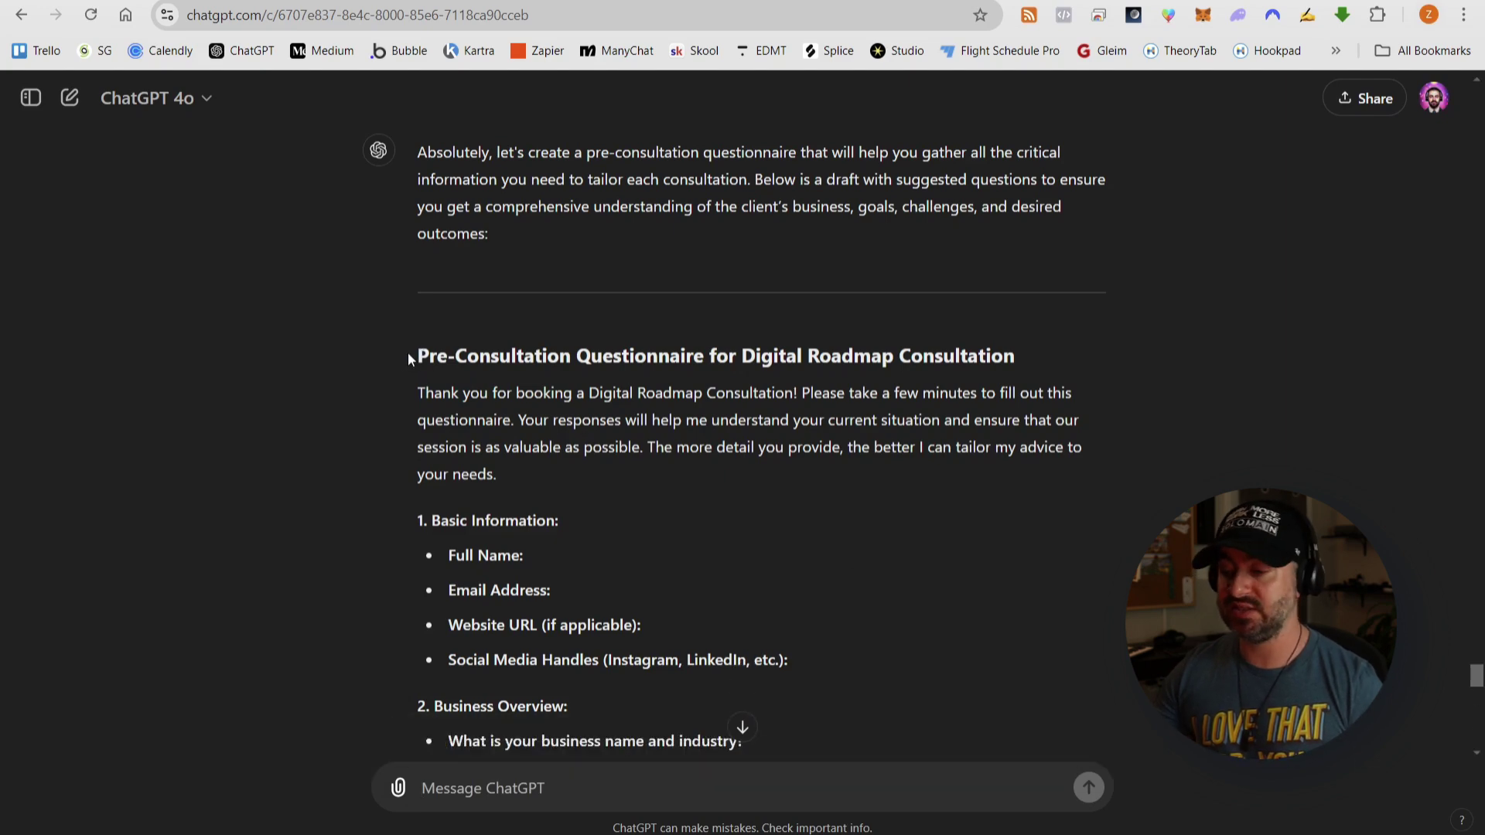
scroll(624, 384, "down", 15)
left_click_drag(458, 361, 714, 331)
- Paste the copied questionnaire into the untitled document in the new folder
scroll(713, 331, "down", 4)
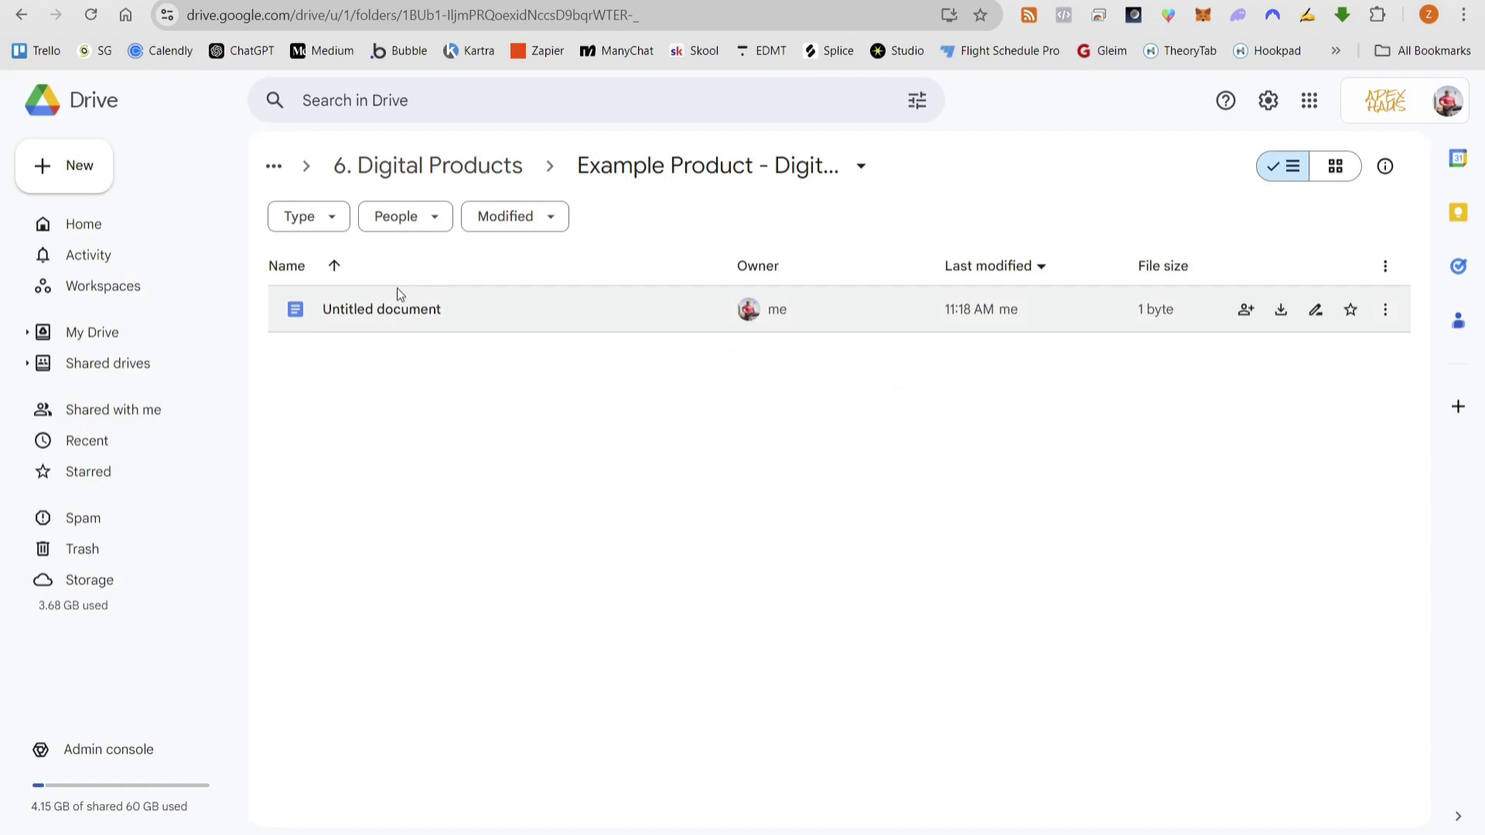
double_click(397, 291)
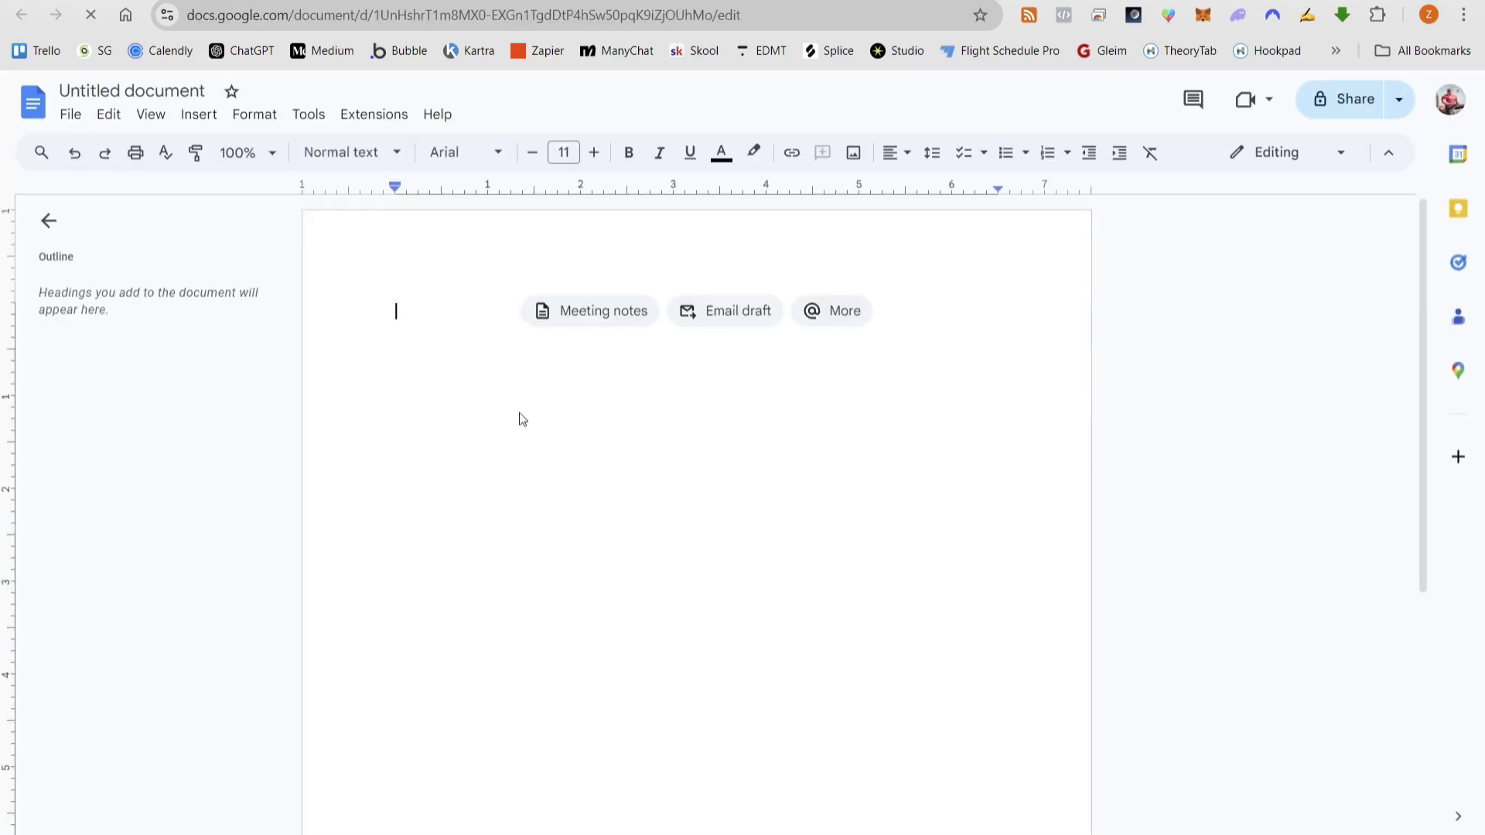
key("ctrl+v")
- Tick off Pre-Consultation Questionnaire in Phase 1 of the action plan
scroll(690, 372, "down", 12)
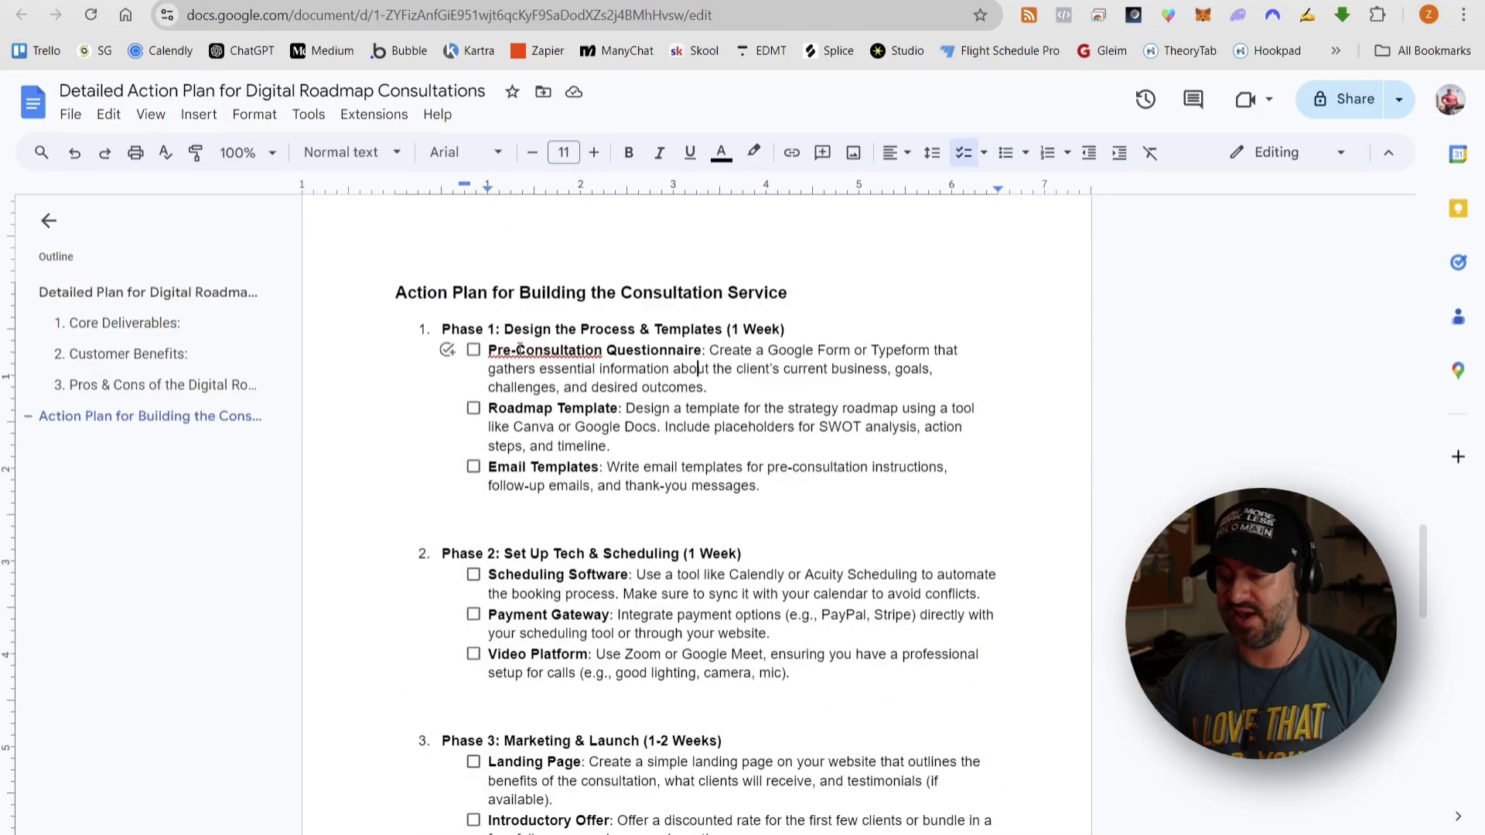
left_click(474, 349)
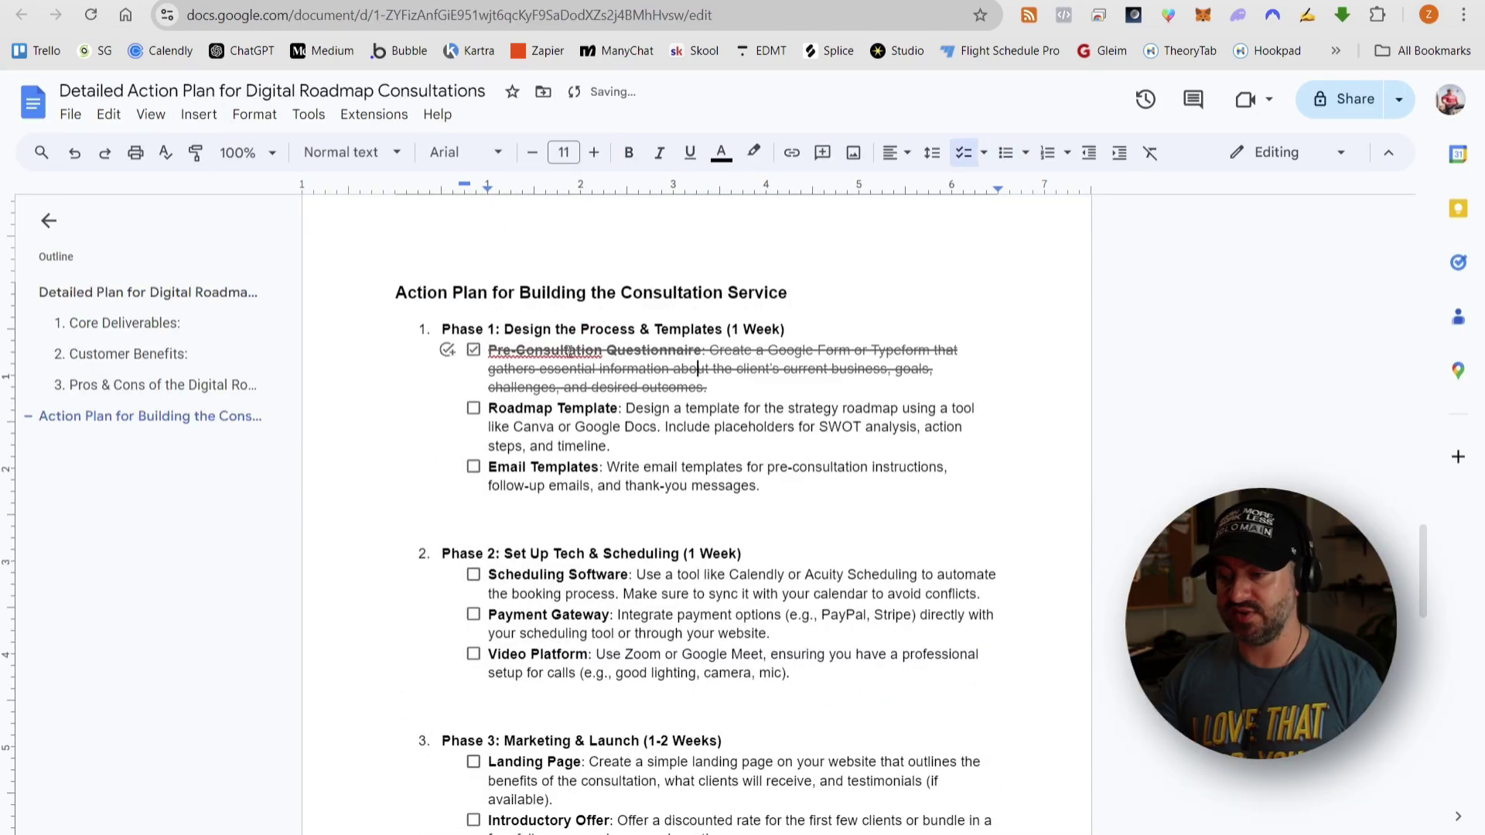
scroll(643, 343, "down", 1)
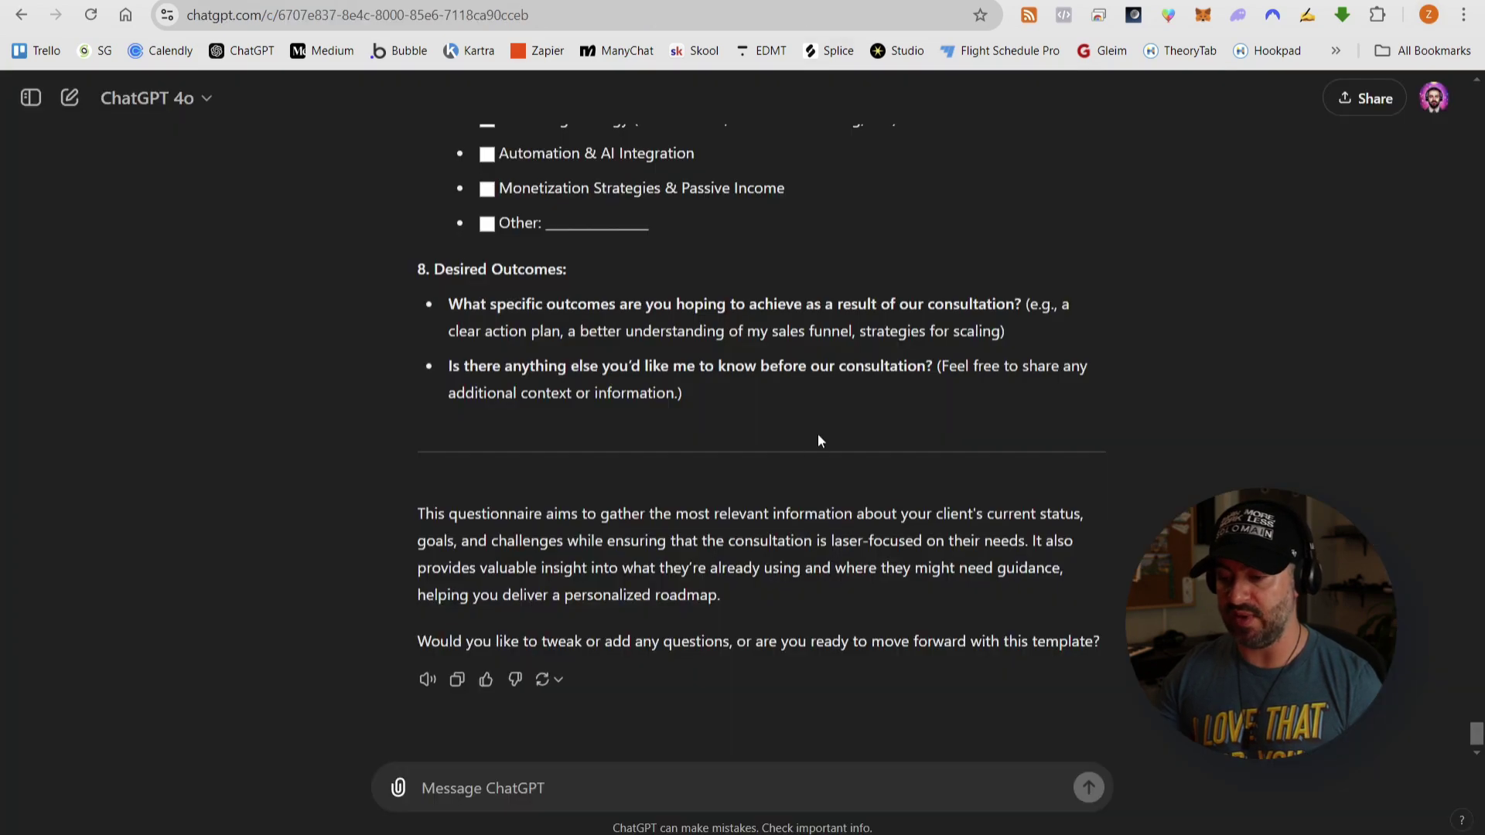
- Ask ChatGPT for a roadmap template, pasting the plan's Roadmap Template description in lowercase
type("I")
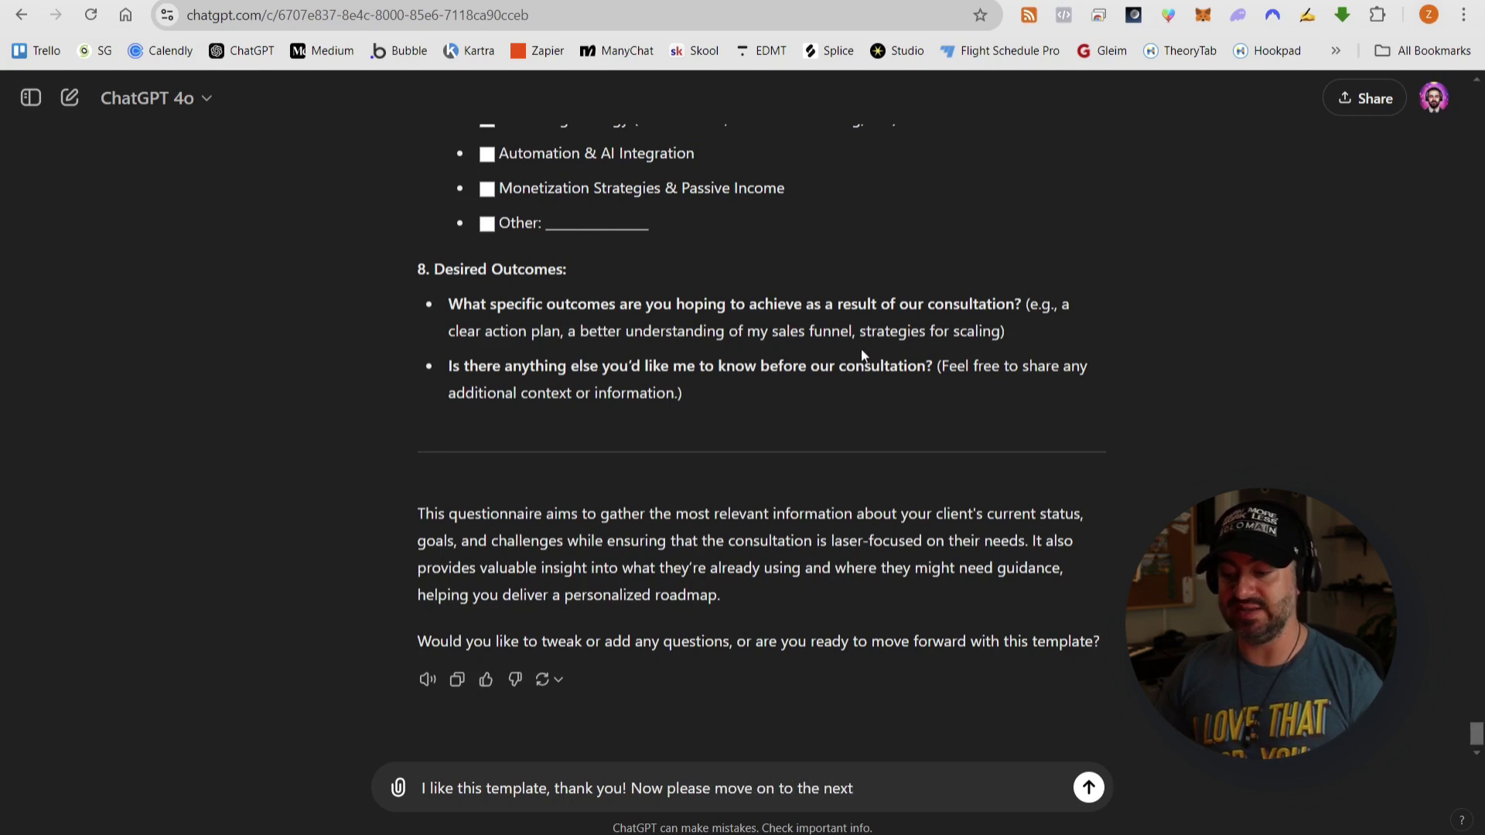
scroll(935, 356, "up", 20)
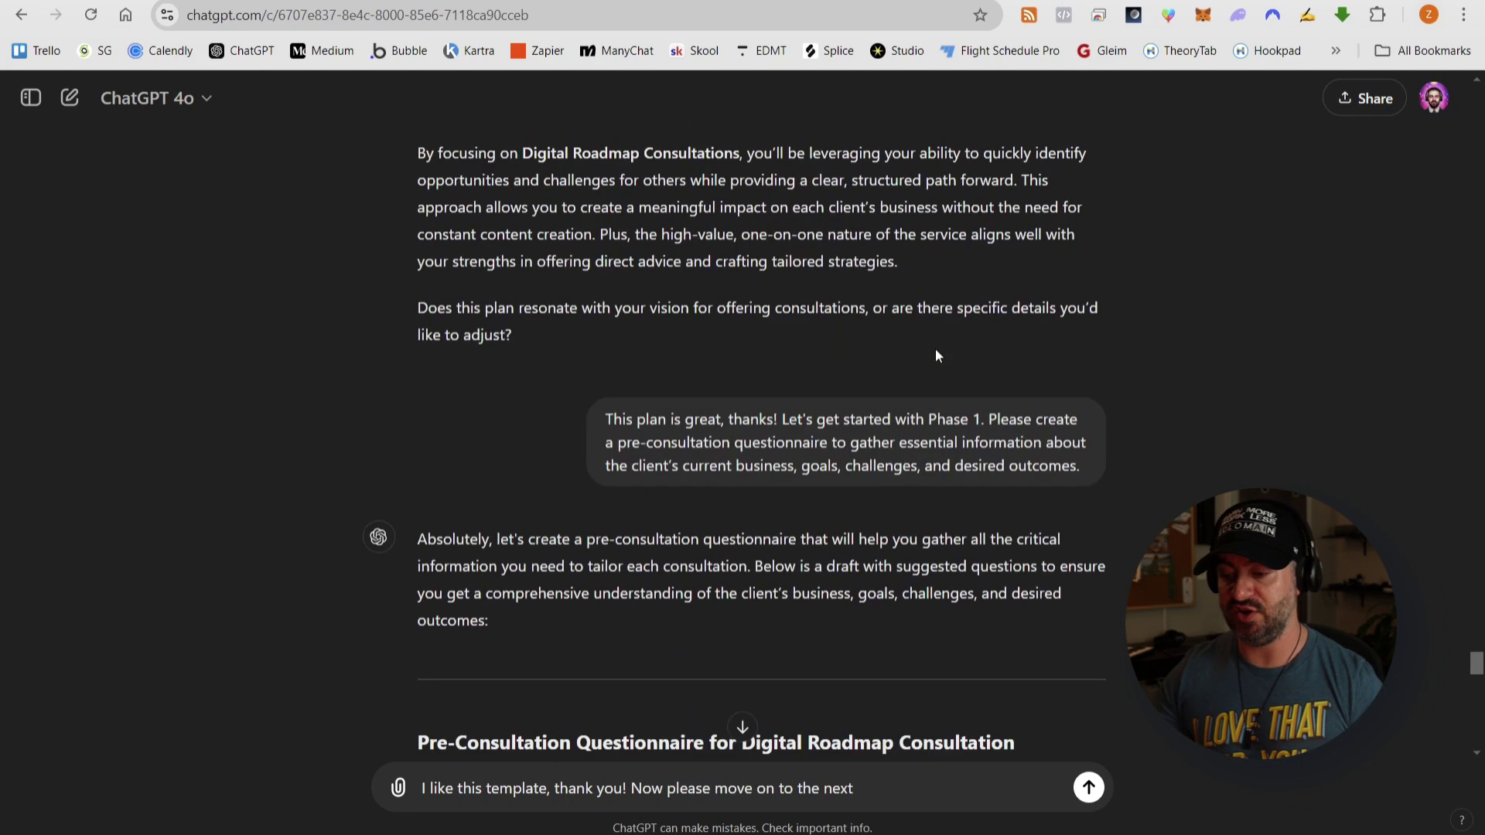
scroll(935, 348, "up", 15)
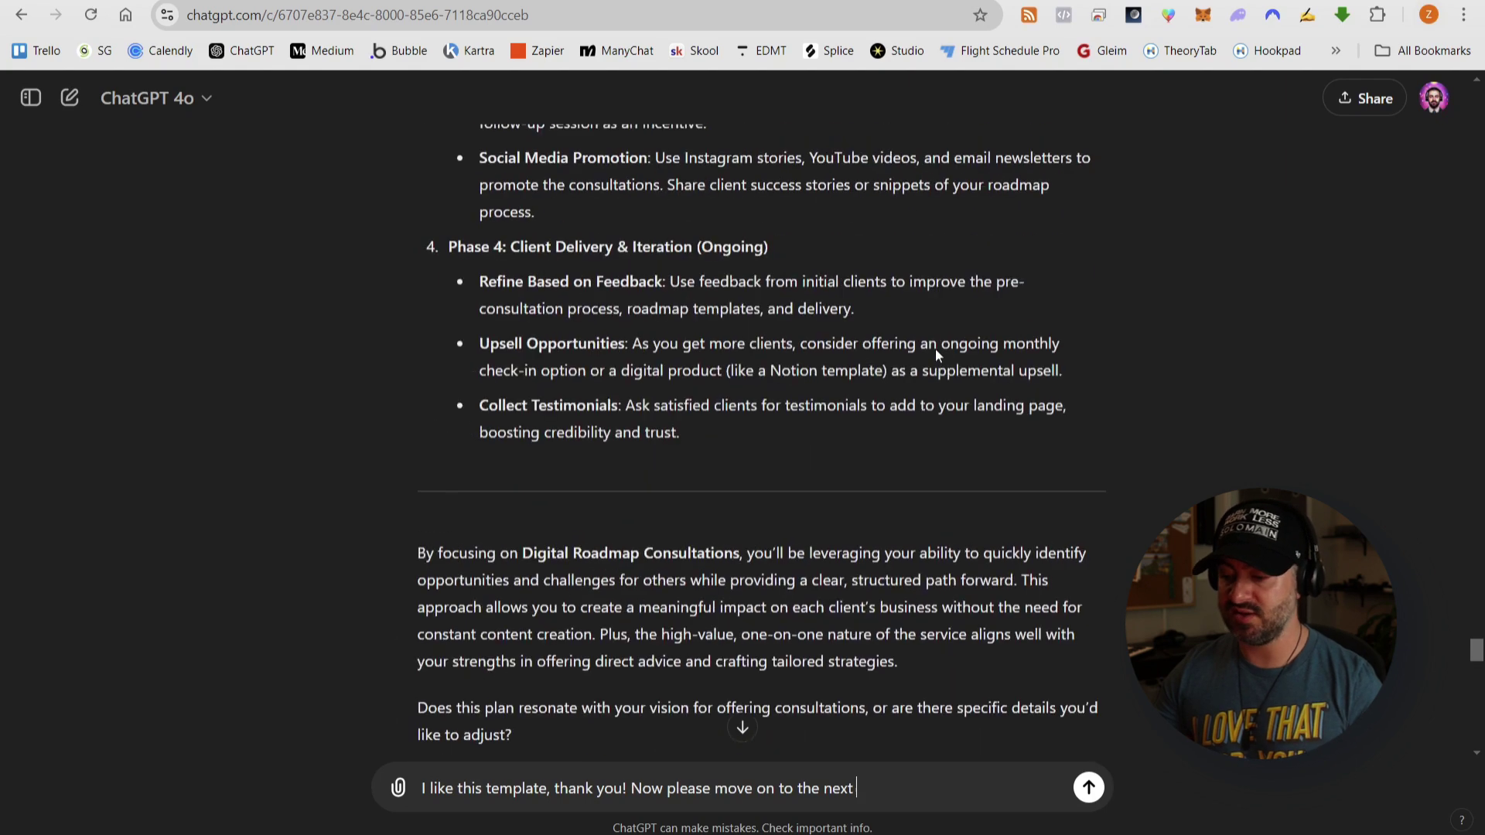
scroll(935, 348, "down", 2)
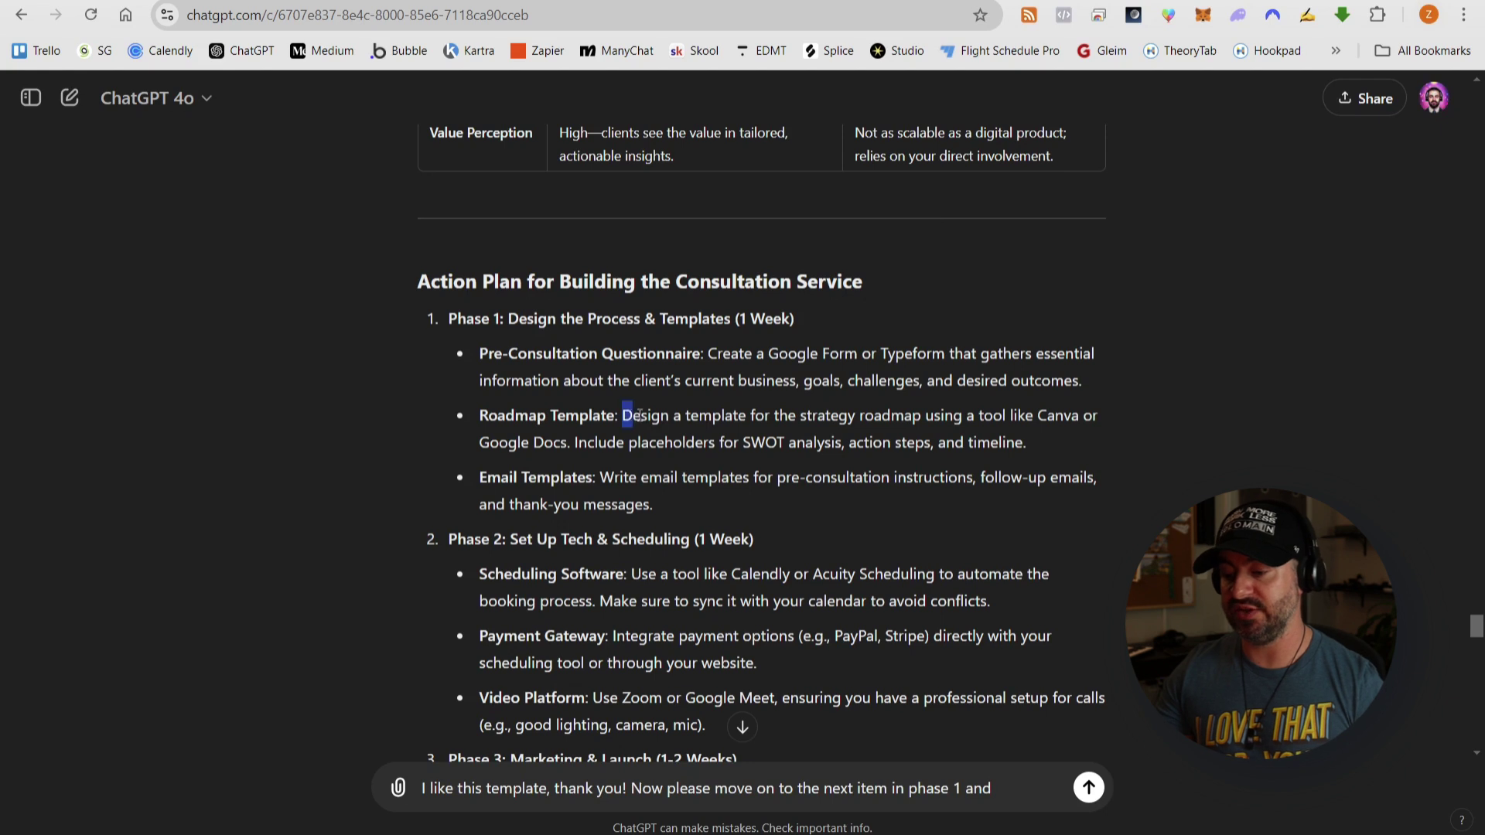
left_click_drag(639, 415, 868, 417)
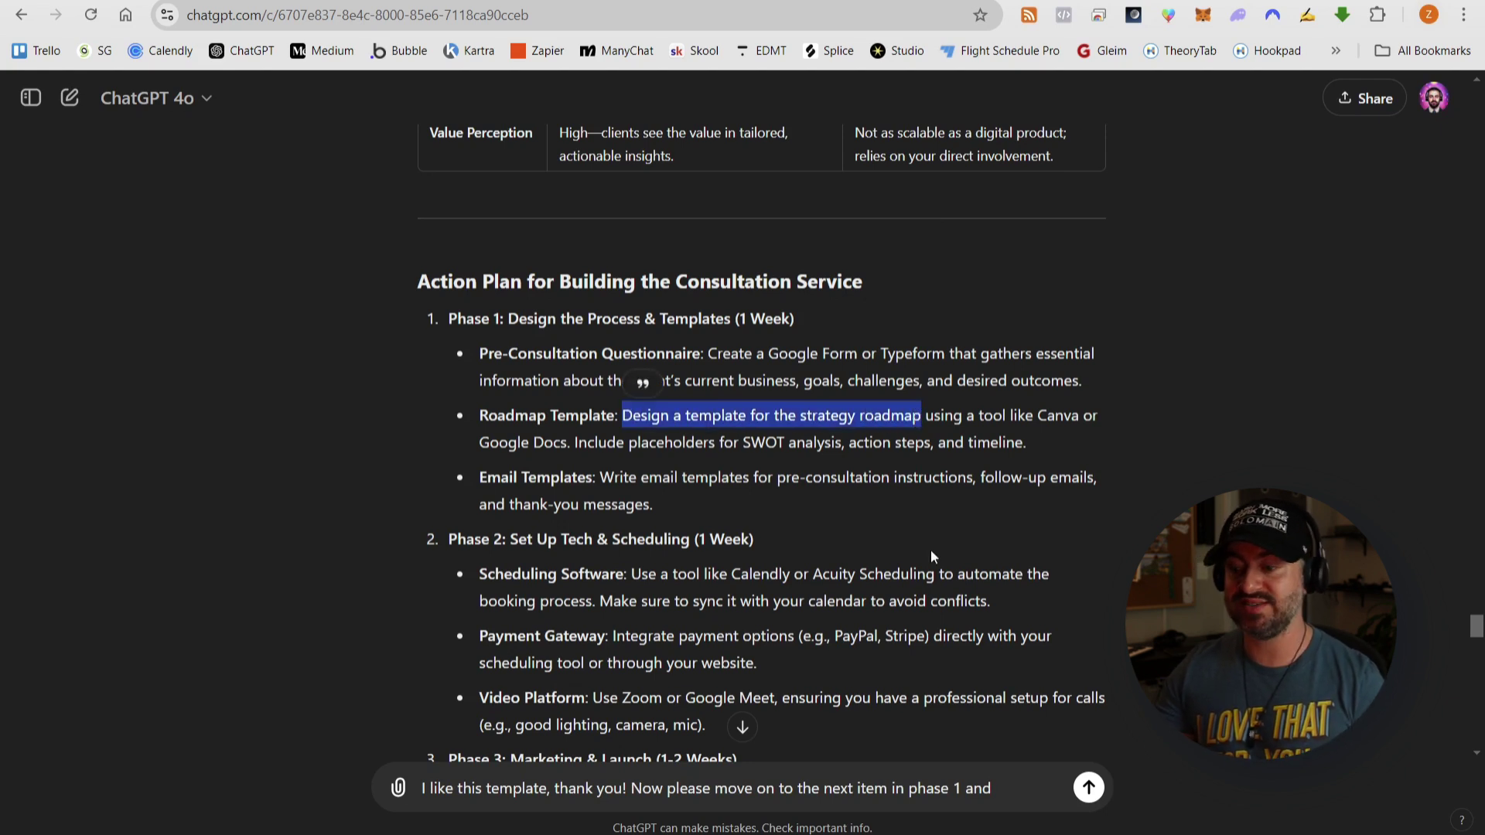
left_click(1002, 788)
type("Design a template for the strategy roadmap")
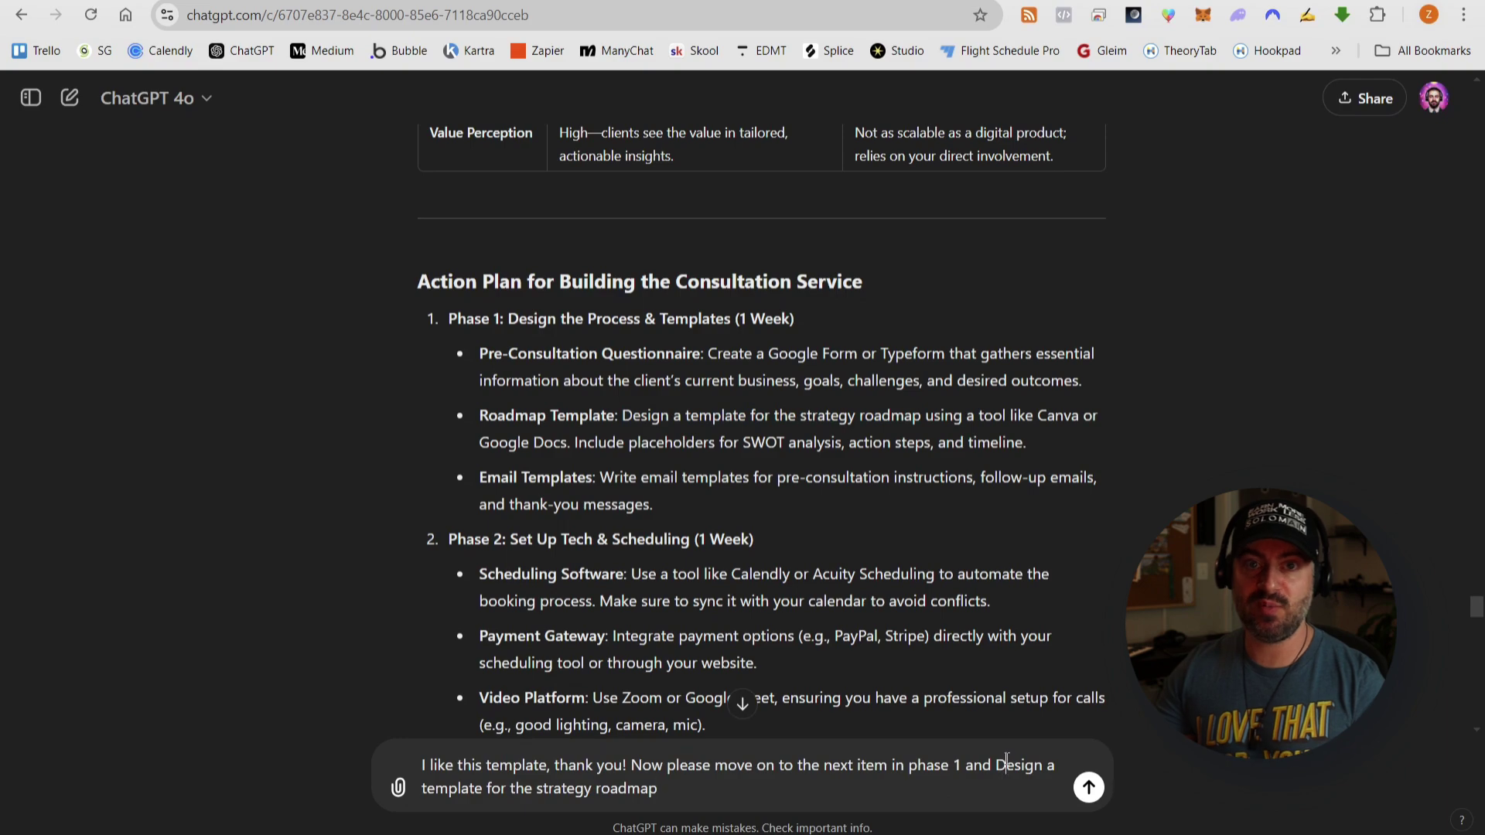
left_click(1007, 761)
key("BackSpace")
type("dmap.")
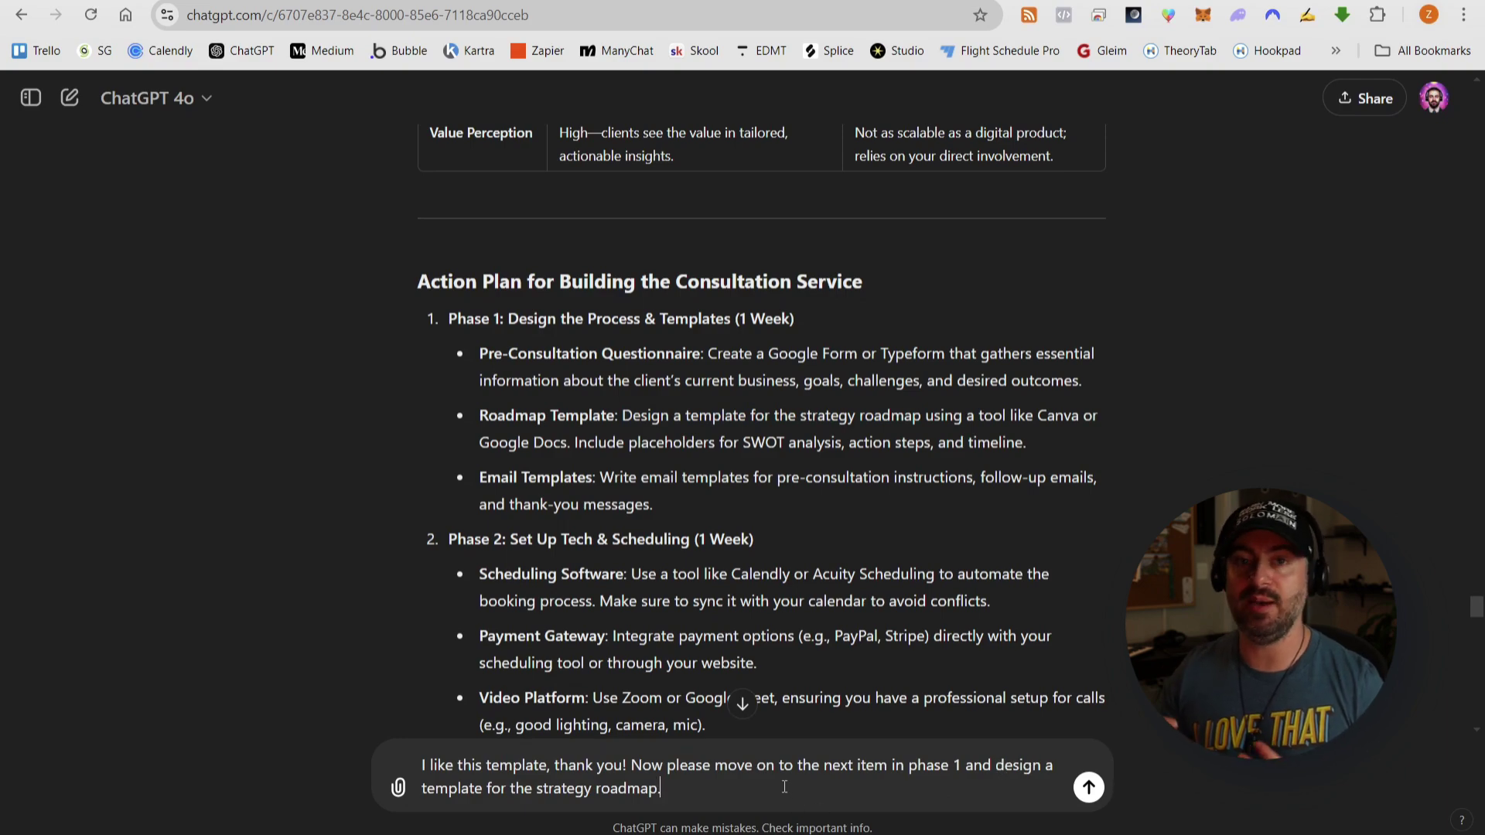
key("Return")
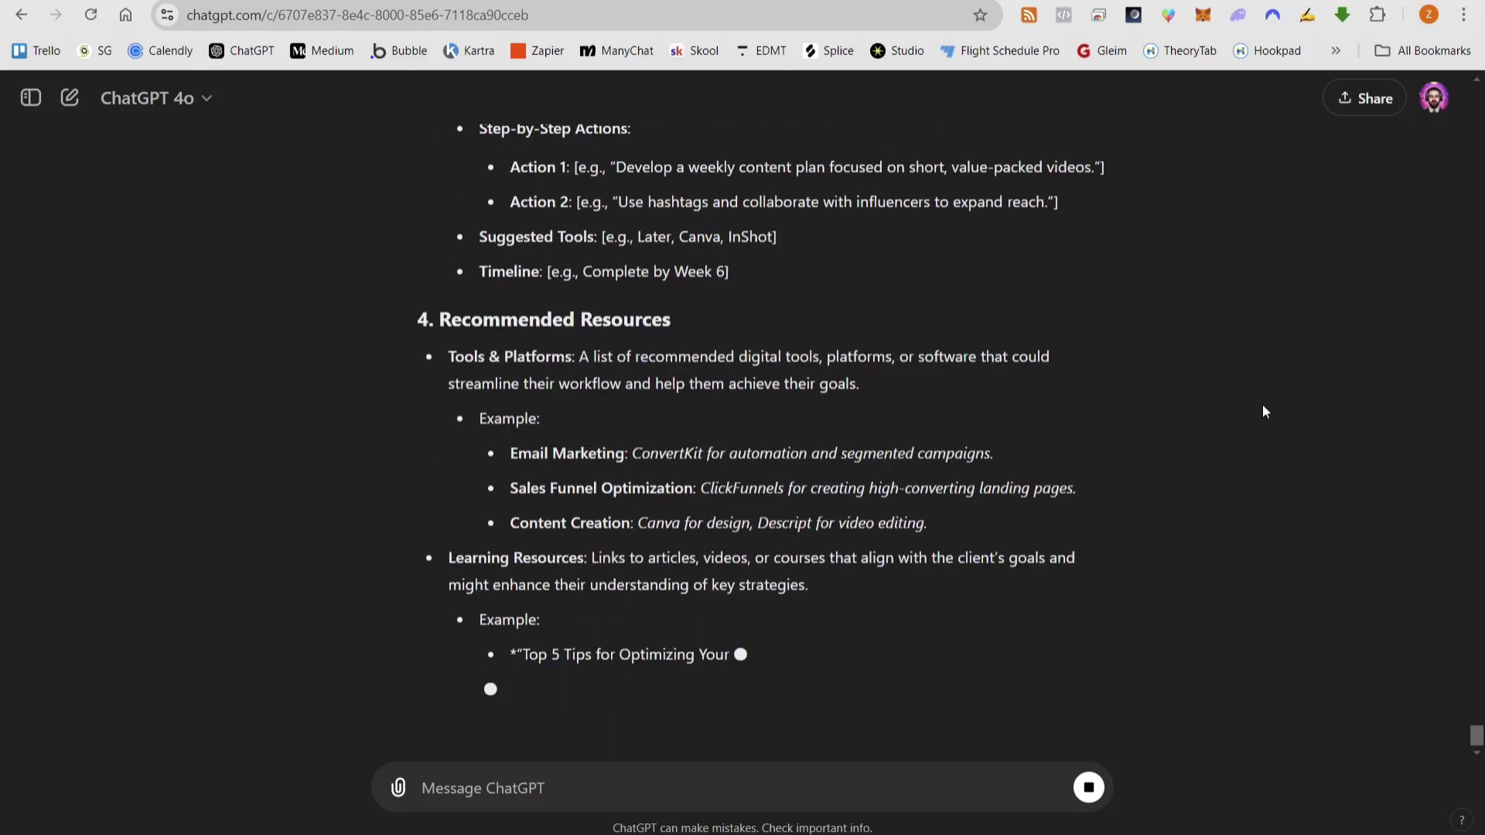
- Select the full Digital Strategy Roadmap Template reply
scroll(1074, 464, "up", 20)
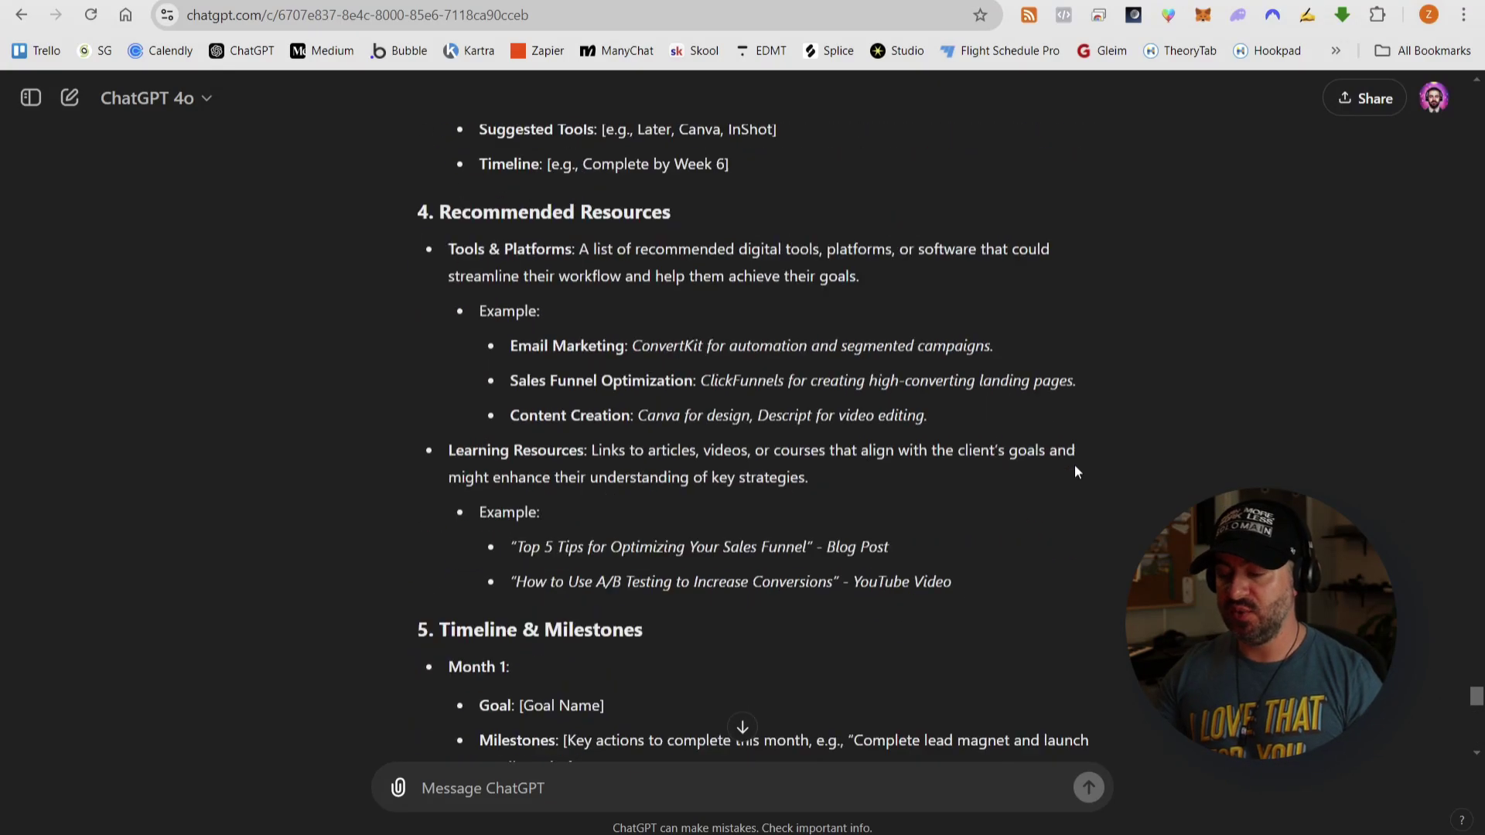
scroll(955, 473, "up", 8)
scroll(461, 530, "down", 1)
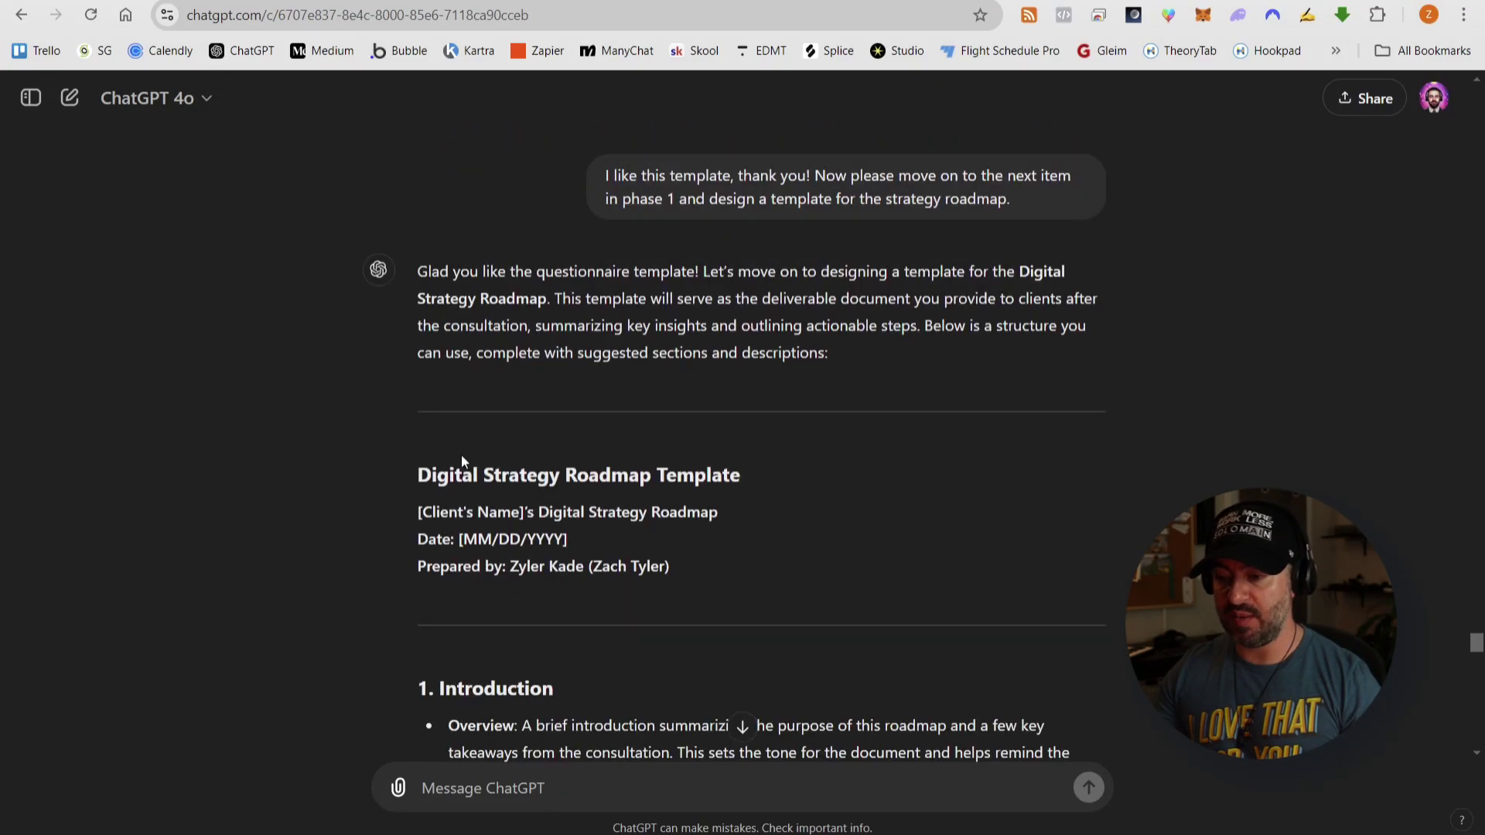
left_click_drag(461, 455, 1045, 607)
scroll(787, 512, "down", 15)
scroll(893, 492, "down", 20)
- Paste the roadmap template into the blank document and check the pasted sections
key("ctrl+Tab")
key("ctrl+v")
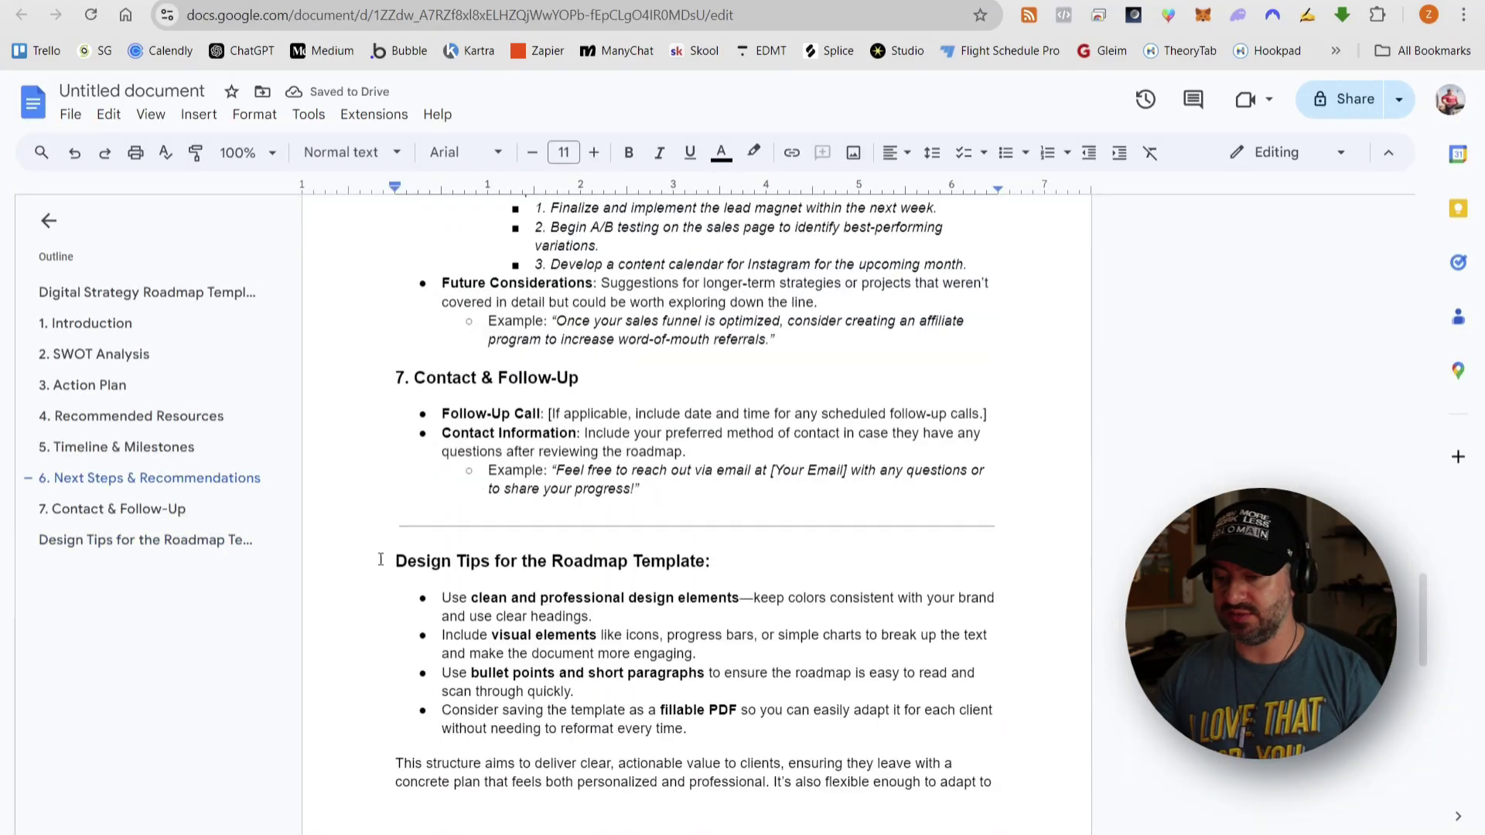
scroll(385, 366, "up", 20)
scroll(386, 366, "down", 16)
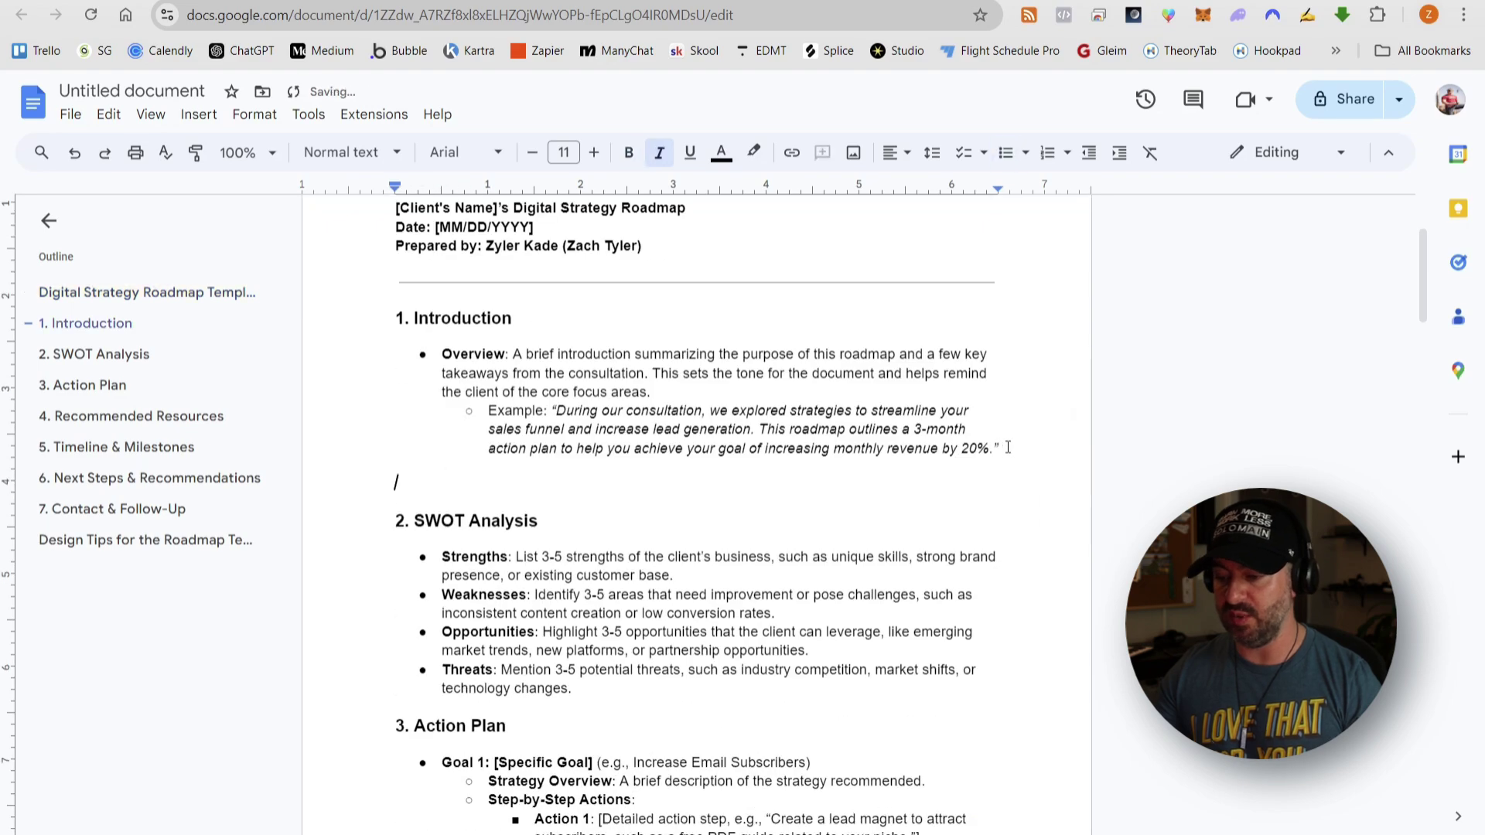
left_click(837, 476)
key("Down")
key("Down")
key("Down")
key("Down")
key("Down")
key("Down")
key("Down")
key("Down")
key("Down")
key("Down")
key("Down")
key("Down")
key("Down")
key("Down")
key("Down")
key("Down")
key("Down")
key("Down")
key("Down")
key("Down")
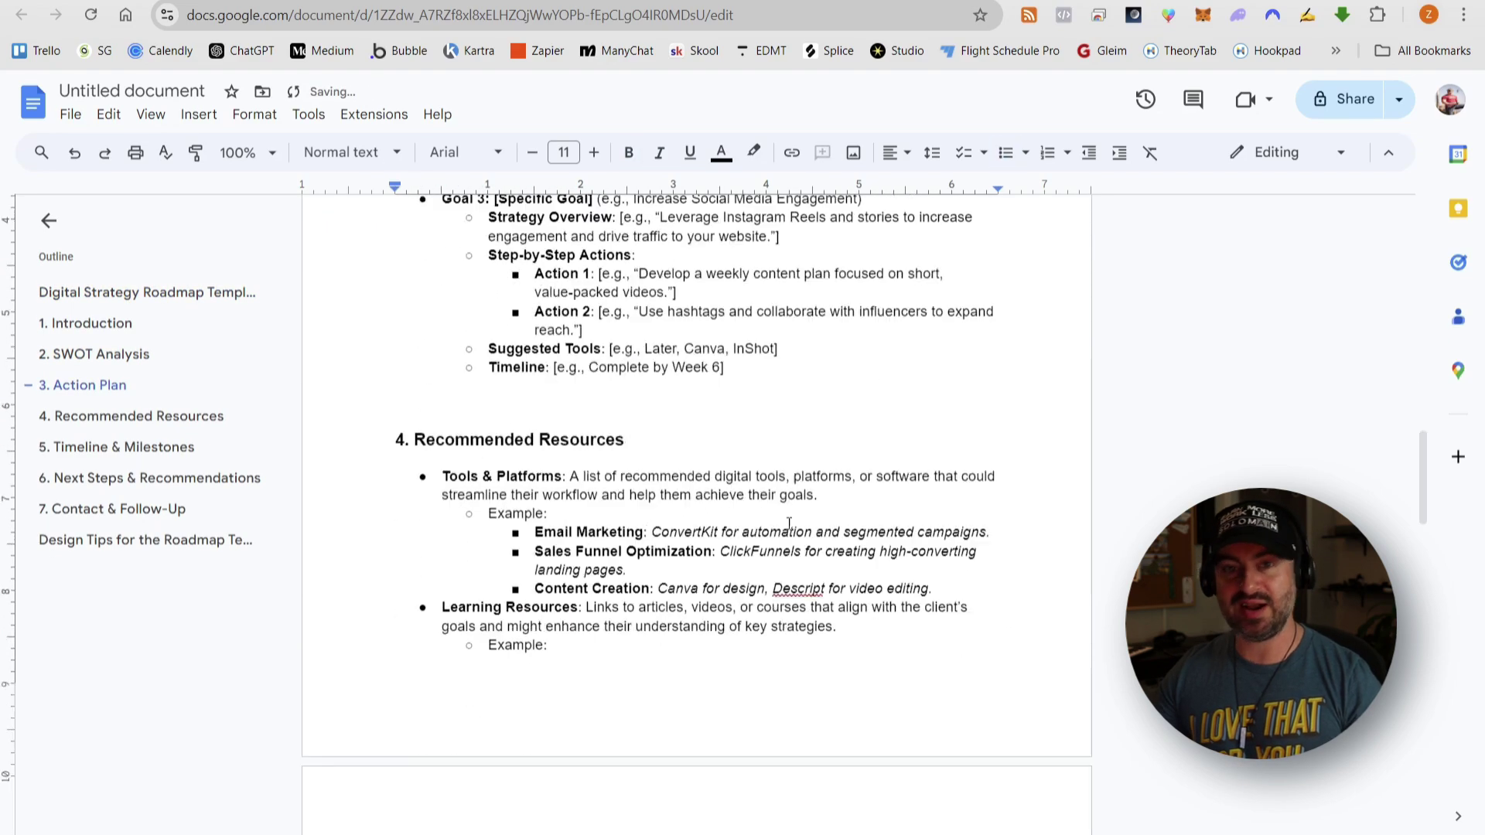
key("Down")
key("Down")
key("Down")
key("Down")
key("Down")
key("Down")
key("Down")
key("Down")
key("Down")
key("Down")
key("Down")
key("Down")
key("Down")
key("Down")
key("Down")
key("Down")
key("Down")
key("Down")
key("Down")
key("Down")
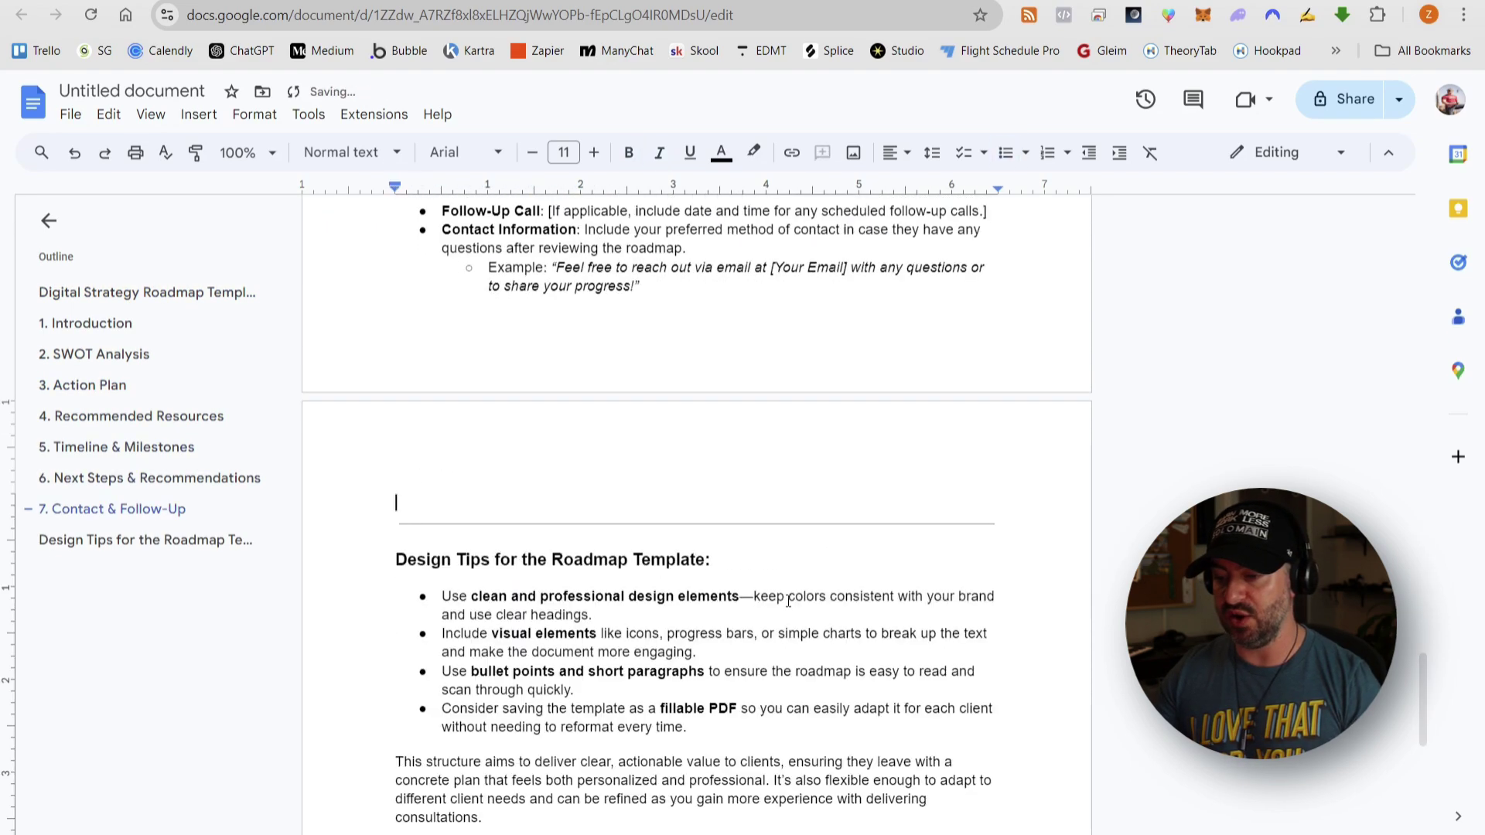
scroll(796, 594, "up", 20)
- Title the document Digital Strategy Roadmap Template and return to ChatGPT
left_click(147, 92)
key("Return")
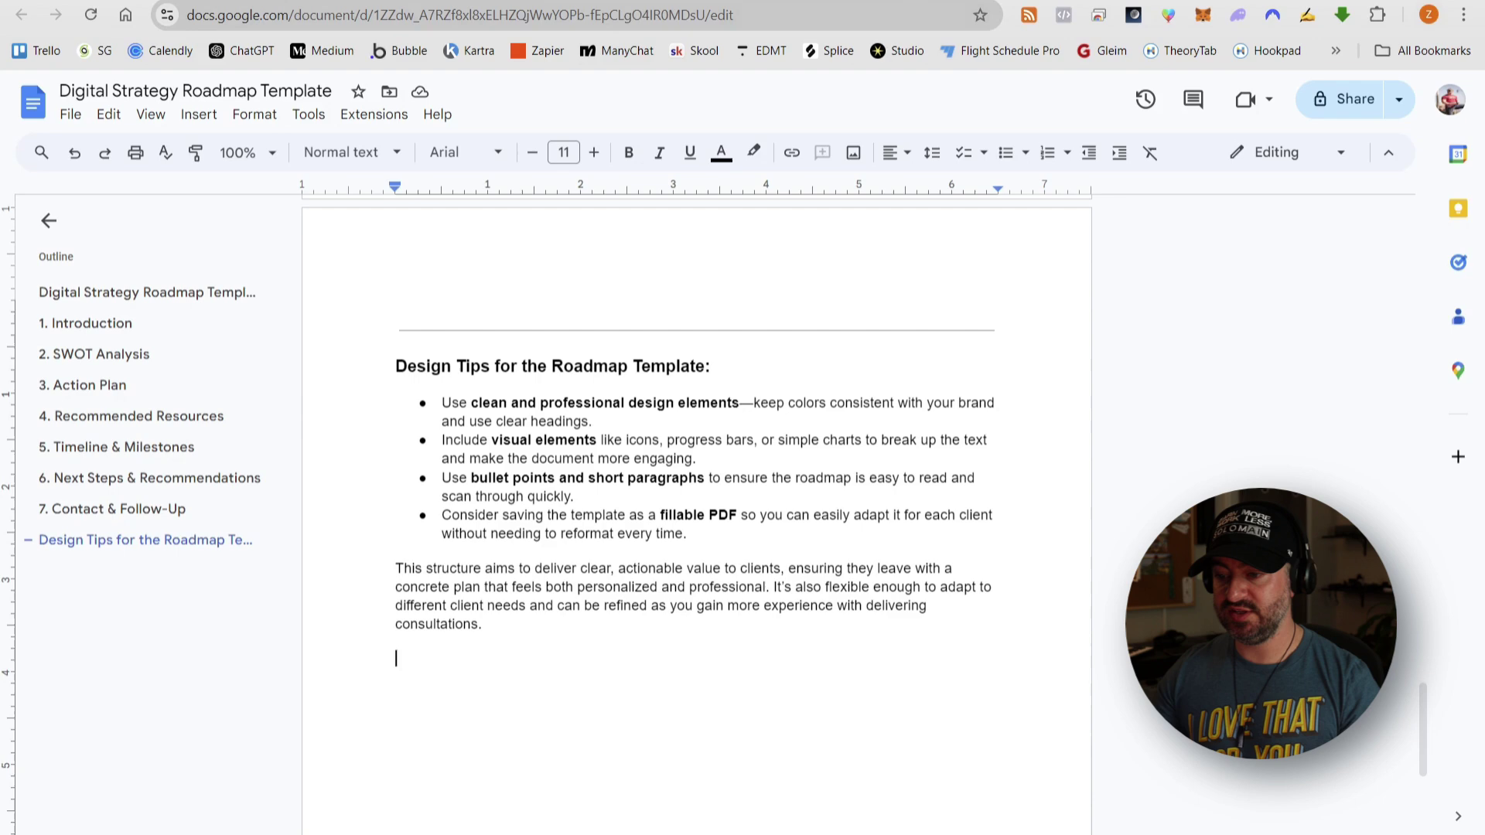
key("ctrl+shift+Tab")
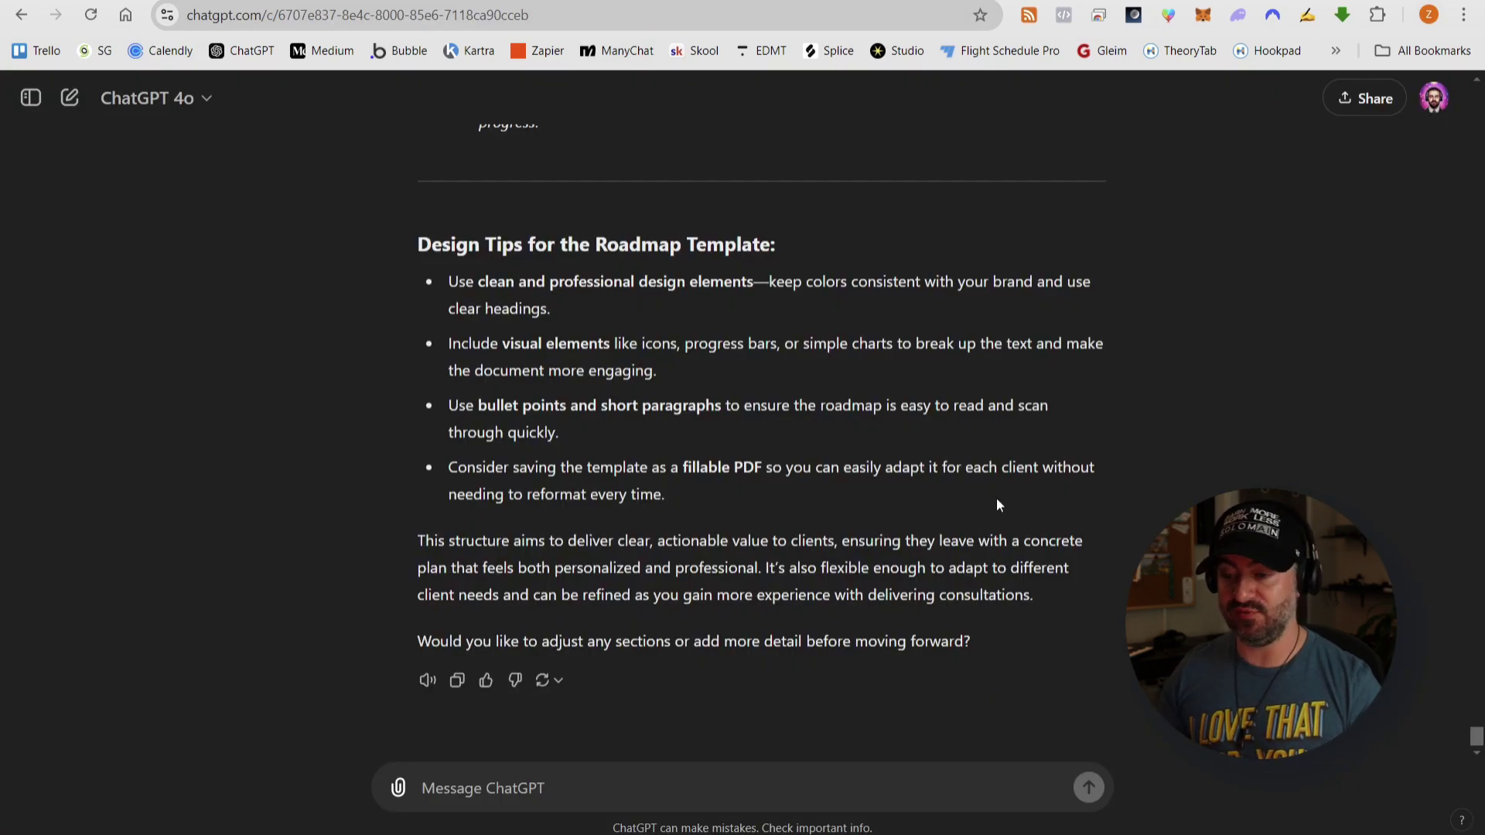
- Tick the Roadmap Template checkbox in Phase 1 of the Detailed Action Plan, leaving Email Templates unchecked
scroll(1034, 500, "up", 3)
scroll(1034, 498, "up", 20)
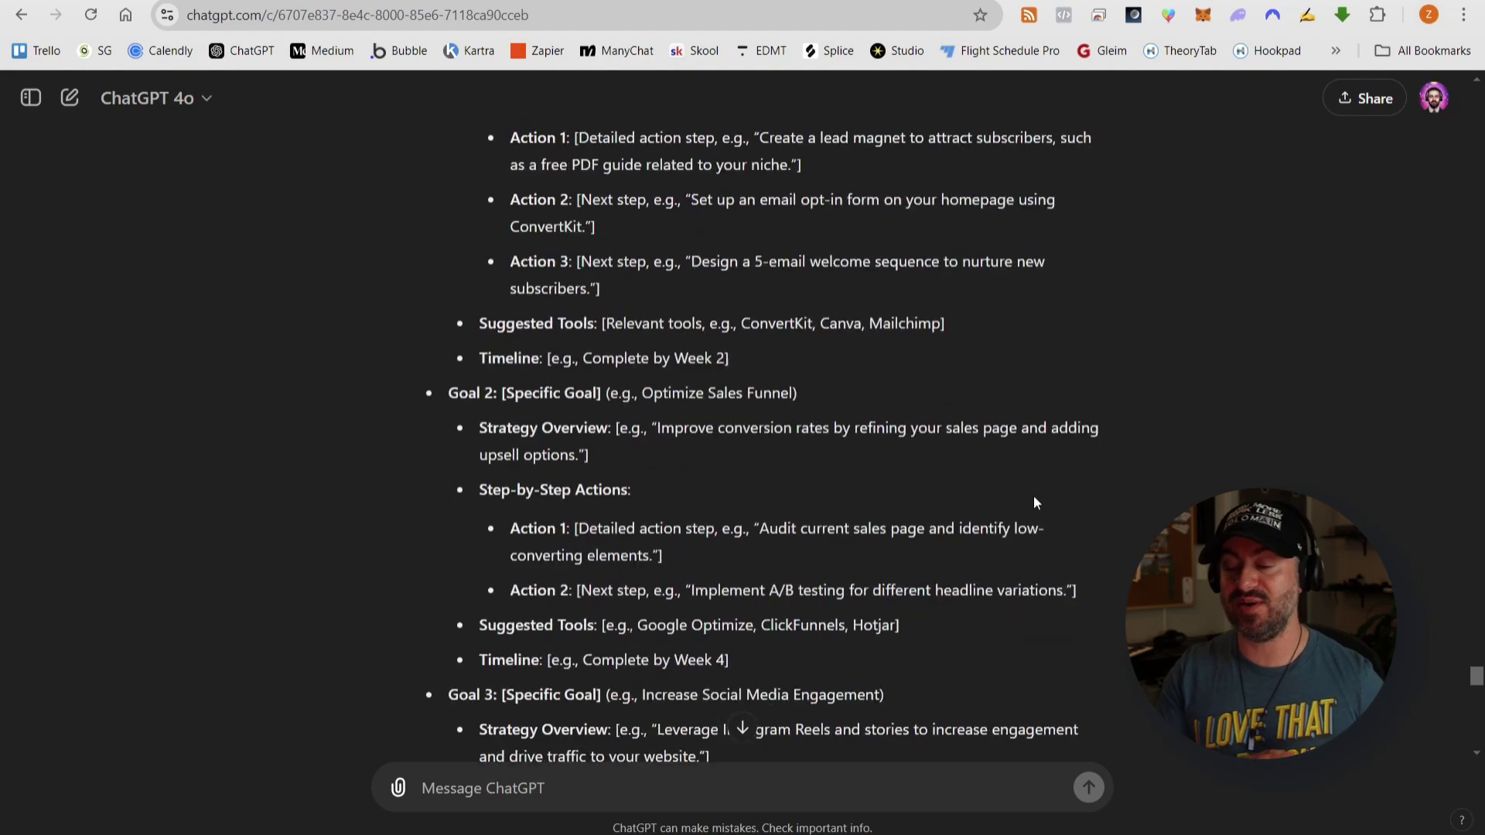
scroll(1033, 503, "up", 15)
key("ctrl+Tab")
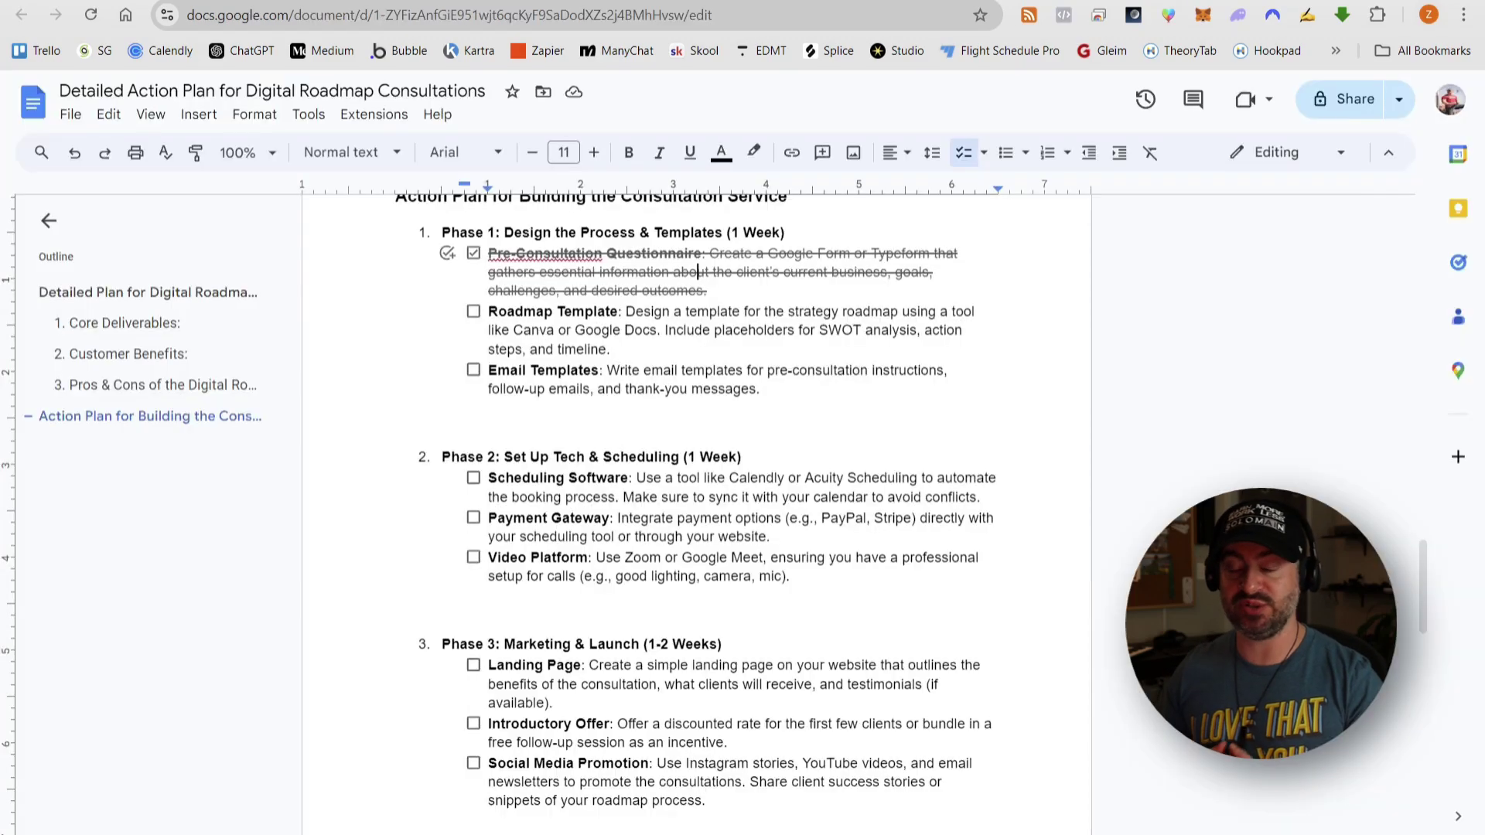
left_click(950, 1)
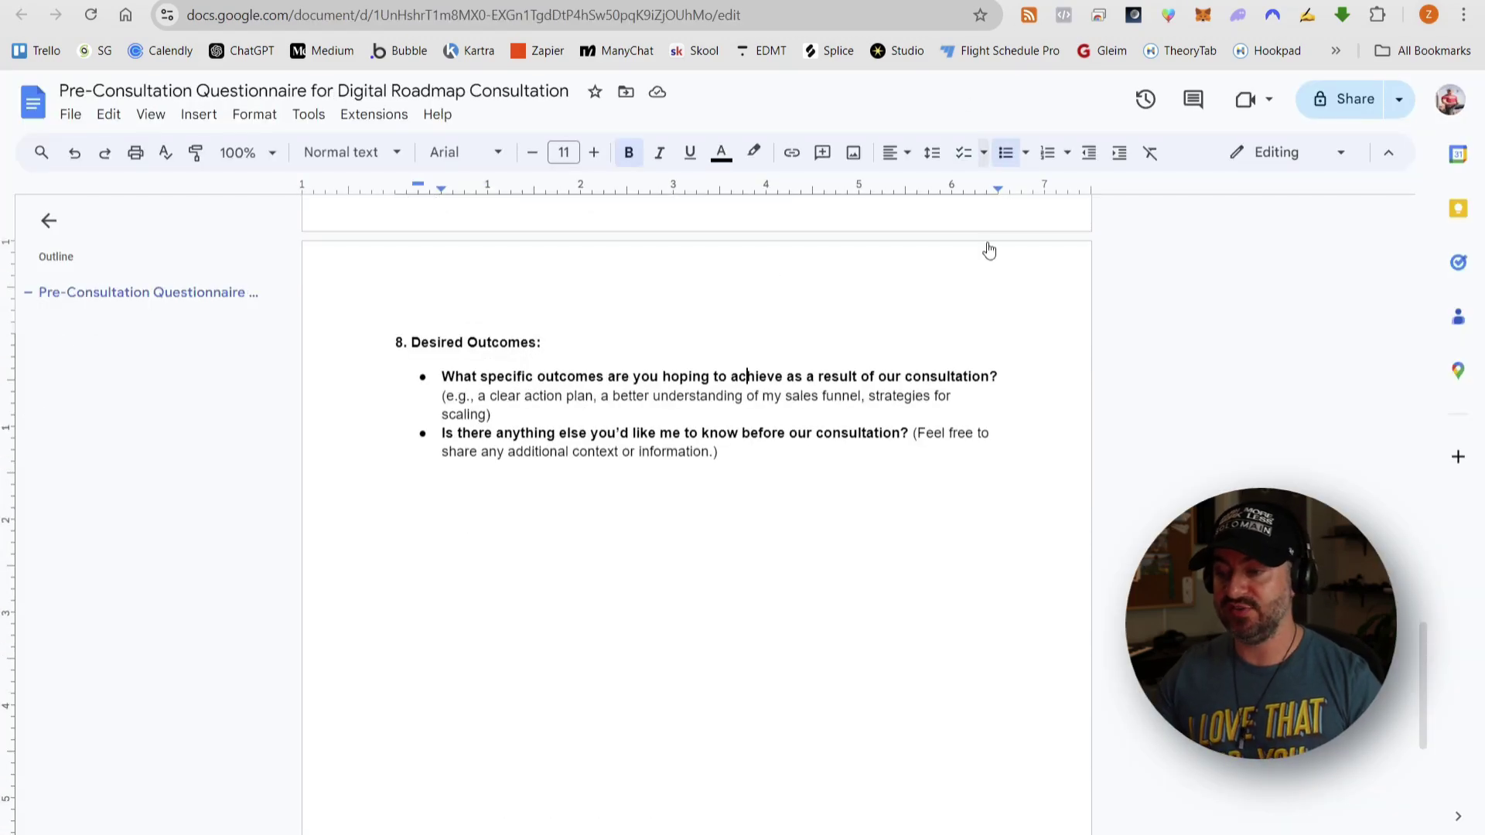
scroll(973, 425, "up", 20)
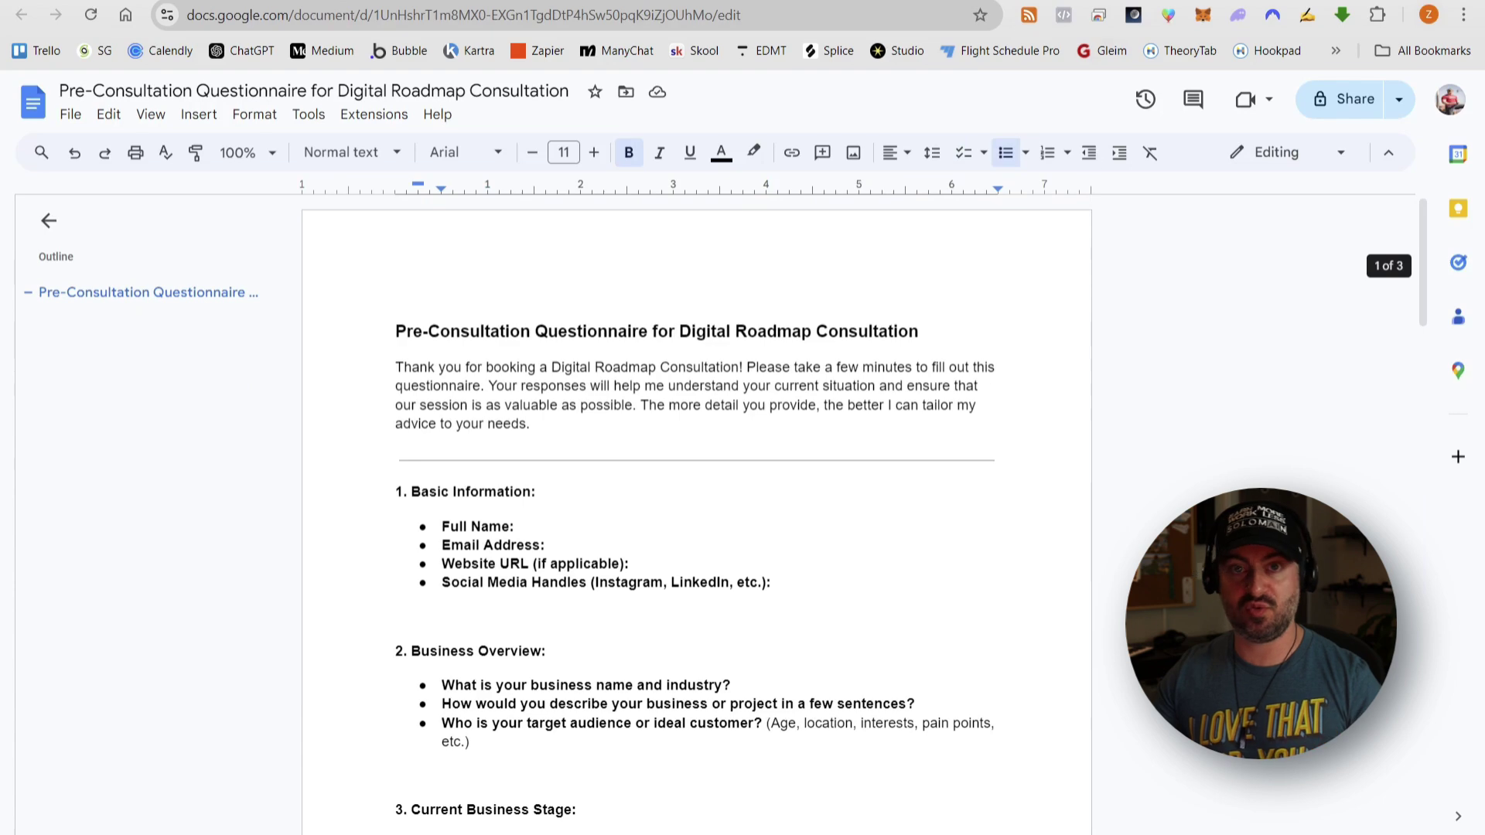
left_click(1136, 1)
scroll(837, 410, "up", 4)
scroll(820, 409, "down", 3)
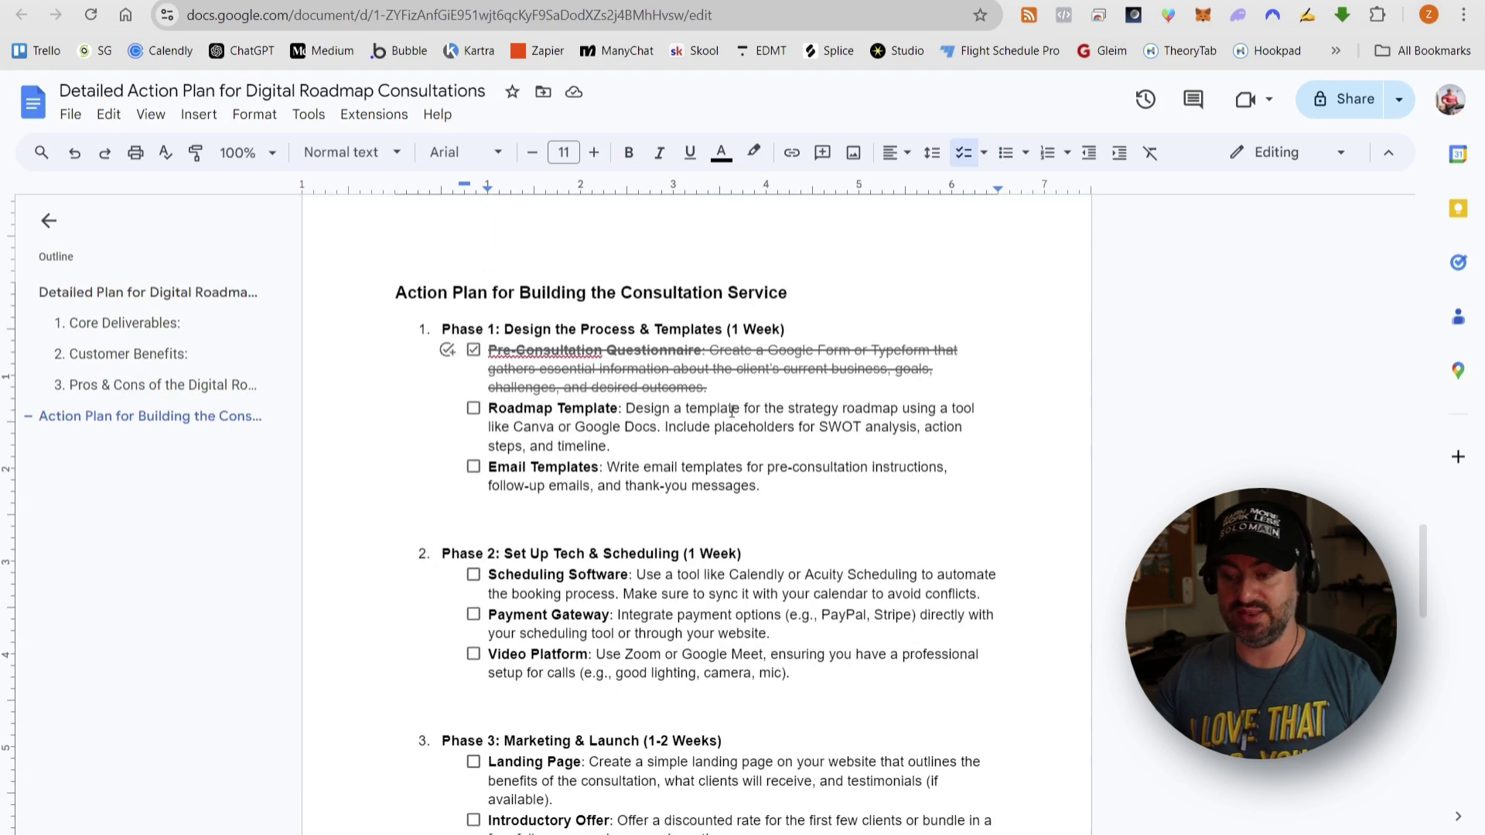
scroll(625, 370, "down", 1)
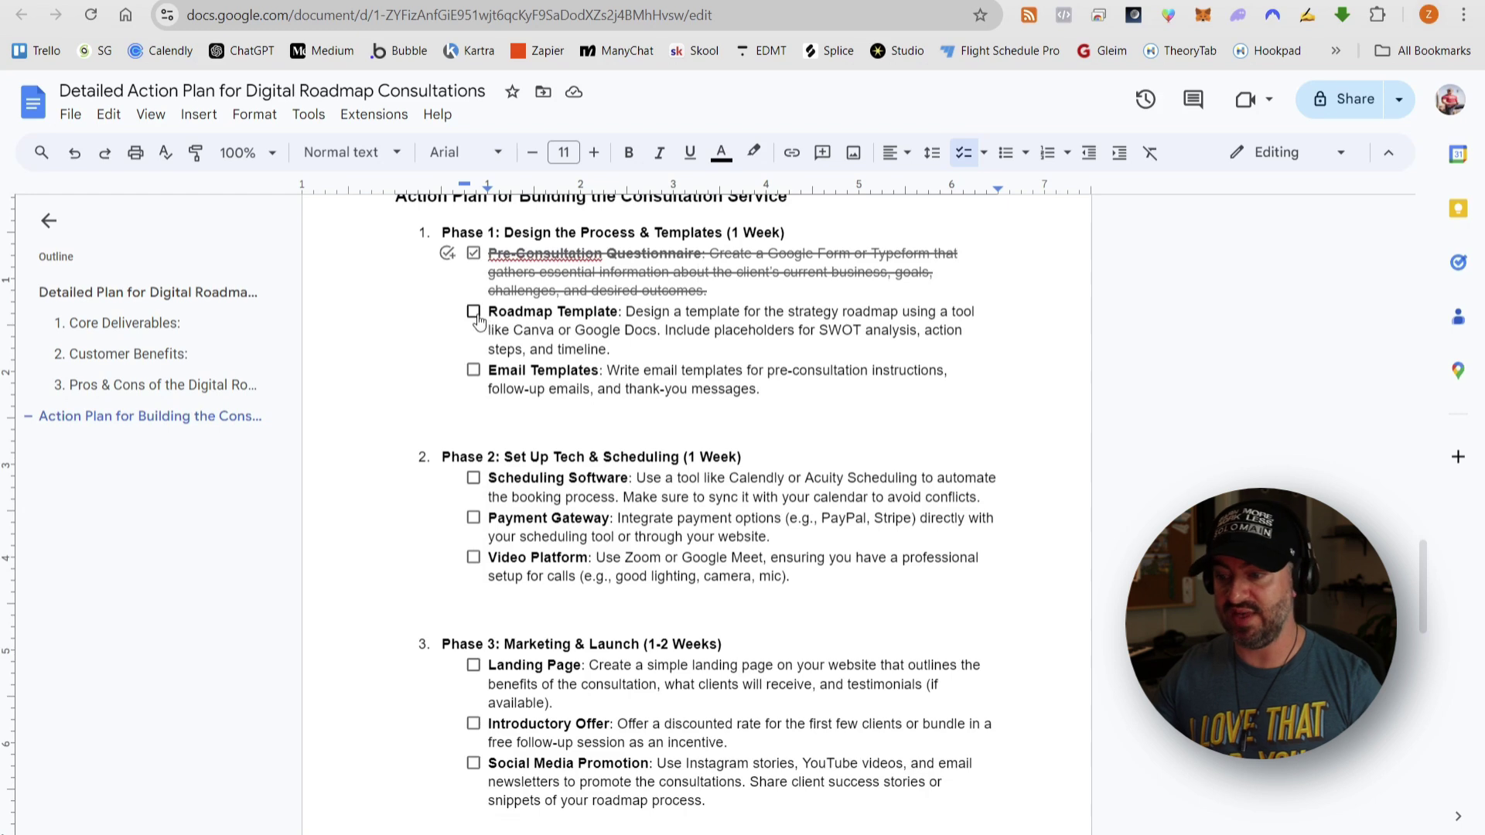
left_click(473, 311)
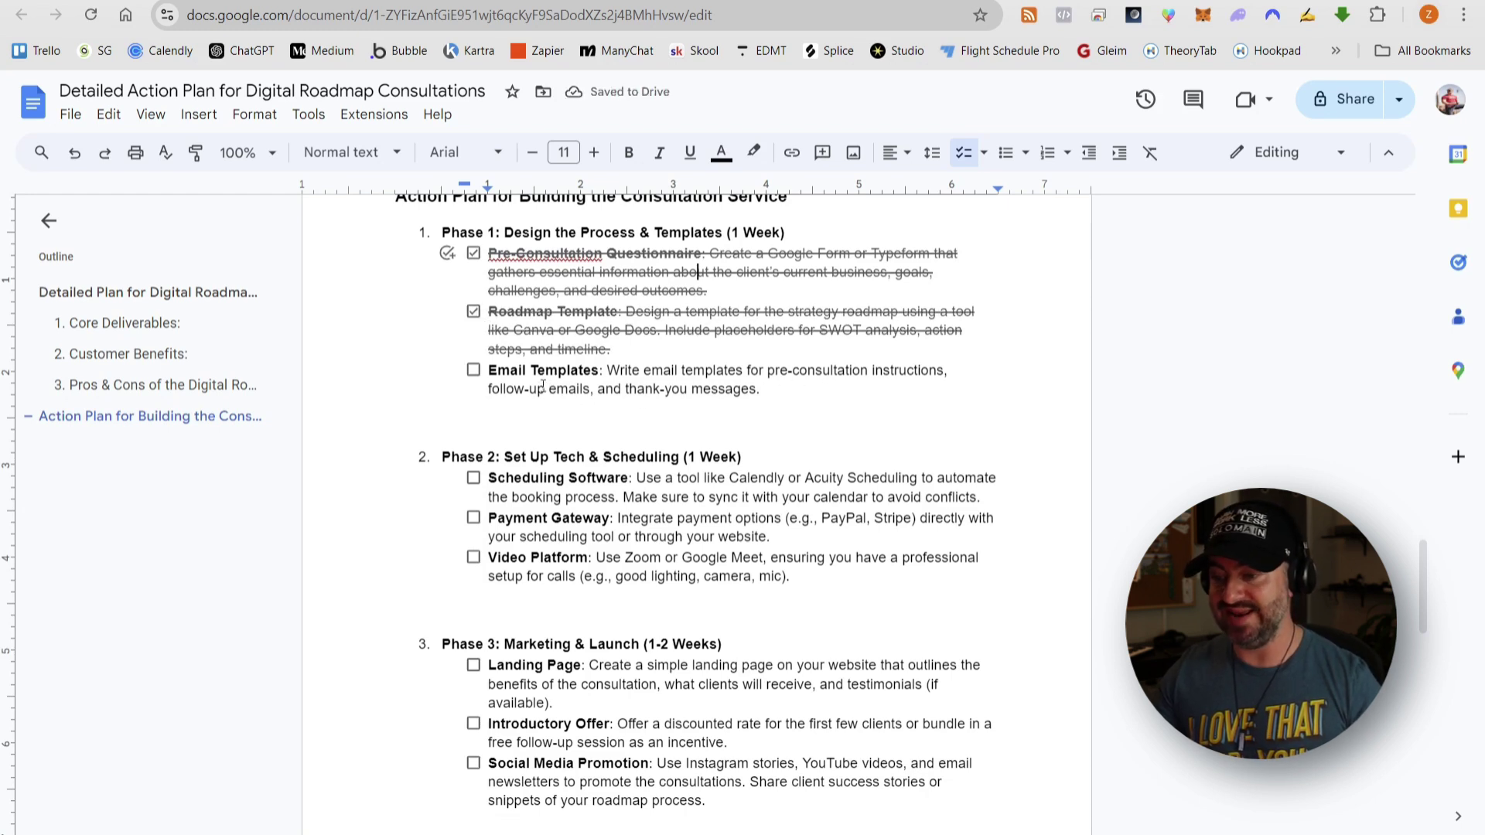
- Ask ChatGPT to write item 3's email templates using the plan's Email Templates description
type("this is great, thanks! Lets move")
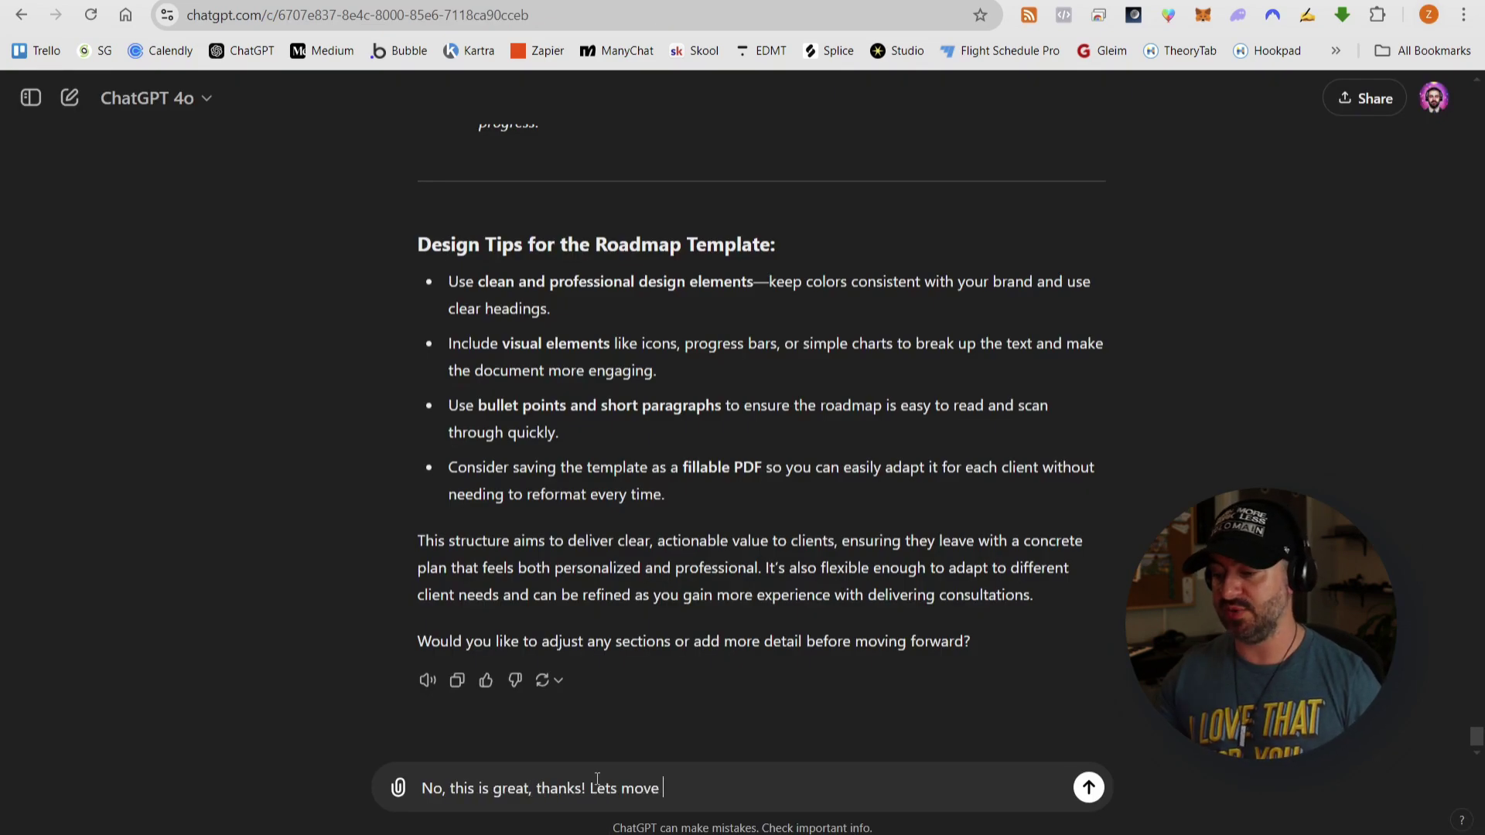
type(" on to item 3 in phase 1. C")
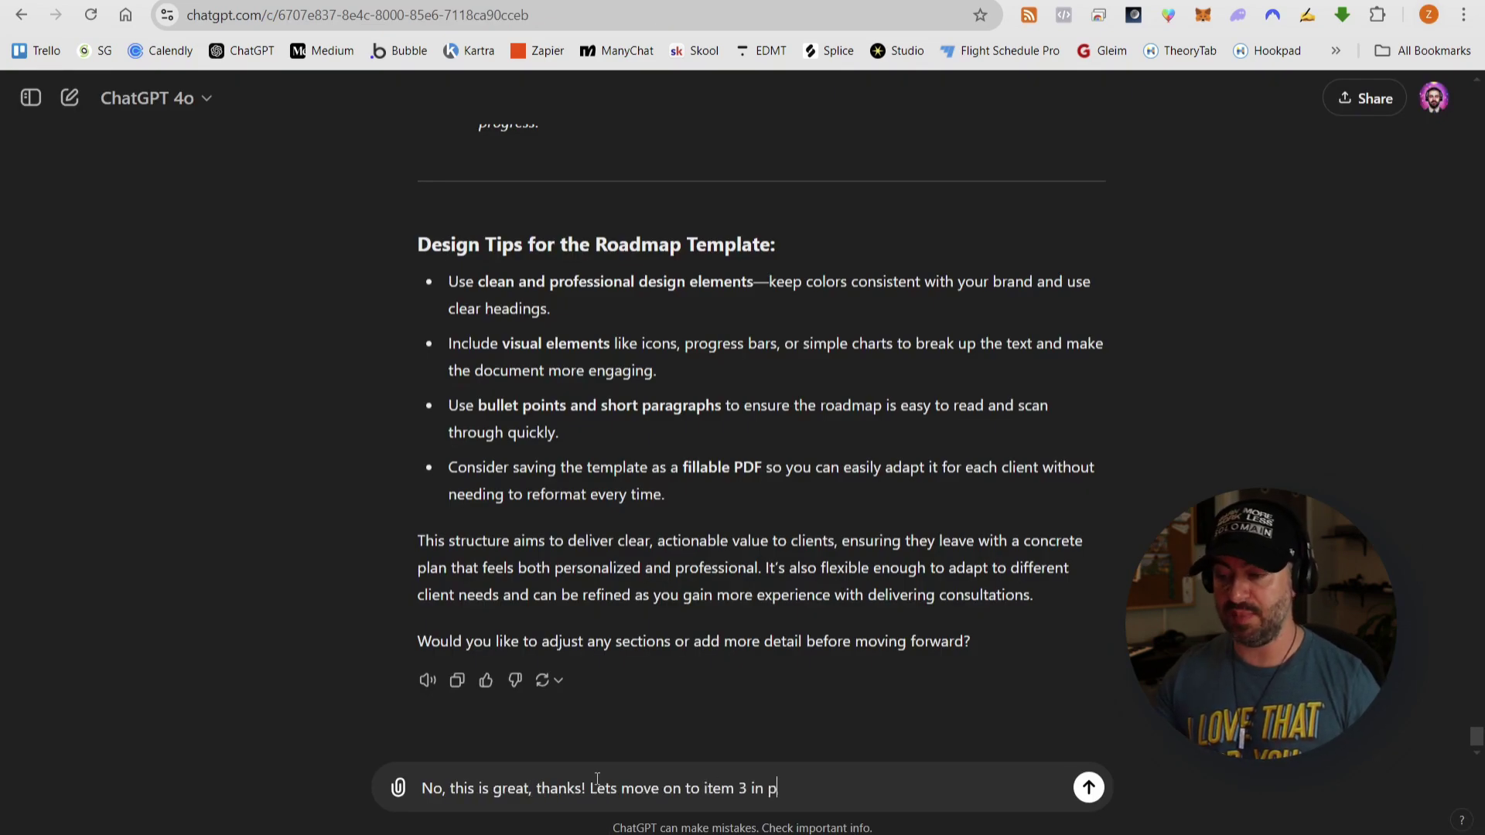
type("an you please create")
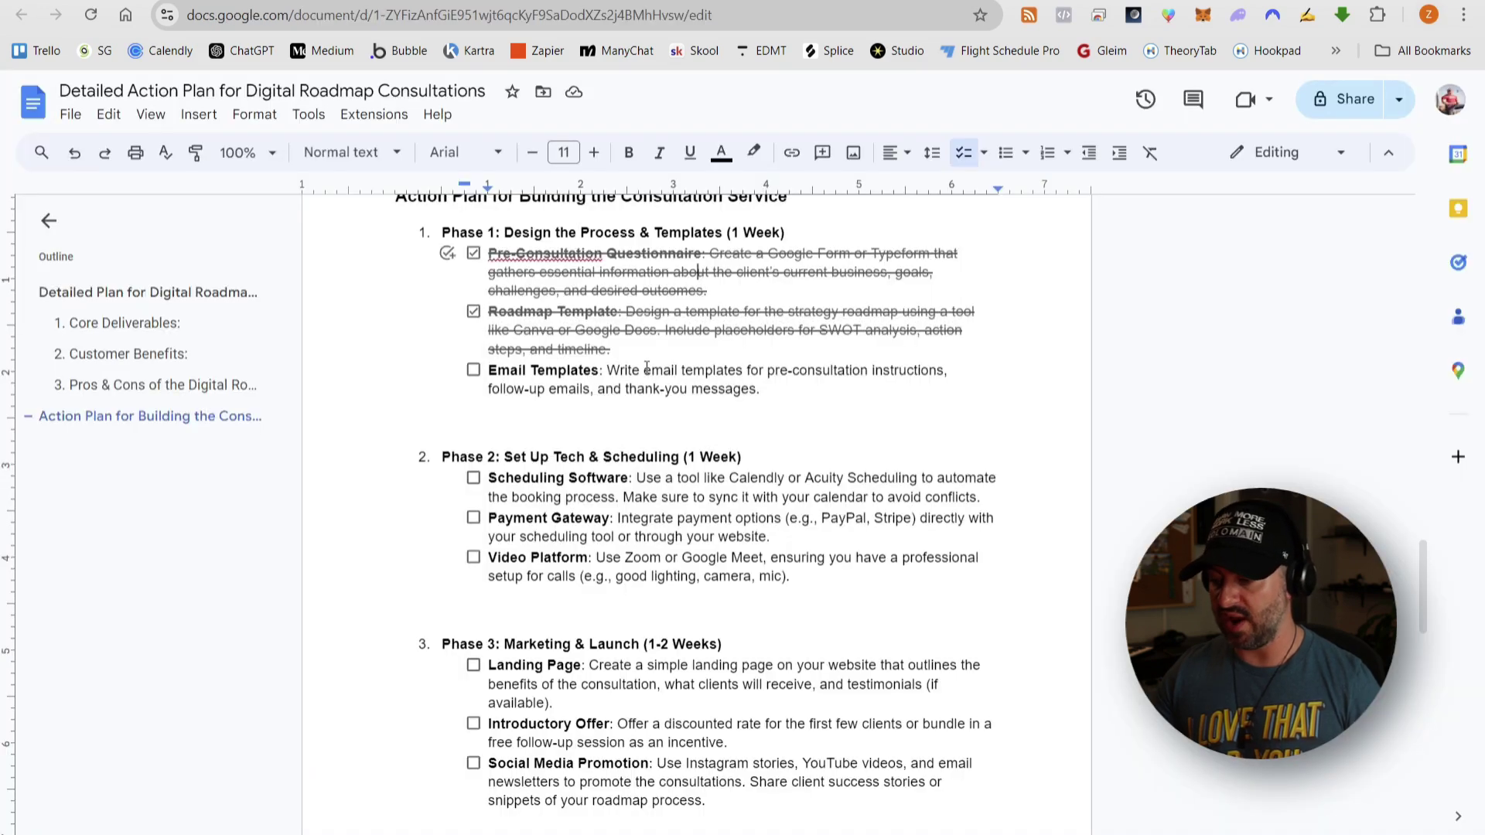
left_click_drag(644, 371, 760, 390)
key("ctrl+c")
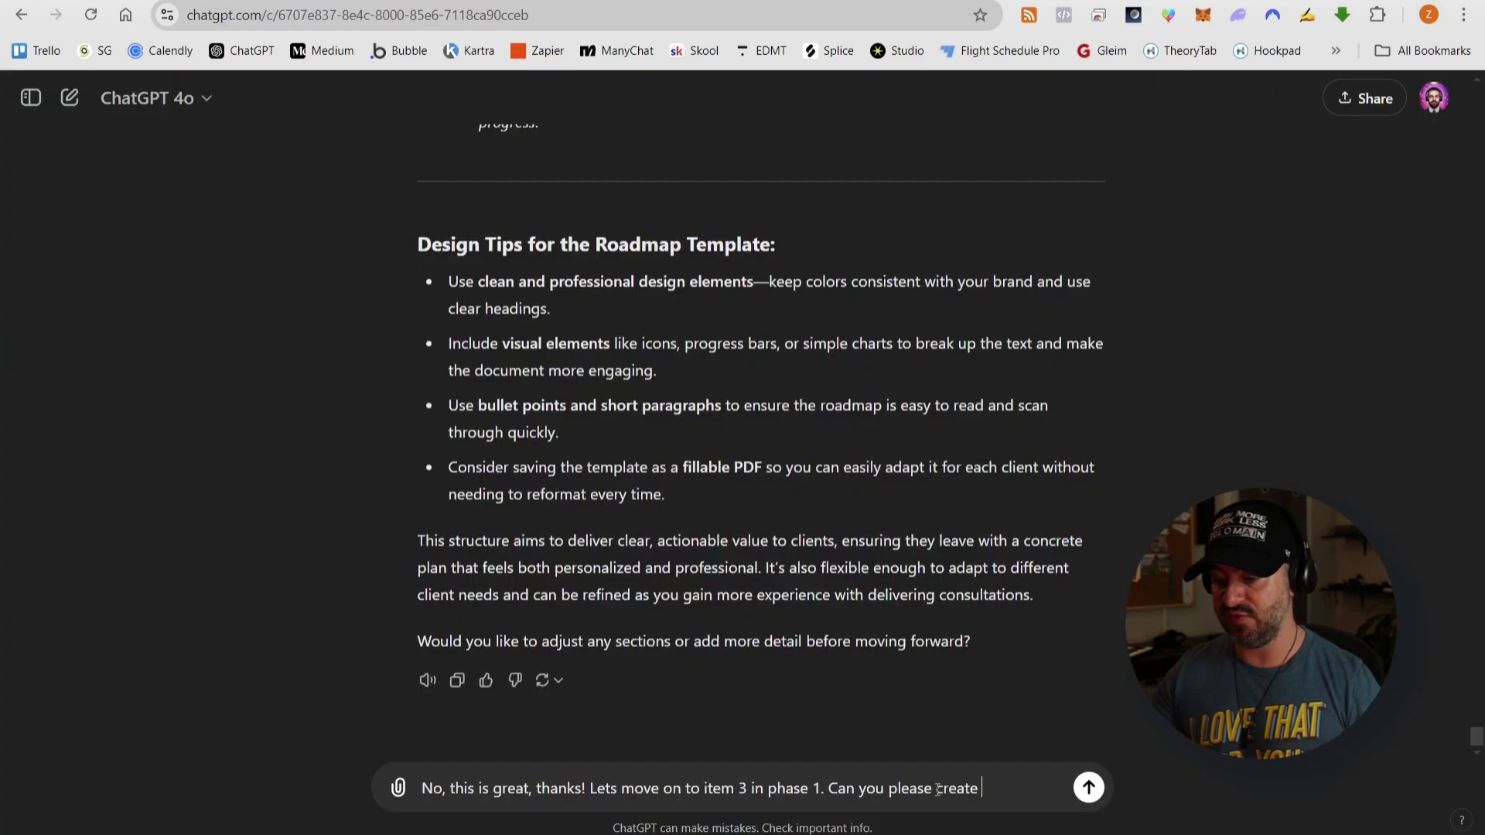
double_click(939, 790)
type("write")
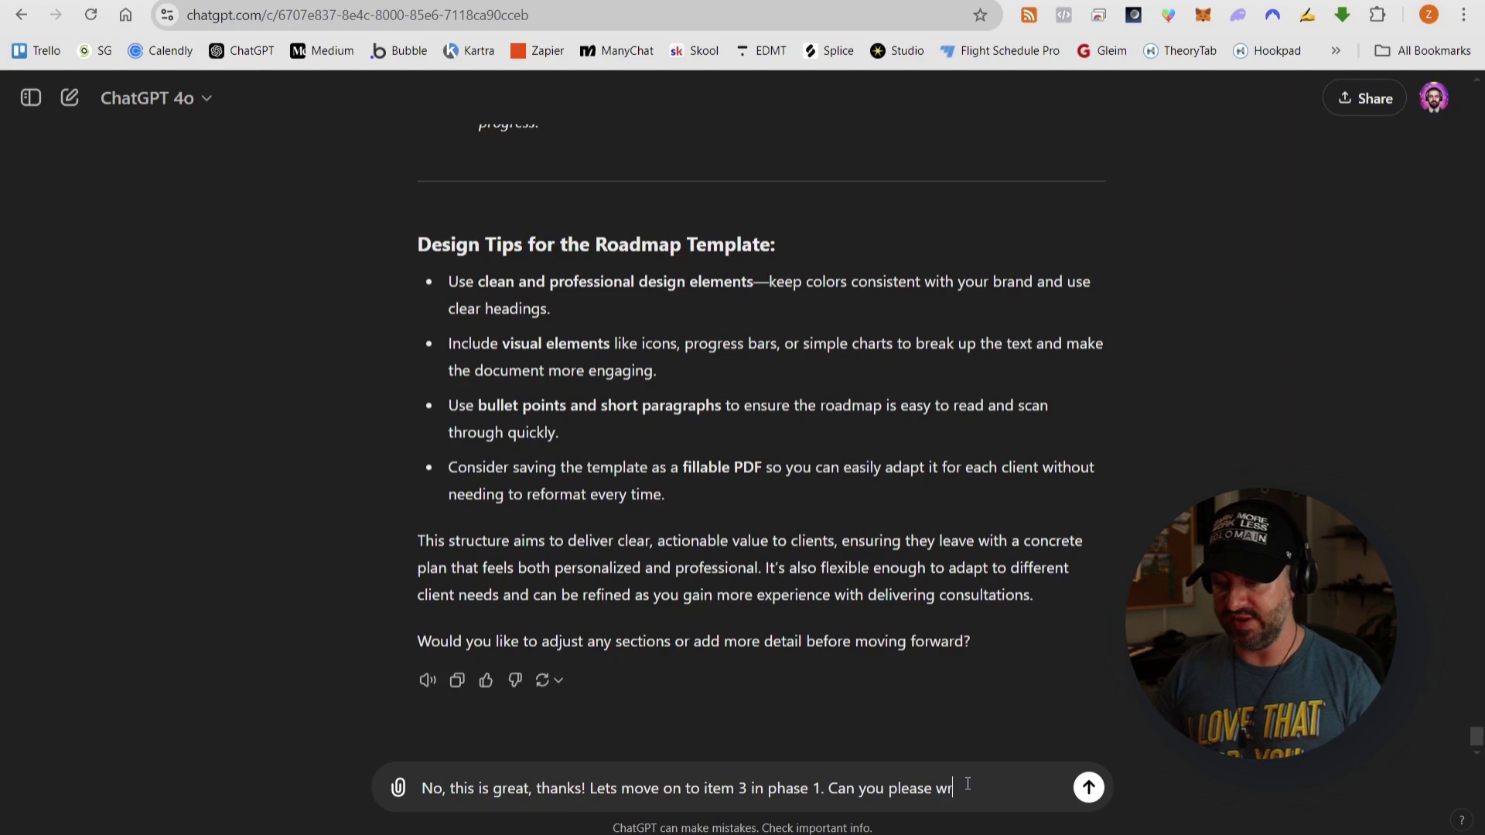
key("ctrl+v")
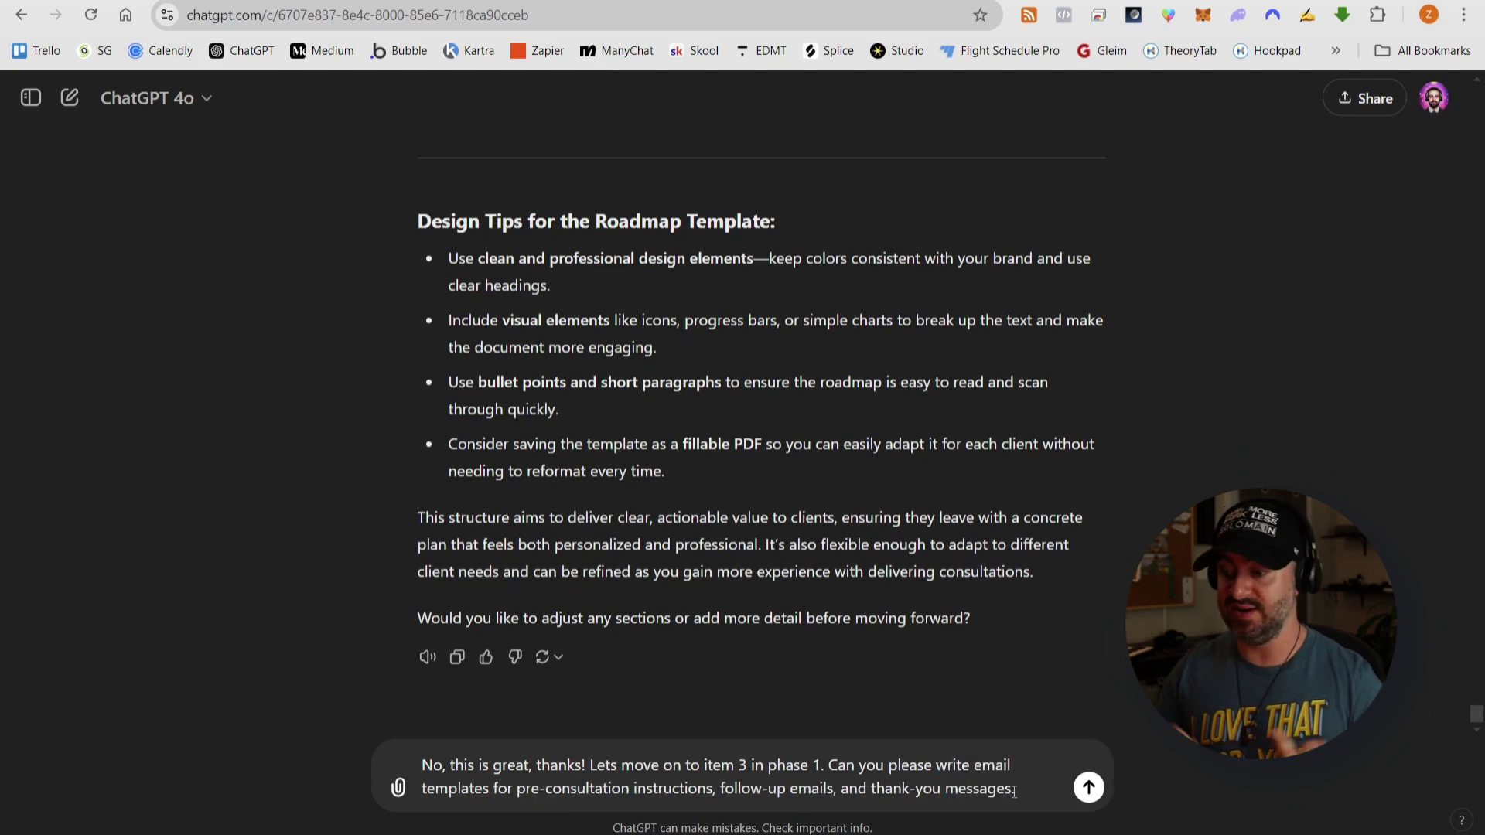
key("Return")
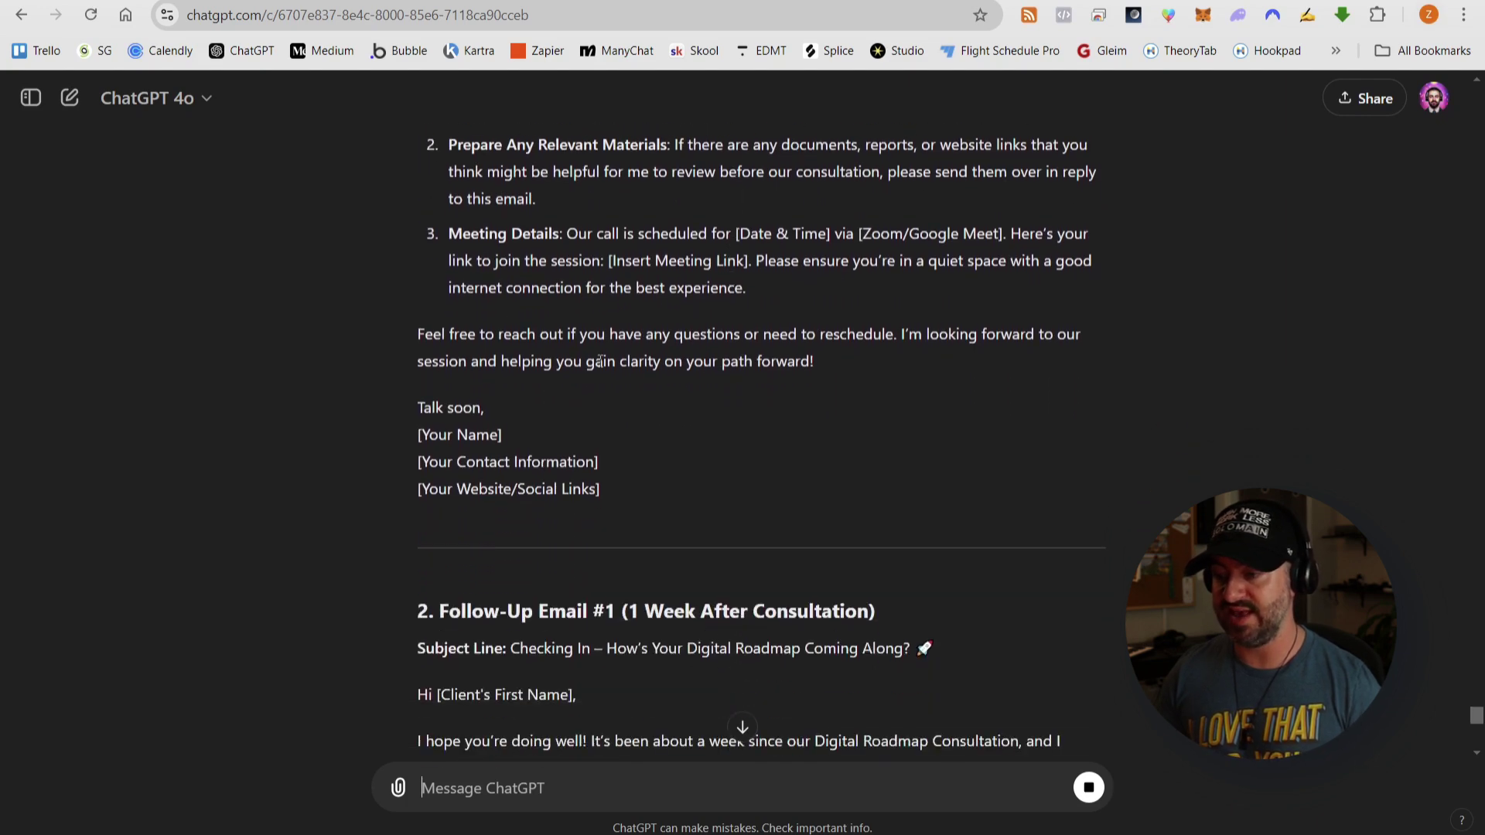
- Scroll through ChatGPT's reply to review all the generated email templates
scroll(575, 348, "up", 3)
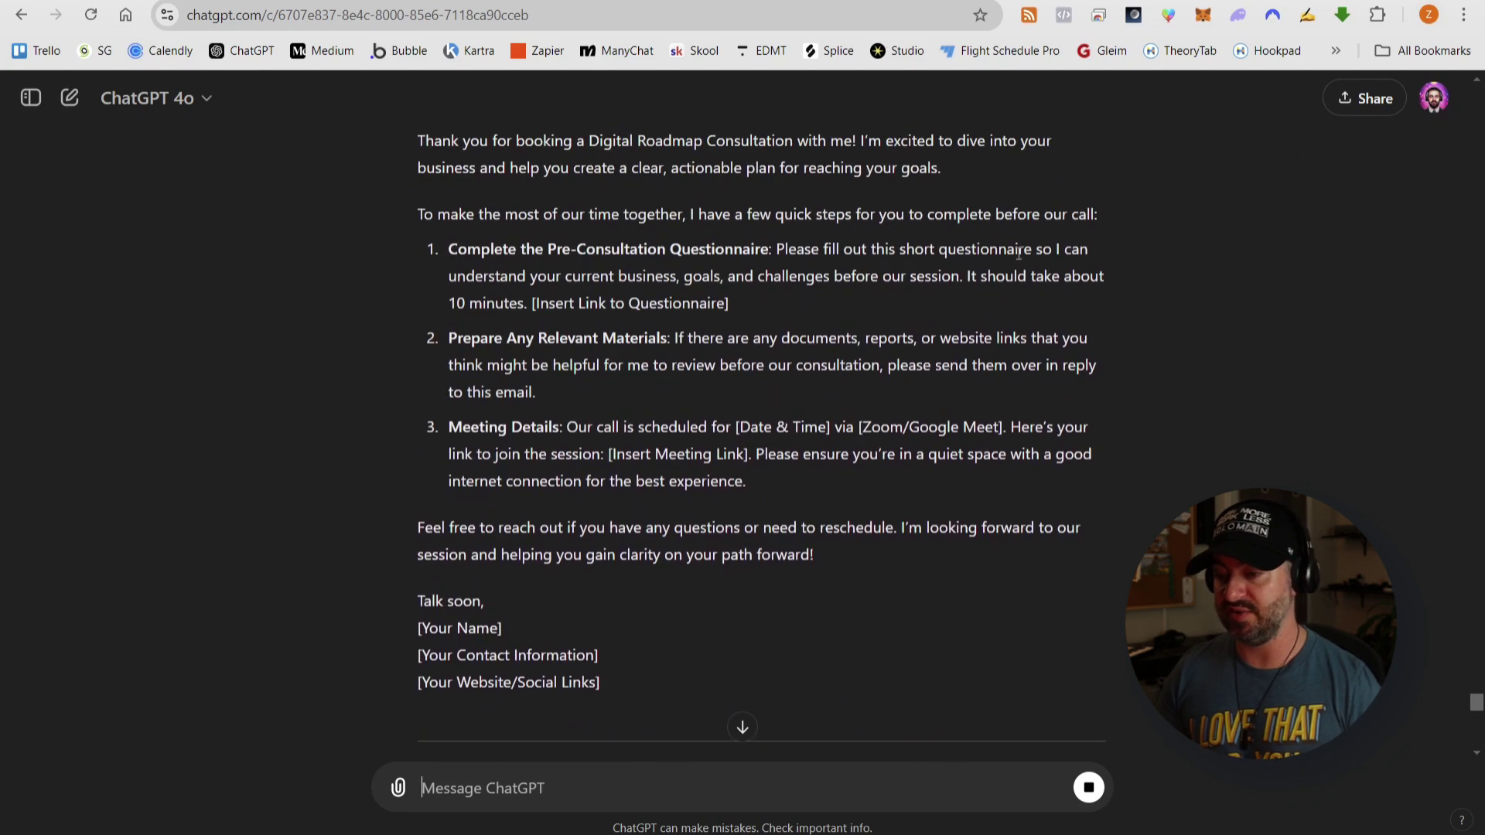
scroll(732, 352, "down", 5)
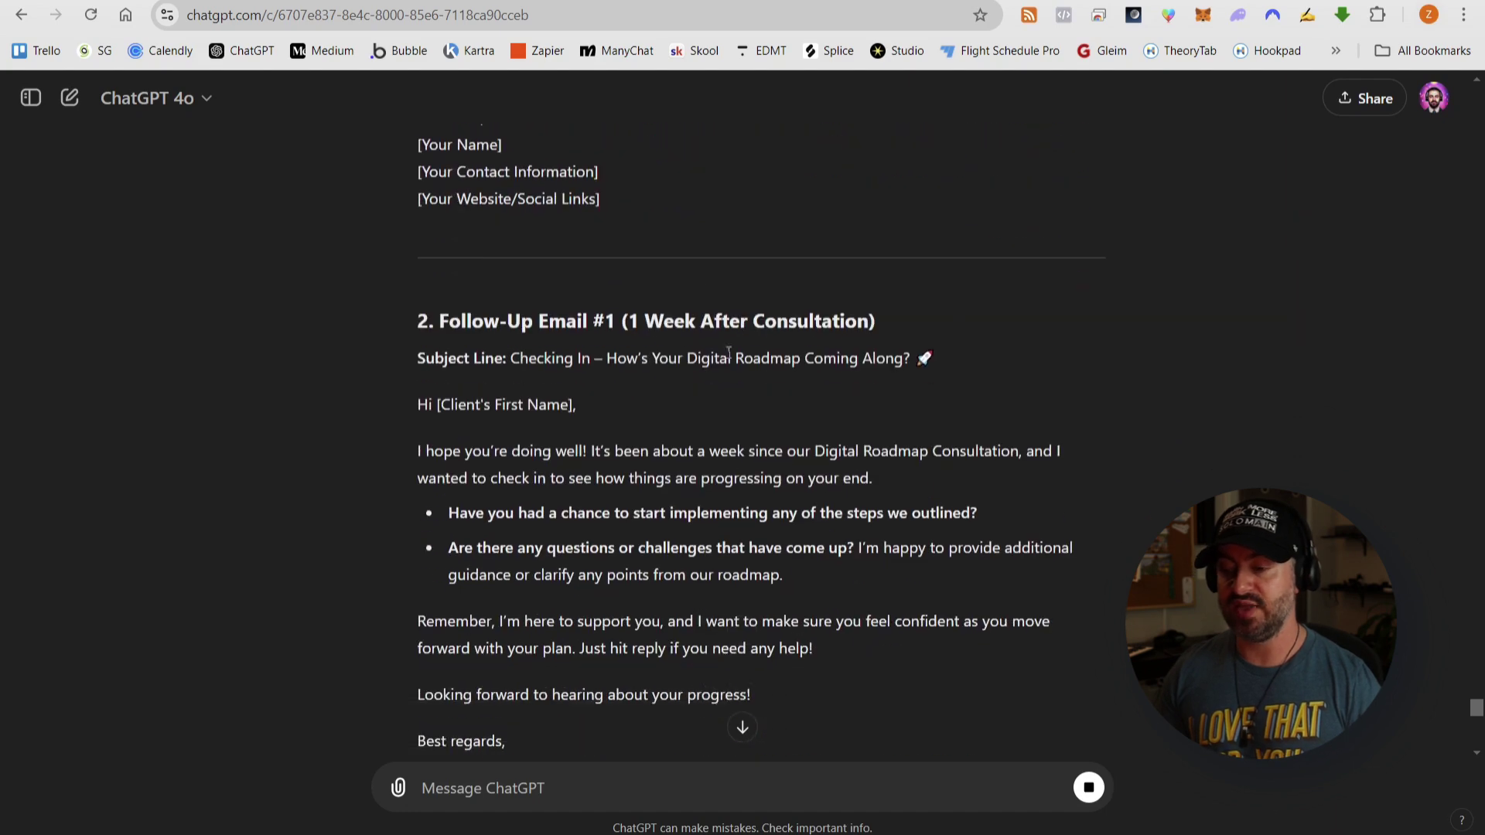
scroll(777, 345, "down", 1)
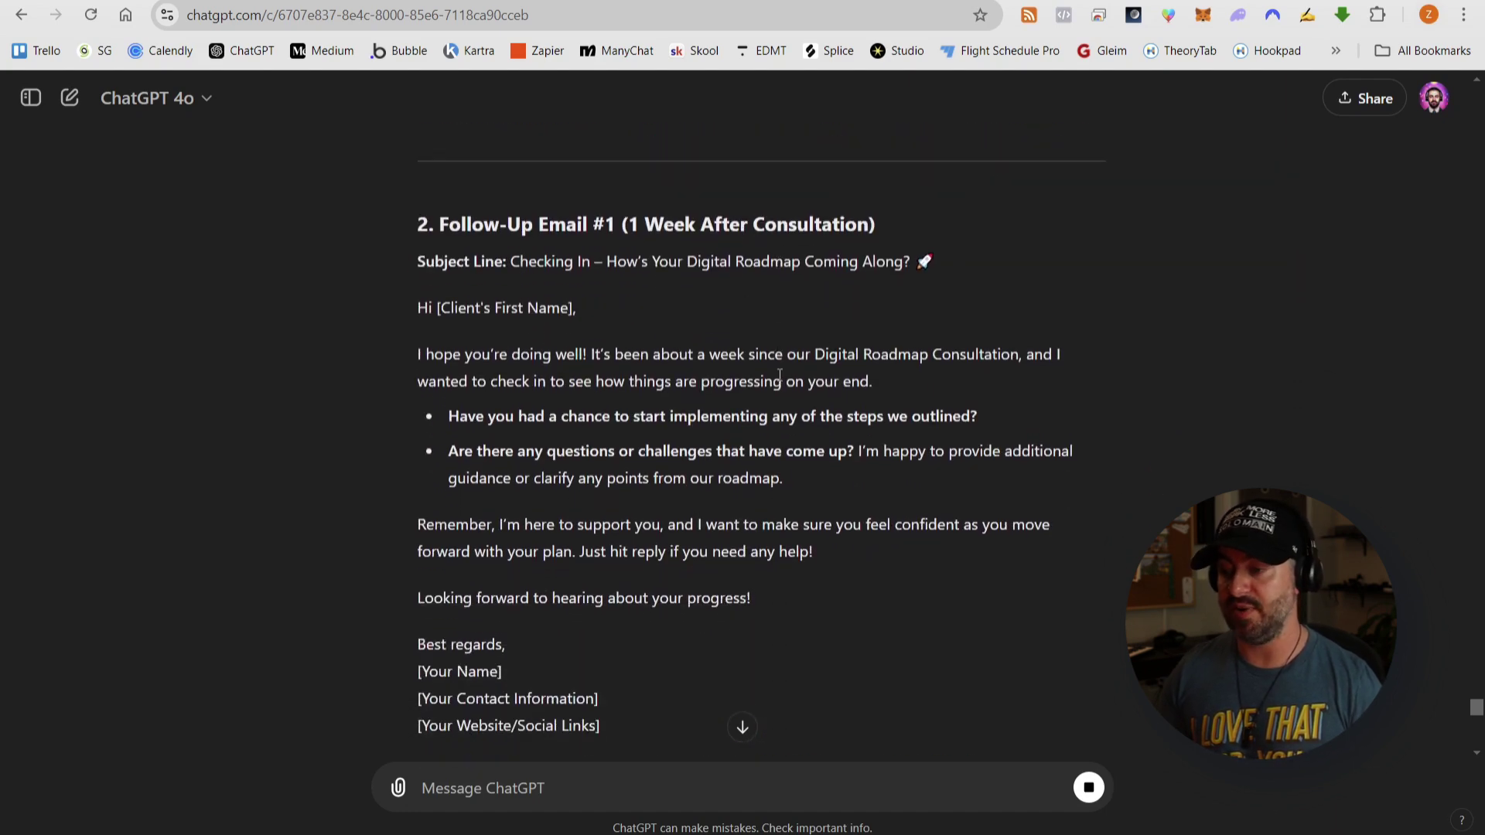
scroll(780, 376, "down", 7)
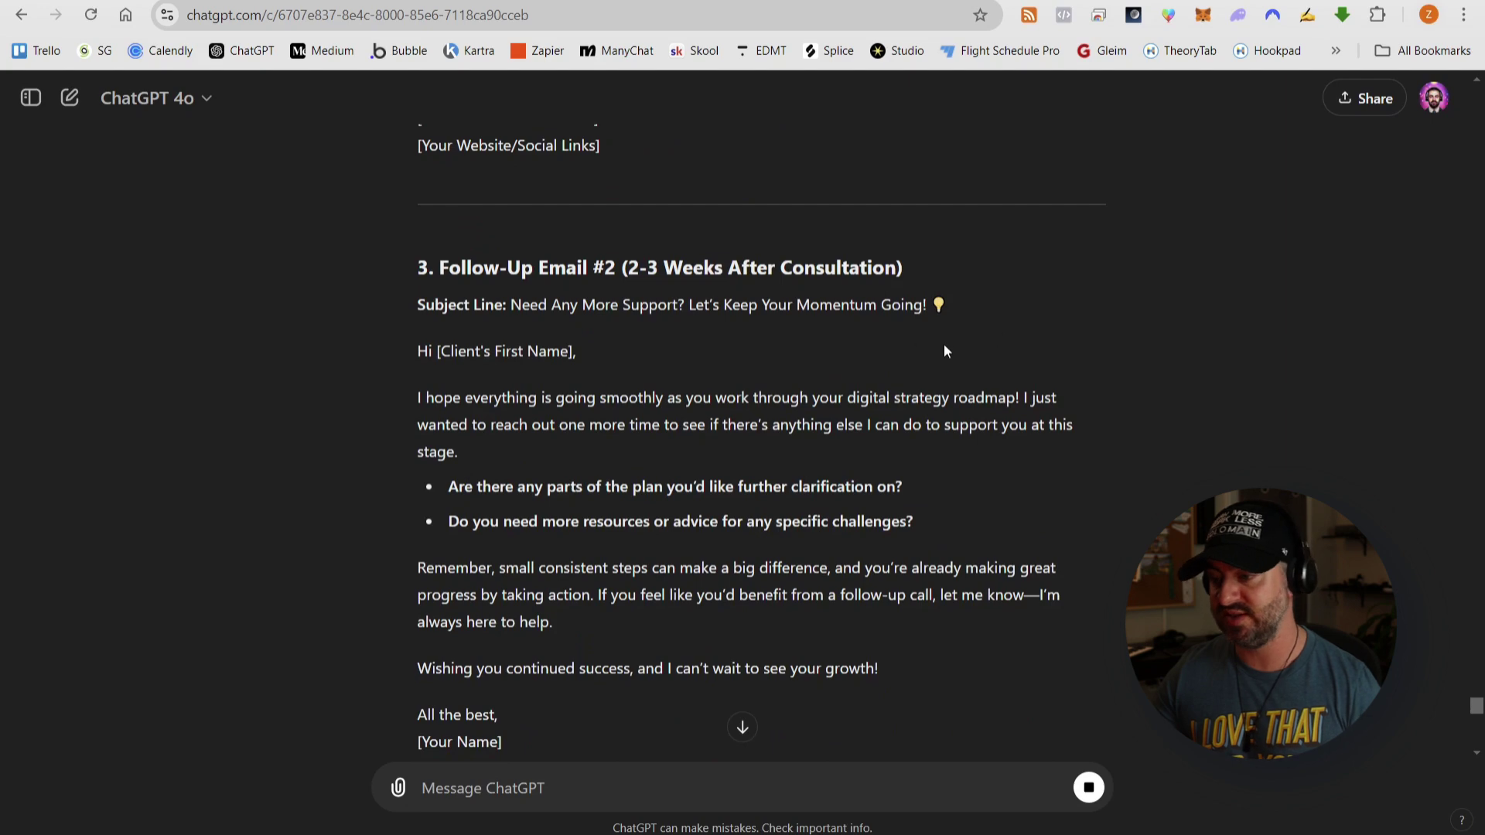
scroll(944, 343, "down", 8)
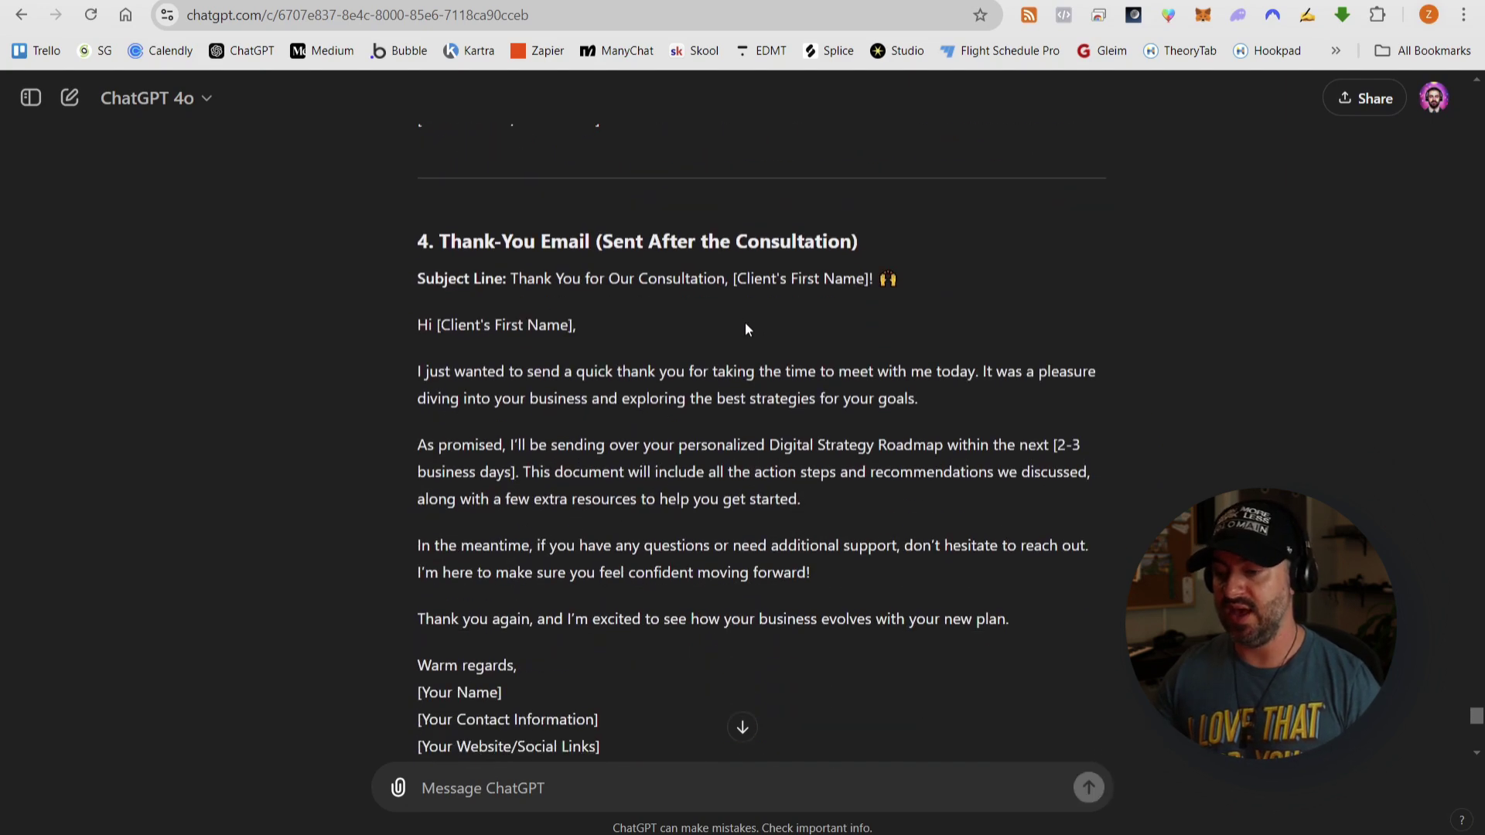
scroll(747, 319, "down", 1)
scroll(747, 317, "down", 2)
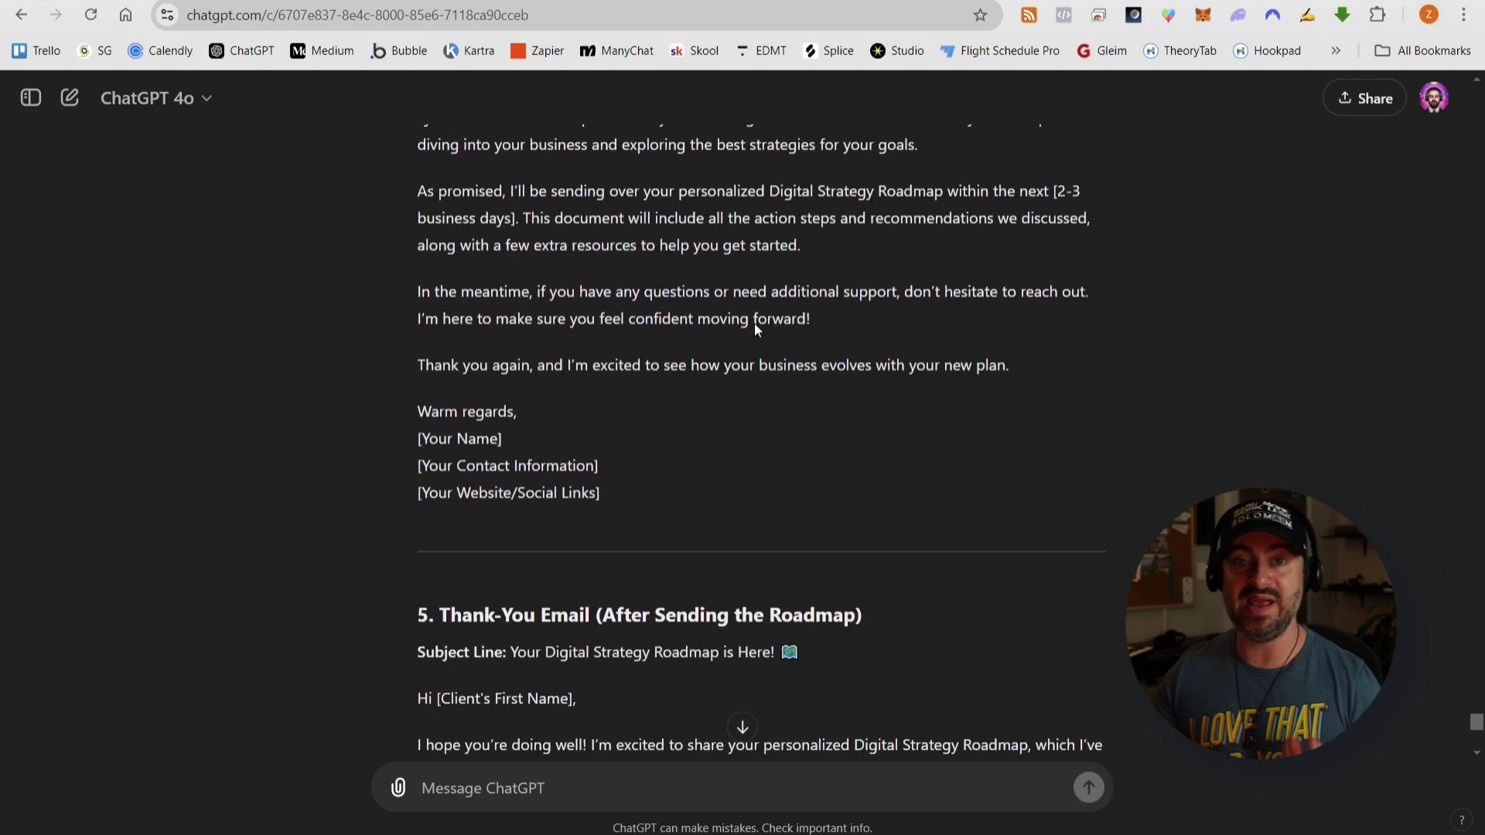
scroll(754, 322, "down", 5)
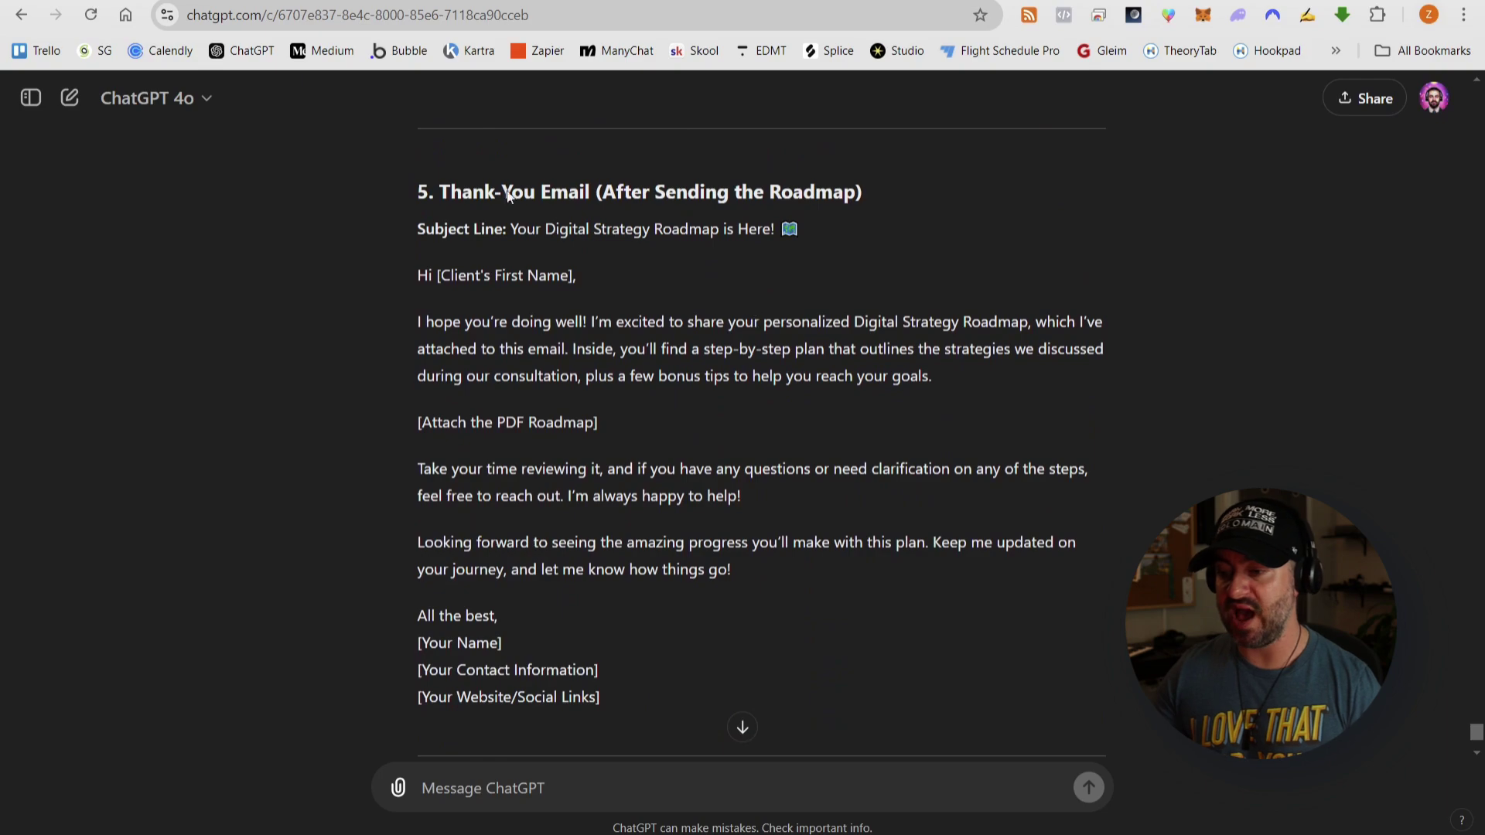
scroll(960, 321, "down", 3)
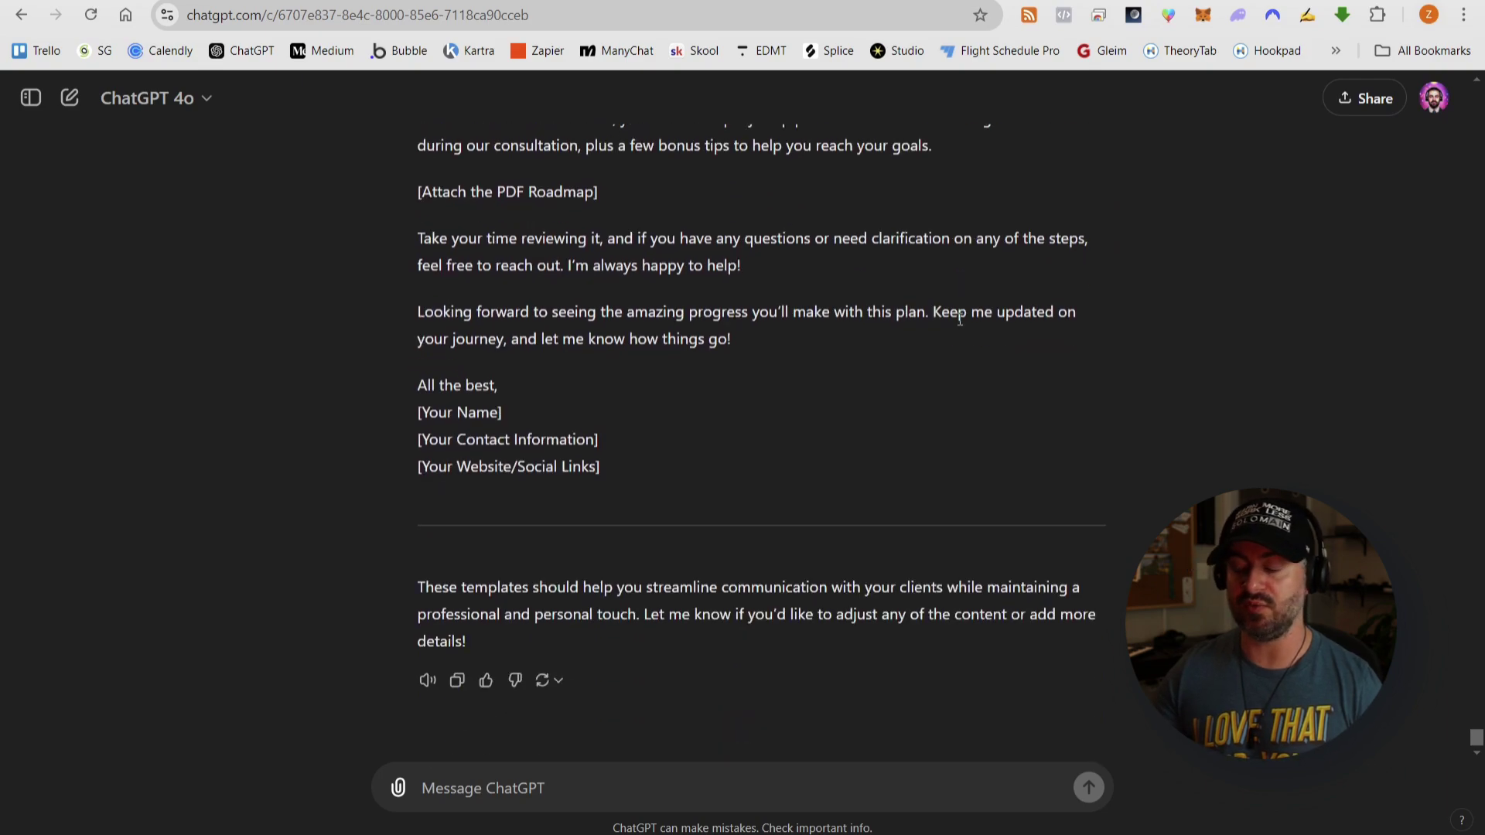
scroll(821, 509, "up", 20)
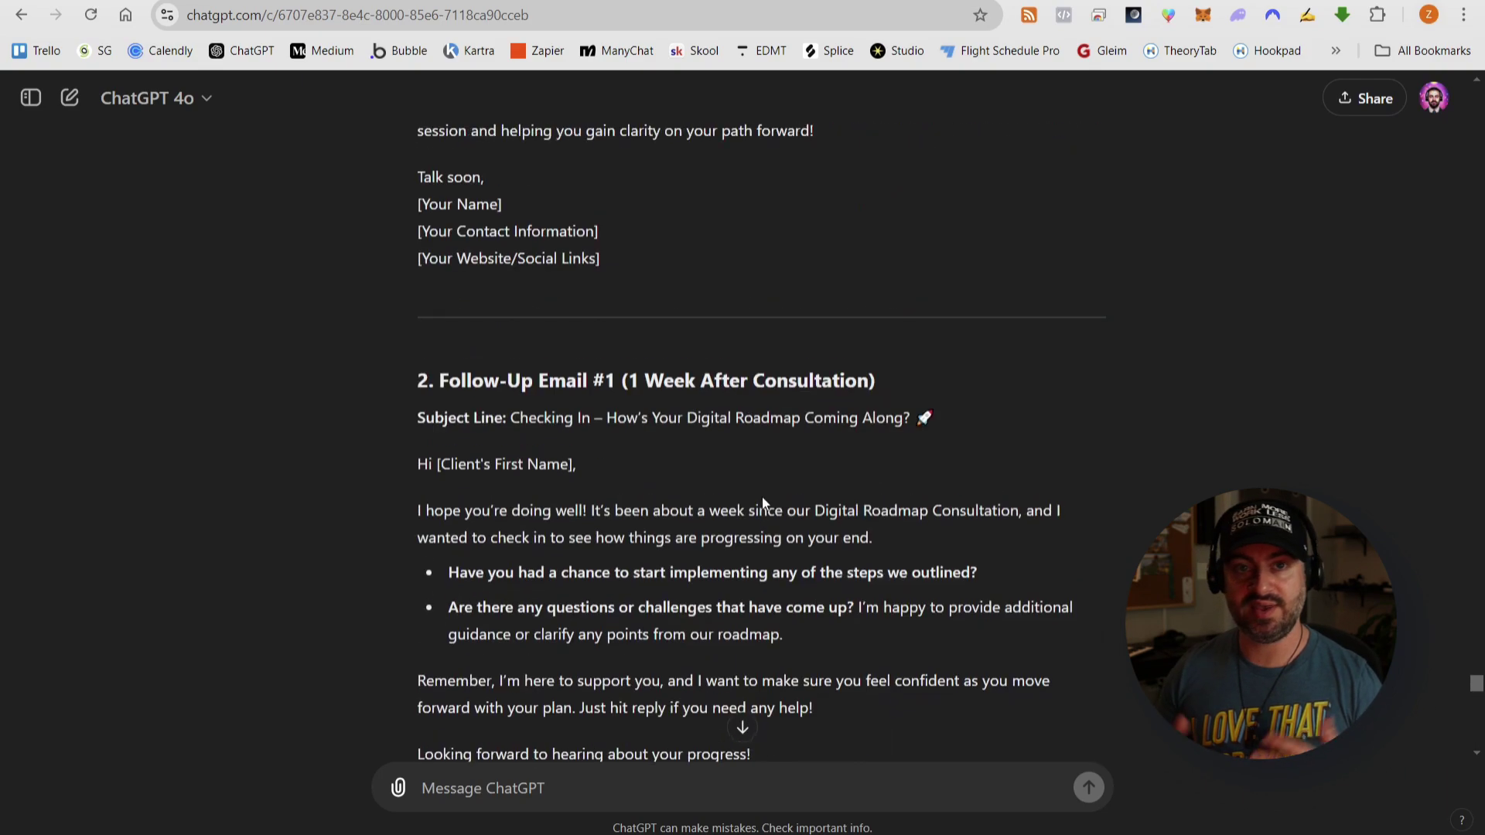
scroll(763, 503, "up", 9)
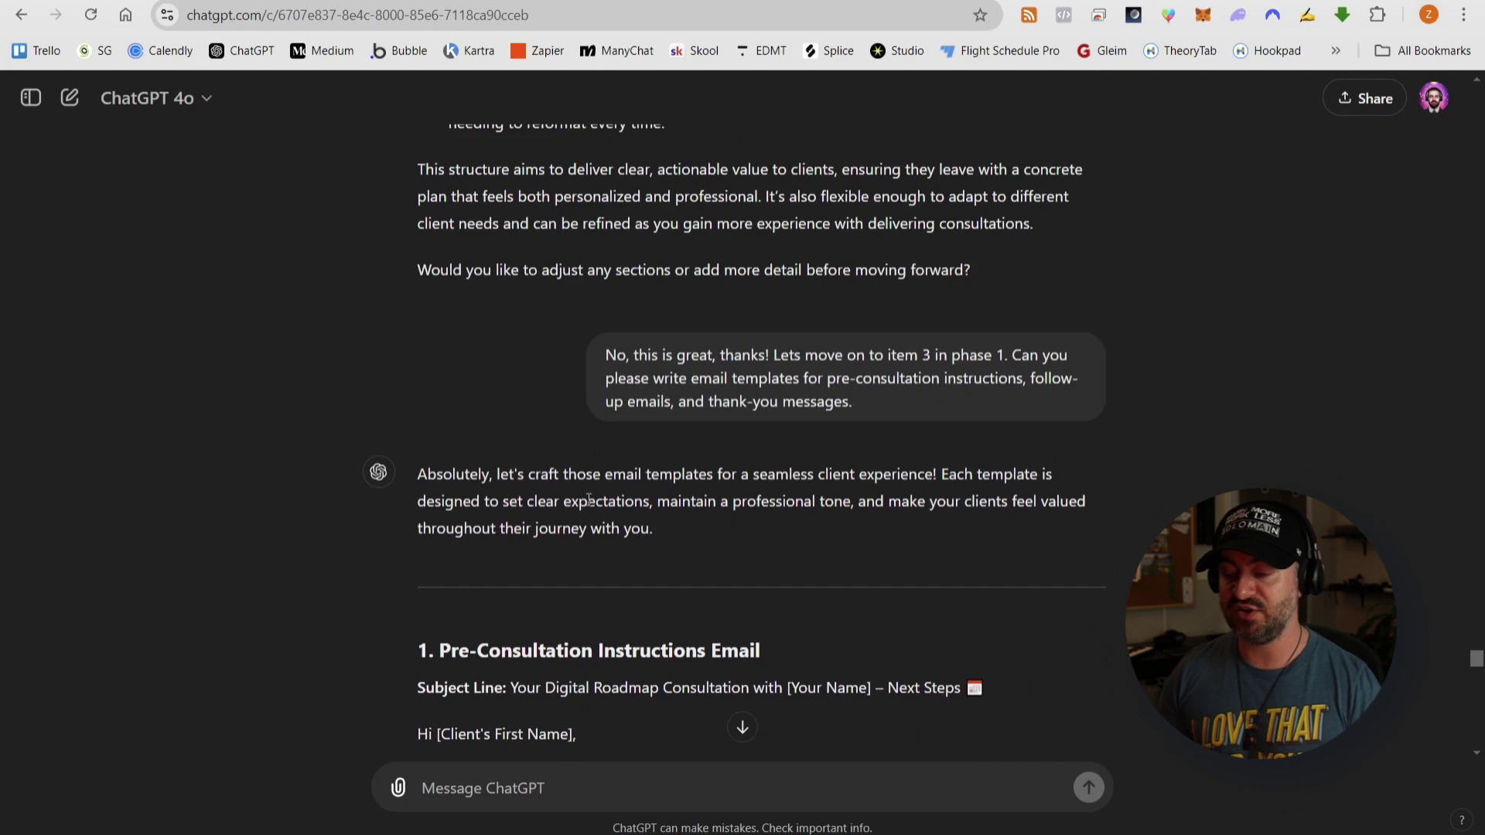
scroll(580, 491, "down", 5)
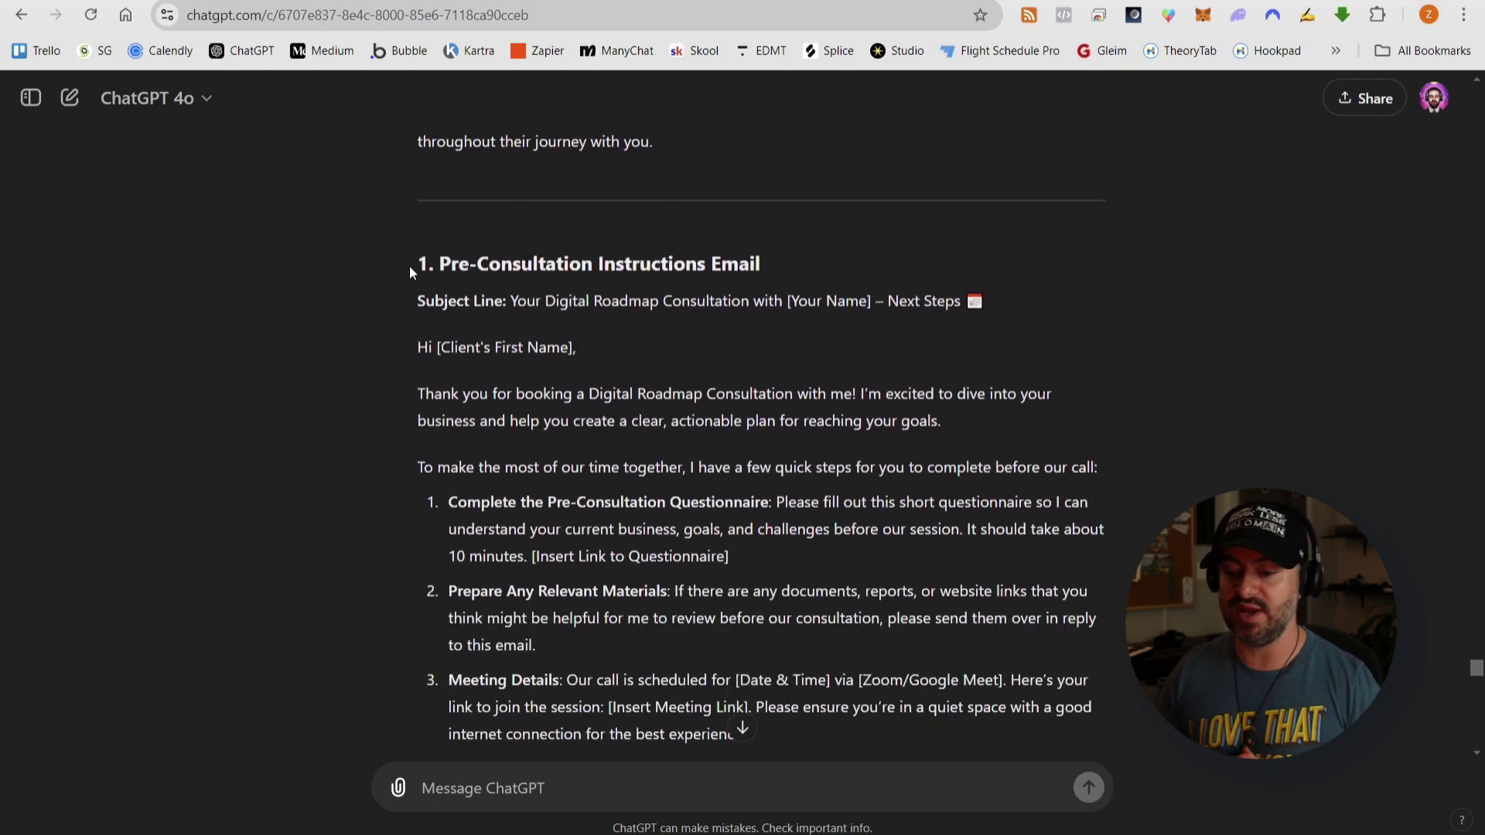
- Select and copy the whole set of email templates, then bring up the action plan document
mouse_move(413, 261)
left_mouse_down()
mouse_move(531, 263)
mouse_move(750, 355)
mouse_move(936, 361)
mouse_move(841, 484)
left_mouse_up()
scroll(758, 354, "down", 2)
scroll(758, 354, "down", 20)
scroll(935, 369, "down", 7)
left_click(851, 485)
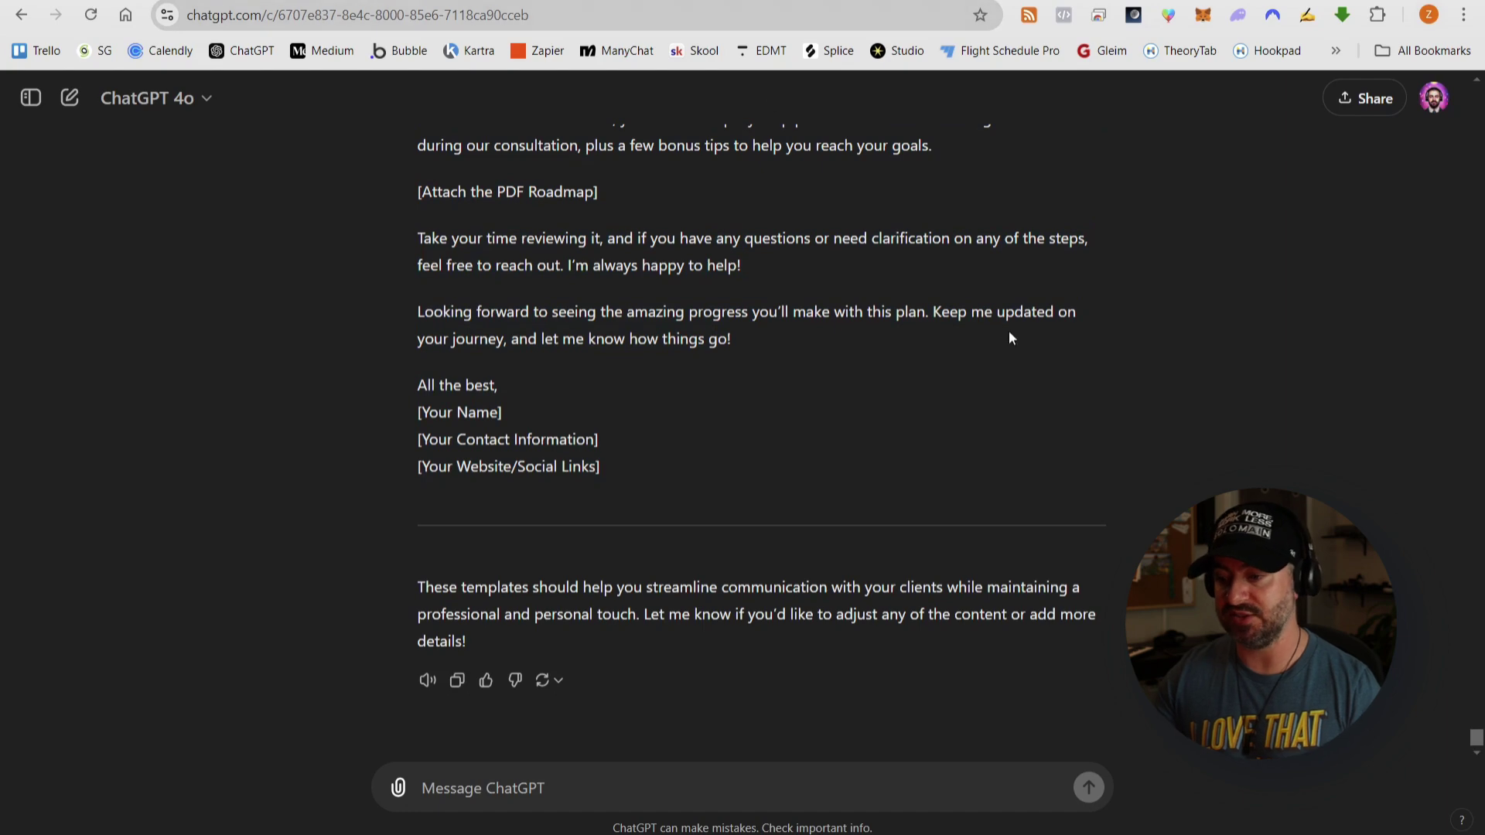
scroll(1028, 363, "up", 20)
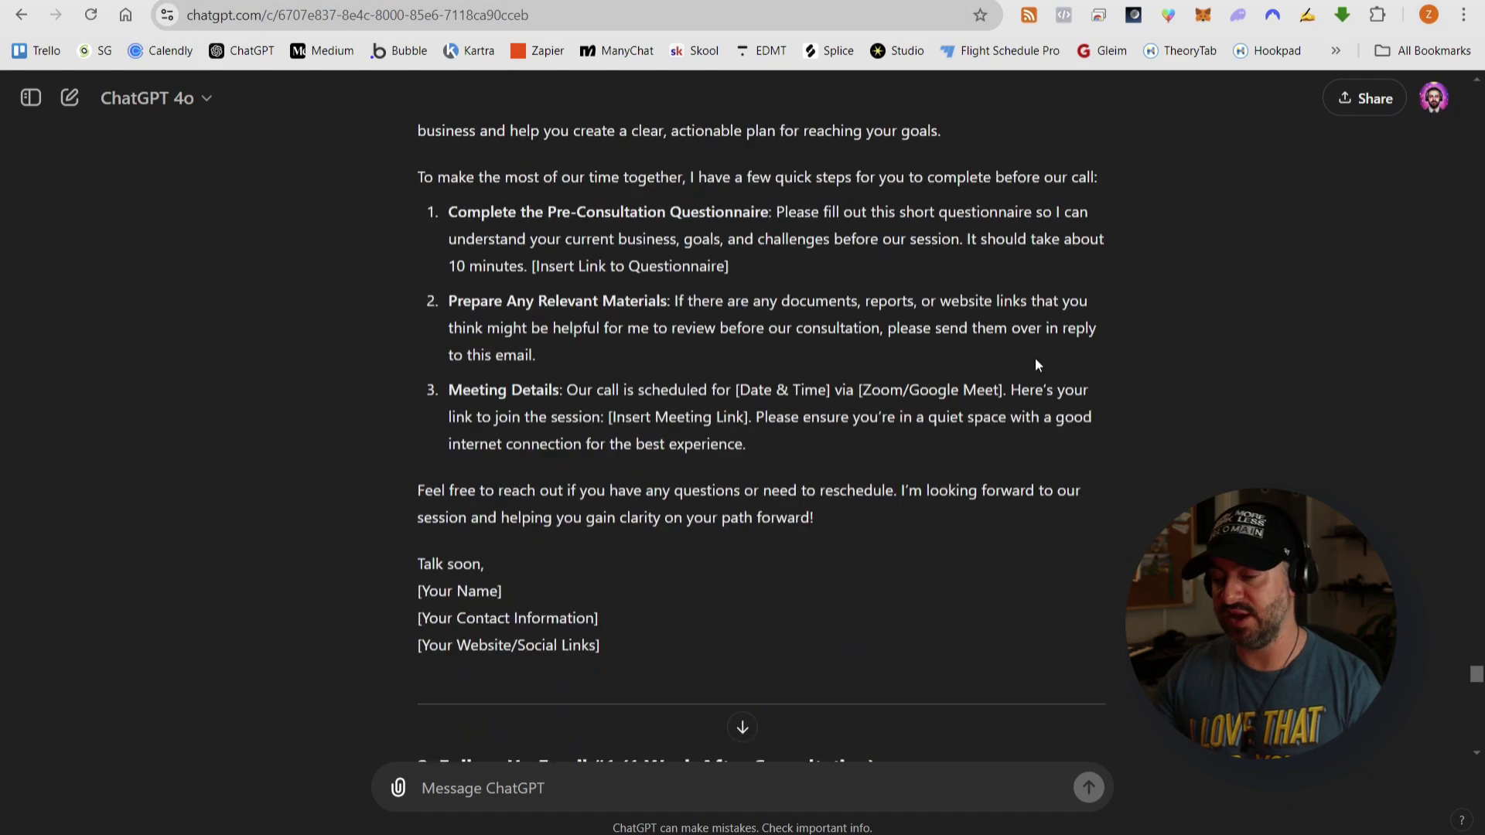
left_click(1144, 0)
- Create a new Google Doc named Email Templates in the product folder
left_click(580, 396)
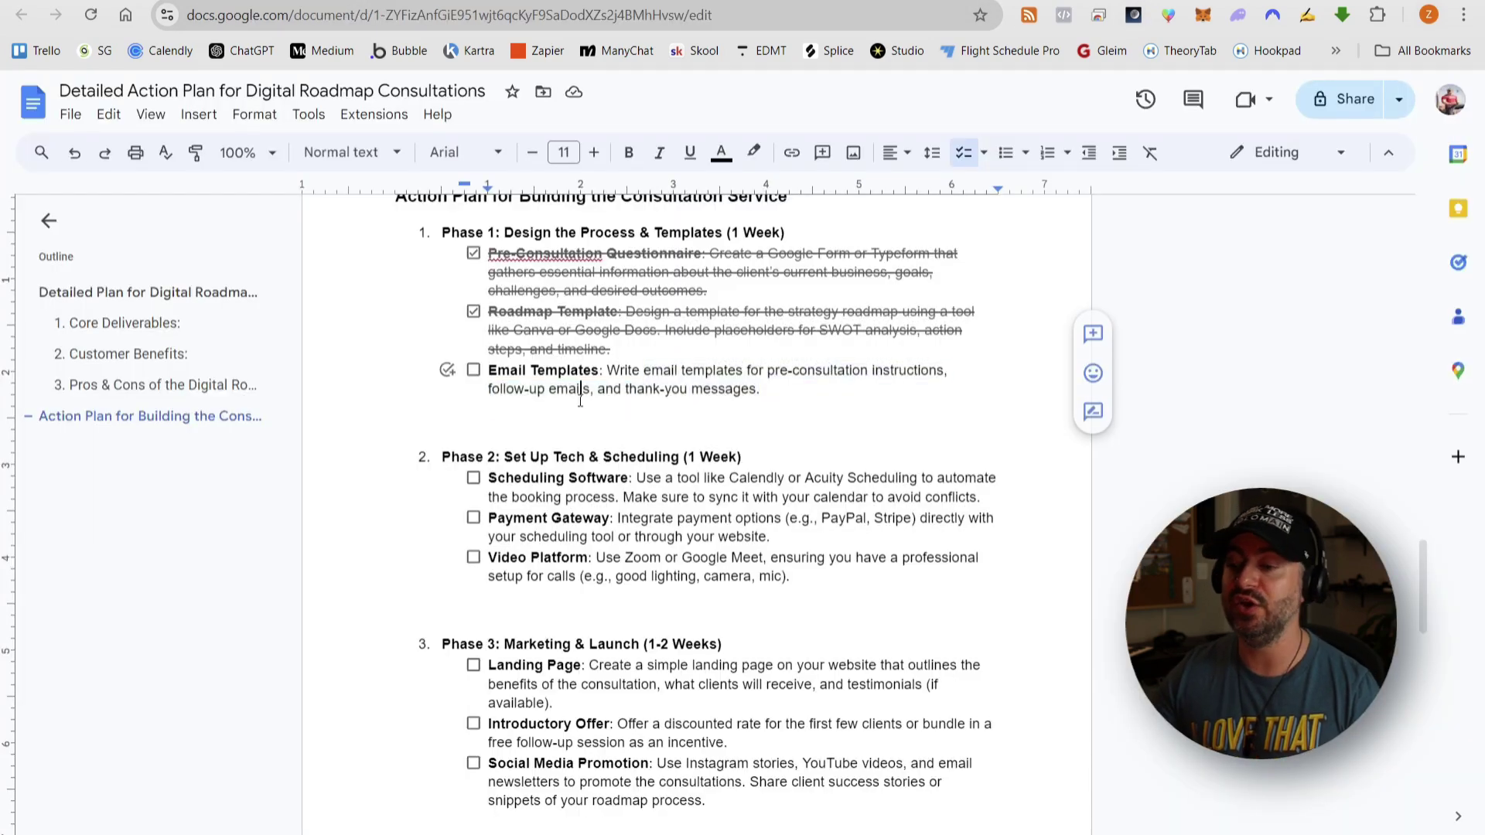
left_click(697, 0)
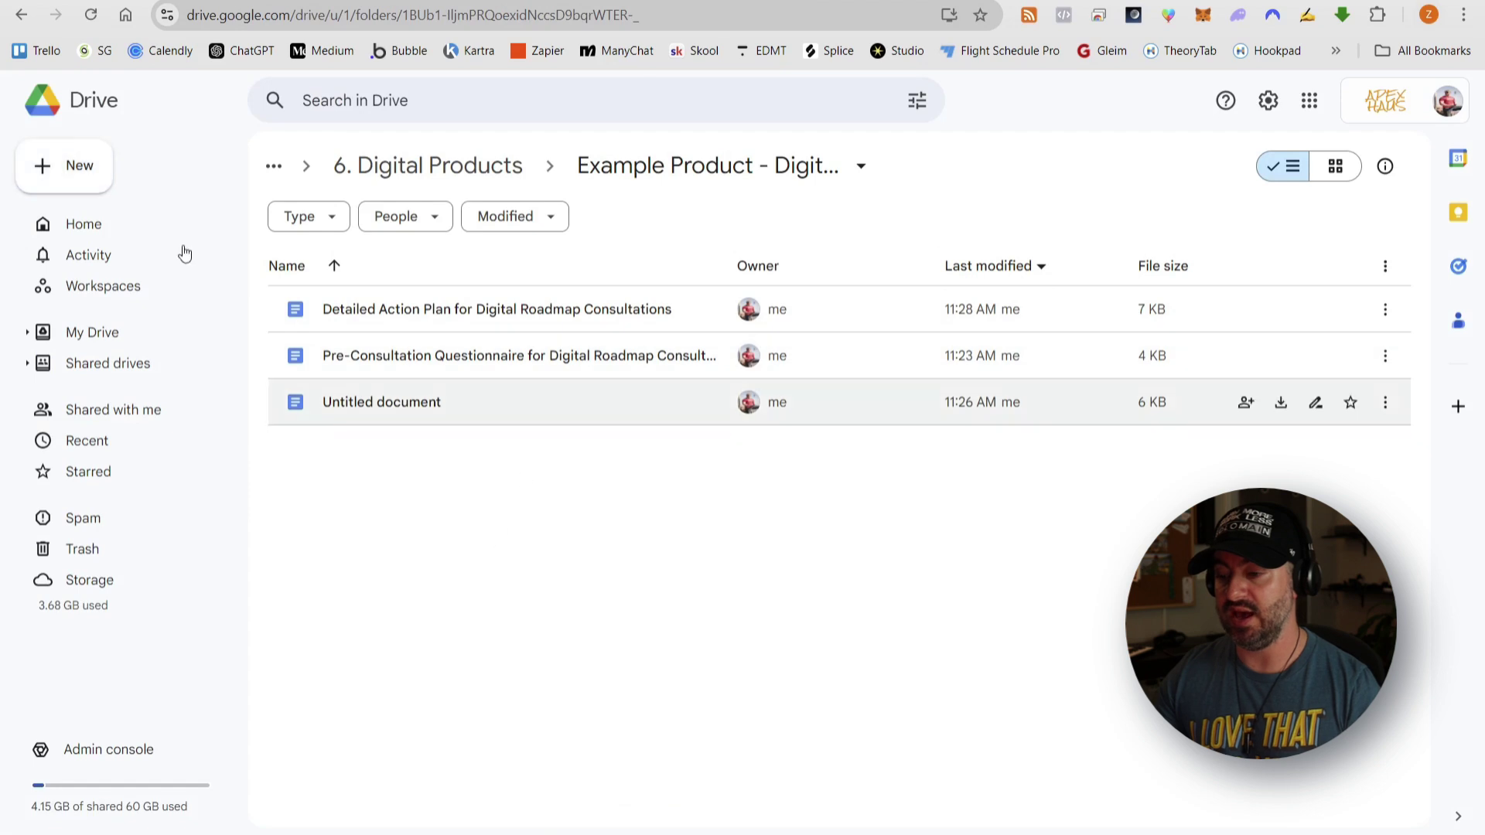
left_click(81, 179)
left_click(104, 283)
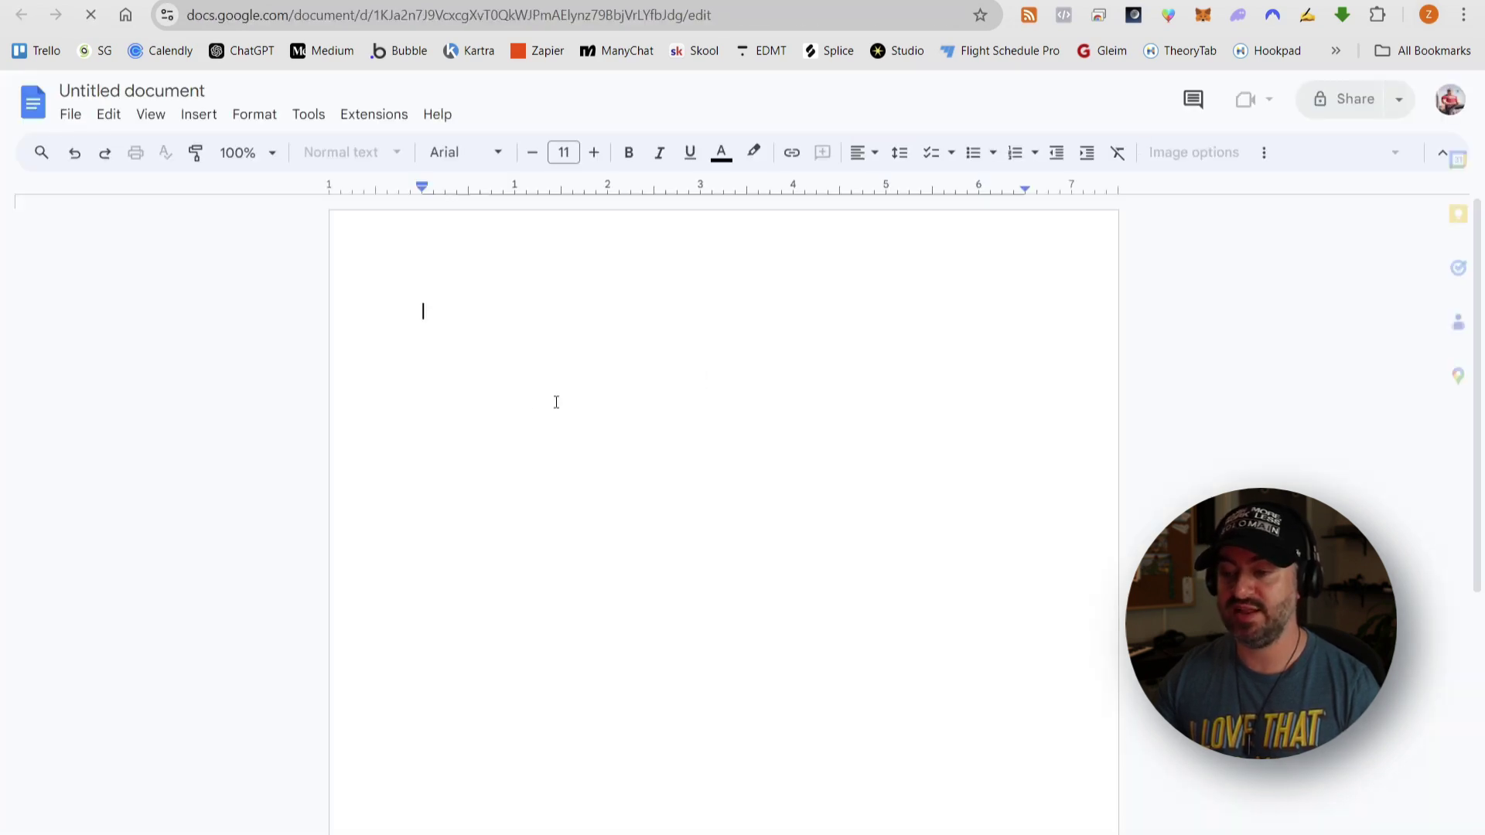
left_click(175, 89)
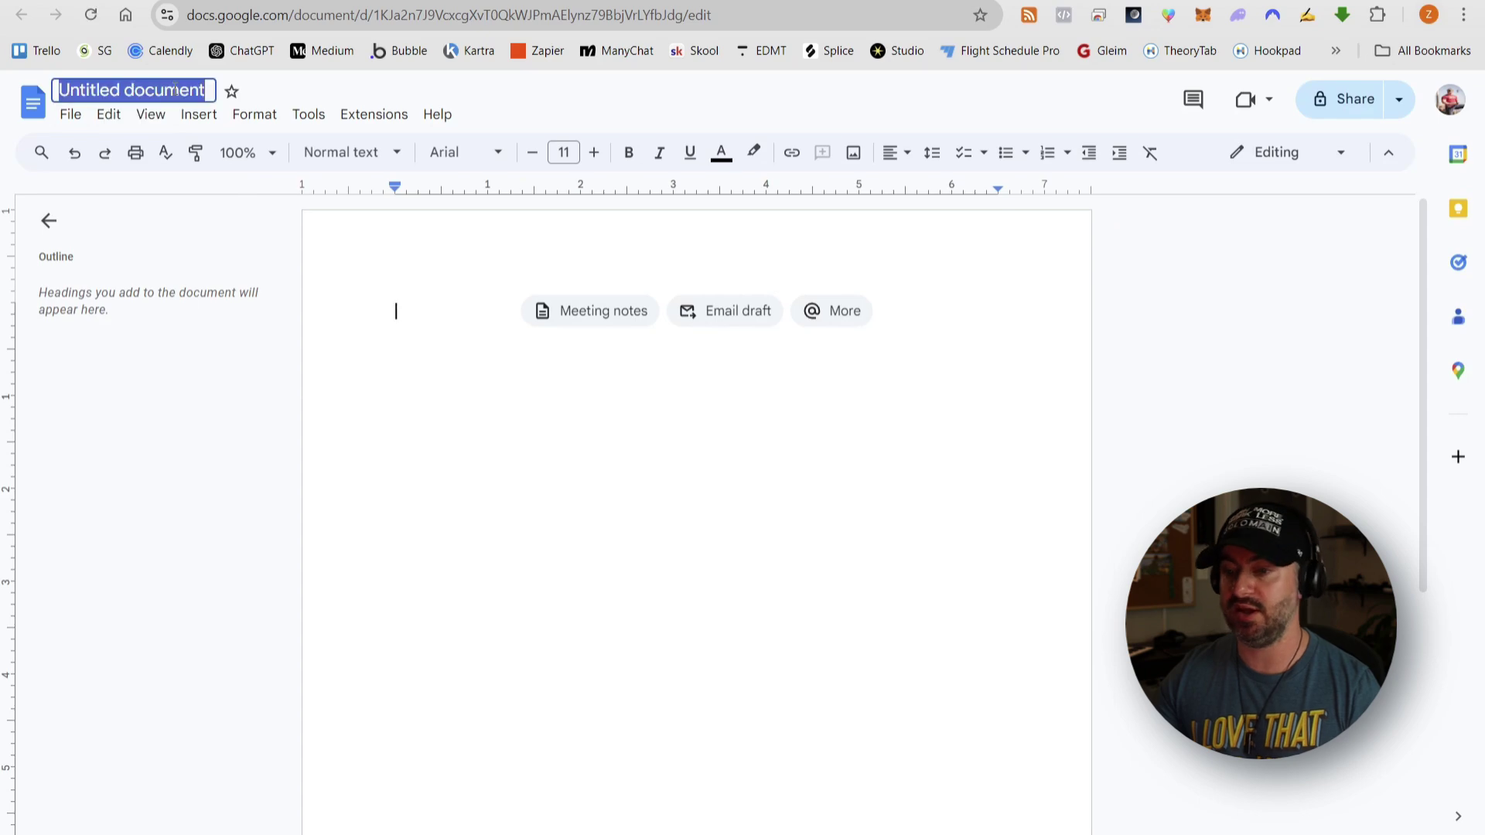
type("Email Templates")
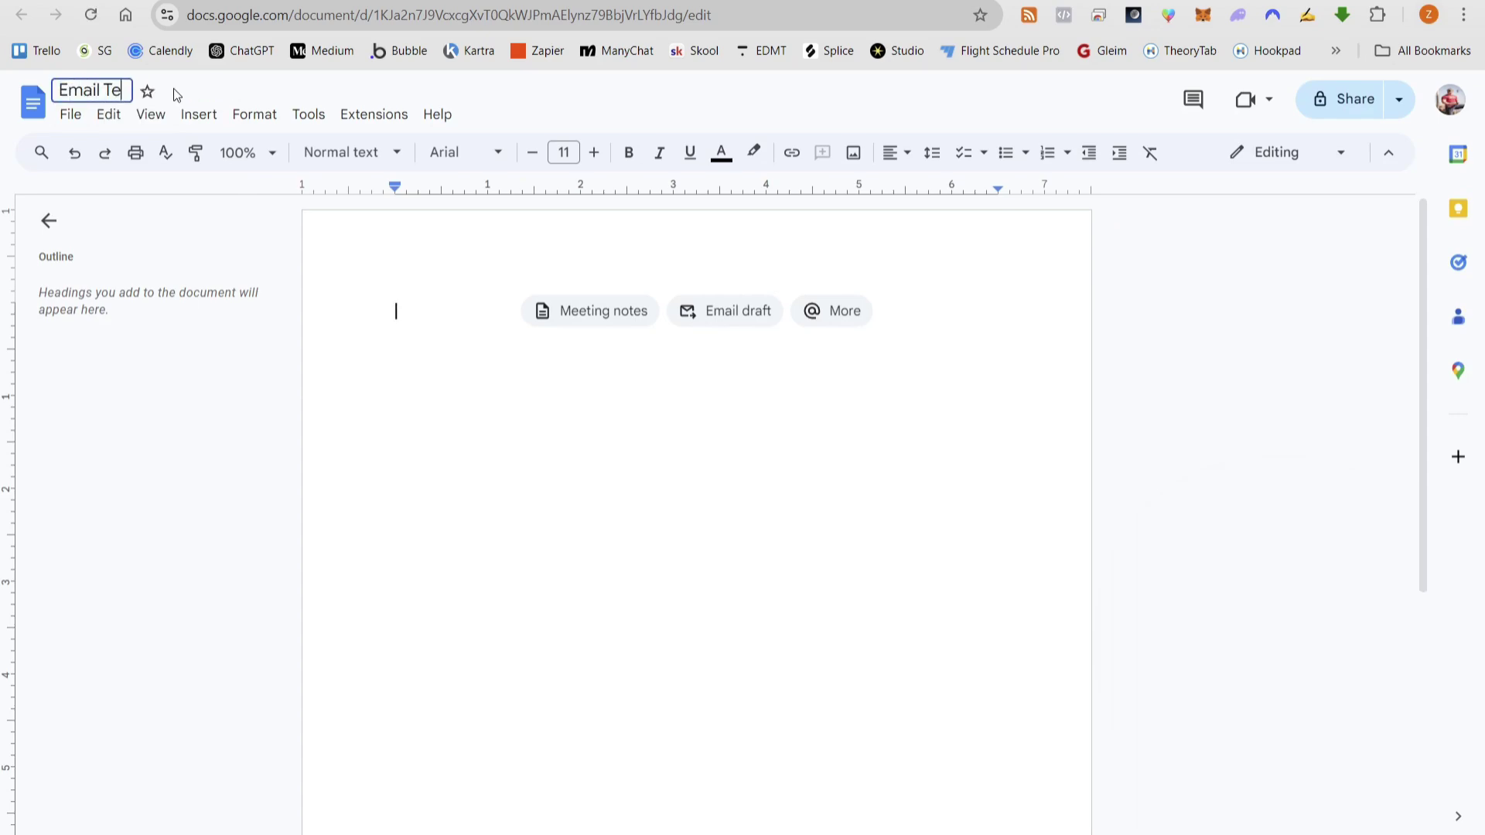
key("Return")
- Paste the email templates and start the second email on a new page
key("ctrl+v")
scroll(786, 520, "up", 15)
left_click(383, 424)
key("ctrl+Return")
scroll(383, 426, "down", 15)
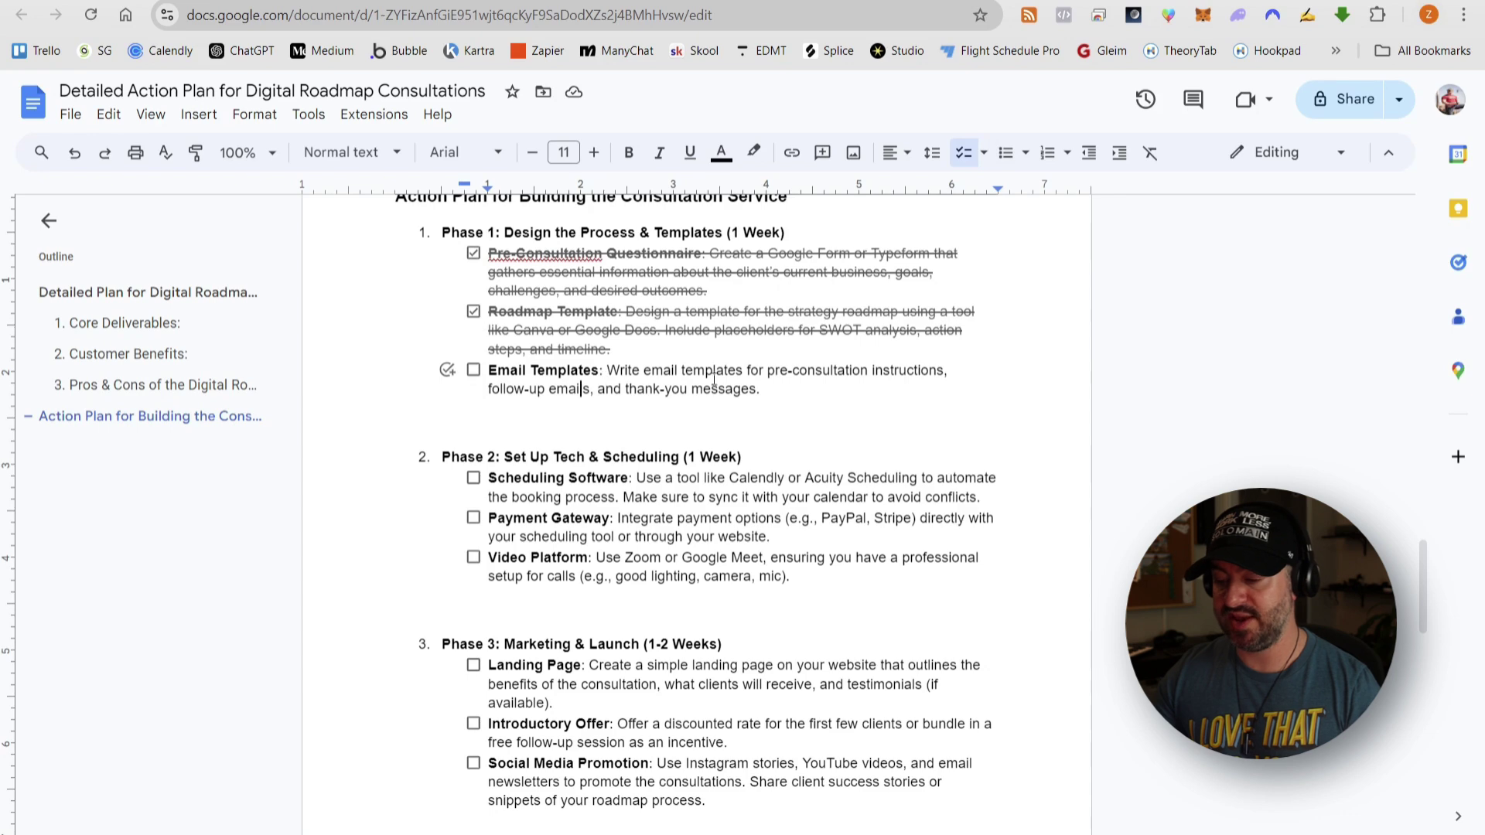
- Tick off the Email Templates item in the action plan's Phase 1
left_click(474, 372)
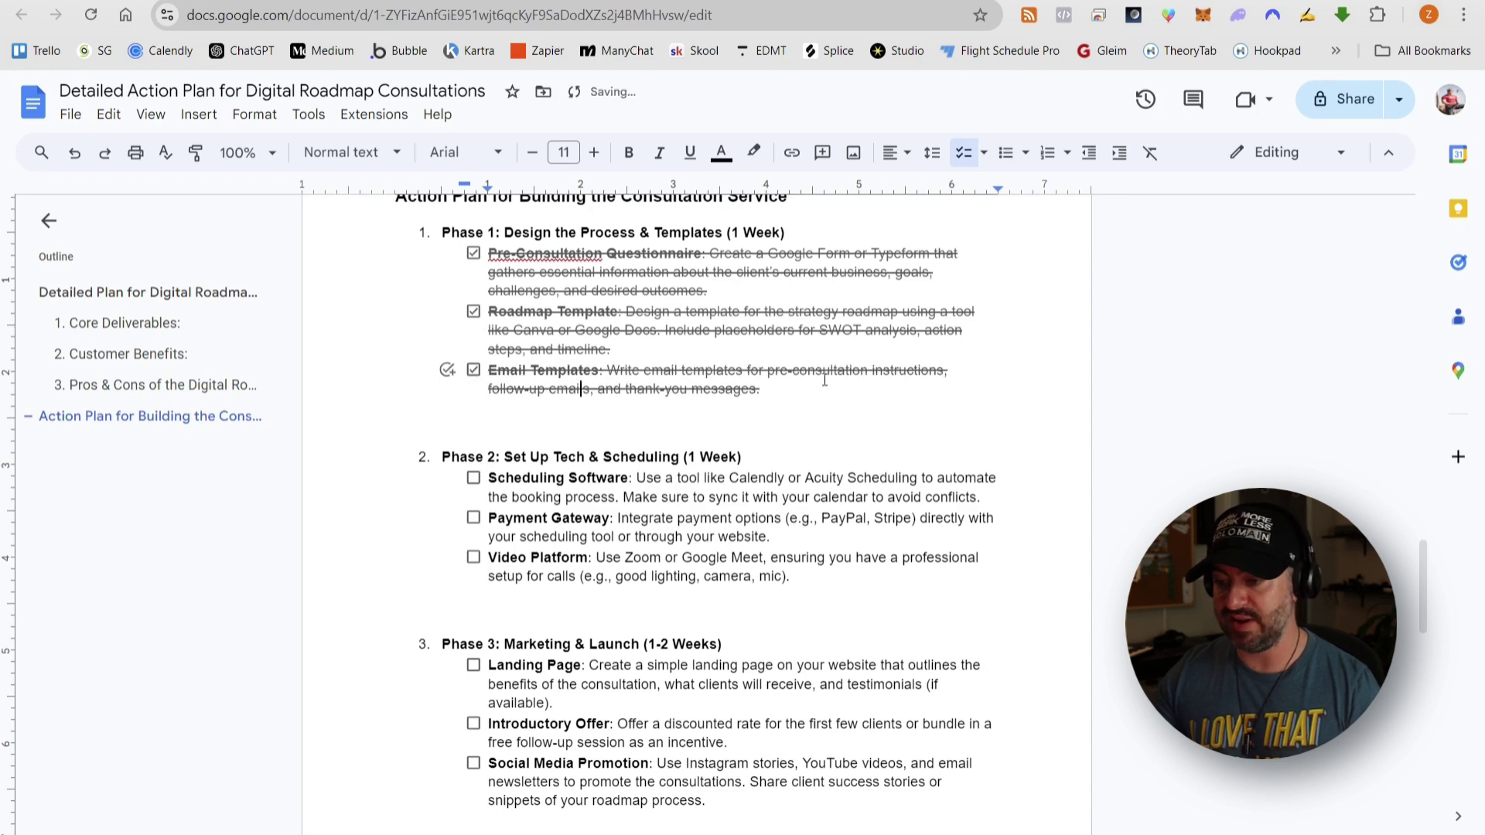
scroll(812, 320, "down", 3)
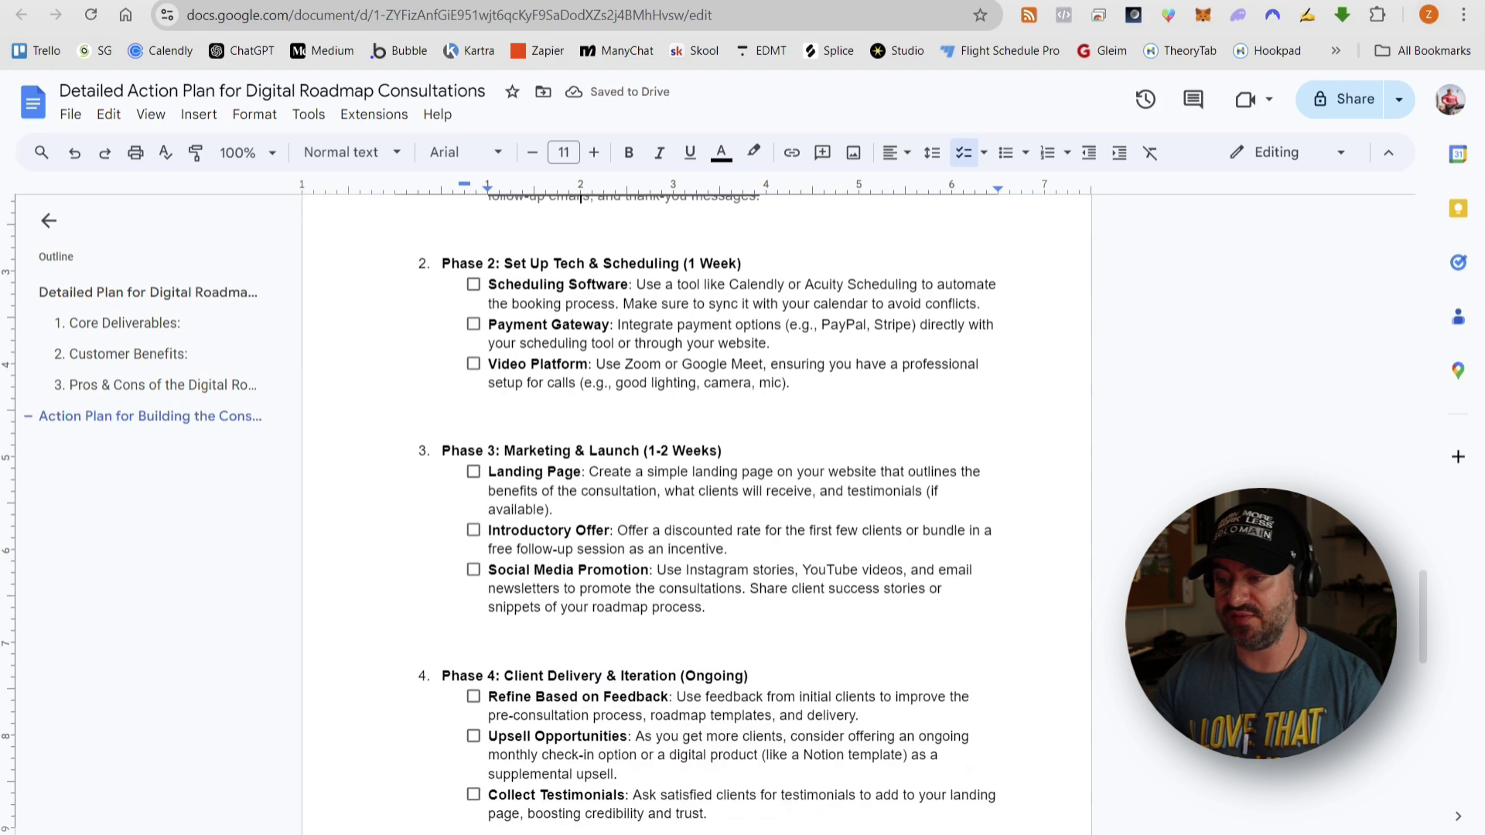
scroll(682, 828, "up", 3)
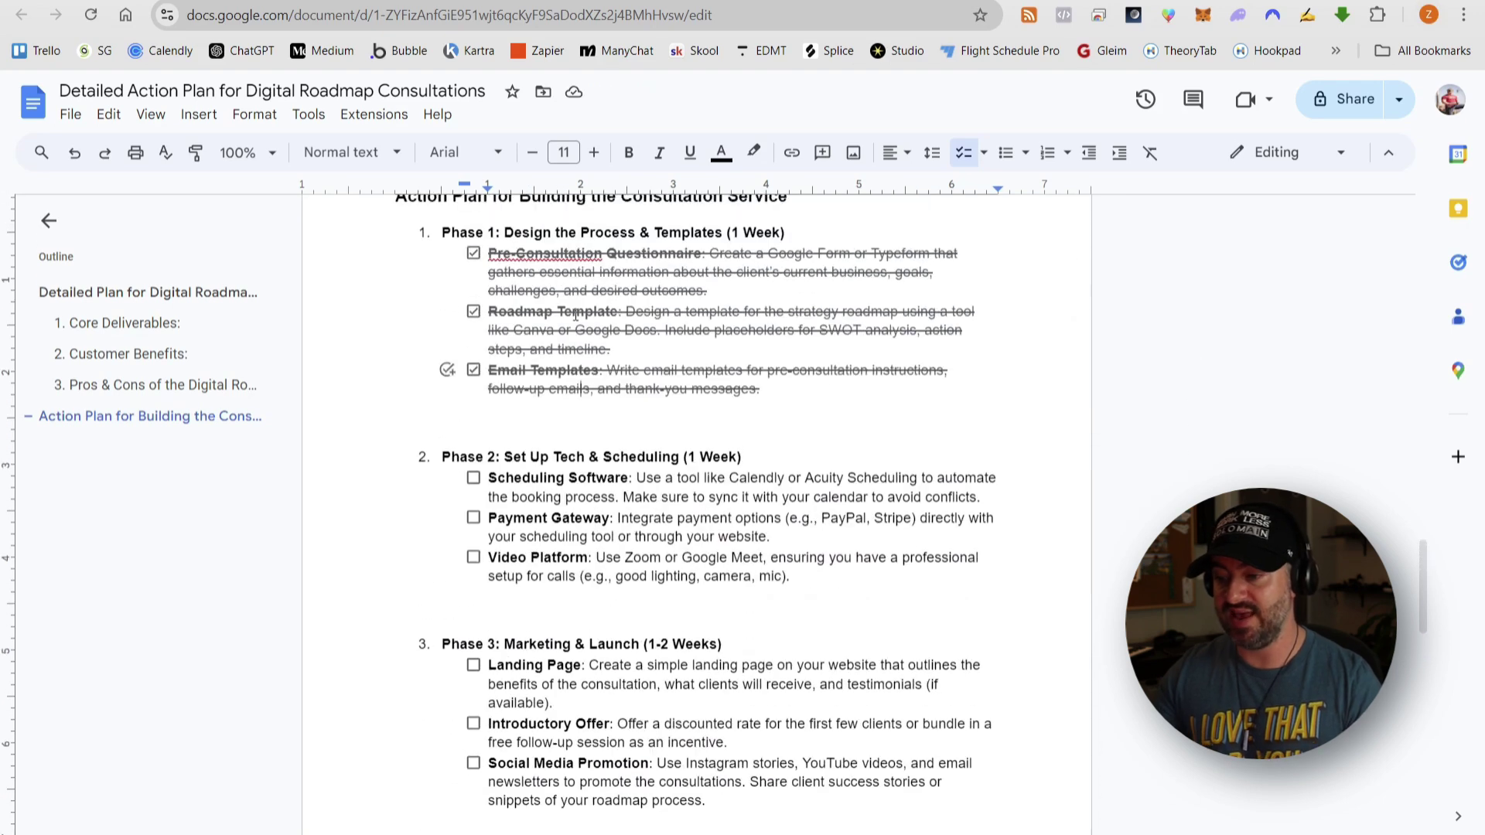
scroll(738, 261, "down", 2)
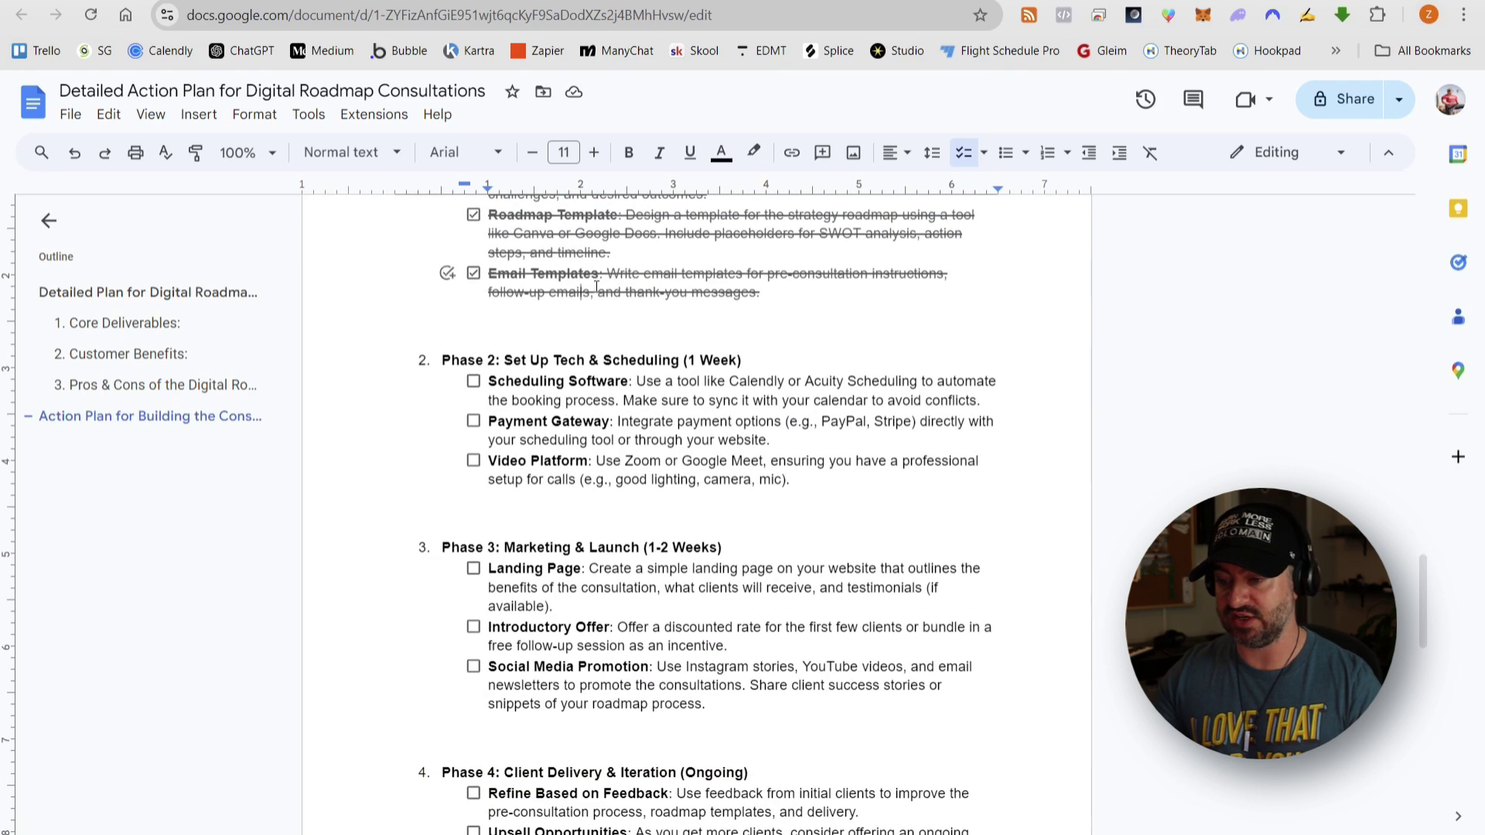
scroll(632, 297, "down", 2)
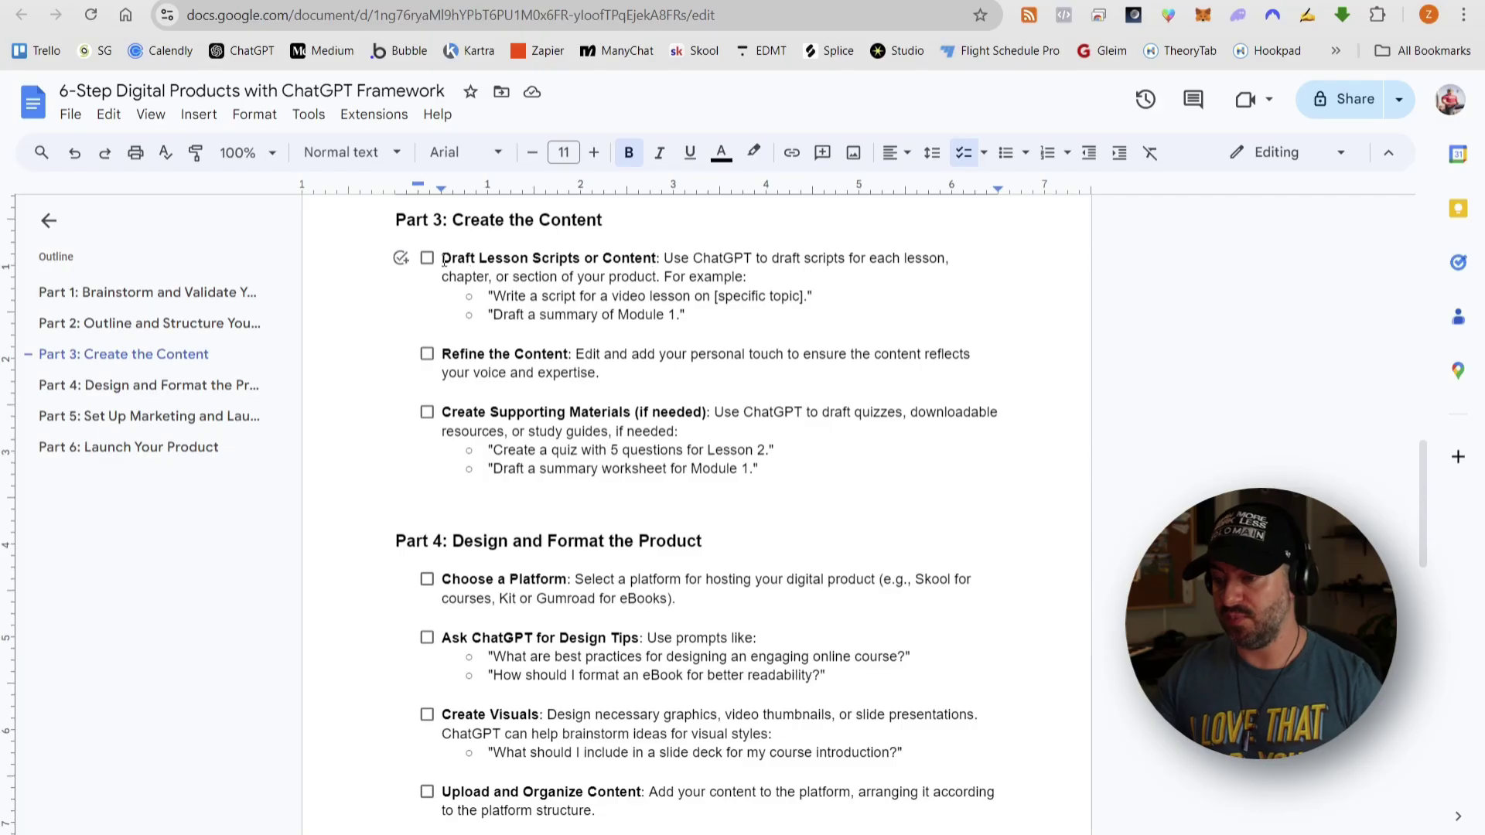
- Mark Draft Lesson Scripts or Content in Part 3 of the framework checklist
left_click_drag(442, 259, 472, 259)
left_click_drag(575, 254, 650, 253)
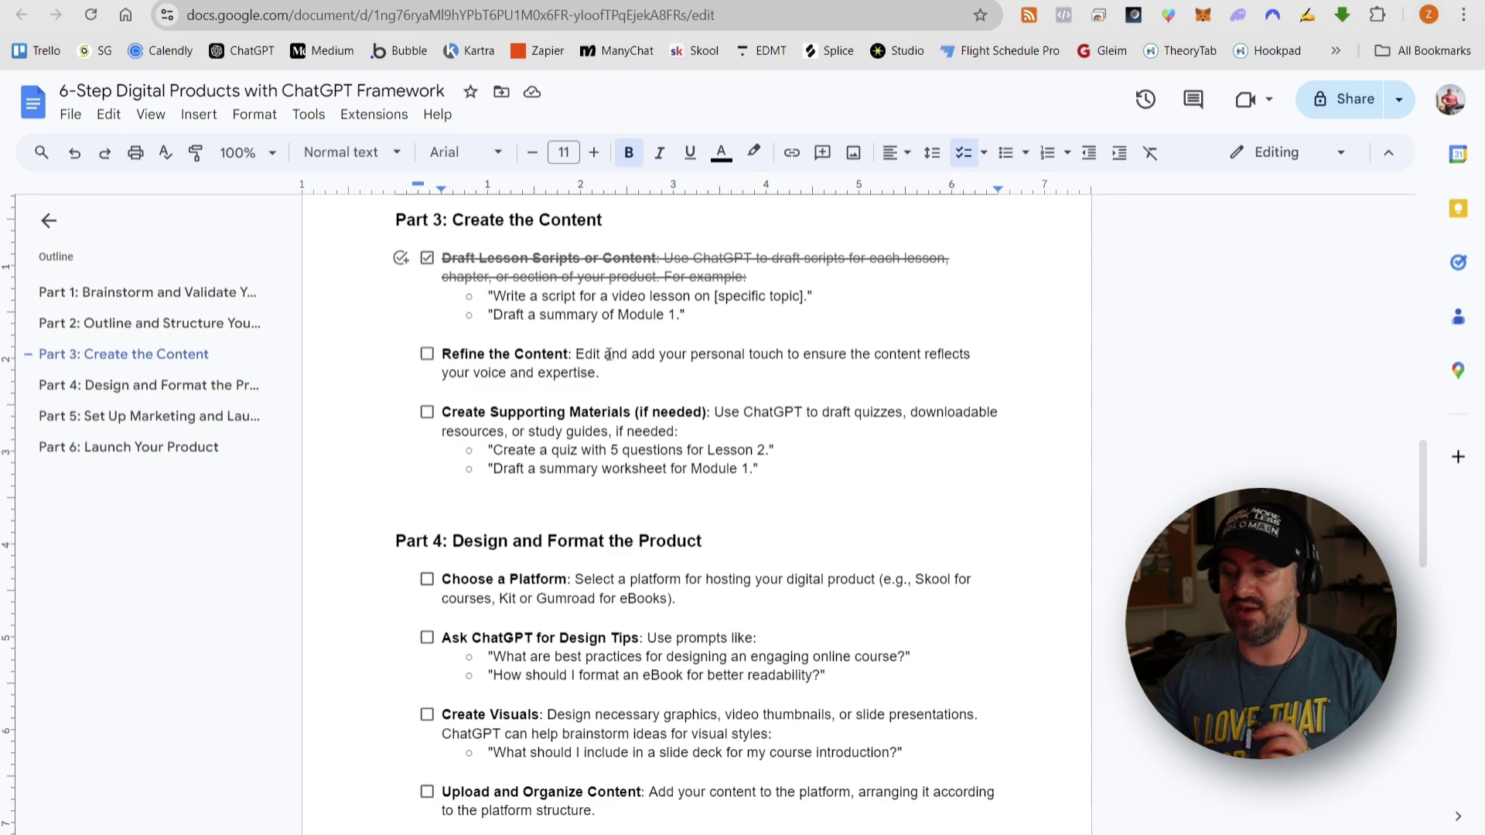
left_click_drag(577, 355, 602, 369)
left_click(620, 374)
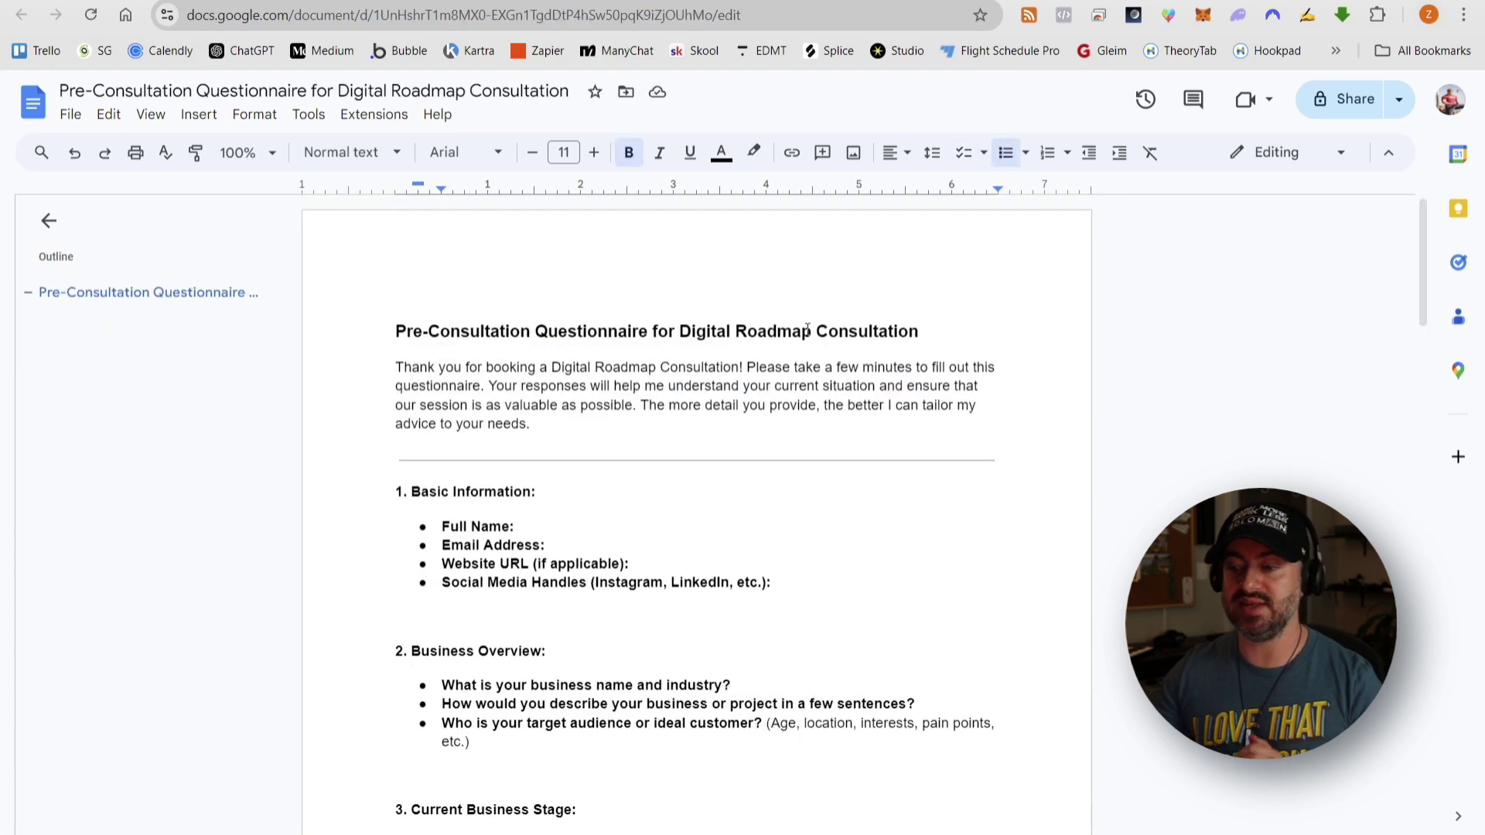
scroll(807, 328, "down", 15)
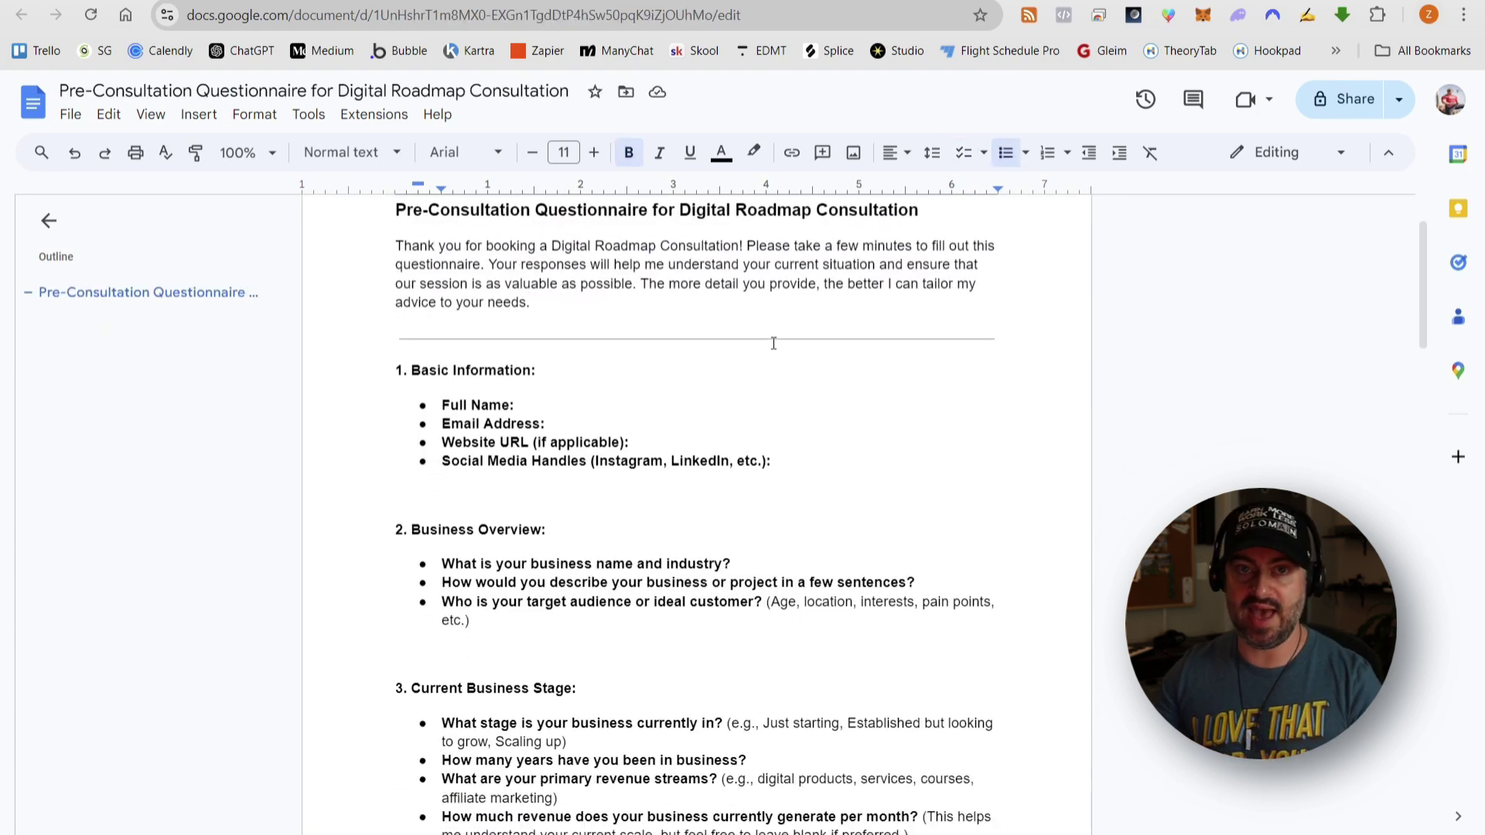
scroll(588, 352, "down", 5)
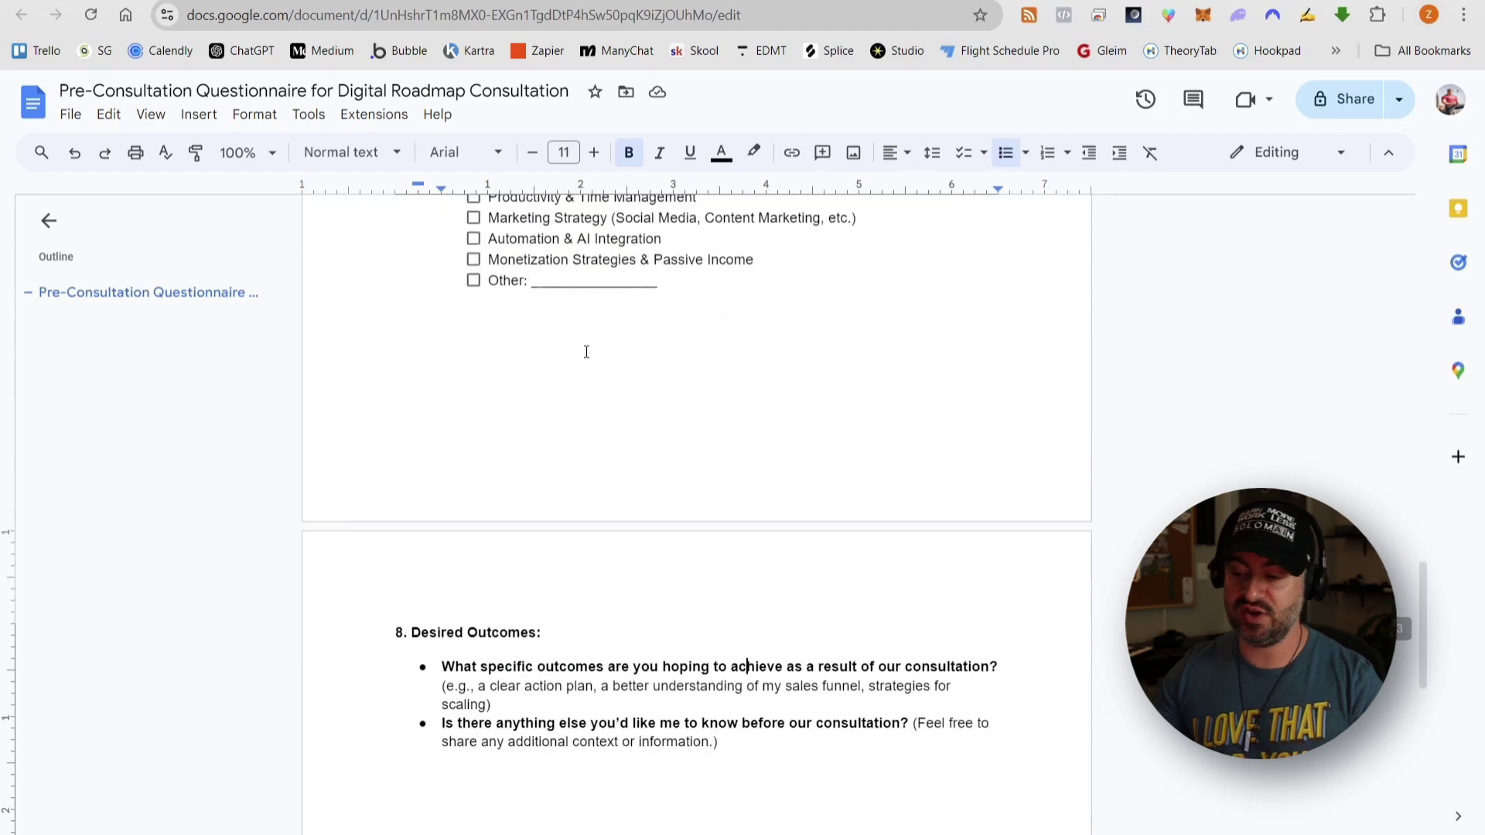
scroll(589, 352, "up", 4)
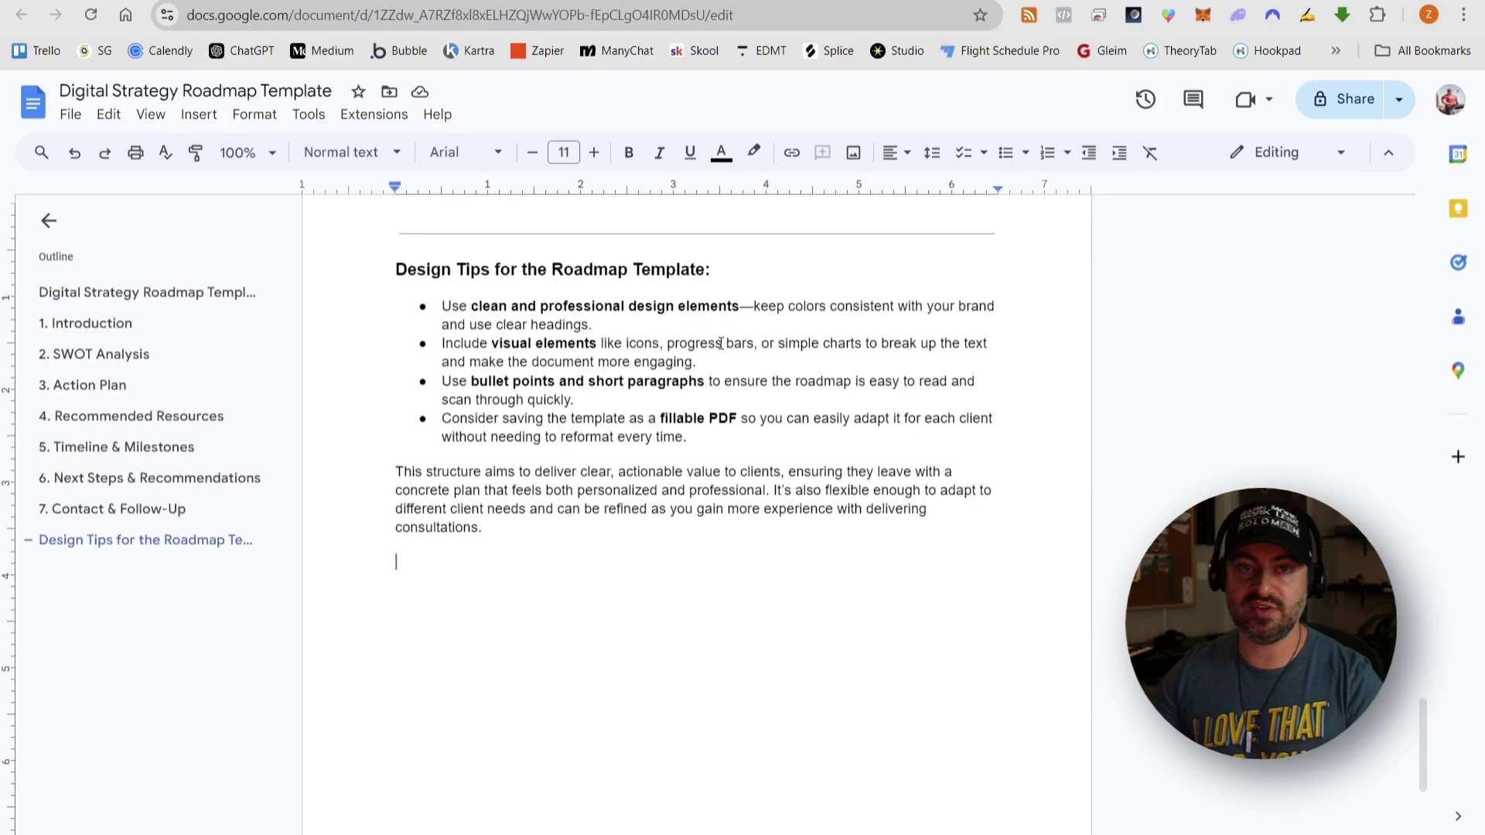
scroll(721, 343, "up", 20)
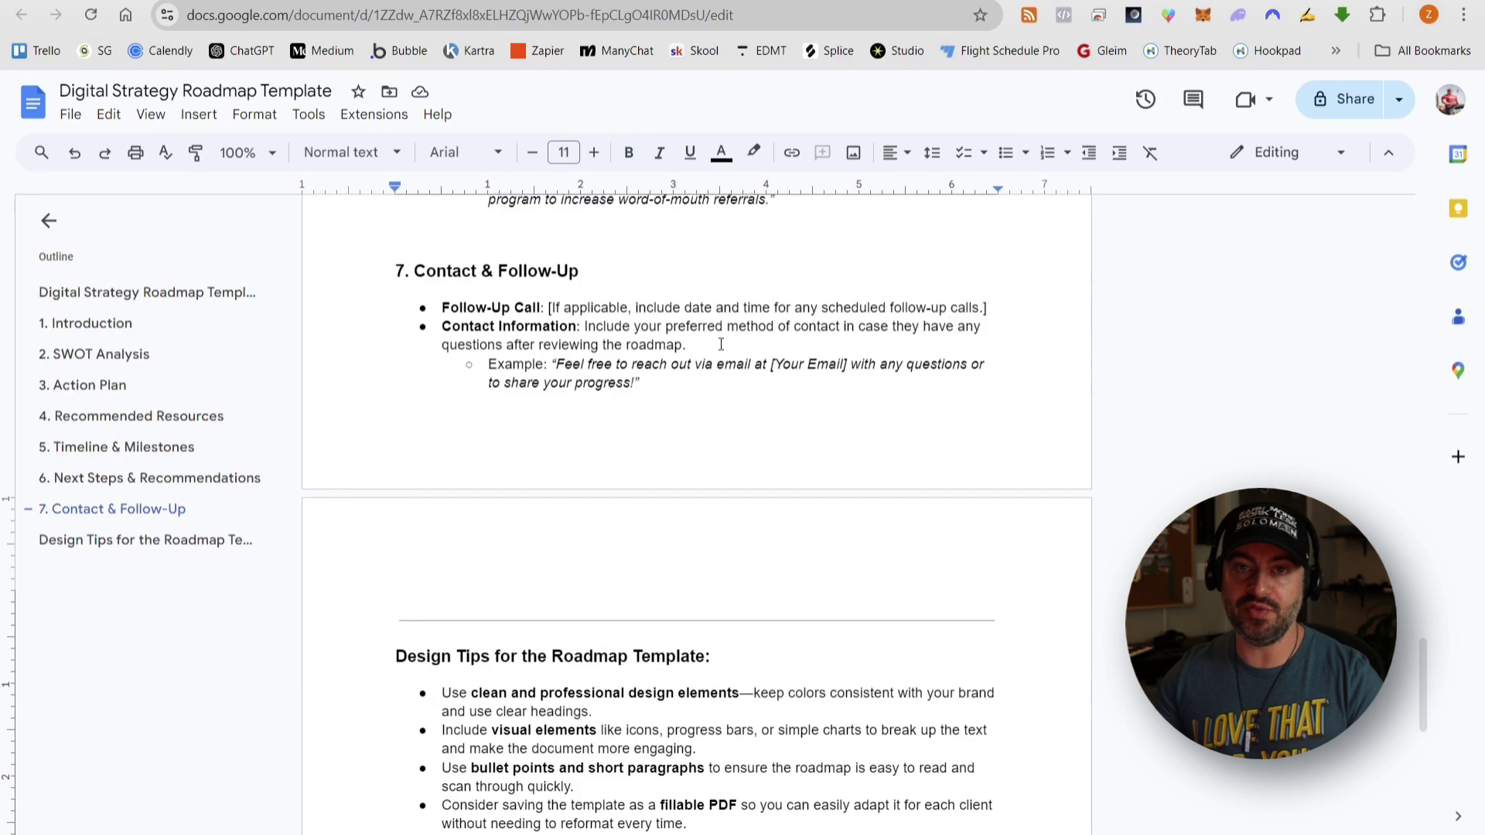
scroll(721, 343, "up", 15)
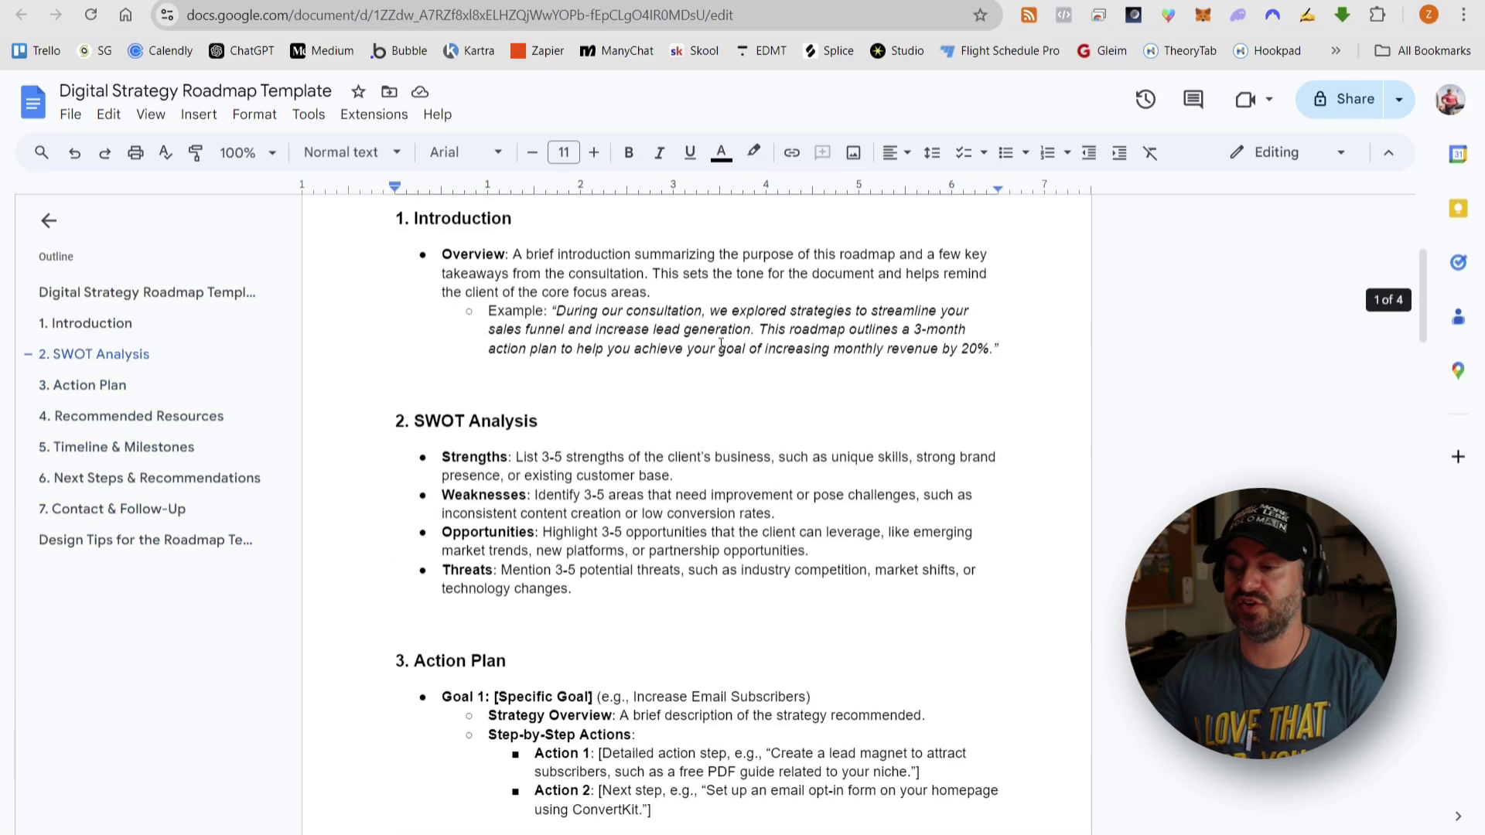
scroll(629, 393, "down", 4)
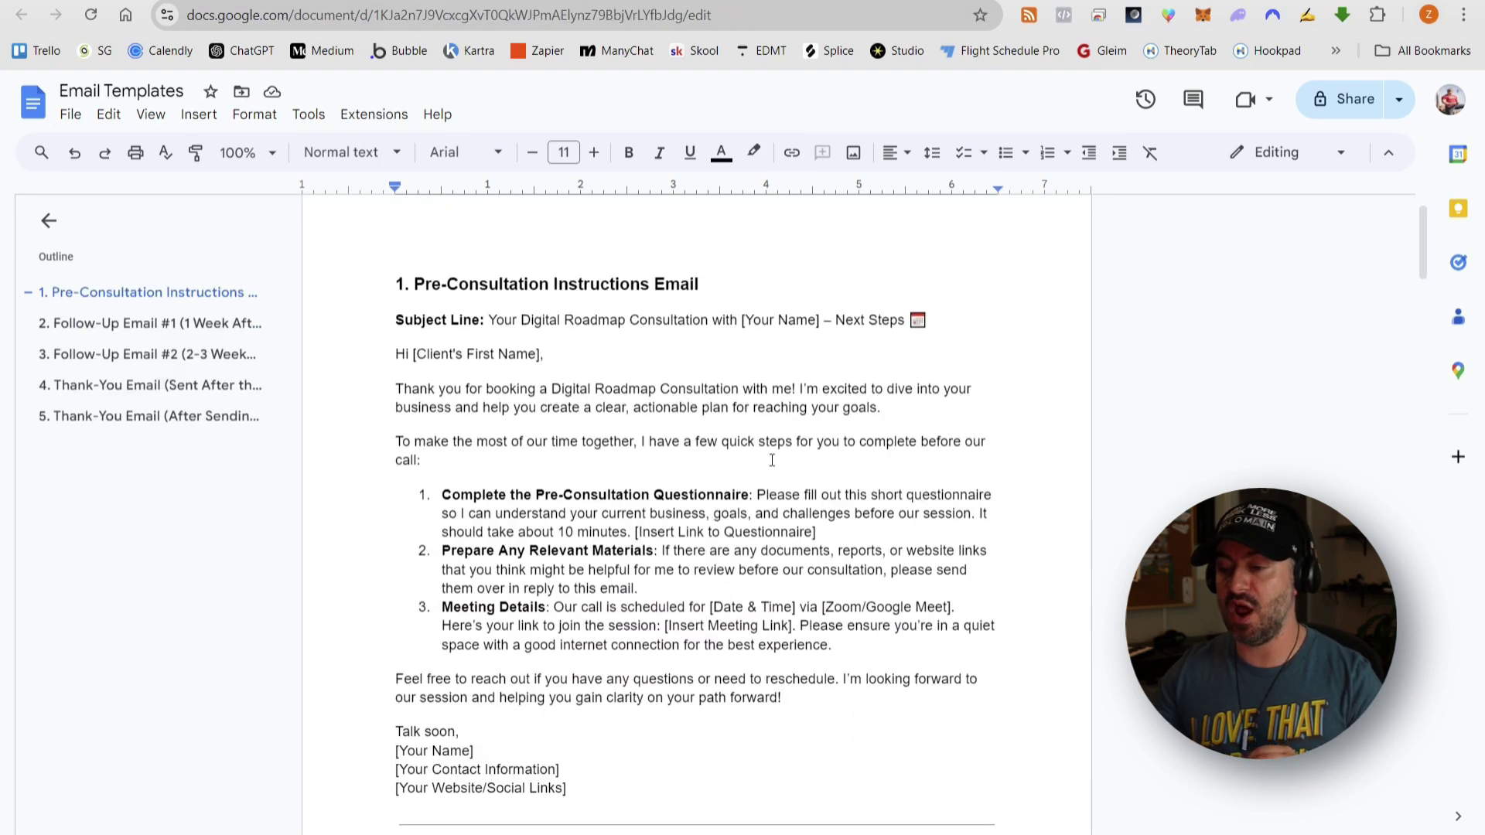
scroll(772, 459, "down", 5)
scroll(772, 459, "up", 1)
scroll(772, 459, "up", 5)
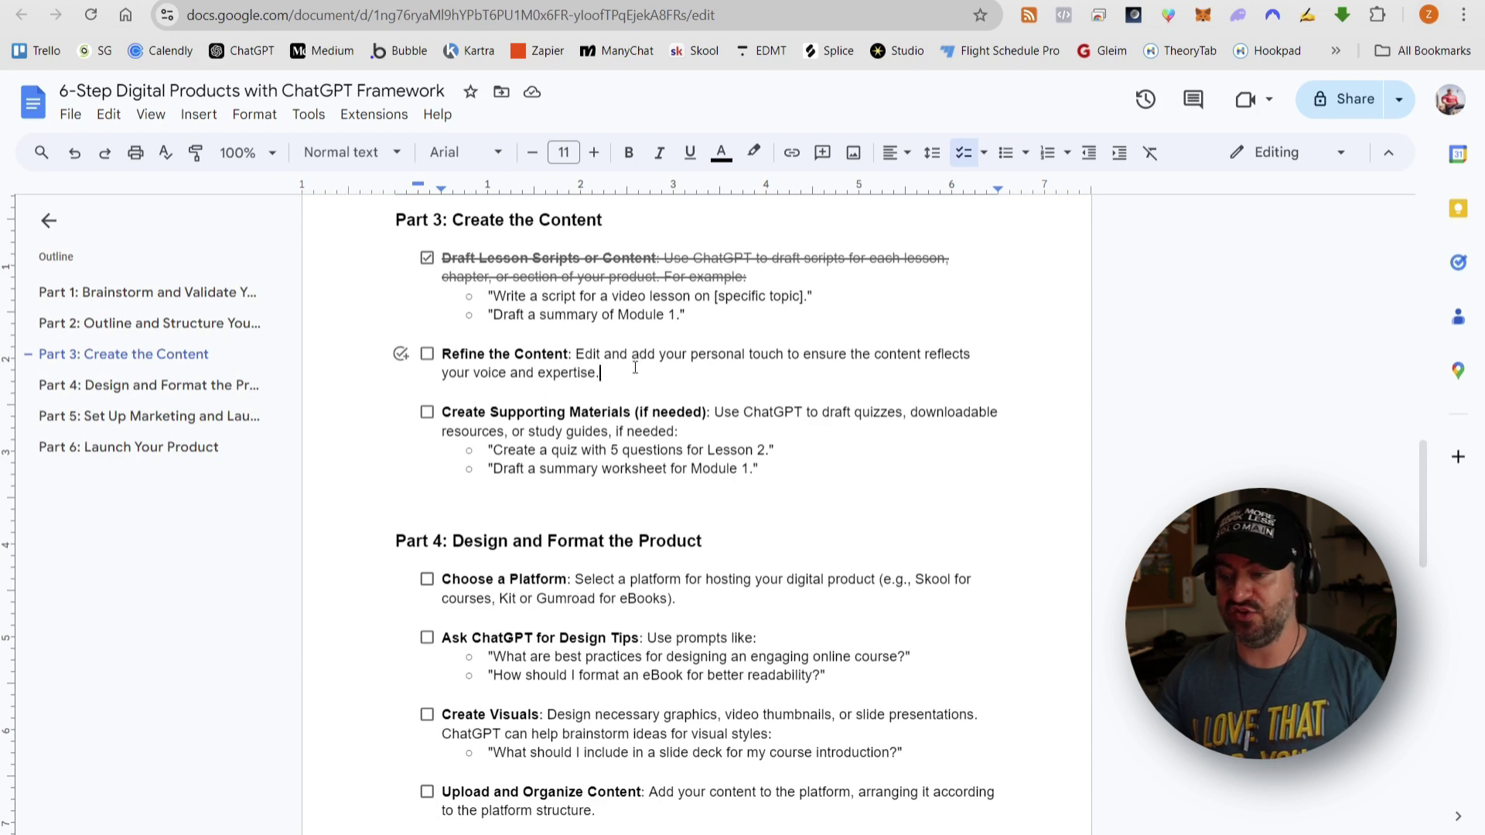
- Tick off Refine the Content in Part 3 and highlight the 'Create Supporting Materials (if needed)' text
left_click(429, 355)
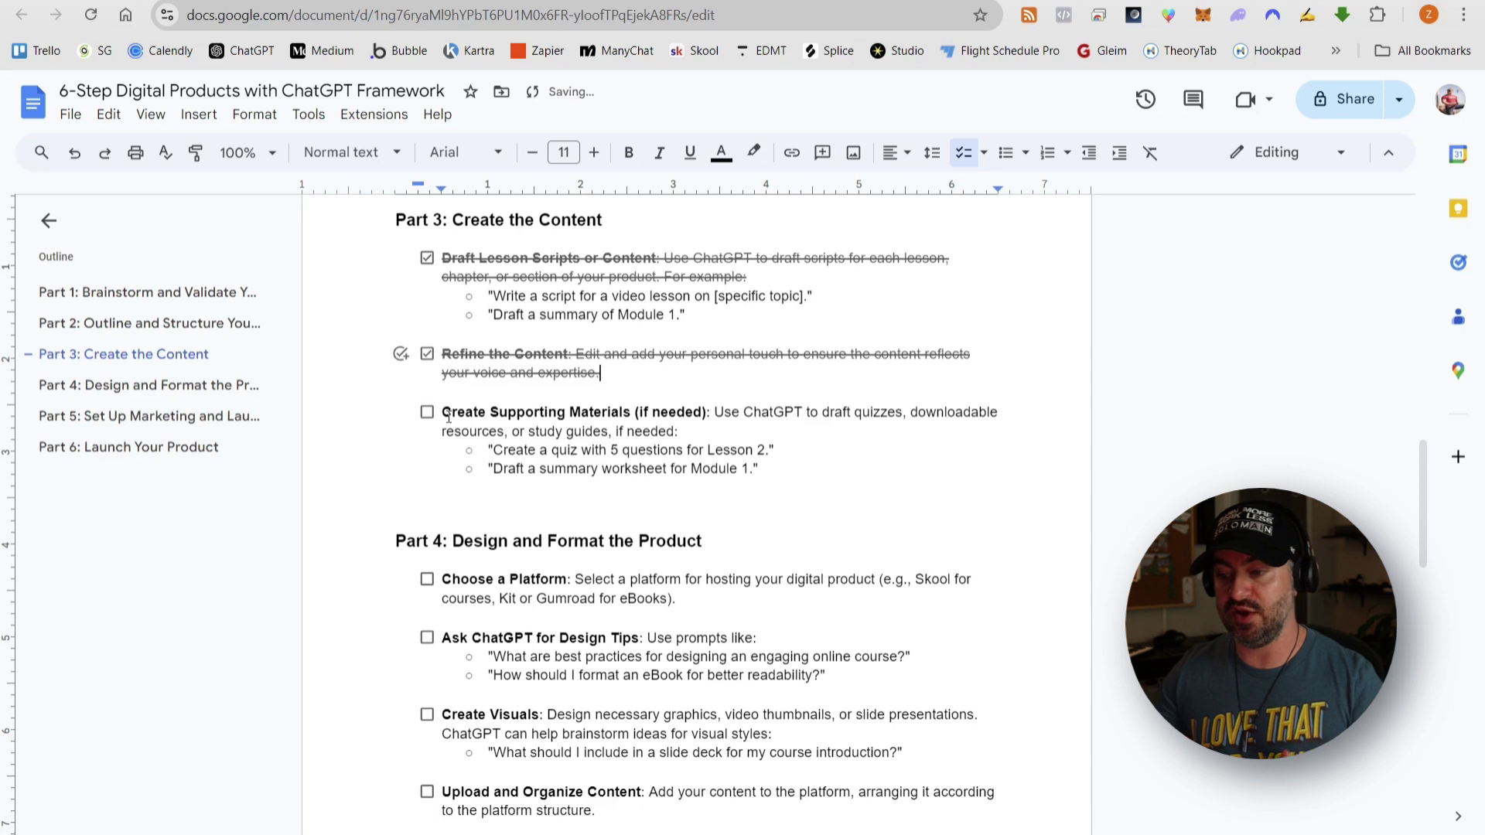
left_click_drag(444, 414, 537, 418)
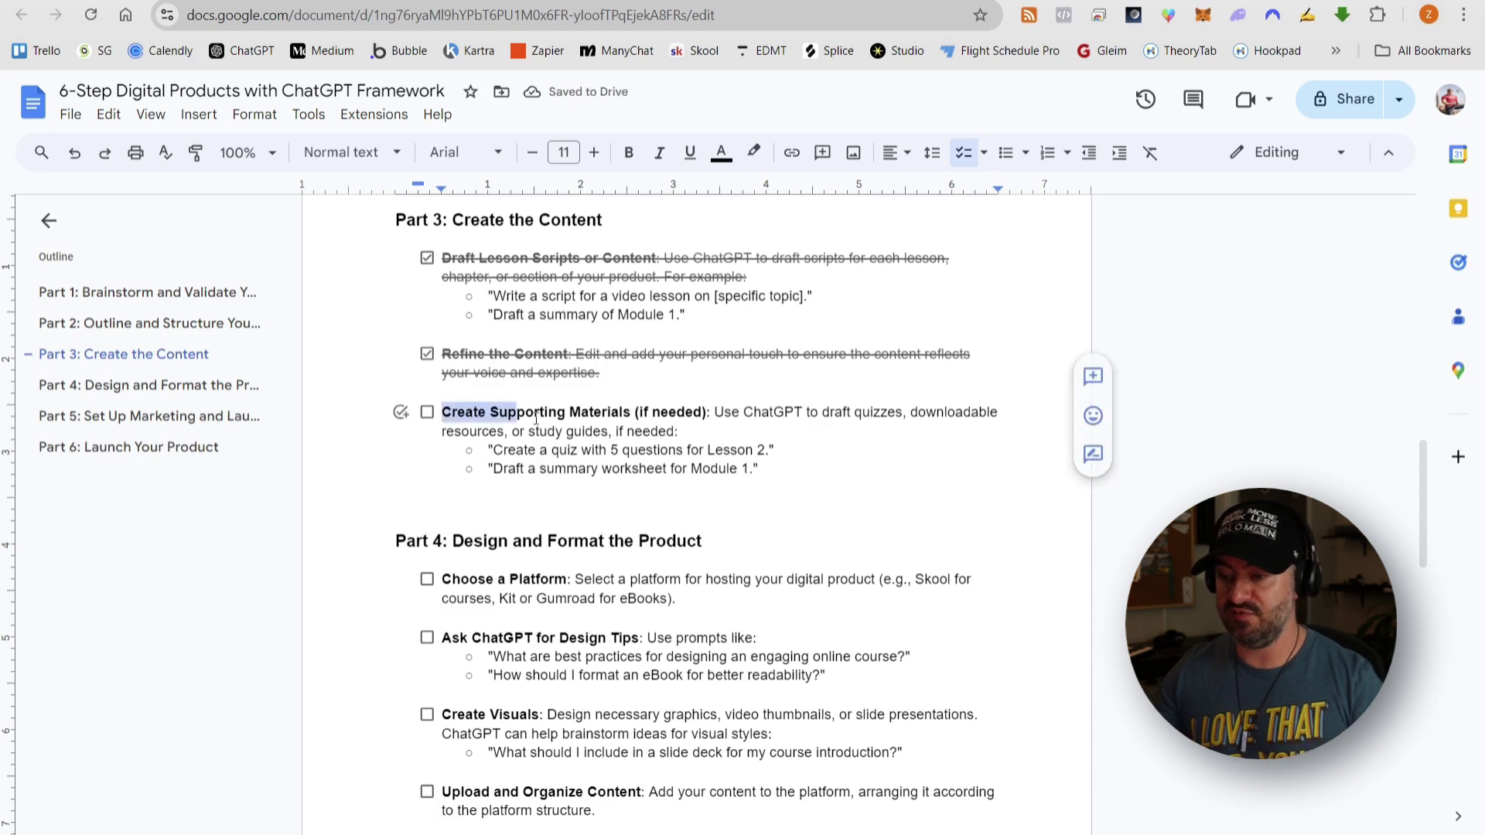
left_click_drag(636, 412, 705, 413)
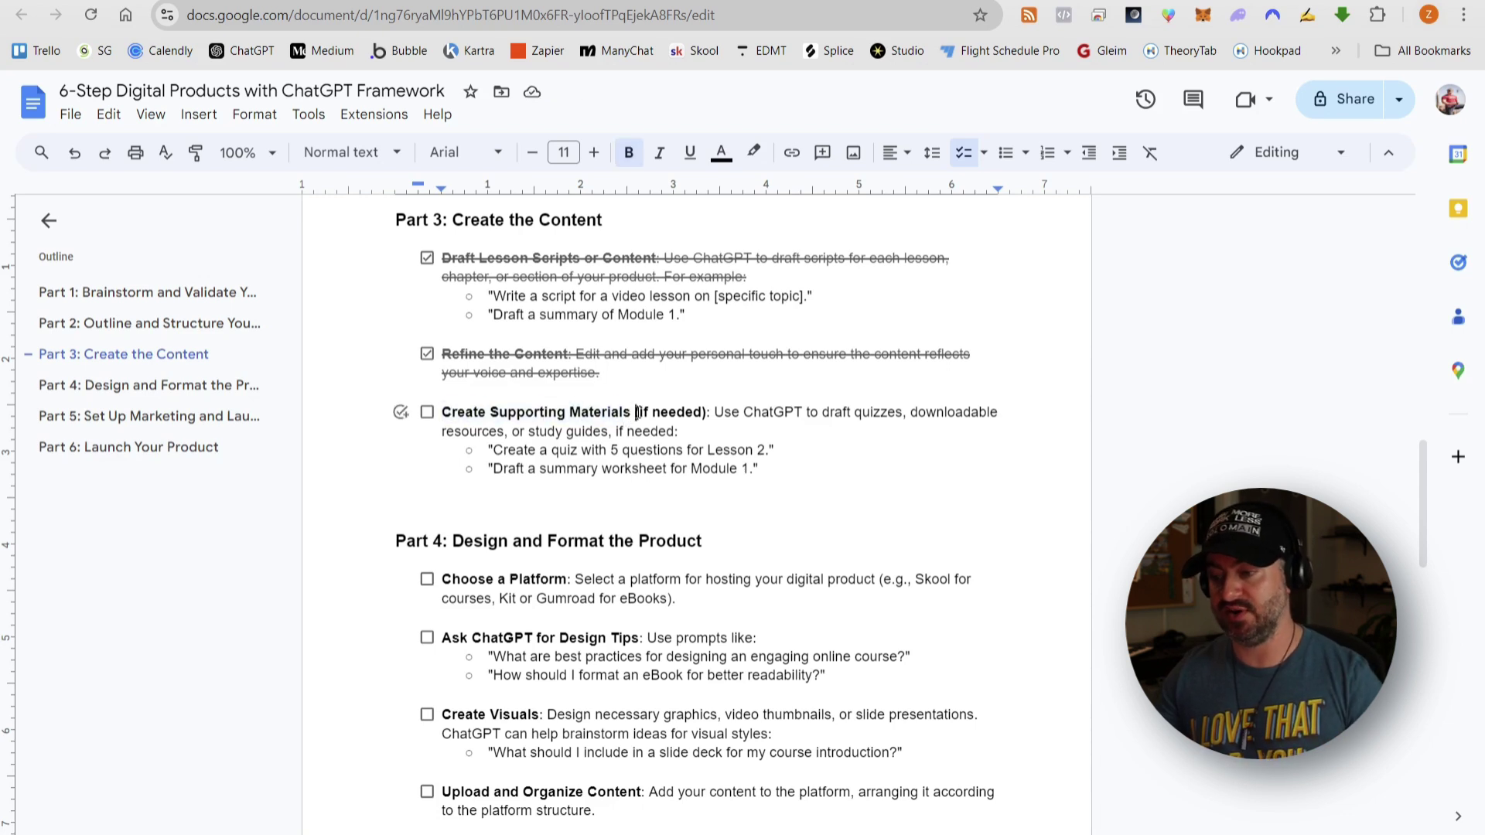
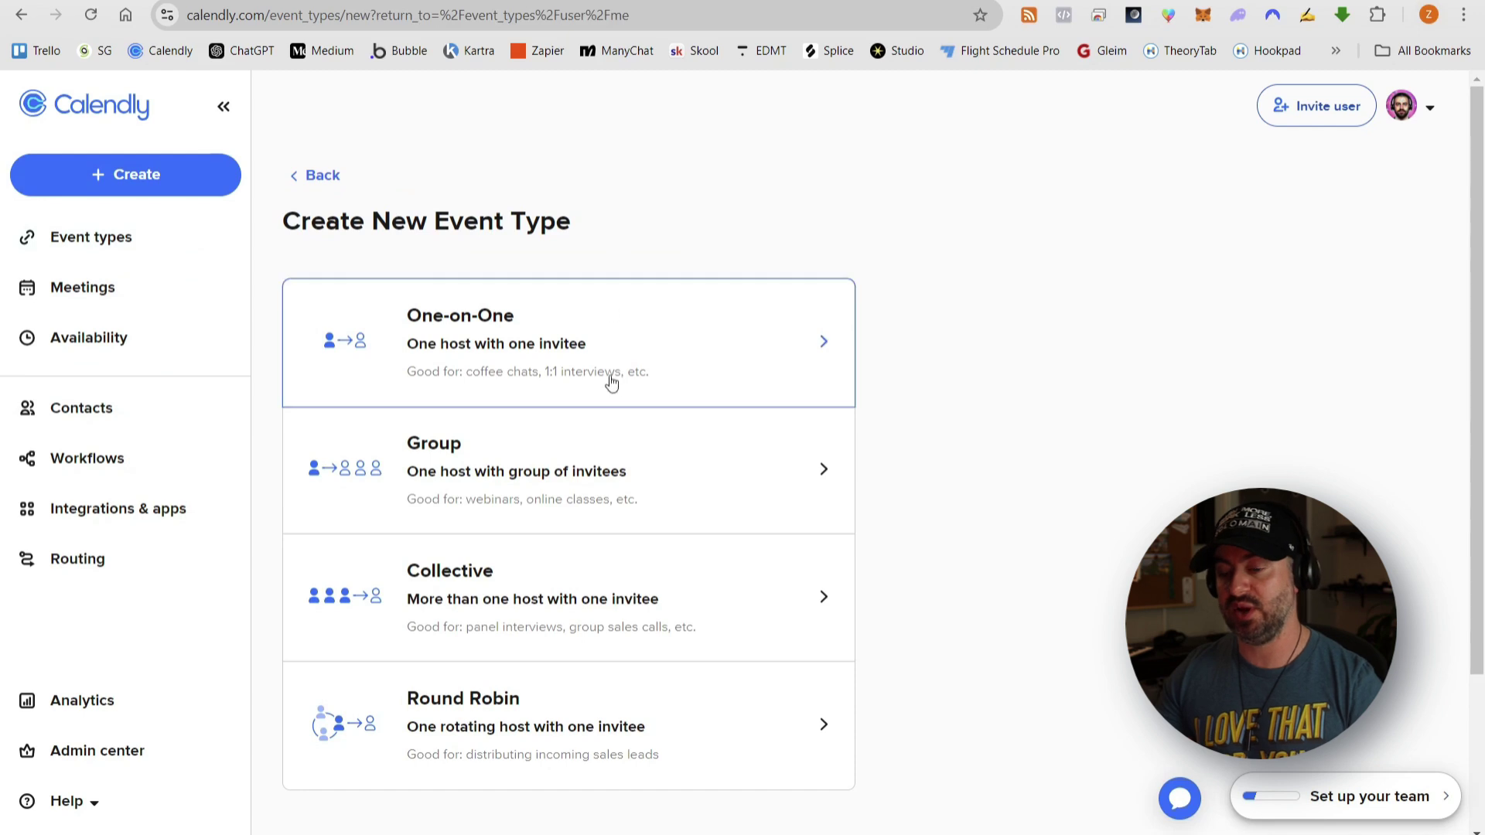
- Create a one-on-one event named 'Example Digital Consult', 60 minutes long, on Zoom
left_click(611, 355)
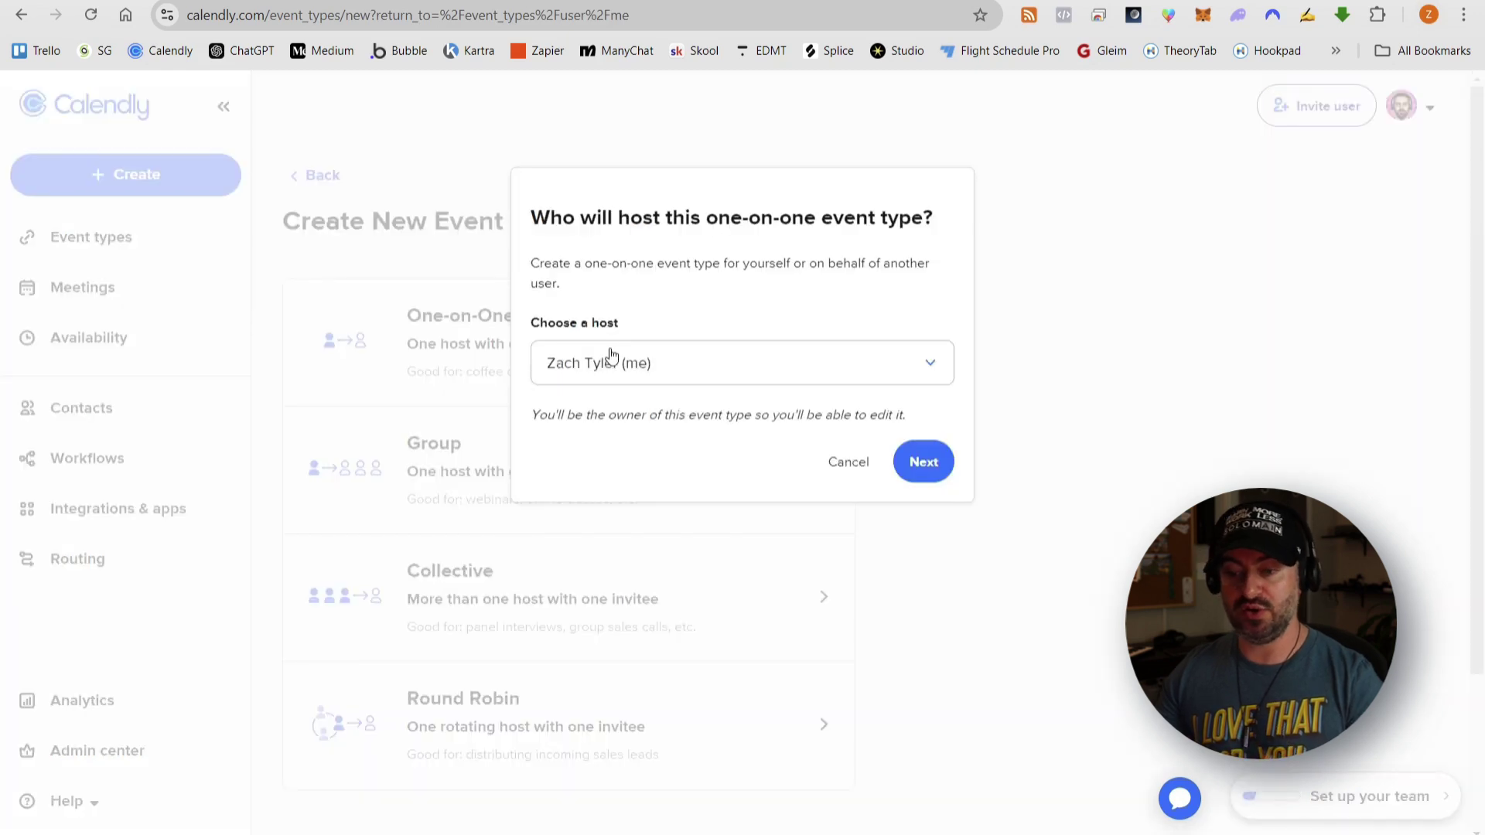
left_click(926, 462)
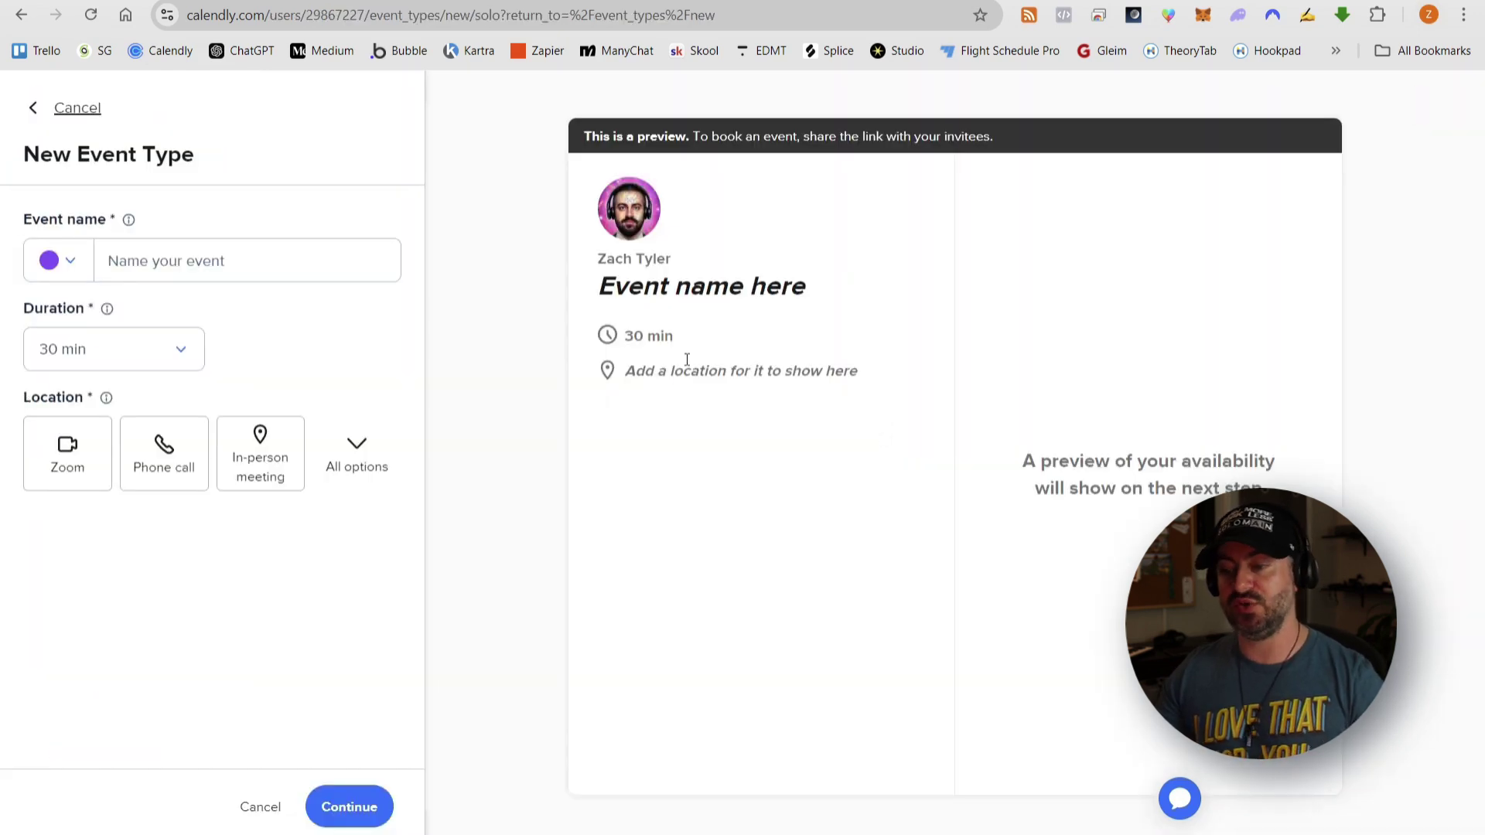
left_click(256, 265)
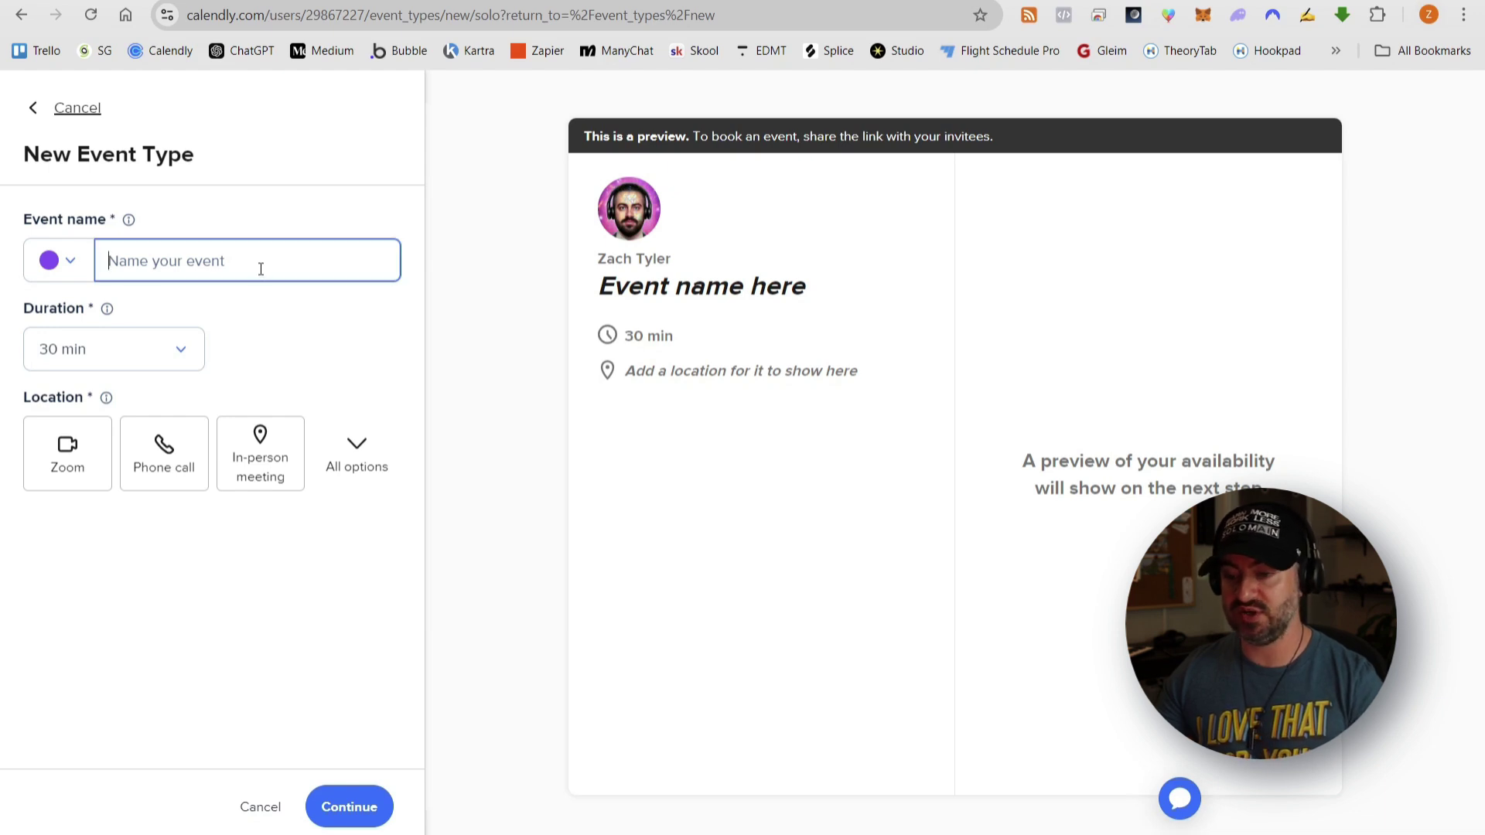
type("Example Digital Consult")
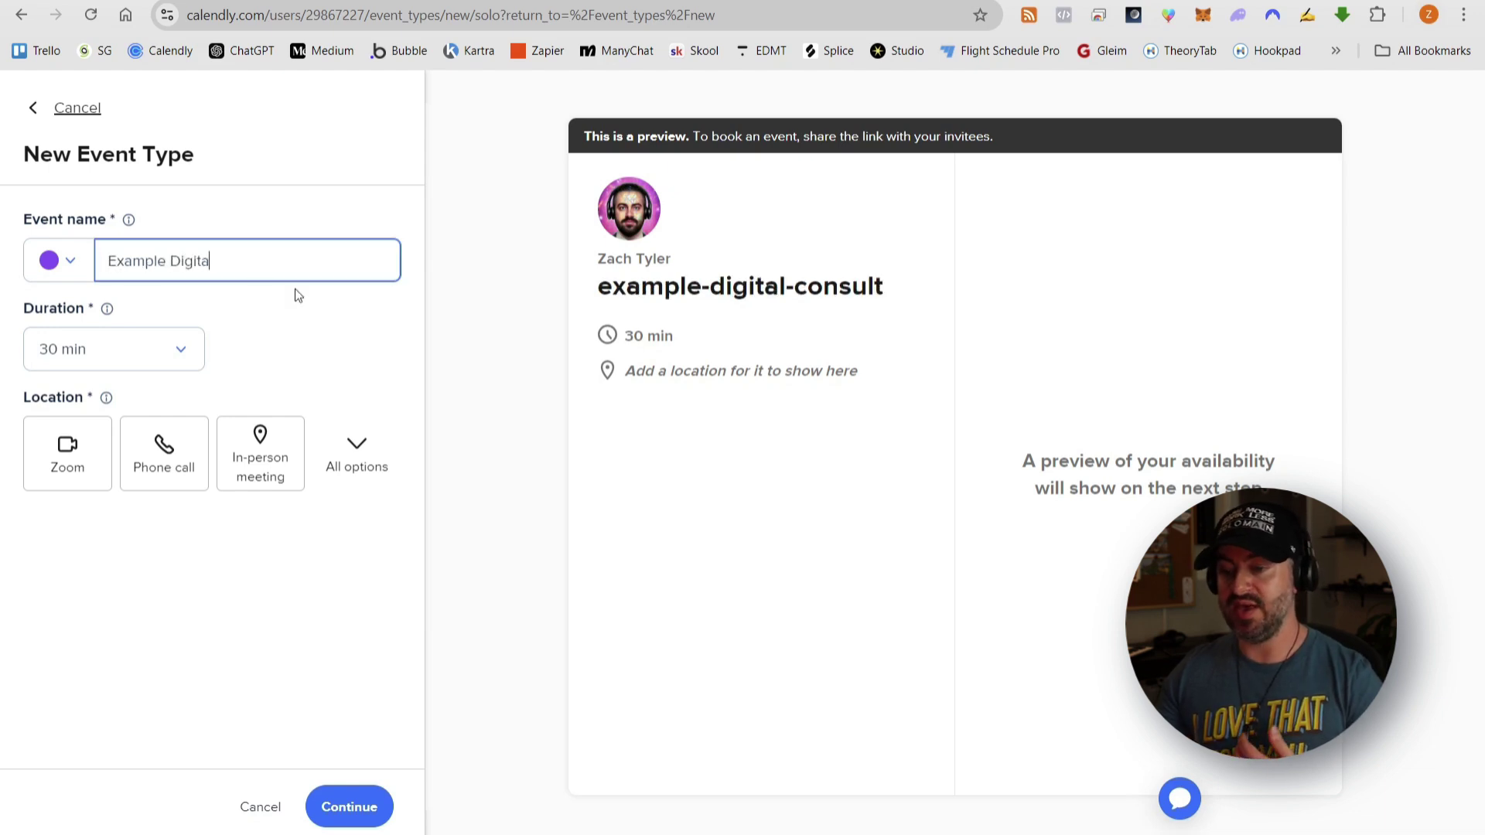
left_click(193, 349)
left_click(108, 511)
left_click(88, 468)
left_click(358, 447)
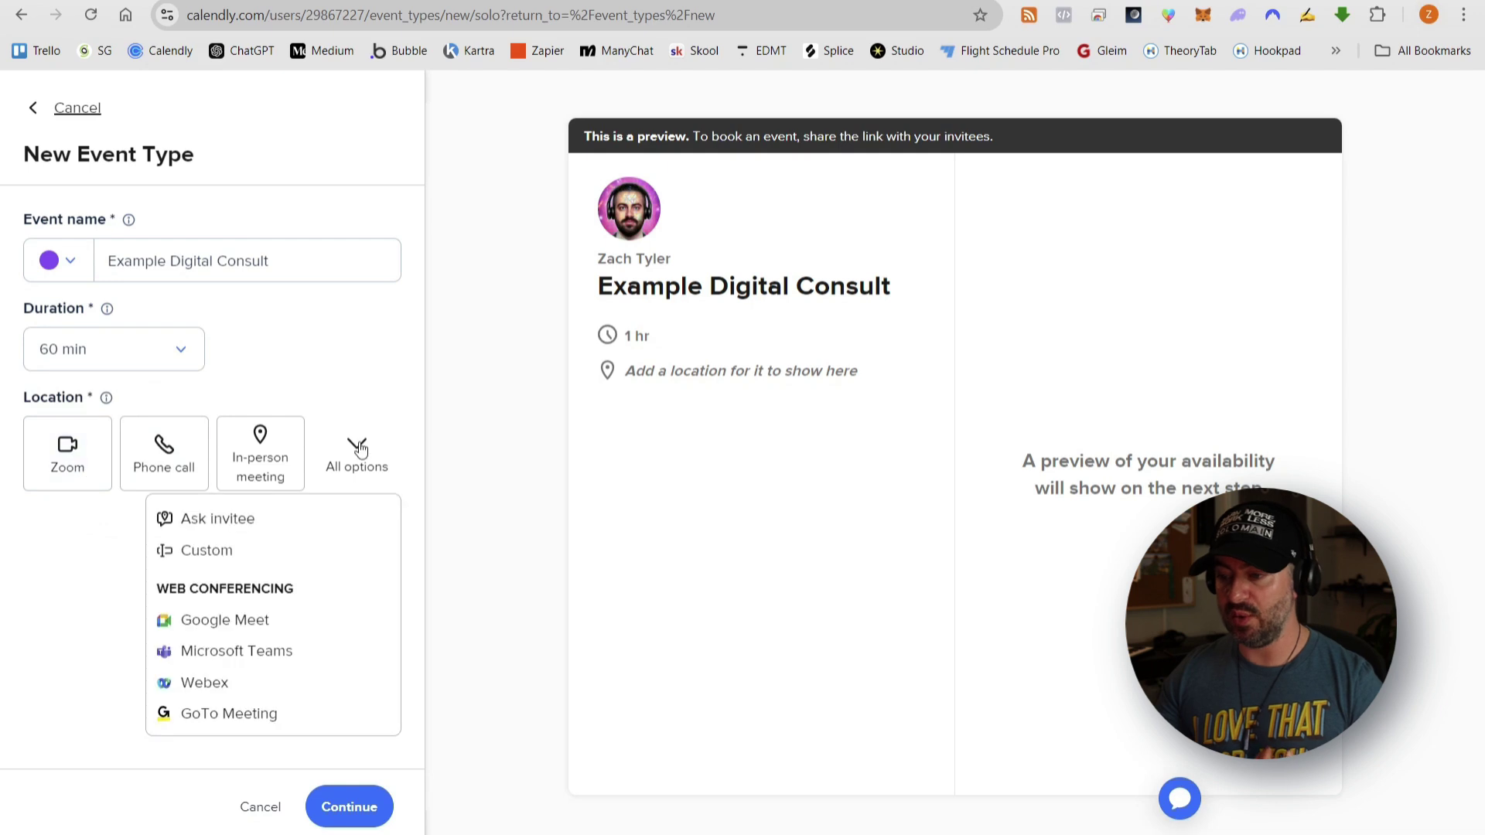
left_click(52, 466)
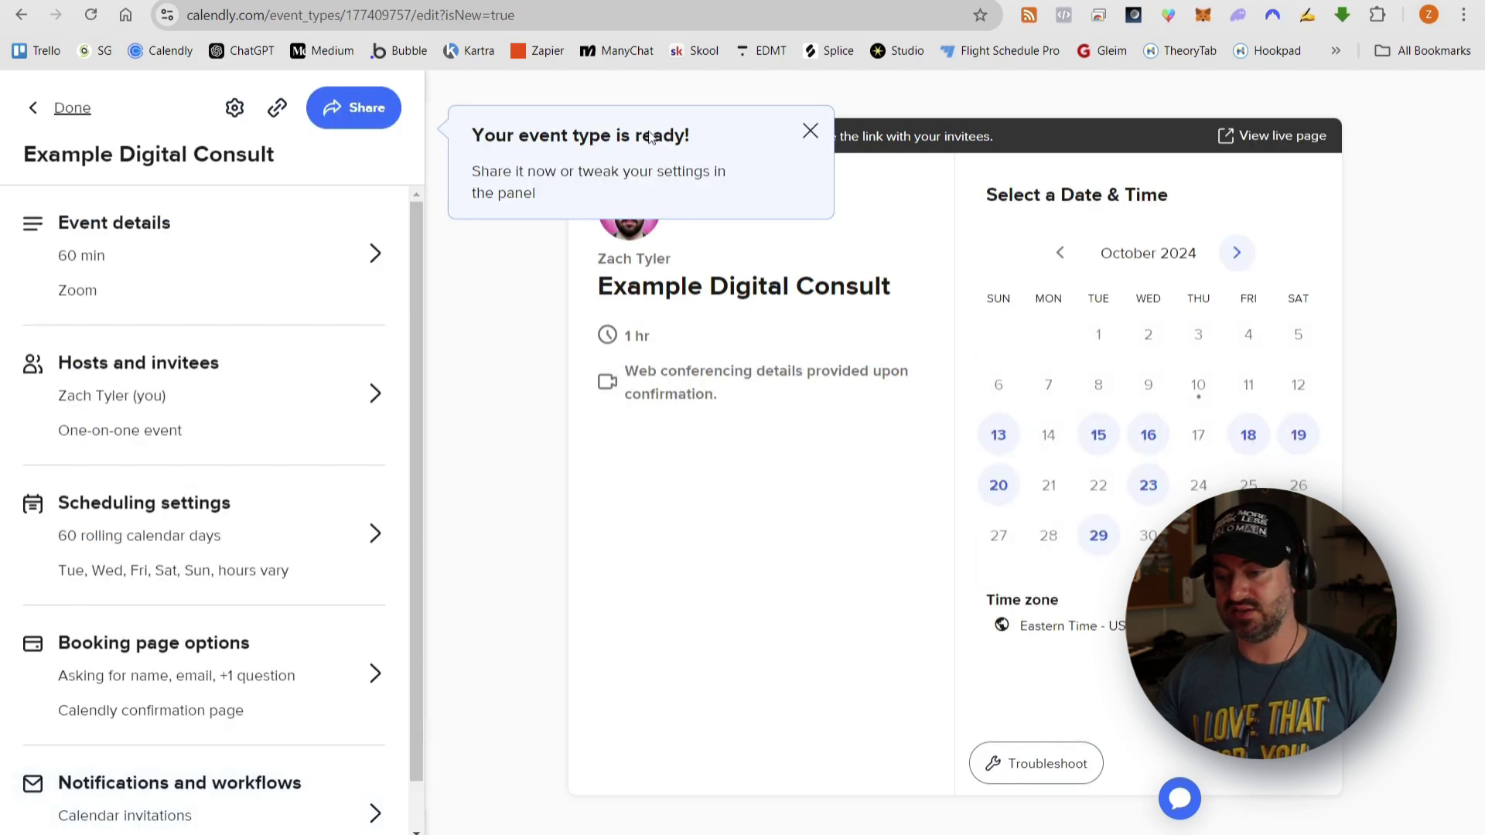
- Open the new event's details and place the cursor in the Description field
left_click(809, 131)
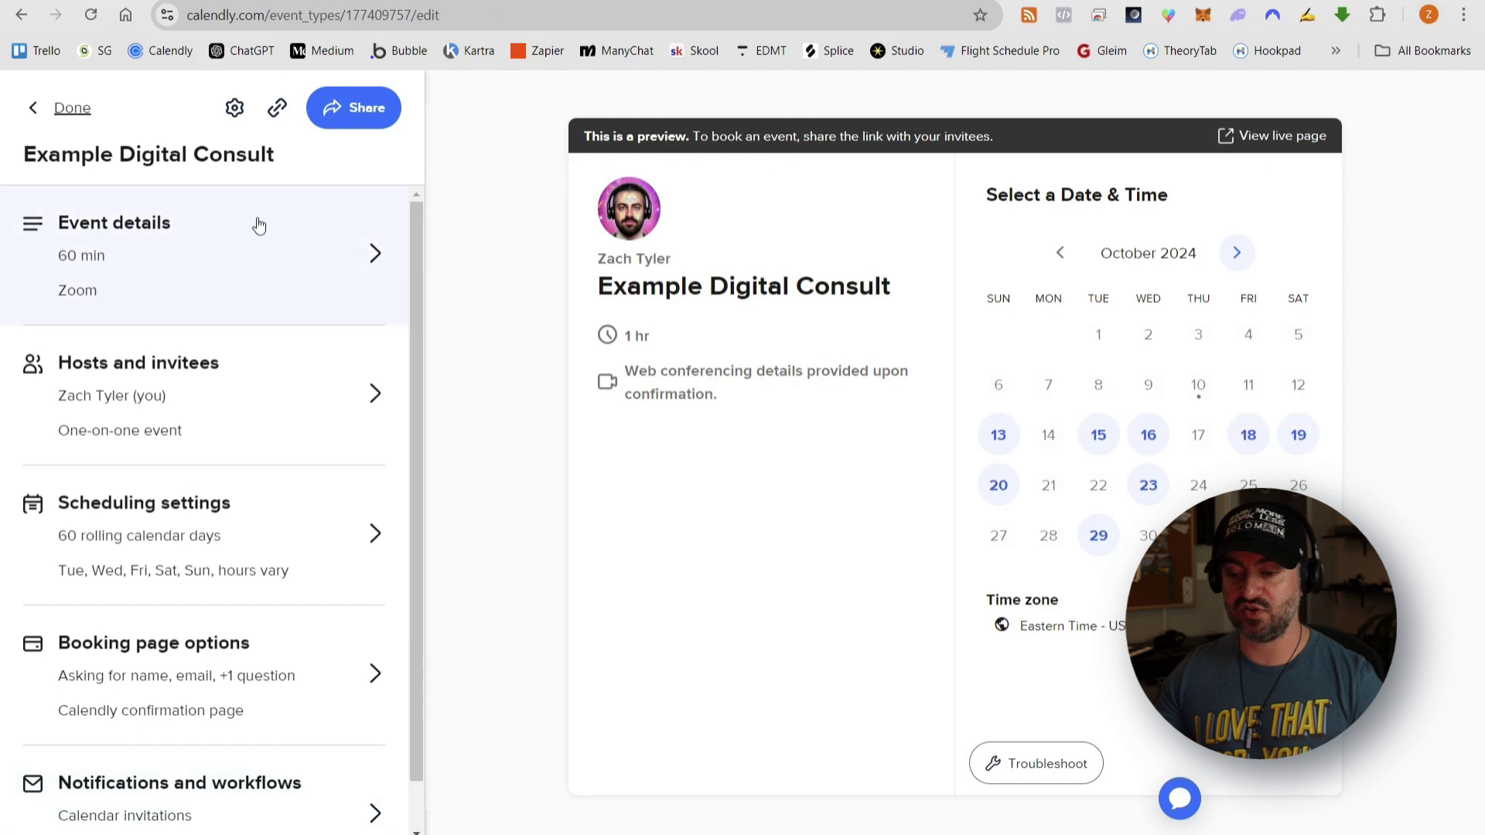
left_click(294, 274)
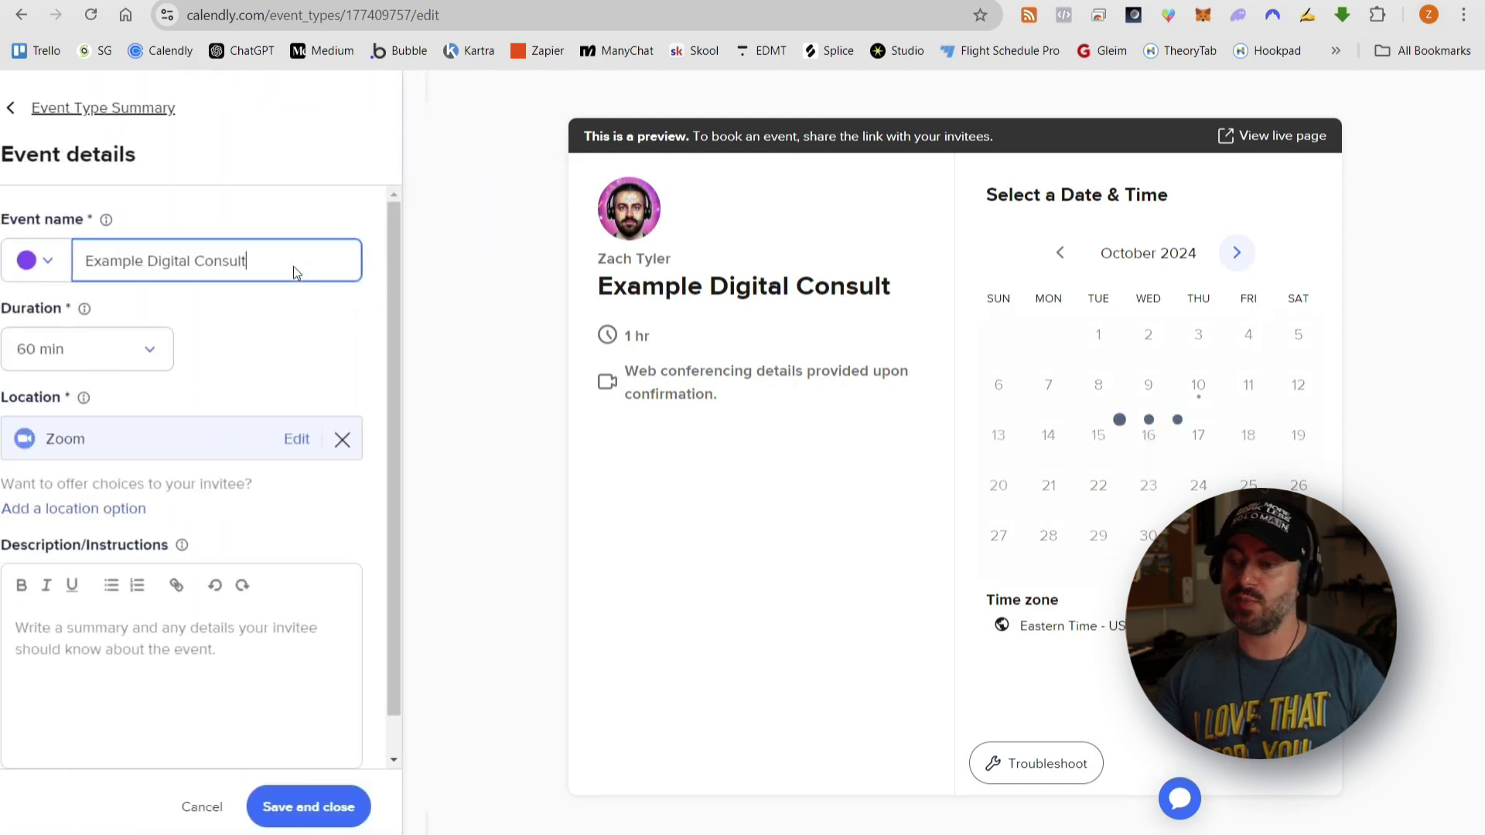
scroll(199, 522, "down", 1)
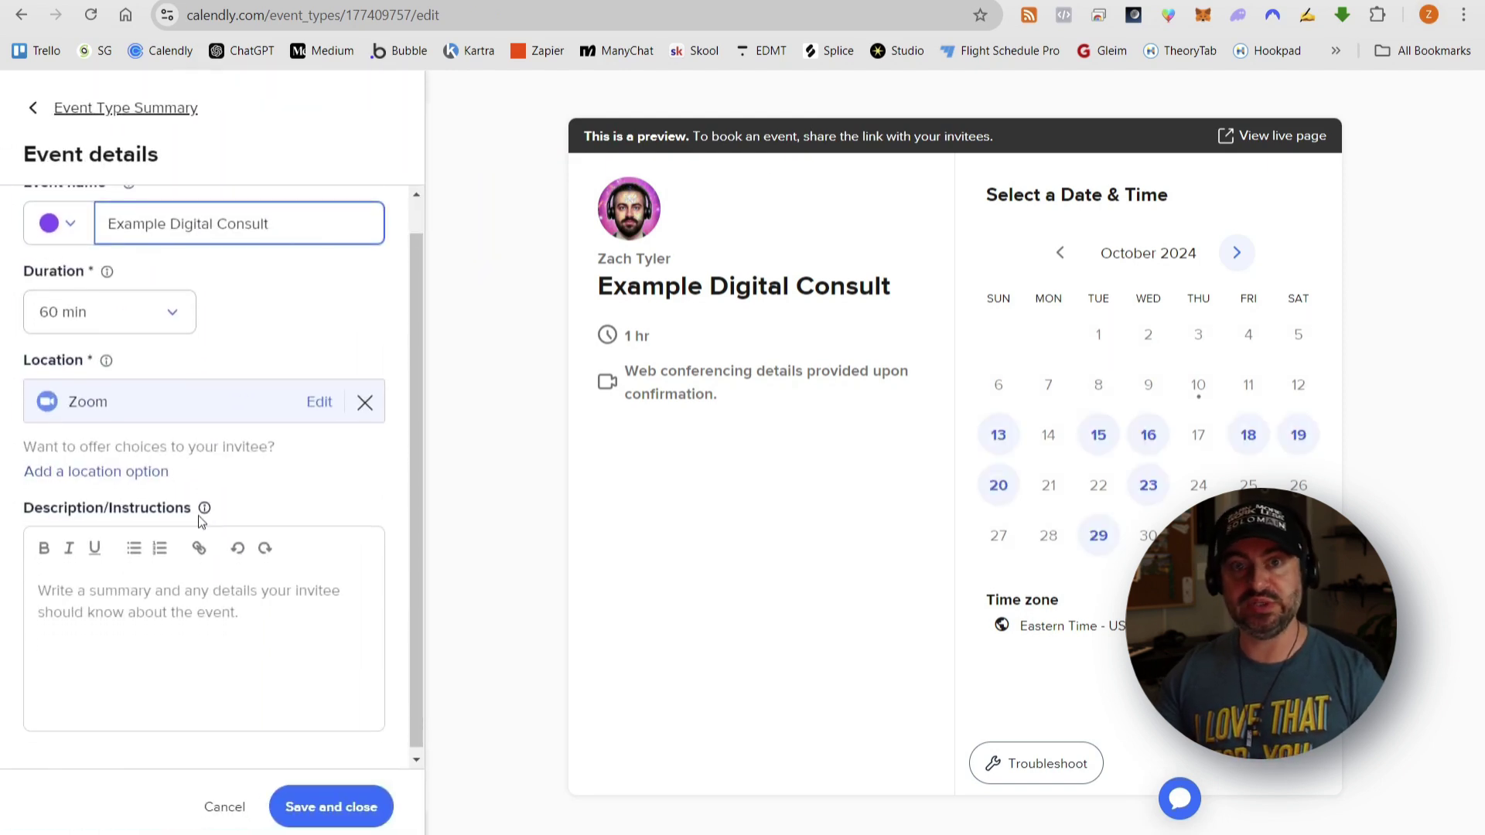
left_click(171, 623)
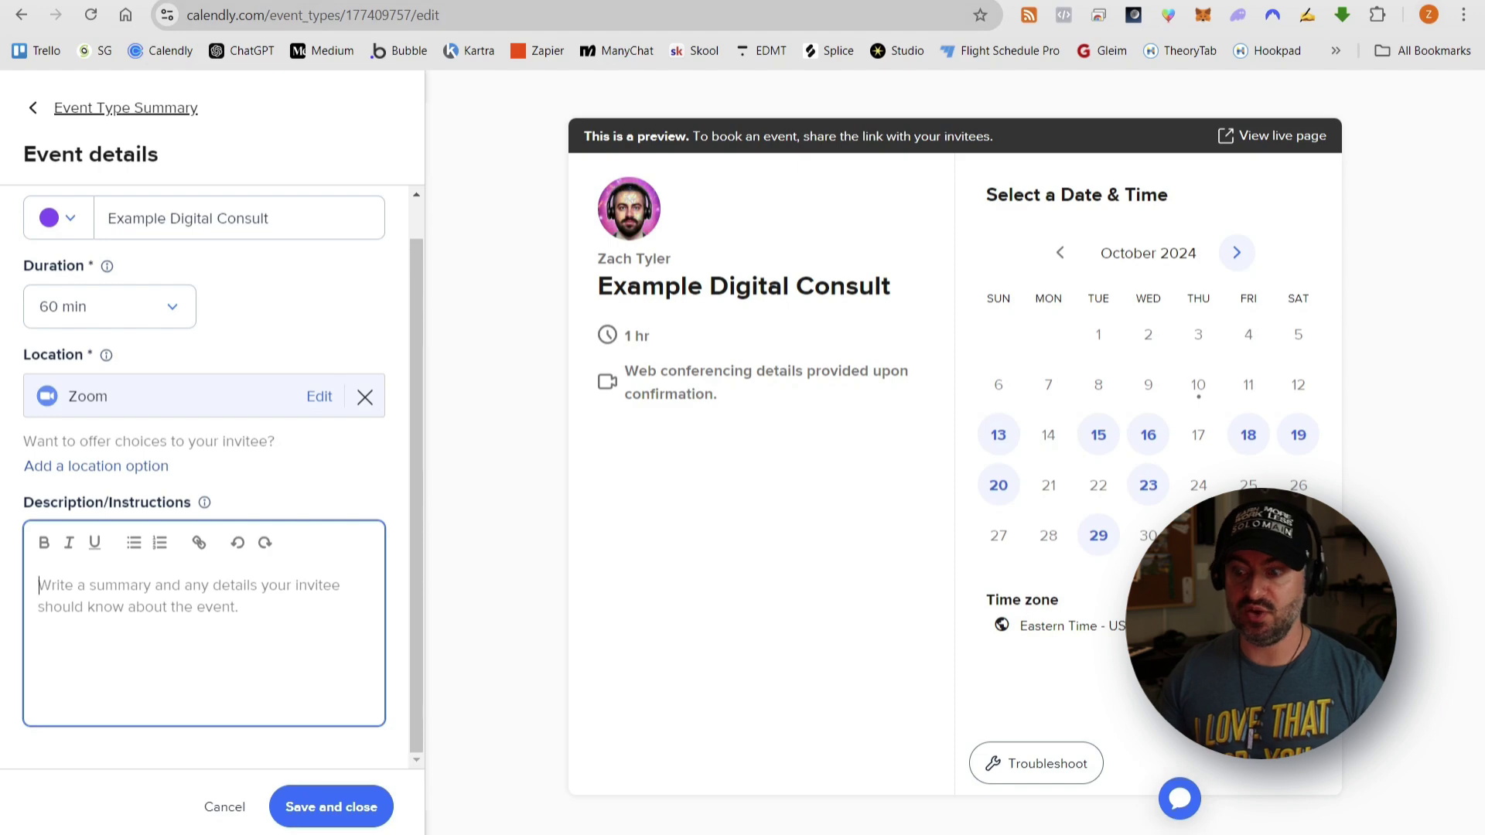
- Look over the consultation action plan and the digital products framework documents
left_click(309, 1)
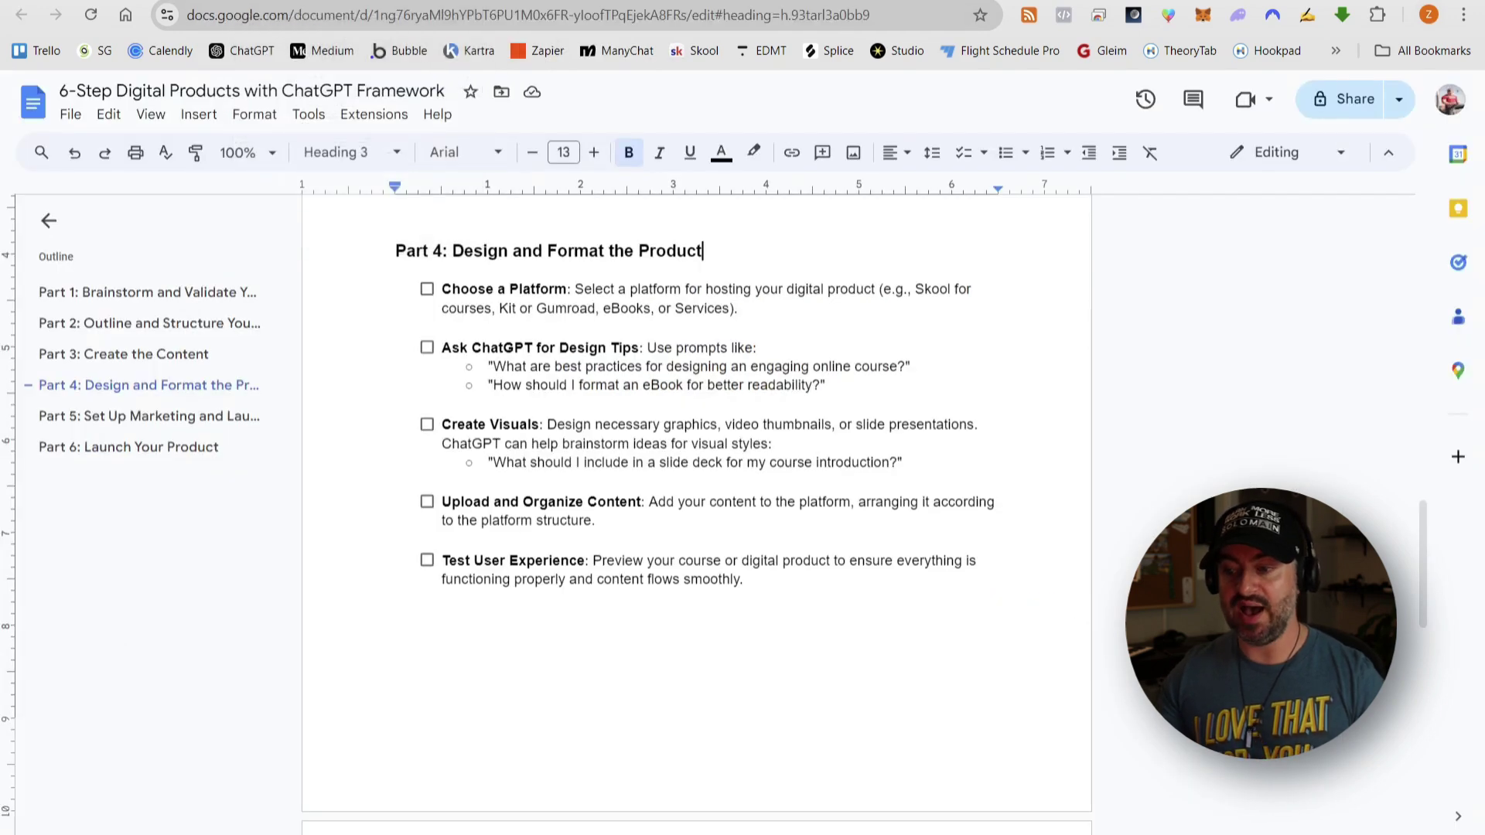
key("ctrl+Tab")
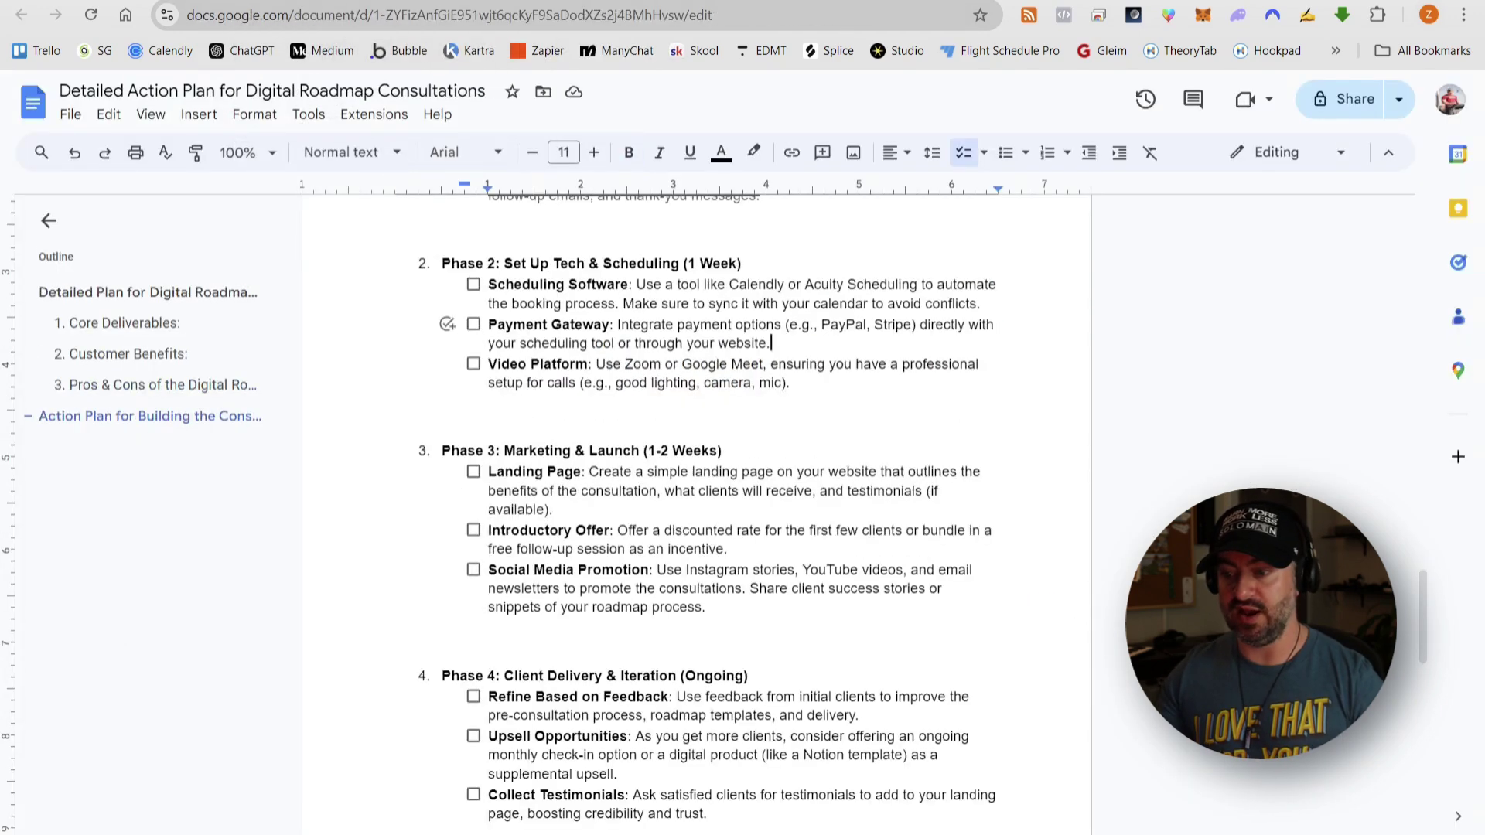
key("ctrl+shift+Tab")
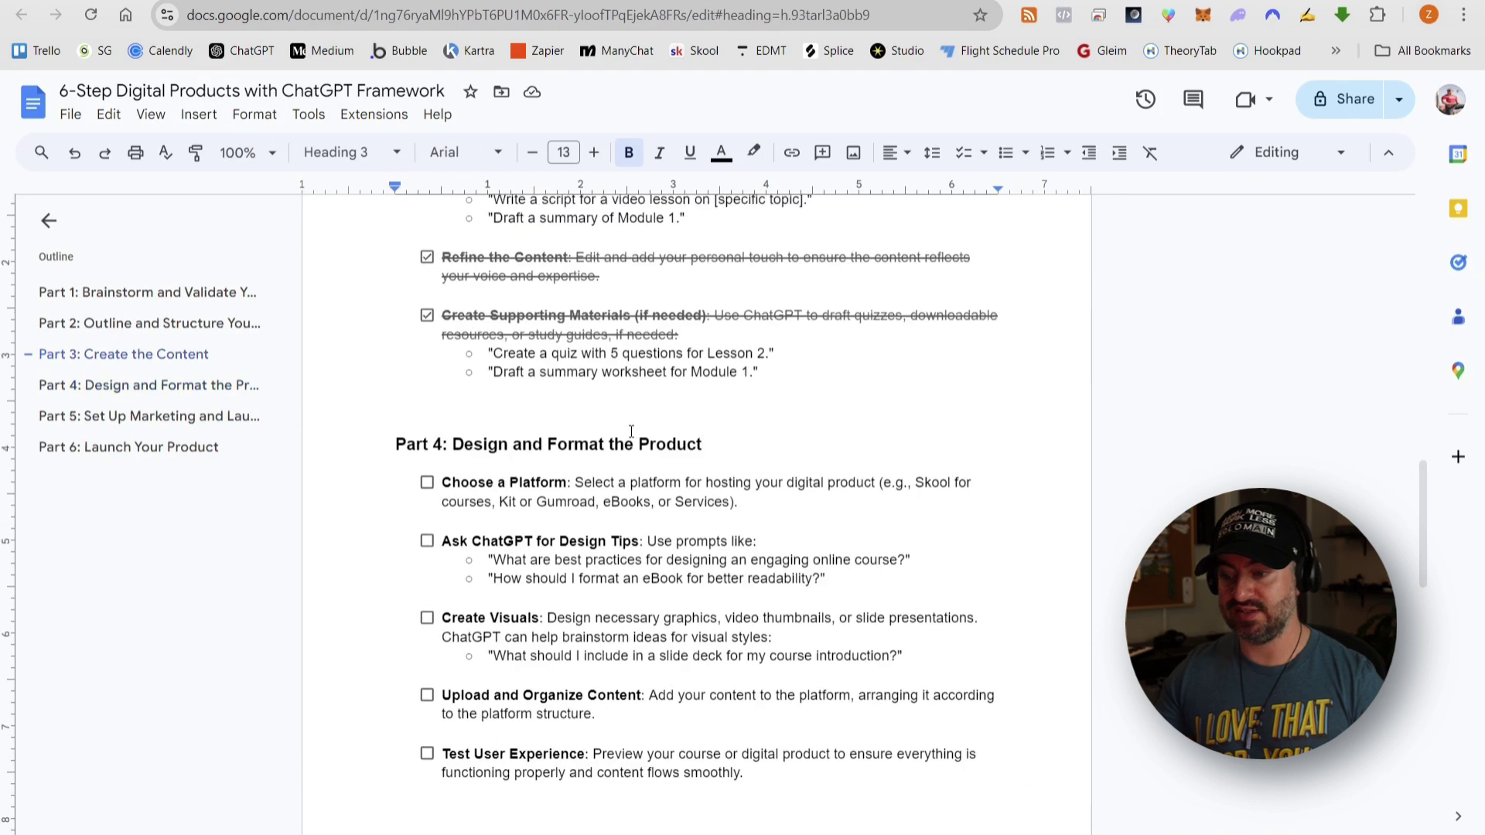
- Leave Create Supporting Materials checked and scroll down to Part 4 of the framework
left_click(426, 316)
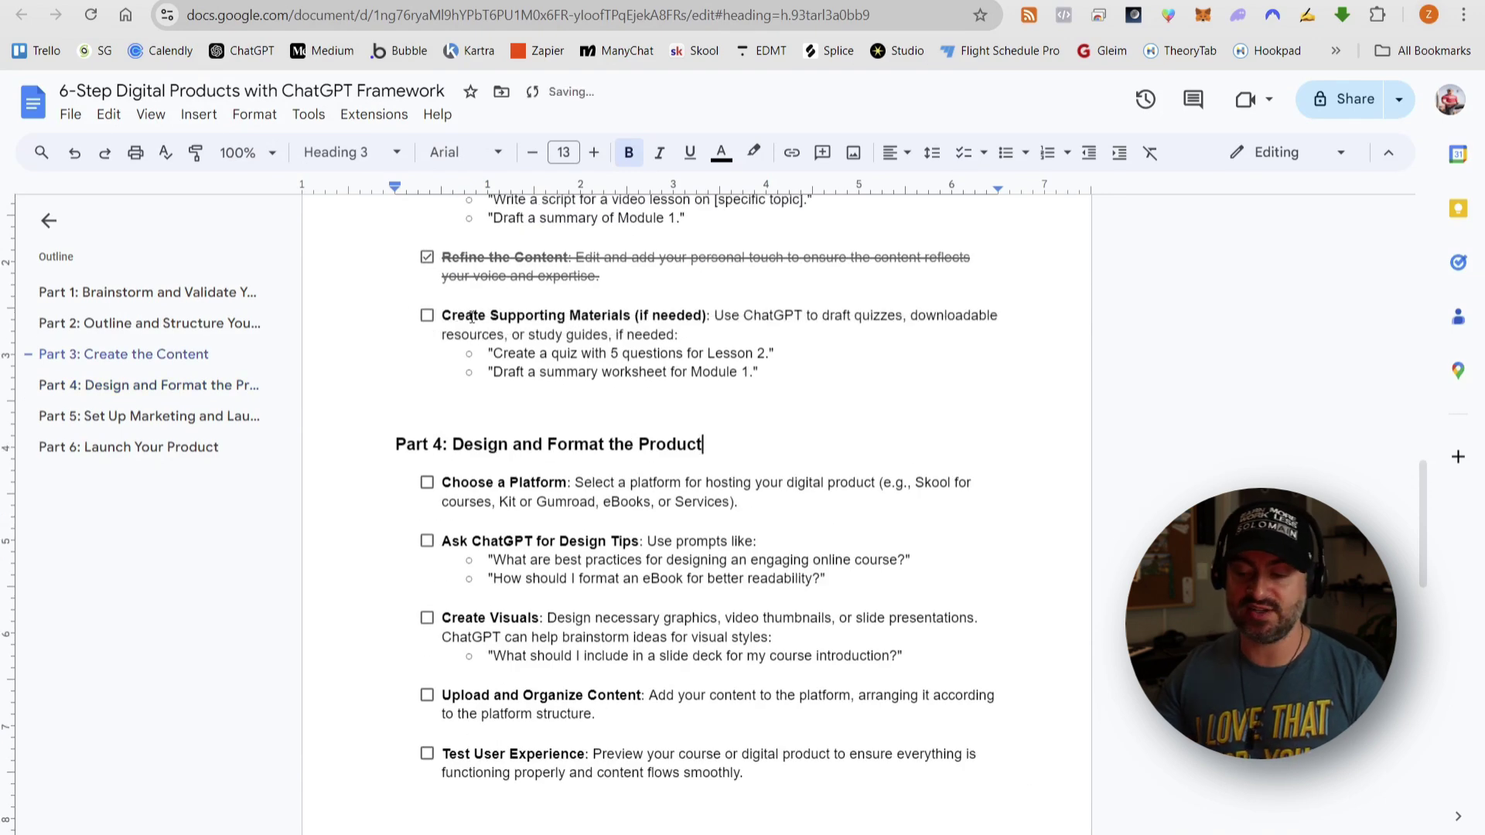
left_click(426, 316)
left_click(426, 316)
left_click(427, 317)
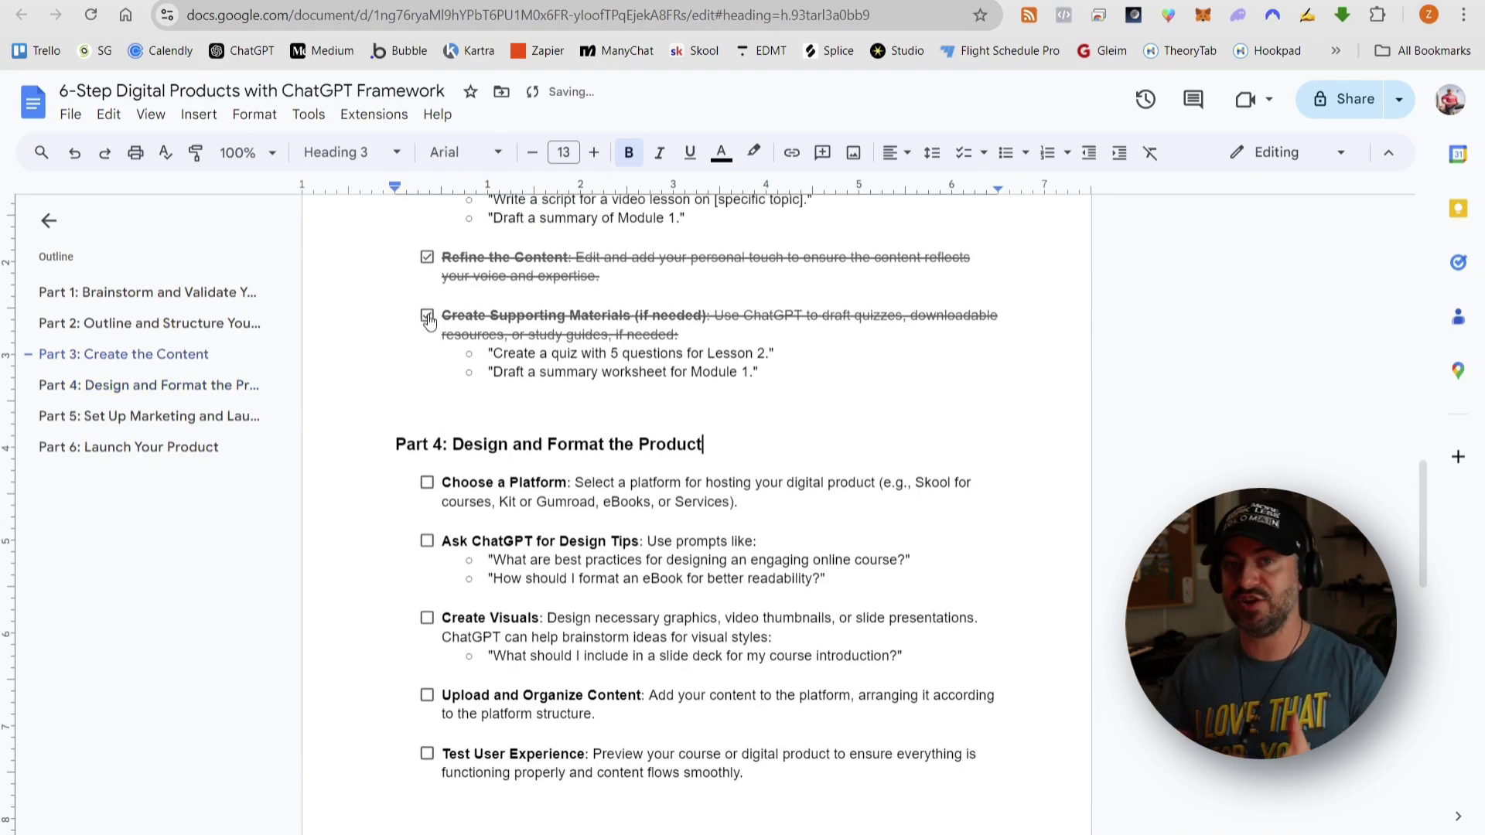
scroll(546, 355, "down", 1)
scroll(546, 355, "down", 1)
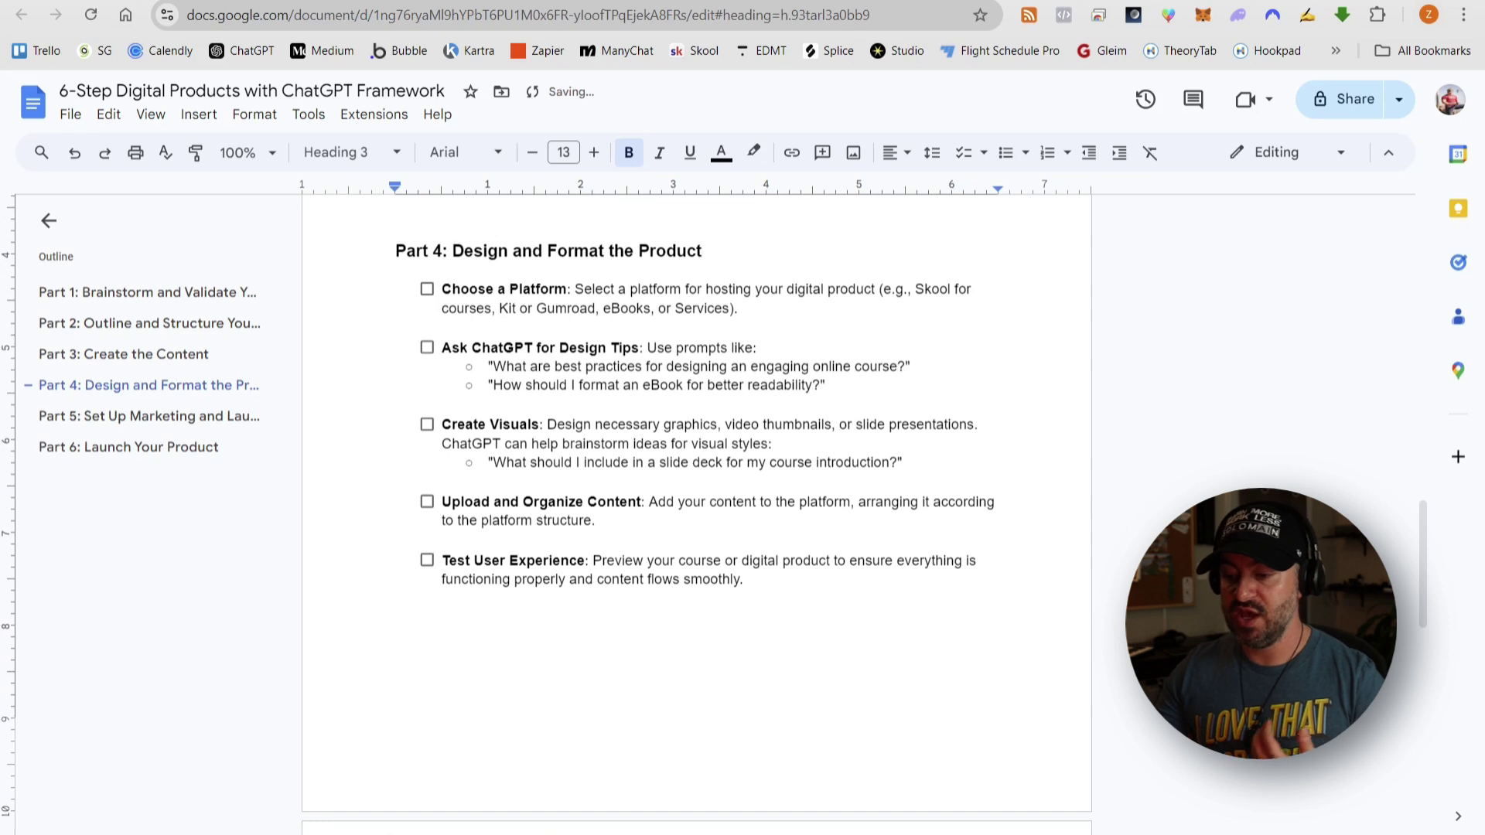
key("ctrl+Tab")
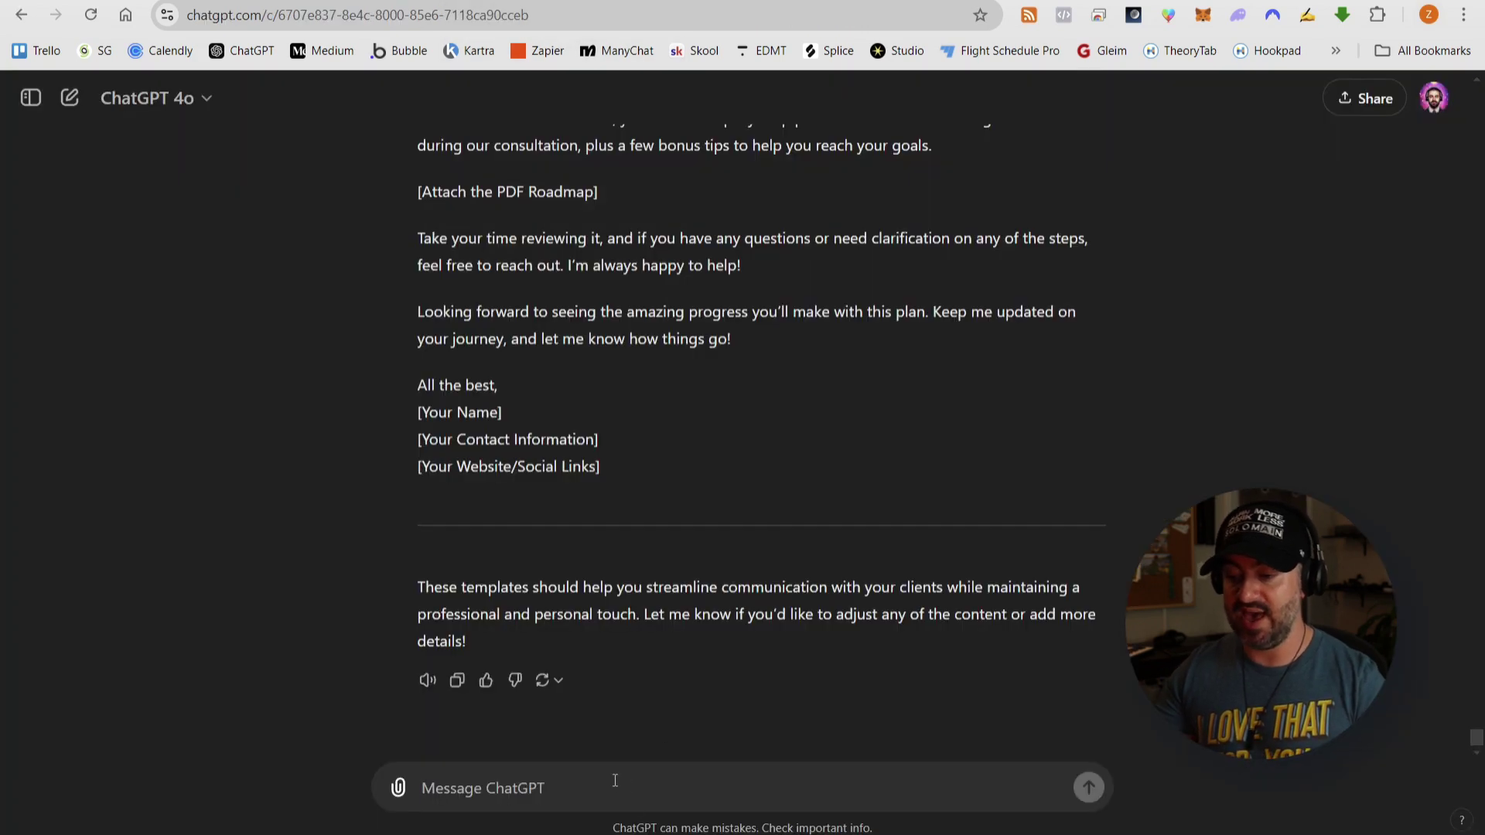
- Ask ChatGPT for a short Zoom consult description for the booking page and select the reply
type("Please write a short s")
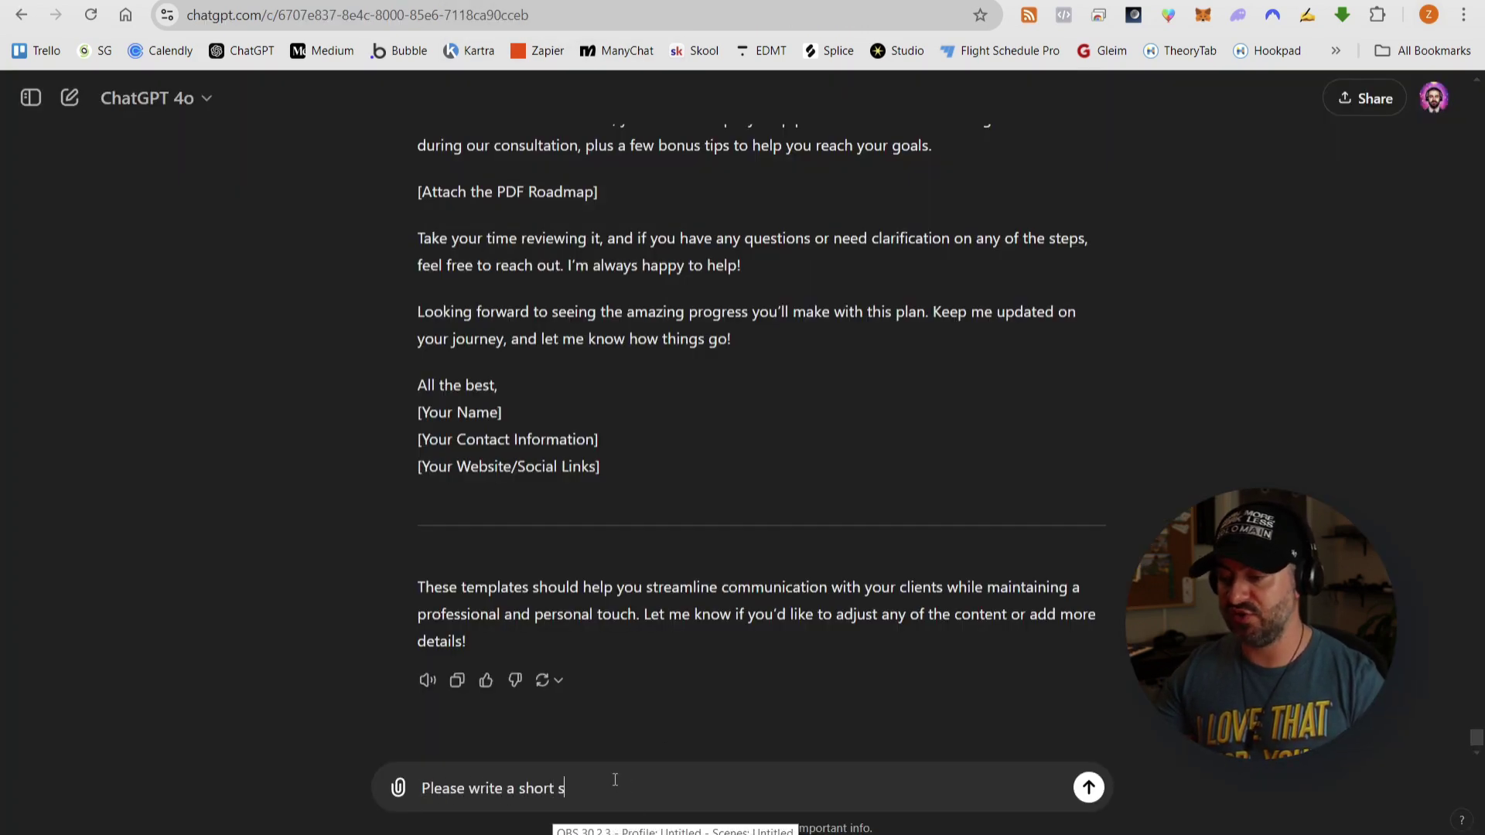
type("ummary description to add to the de")
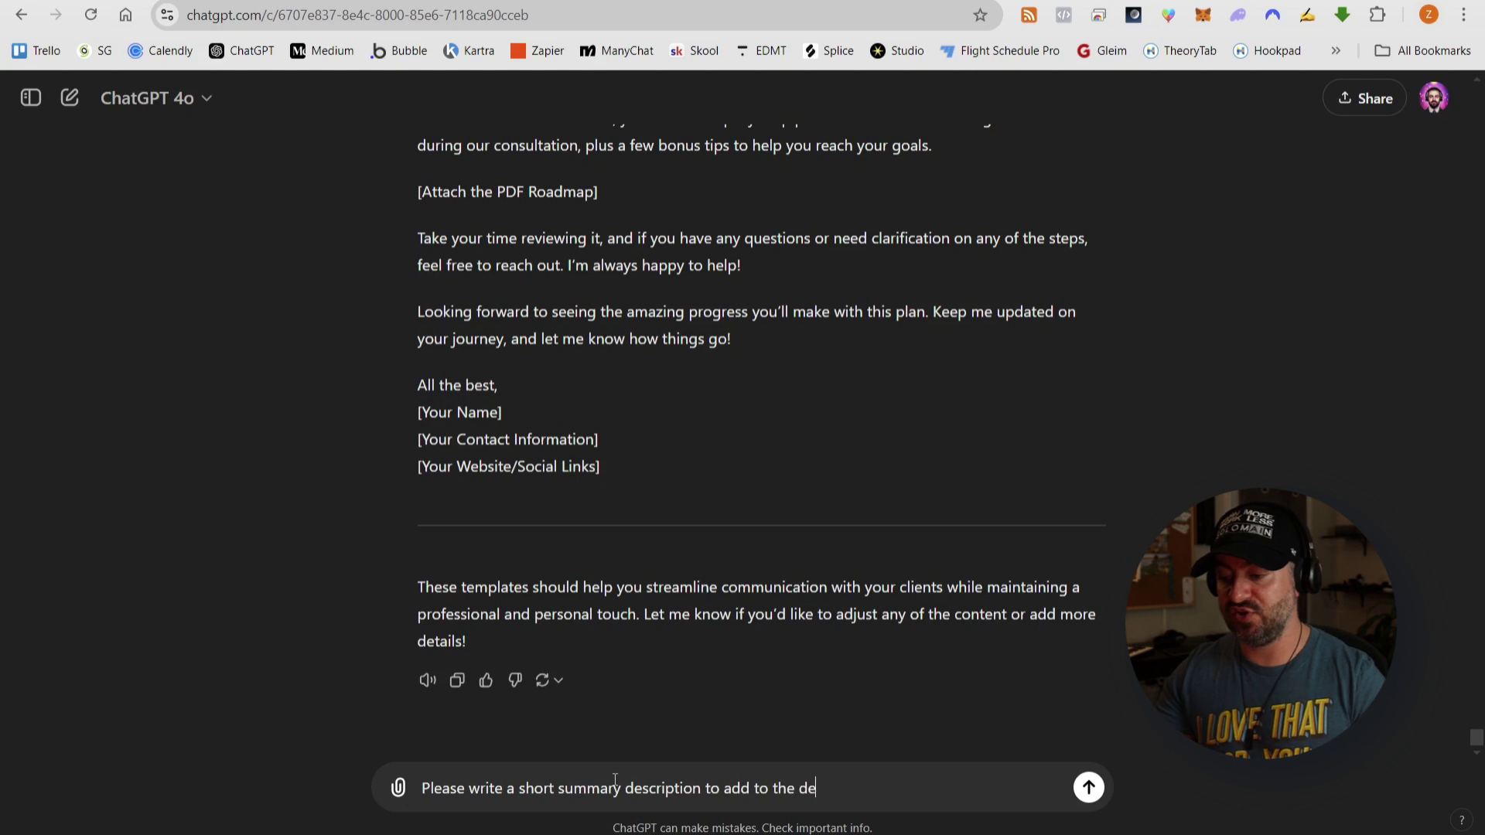
type("scription session for schedul")
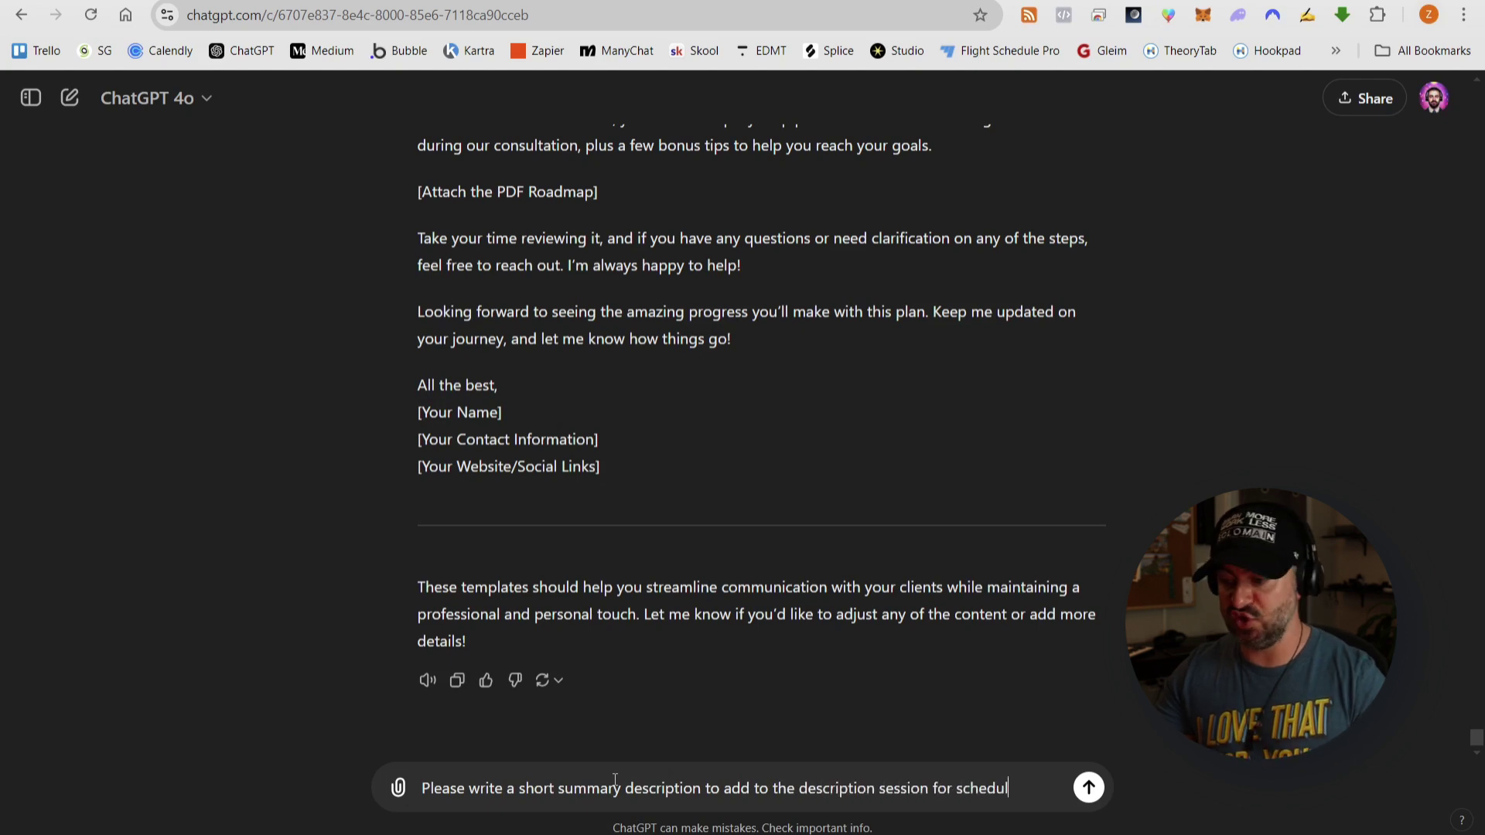
type("ing our zoom consult meetings.")
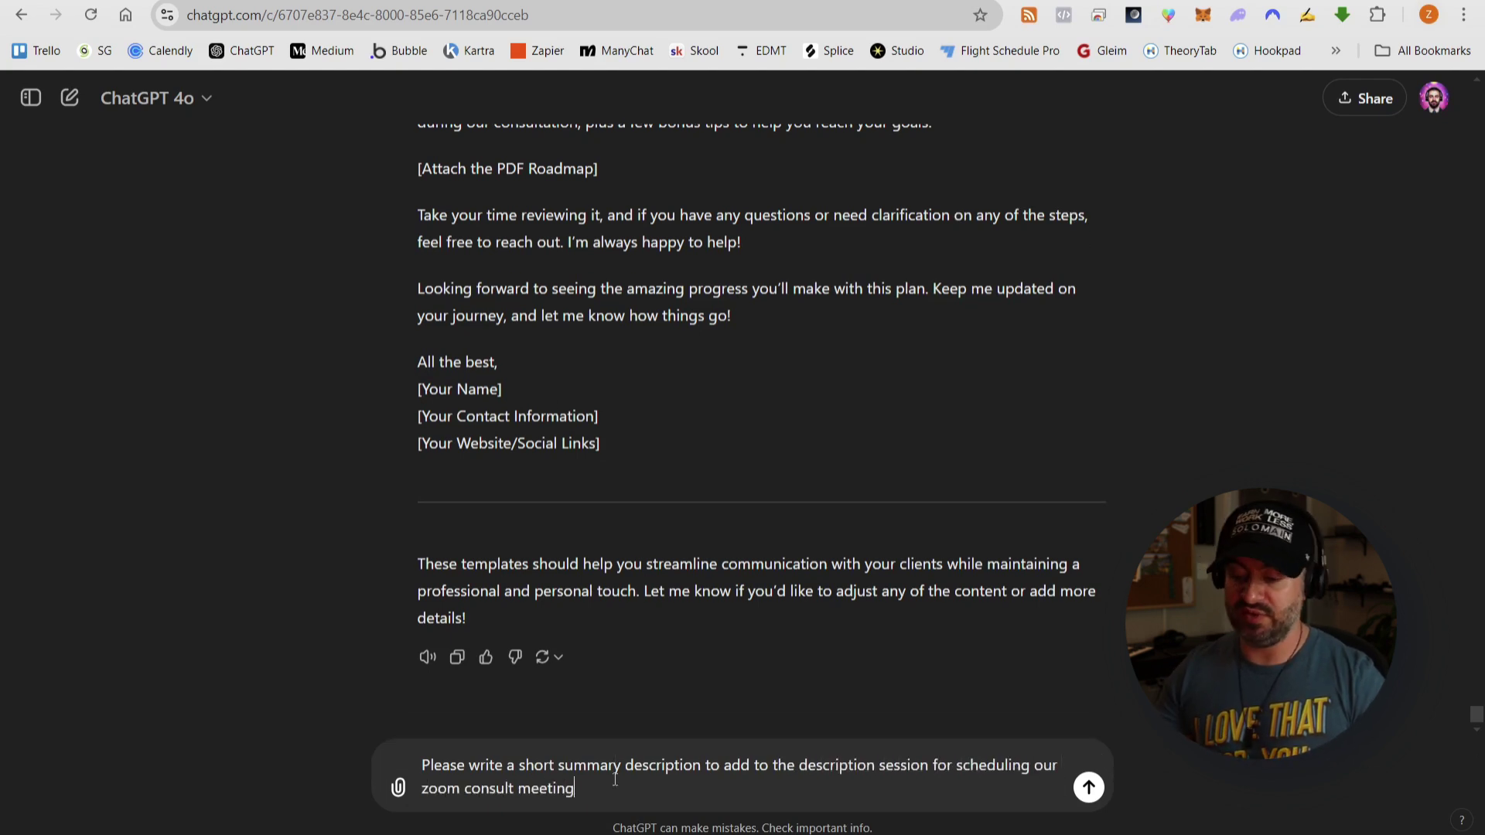
key("Return")
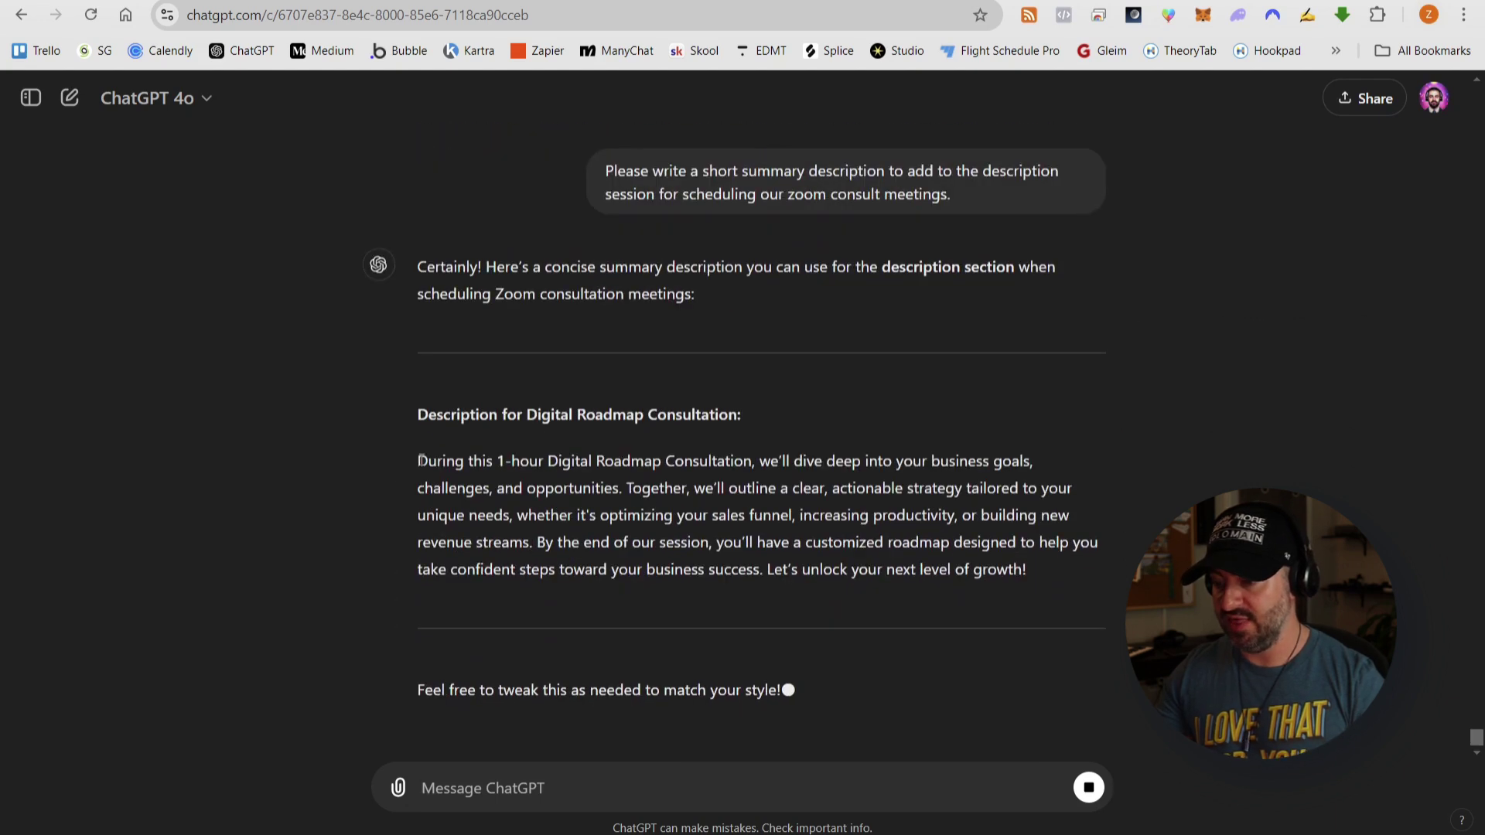
left_click_drag(418, 413, 1029, 525)
key("ctrl+c")
- Paste the consultation description into the event, split it into paragraphs, and save it
key("ctrl+shift+Tab")
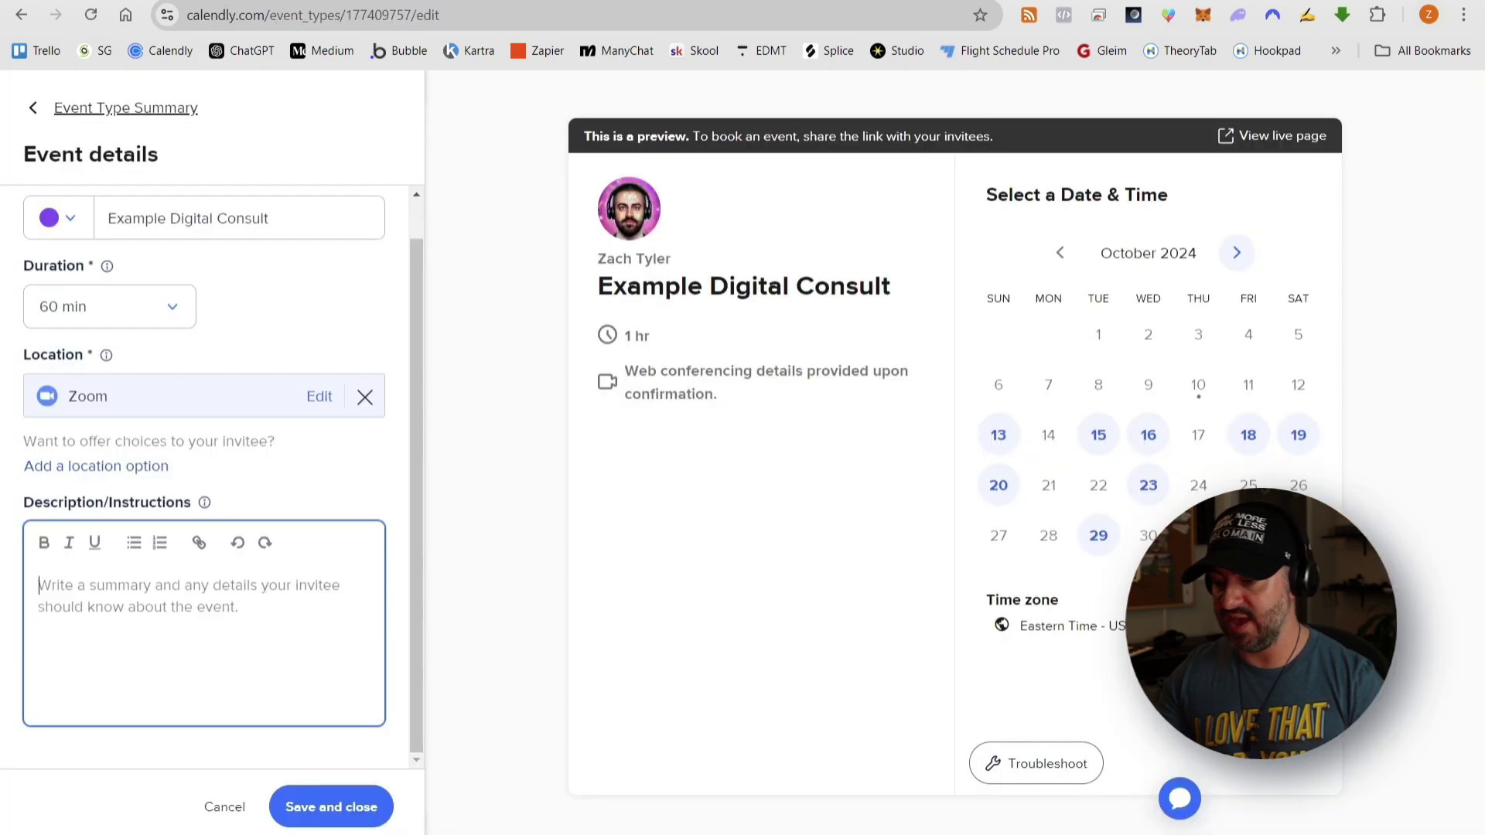
key("ctrl+v")
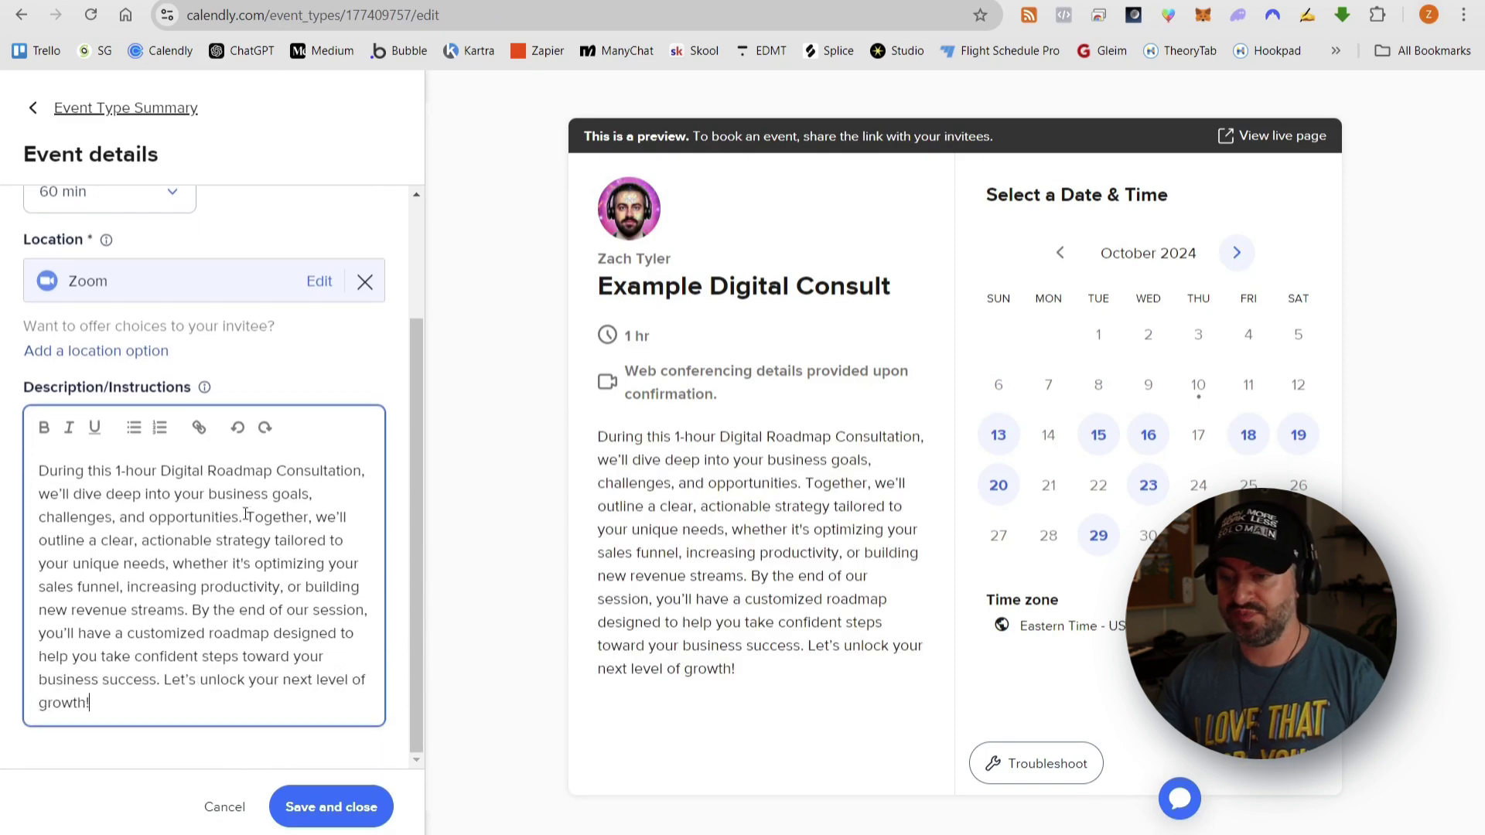
left_click(245, 514)
key("Return")
key("Return")
left_click(40, 633)
key("Return")
key("Return")
left_click(331, 807)
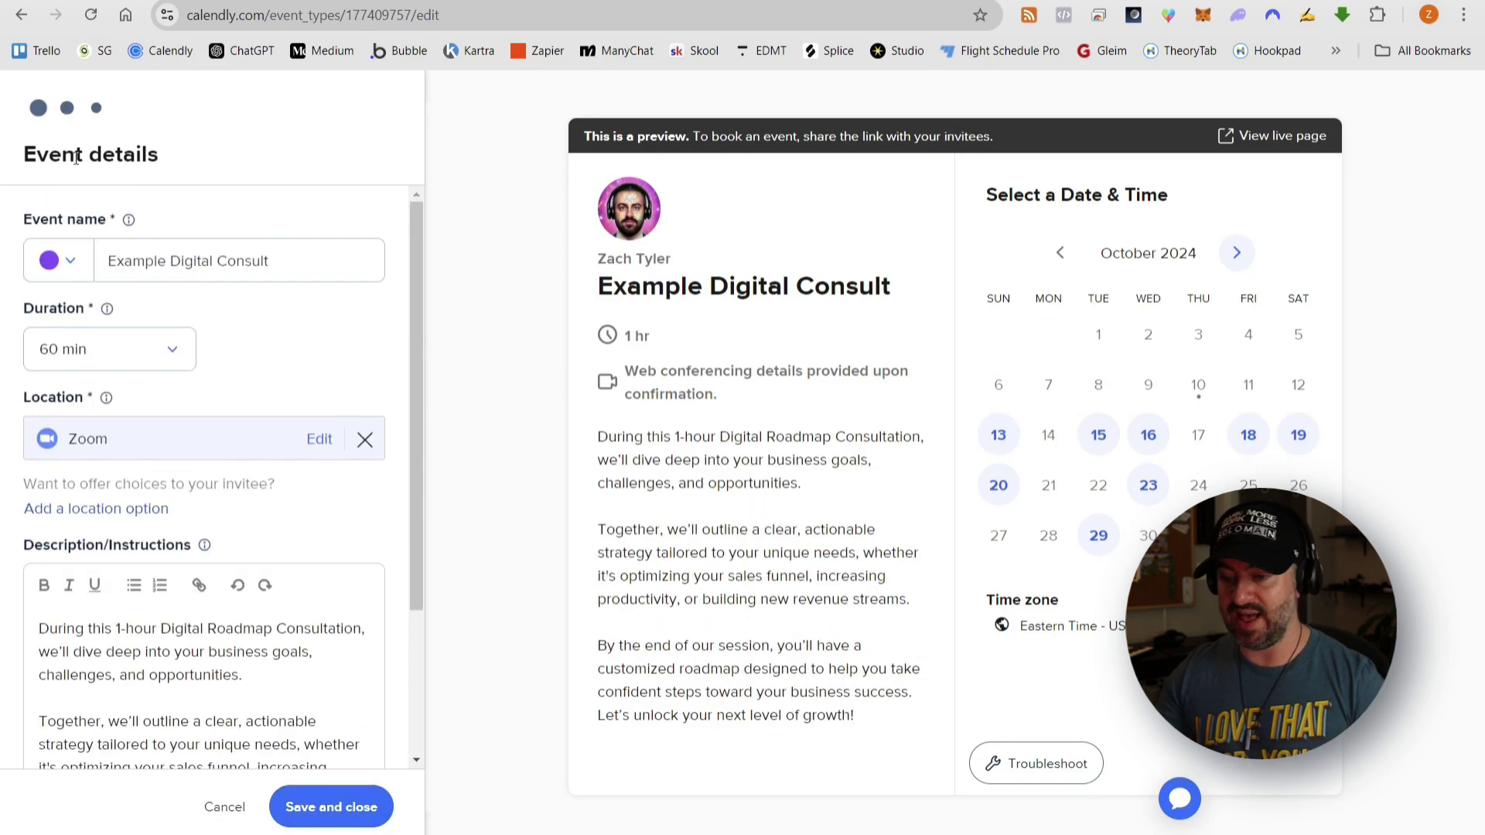
- Save the host and invitee settings, review the scheduling settings, and return to the overview
left_click(31, 351)
left_click(331, 807)
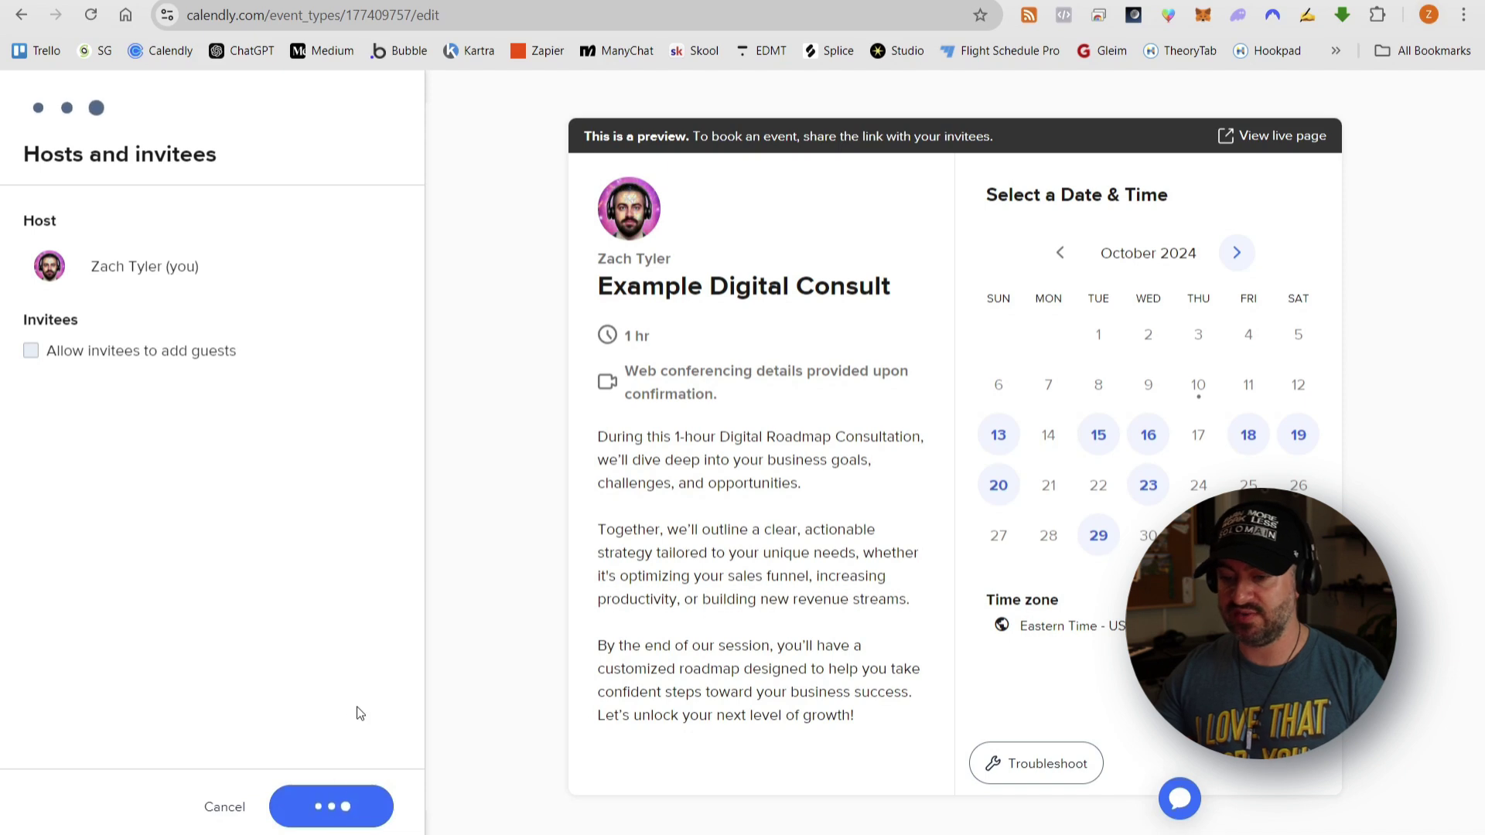
left_click(214, 530)
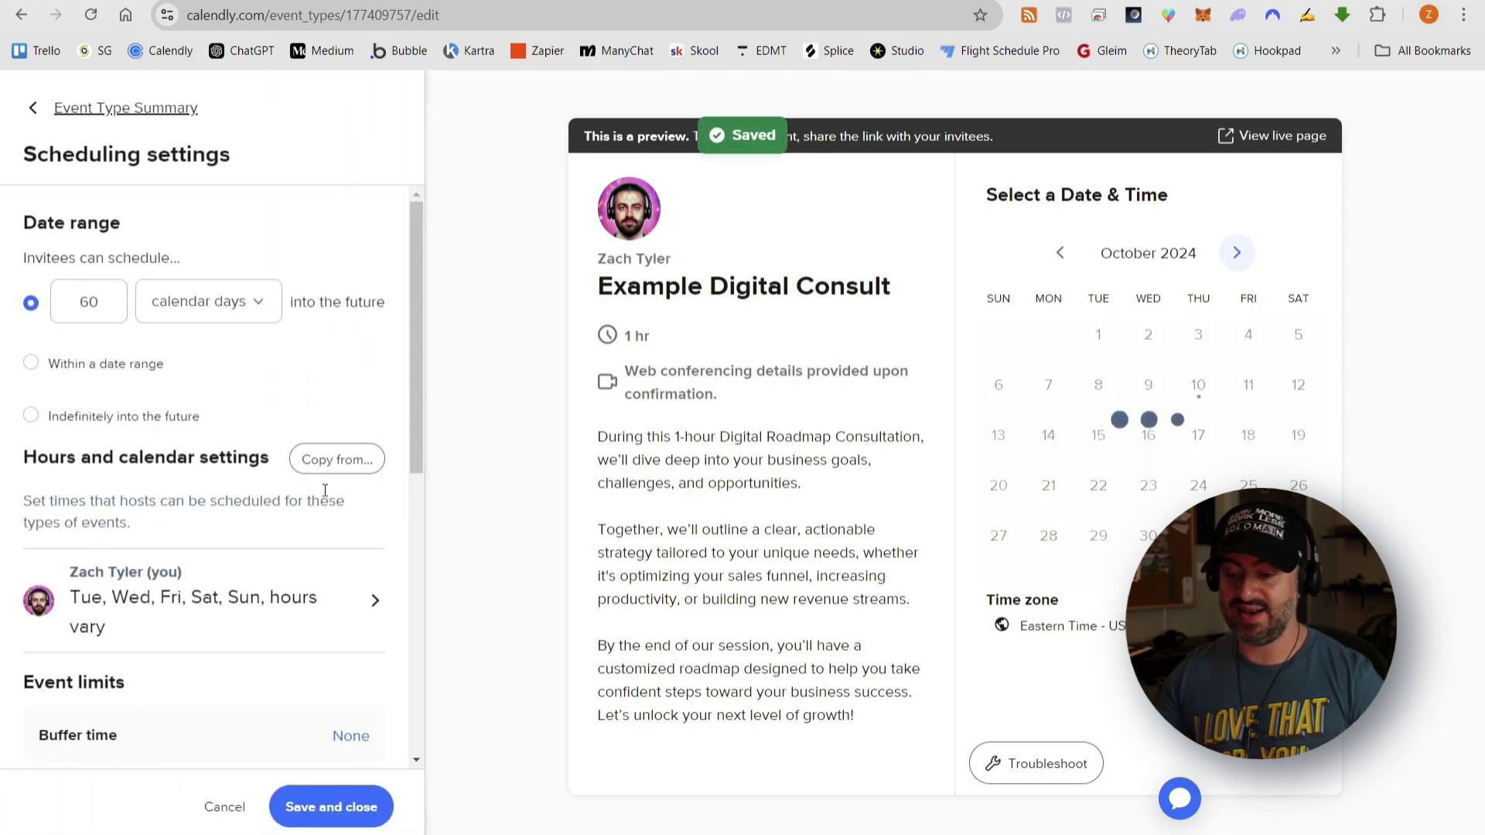
scroll(313, 350, "down", 1)
scroll(314, 356, "down", 6)
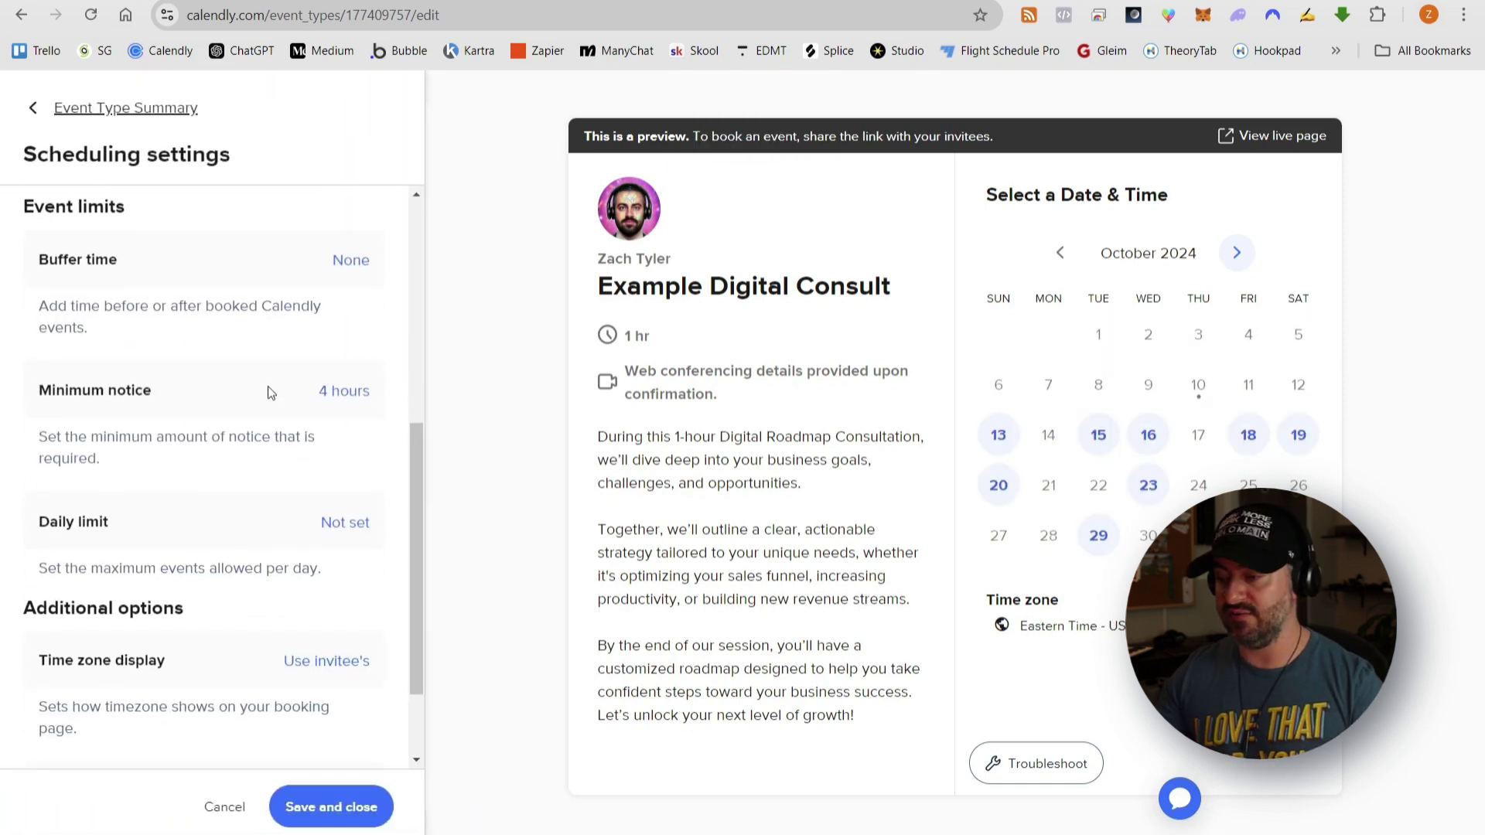
scroll(286, 356, "up", 3)
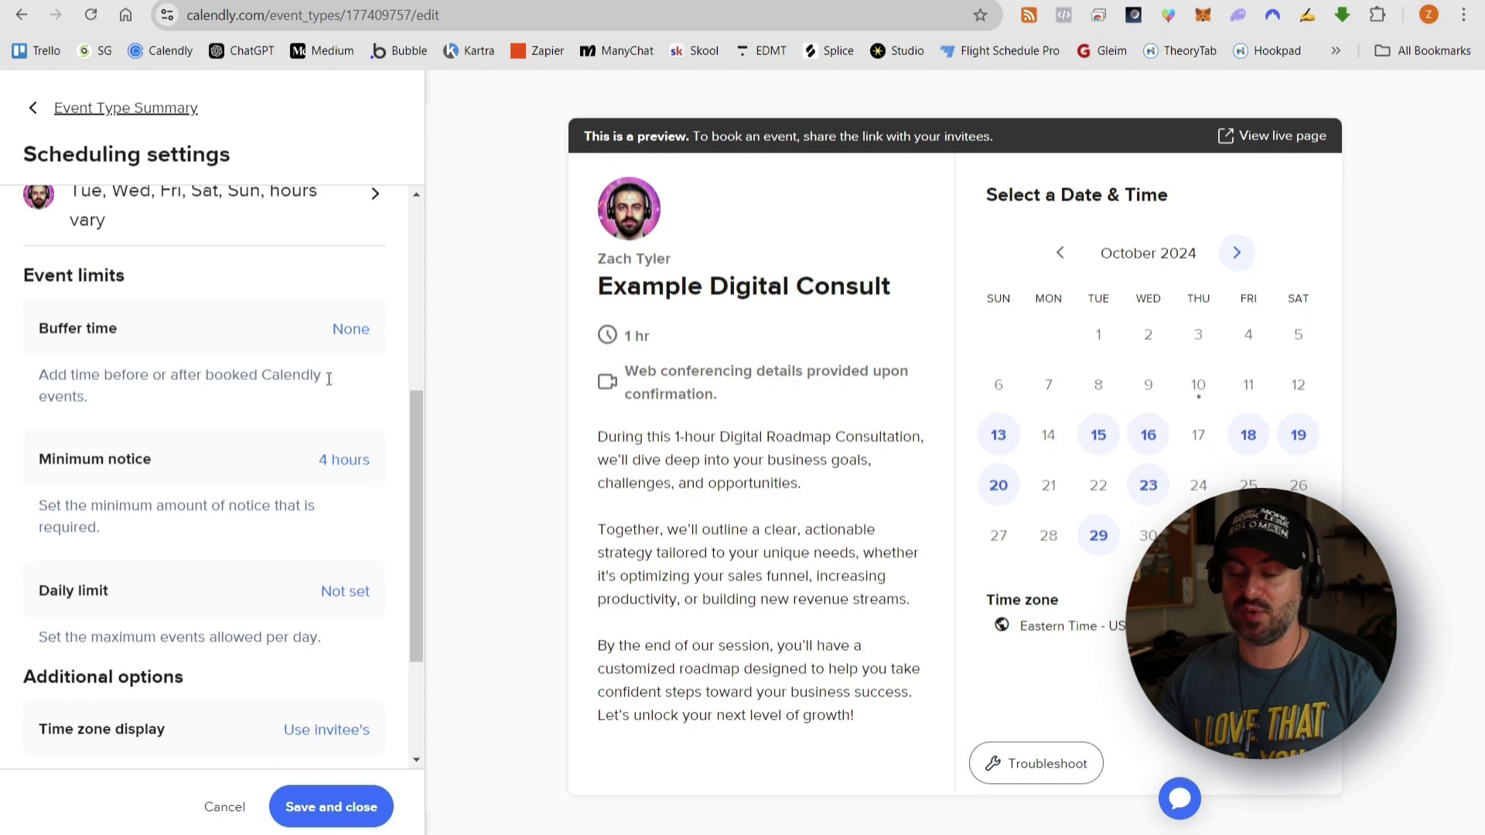
scroll(309, 417, "down", 3)
scroll(277, 534, "up", 5)
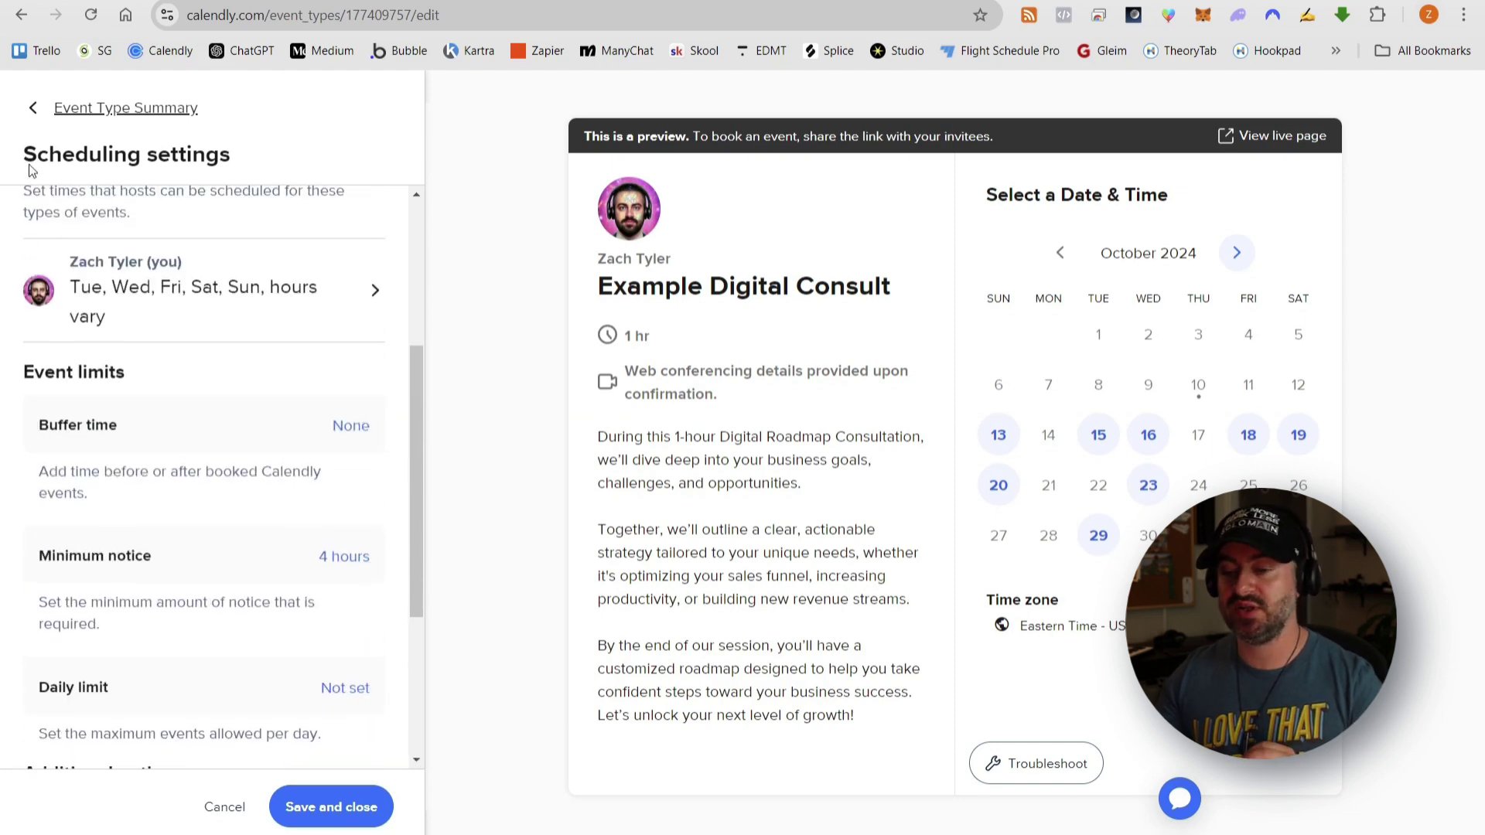
left_click(32, 109)
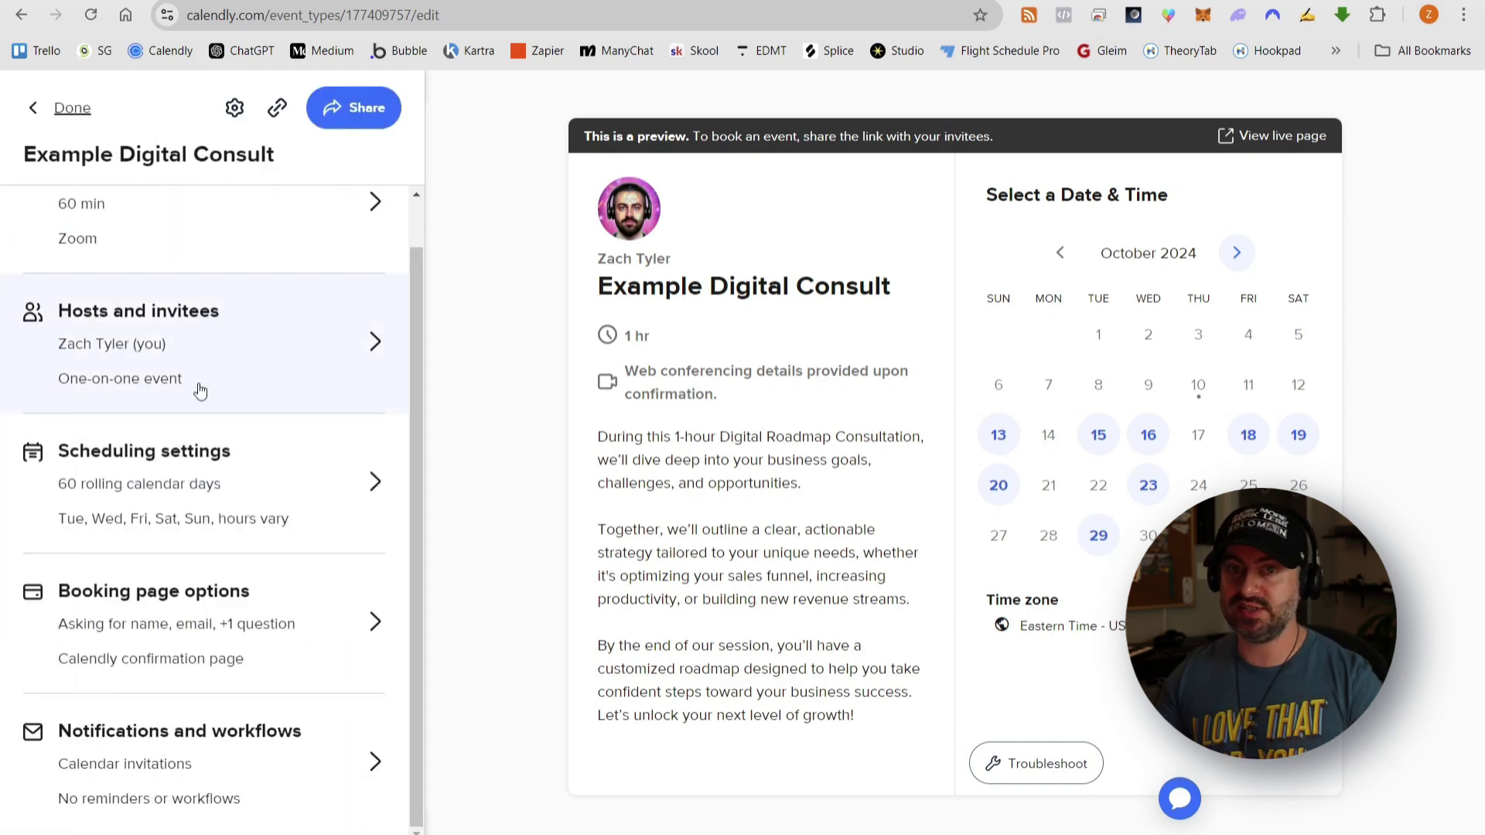
- Open the event's booking page options and scroll through the booking form and confirmation sections
left_click(246, 616)
scroll(200, 381, "down", 1)
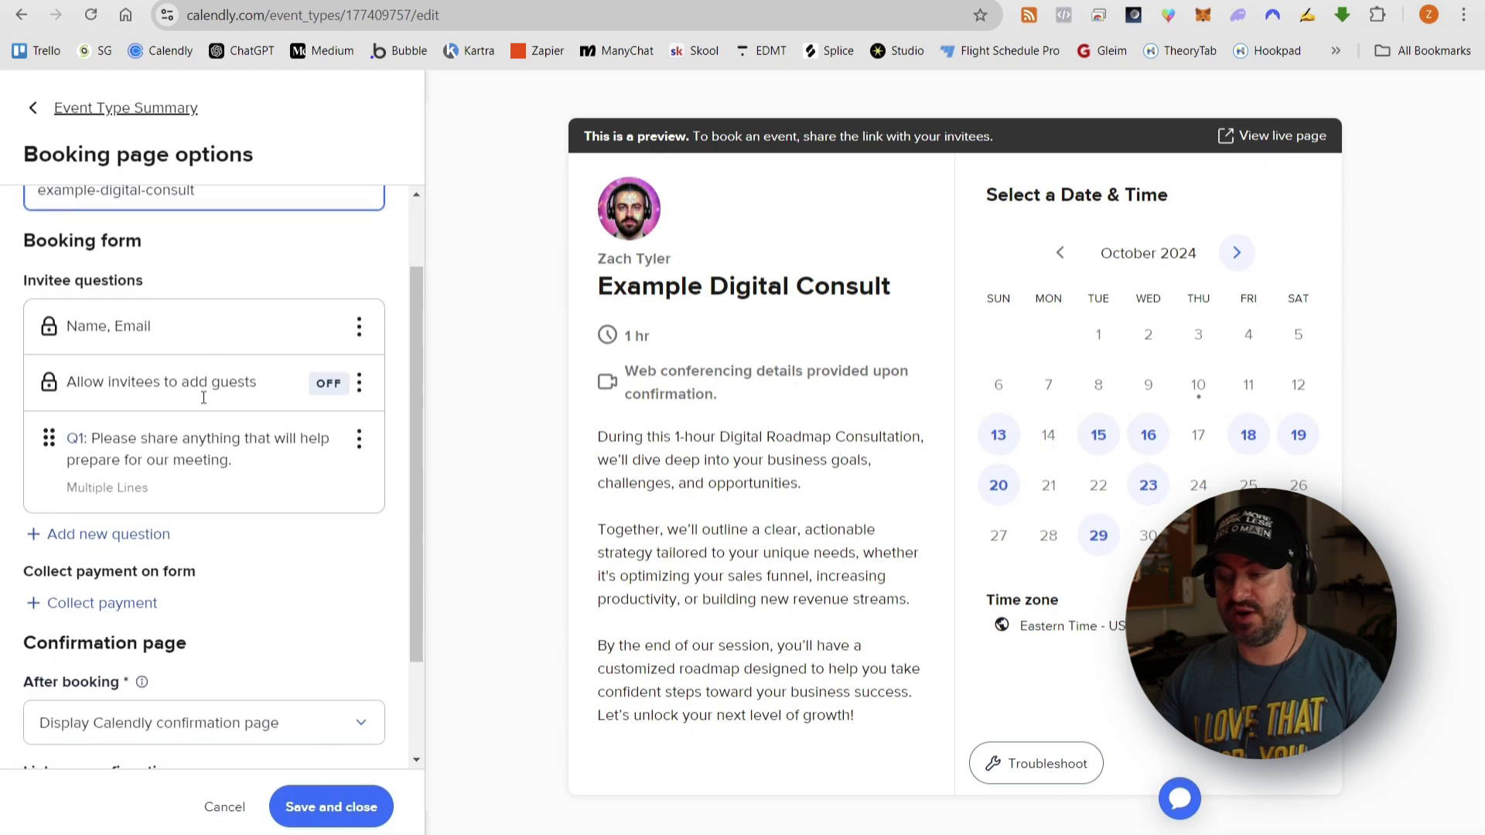
scroll(251, 444, "down", 1)
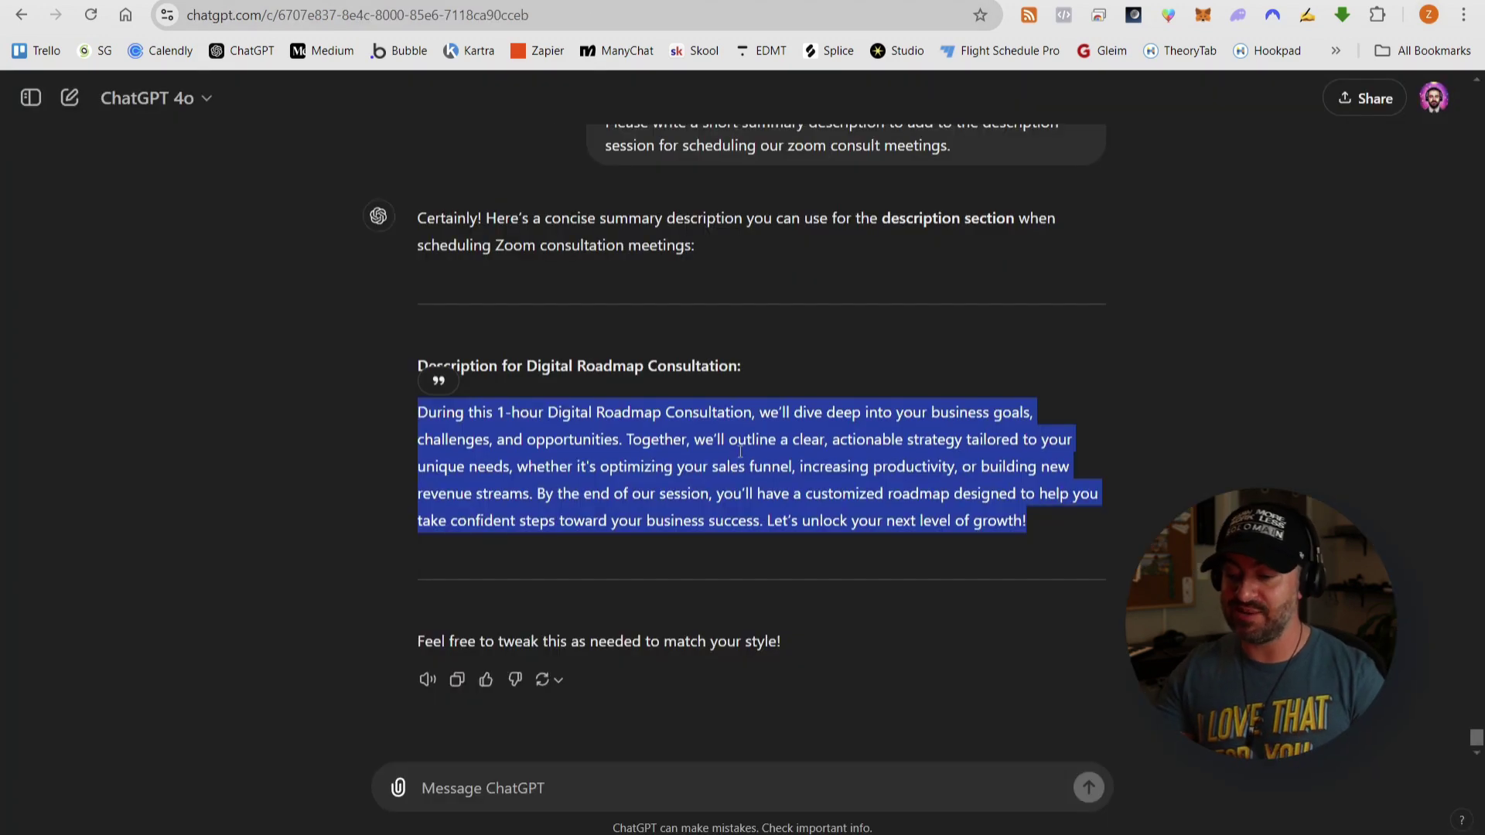
- Ask ChatGPT whether the Zoom sign-up form needs basic questions and select the website URL suggestion
left_click(741, 452)
type("Sh")
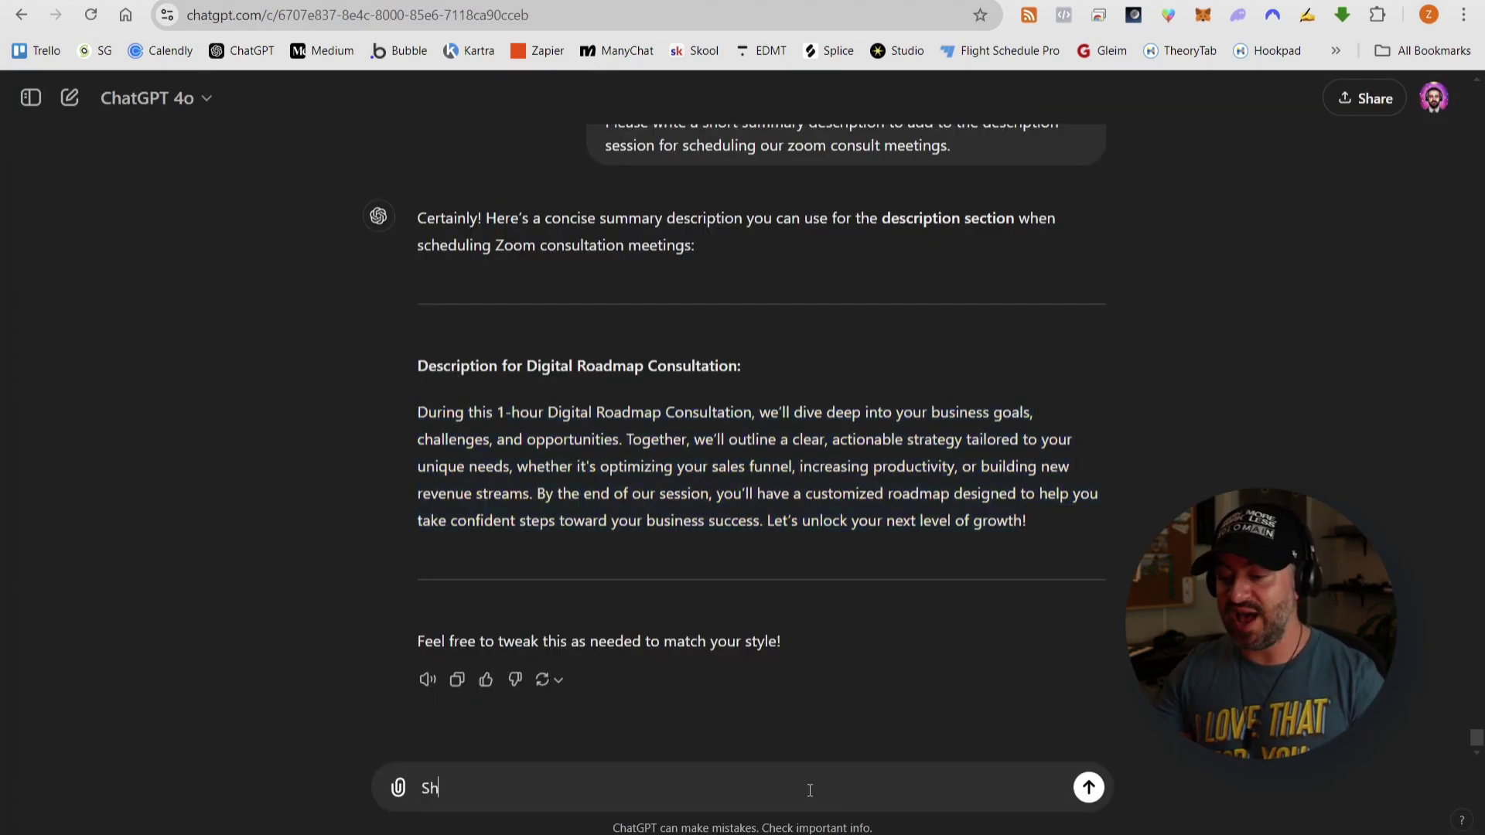
type("ould I include any basic ")
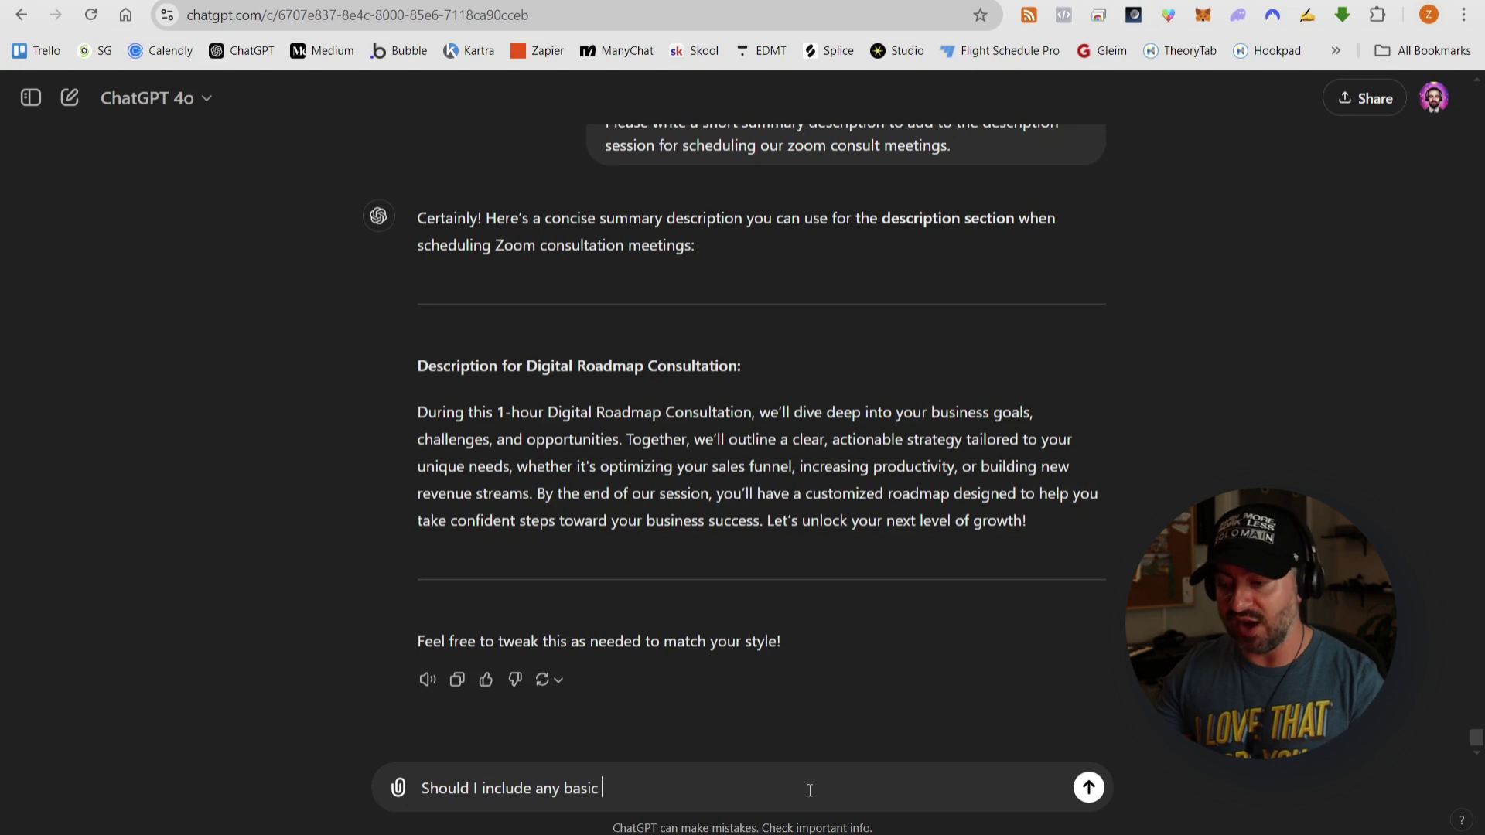
type("questions on the zoom sign-u")
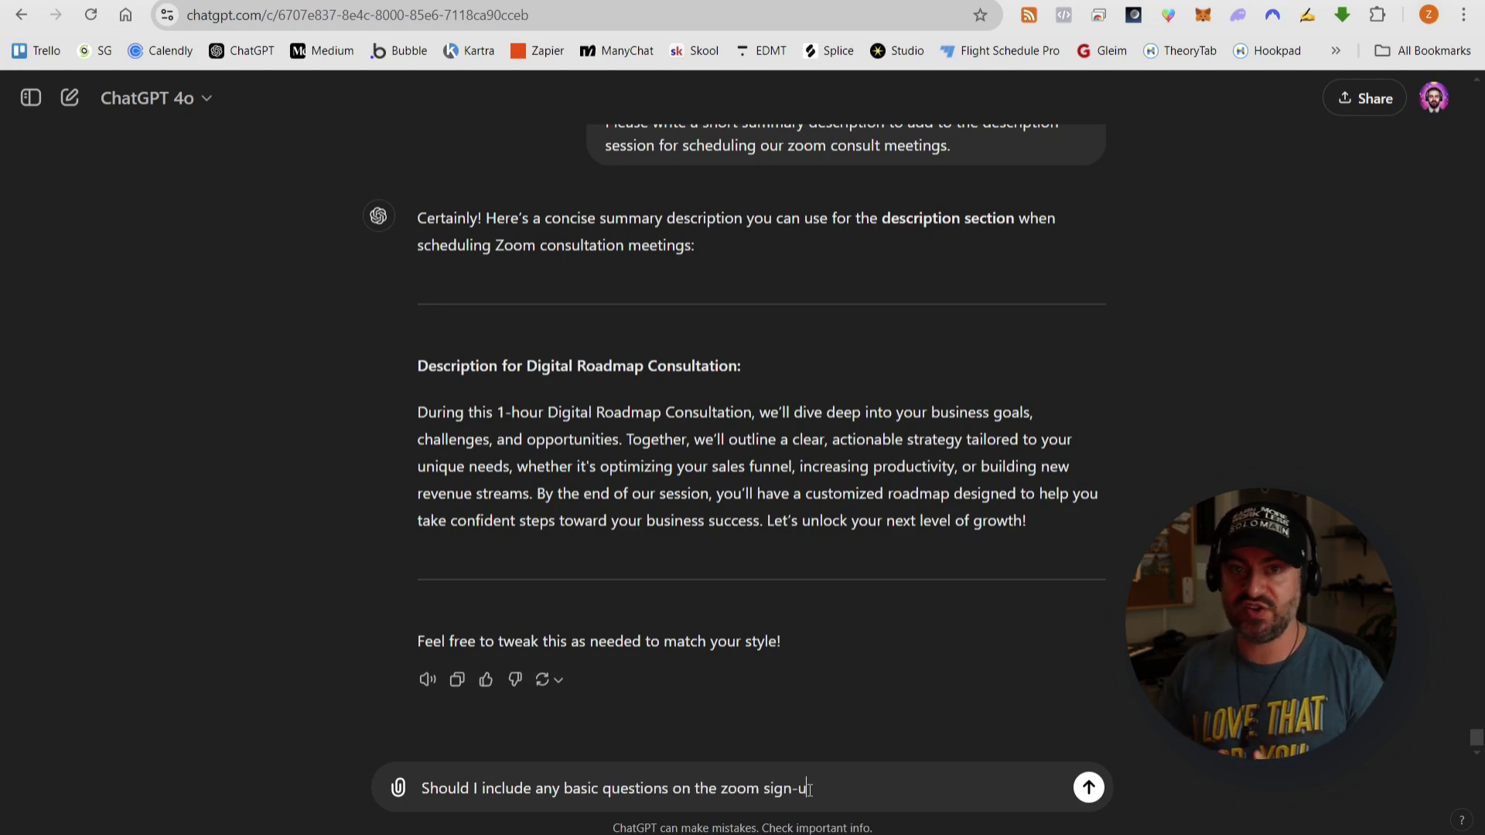
type("p form, or just save all th")
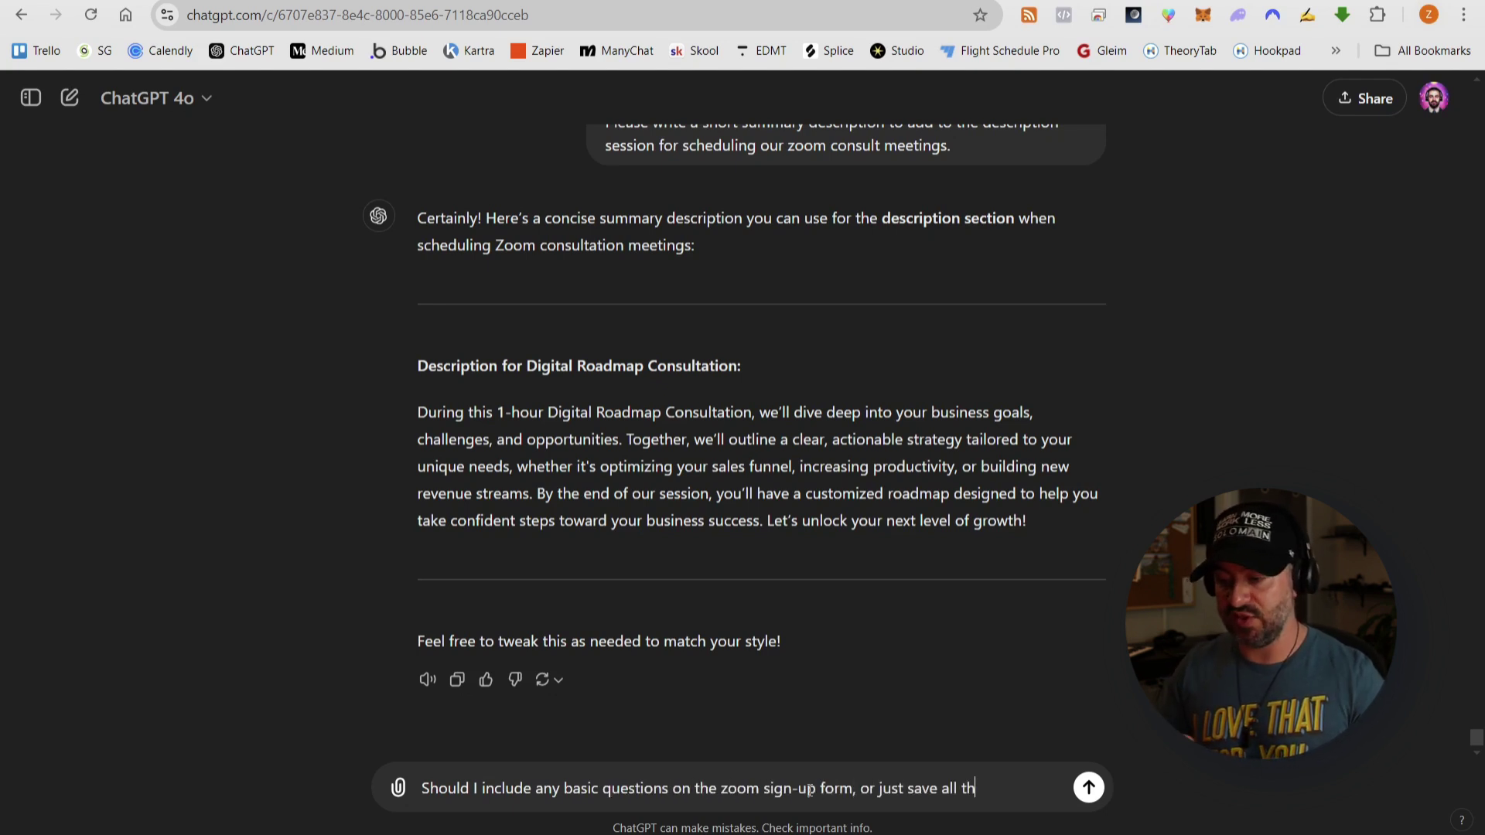
type("e questions for the pre-consult questionnaire?")
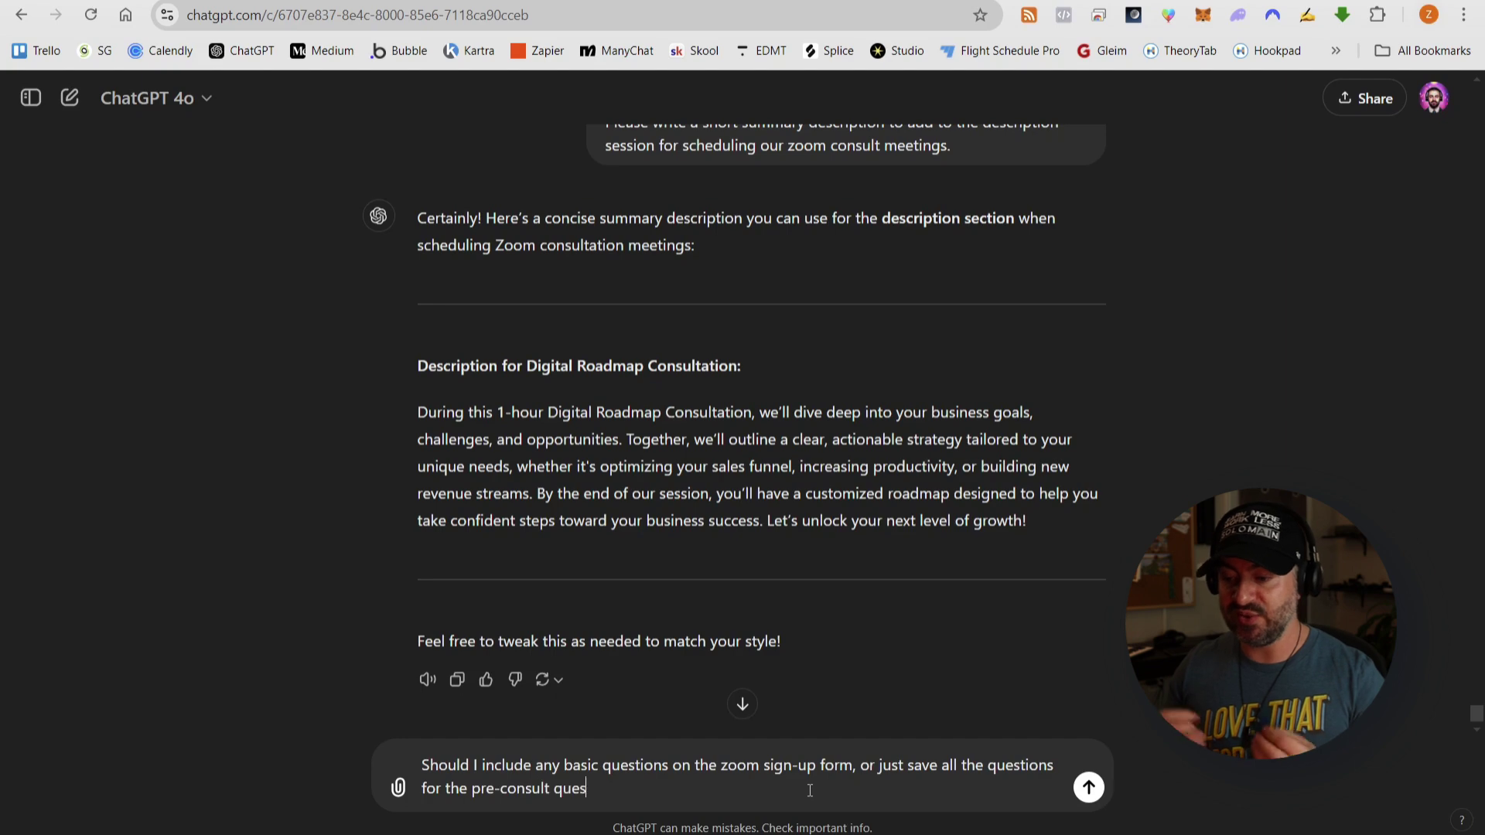
key("Return")
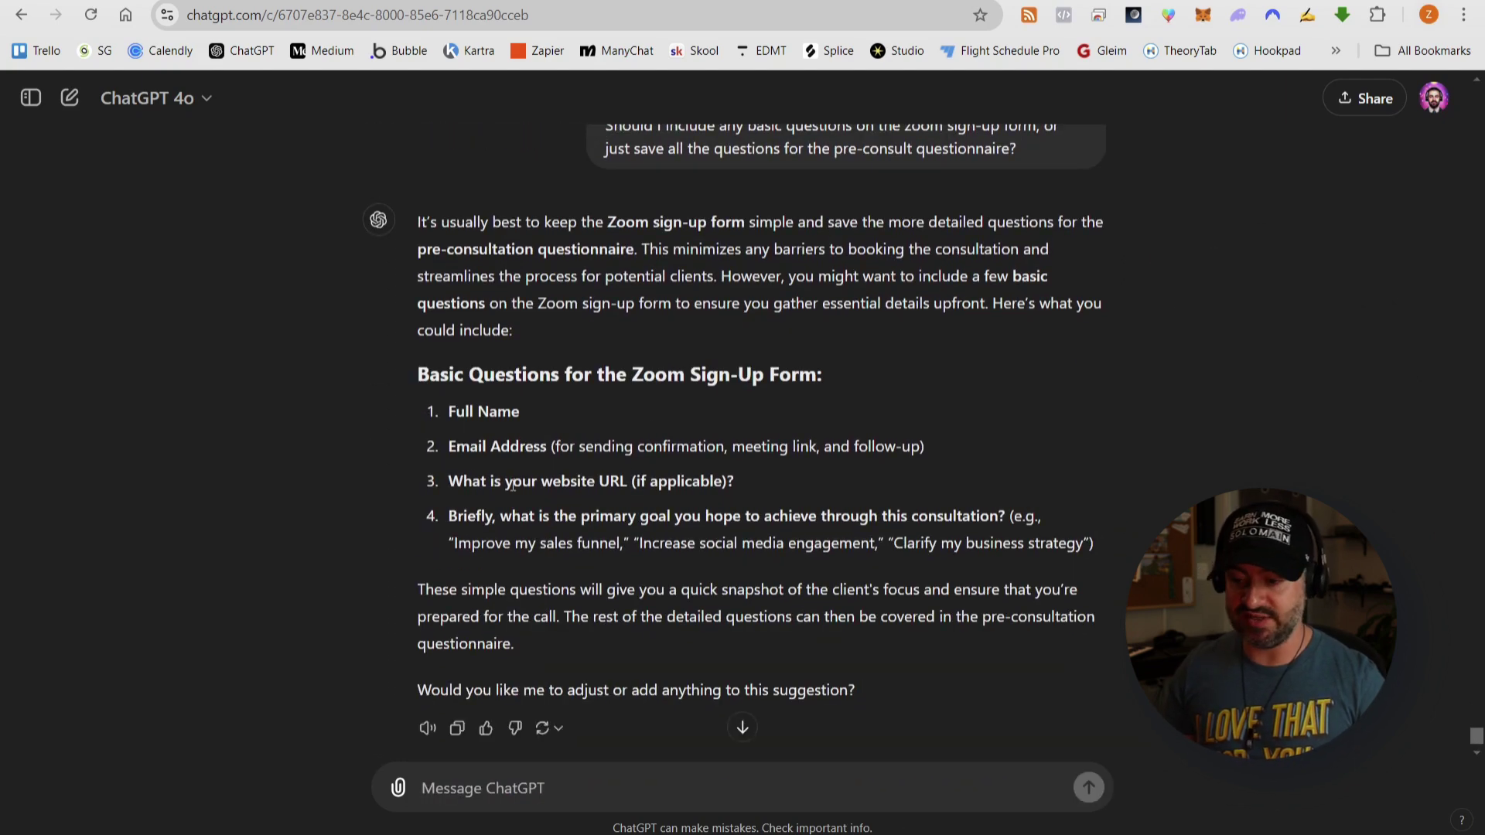
triple_click(512, 485)
key("ctrl+c")
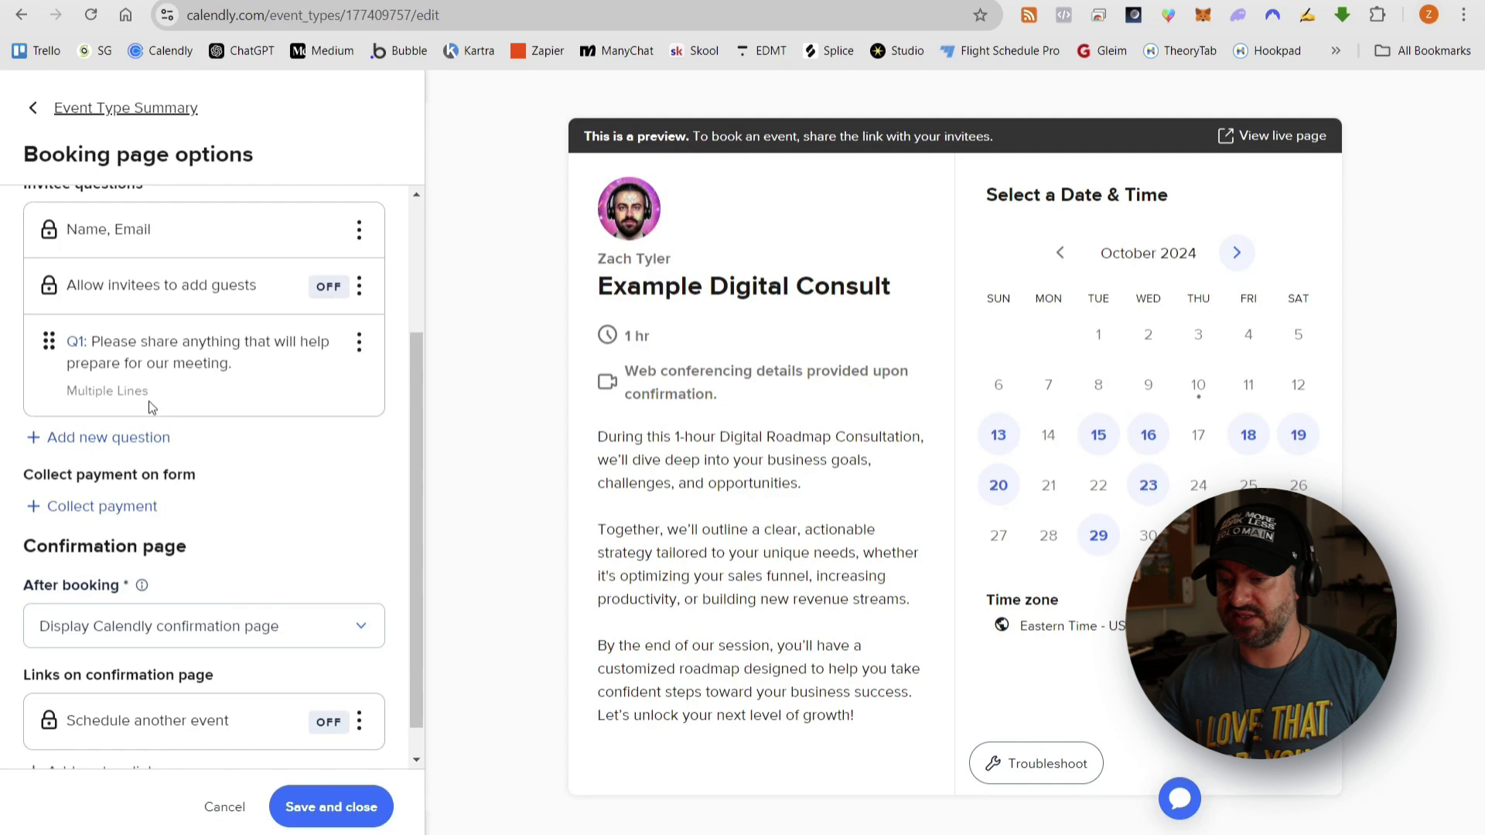
- Add the website URL question as a single-line answer and move it to the top
left_click(359, 341)
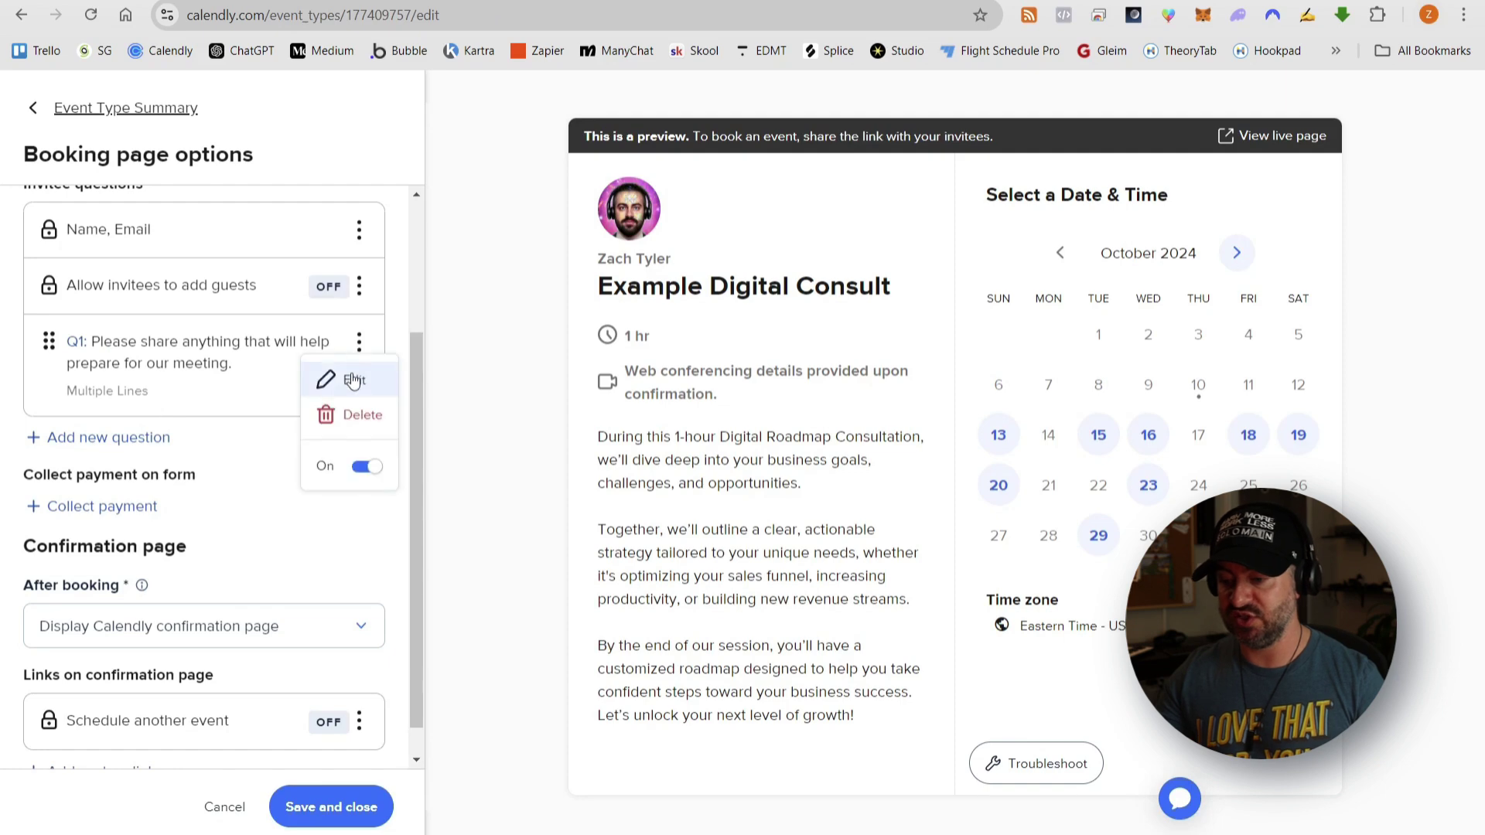
left_click(352, 380)
key("ctrl+v")
left_click(896, 188)
left_click(99, 435)
key("ctrl+v")
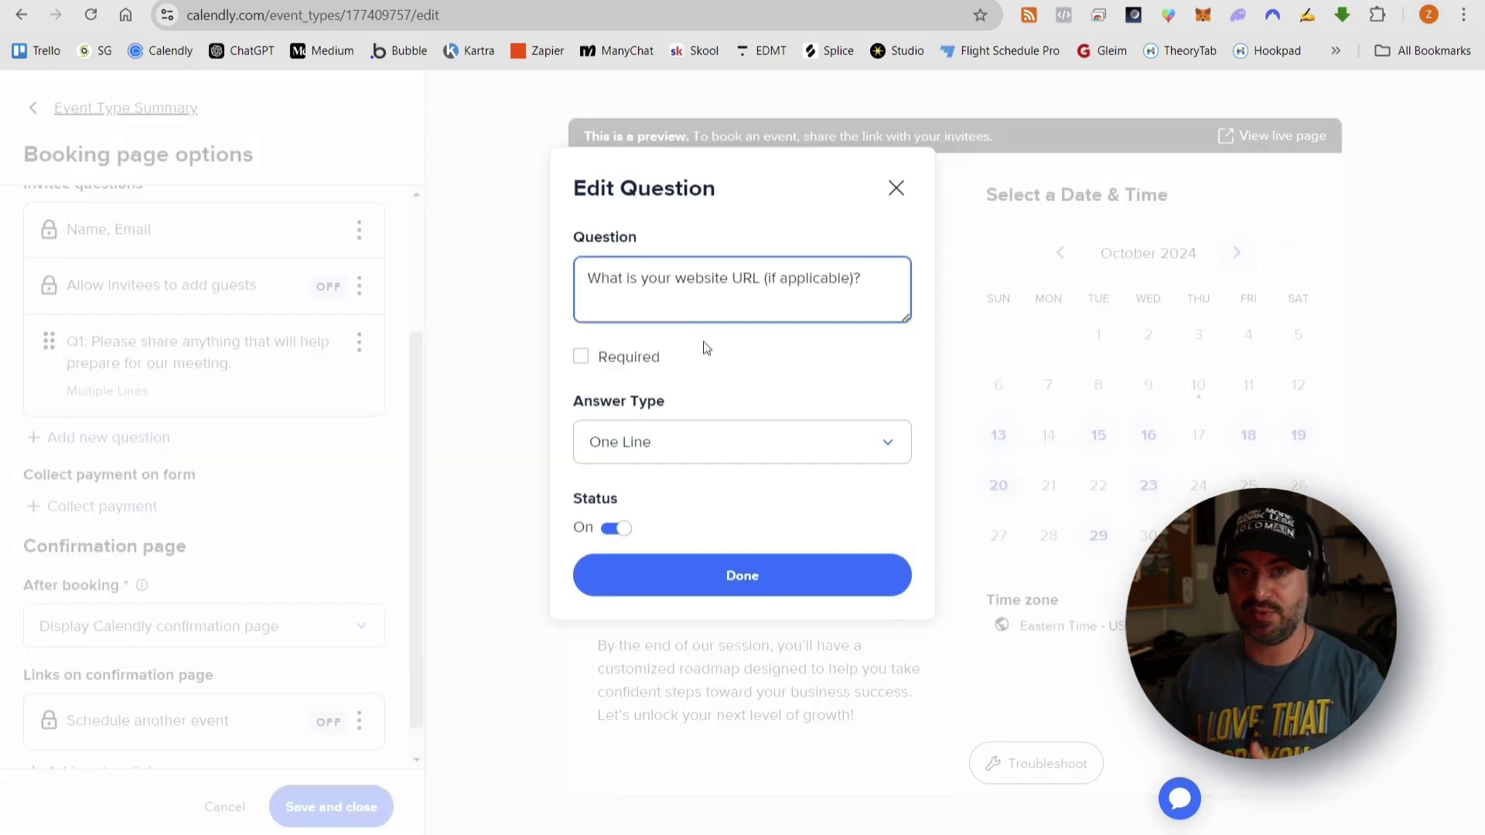
left_click(653, 448)
left_click(746, 463)
left_click(706, 574)
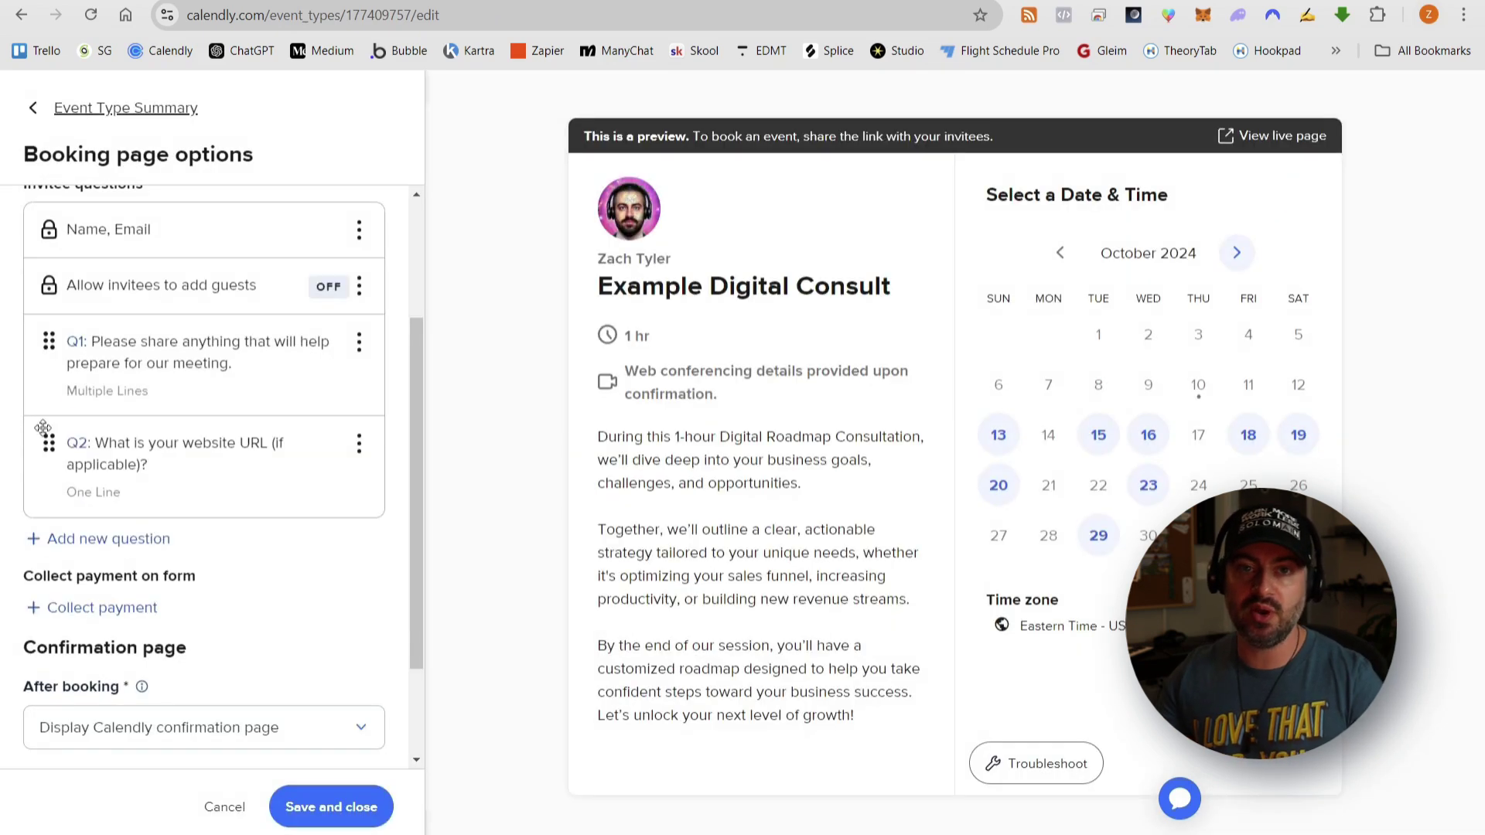
left_click_drag(42, 428, 49, 341)
- Reword the preparation question to read 'additional you think might' and save it
left_click(359, 444)
left_click(352, 482)
left_click(741, 279)
type("addi")
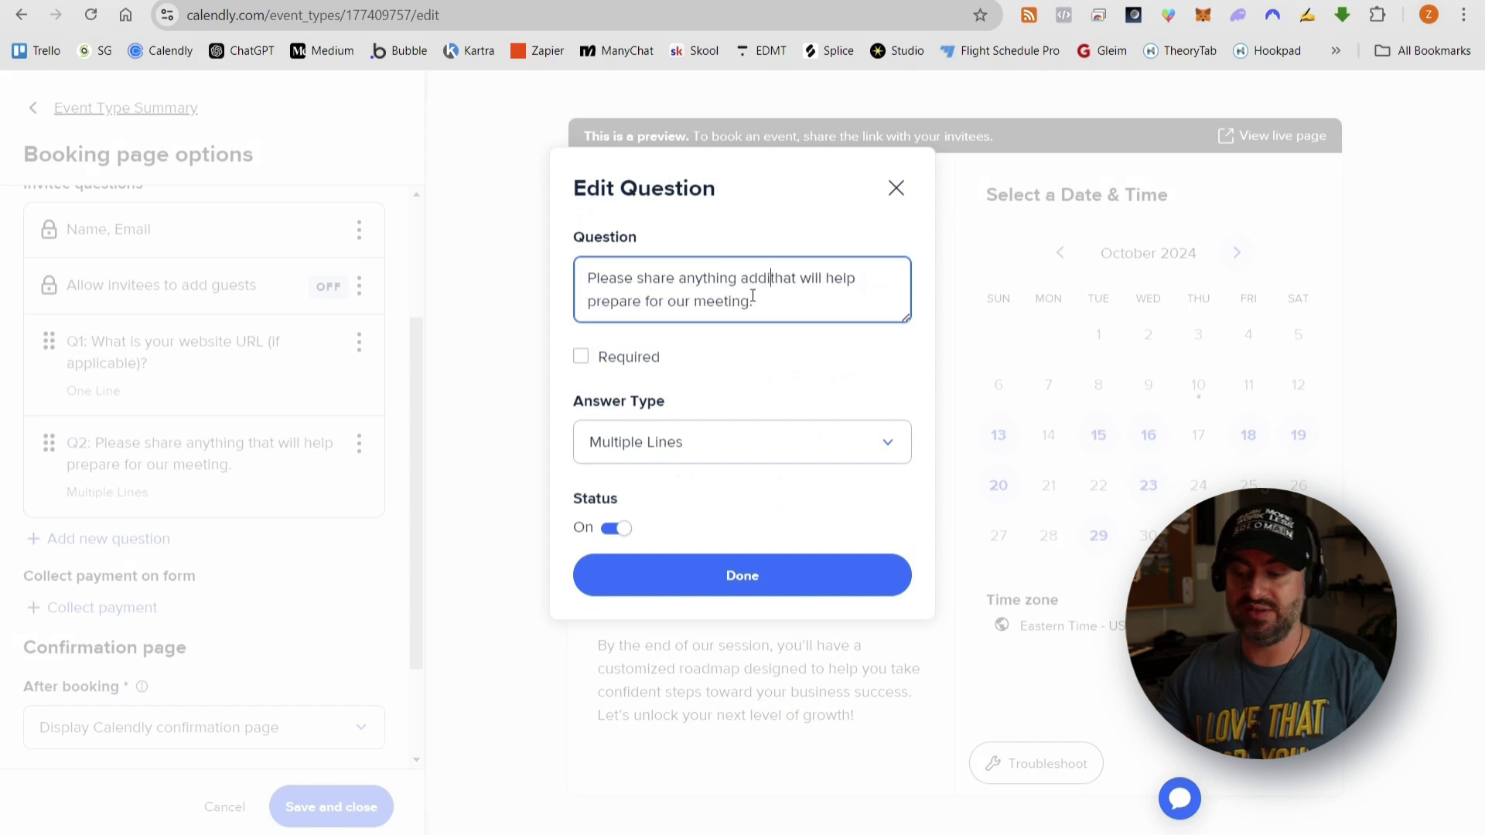
type("tional you think might")
key("Delete")
key("Delete")
key("Delete")
key("Delete")
key("Delete")
key("Delete")
key("Delete")
key("Delete")
key("Delete")
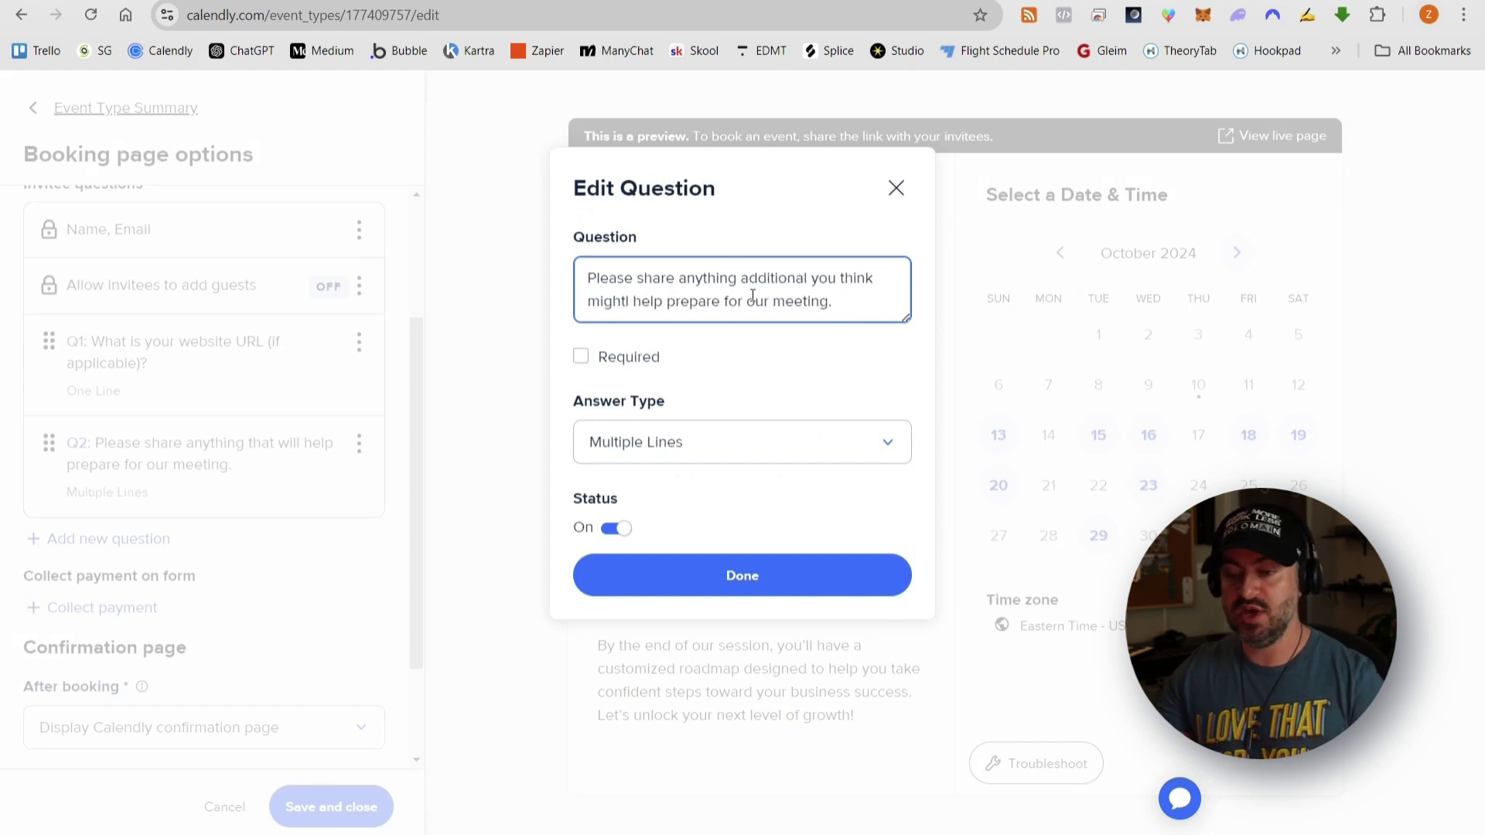
key("Delete")
left_click(743, 575)
- Add ChatGPT's primary goal question as a new Checkboxes question
key("ctrl+Tab")
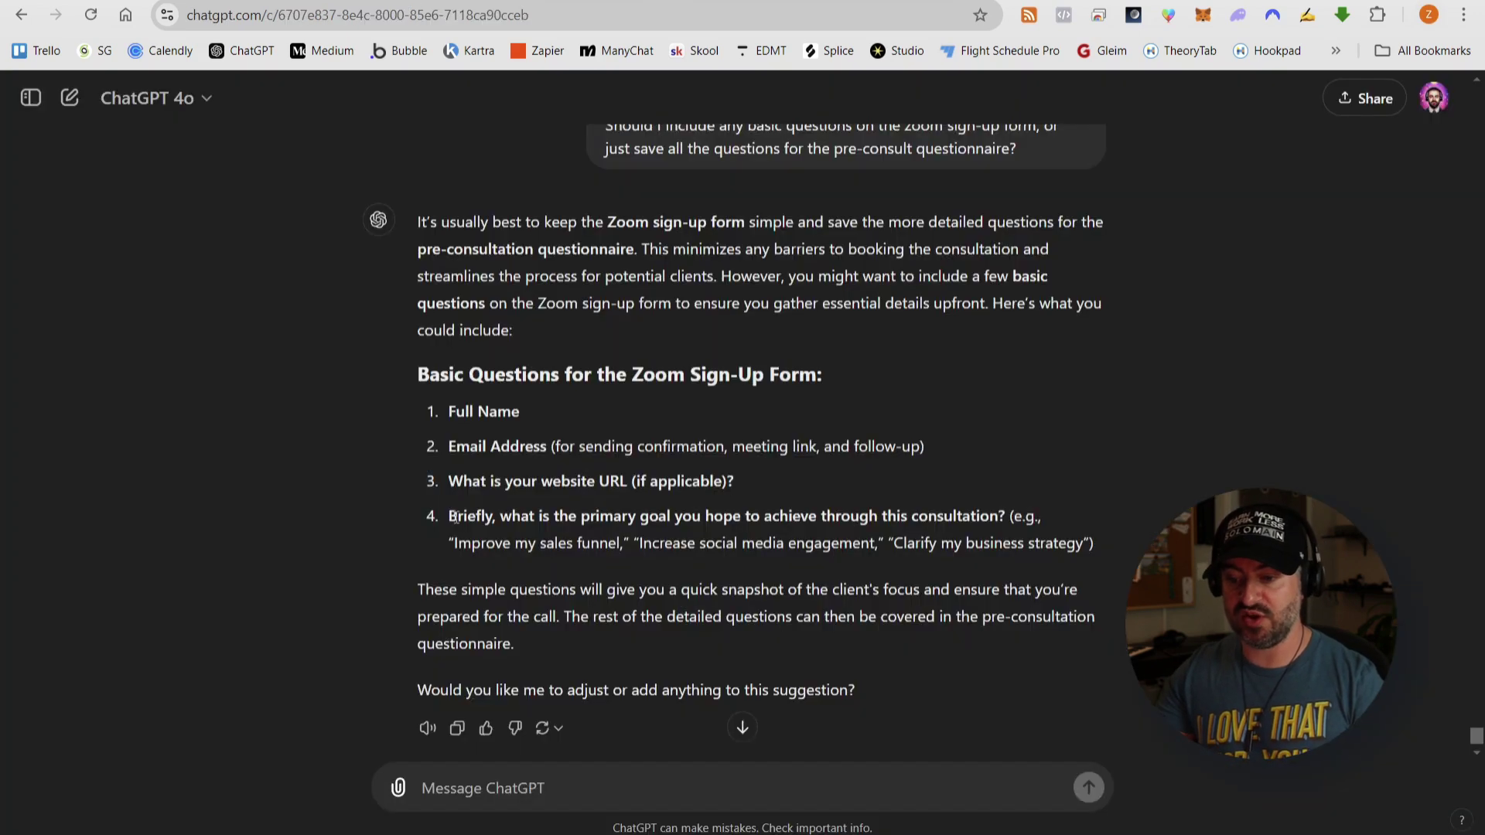
left_click_drag(455, 517, 1006, 517)
key("ctrl+c")
left_click(980, 507)
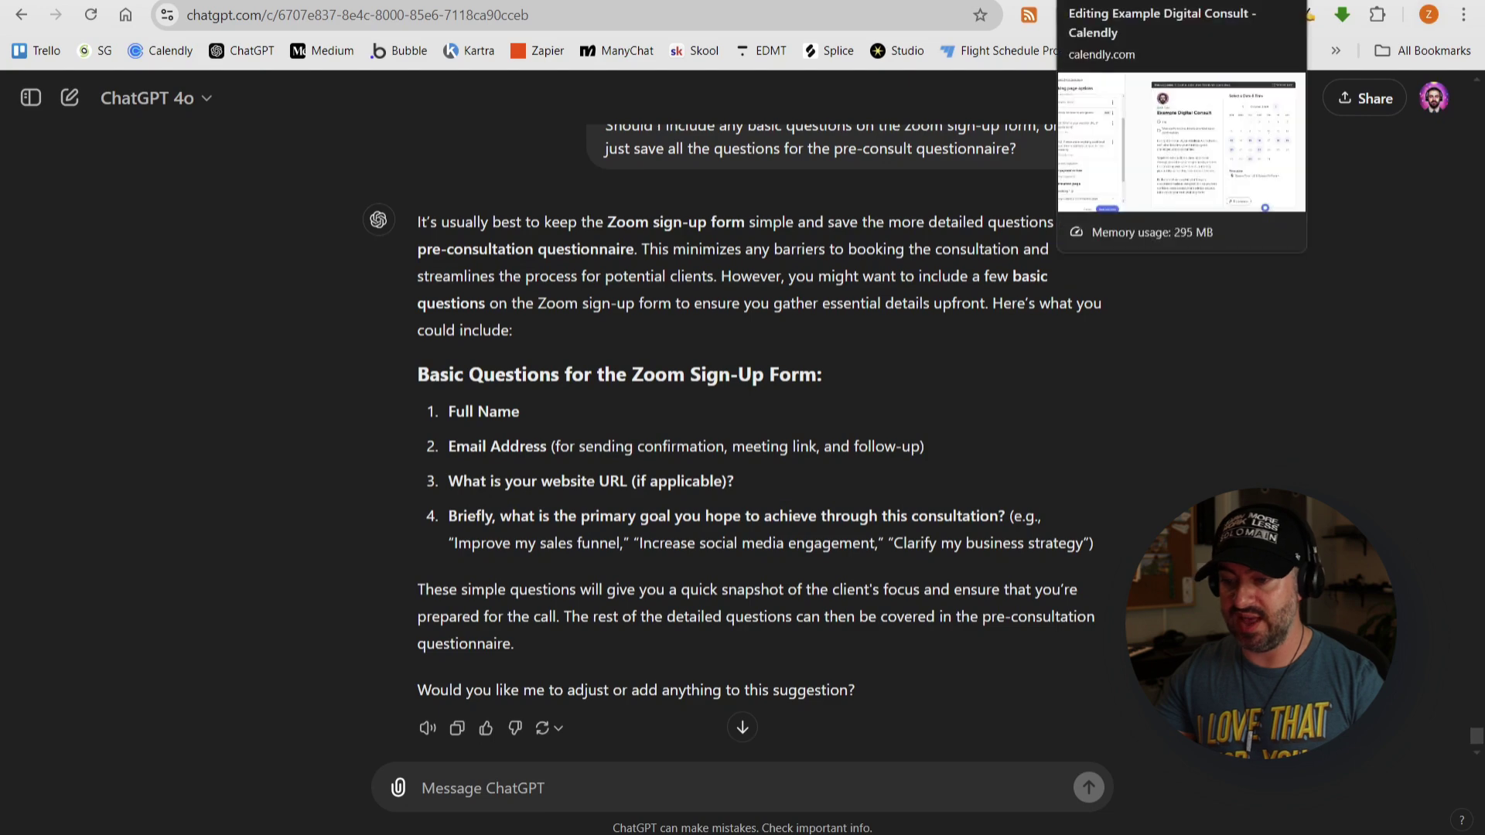
key("ctrl+shift+Tab")
left_click(116, 560)
key("ctrl+v")
left_click(696, 439)
left_click(686, 614)
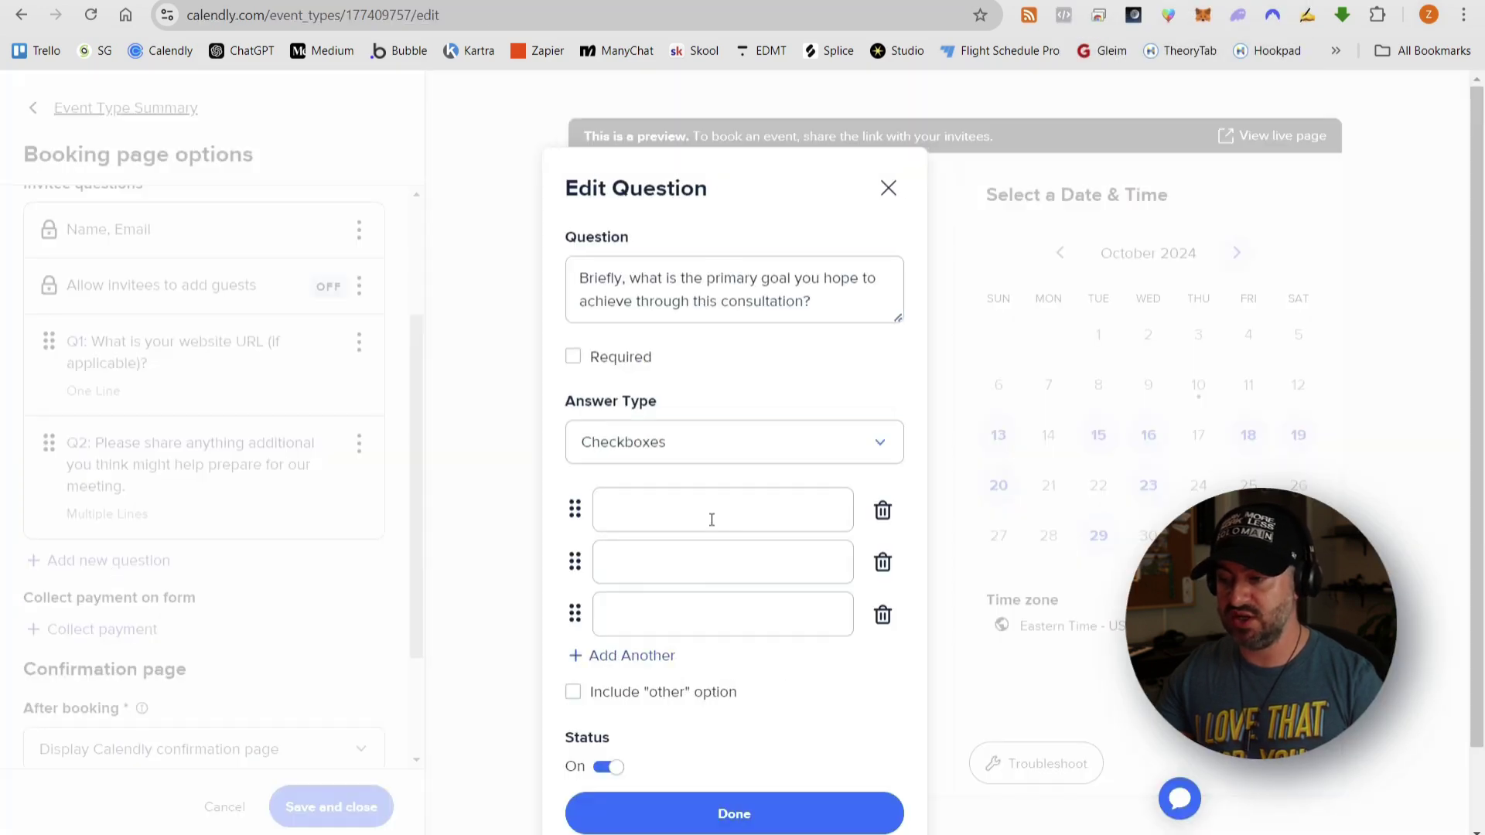
- Fill the first two answer options: 'Improve my sales funnel' and 'Increase social media engagement'
key("ctrl+Tab")
left_click_drag(455, 544, 620, 544)
key("ctrl+c")
key("ctrl+shift+Tab")
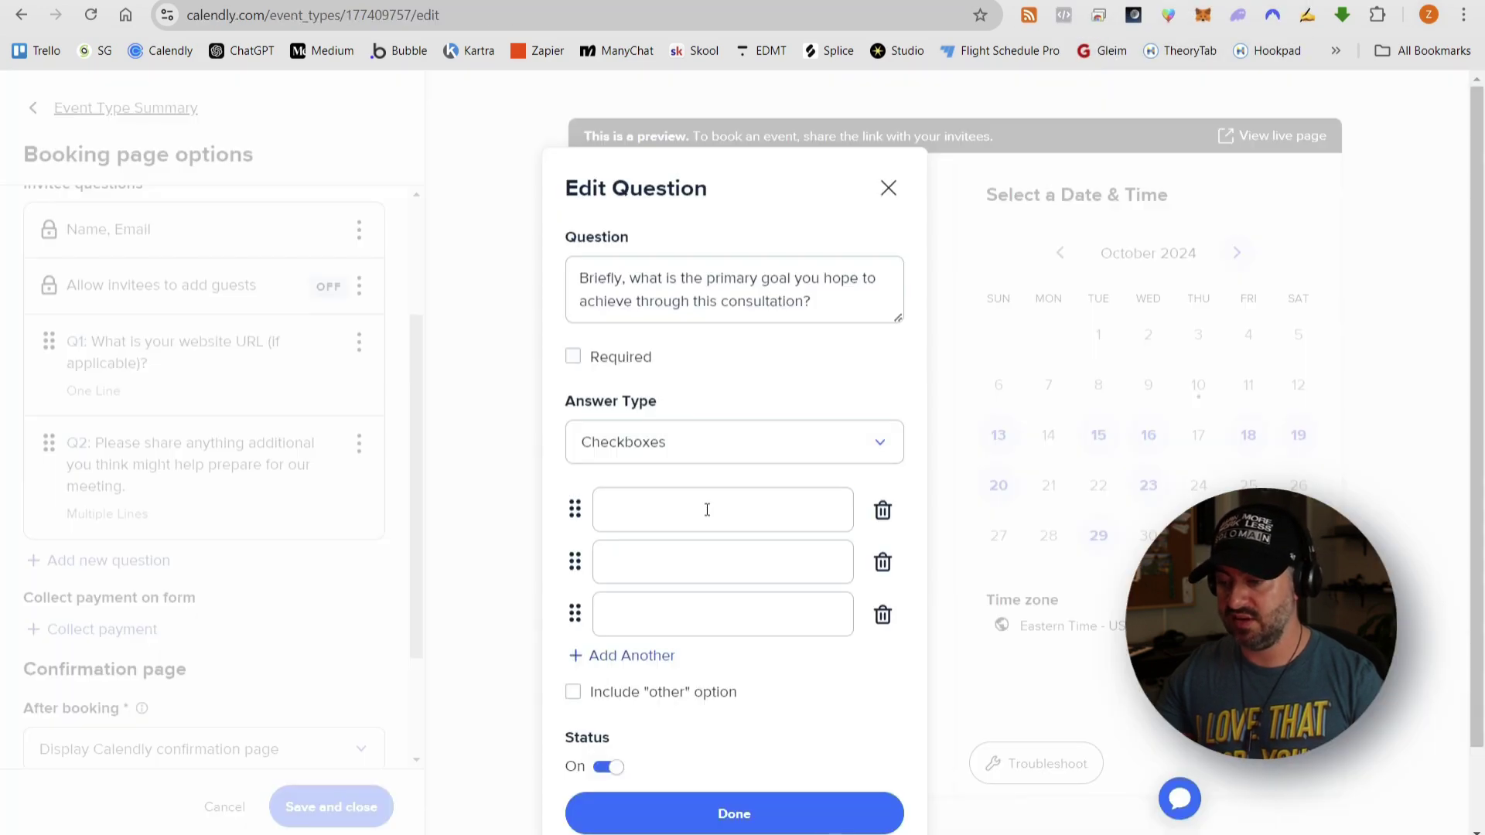
left_click(706, 507)
key("ctrl+v")
key("ctrl+Tab")
key("ctrl+shift+Tab")
left_click(675, 557)
type("Increase so")
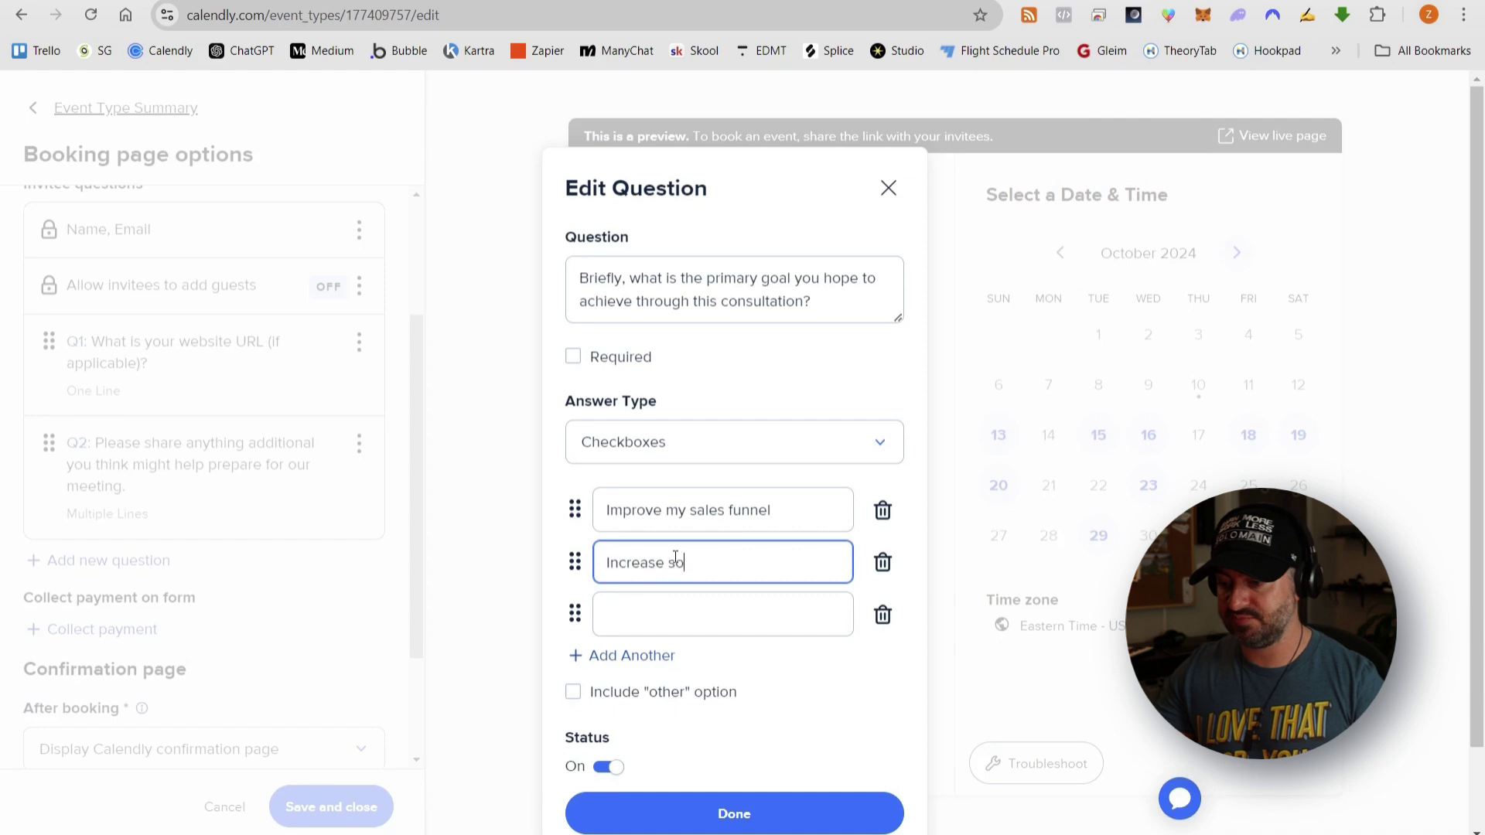
type("cial media engagement")
- Add a third answer option, allow an Other answer, and save the primary goal question
key("ctrl+Tab")
key("ctrl+shift+Tab")
left_click(684, 607)
type("Clarify my business strategy")
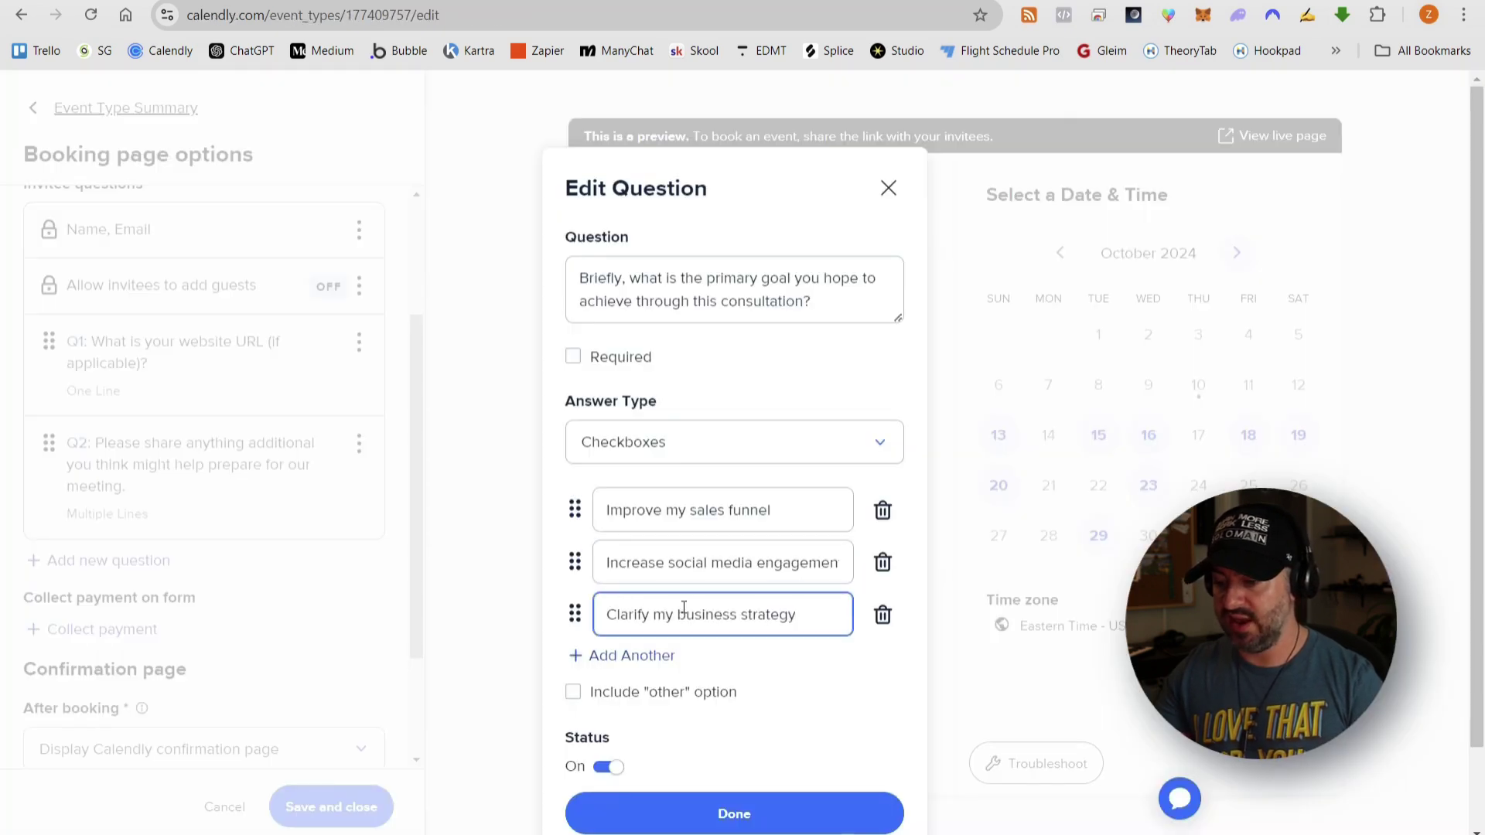
left_click(578, 693)
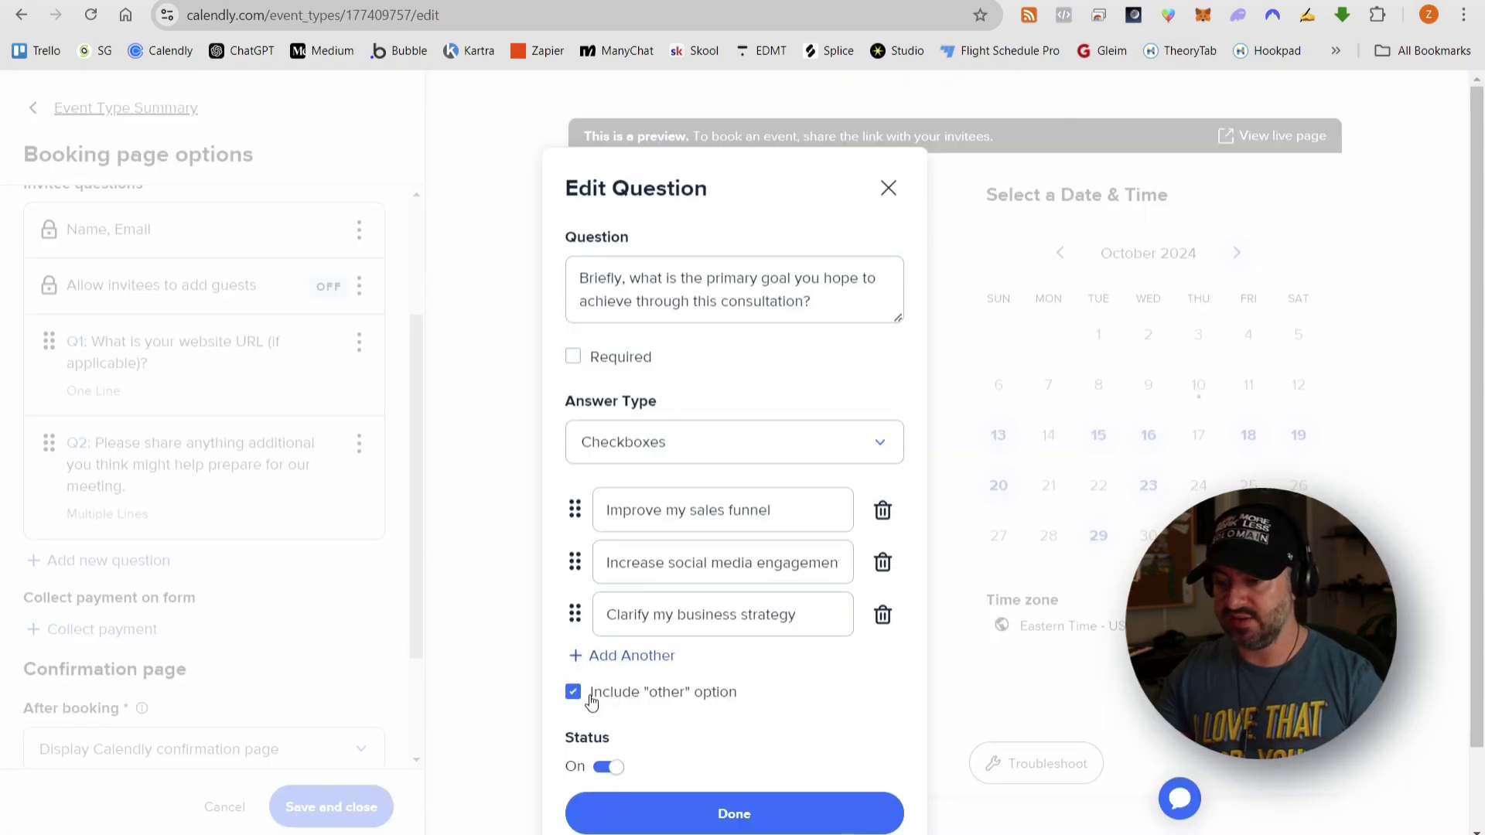
left_click(744, 816)
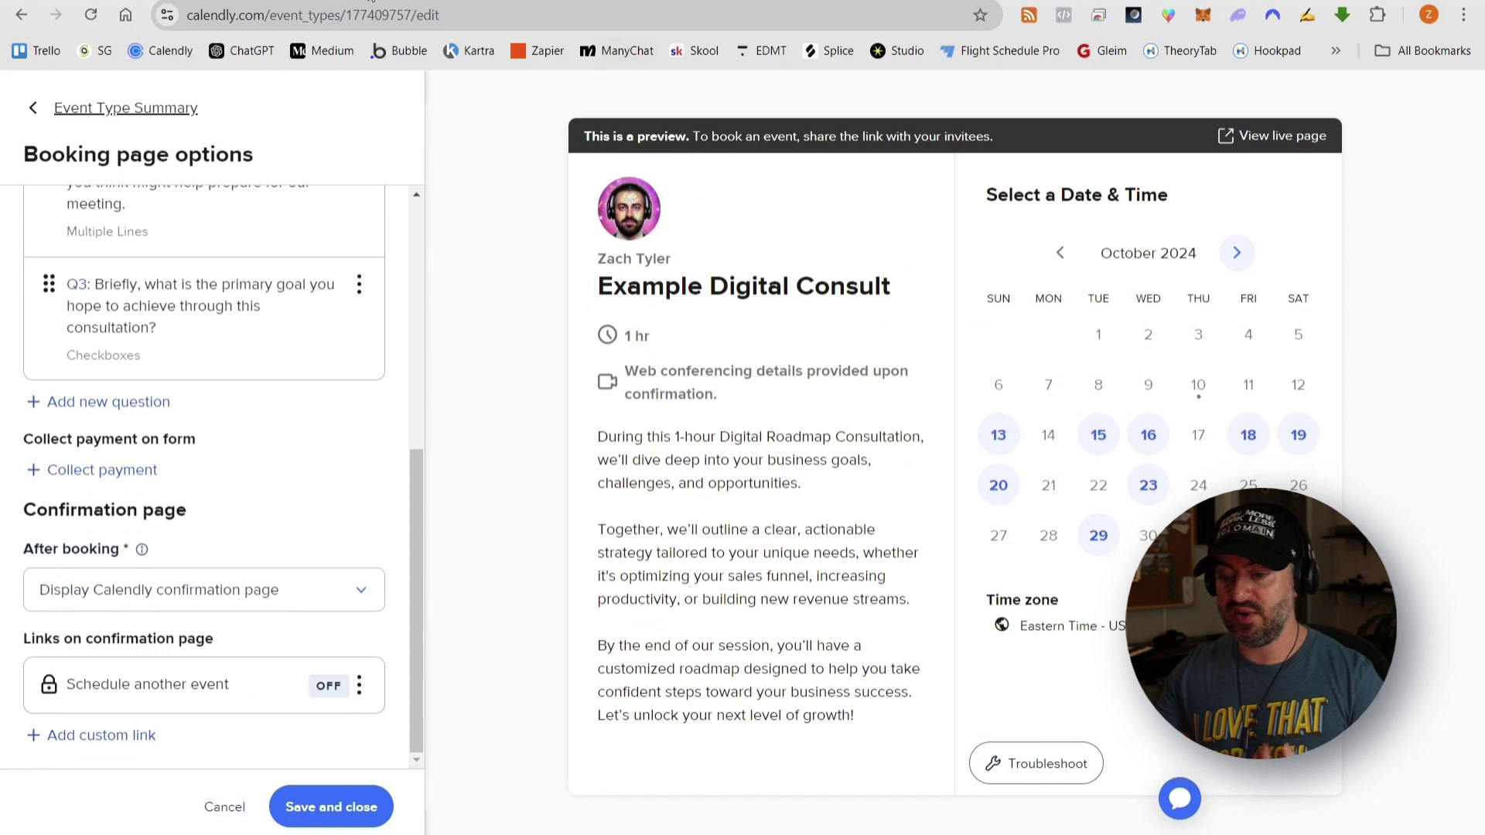
key("ctrl+shift+Tab")
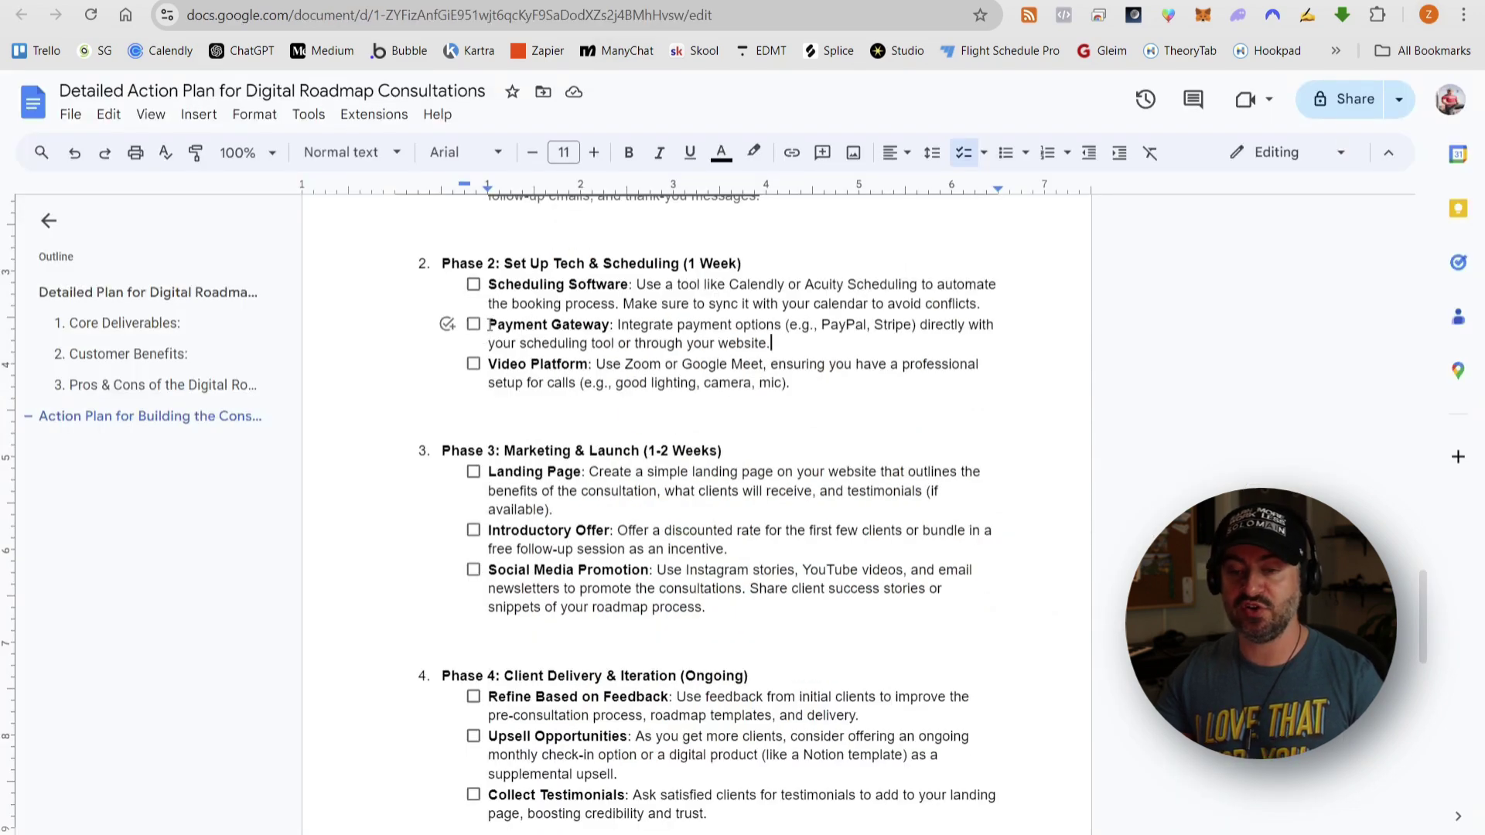
left_click_drag(528, 325, 841, 338)
left_click(811, 344)
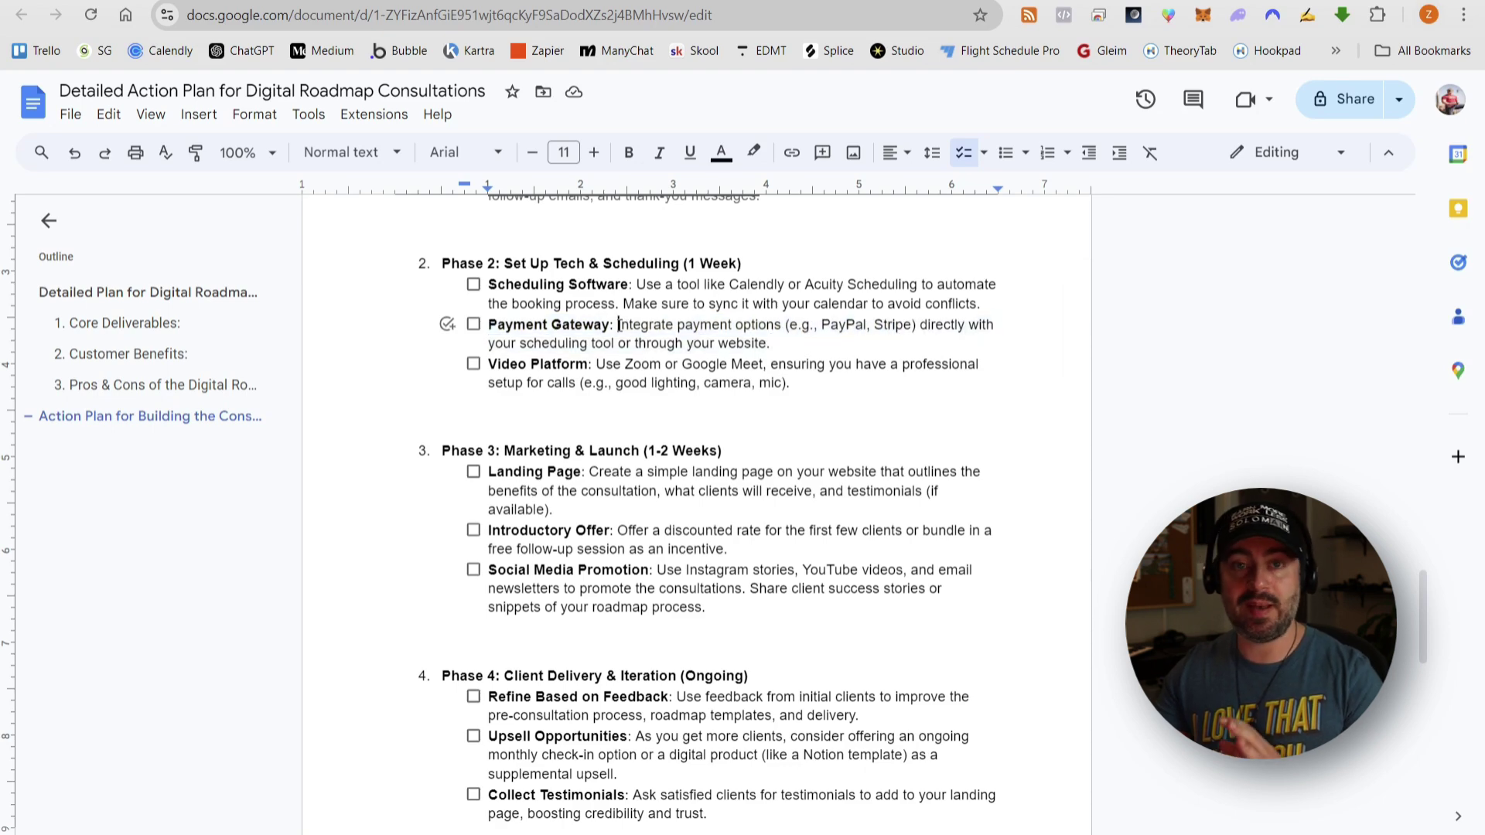
left_click_drag(618, 325, 815, 339)
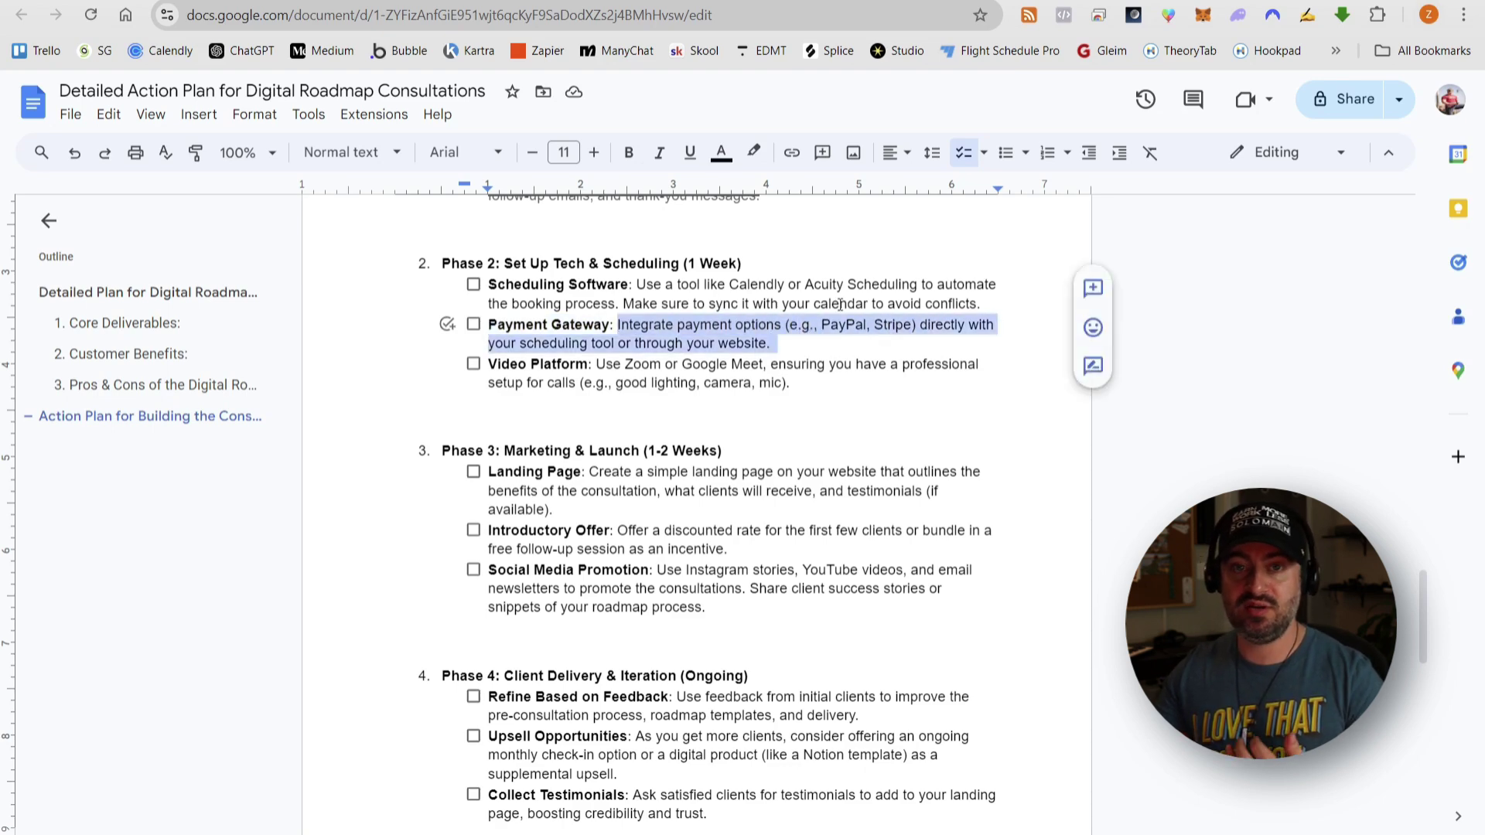
left_click(1003, 1)
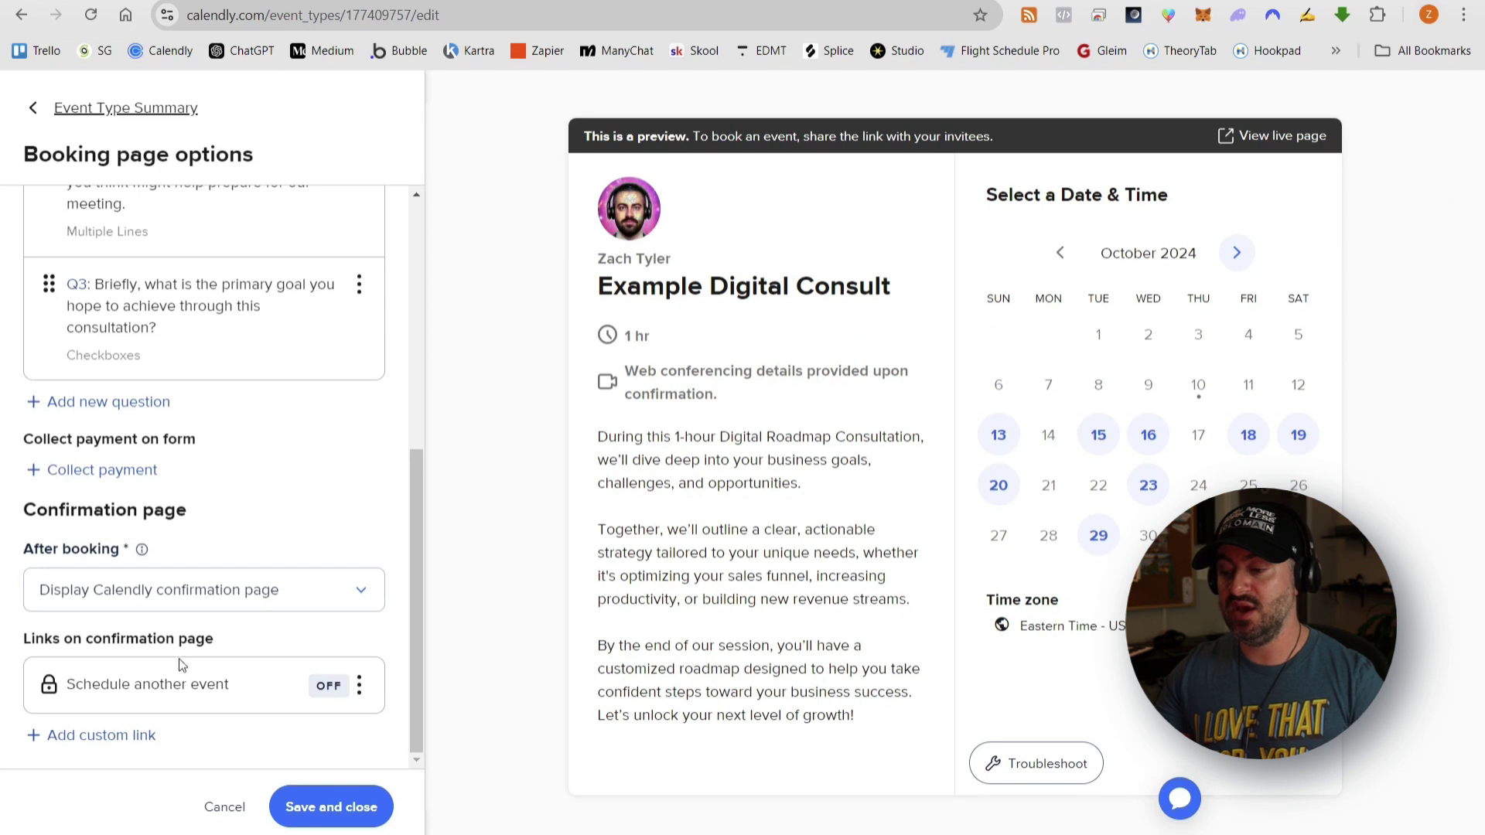
- Set the event to not collect payments and save and close the booking page options
left_click(102, 471)
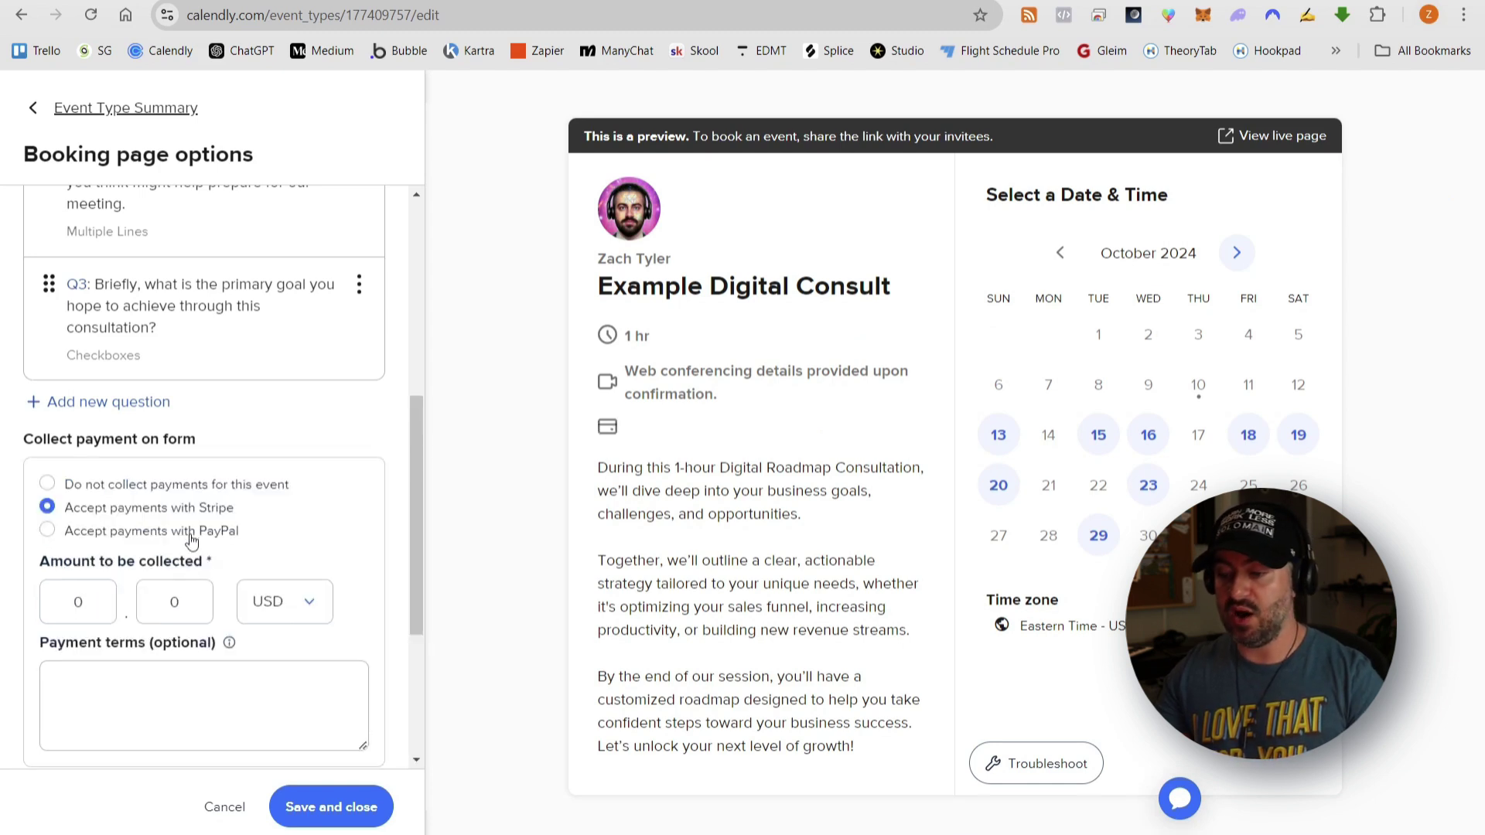
scroll(222, 501, "down", 4)
scroll(121, 418, "up", 2)
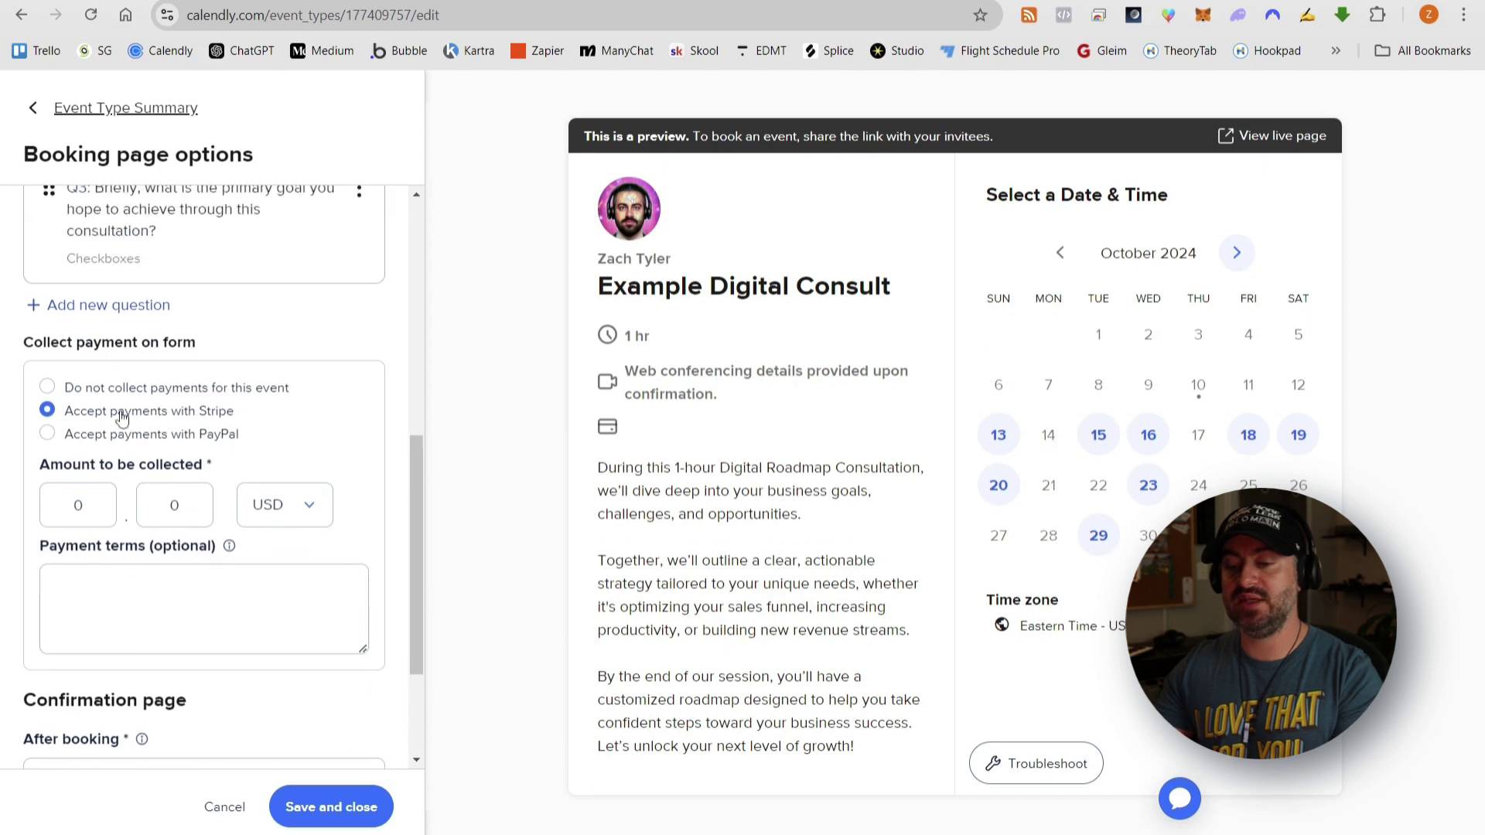
left_click(47, 387)
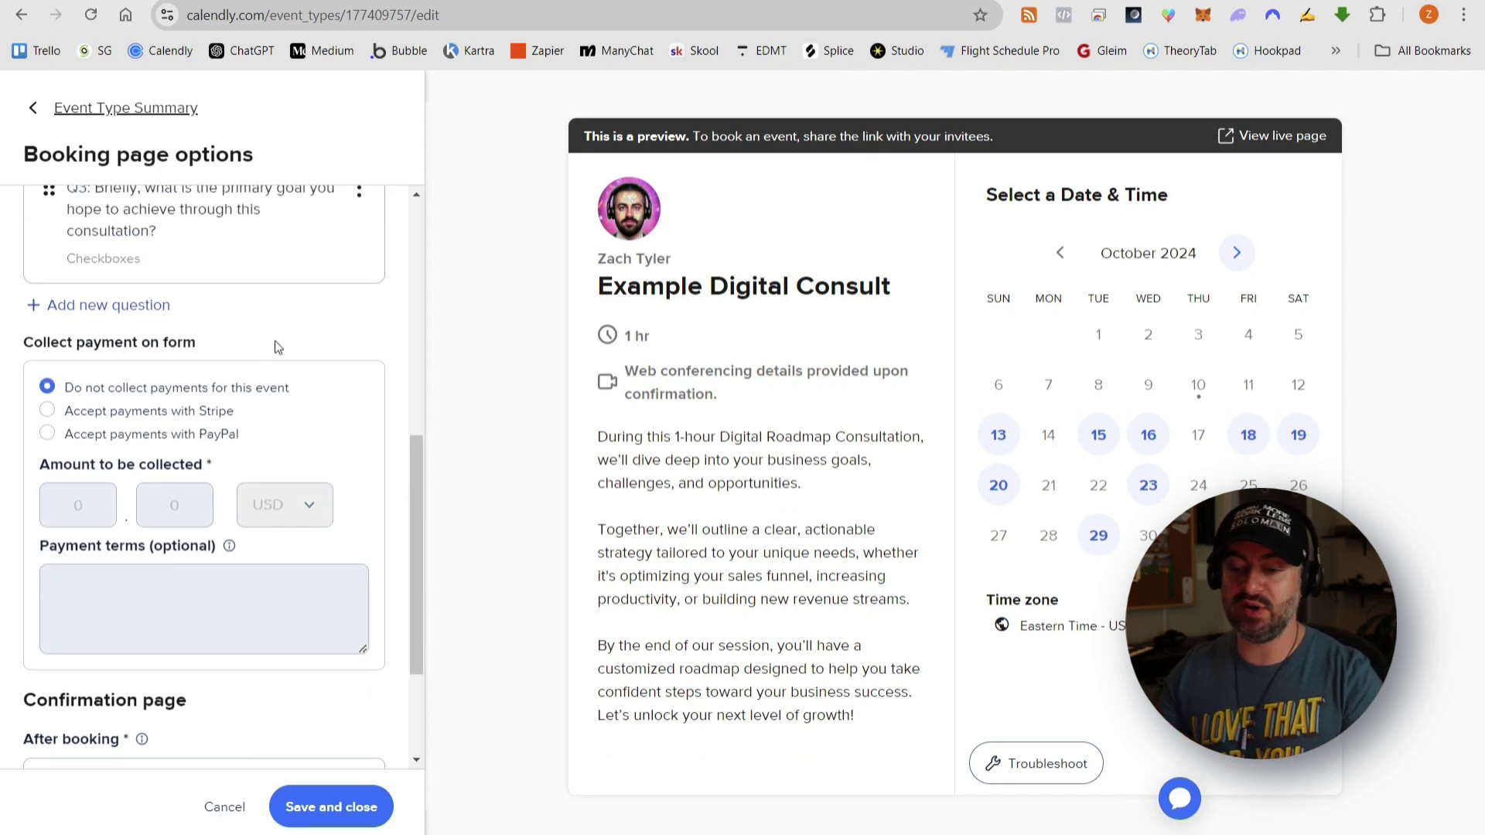
scroll(307, 480, "down", 2)
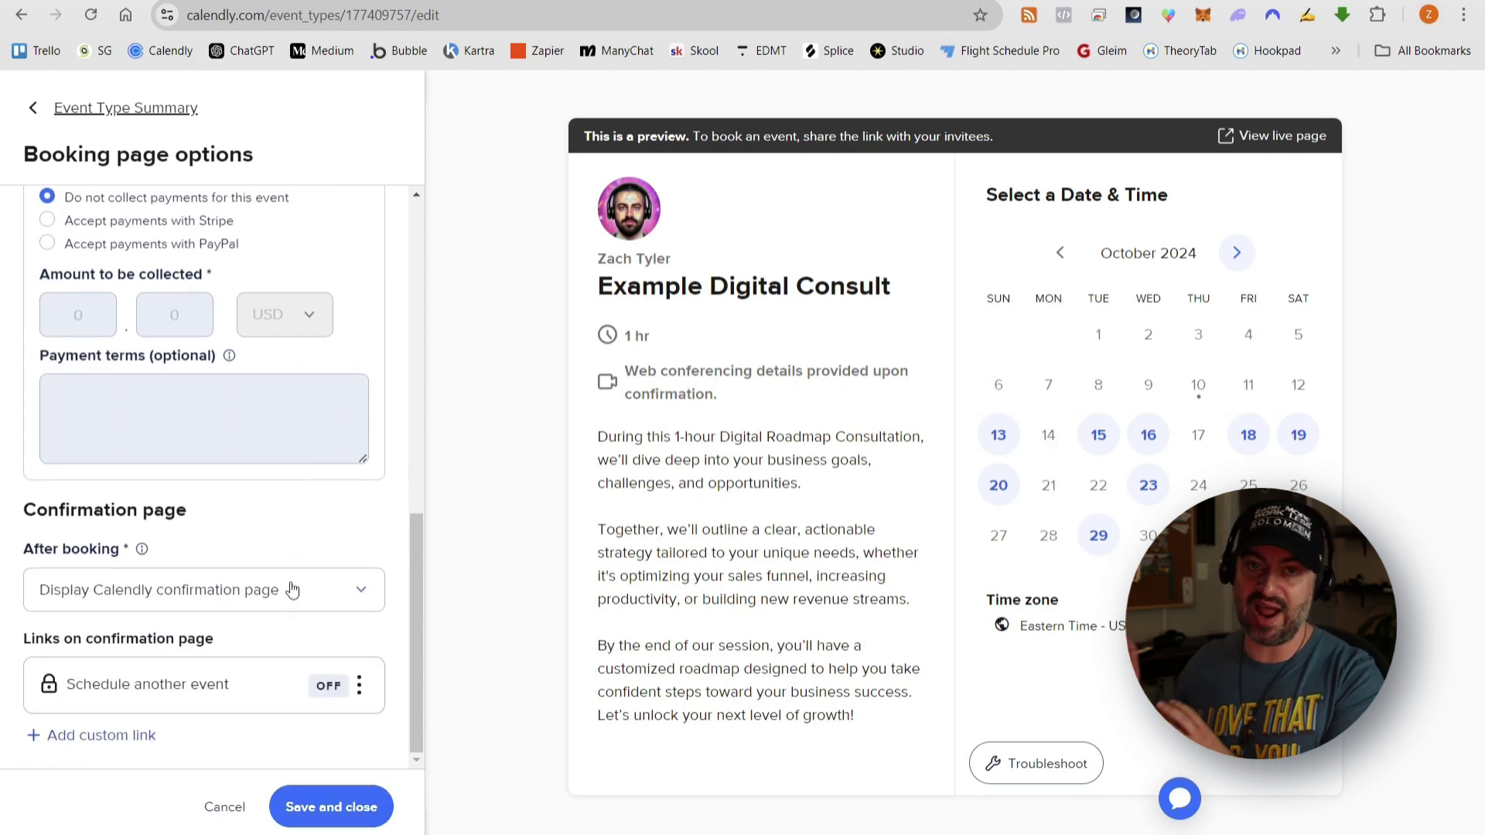
left_click(71, 113)
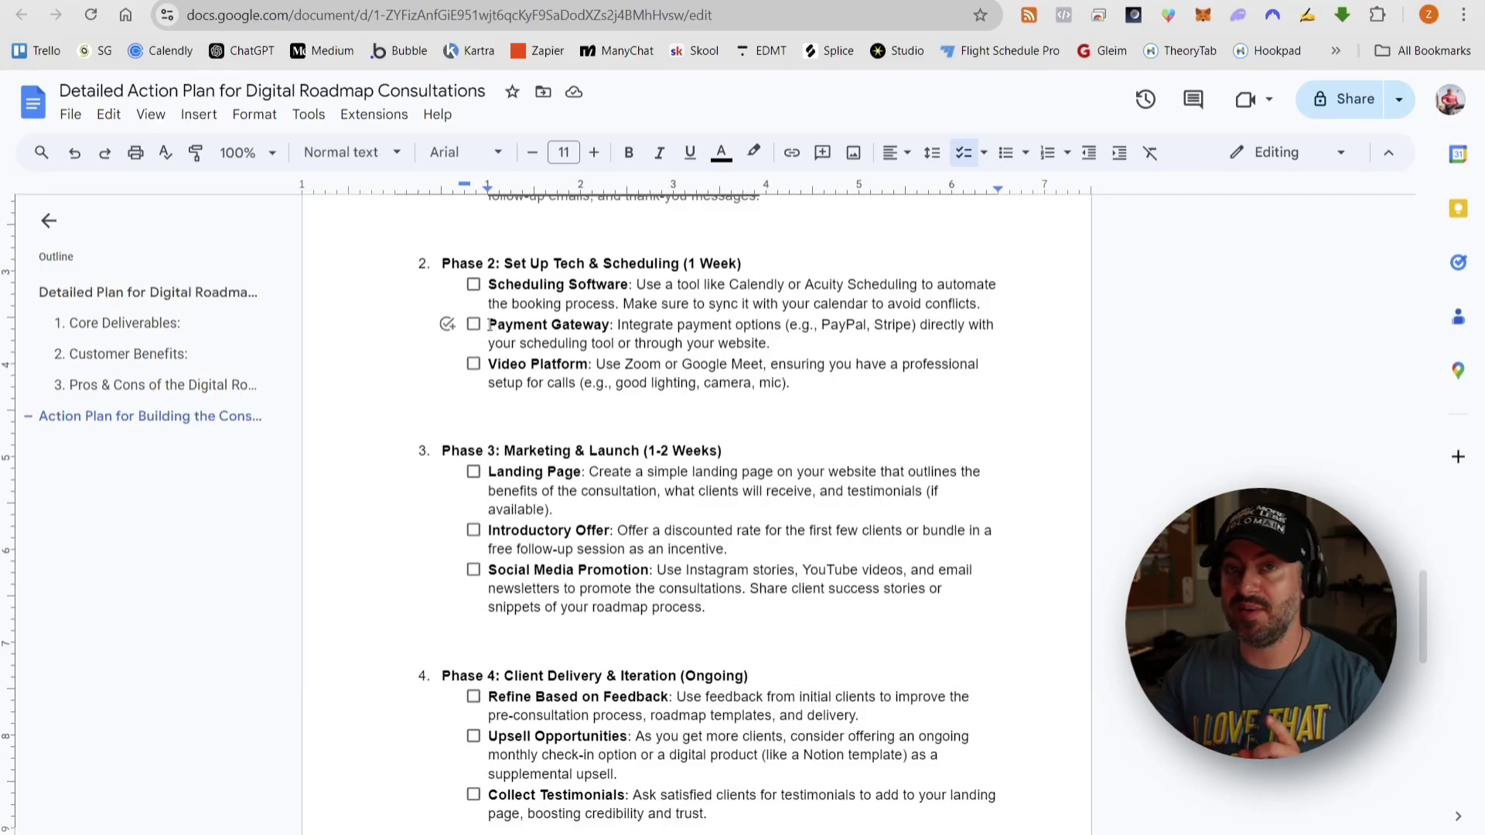
left_click_drag(489, 325, 772, 343)
left_click(773, 343)
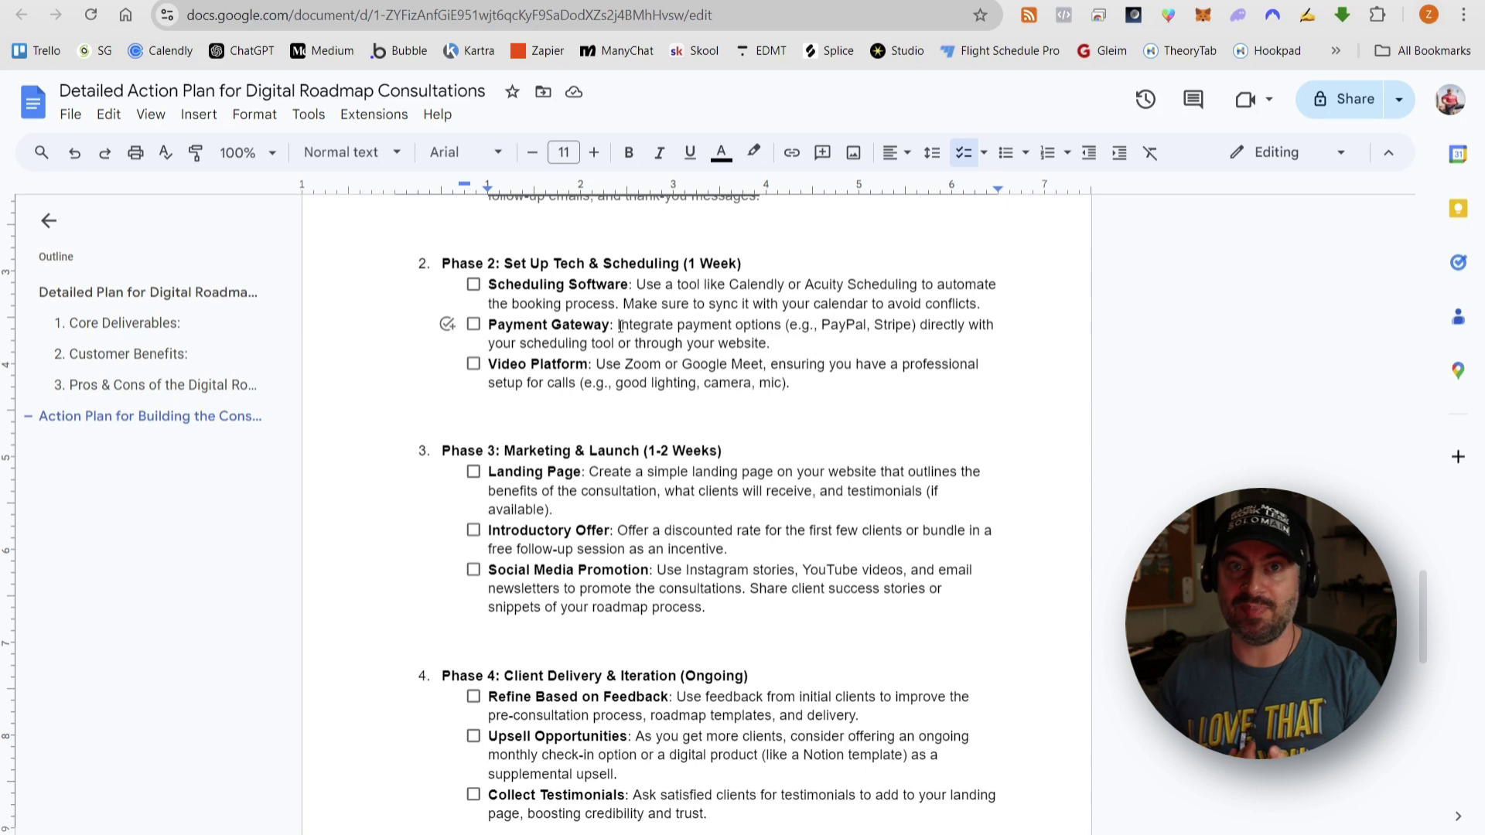
left_click_drag(621, 326, 803, 343)
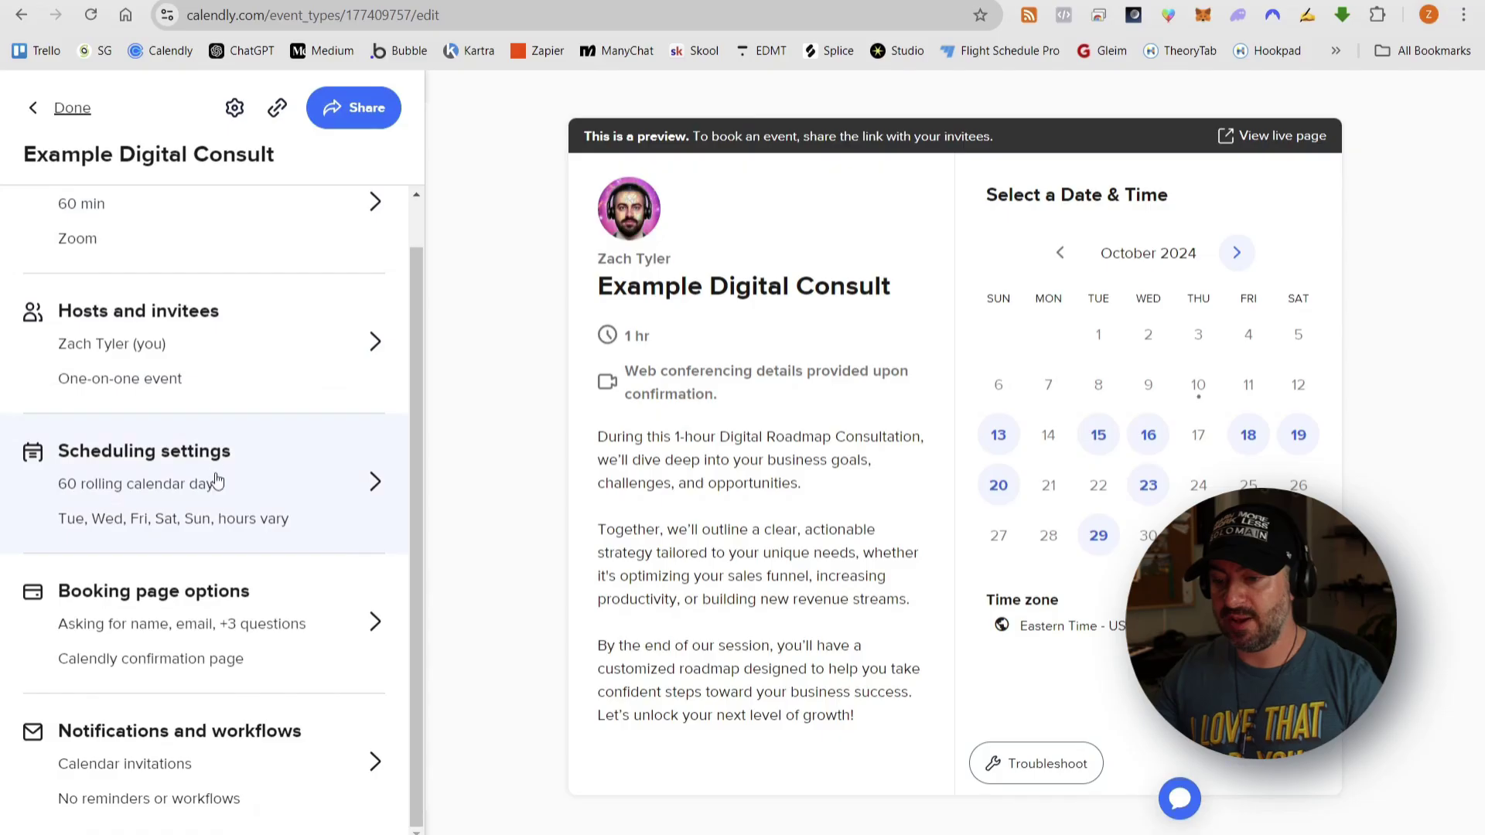
- Check Notifications and workflows, finish editing, and copy the Example Digital Consult booking link
left_click(222, 791)
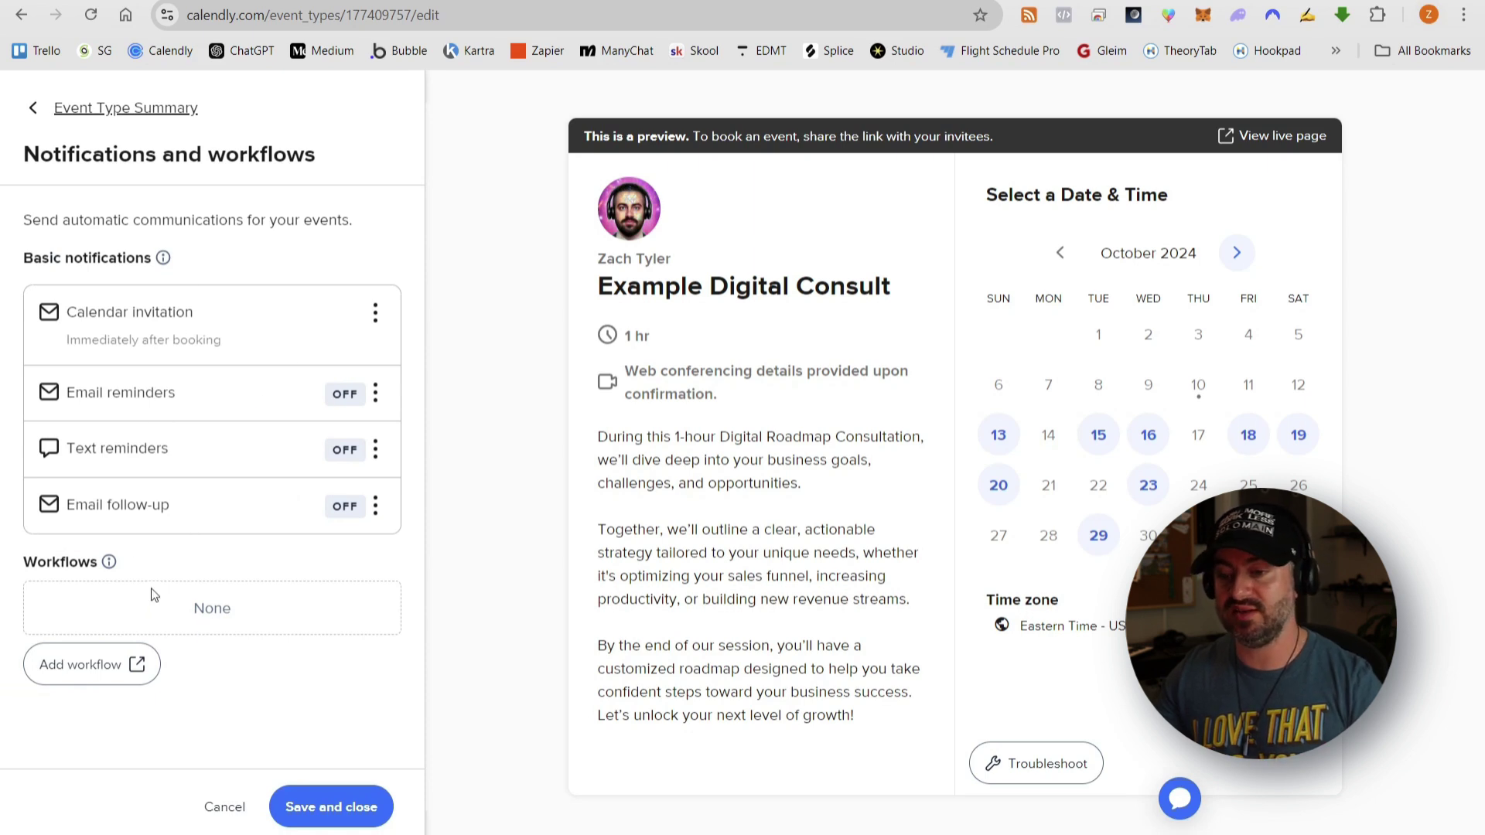
left_click(34, 113)
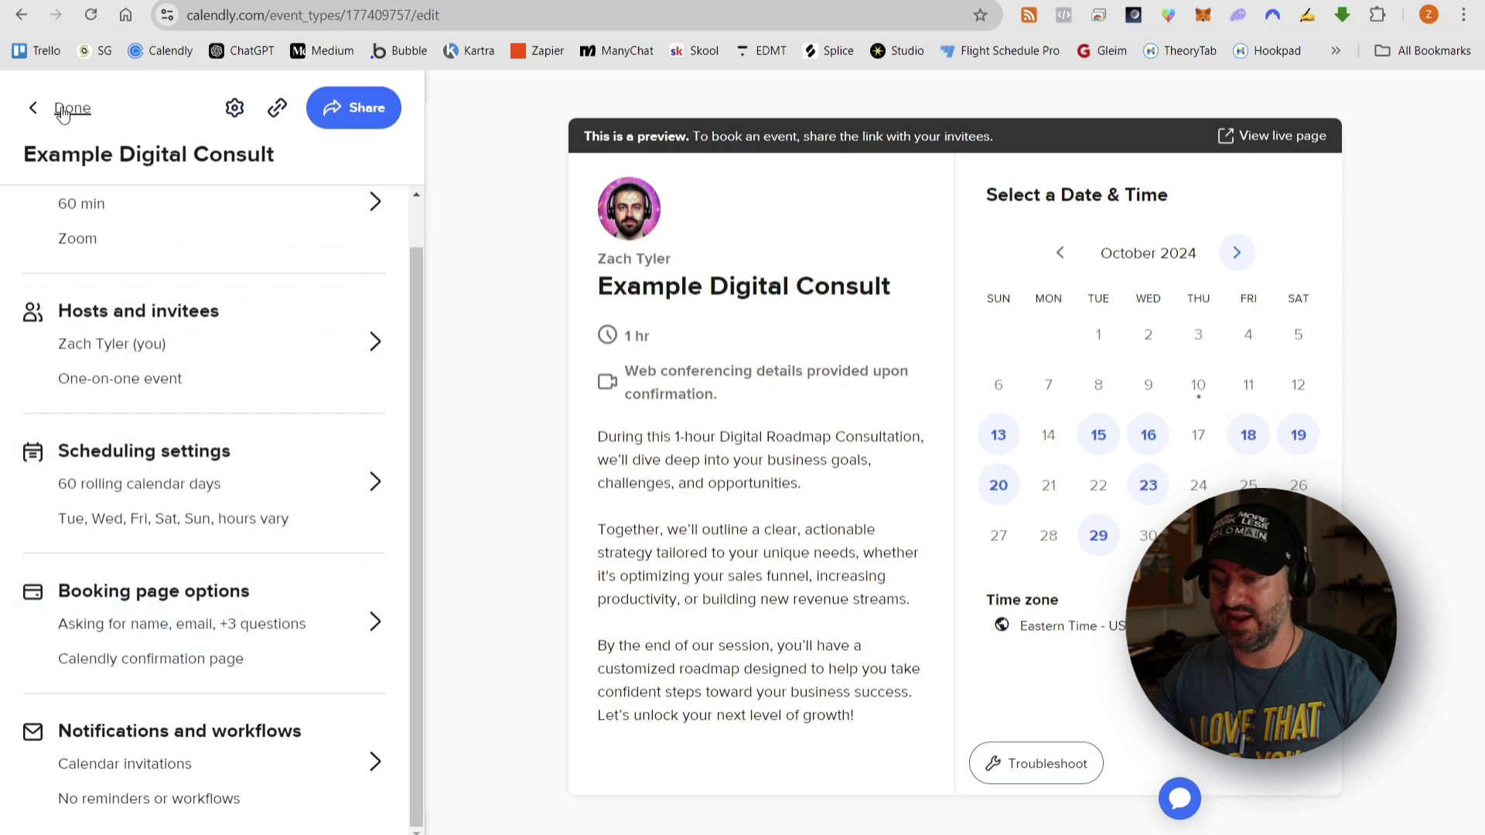
left_click(63, 113)
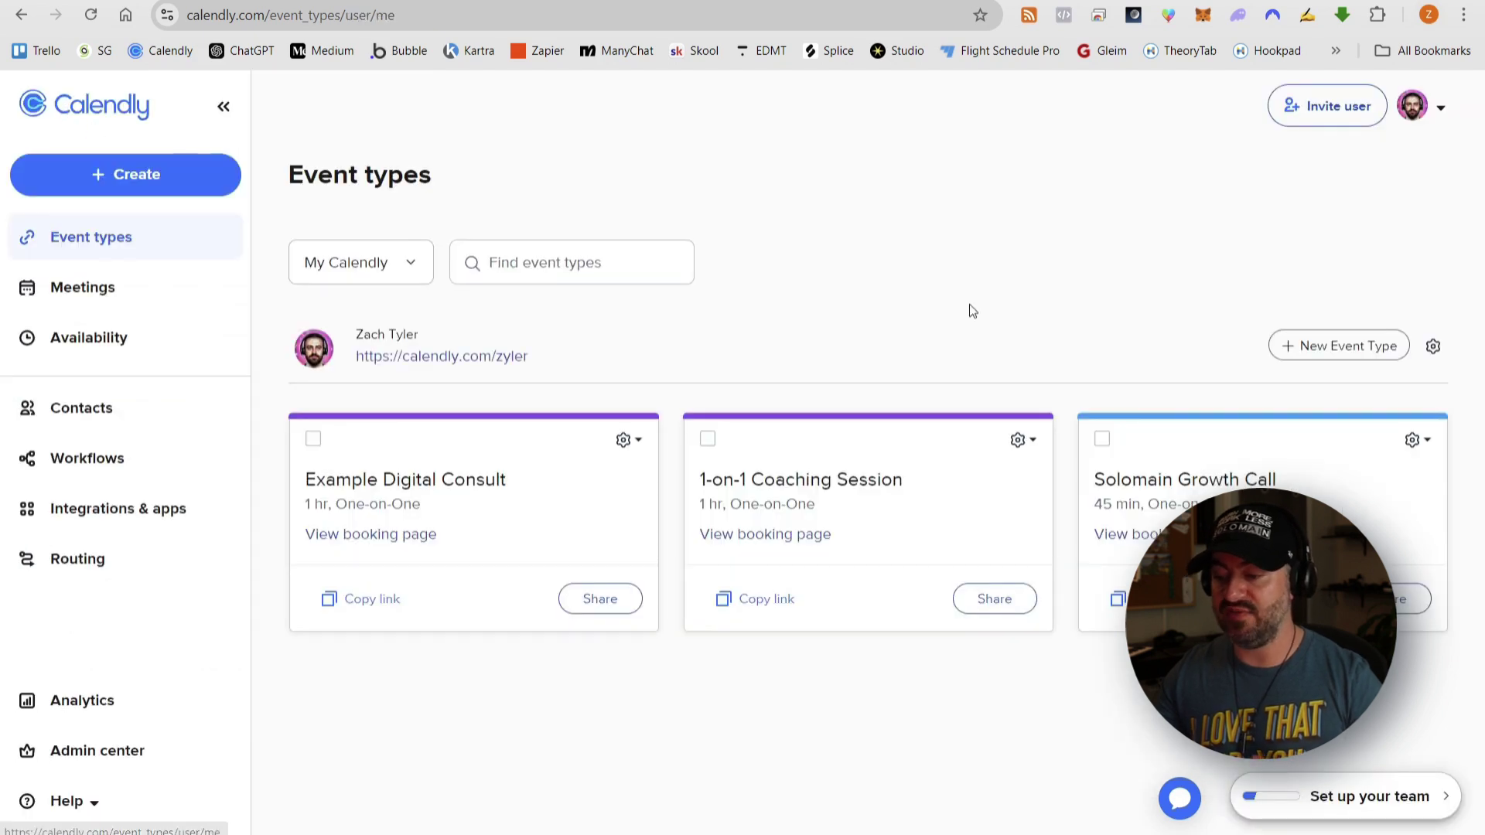
left_click(374, 598)
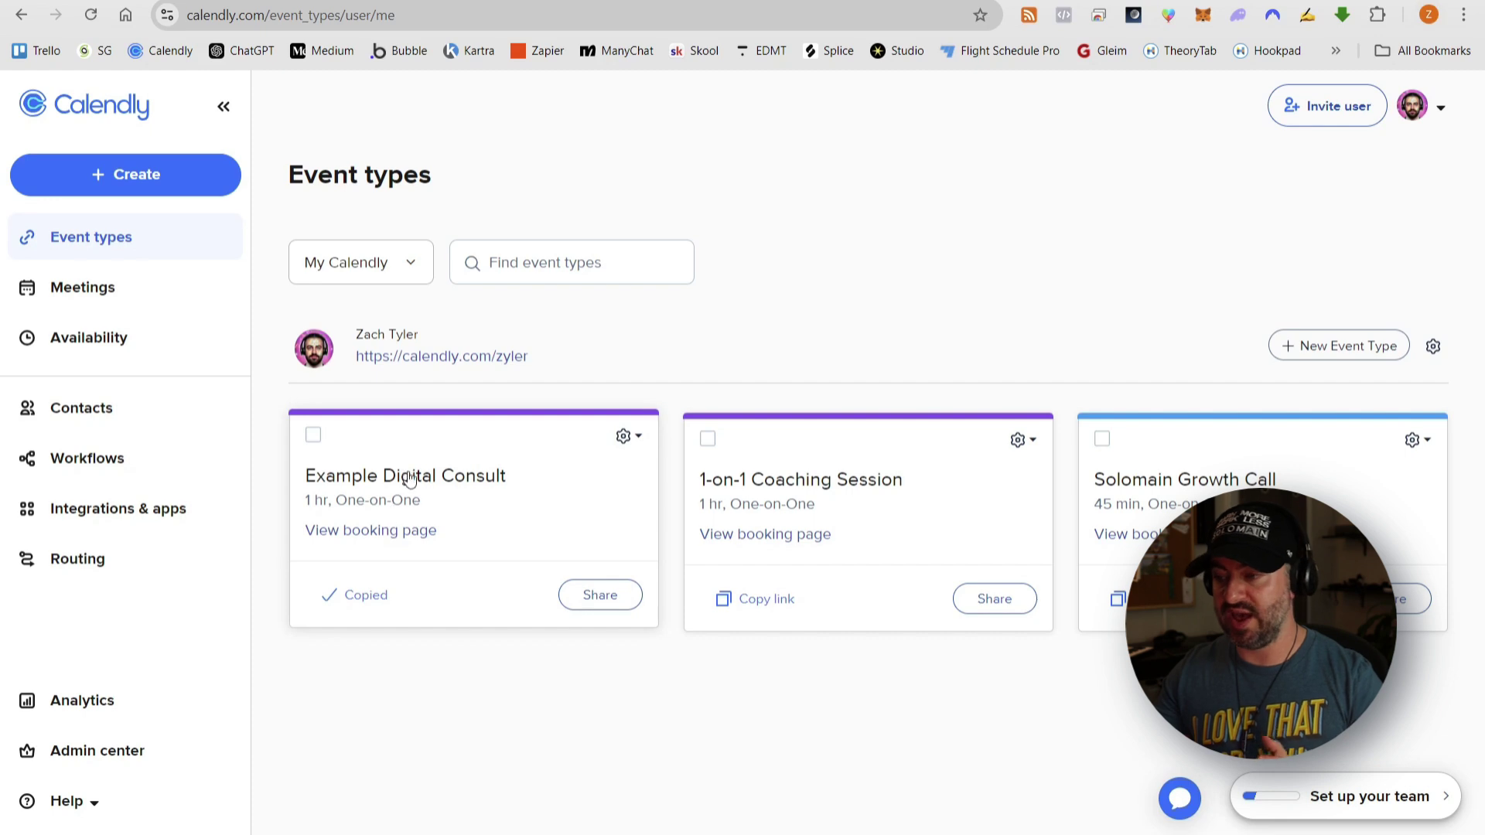
- Tick Scheduling Software and Video Platform in Phase 2 of the action plan
key("ctrl+Tab")
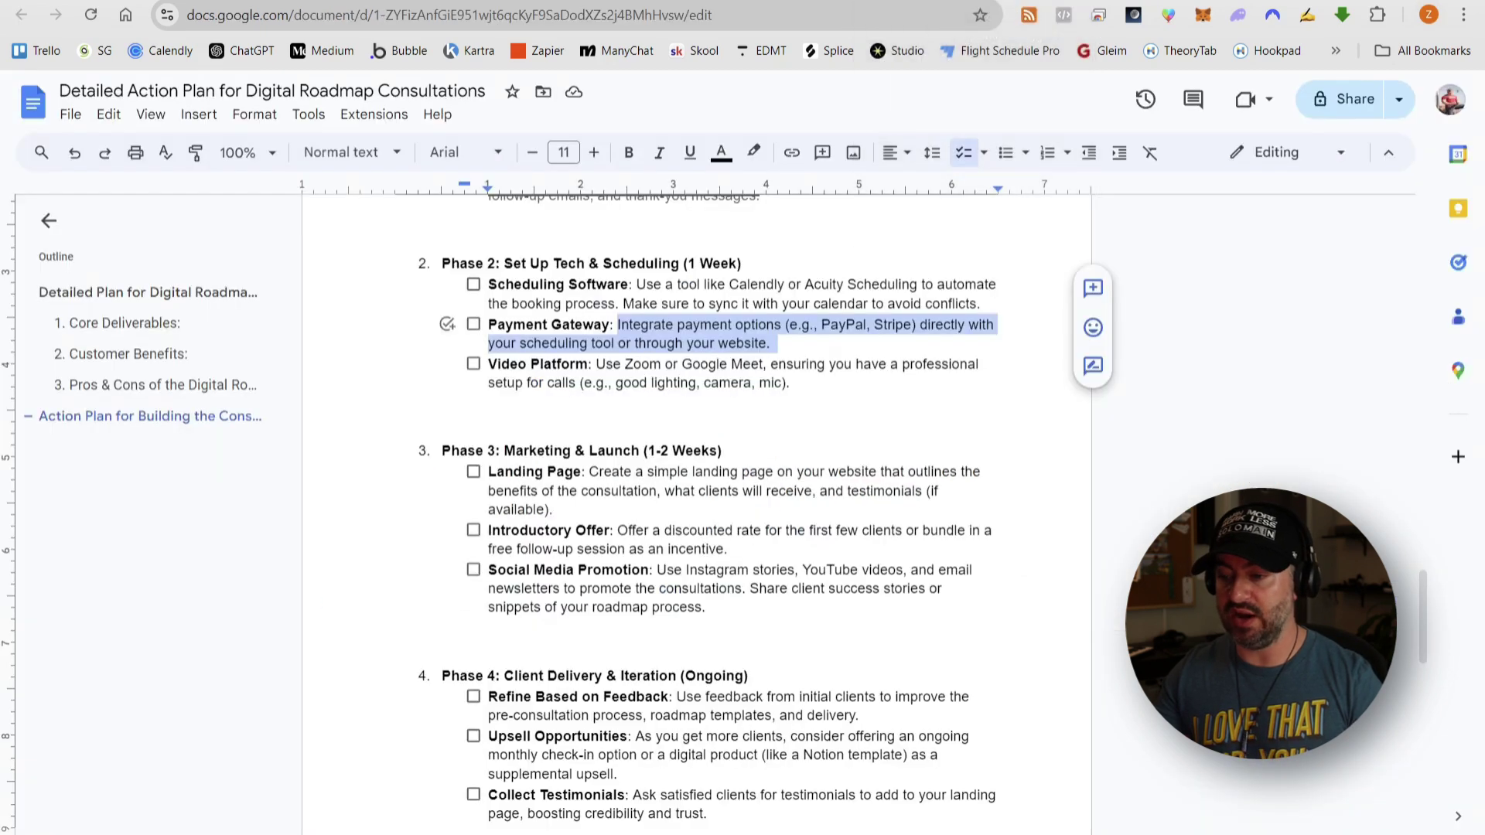
left_click(626, 292)
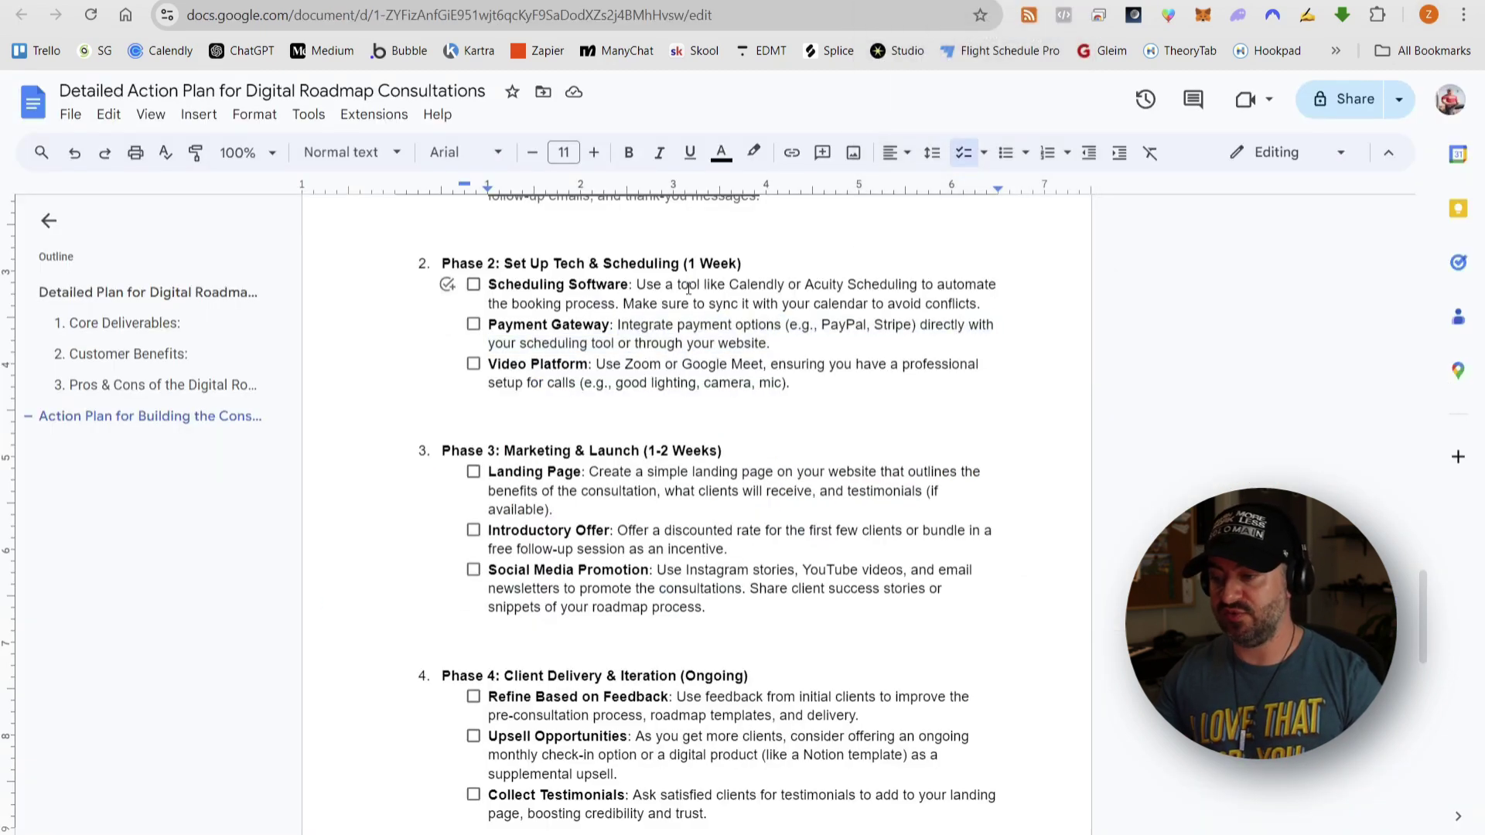
left_click(475, 285)
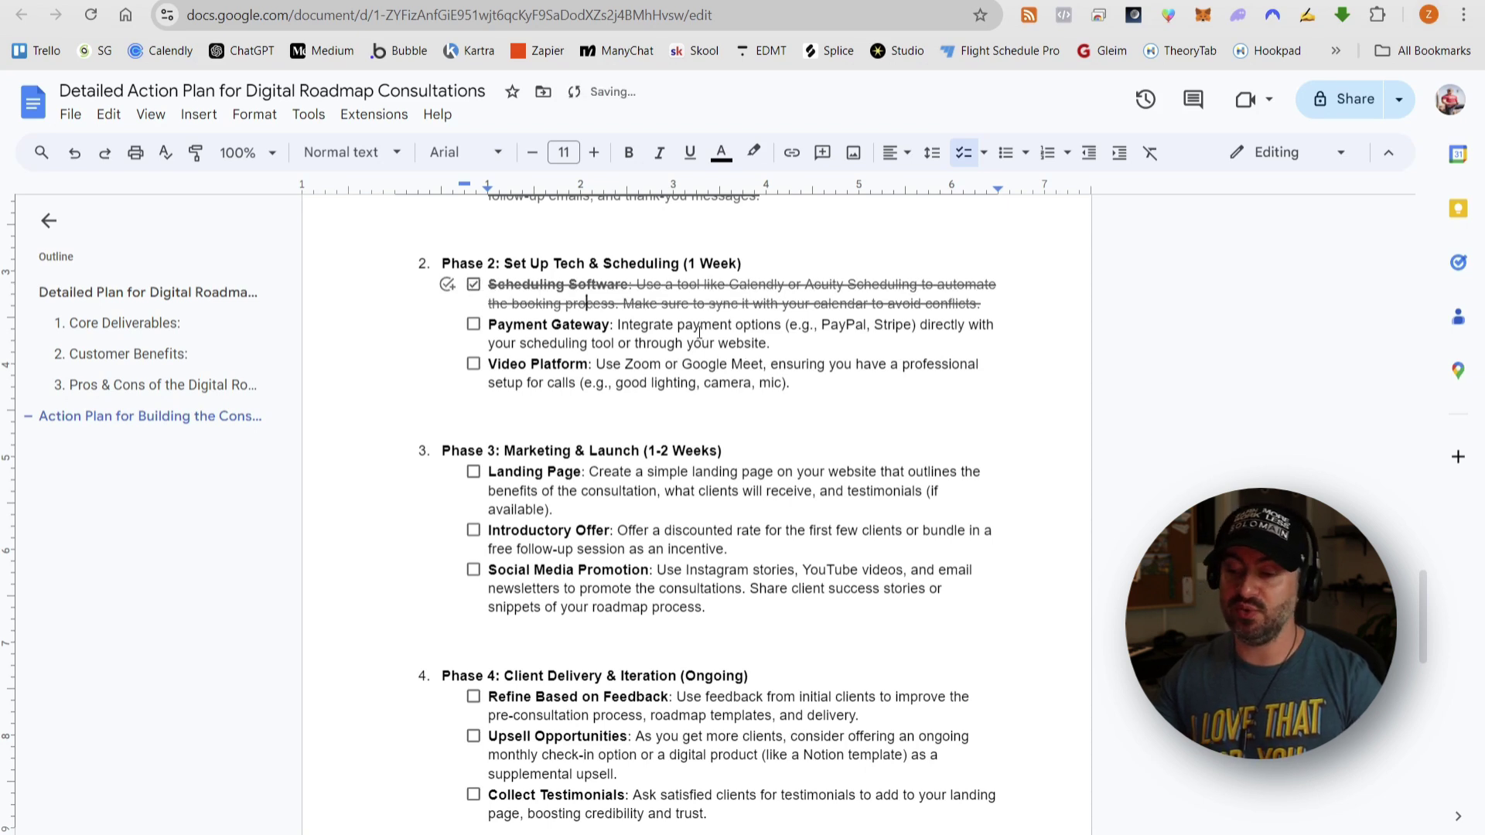
left_click(474, 366)
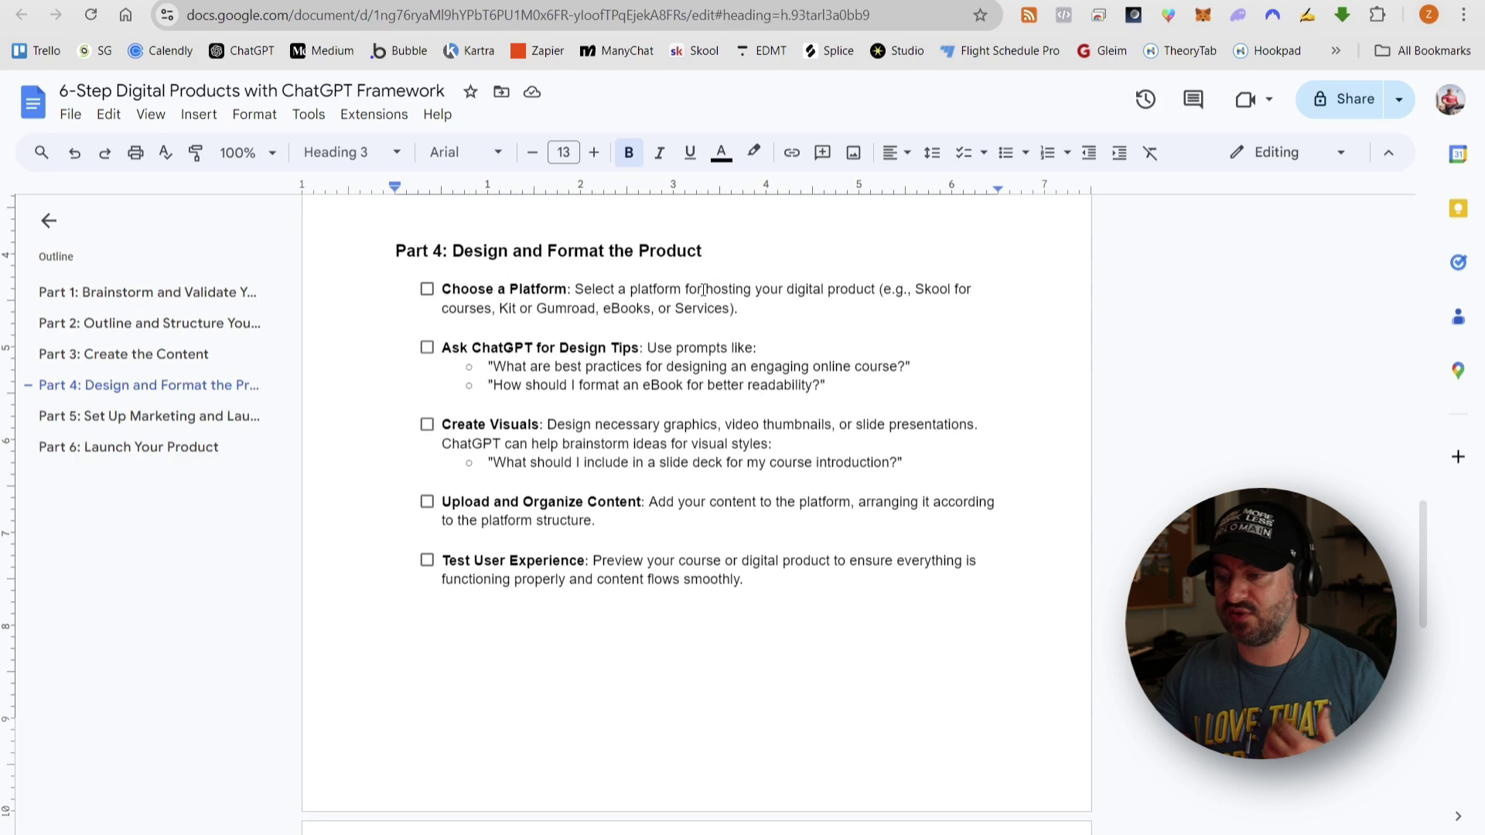
left_click(500, 310)
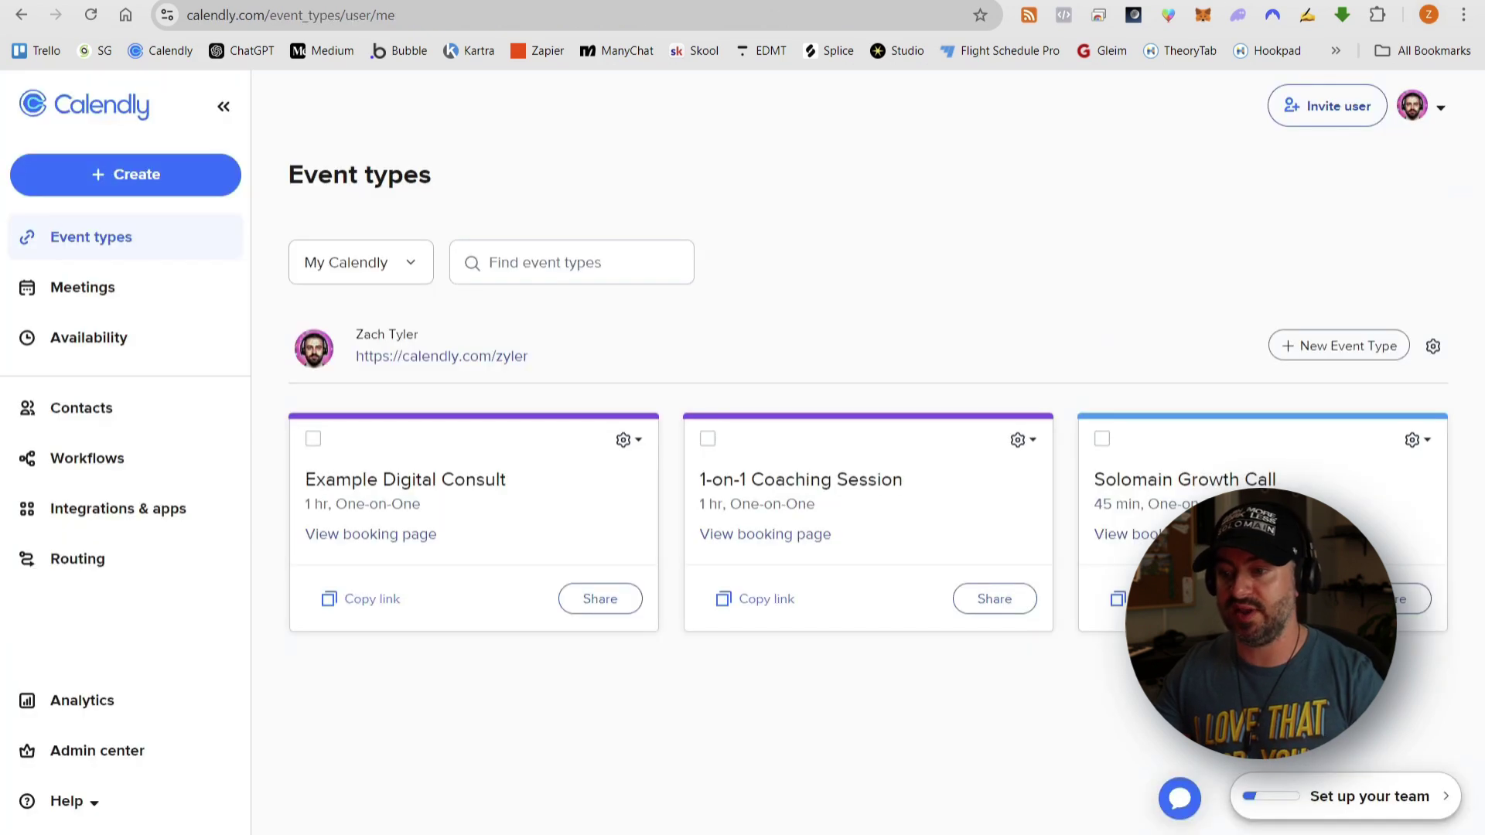
- Go to kit.com in a new browser tab and log in to the Kit account
key("ctrl+t")
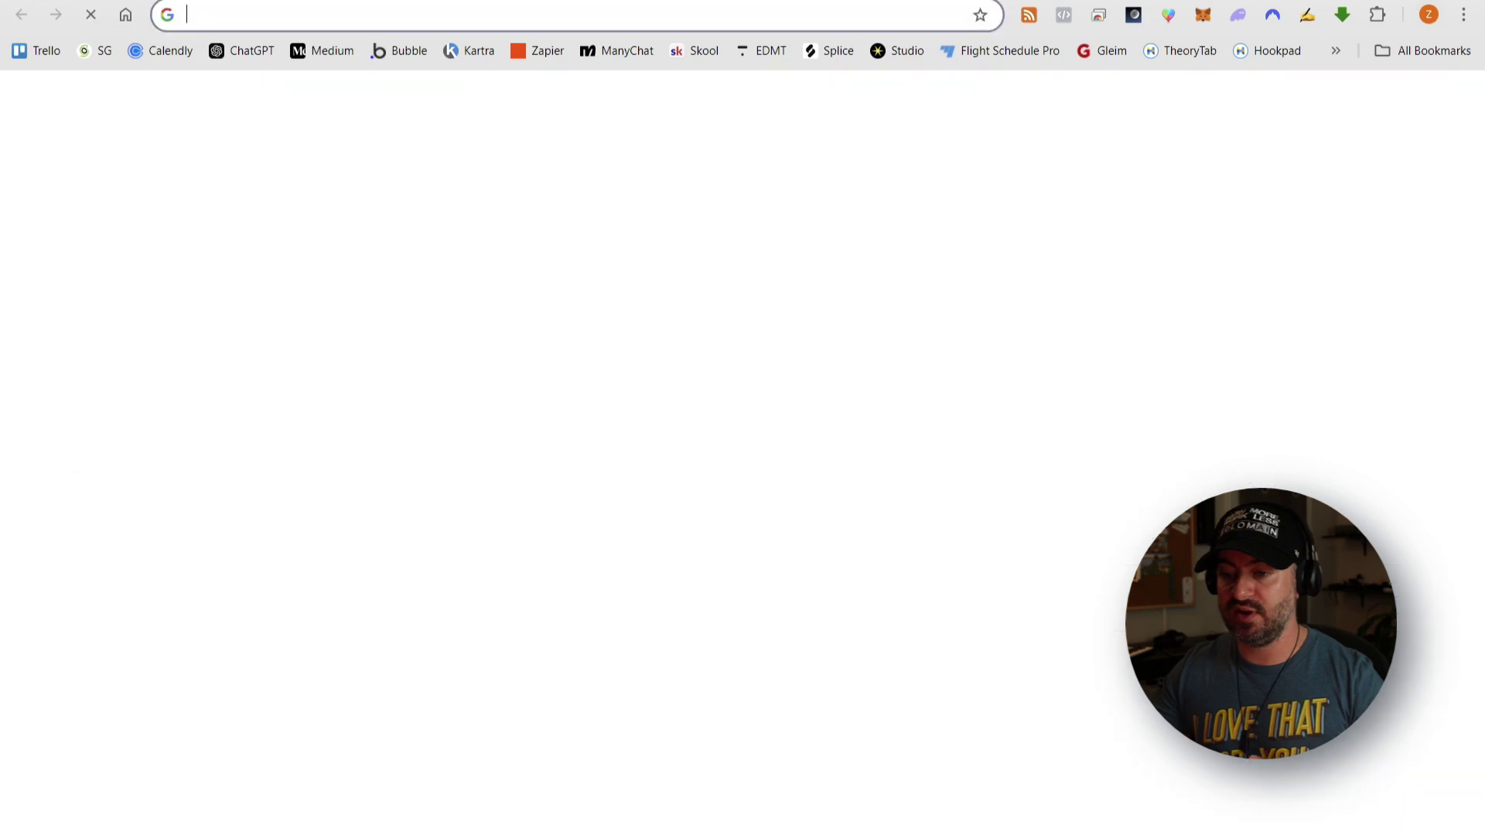
type("kit")
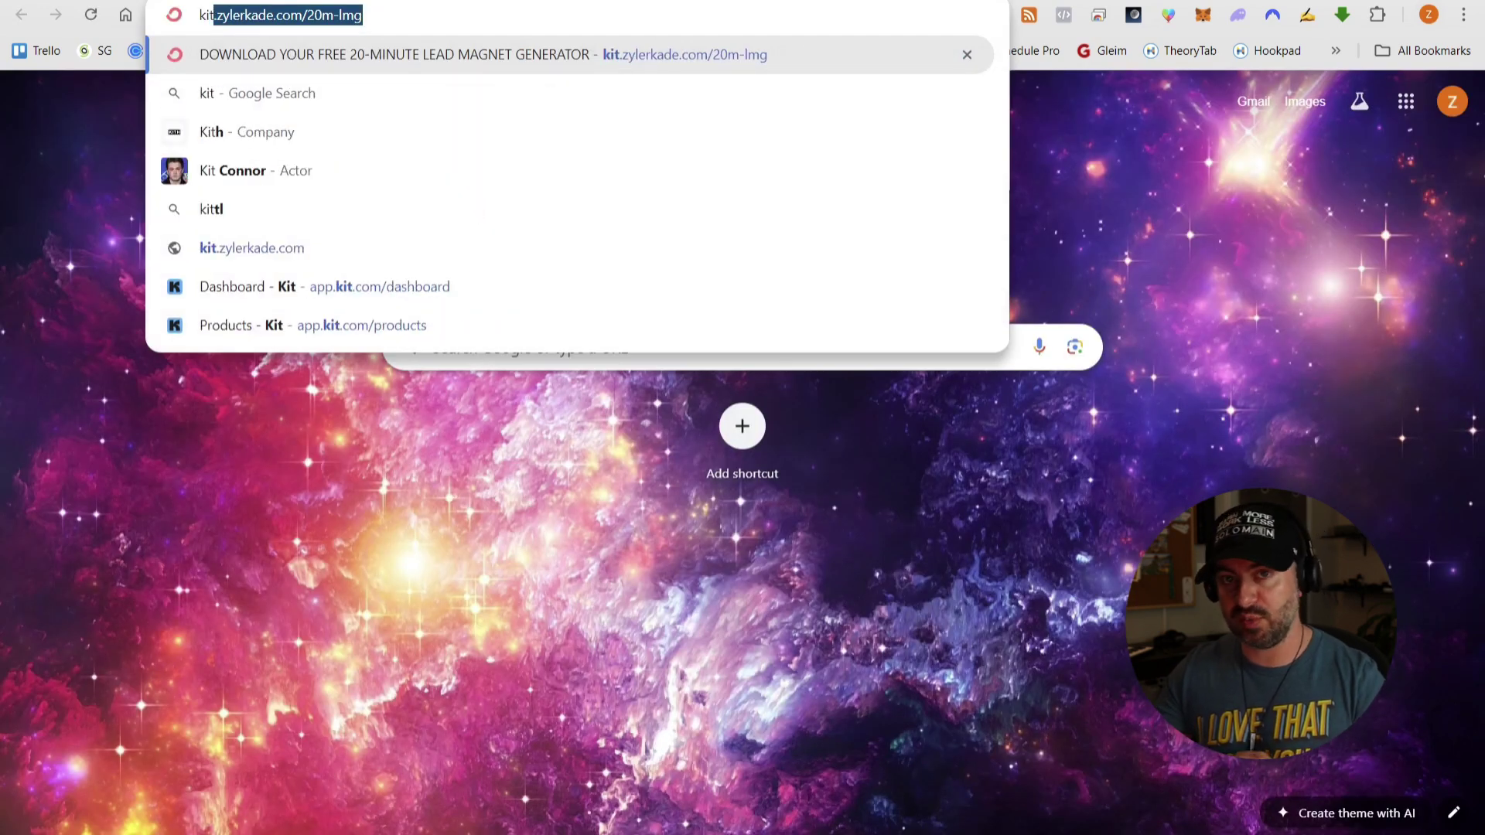
type(".com")
key("Return")
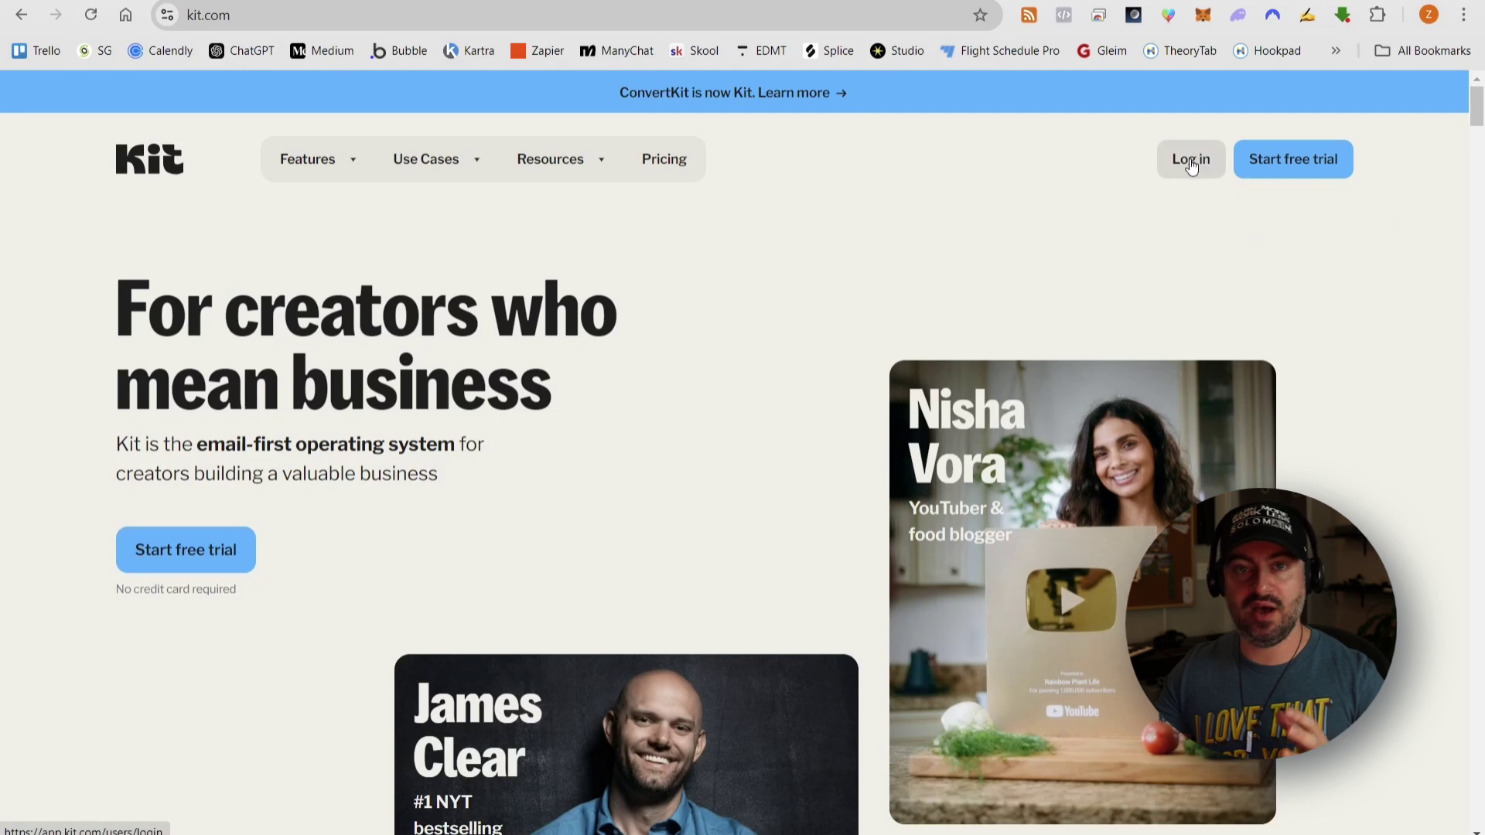
left_click(1192, 160)
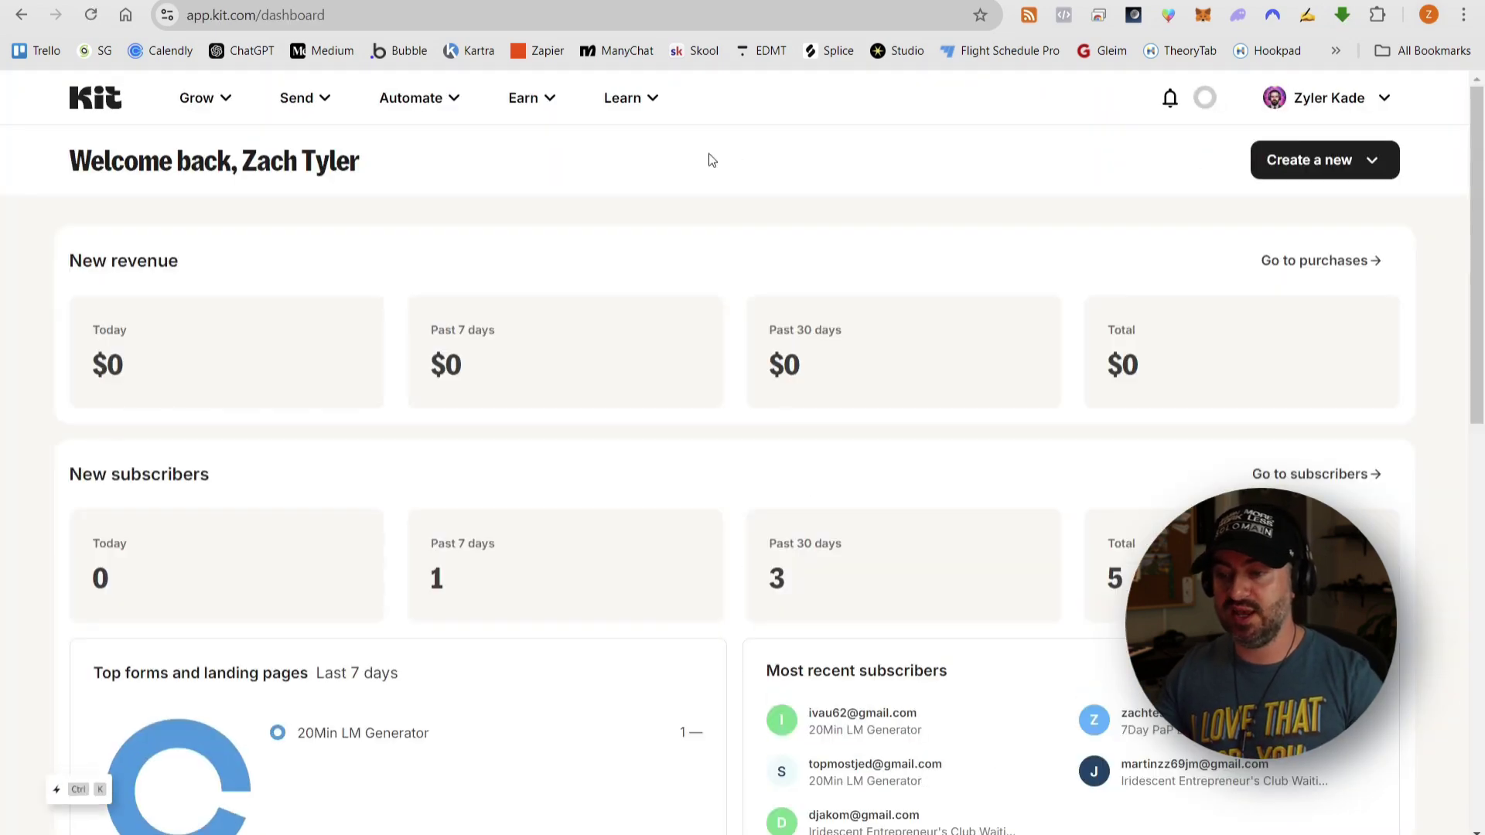
- From Earn > Products, start a new product
left_click(217, 101)
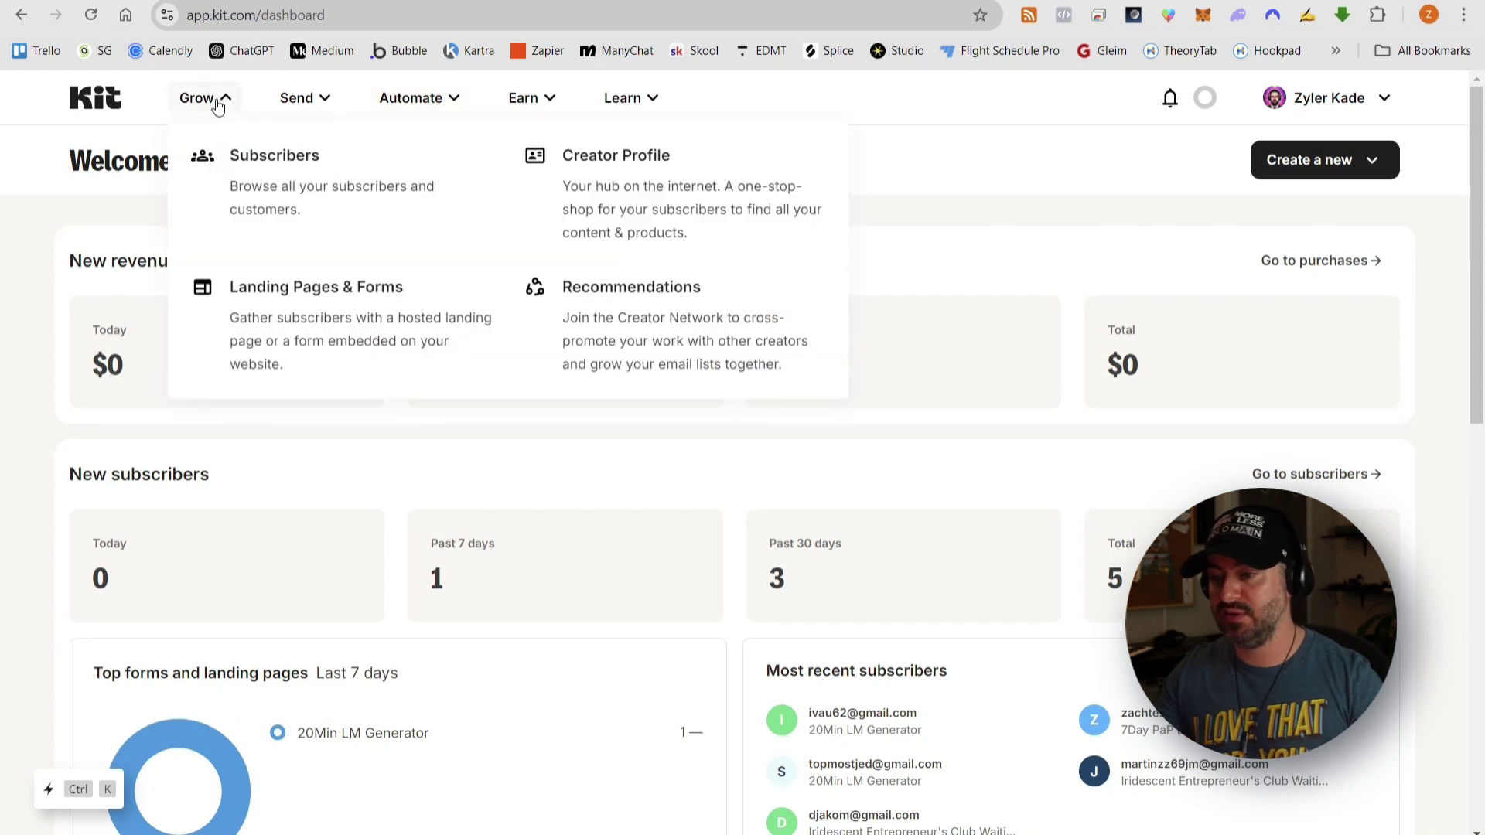
left_click(523, 99)
left_click(612, 184)
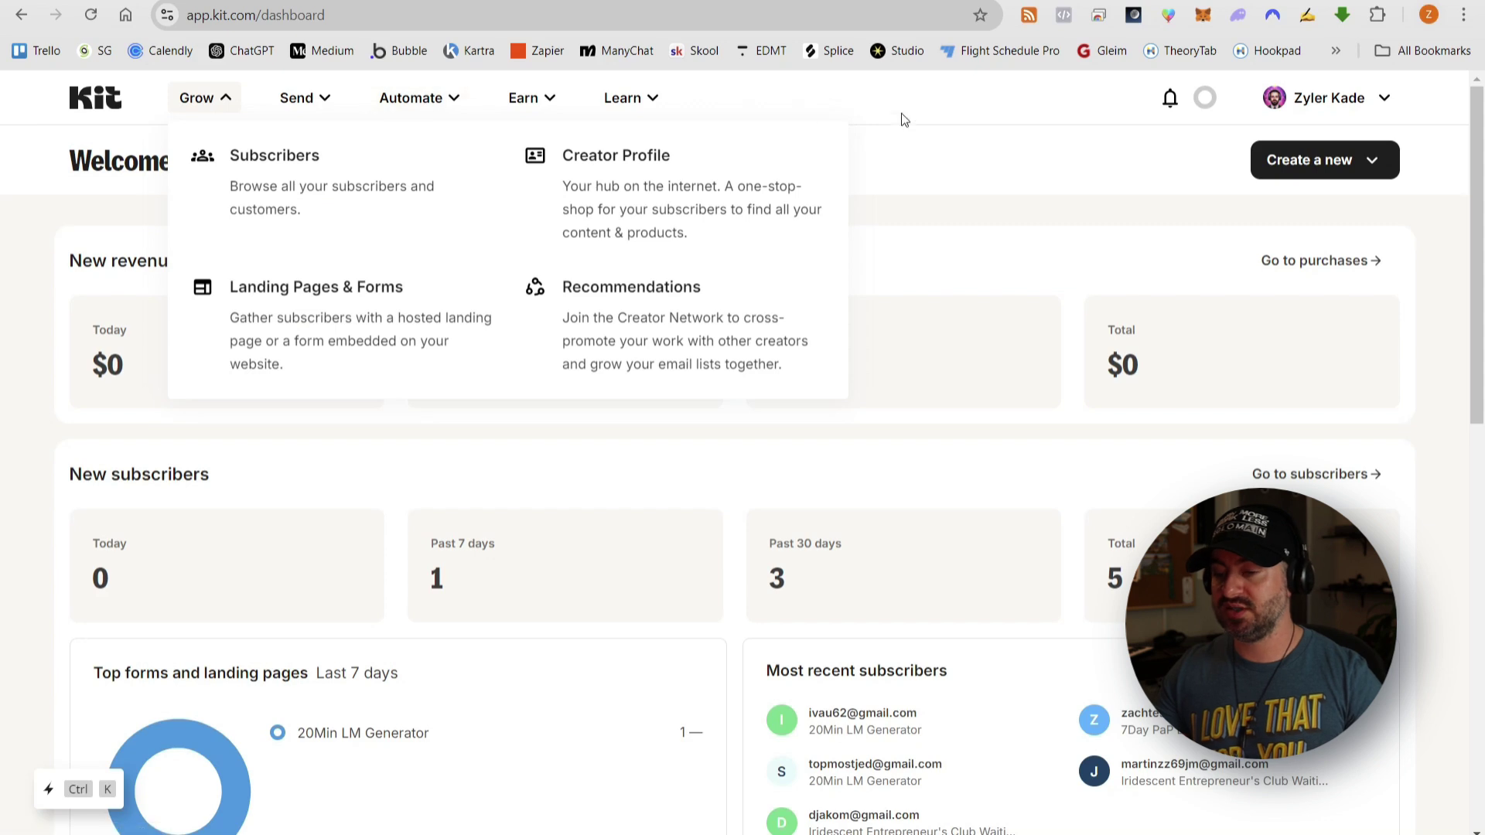
left_click(905, 118)
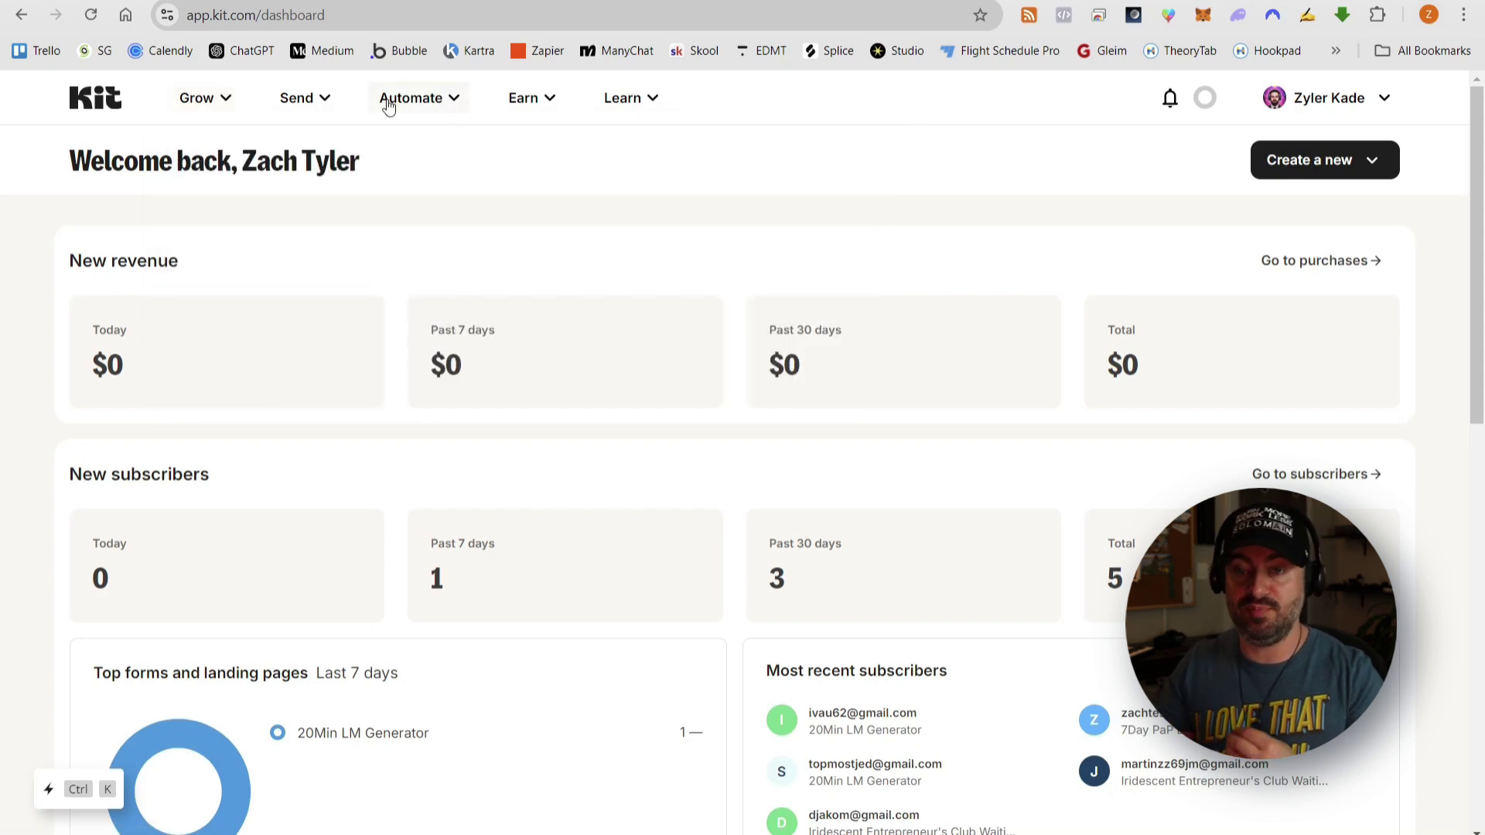
left_click(522, 99)
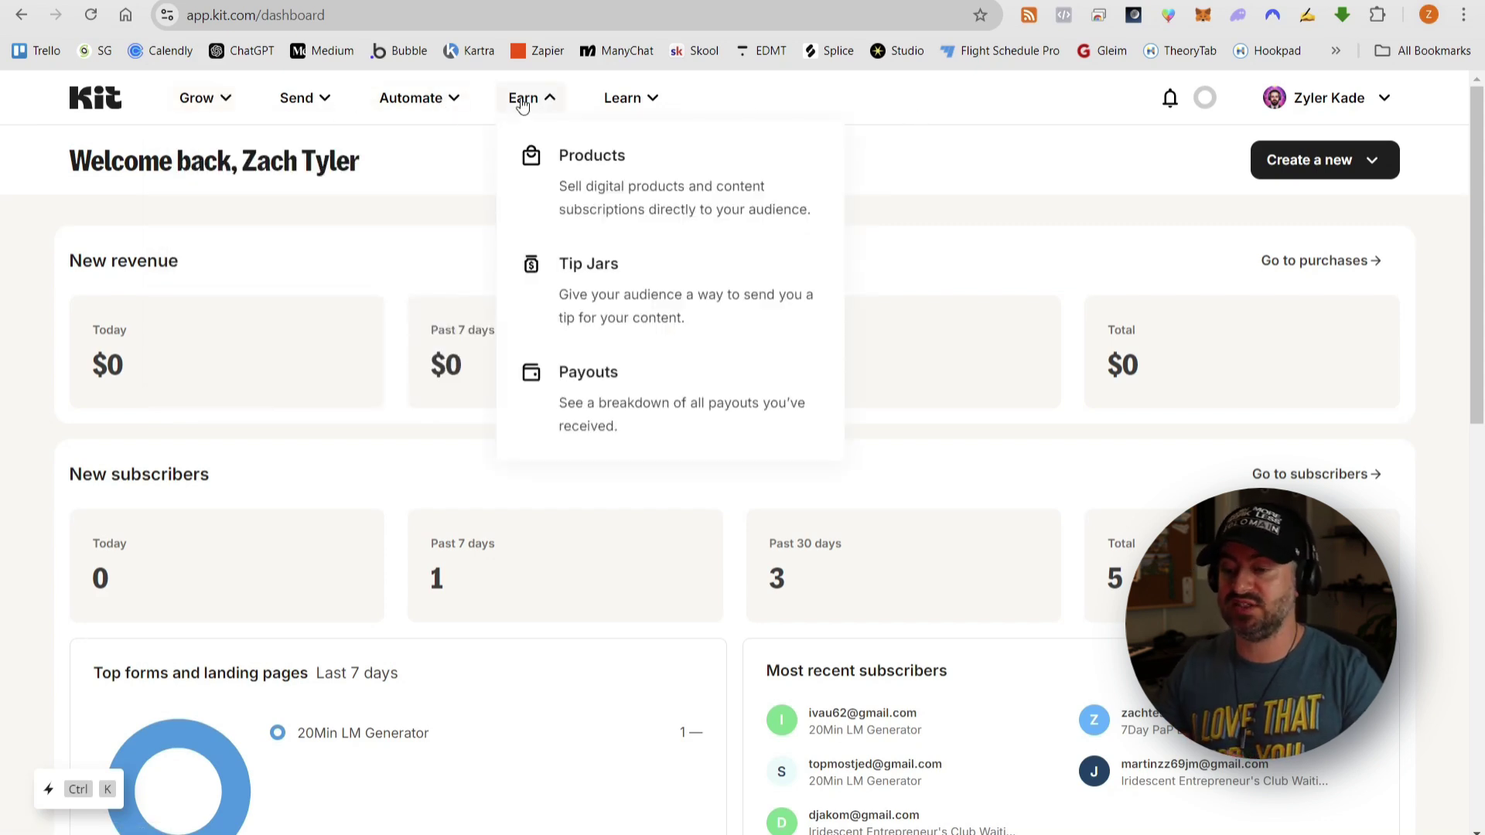
left_click(612, 178)
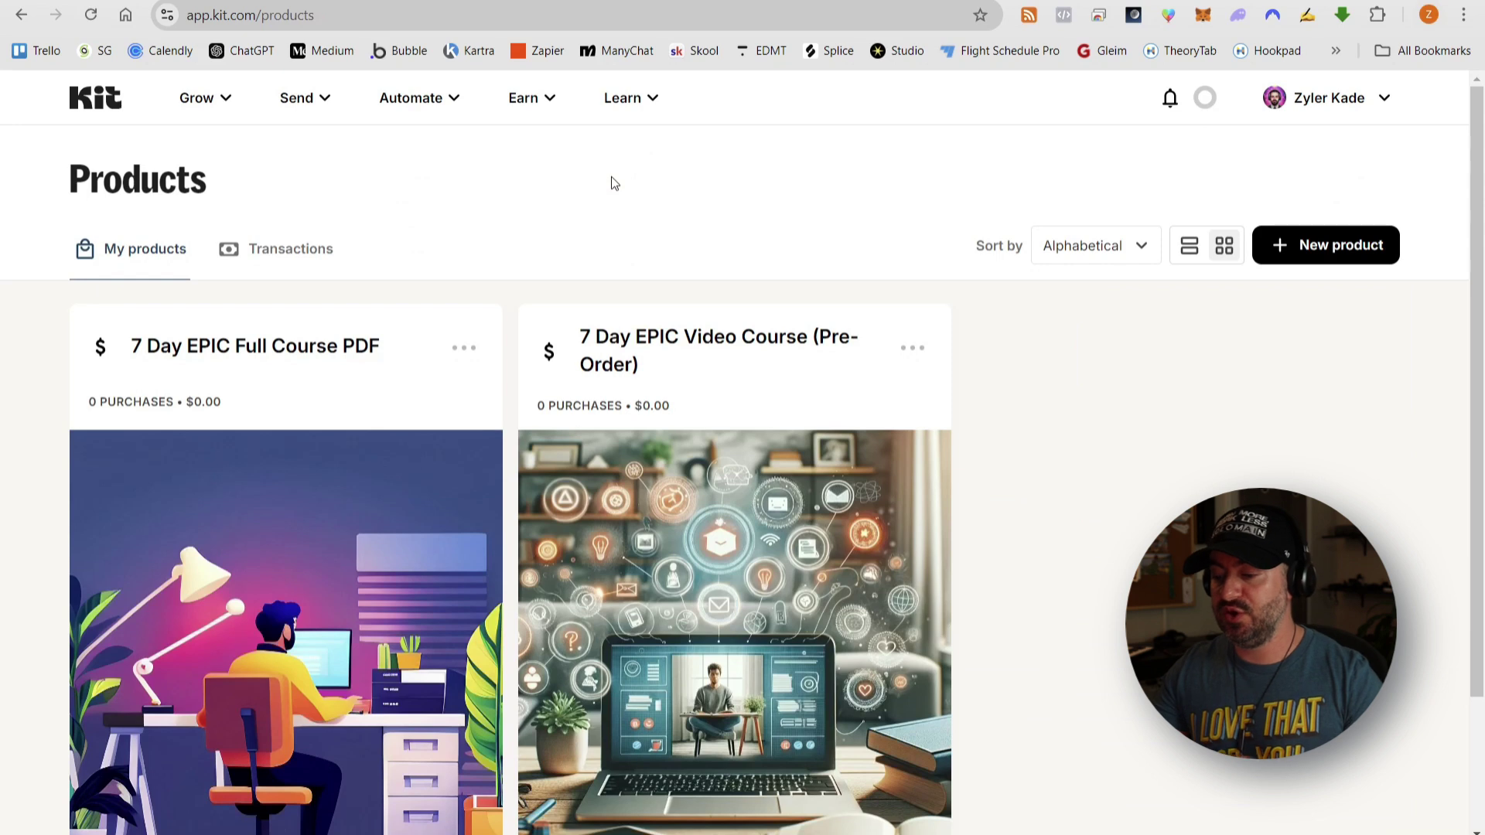
left_click(1318, 255)
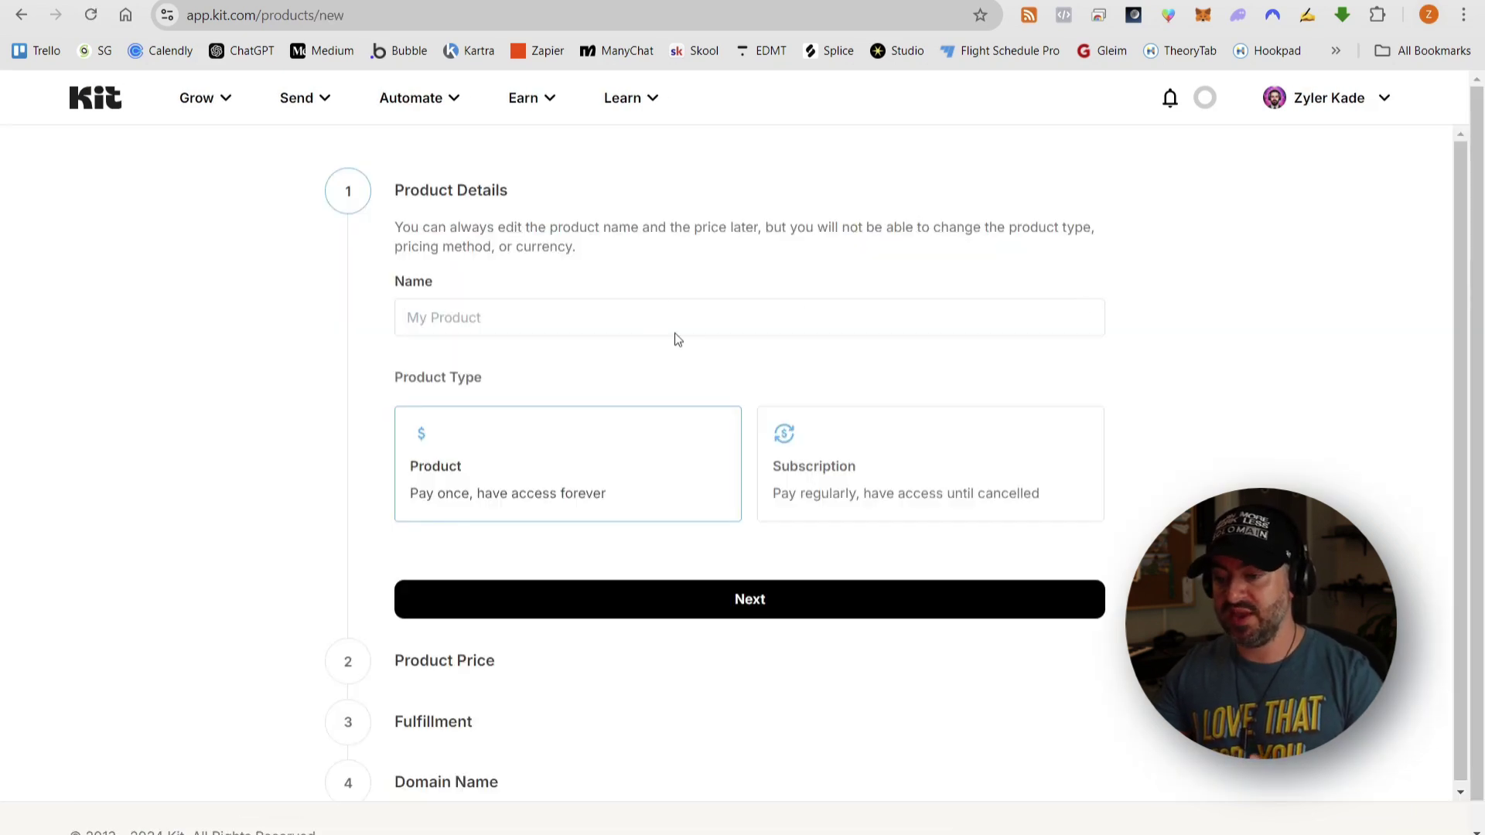
- Name the product 'Example Digital Consulting', price it at $495, and sell it as a coaching service
type("Example Digita")
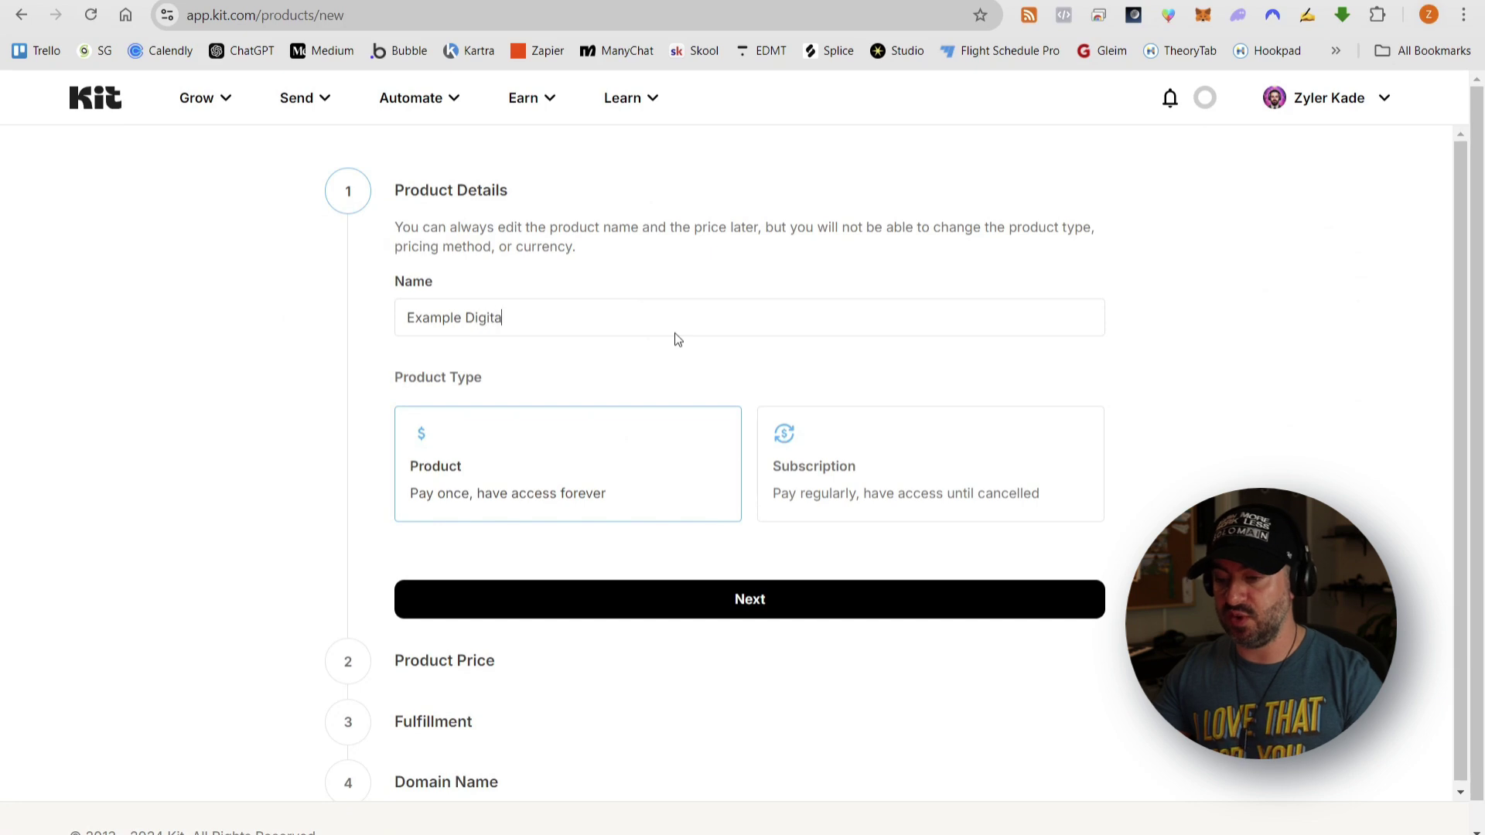
type("l Consulting")
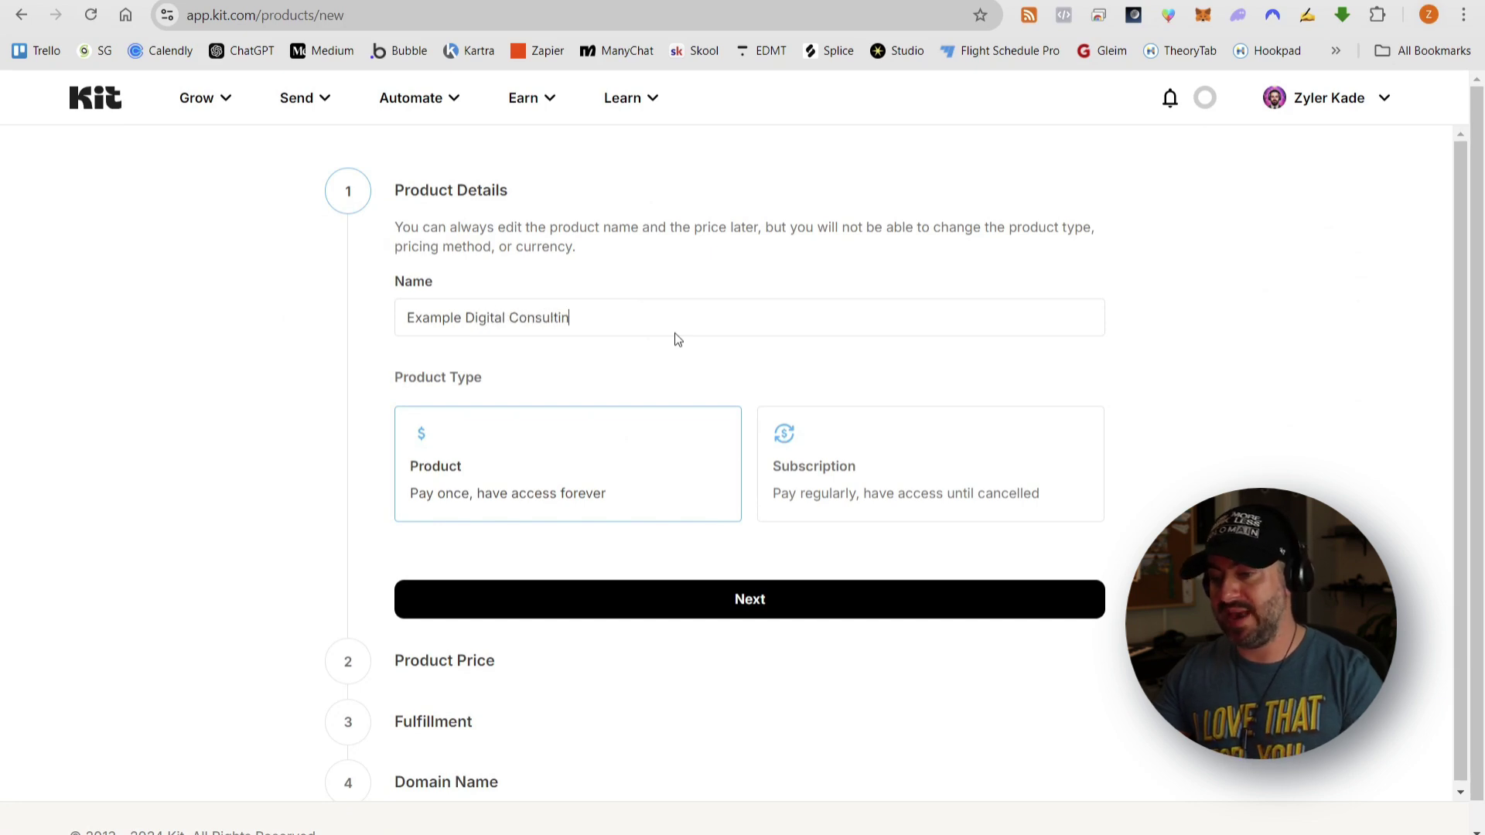
left_click(660, 601)
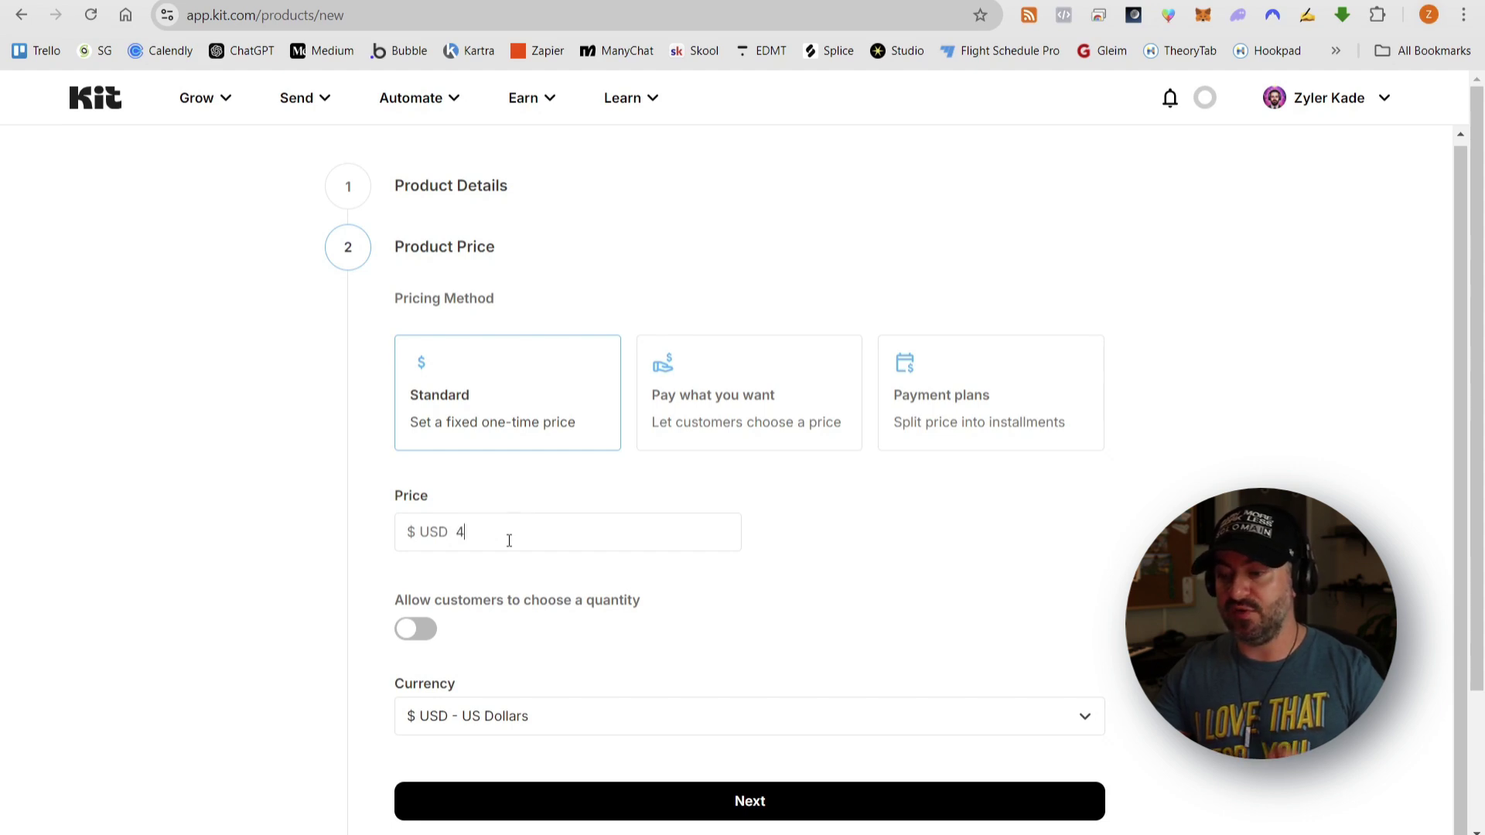
scroll(1005, 522, "down", 3)
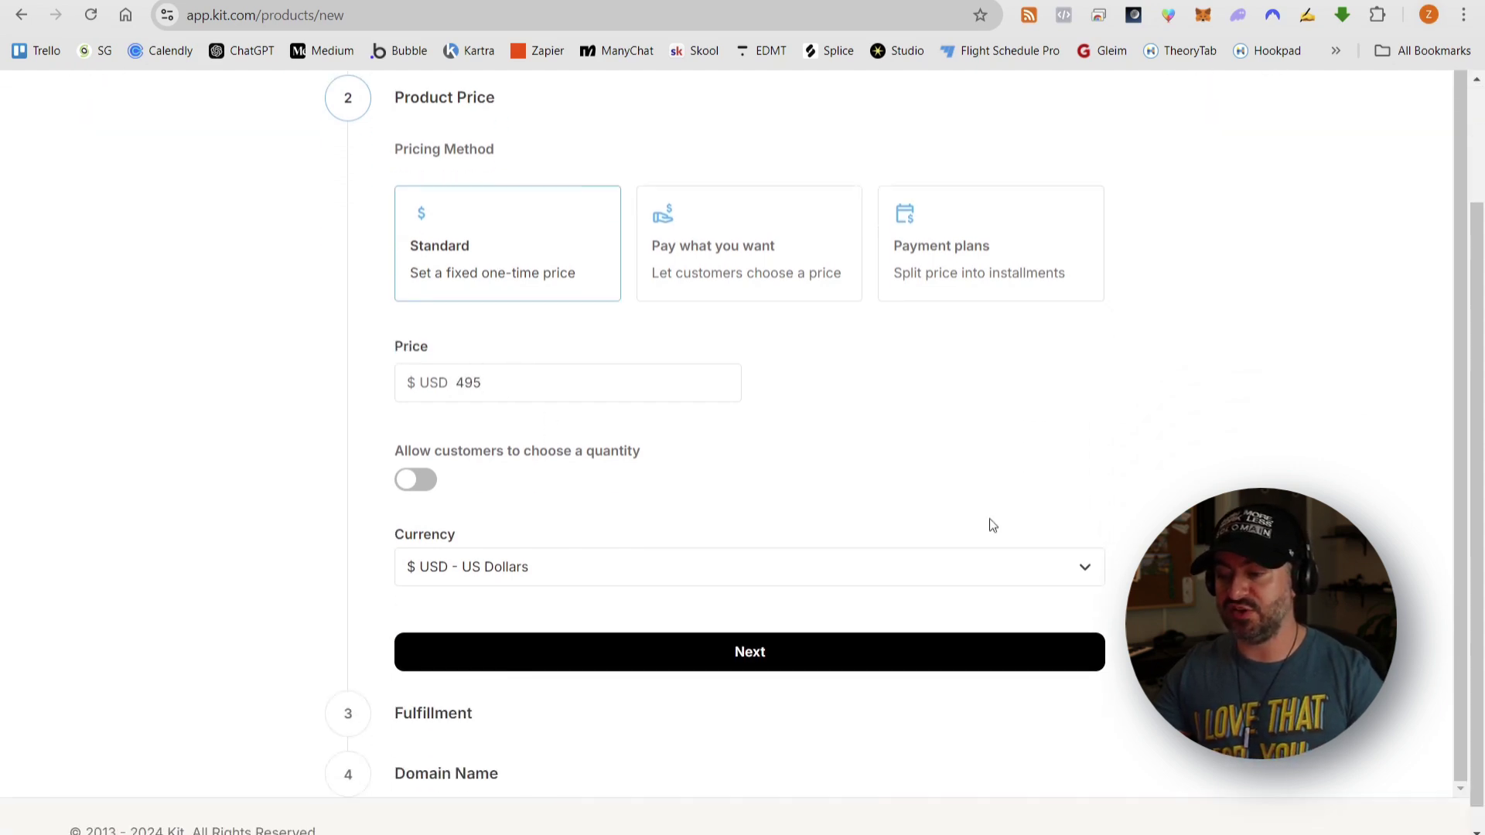
left_click(731, 633)
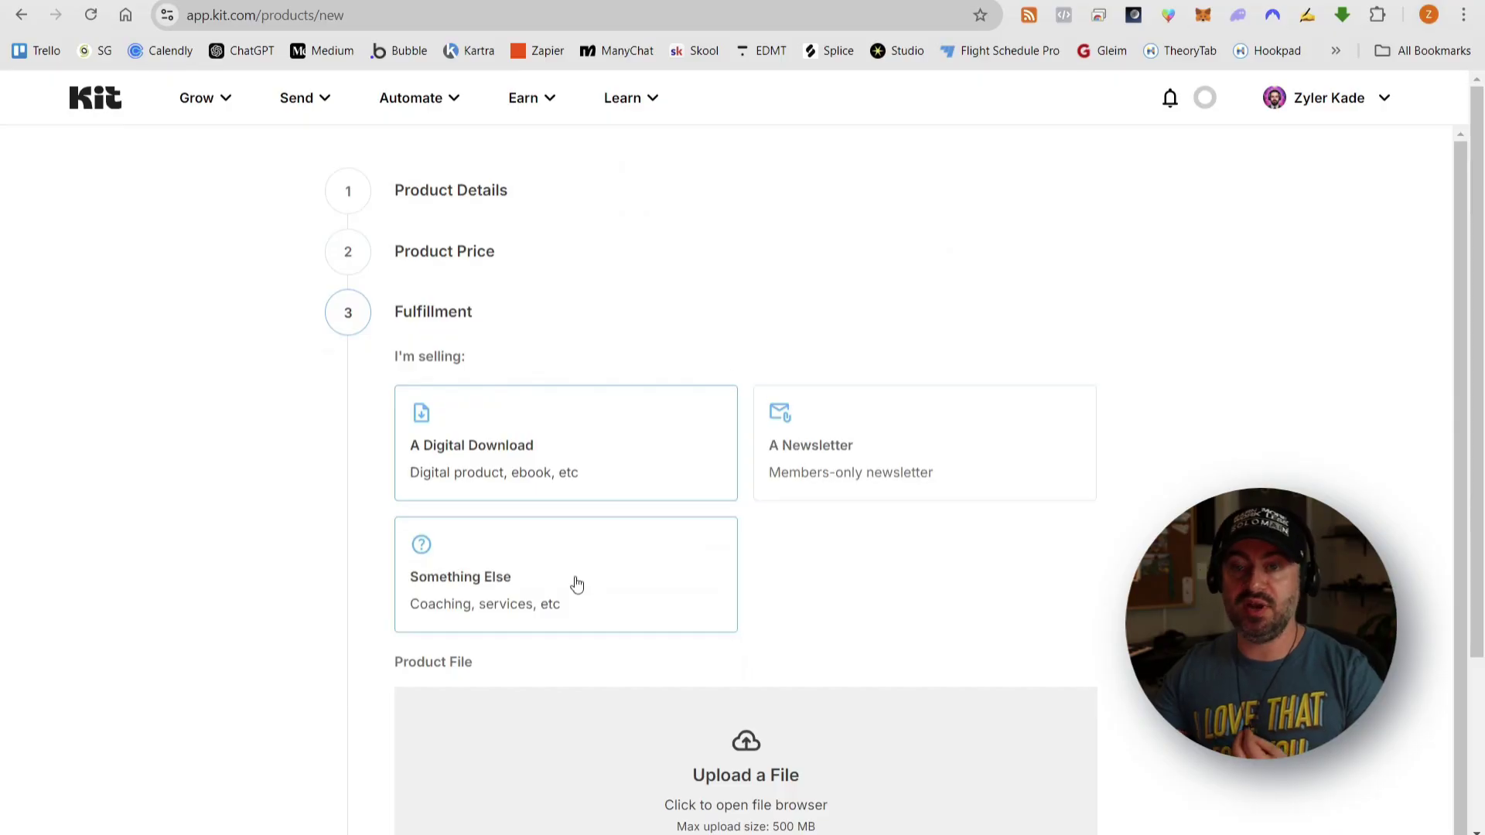
left_click(574, 584)
left_click(464, 701)
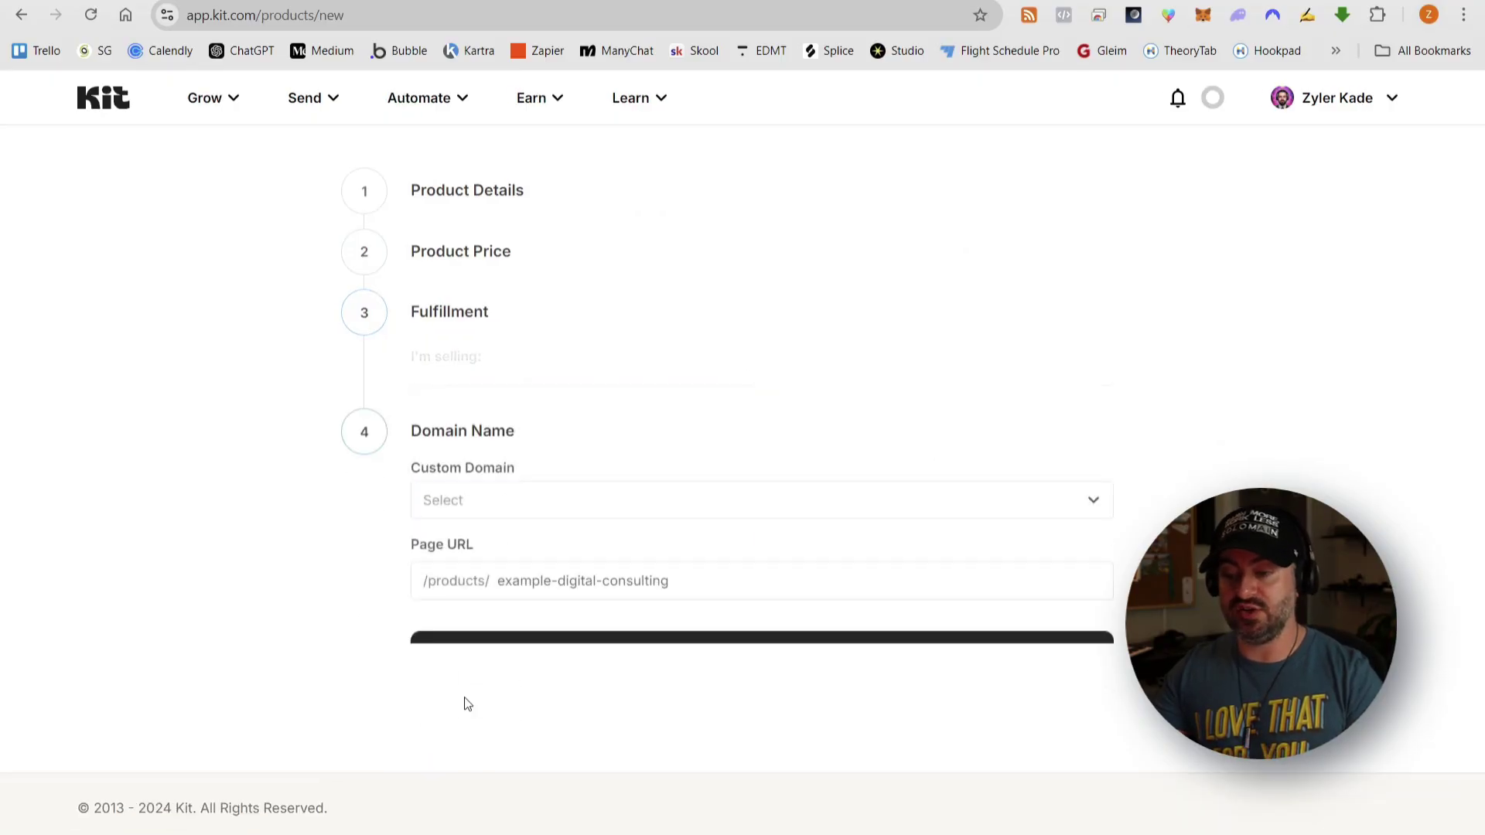
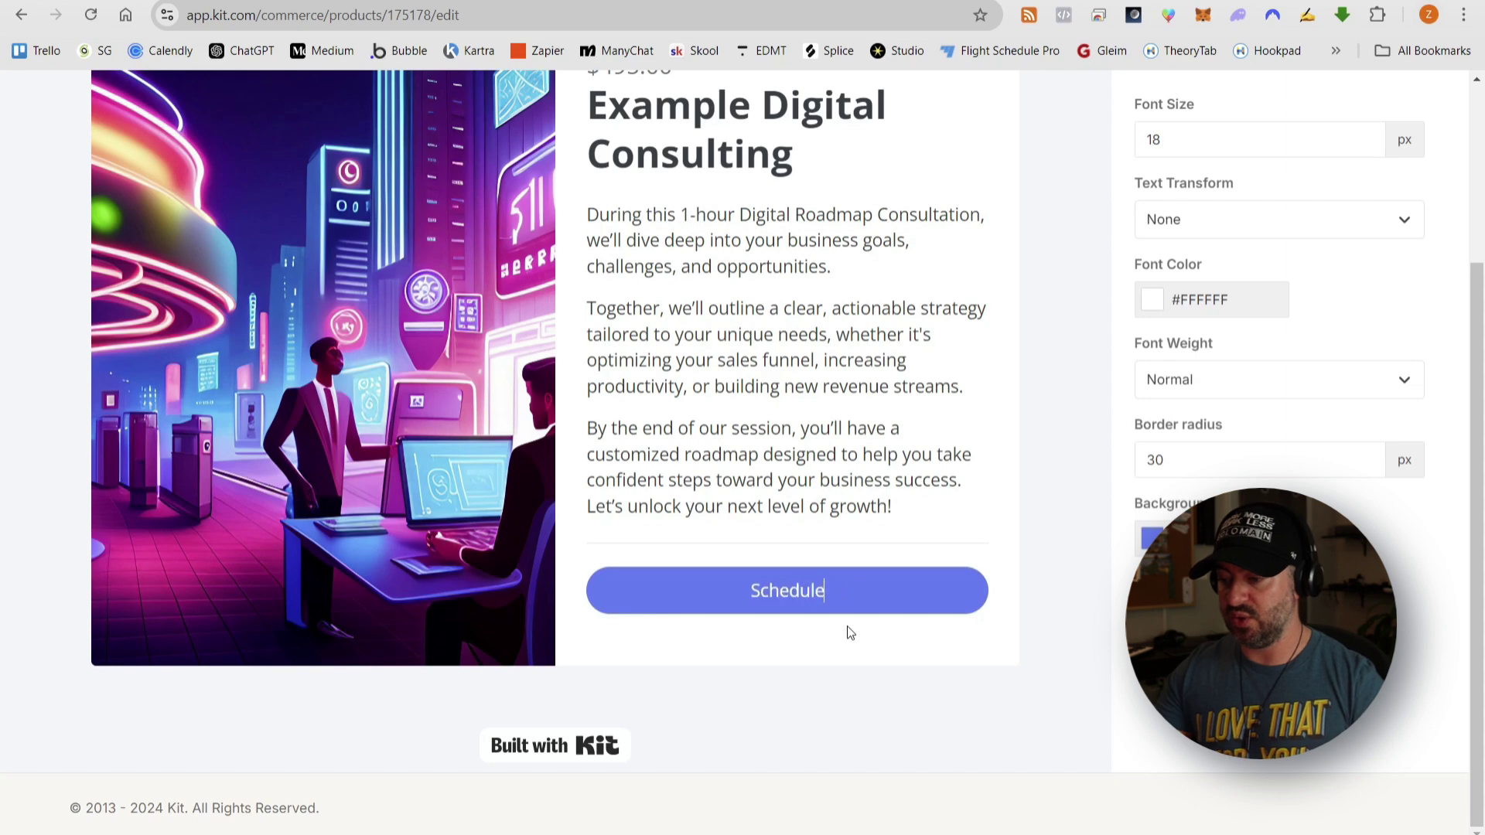
- Label the product button 'Schedule My Consultation!' and preview the checkout and confirmation pages
type("Consultation!")
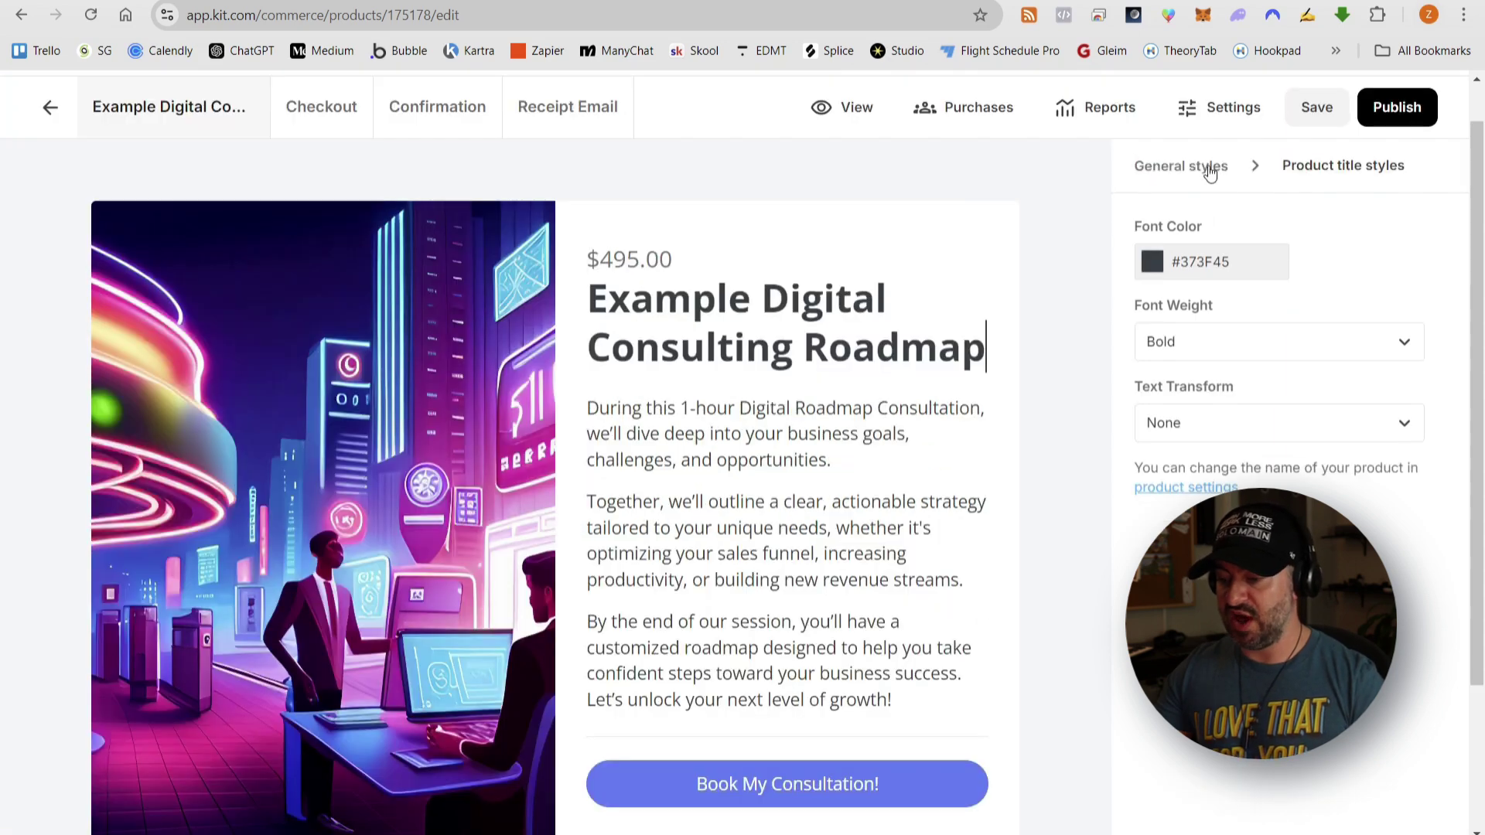
left_click(330, 115)
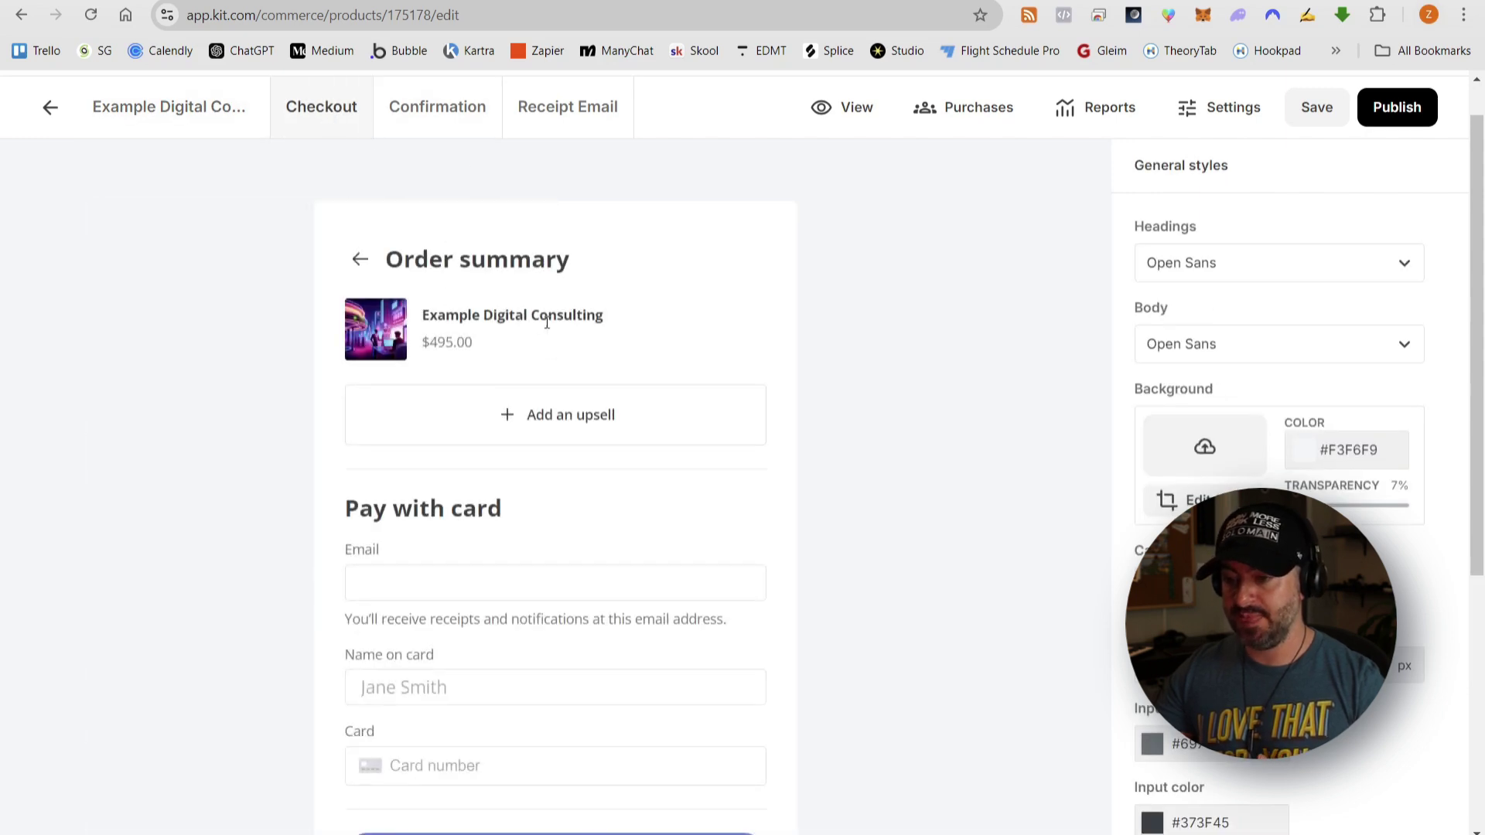
scroll(526, 325, "down", 1)
scroll(421, 479, "down", 1)
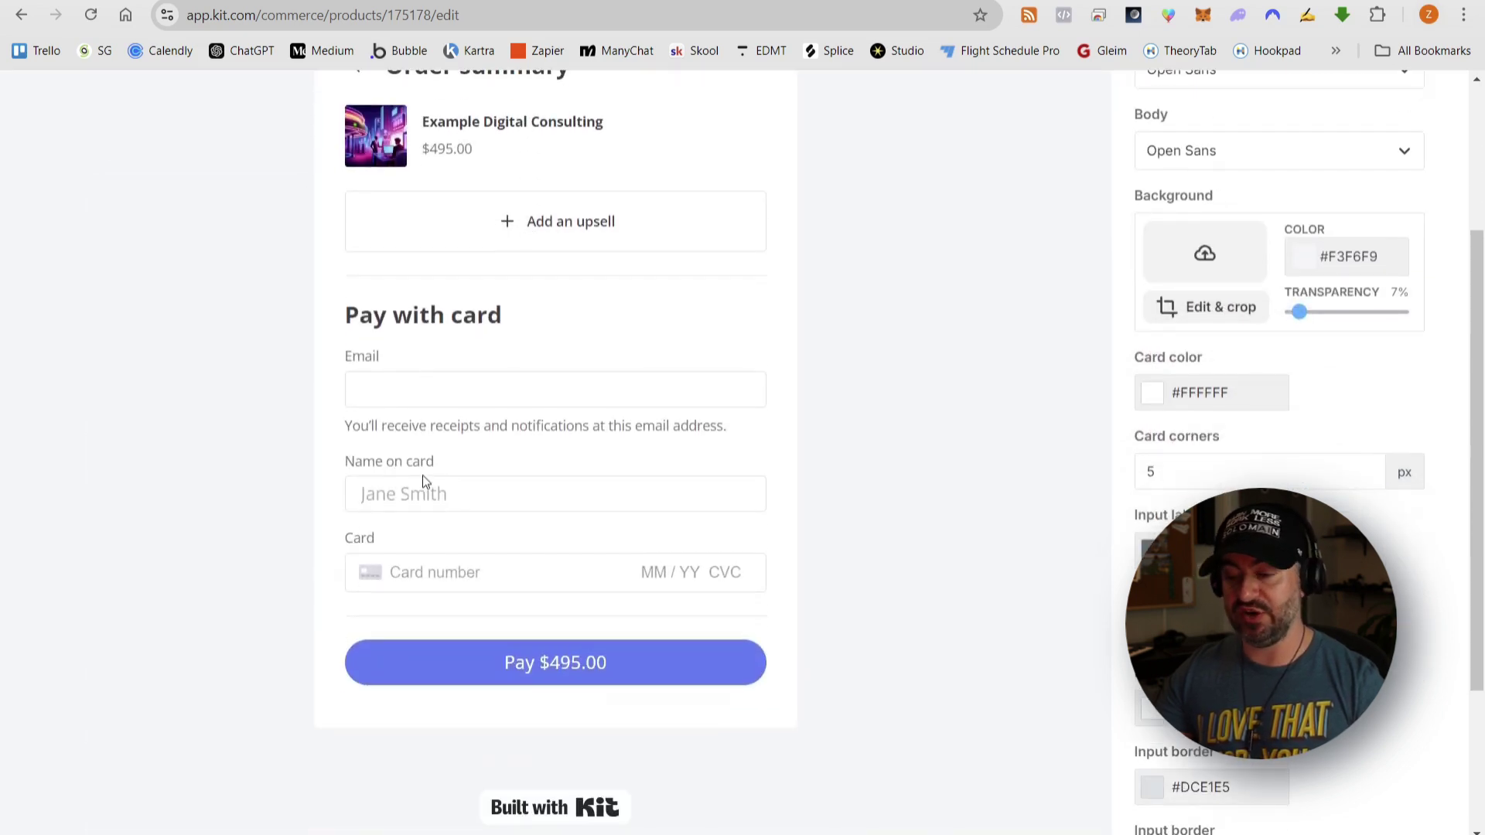
scroll(402, 369, "up", 2)
left_click(446, 114)
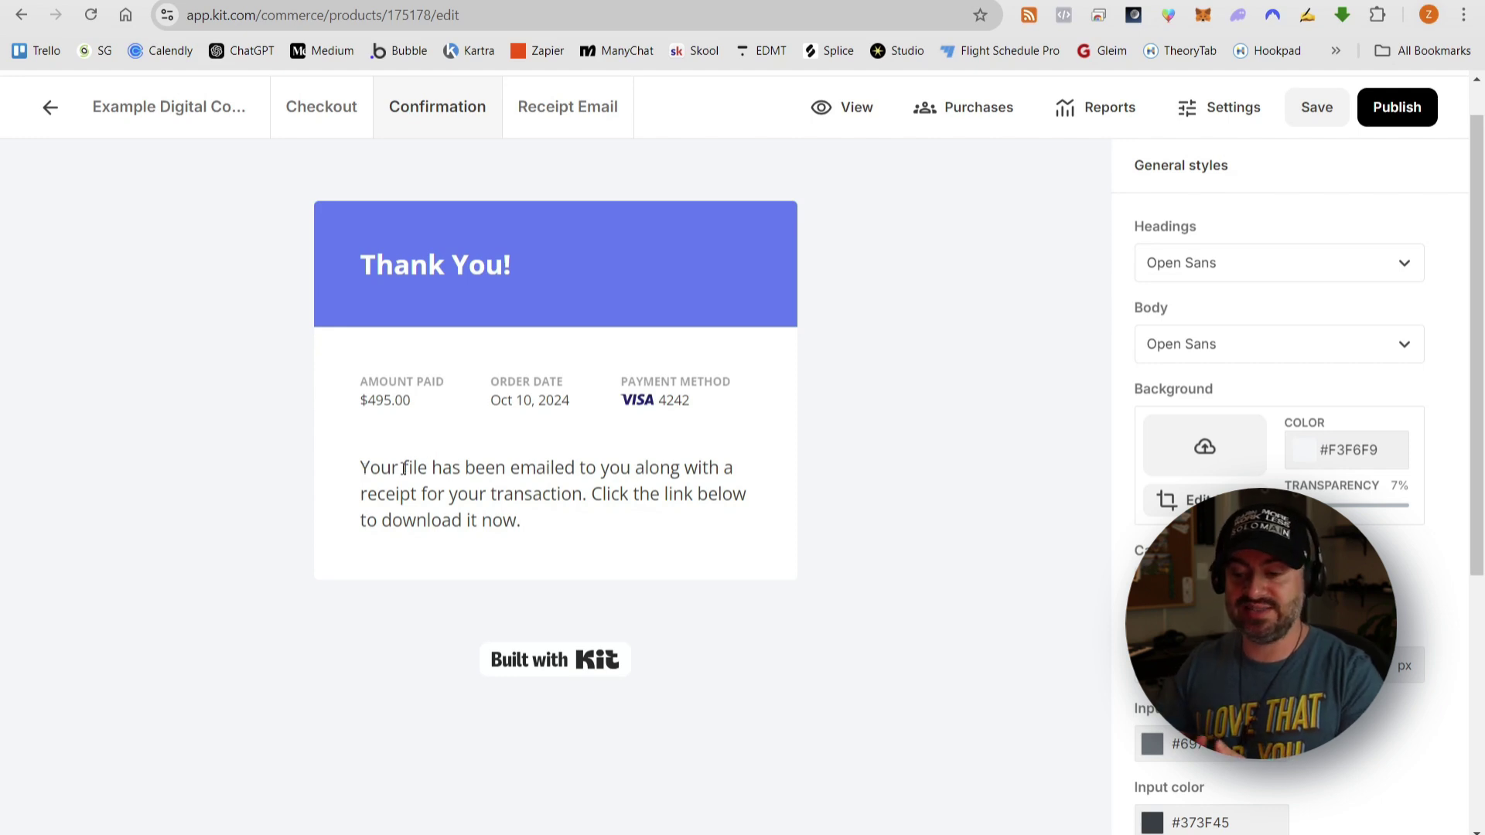
- Change 'file' to 'link to schedule your consultation' and delete the confirmation's download sentence
left_click_drag(403, 468, 427, 468)
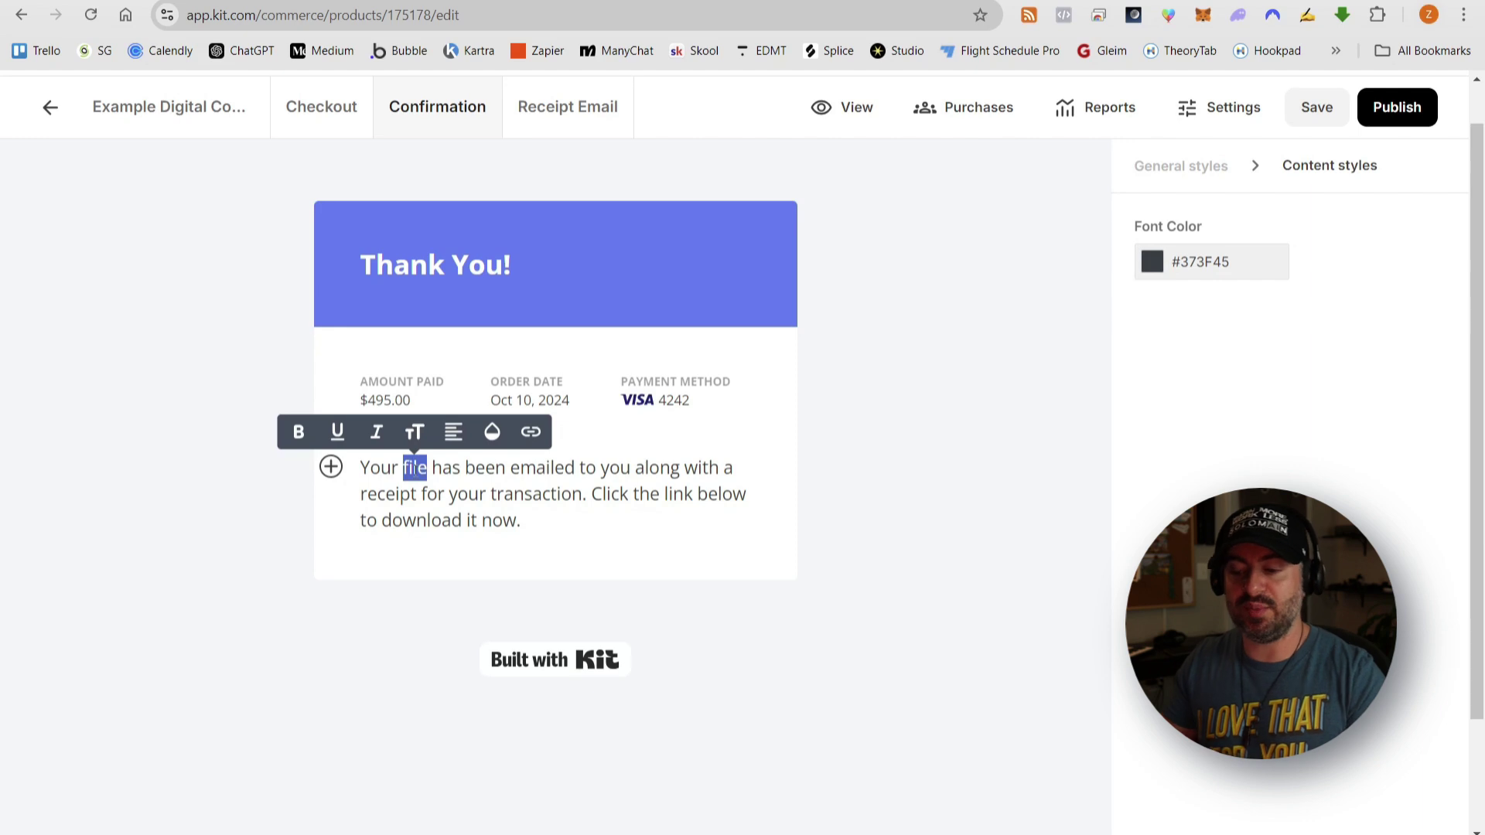
type("link to sche")
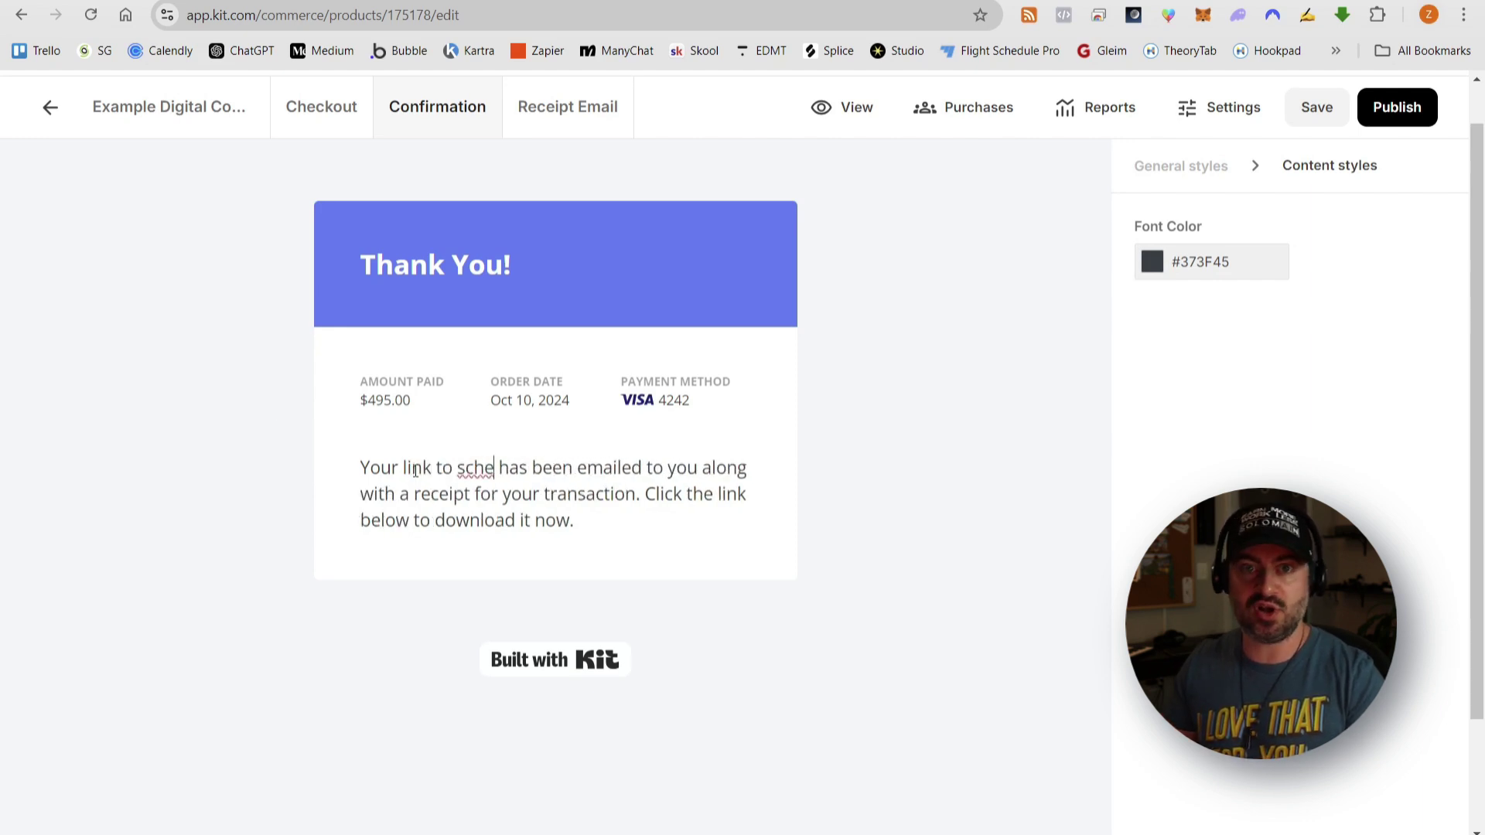
type("dule your consult")
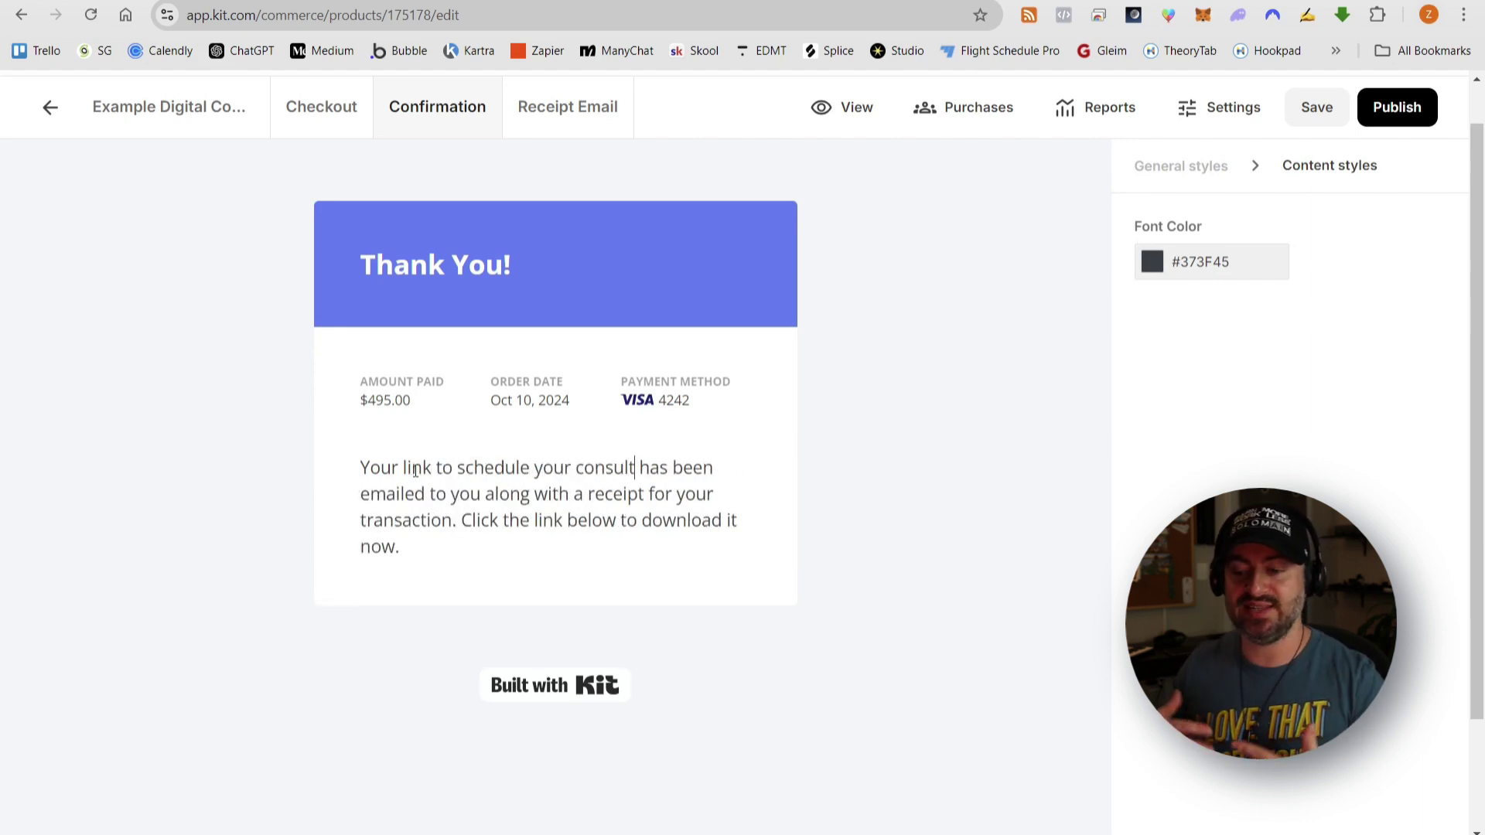
type("ation")
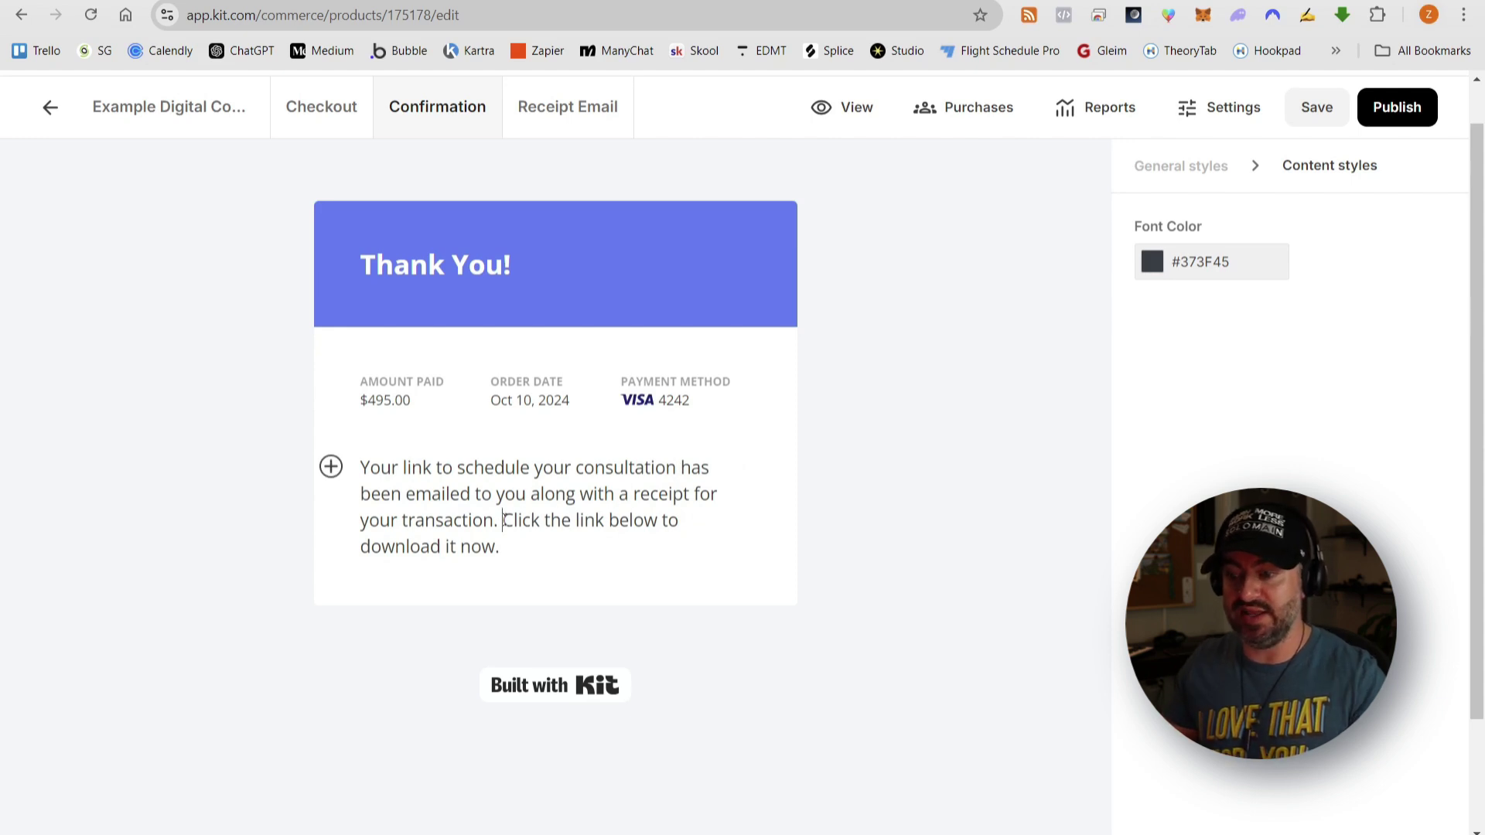
left_click_drag(503, 519, 513, 543)
key("BackSpace")
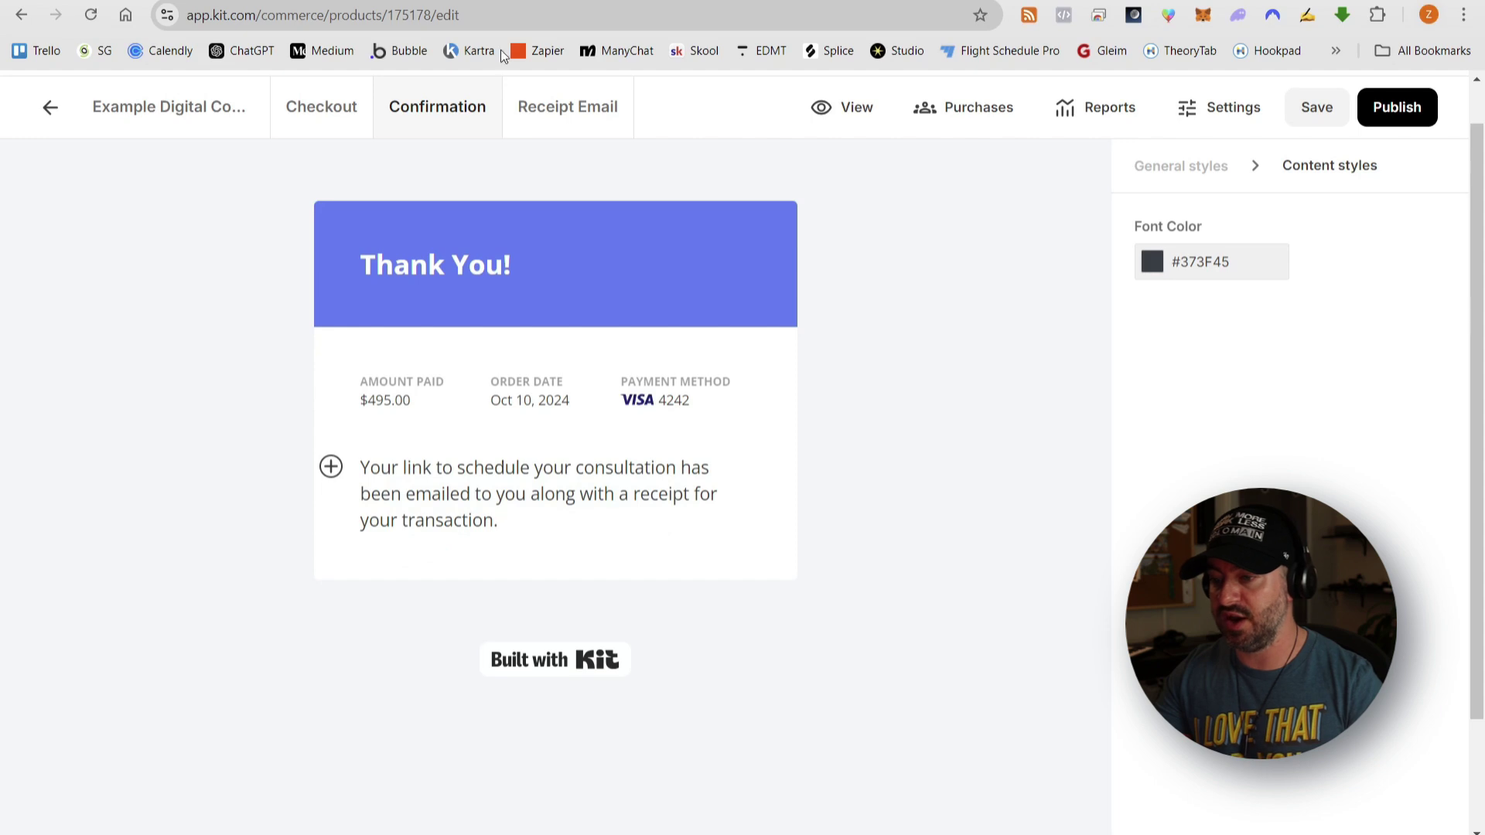
left_click(562, 115)
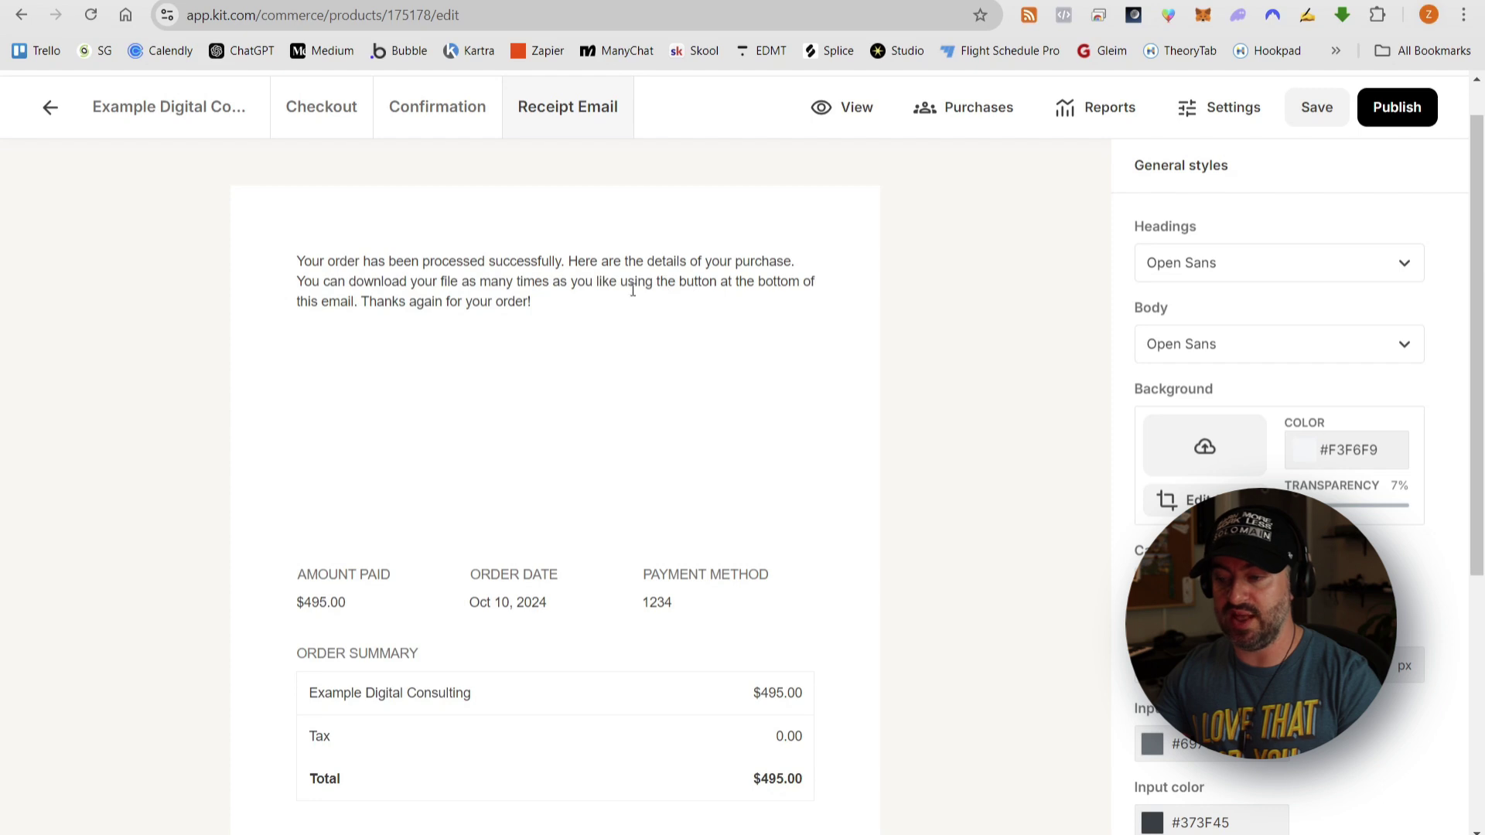
- Replace the receipt's download sentence with 'Please click here or visit the link below to schedule your consultation.'
scroll(607, 298, "down", 3)
scroll(607, 299, "up", 3)
left_click(527, 306)
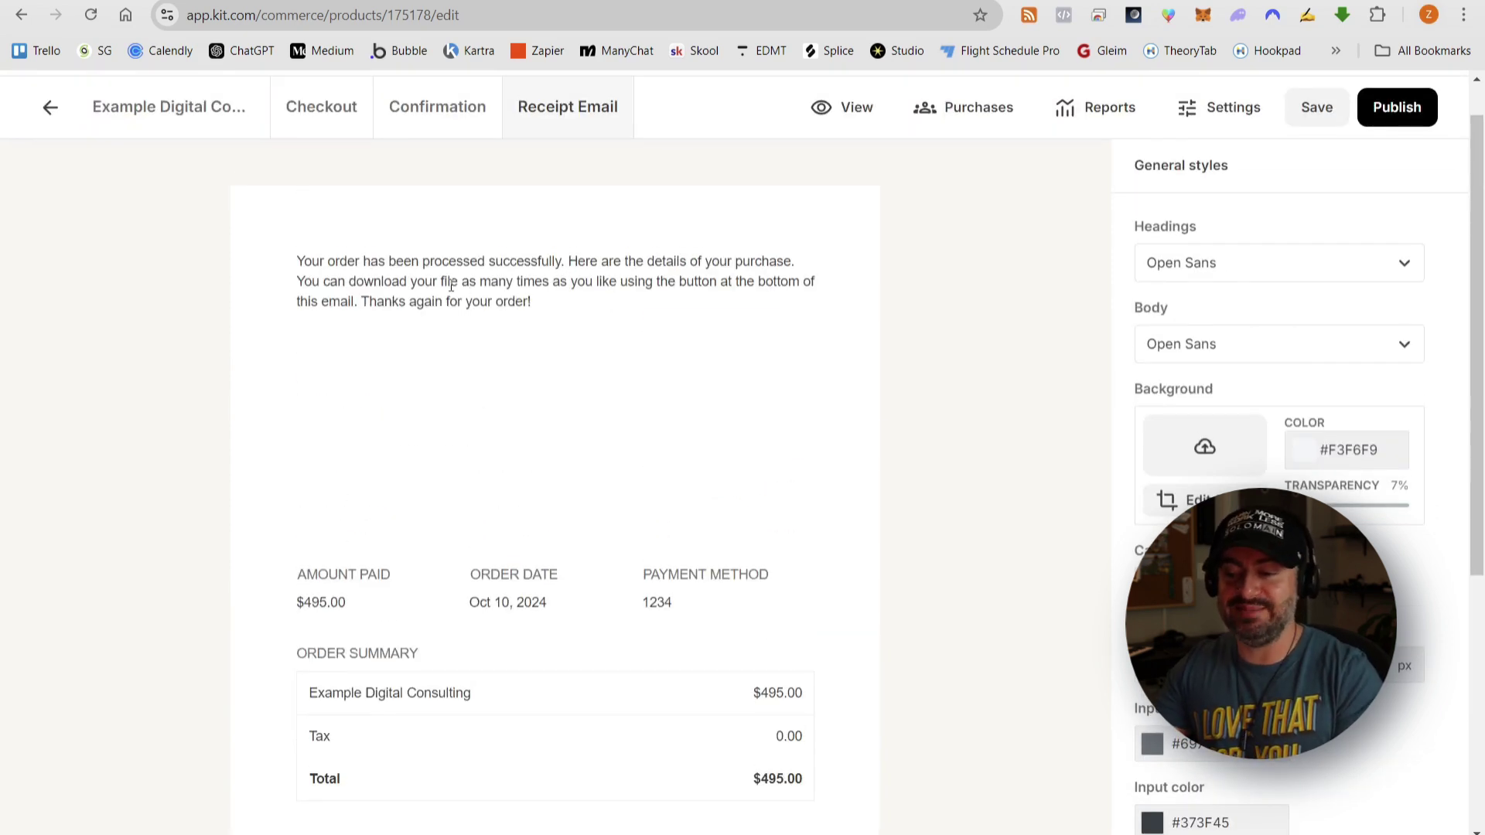
left_click(368, 304)
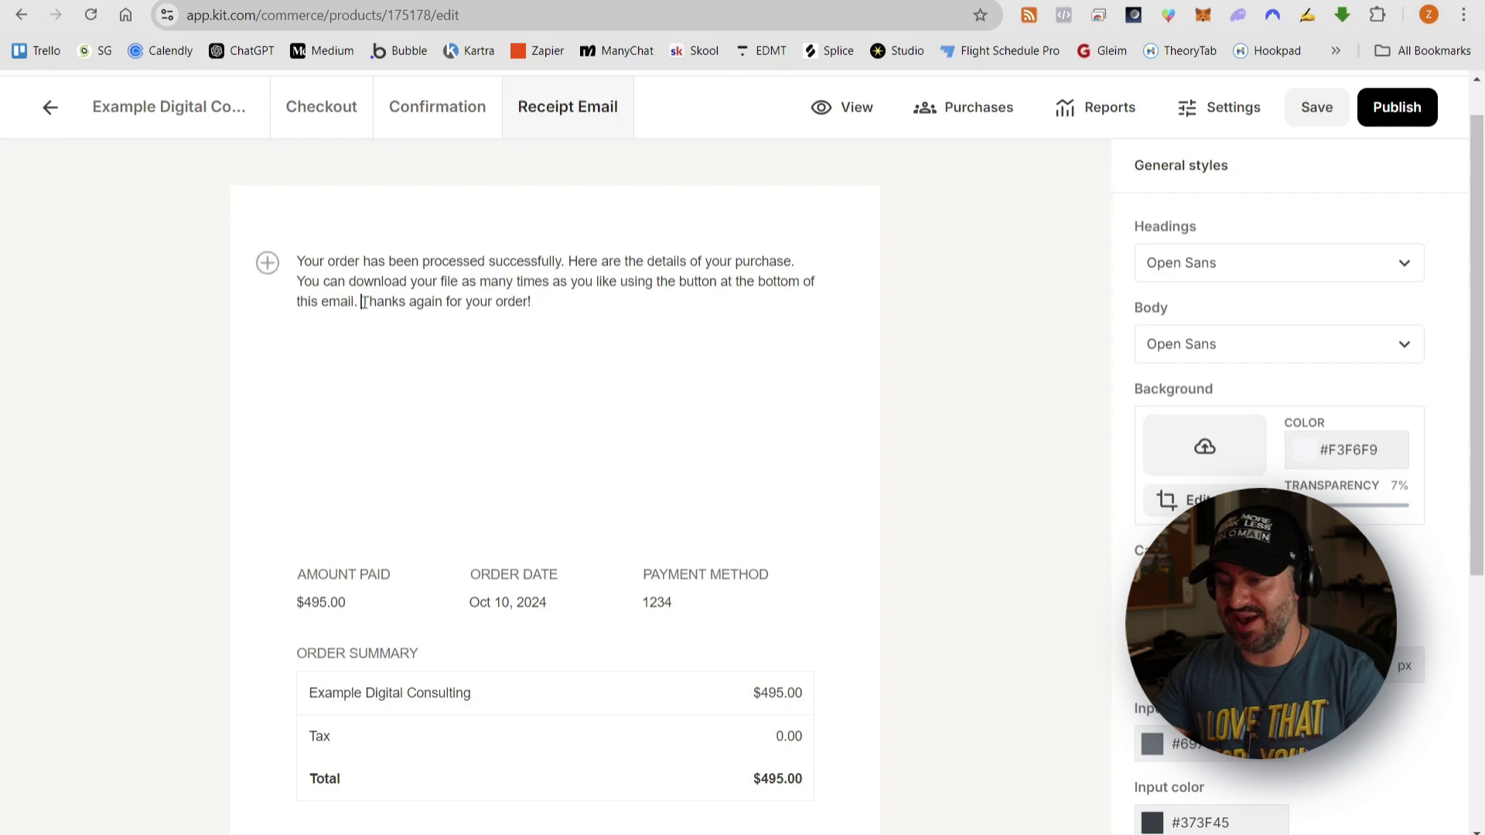
key("Return")
left_click_drag(387, 309, 297, 283)
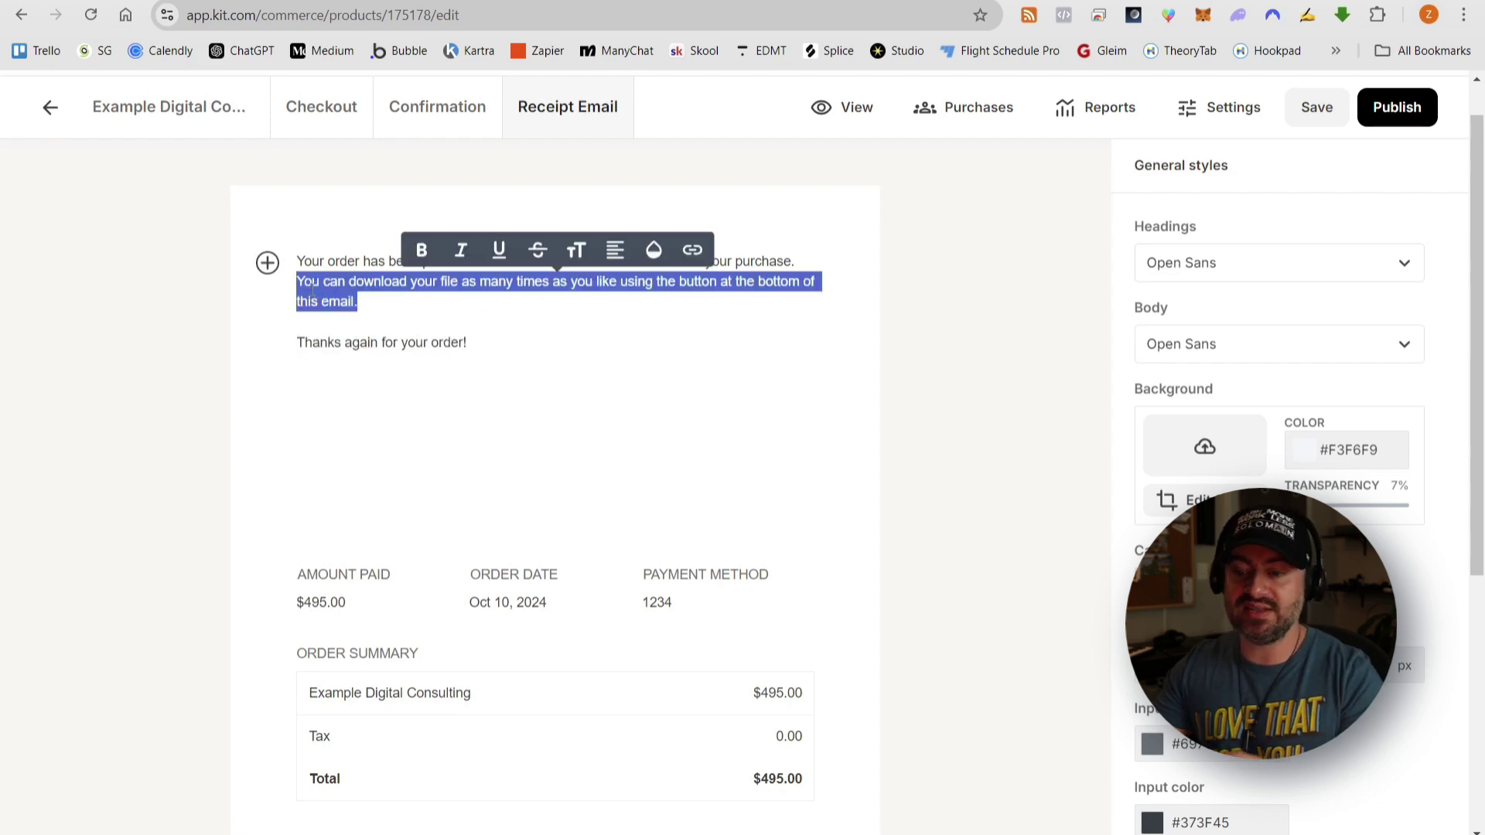
key("BackSpace")
key("BackSpace")
key("Return")
type("Pleas")
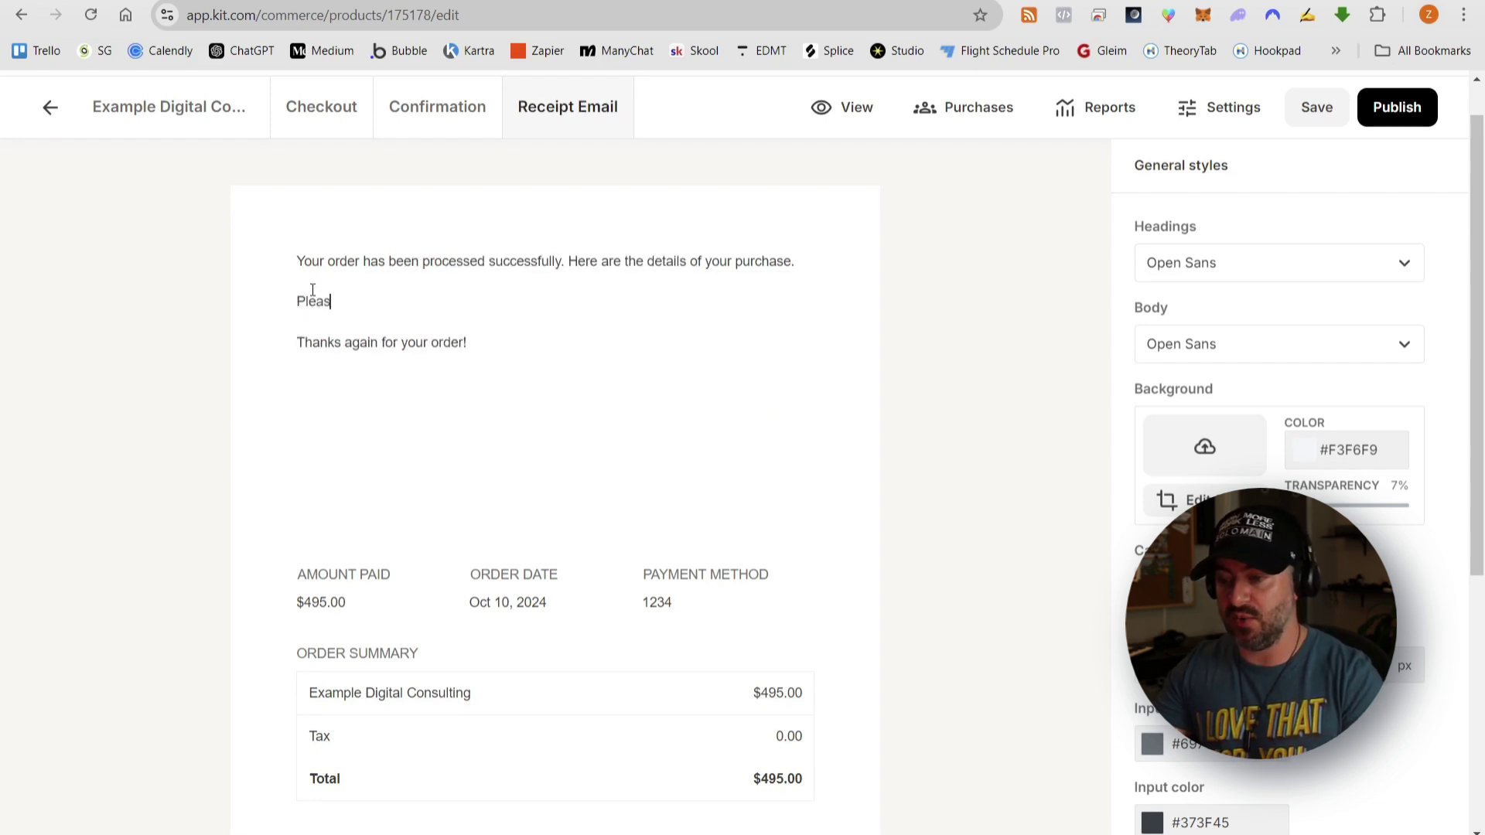
type("e click here or visit")
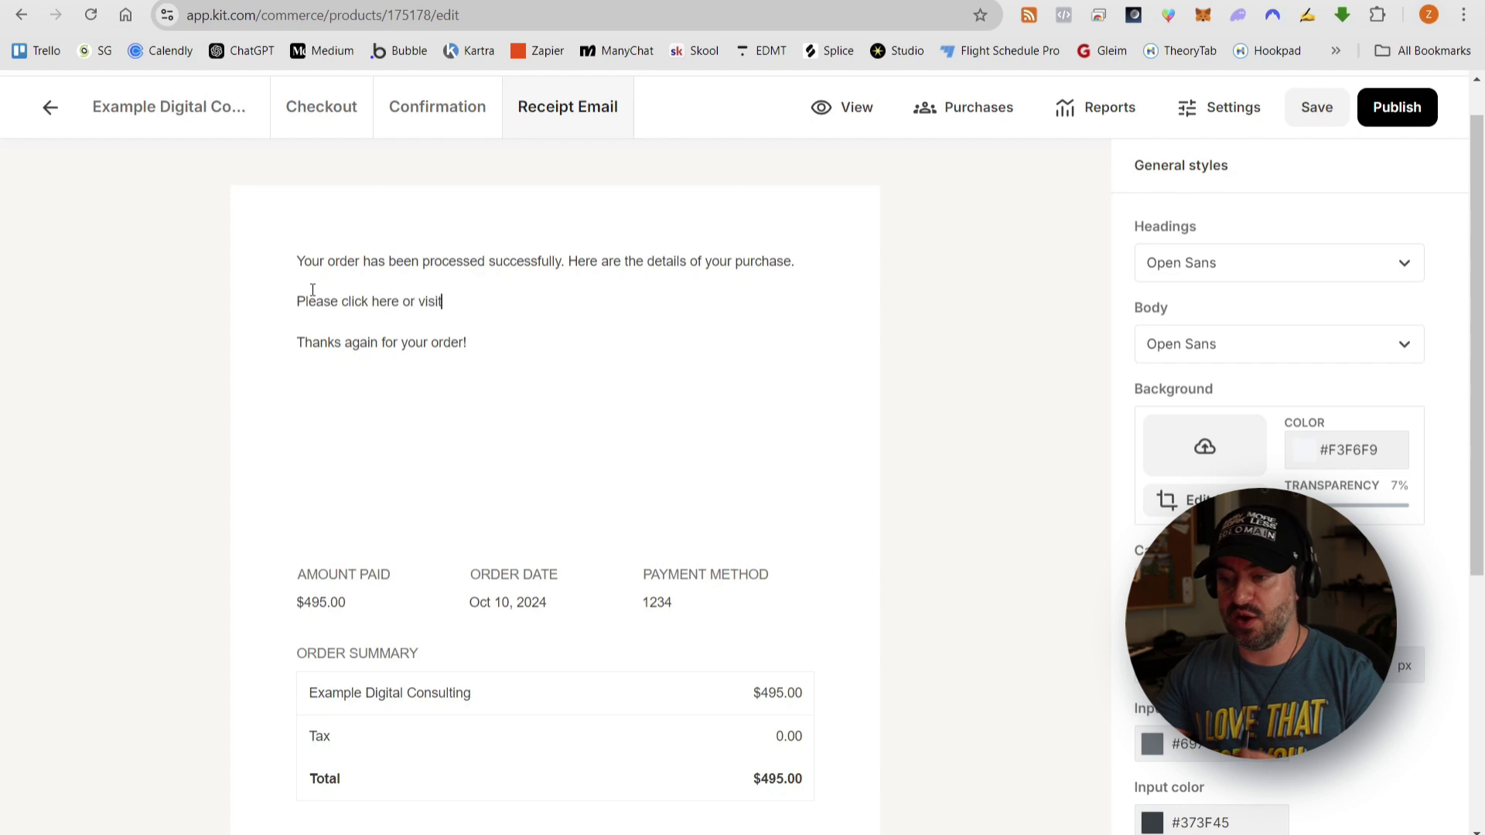
type(" the link below to schedule you")
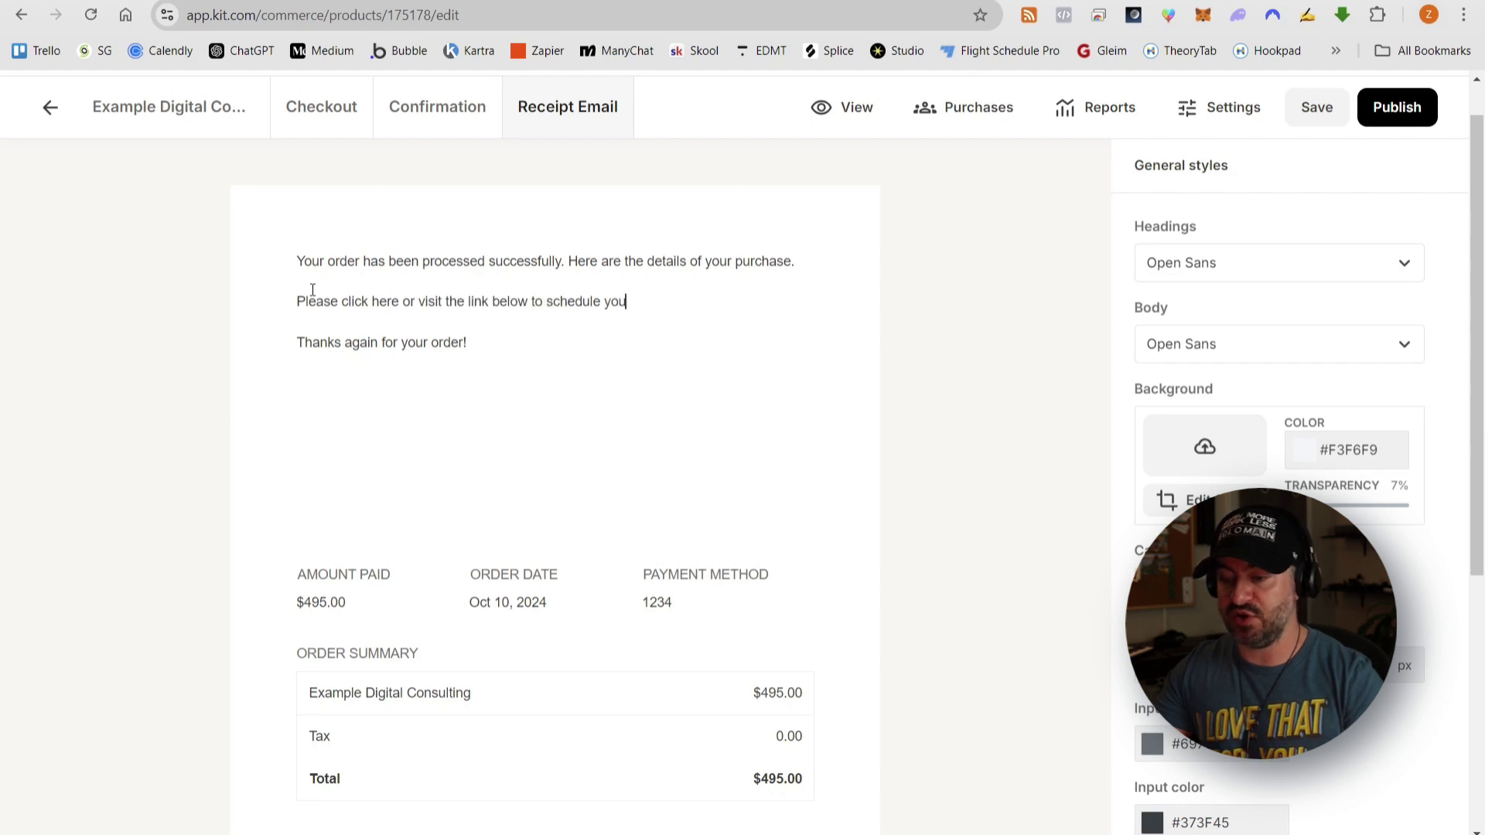
type("r consultation")
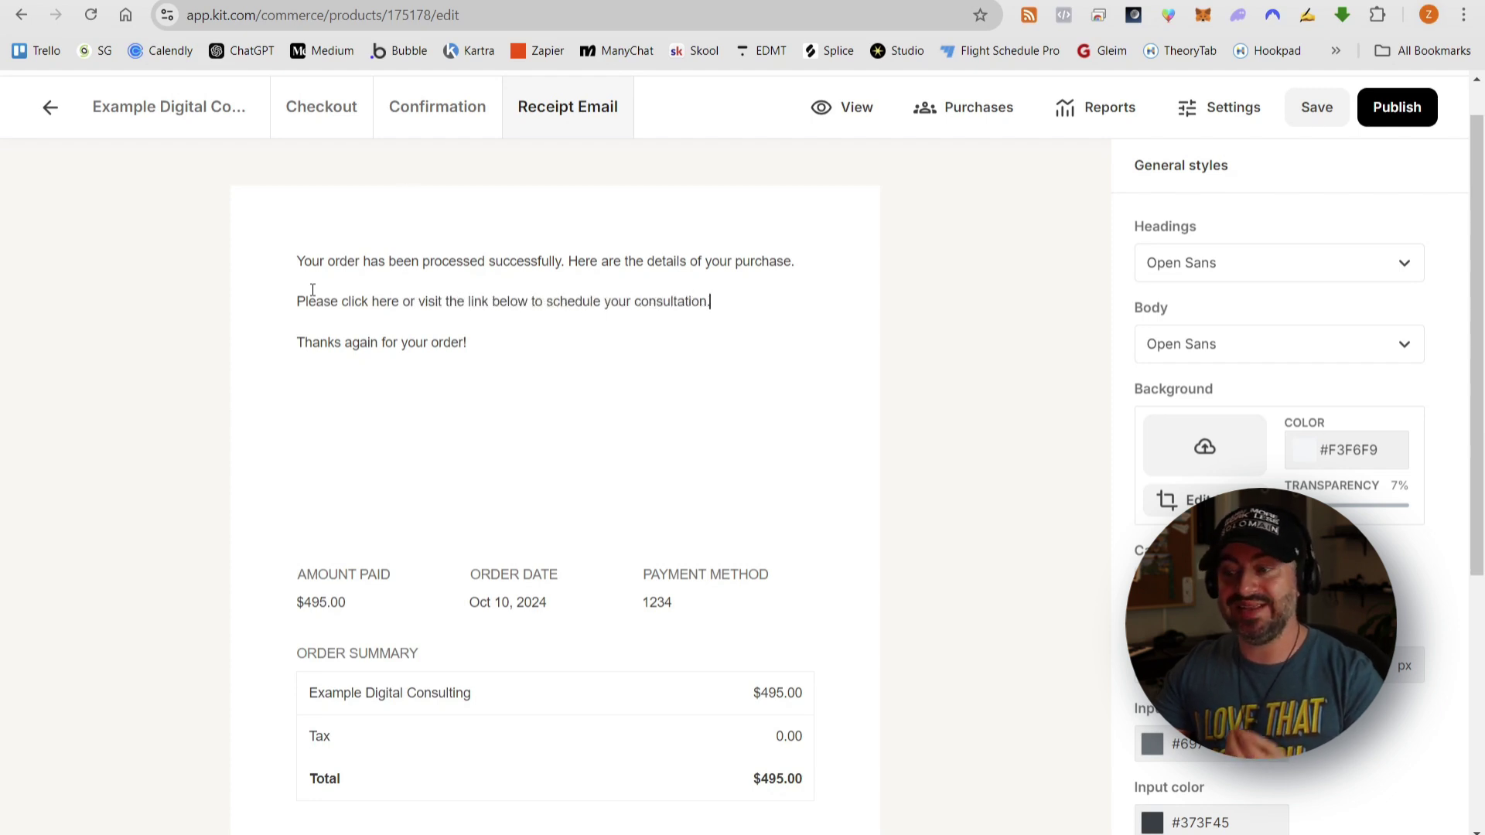
type(".")
- Link the words 'click here' to the scheduling URL
double_click(354, 301)
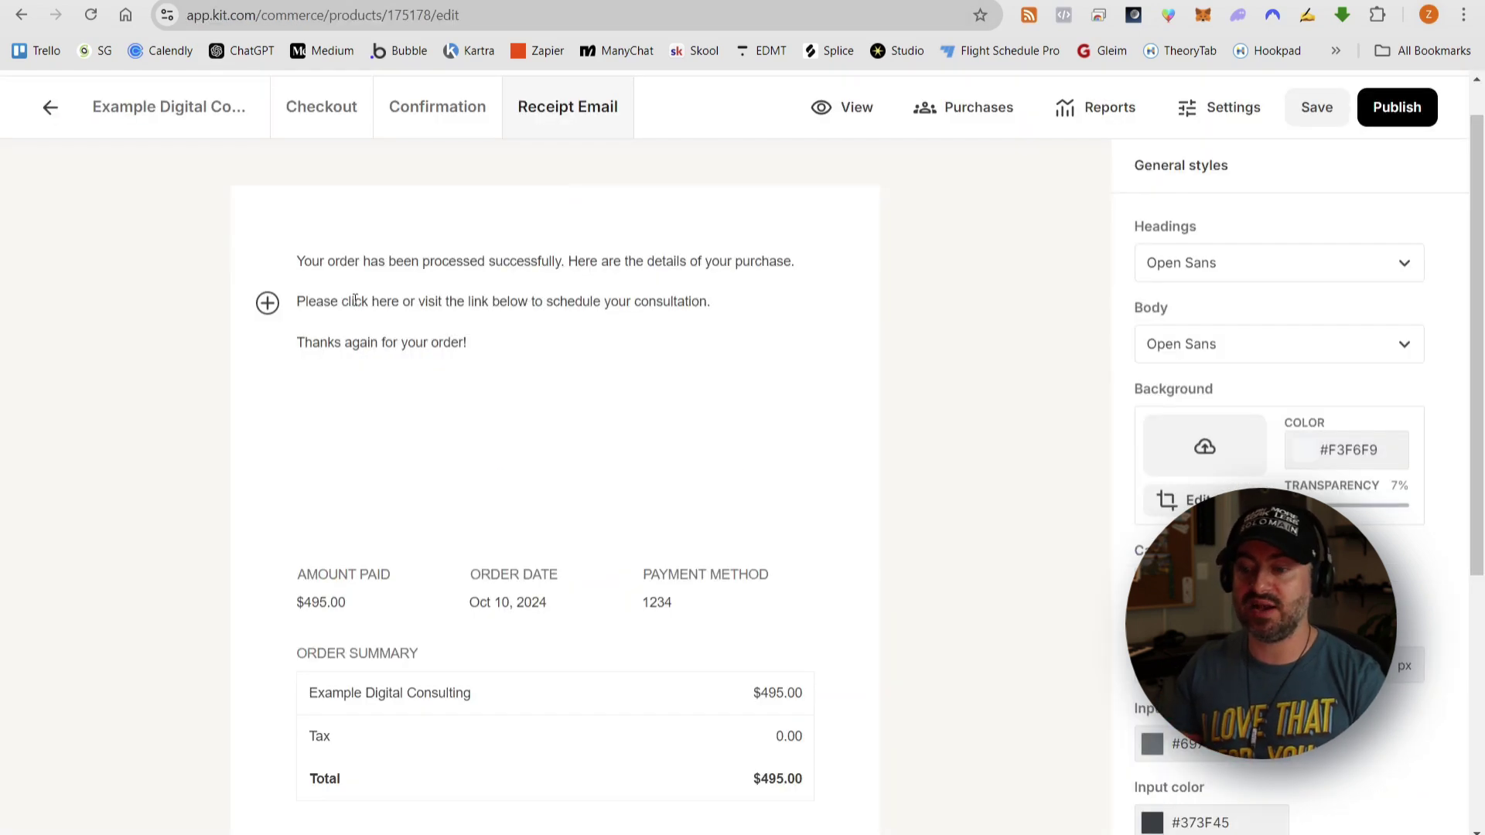
left_click_drag(342, 301, 400, 302)
left_click(504, 276)
key("ctrl+v")
left_click(507, 255)
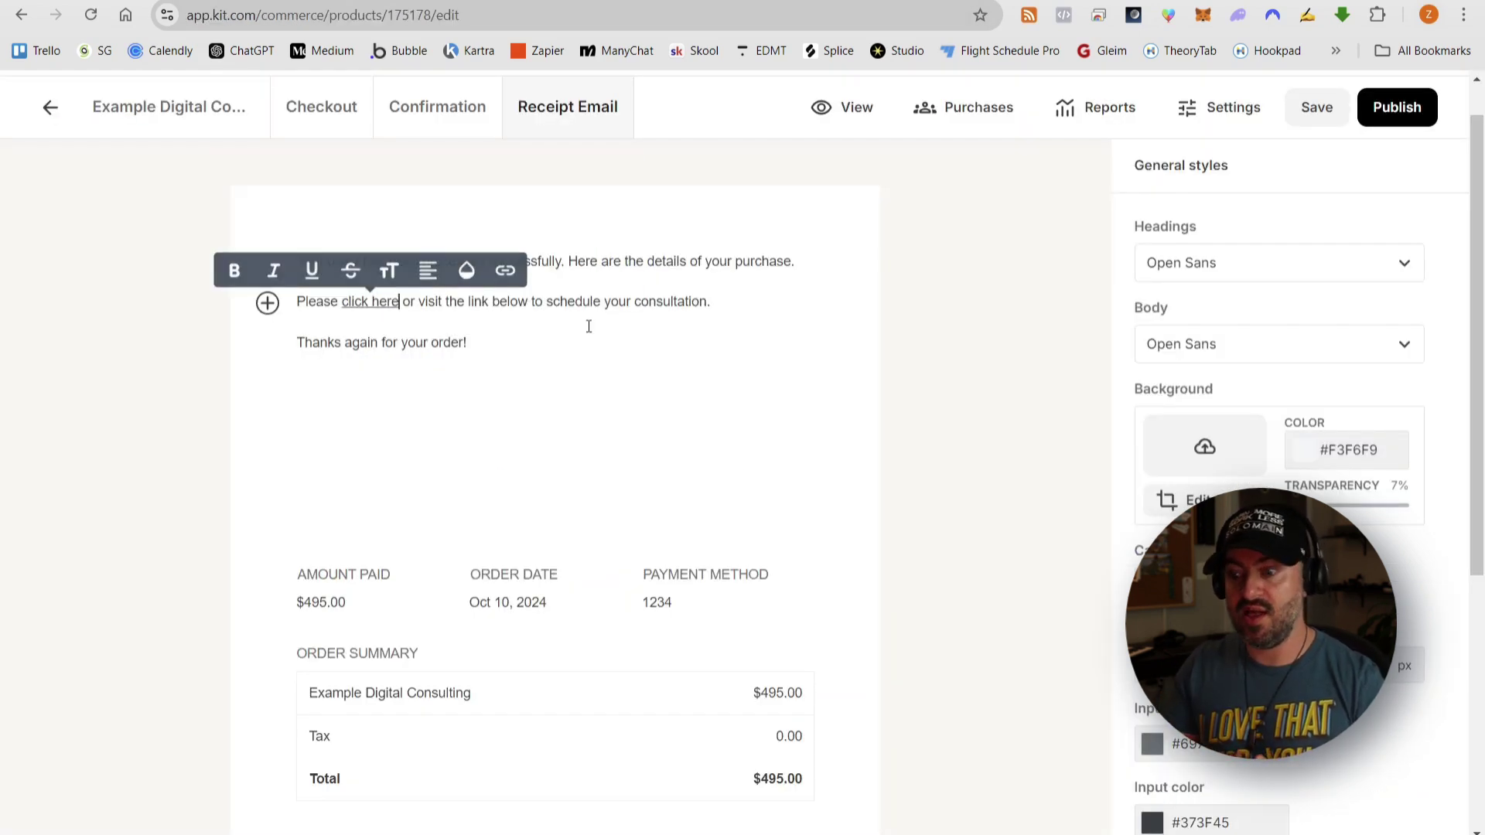
- End the sentence with a colon, paste the Calendly URL on its own line, and save
left_click(725, 302)
key("BackSpace")
type(":")
key("Return")
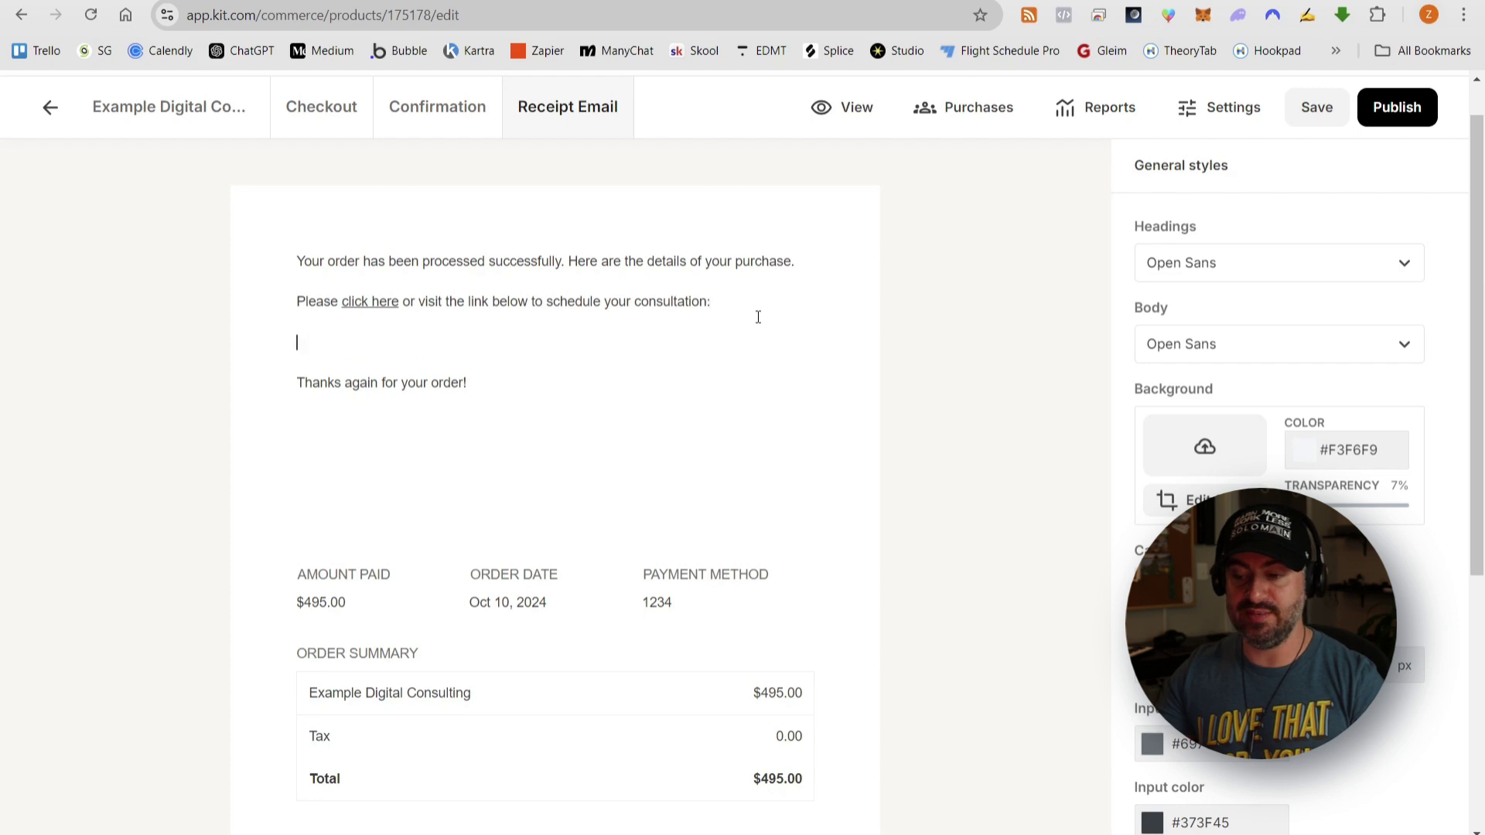
type("https://calendly.com/zyler/example-digital-consult")
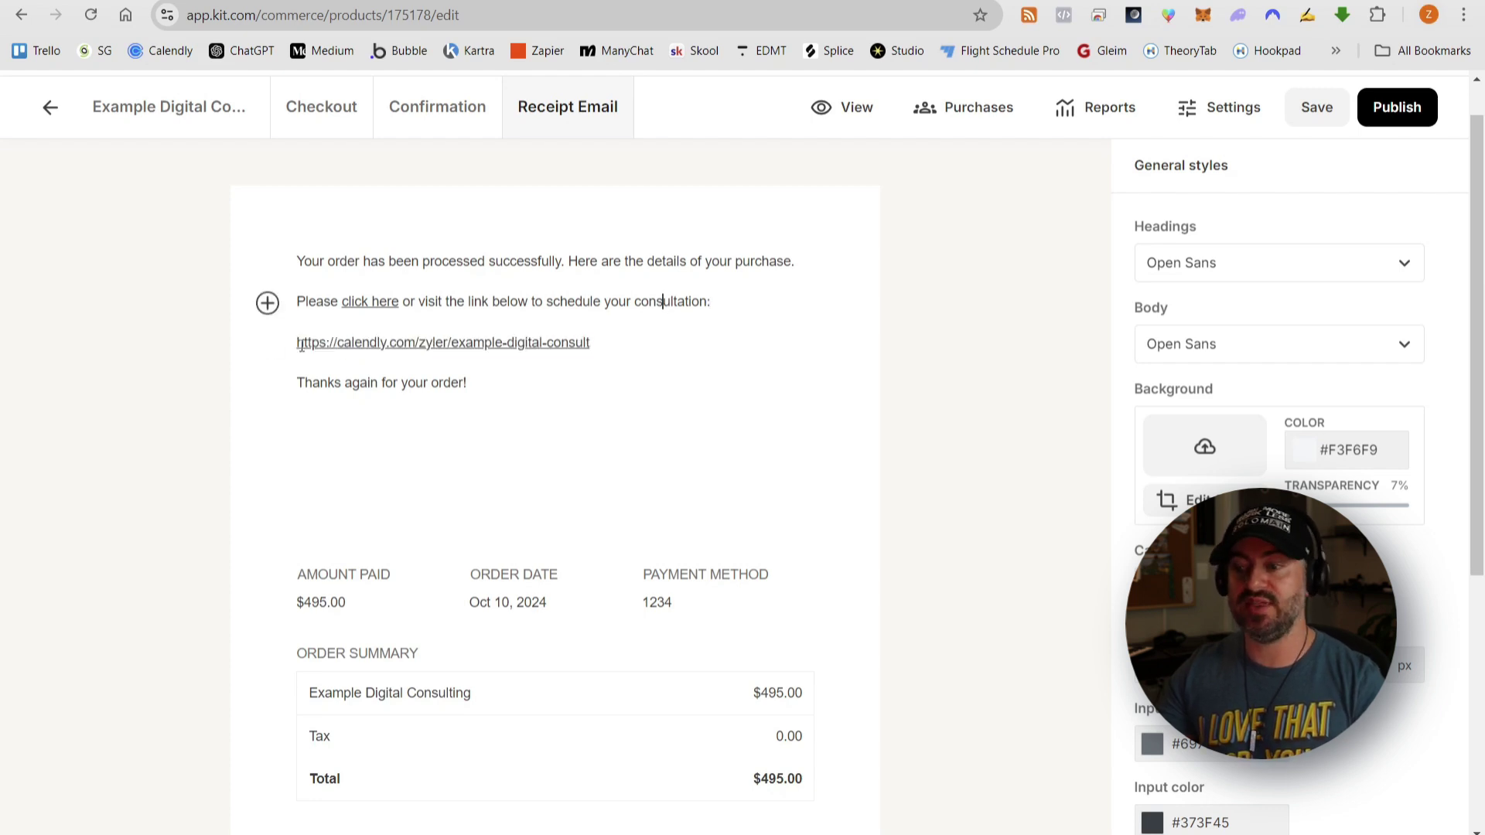
scroll(611, 310, "down", 1)
scroll(624, 387, "up", 2)
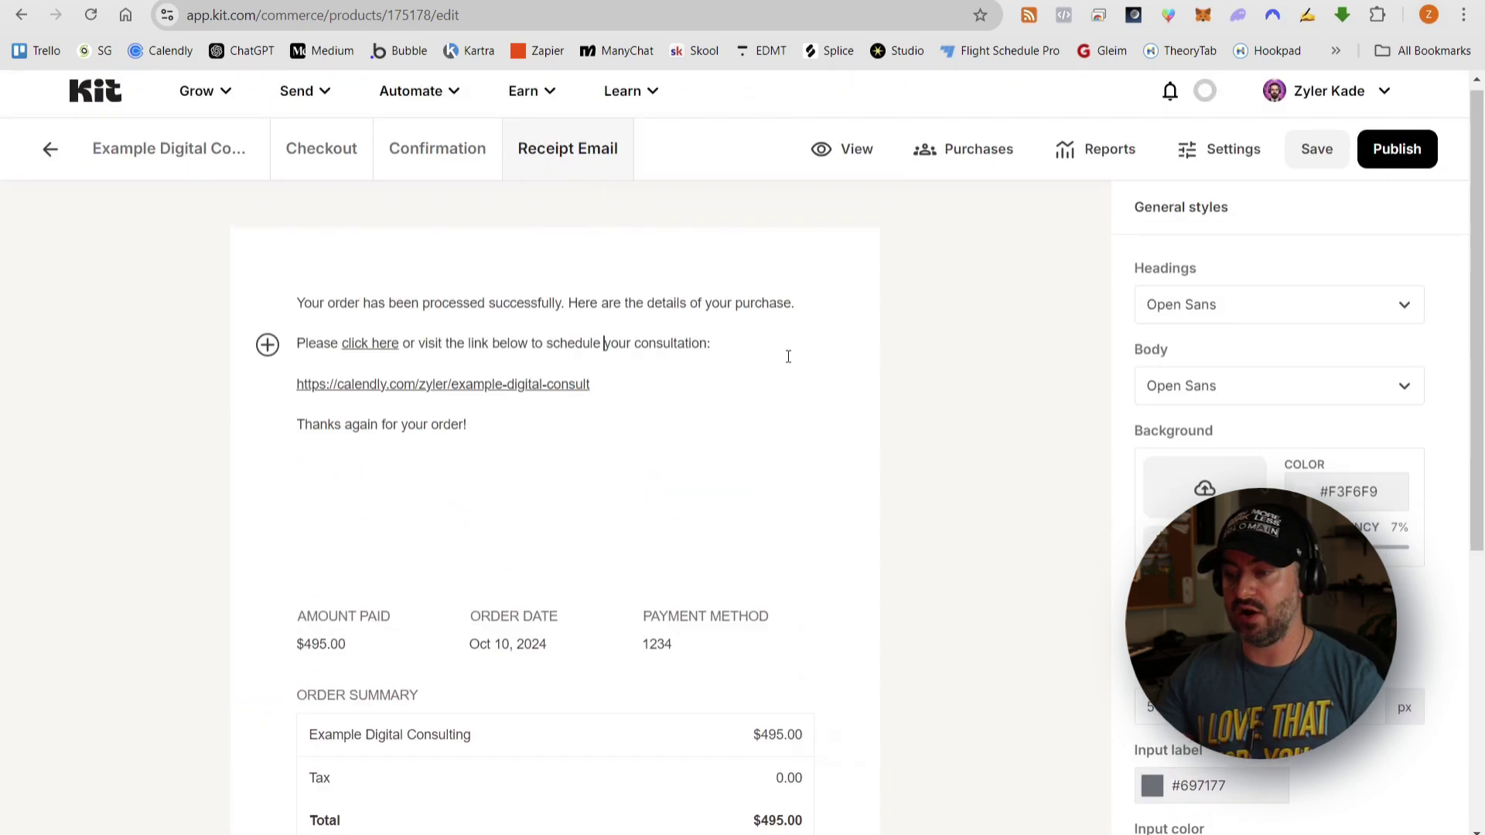
left_click(1314, 157)
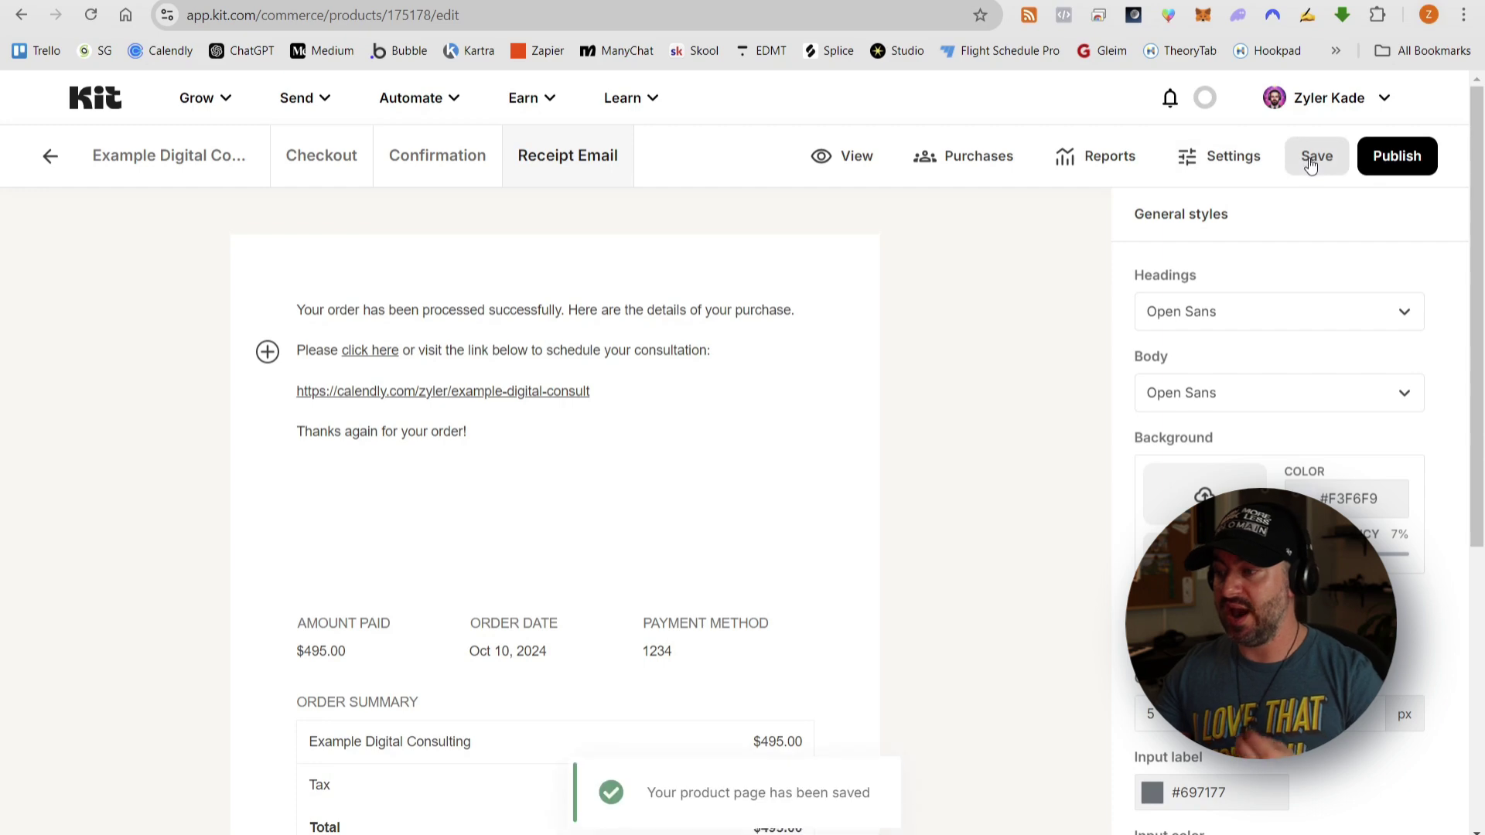
- Change the product price in Settings to 295.00 and save
left_click(1194, 165)
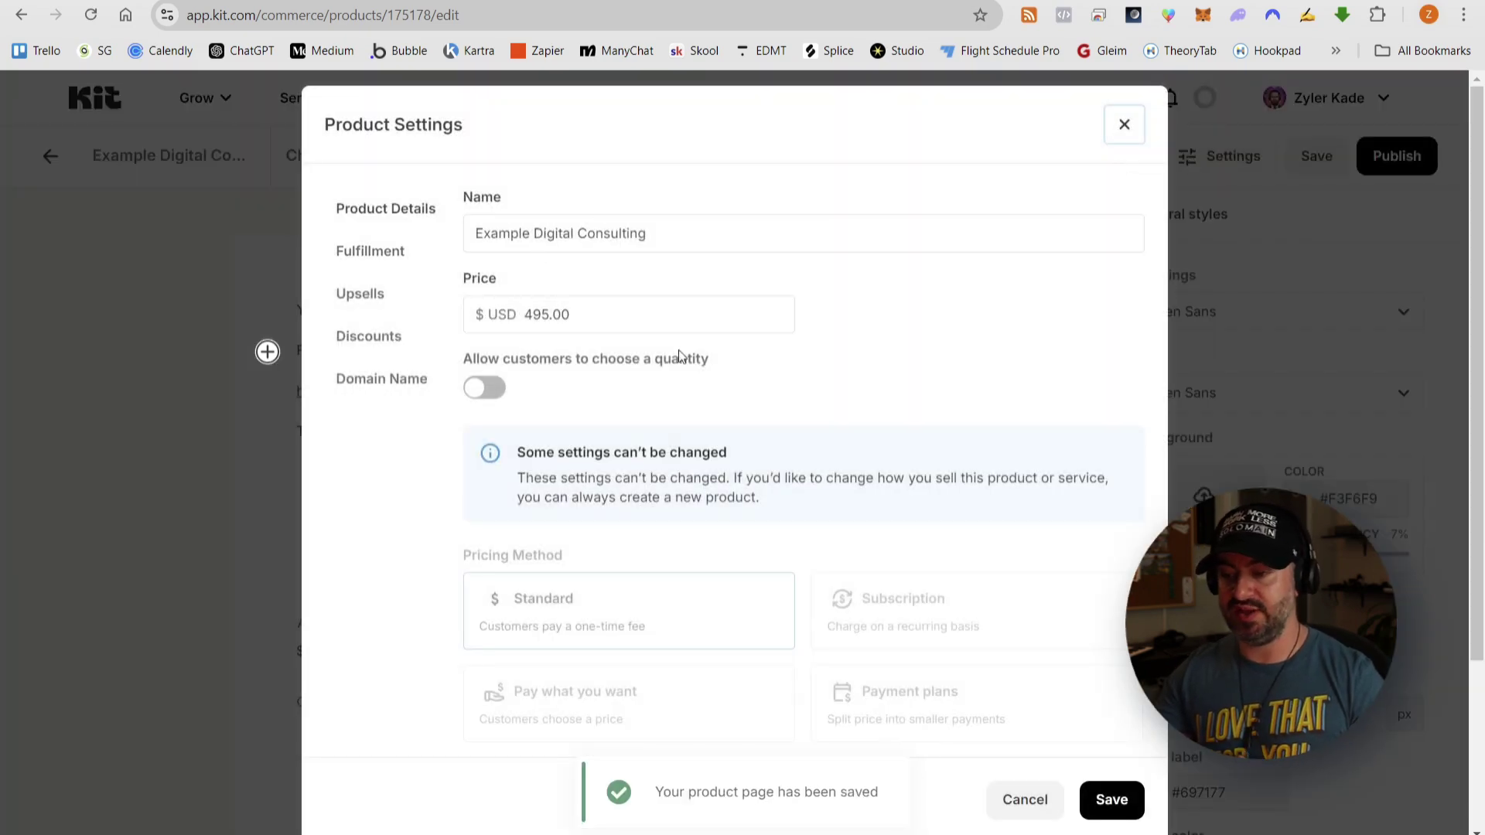
scroll(689, 364, "down", 3)
scroll(694, 367, "up", 3)
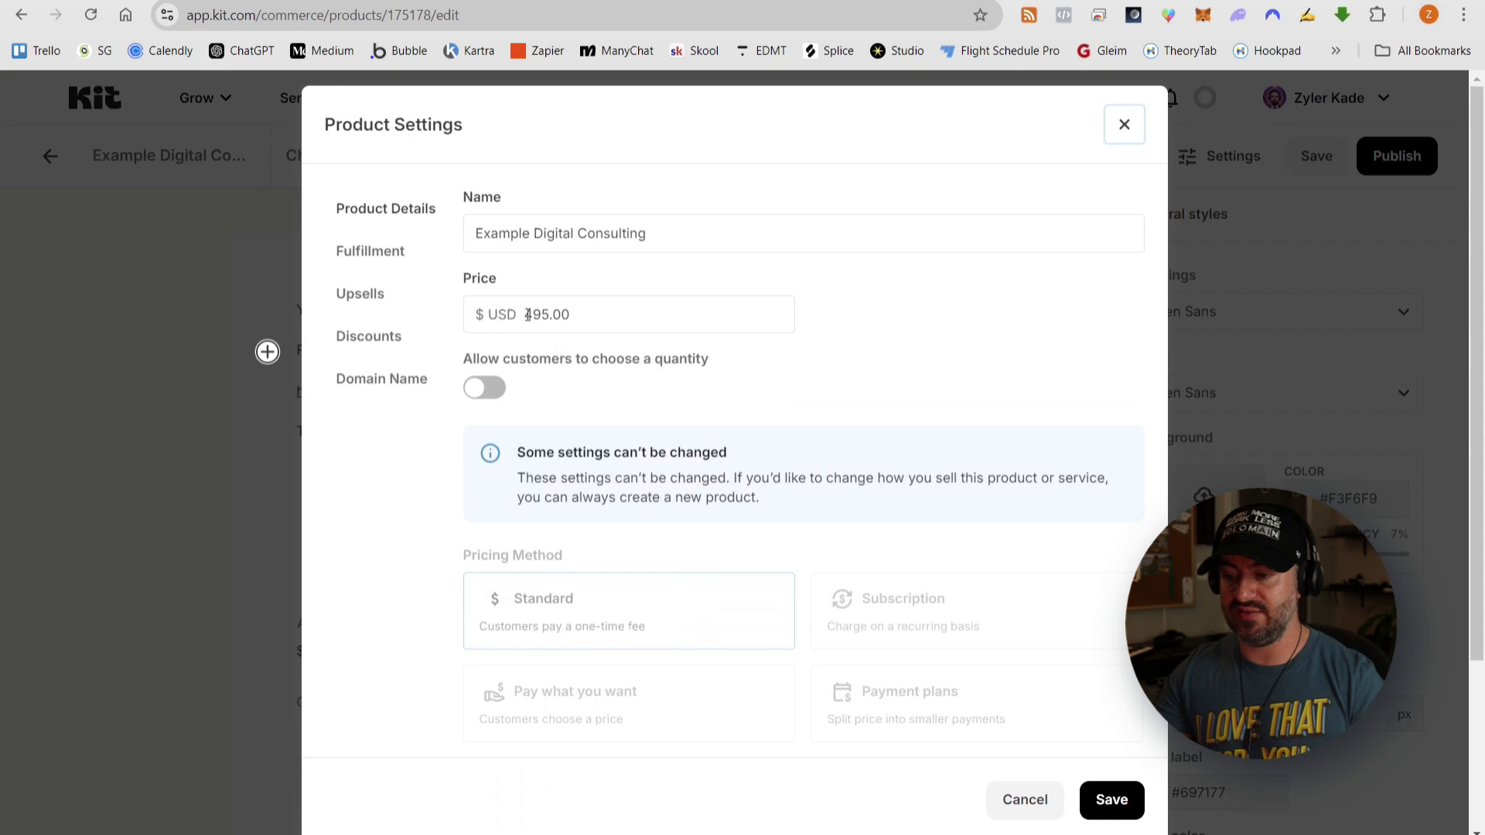
left_click(534, 313)
key("BackSpace")
type("2")
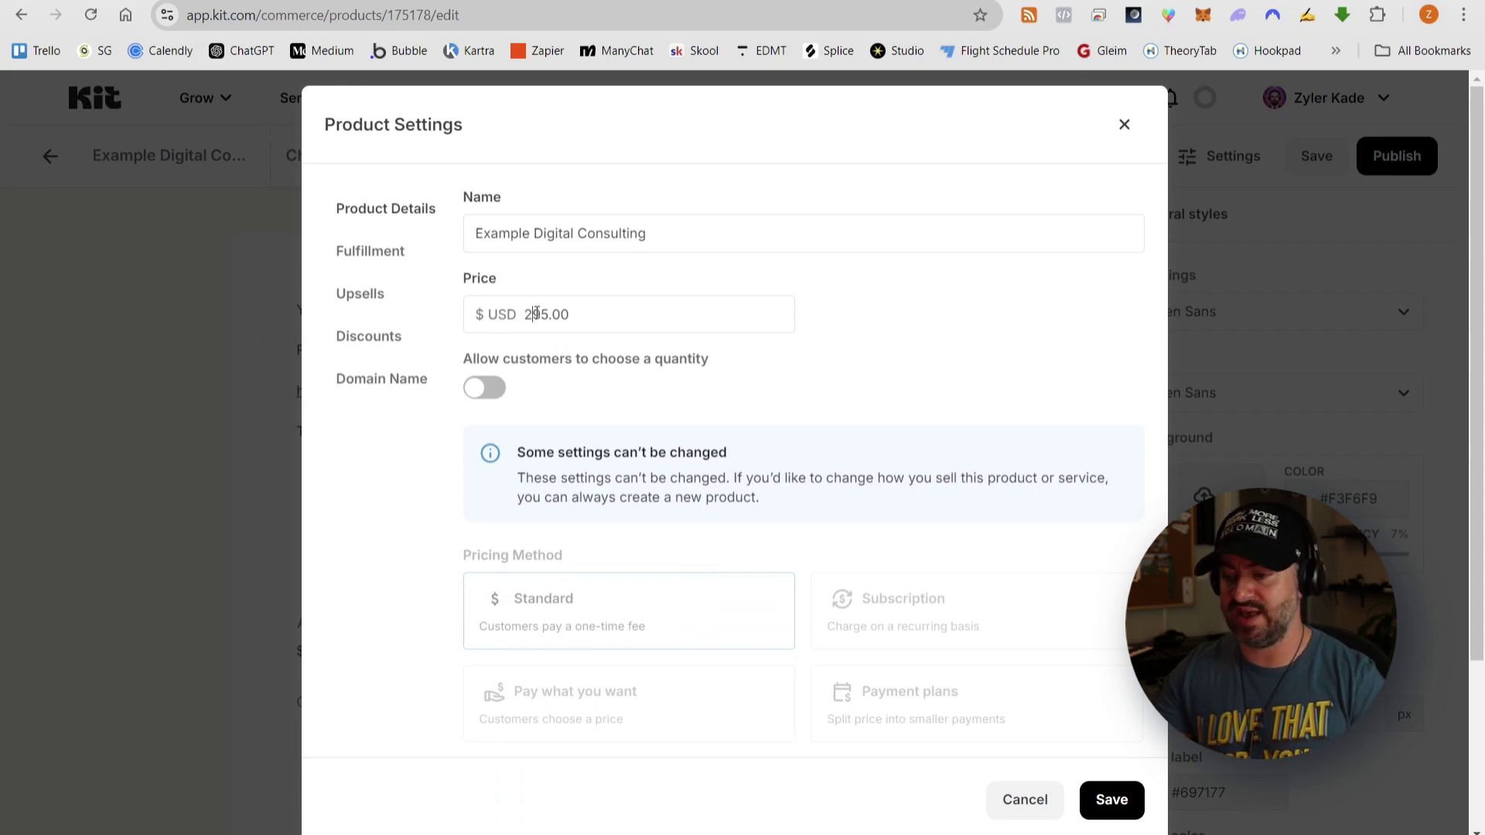
left_click(1110, 797)
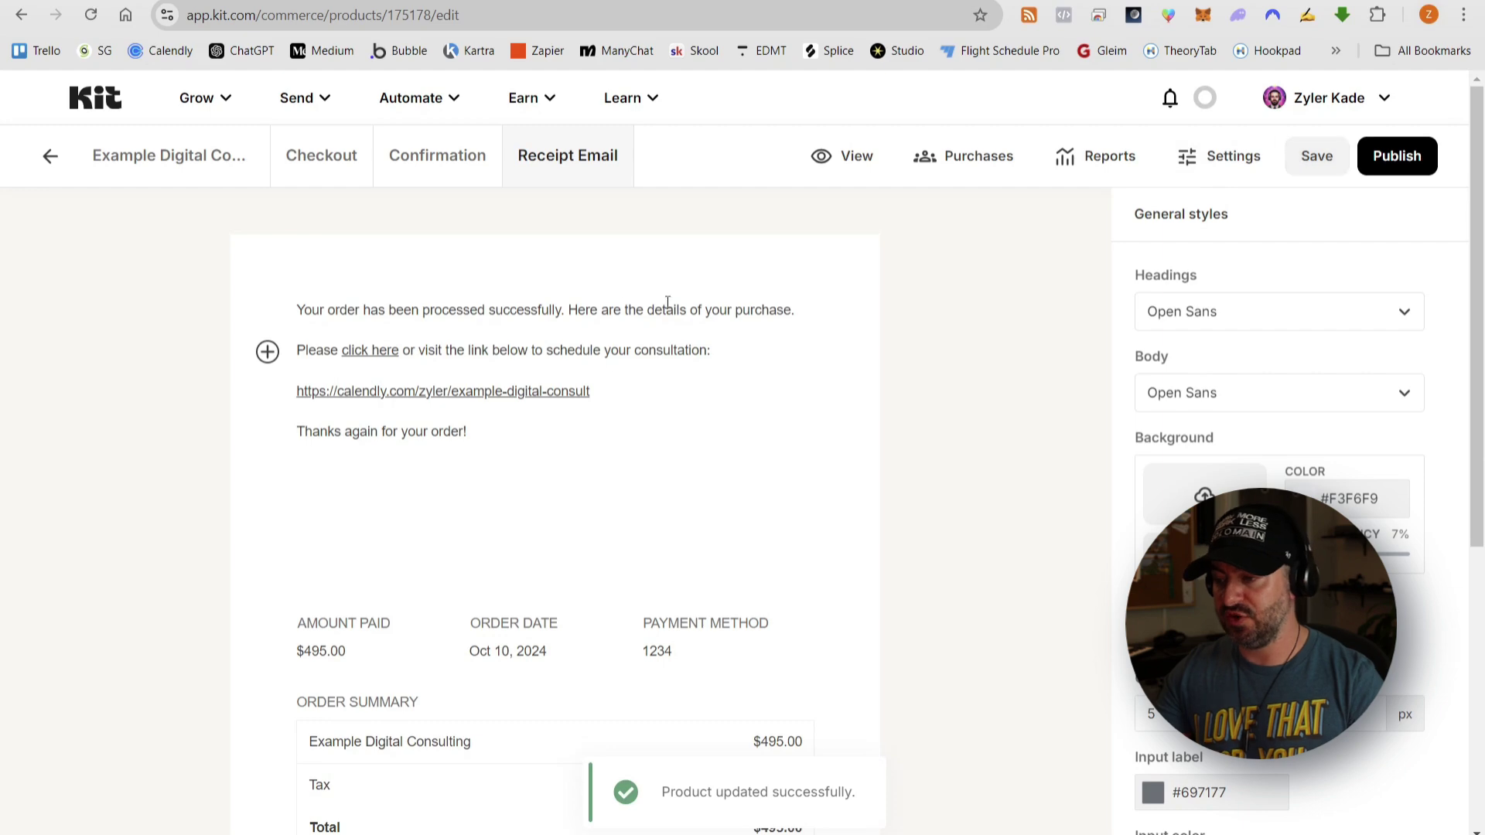
- Review the checkout and sales pages, then check fulfillment, upsell and discount settings and save
left_click(348, 166)
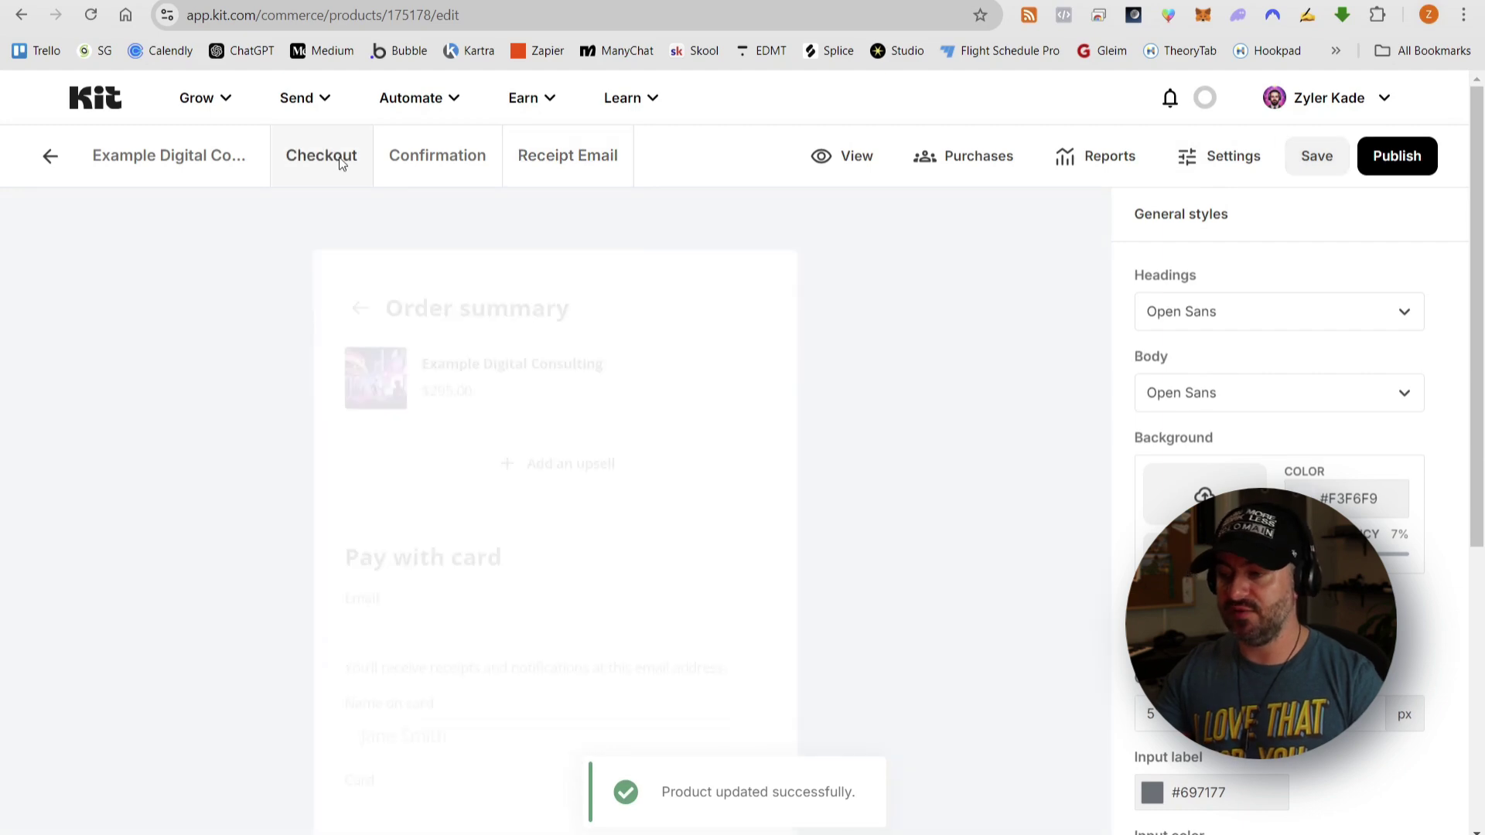
left_click(199, 158)
scroll(715, 328, "down", 2)
scroll(716, 329, "up", 3)
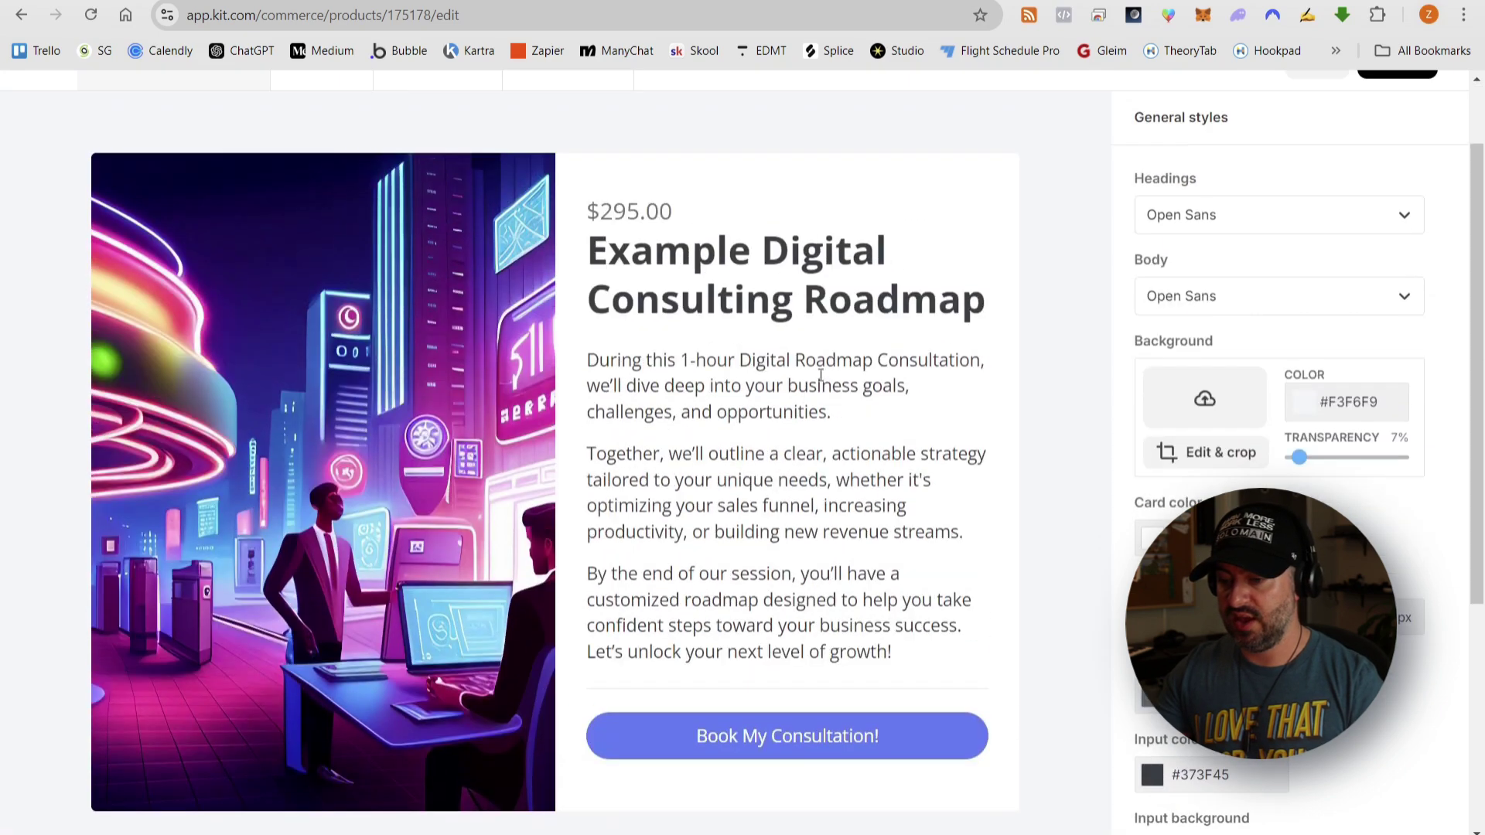
left_click(1230, 156)
left_click(402, 246)
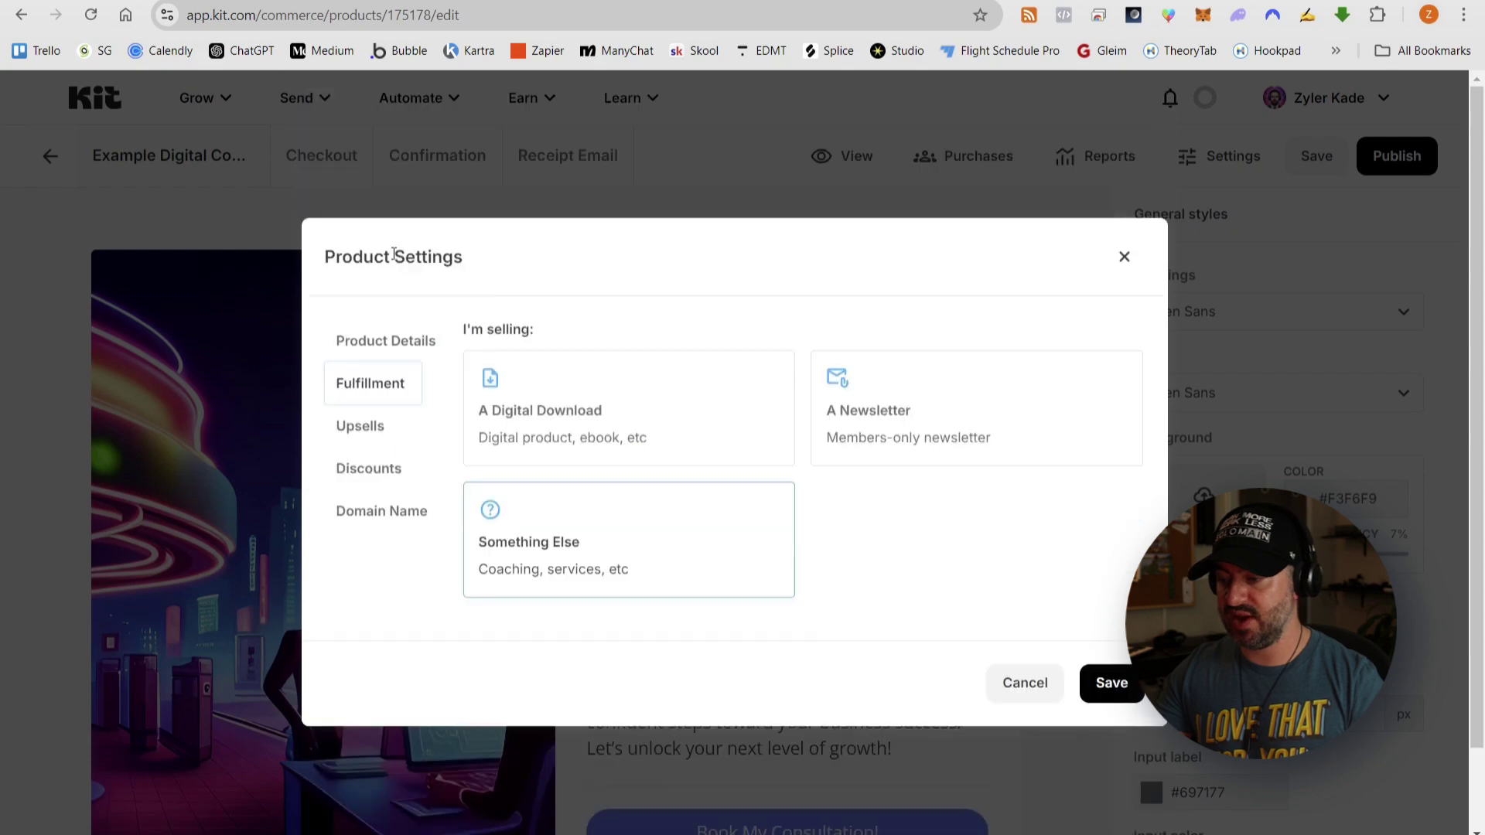
left_click(362, 431)
left_click(368, 512)
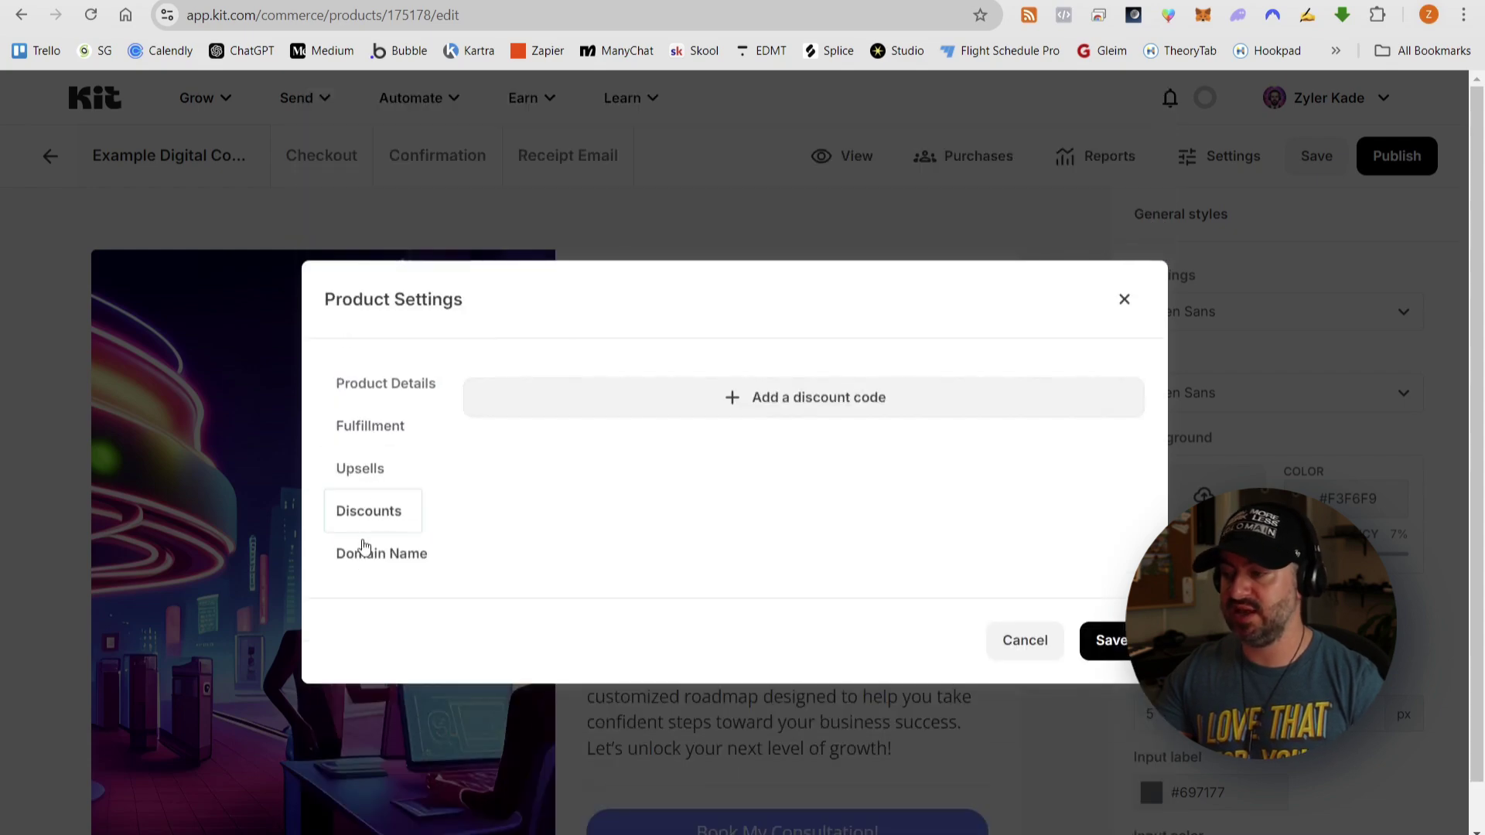
left_click(1107, 640)
- Publish the product, copy its share link, and return to the Detailed Action Plan document
left_click(1392, 156)
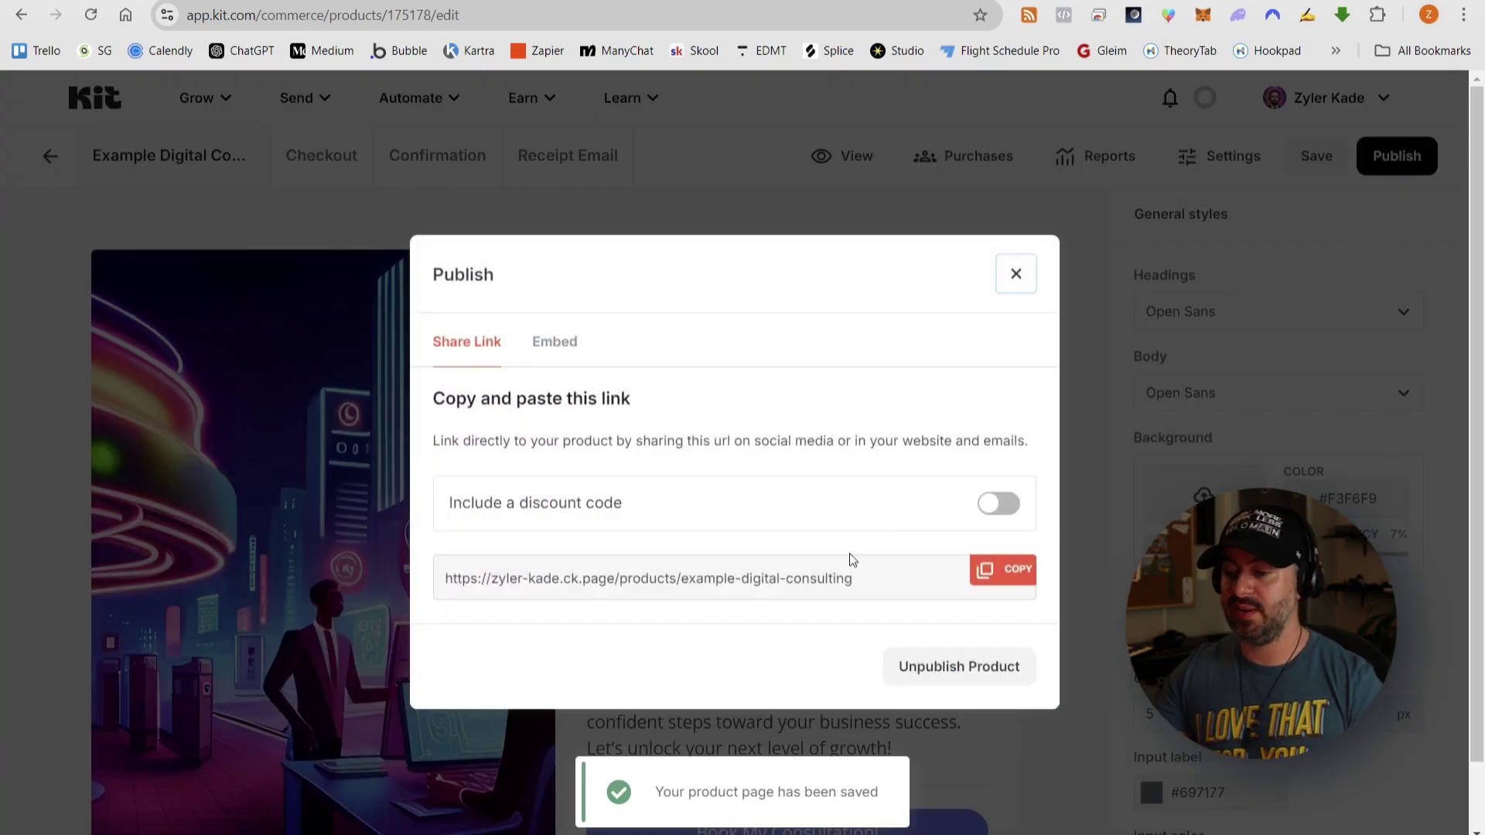
left_click(1009, 584)
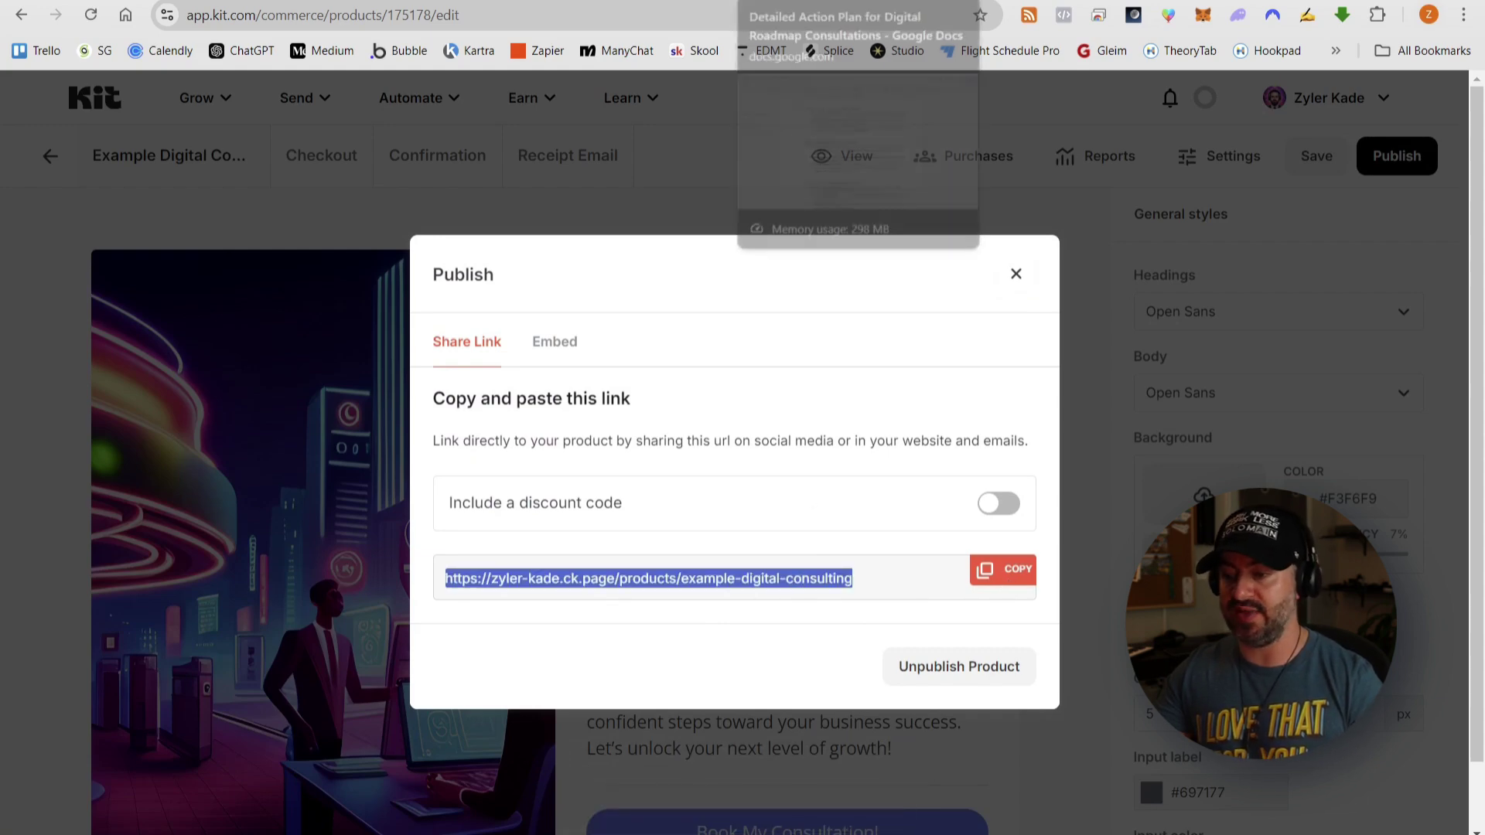
left_click(239, 0)
left_click(782, 0)
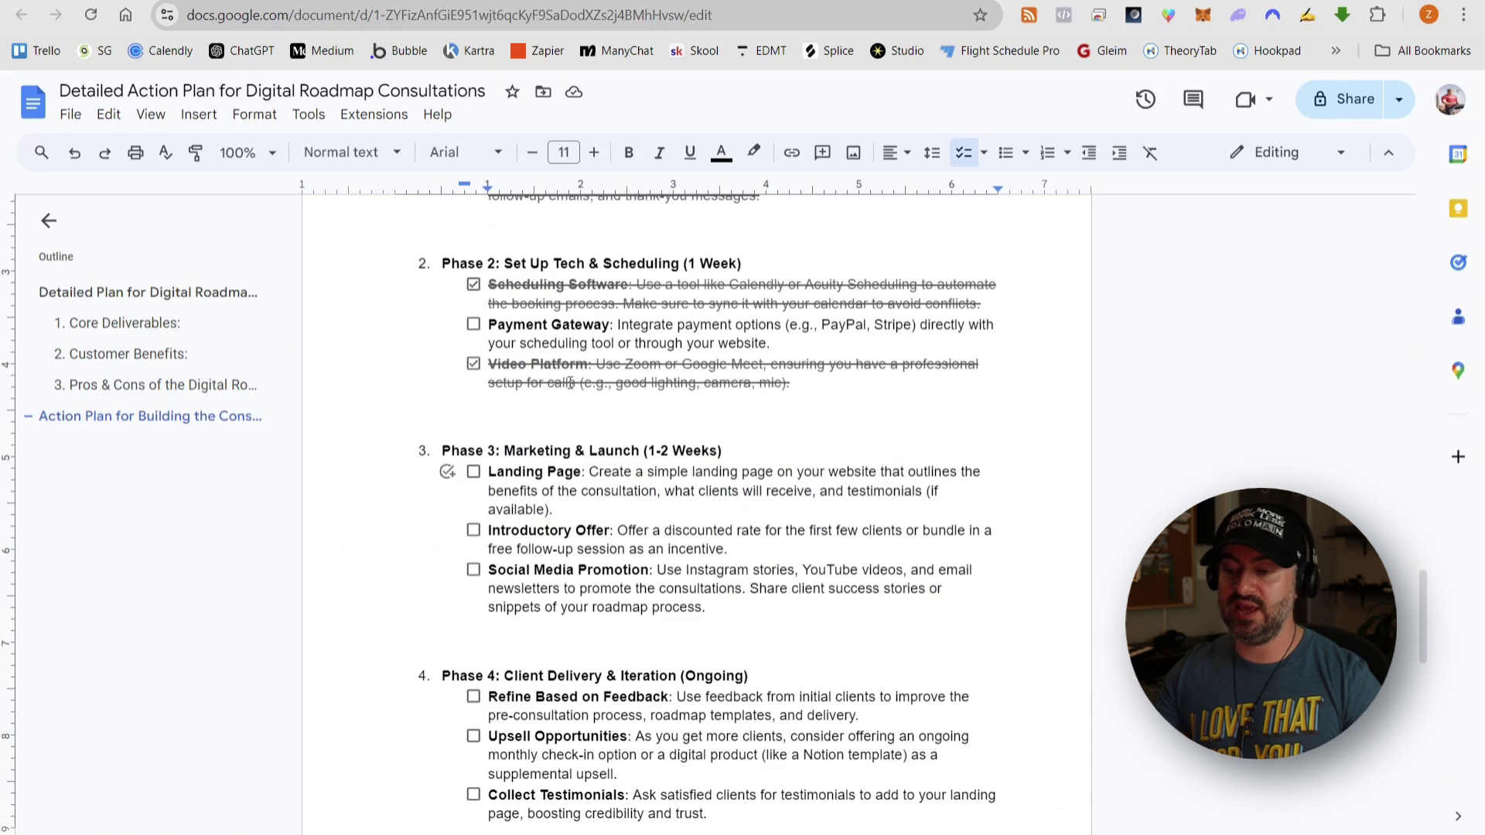
- Tick off Payment Gateway in Phase 2 and review the Phase 3 Landing Page task
left_click_drag(490, 325, 777, 342)
left_click(778, 343)
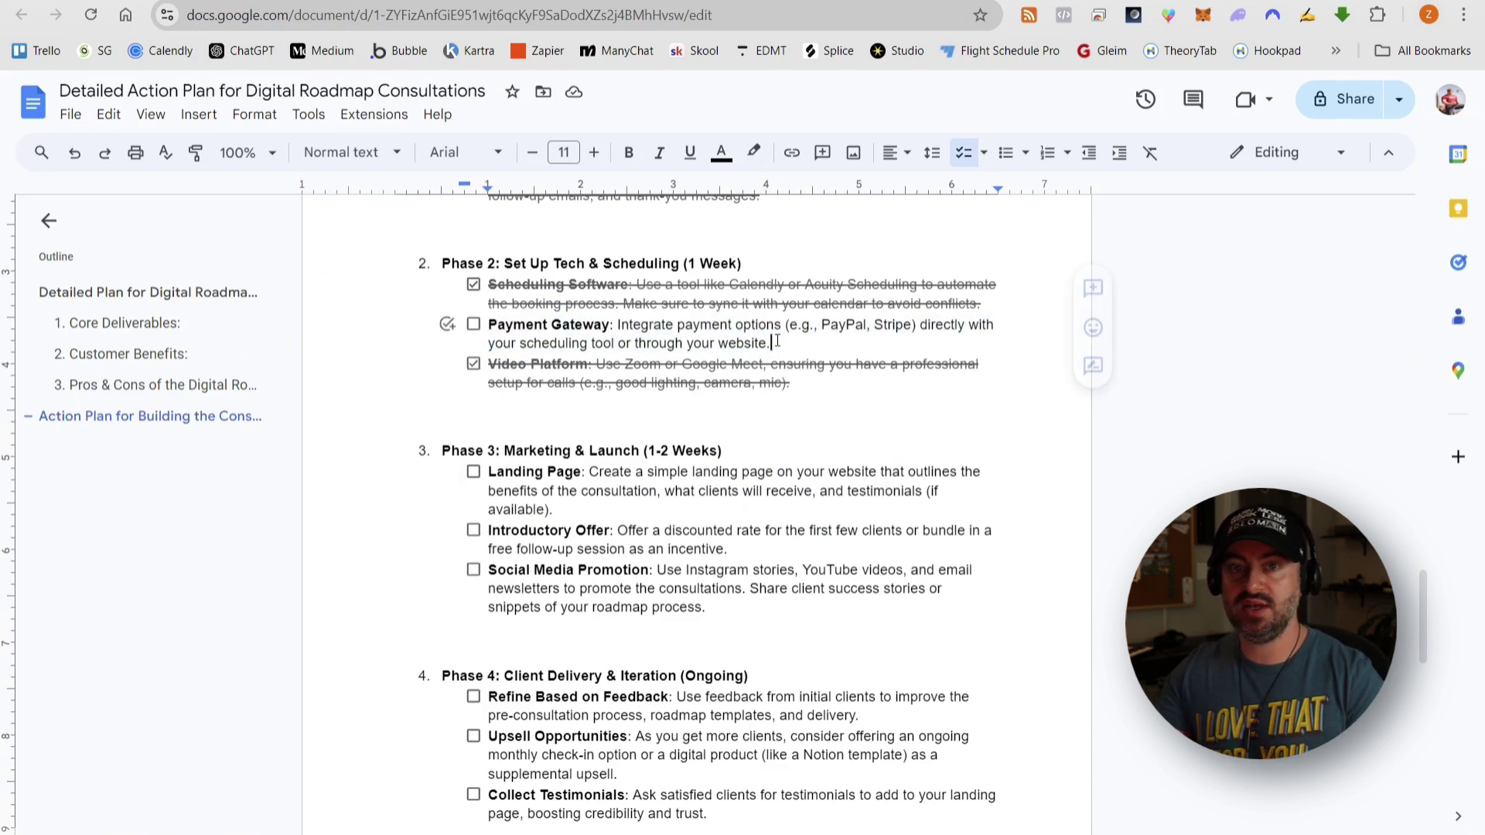
left_click(473, 324)
scroll(880, 325, "down", 3)
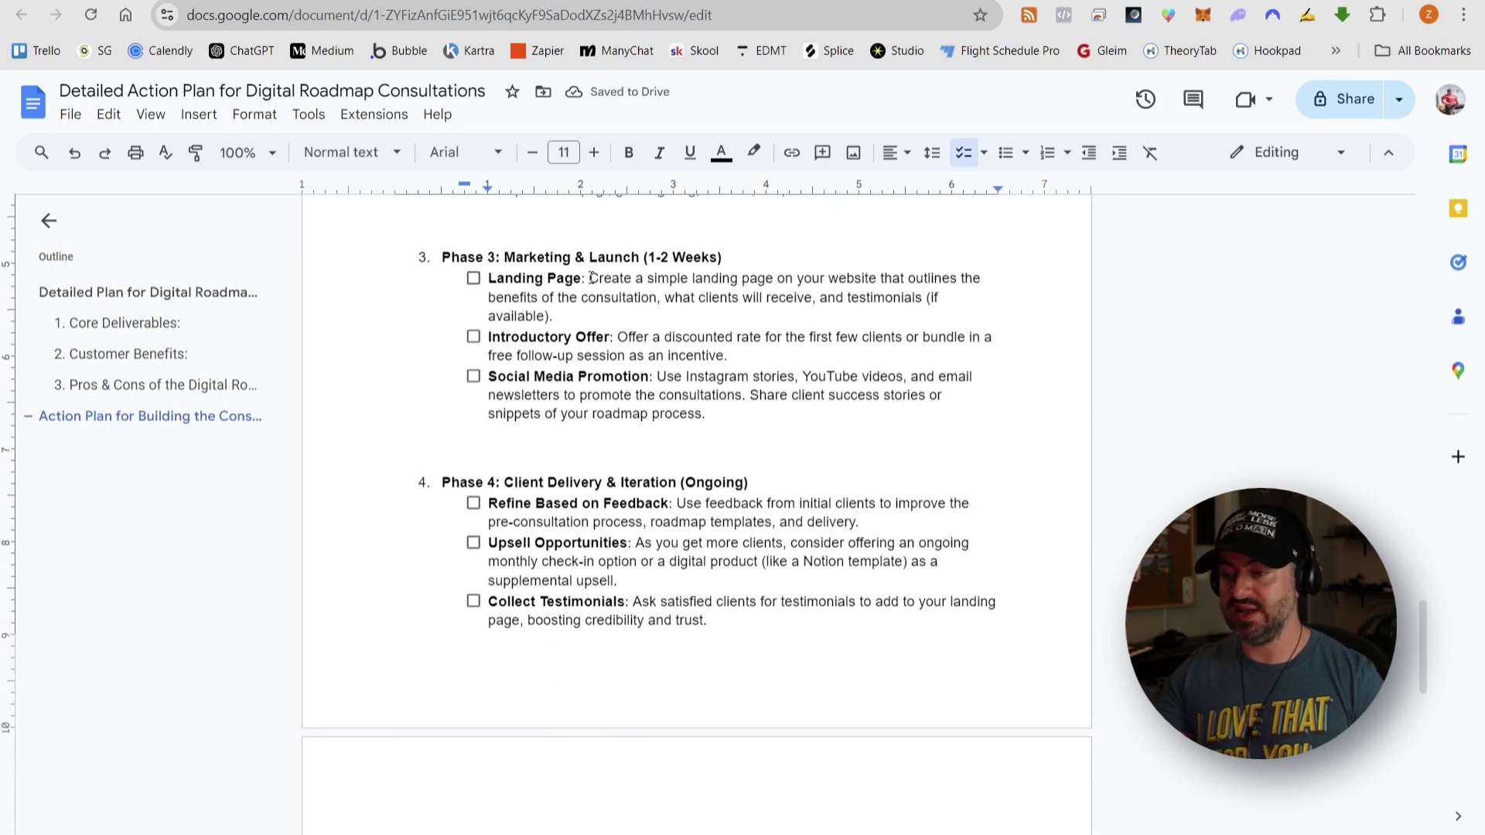
left_click_drag(592, 278, 918, 297)
left_click(878, 297)
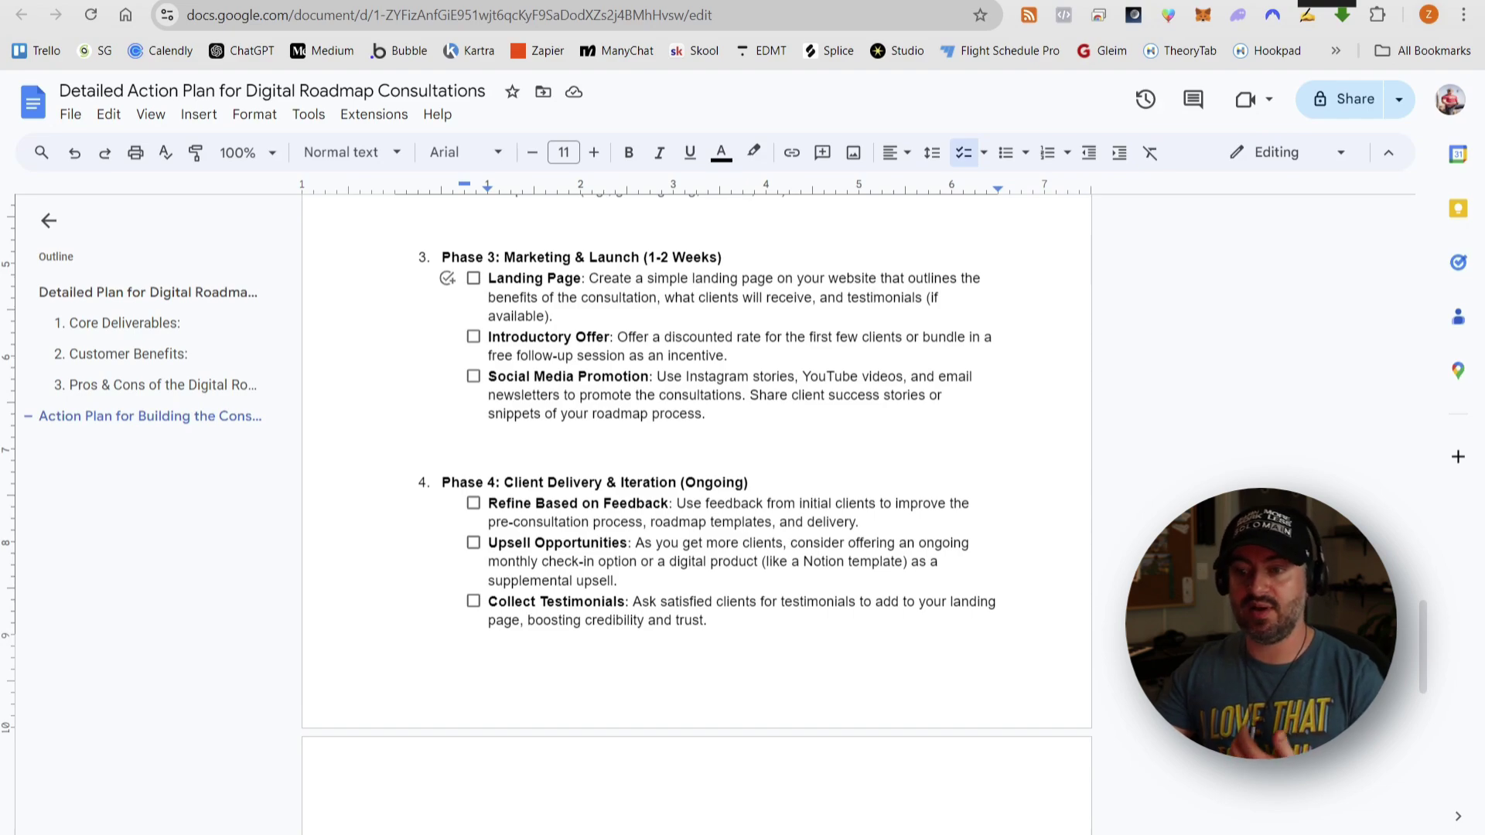
- Open the WordPress site dashboard in a new tab
key("ctrl+t")
type("solo")
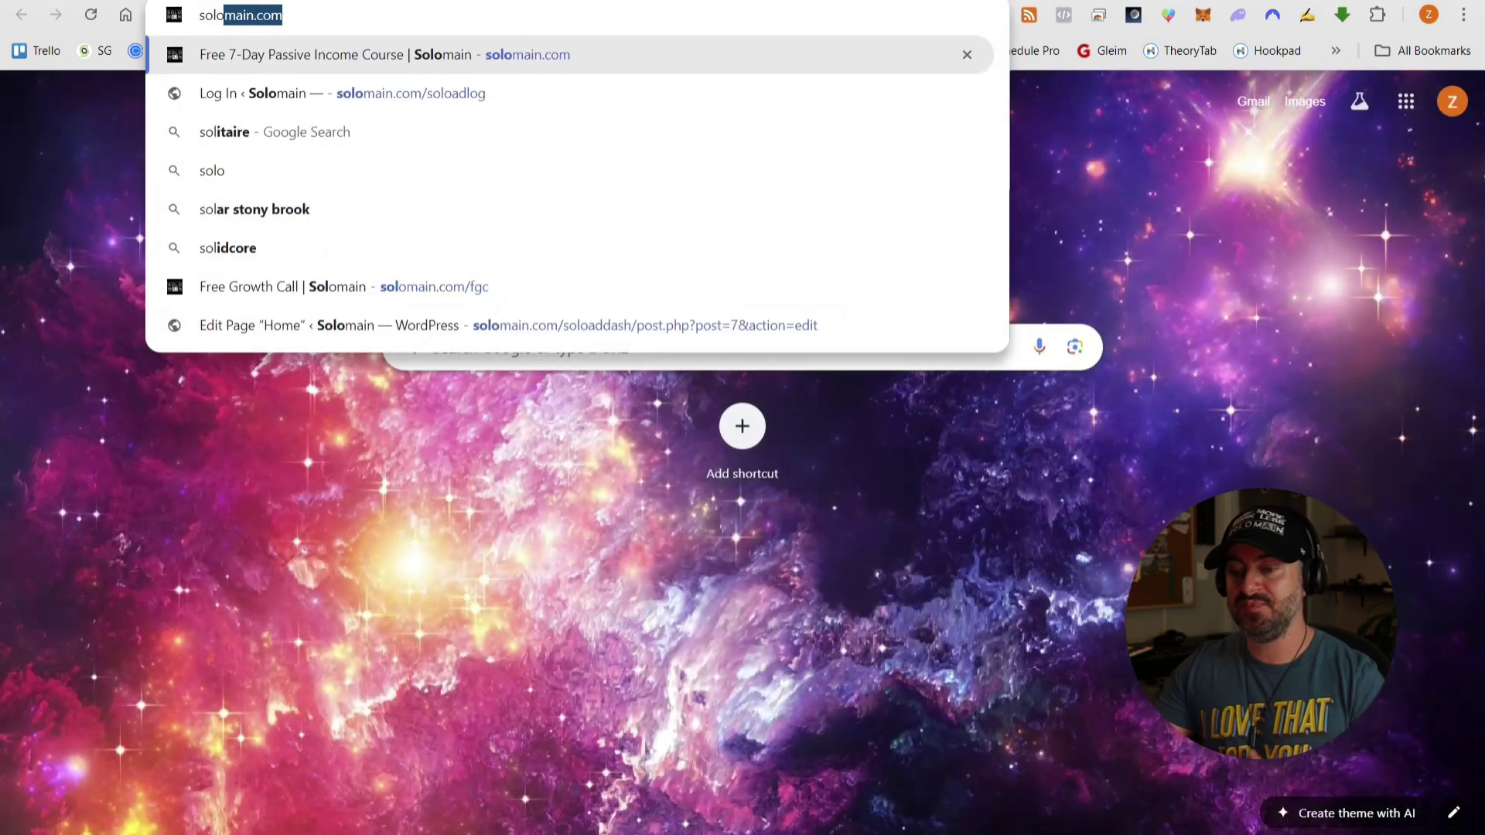
key("Return")
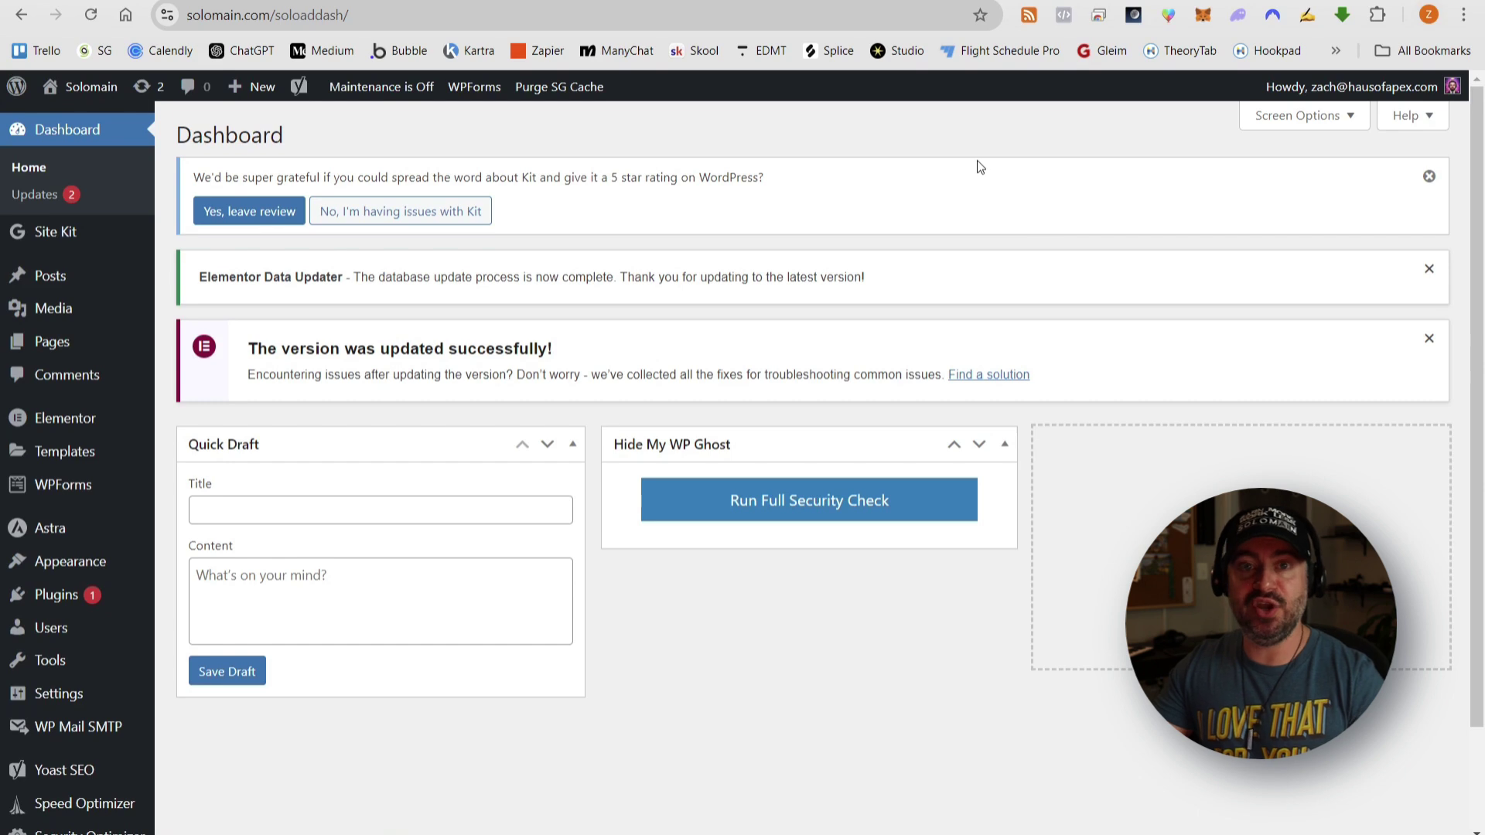
- Add a new page titled 'Example Digital Roadmap Consult Landing Page' and publish it
mouse_move(59, 349)
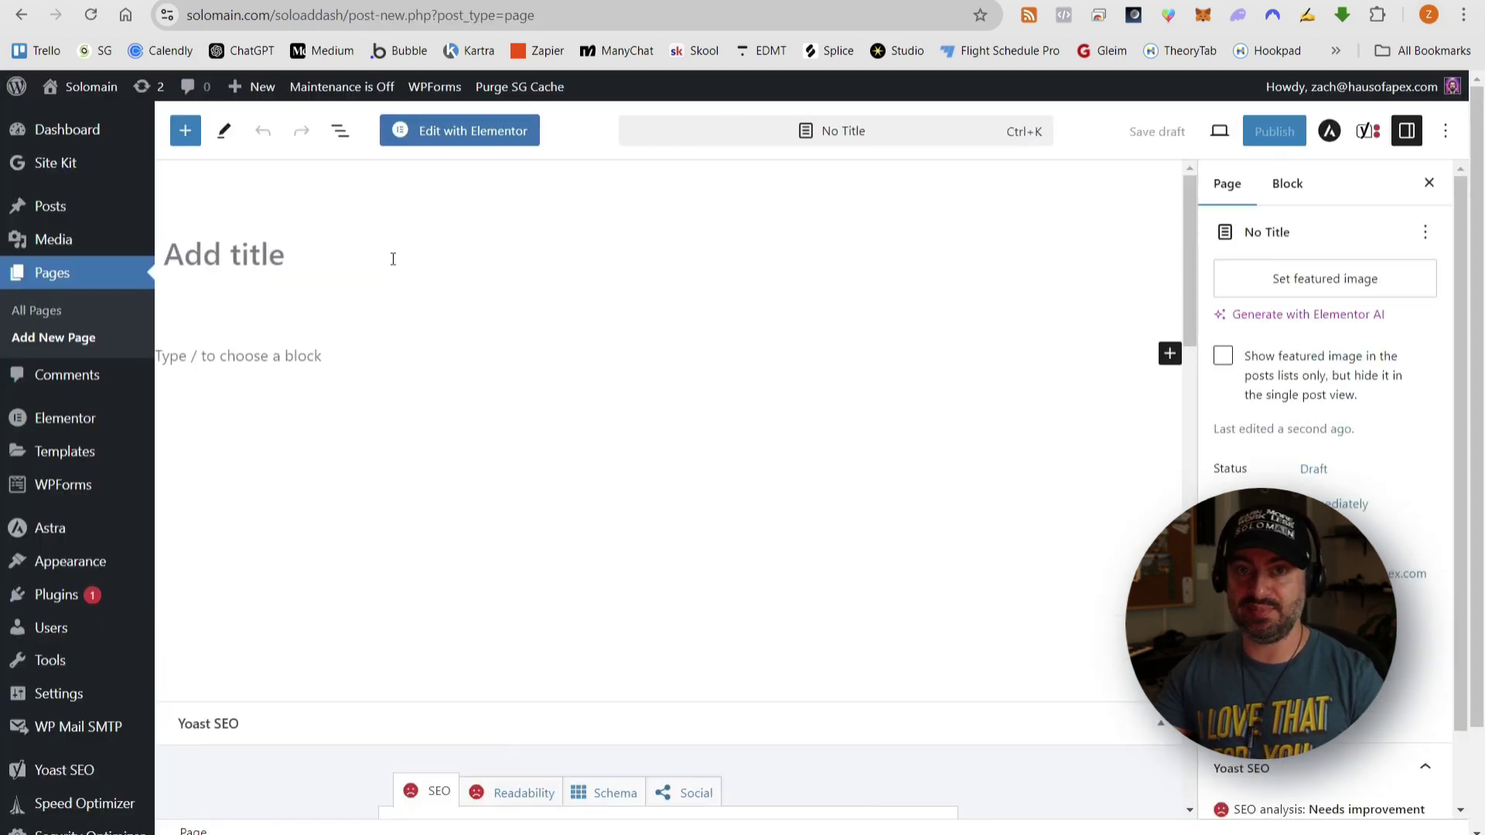
left_click(386, 261)
type("Examp")
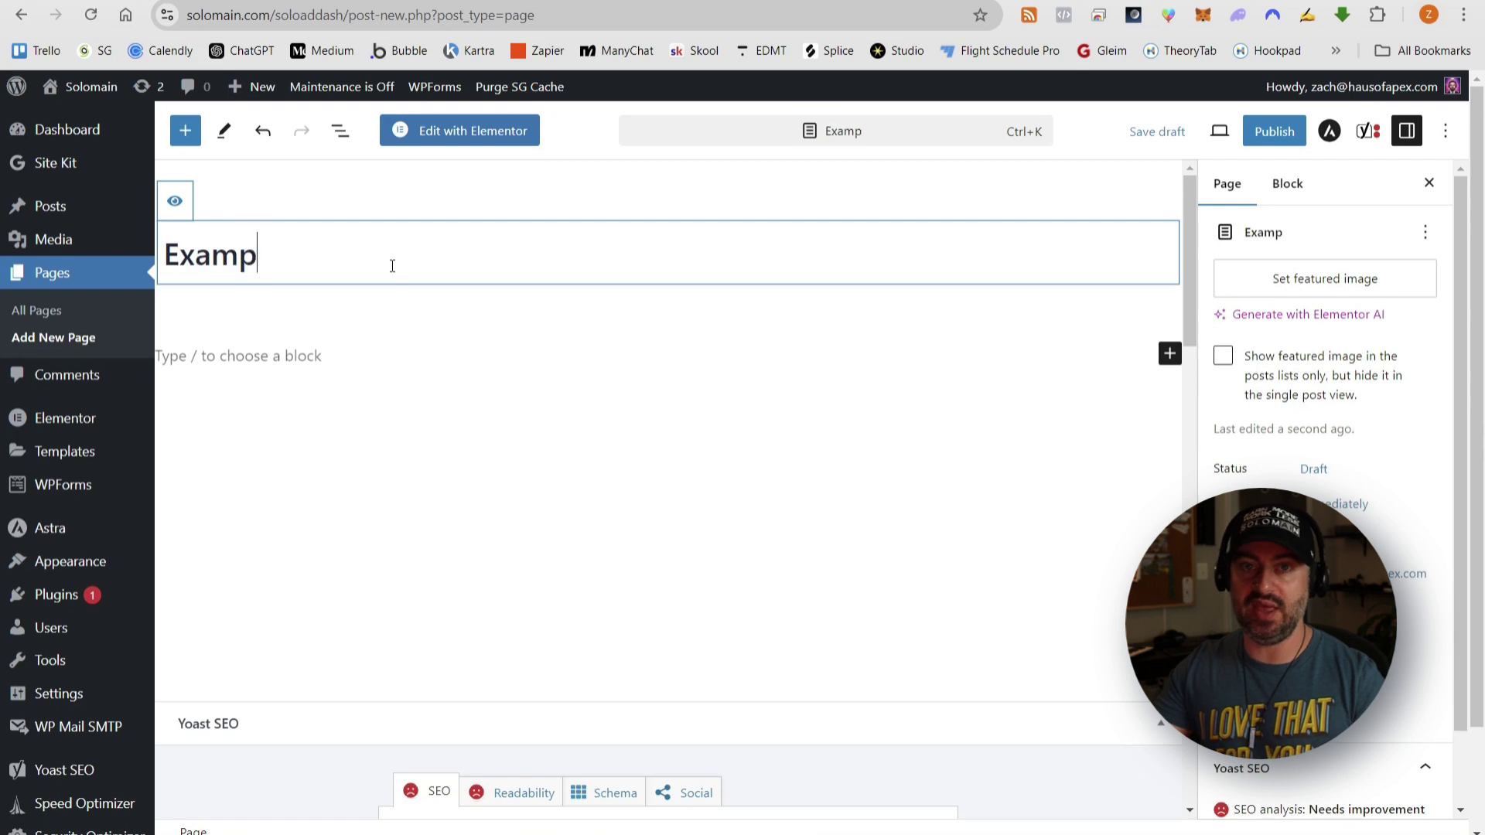
type("le Digital Roa")
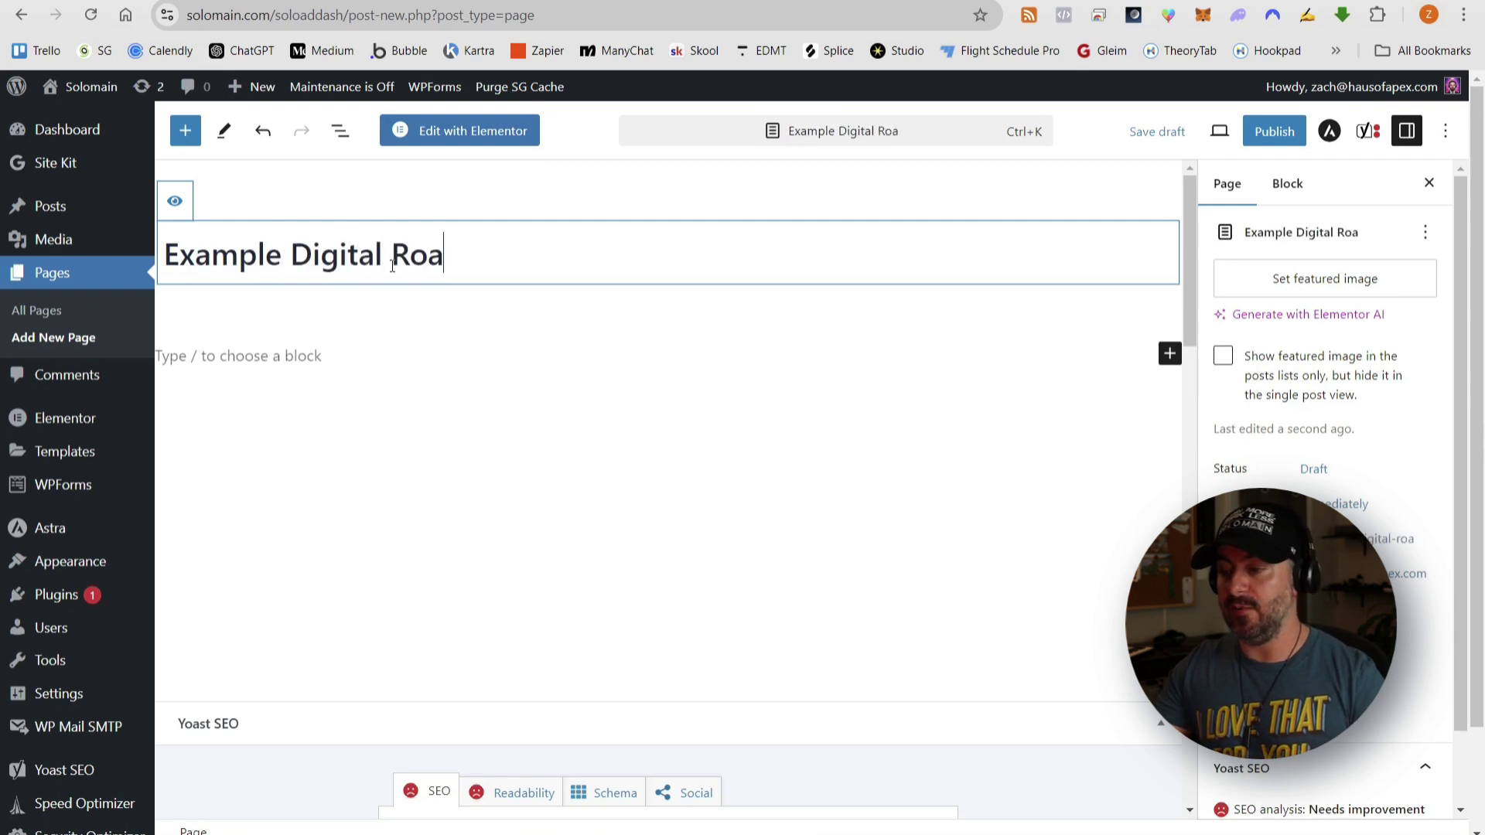
type("dmap Consult")
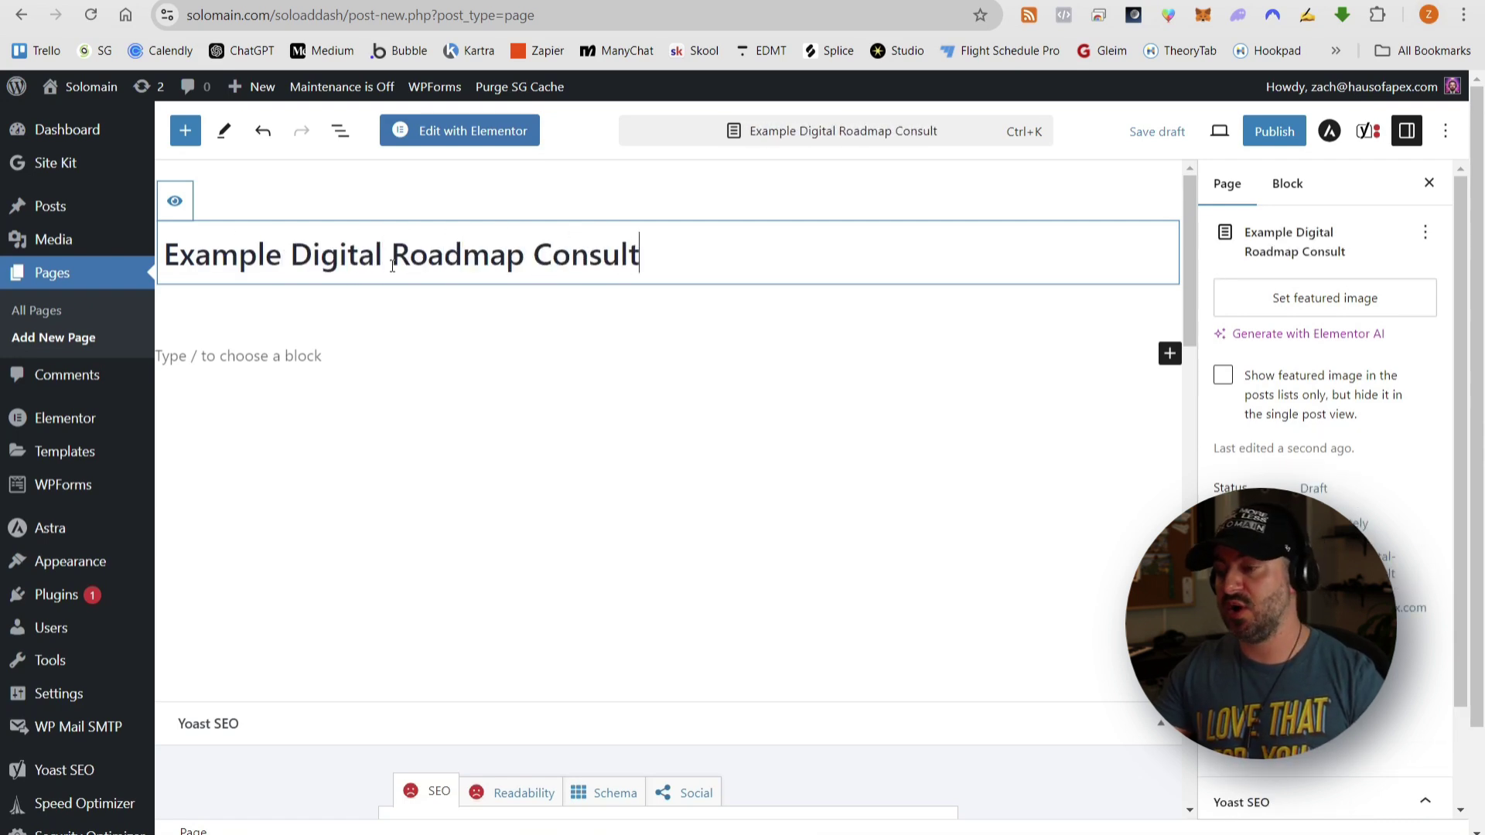
type(" Landing Page")
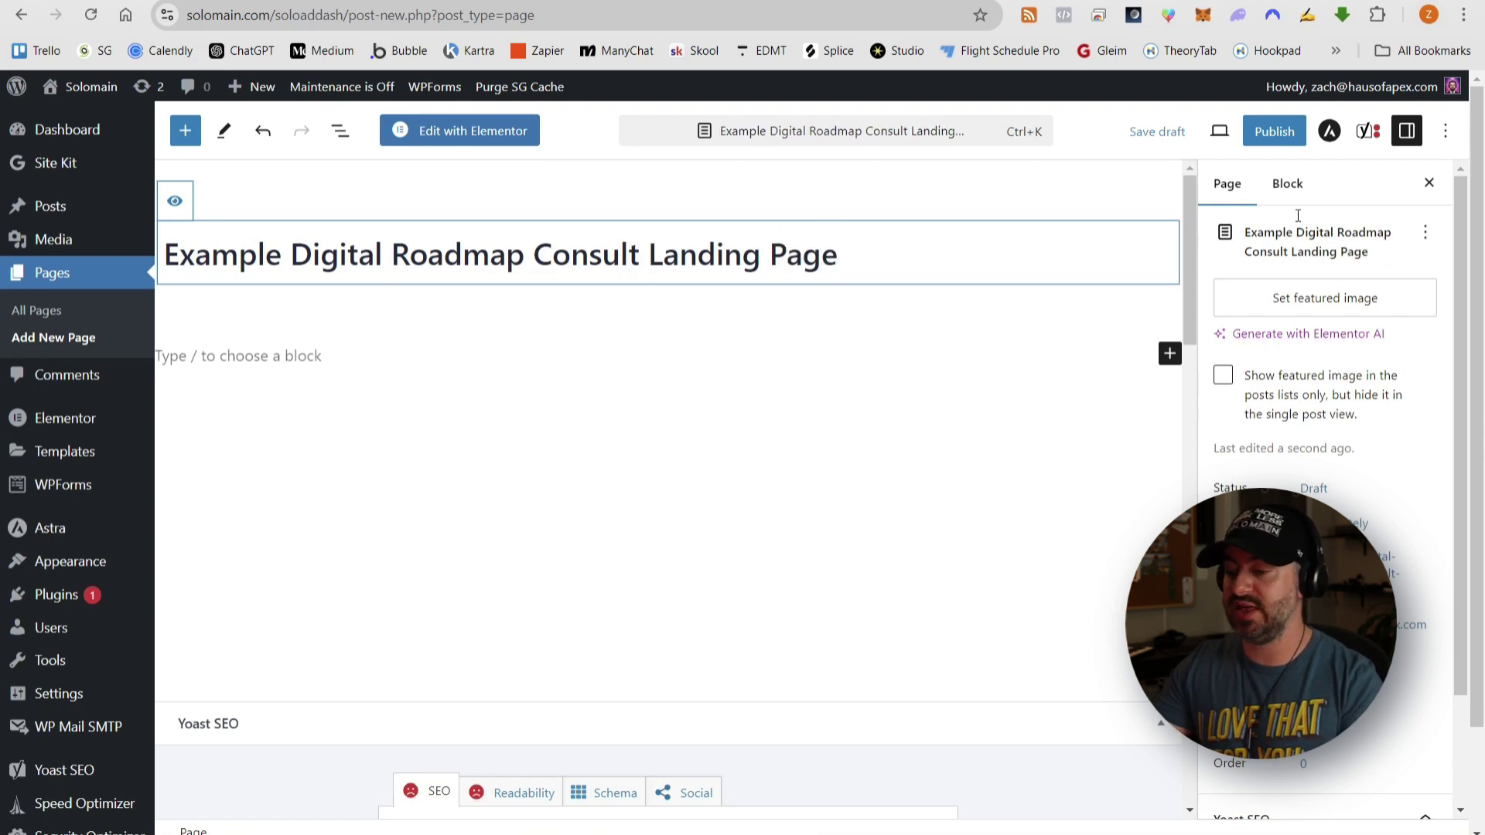
left_click(1274, 131)
left_click(1267, 131)
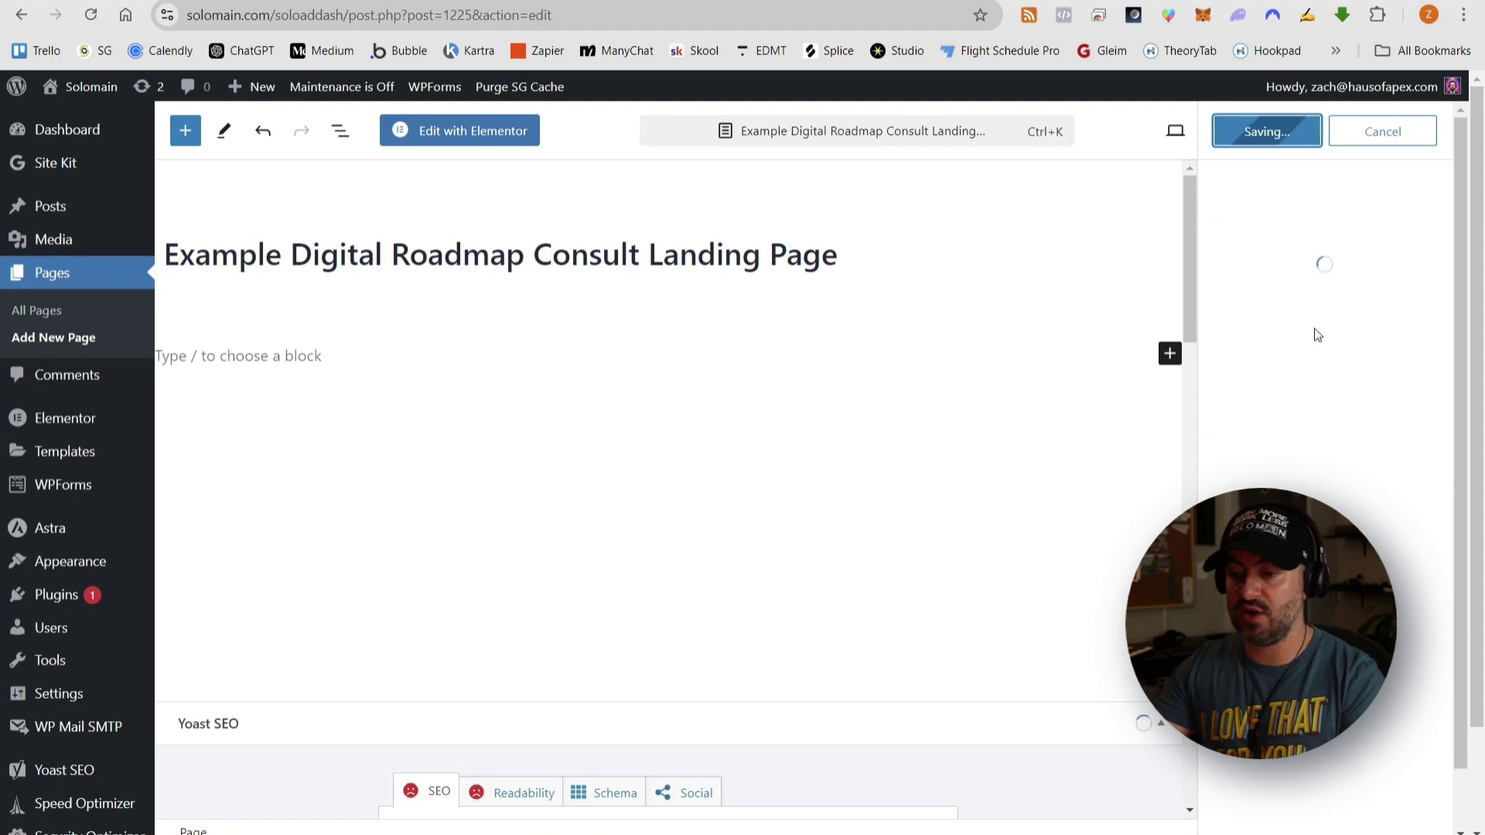
- Edit the new page in Elementor and insert the saved Growth Call Homepage template
left_click(501, 139)
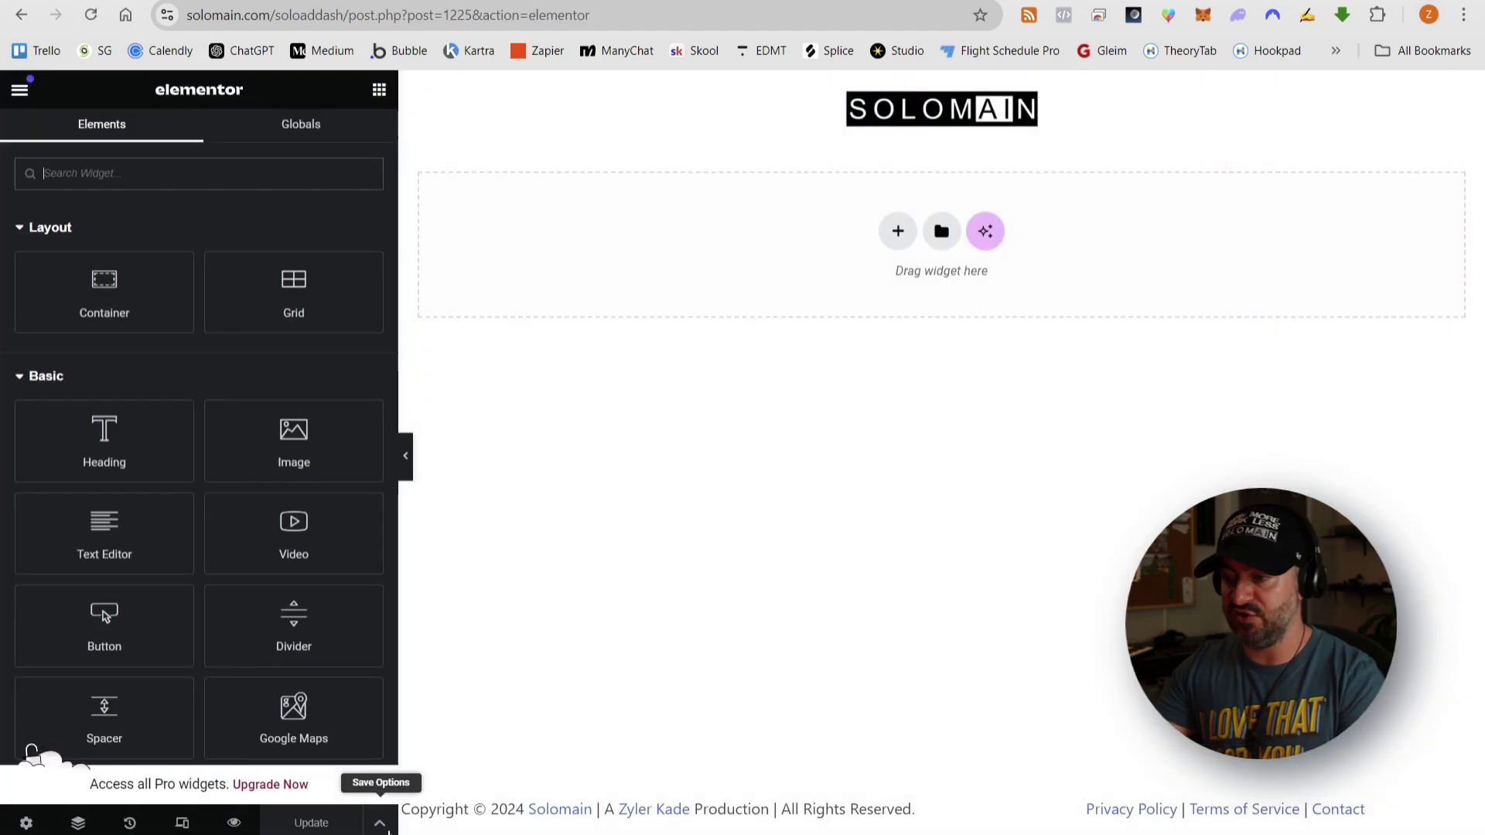
left_click(942, 231)
left_click(796, 136)
scroll(371, 384, "down", 1)
left_click(853, 240)
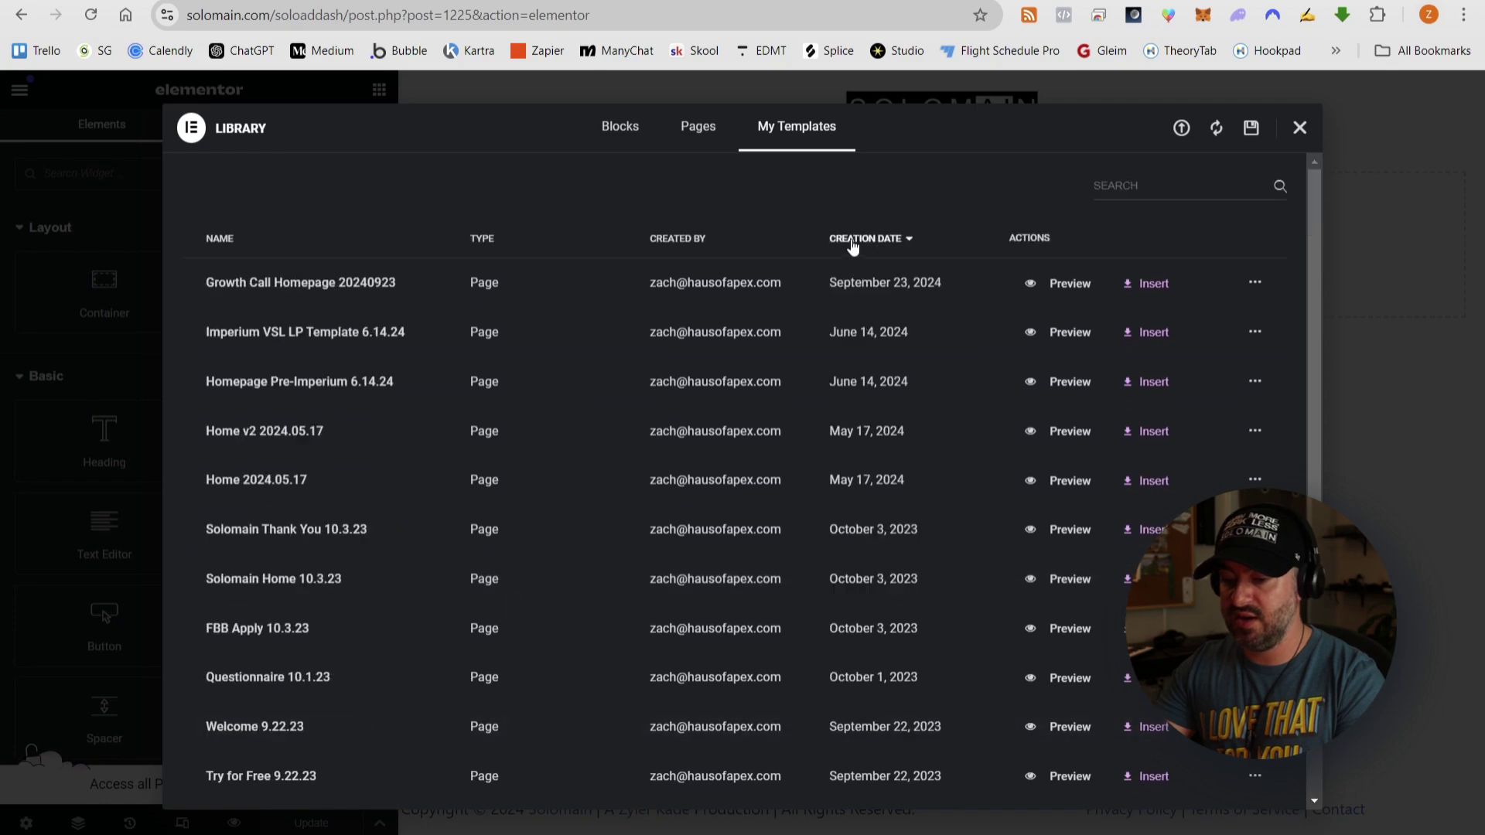
left_click(1151, 284)
- Set placeholder texts 'BUSINESS OWNERS:', 'HEALDINE GOES HERE' and 'SUBHEADER GOES HERE'
left_click(777, 280)
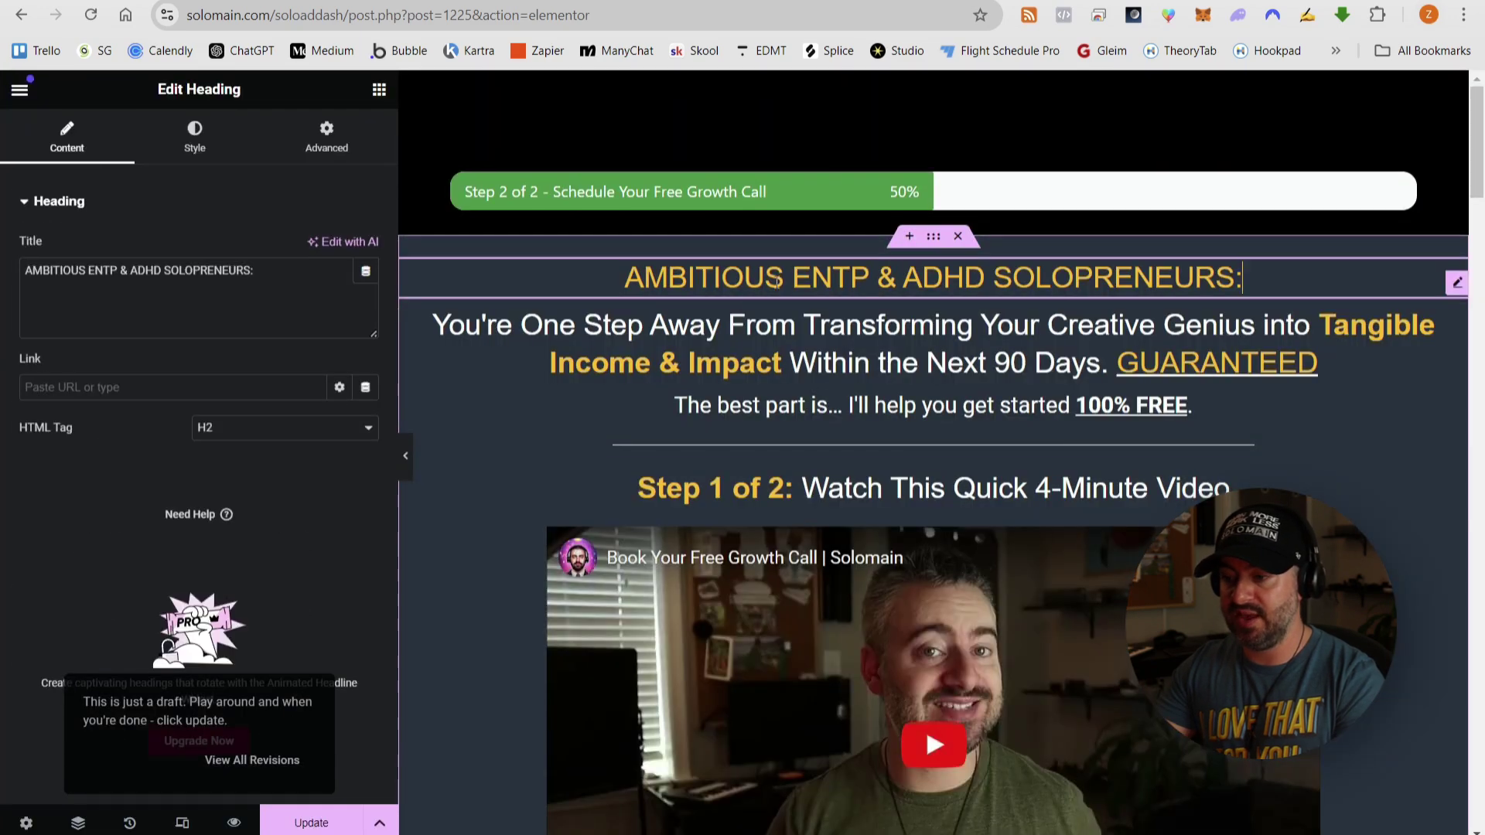
key("ctrl+a")
type("BUSINESS OWNERS:")
scroll(1300, 457, "down", 10)
scroll(1300, 457, "up", 10)
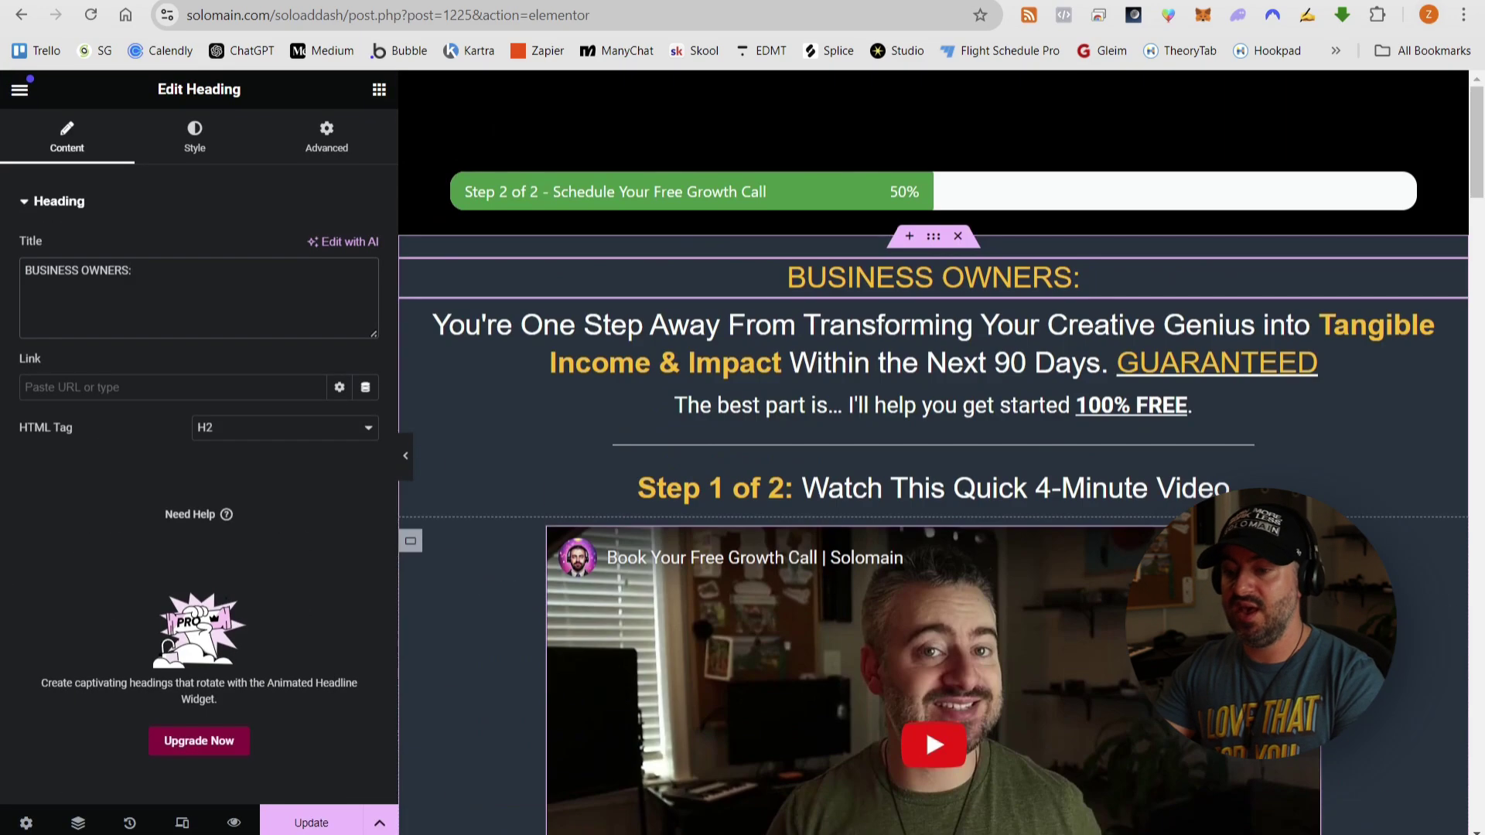
scroll(934, 344, "down", 1)
left_click(934, 345)
key("ctrl+a")
type("HEALDINE GOES HERE")
left_click(934, 368)
key("ctrl+a")
type("SUBHEADER GOES HERE")
- Remove the embedded video and the Step 1 heading
left_click(851, 503)
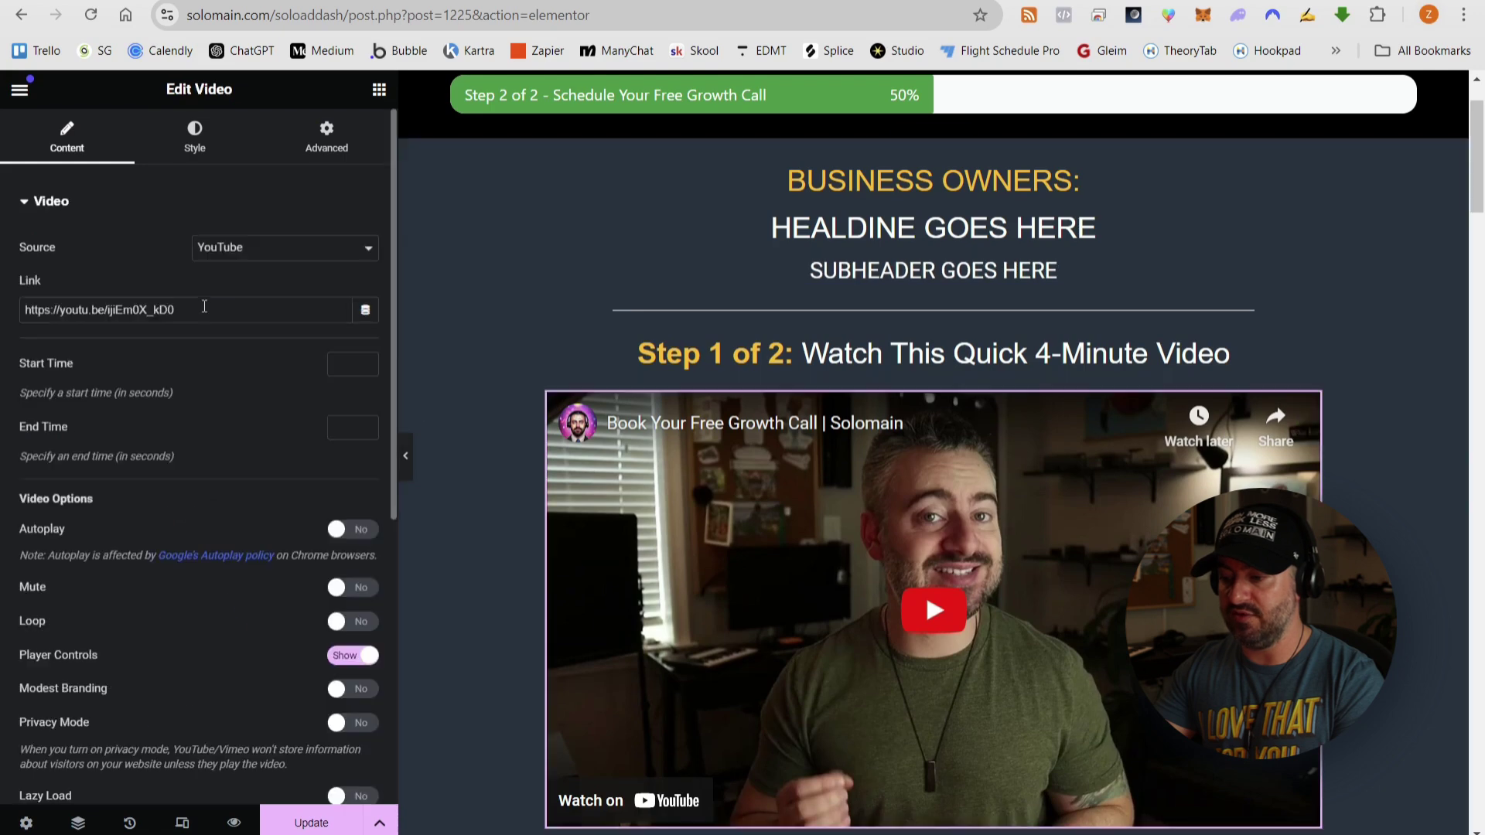
left_click(204, 306)
key("ctrl+a")
key("BackSpace")
left_click(1235, 356)
scroll(885, 388, "down", 6)
- Reword the Step 2 heading, swapping 'Schedule' for 'Book', 'Free' for 'Consultation' and removing 'Growth'
left_click(1227, 385)
key("ctrl+shift+Left")
key("ctrl+shift+Left")
key("ctrl+shift+Left")
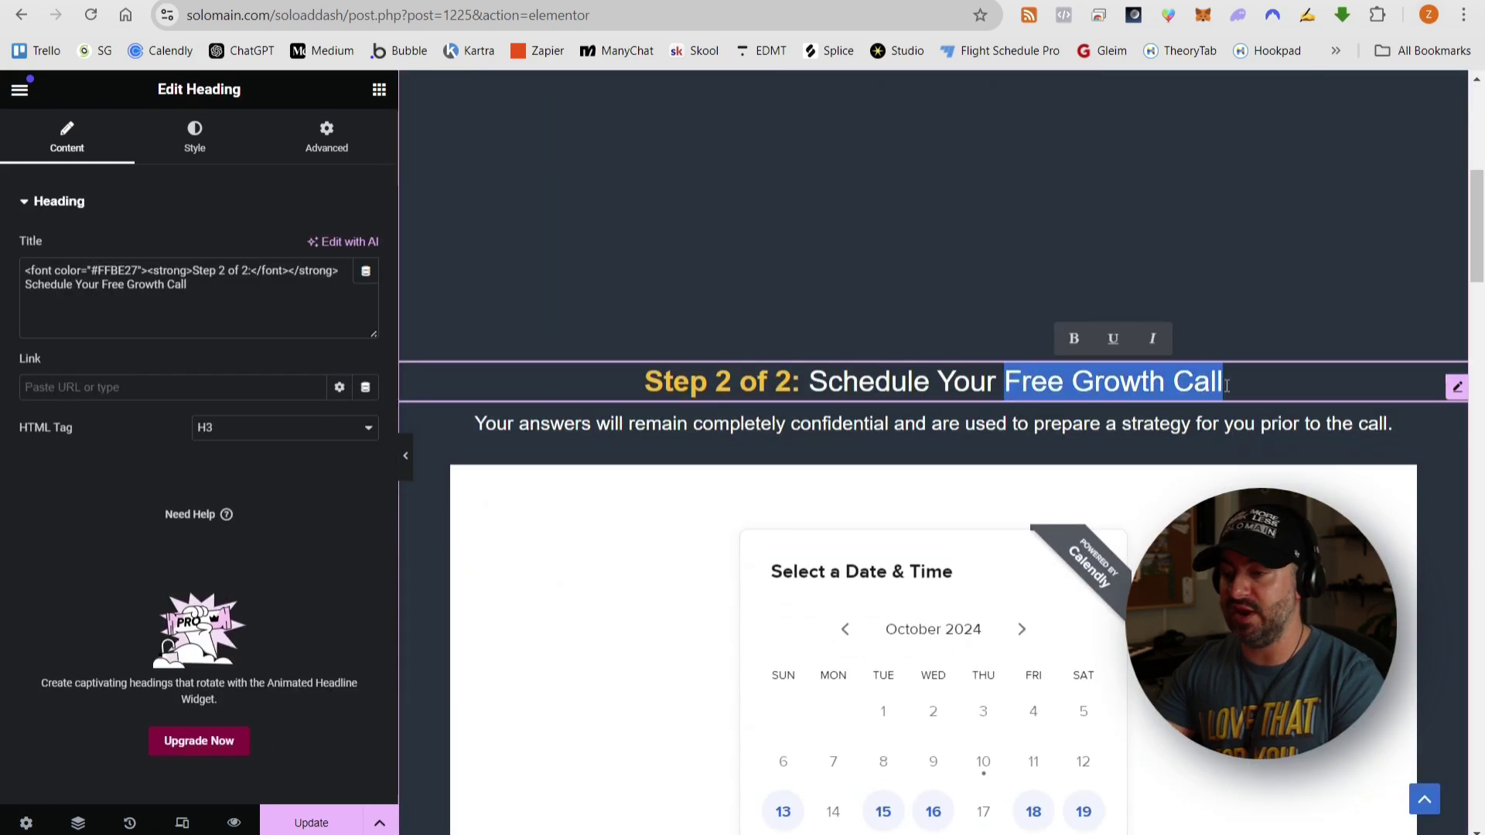
scroll(1226, 385, "up", 1)
double_click(871, 478)
type("Book")
double_click(1005, 477)
type("Consultation")
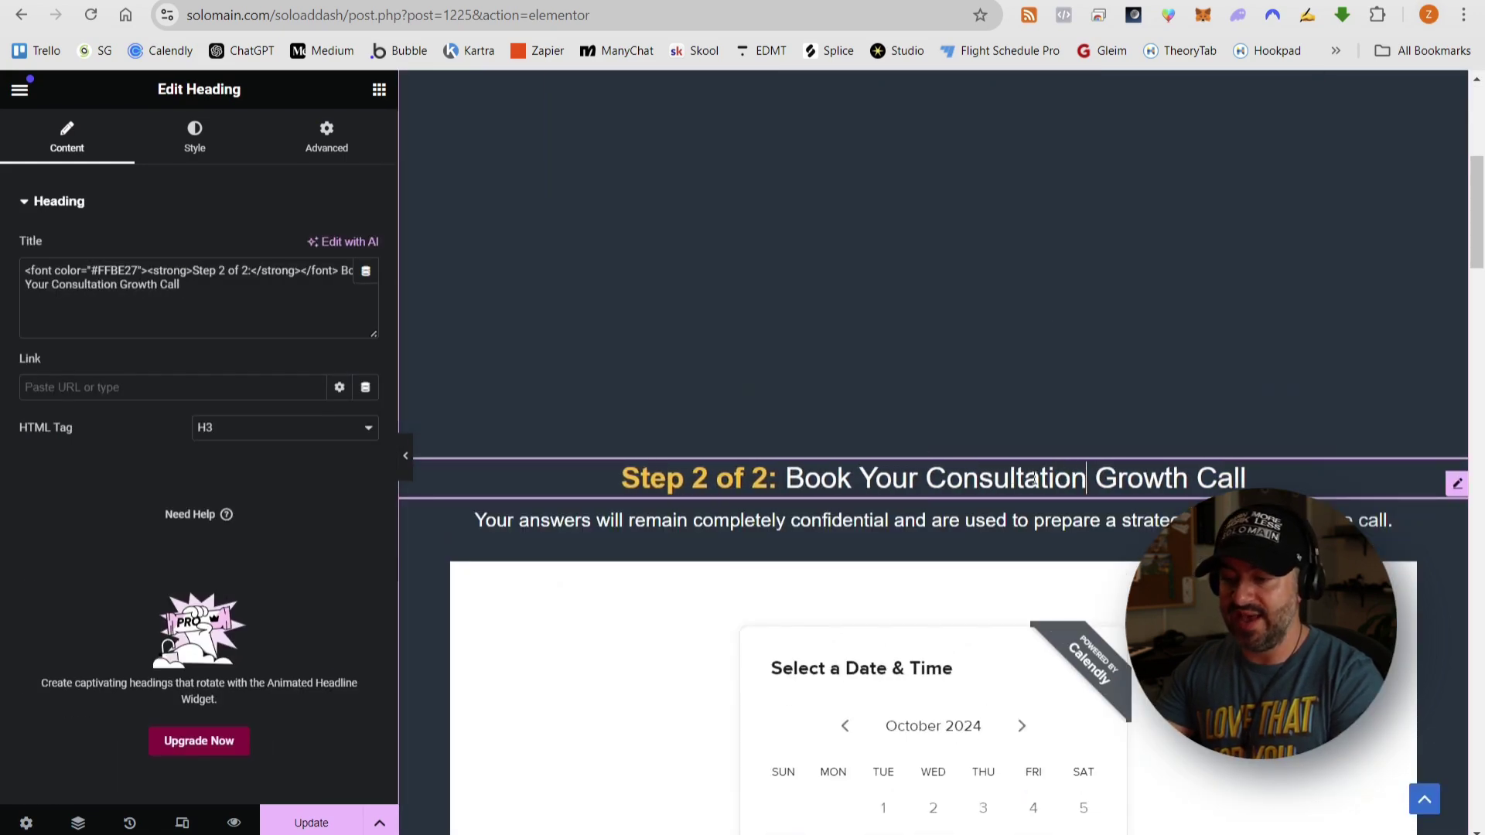
double_click(1141, 477)
key("BackSpace")
- Delete the Calendly booking widget from the page
scroll(1141, 478, "down", 2)
left_click(1404, 395)
key("Delete")
scroll(938, 387, "down", 1)
- Add a centred button labelled 'Click Here to Book Your Consultation Call' under the Step 2 heading
left_click_drag(103, 625, 920, 325)
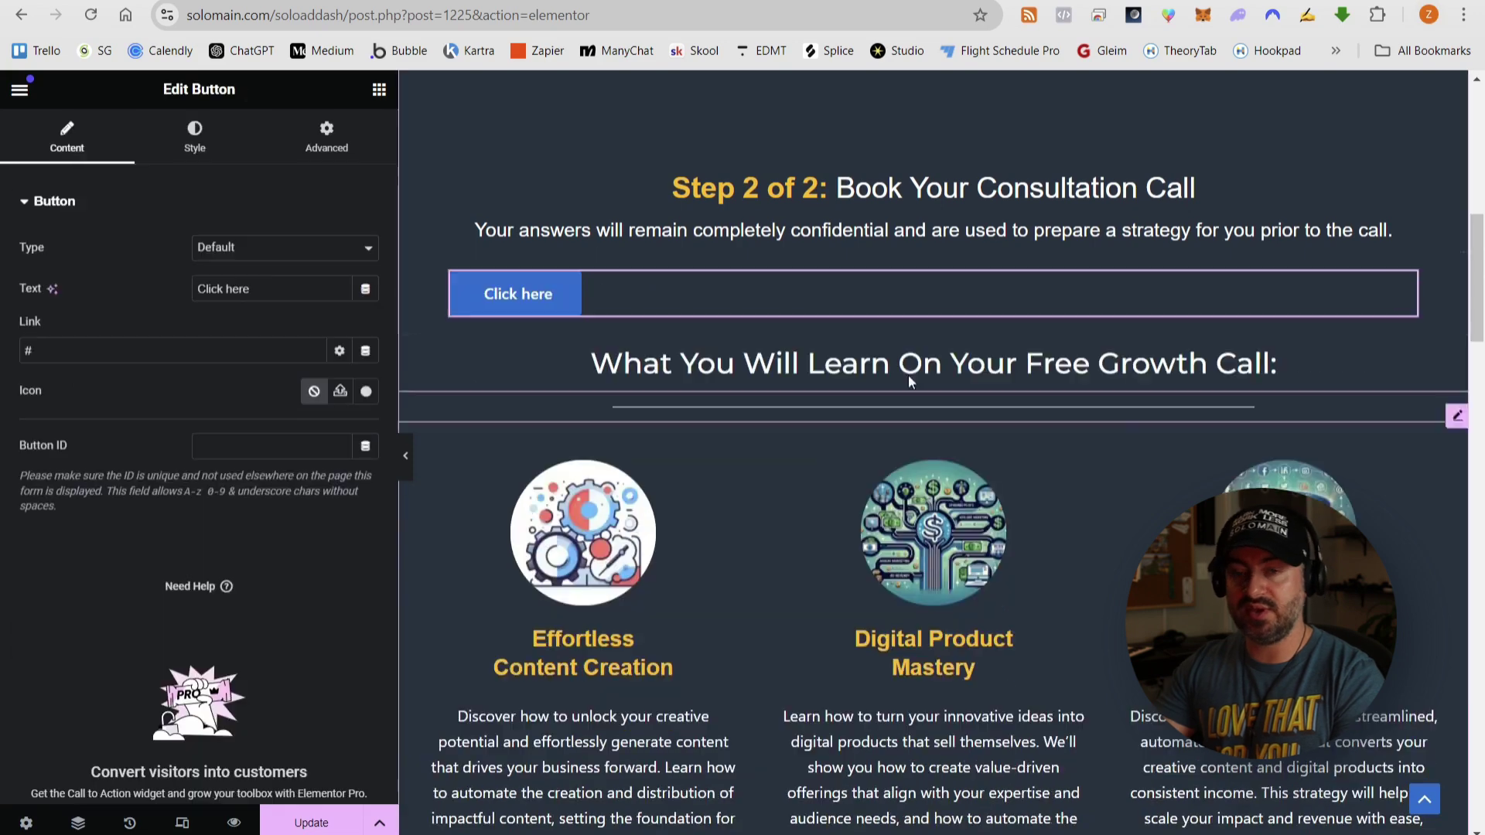
left_click(195, 135)
left_click(312, 246)
left_click(67, 135)
triple_click(276, 285)
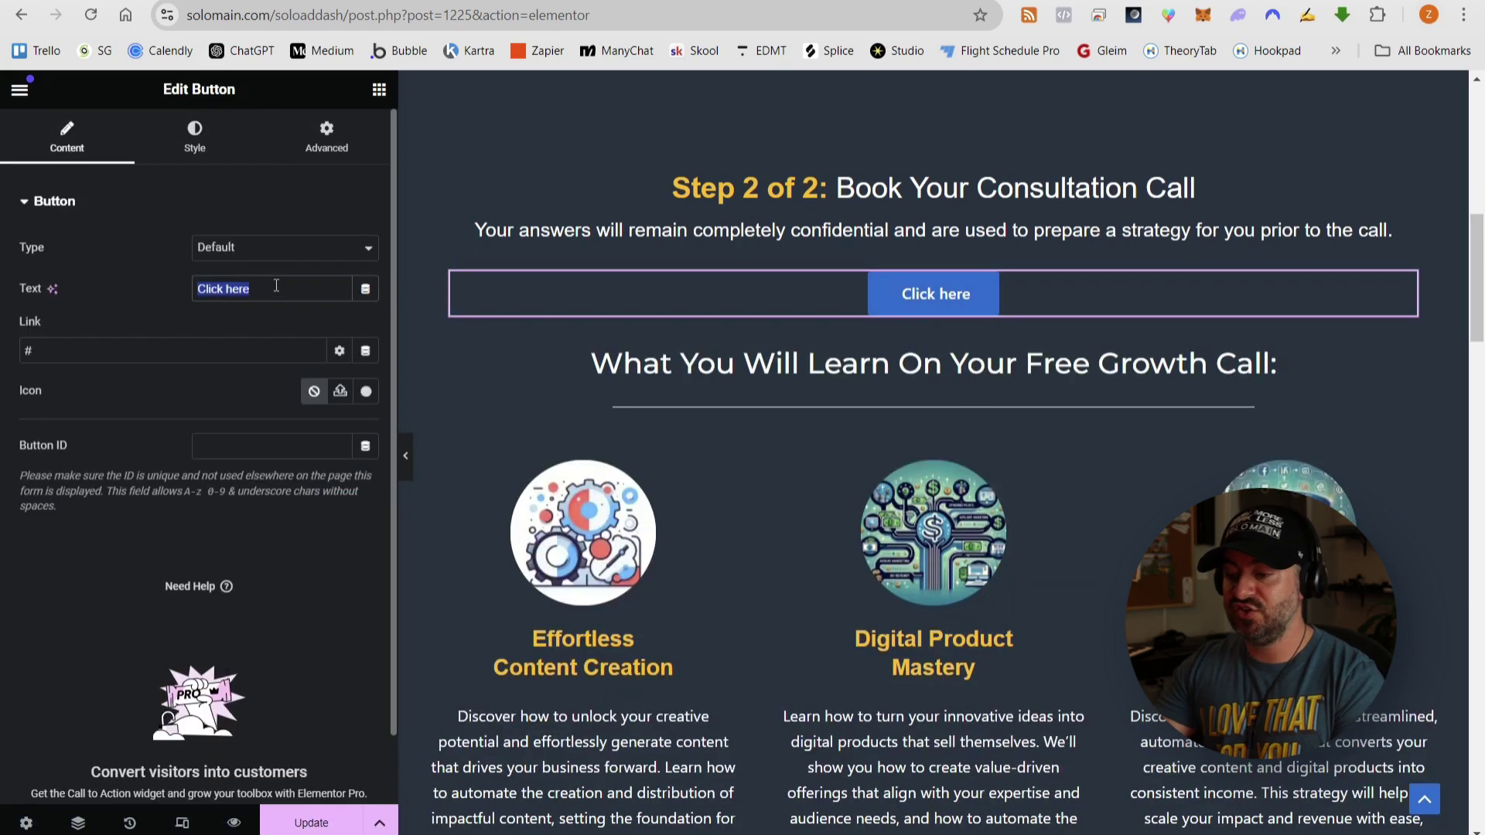
type("Click Here to Book Your Consultation Call")
- Replace the following heading's opening words with 'Gain From Your'
left_click(934, 363)
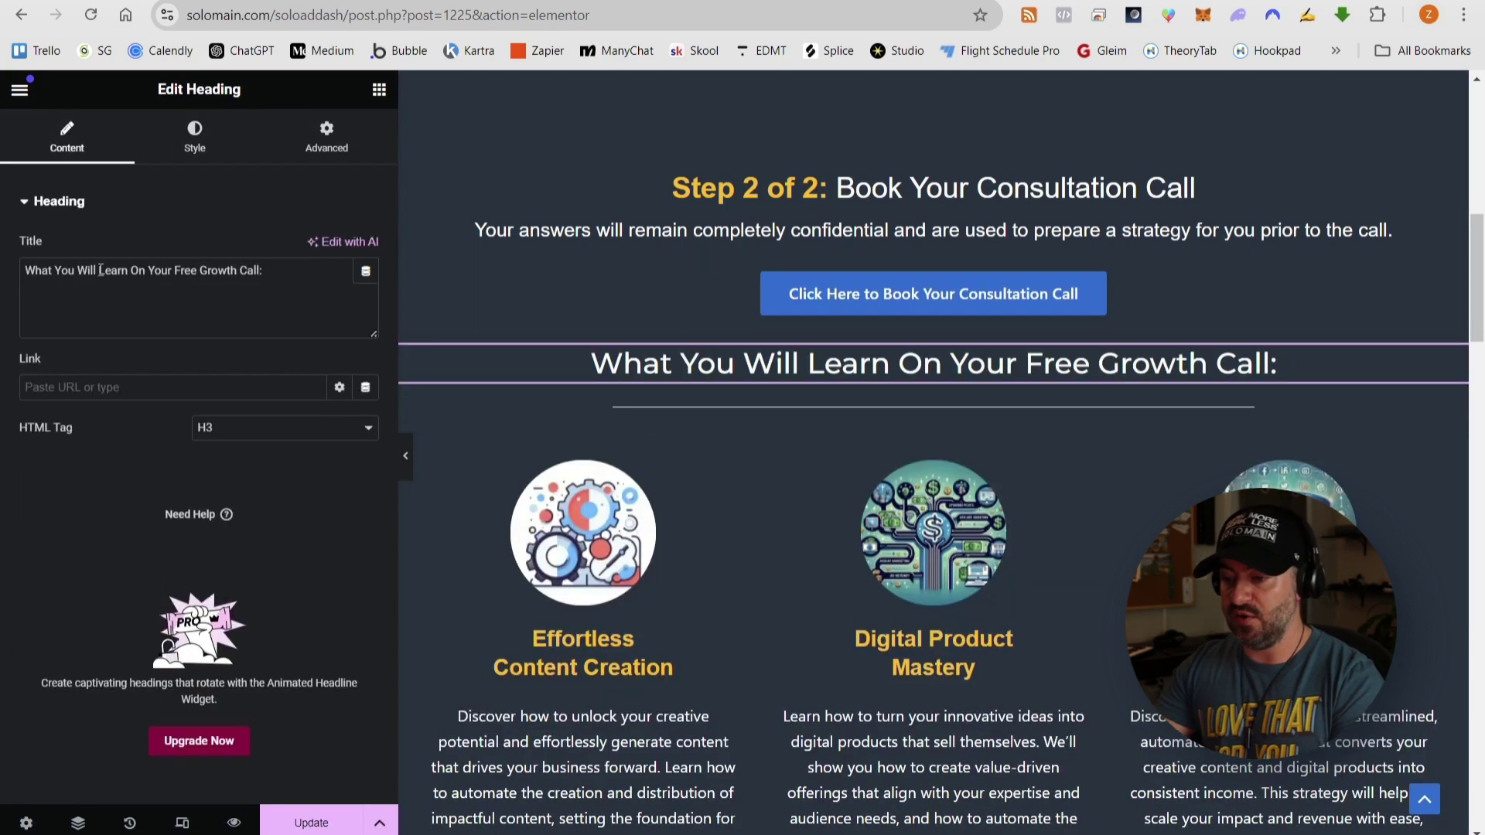
left_click_drag(100, 270, 263, 270)
type("Gain From Your")
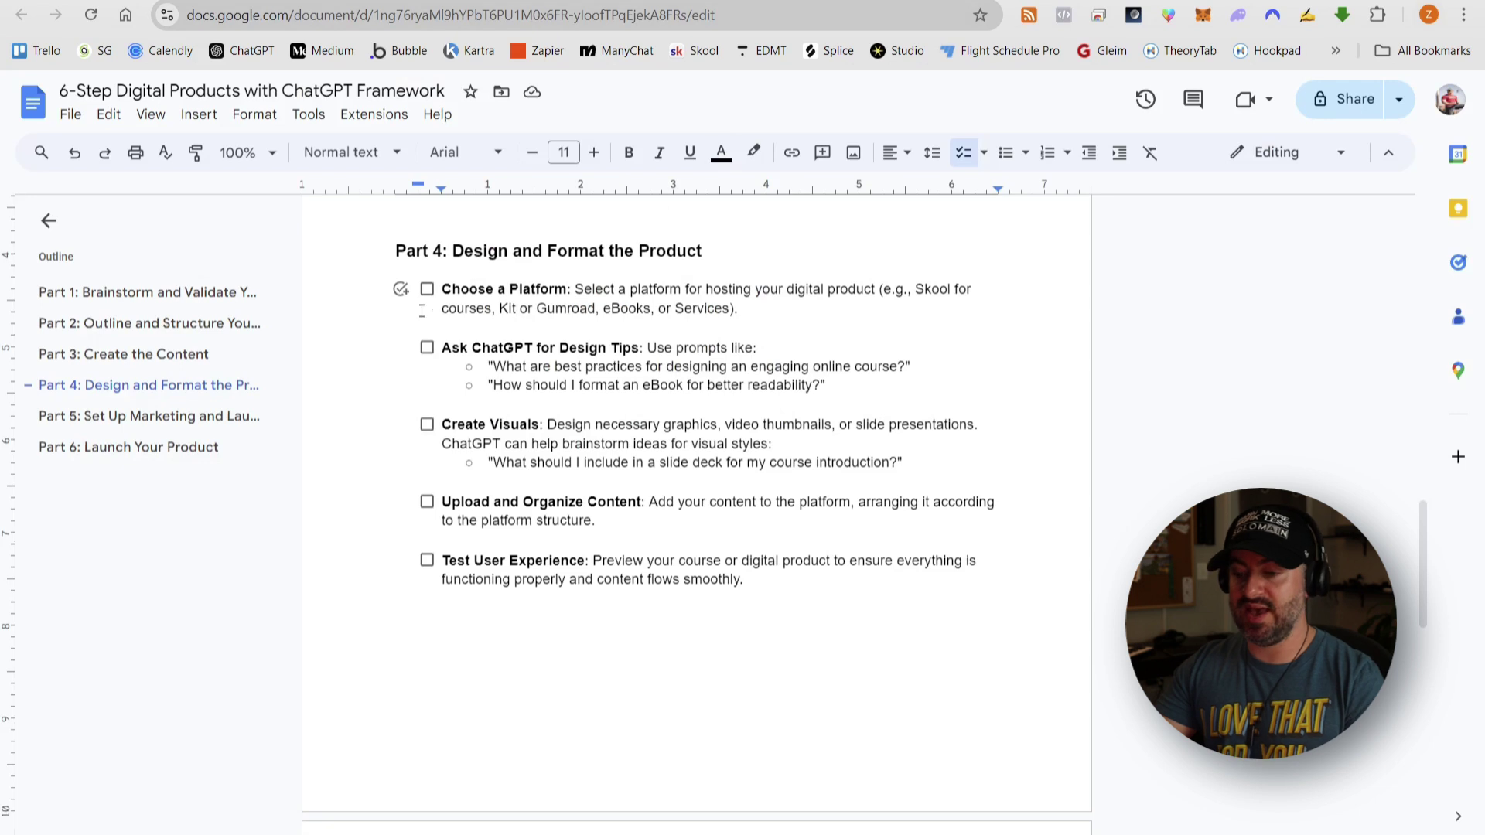
- Tick Choose a Platform, Ask ChatGPT for Design Tips, Create Visuals, and Upload and Organize Content
left_click(427, 289)
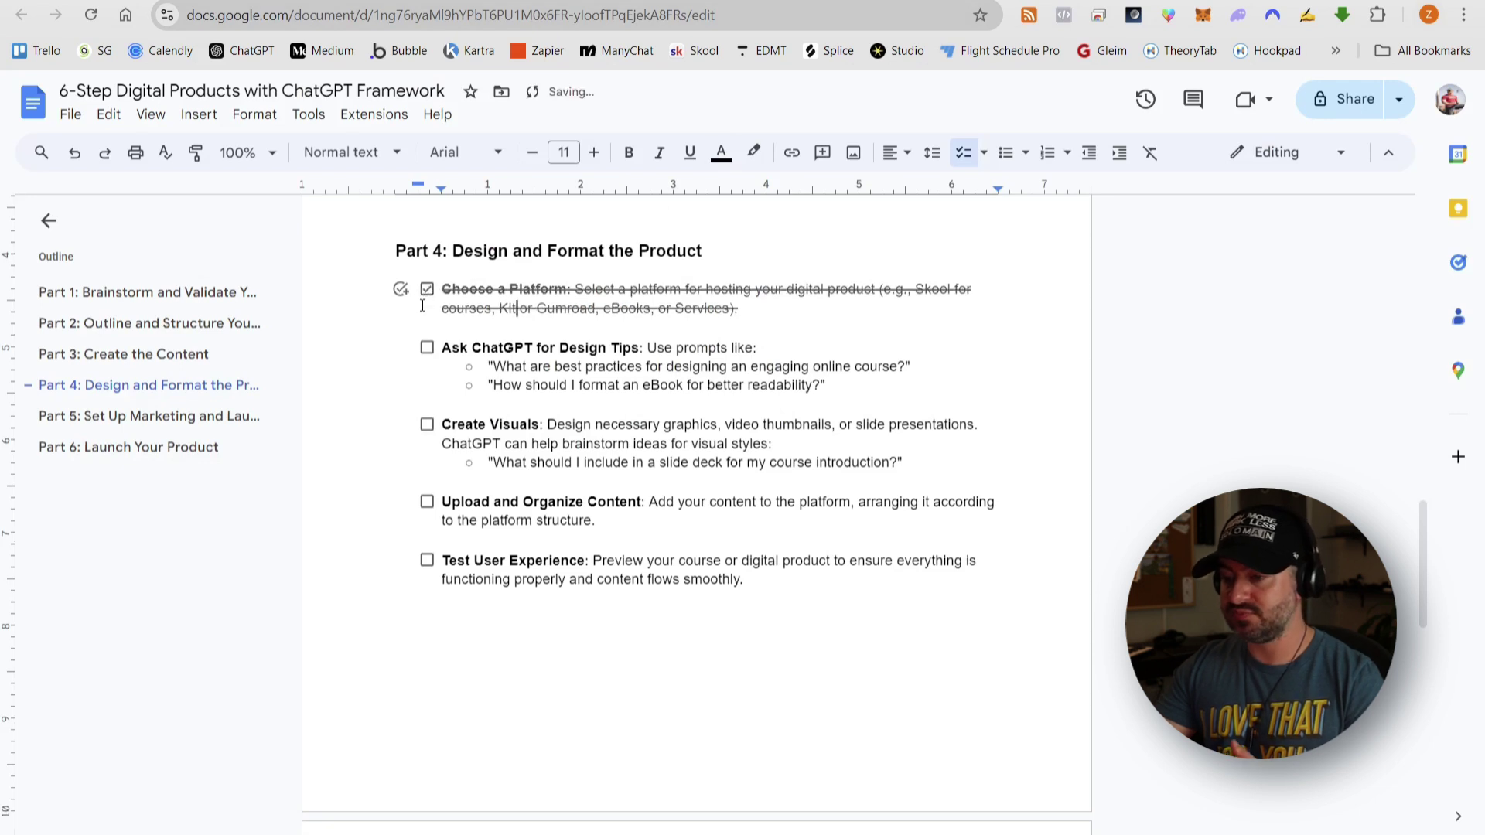
left_click(427, 350)
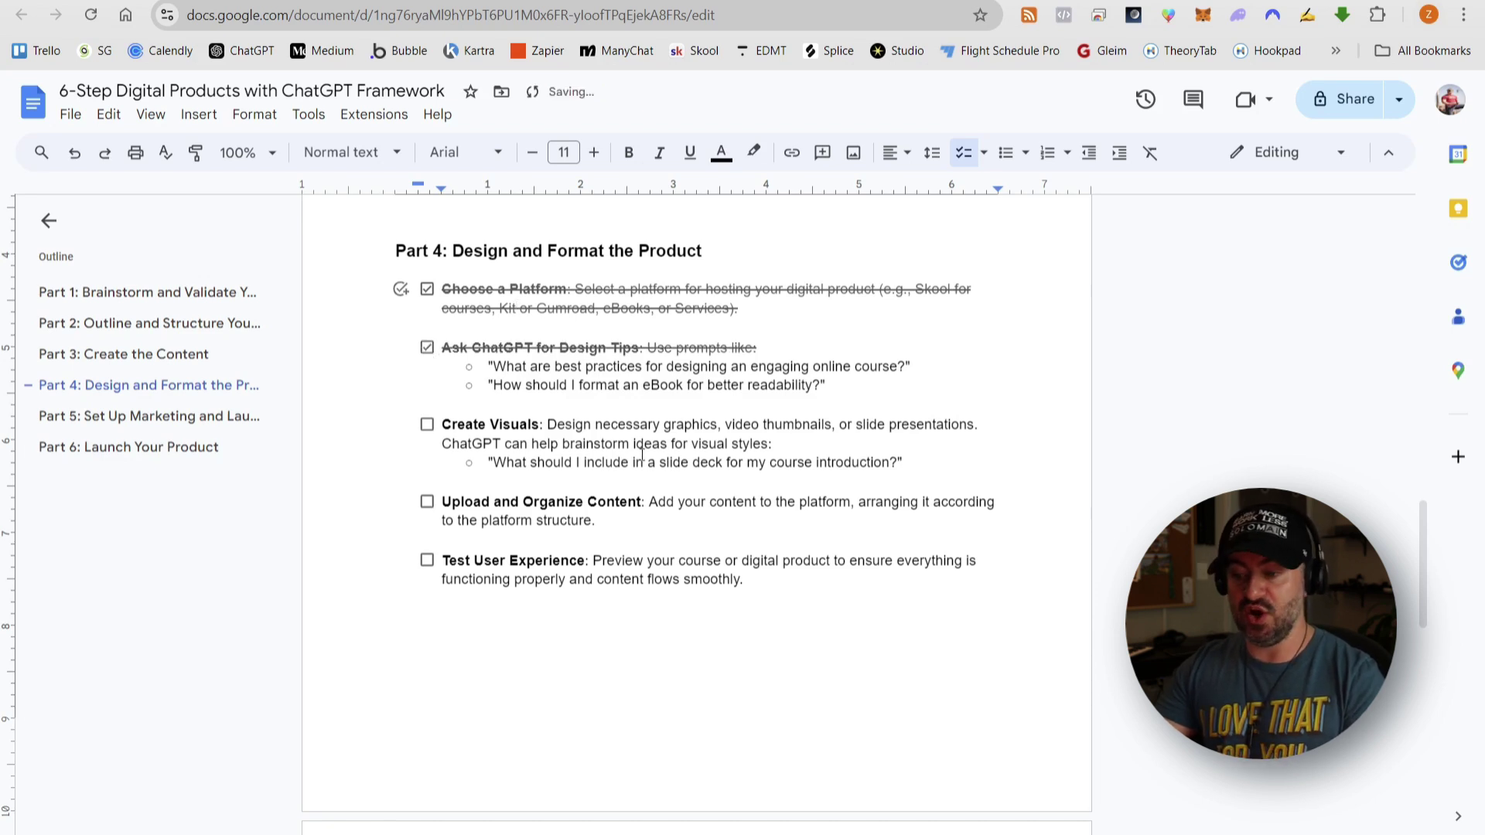
left_click(427, 426)
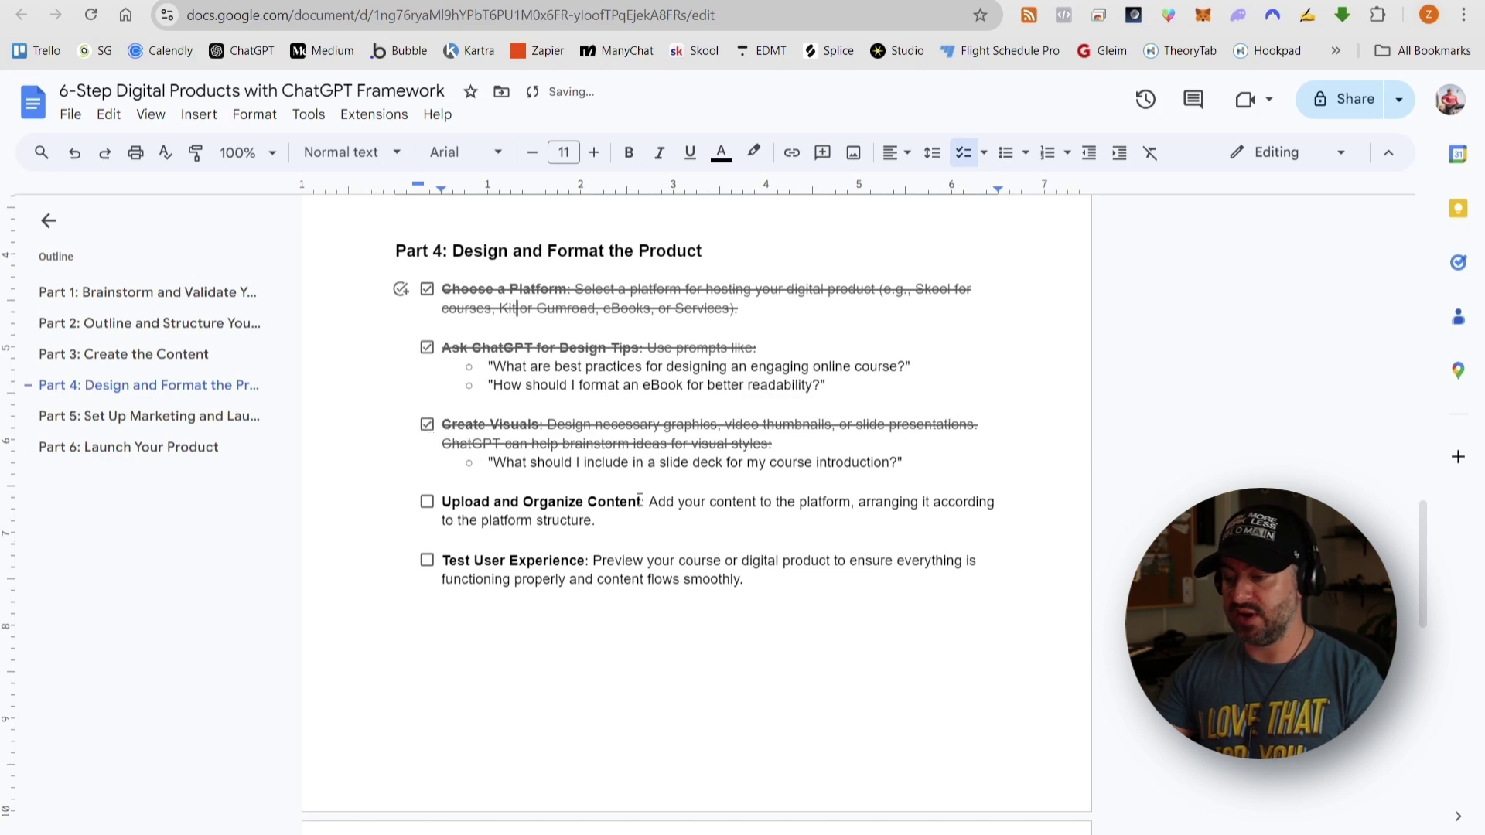
left_click(428, 503)
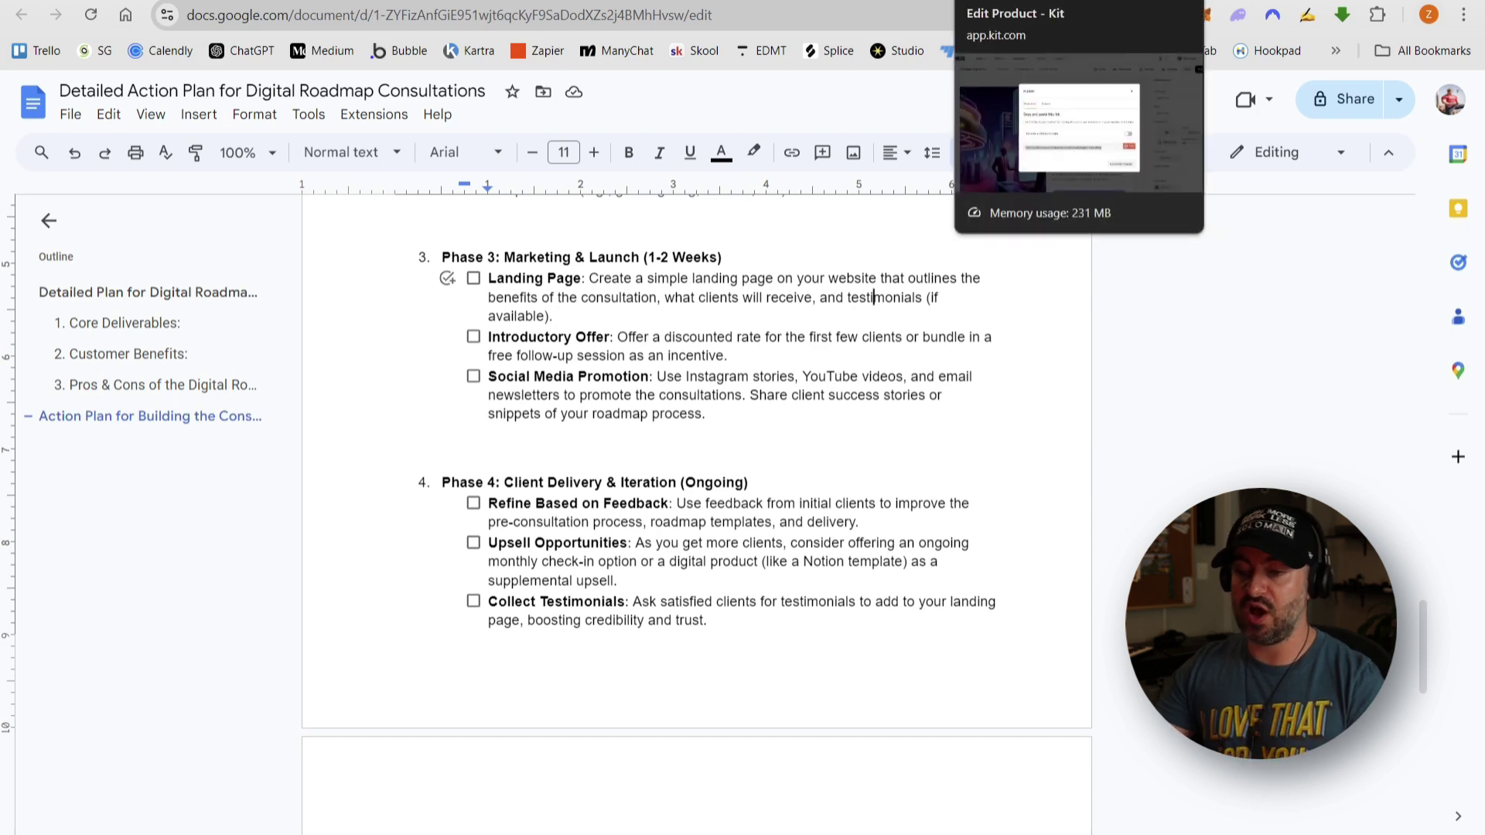
- Replace the button's # link with the Kit product URL, opening in a new window
left_click(1019, 2)
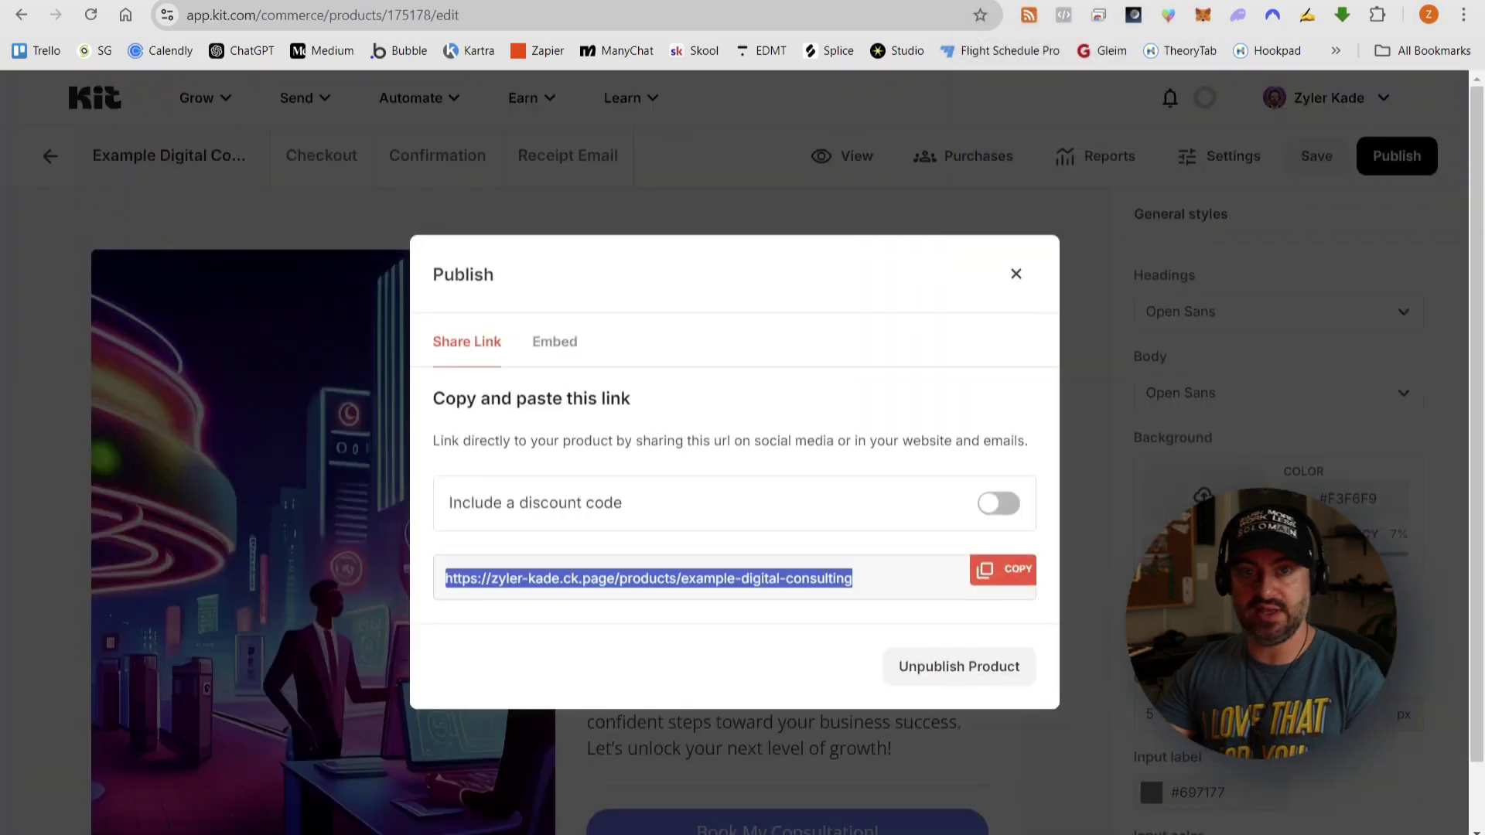
key("ctrl+shift+Tab")
scroll(763, 449, "up", 4)
left_click(922, 296)
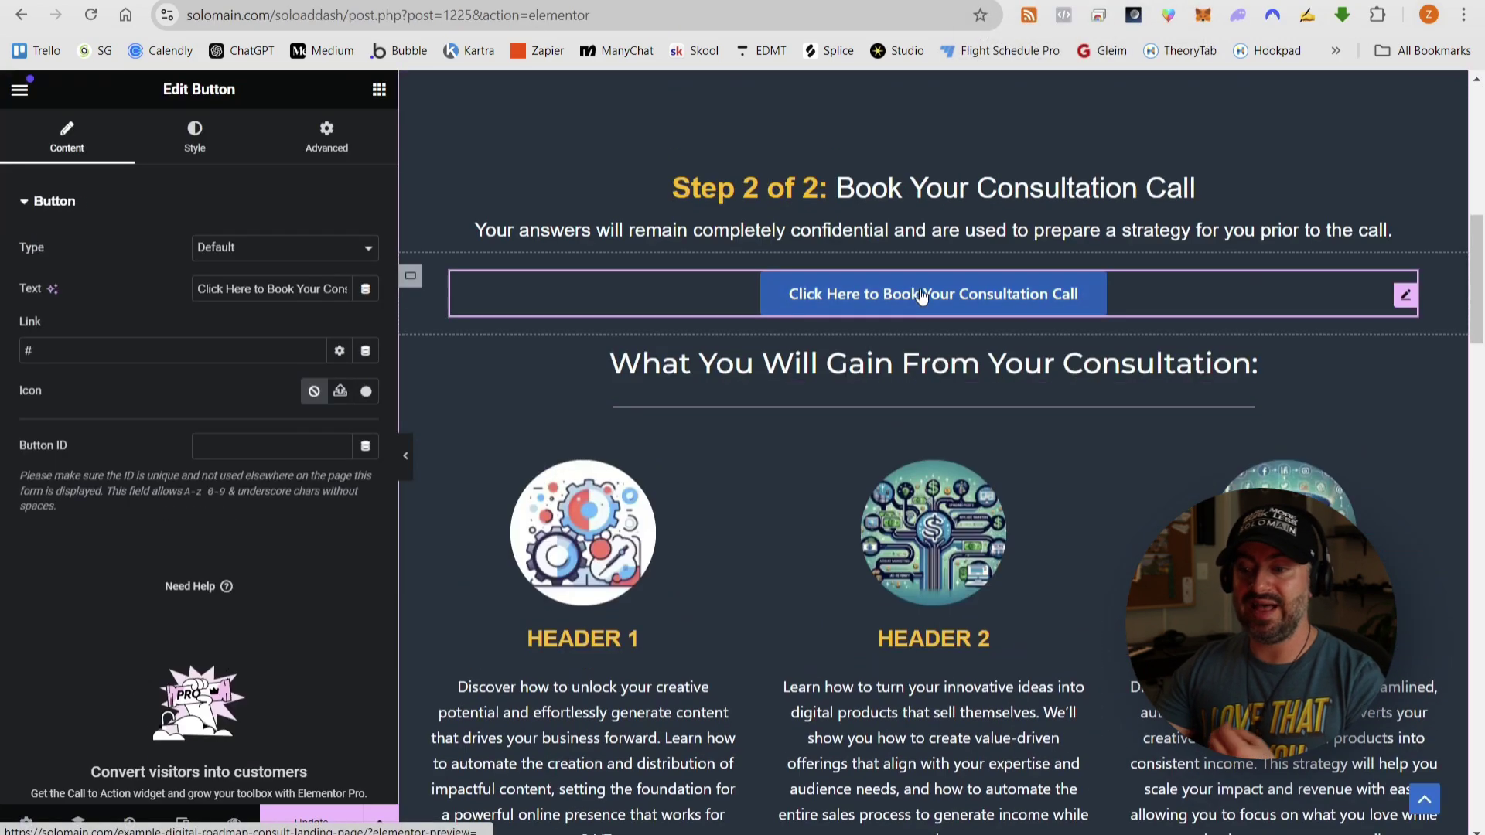
left_click(151, 355)
key("BackSpace")
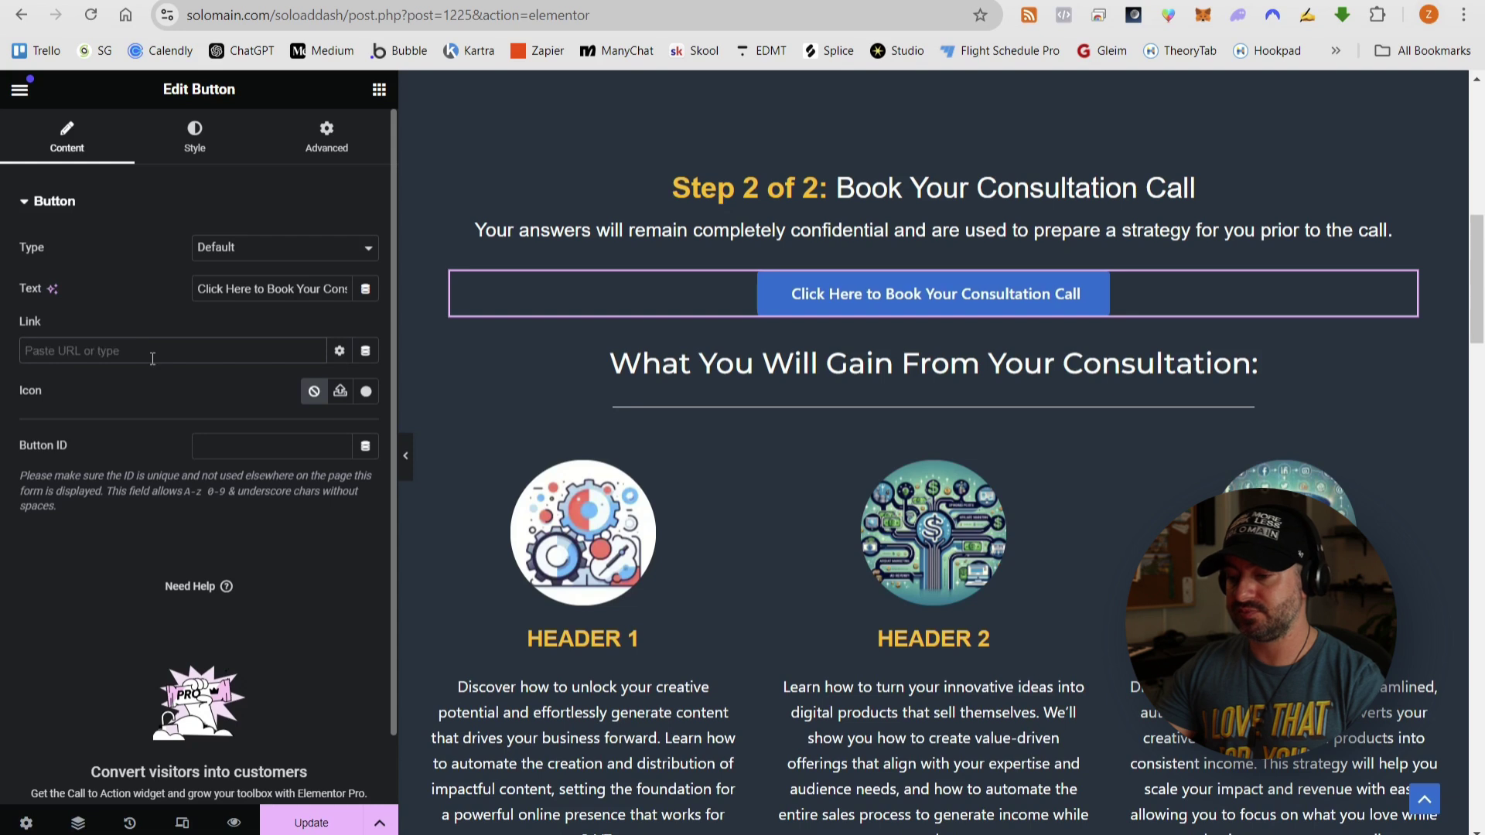
key("ctrl+v")
left_click(339, 350)
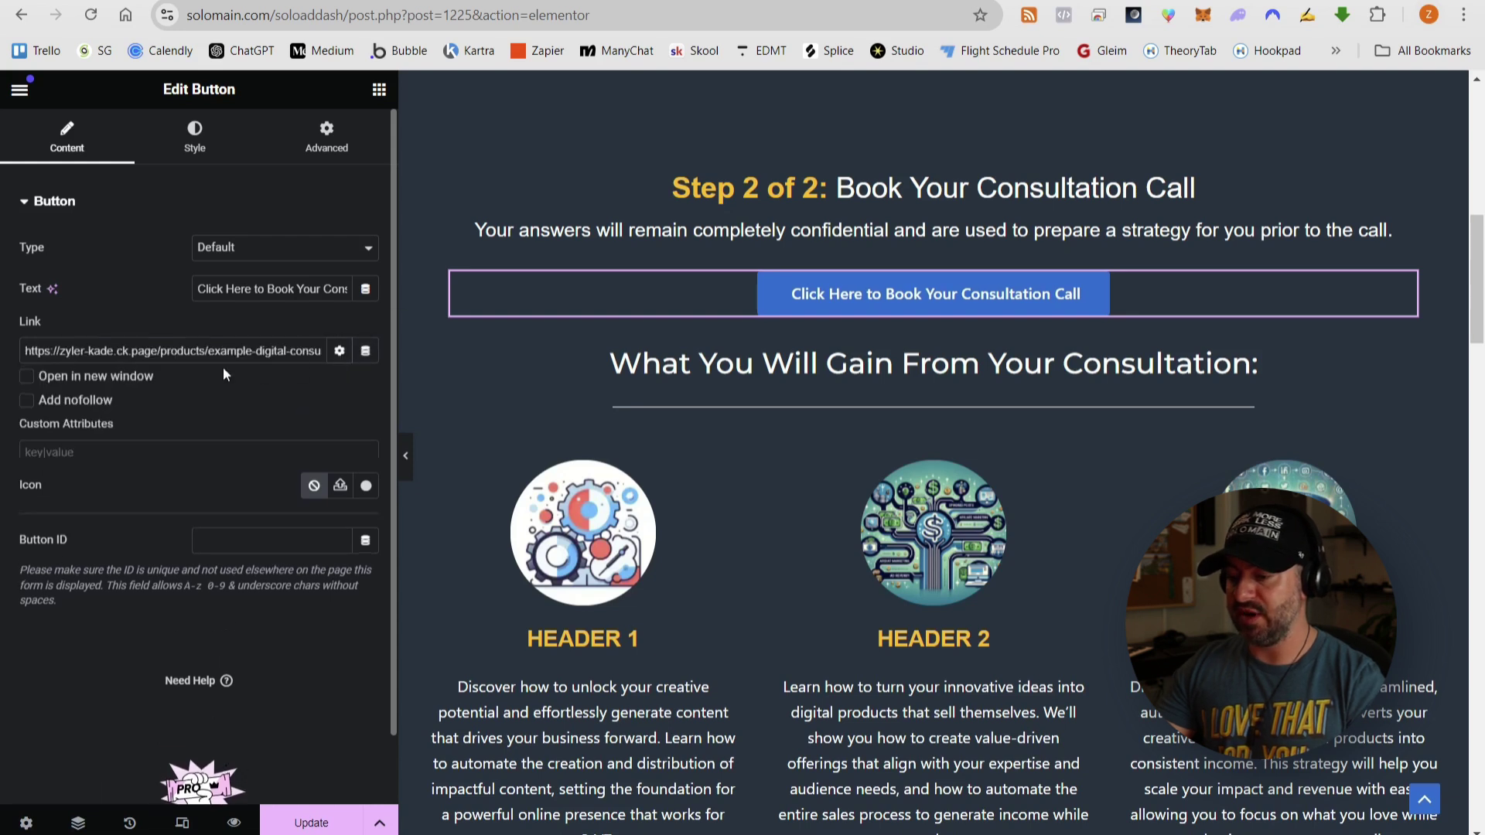
left_click(26, 381)
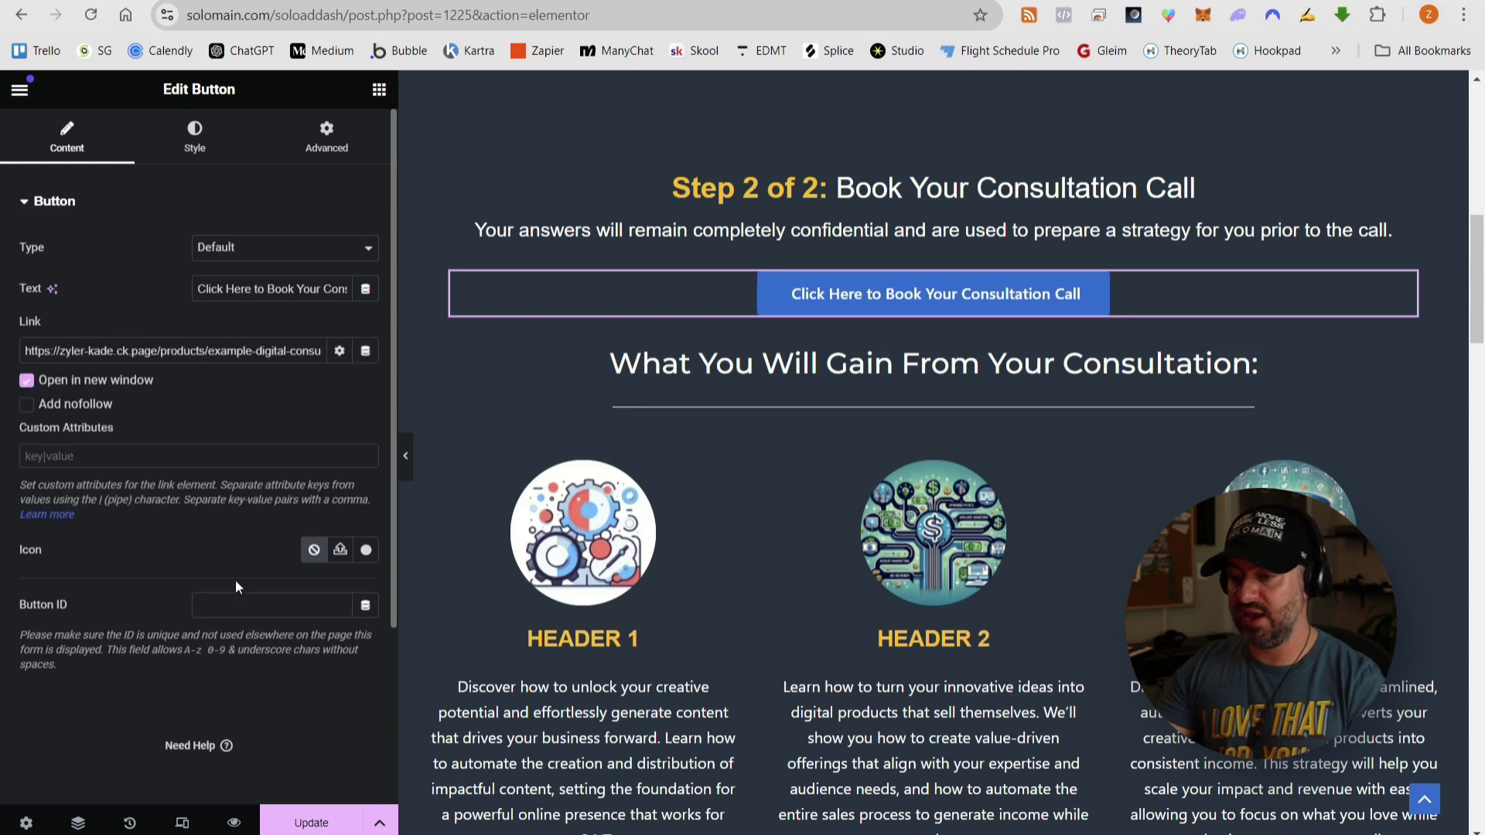
left_click(339, 351)
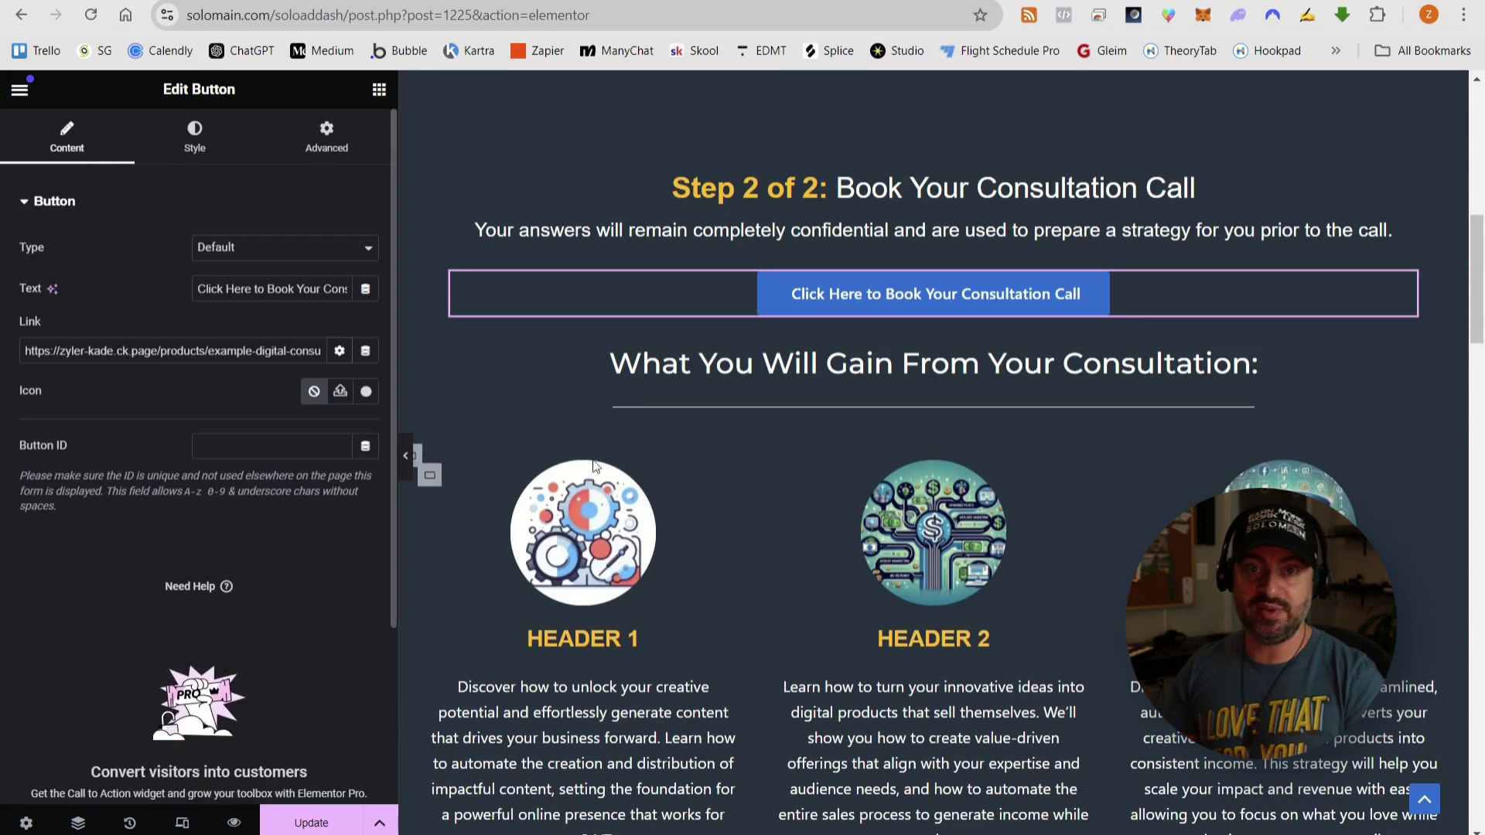
scroll(776, 471, "down", 3)
scroll(802, 480, "down", 2)
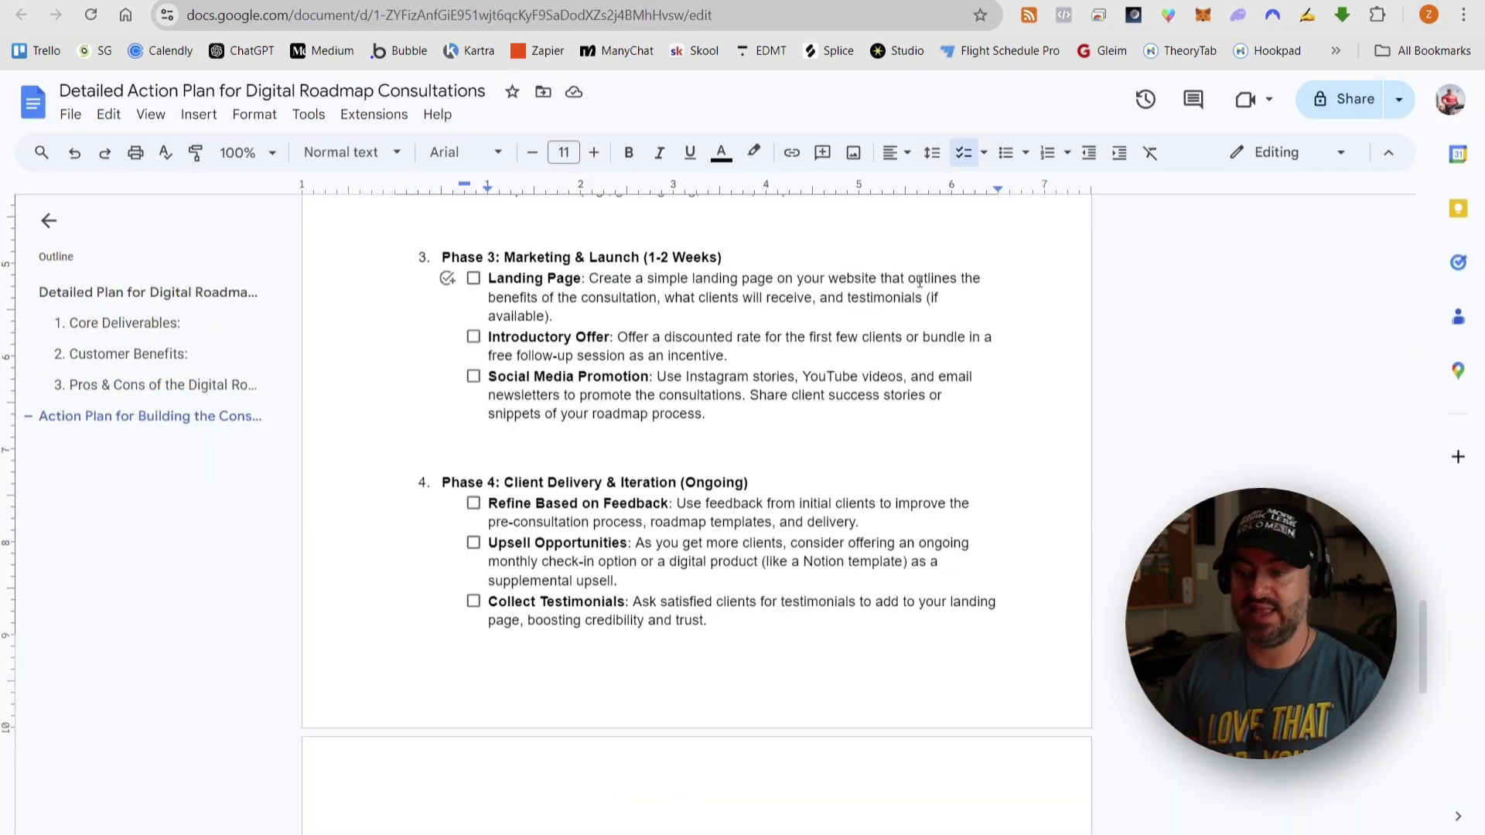
- Highlight the Landing Page benefits wording and start asking ChatGPT for engaging sales landing page copy
left_click_drag(489, 297, 925, 299)
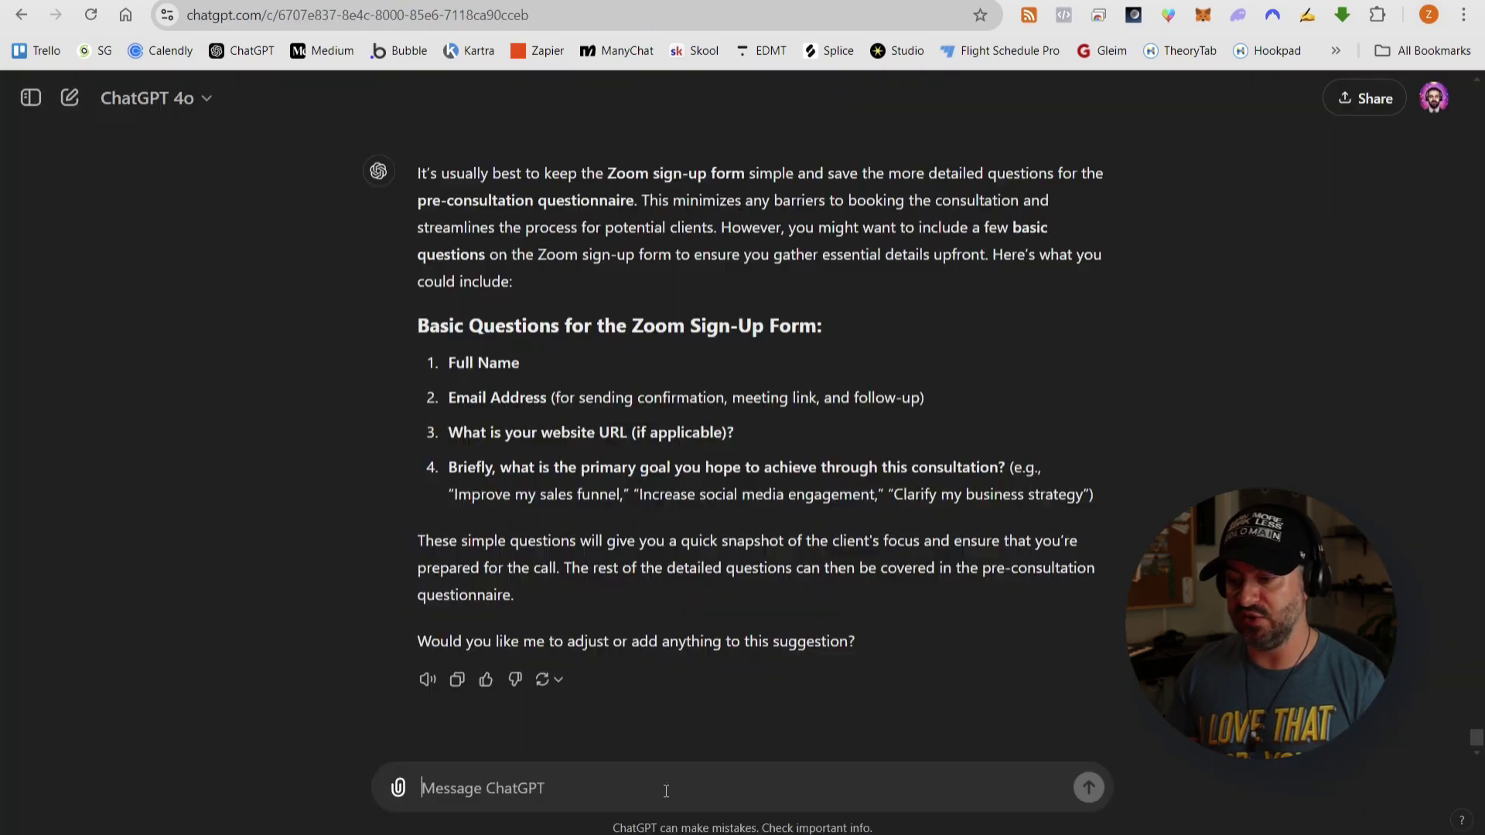
type("Please write")
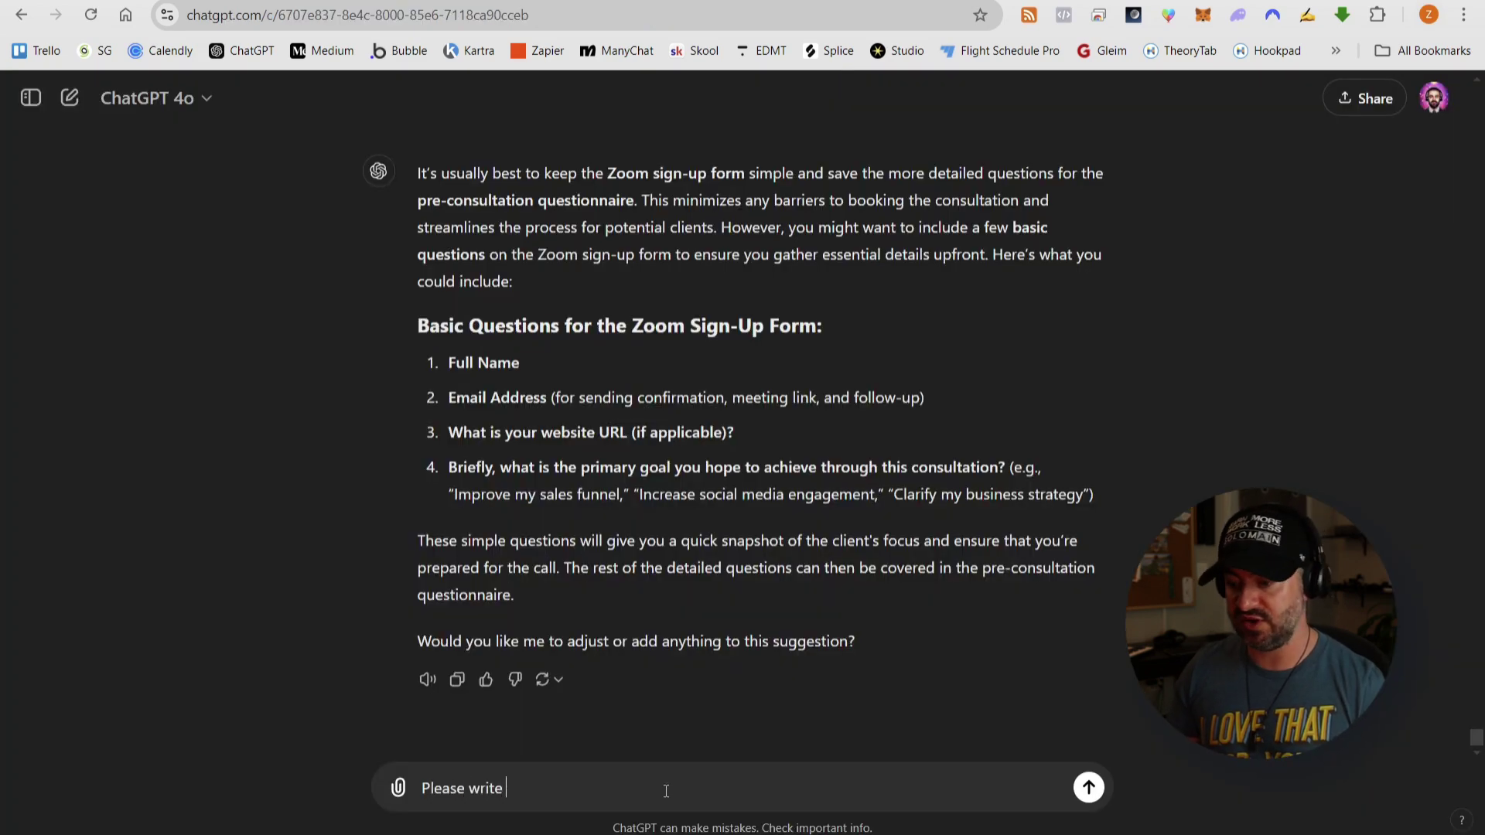
type(" engaging copy for the sales landin")
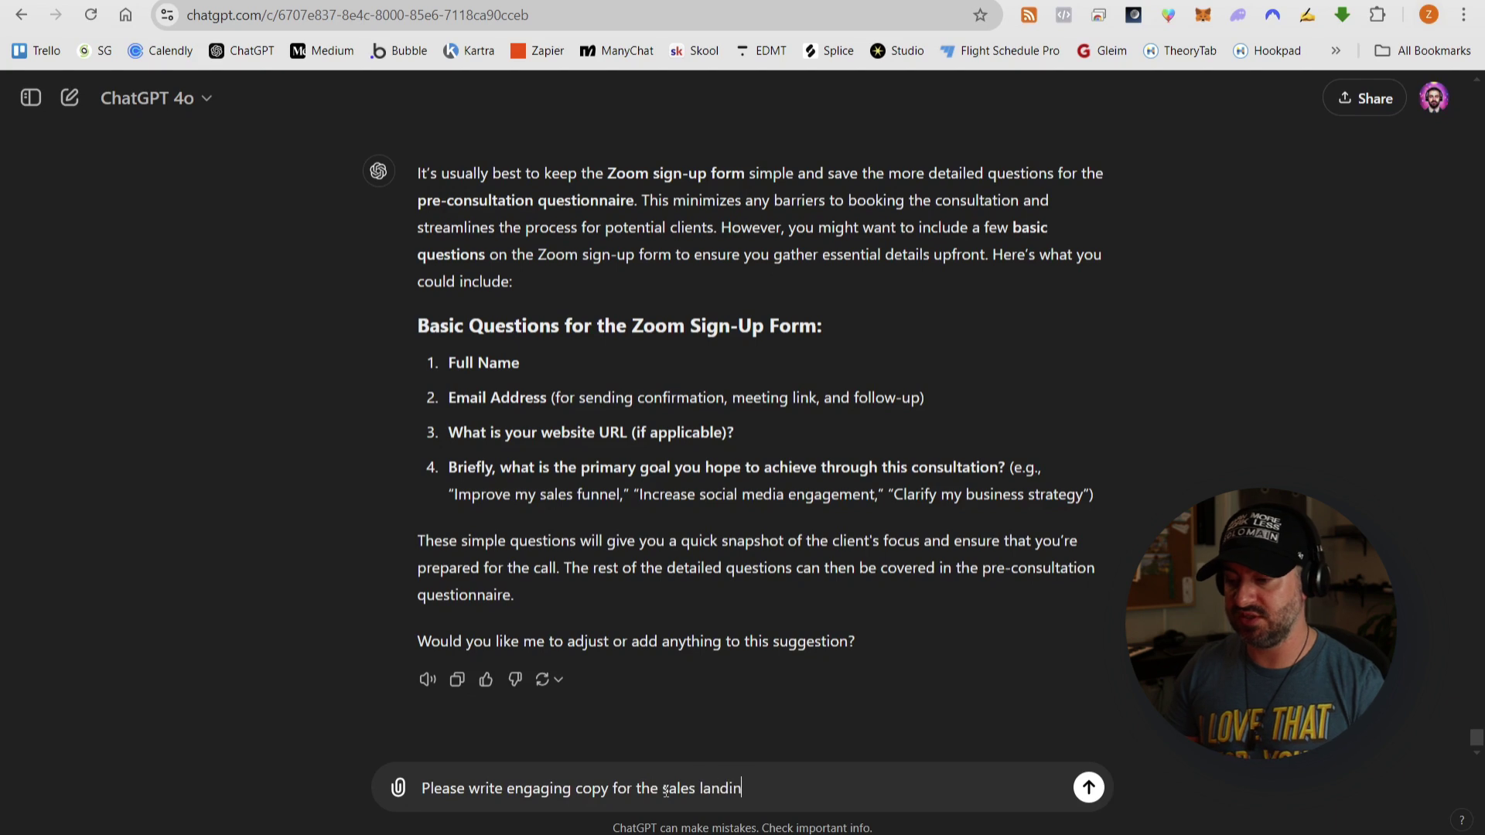
type("g page that includes benefits of the consultation, what clients will receive,")
- Finish the prompt asking for engaging sales landing page copy on the consultation's benefits and deliverables, then send it
left_click(514, 788)
key("BackSpace")
type("and")
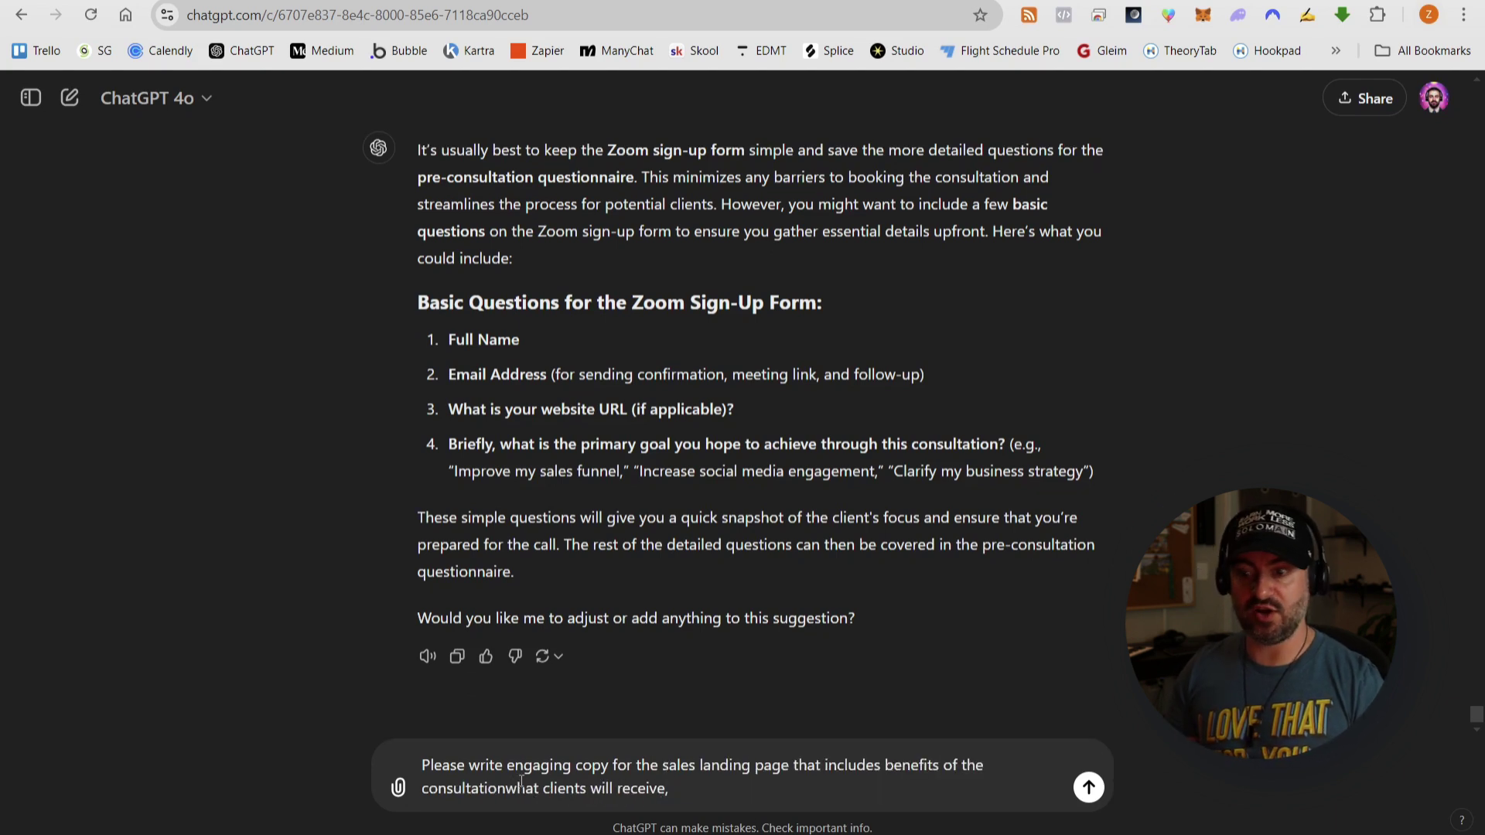
left_click(721, 794)
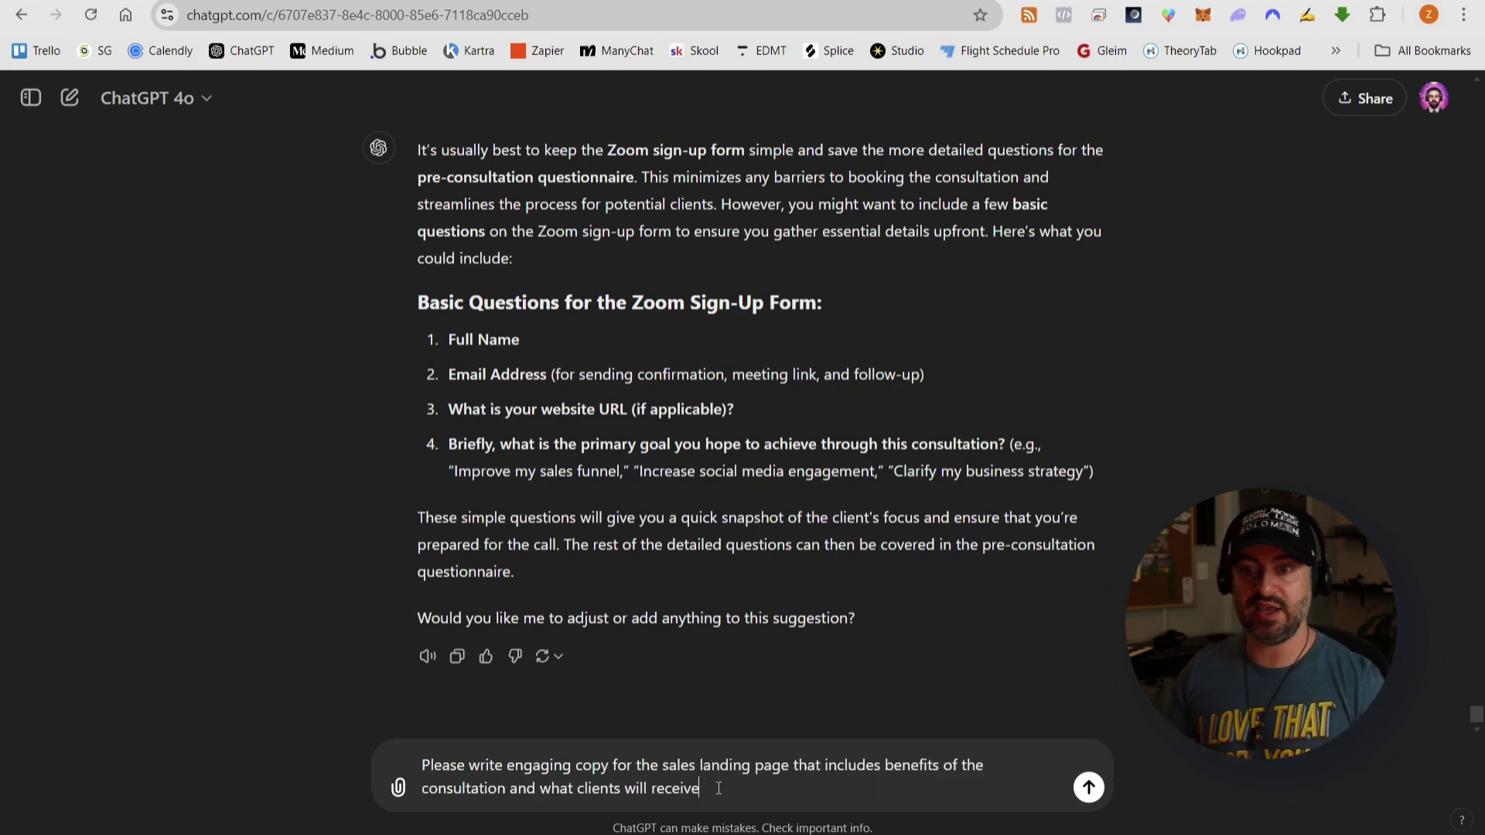
type(".")
key("Return")
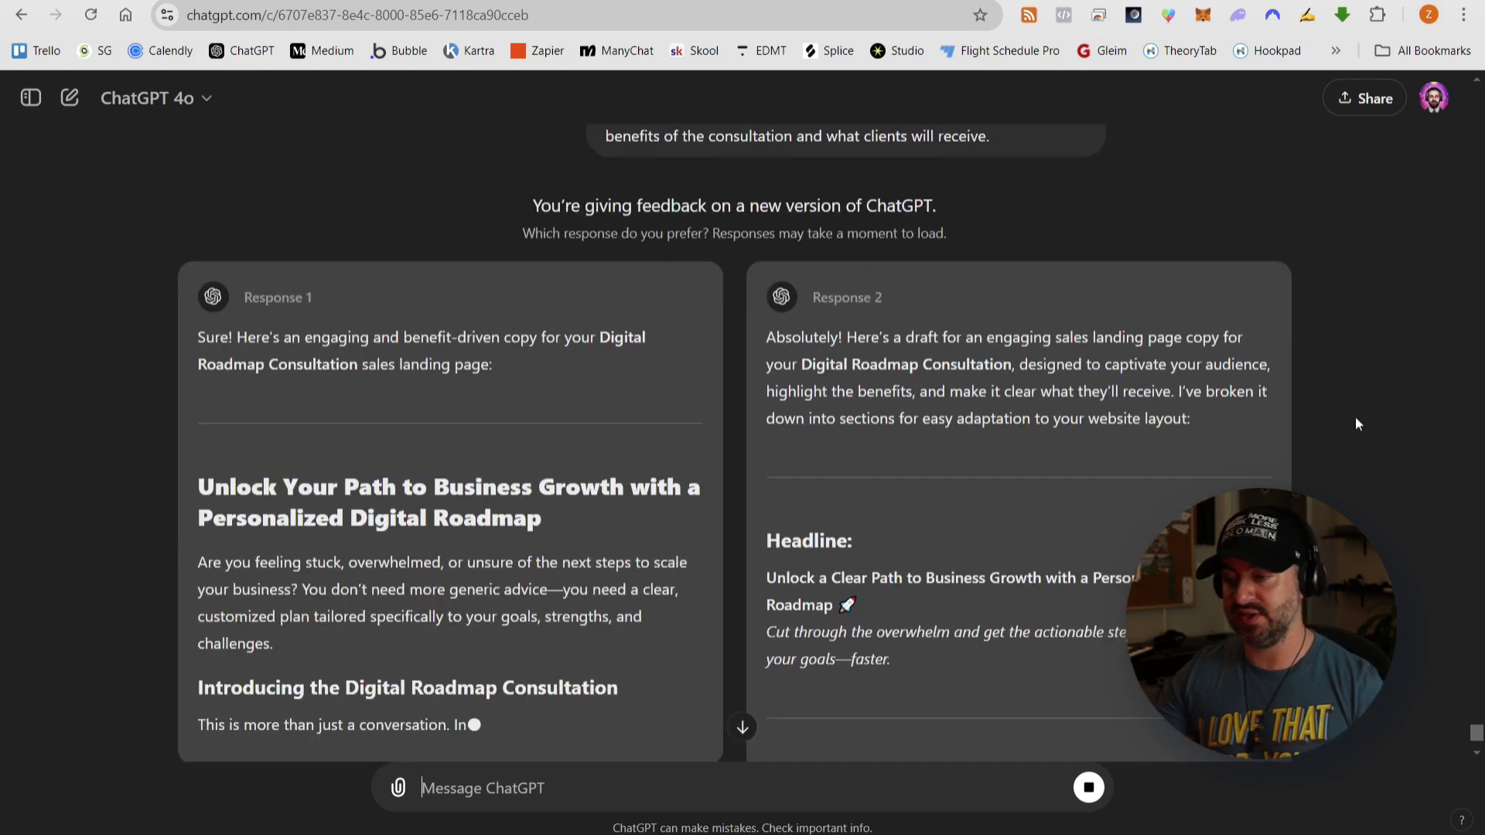
- Review both Digital Roadmap Consultation drafts, including their How It Works steps and booking calls-to-action
scroll(1357, 418, "down", 3)
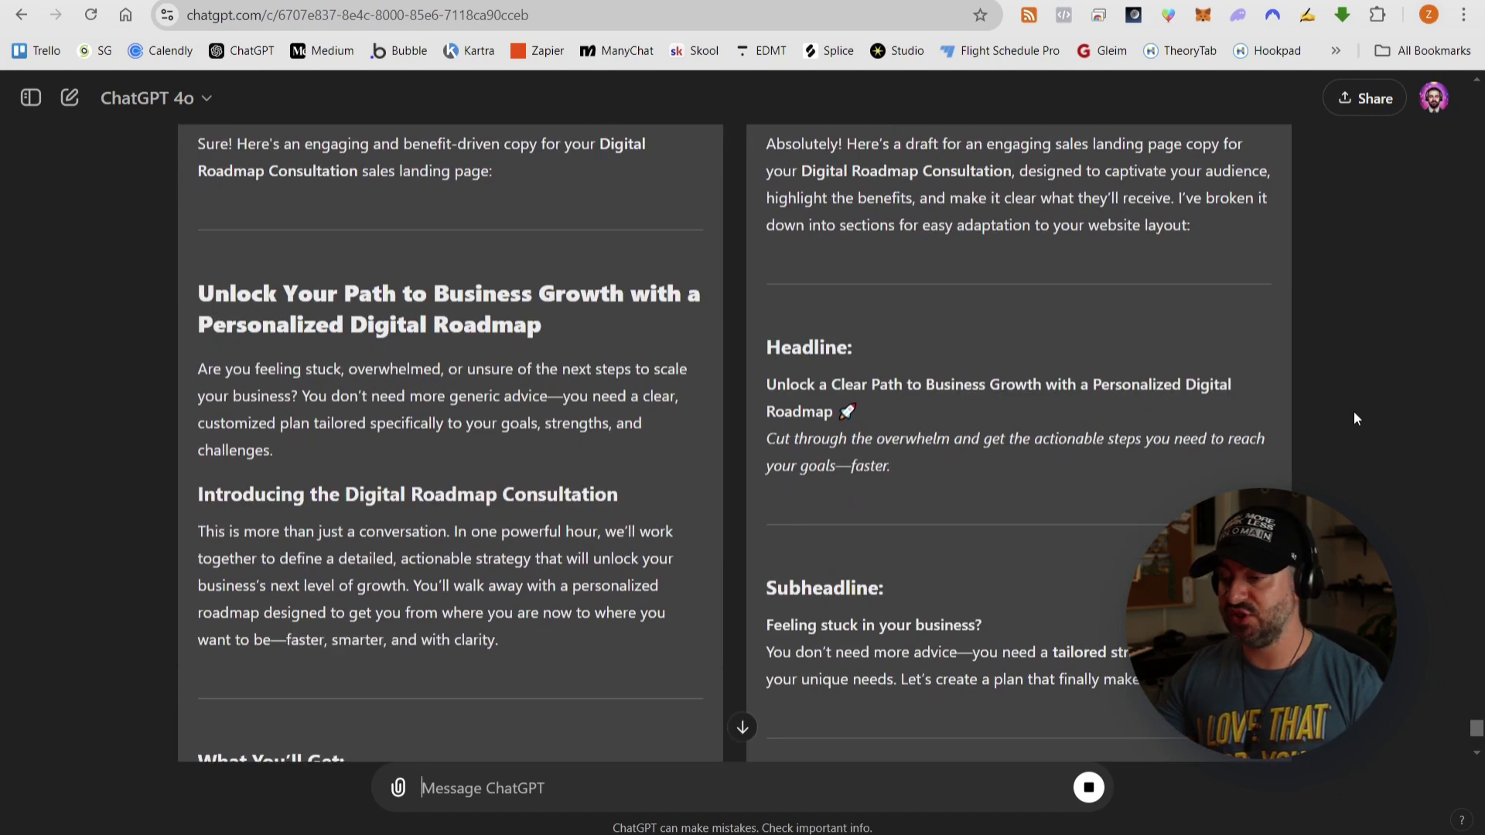
scroll(1355, 417, "down", 1)
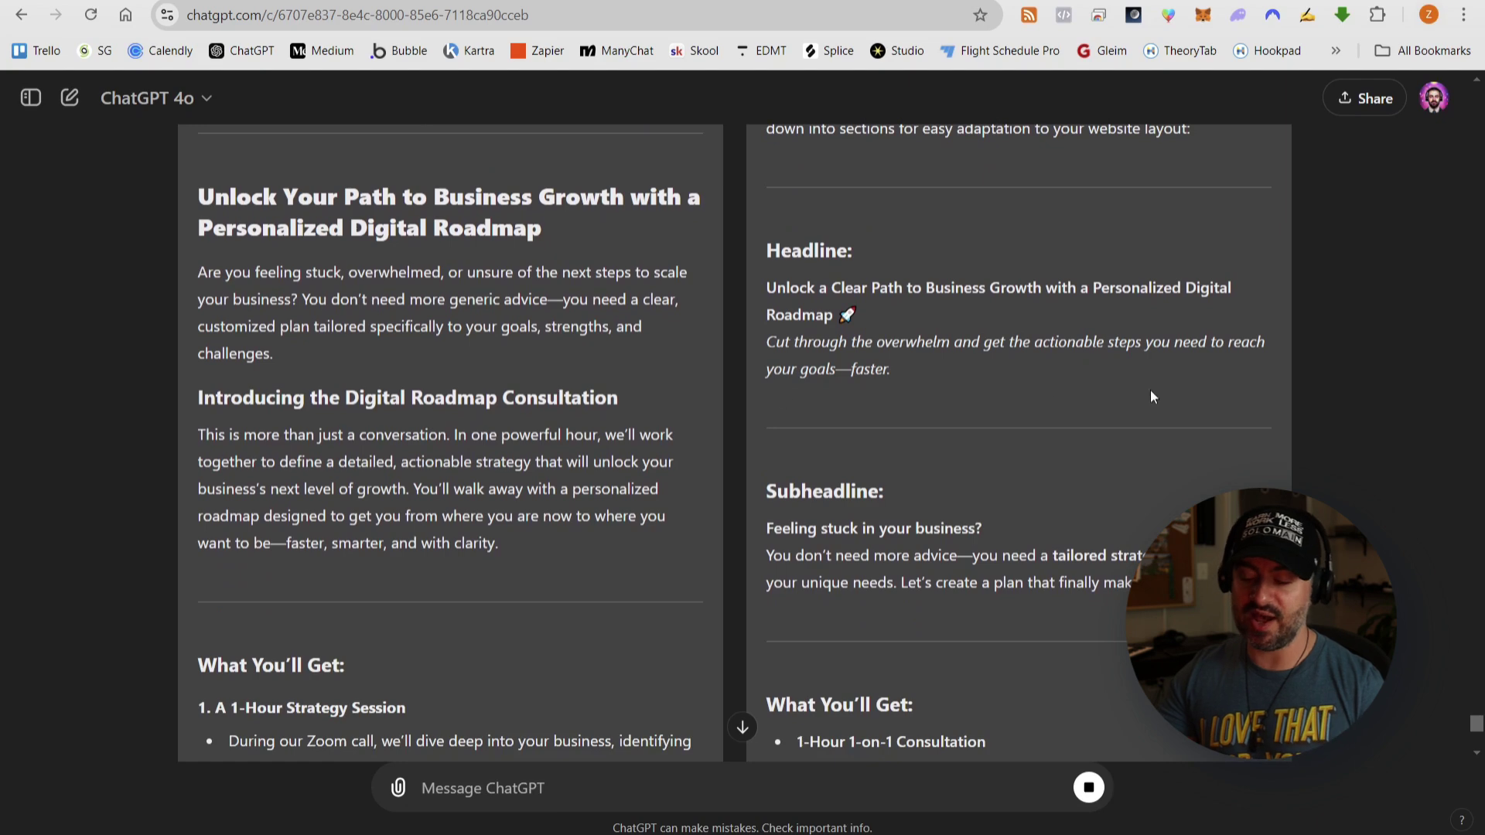
scroll(1152, 395, "down", 7)
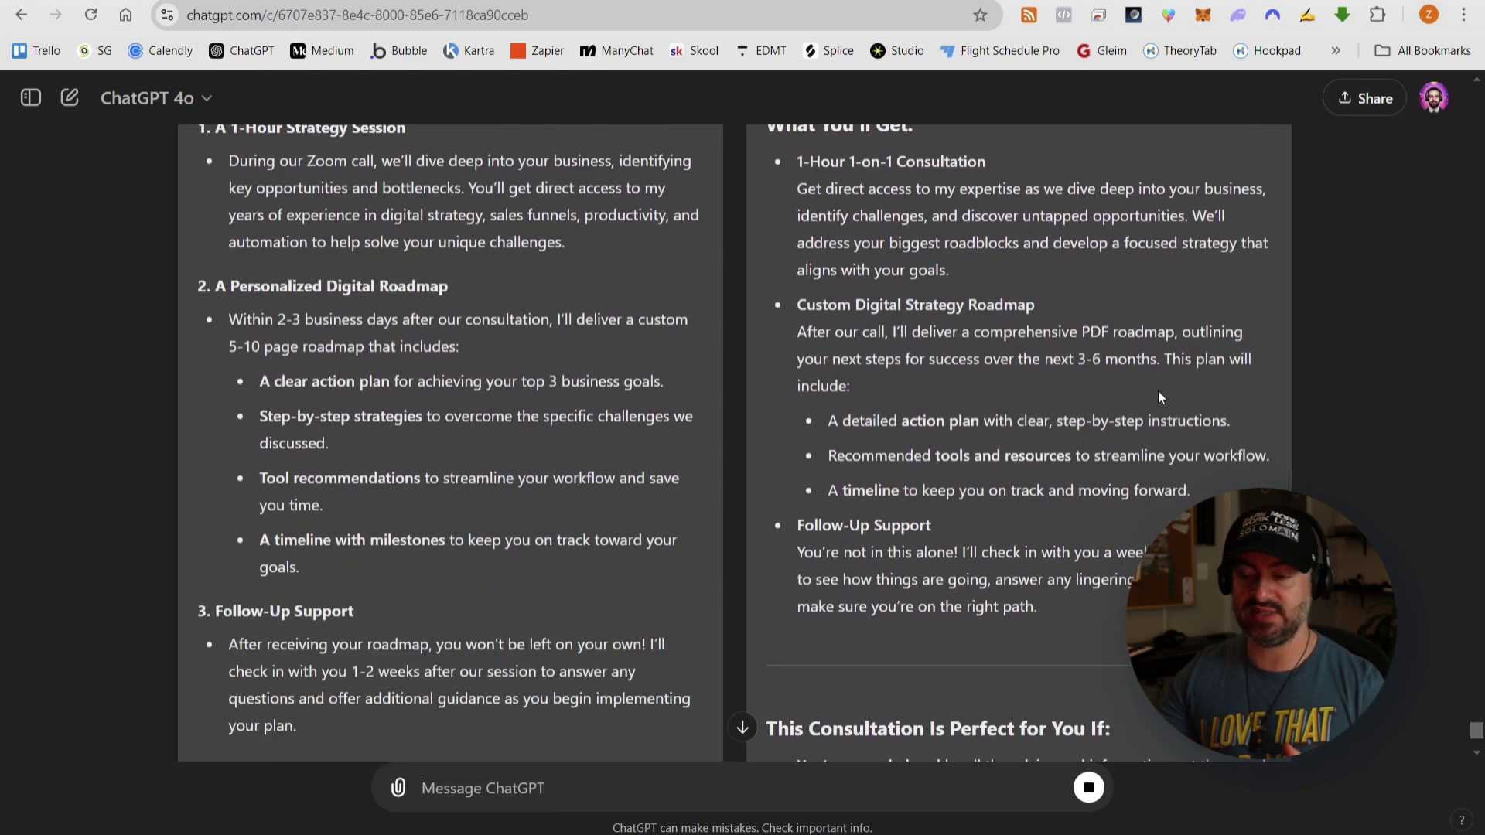
scroll(1158, 390, "down", 10)
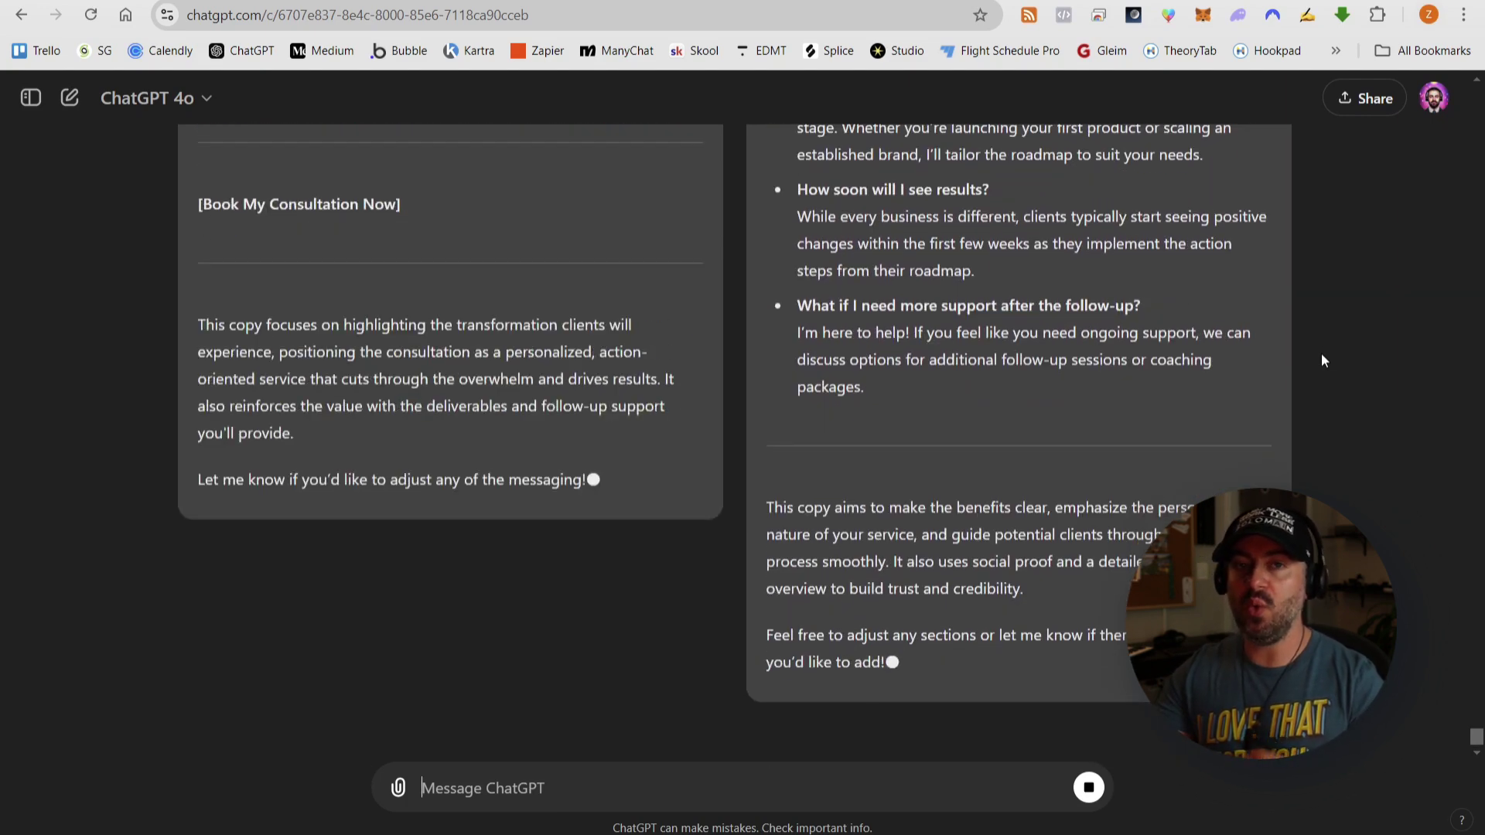
scroll(1307, 371, "up", 3)
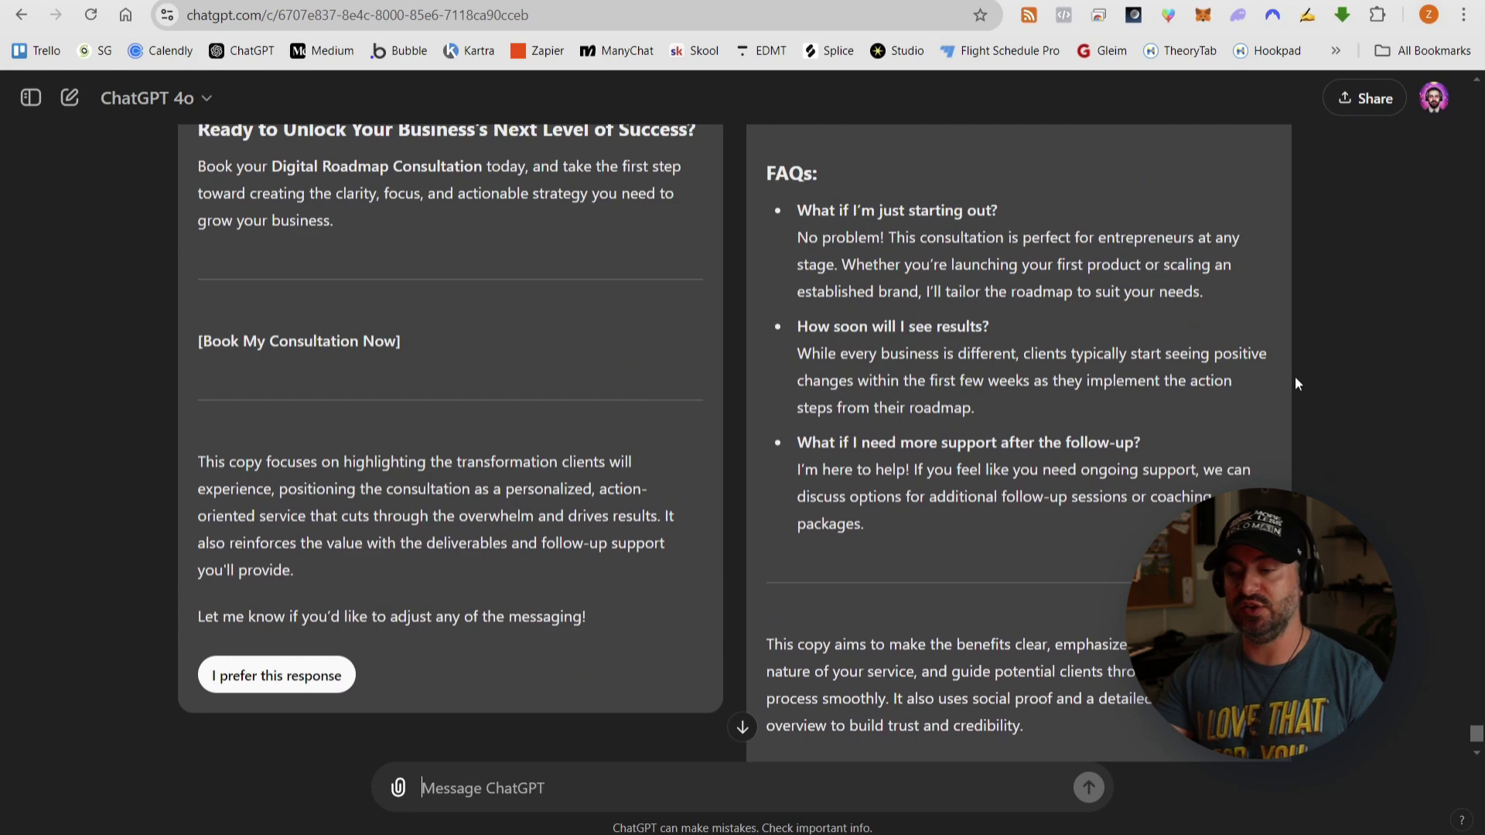
scroll(1290, 370, "up", 3)
scroll(1287, 366, "down", 3)
scroll(1288, 370, "down", 3)
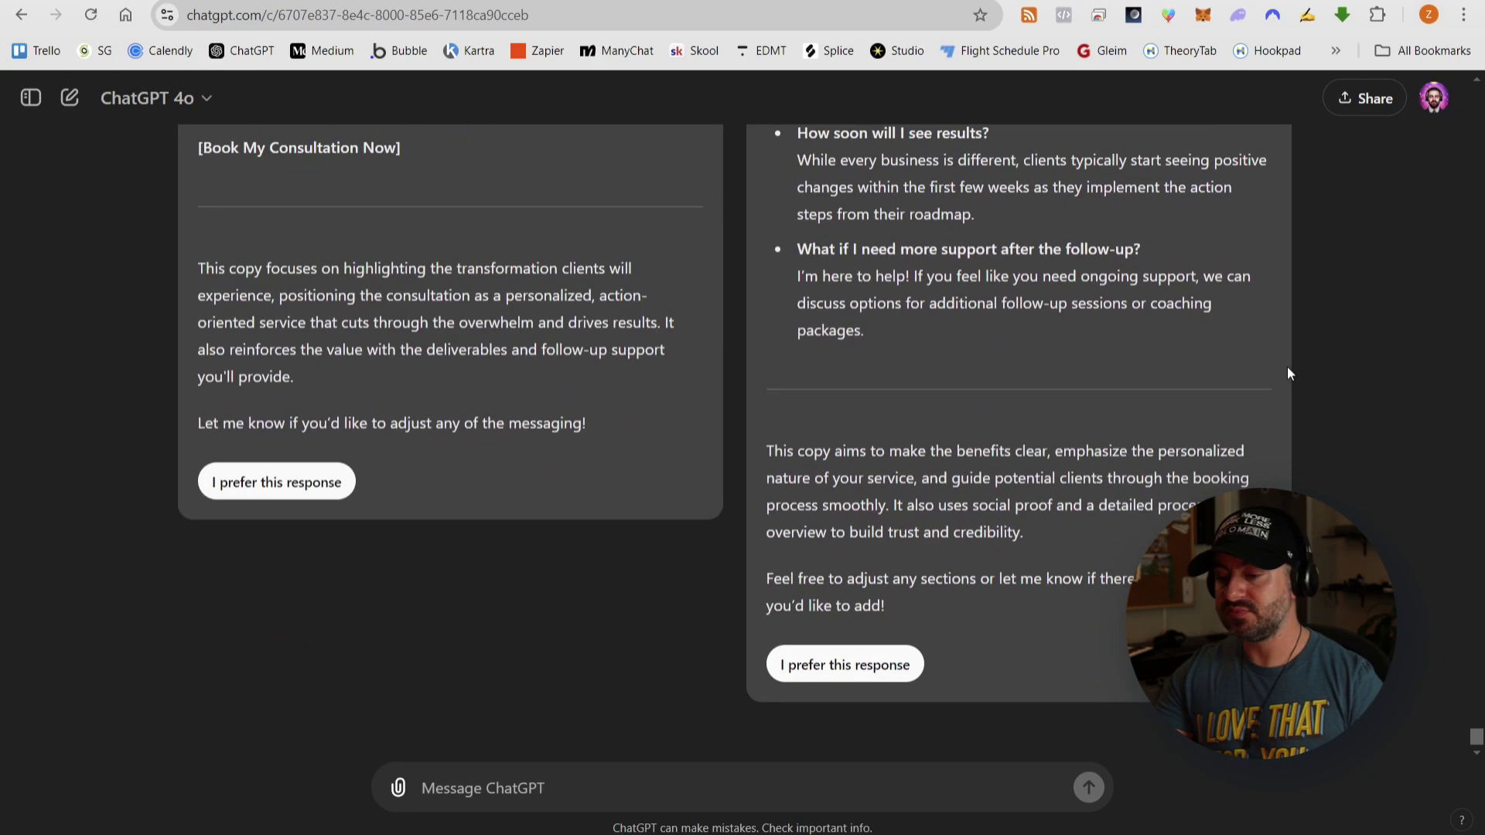
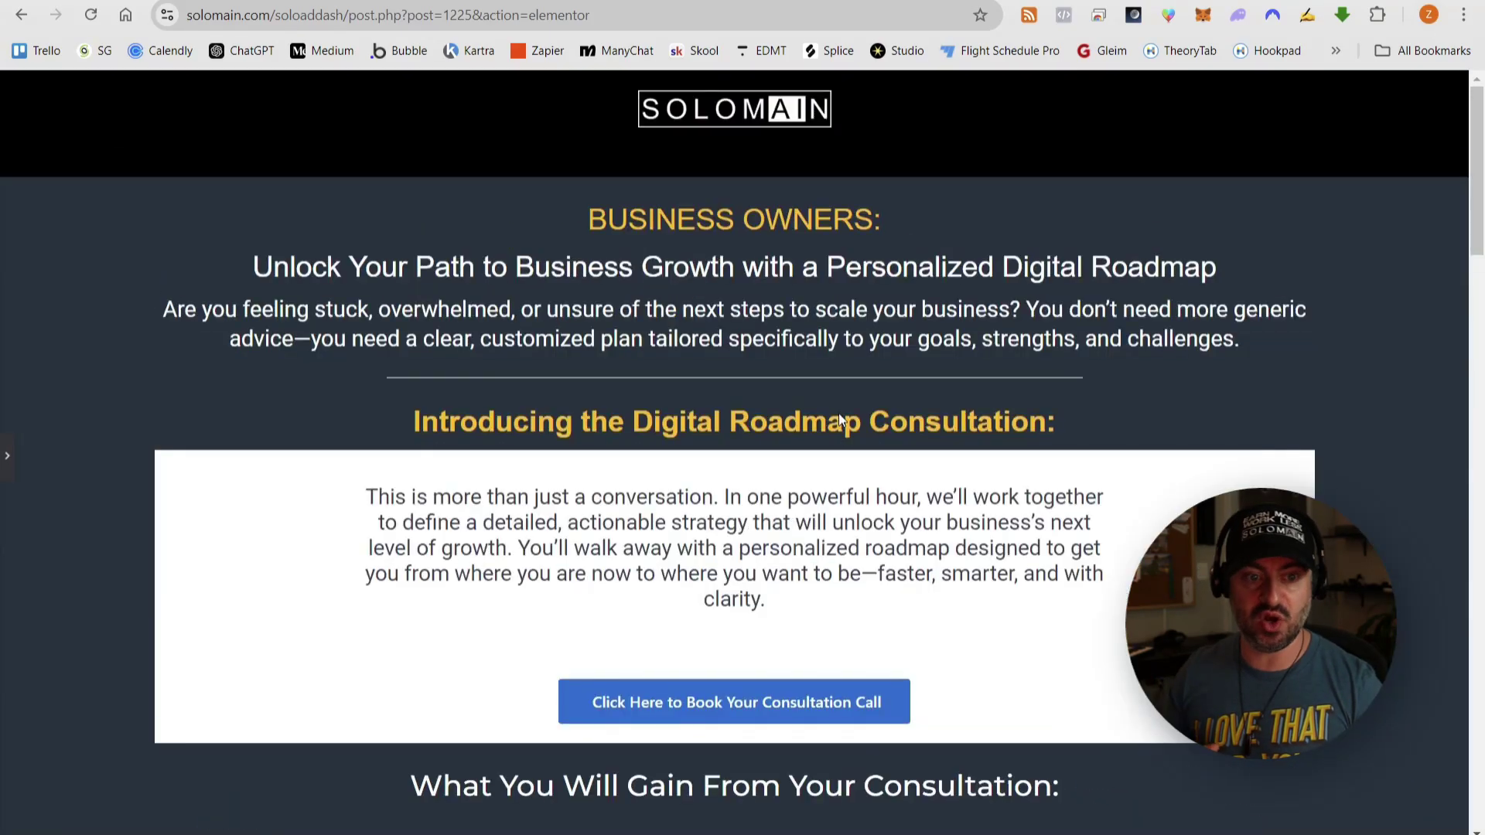
- Scroll through the built Digital Roadmap Consultation landing page preview in Elementor
scroll(839, 418, "down", 20)
scroll(825, 446, "up", 15)
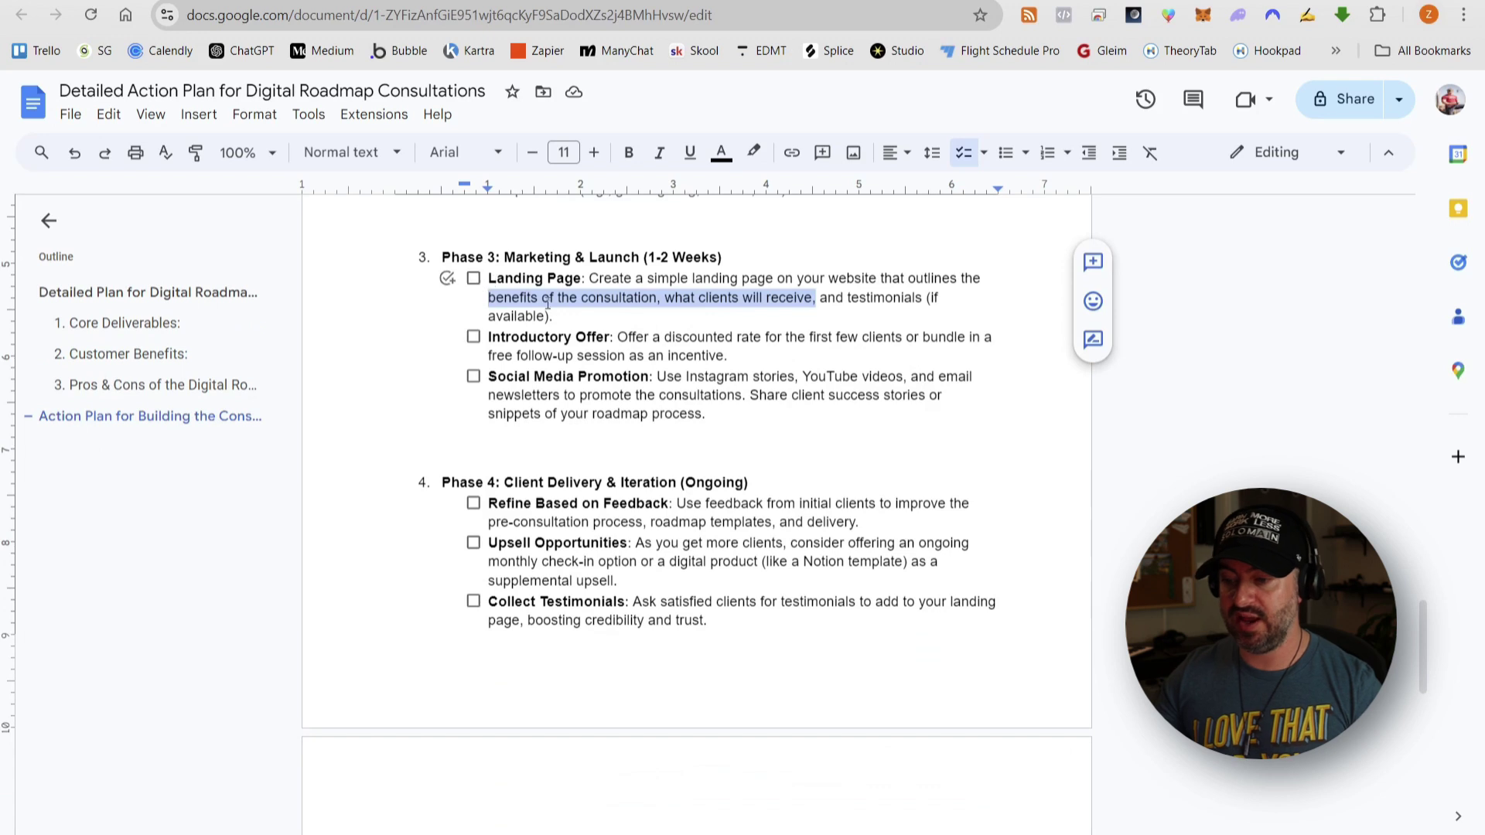
- Tick Landing Page and Introductory Offer as done in the Phase 3 Marketing & Launch checklist
left_click(570, 297)
left_click(473, 277)
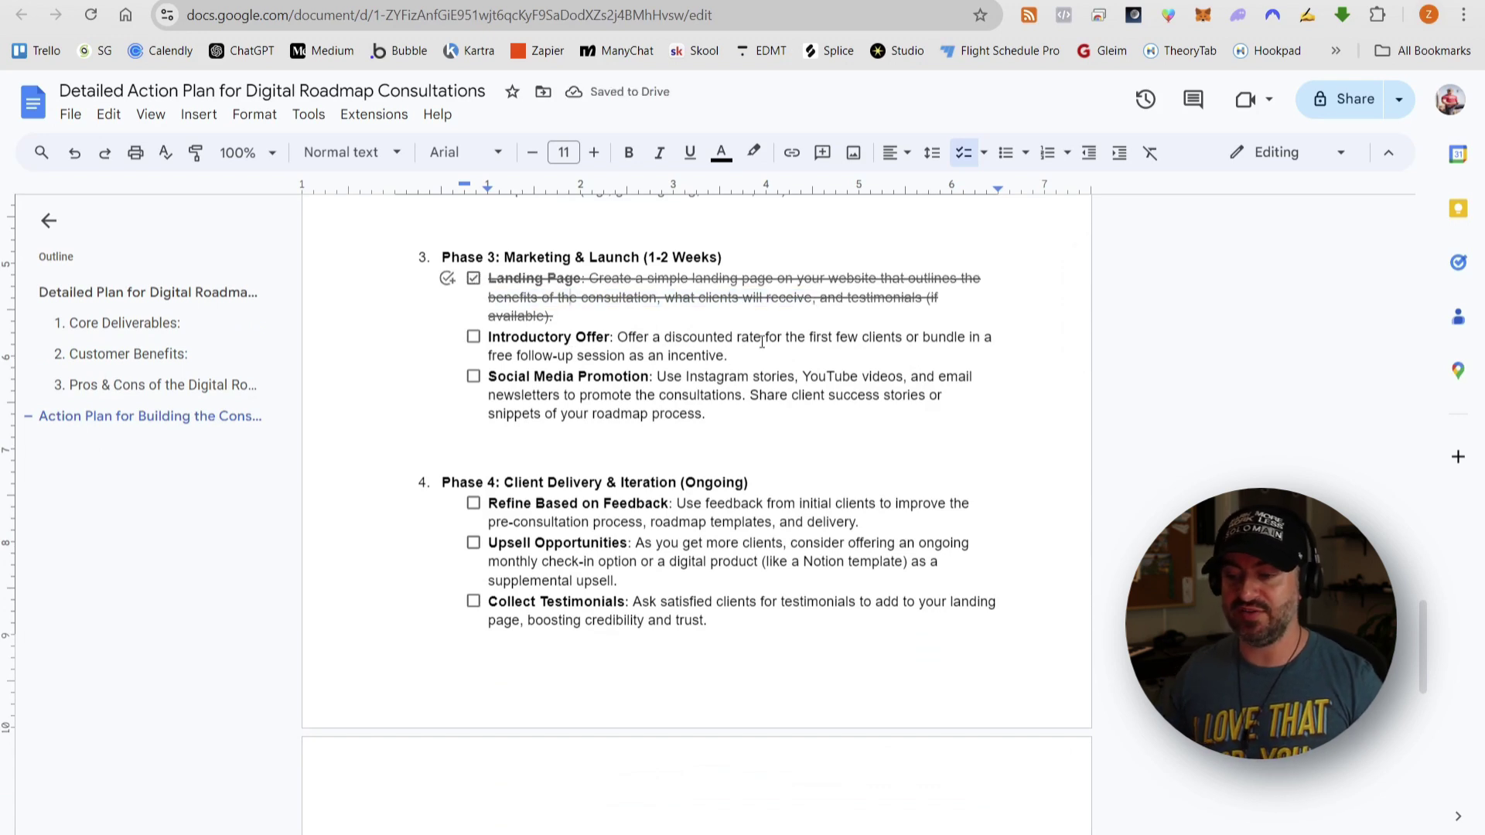
left_click(473, 337)
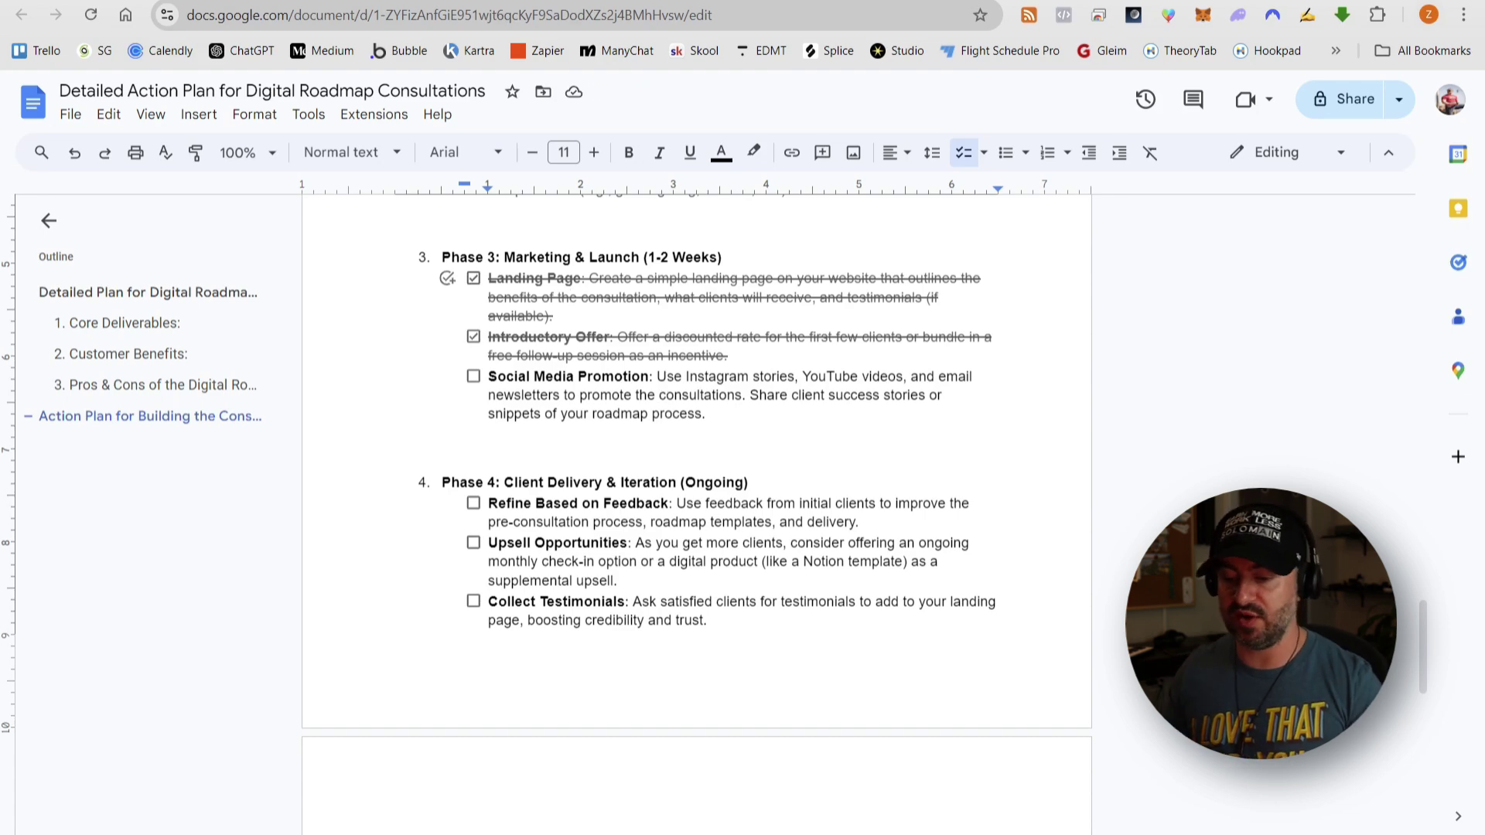
key("ctrl+Tab")
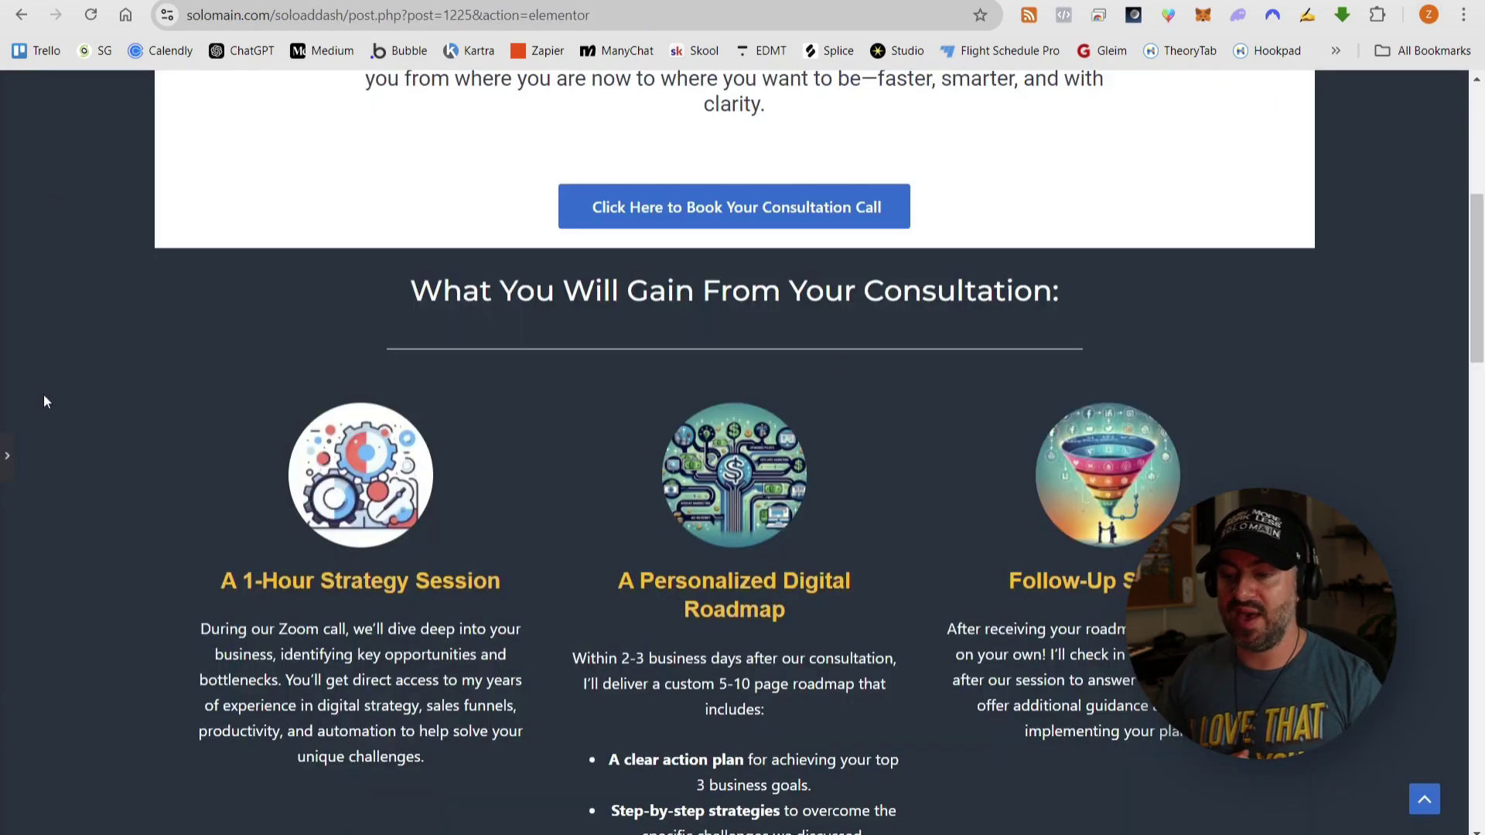
- Open the live Digital Roadmap Consultation page through Elementor's View Page, then reload and scroll it
left_click(8, 461)
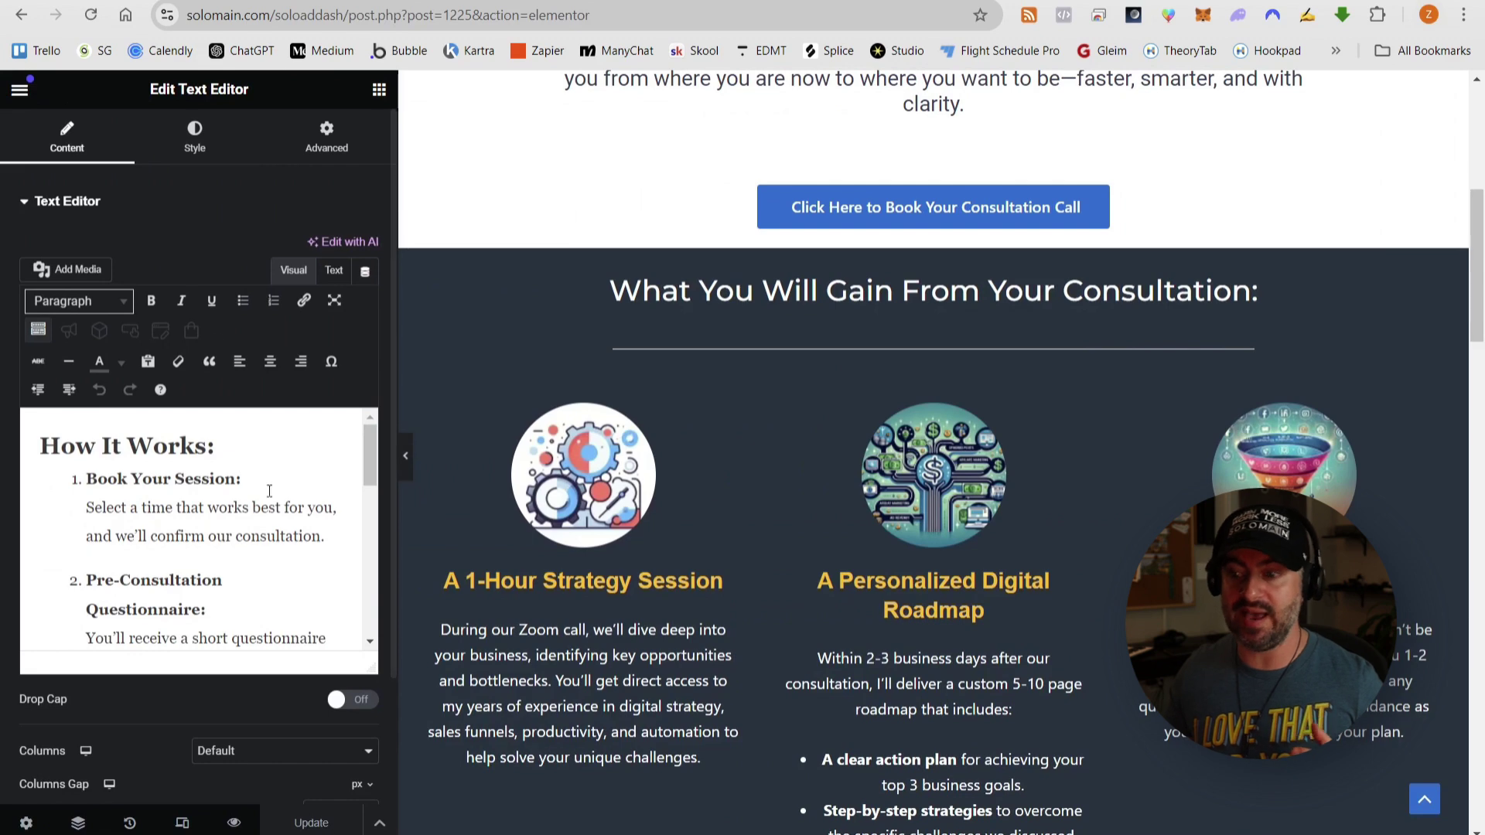
left_click(19, 89)
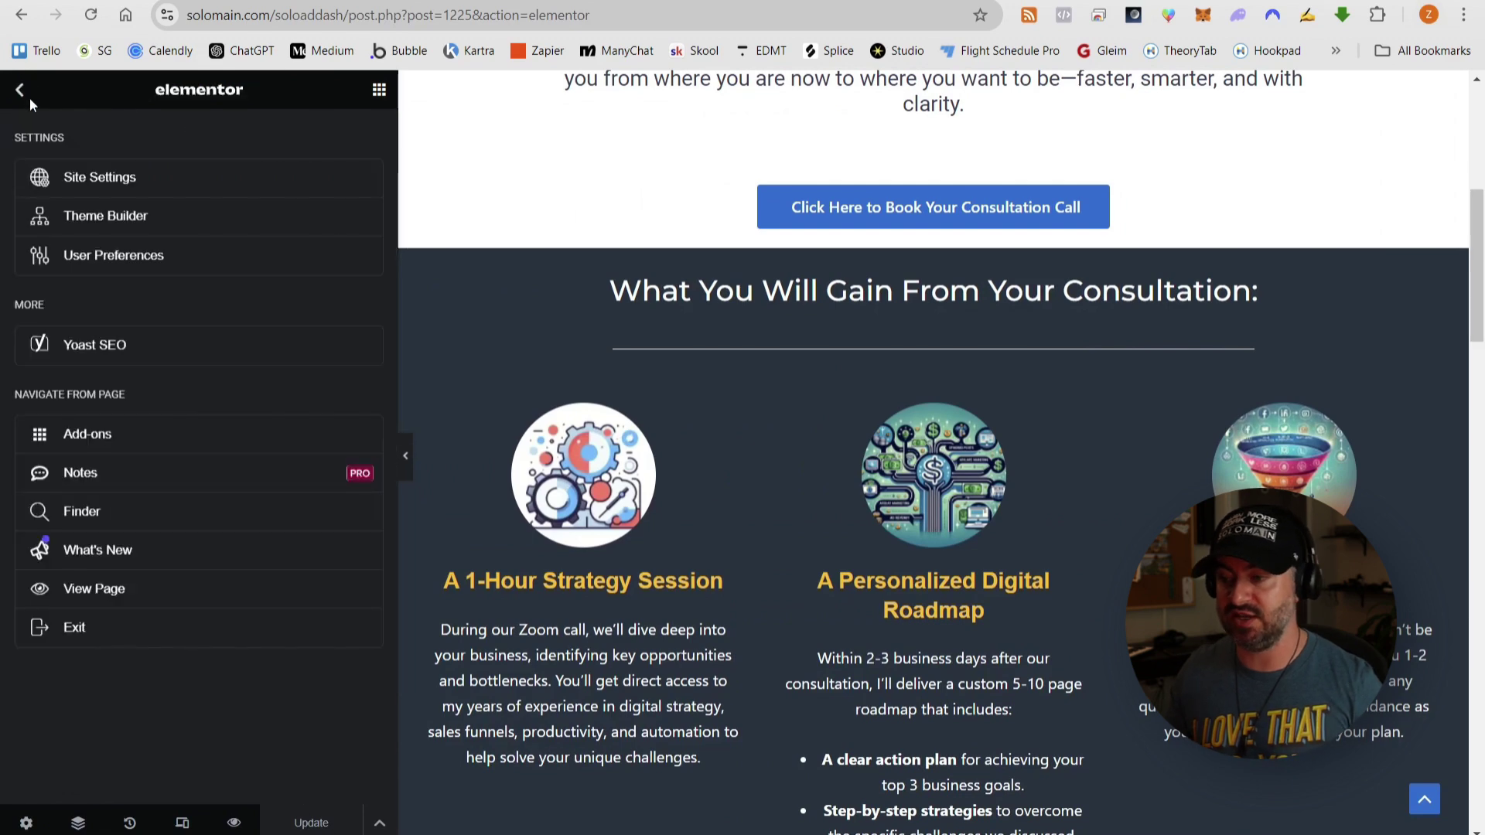
left_click(179, 600)
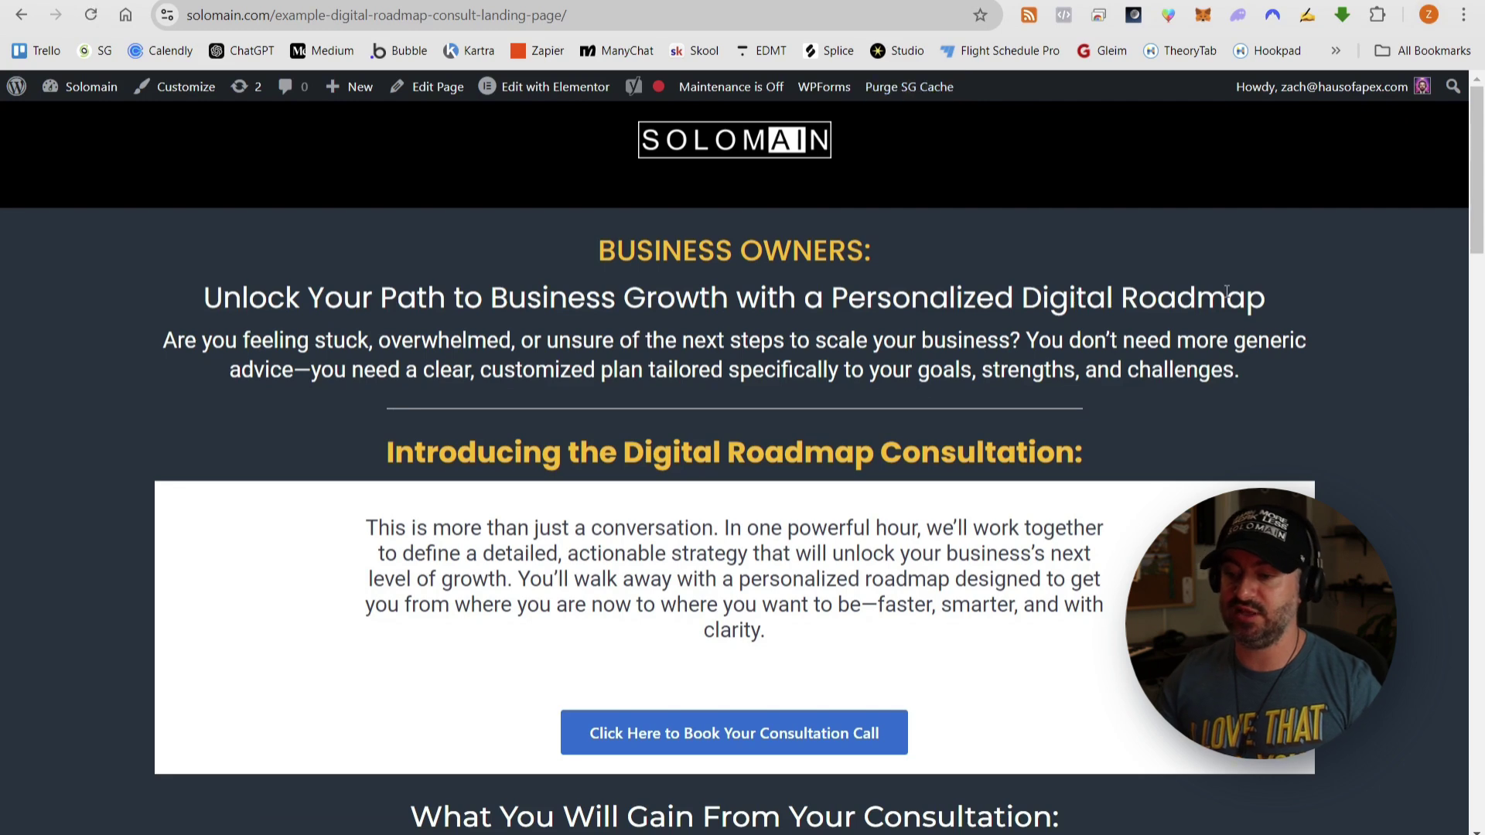
key("F5")
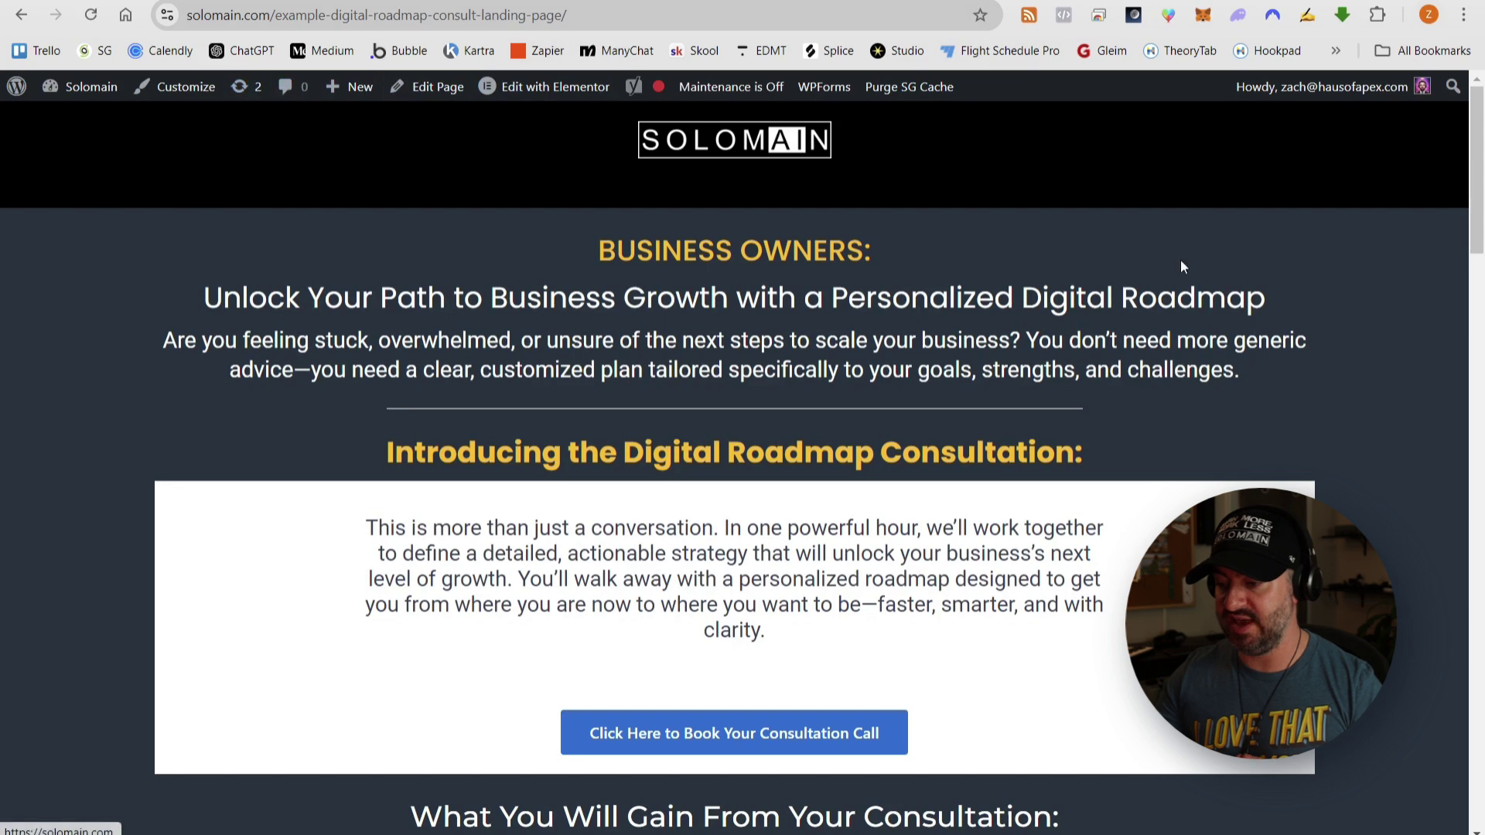
scroll(1351, 255, "down", 3)
scroll(1350, 256, "up", 3)
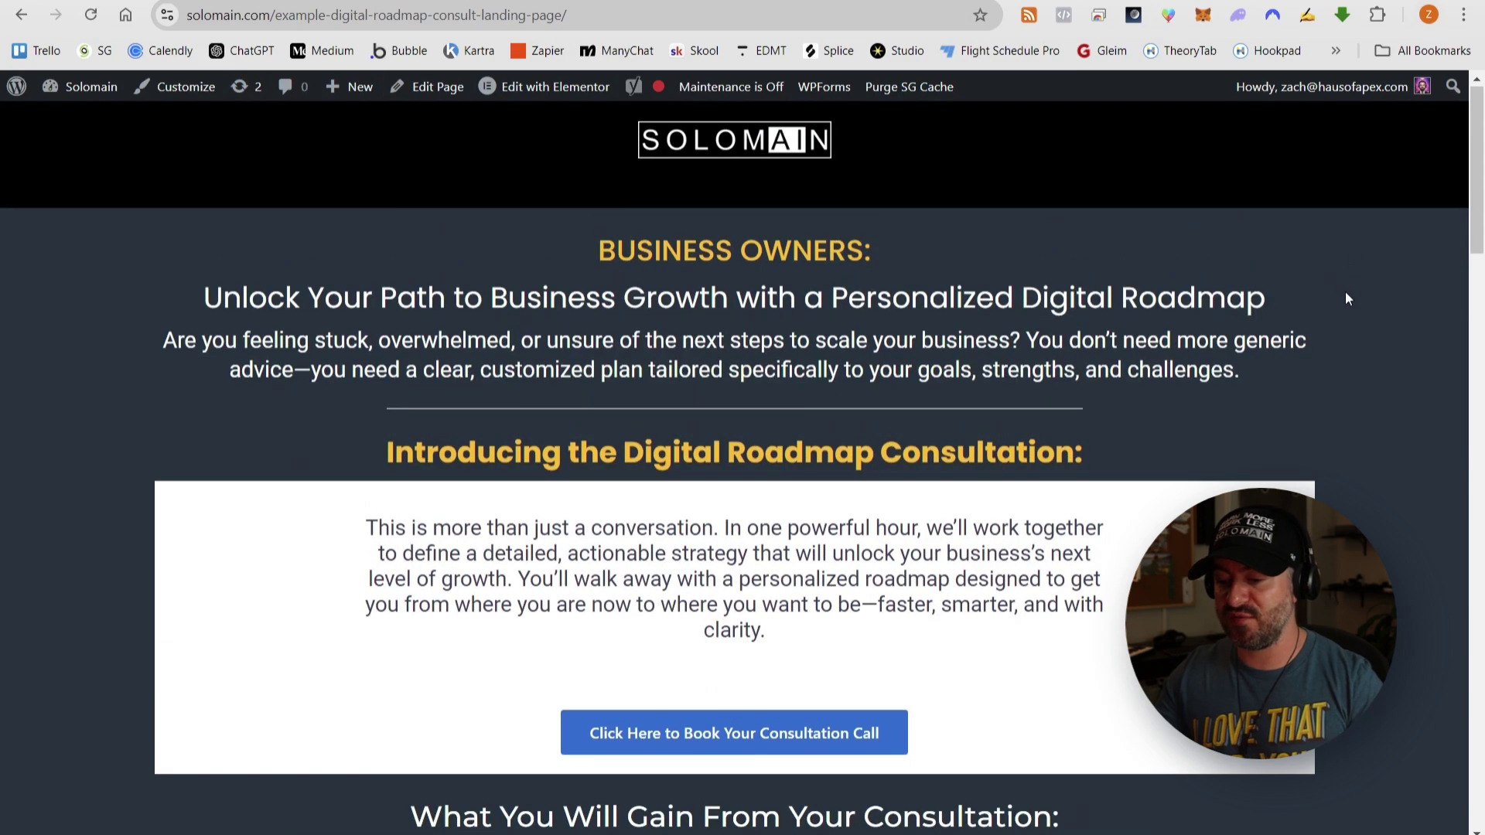
- Load the landing page address in a new incognito window and review it, highlighting Test User Experience
right_click(472, 834)
left_click(481, 712)
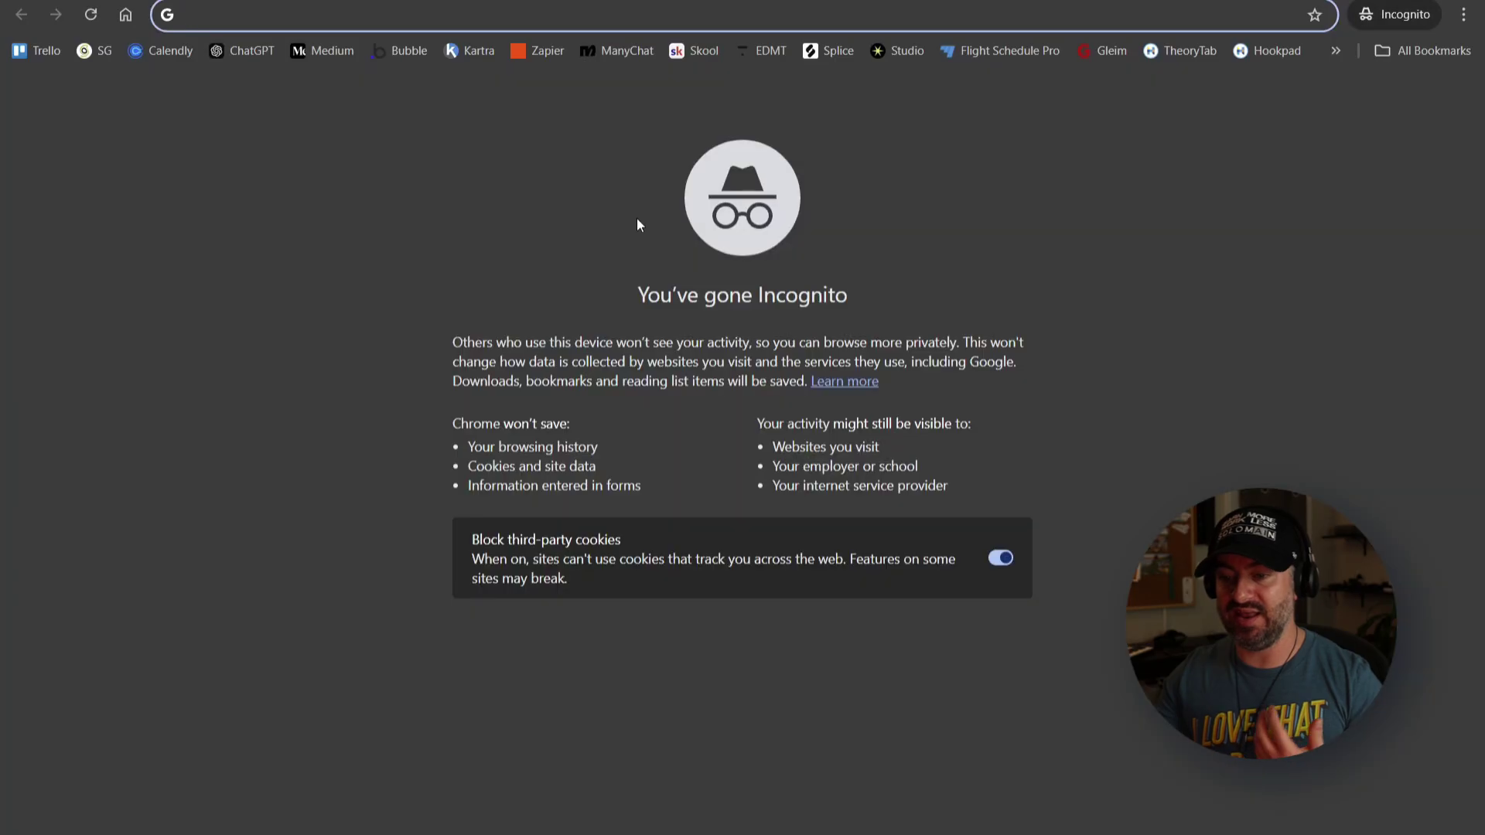
type("https://solomain.com/example-digital-roadmap-consult-landing-page/")
key("Return")
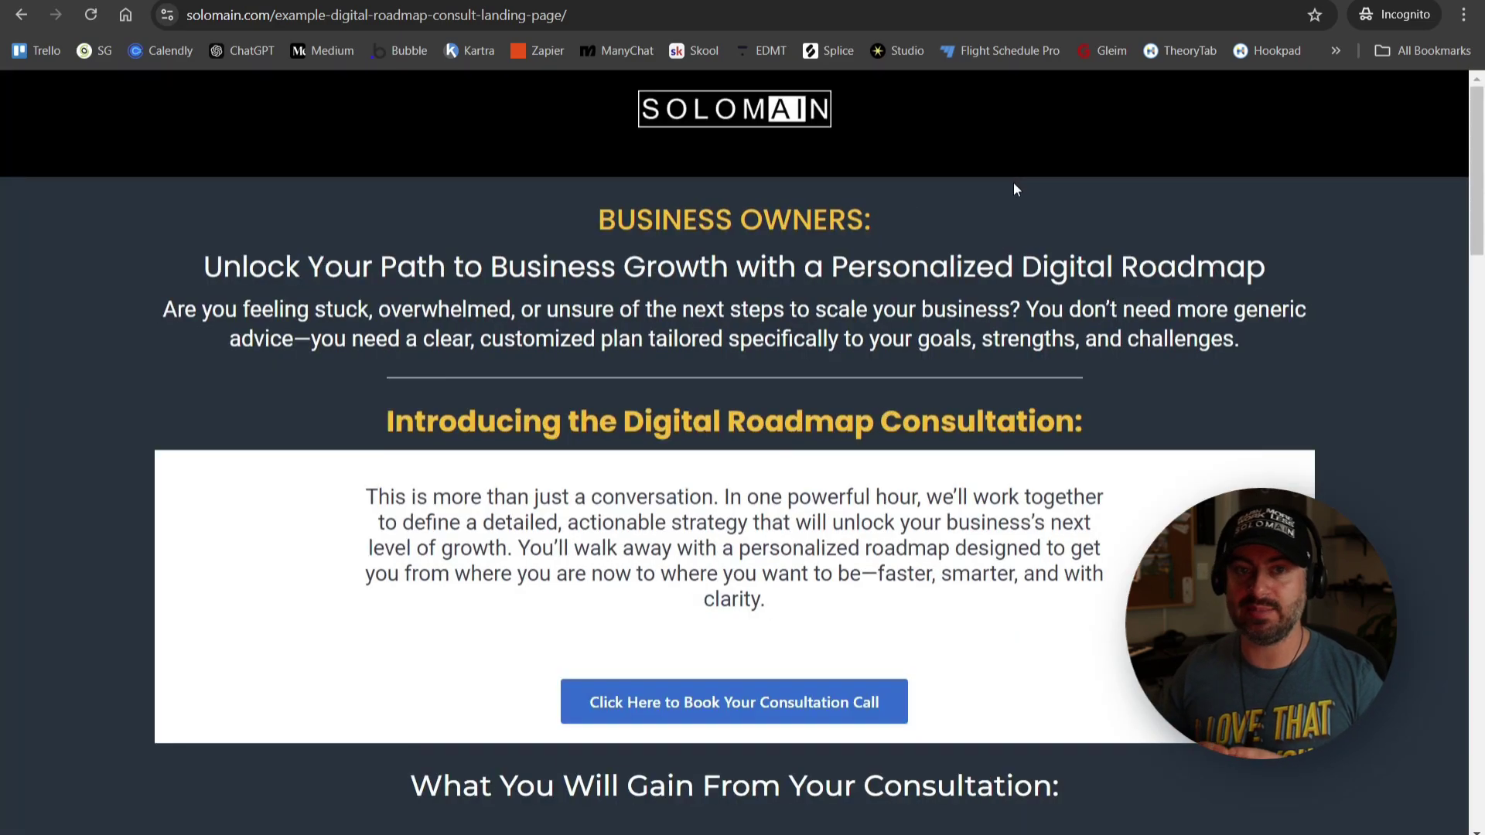
scroll(800, 365, "down", 4)
scroll(773, 418, "down", 6)
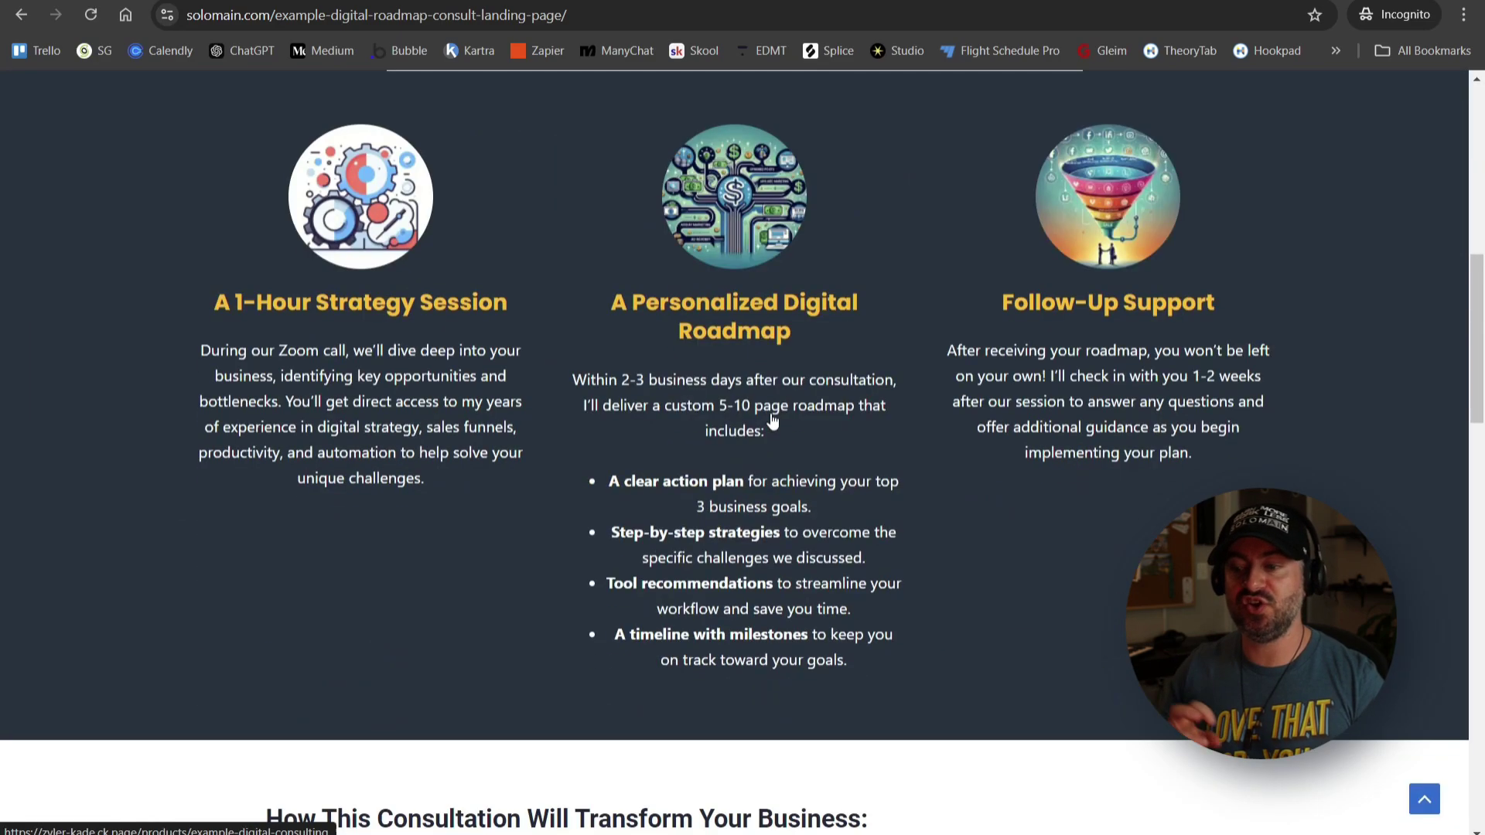
scroll(773, 417, "down", 15)
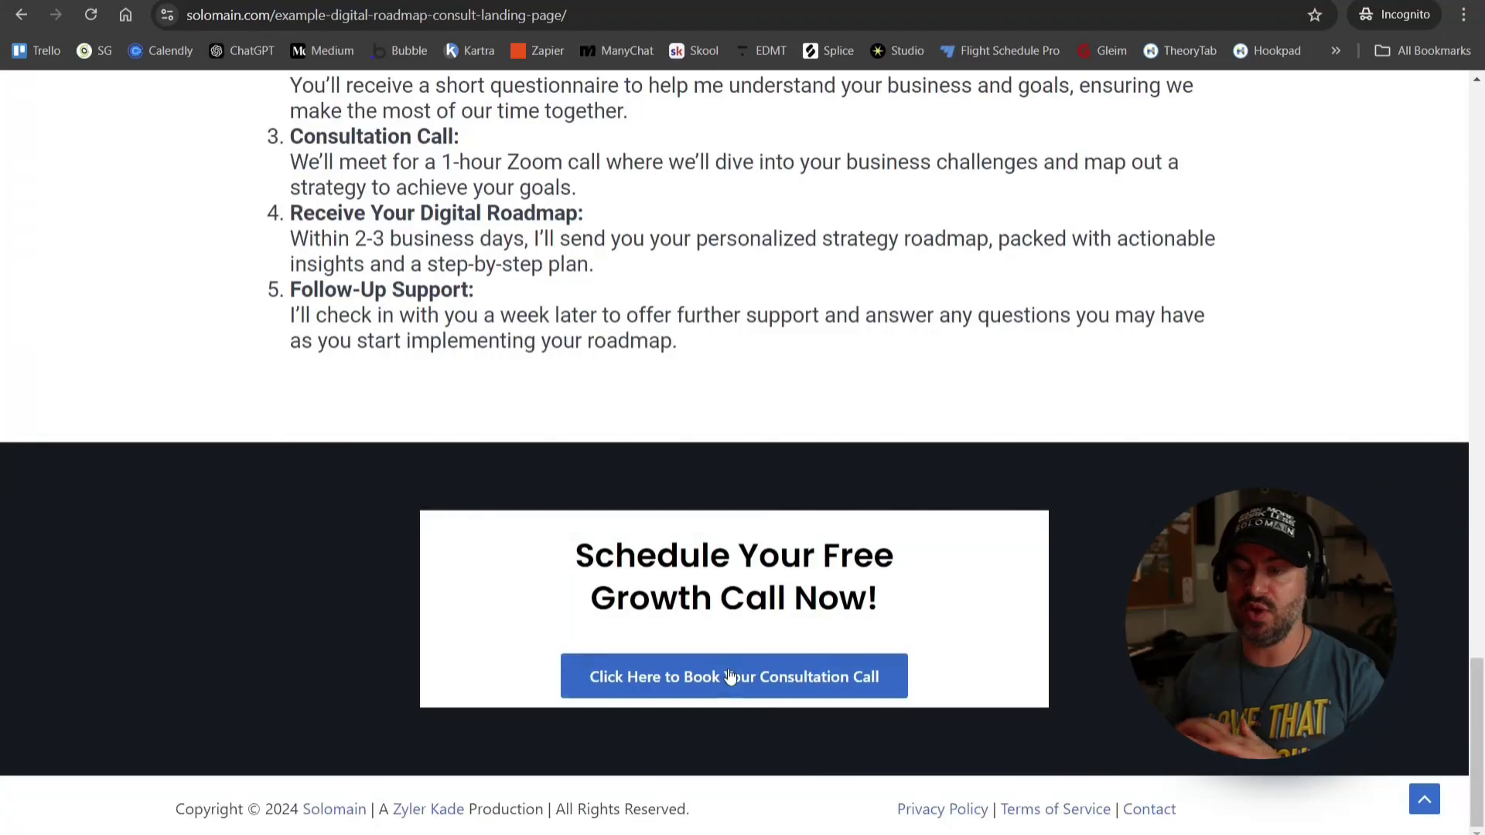
scroll(796, 503, "up", 20)
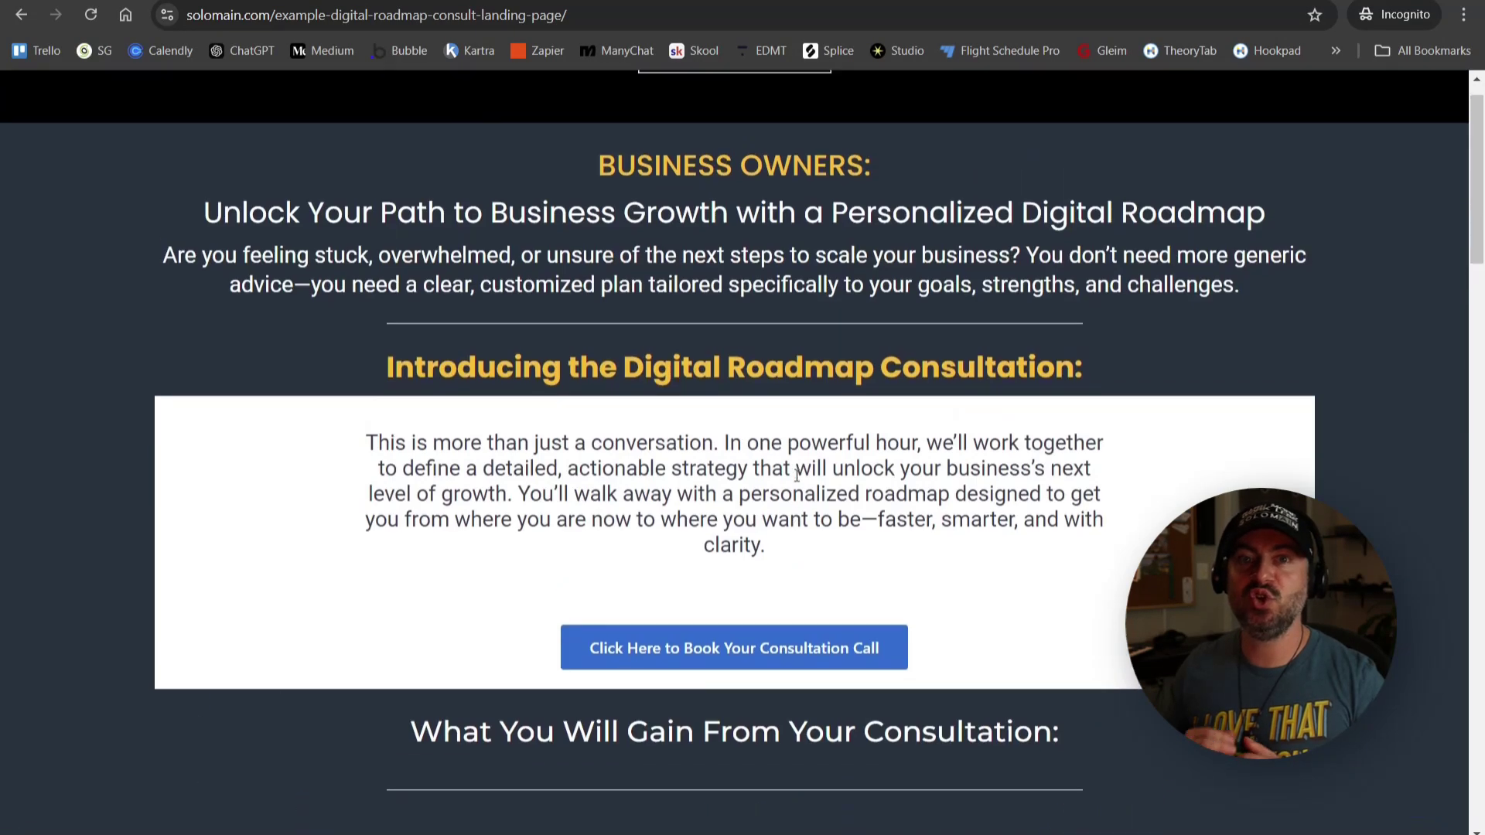
scroll(797, 475, "up", 1)
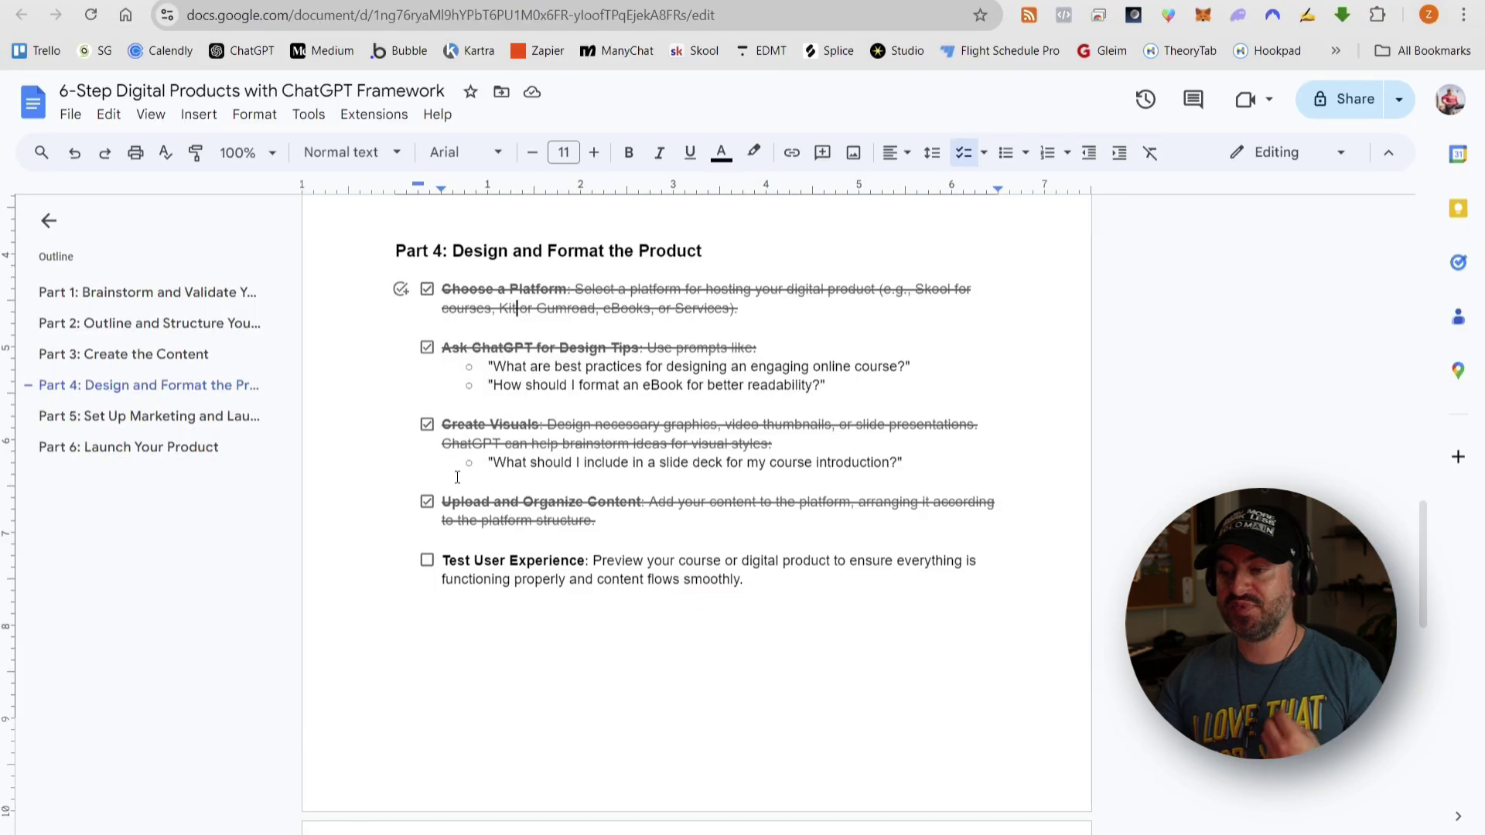
left_click_drag(447, 563, 766, 574)
left_click(792, 576)
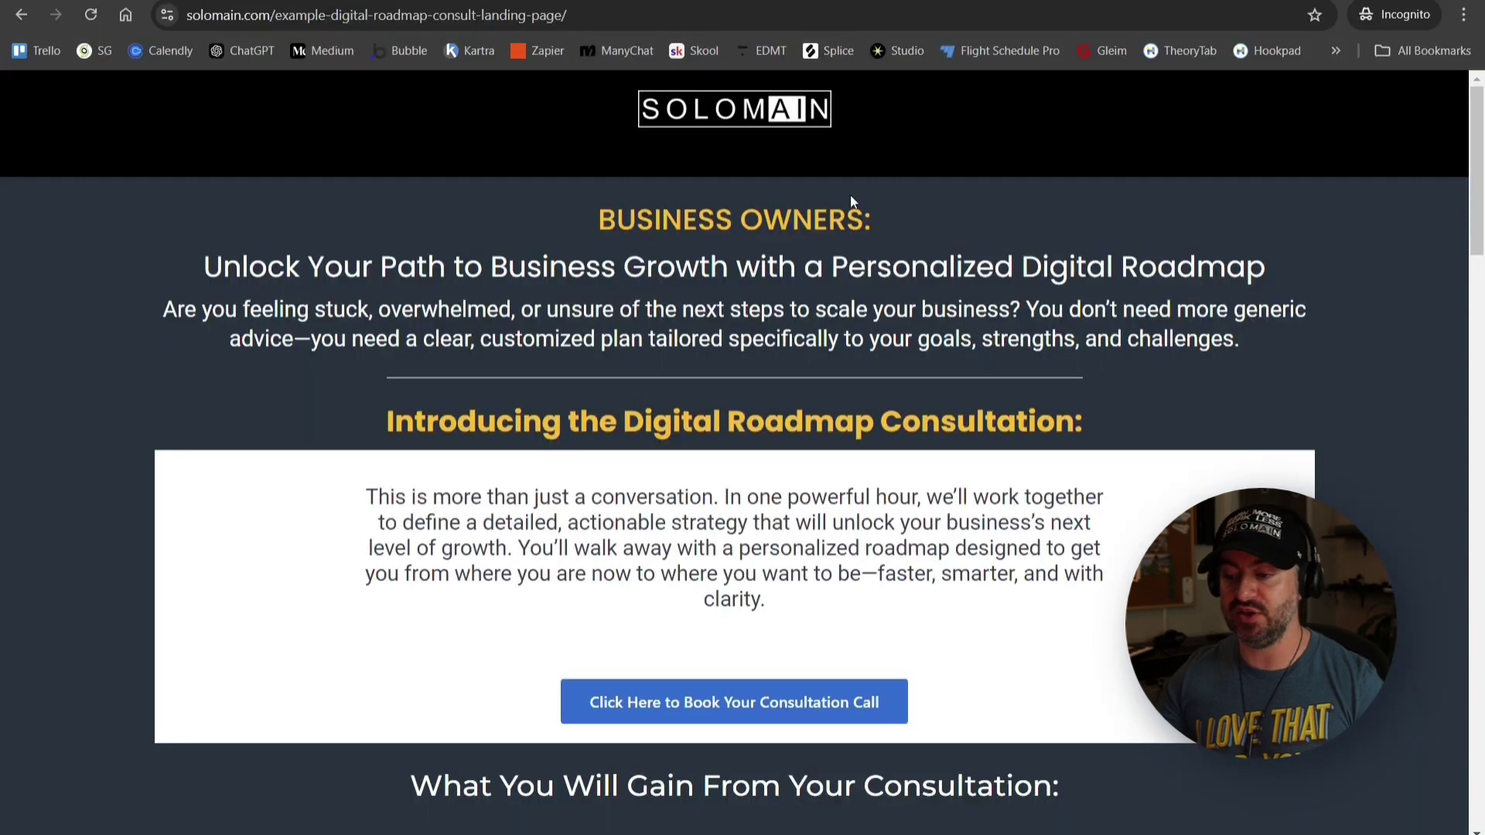
scroll(851, 195, "down", 1)
scroll(1011, 179, "up", 1)
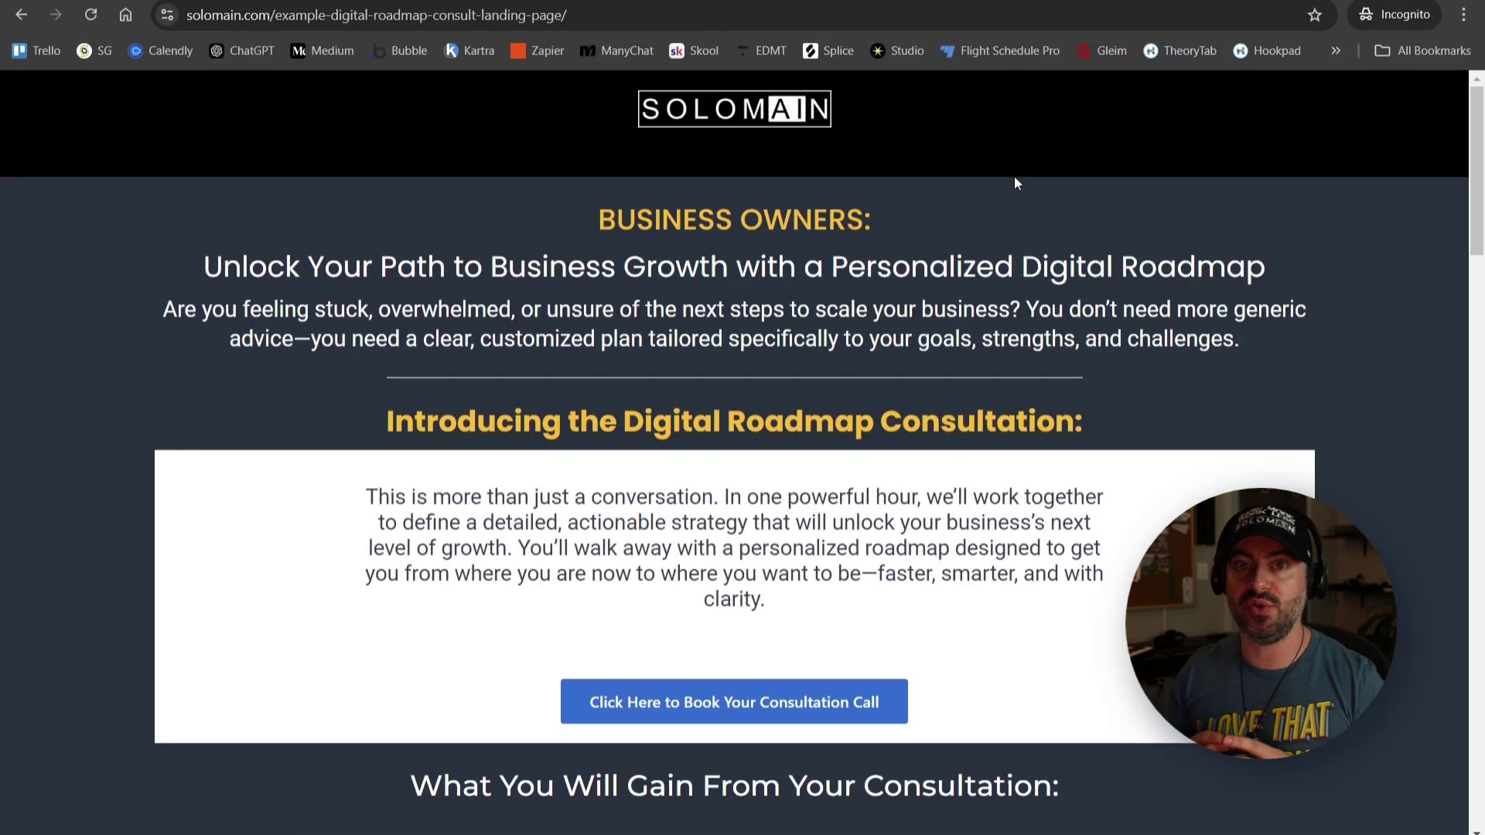
scroll(773, 421, "down", 3)
scroll(769, 418, "down", 10)
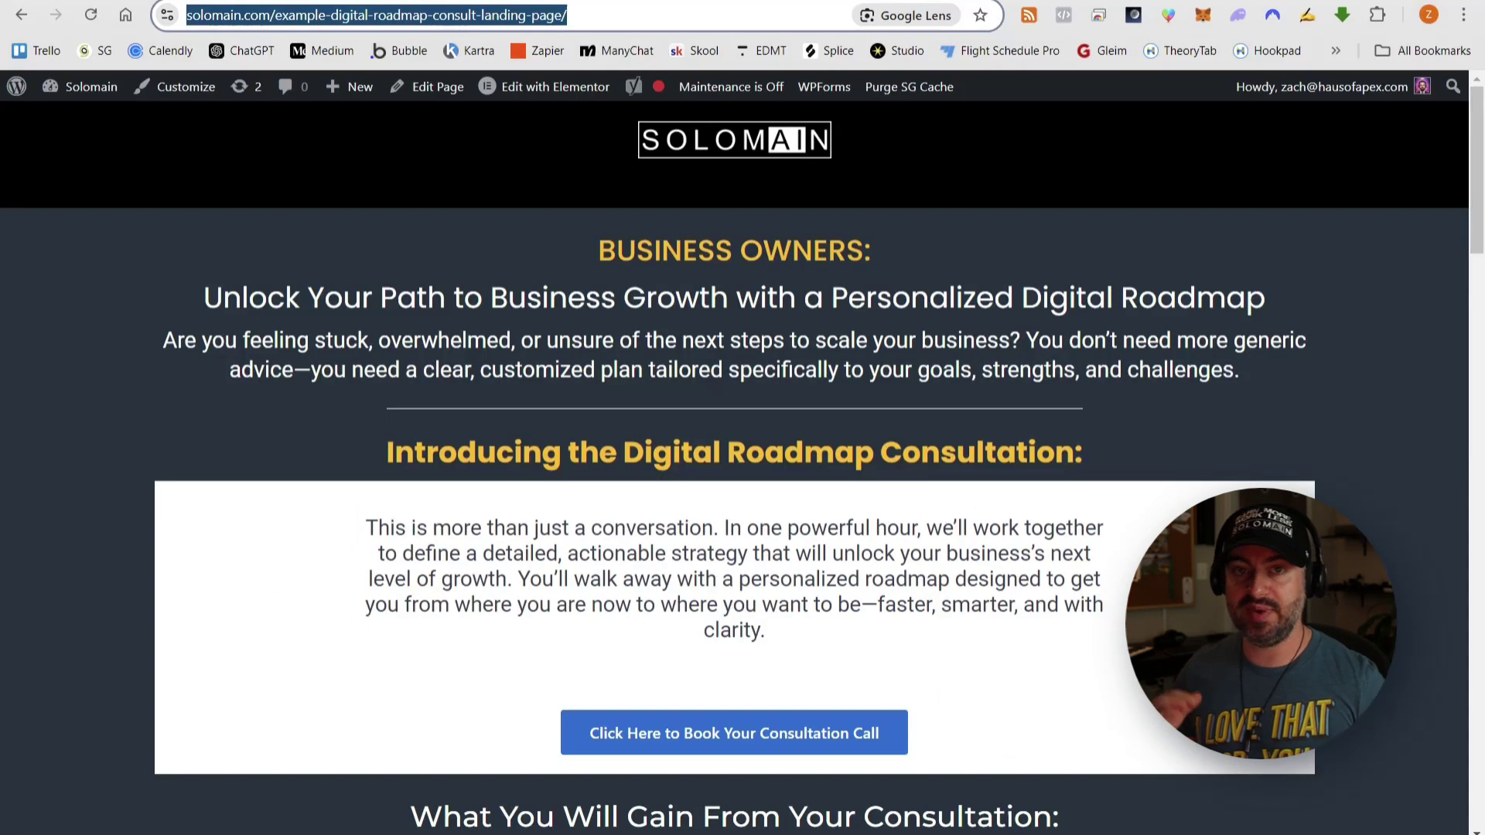
- Reopen the landing page in another incognito window and look it over again
right_click(492, 831)
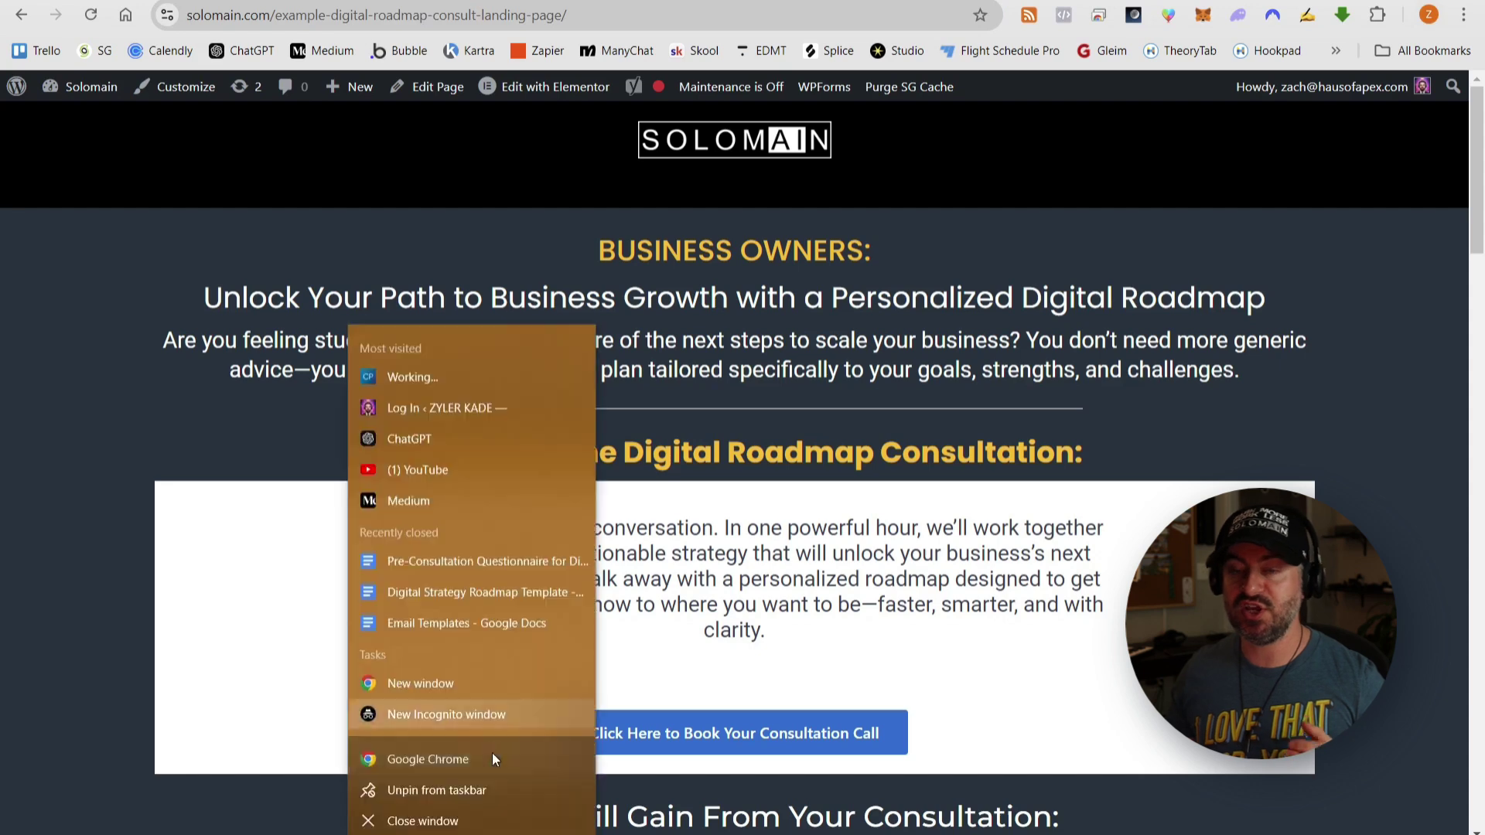
left_click(481, 712)
type("https://solomain.com/example-digital-roadmap-consult-landing-page/")
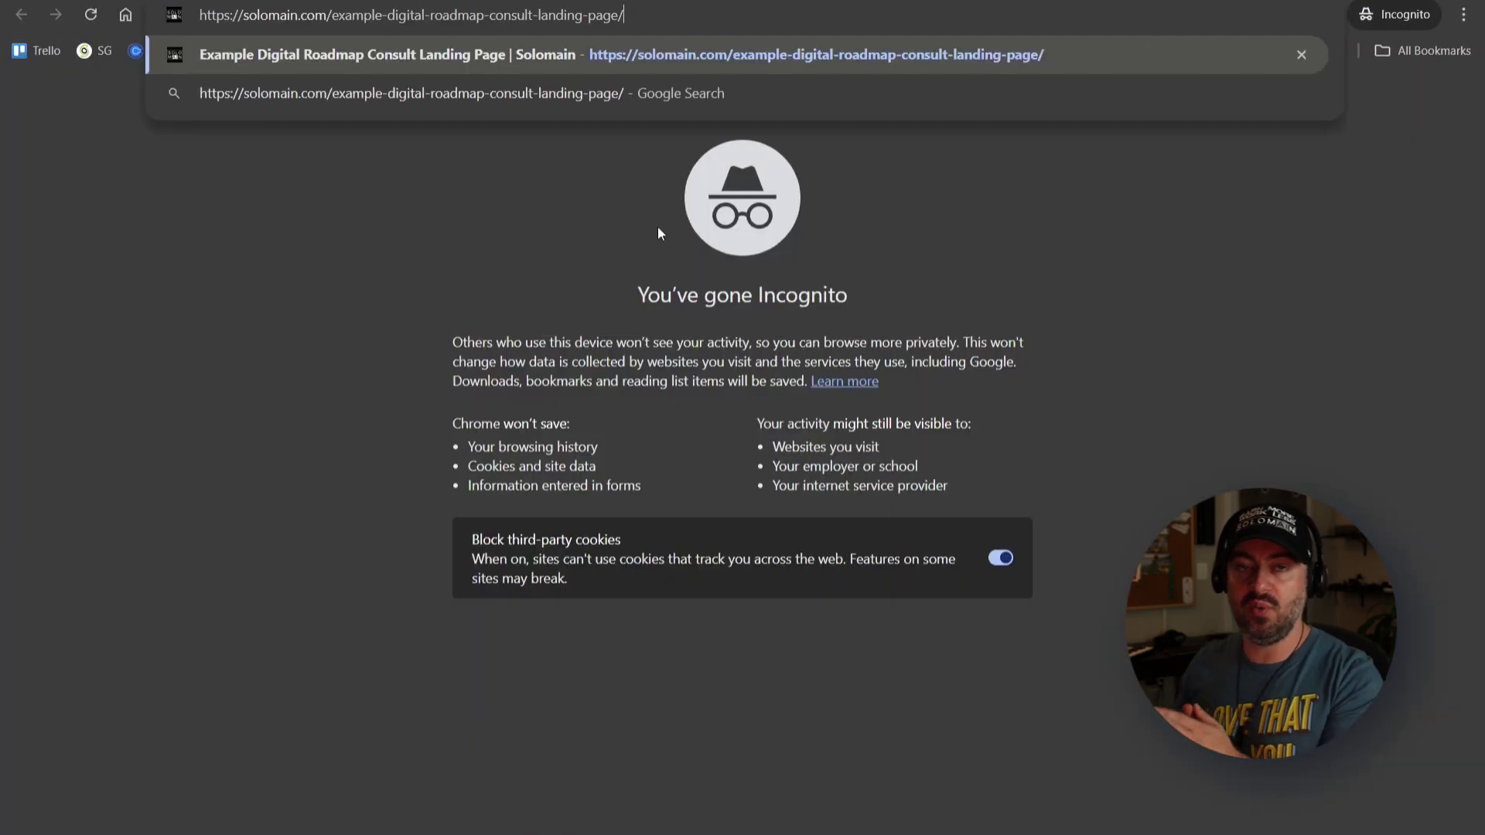
key("Return")
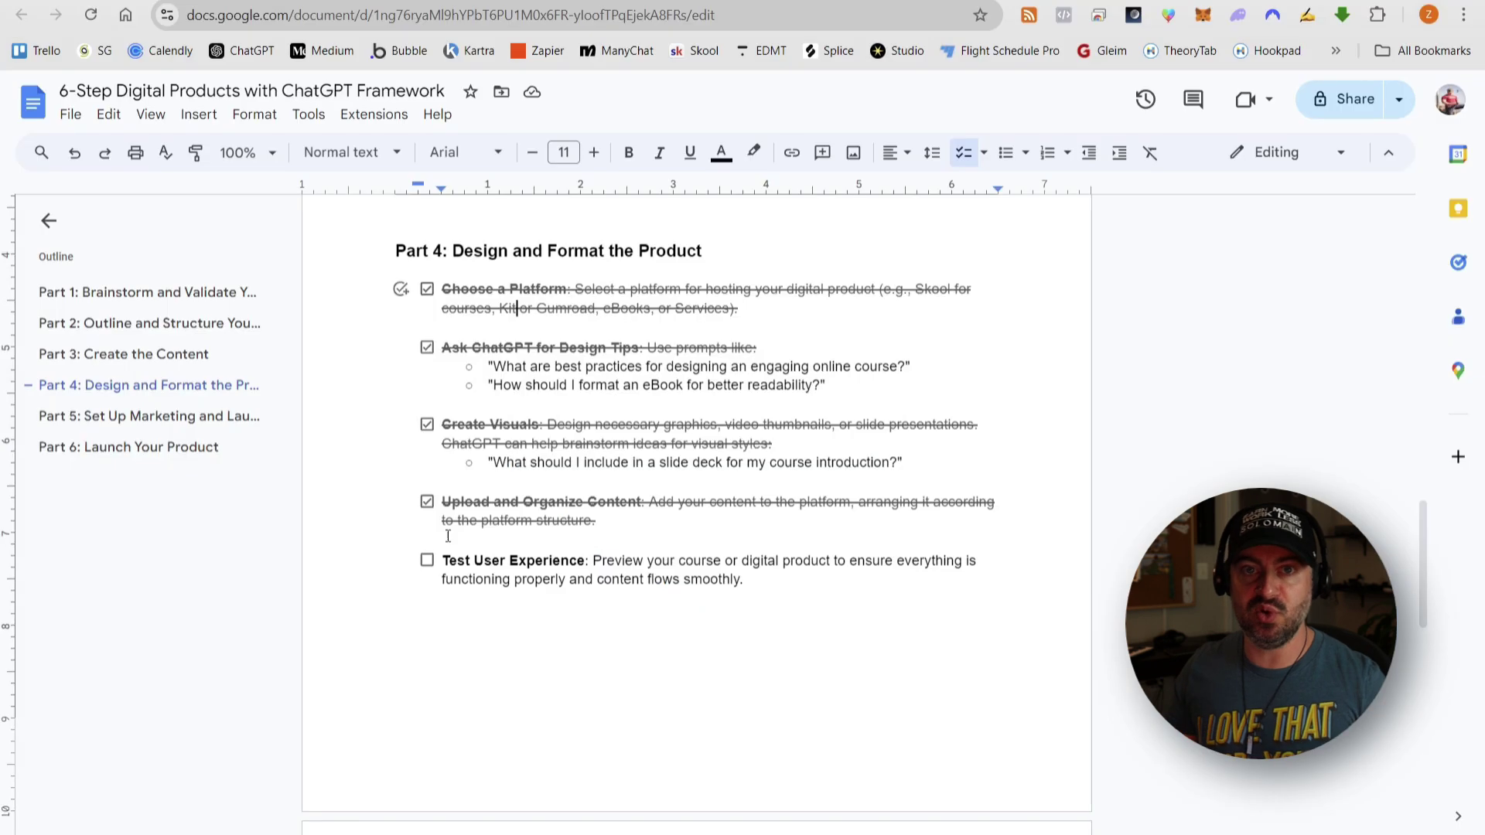
left_click_drag(446, 563, 788, 576)
left_click(789, 583)
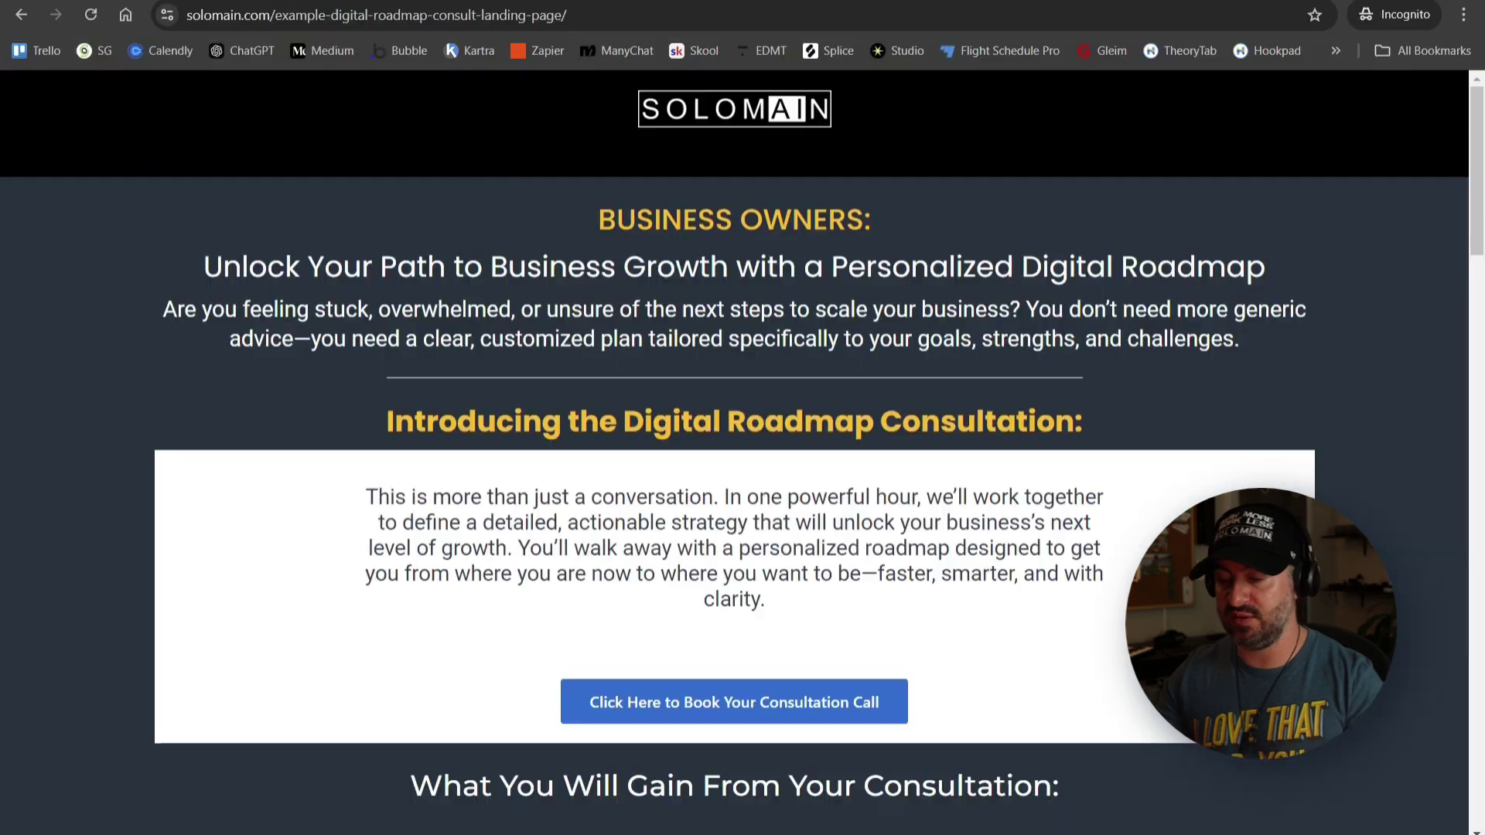
scroll(851, 195, "down", 1)
scroll(1013, 183, "up", 1)
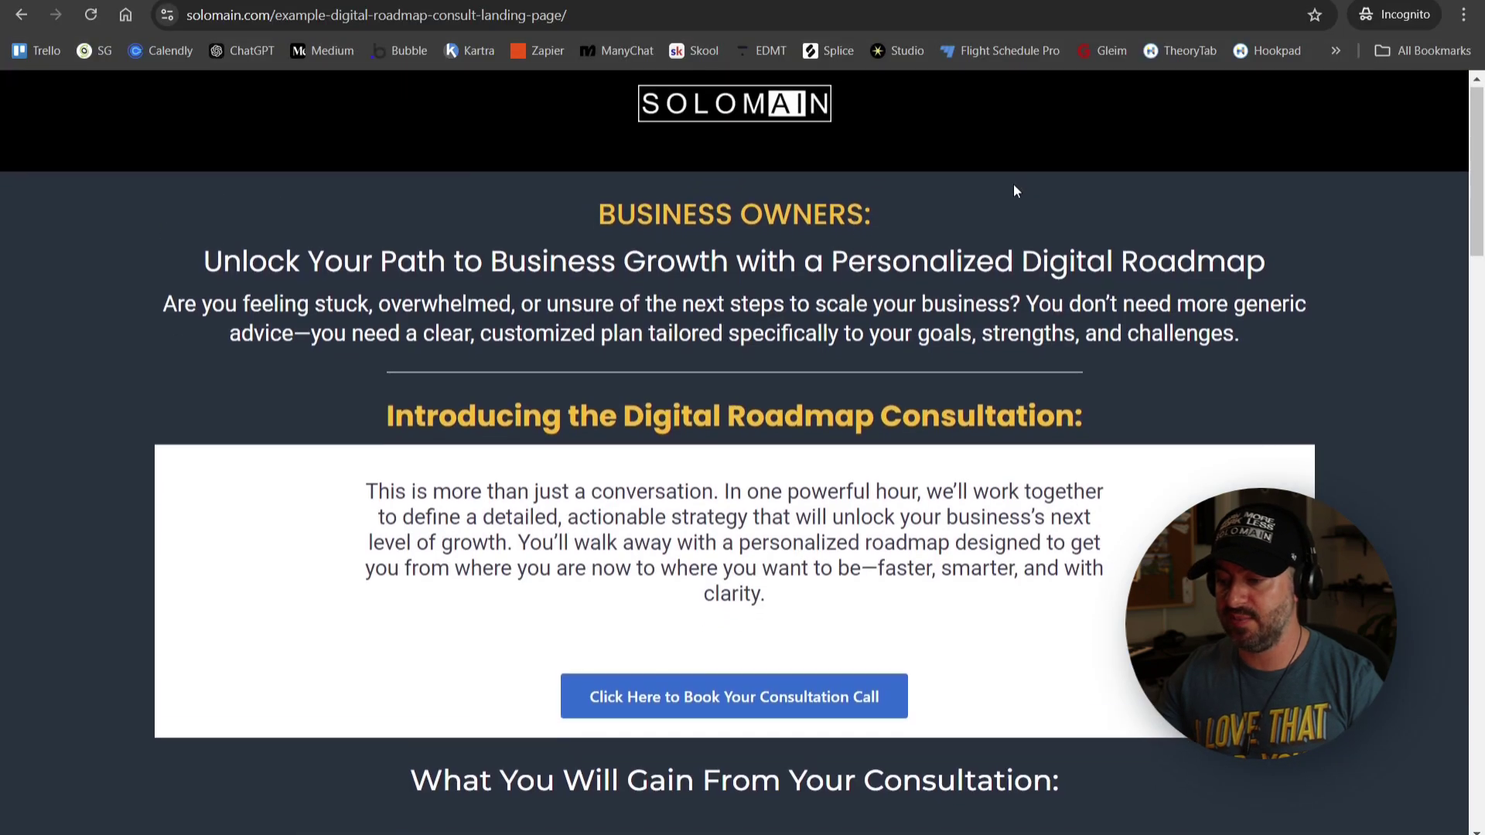
scroll(1014, 183, "down", 4)
scroll(772, 419, "down", 15)
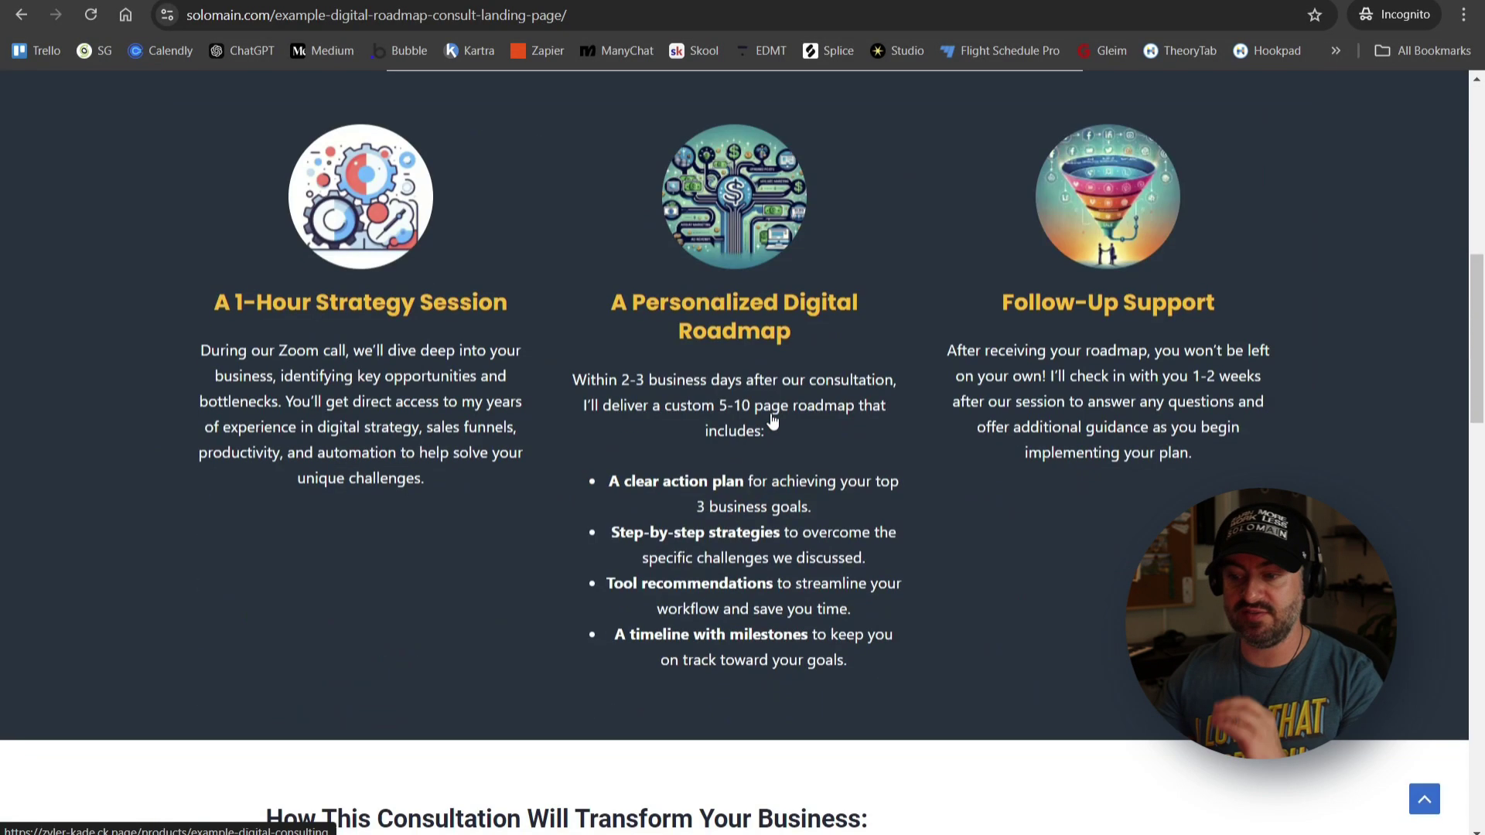
scroll(769, 415, "down", 8)
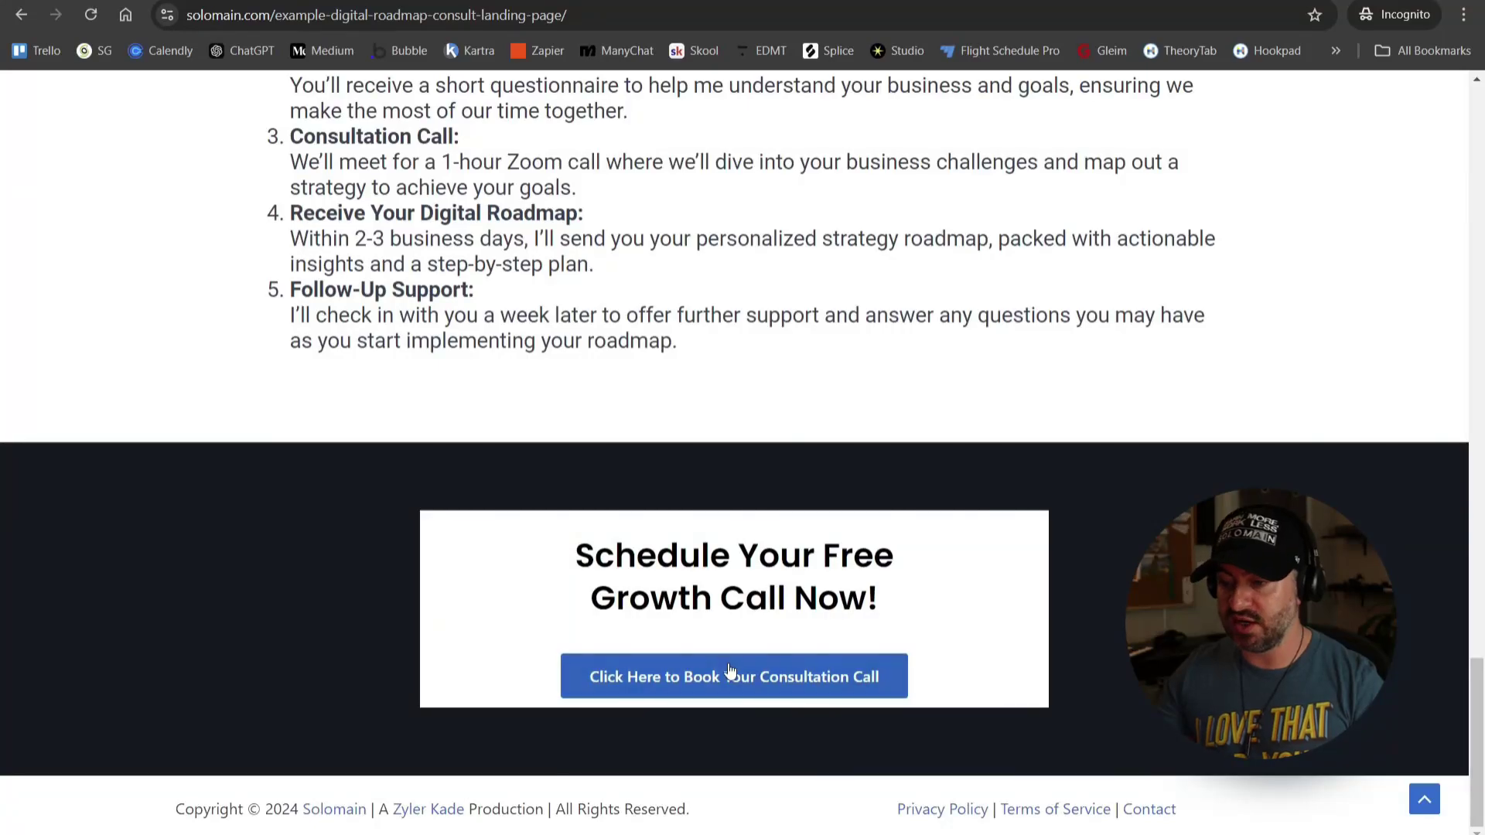
scroll(799, 540, "up", 12)
scroll(797, 529, "up", 10)
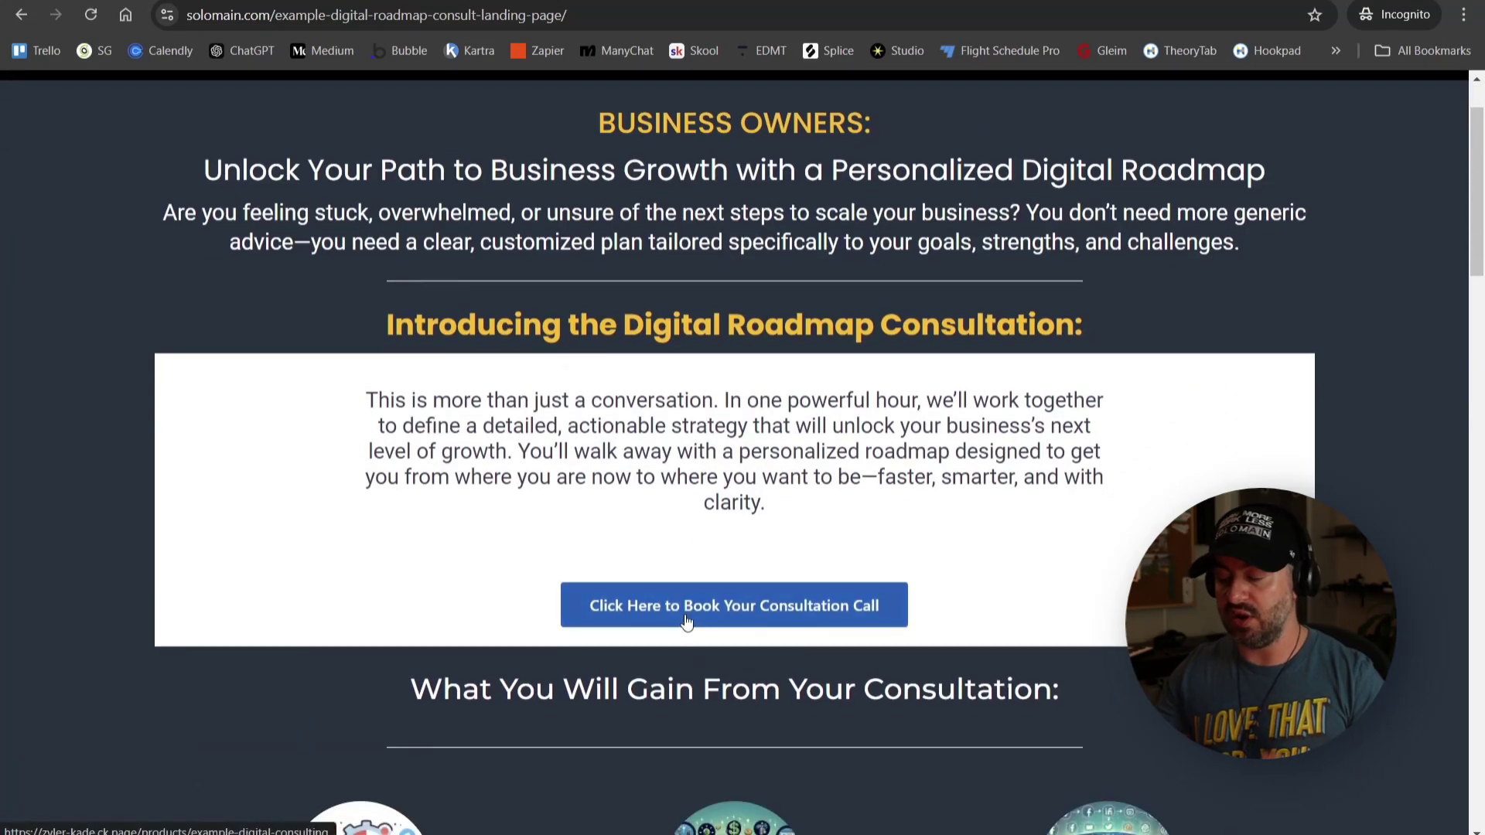
- Open the 'Click Here to Book Your Consultation Call' link in a new tab and switch to it
right_click(688, 617)
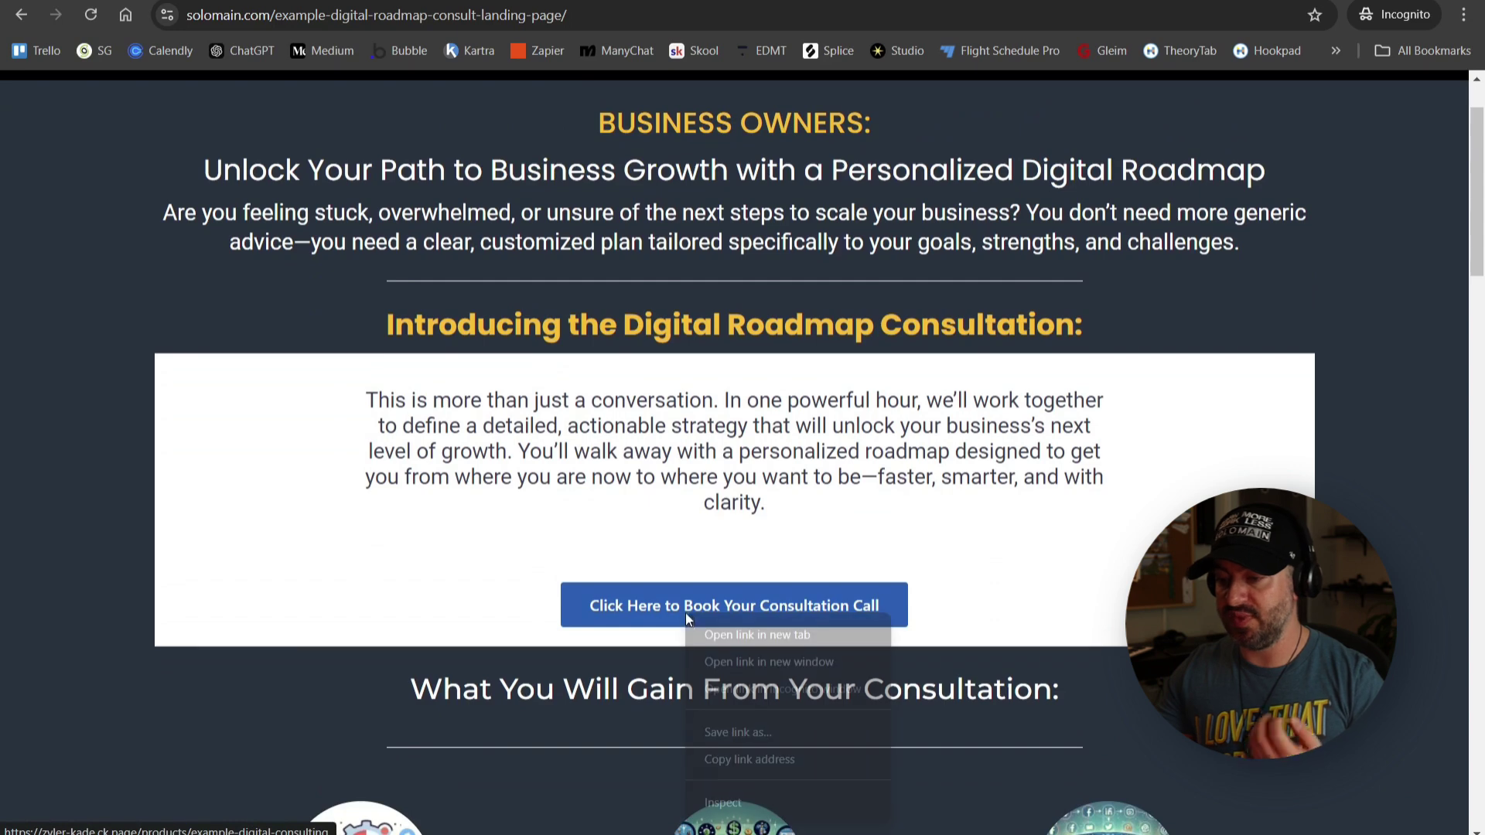
left_click(717, 629)
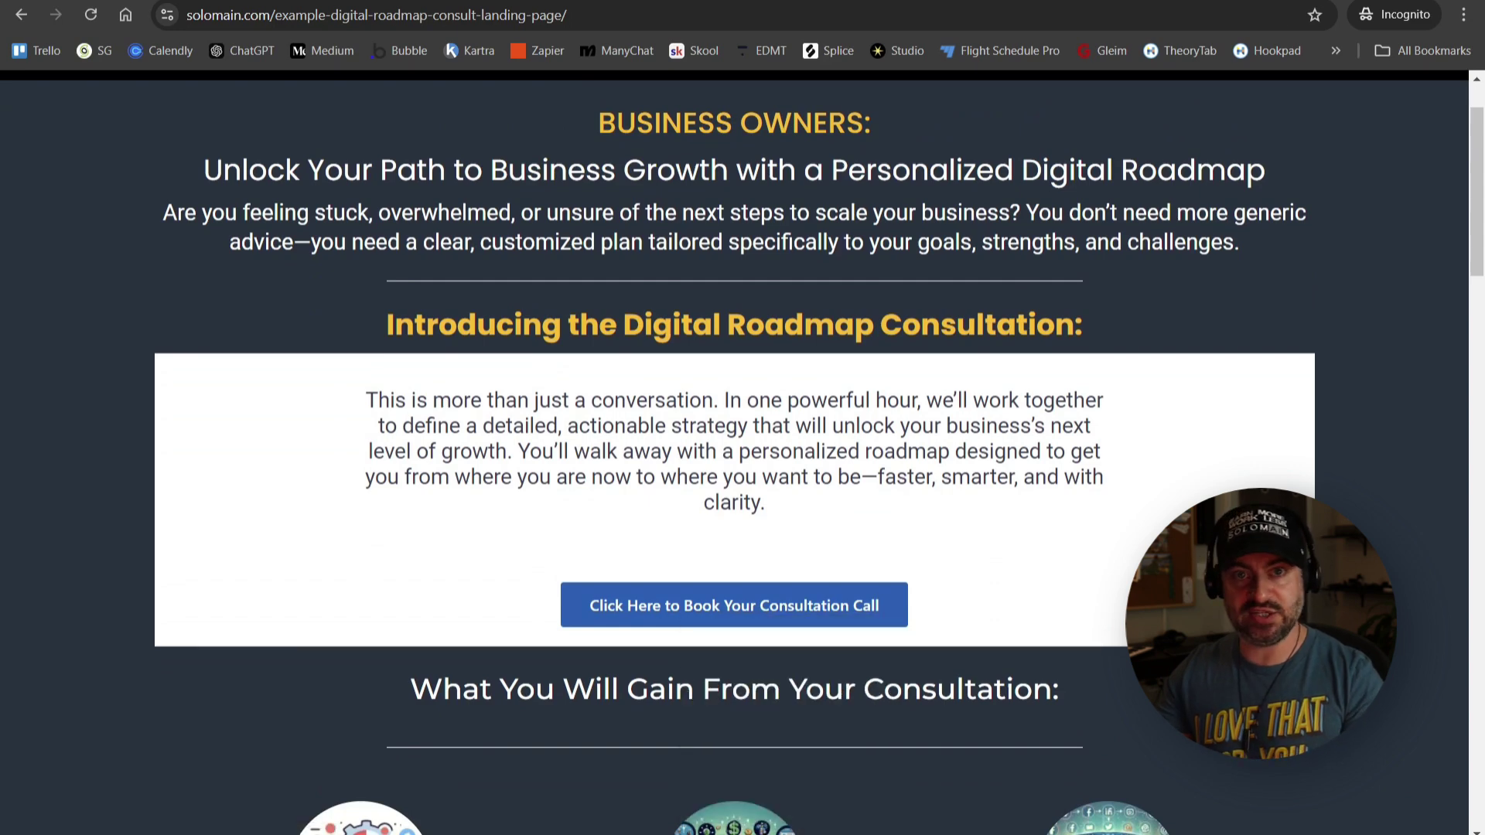
key("ctrl+Tab")
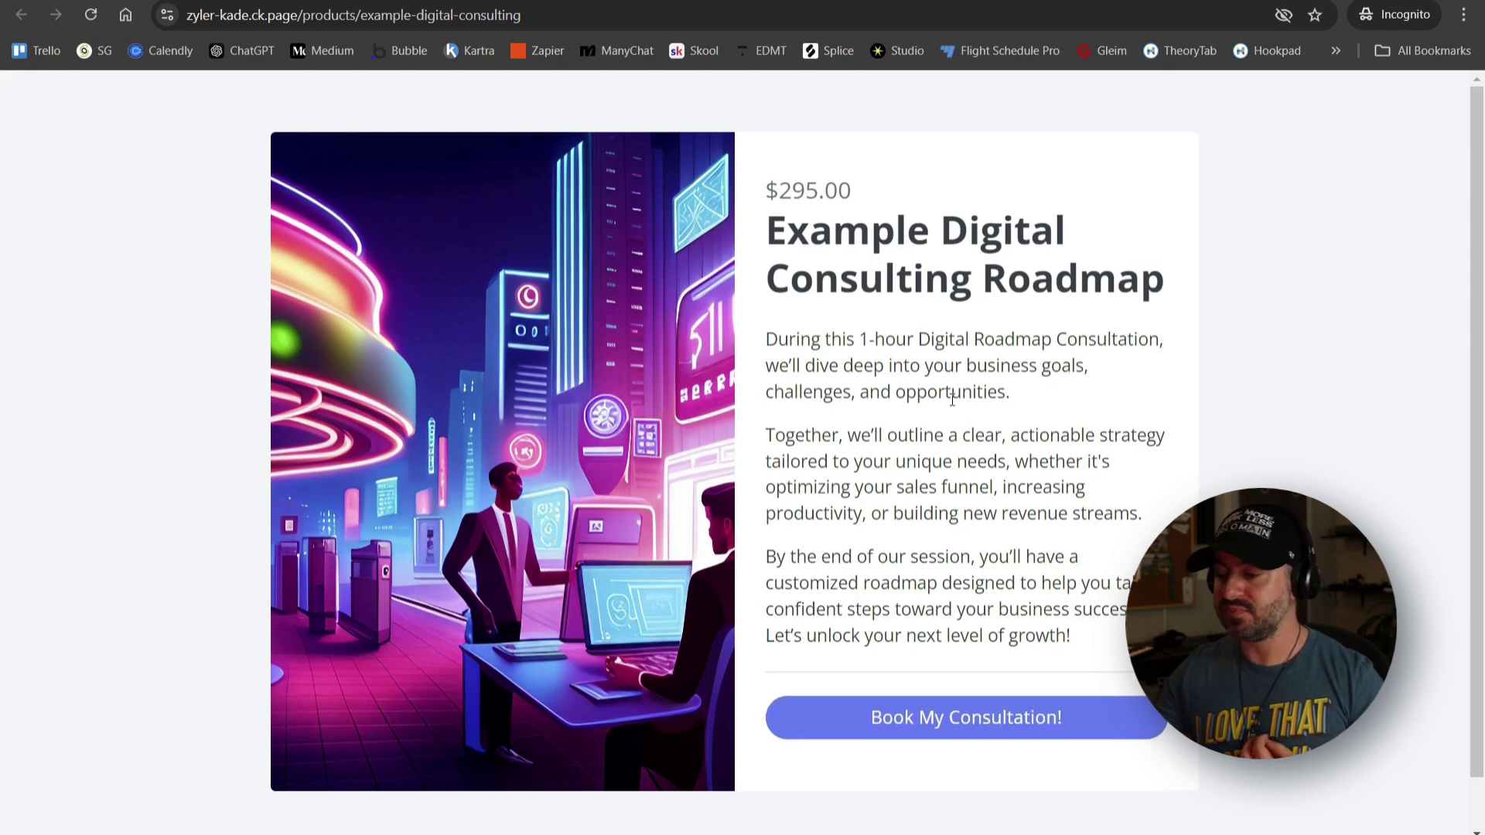
- Go to the $295.00 Book My Consultation! checkout, start on the email field, then minimize the window
left_click(993, 717)
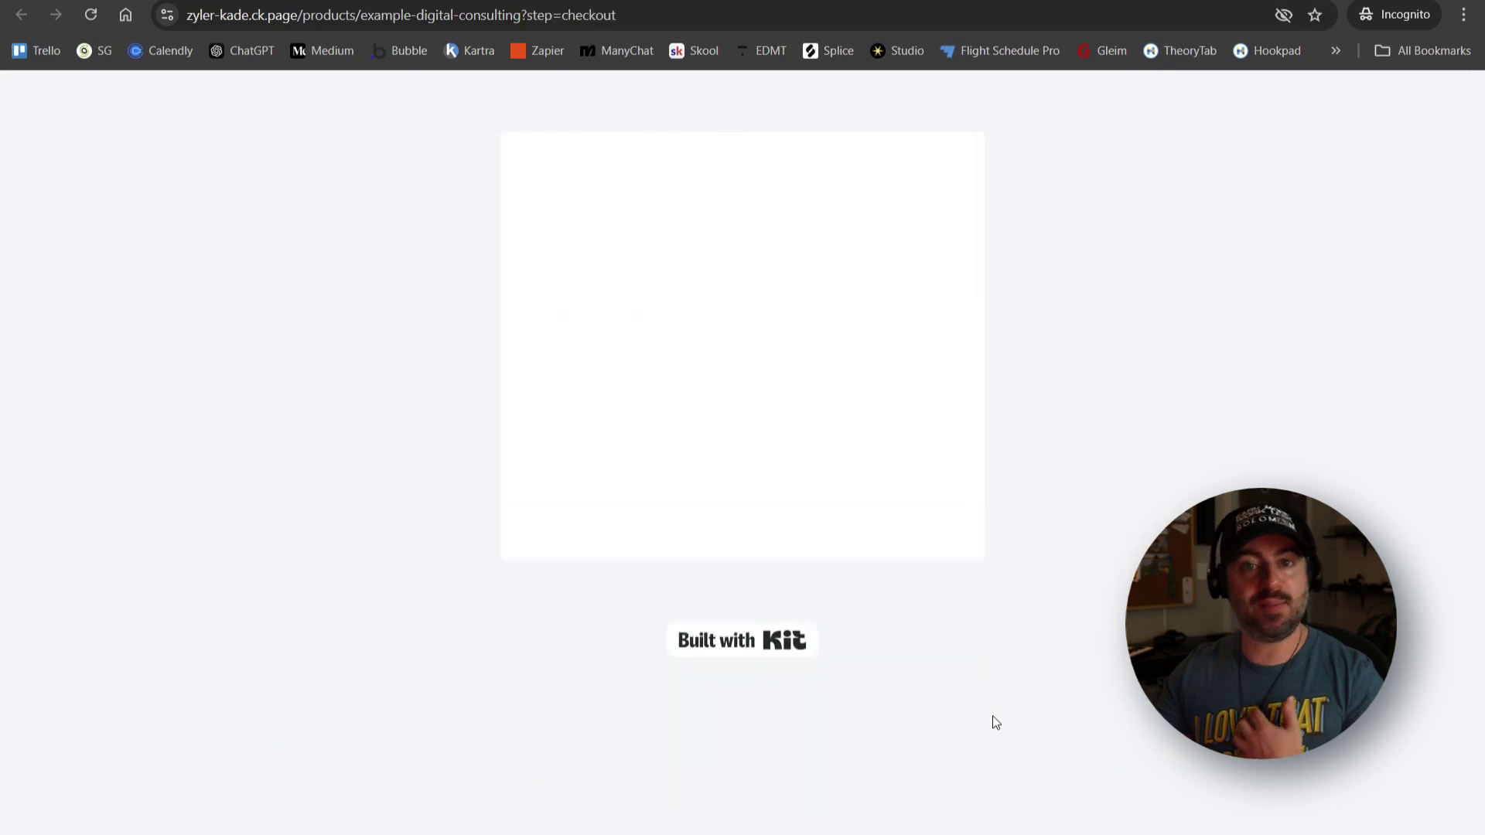
scroll(920, 422, "down", 1)
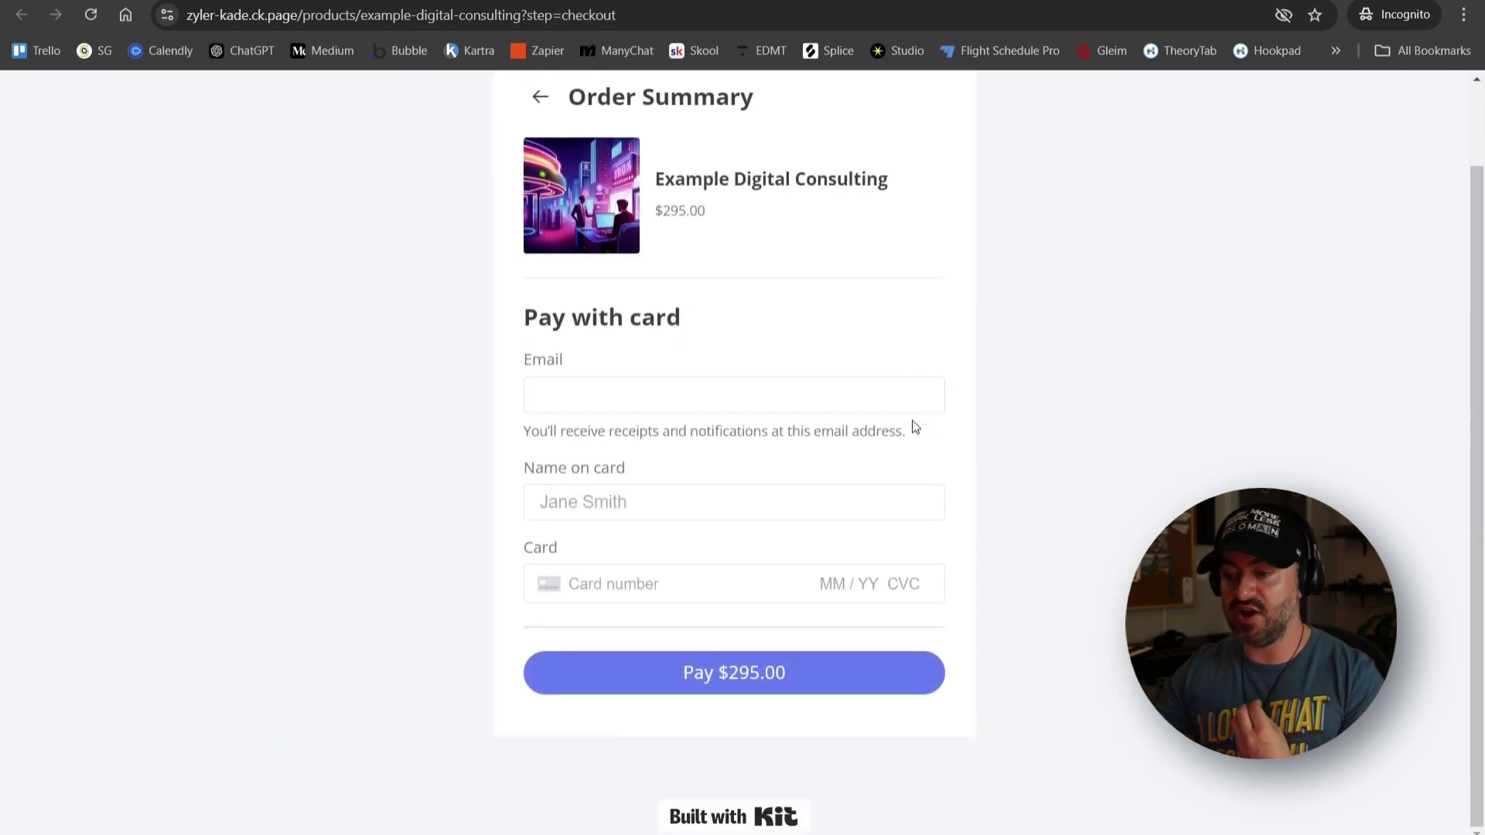
left_click(665, 398)
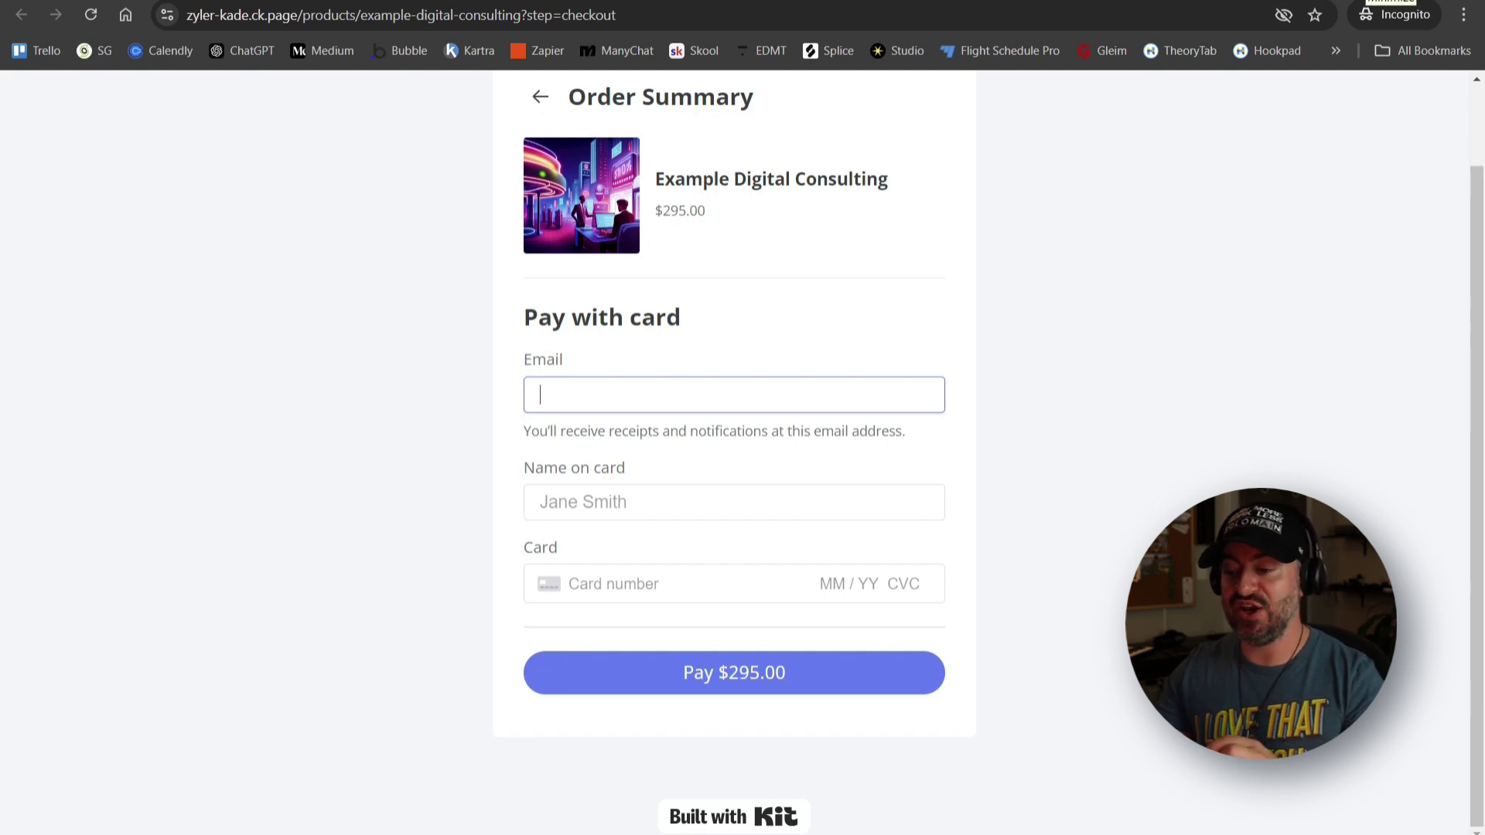
left_click(1391, 2)
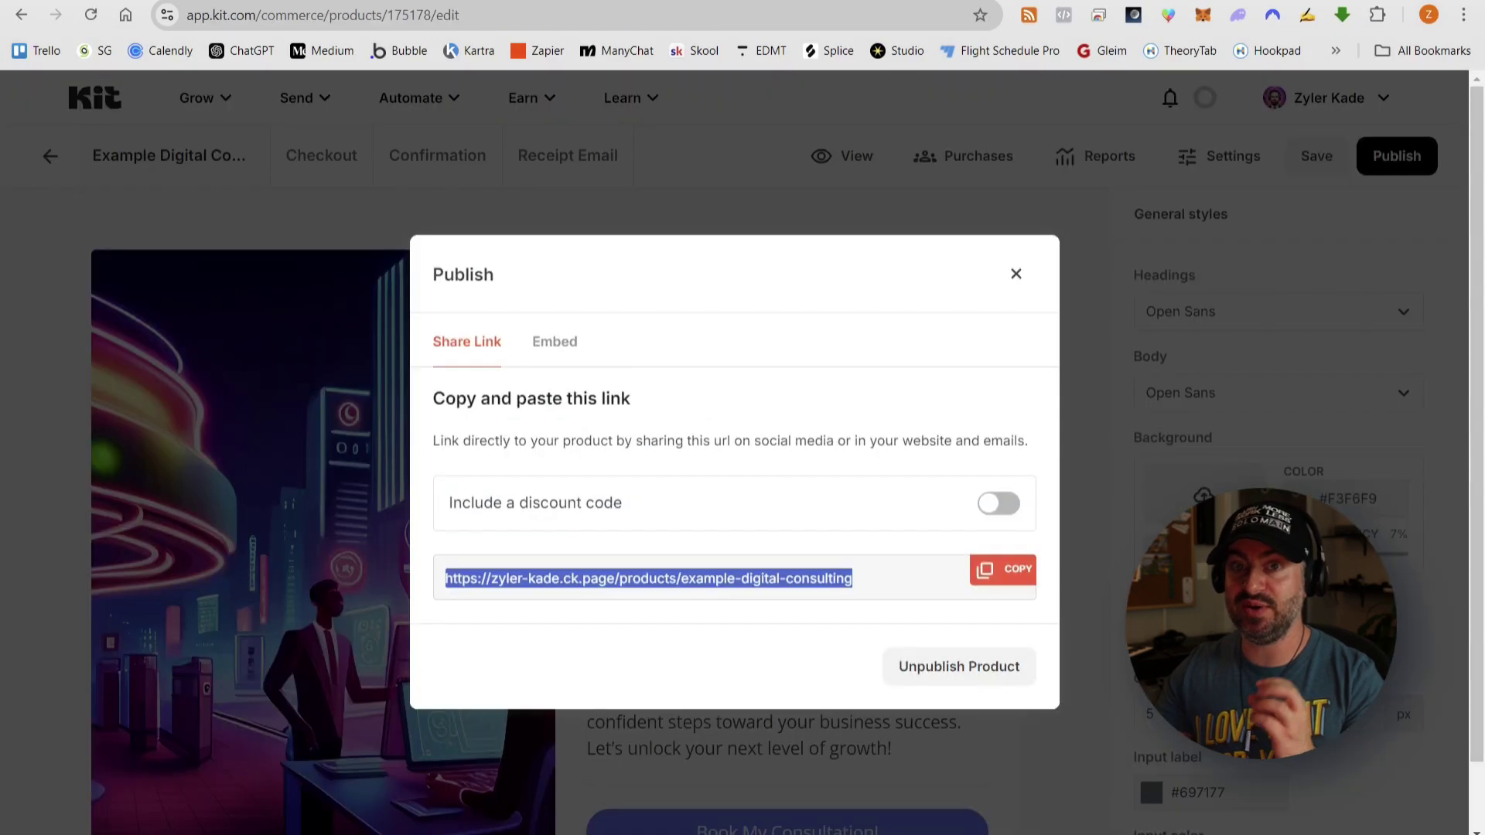
- Create a 100% off discount code FREE100 in the product's Discounts settings
left_click(992, 503)
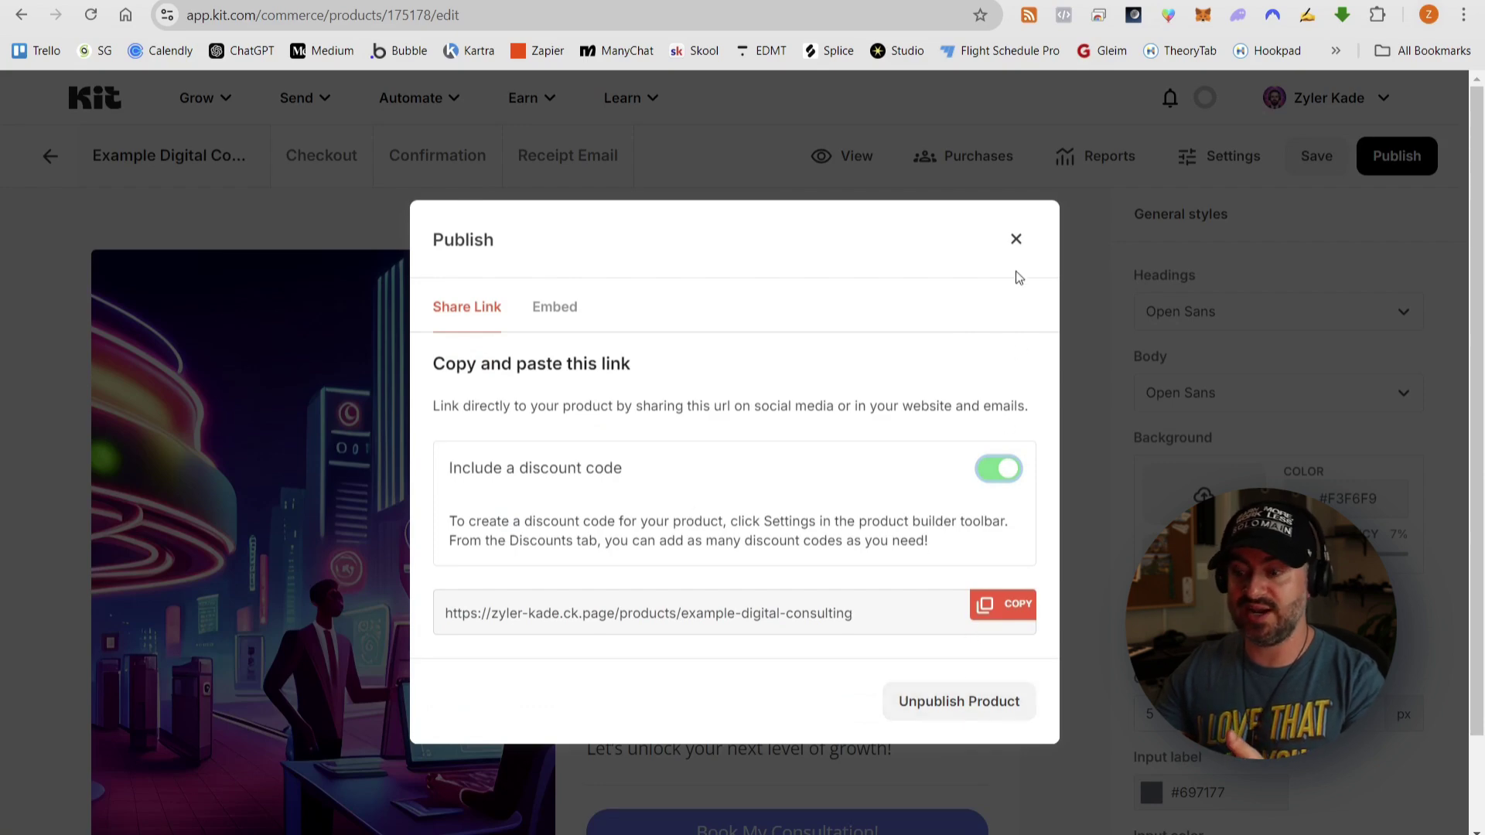
left_click(1015, 239)
left_click(1241, 157)
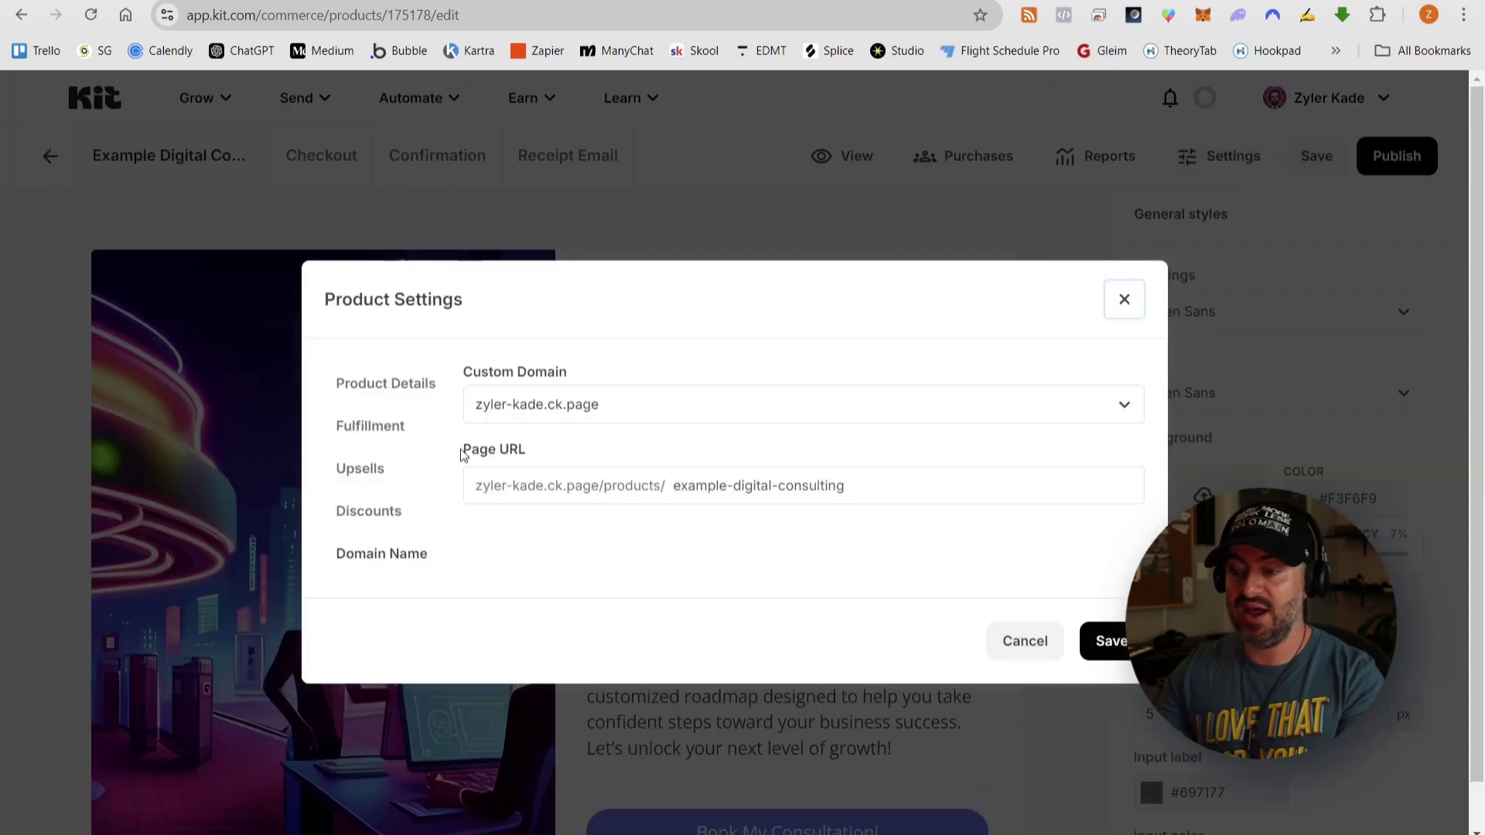
left_click(369, 514)
left_click(739, 396)
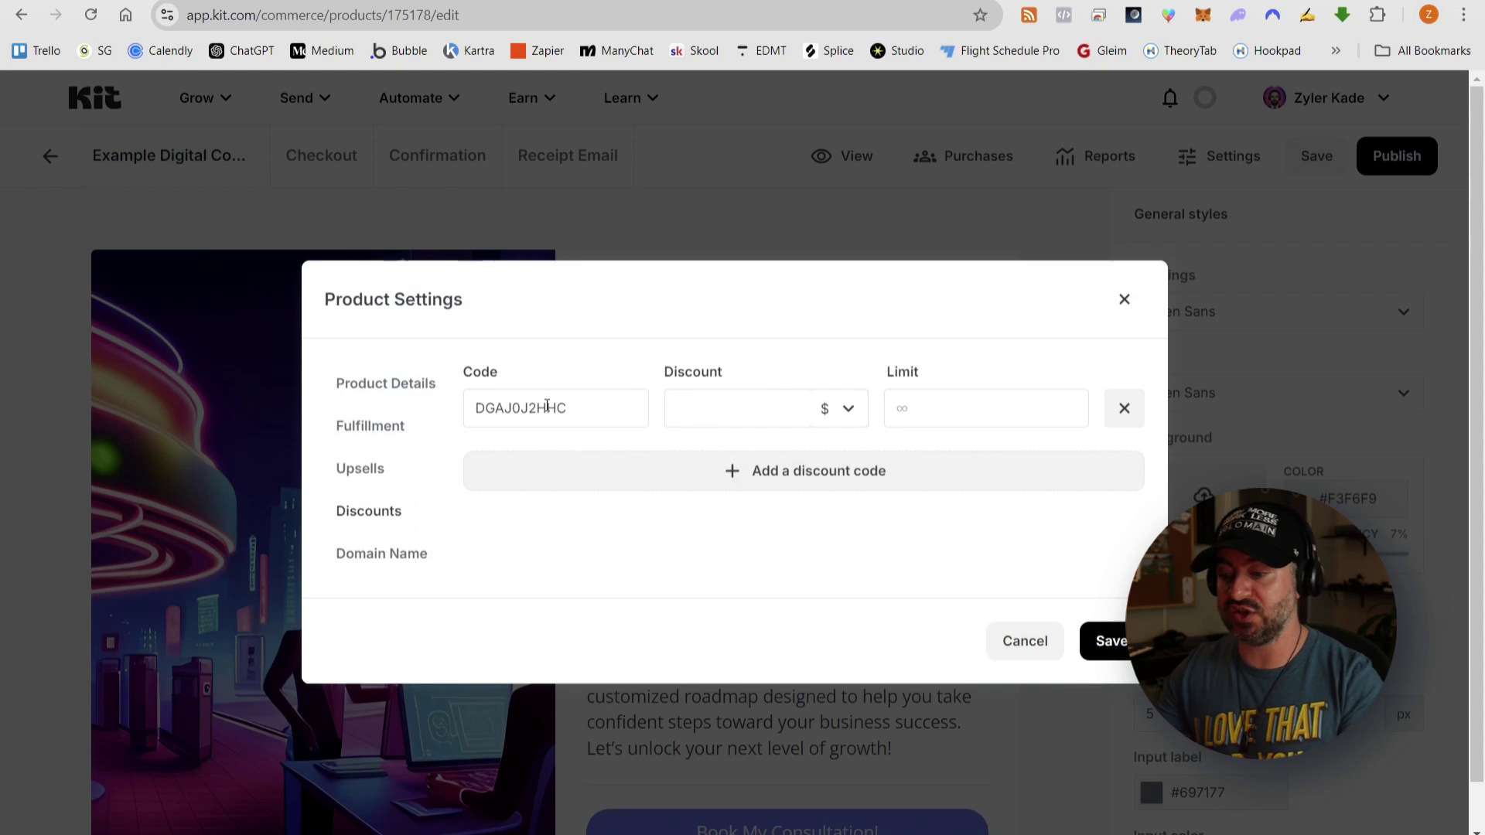
left_click_drag(590, 405, 430, 400)
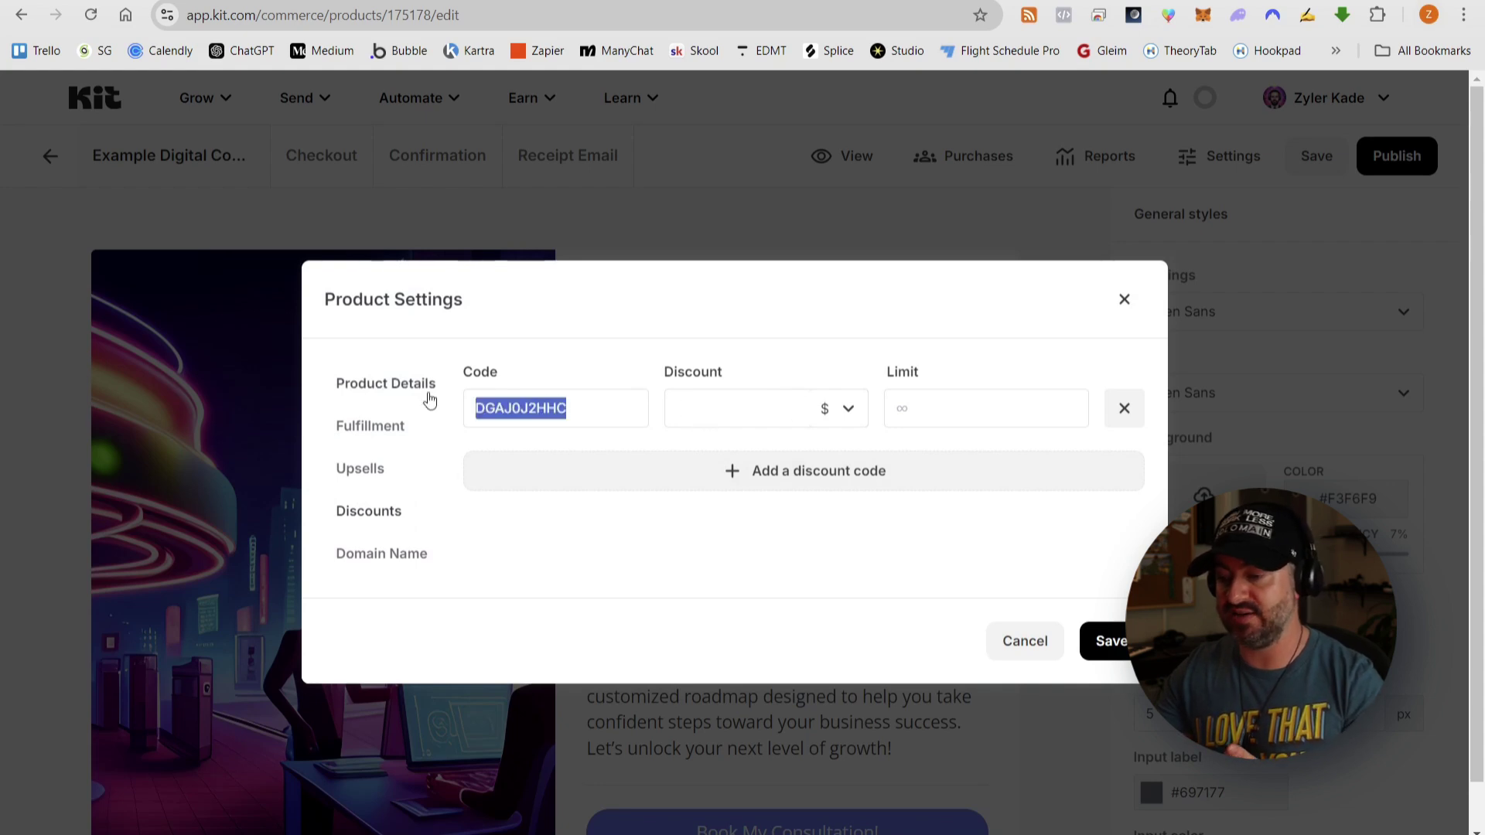
type("FREE100")
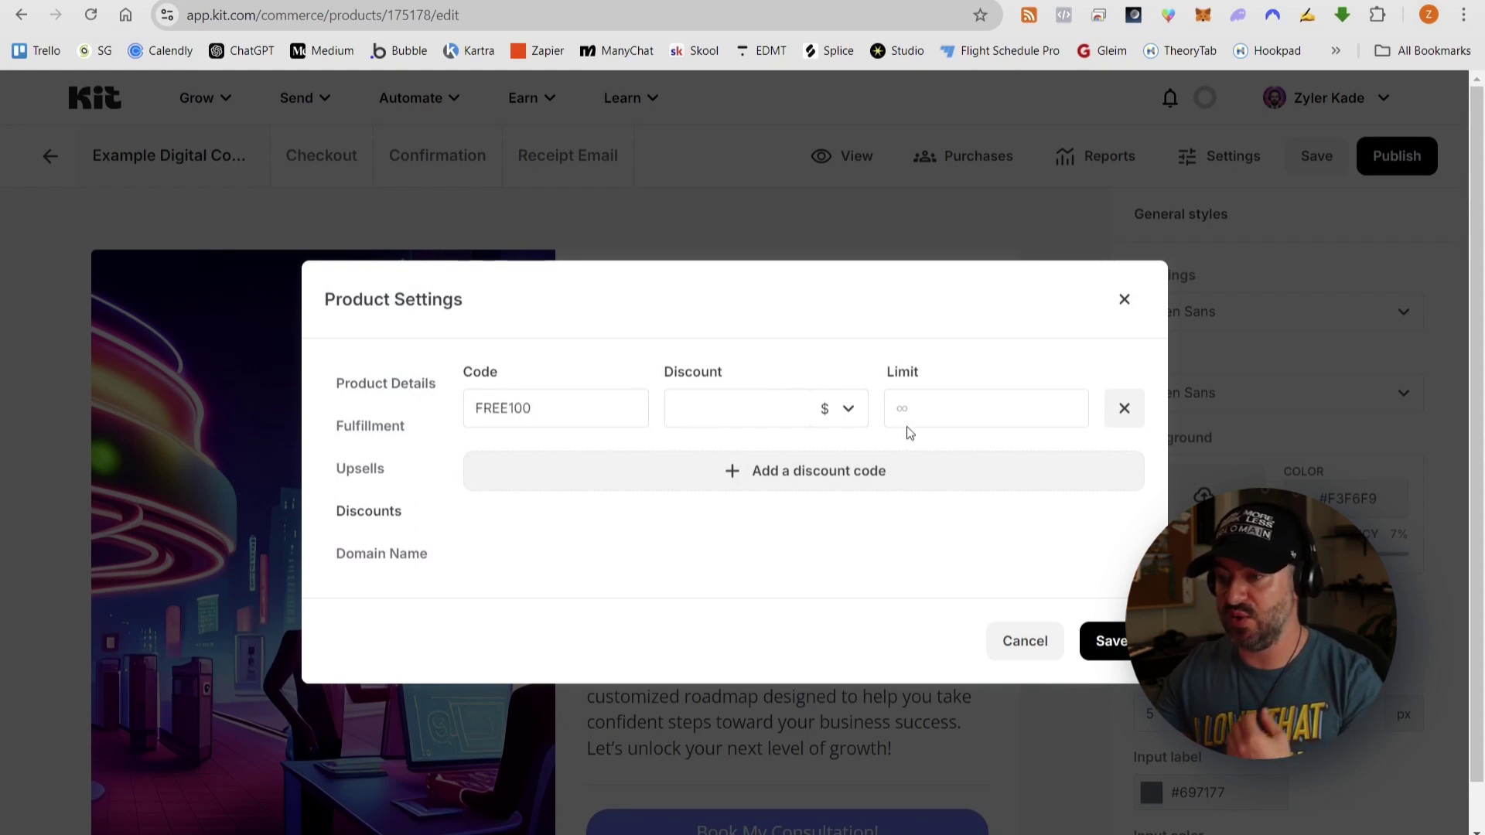
left_click(848, 409)
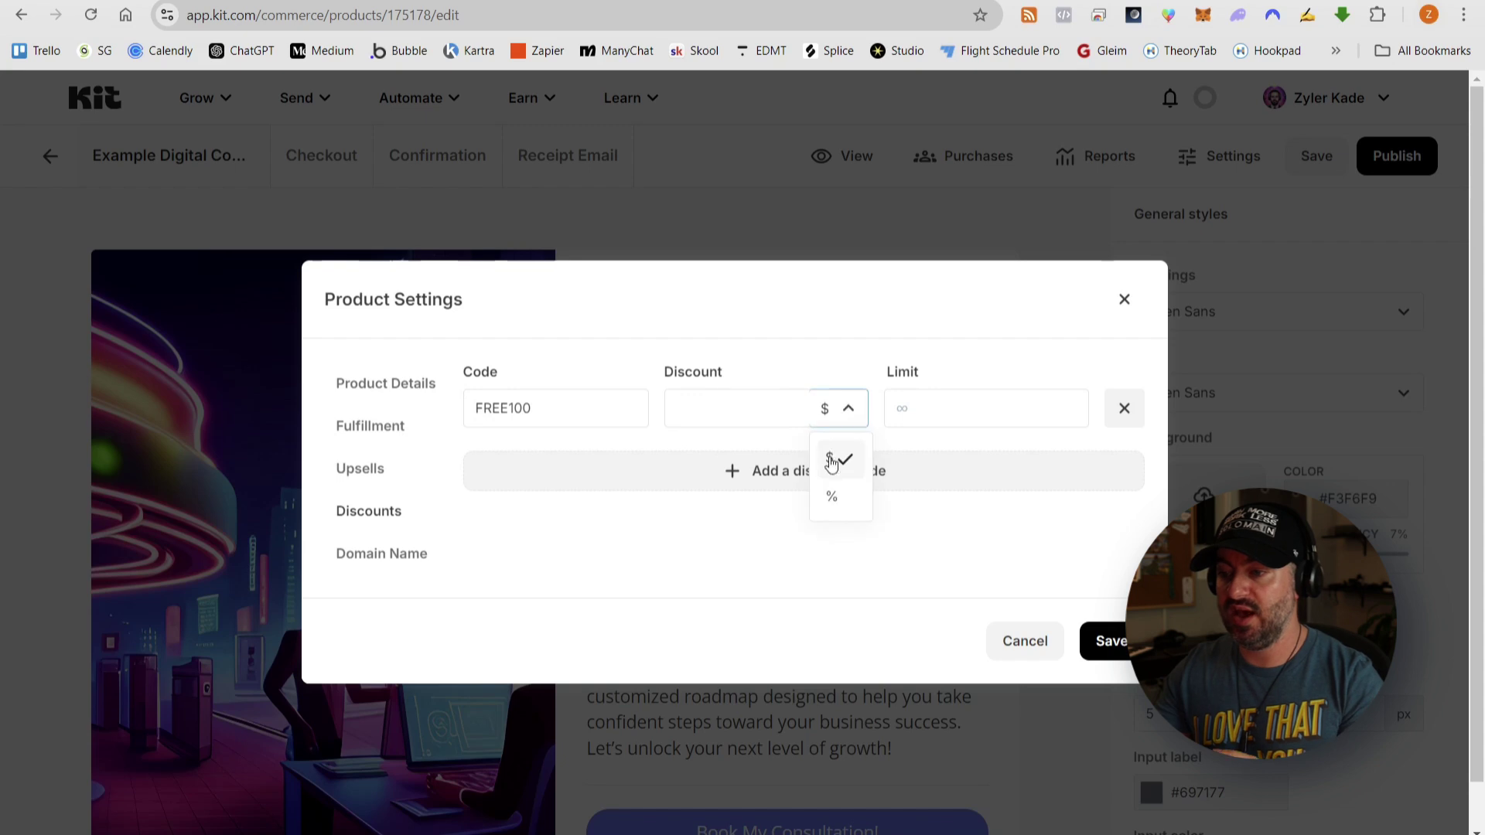
left_click(833, 493)
left_click(770, 408)
type("100")
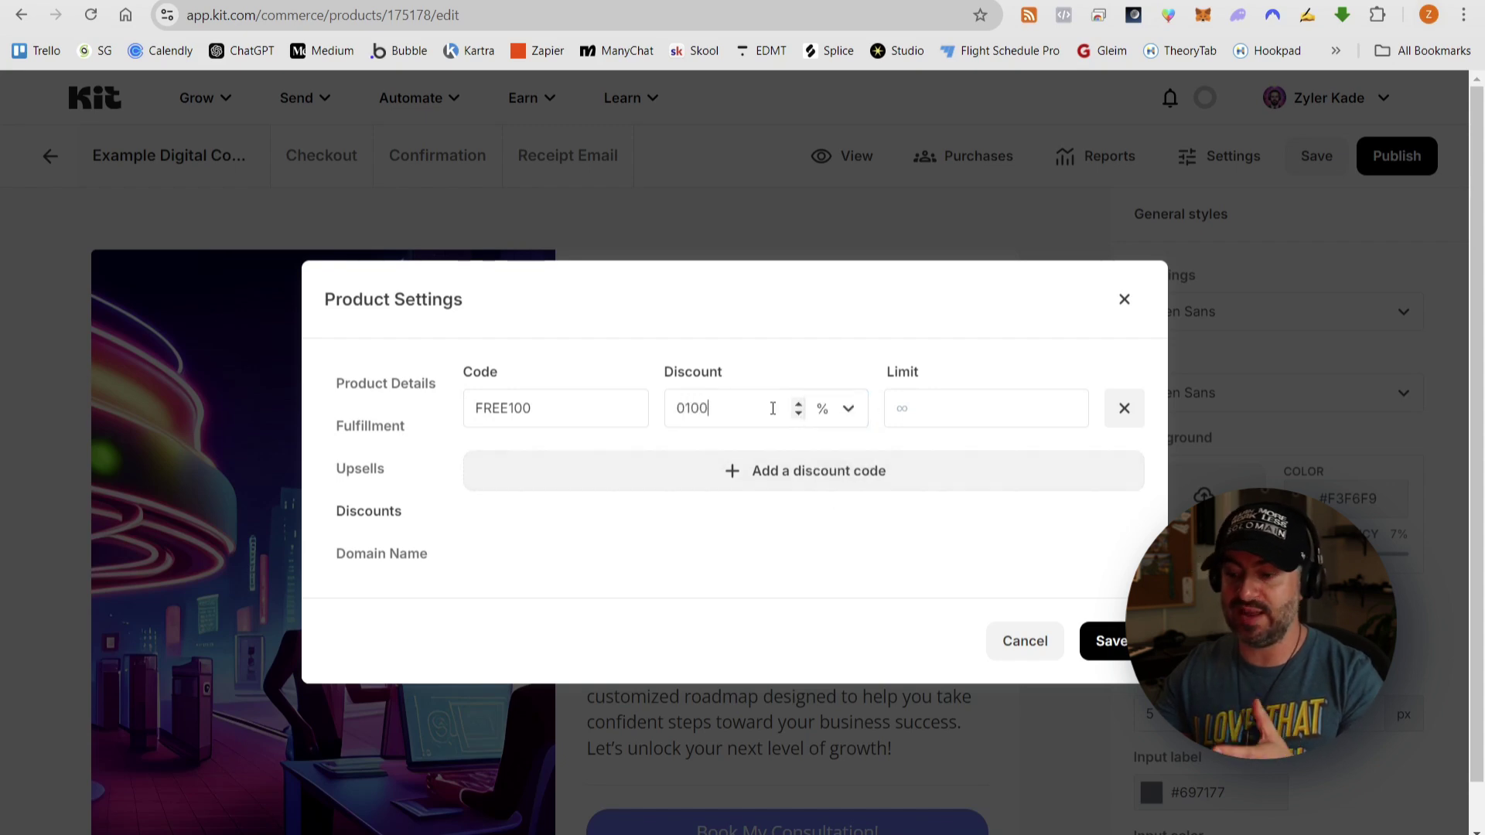
left_click(1097, 588)
left_click(1113, 638)
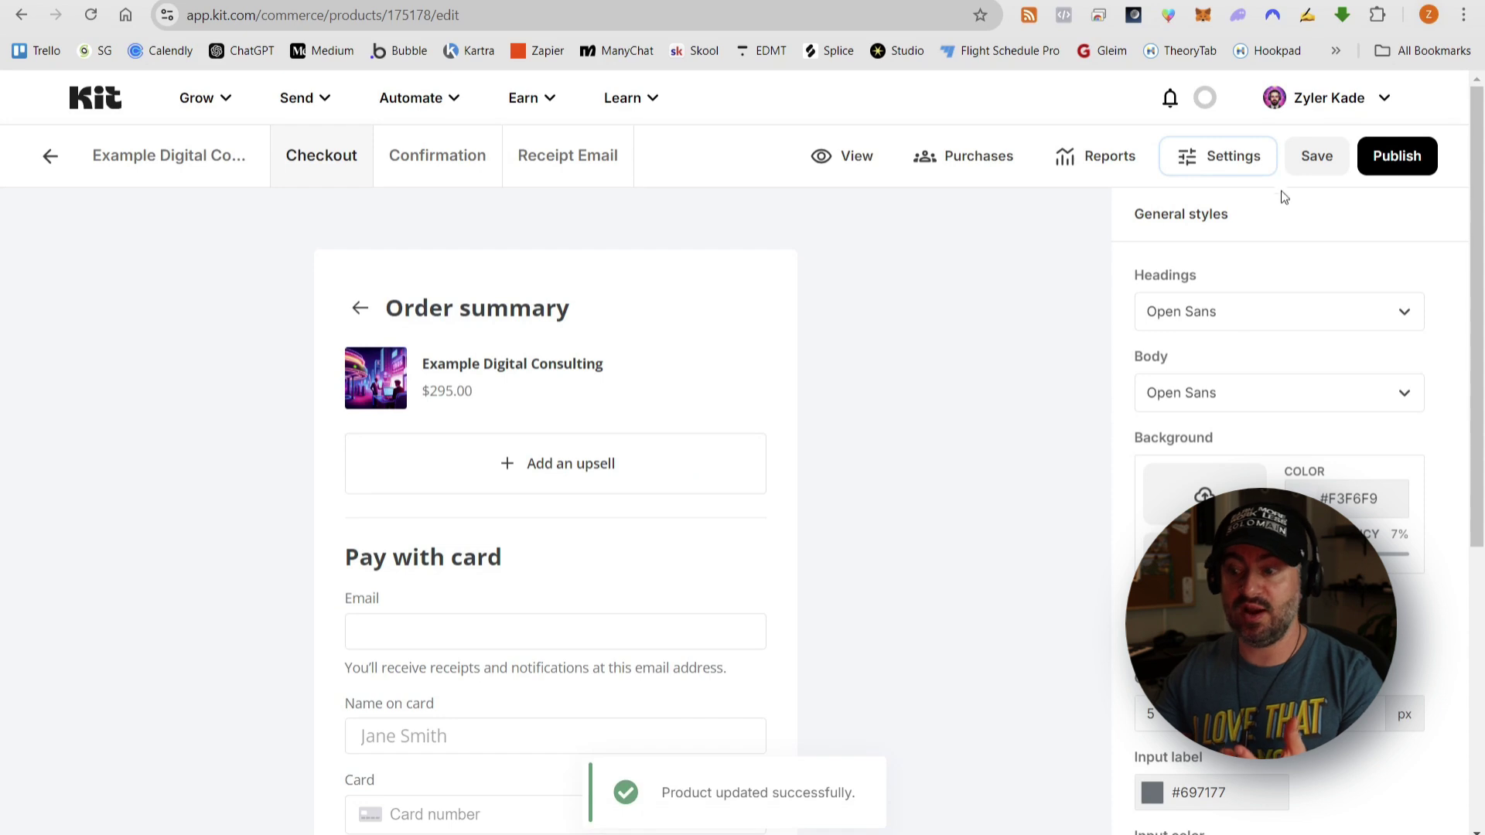
- Save the product and copy its share link with the FREE100 code attached
left_click(1308, 161)
left_click(1397, 159)
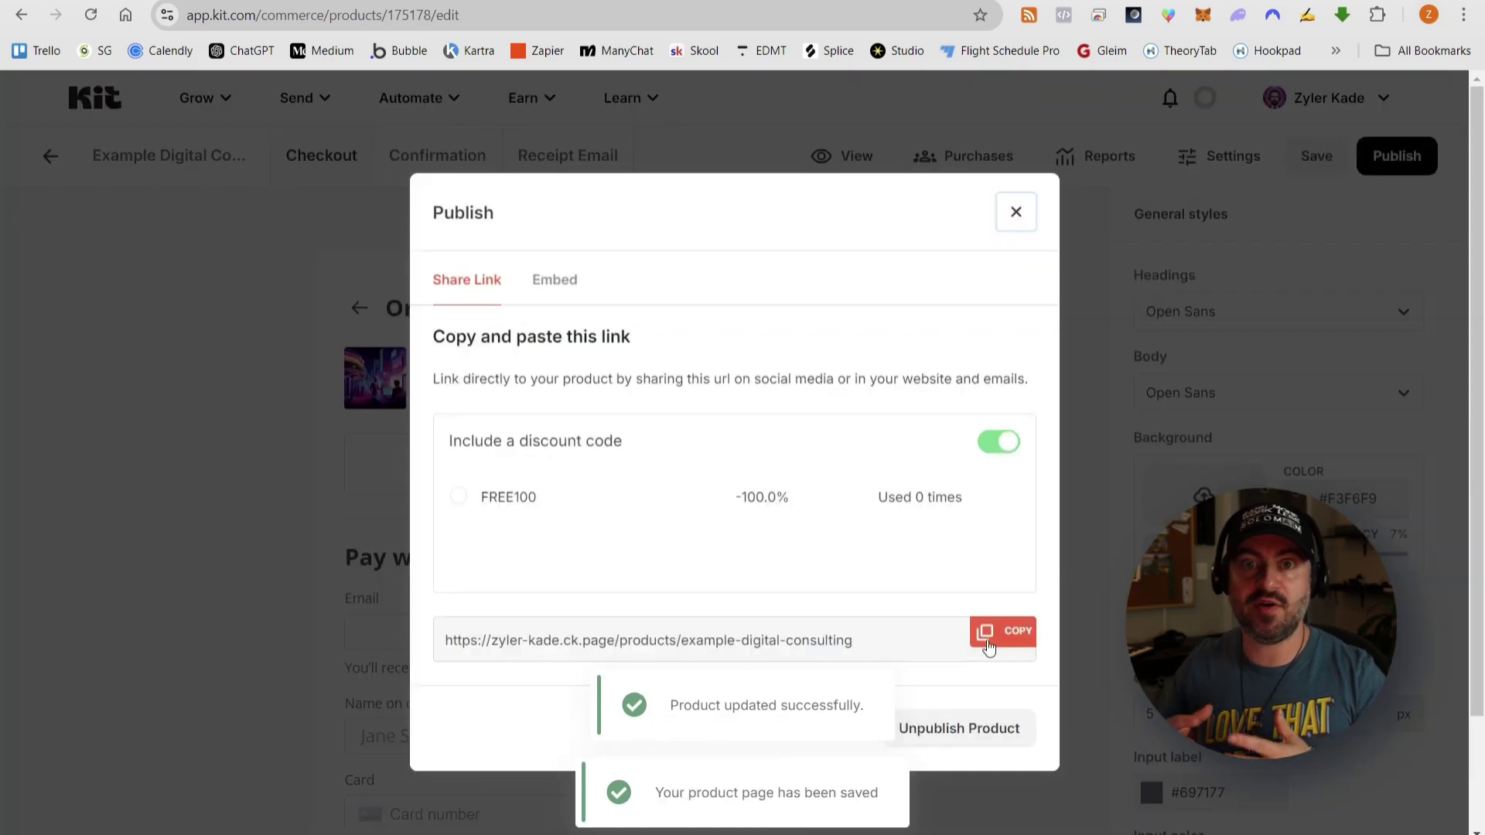
left_click(460, 497)
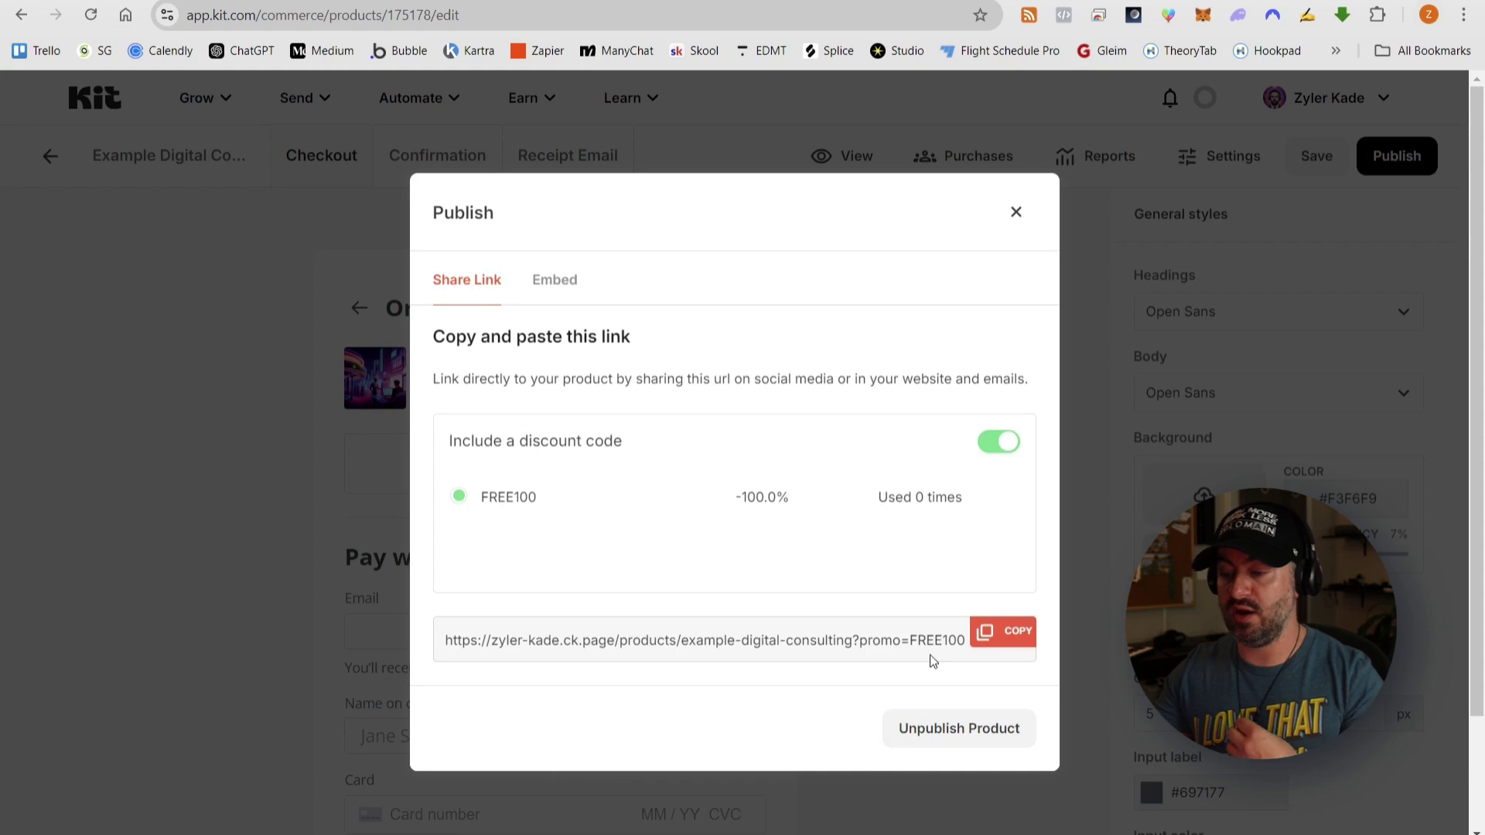
left_click(1009, 639)
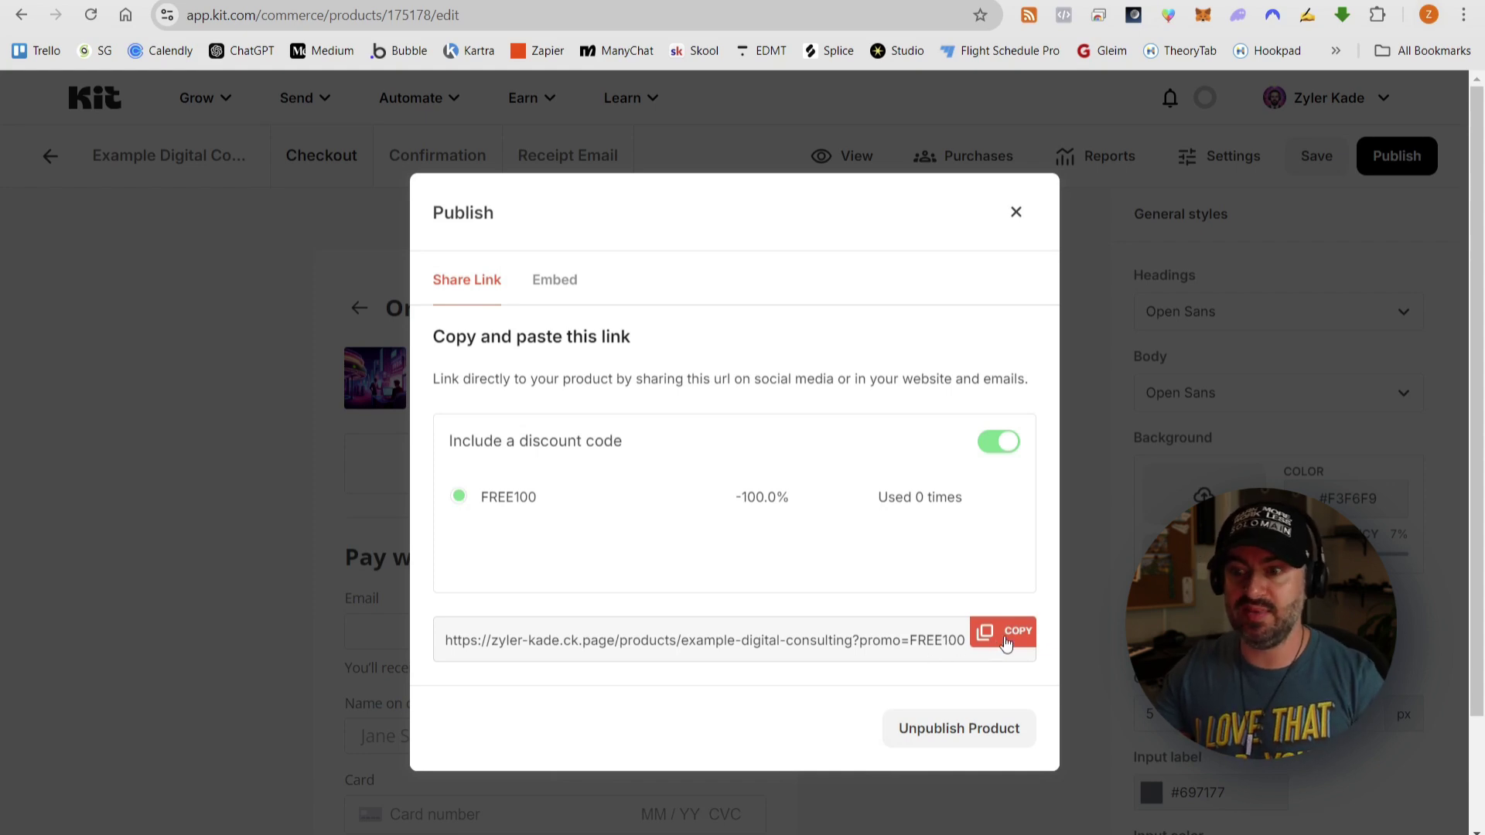
left_click(1006, 642)
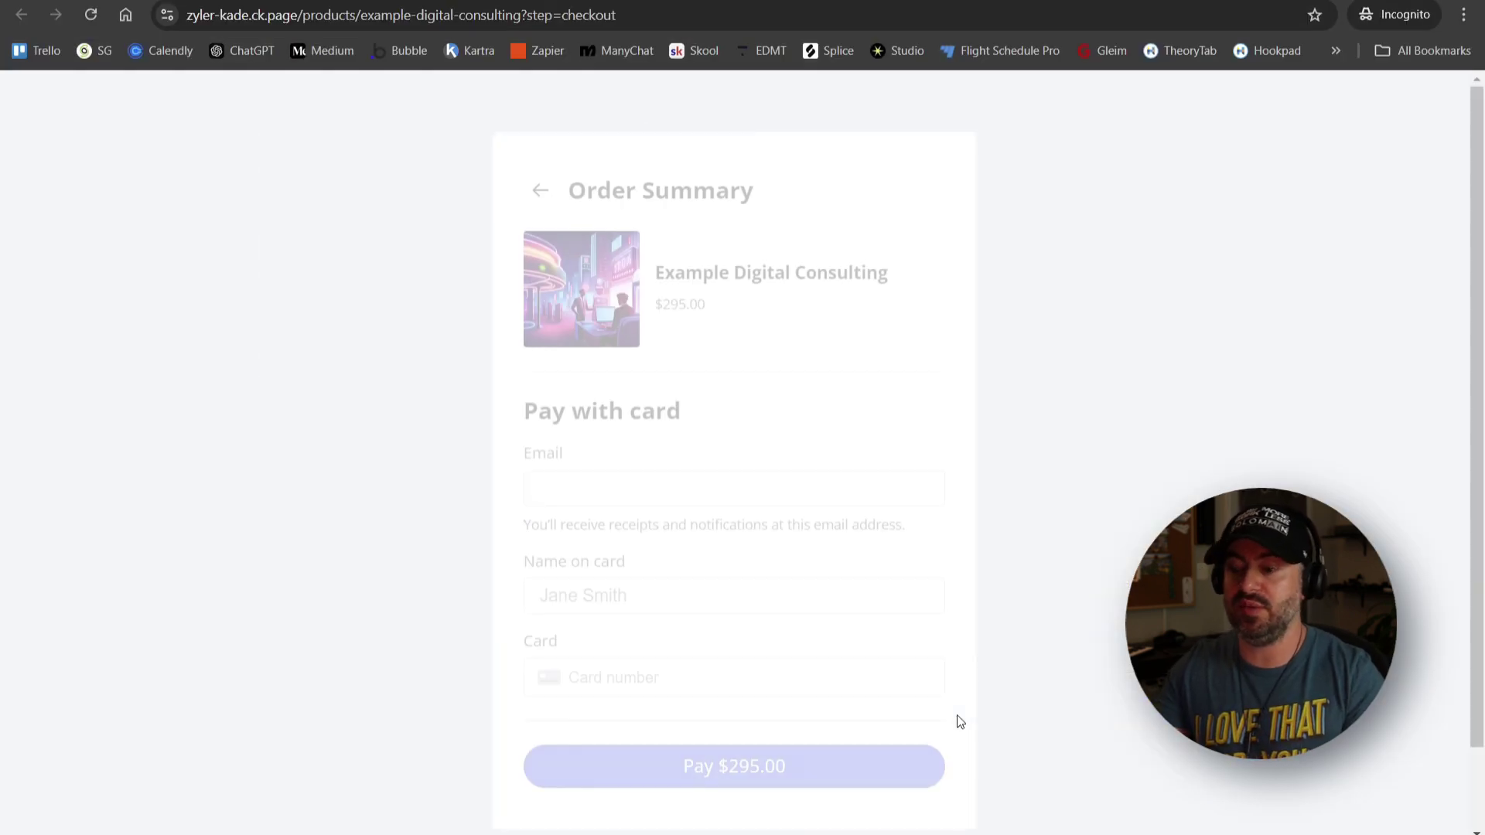
- Load the product page in incognito using the pasted promo=FREE100 share link
left_click(597, 14)
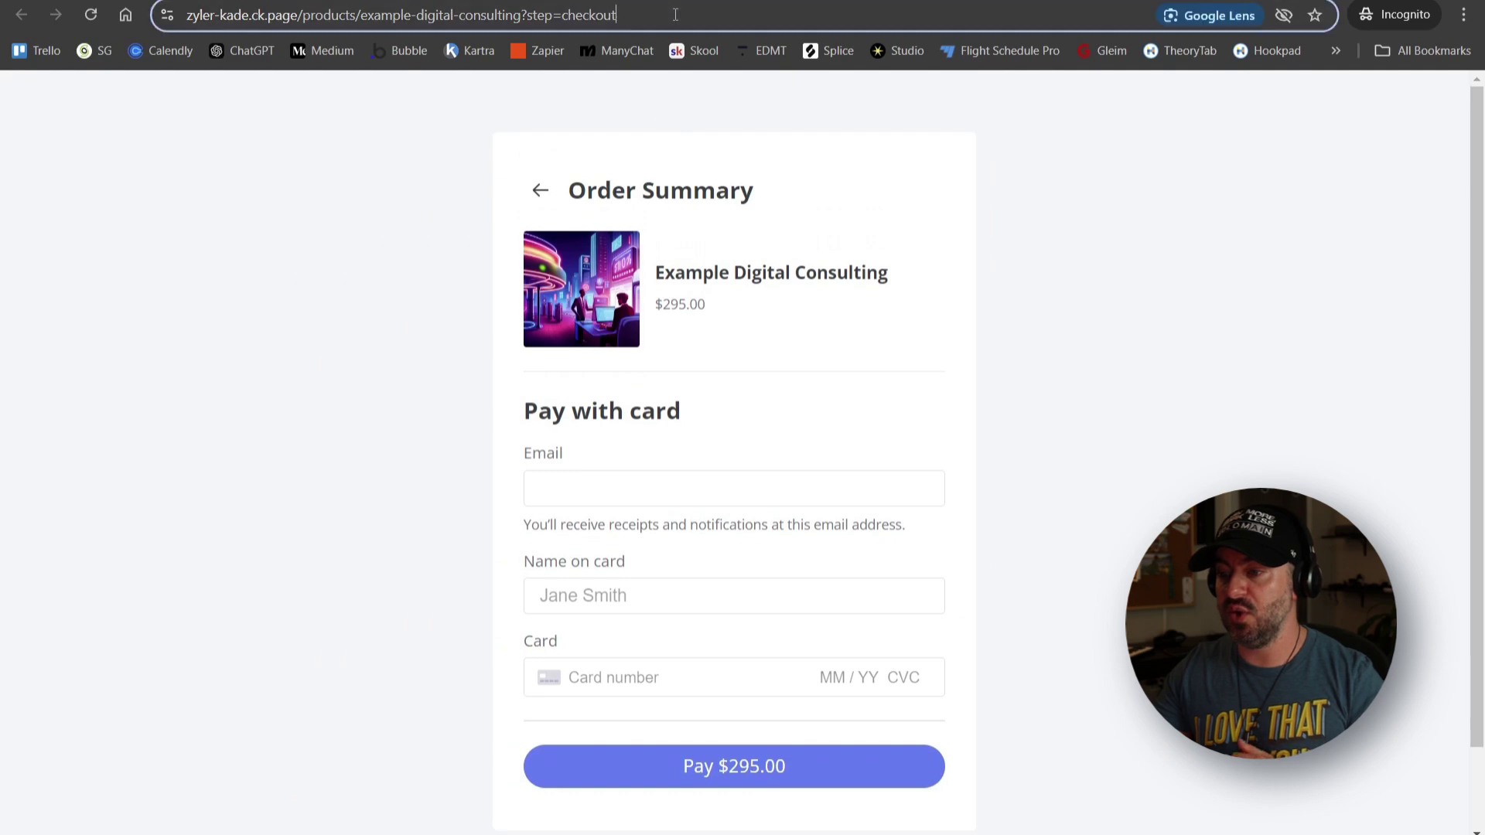
key("ctrl+v")
left_click_drag(586, 14, 685, 14)
left_click(684, 15)
key("Return")
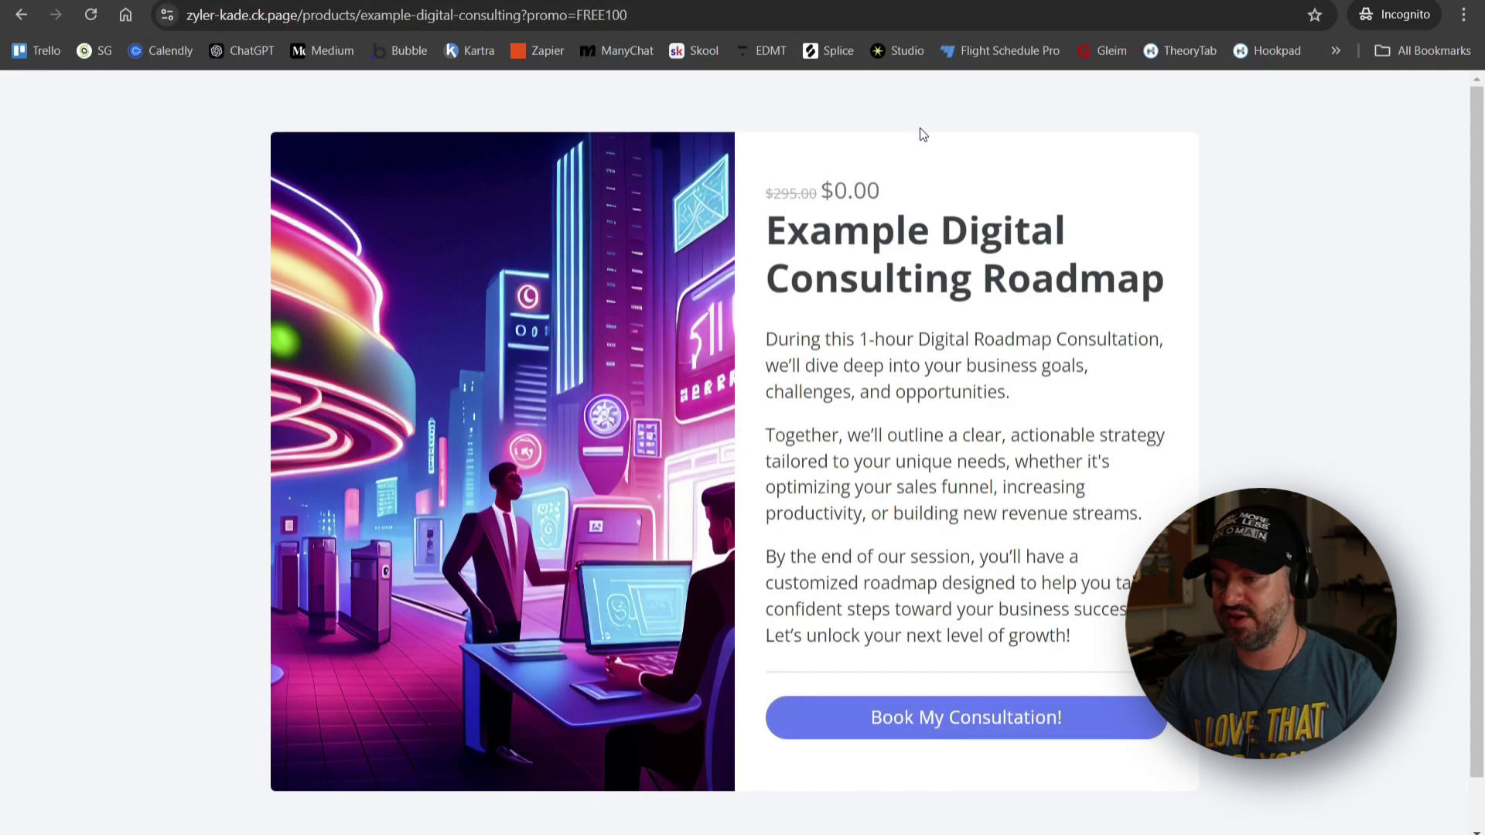
- Check out for $0.00 with the buyer's email and card name, then return to Kit's editor
left_click(970, 719)
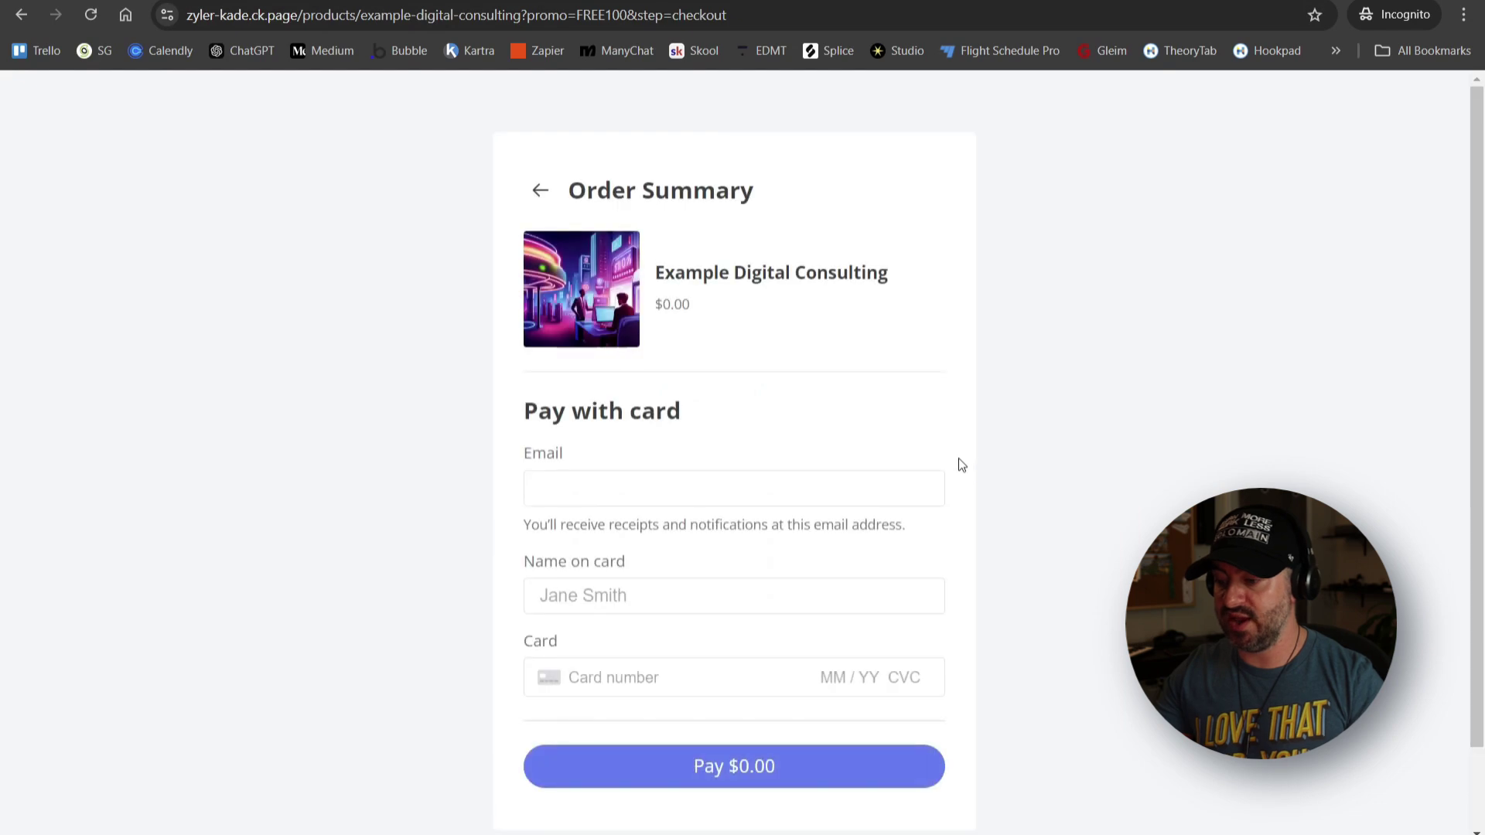
left_click(645, 489)
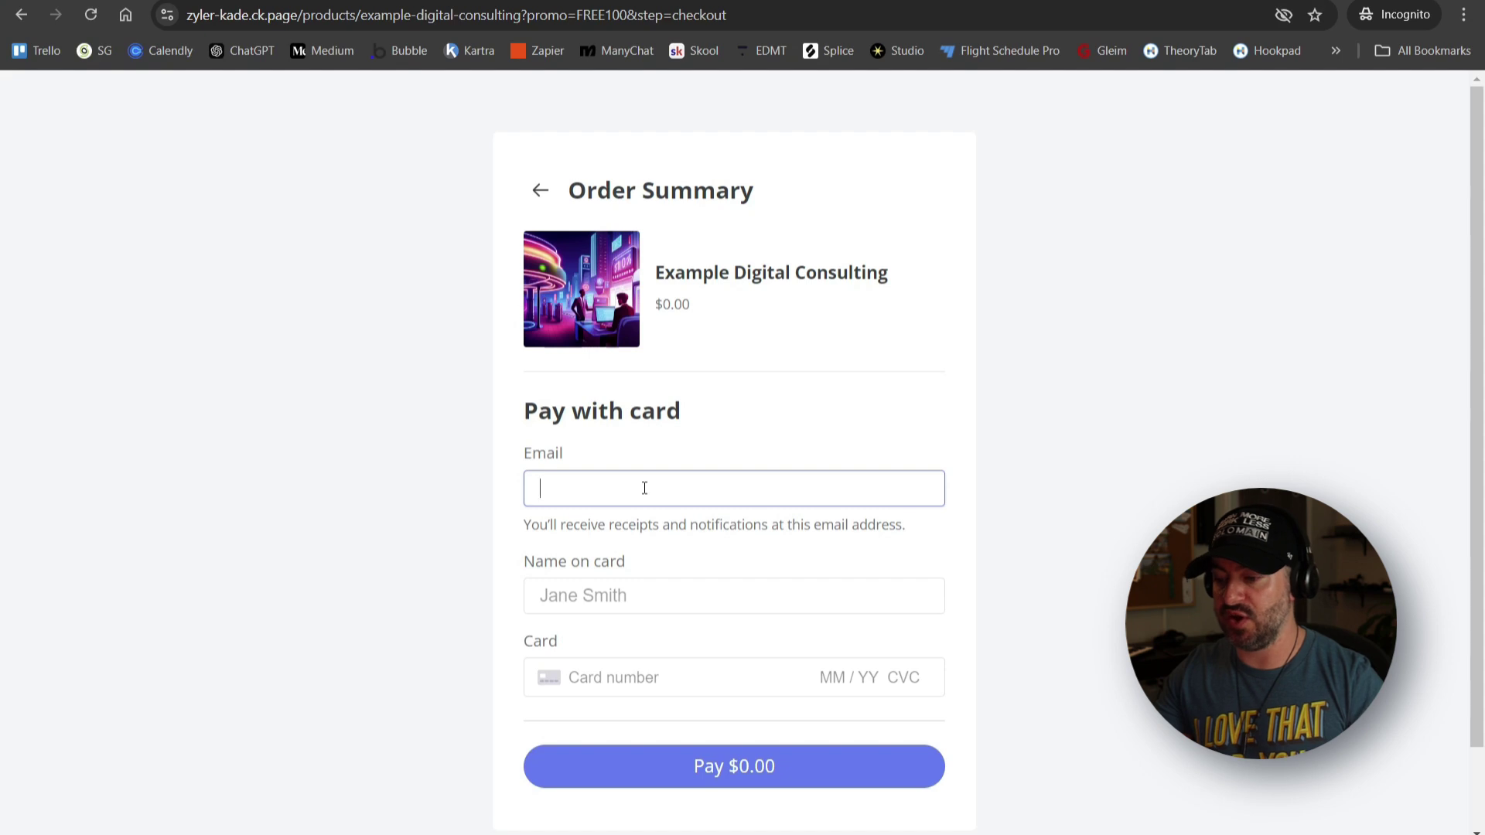
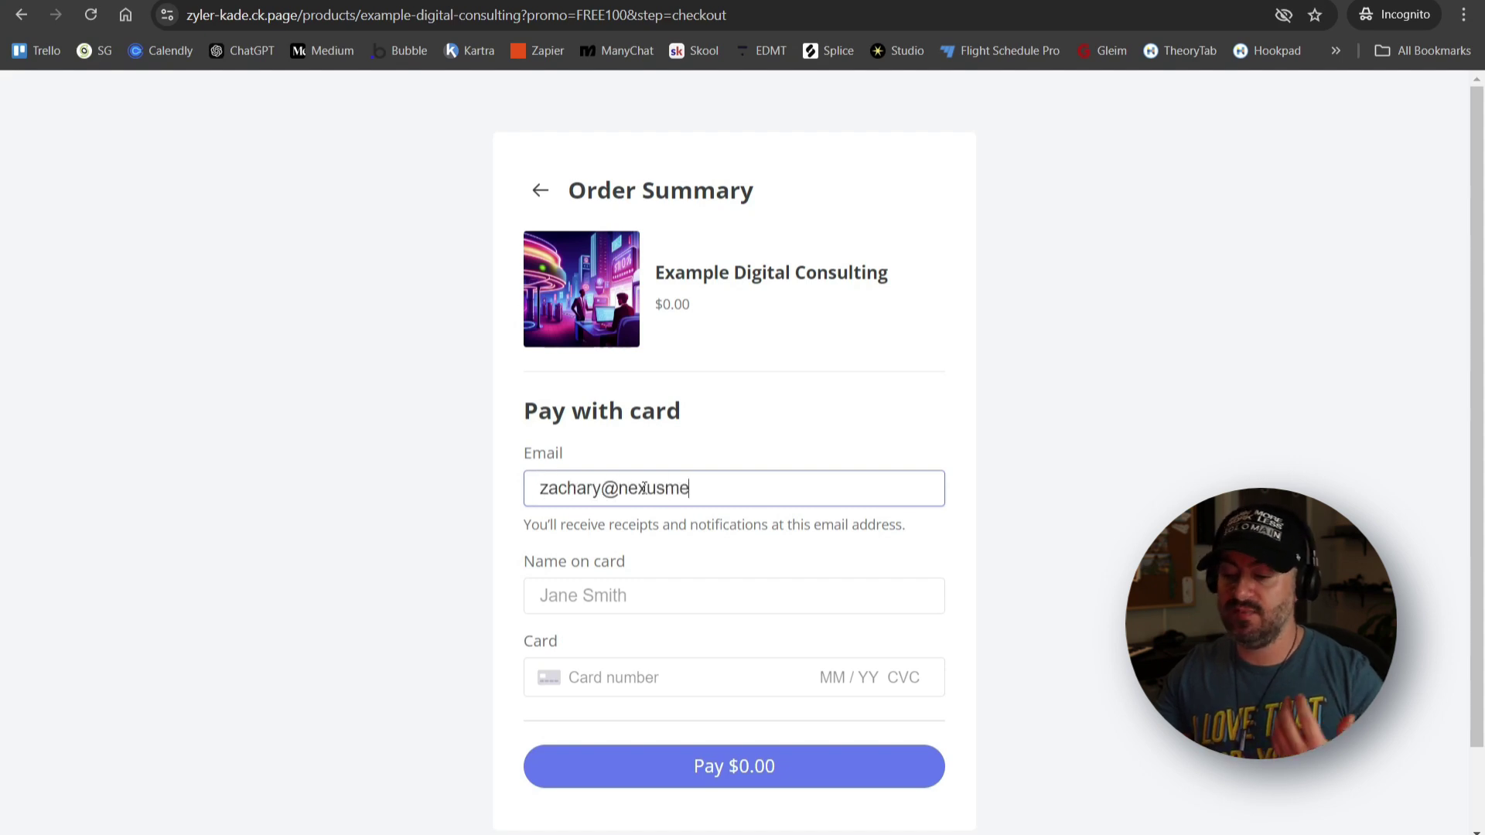
key("Tab")
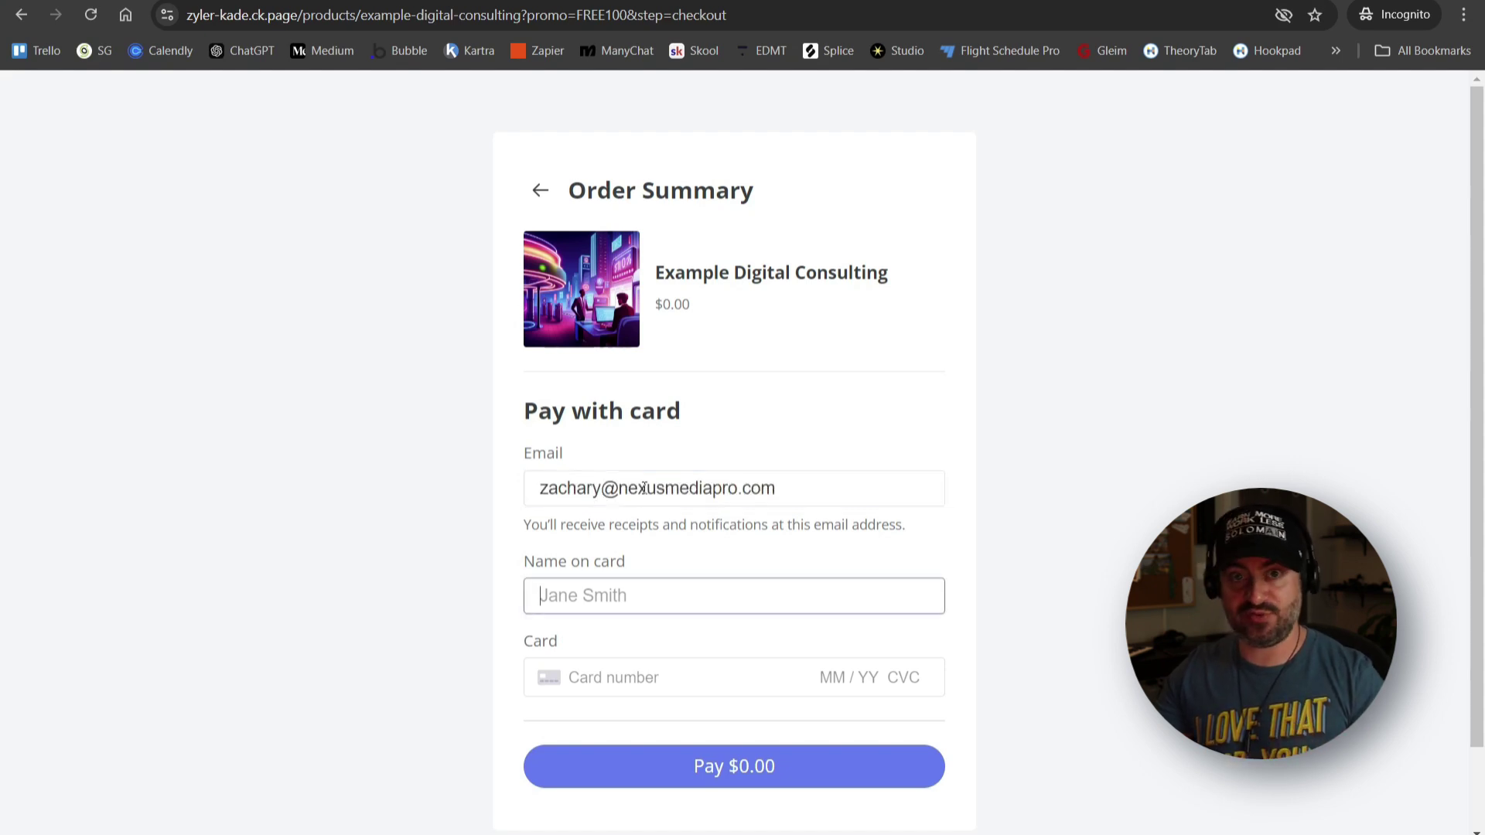
type("Z")
left_click(774, 776)
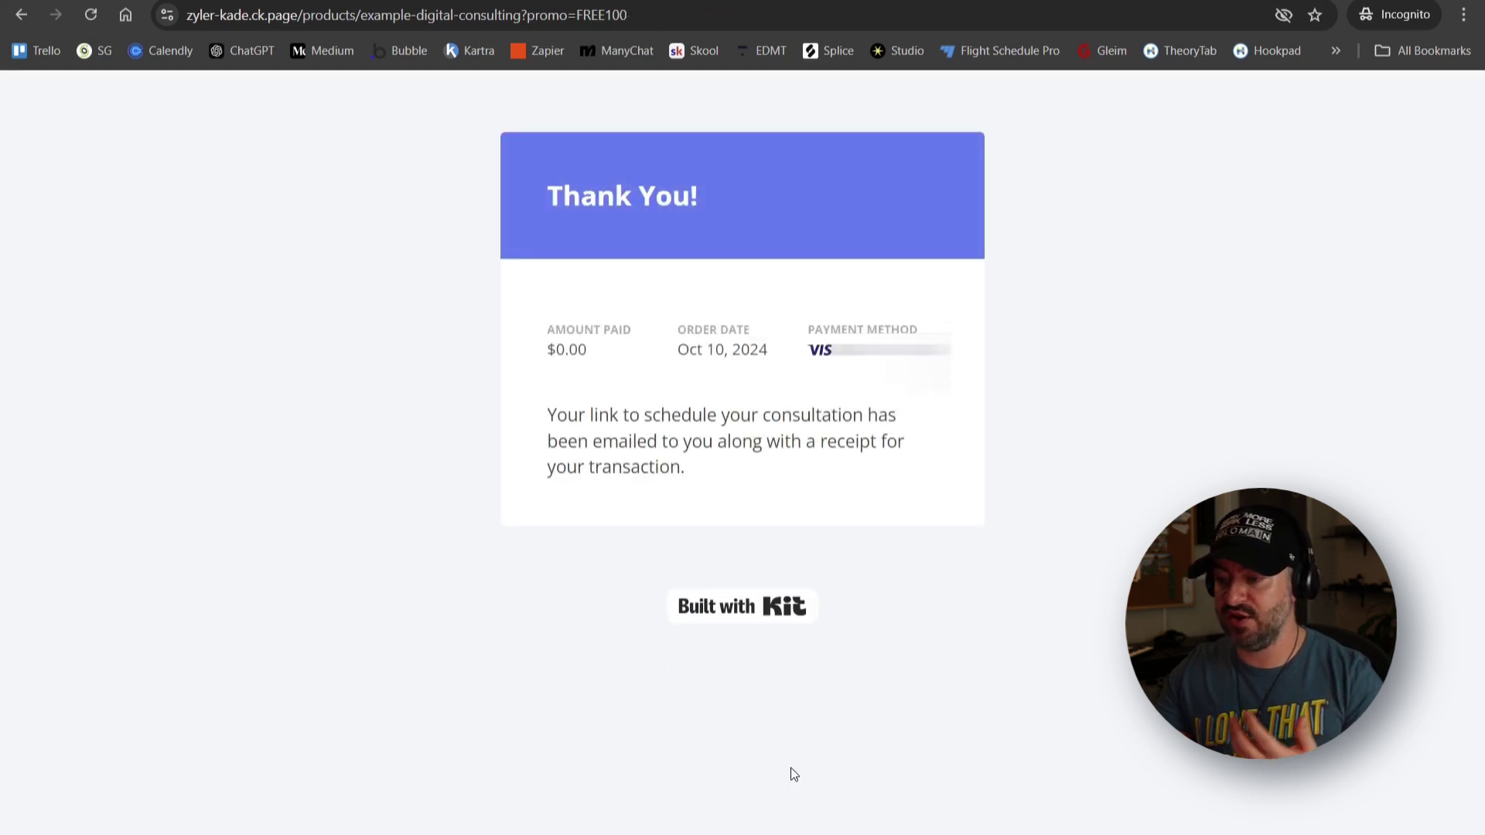
left_click(586, 832)
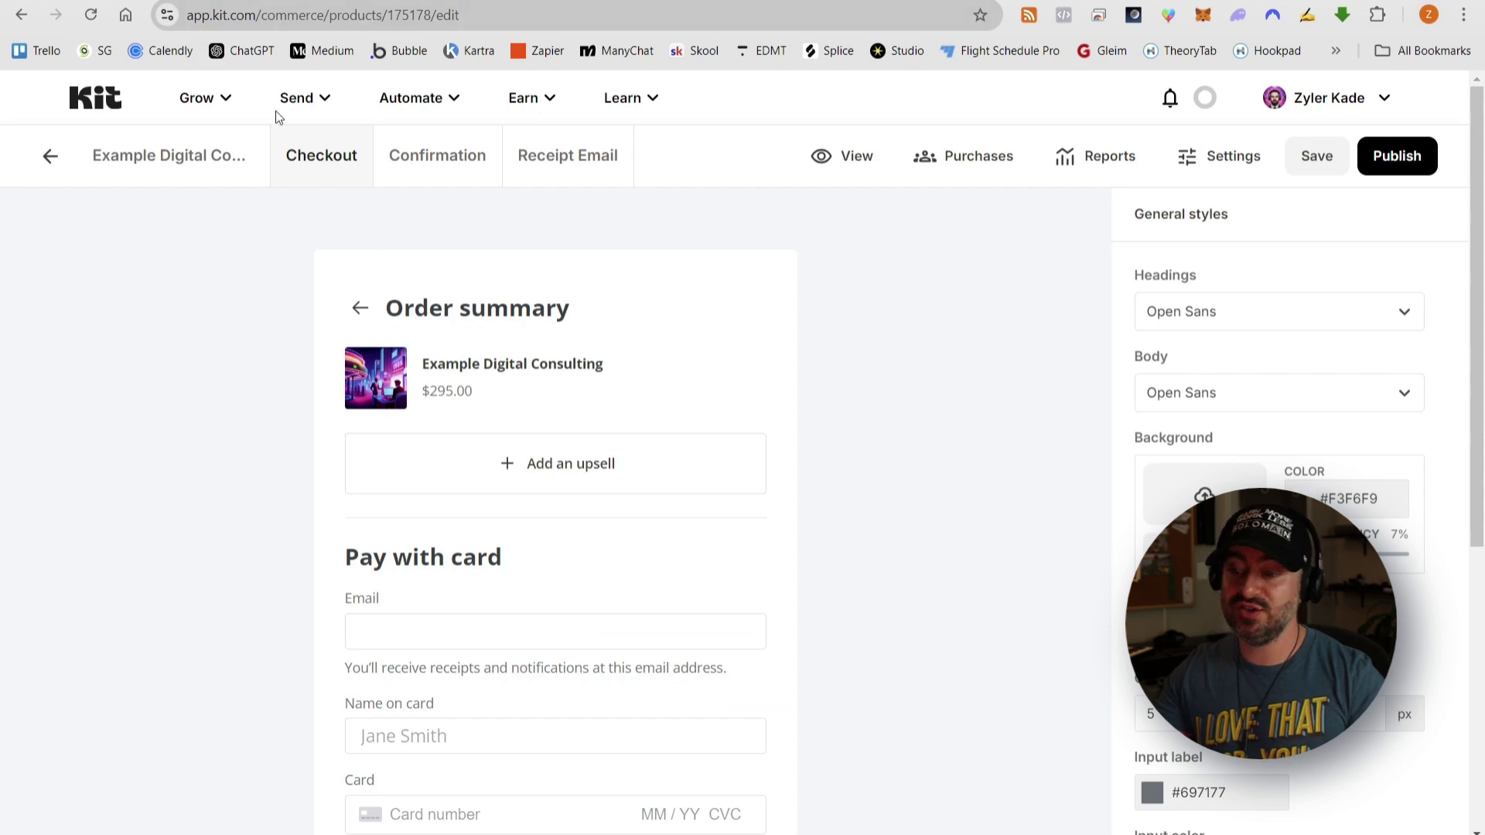
- Open the 'Thanks for buying Example Digital Consulting!' email and launch its scheduling link in incognito
left_click(310, 833)
left_click(394, 157)
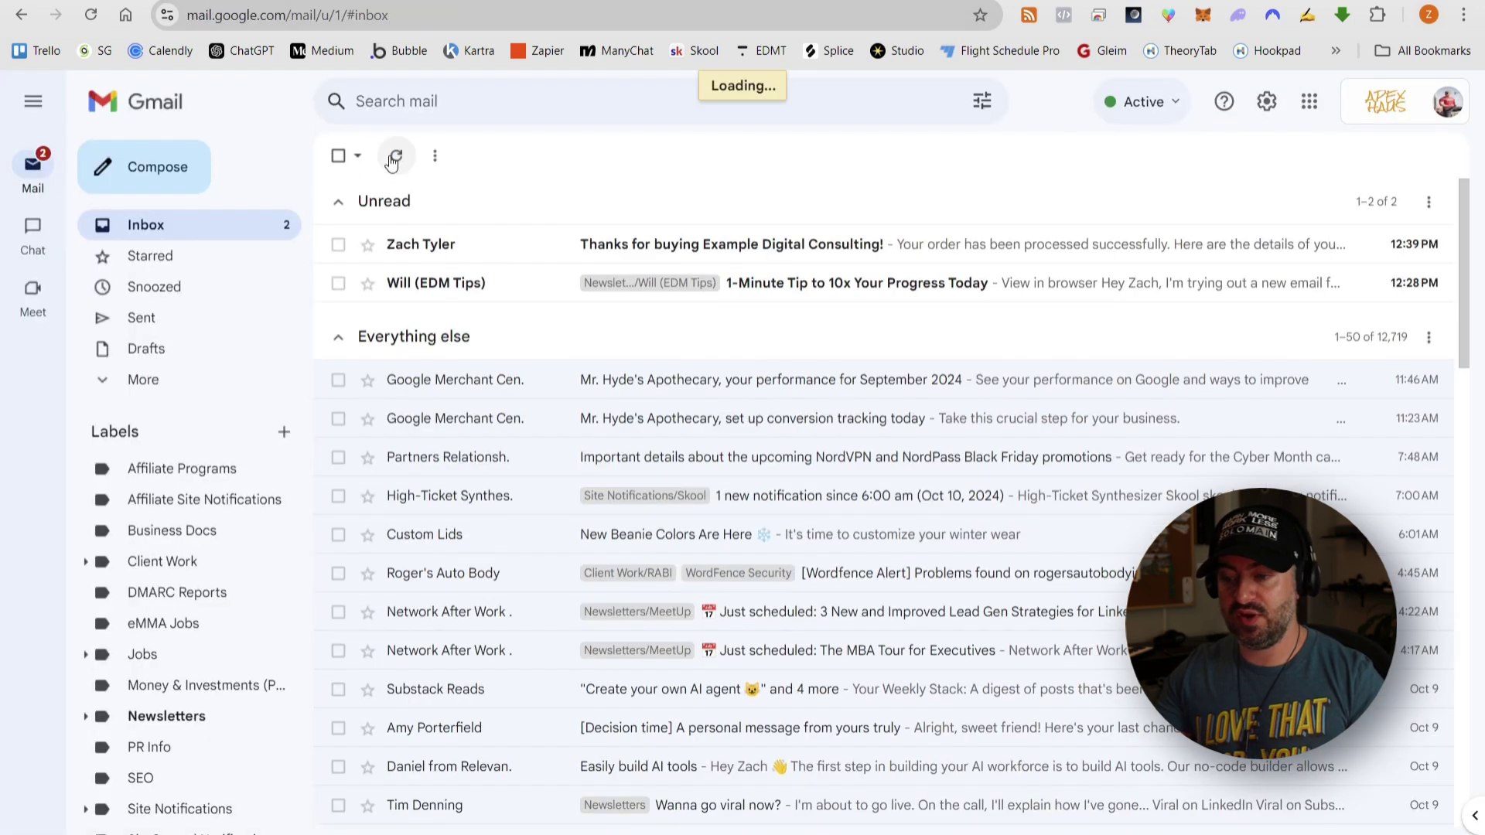
left_click(522, 257)
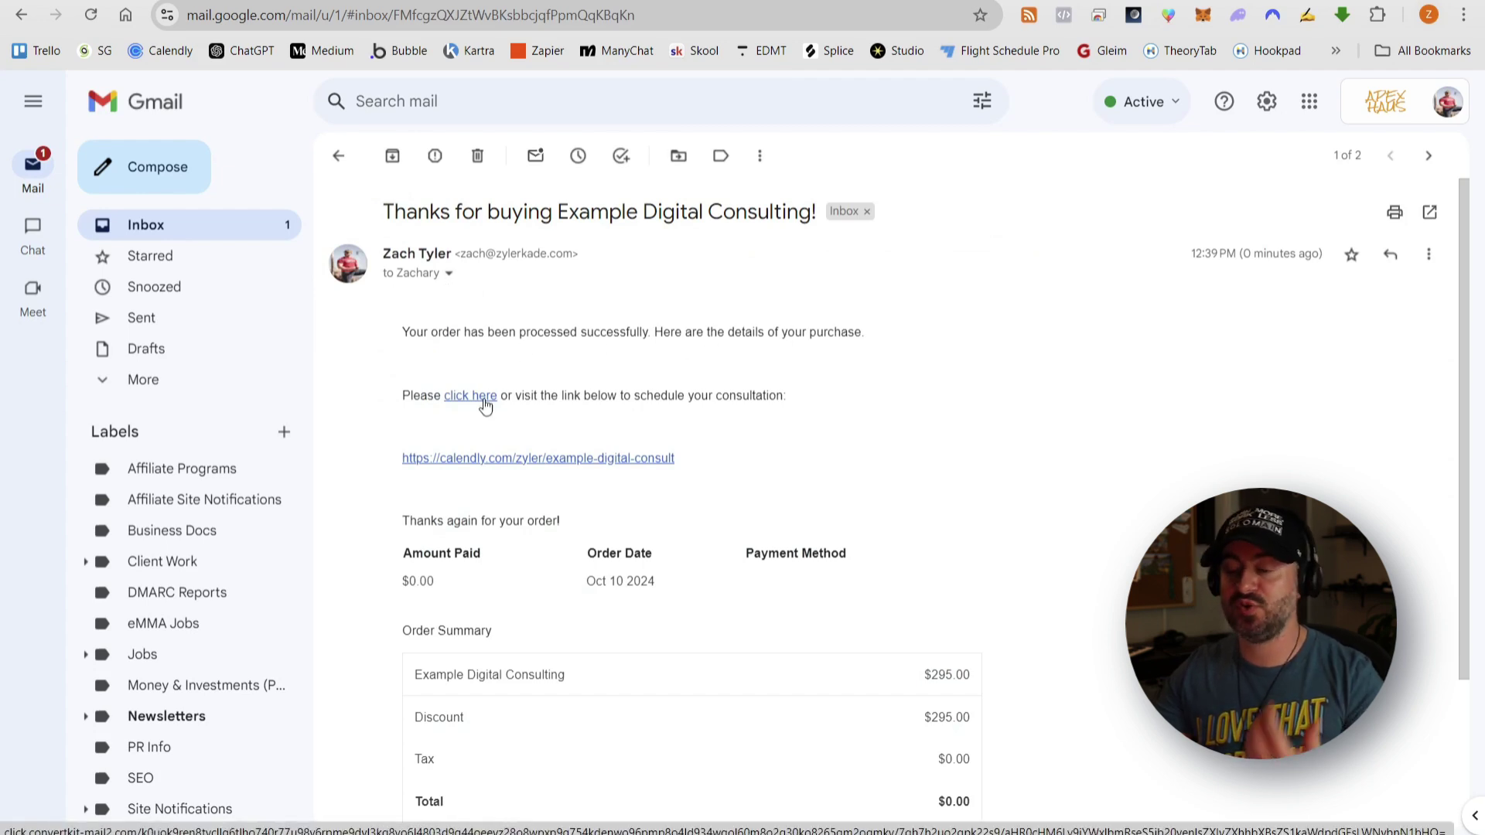
right_click(485, 403)
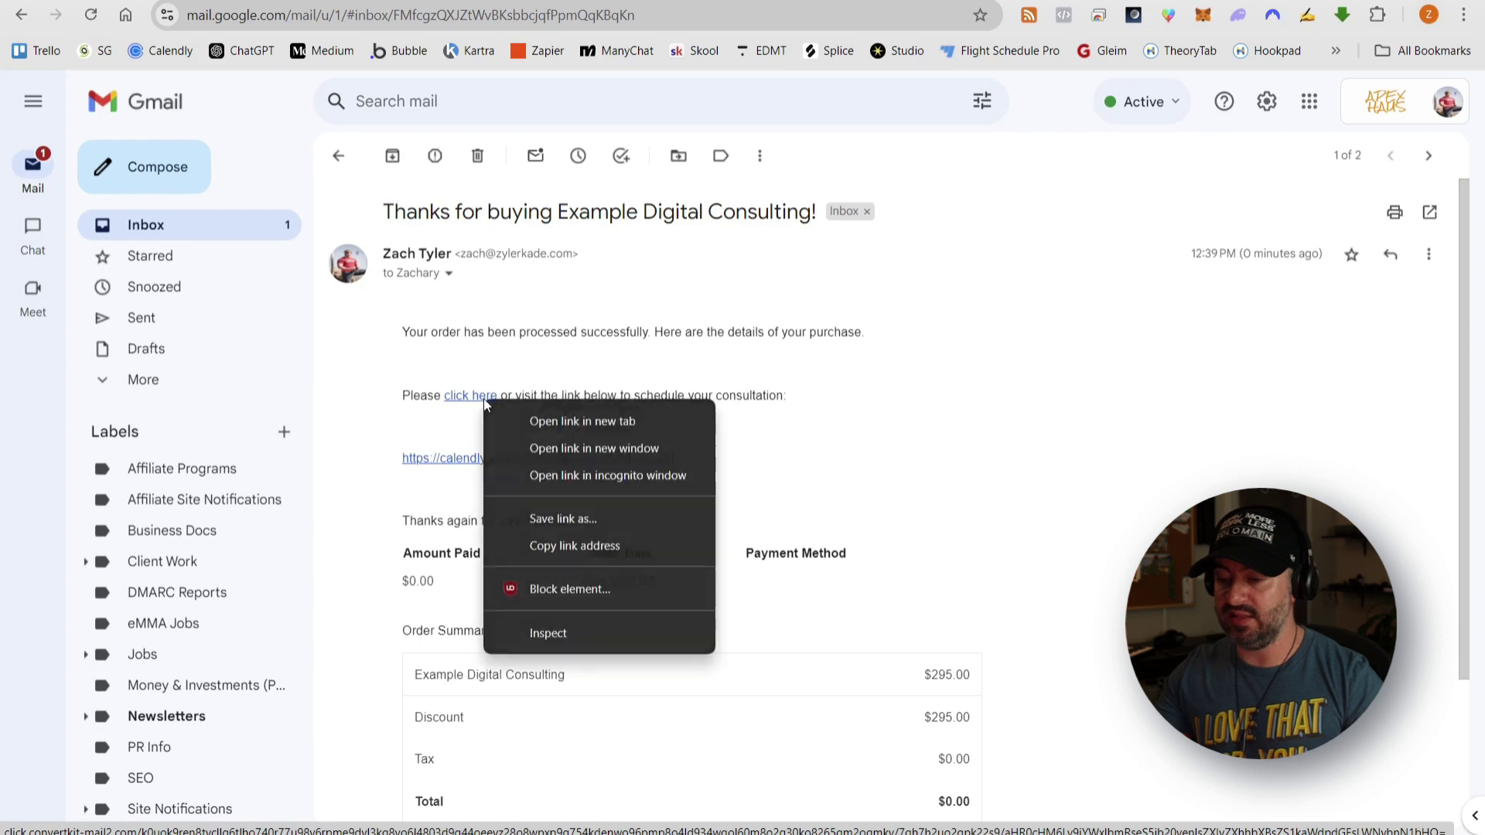
left_click(535, 465)
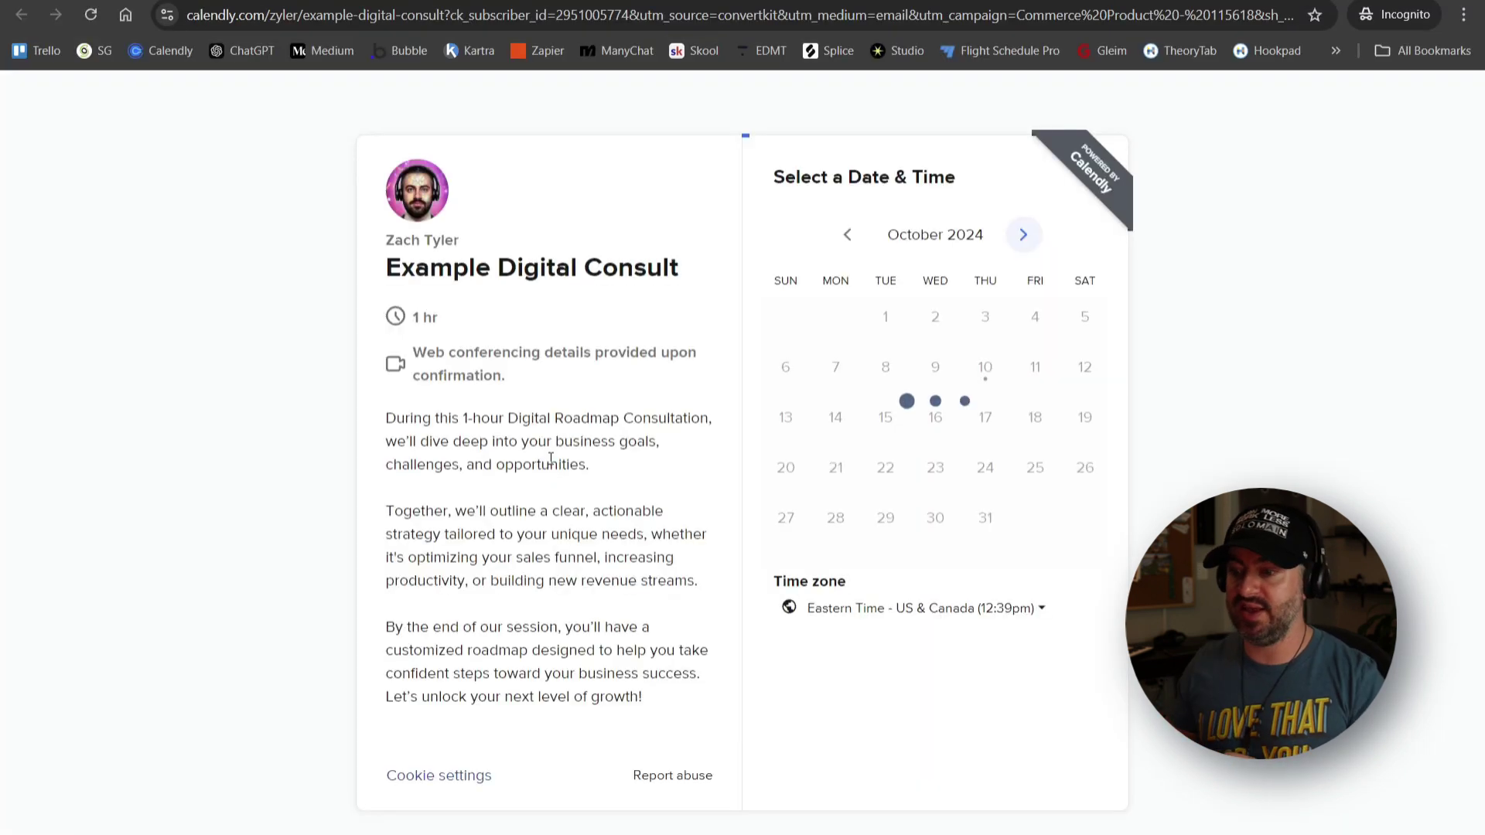
- Dismiss the cookie notice and reserve the 2:00pm slot on Sunday, October 13
left_click(541, 538)
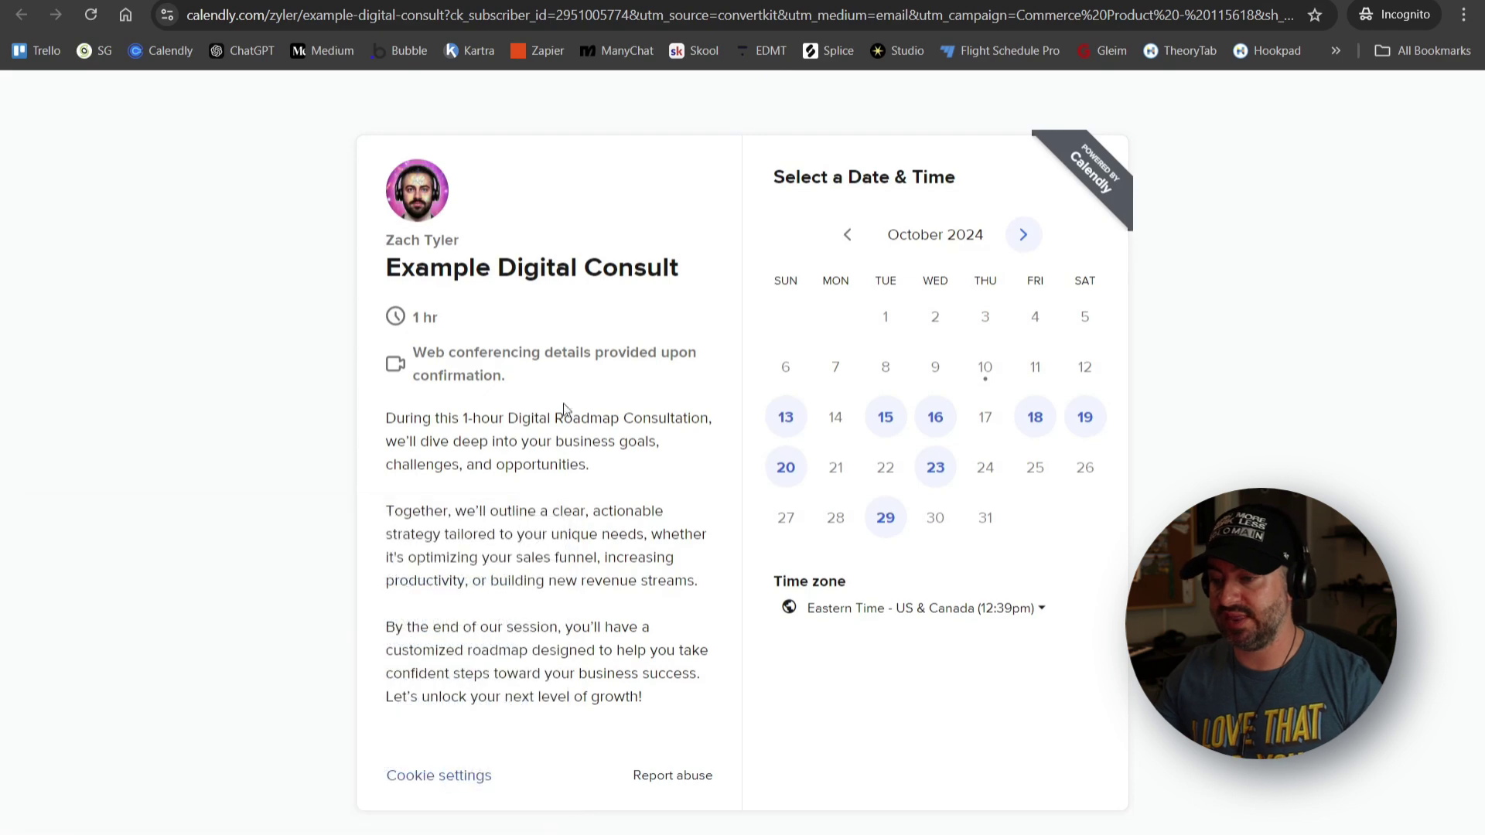
left_click(786, 417)
left_click(1051, 304)
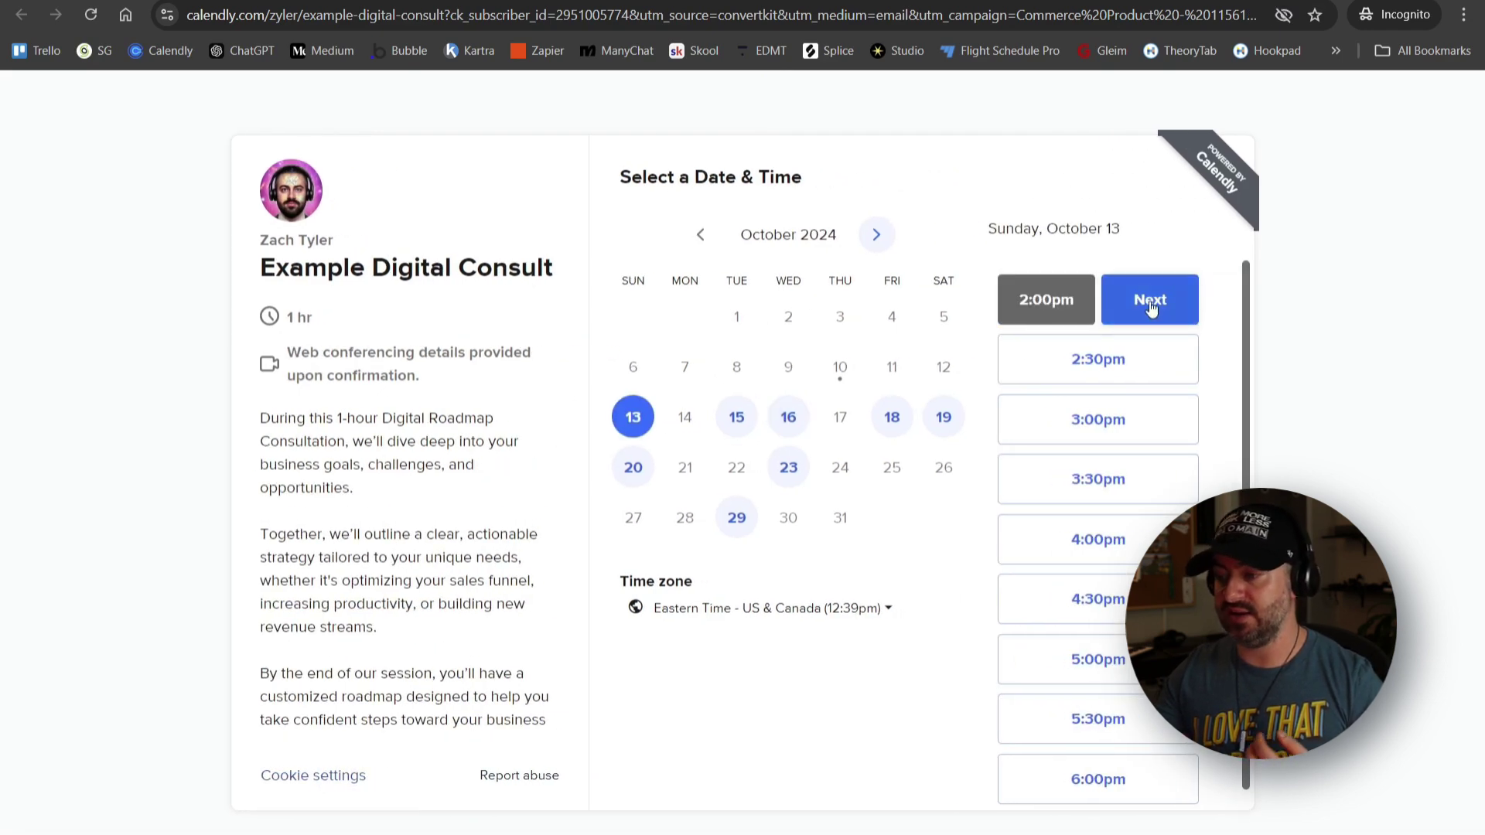
left_click(1158, 301)
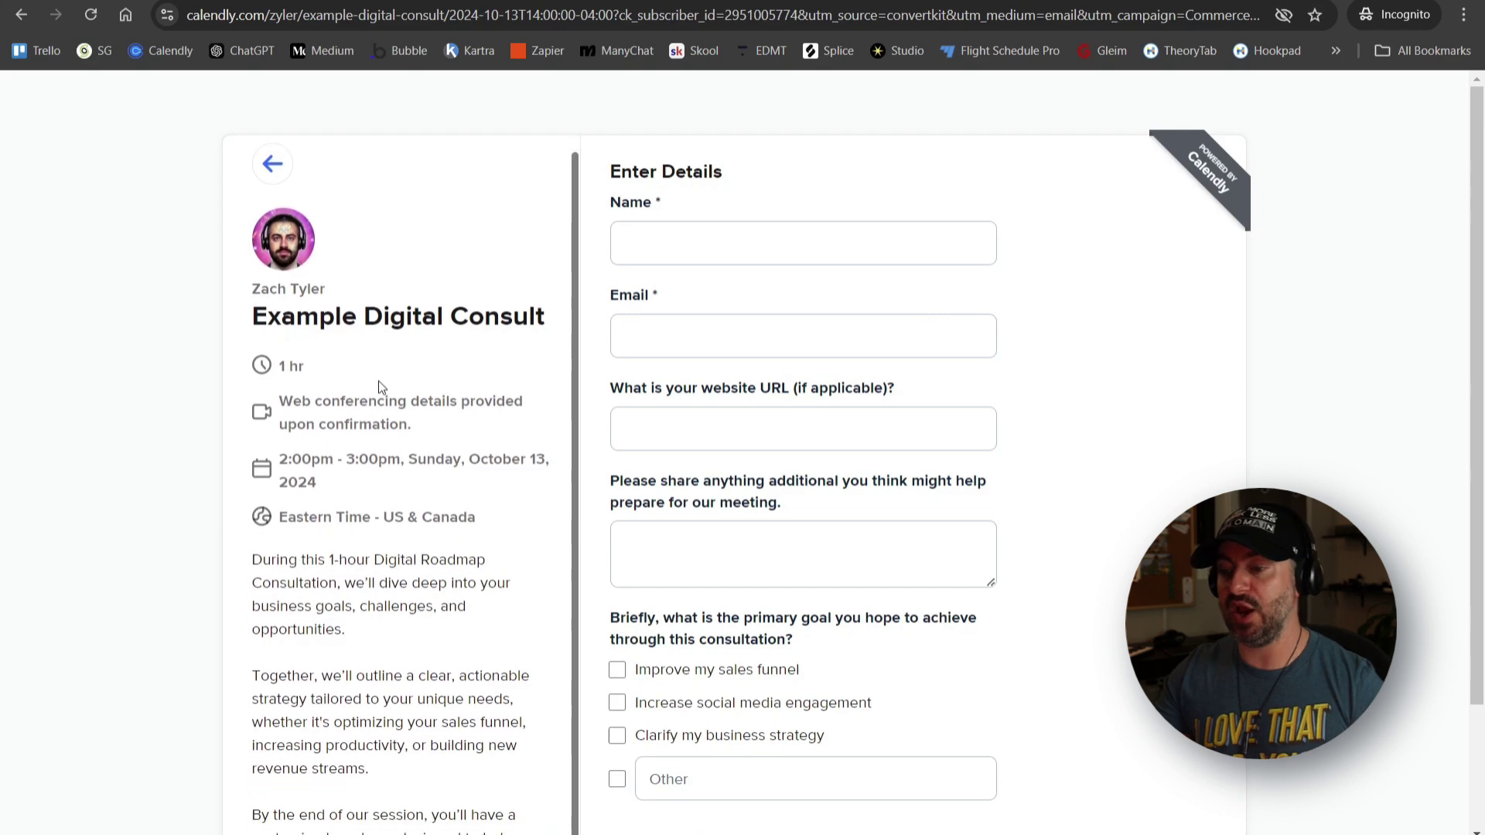
- Go through the booking form fields and tick the consultation goals, including Improve my sales funnel
scroll(379, 383, "down", 2)
scroll(390, 475, "up", 2)
left_click(666, 249)
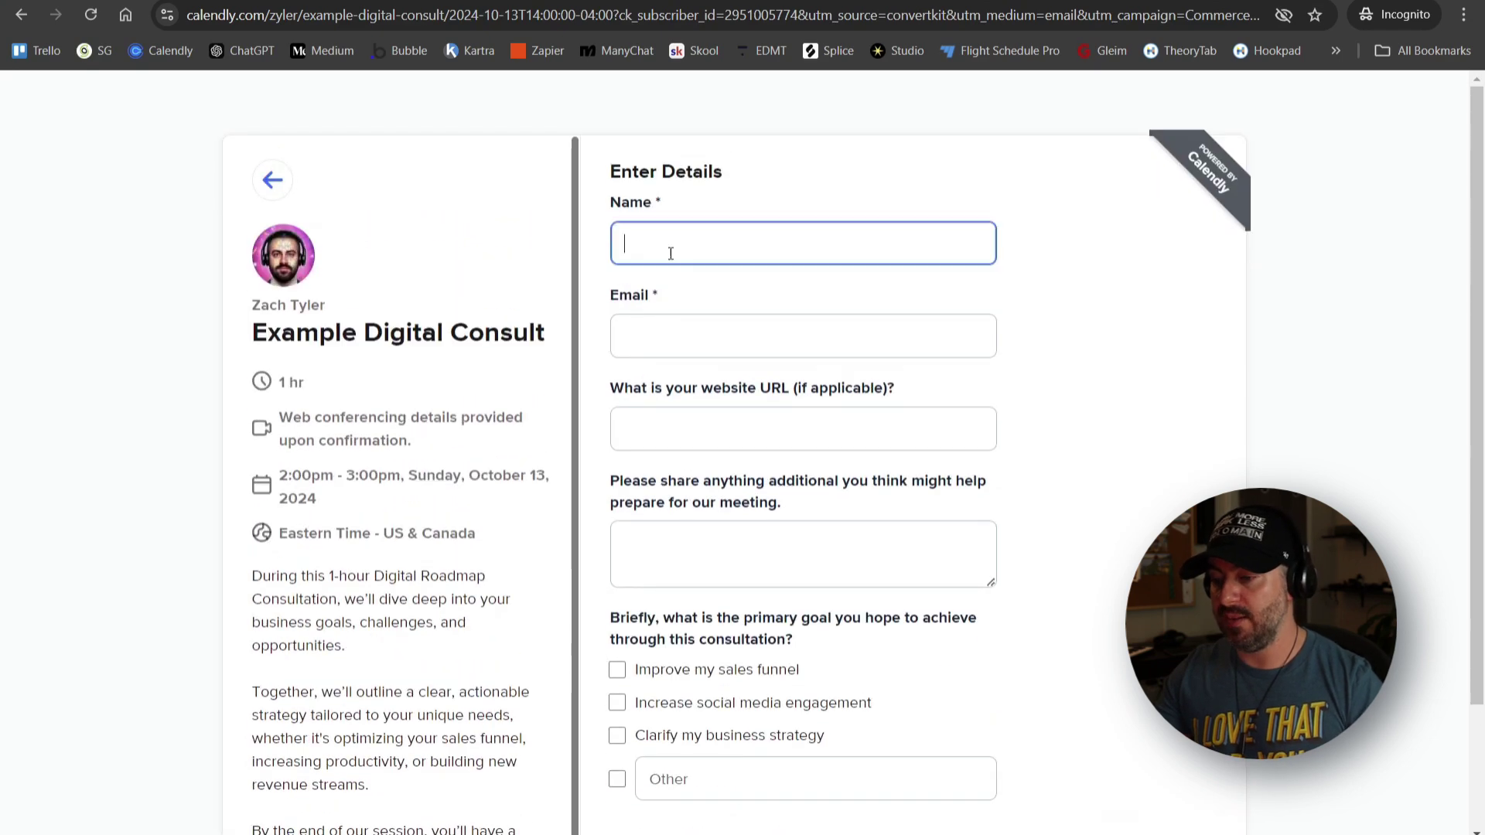
left_click(677, 348)
left_click(698, 413)
scroll(812, 406, "down", 2)
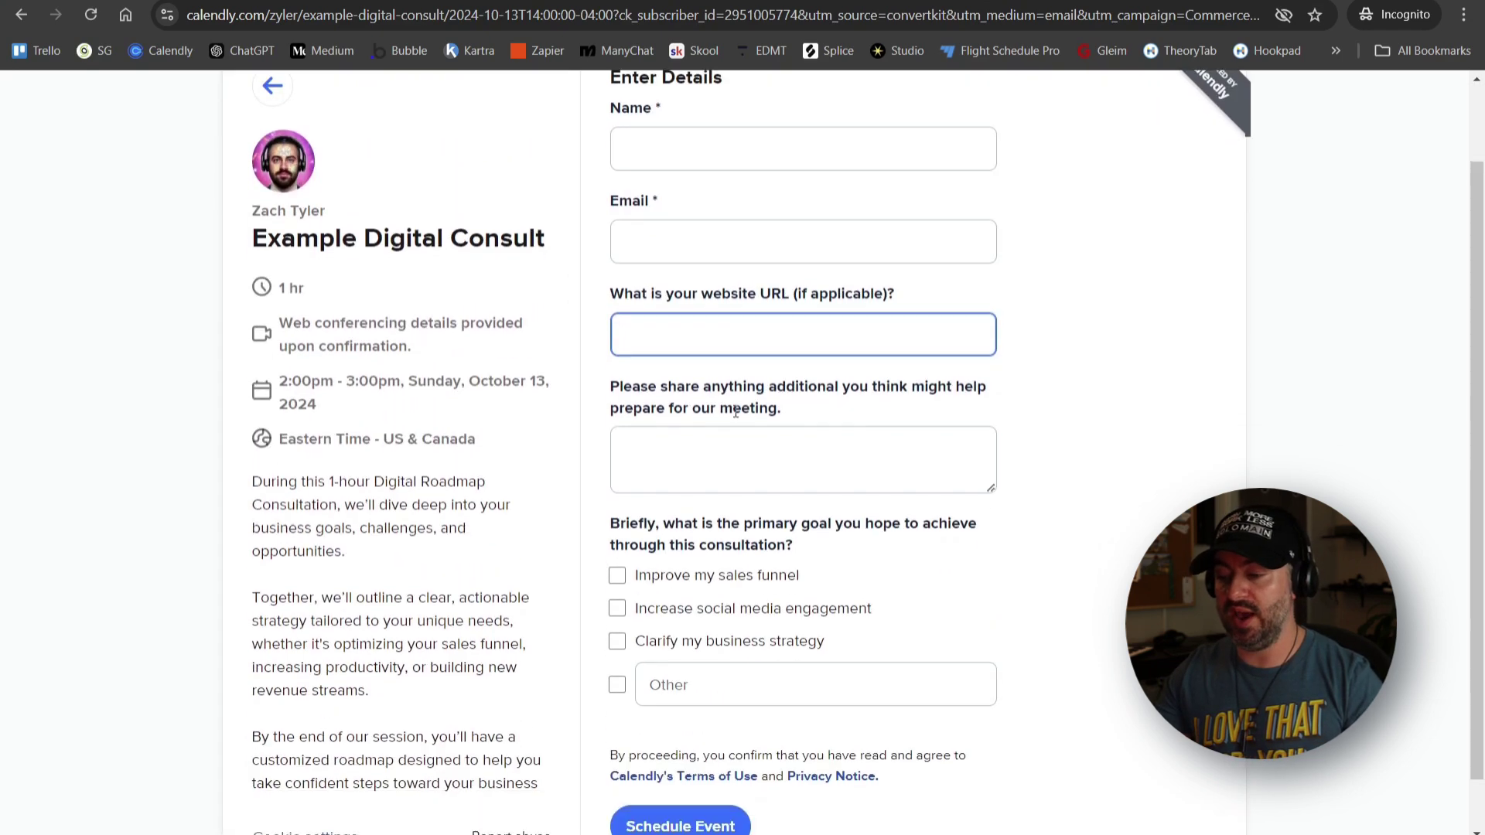
left_click(843, 407)
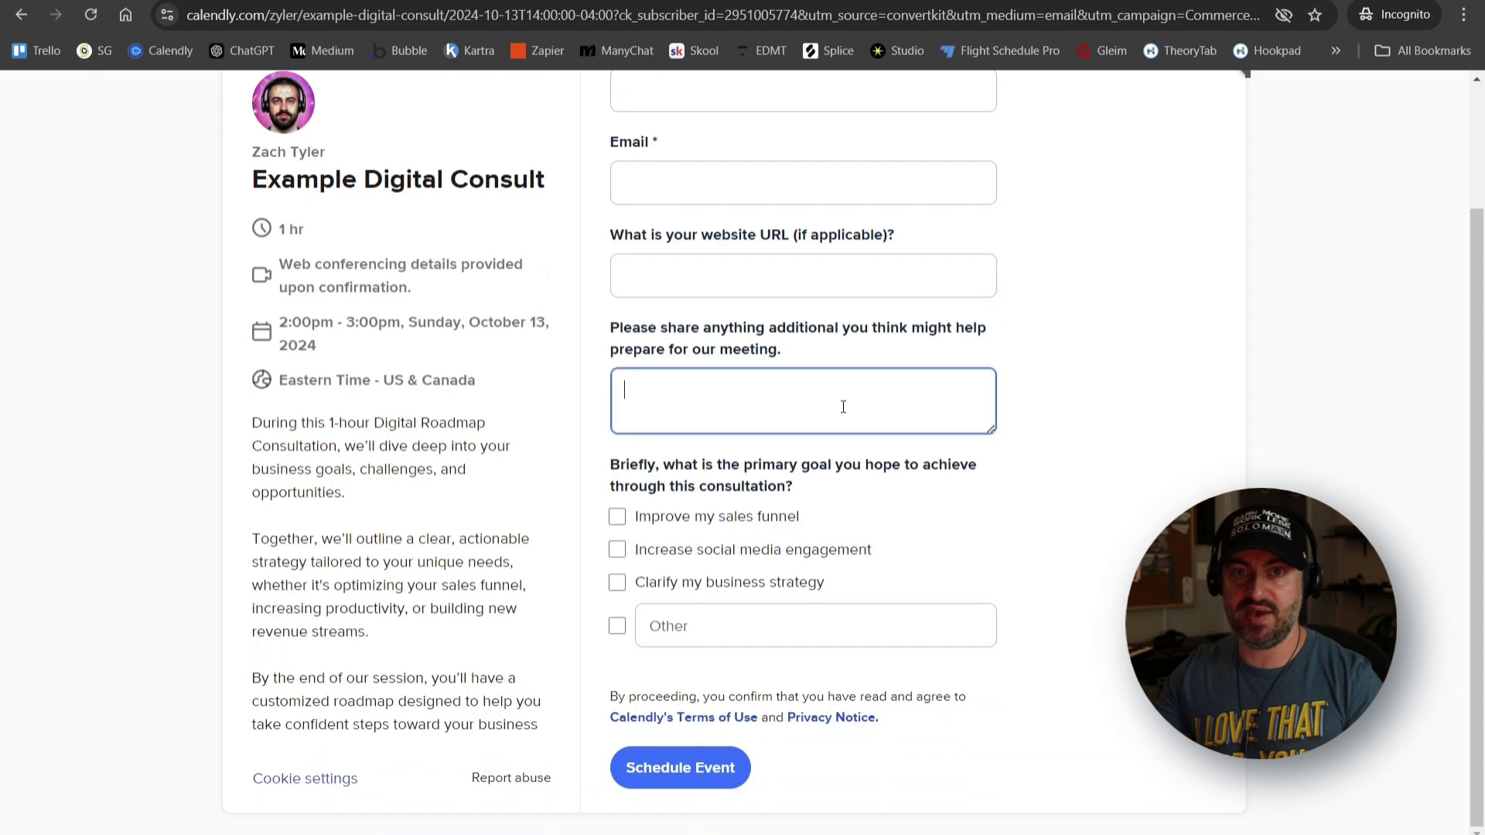
left_click(619, 519)
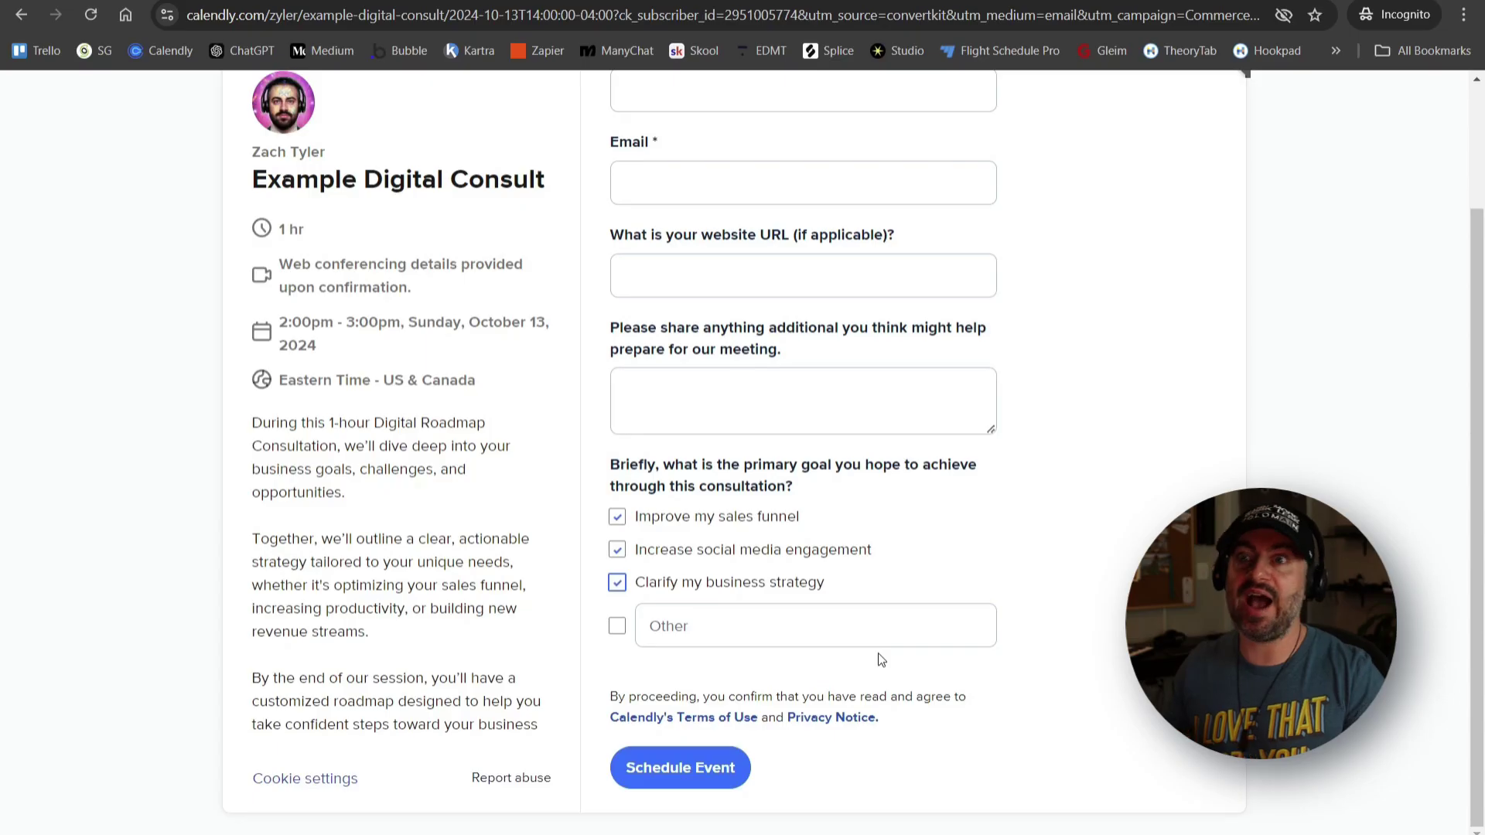
scroll(879, 653, "up", 2)
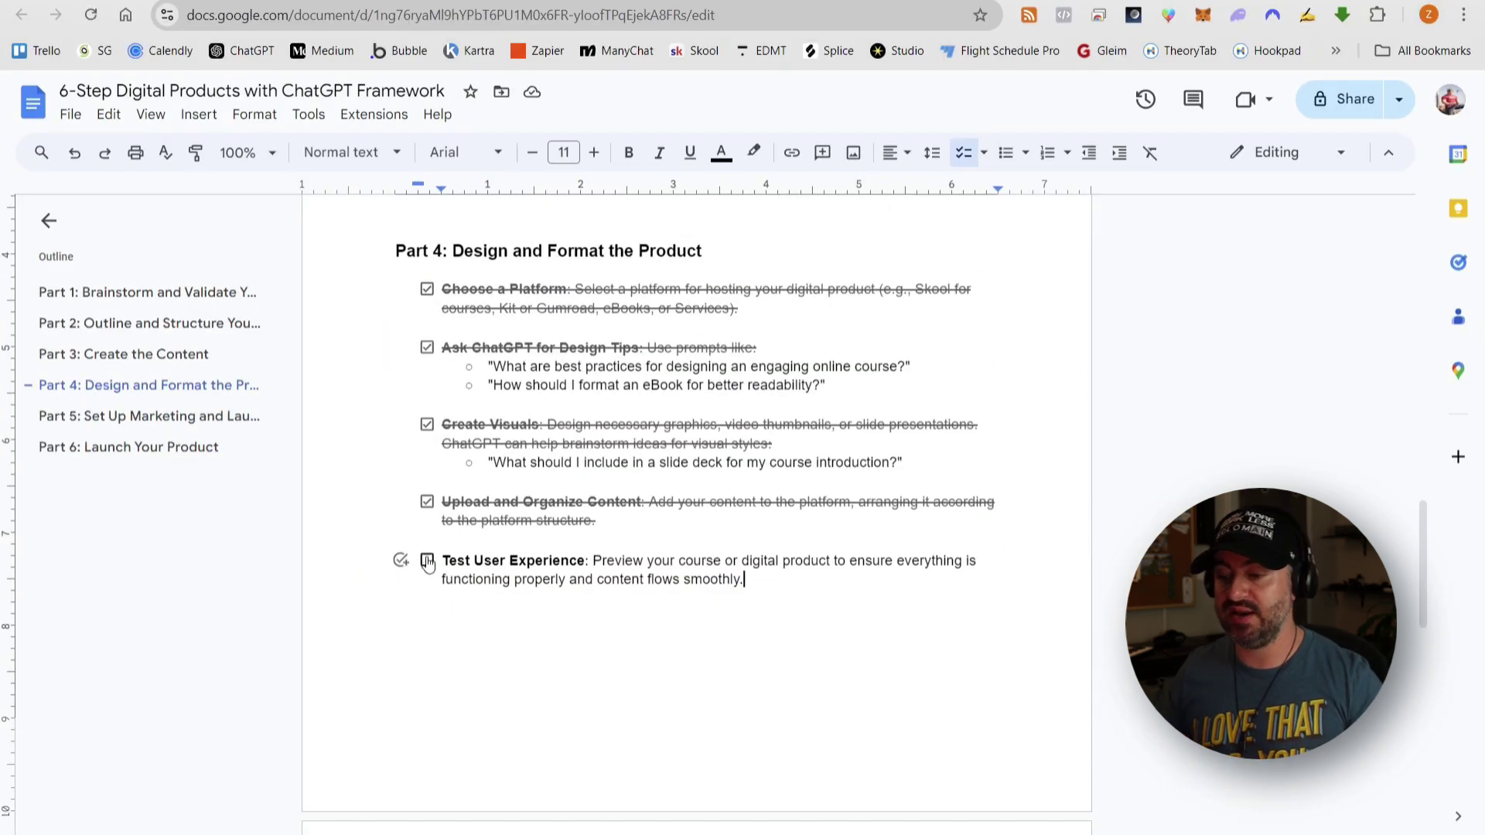
- Tick Test User Experience and Create a Landing Page in the framework checklist
left_click(427, 561)
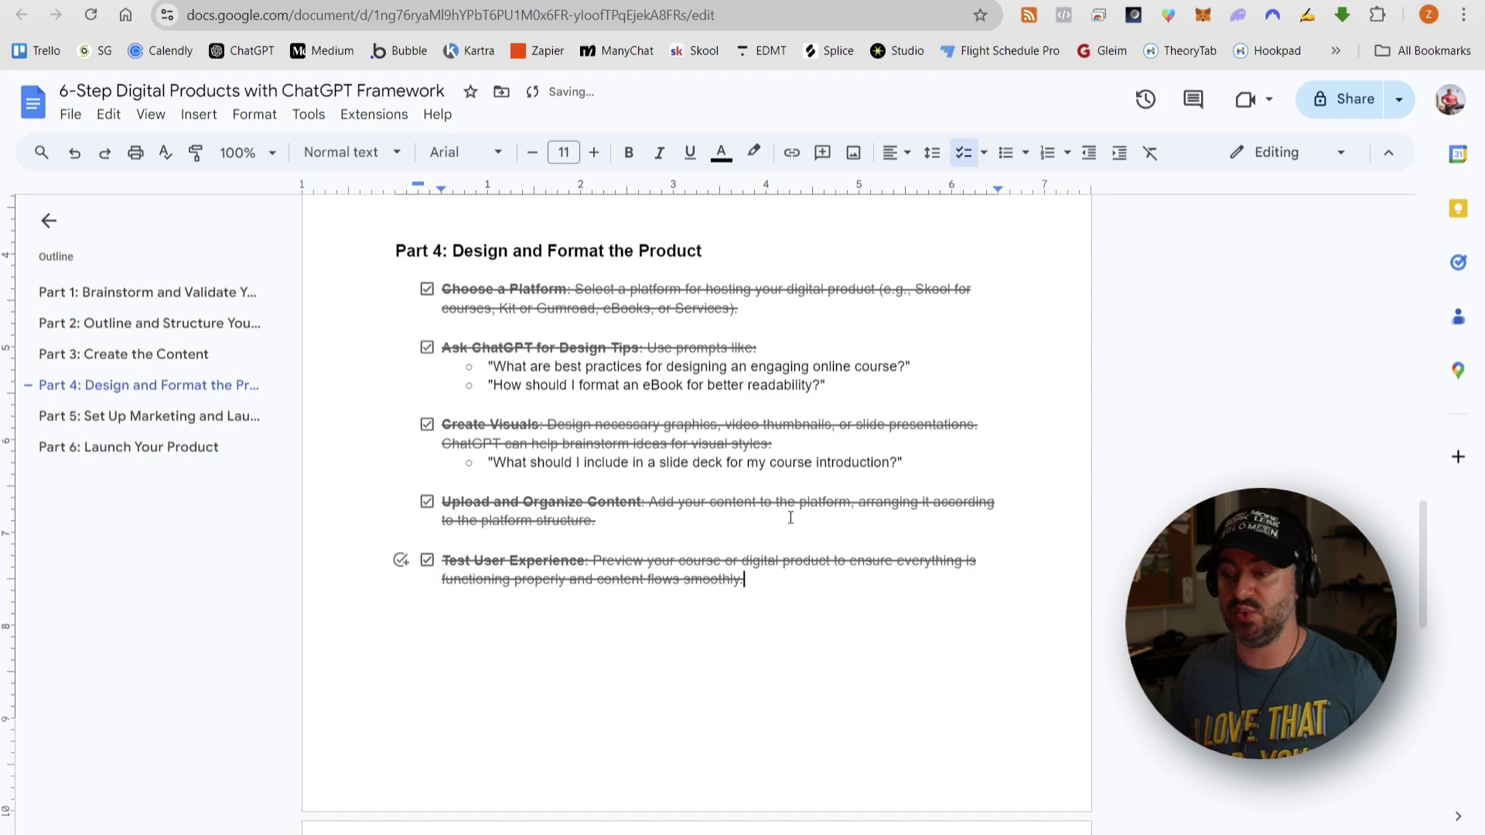
scroll(786, 517, "down", 5)
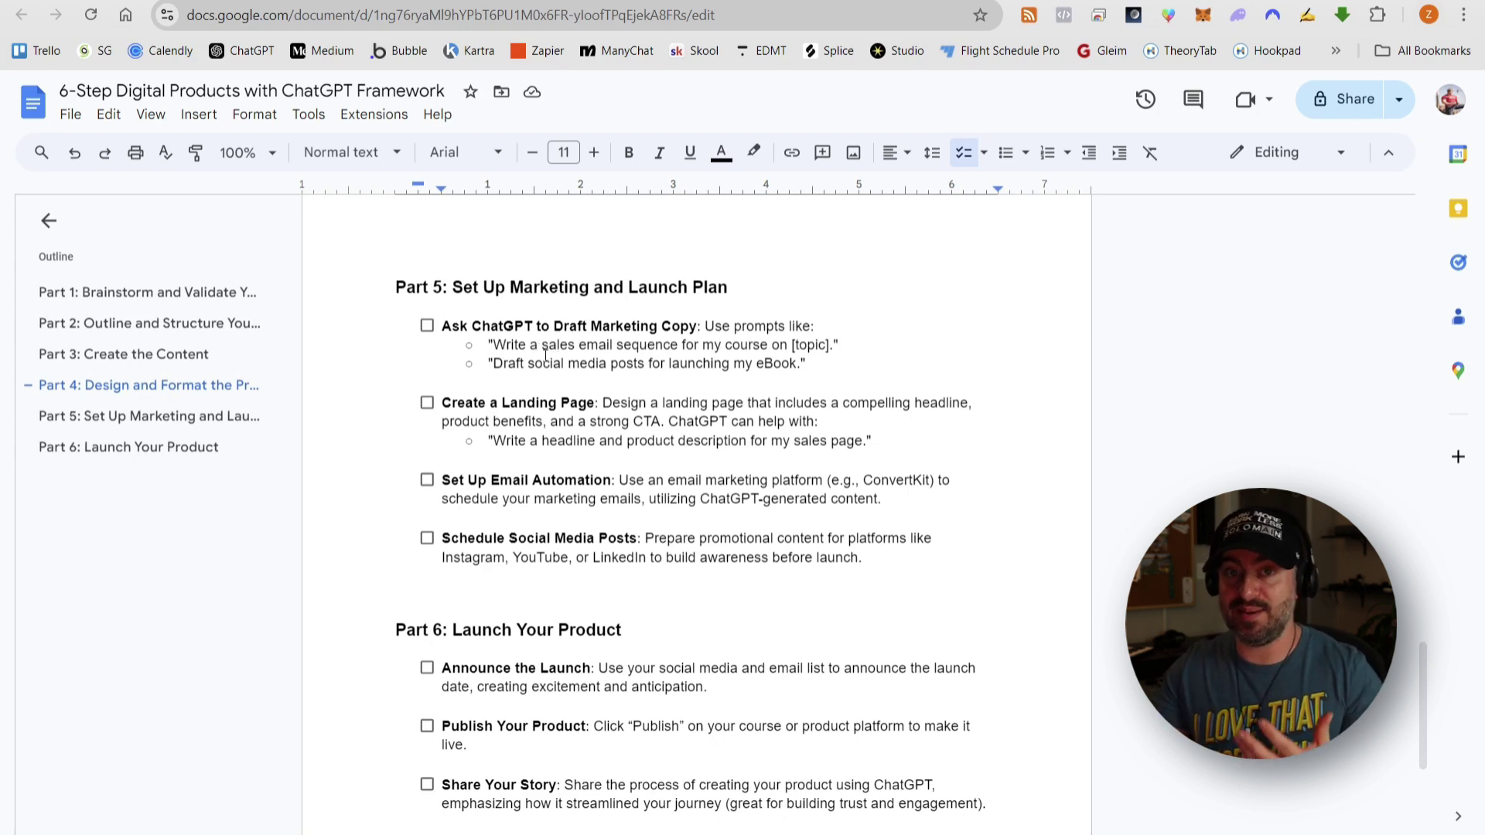
left_click(427, 403)
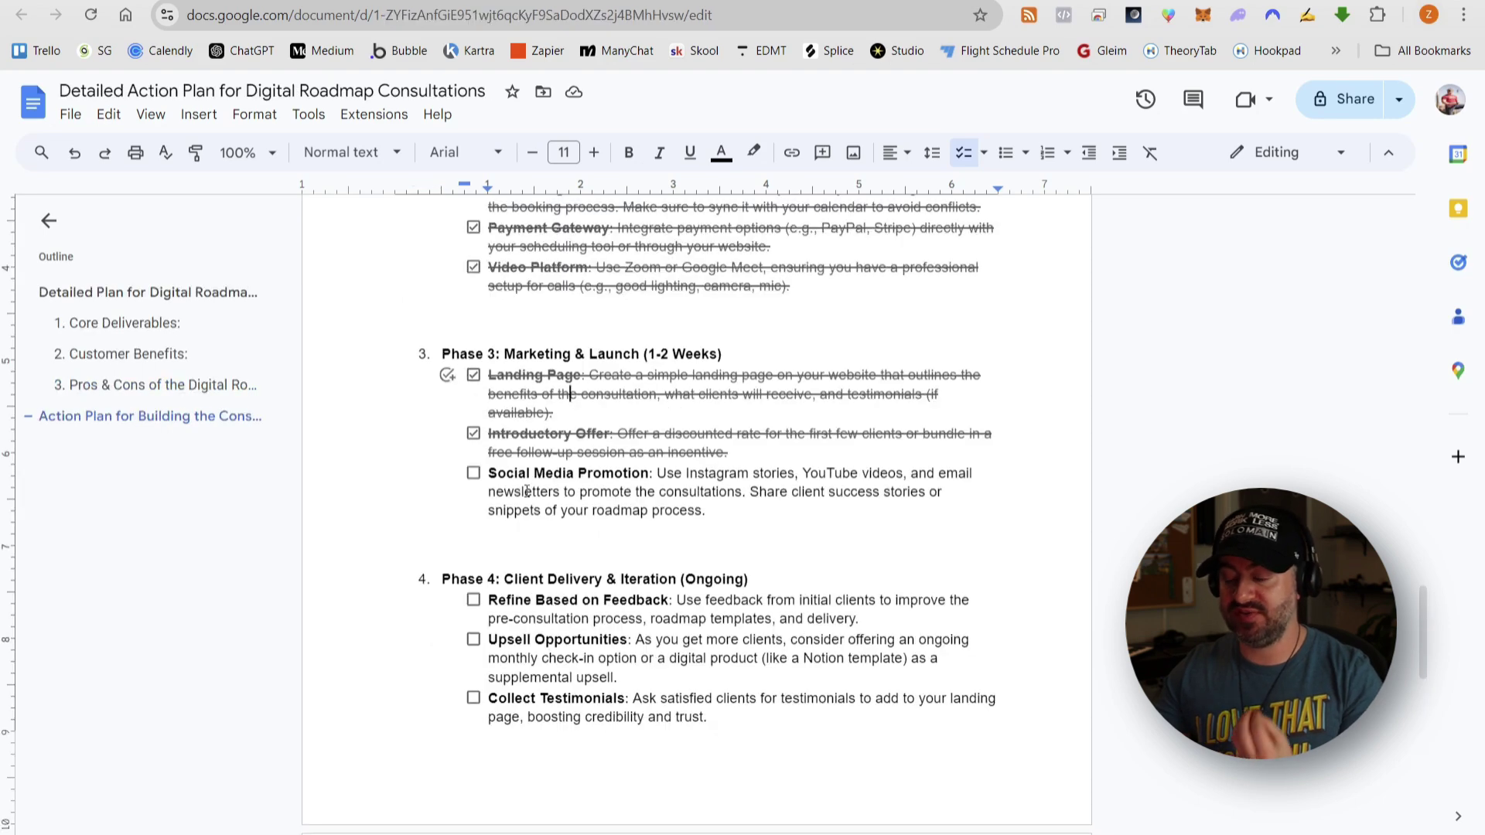
- Review the action plan and begin a ChatGPT prompt requesting a sales email sequence for this offer
scroll(527, 492, "down", 5)
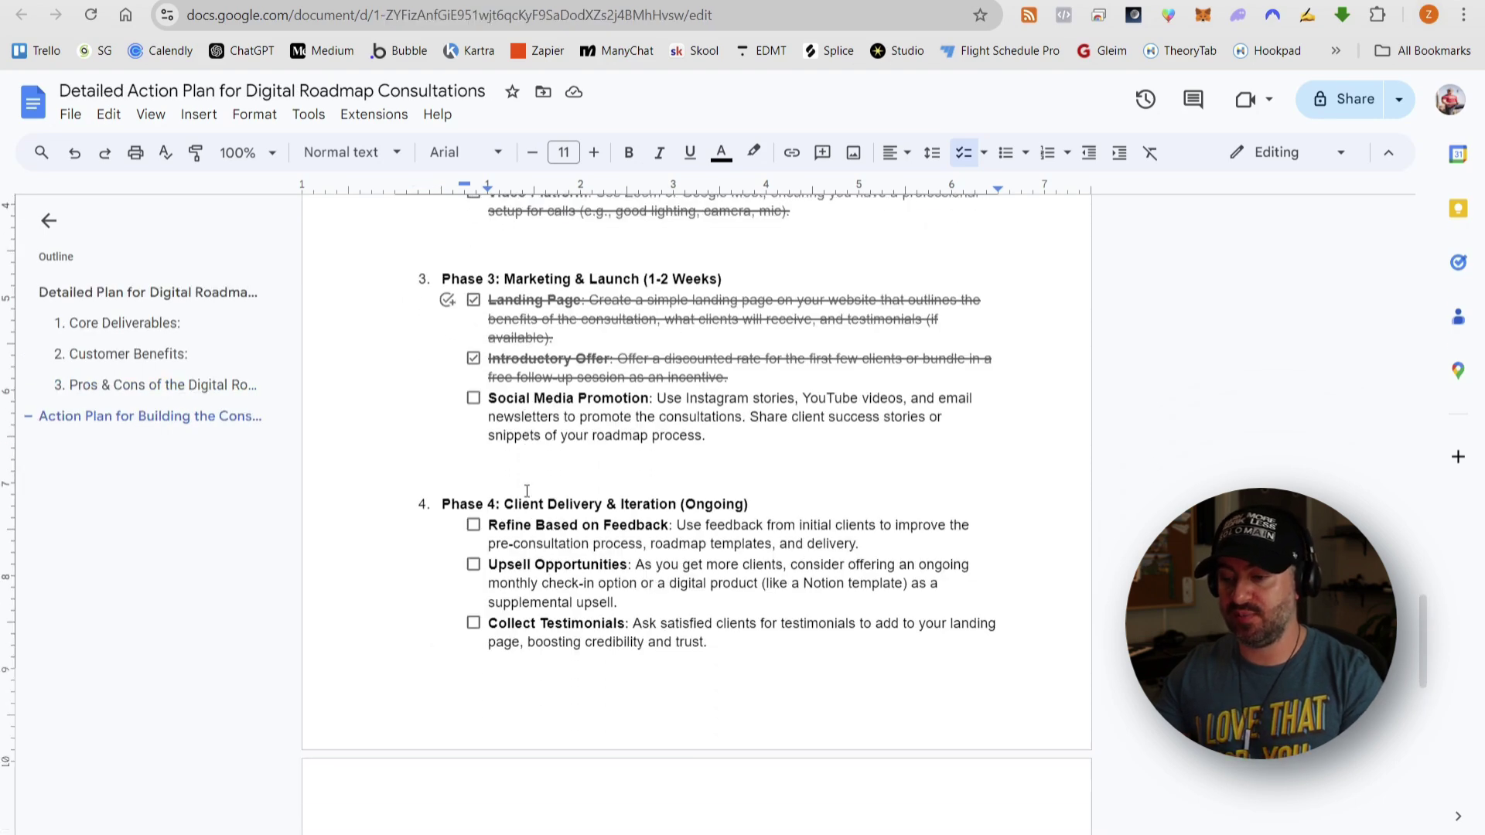
scroll(527, 492, "up", 4)
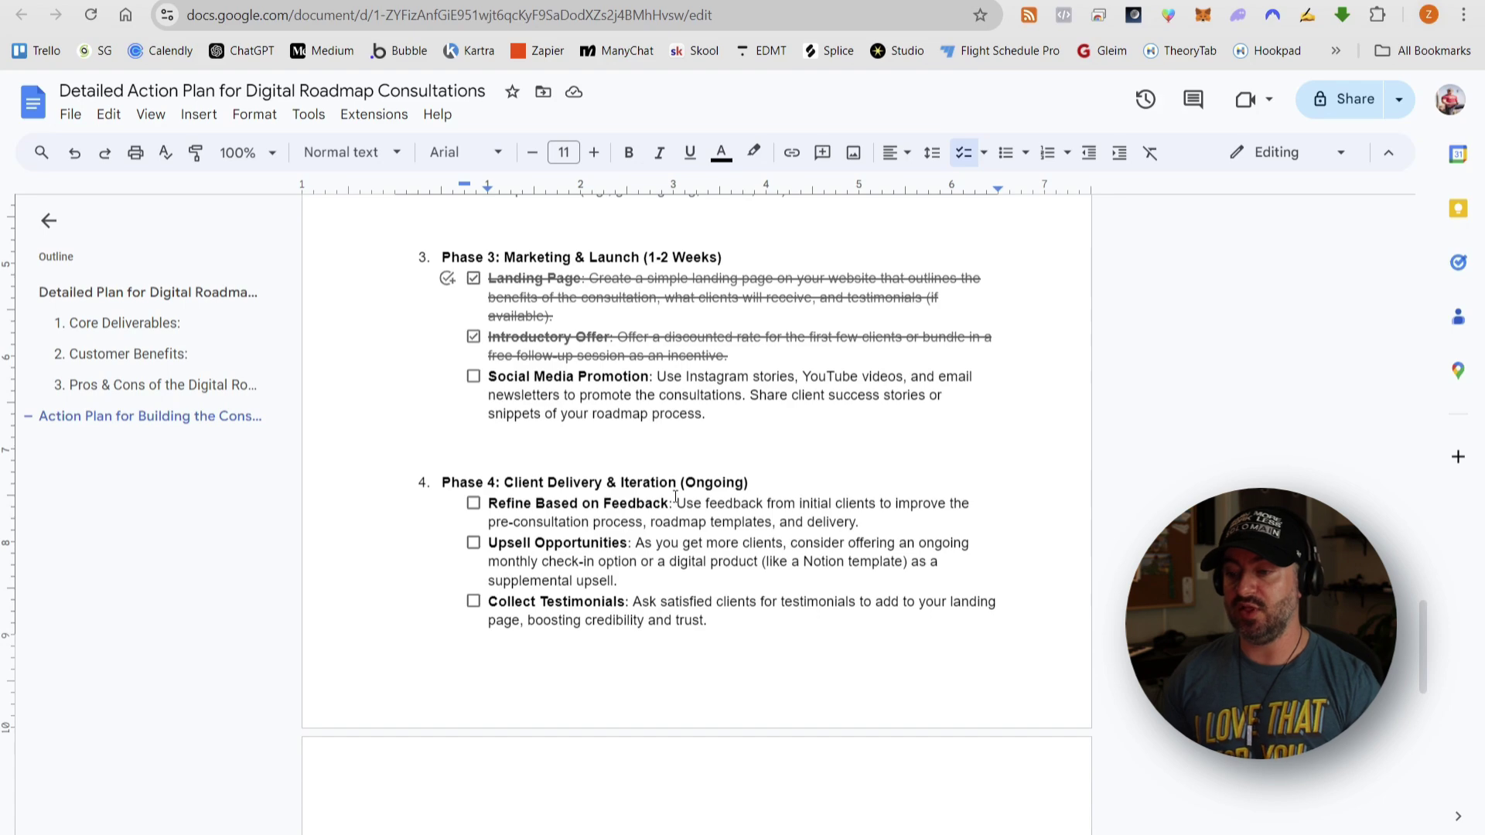
scroll(902, 402, "up", 7)
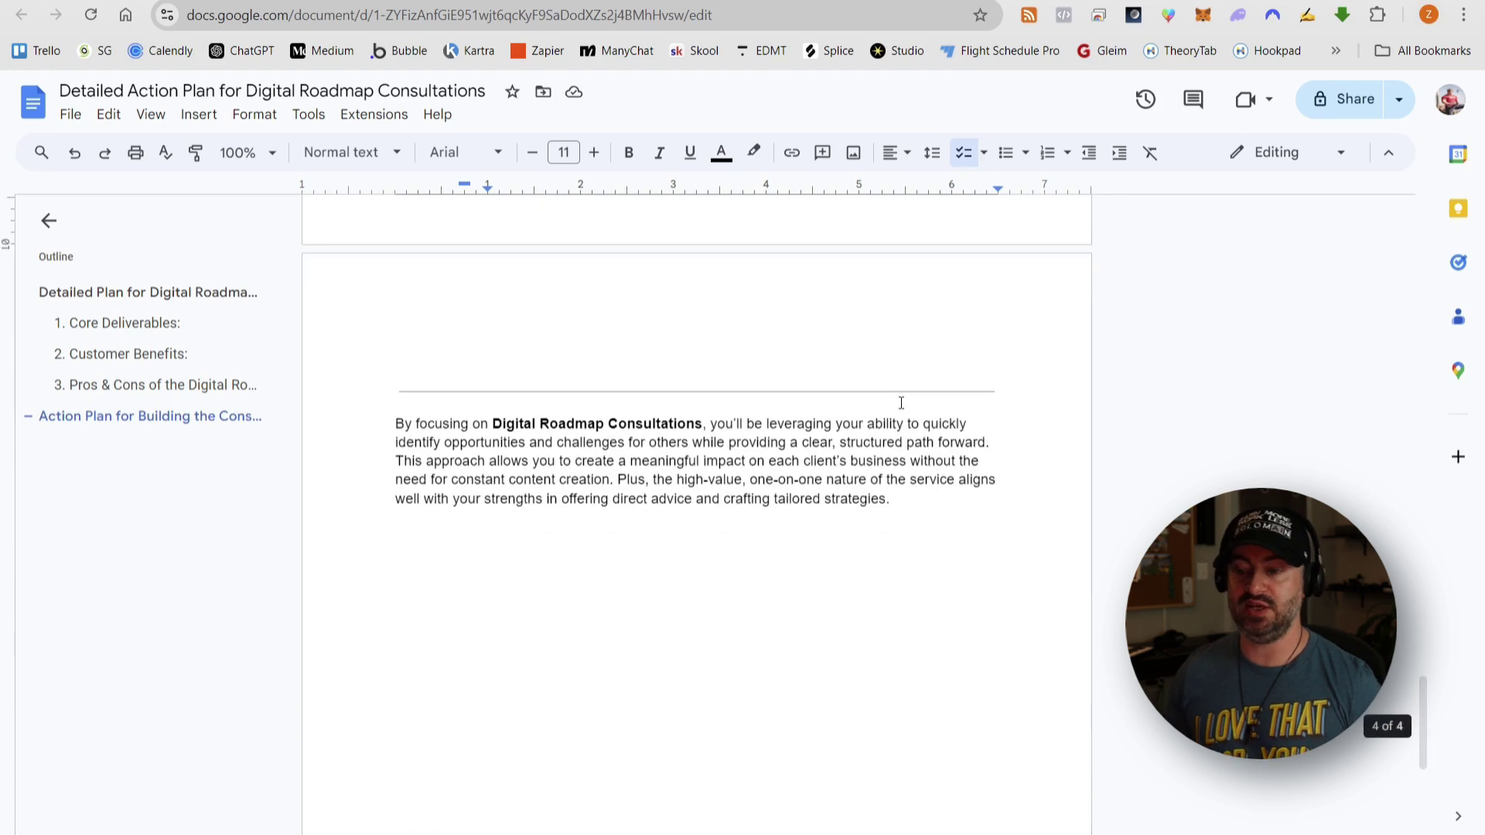
type("Please write a sales emal sequence to ")
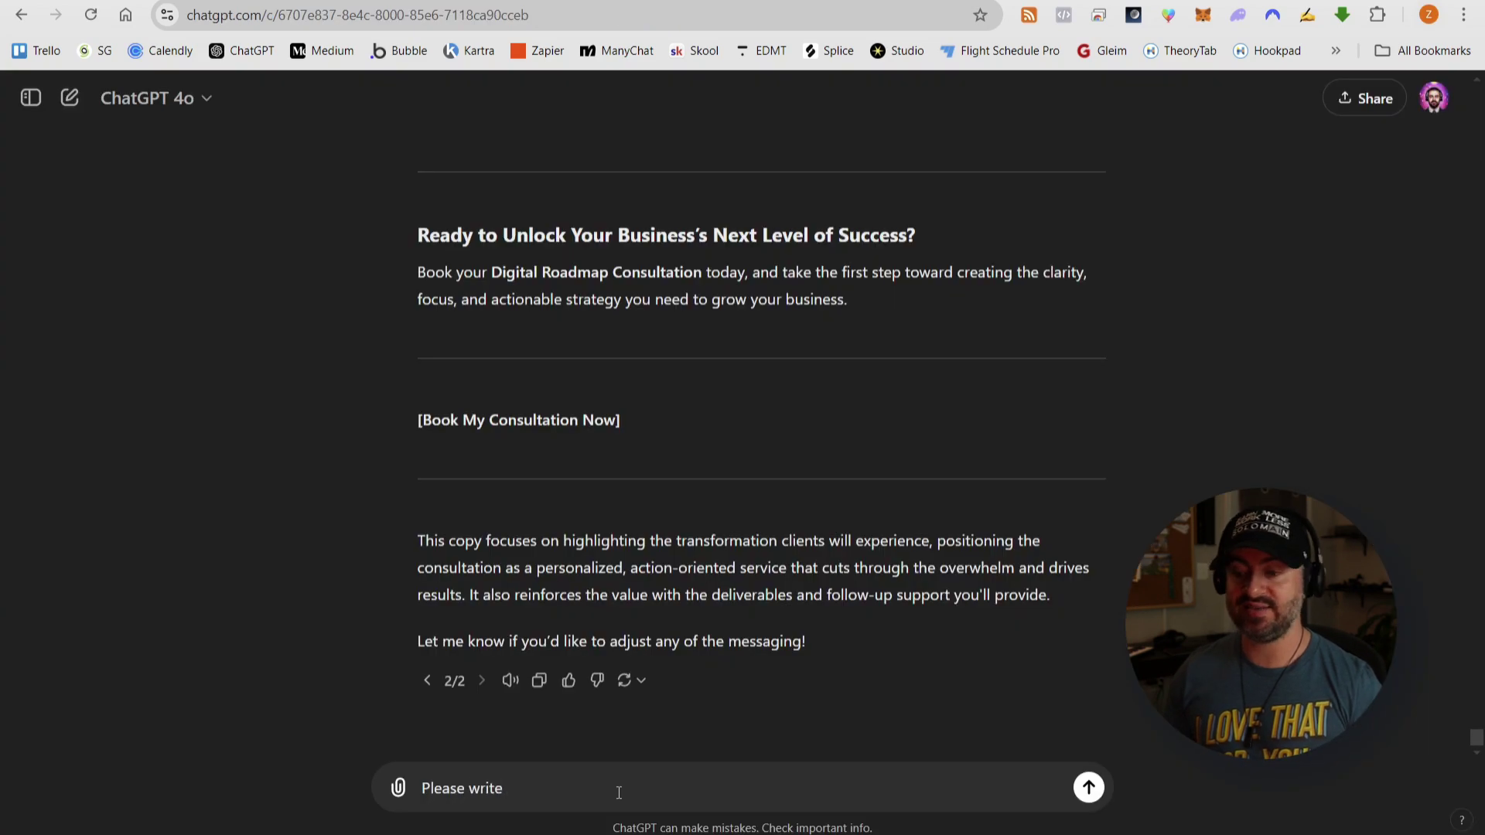
type("promote this offer.")
- Send ChatGPT the request for a five-email sales sequence promoting the consultation offer
key("Return")
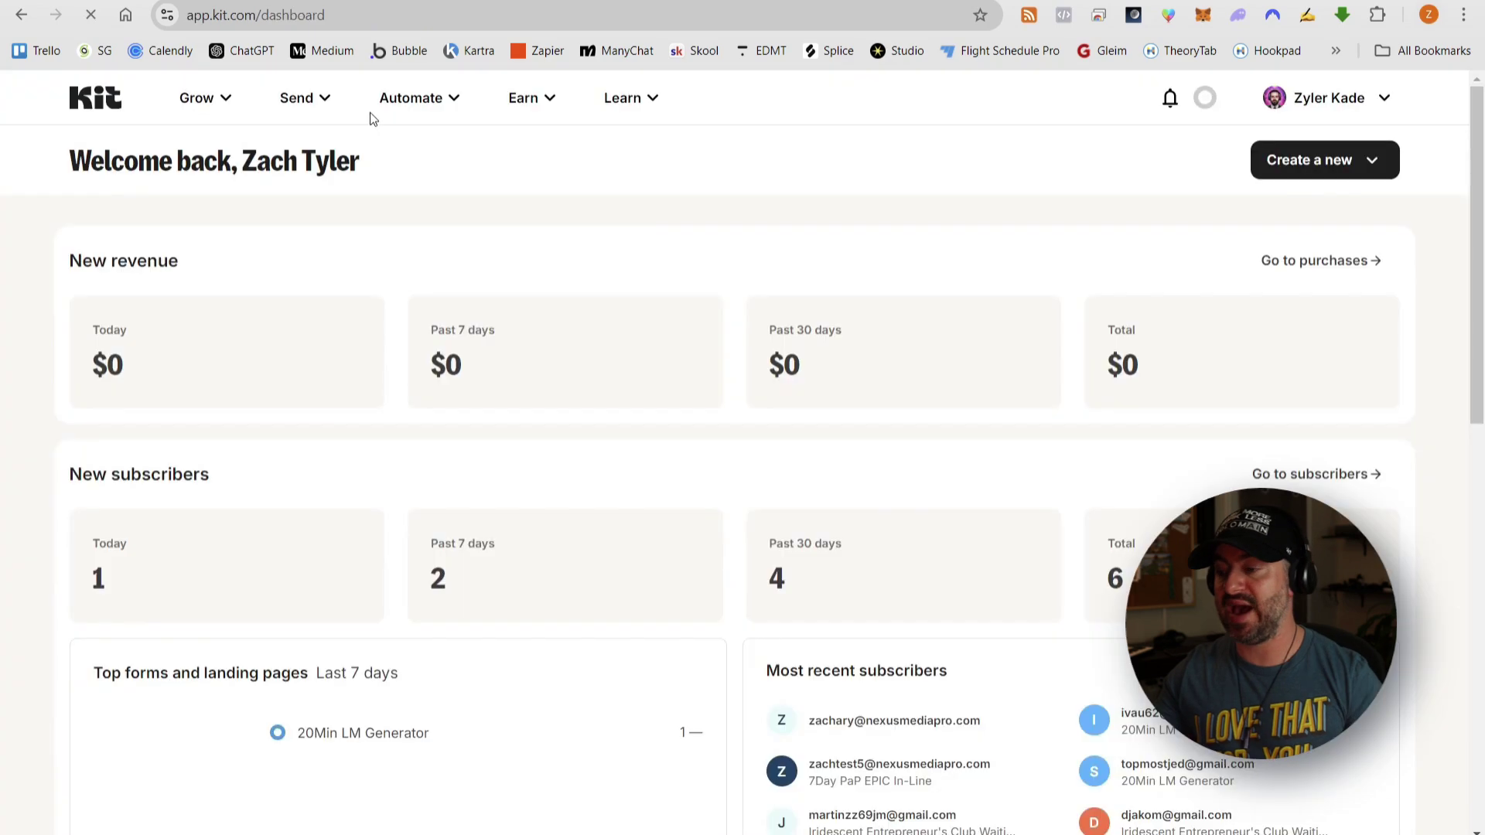
- Try adding a new email sequence in Kit, then dismiss the plan-upgrade prompt
left_click(316, 99)
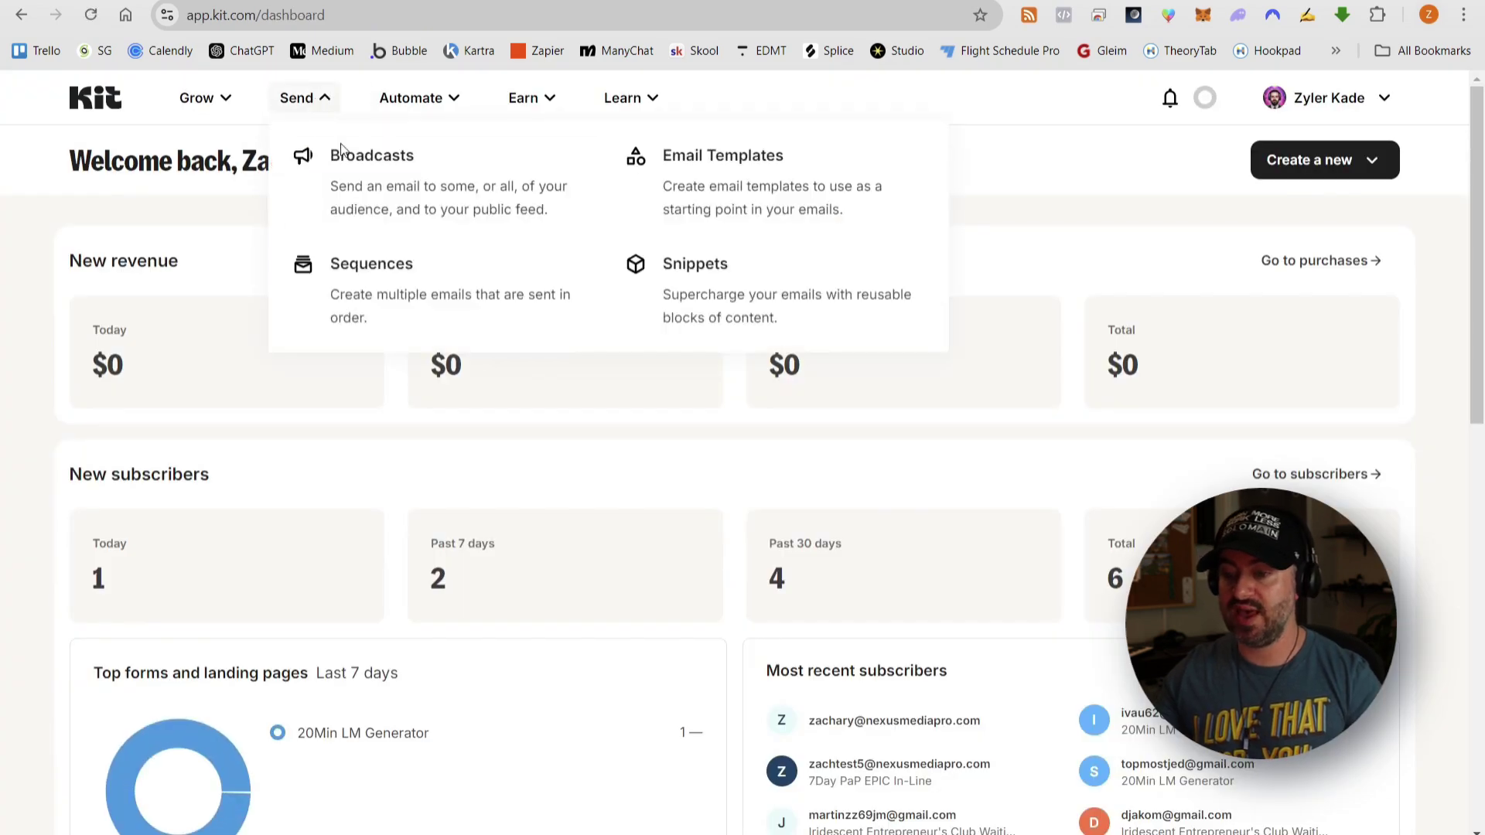
left_click(377, 263)
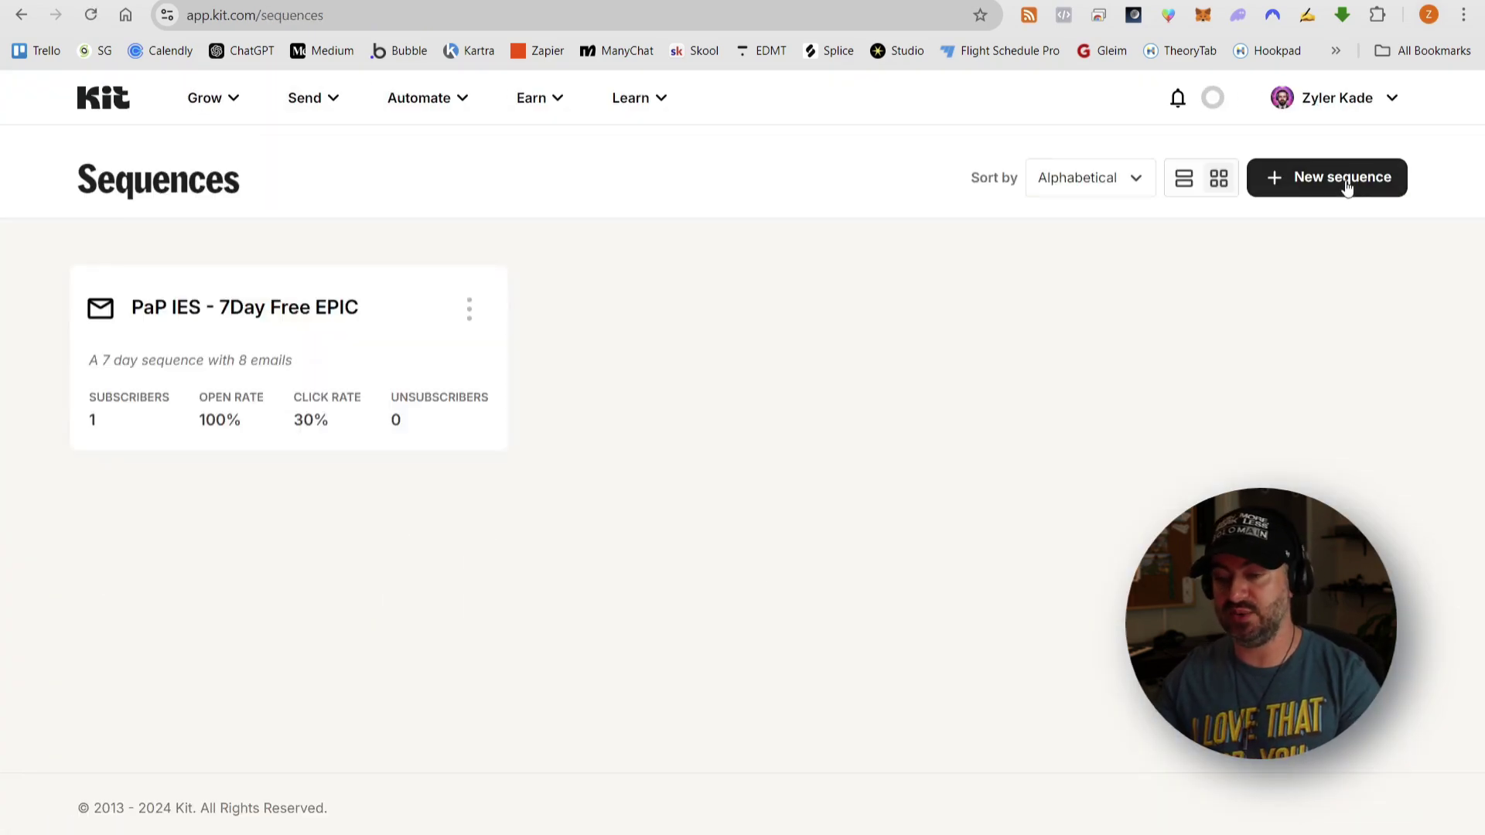
left_click(1344, 178)
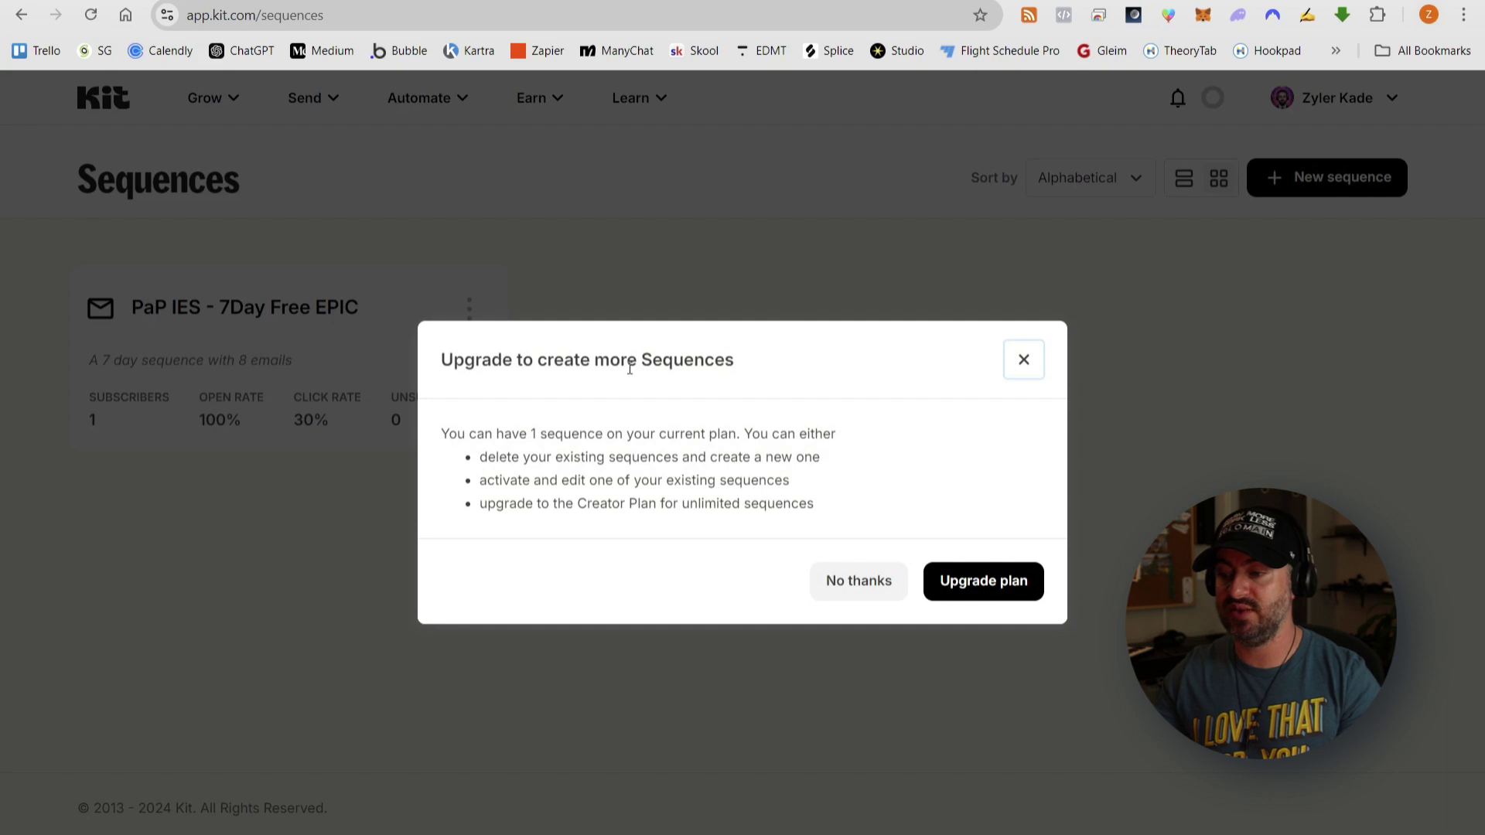
left_click(1011, 371)
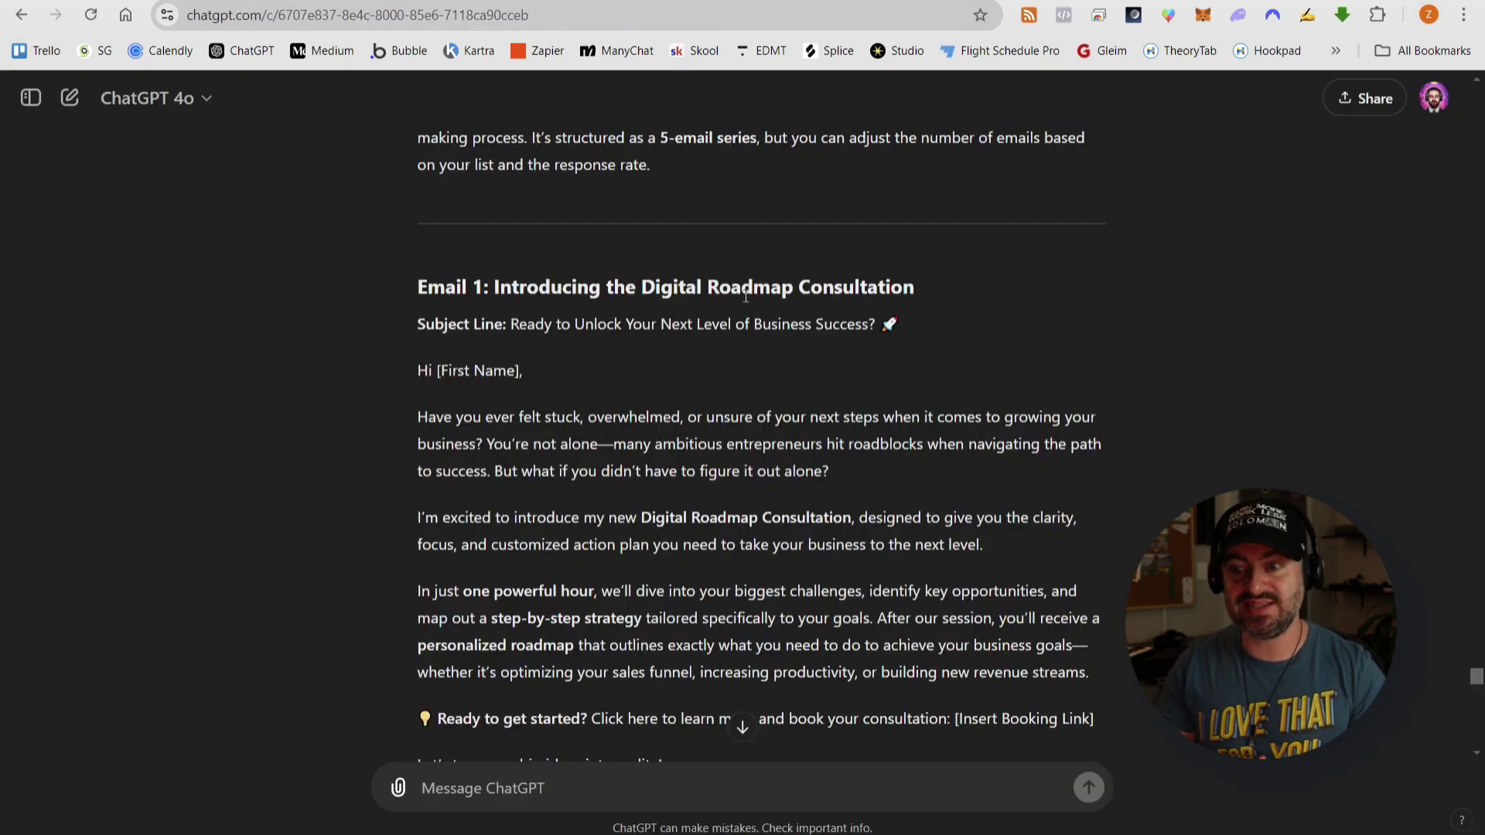
- Create a new blank Google Doc titled 'Sales Email Sequence'
scroll(747, 296, "up", 3)
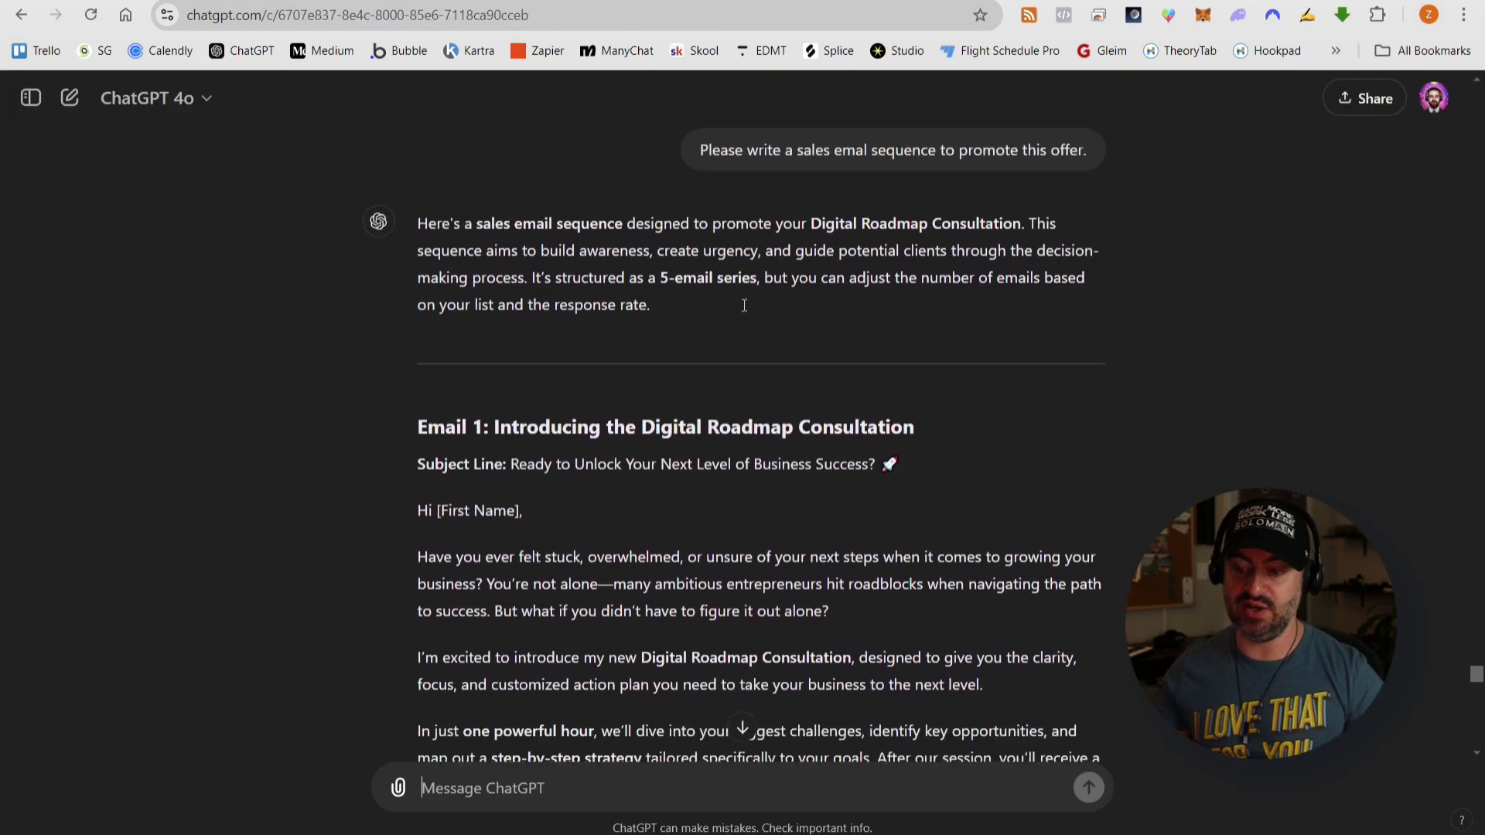
scroll(532, 228, "down", 5)
scroll(809, 302, "down", 5)
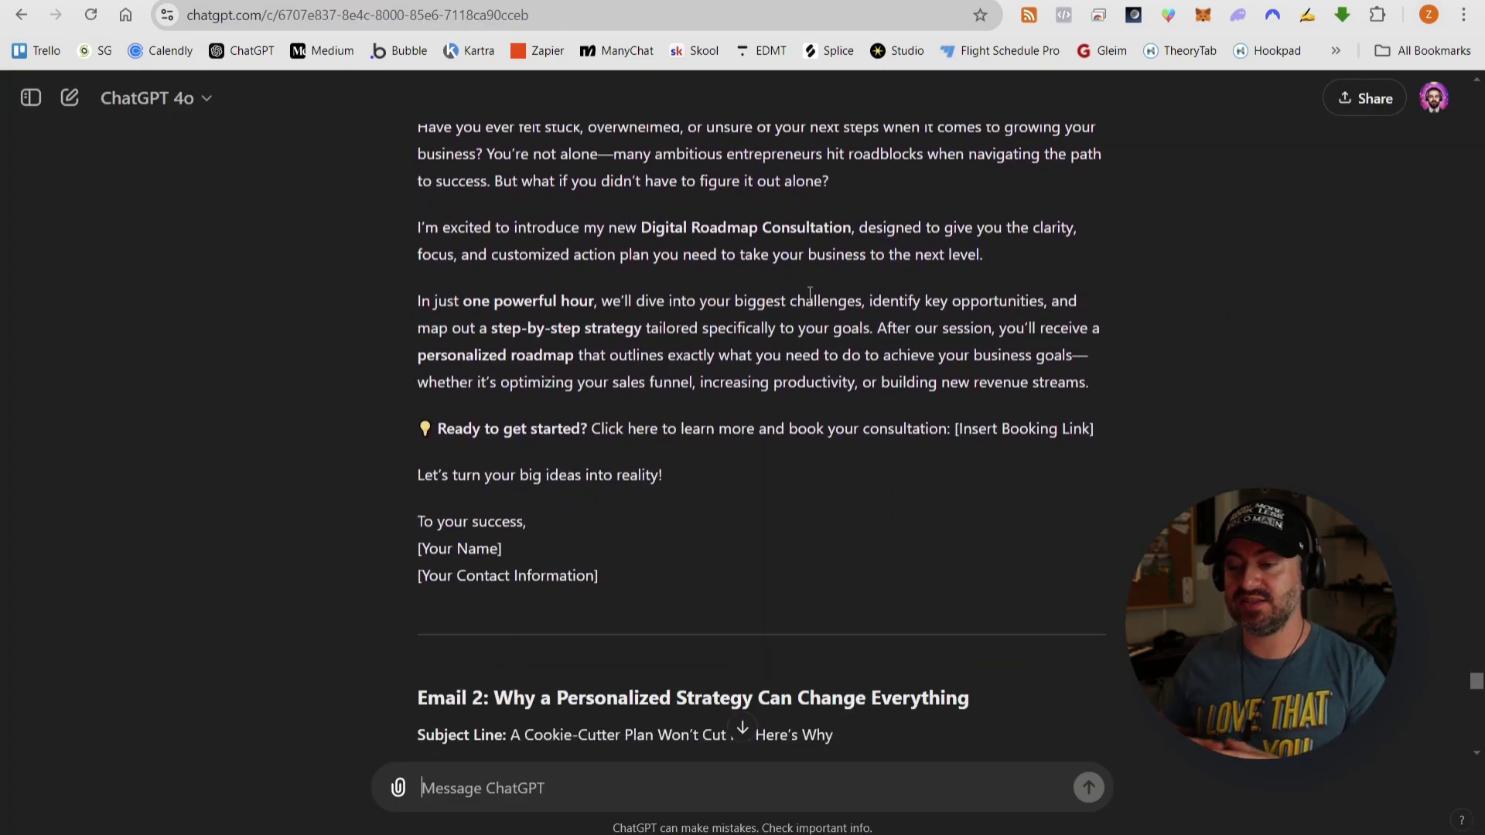
scroll(812, 295, "down", 9)
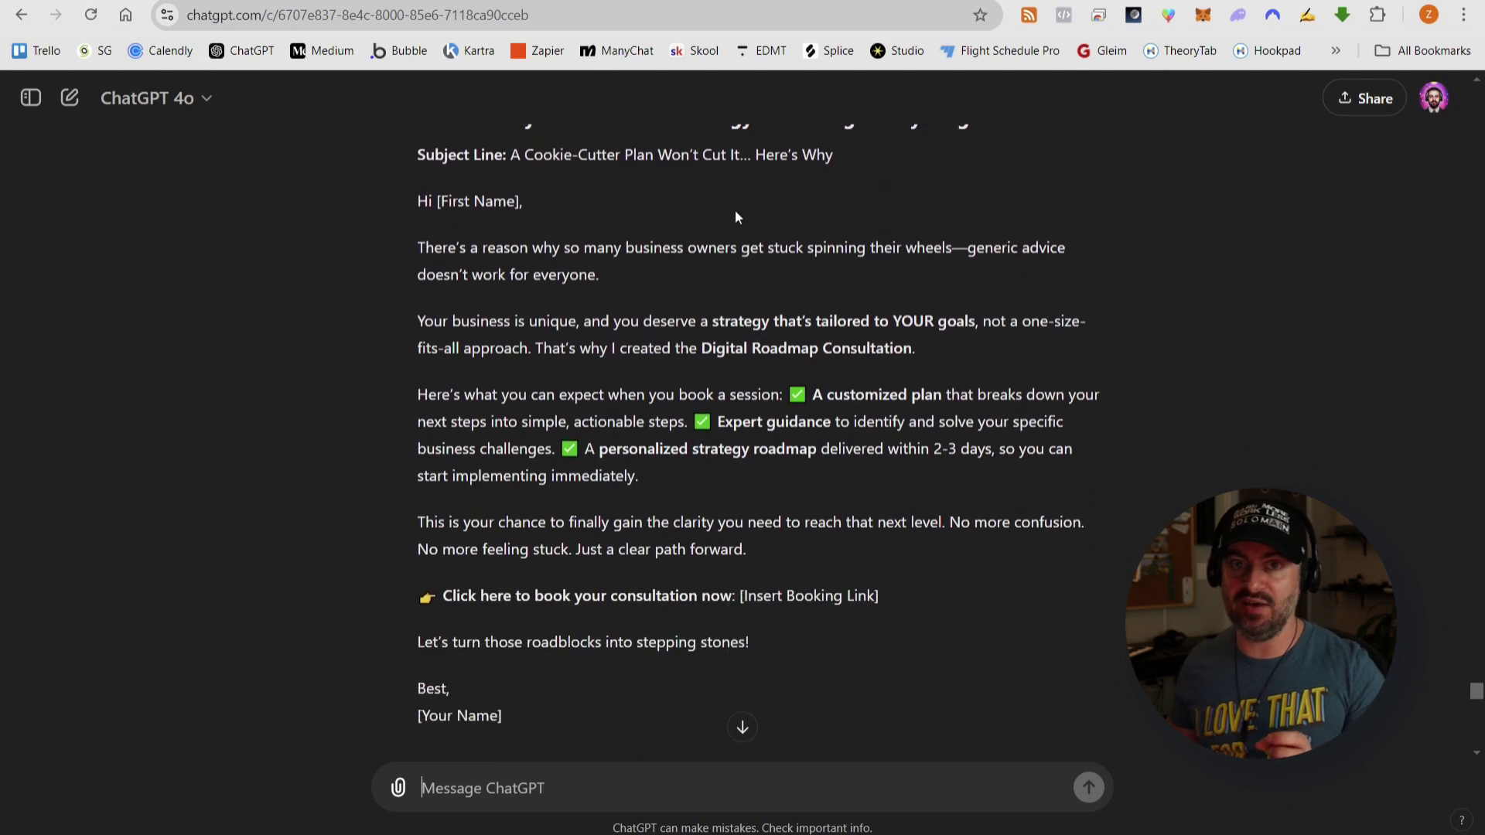
scroll(781, 230, "down", 12)
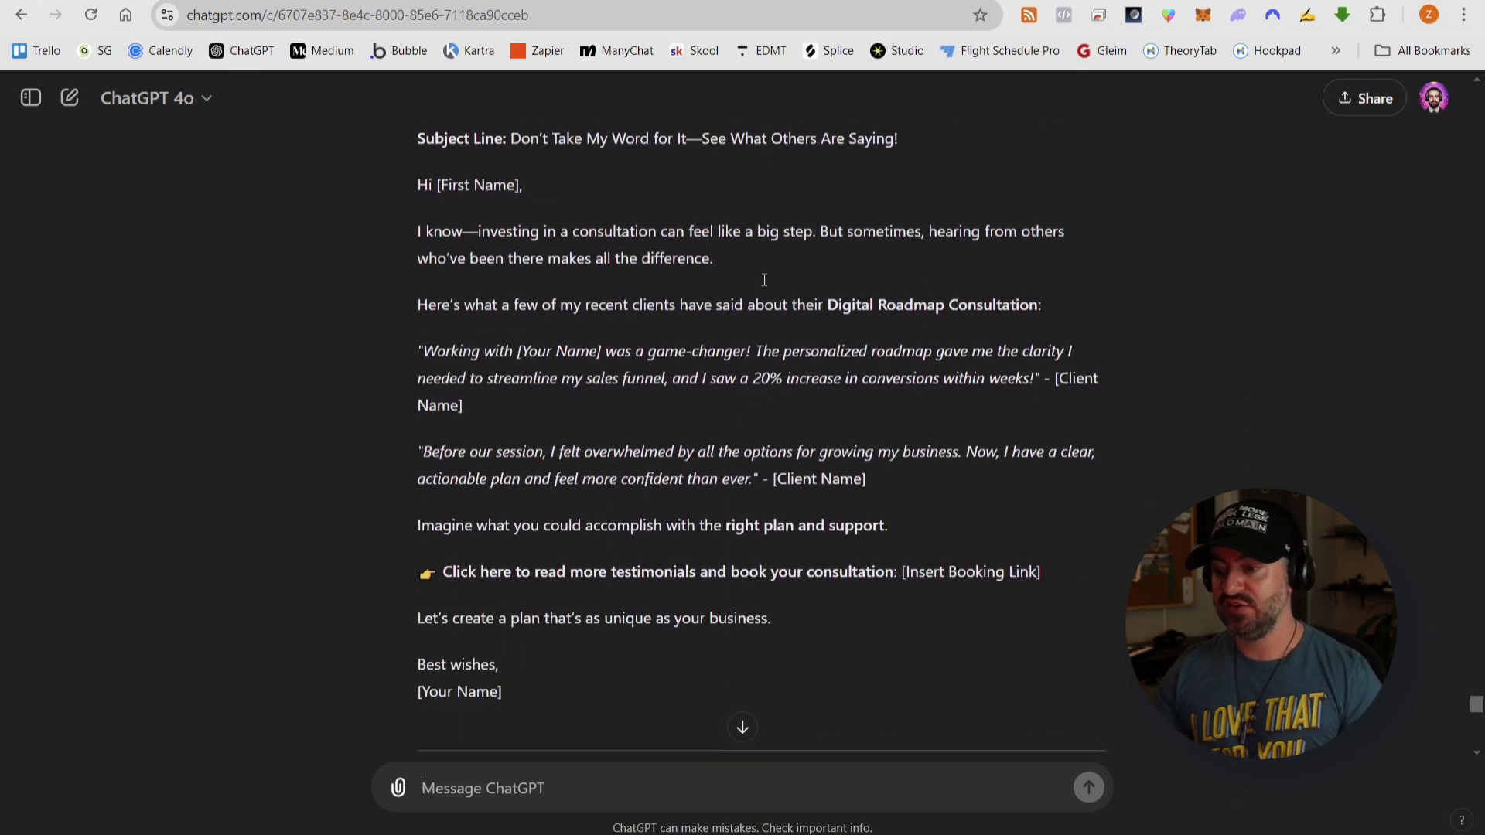
scroll(676, 301, "down", 10)
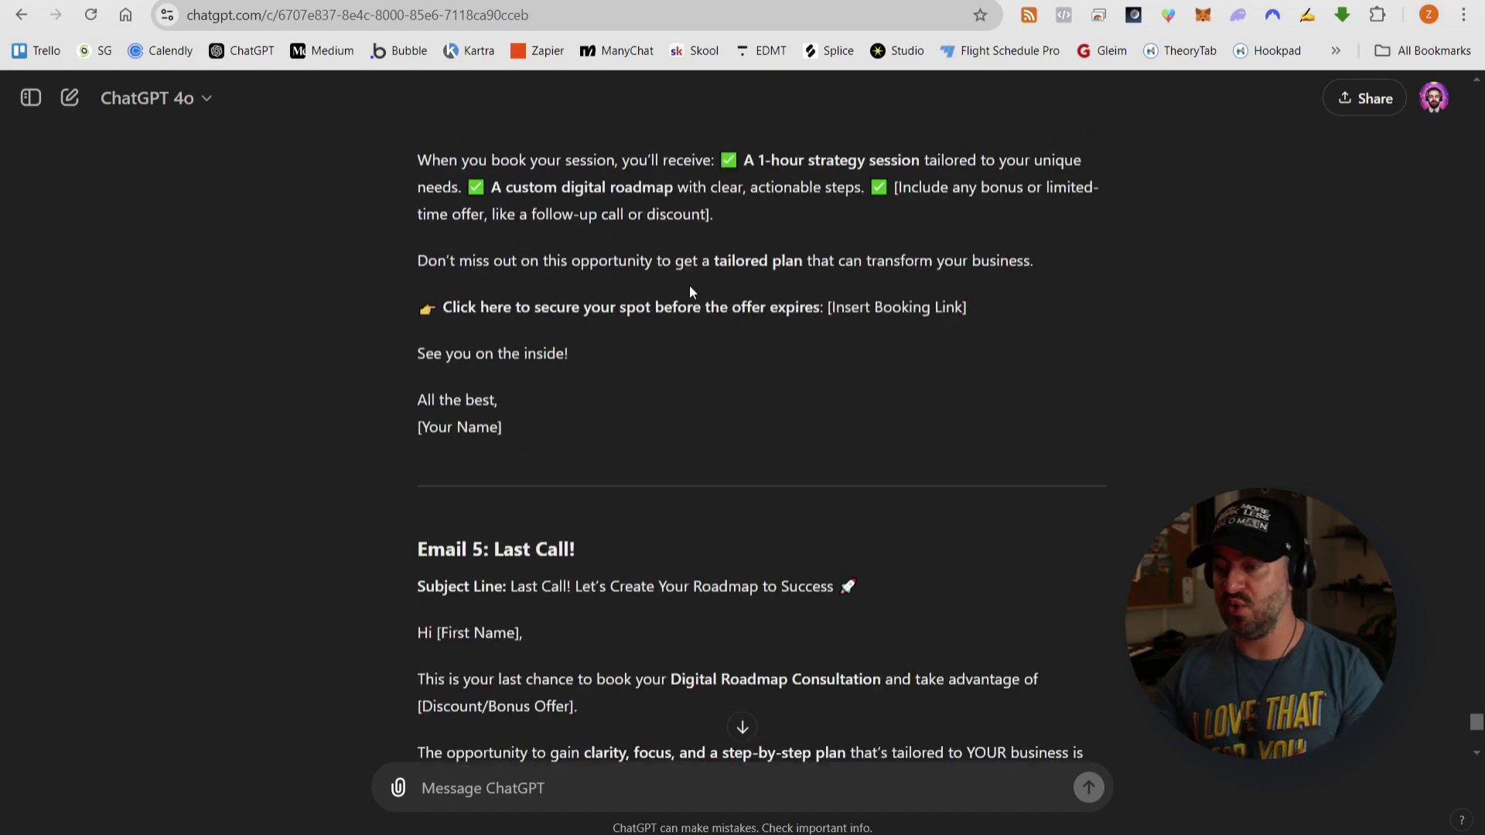
scroll(622, 347, "down", 3)
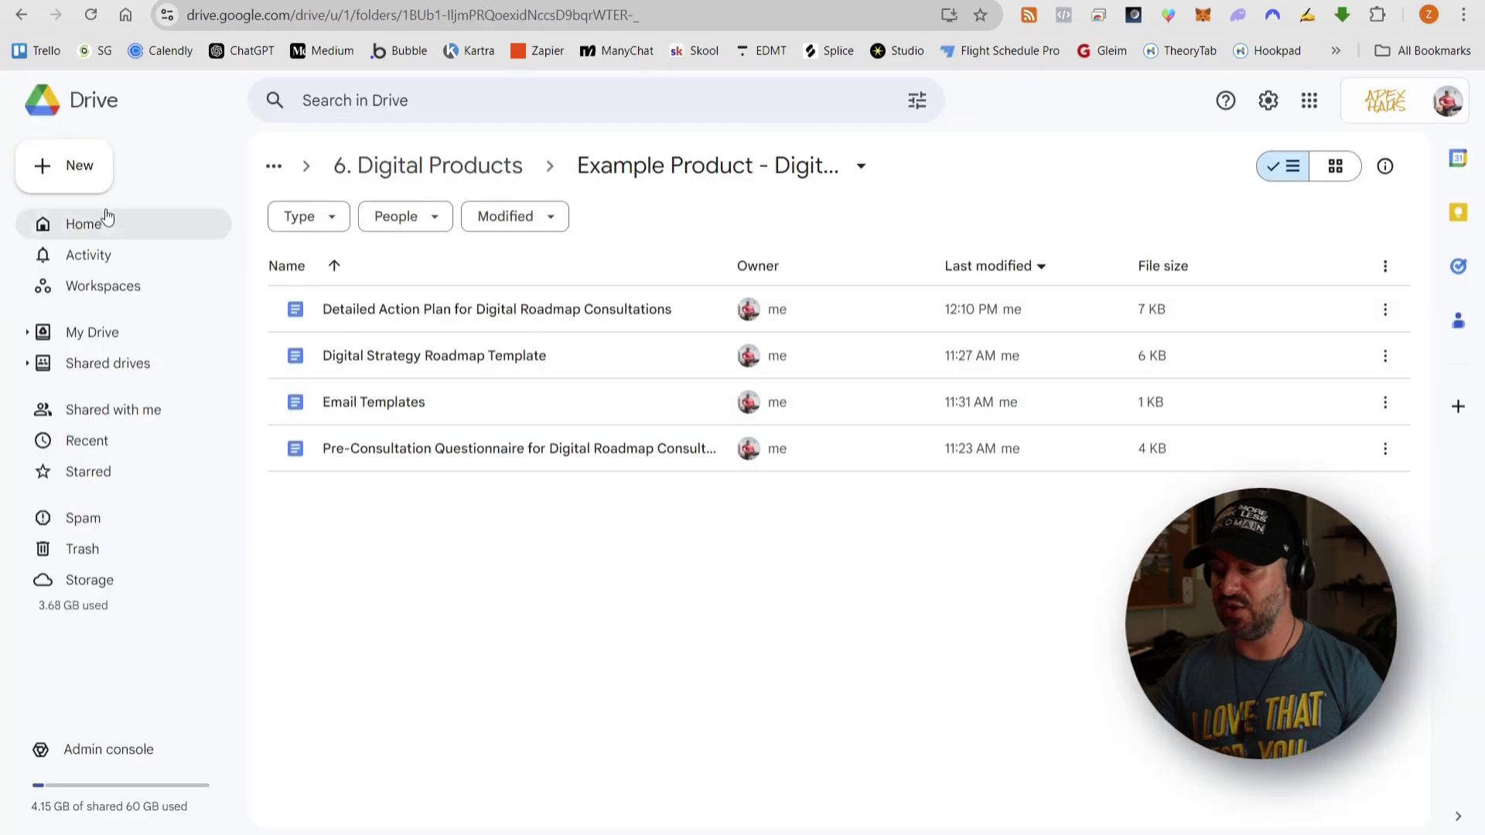
left_click(60, 162)
left_click(182, 288)
left_click(177, 90)
type("Sales Email Sequence")
key("Return")
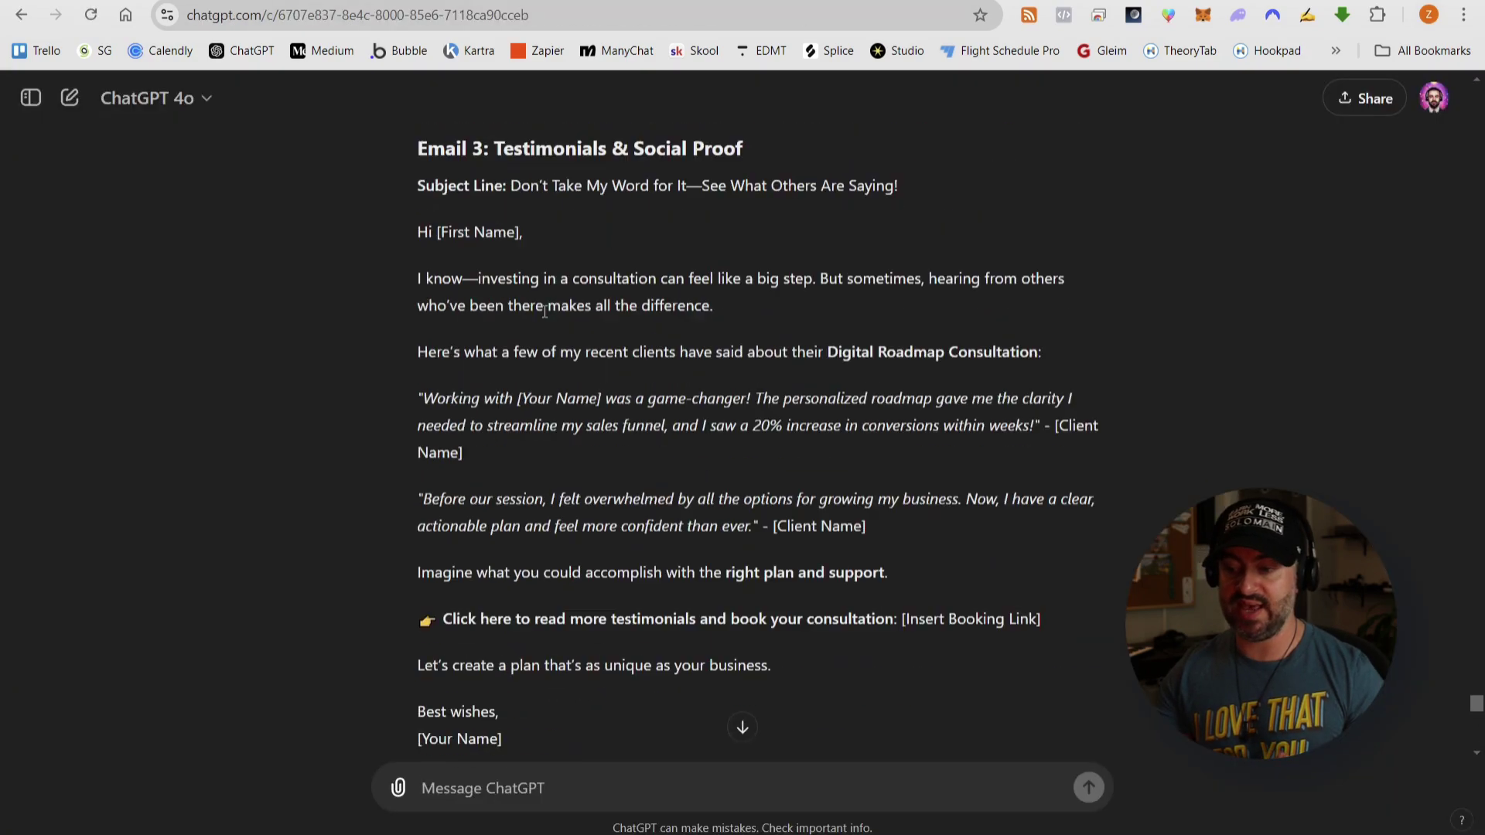
- Copy ChatGPT's Emails 1–5 into the Sales Email Sequence doc
scroll(696, 387, "up", 15)
left_click_drag(417, 287, 497, 488)
scroll(729, 332, "down", 20)
key("ctrl+c")
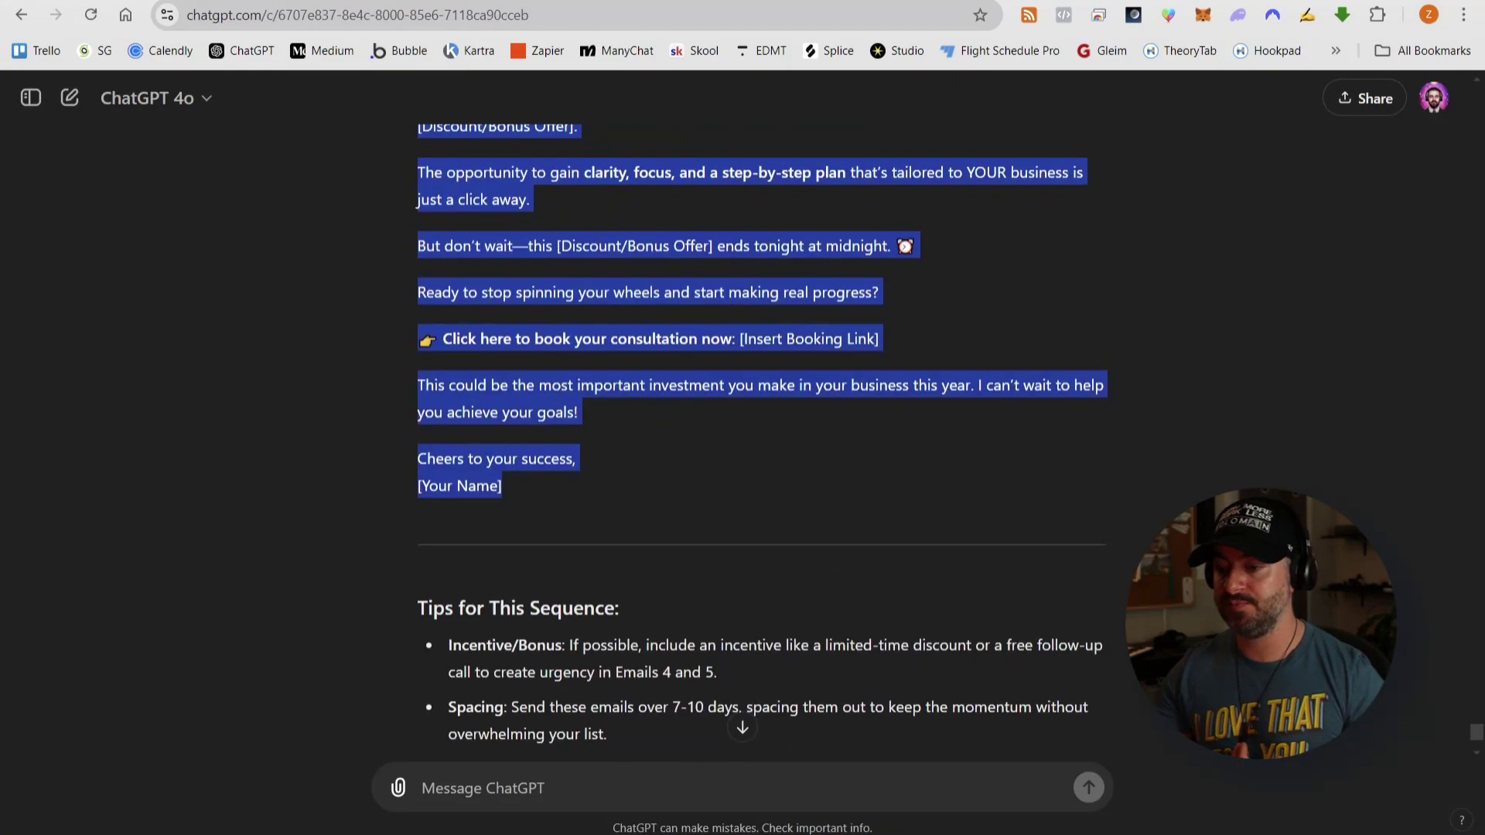
key("ctrl+Tab")
key("ctrl+v")
left_click(199, 114)
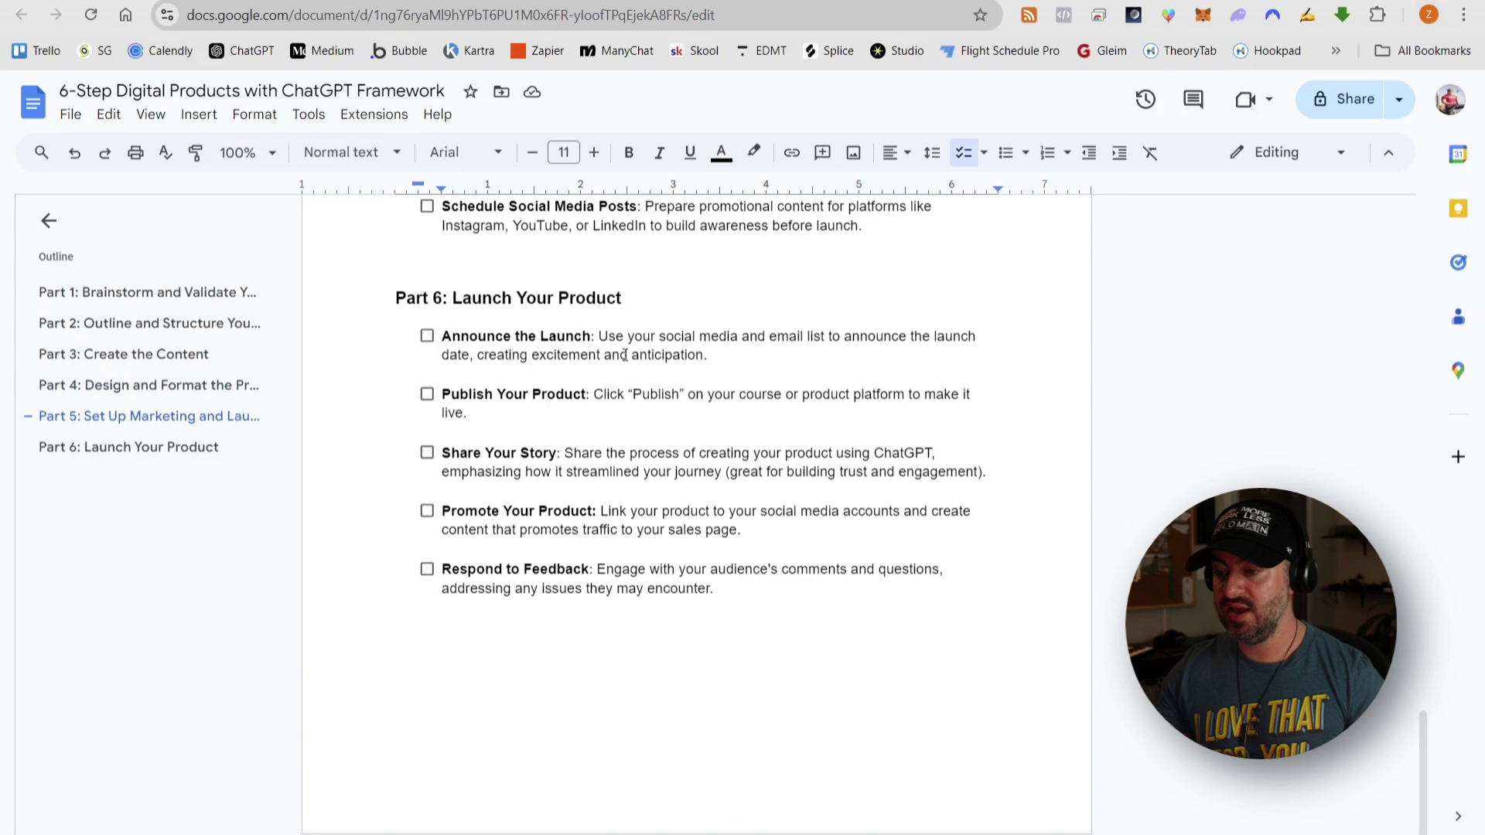
scroll(696, 464, "up", 4)
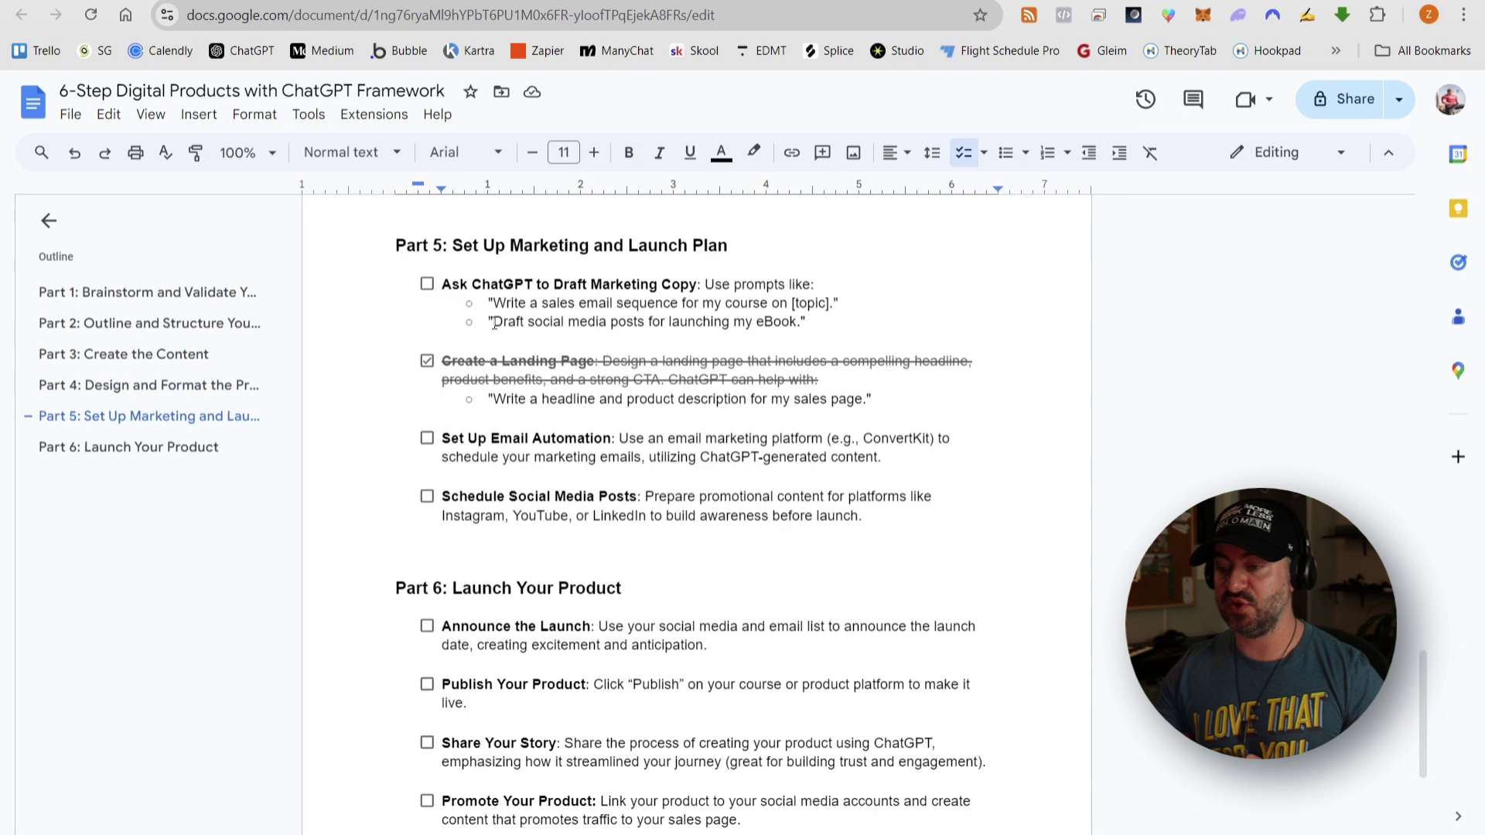
left_click(576, 2)
scroll(731, 681, "down", 5)
- Ask ChatGPT for Reels and carousel ideas that solve the target audience's common problems
left_click(669, 797)
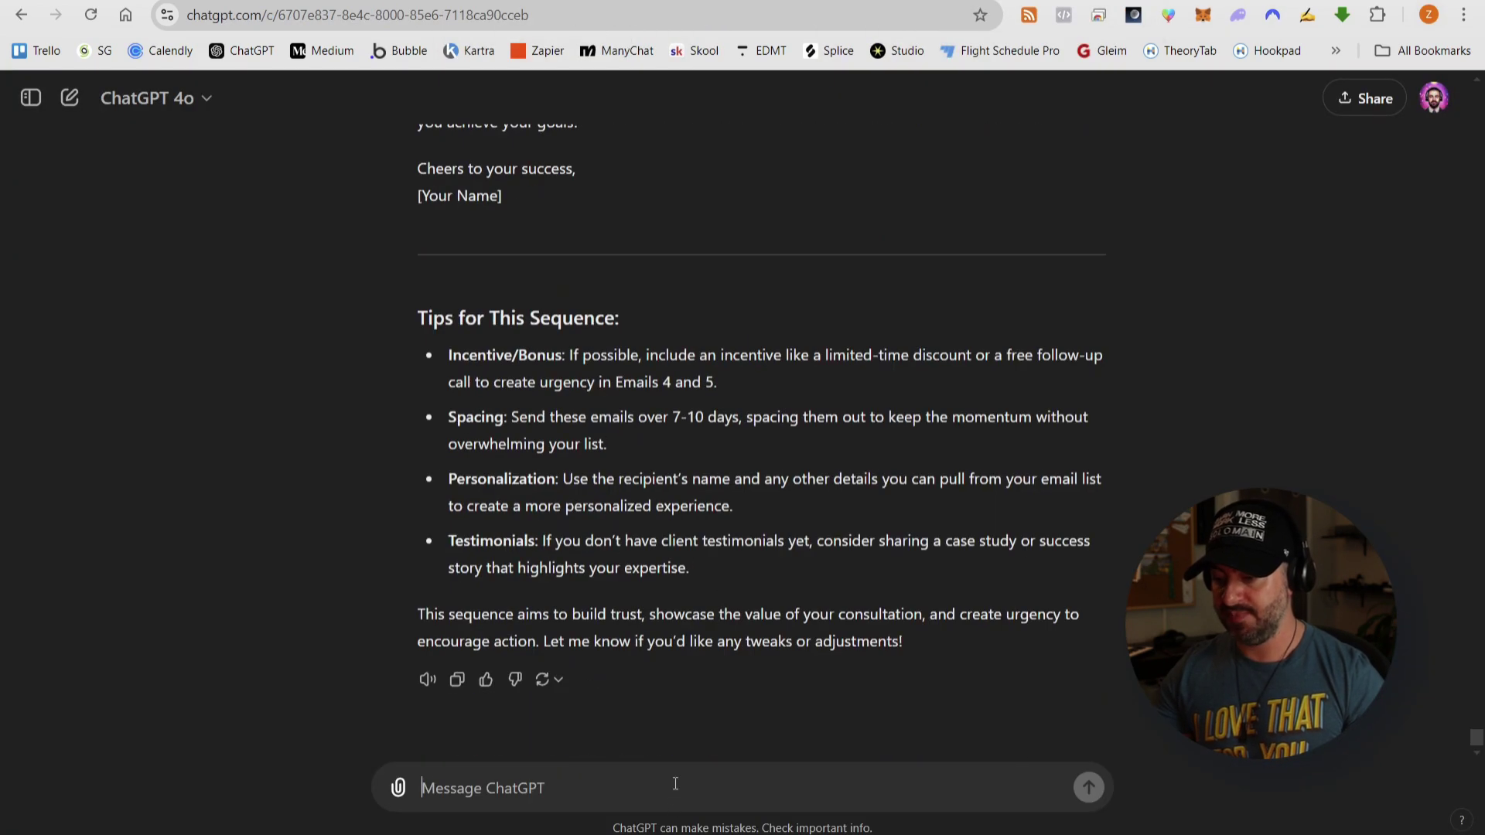
type("Please give me a list of ideas to create instagram reels and caraousel posts")
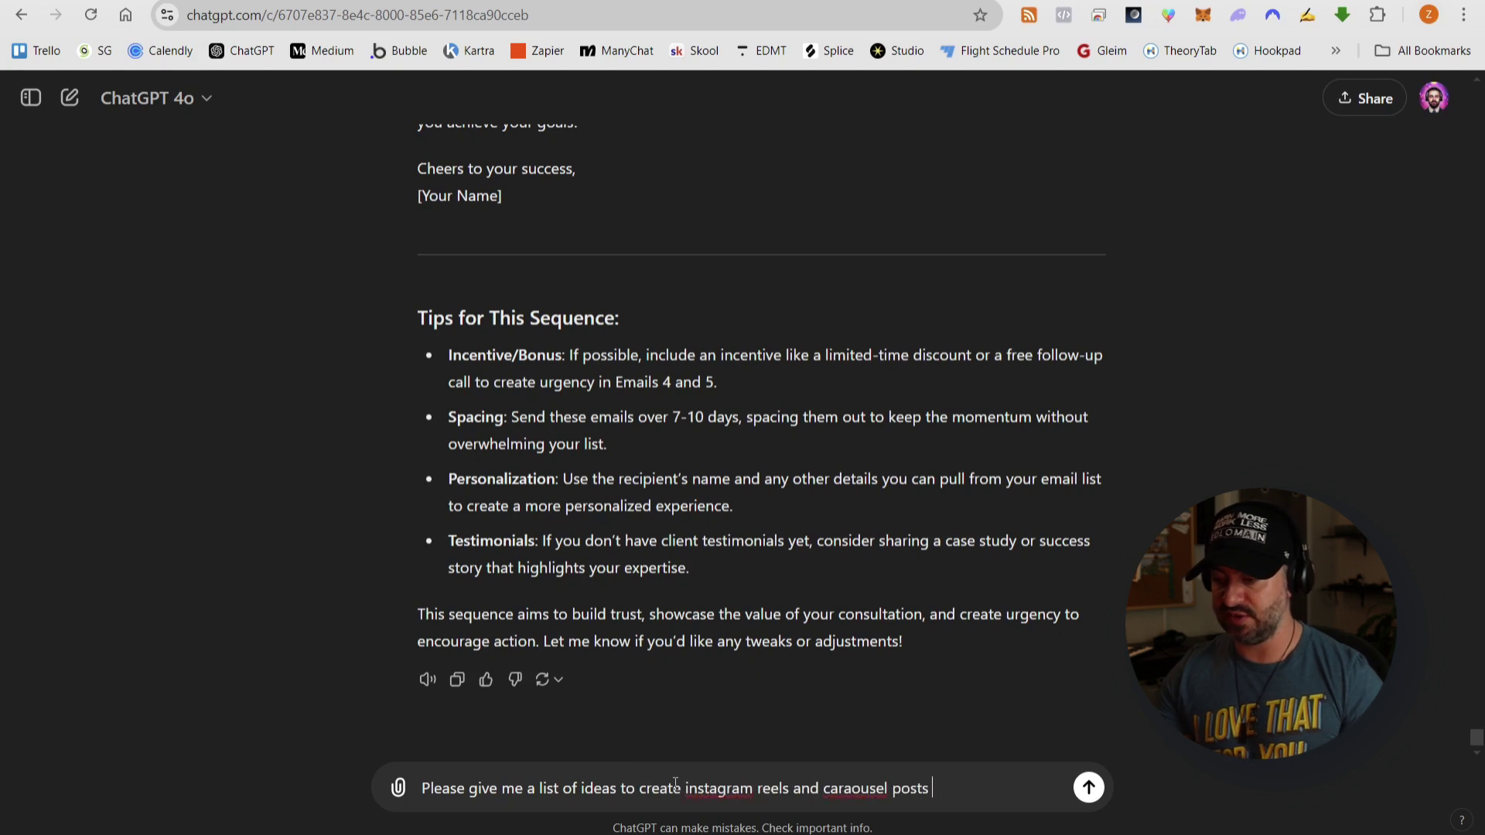
type("offer that tal")
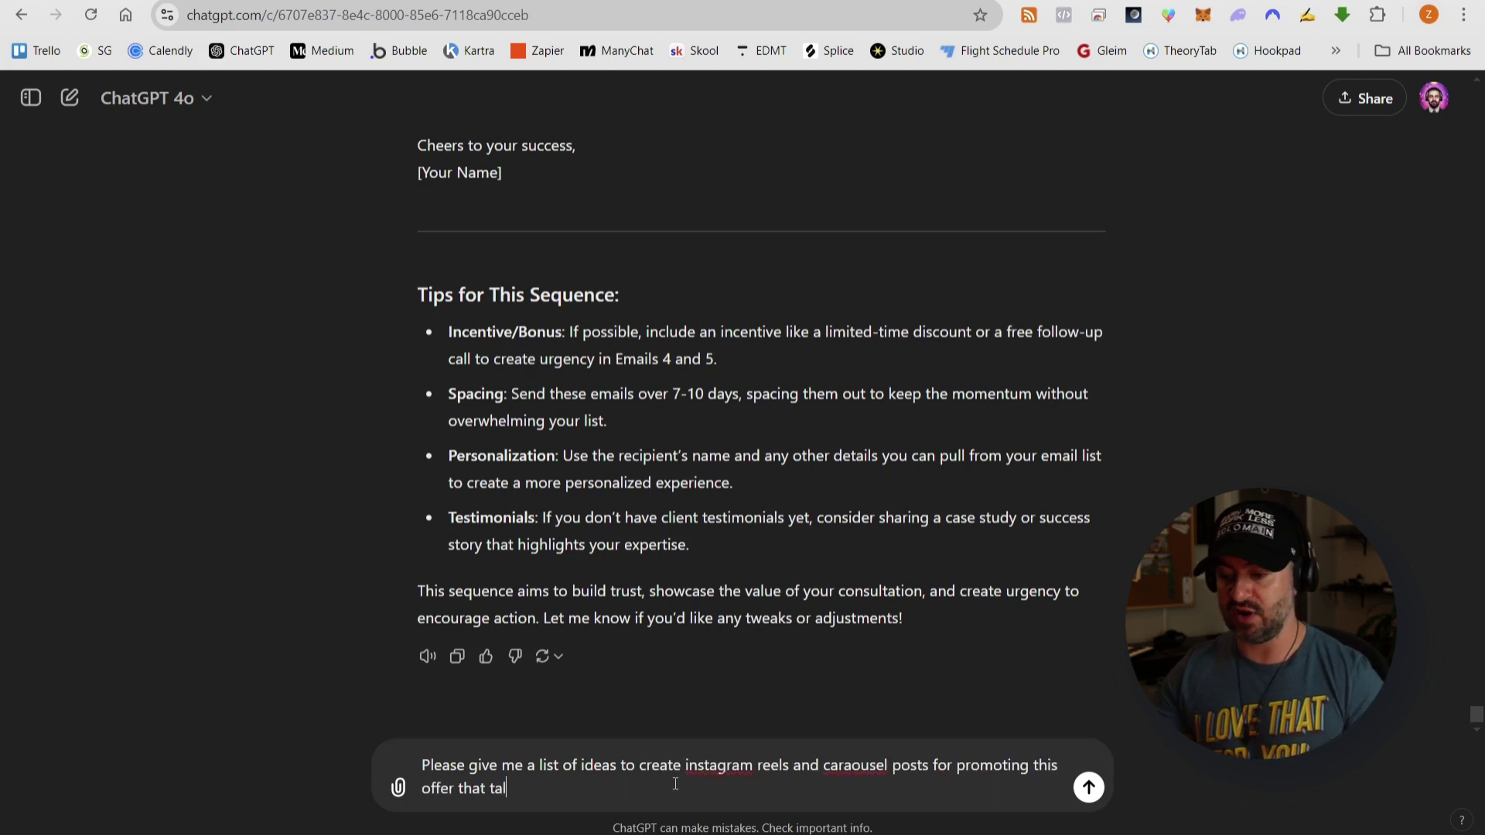
type("k about")
key("BackSpace")
key("BackSpace")
key("BackSpace")
key("BackSpace")
key("BackSpace")
key("BackSpace")
key("BackSpace")
key("BackSpace")
key("BackSpace")
key("BackSpace")
type("provide soluti")
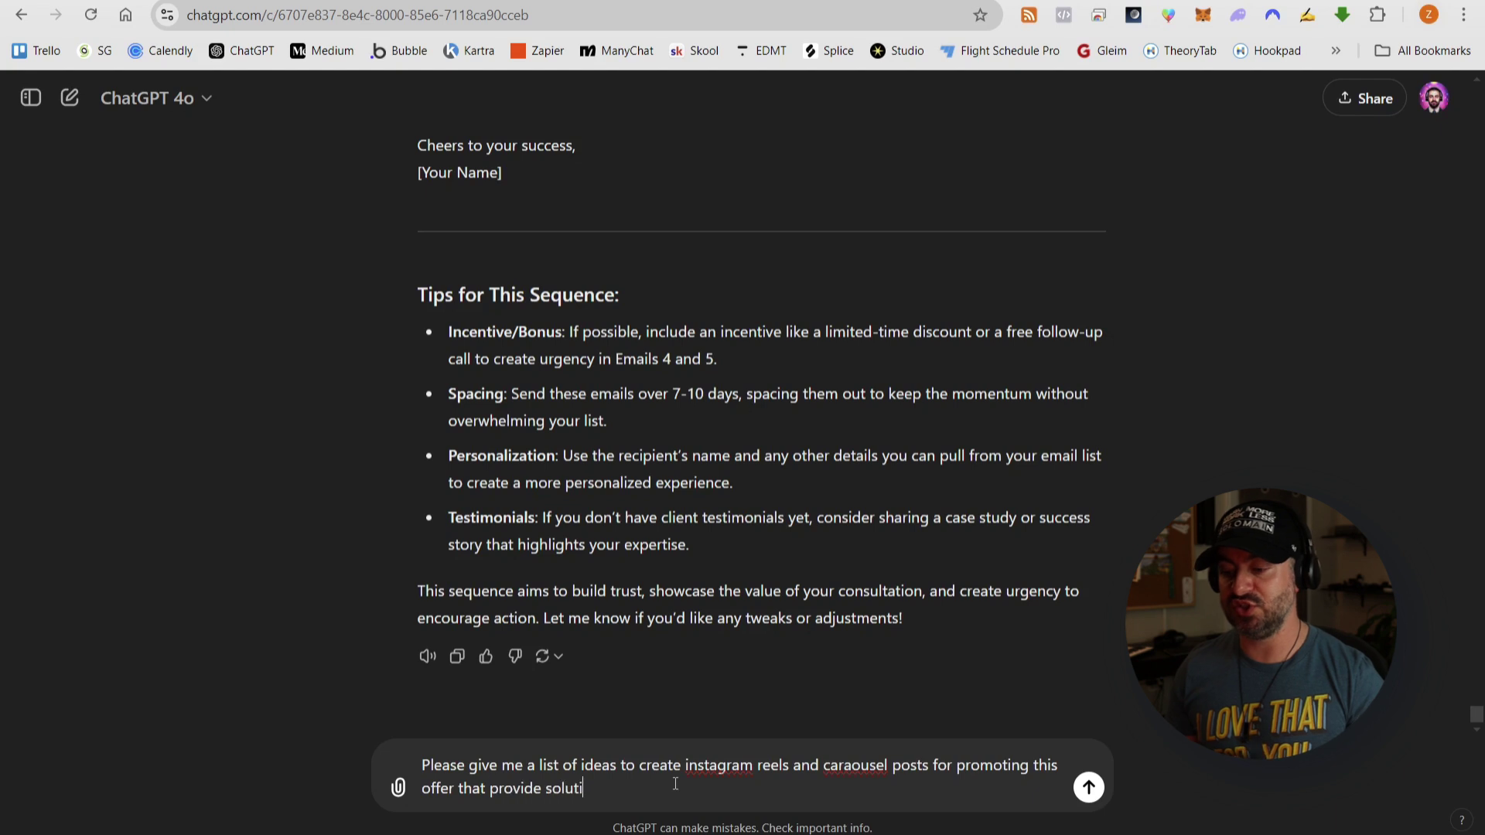
type("ons to common problems from")
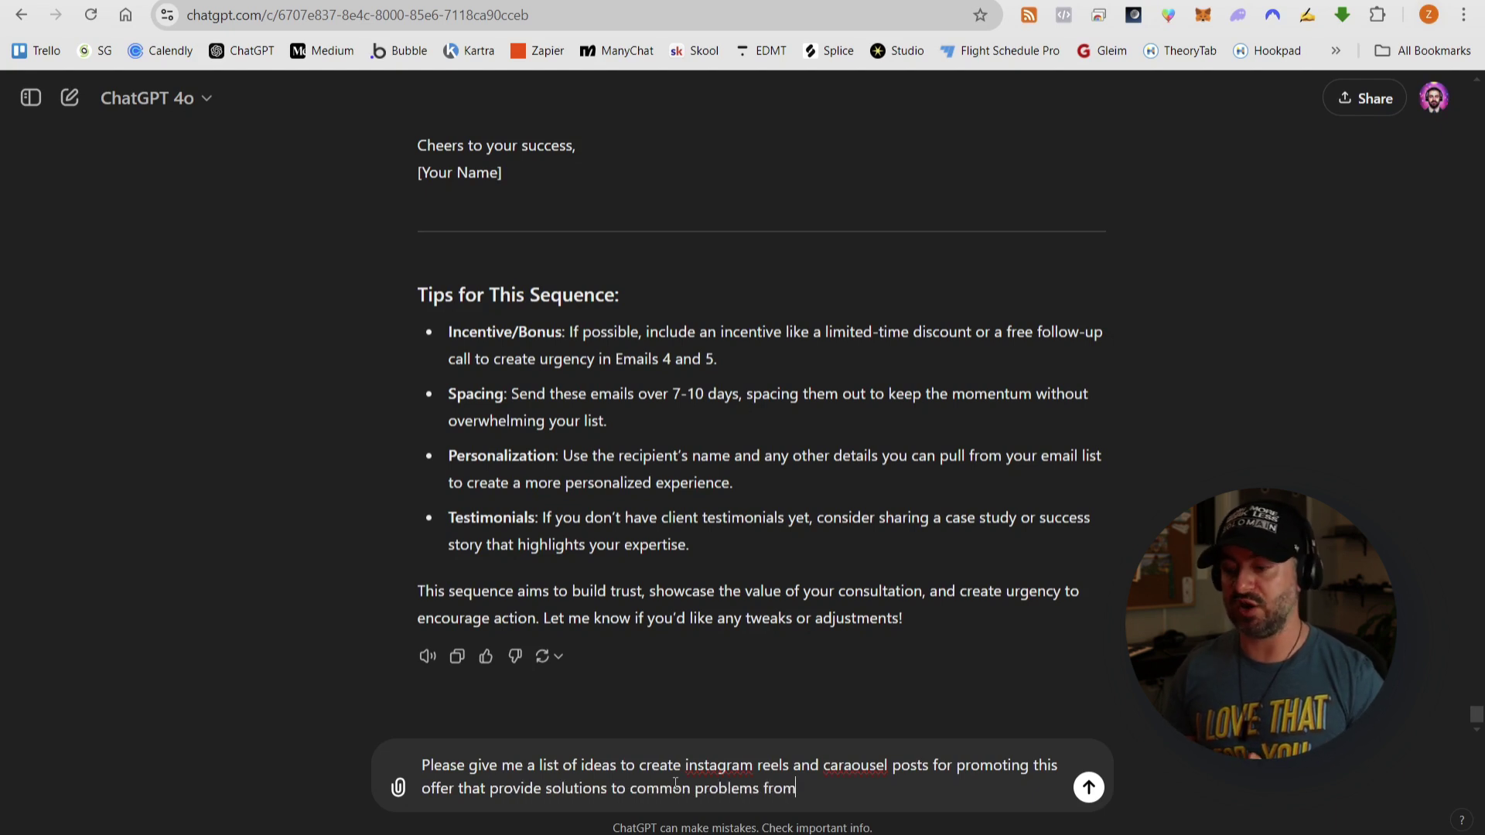
key("BackSpace")
key("BackSpace")
key("BackSpace")
type("or our target audience.")
key("Return")
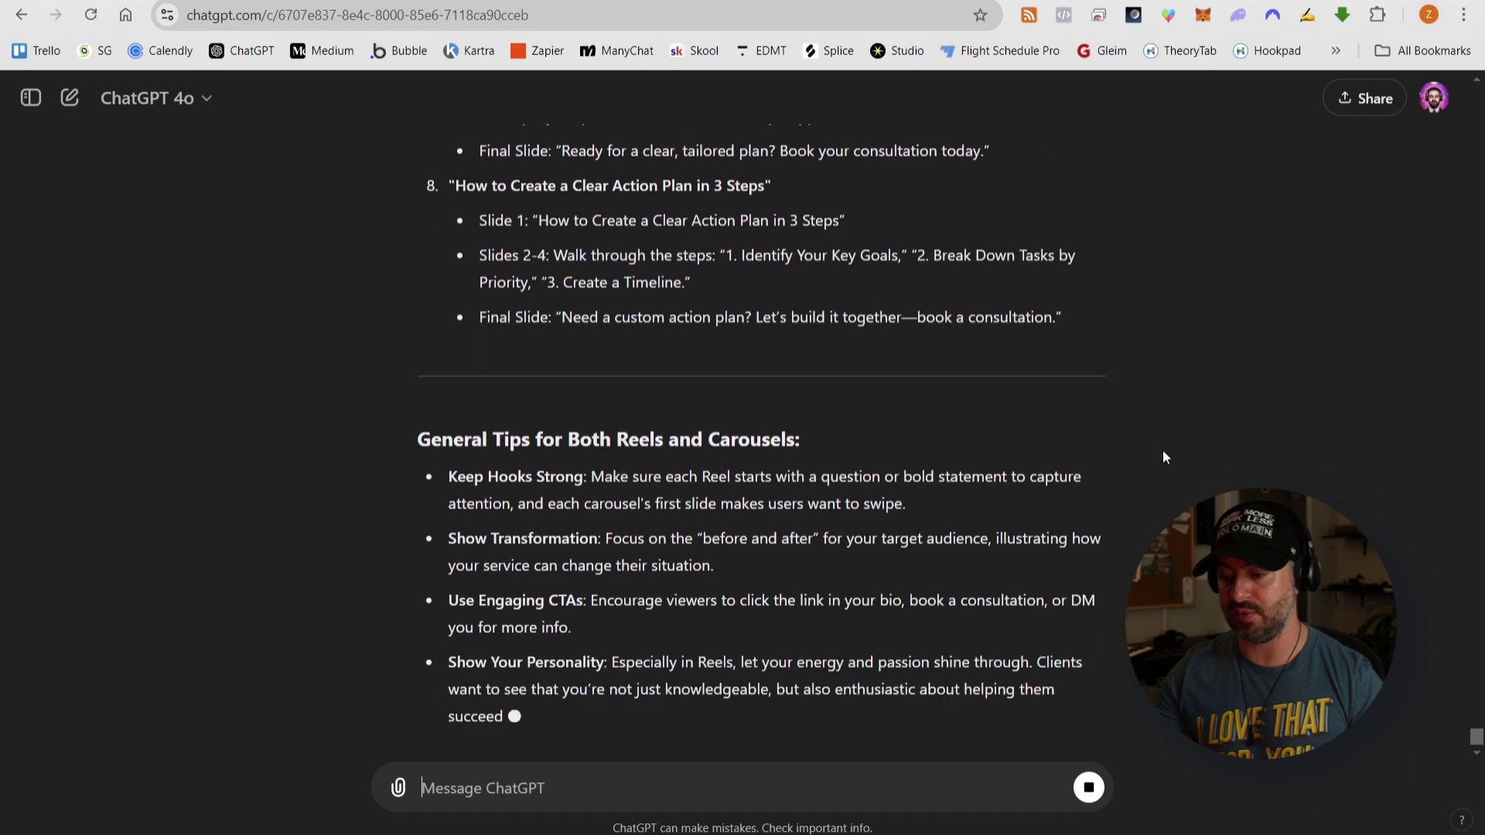
scroll(768, 396, "up", 20)
- Paste ChatGPT's Reels and carousel ideas into a new doc titled 'Social Media Content Ideas'
scroll(768, 397, "up", 15)
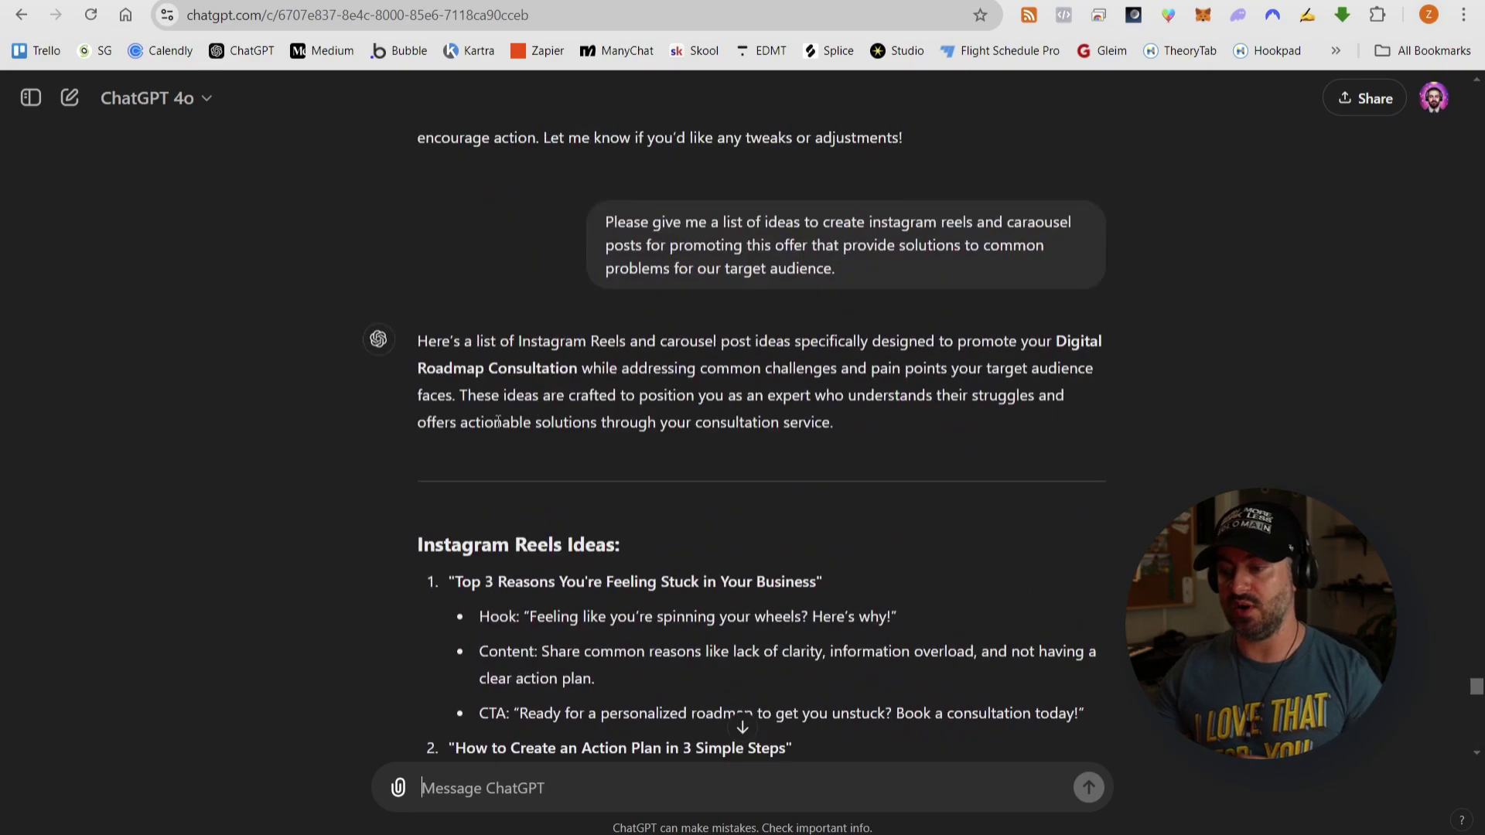
scroll(748, 466, "down", 20)
left_click_drag(418, 544, 1073, 533)
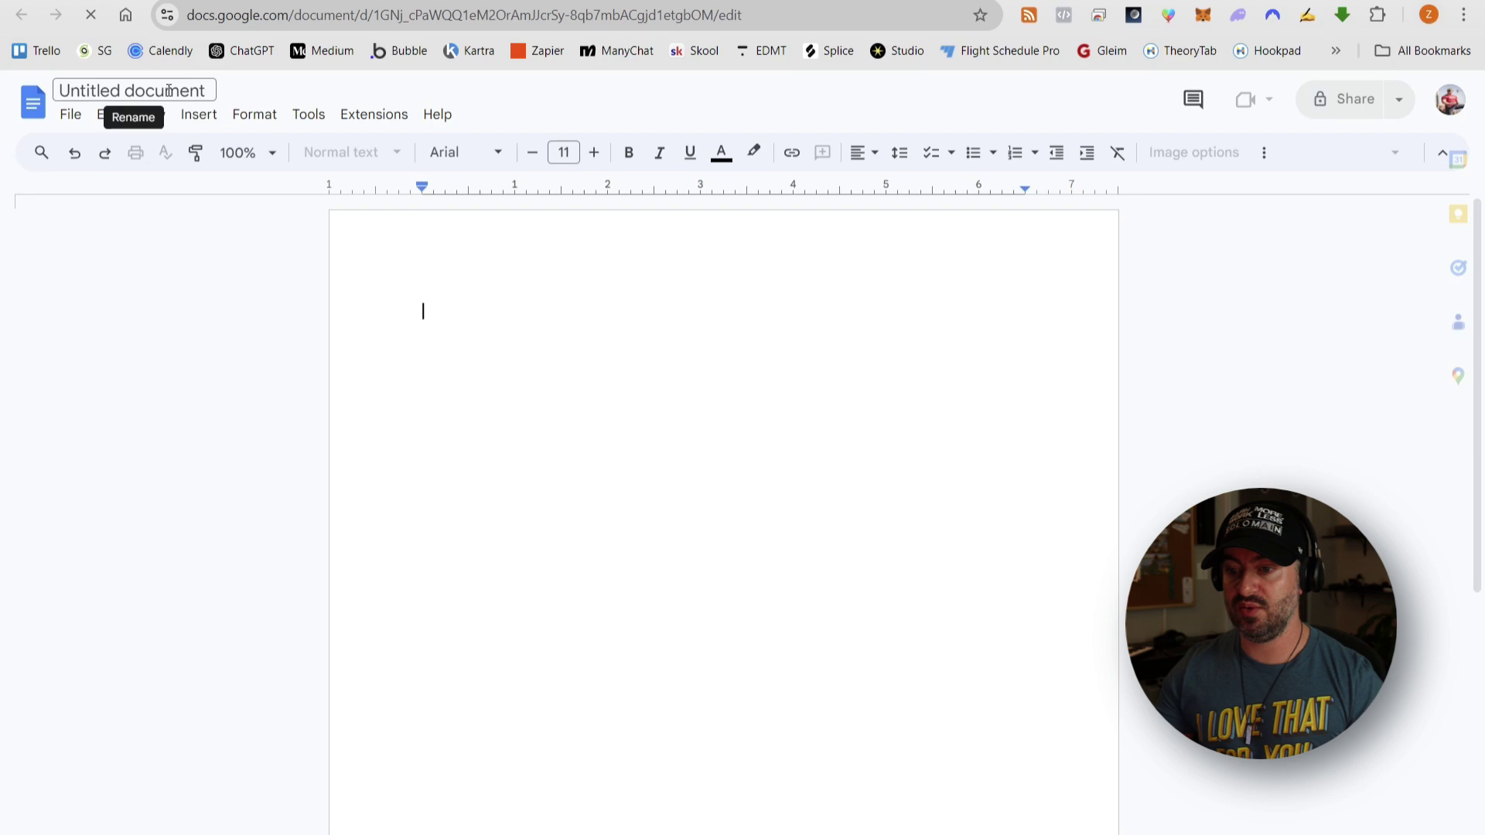
left_click(169, 90)
type("Social Media Content Ideas")
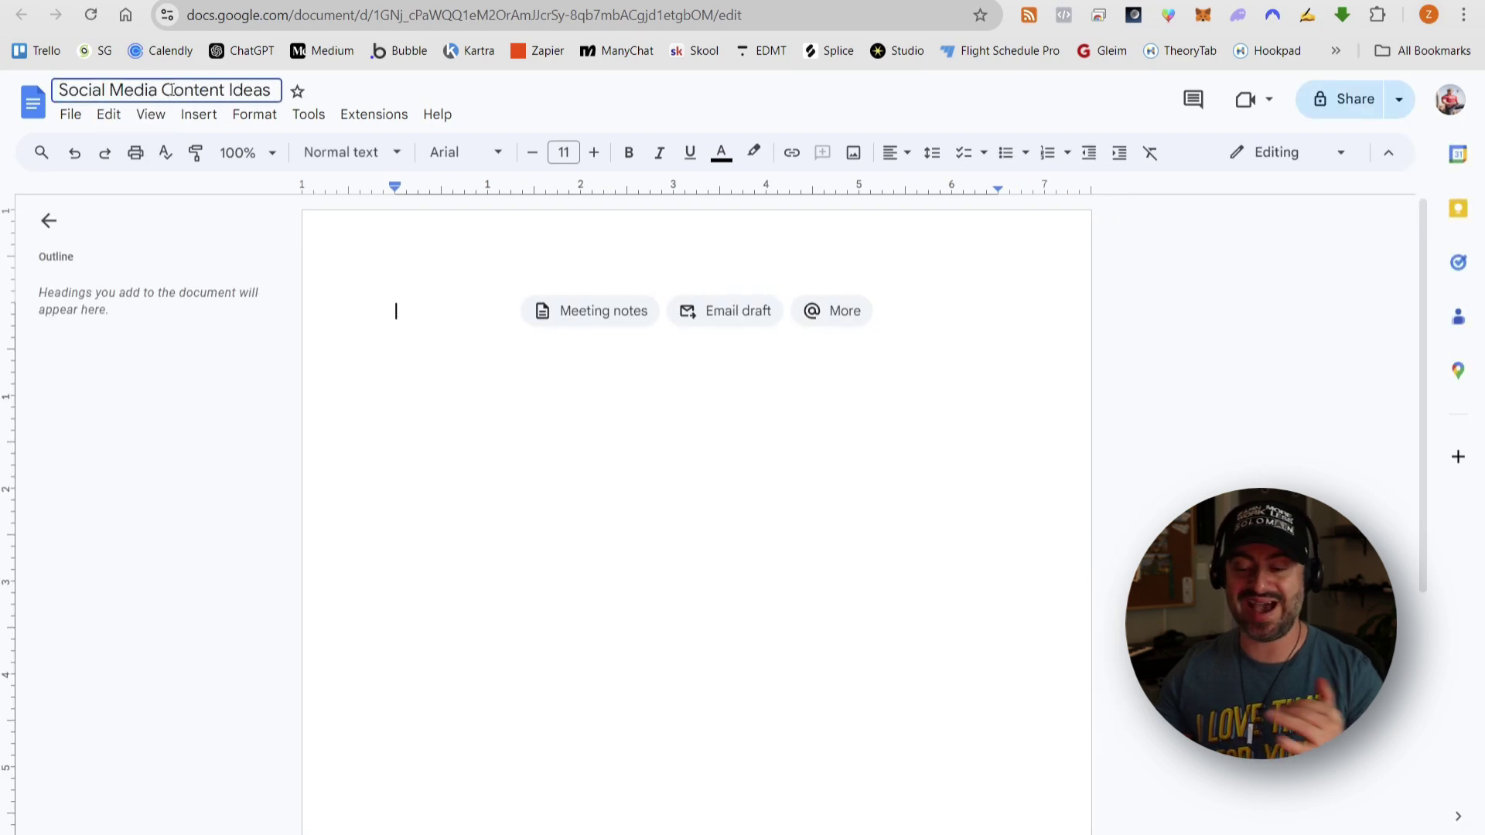
key("Return")
key("ctrl+v")
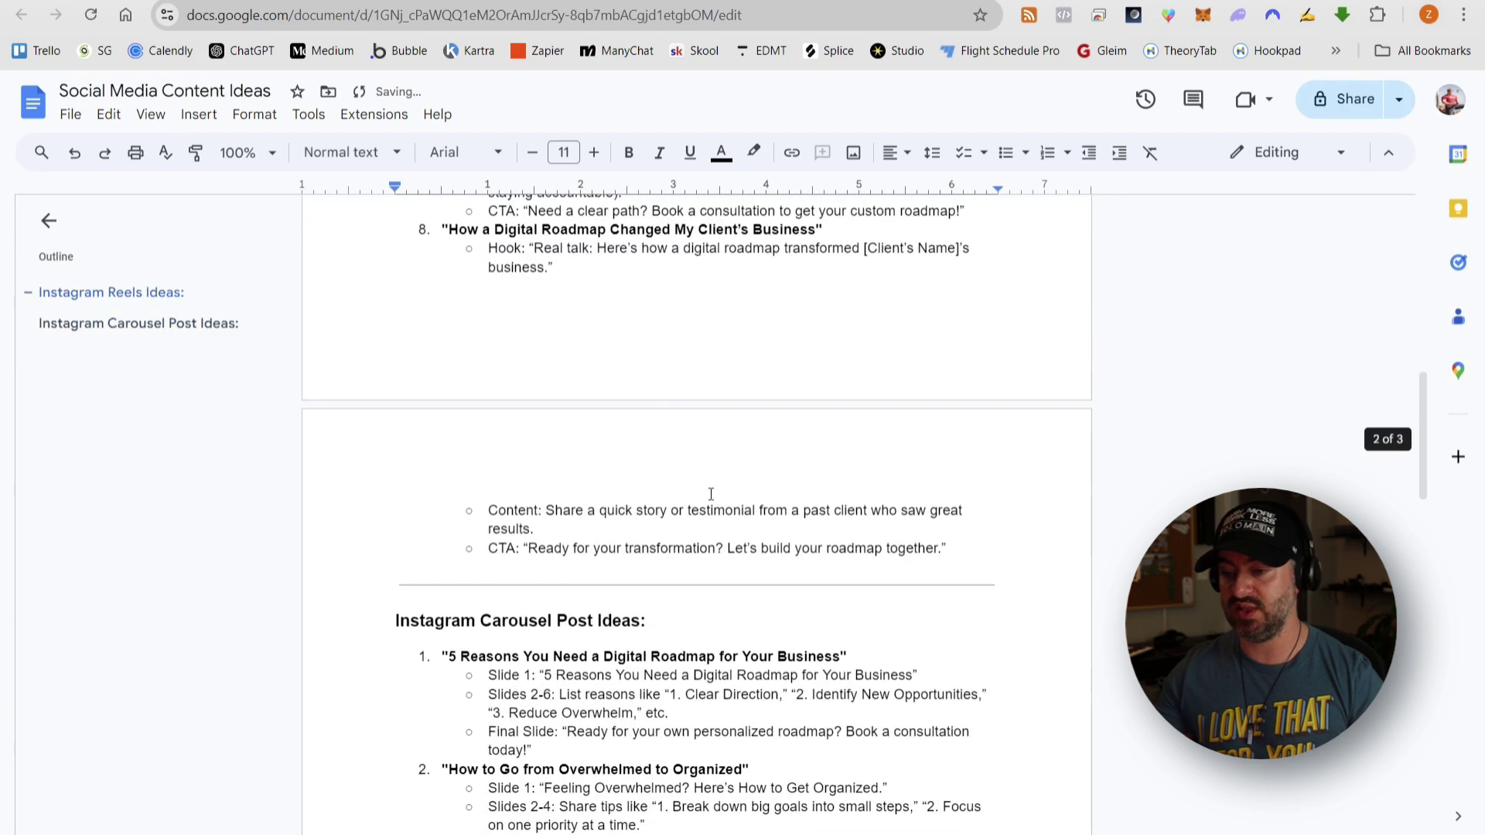
- Tick 'Ask ChatGPT to Draft Marketing Copy' on the 6-Step Digital Products checklist
left_click(393, 659)
scroll(629, 354, "up", 10)
scroll(649, 334, "down", 18)
scroll(649, 335, "down", 7)
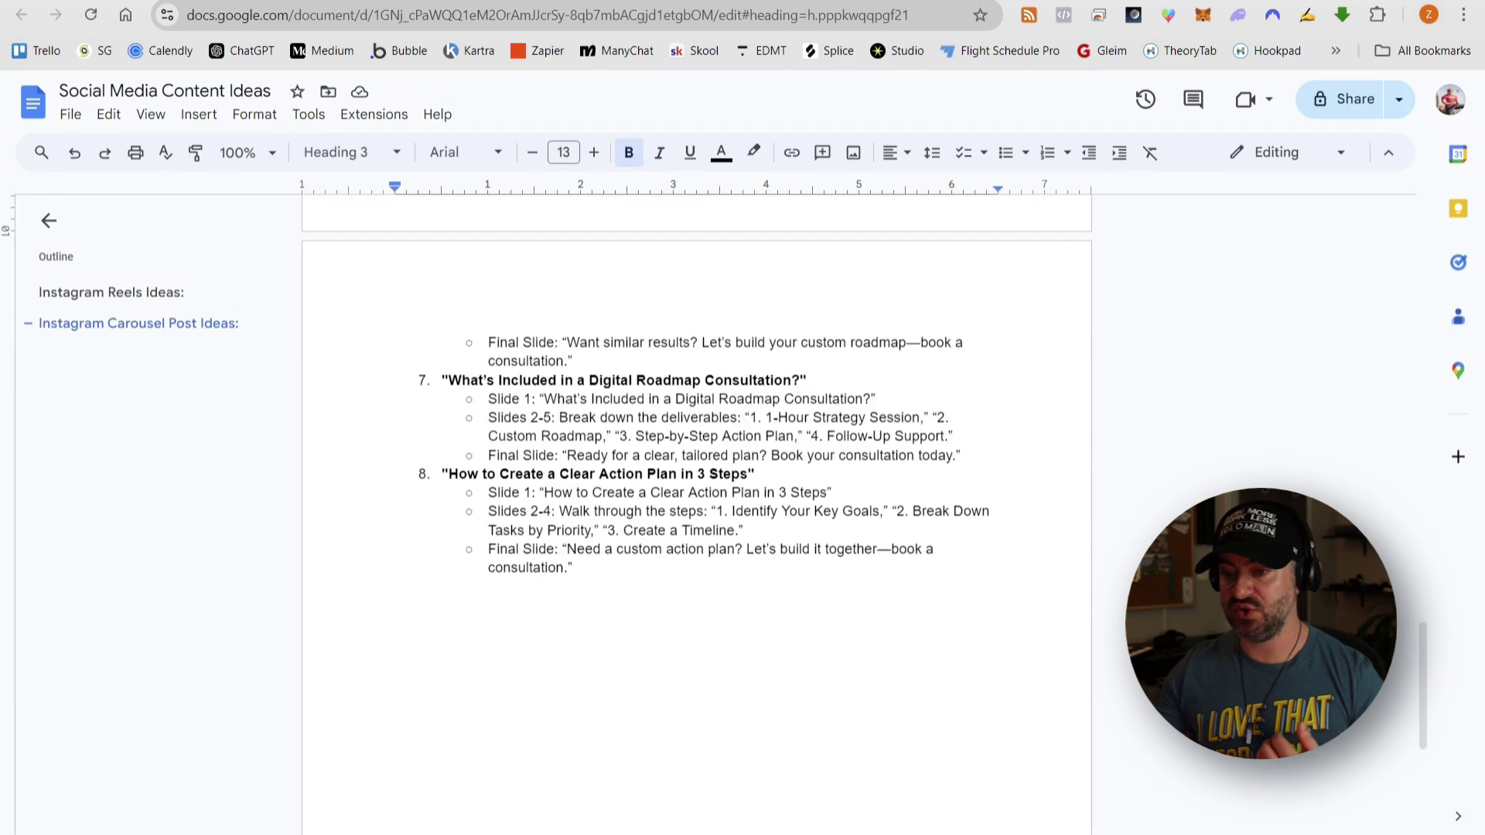
left_click(255, 1)
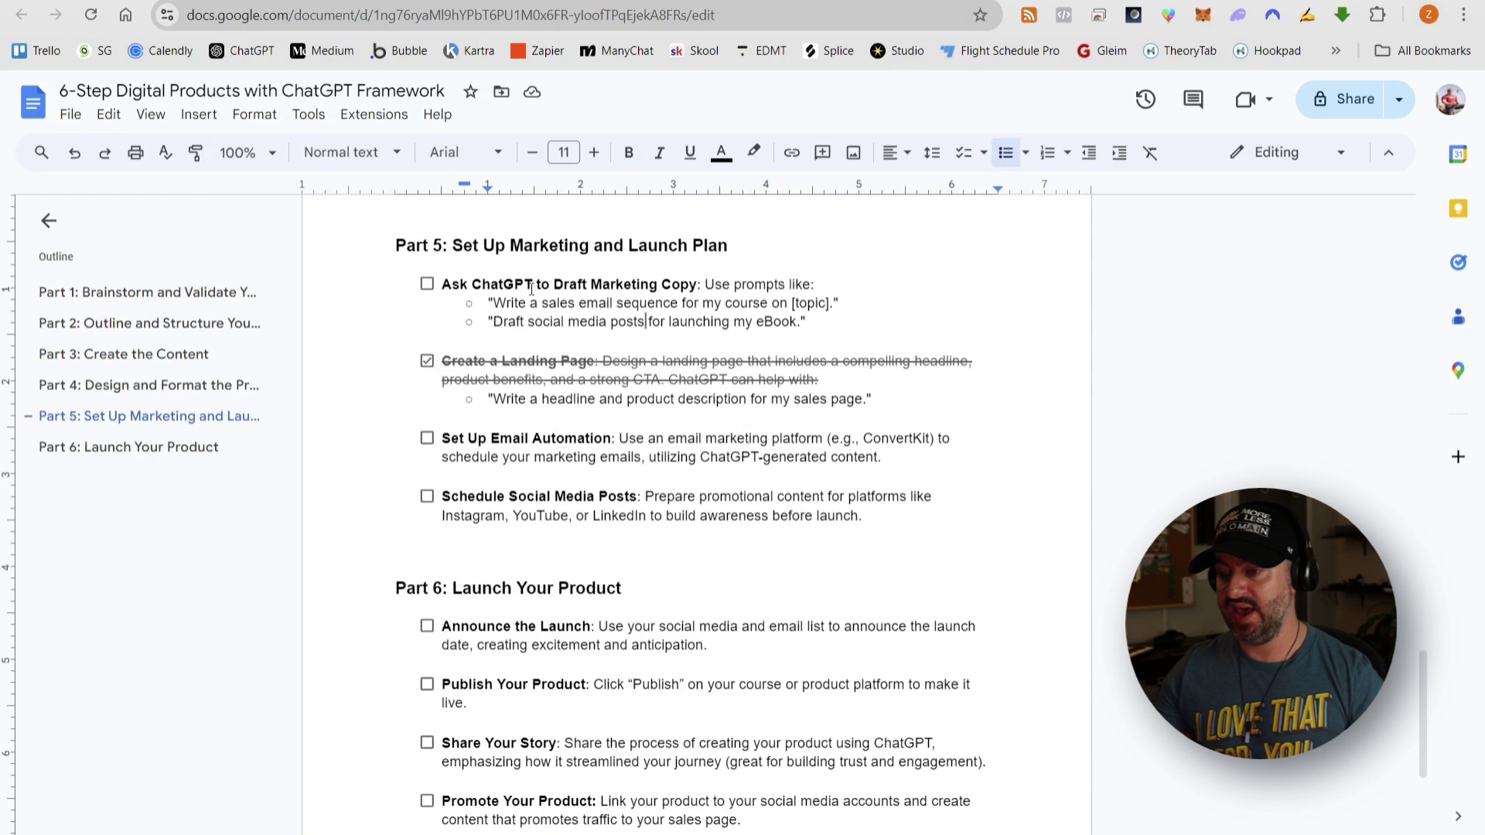
left_click(428, 285)
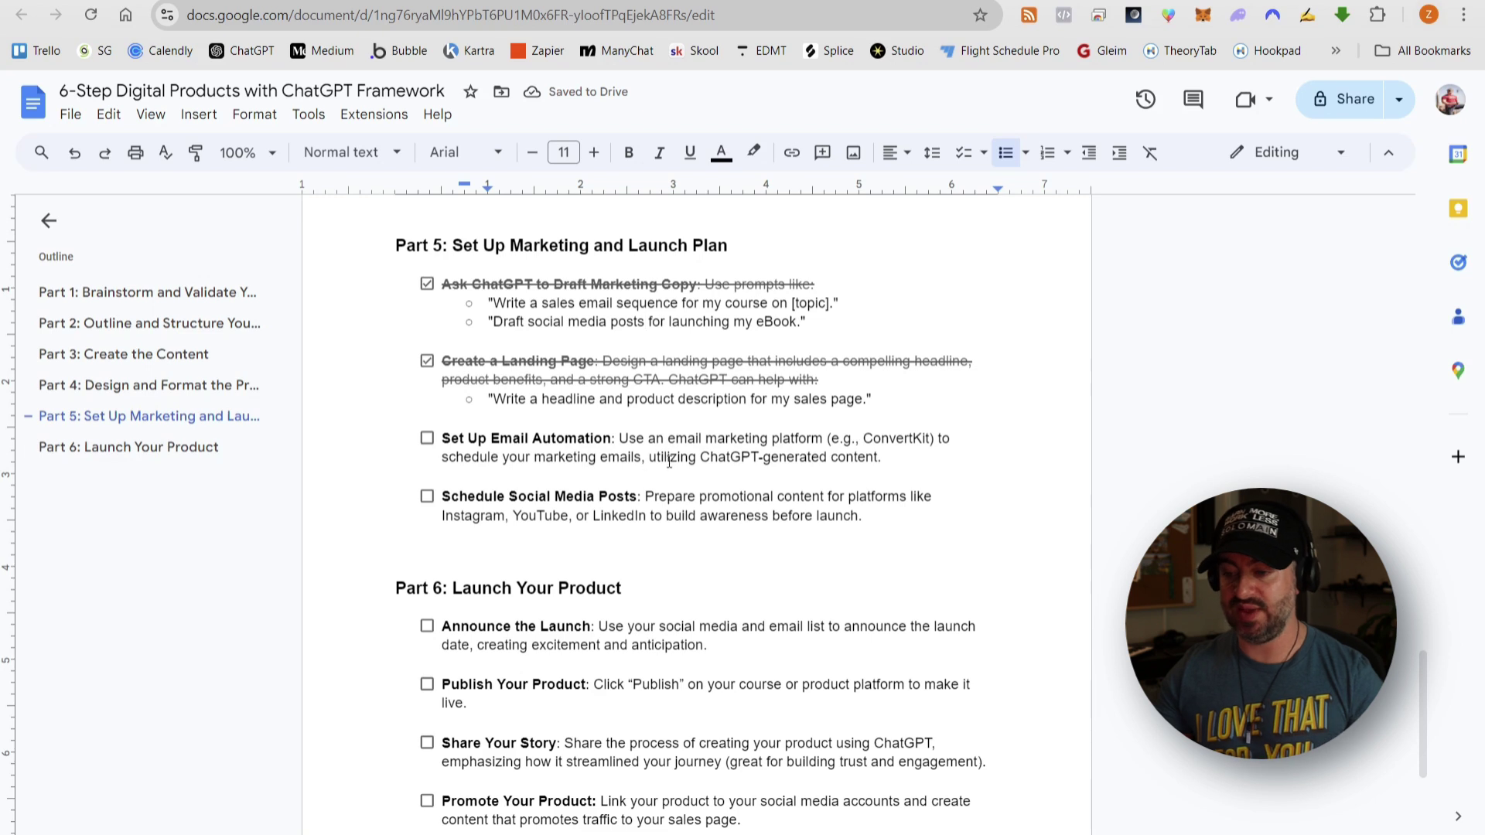
- Tick Email Automation, Social Media Posts, Publish, Share Your Story and Announce the Launch
left_click(428, 439)
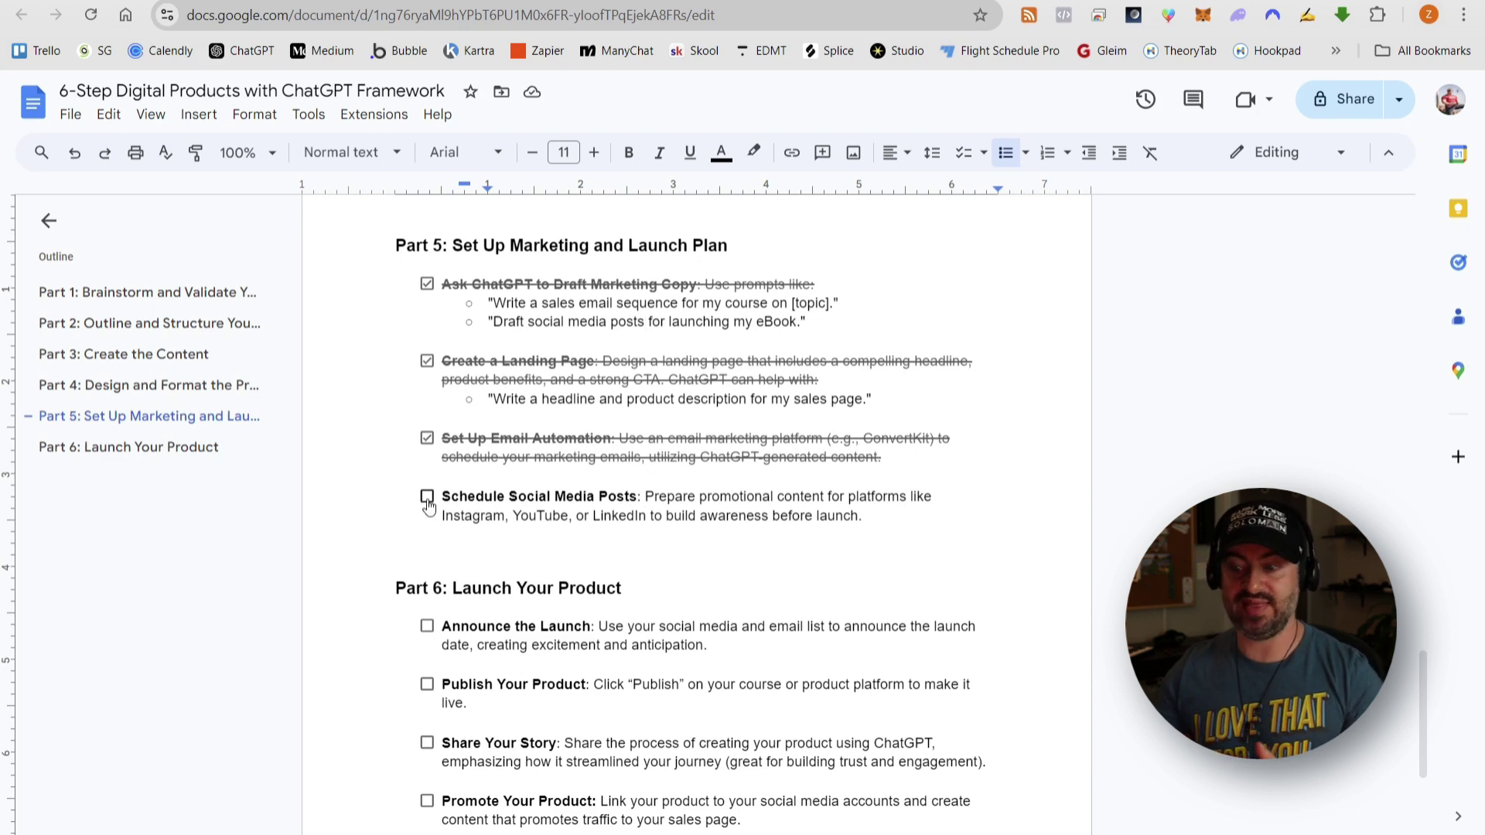
left_click(427, 500)
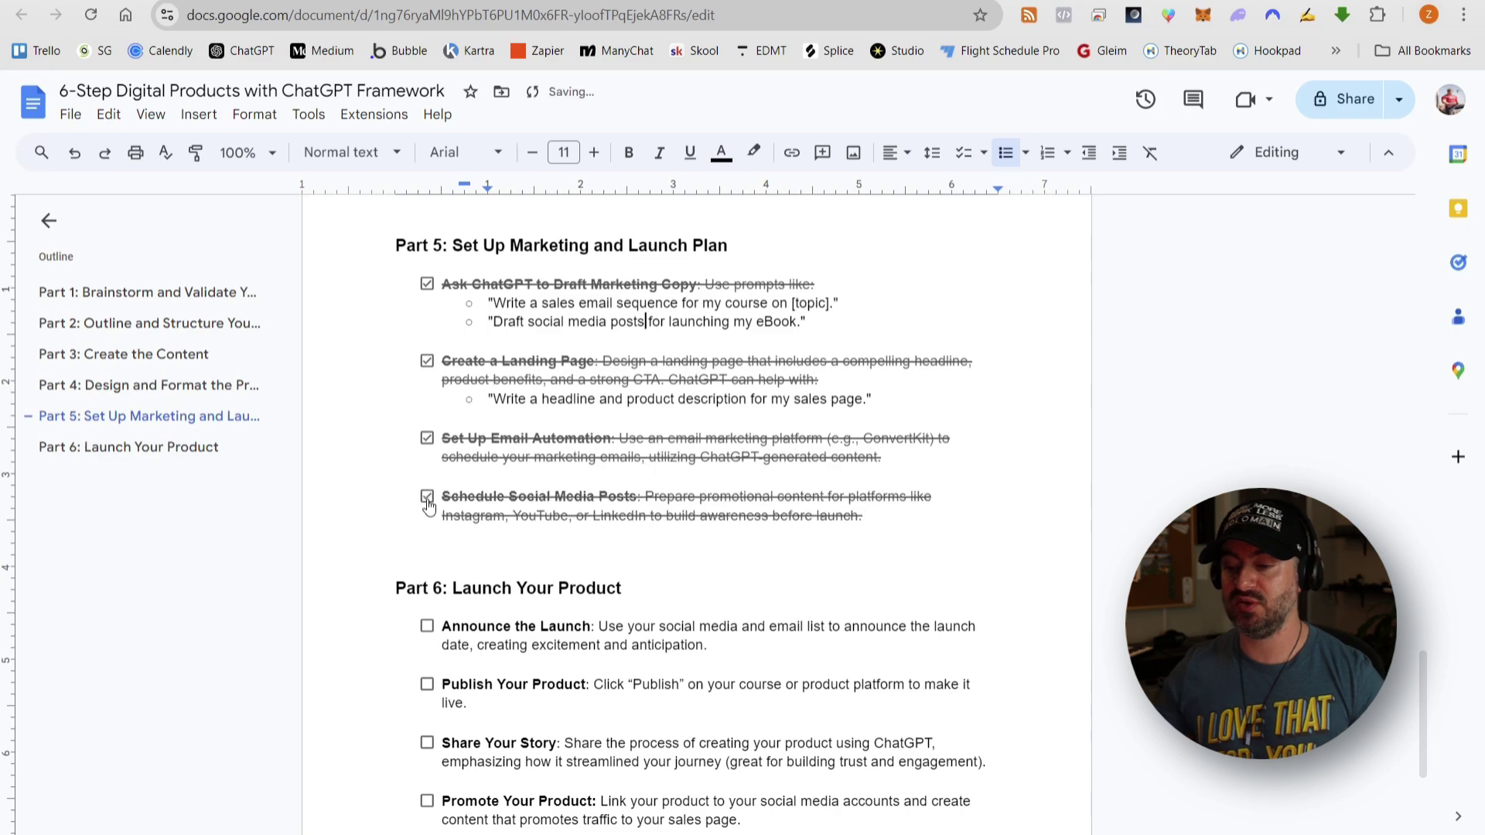
scroll(944, 526, "down", 3)
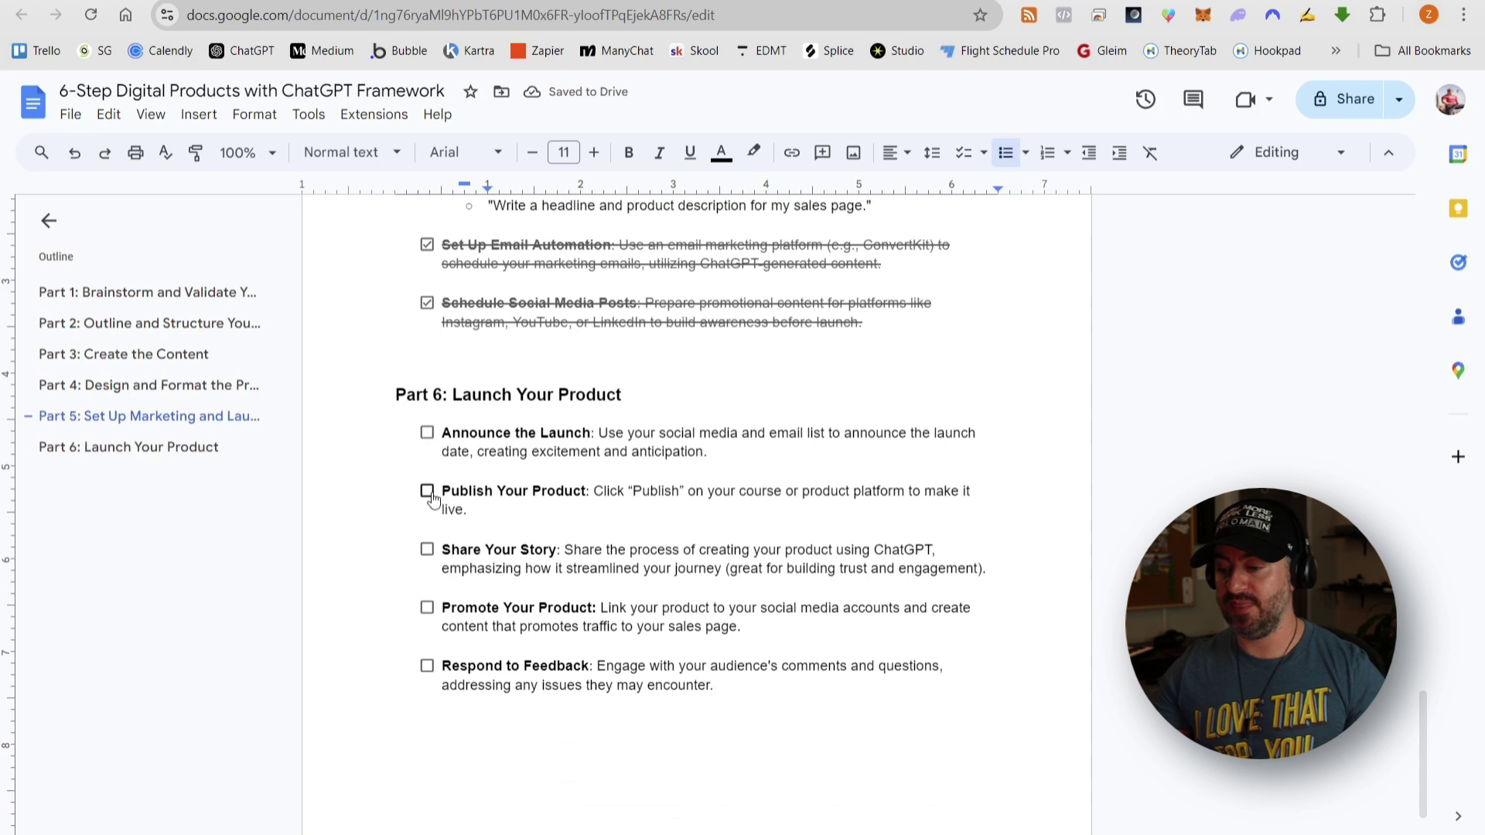
left_click(429, 494)
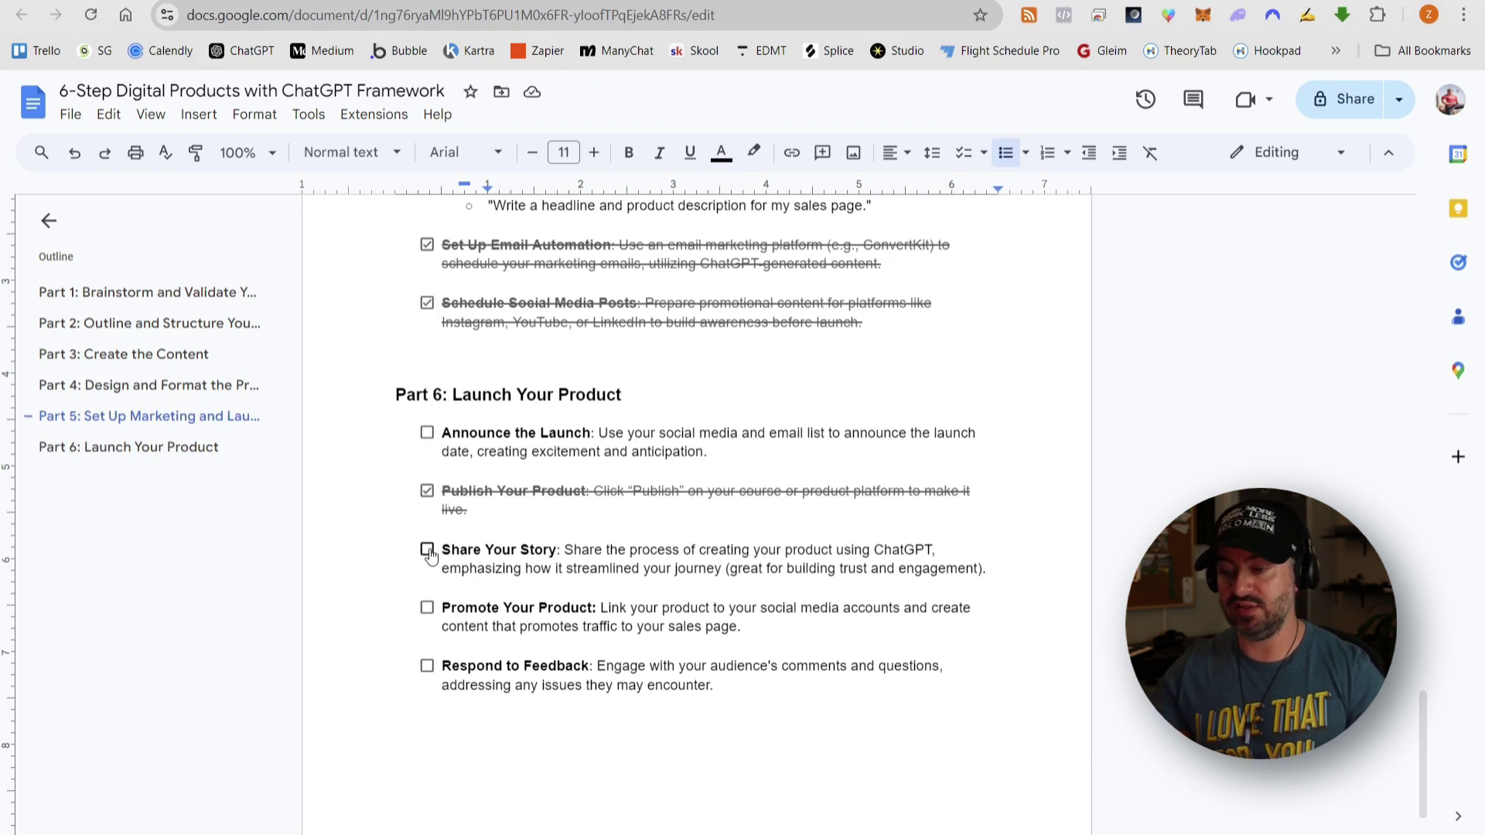
left_click(429, 553)
left_click(427, 433)
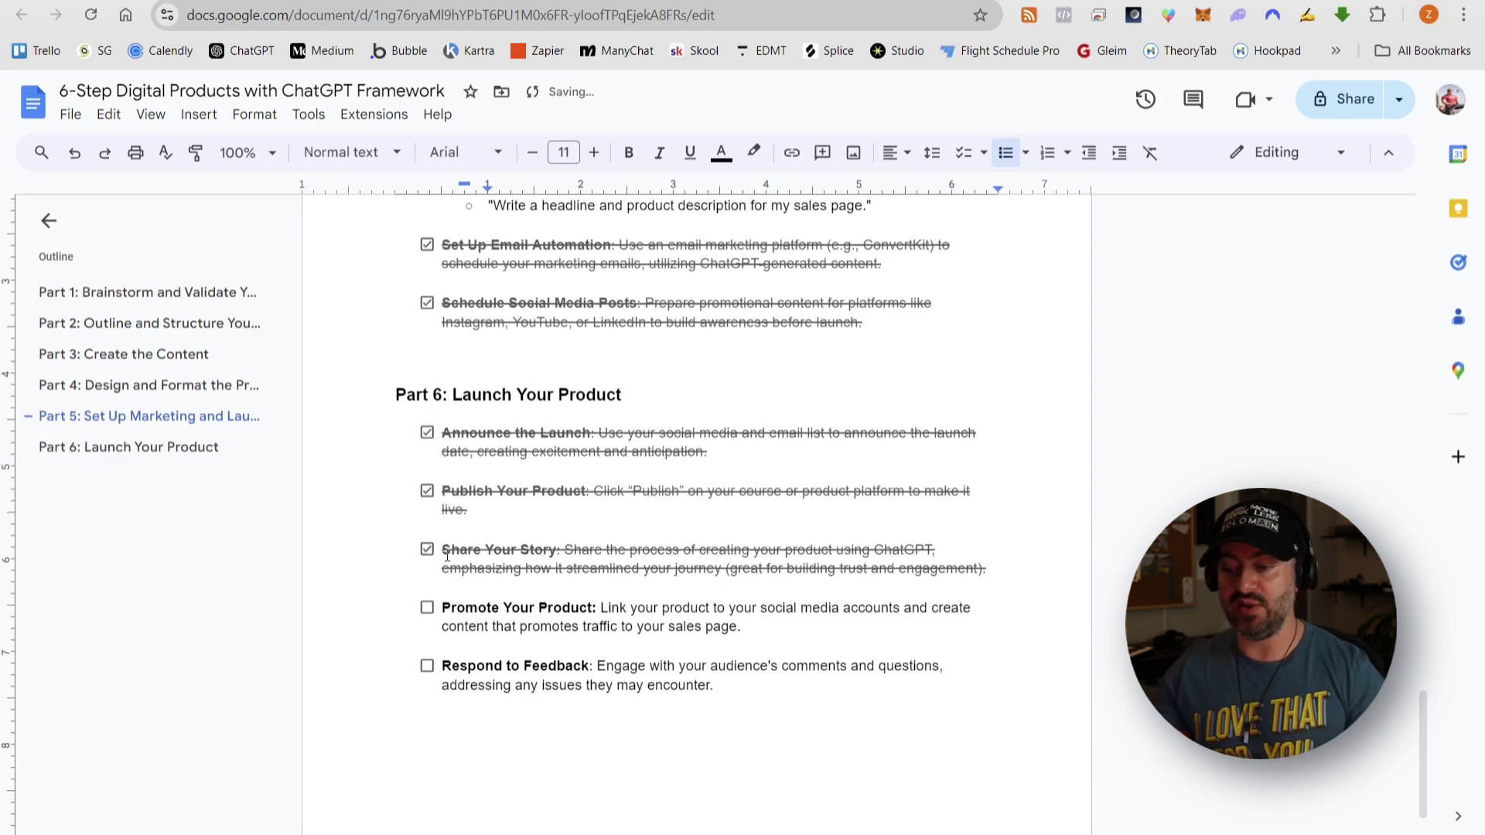
- Leave Promote Your Product and Respond to Feedback unchecked on the launch checklist
left_click(427, 609)
left_click(427, 666)
scroll(529, 550, "down", 1)
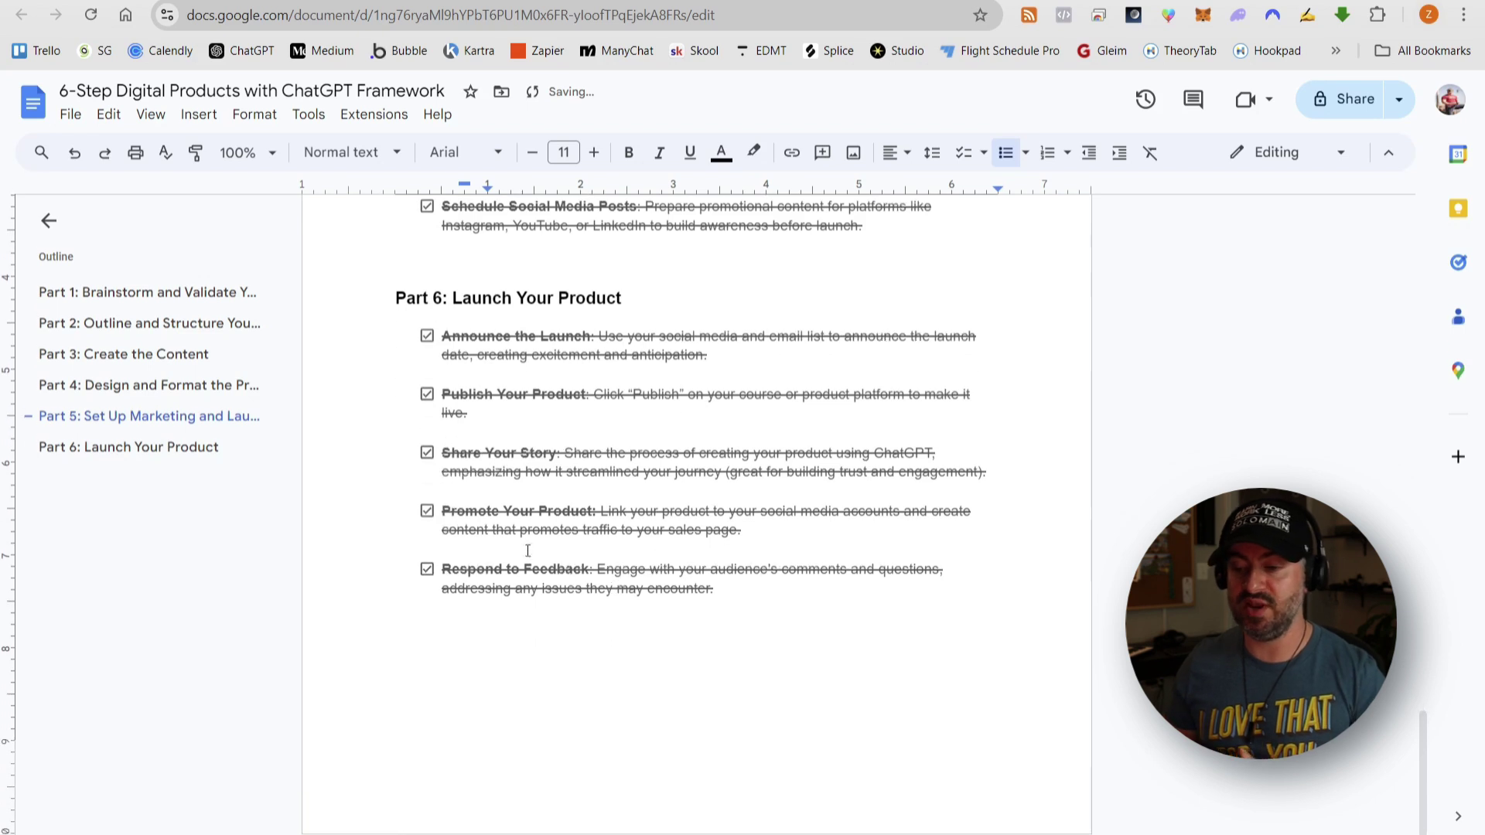
left_click(427, 512)
left_click(427, 571)
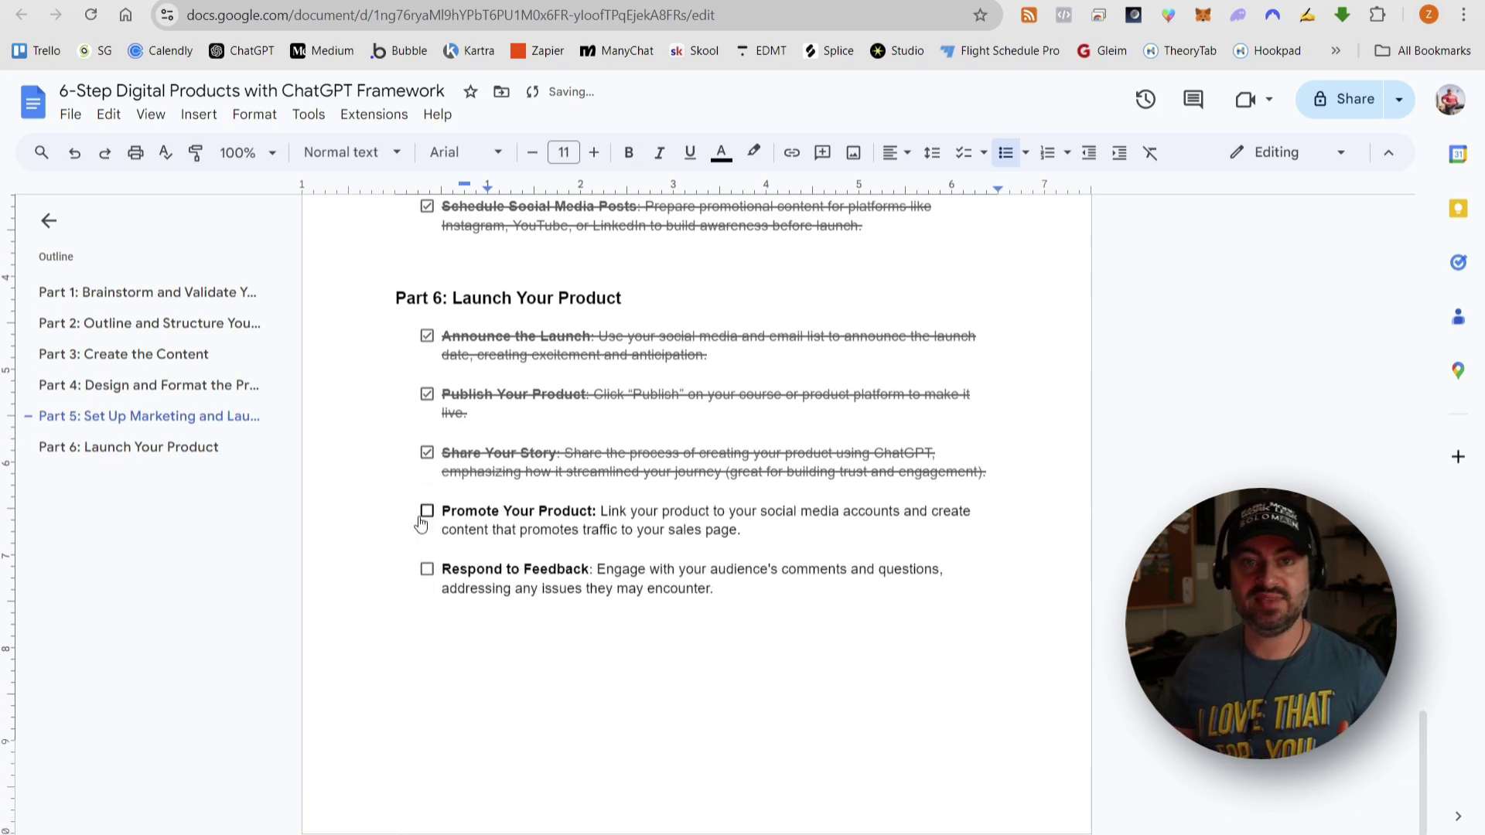
left_click_drag(447, 509, 800, 613)
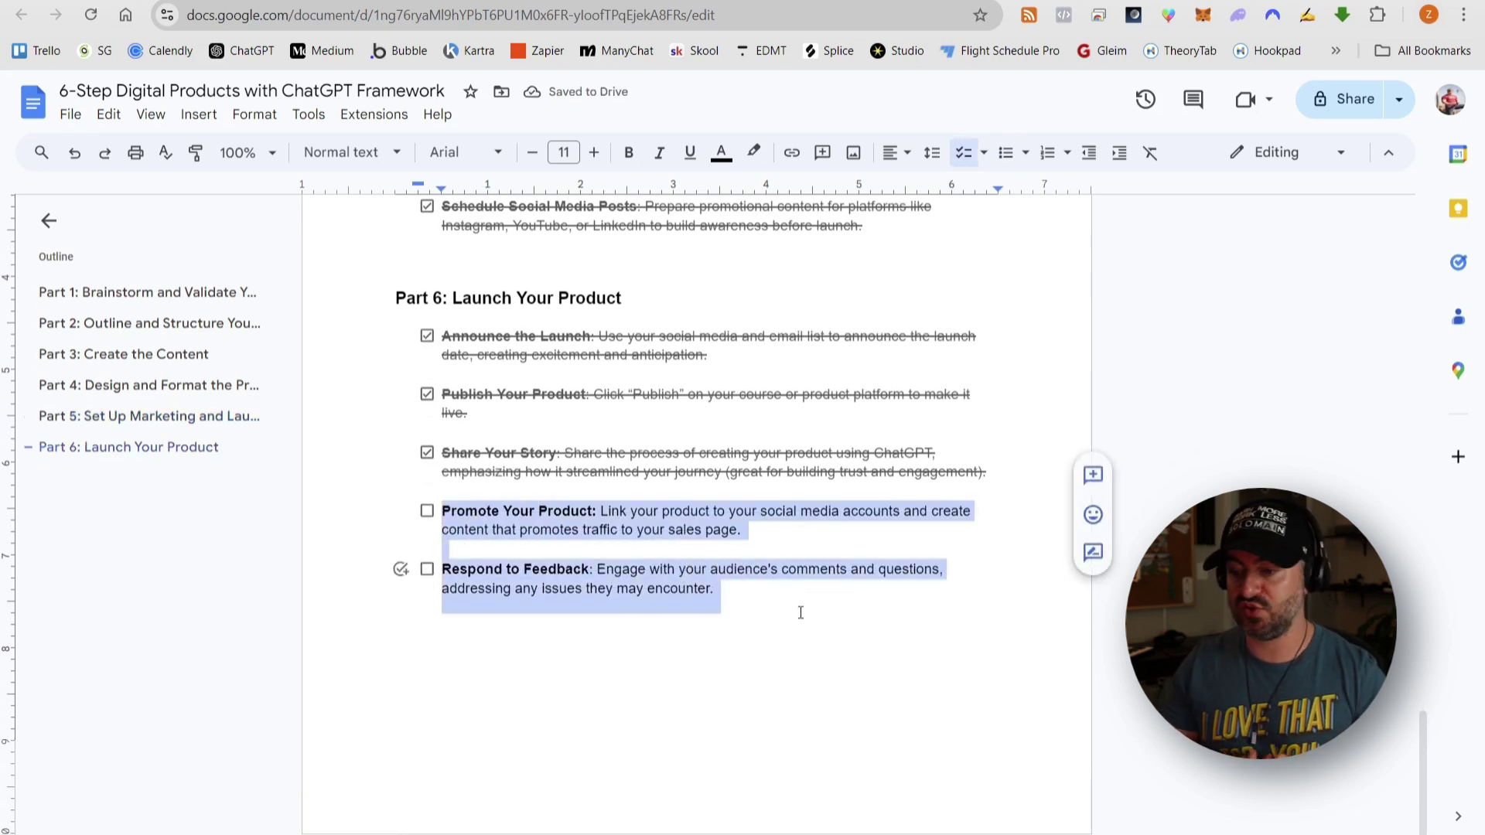
left_click(801, 613)
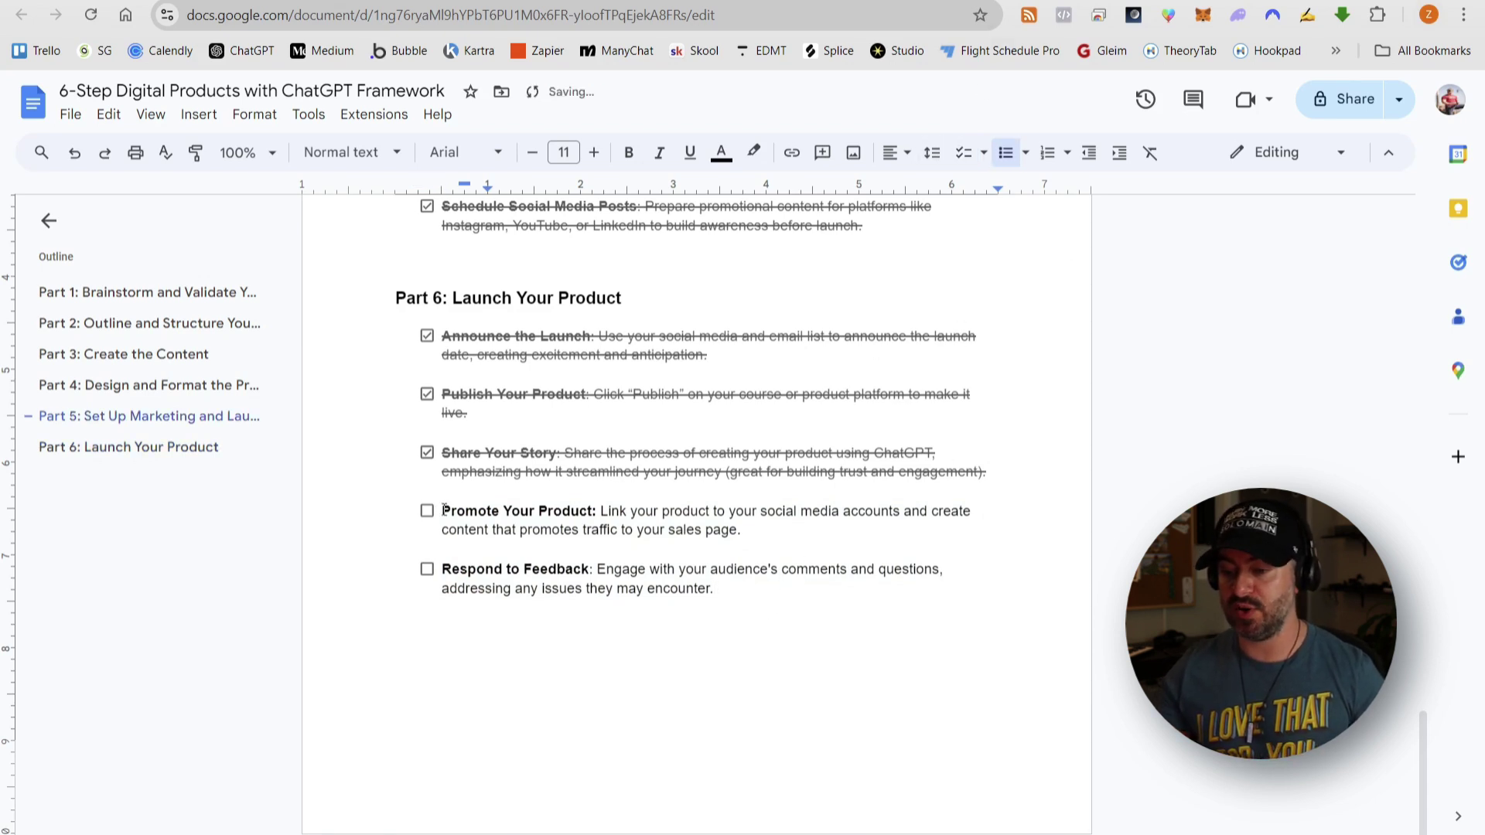
left_click_drag(443, 509, 802, 614)
left_click(802, 613)
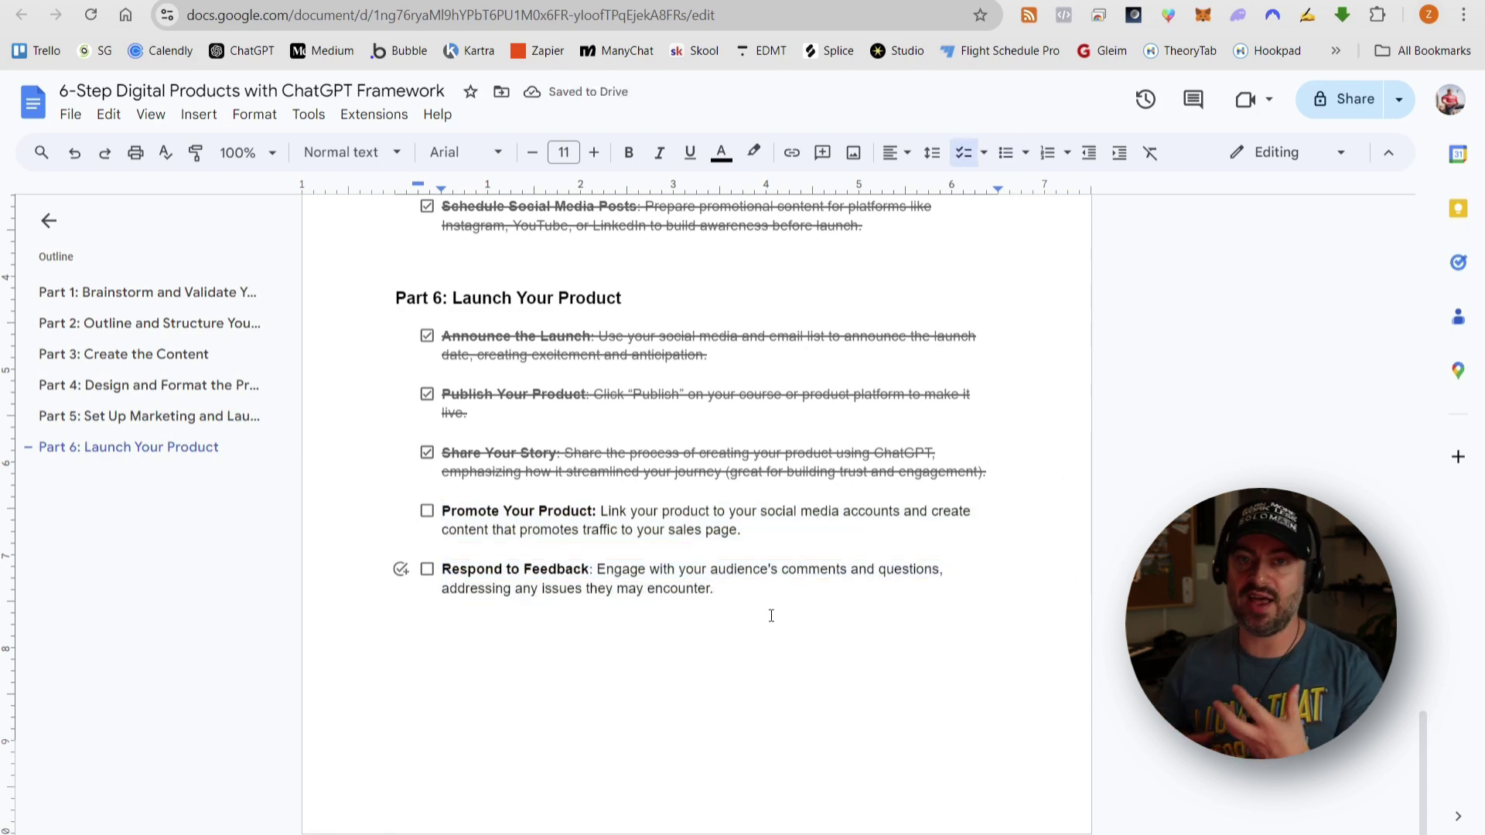